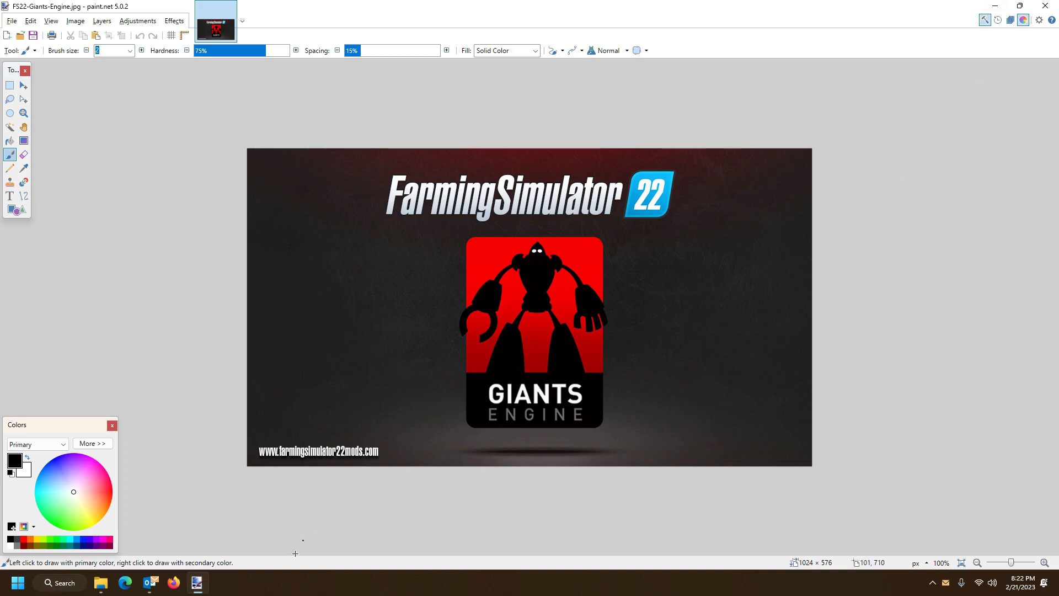
Switch to File Explorer and open the hayLoft folder under Farming Simulator 22 > data > placeables > lizard.
left_click(100, 582)
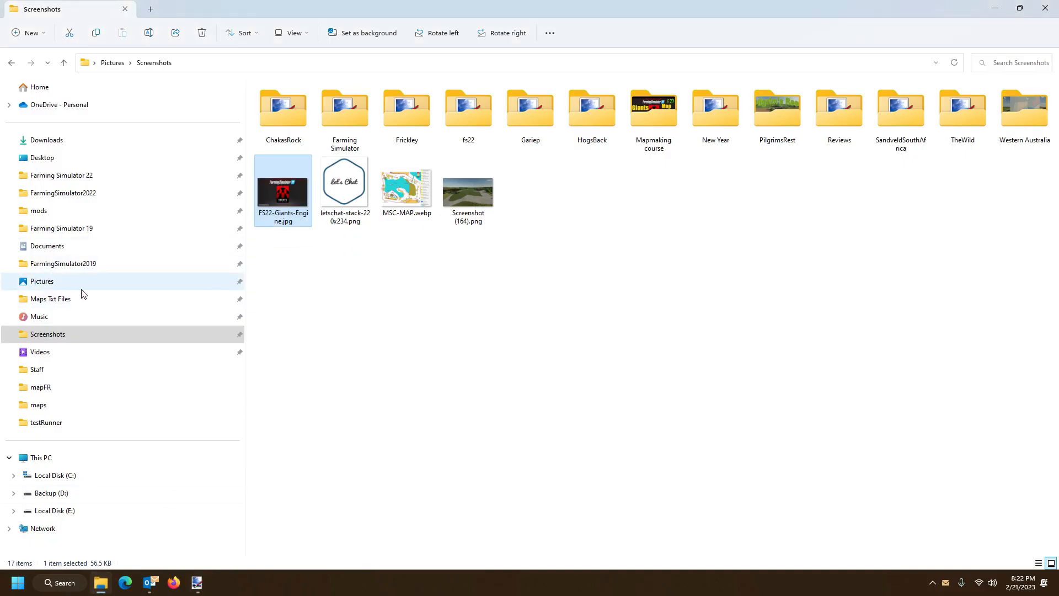
left_click(68, 179)
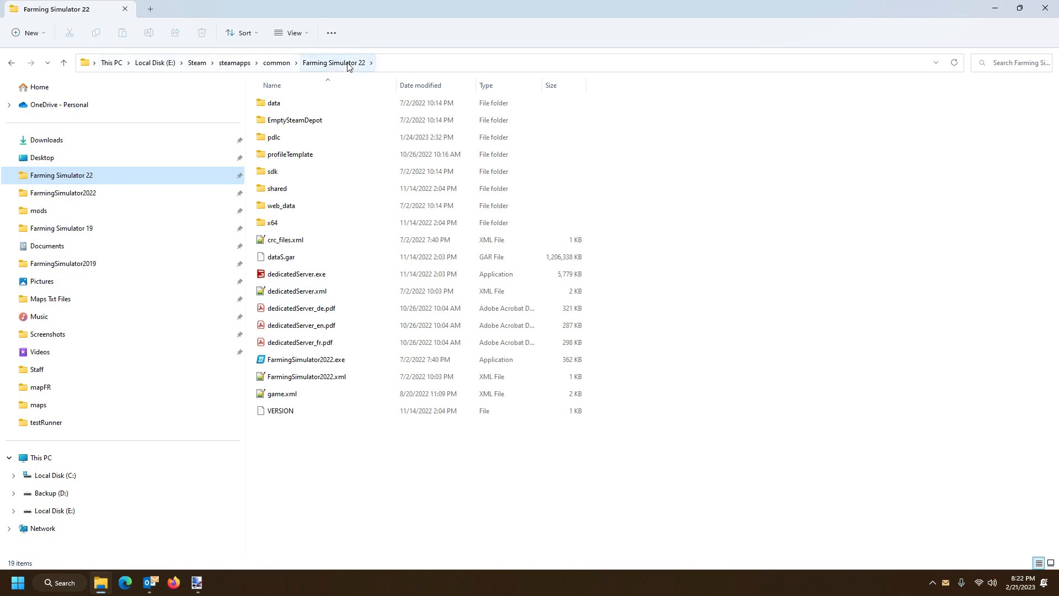
double_click(274, 104)
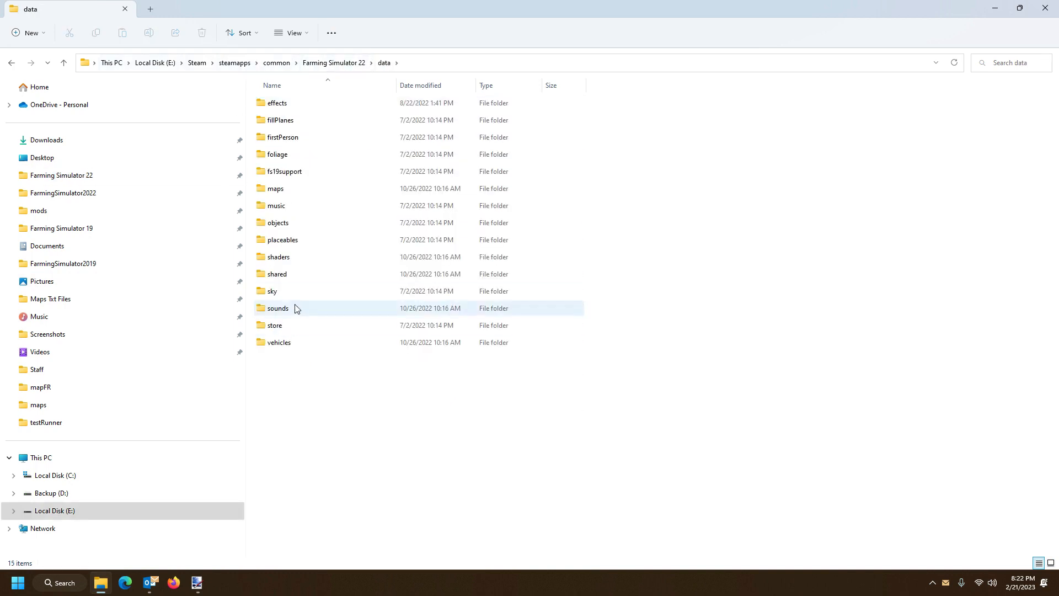
double_click(282, 241)
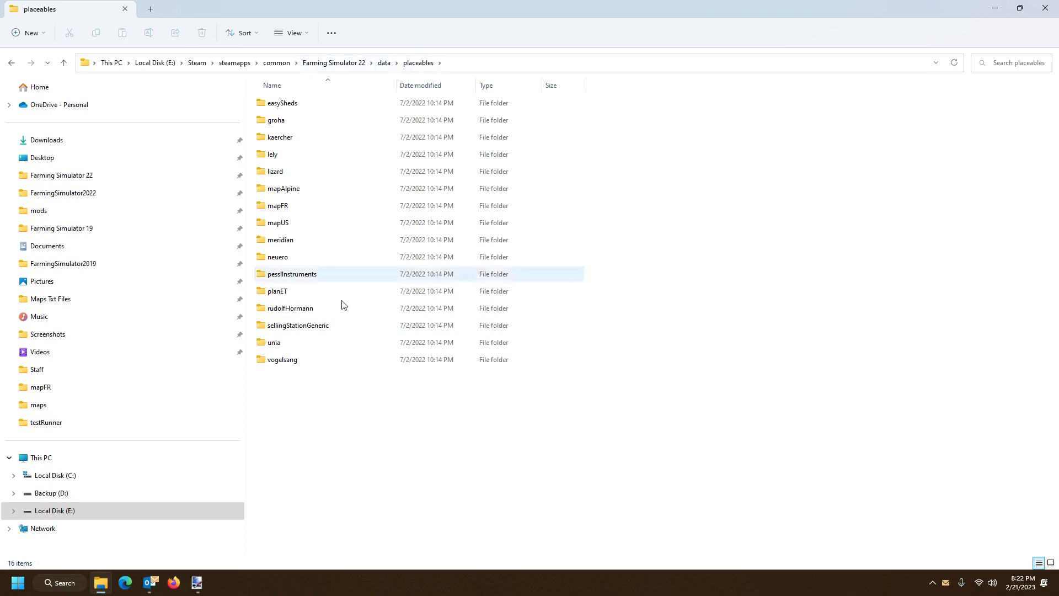
mouse_move(335, 332)
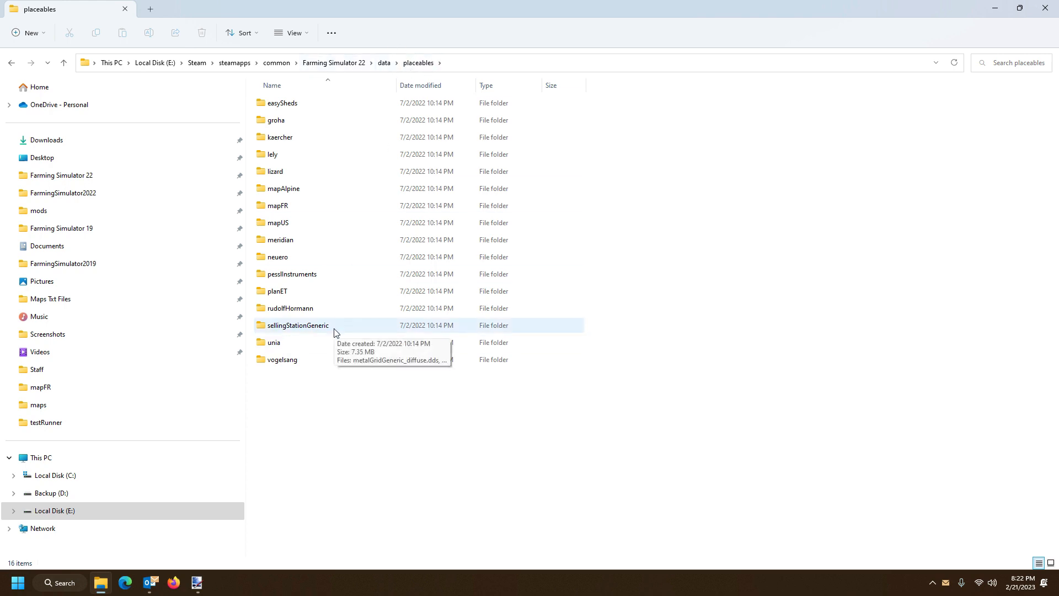
double_click(300, 172)
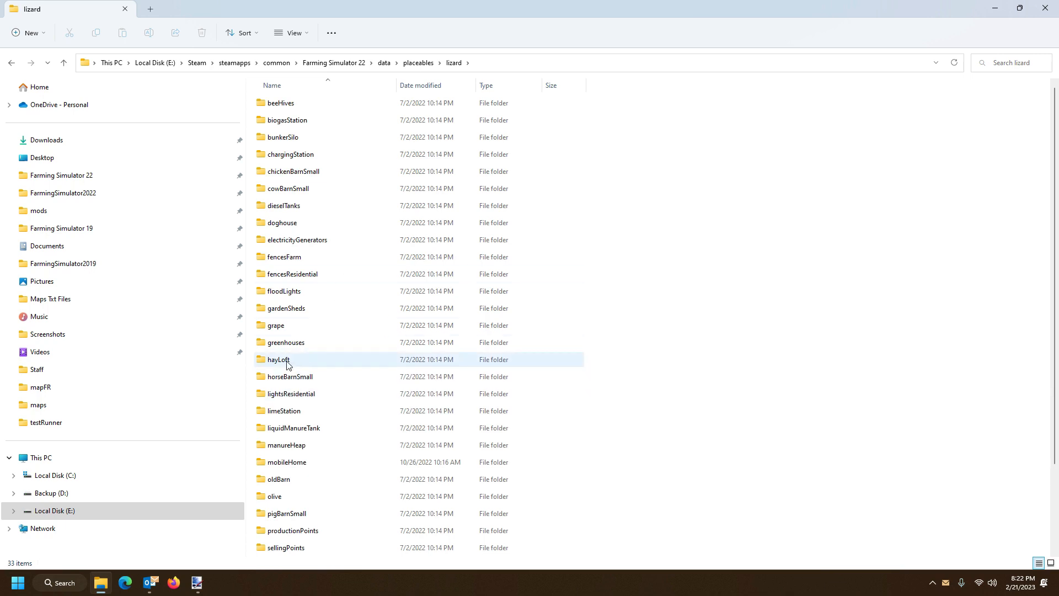
double_click(280, 359)
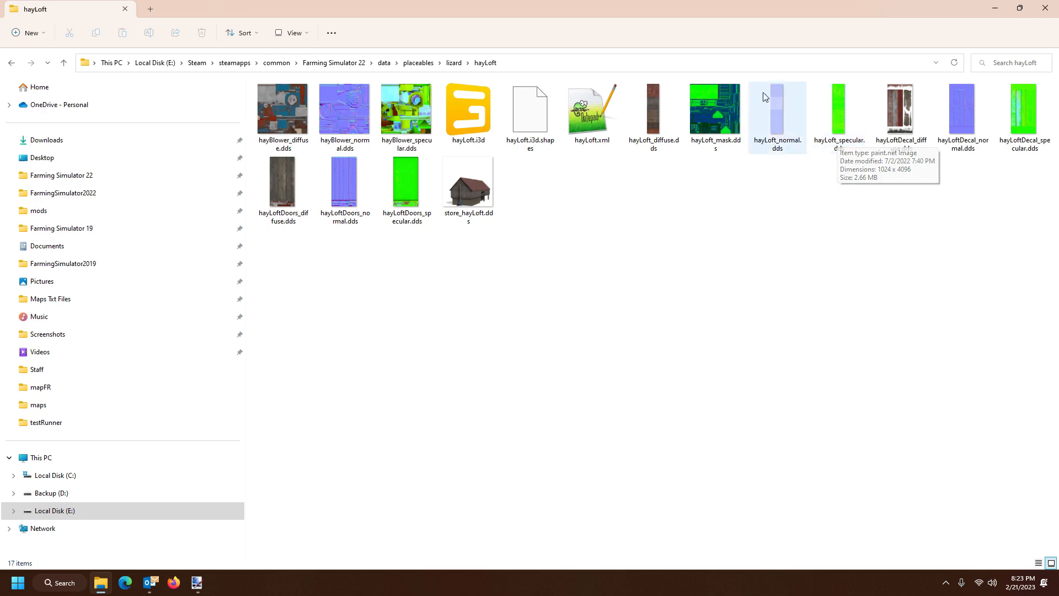
Open hayLoft.i3d in GIANTS Editor version 9.0.3 and close the console panel.
double_click(476, 124)
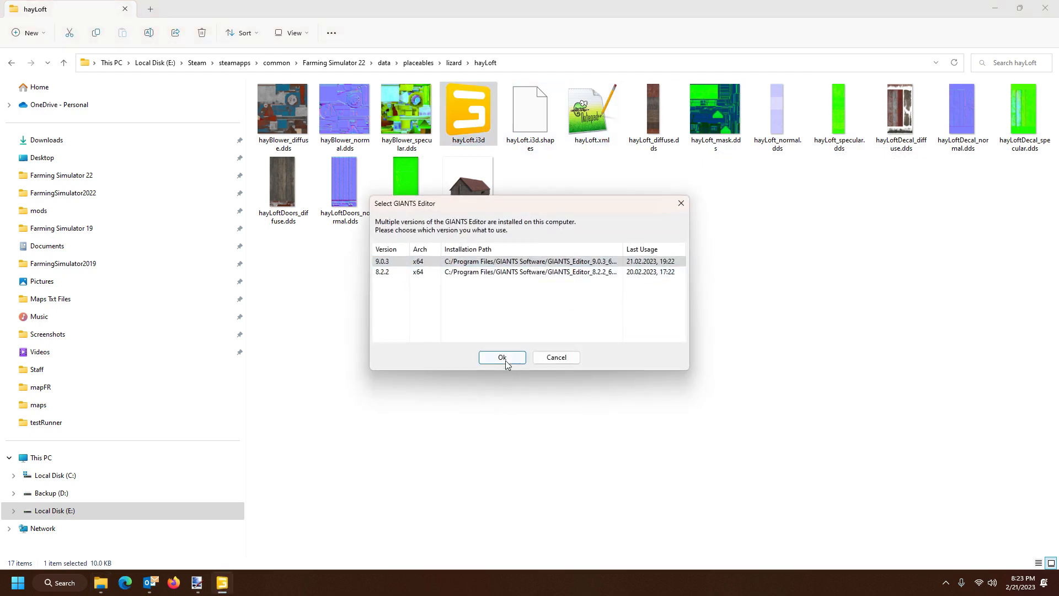
left_click(505, 359)
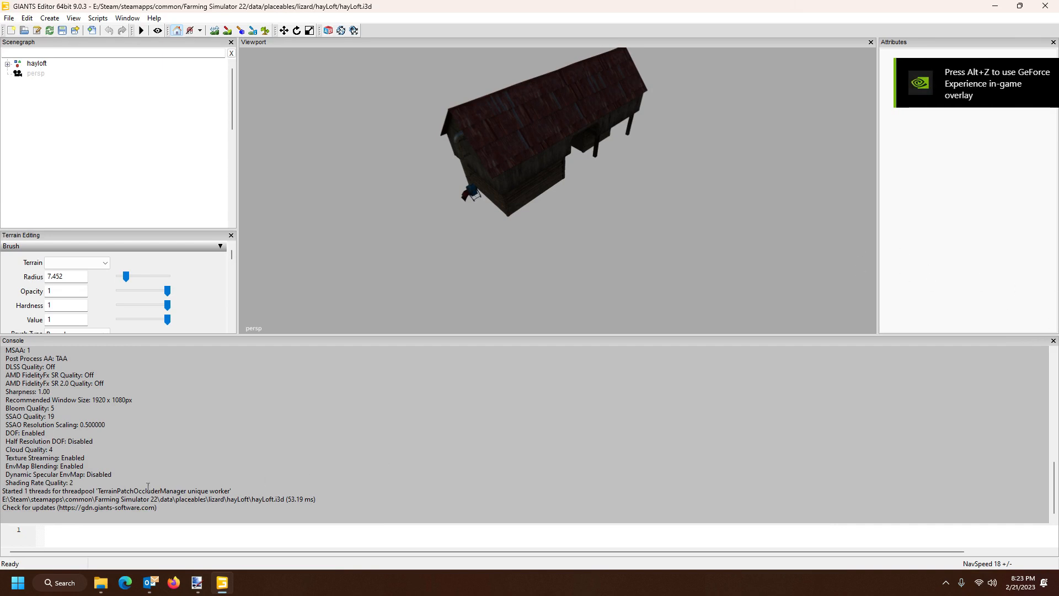
scroll(83, 474, "up", 20)
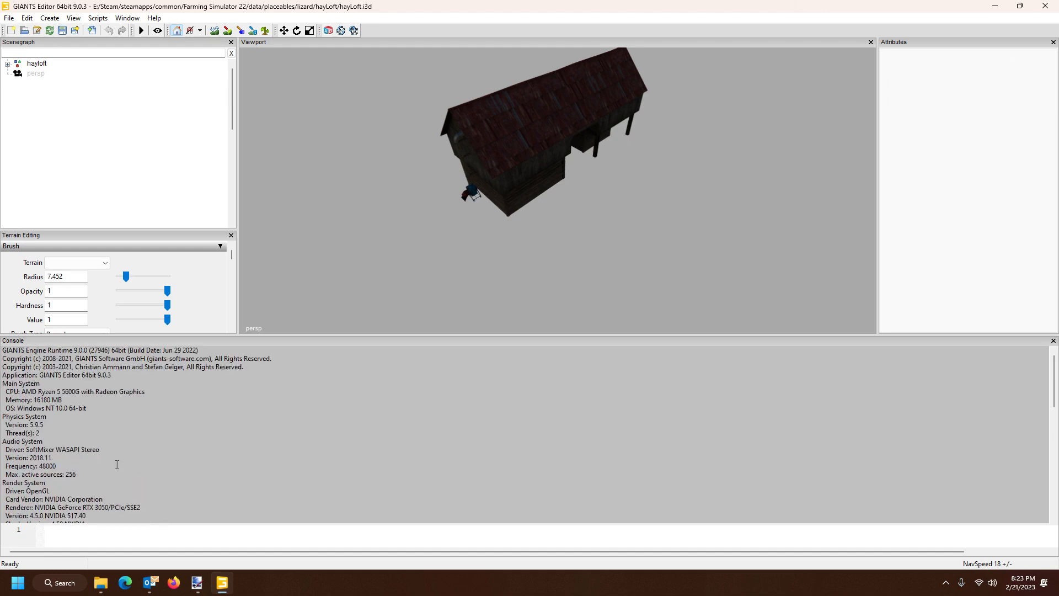
scroll(120, 464, "down", 20)
left_click(1053, 341)
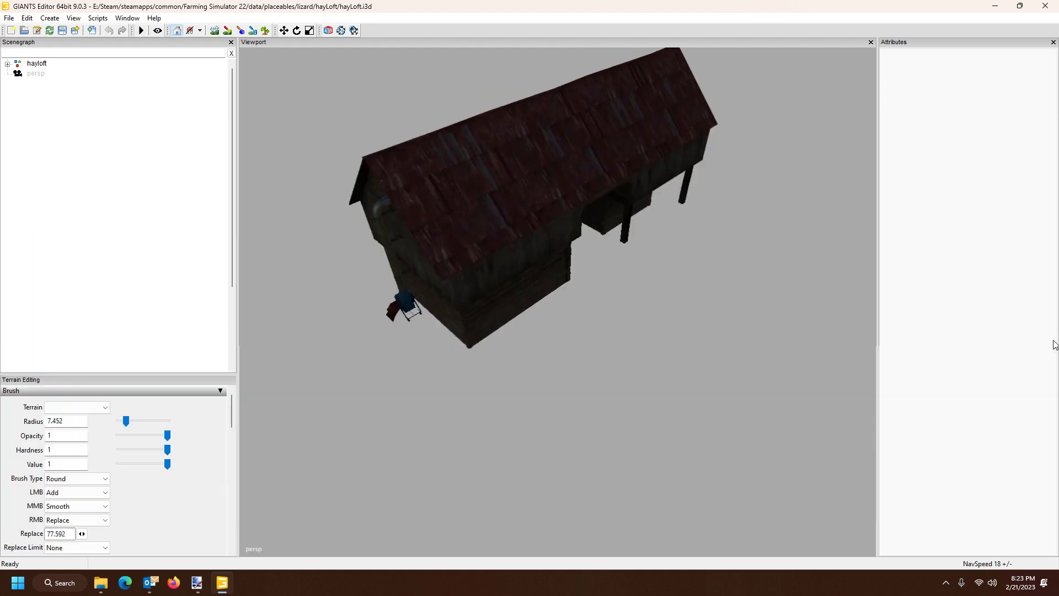
scroll(652, 284, "down", 2)
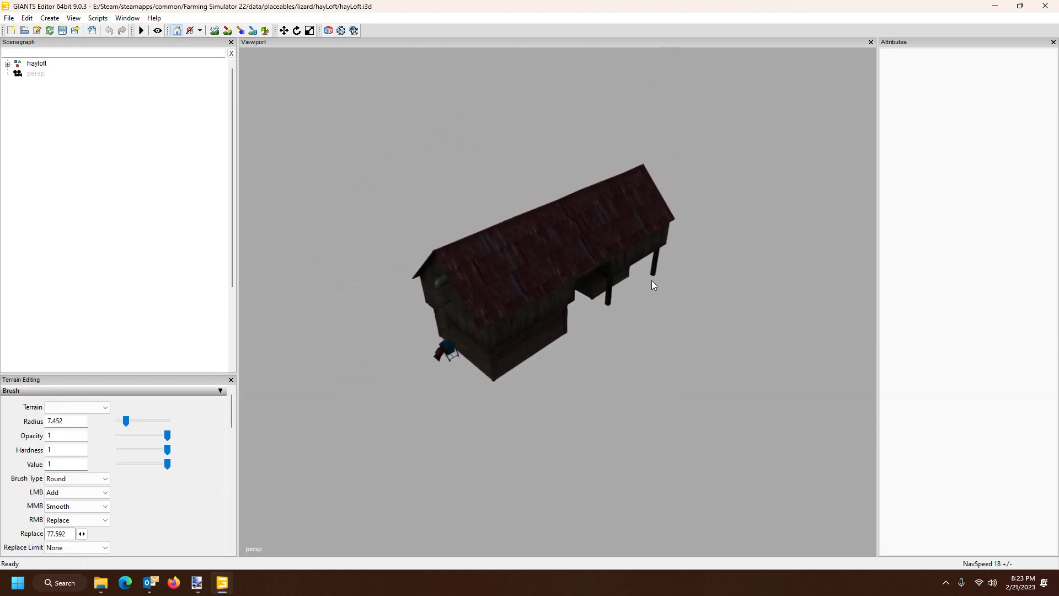
Start exporting the hayloft group with its files, and browse to D:\MapsBackups\FS22\TestMap\maps\mapAlpine\placeables as the destination.
left_click(41, 65)
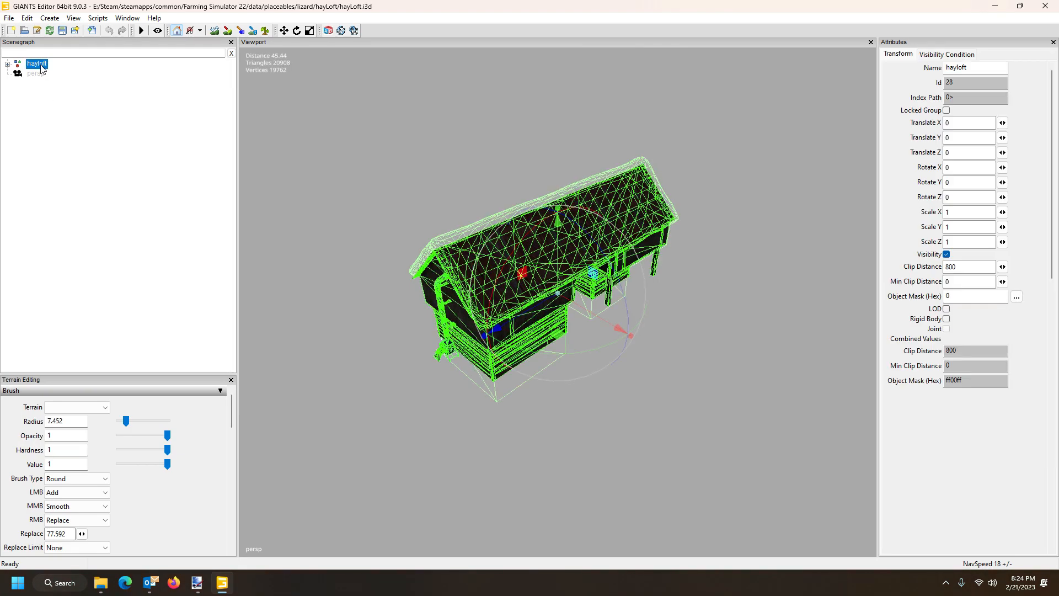
left_click(10, 19)
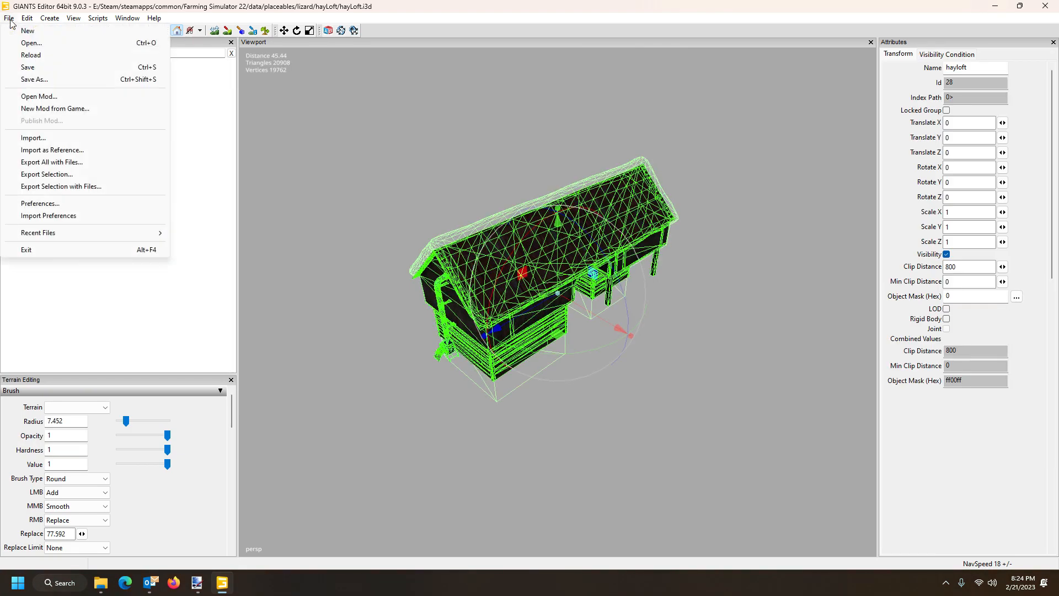
left_click(55, 187)
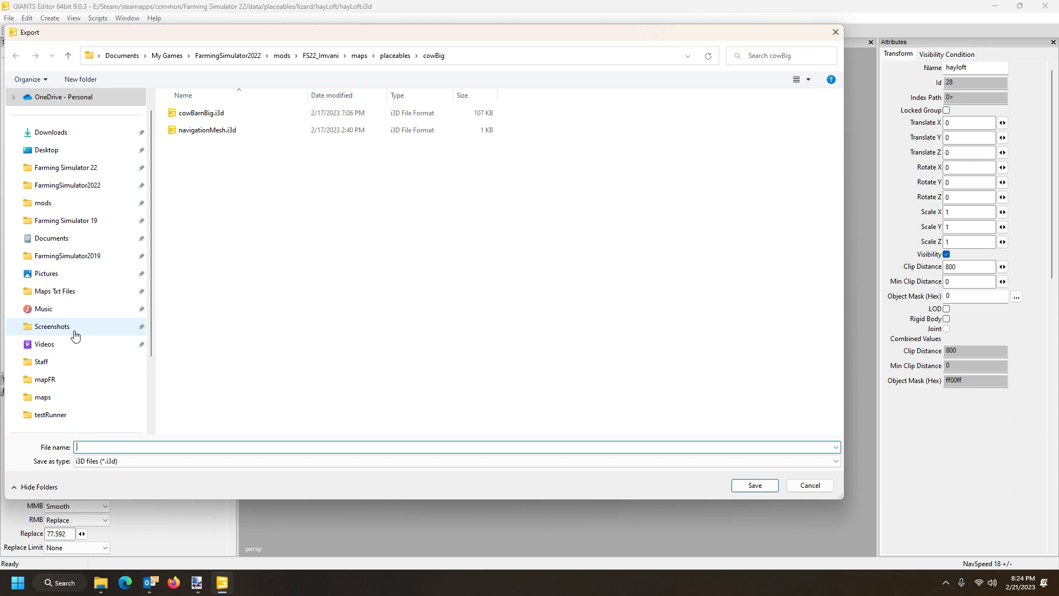
scroll(78, 335, "down", 4)
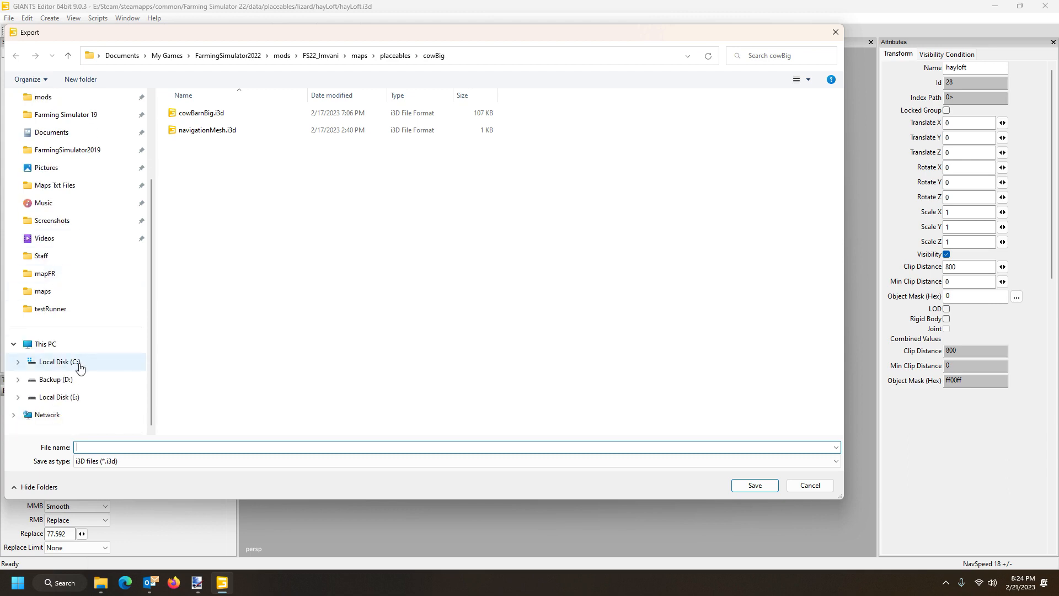
left_click(59, 380)
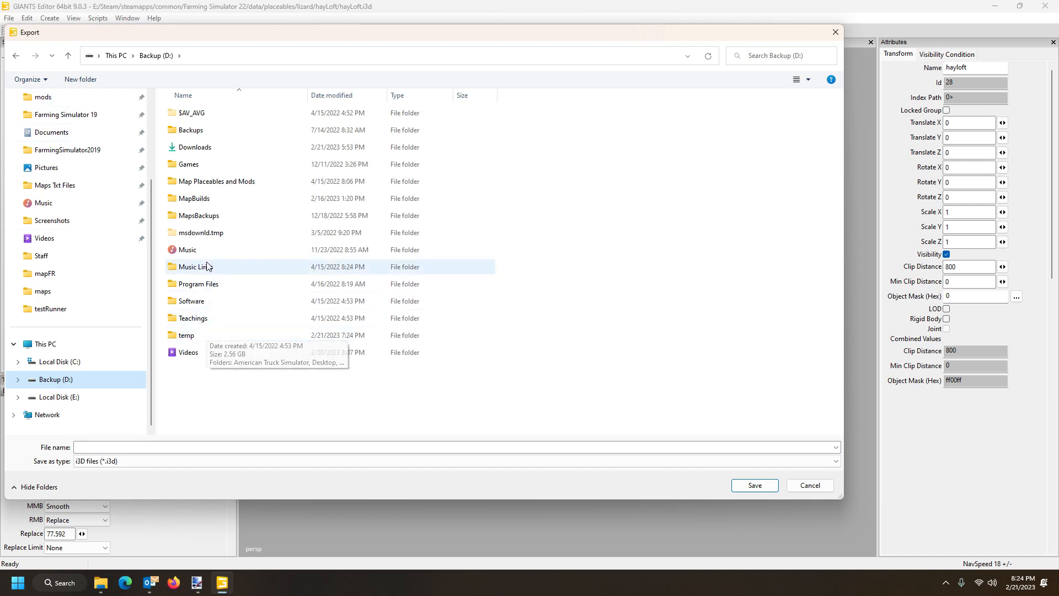
double_click(208, 220)
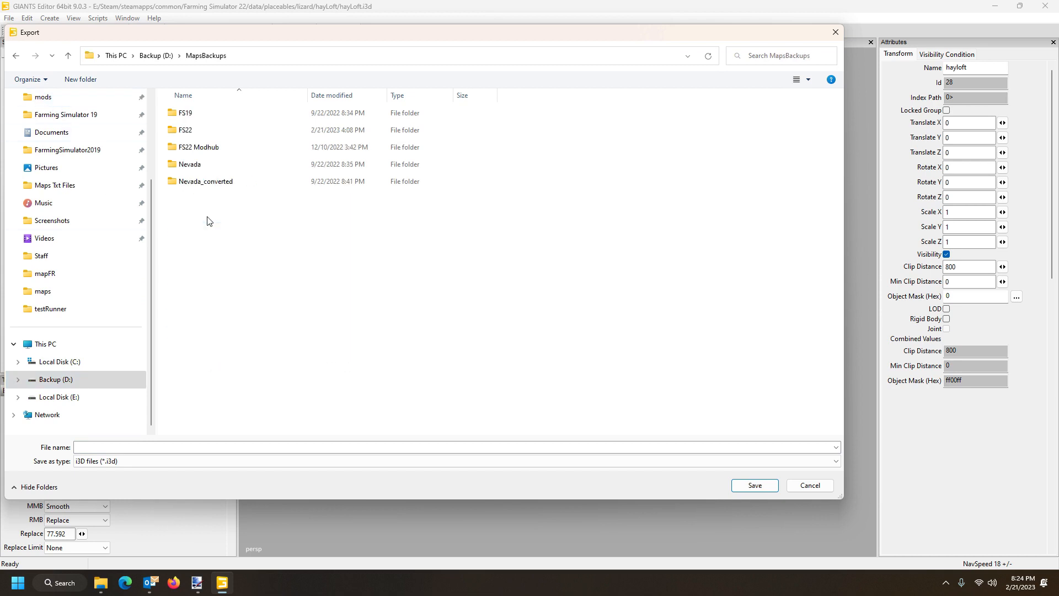
double_click(203, 131)
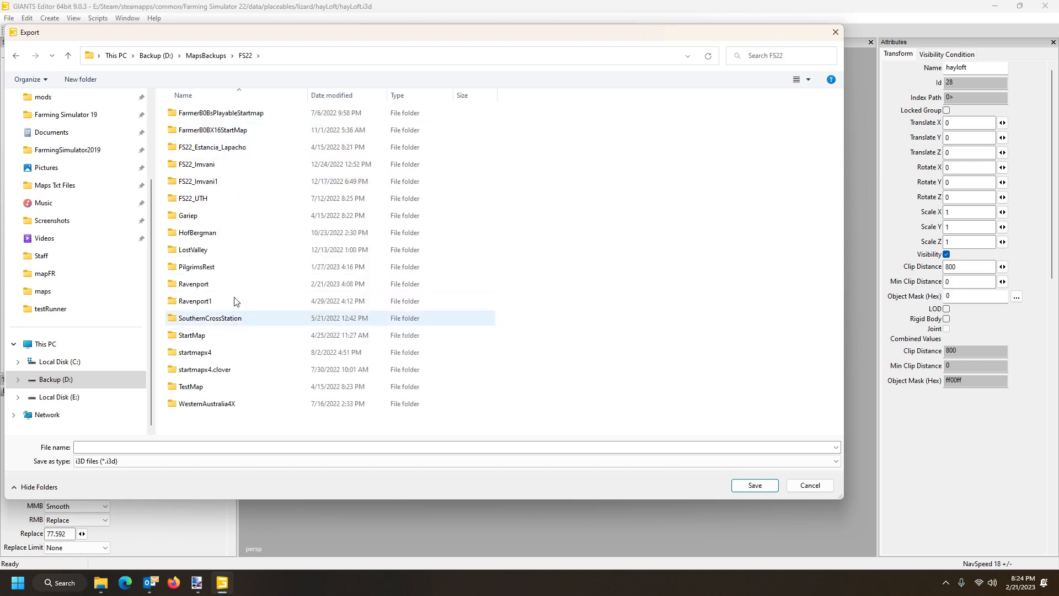
double_click(199, 387)
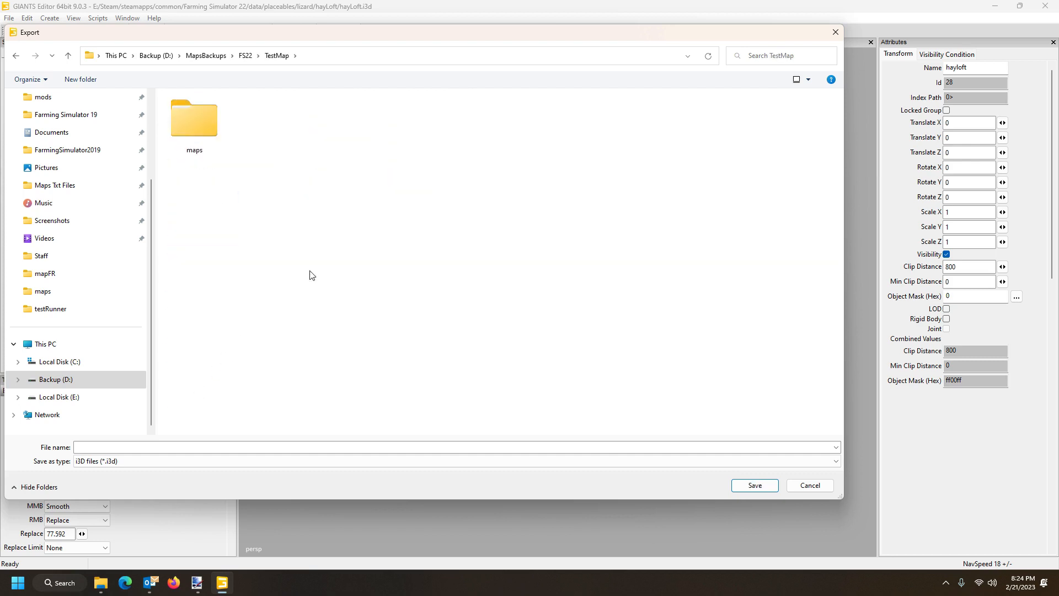
double_click(203, 125)
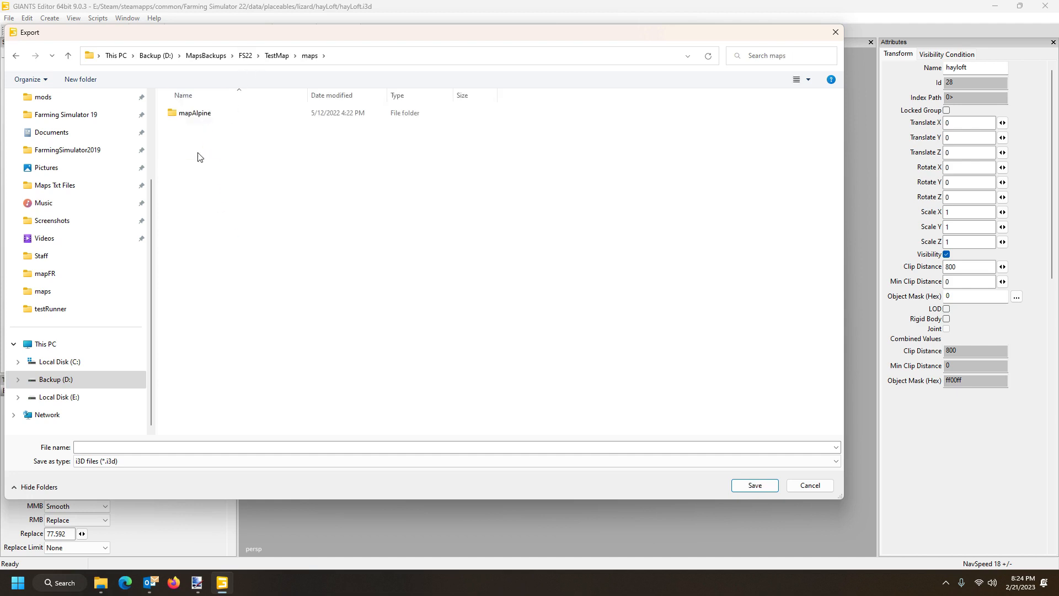
double_click(197, 114)
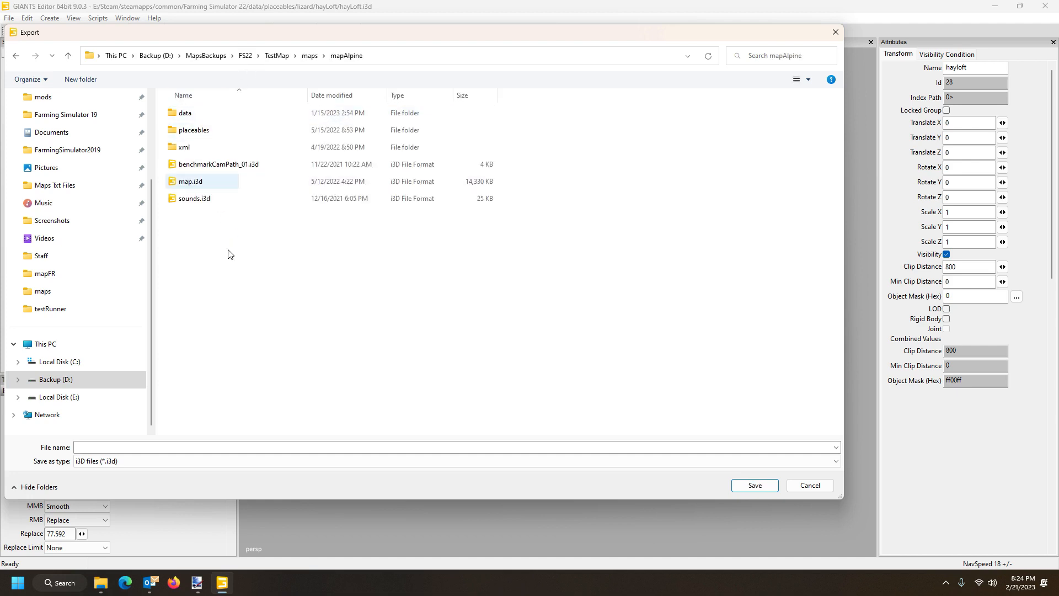
double_click(215, 133)
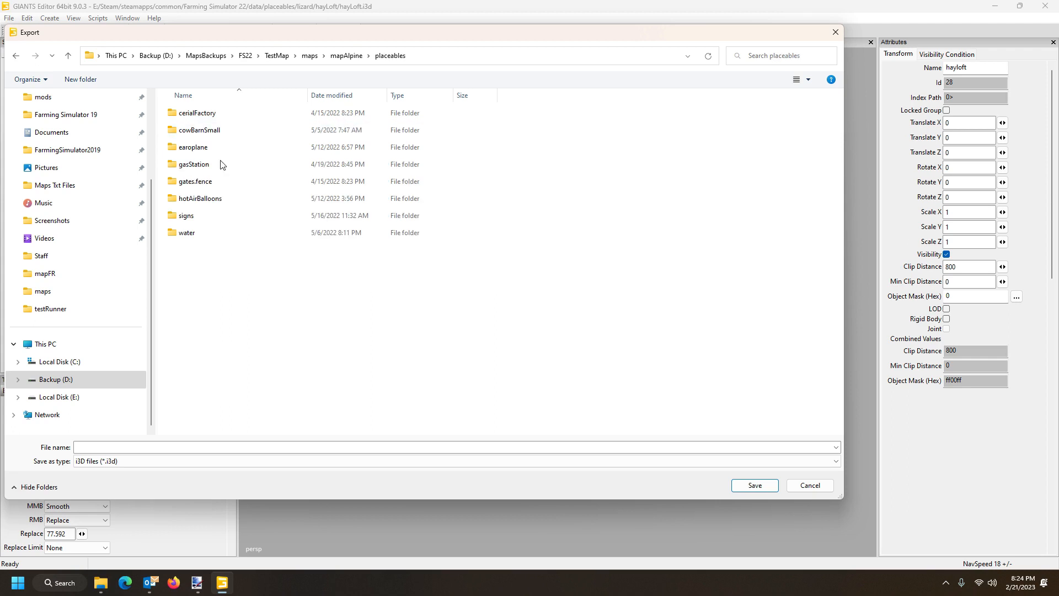
Create a new folder named hayLoft inside the map's placeables folder and open it.
right_click(219, 301)
mouse_move(251, 404)
left_click(364, 406)
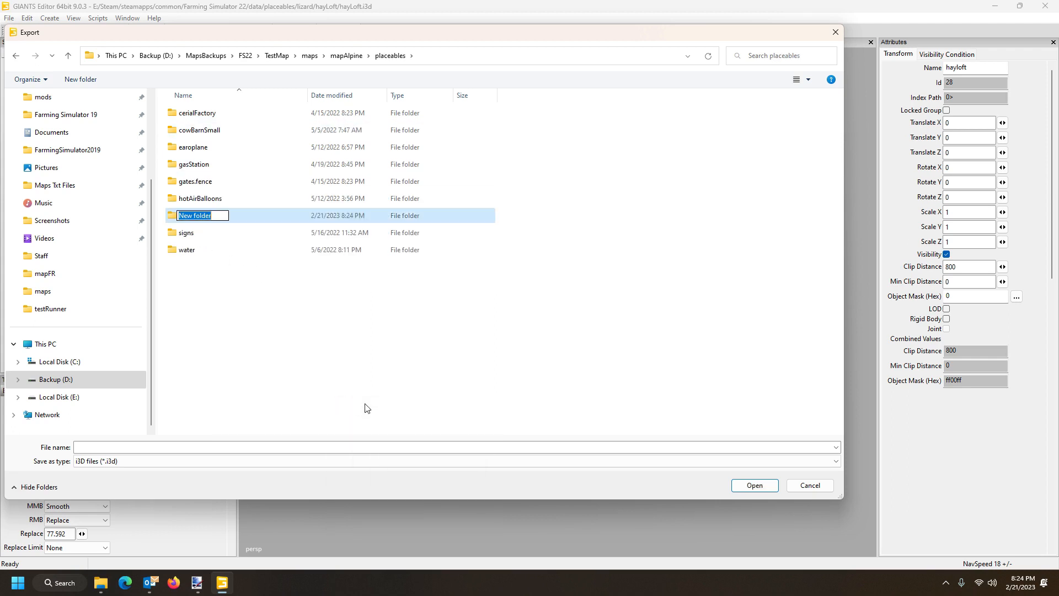
type("ha")
type("yL")
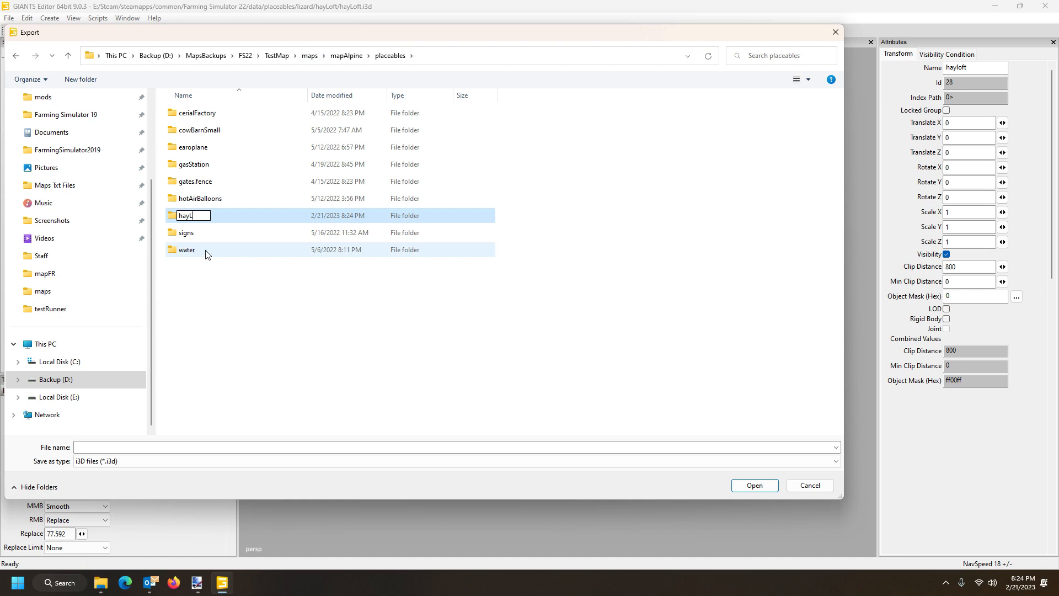
type("oft")
left_click(209, 298)
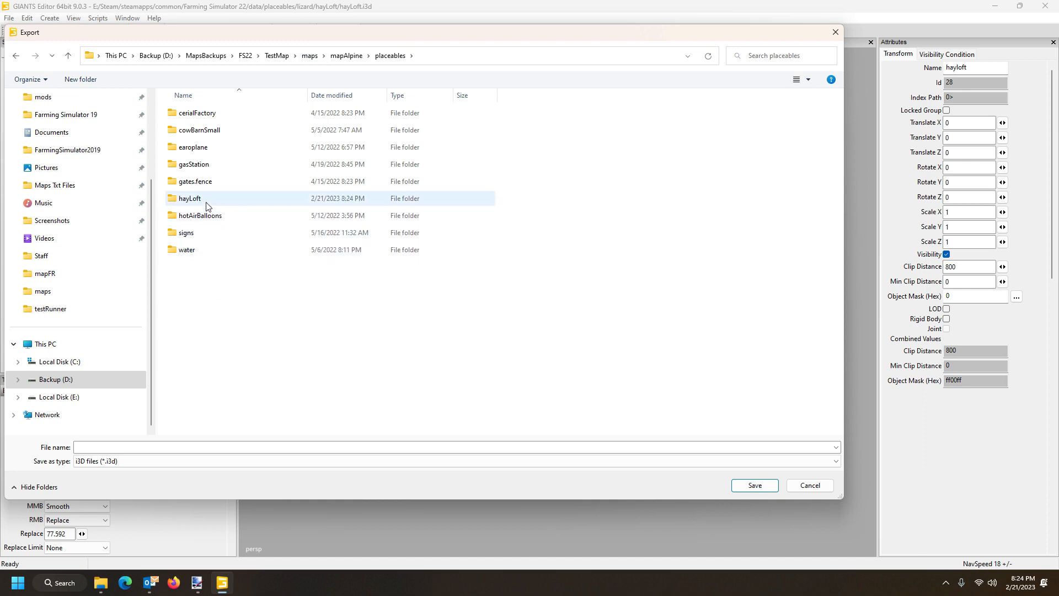
double_click(208, 204)
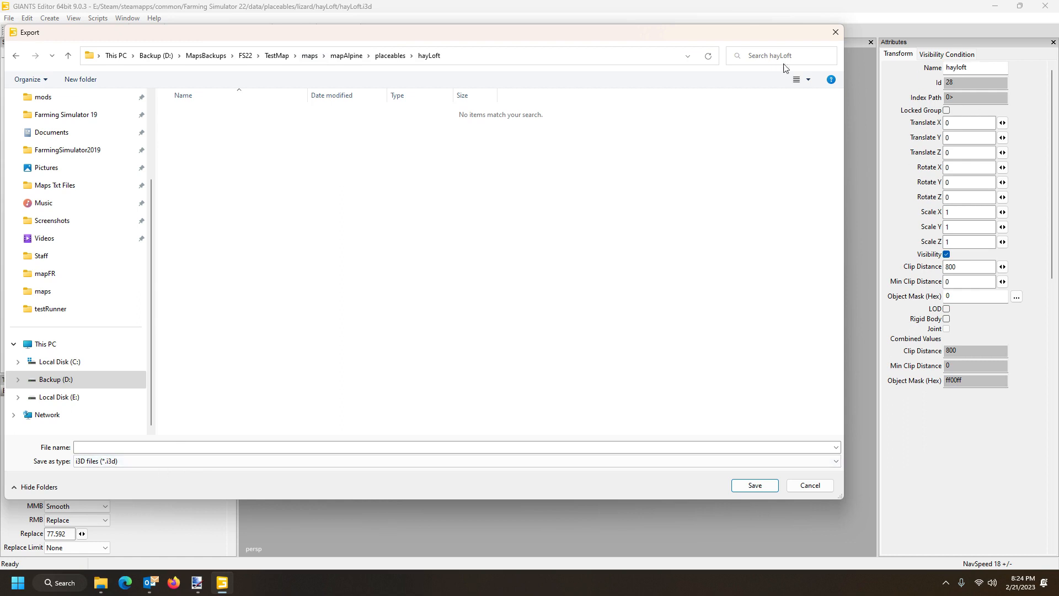
Export the selection under the file name hayLoft, including the parent directory structure.
left_click_drag(717, 43, 752, 153)
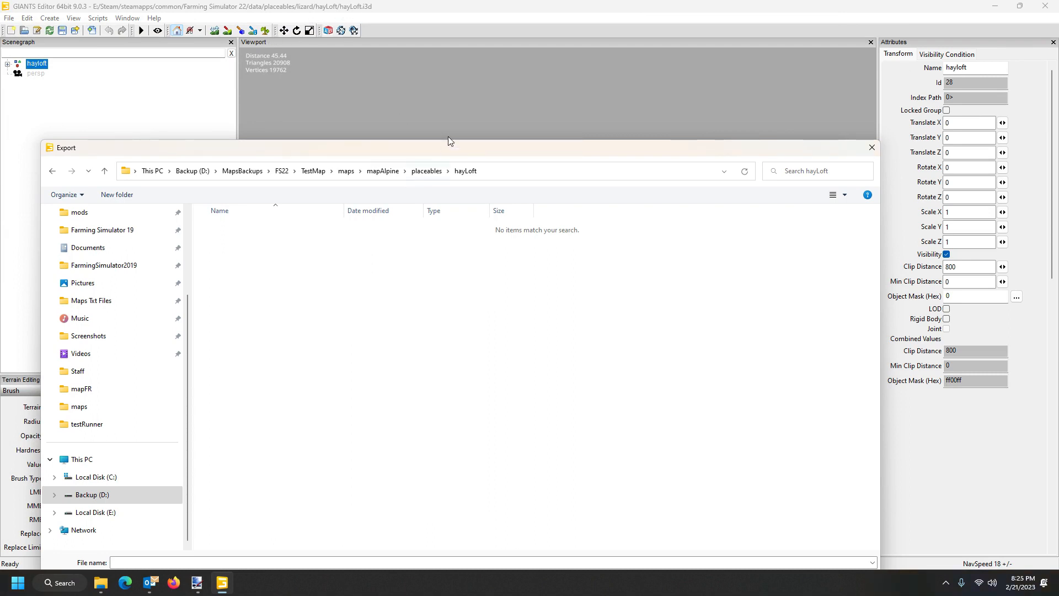
left_click_drag(457, 152, 454, 84)
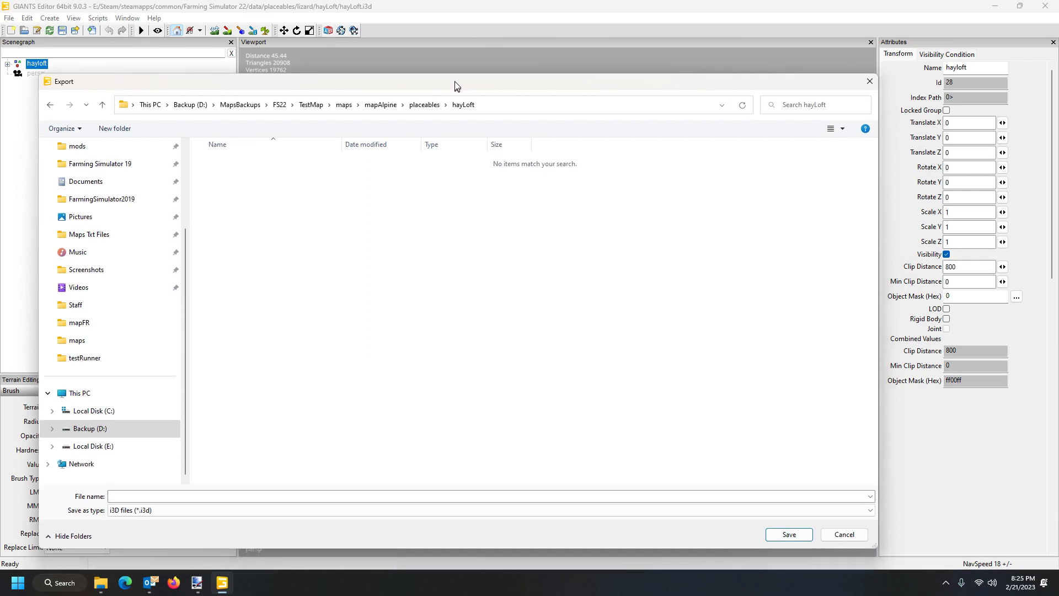
left_click(217, 494)
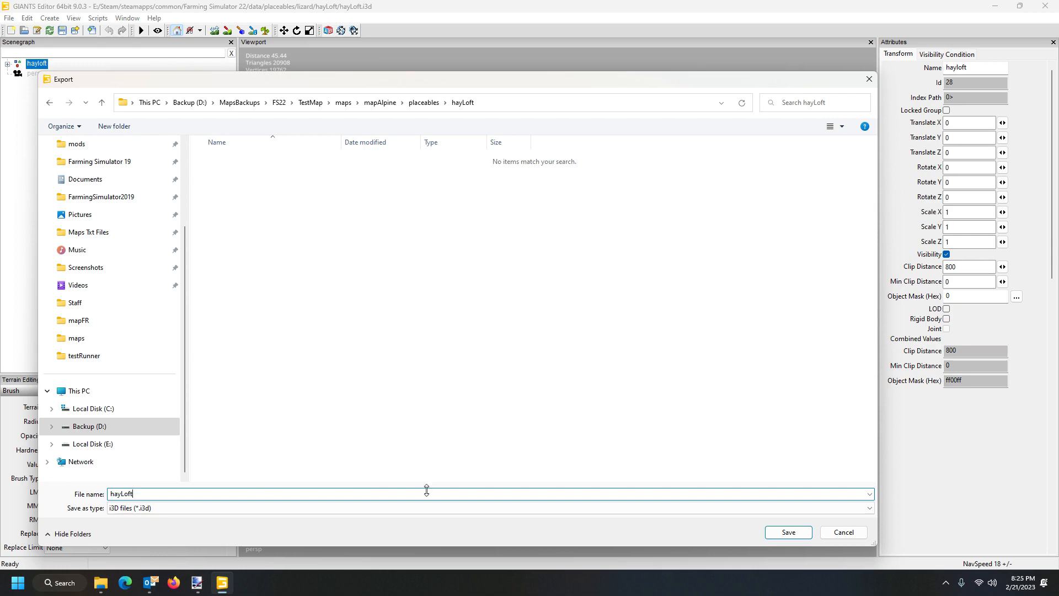
left_click(788, 532)
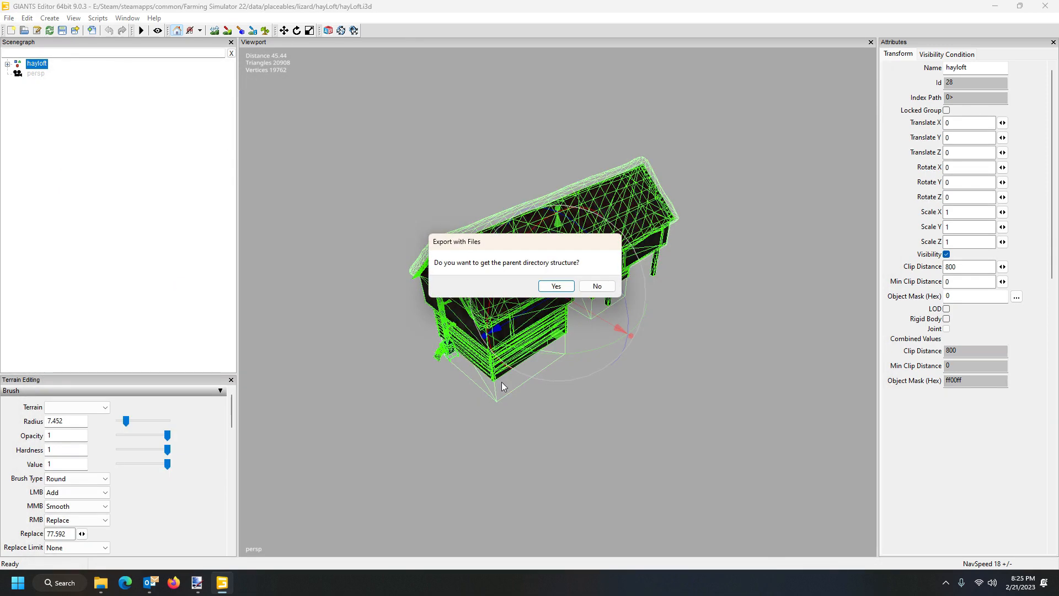
left_click(557, 287)
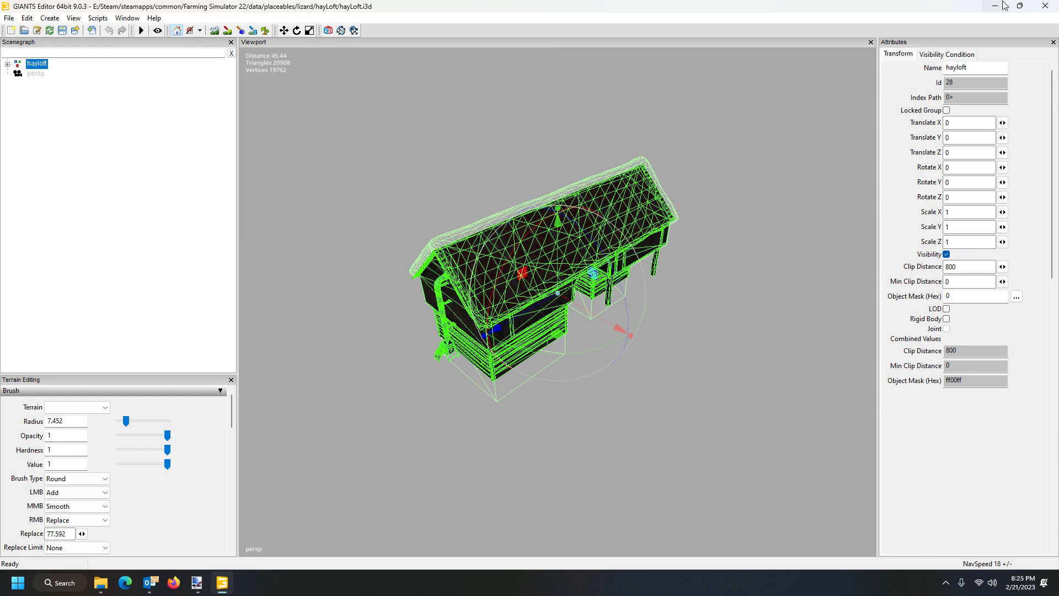
Close GIANTS Editor without saving changes to the original hayLoft.i3d.
left_click(1042, 6)
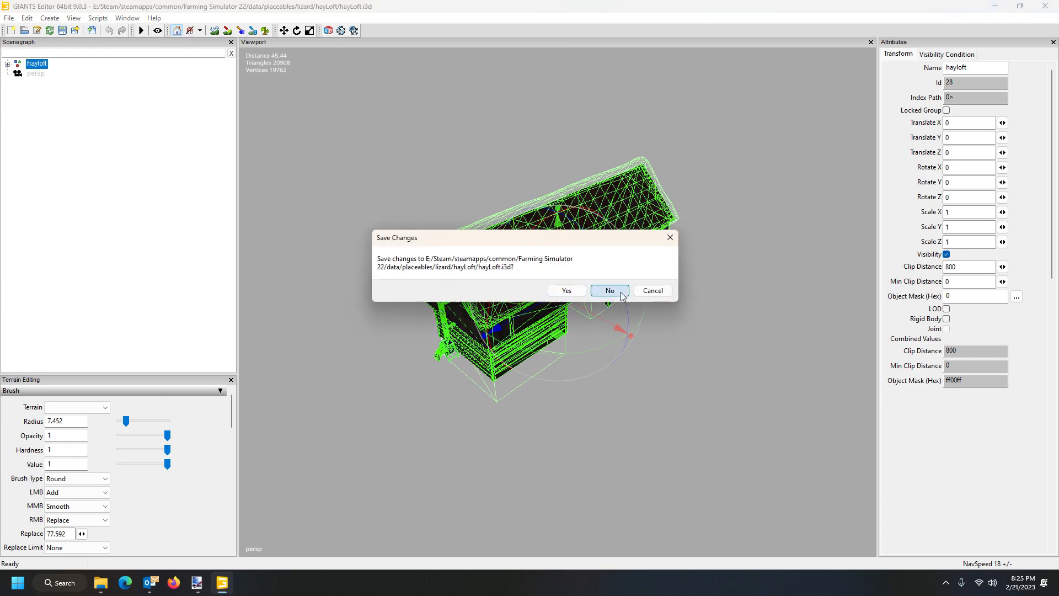
left_click(609, 289)
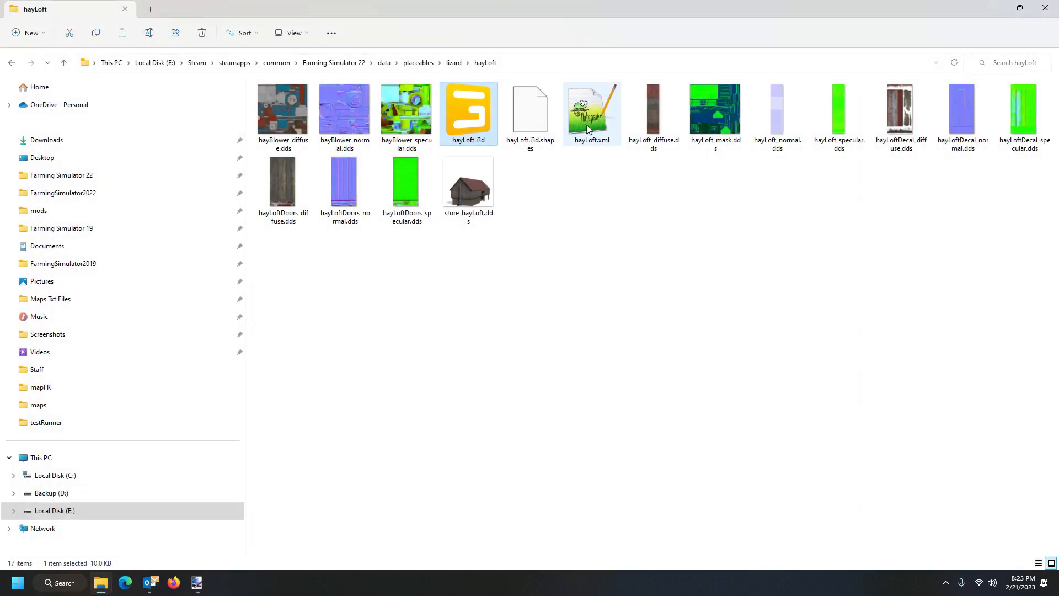
Copy hayLoft.xml from the game's lizard\hayLoft folder into D:\MapsBackups\FS22\TestMap\maps\mapAlpine\xml.
left_click(584, 115)
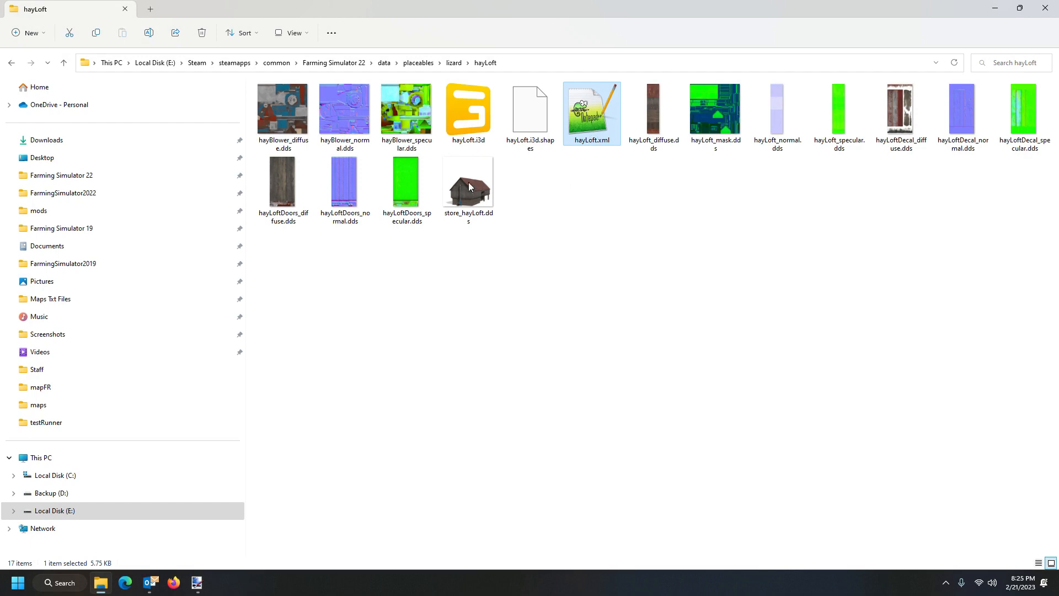
left_click(103, 586)
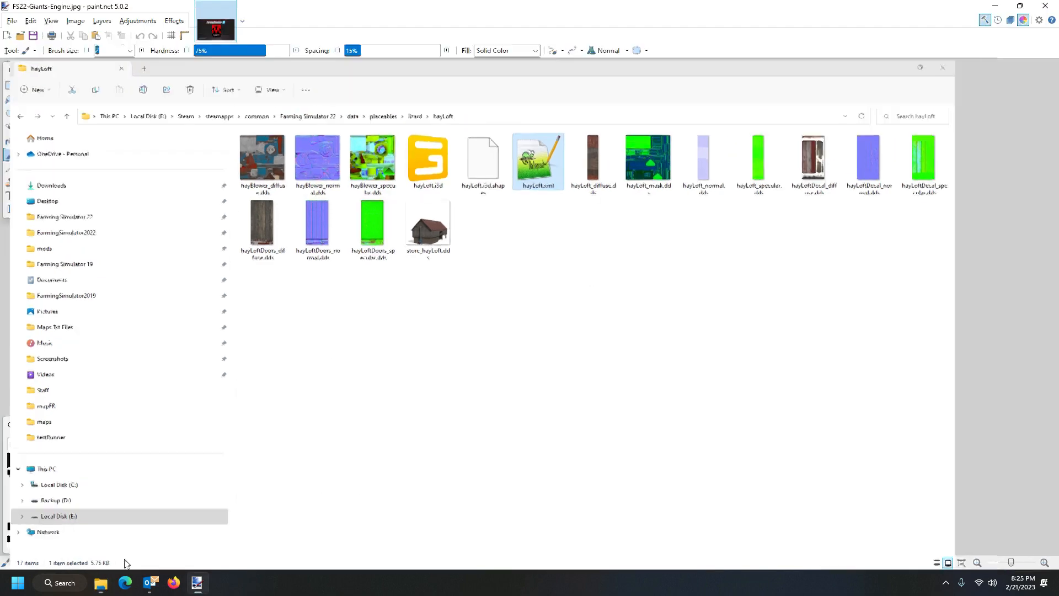
left_click(103, 585)
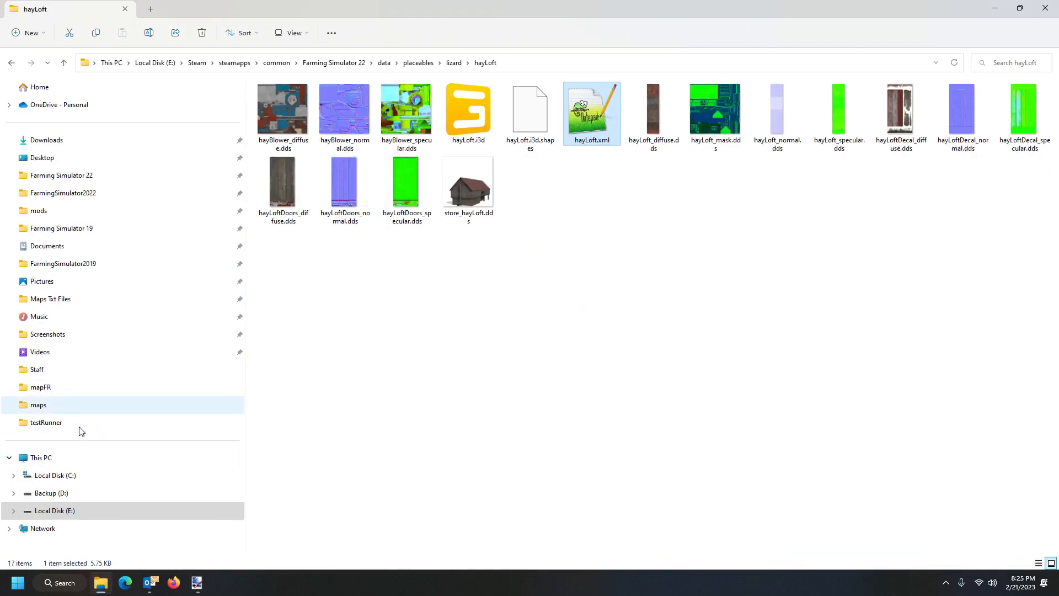
left_click(52, 492)
double_click(293, 208)
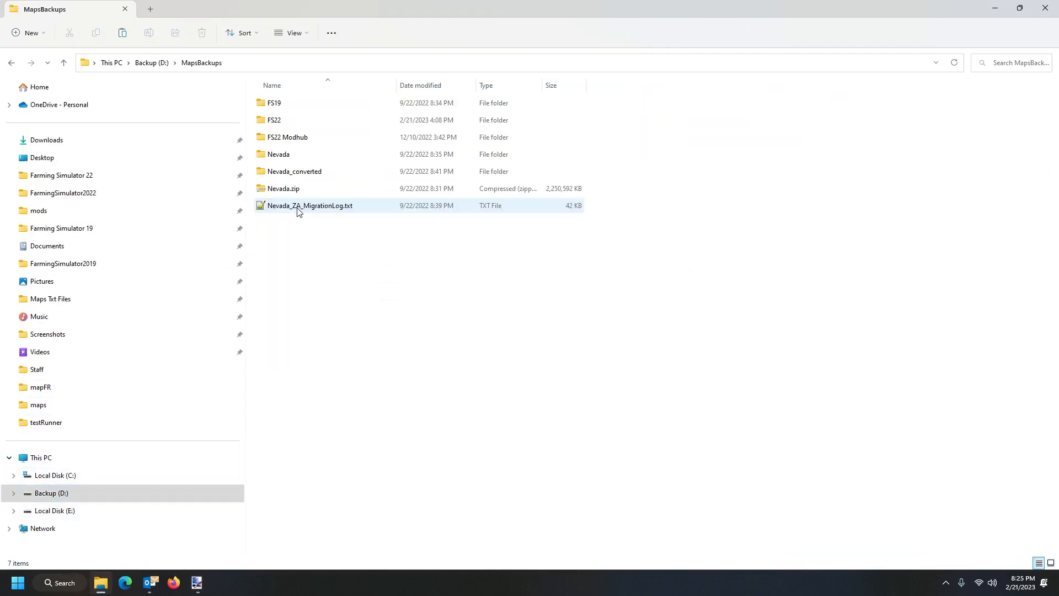
double_click(288, 120)
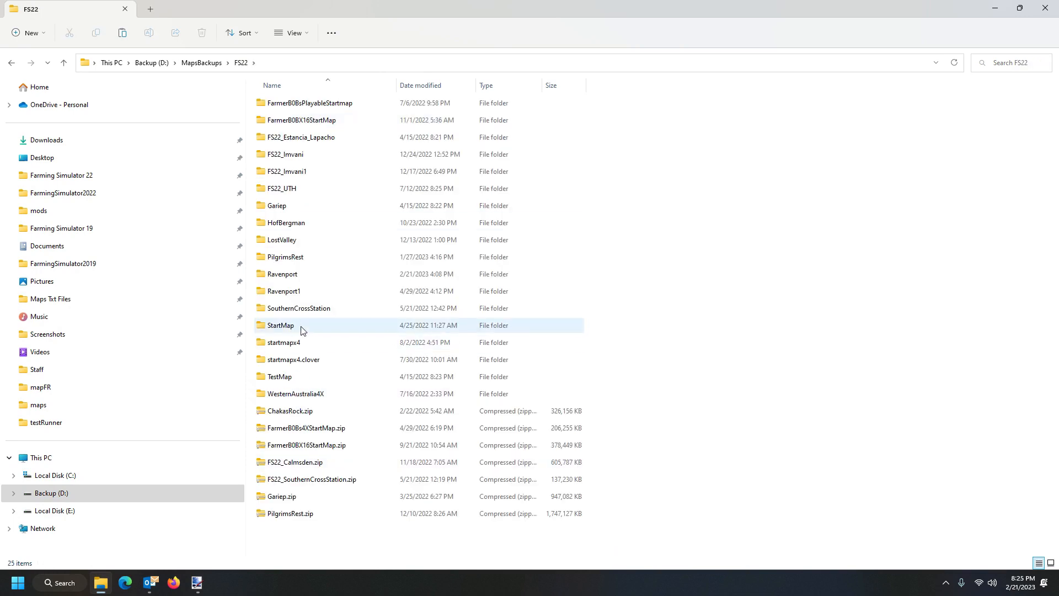
double_click(298, 378)
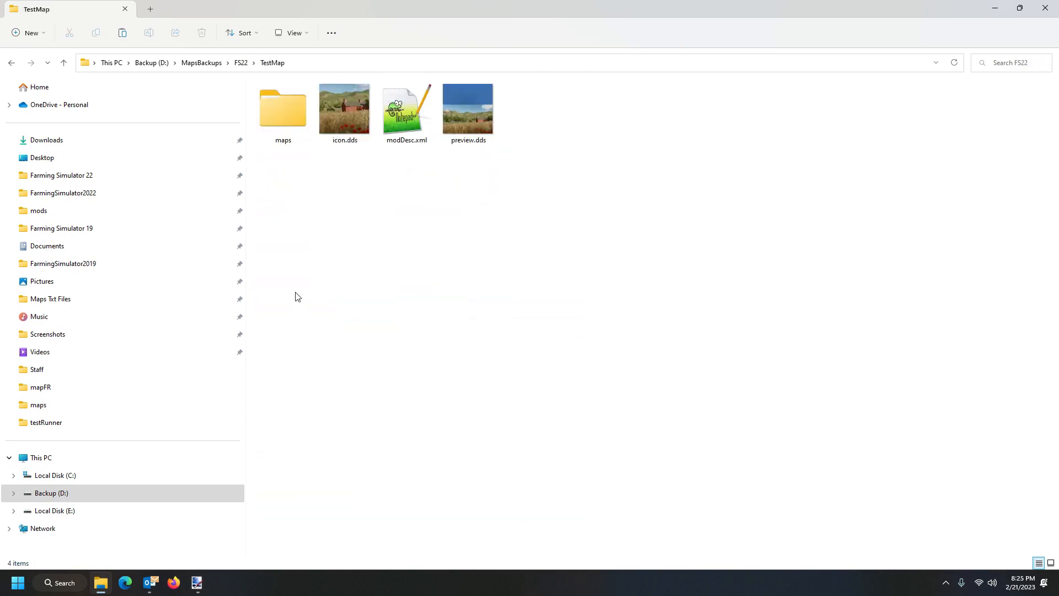
double_click(286, 122)
double_click(287, 105)
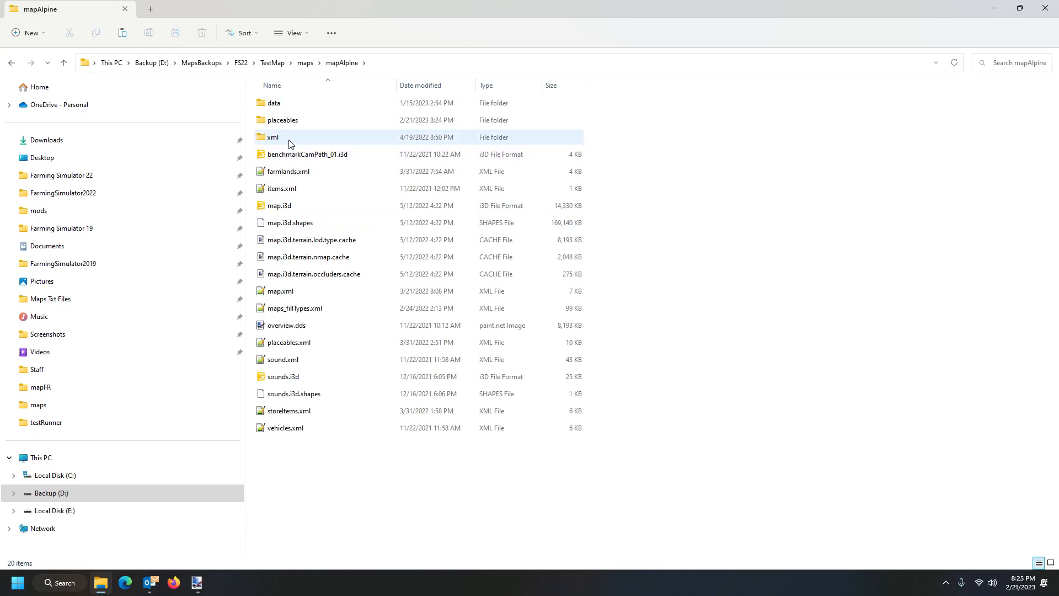
double_click(273, 138)
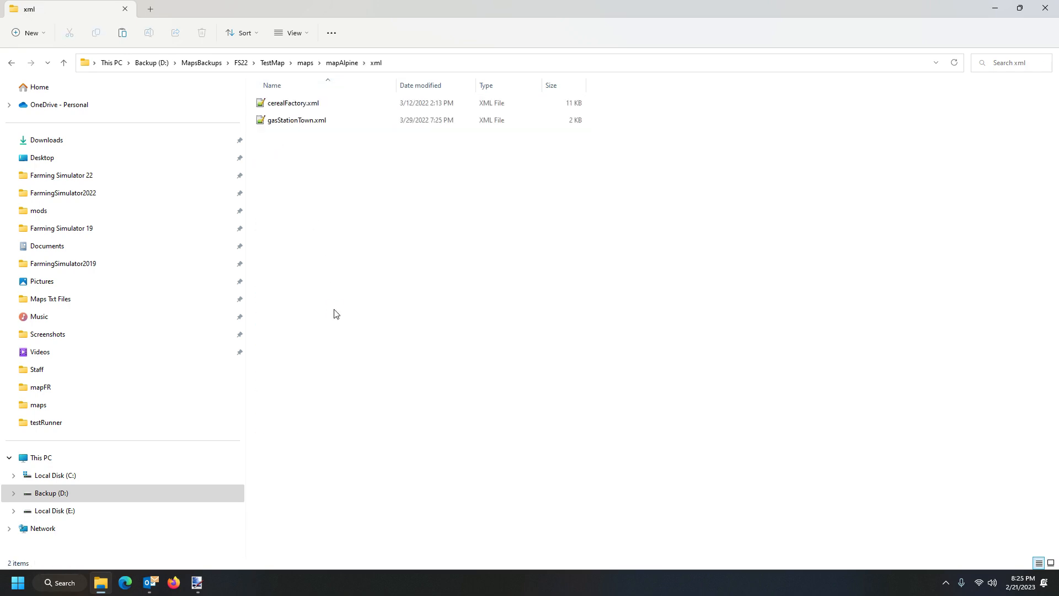
key("ctrl+v")
left_click(307, 173)
Copy the TestMap folder from D:\MapsBackups\FS22 into the FarmingSimulator2022 mods folder.
left_click(241, 62)
left_click(351, 395)
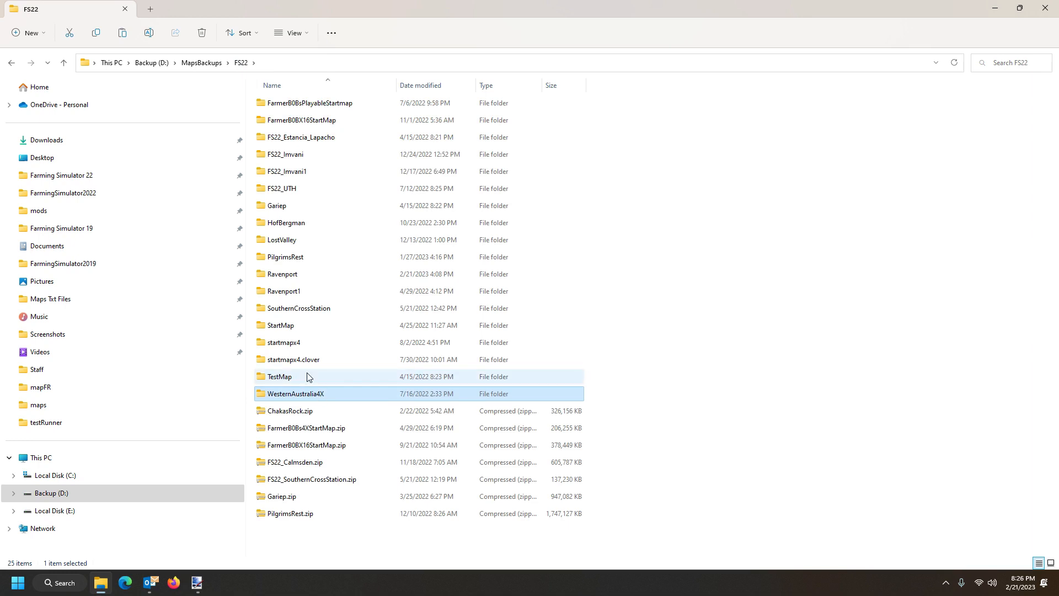
left_click(308, 377)
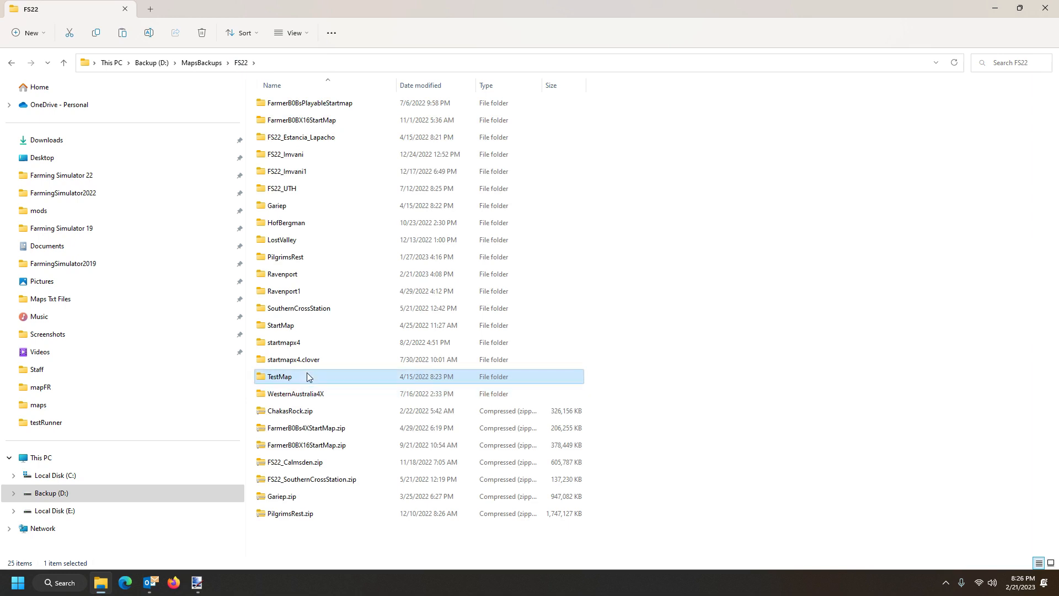
left_click(60, 211)
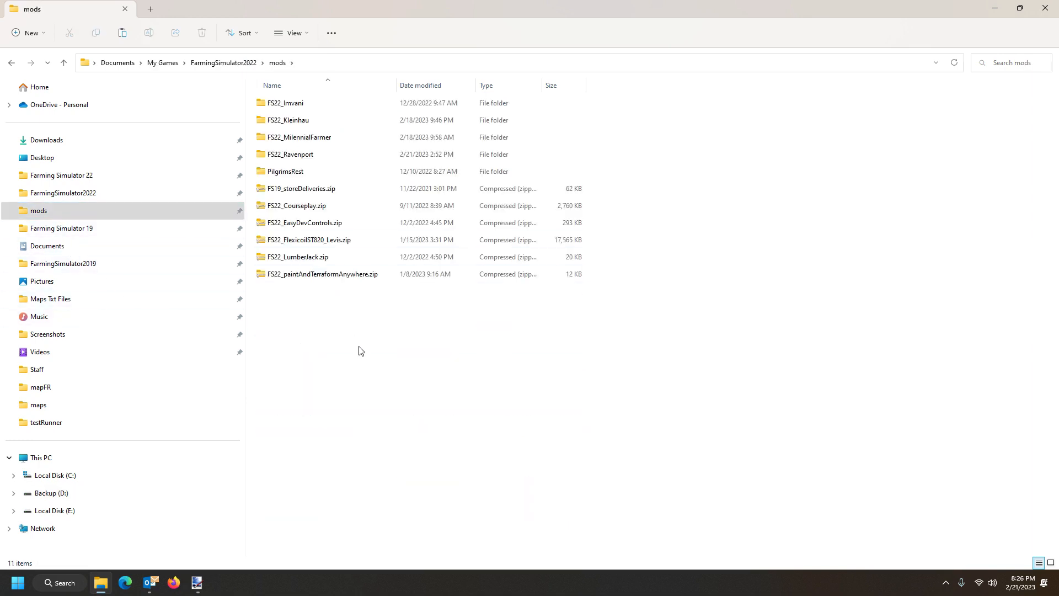
key("ctrl+v")
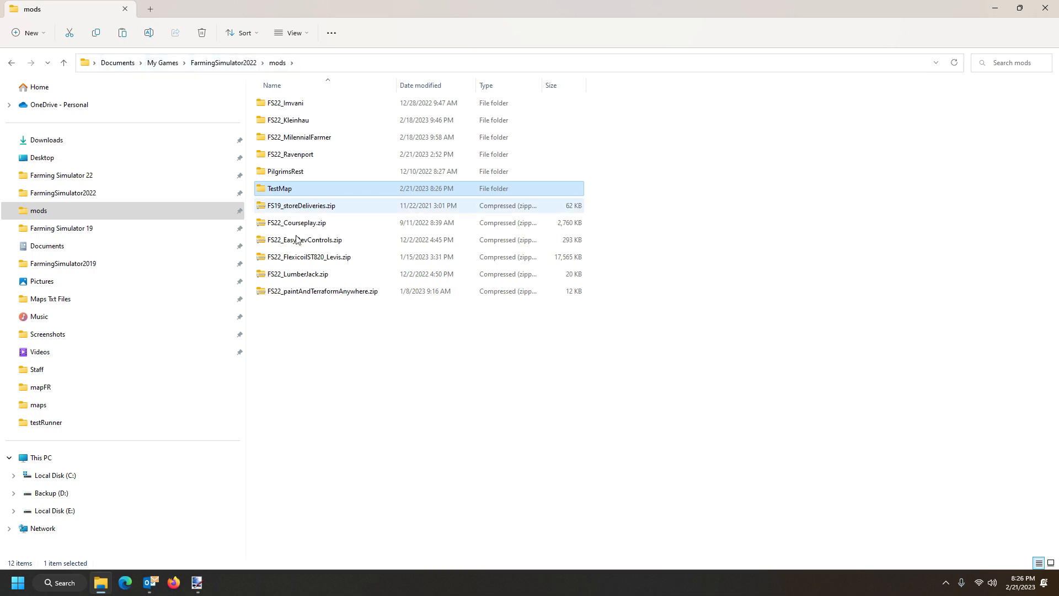
Open hayLoft.i3d from the mods copy of TestMap, under maps\mapAlpine\placeables\hayLoft, in GIANTS Editor 9.0.3.
double_click(293, 190)
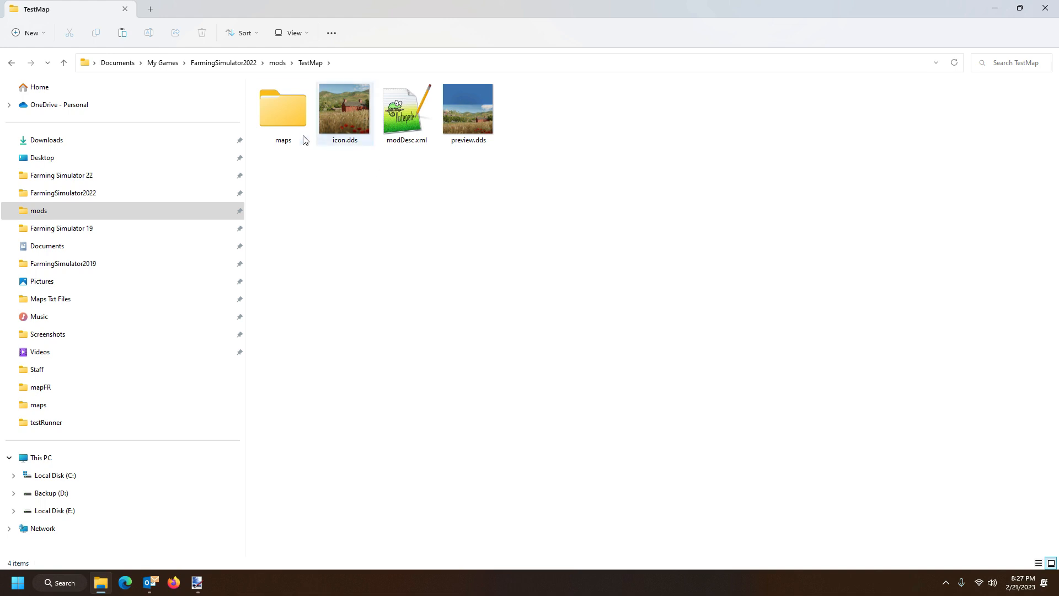
double_click(286, 123)
double_click(284, 105)
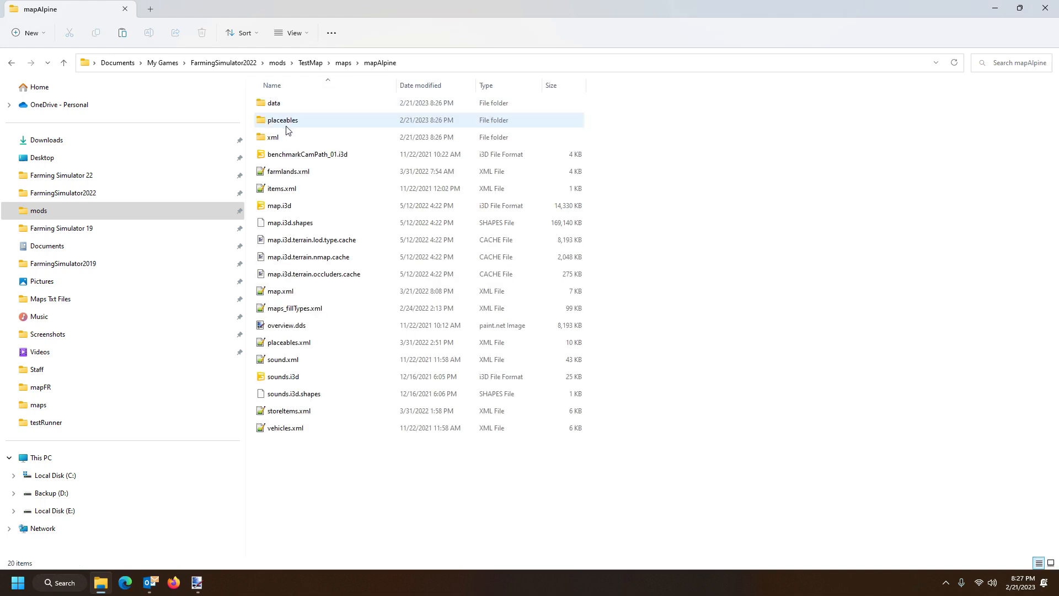
double_click(279, 207)
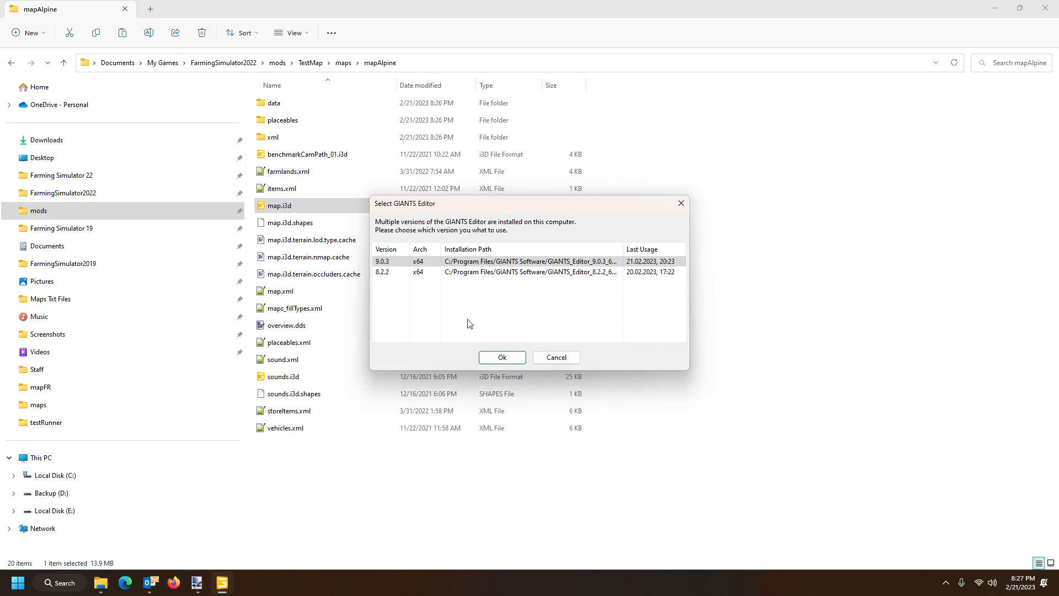
left_click(554, 355)
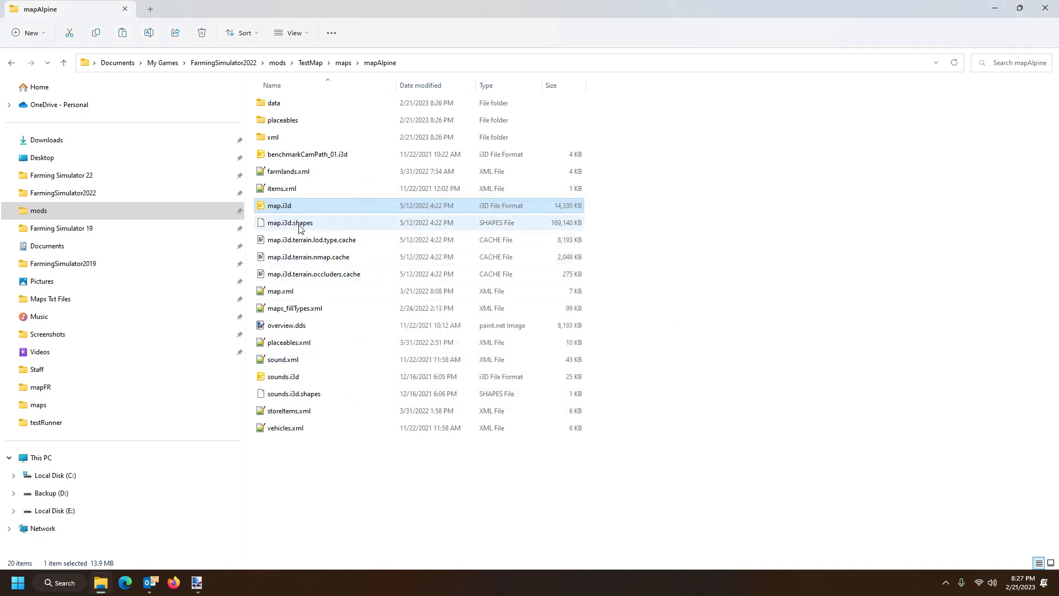
double_click(294, 121)
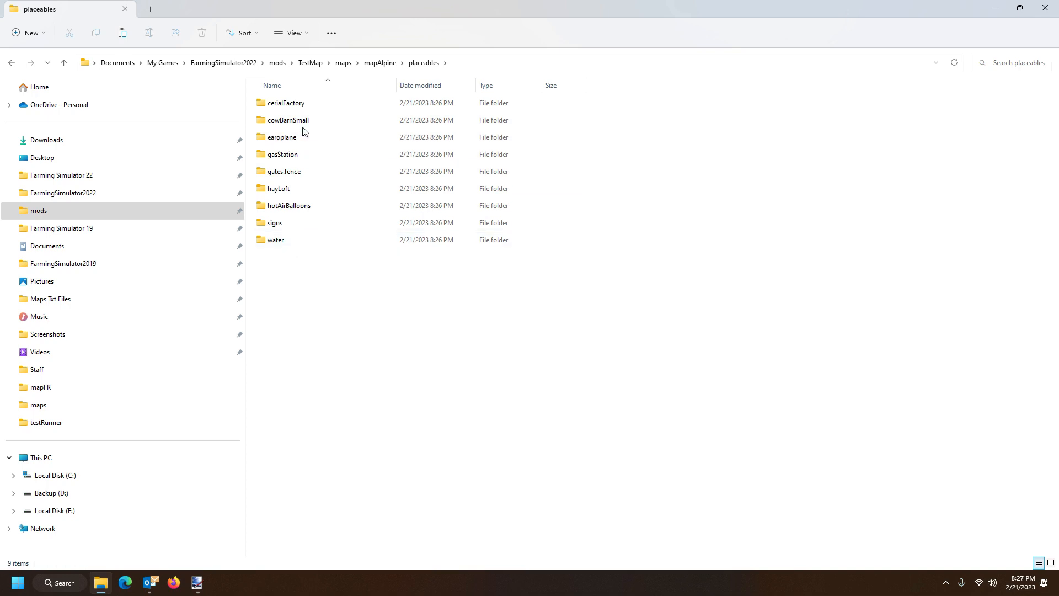
double_click(297, 190)
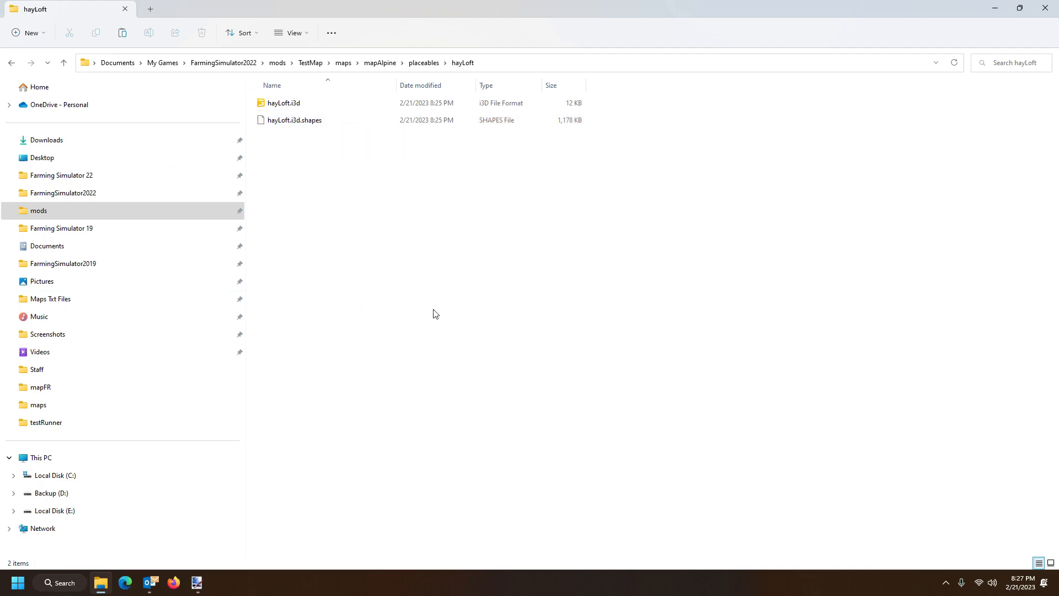
double_click(296, 104)
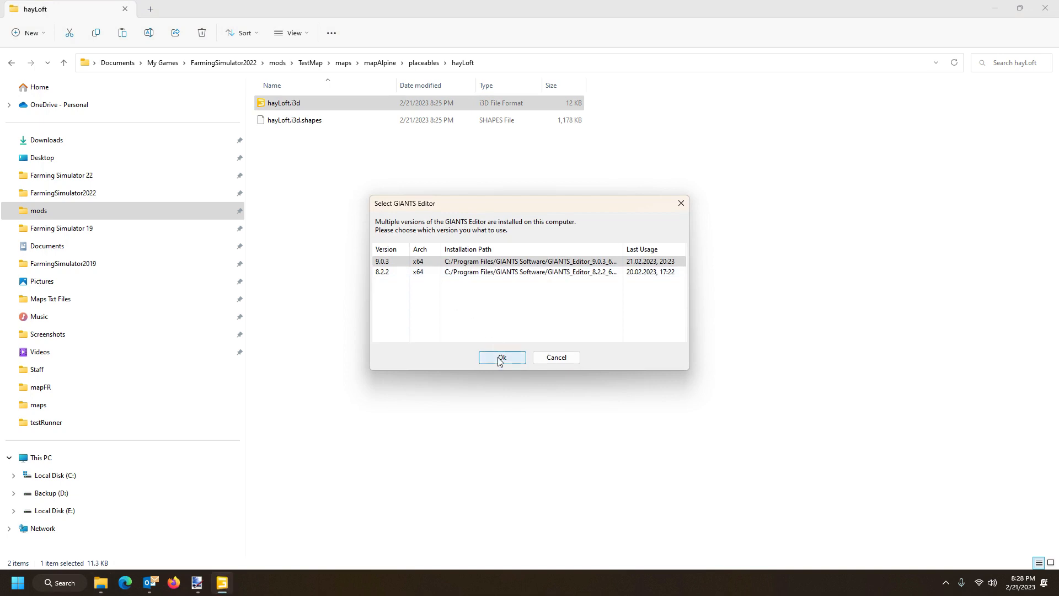
left_click(501, 359)
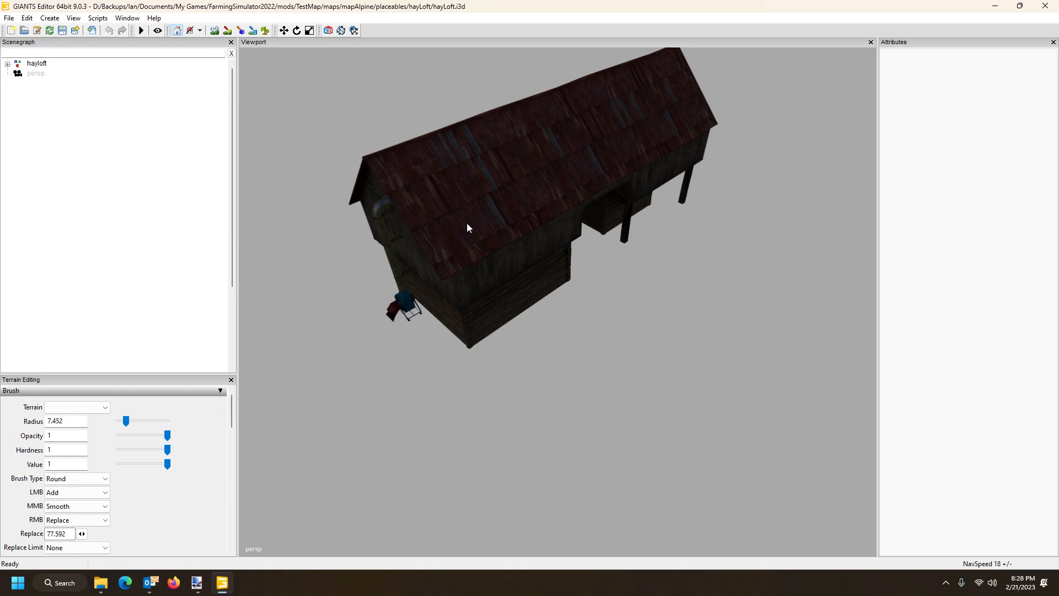
Expand the hayloft group and examine the barn's roof, wooden walls and blower pipe up close and from several angles.
left_click(7, 64)
left_click_drag(358, 226, 348, 189)
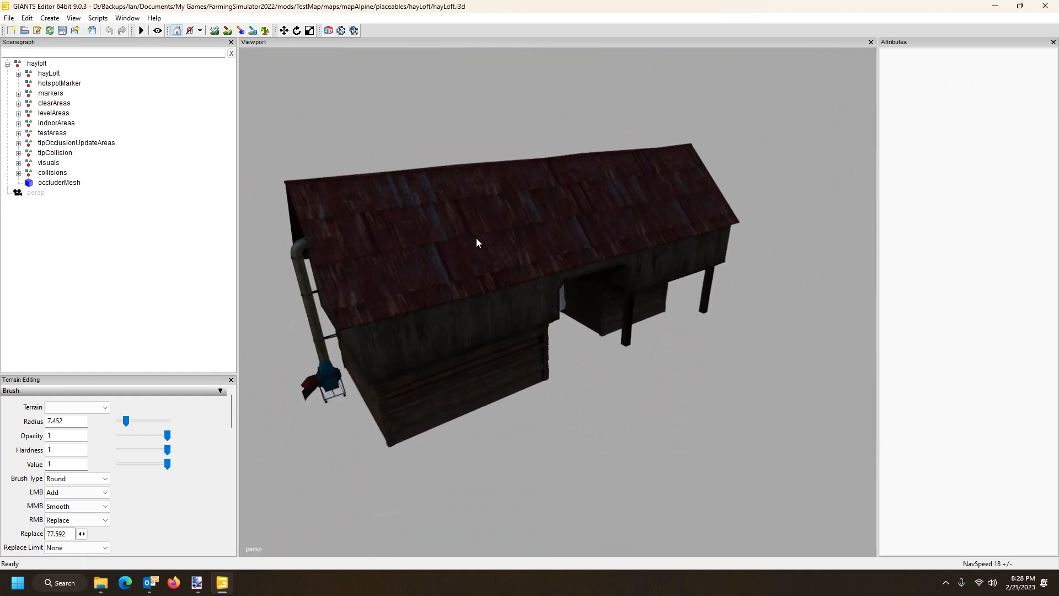
left_click_drag(478, 241, 454, 212)
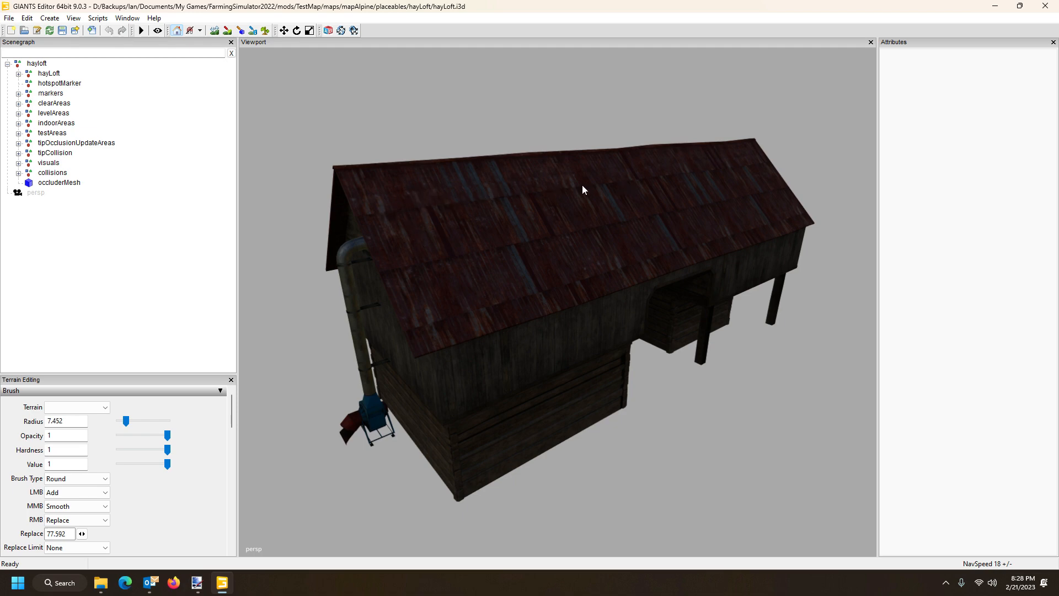
scroll(532, 352, "up", 5)
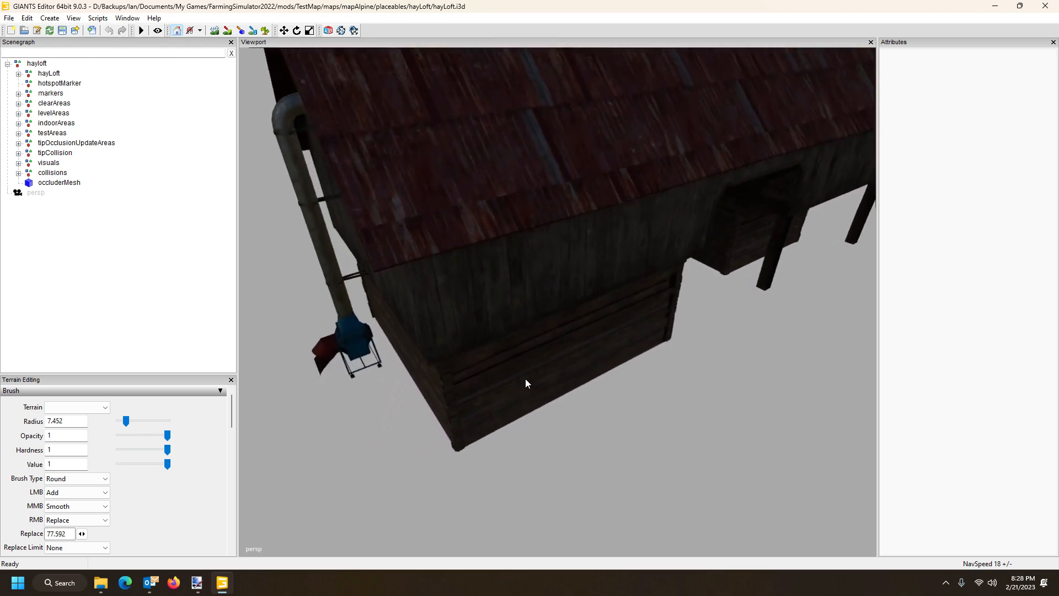
scroll(527, 378, "up", 5)
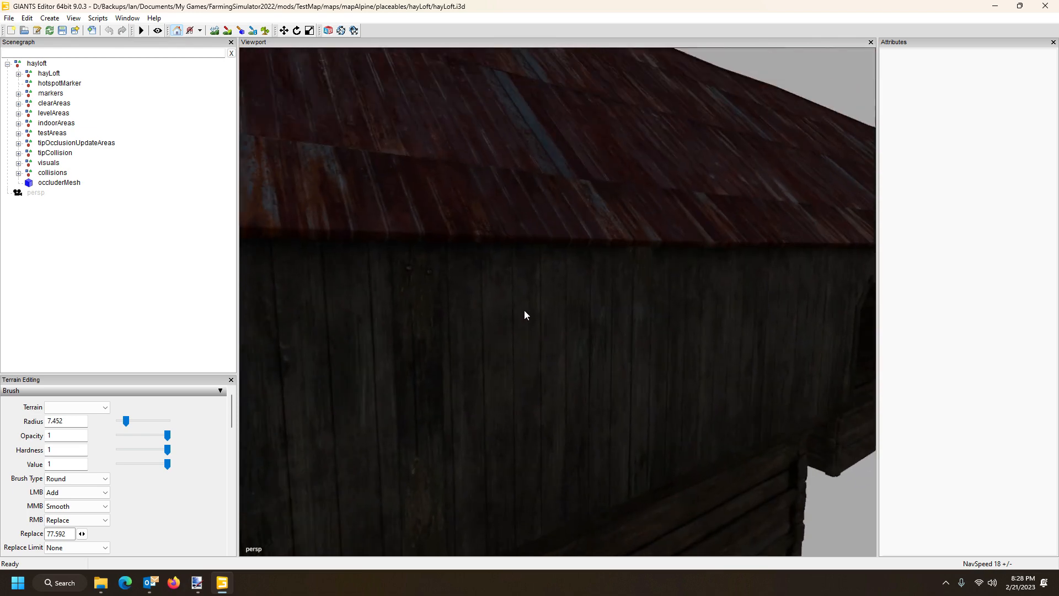
scroll(455, 290, "down", 5)
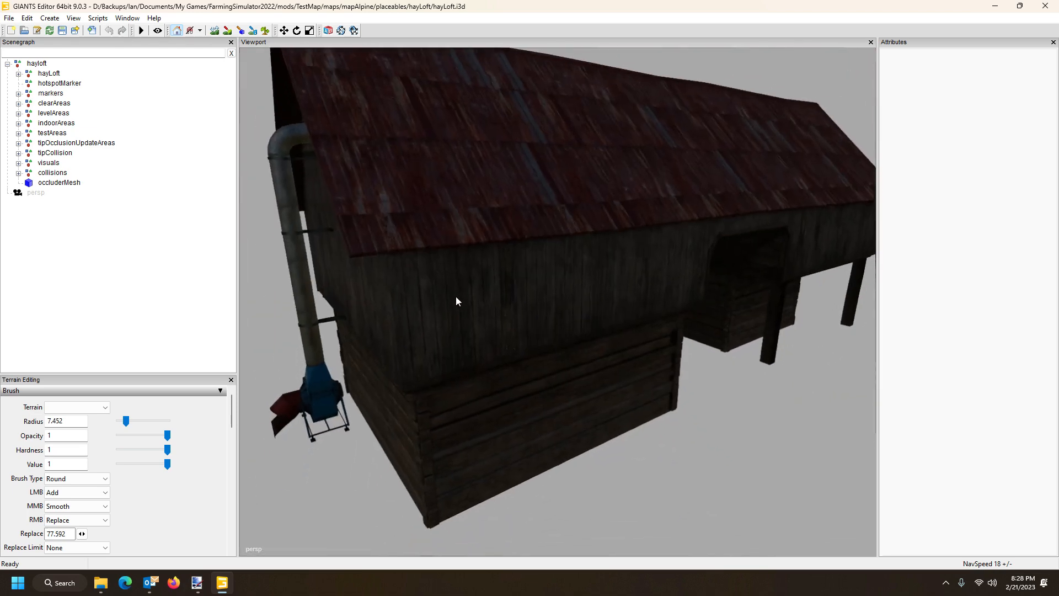
left_click_drag(455, 296, 350, 268)
scroll(386, 276, "up", 5)
scroll(488, 294, "up", 3)
scroll(504, 303, "down", 6)
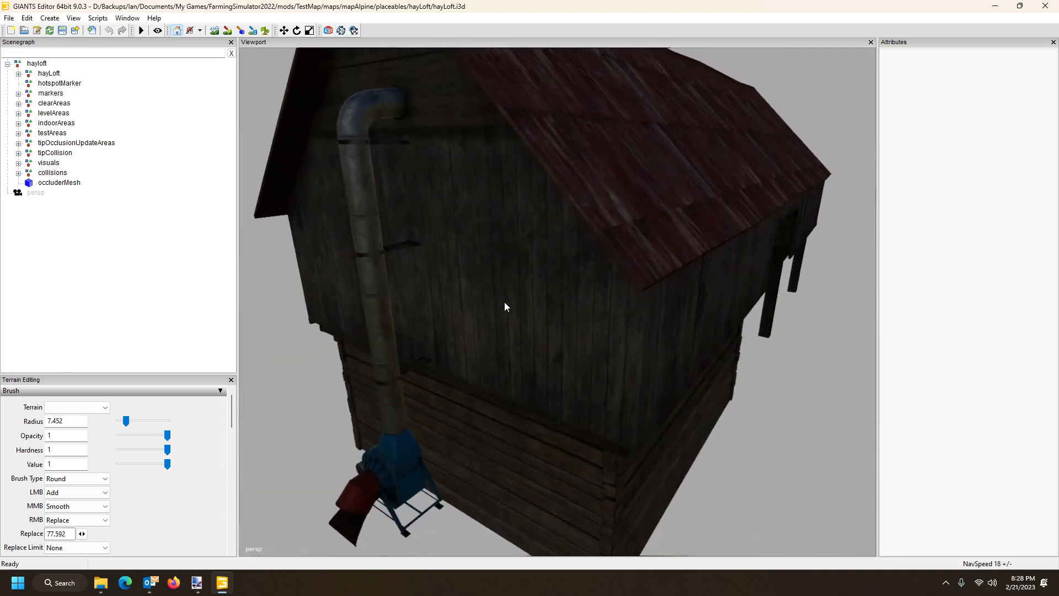
scroll(515, 317, "down", 1)
scroll(516, 319, "up", 3)
left_click_drag(516, 319, 447, 287)
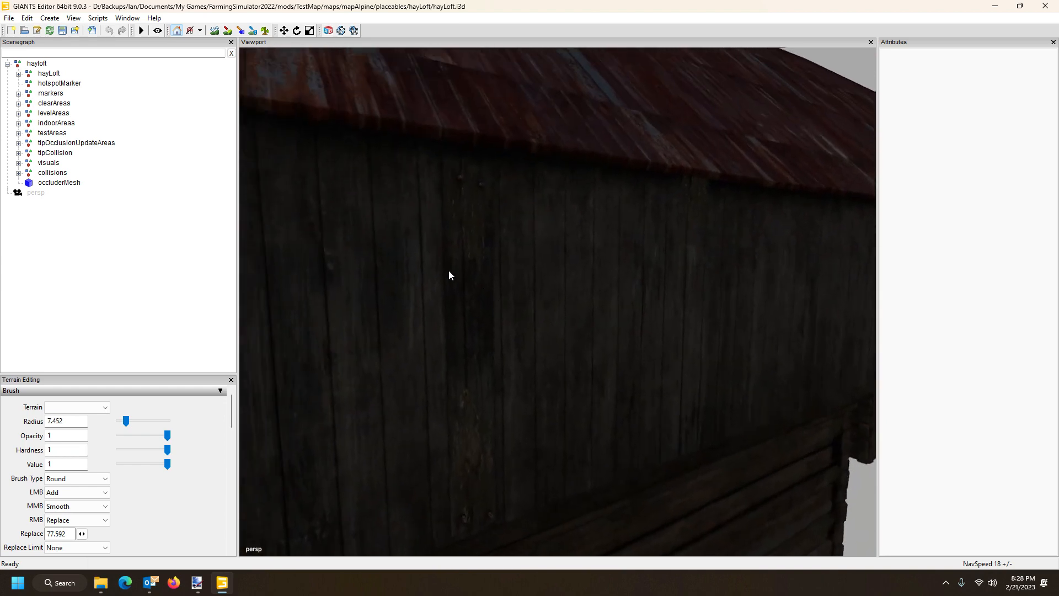
scroll(449, 274, "down", 3)
scroll(453, 282, "up", 1)
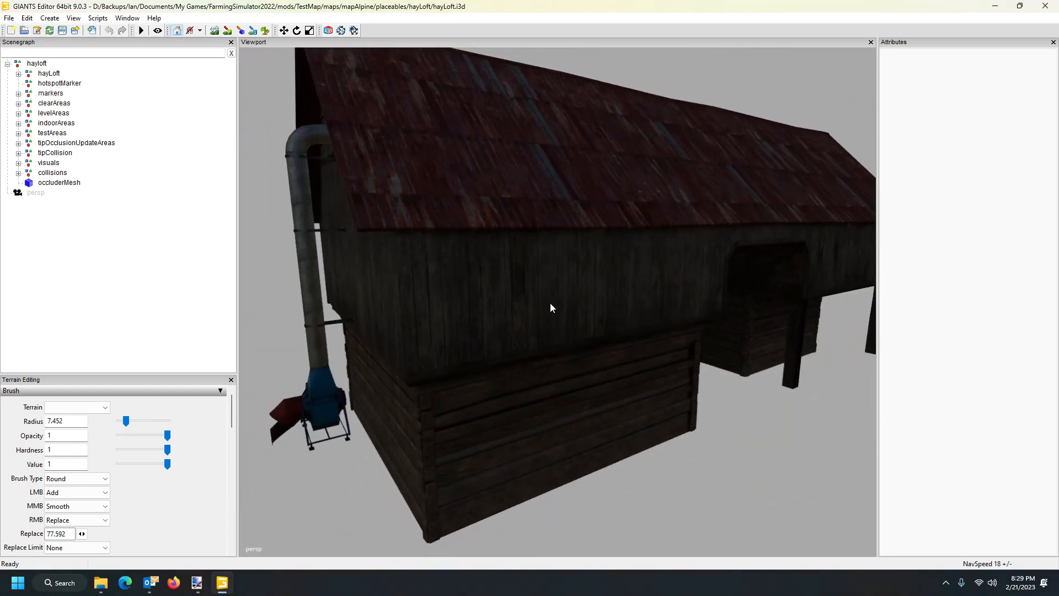
scroll(579, 312, "down", 5)
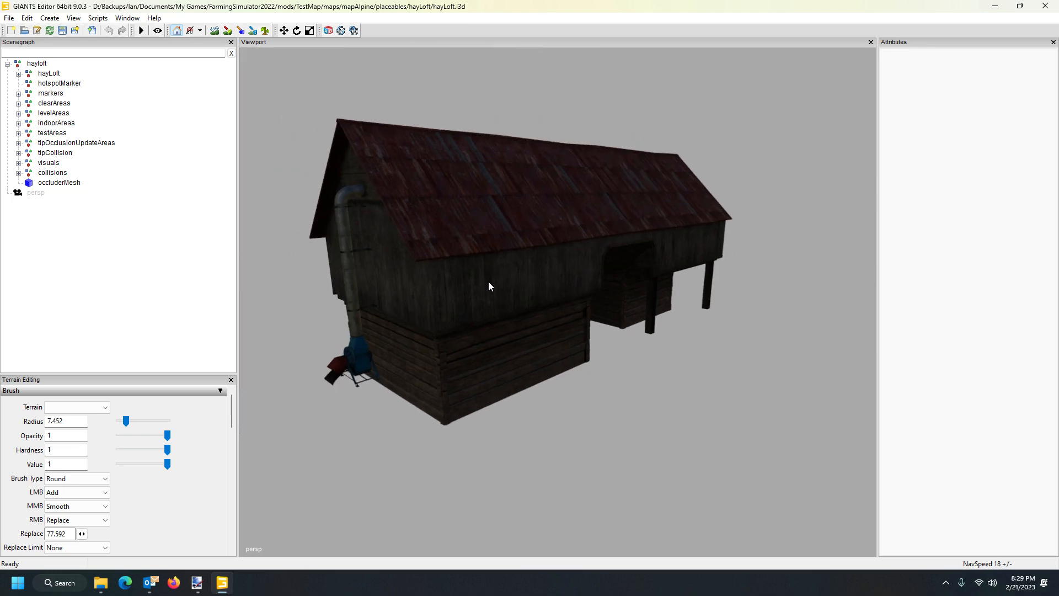
left_click_drag(472, 290, 465, 319)
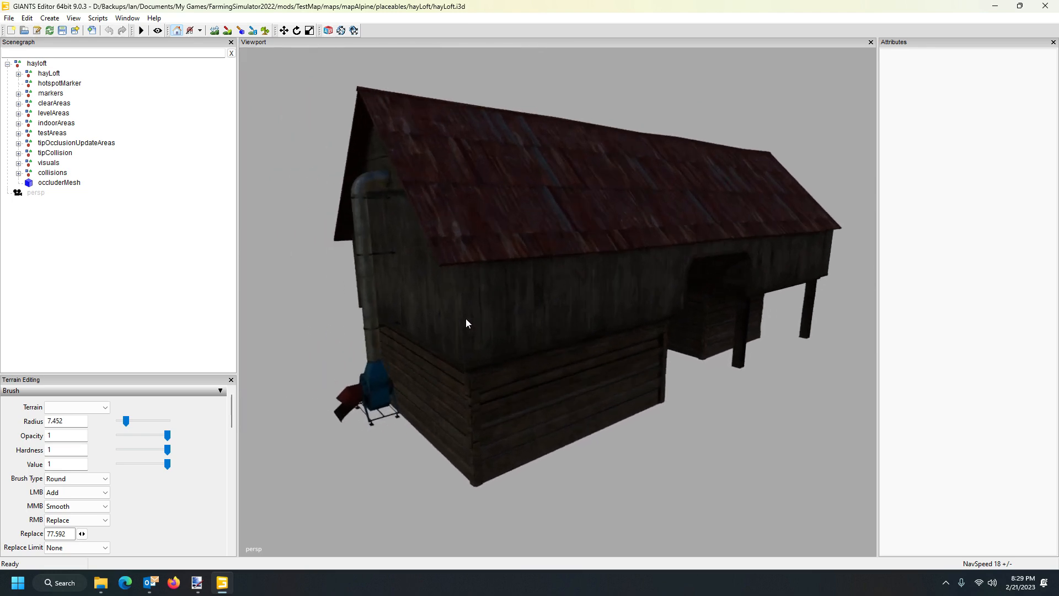
scroll(474, 325, "up", 3)
scroll(475, 325, "down", 3)
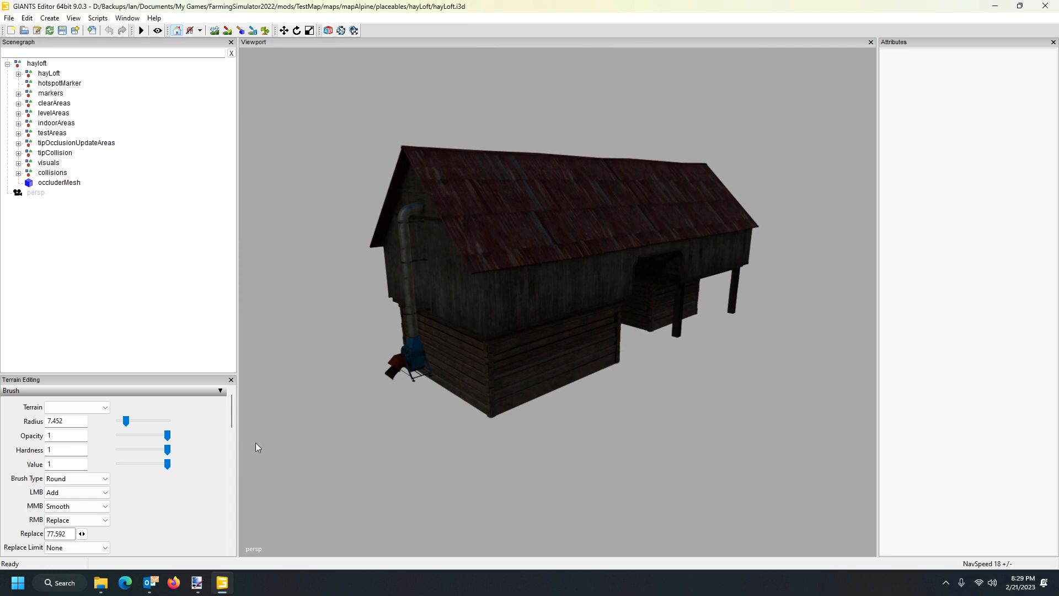
Select the hayloft_vis shape in the visuals group and bring up its material settings for editing.
left_click(529, 240)
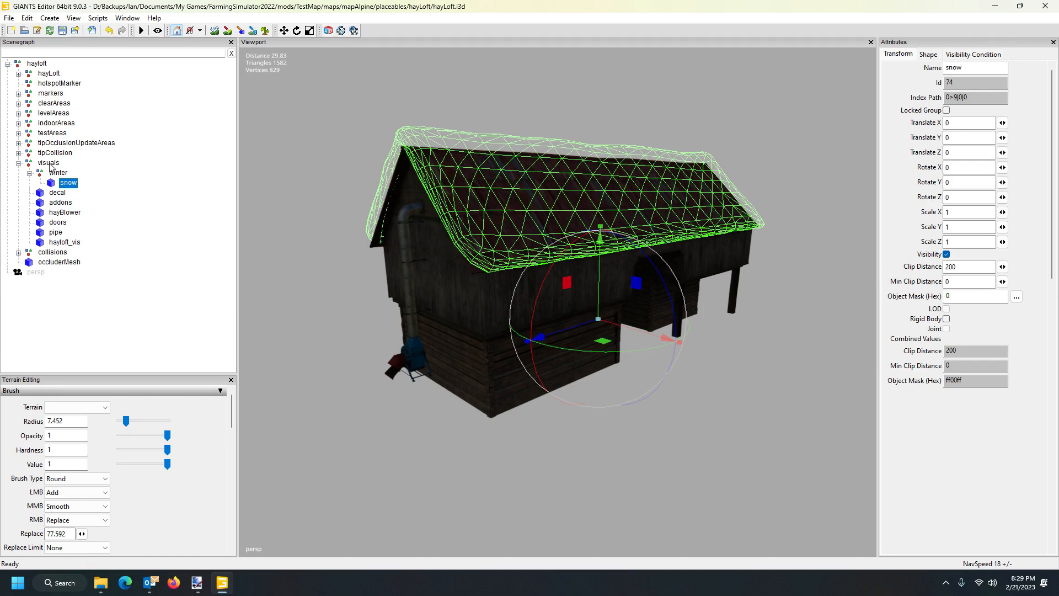
left_click(60, 243)
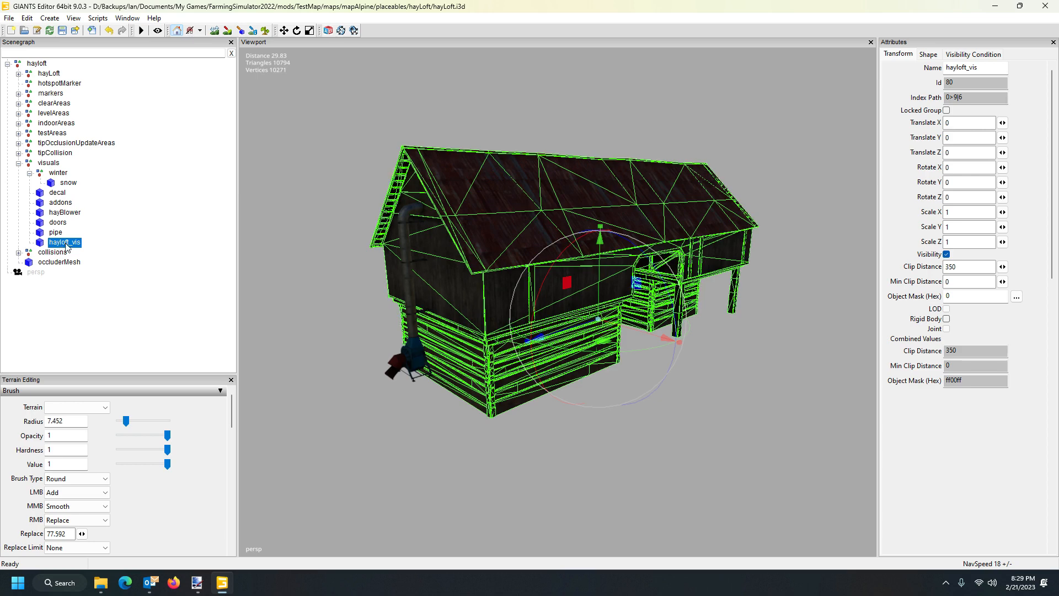
left_click(128, 20)
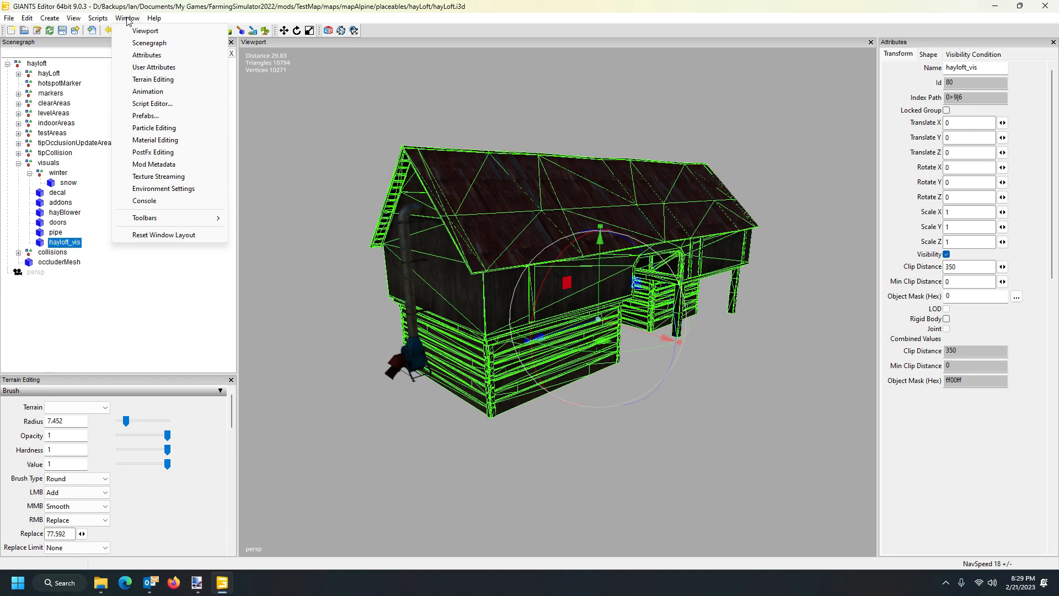
left_click(182, 140)
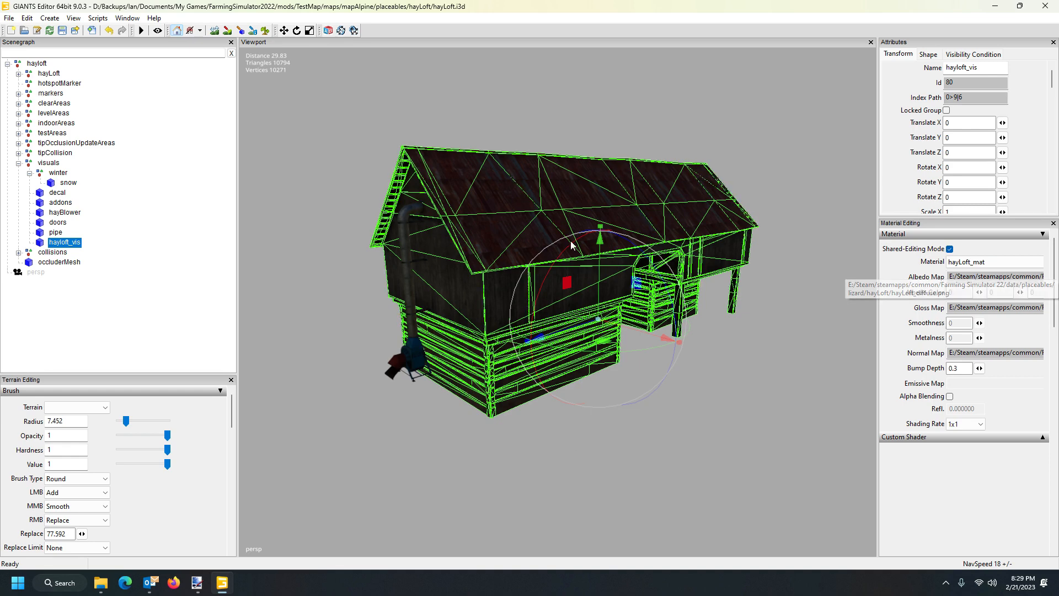
Switch to File Explorer and open the Farming Simulator 22 base-game folder data\placeables\lizard\hayLoft in a new tab.
left_click(101, 583)
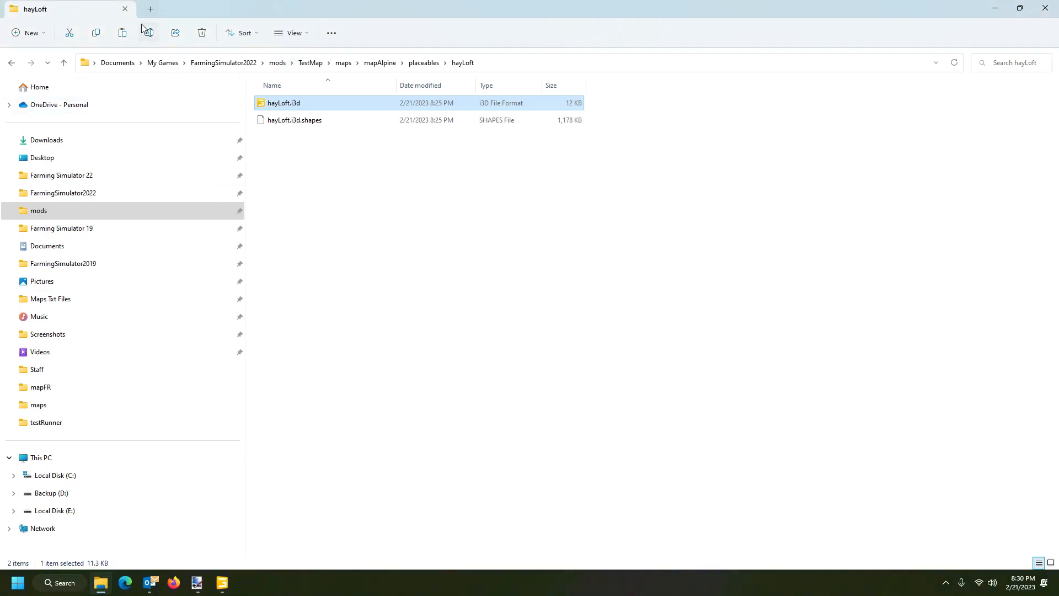
left_click(151, 9)
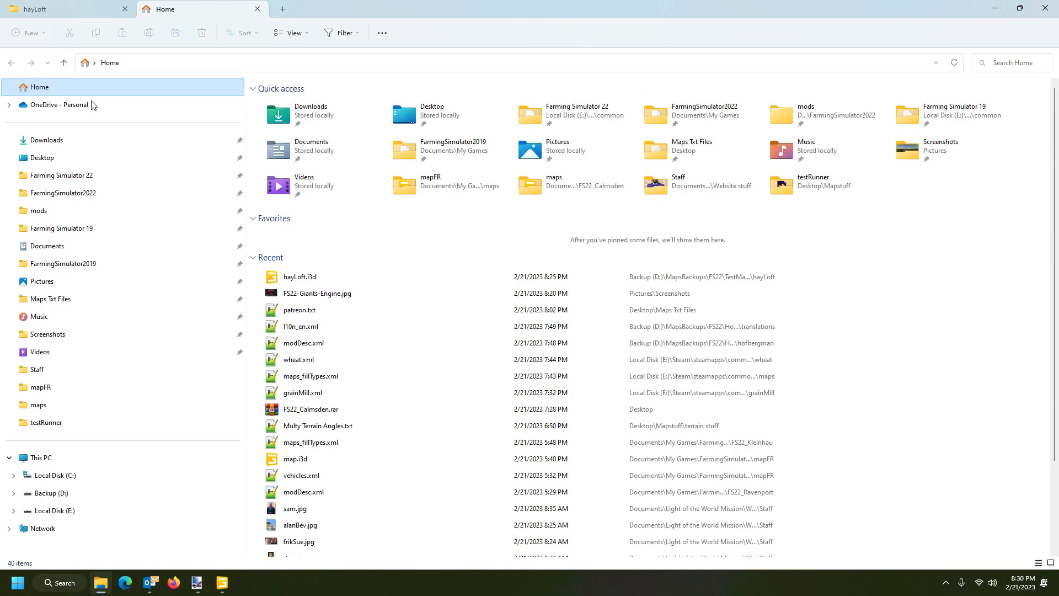
left_click(64, 175)
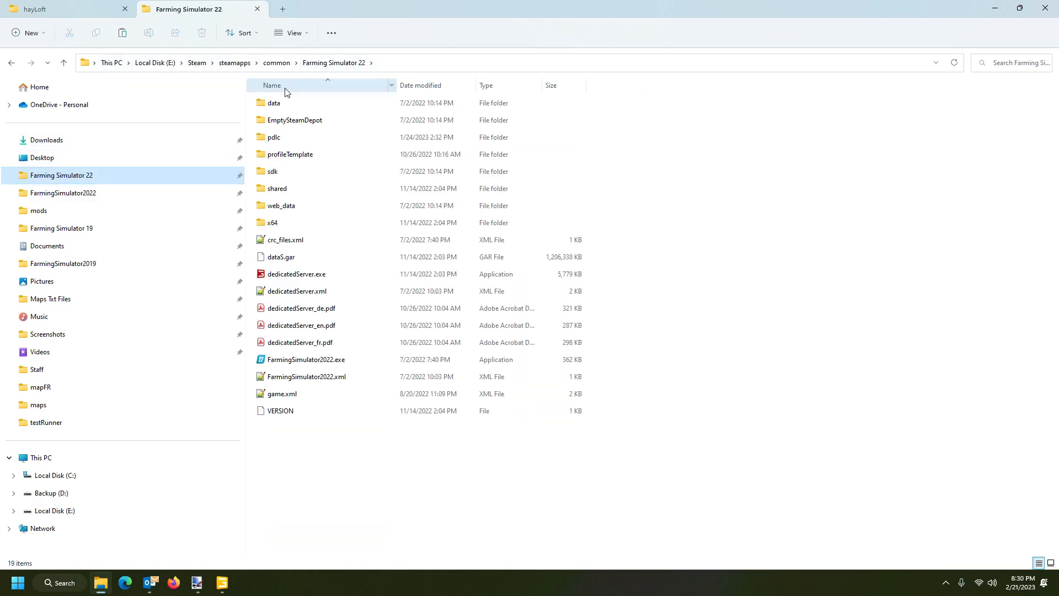
left_click(277, 105)
double_click(277, 105)
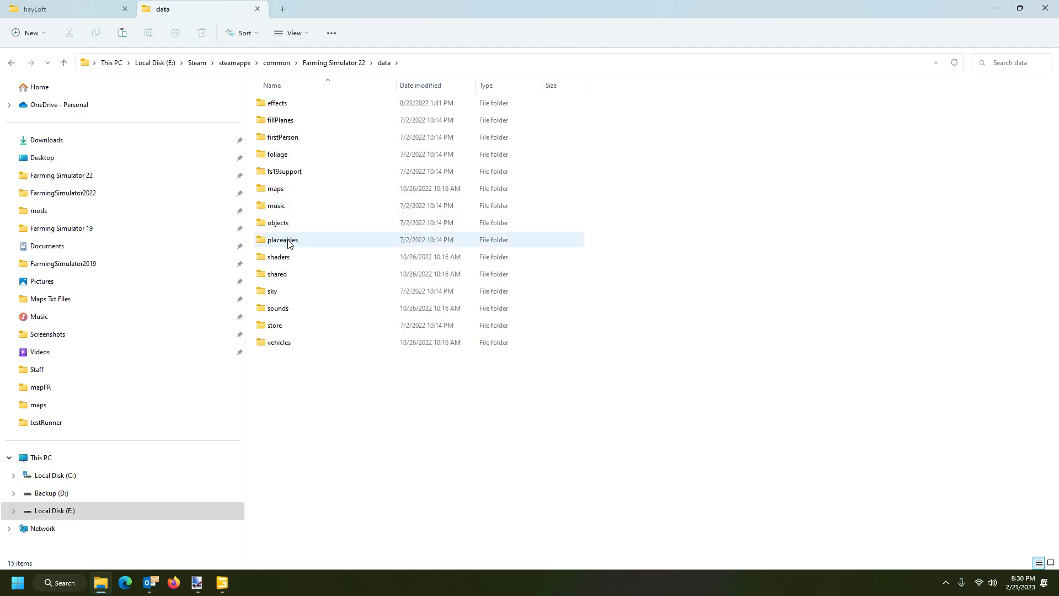
double_click(288, 239)
double_click(277, 174)
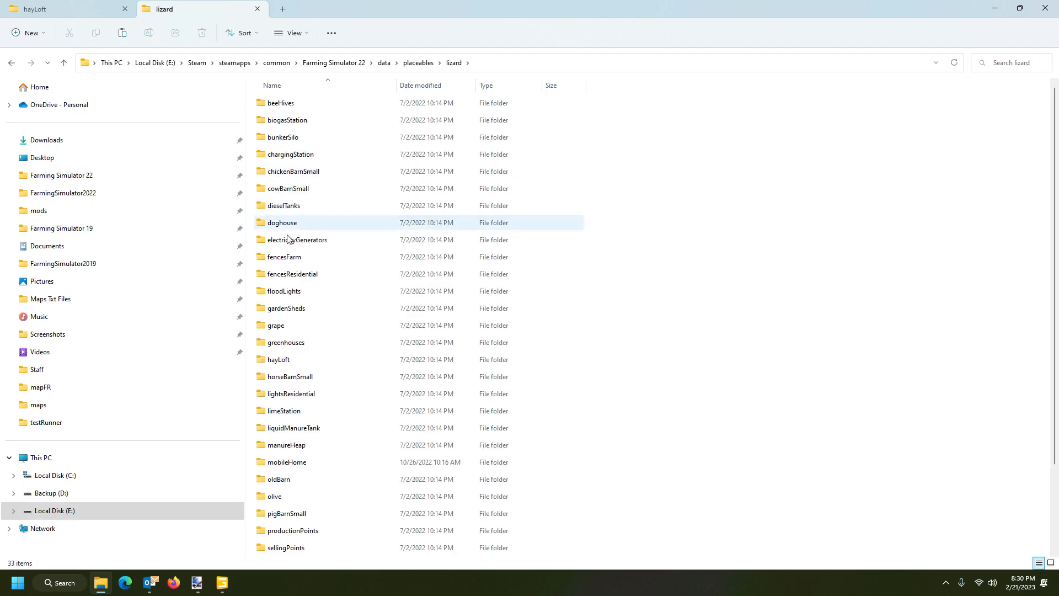
double_click(290, 359)
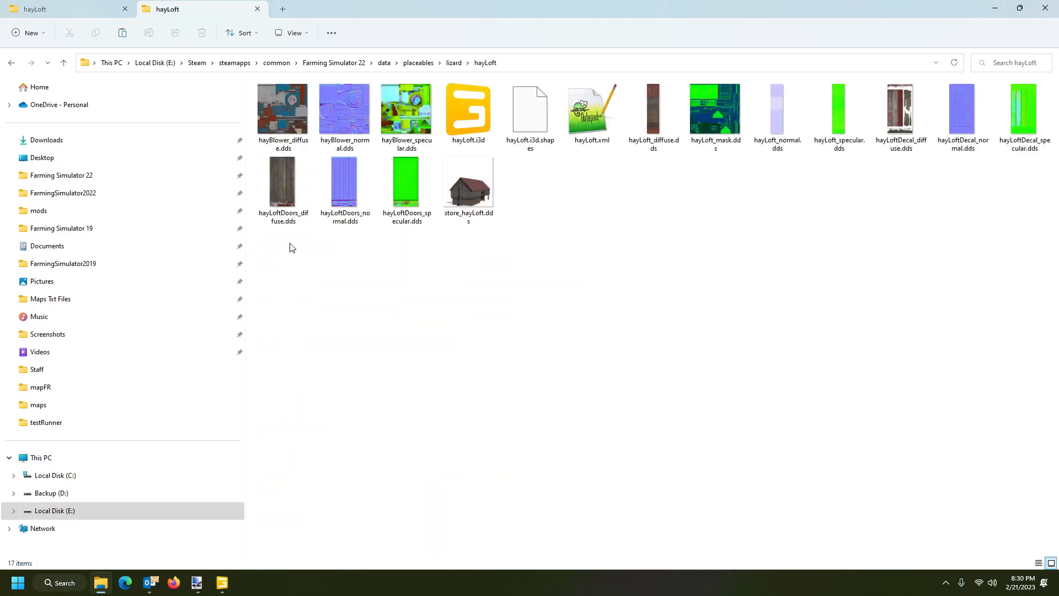
Copy hayLoft_diffuse.dds into the hayLoft folder of the mods copy of TestMap and view the texture in paint.net.
left_click(654, 96)
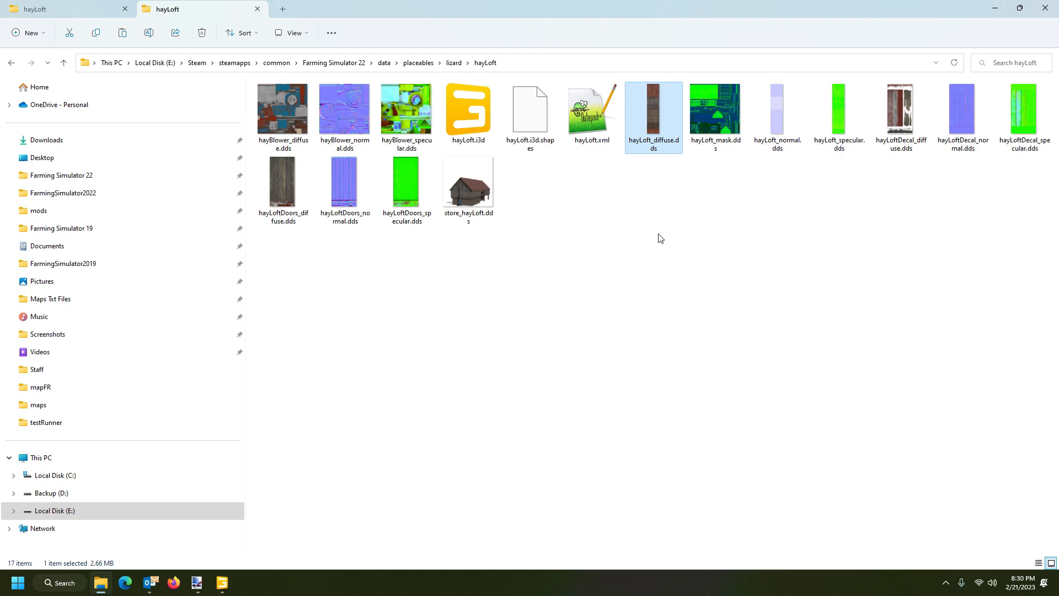
left_click(45, 12)
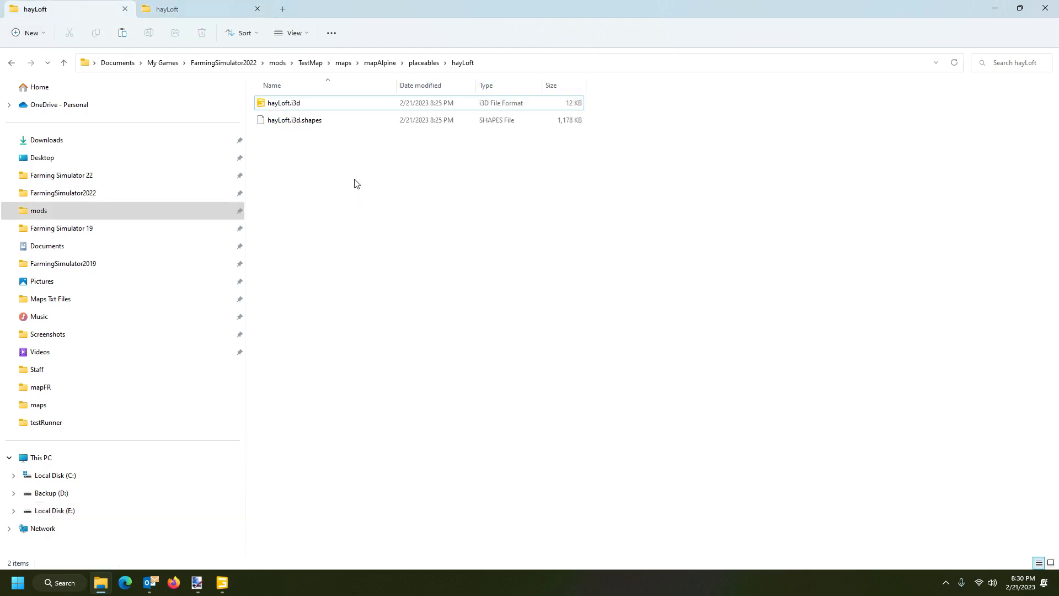
key("ctrl+v")
mouse_move(224, 587)
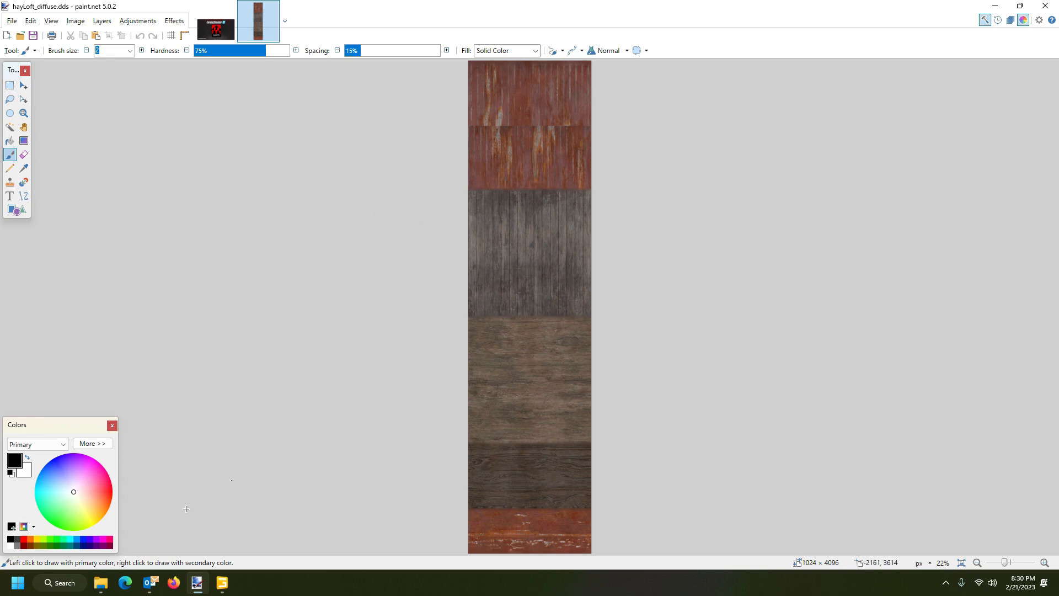
Switch back to File Explorer and open the base-game folder data\placeables\mapFR\farmBuildings in another new tab.
left_click(100, 582)
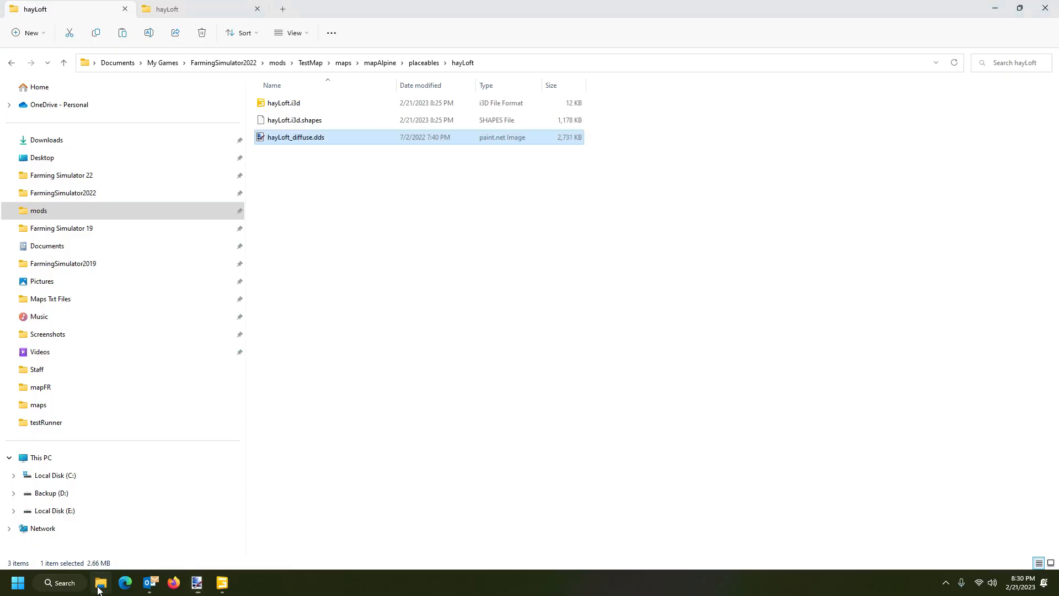
left_click(282, 10)
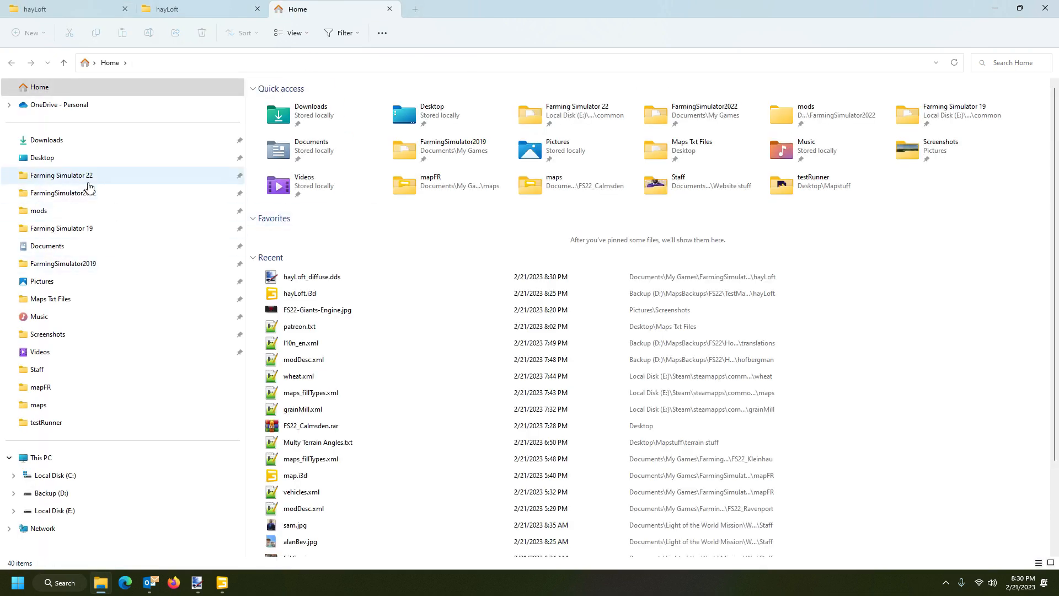
left_click(91, 181)
double_click(276, 104)
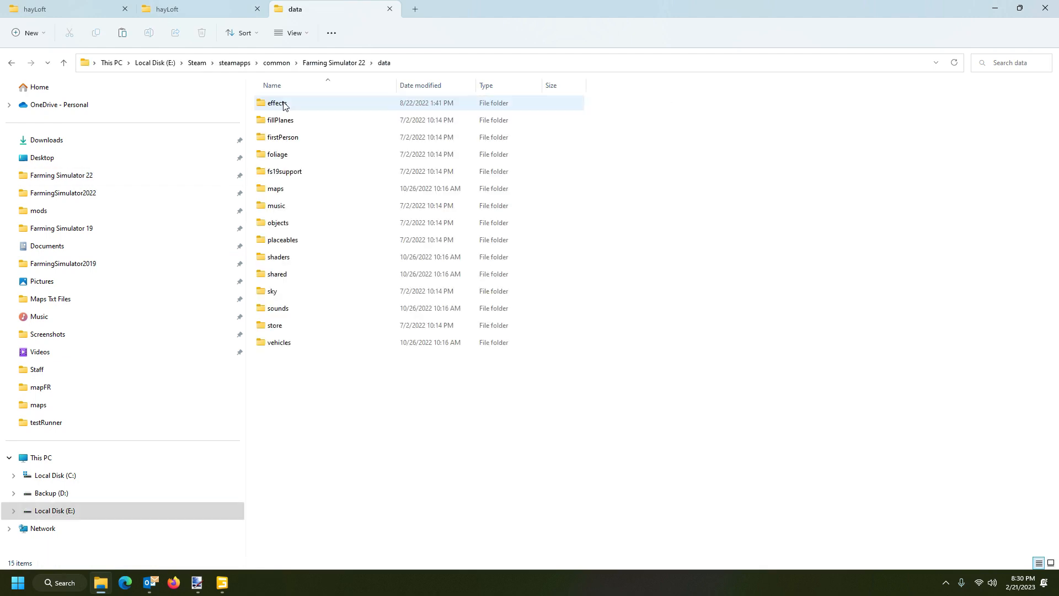
double_click(302, 239)
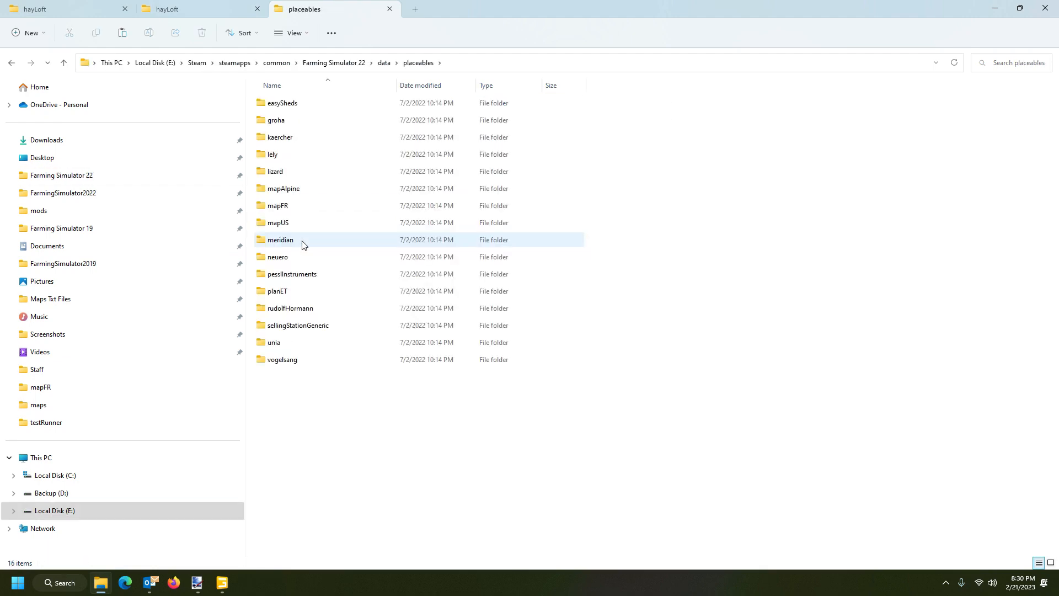
double_click(293, 206)
double_click(293, 105)
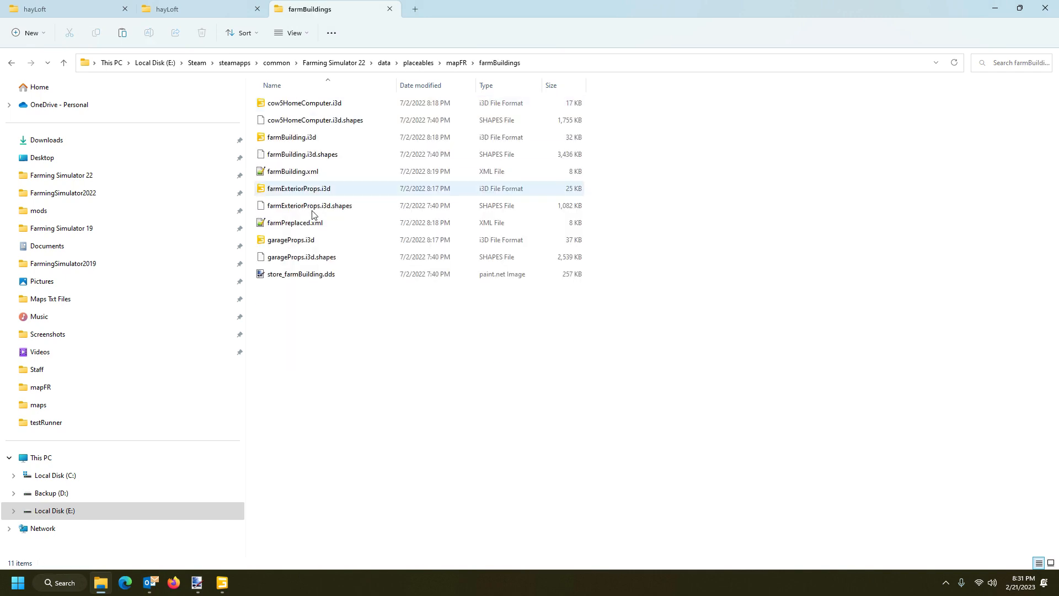
Open farmBuilding.i3d from the farmBuildings folder in GIANTS Editor version 9.0.3.
double_click(322, 141)
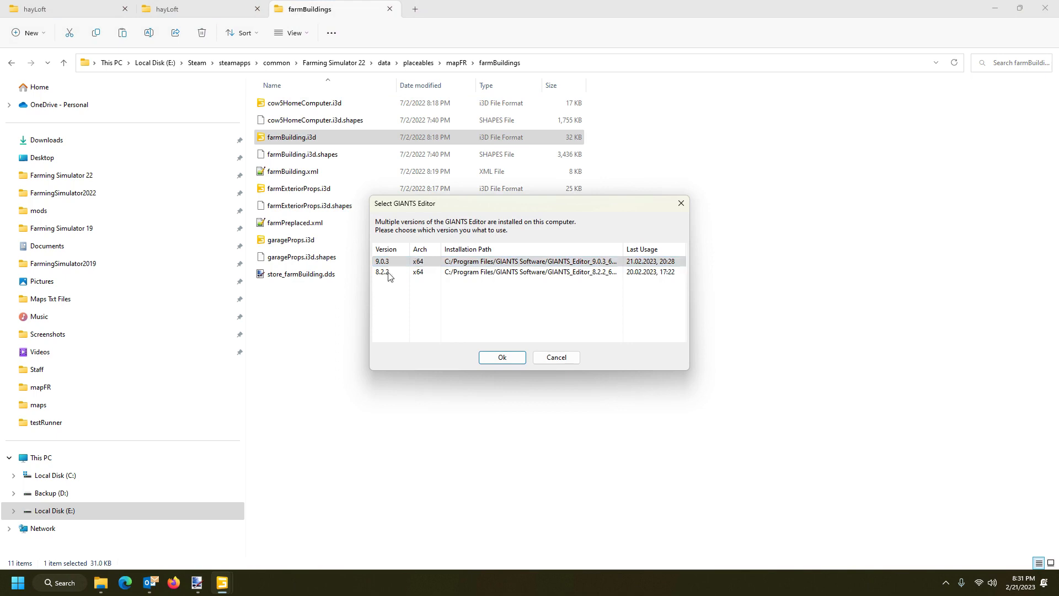
left_click(554, 358)
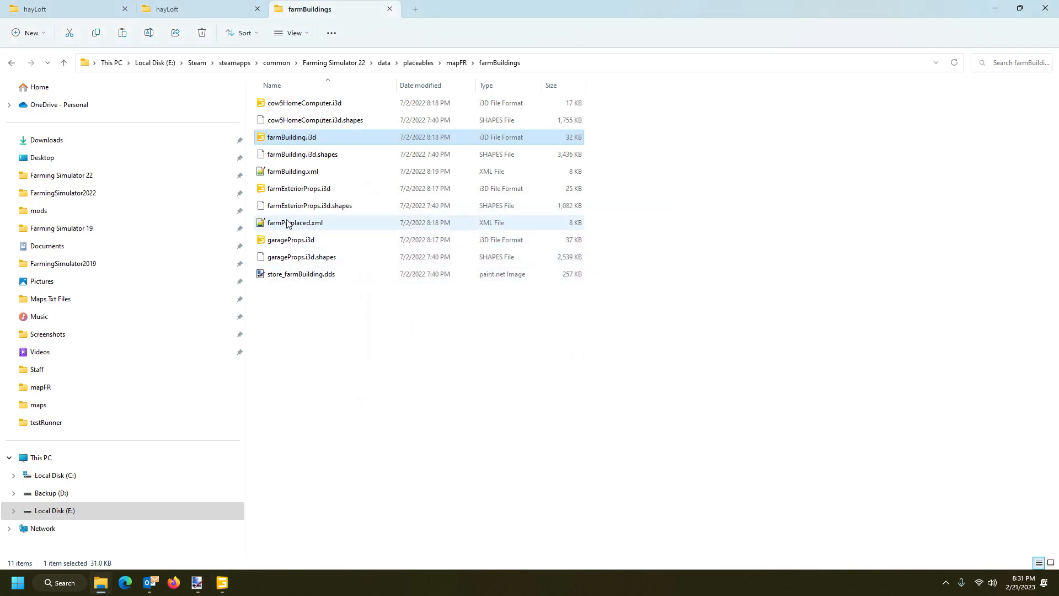
double_click(310, 139)
left_click(500, 359)
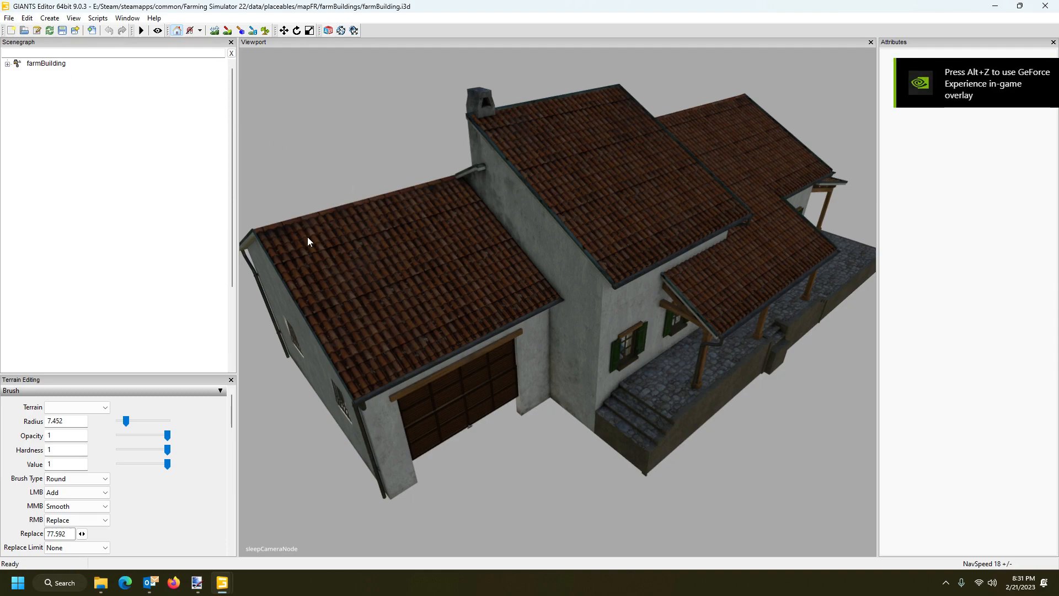
Expand the farmBuilding visuals down to LOD0 and LOD1, and examine the parts forming the house's roof and barred-window end wall.
left_click(455, 275)
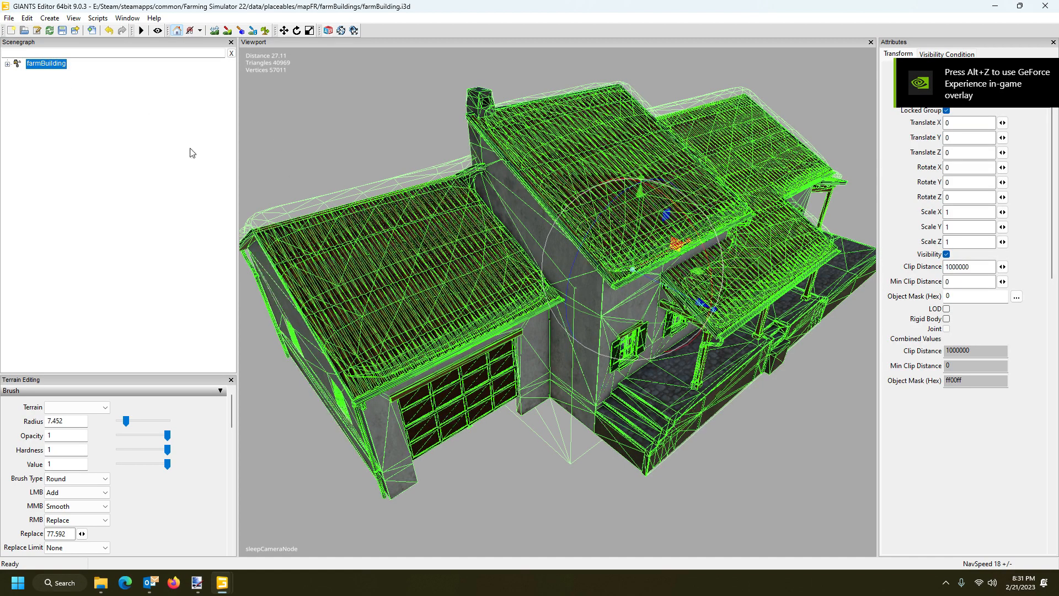
left_click(8, 64)
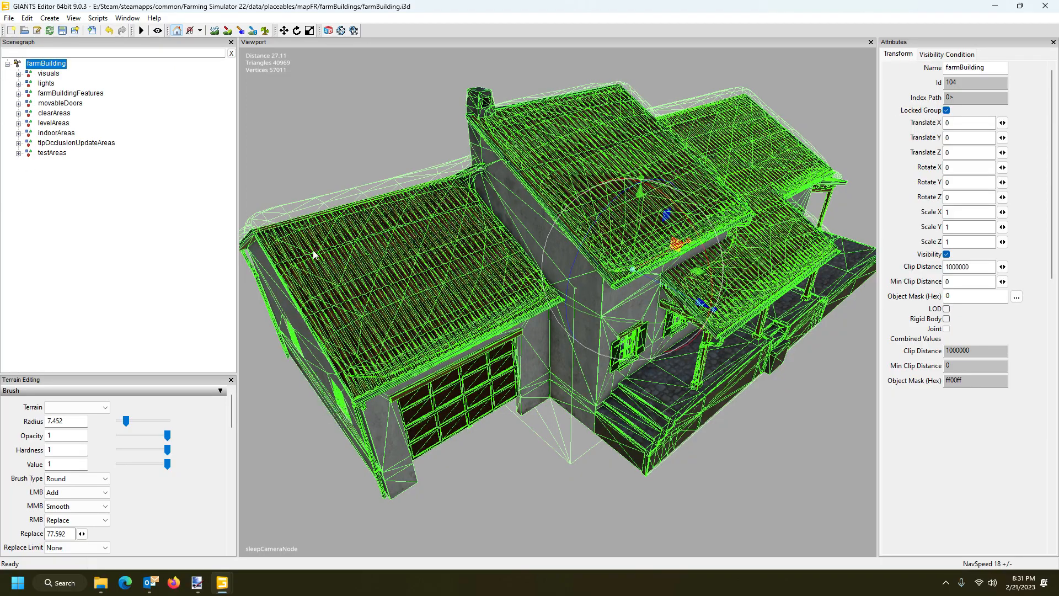
left_click(19, 74)
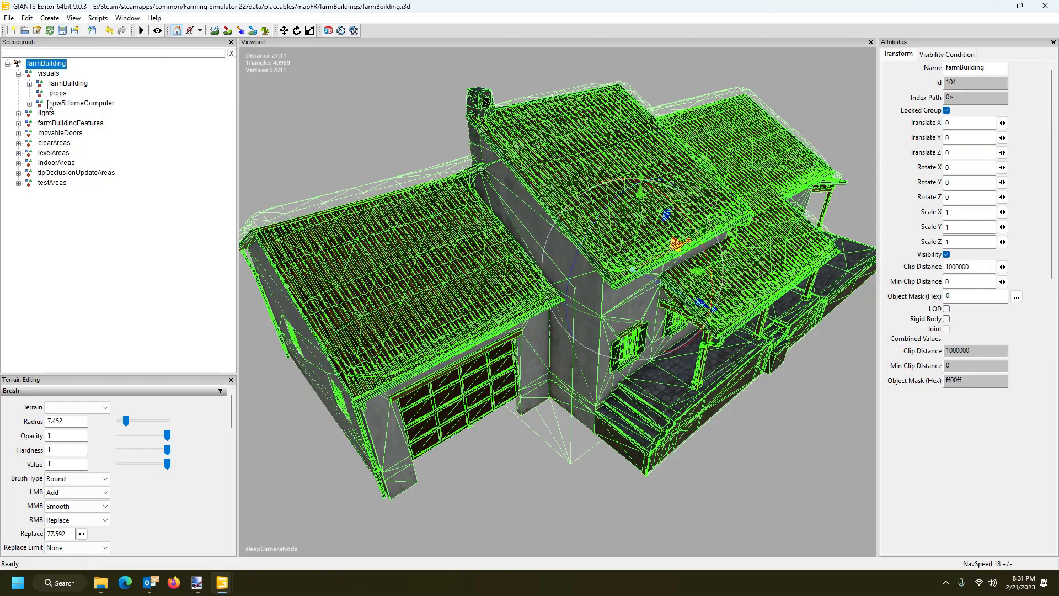
left_click(30, 84)
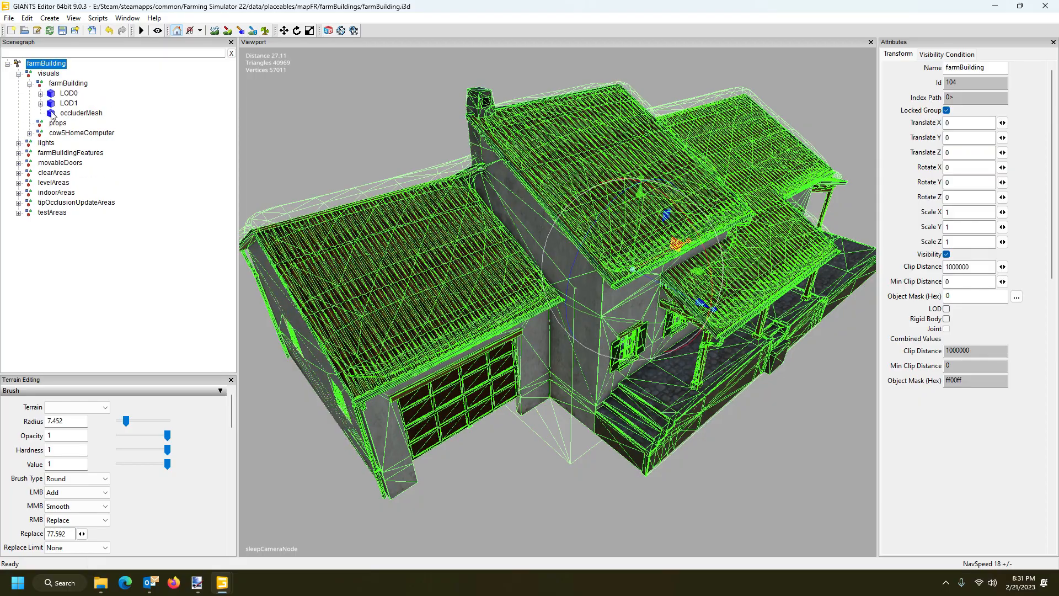
left_click(41, 93)
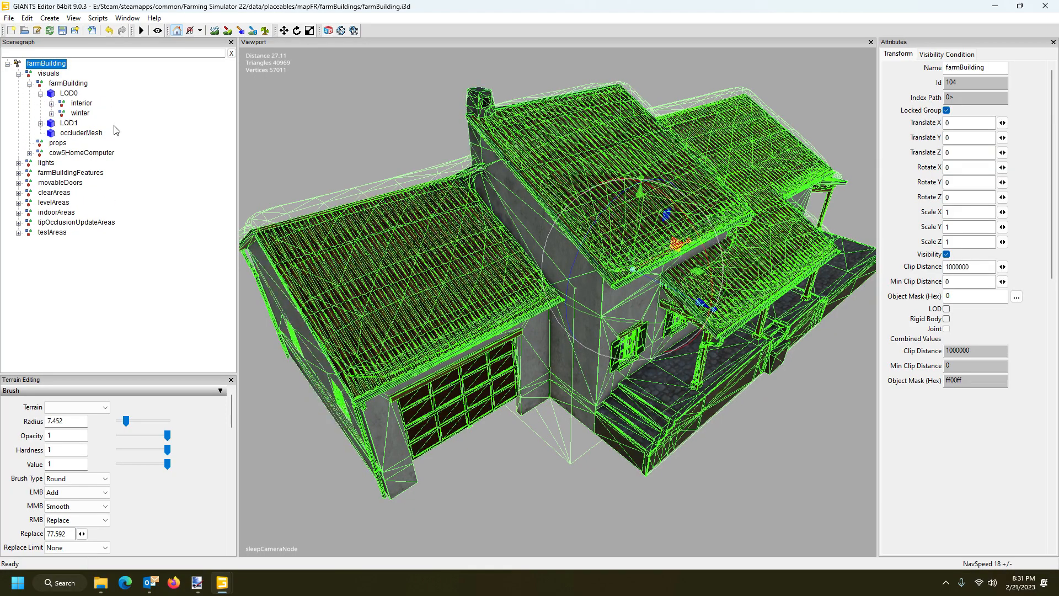
left_click(69, 93)
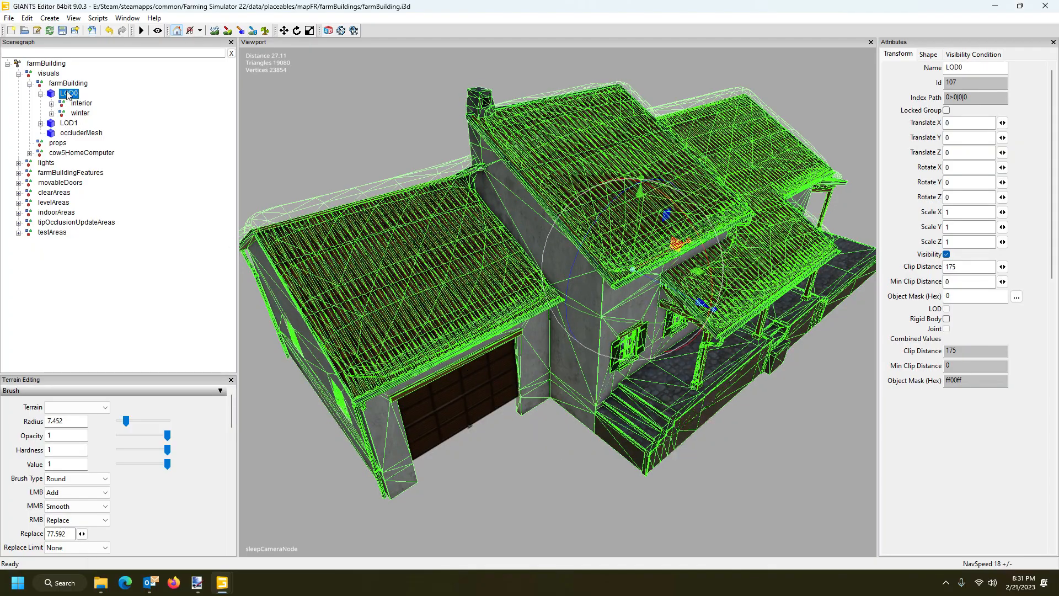
left_click(40, 123)
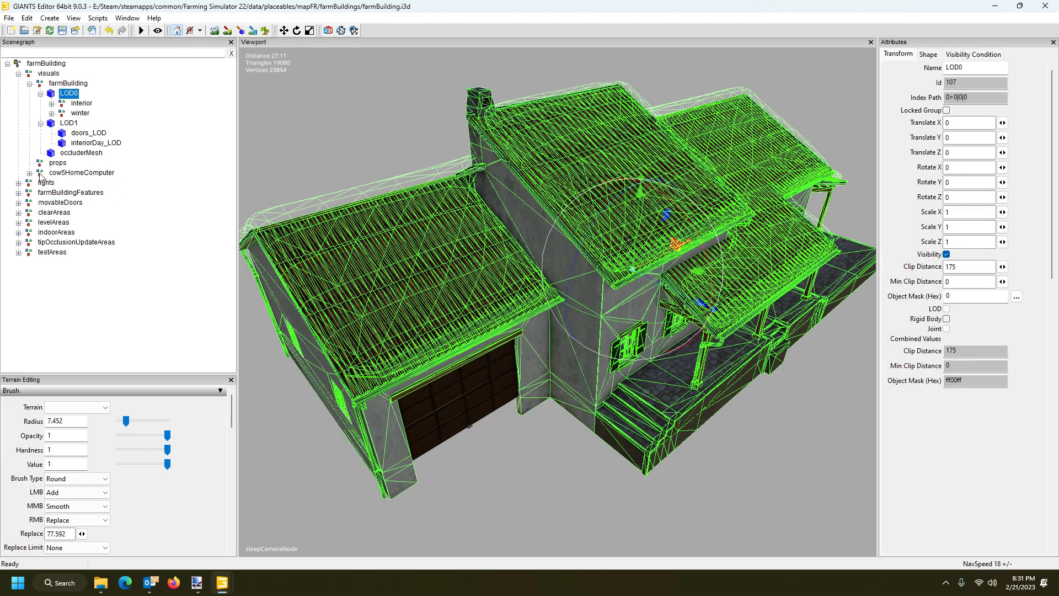
left_click(81, 172)
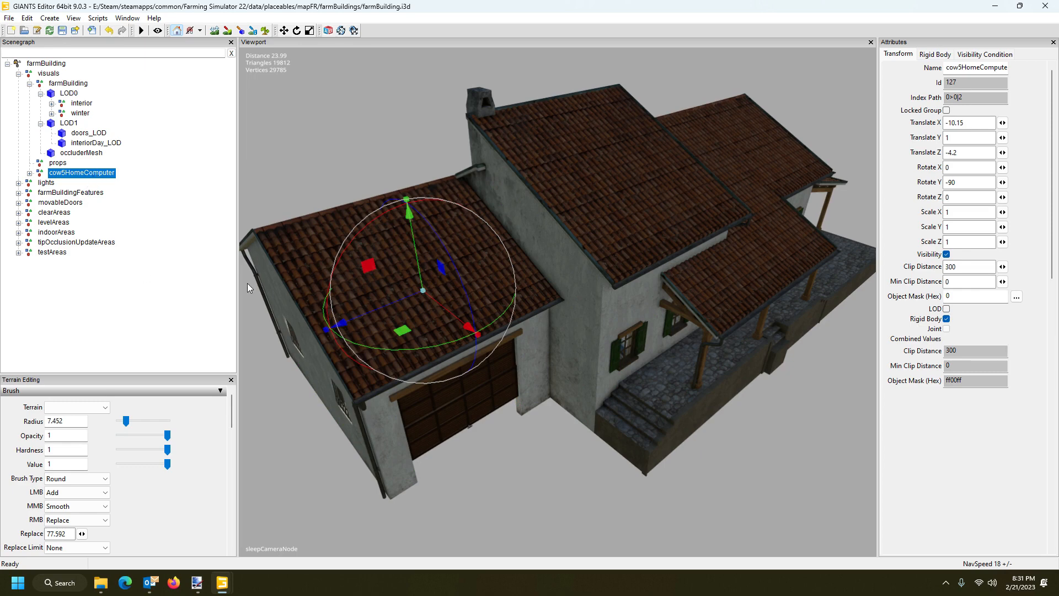
left_click(386, 432)
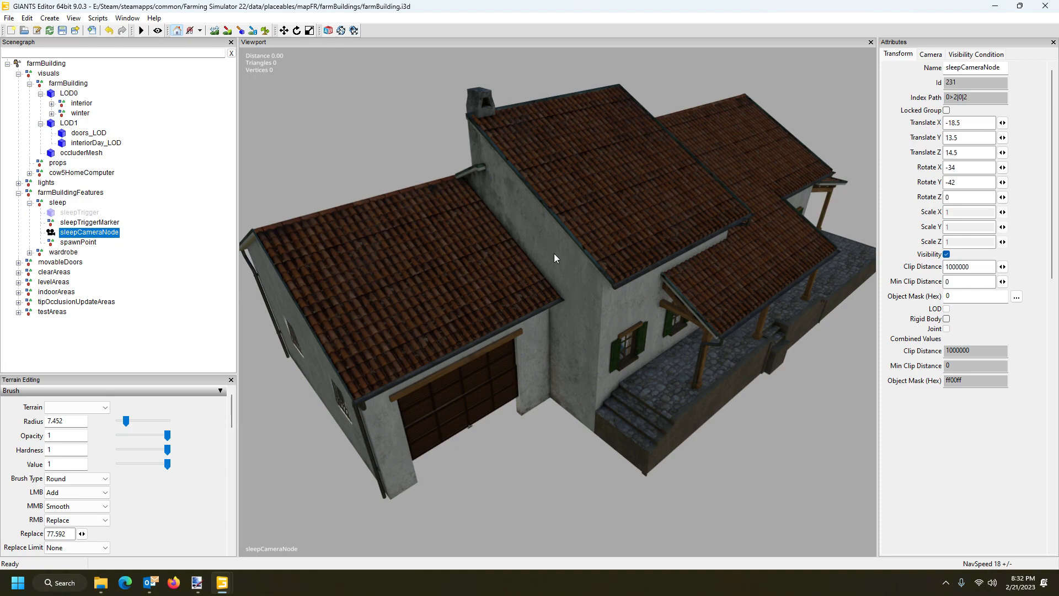
left_click_drag(554, 253, 577, 248)
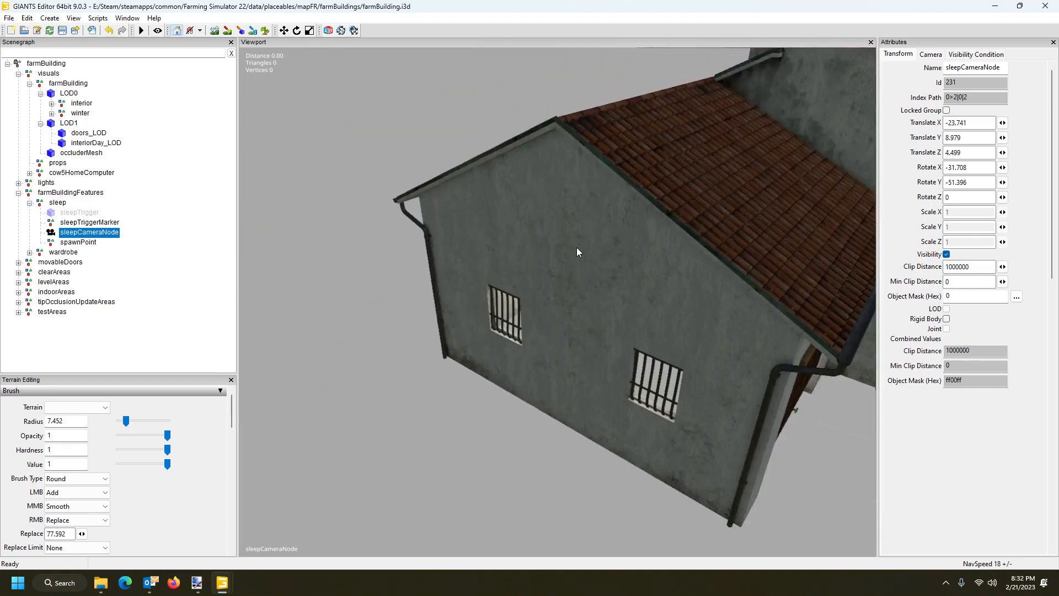
left_click_drag(506, 218, 643, 302)
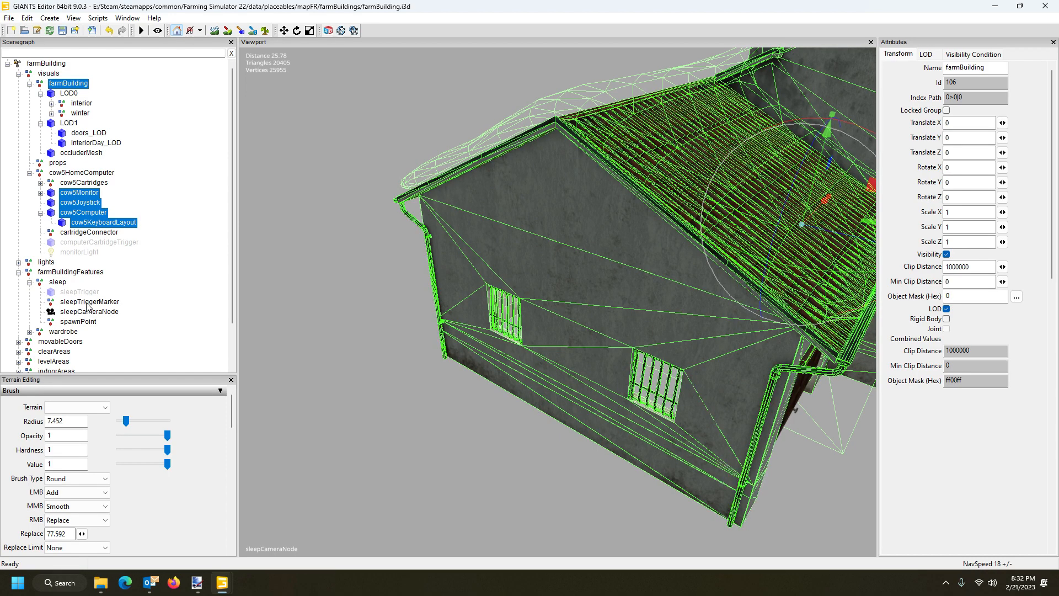
Delete the winter group with its snow and icicles shapes from LOD0 of the farmBuilding.
scroll(83, 295, "down", 2)
scroll(93, 295, "up", 2)
left_click(51, 113)
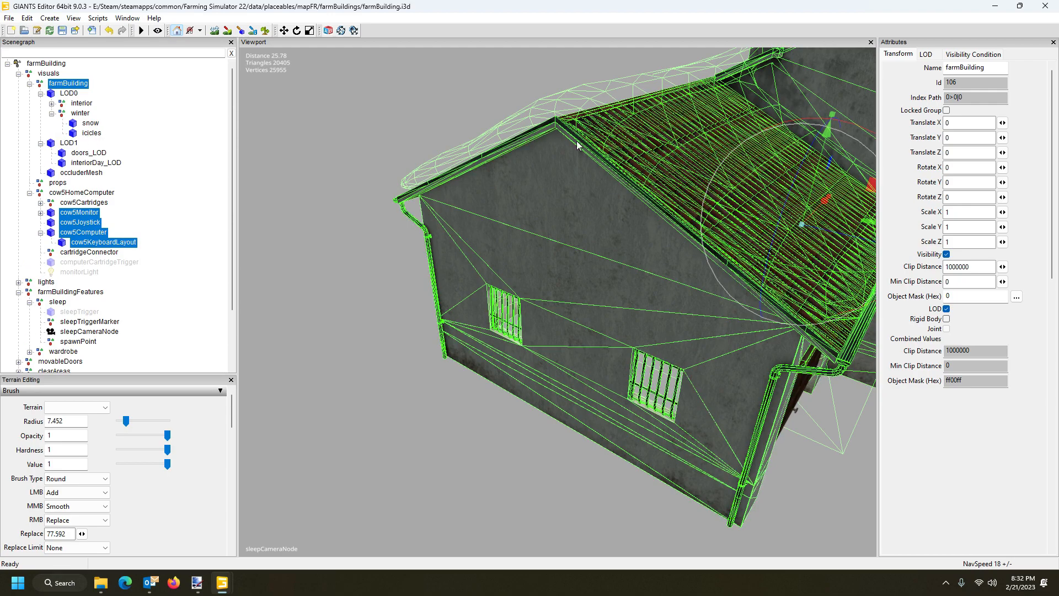
left_click(81, 113)
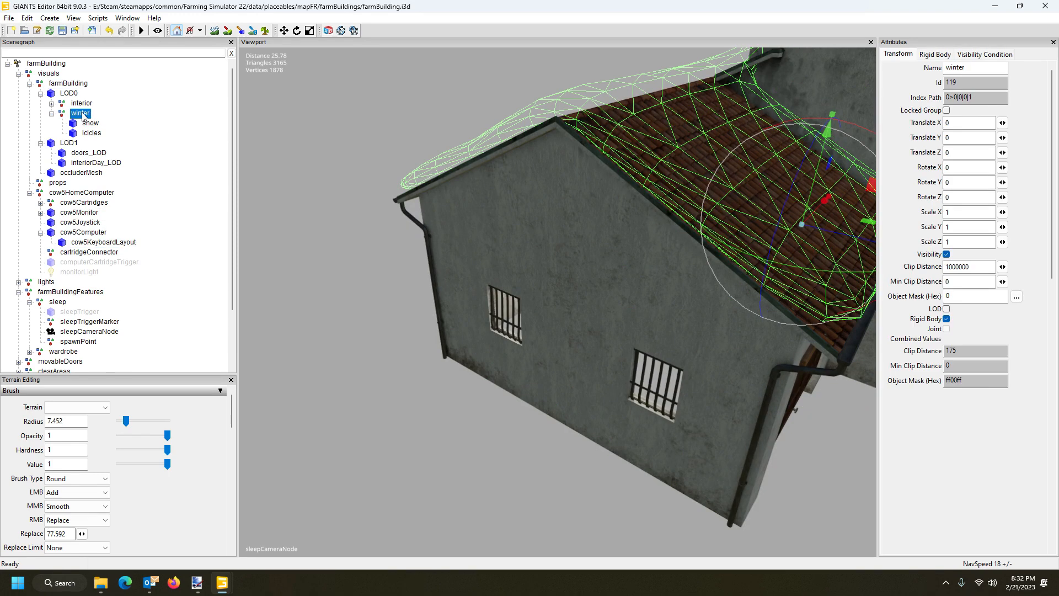
key("Delete")
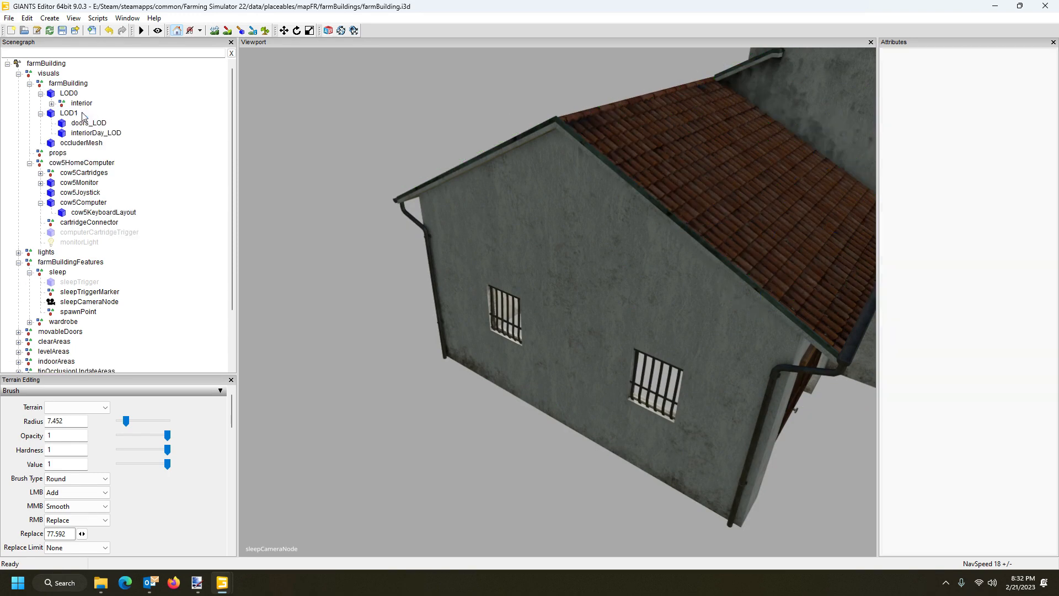
Show the material settings of farmBuilding's LOD0 and check the file path of its albedo map.
left_click(648, 138)
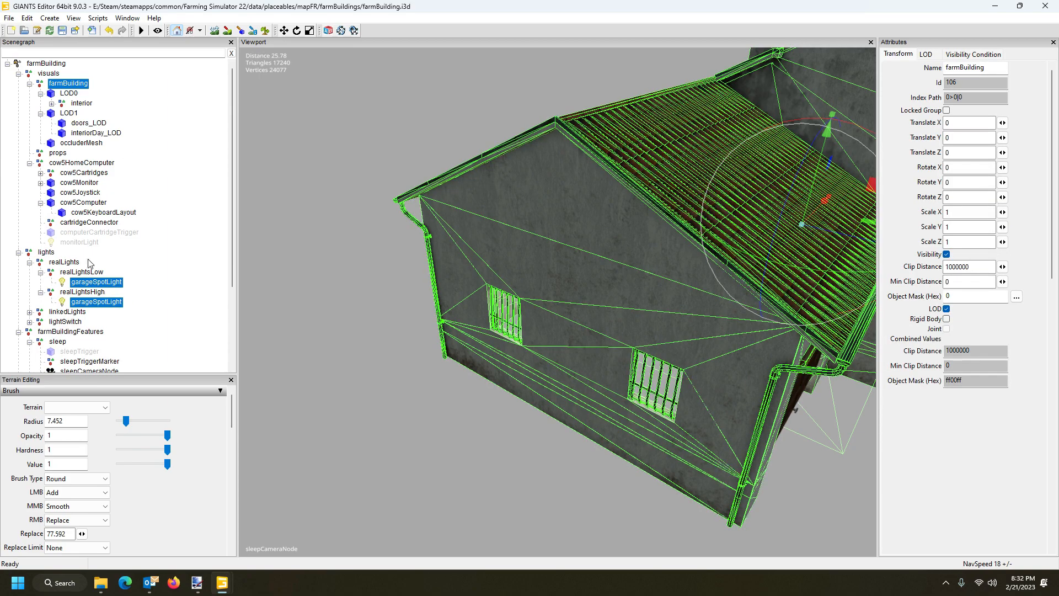
scroll(110, 273, "down", 4)
scroll(110, 272, "up", 4)
key("Escape")
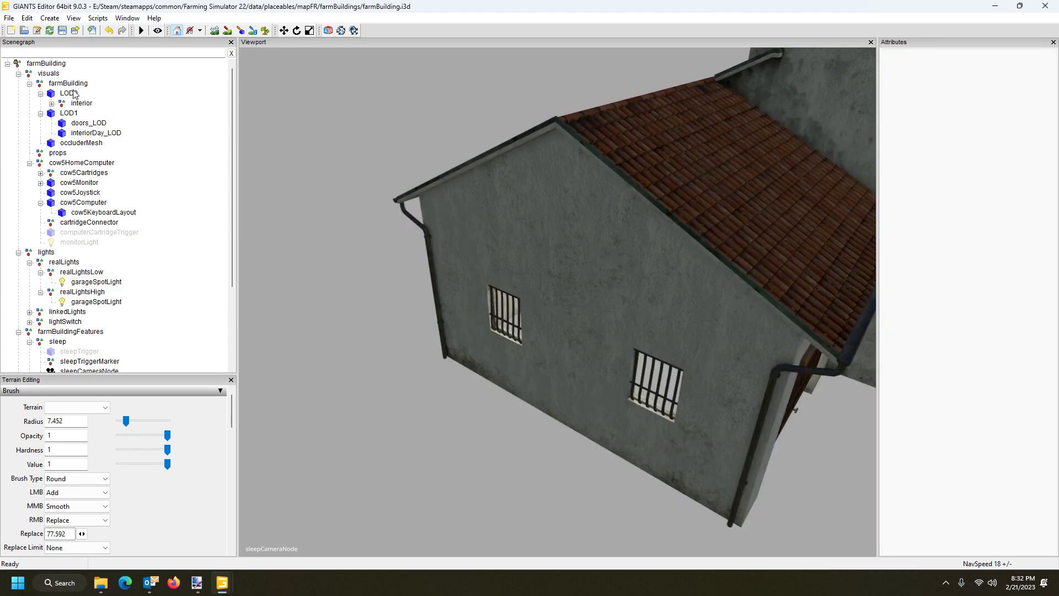
left_click(70, 94)
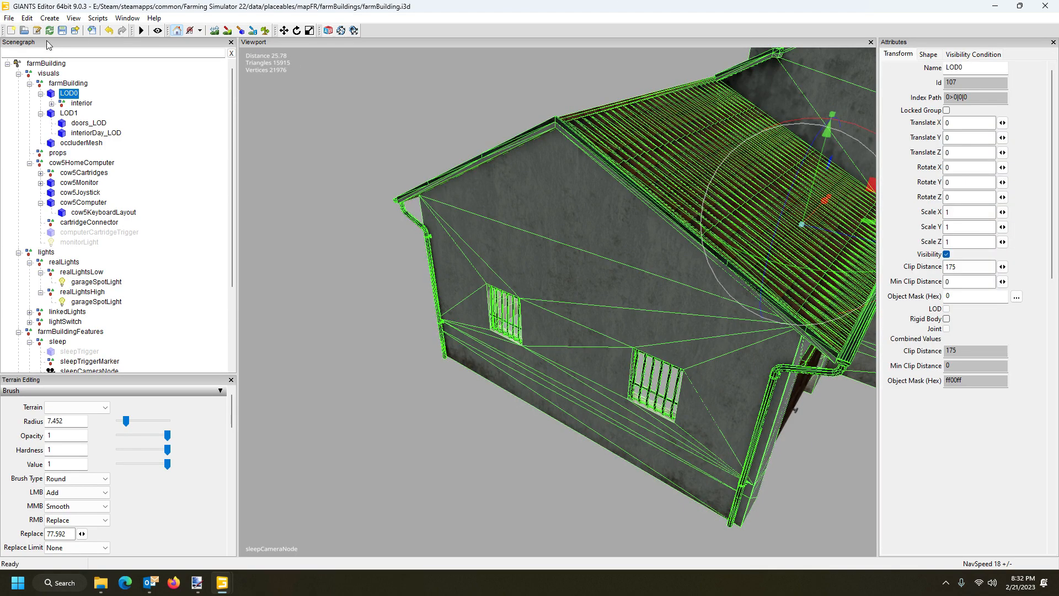
left_click(127, 18)
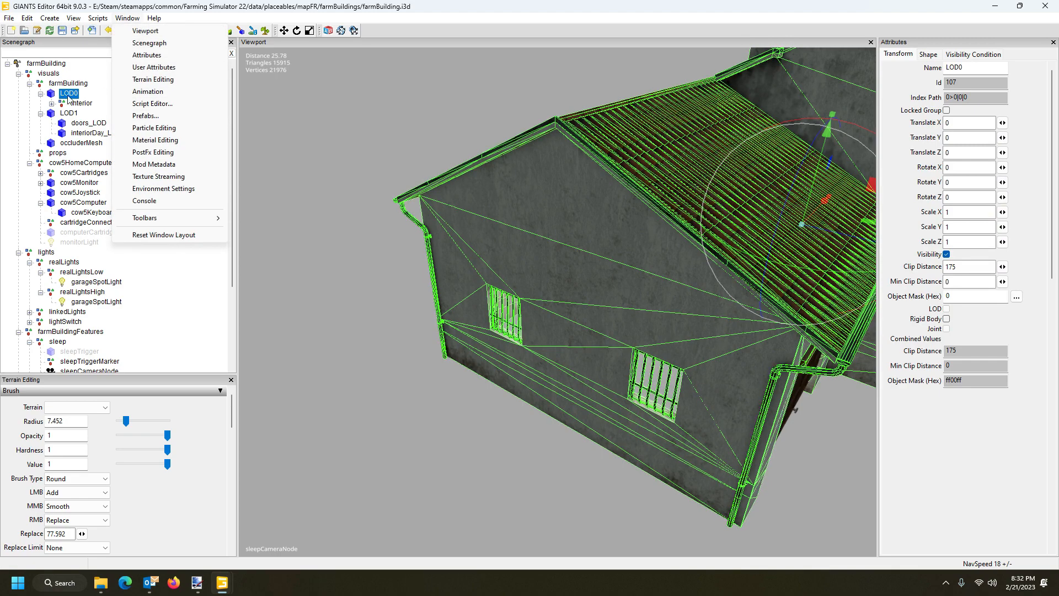
left_click(154, 19)
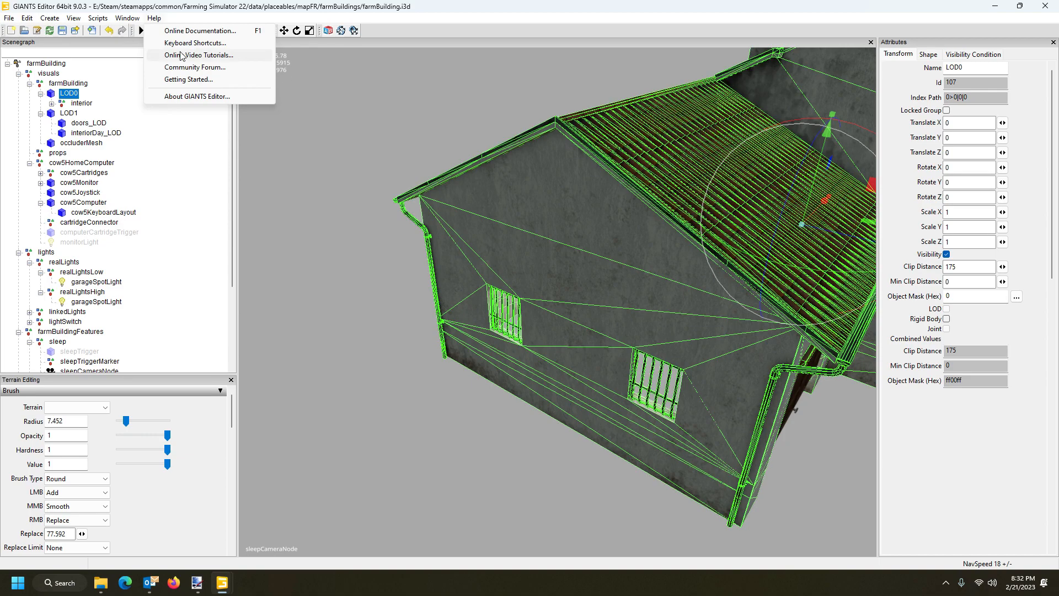
mouse_move(128, 18)
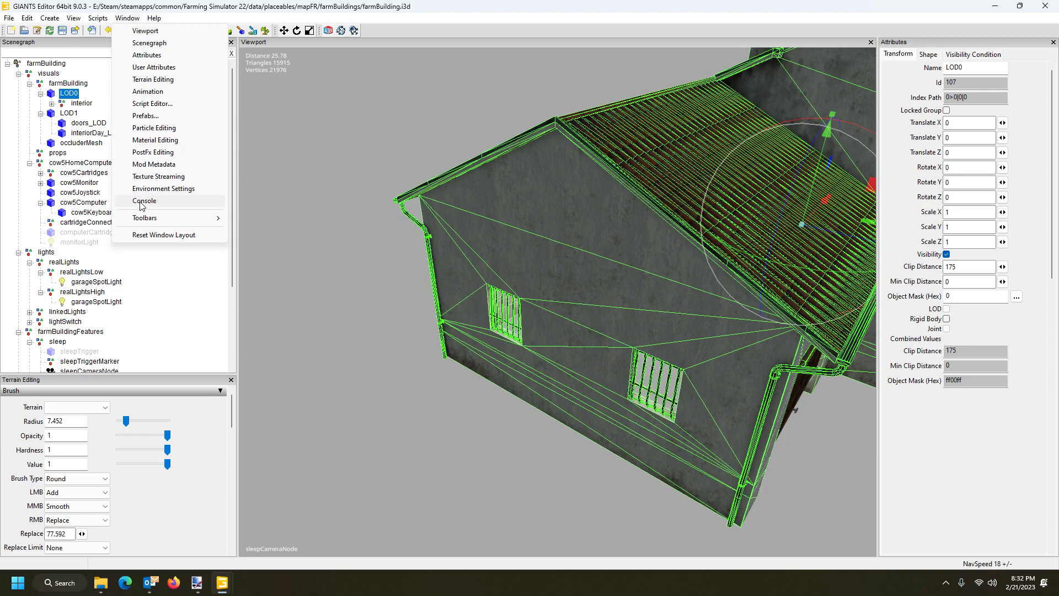
left_click(148, 141)
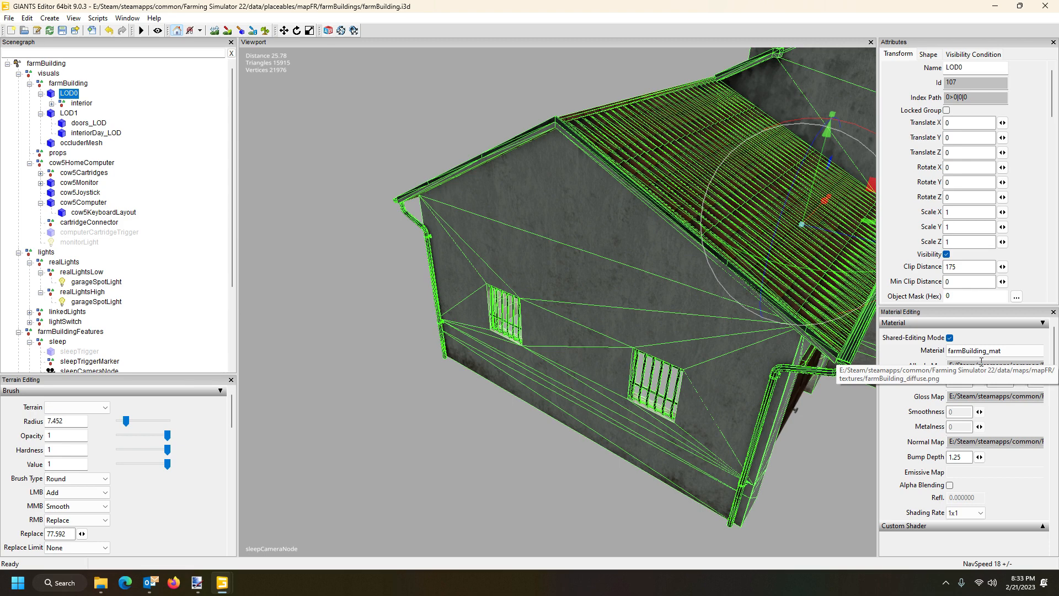
left_click(100, 585)
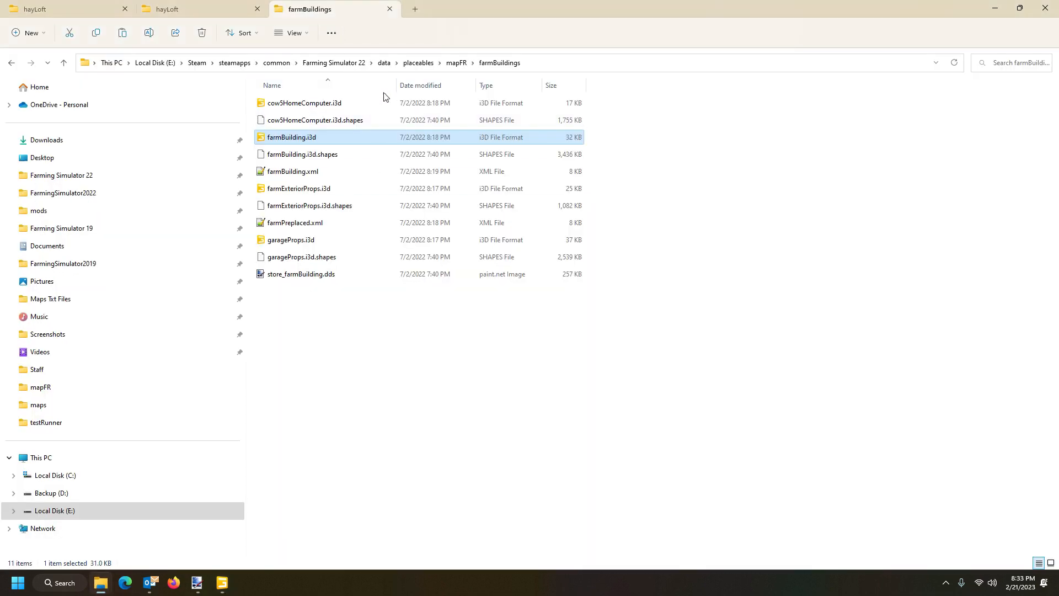
left_click(456, 62)
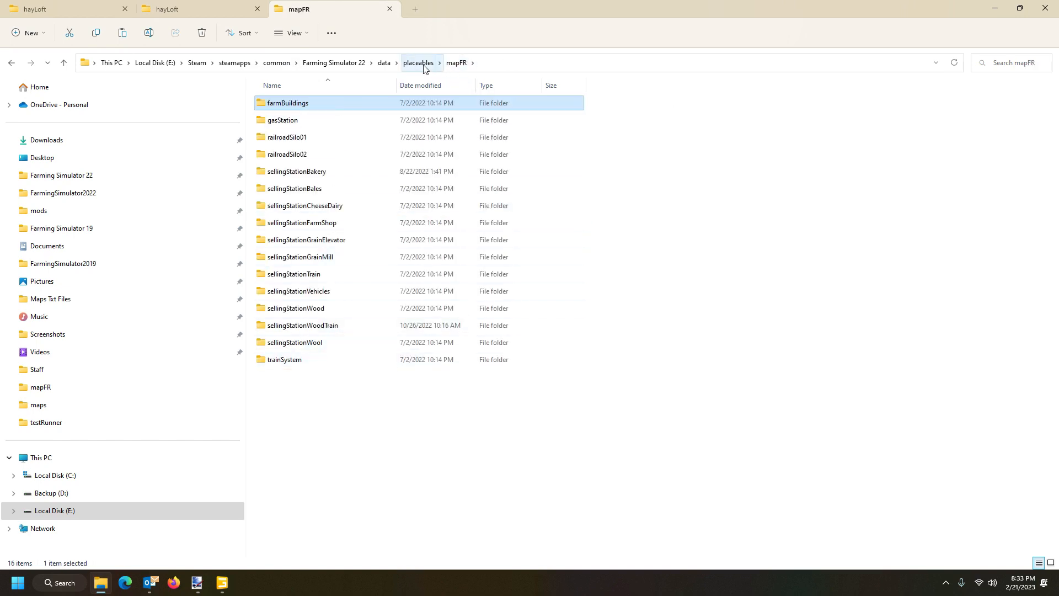
double_click(325, 109)
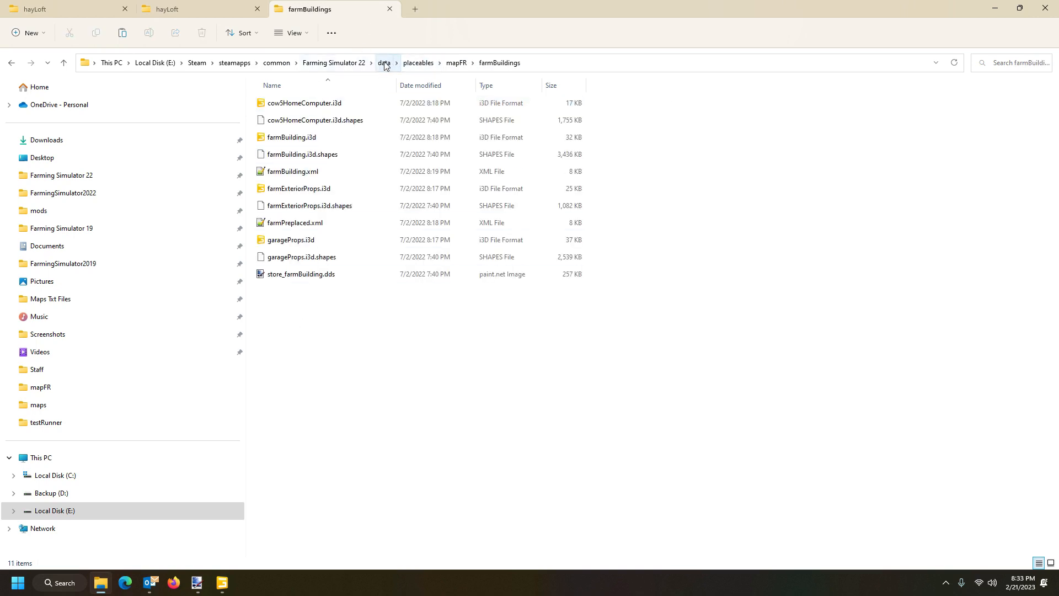
mouse_move(222, 582)
left_click(286, 524)
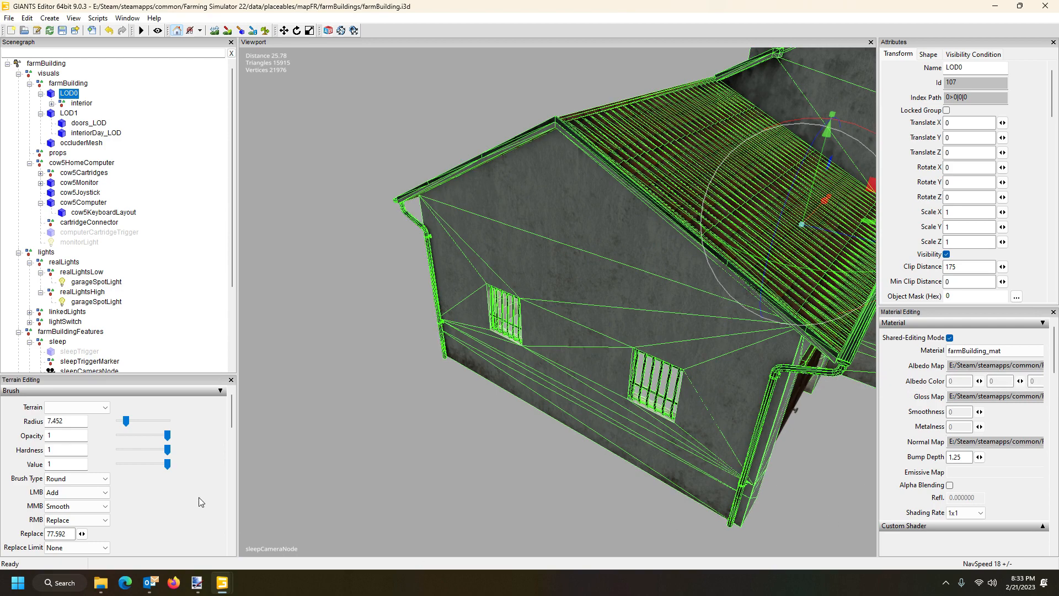
Switch to File Explorer and open the base game's data\maps\mapFR\textures folder.
left_click(101, 591)
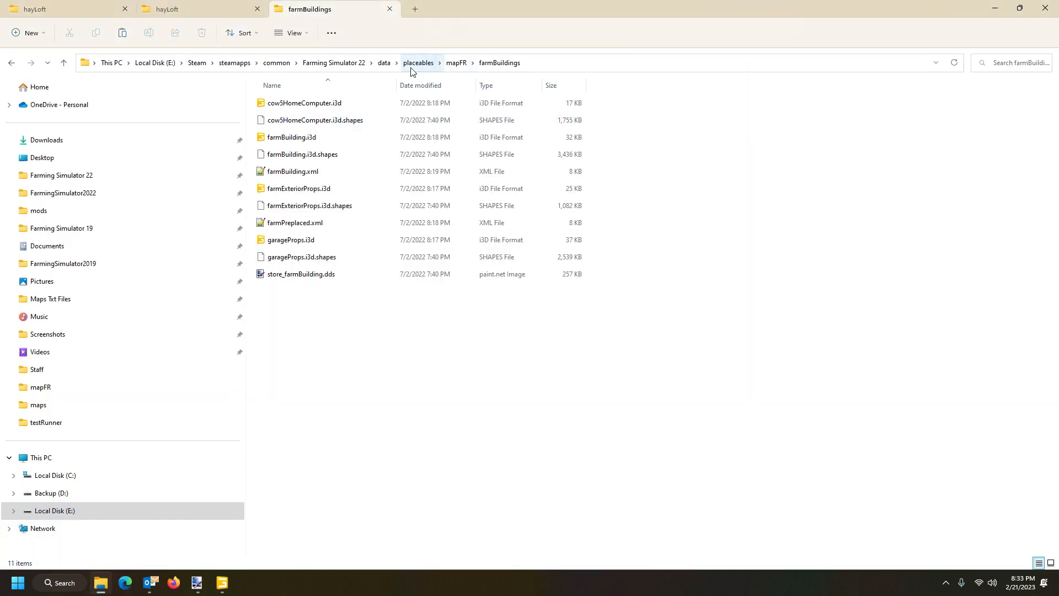
left_click(384, 63)
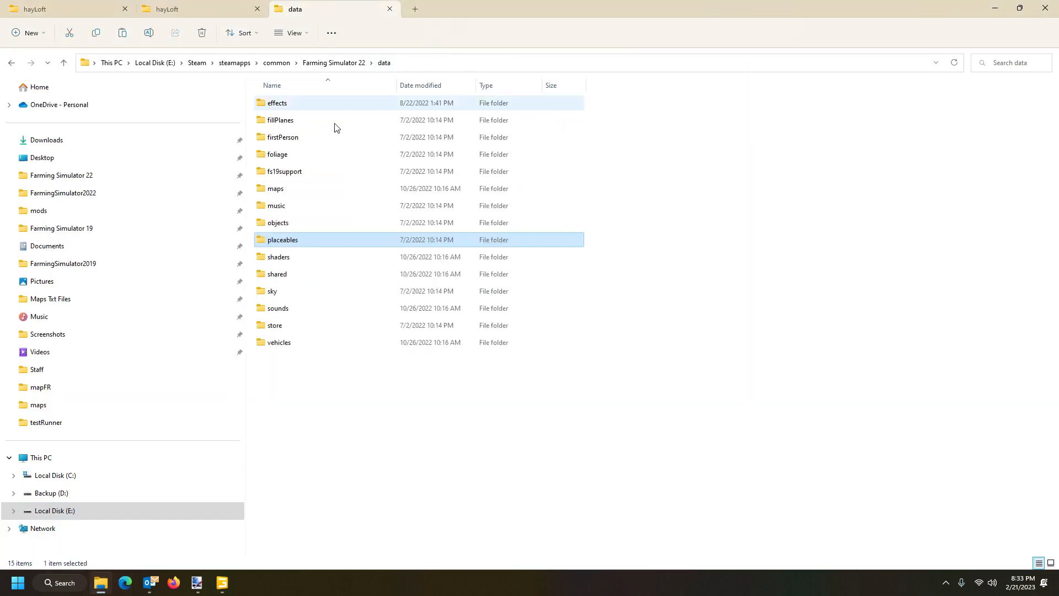
double_click(287, 187)
double_click(279, 121)
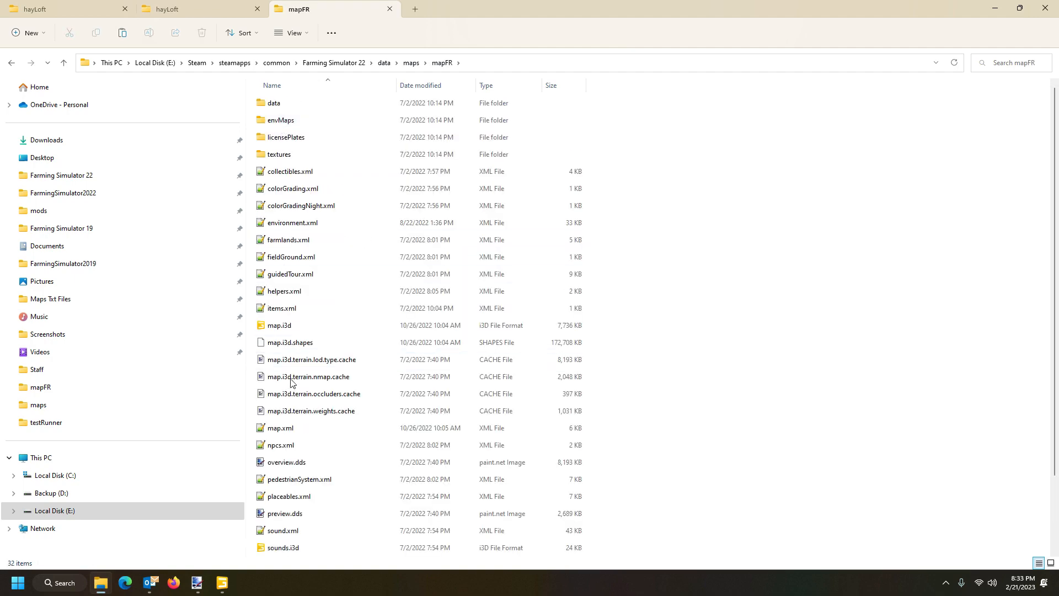
double_click(295, 160)
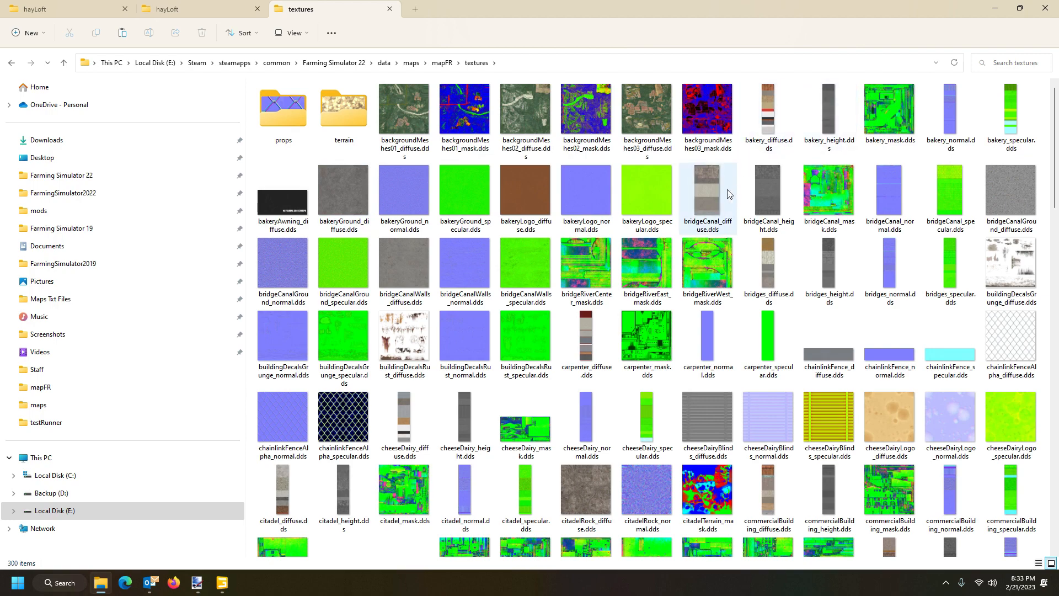
Copy farmBuilding_diffuse.dds from the mapFR textures folder into TestMap's hayLoft folder in mods.
scroll(711, 394, "down", 3)
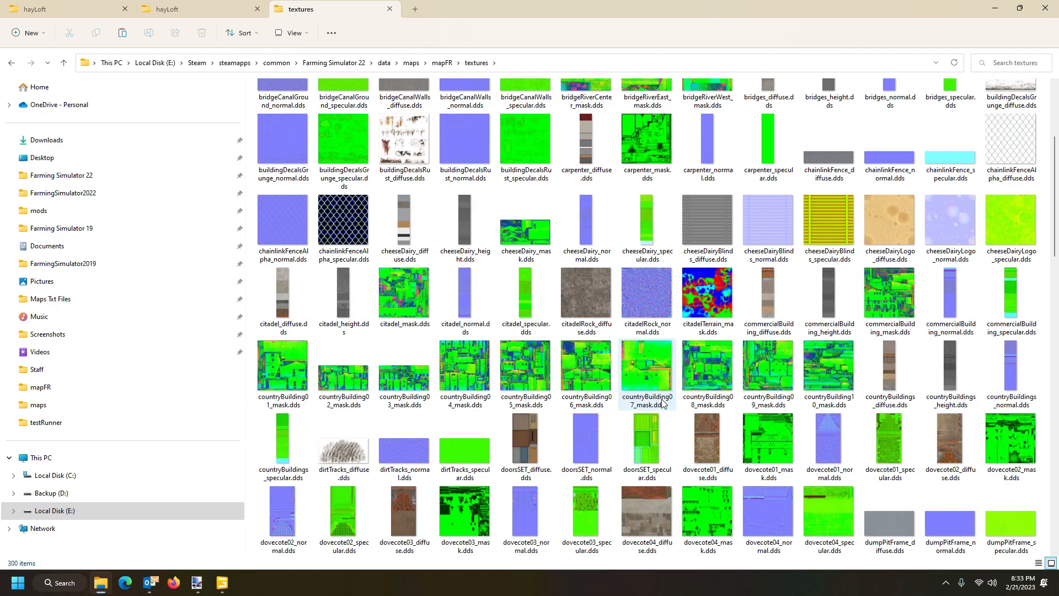
scroll(717, 397, "down", 6)
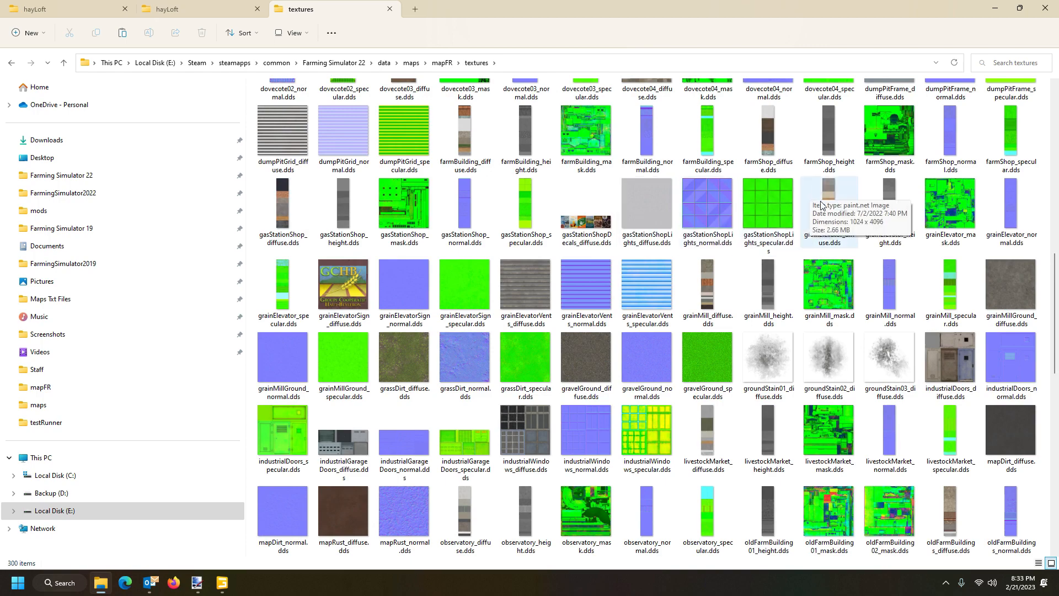
scroll(674, 205, "up", 3)
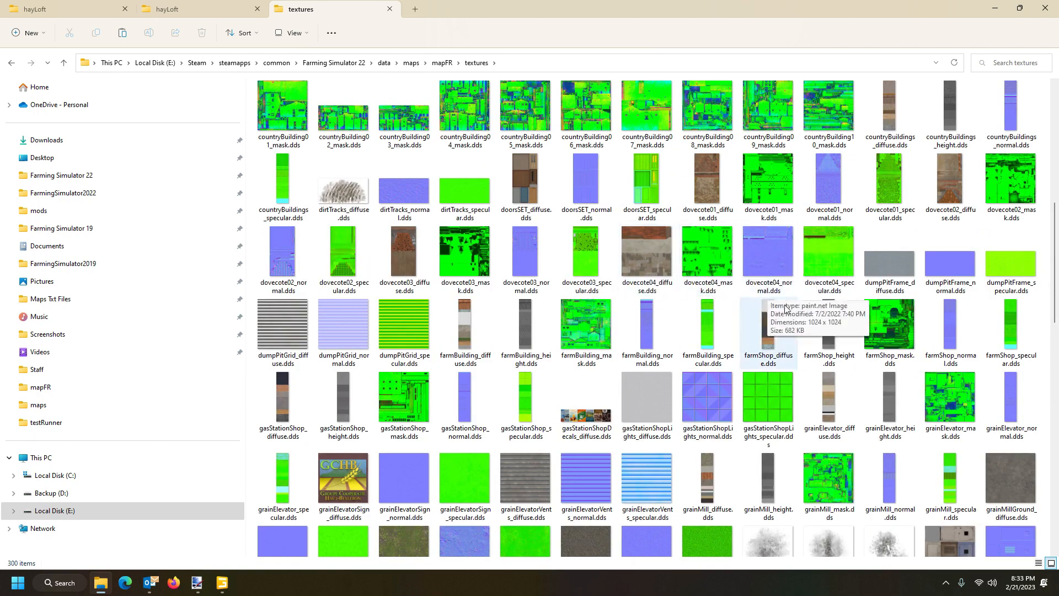
left_click(766, 327)
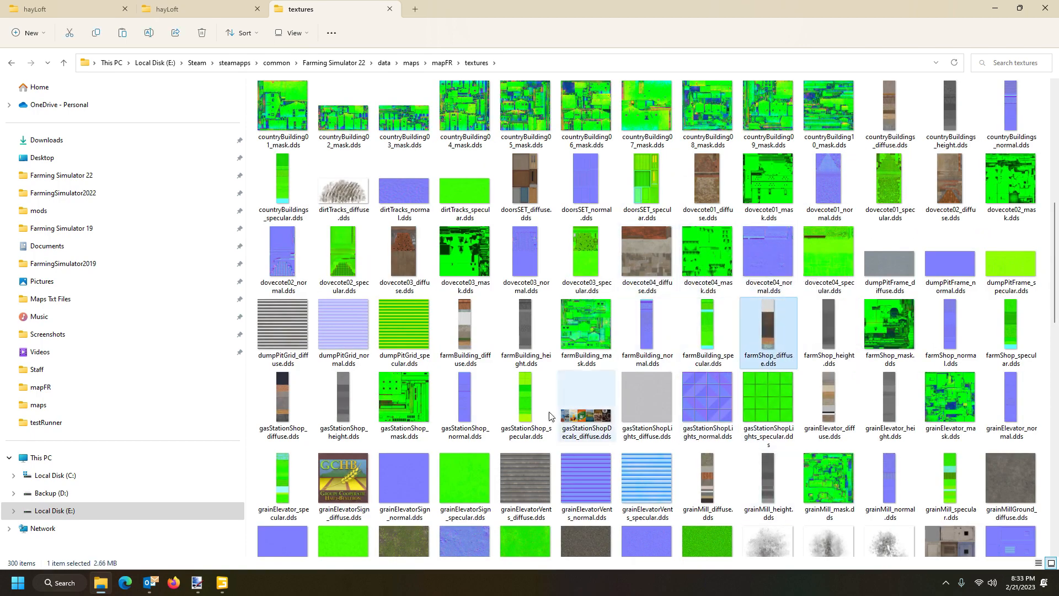
left_click(470, 324)
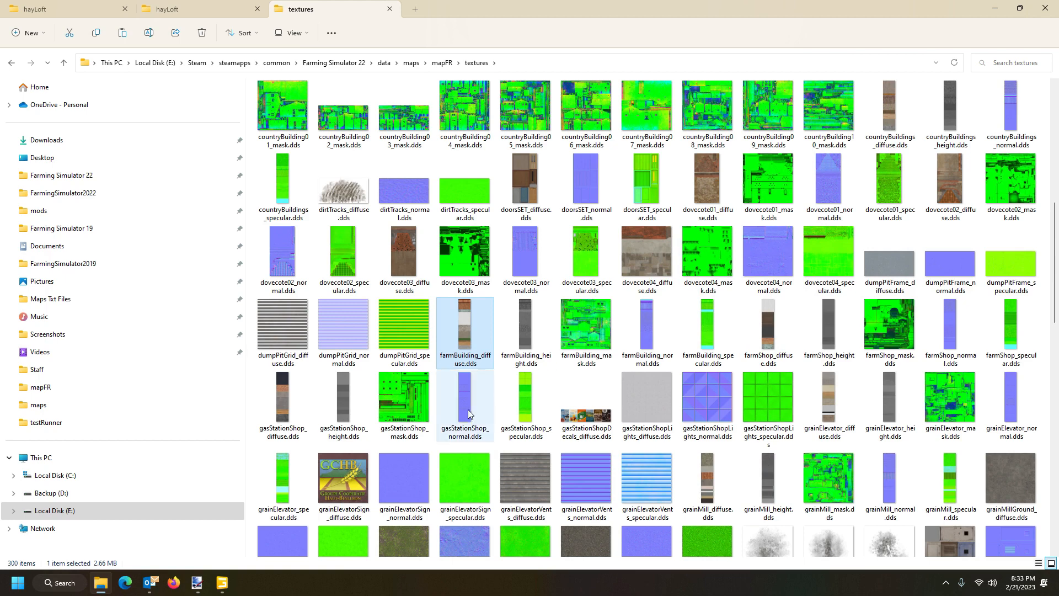
mouse_move(474, 323)
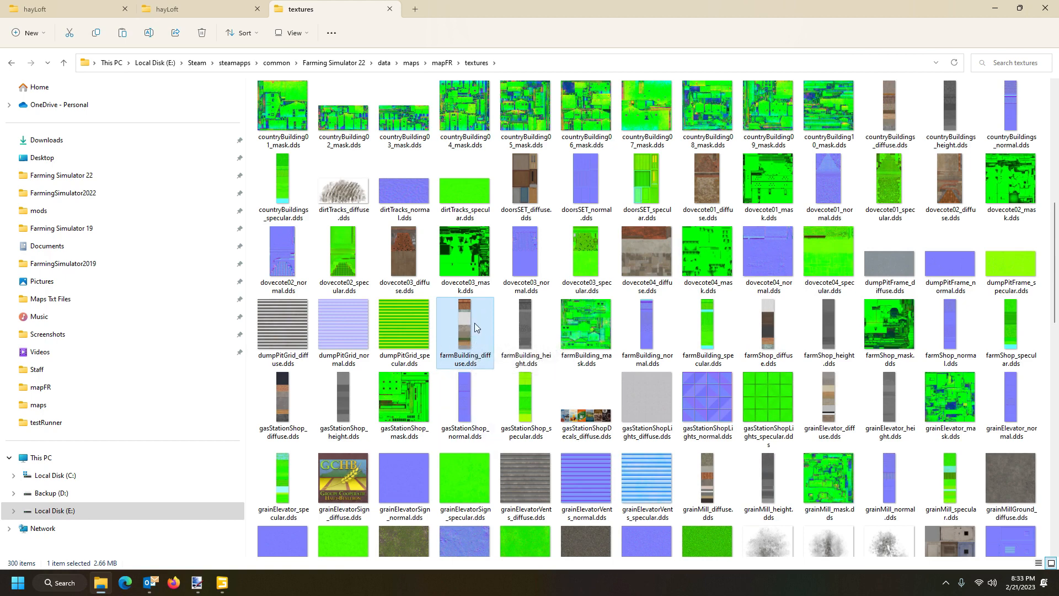
left_click(102, 583)
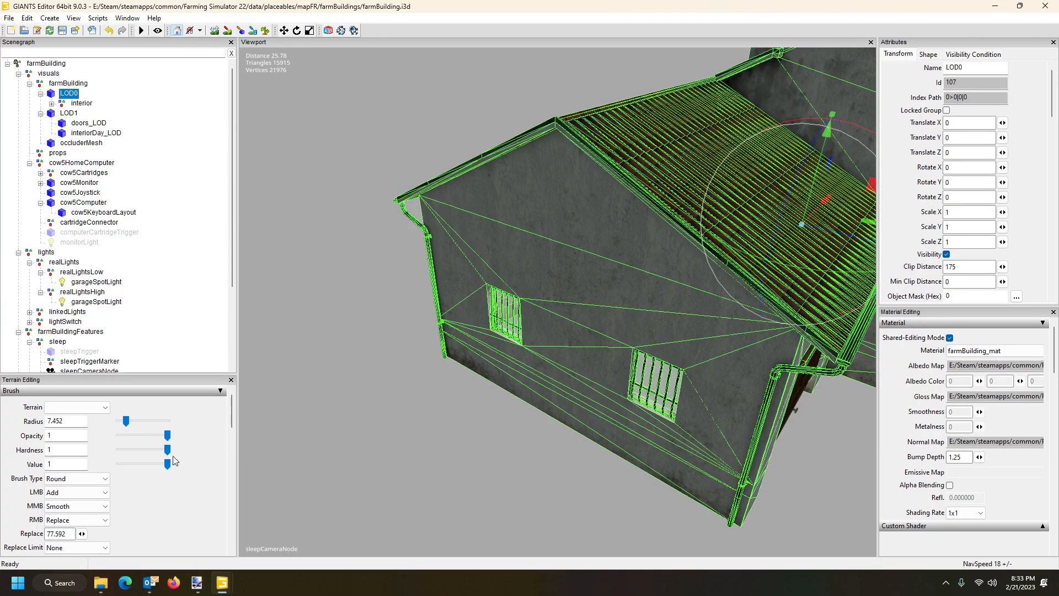
left_click(102, 583)
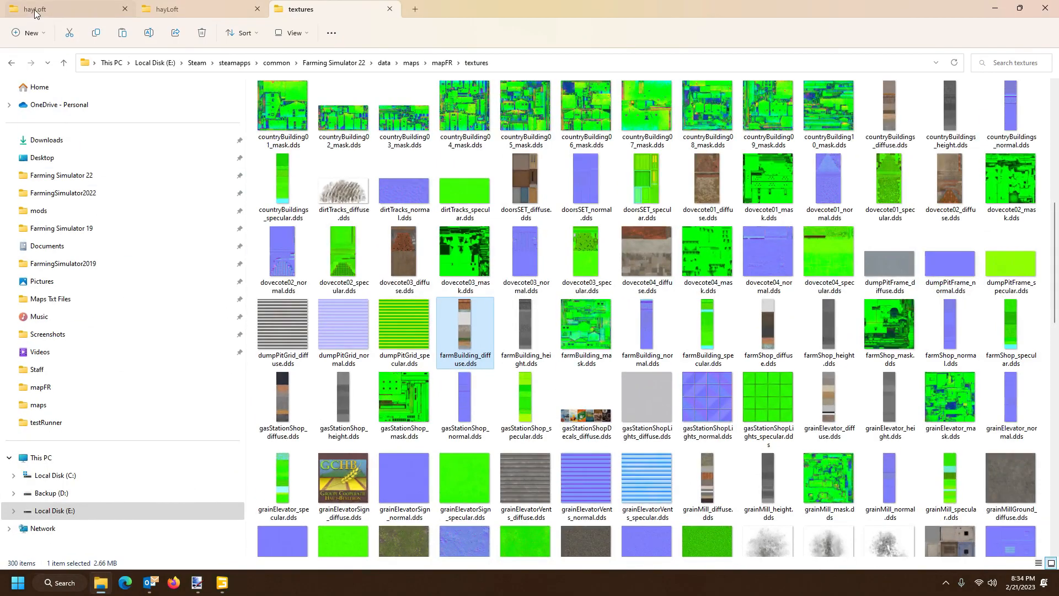
left_click(36, 11)
left_click(341, 252)
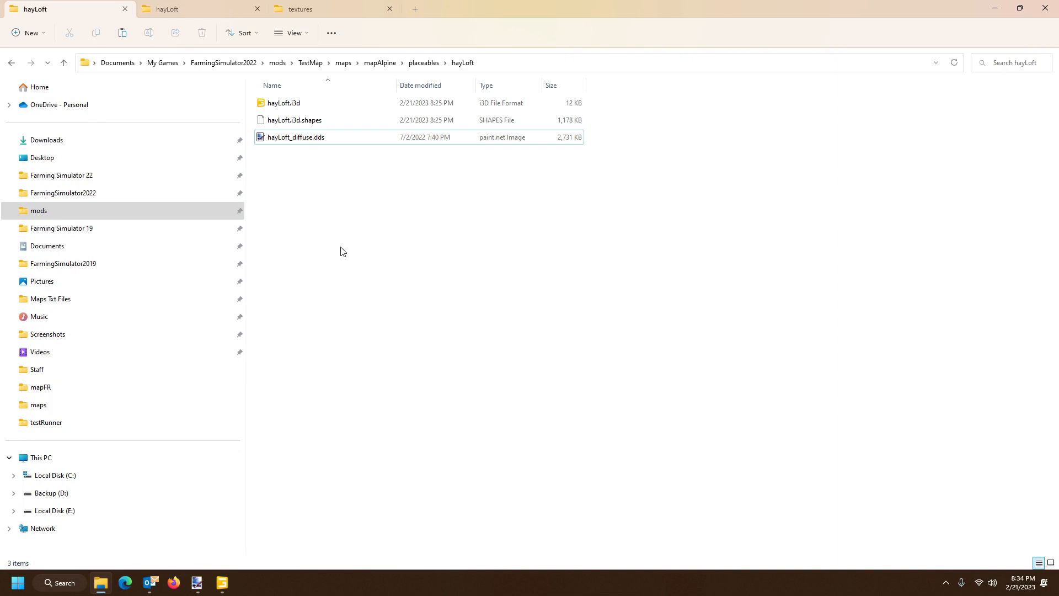
key("ctrl+v")
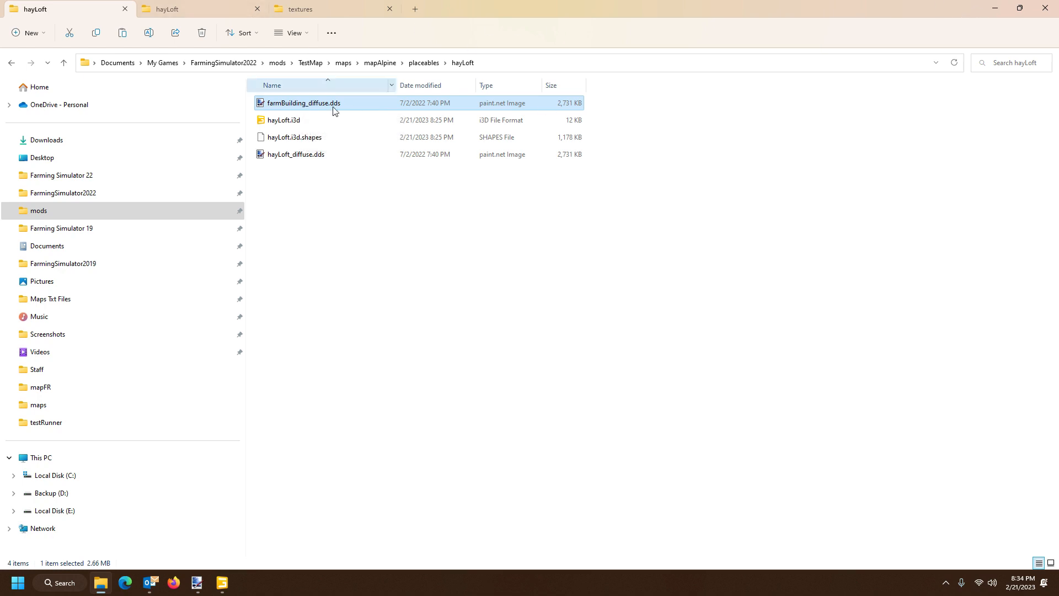
Open farmBuilding_diffuse.dds from the mapFR textures folder in paint.net, keeping only it and hayLoft_diffuse.dds open.
left_click(320, 9)
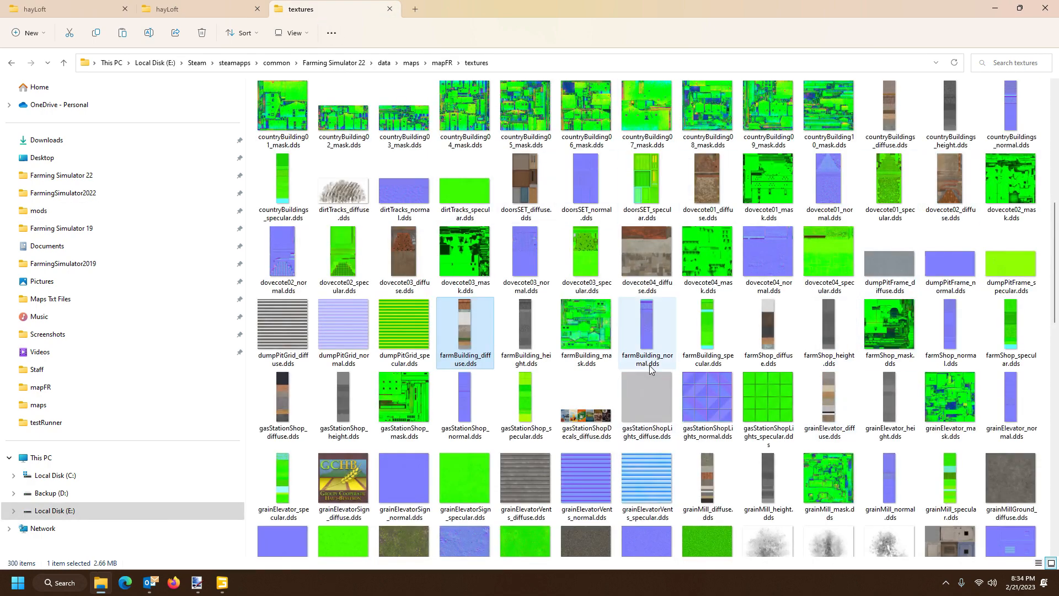
double_click(465, 338)
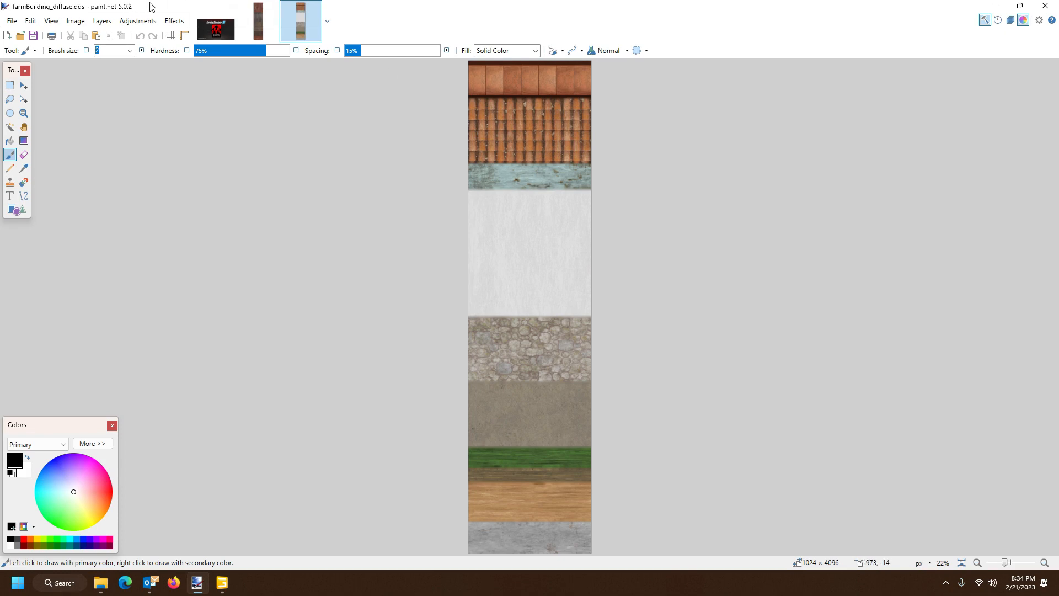
mouse_move(300, 22)
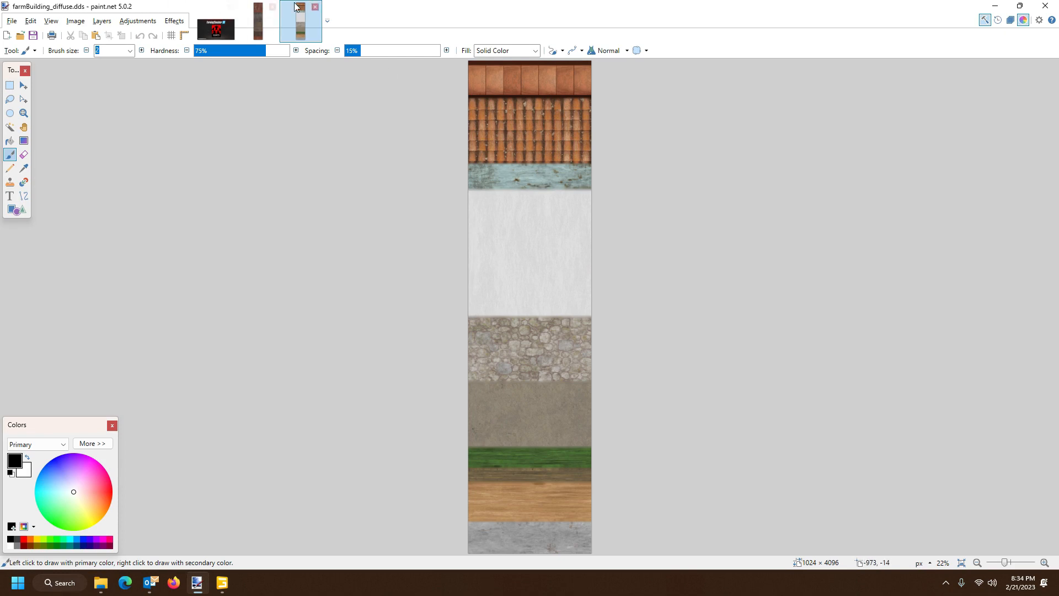
left_click(269, 15)
left_click(230, 7)
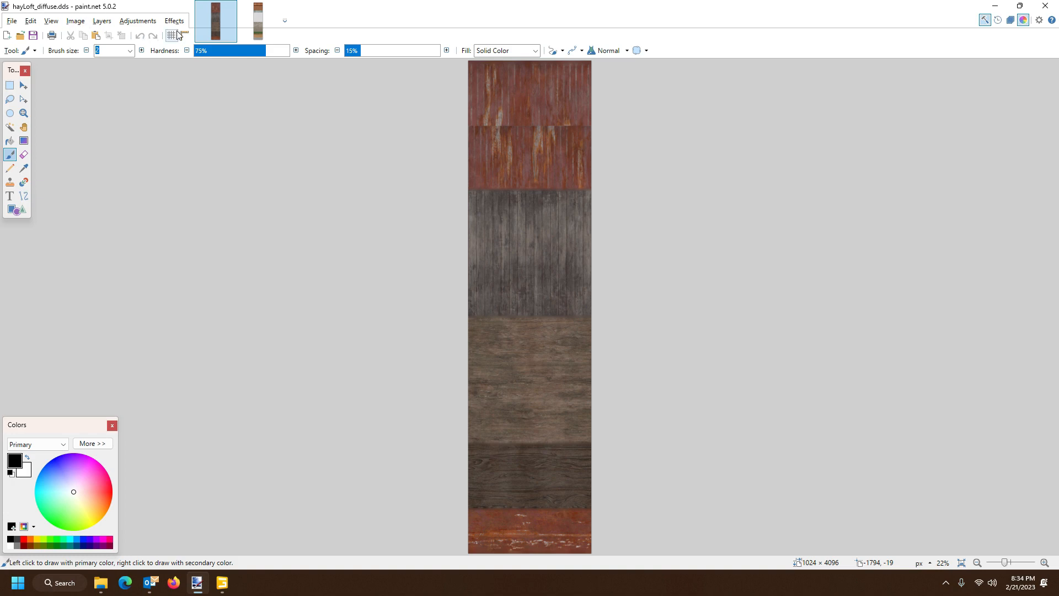
left_click(267, 30)
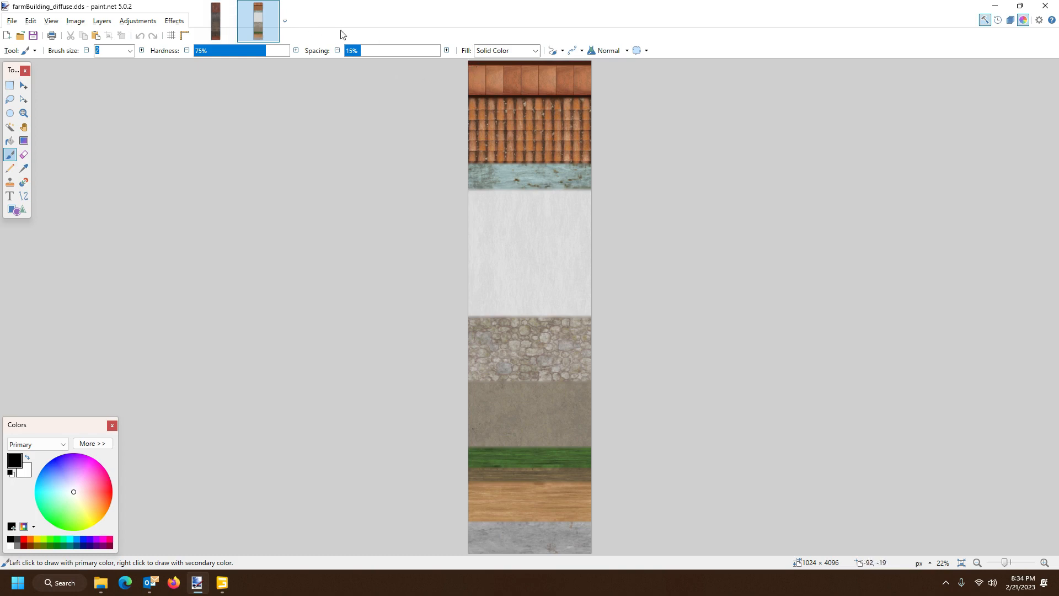
Copy the full-width roof tile area, 1024 × 849 pixels, from the top of farmBuilding_diffuse.dds and paste it at the top of hayLoft_diffuse.dds.
left_click(10, 86)
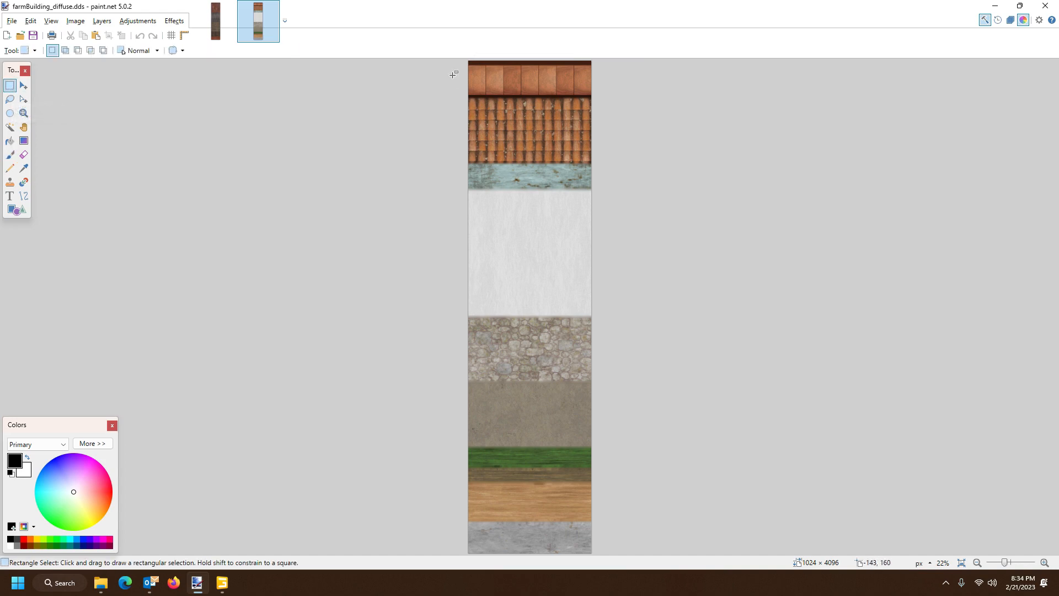
left_click_drag(463, 58, 609, 162)
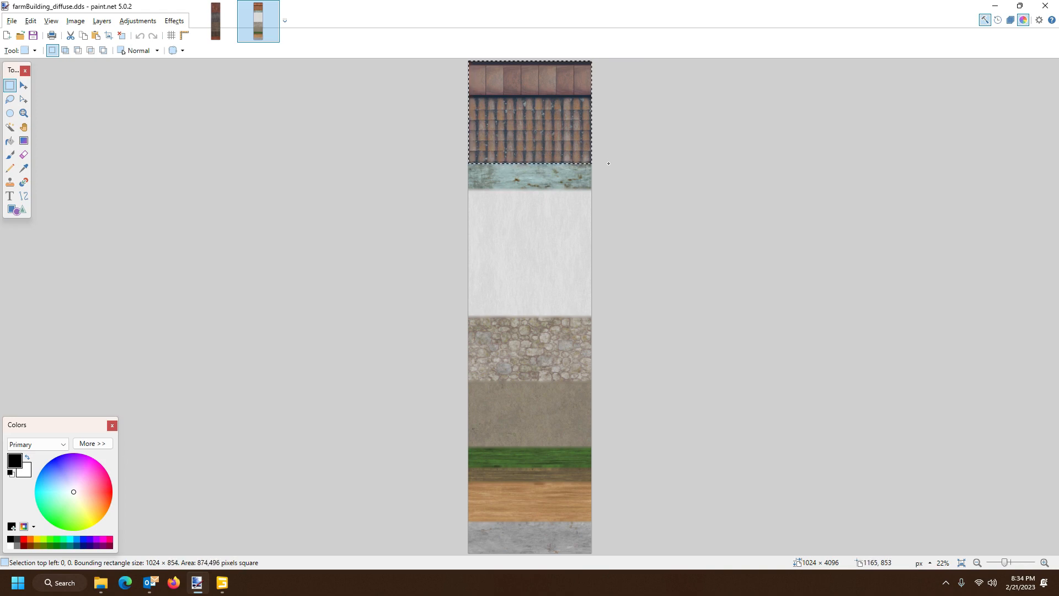
left_click_drag(609, 162, 609, 162)
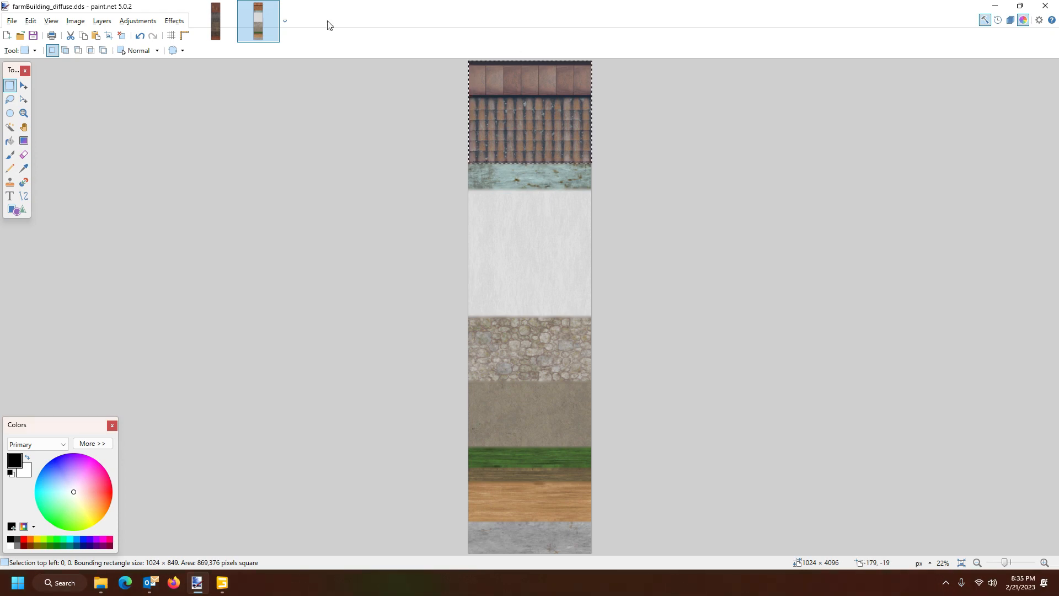
left_click(214, 15)
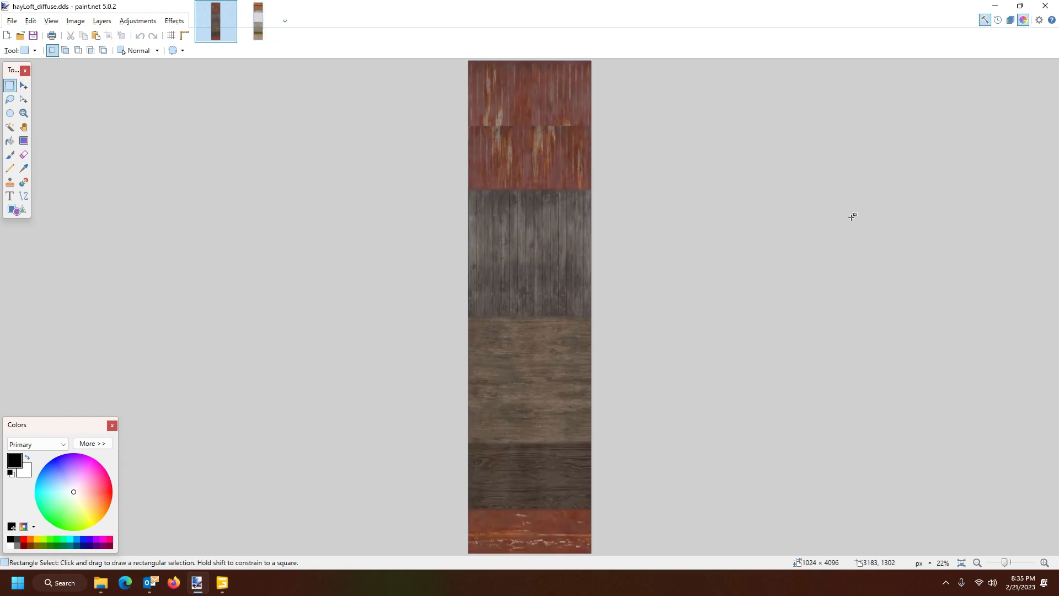
key("ctrl+v")
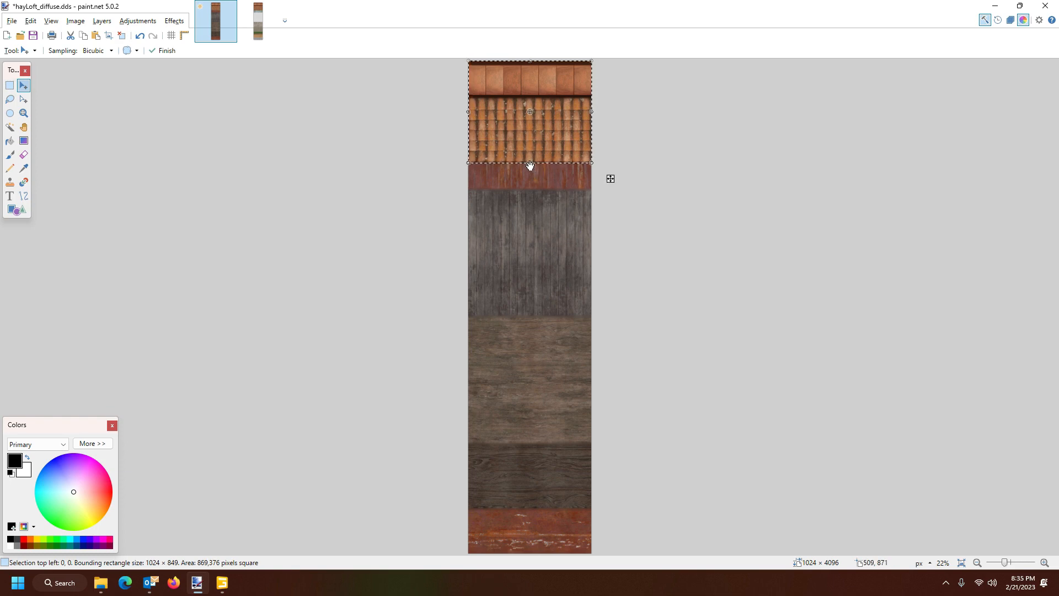
Stretch the pasted roof tiles to 1024 × 1069 pixels, covering the old roof strip, and save hayLoft_diffuse.dds as BC1 (Linear, DXT1).
left_click_drag(530, 166, 532, 191)
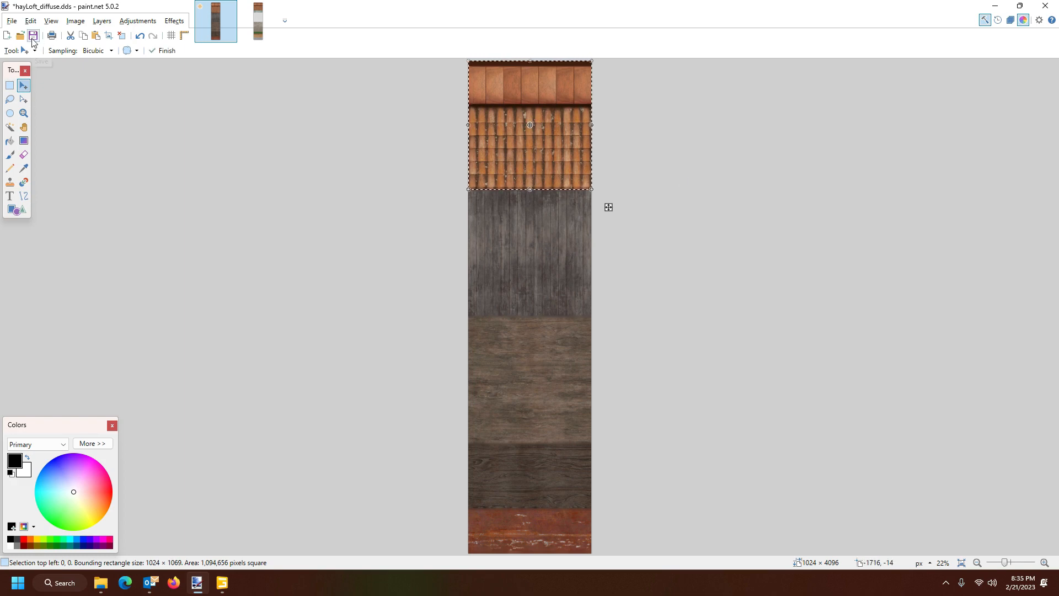
left_click(34, 37)
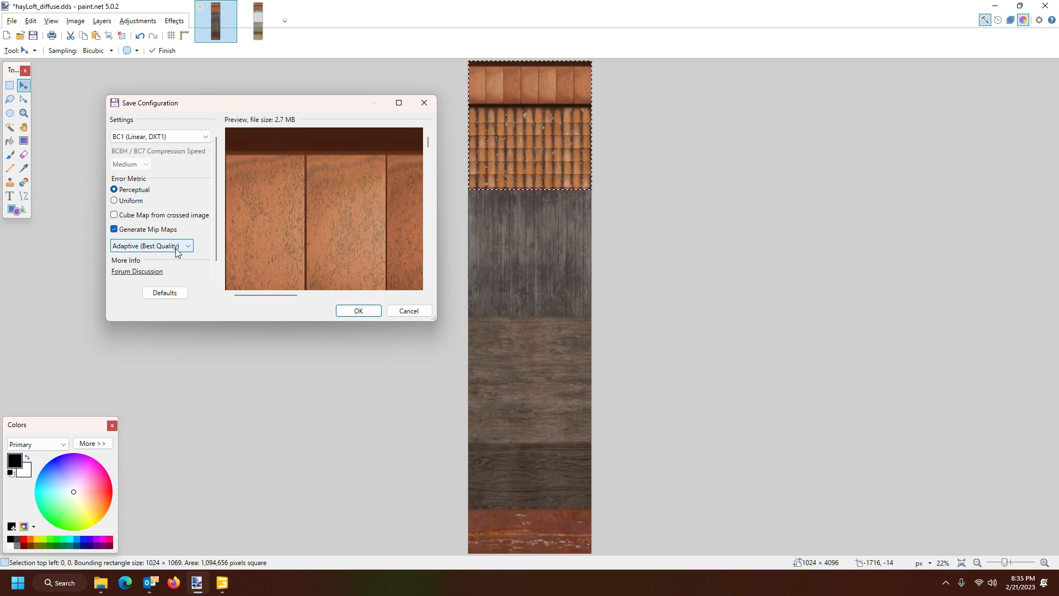
left_click(358, 312)
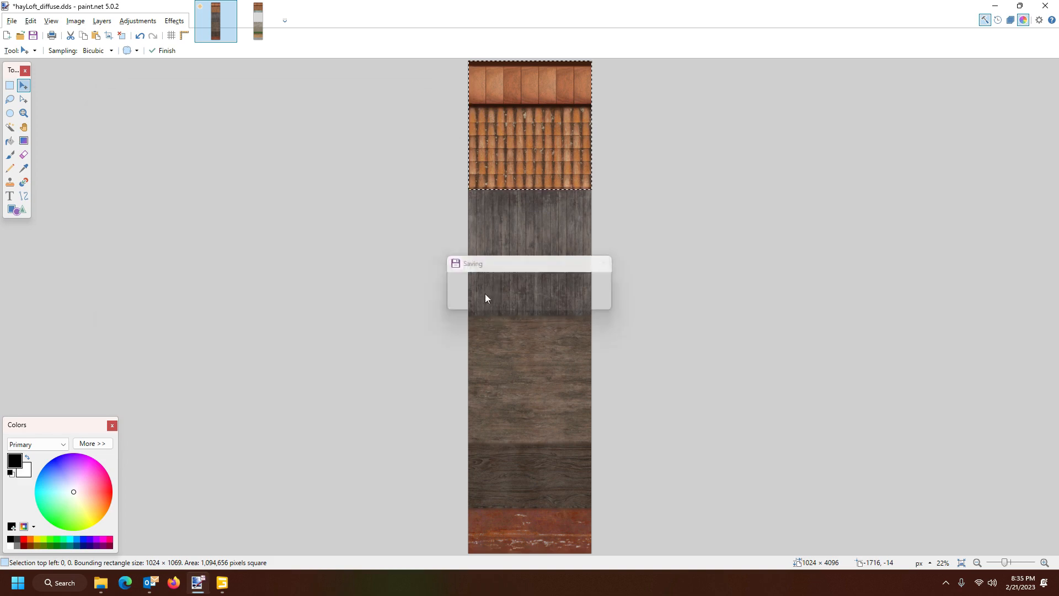
Switch to File Explorer and locate the saved hayLoft_diffuse.dds in TestMap's hayLoft folder in mods.
left_click(998, 10)
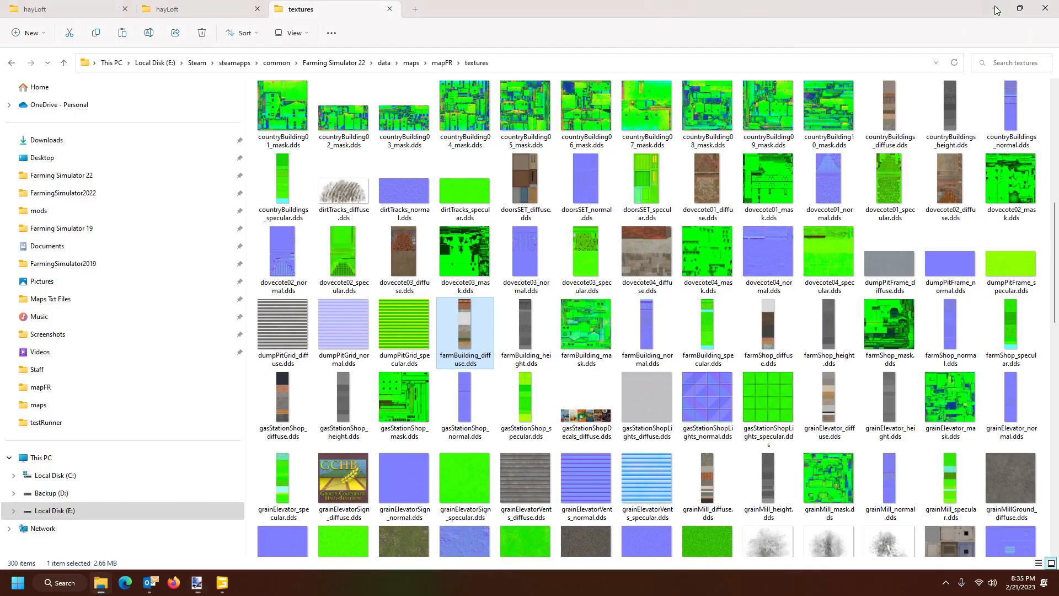
left_click(40, 9)
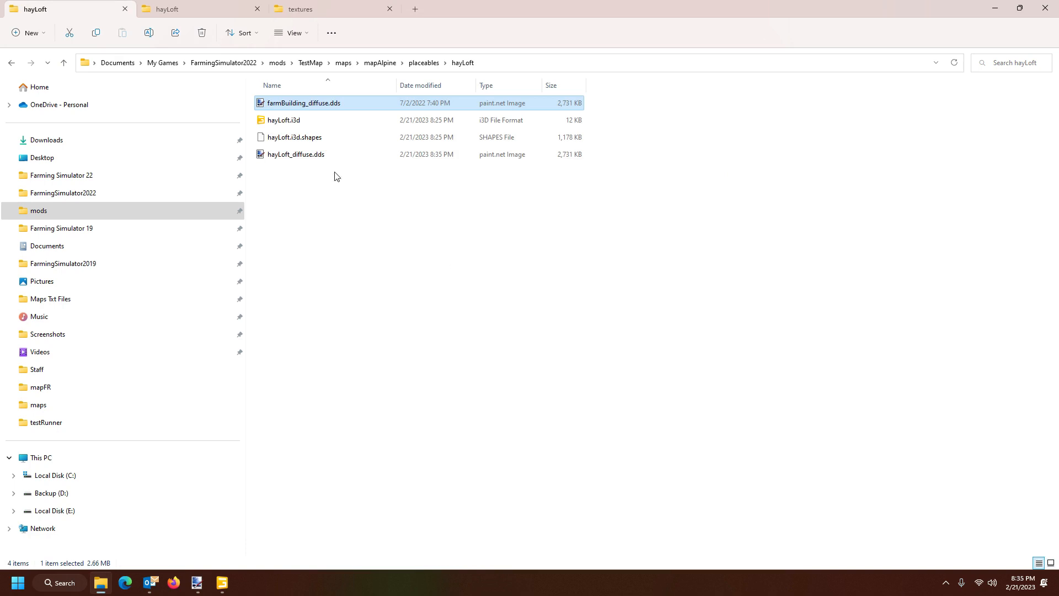
left_click(299, 159)
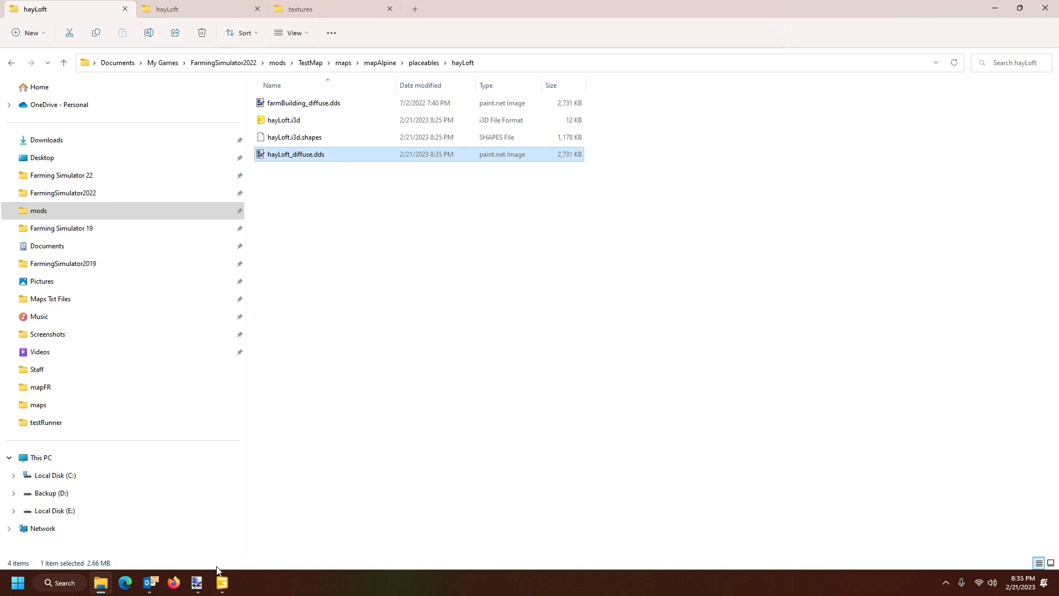
Close the farmBuilding.i3d and hayLoft.i3d windows of GIANTS Editor, discarding the changes to farmBuilding.i3d.
mouse_move(224, 586)
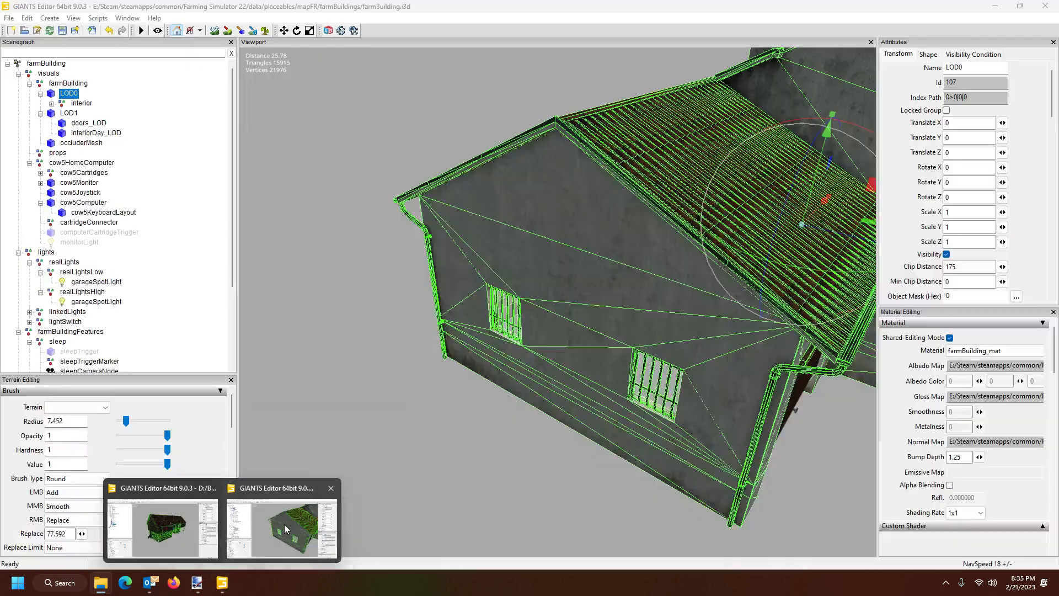
left_click(307, 534)
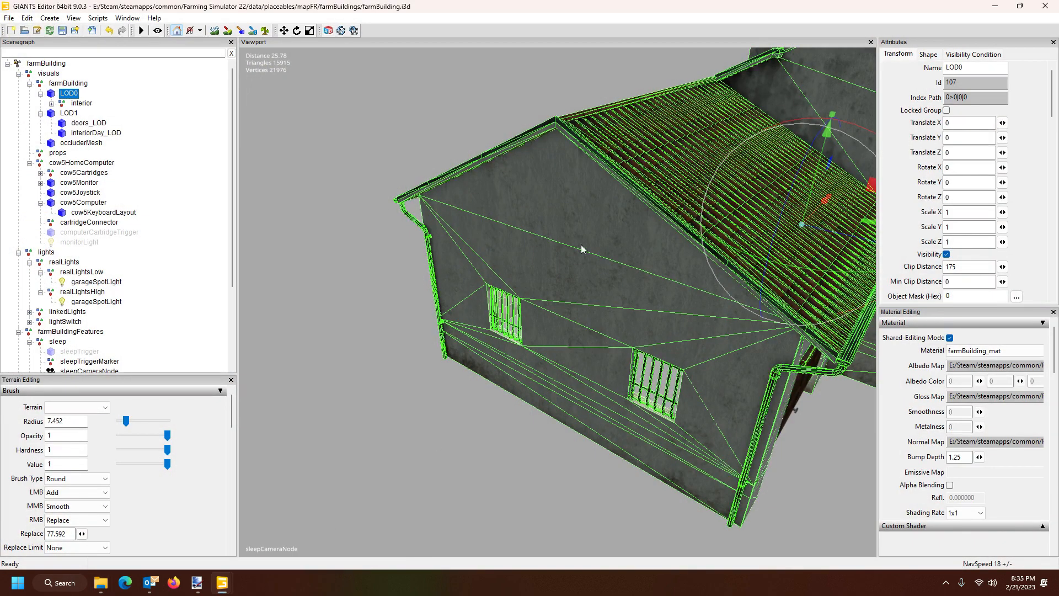
key("f")
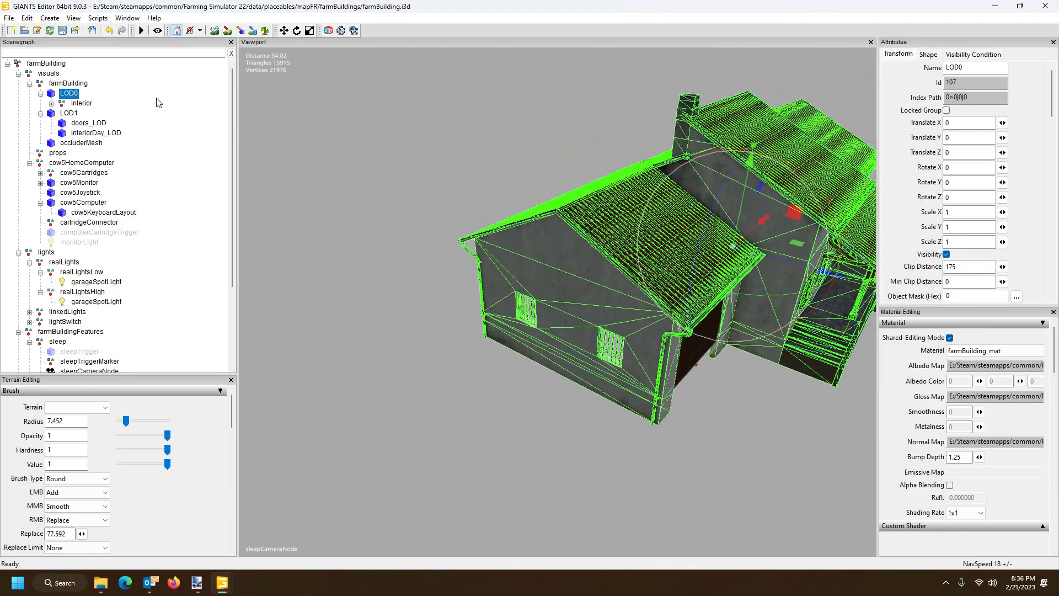
left_click(1044, 6)
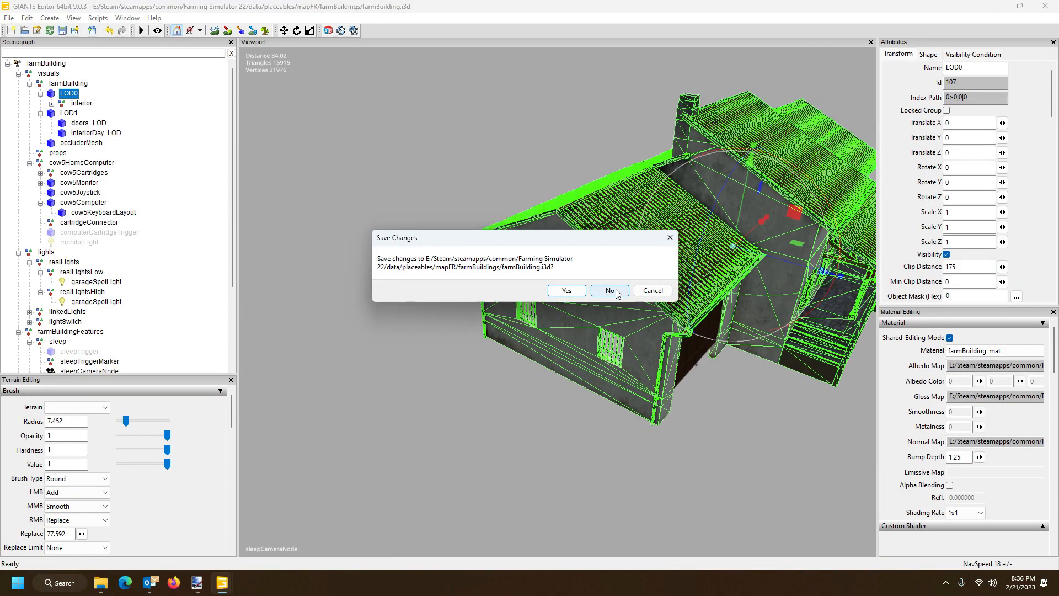
left_click(622, 291)
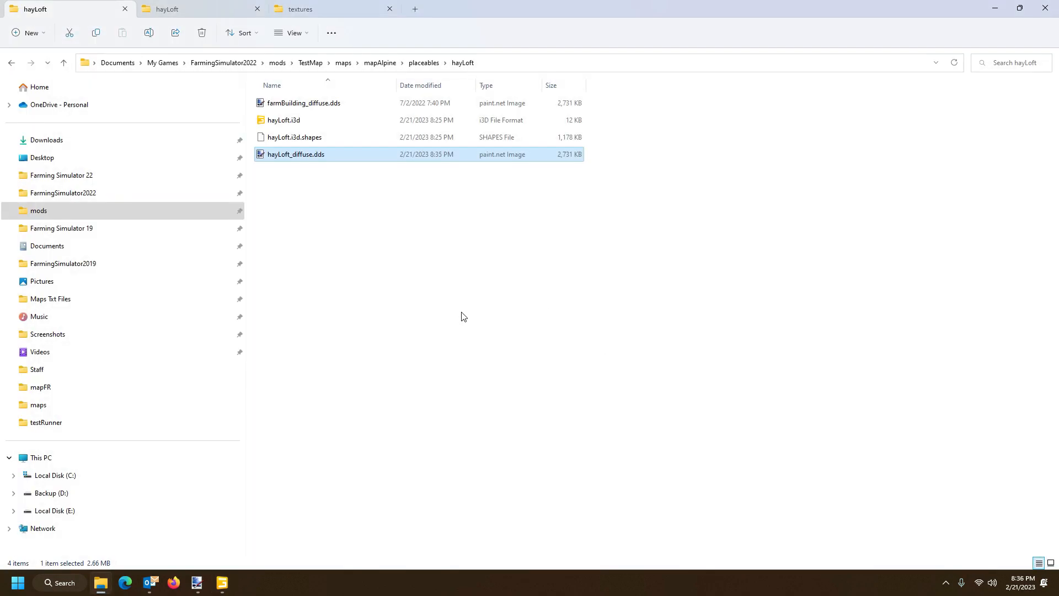
left_click(222, 583)
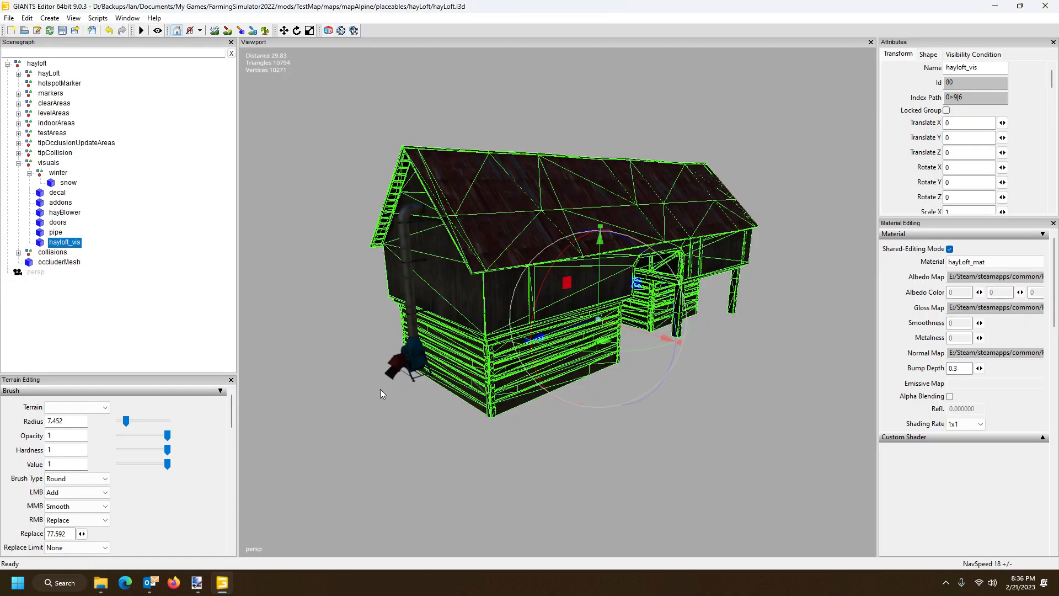
left_click(1046, 7)
key("Return")
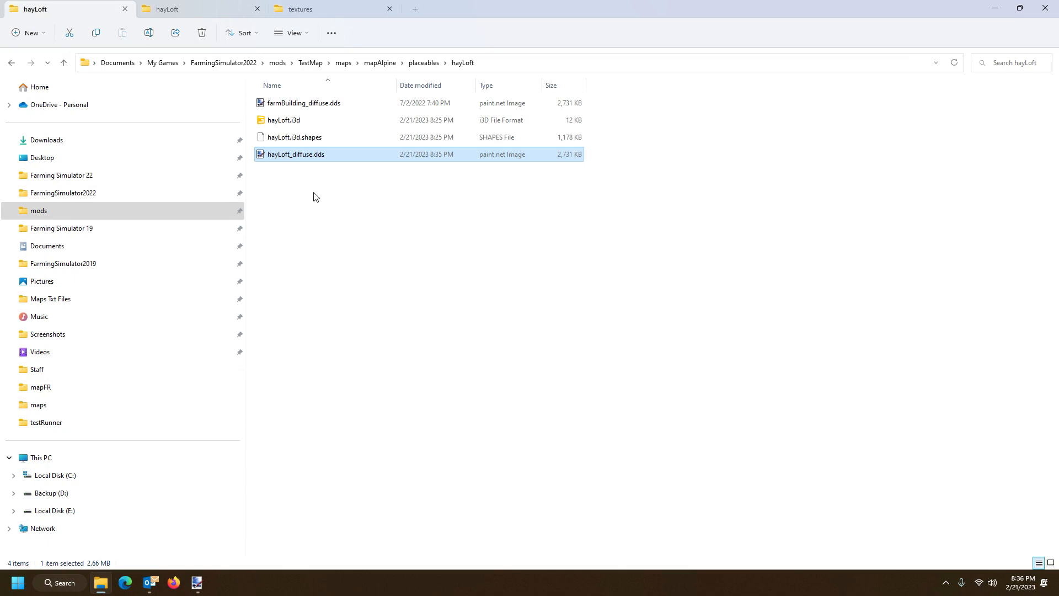
Open hayLoft.i3d from TestMap's hayLoft folder in Notepad++.
left_click(305, 122)
right_click(306, 123)
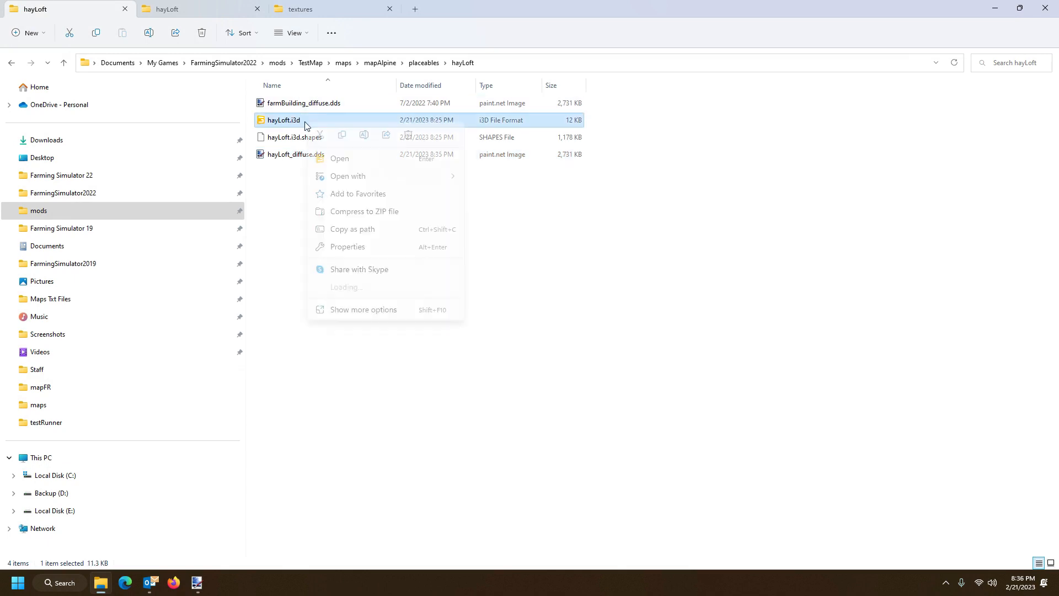
mouse_move(426, 183)
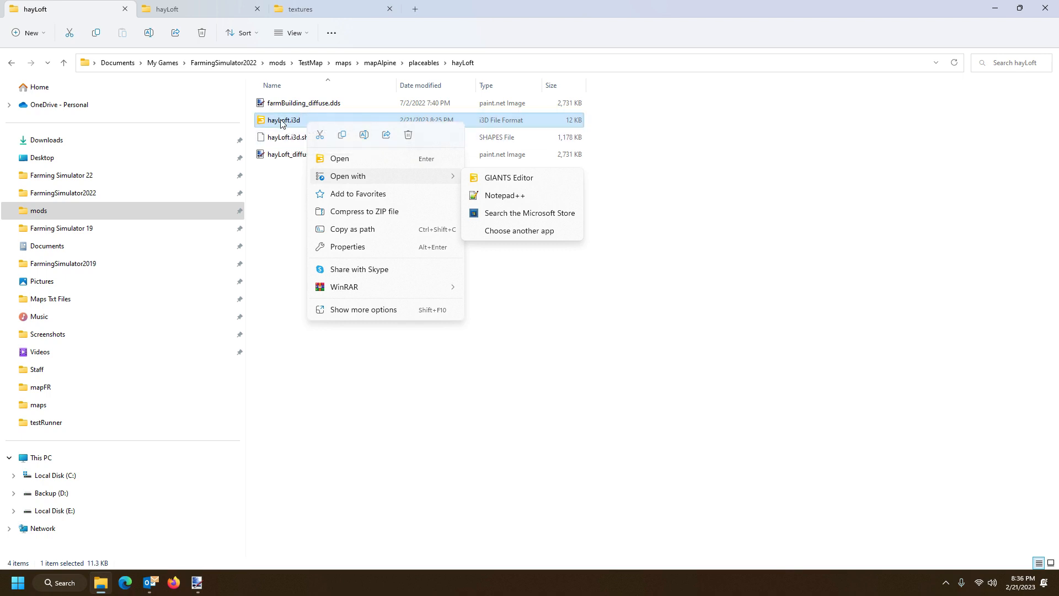
mouse_move(282, 124)
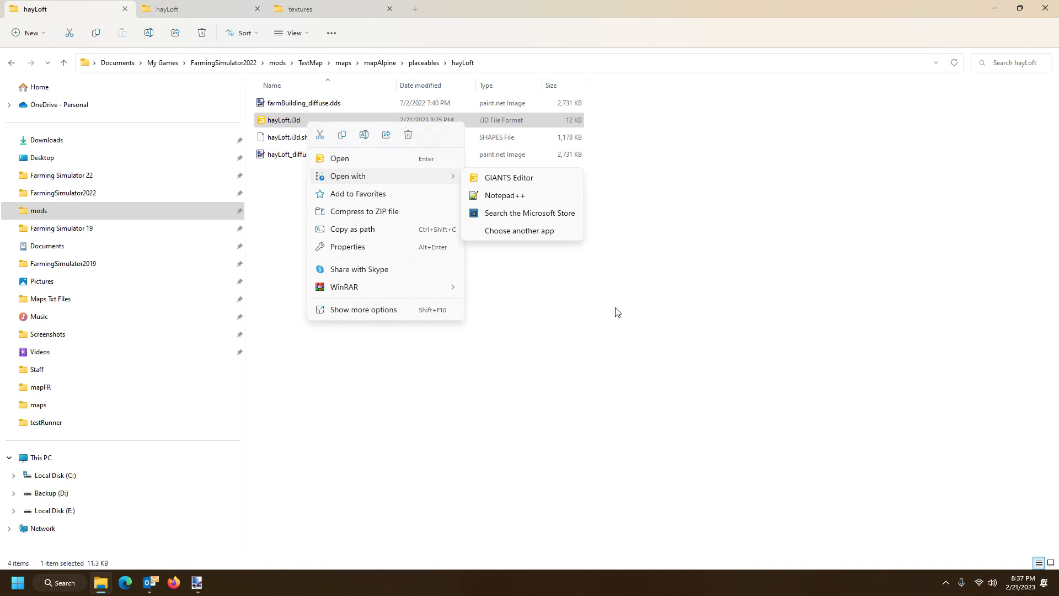
left_click(561, 283)
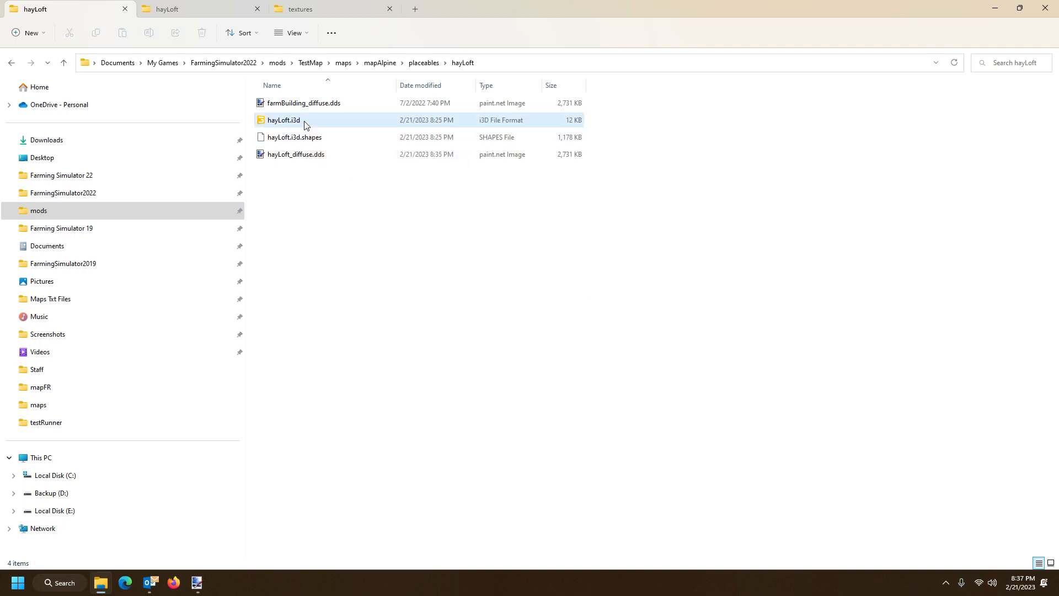
right_click(306, 122)
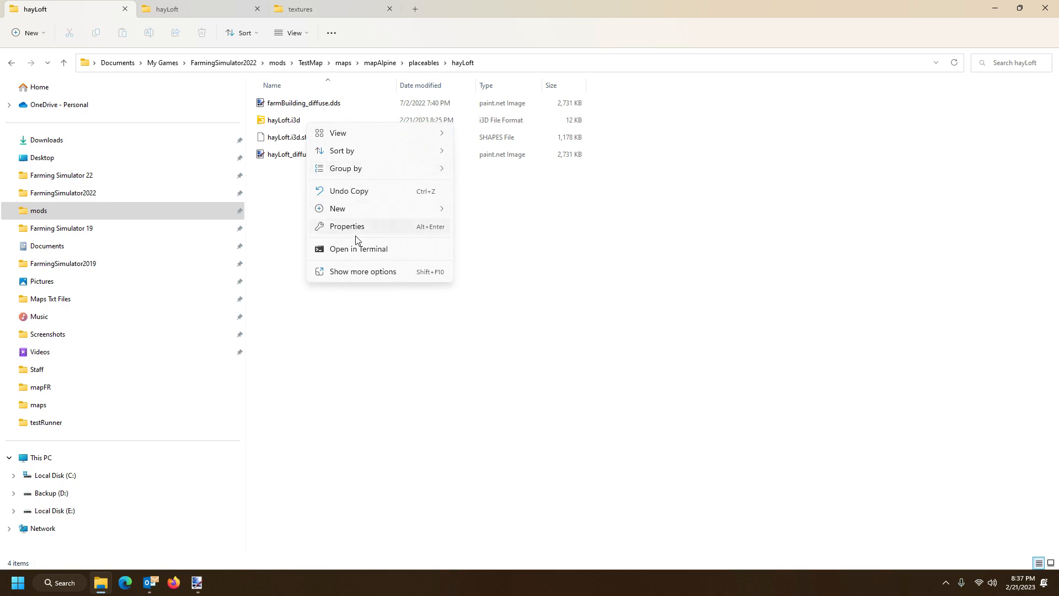
left_click(283, 124)
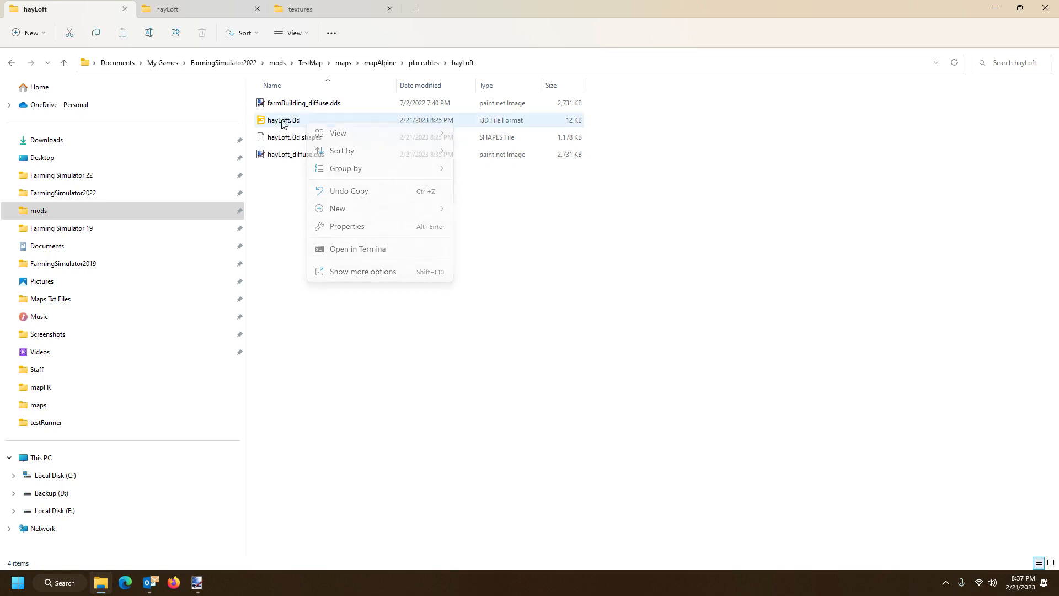
right_click(282, 123)
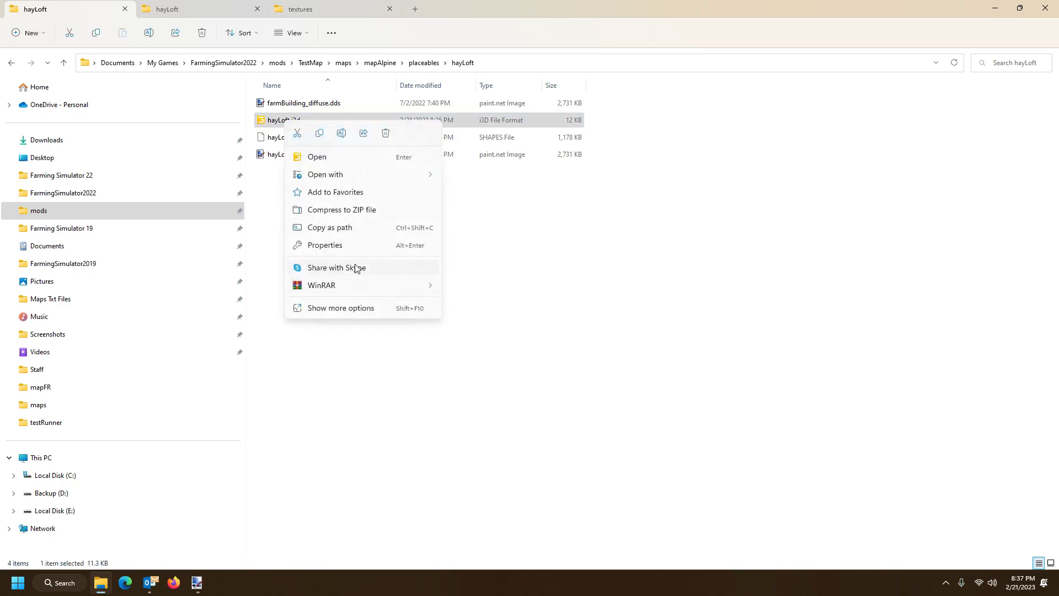
mouse_move(429, 180)
left_click(474, 192)
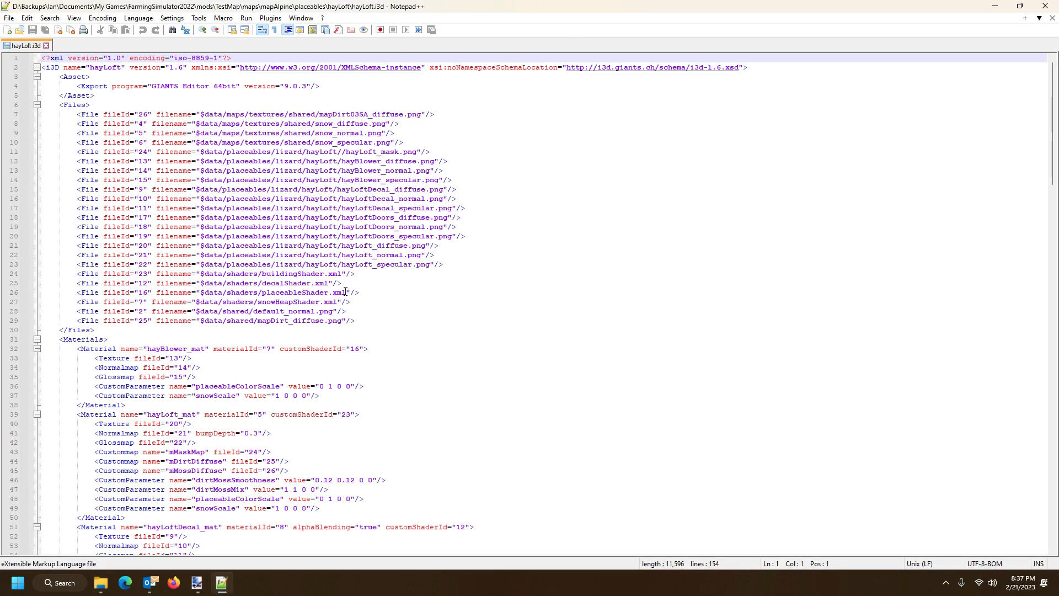
Switch to File Explorer and check the exact file name of hayLoft_diffuse.dds in the hayLoft folder.
left_click(100, 582)
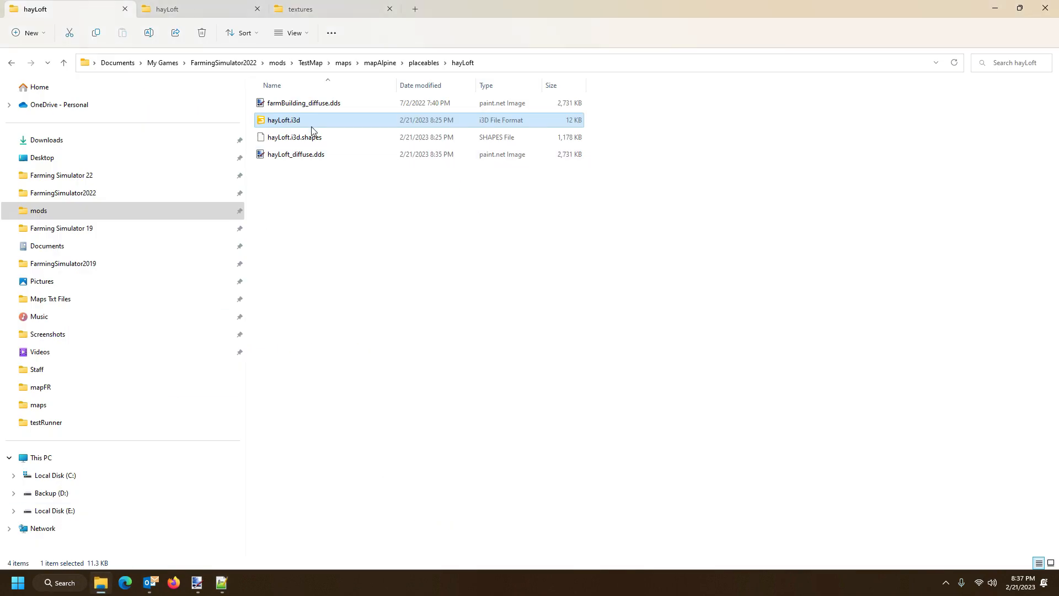
left_click(288, 154)
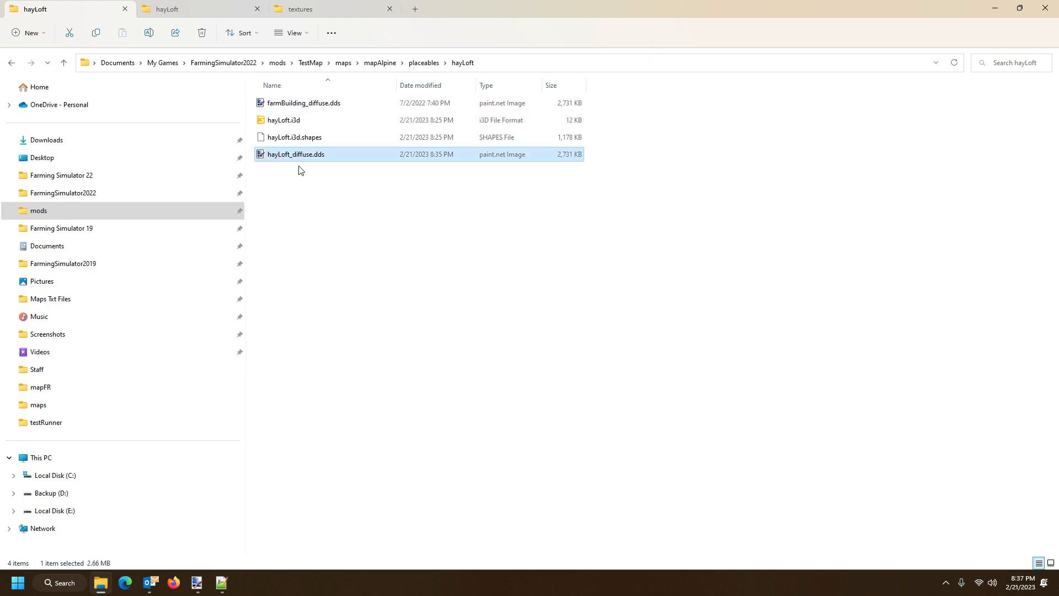
left_click(301, 169)
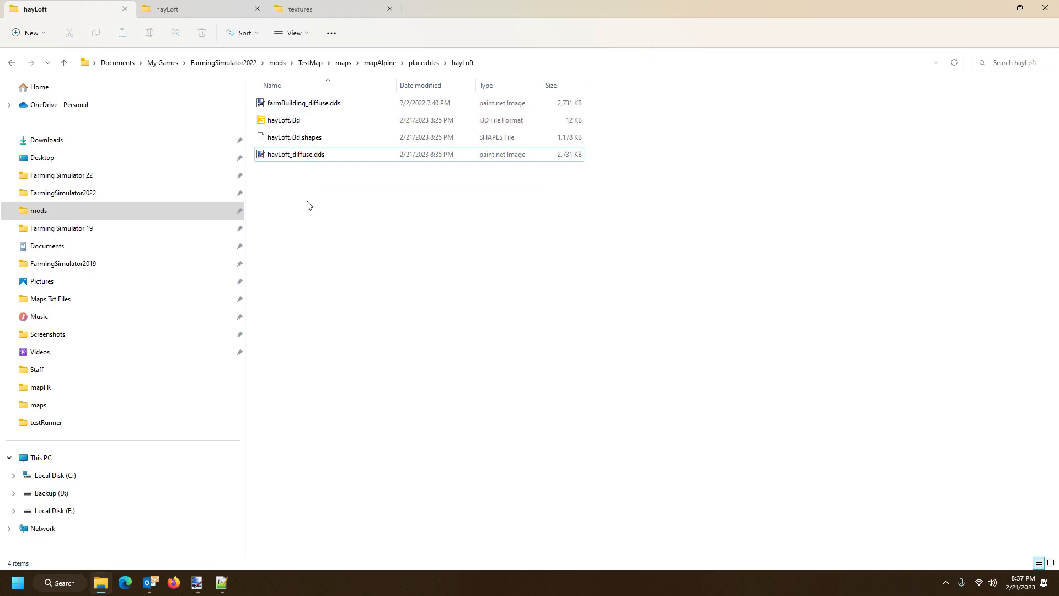
left_click(297, 160)
left_click(288, 159)
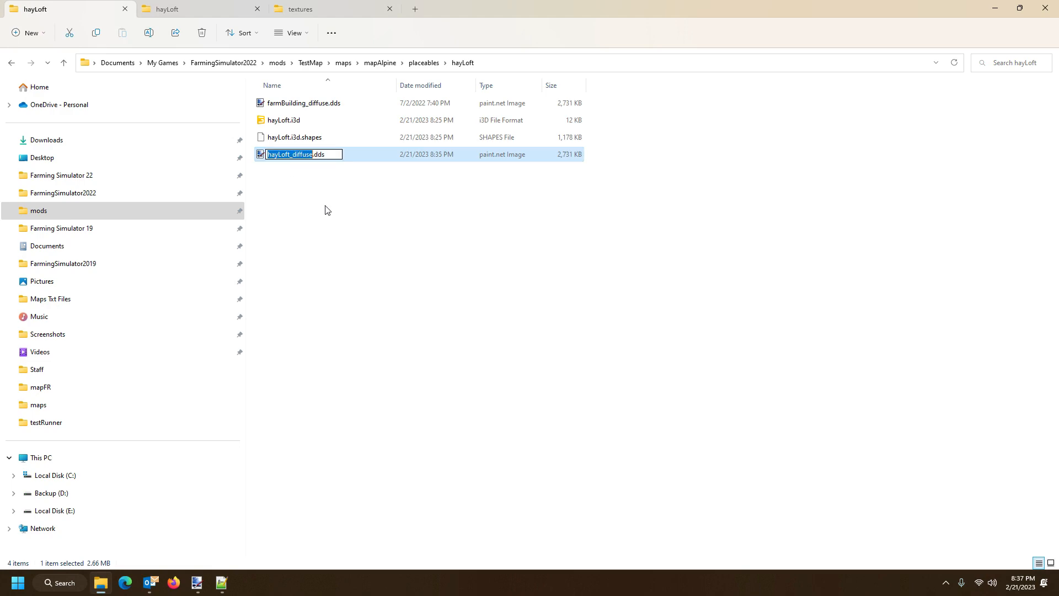
In Notepad++, delete the path $data/placeables/lizard/hayLoft/ before hayLoft_diffuse.png in the fileId 20 entry and save hayLoft.i3d.
left_click(220, 586)
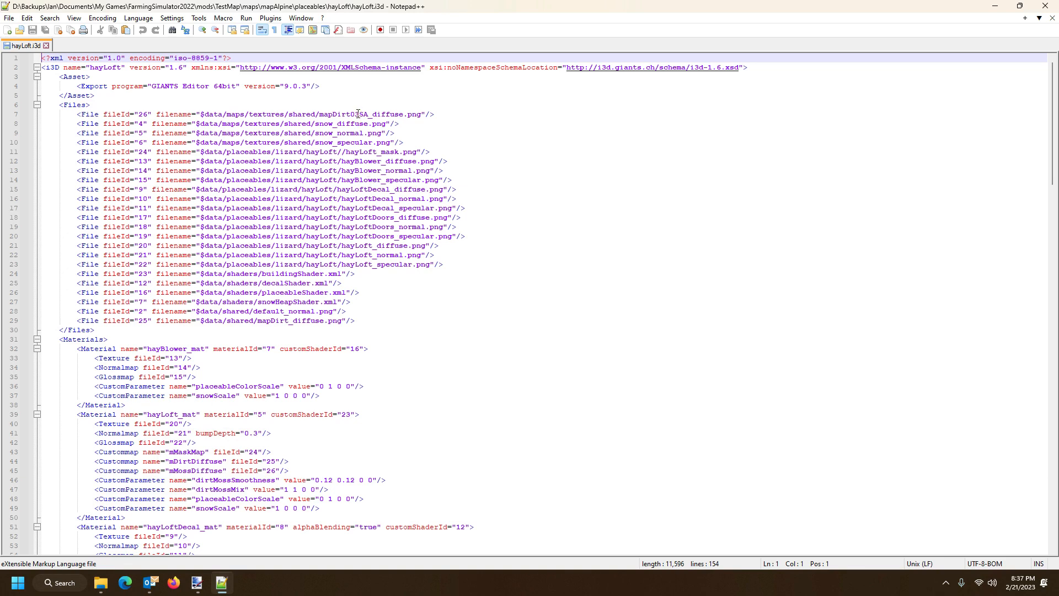
left_click(338, 254)
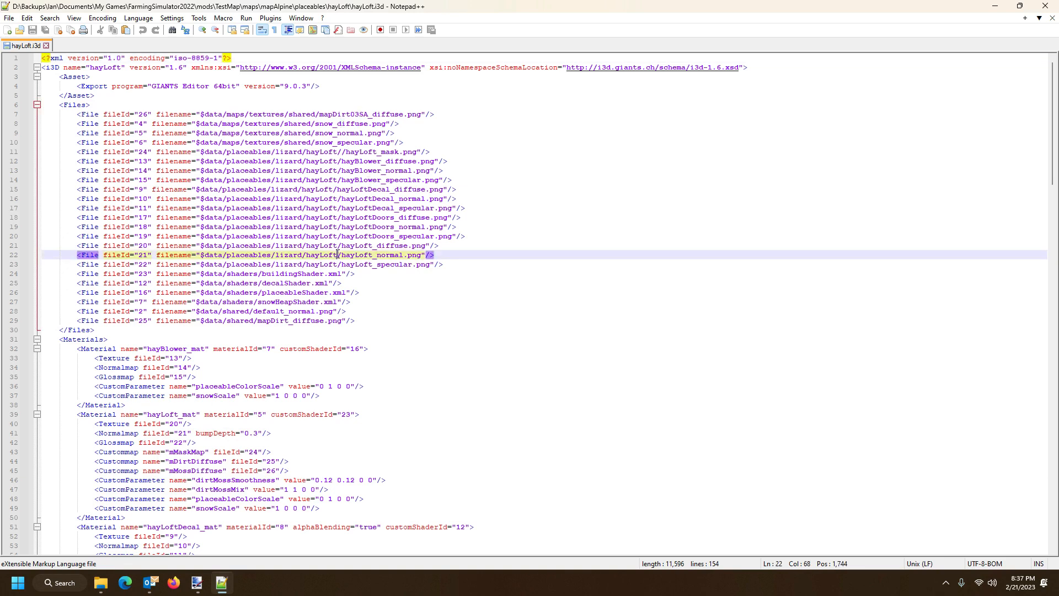
left_click(360, 247)
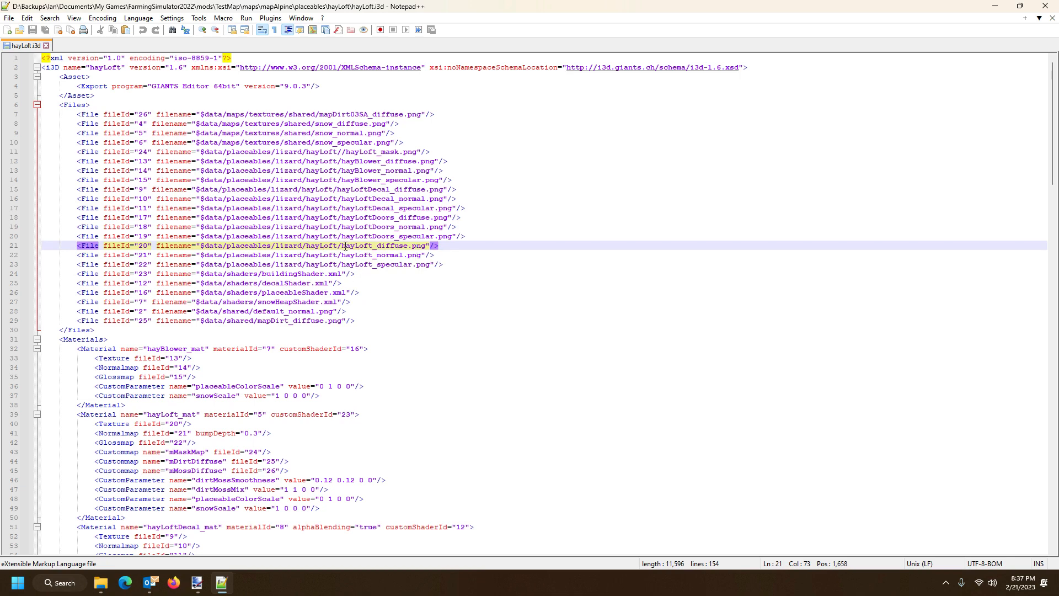
left_click_drag(341, 246, 200, 243)
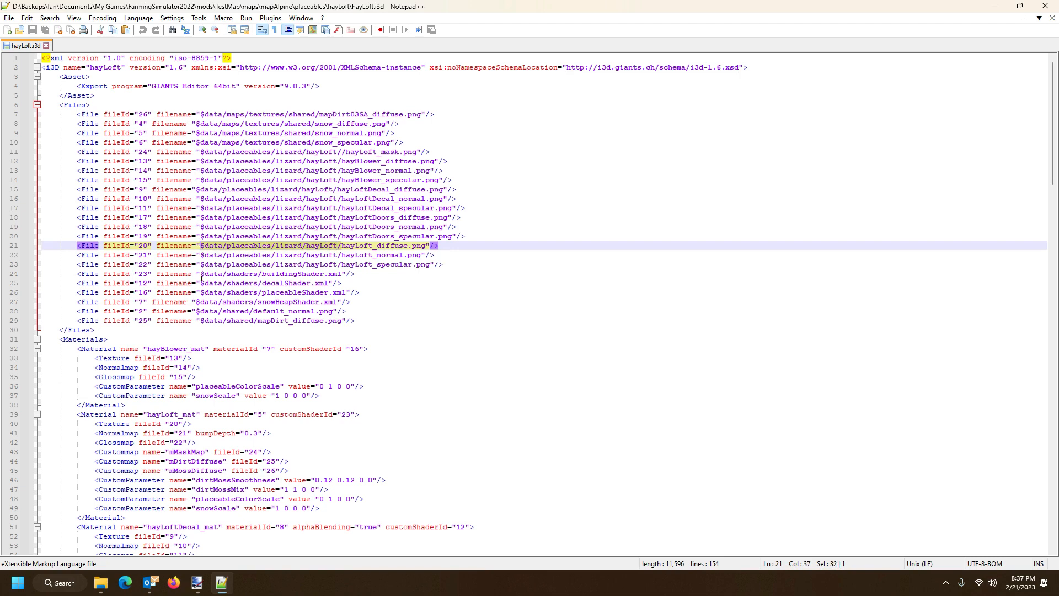
key("Delete")
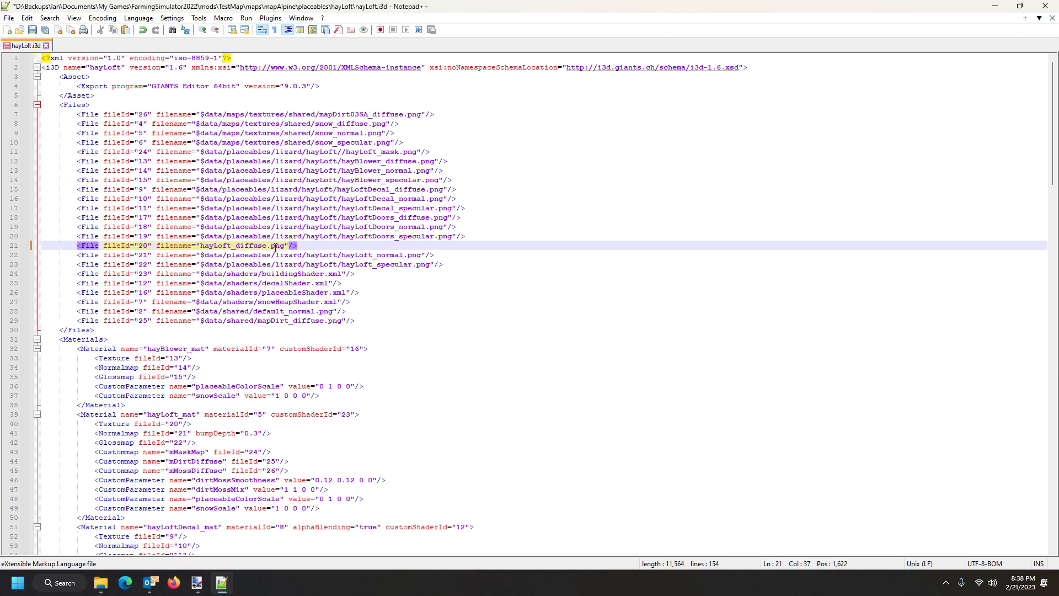
left_click(101, 582)
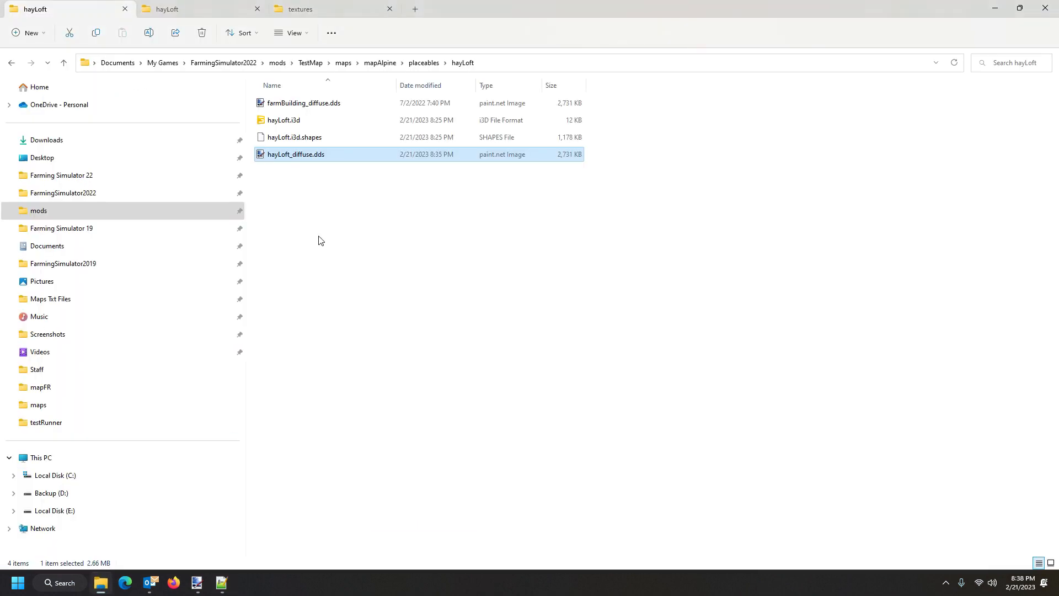
mouse_move(322, 160)
left_click(221, 583)
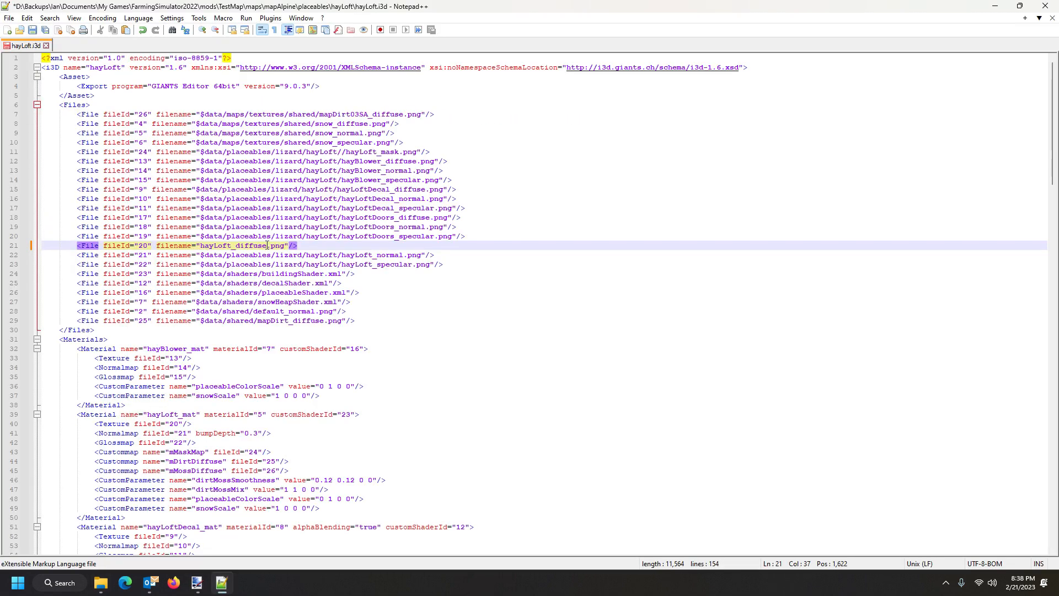
left_click(32, 30)
Switch to File Explorer and open the edited hayLoft.i3d in GIANTS Editor version 9.0.3.
left_click(99, 588)
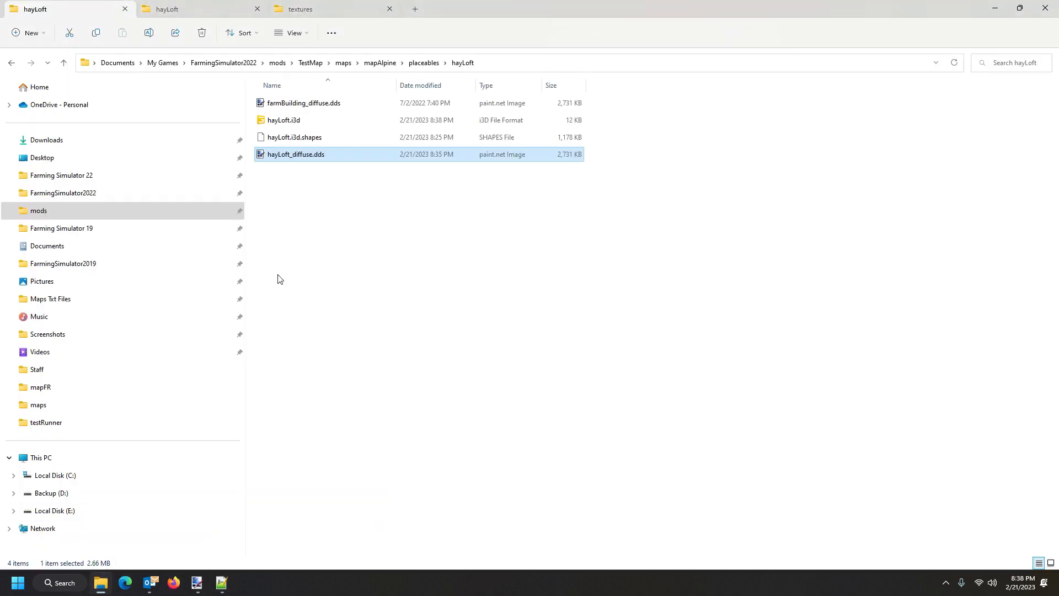
left_click(288, 126)
double_click(287, 126)
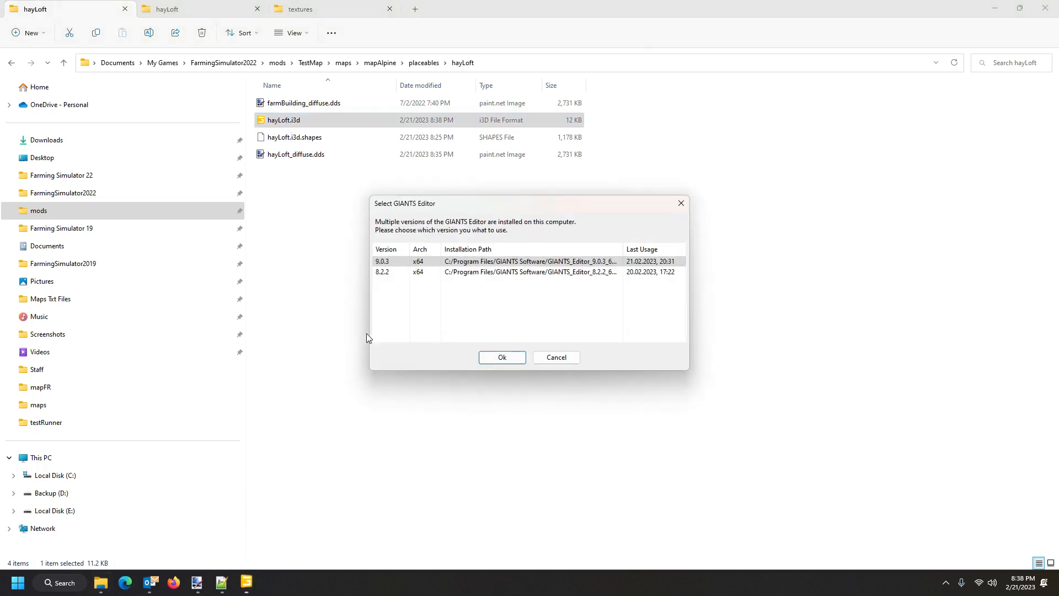
left_click(498, 357)
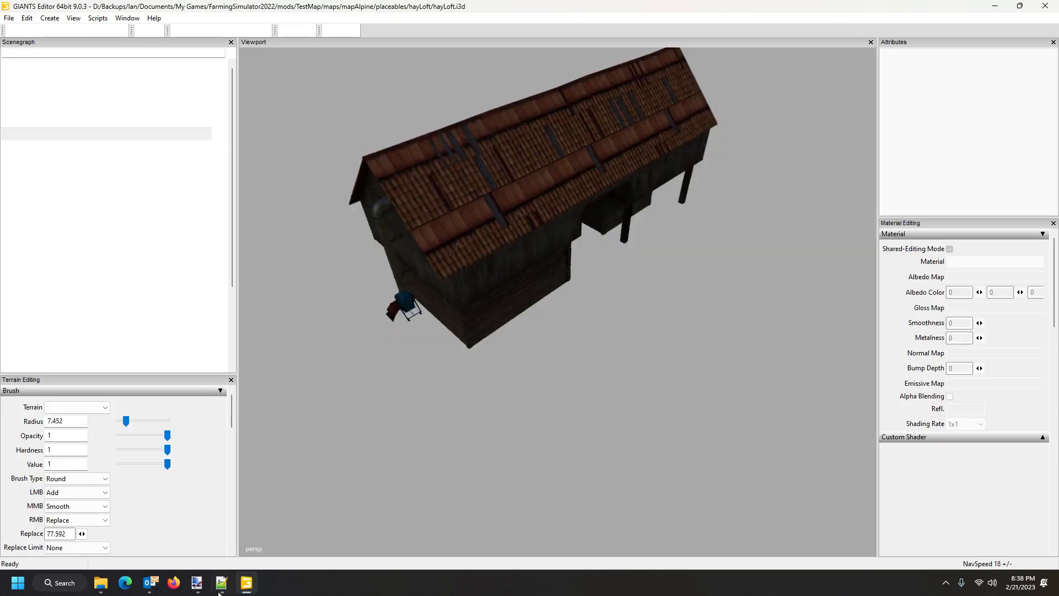
Inspect the hayLoft's new roof texture from several angles and distances, comparing it with the hayLoft_diffuse.dds preview.
mouse_move(196, 585)
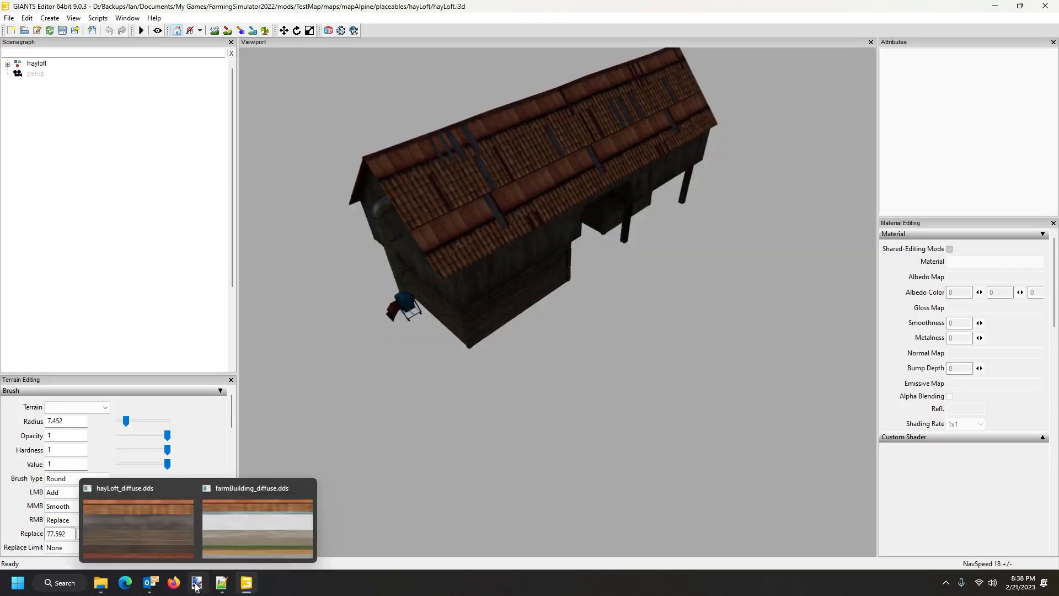
left_click(177, 520)
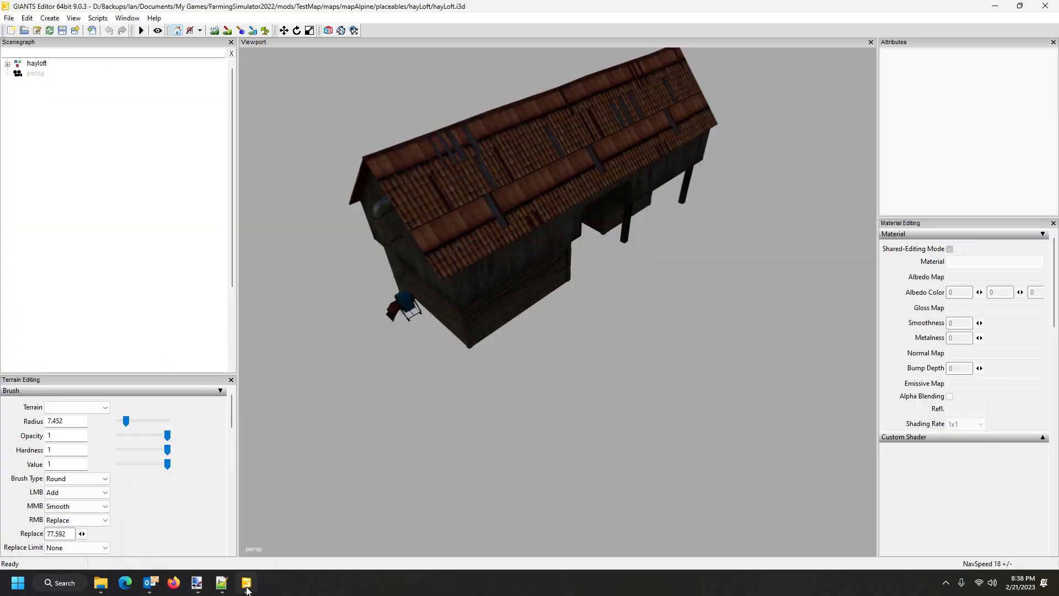
left_click_drag(510, 284, 405, 256)
scroll(496, 256, "down", 5)
scroll(474, 250, "up", 3)
scroll(455, 244, "down", 2)
scroll(398, 251, "up", 5)
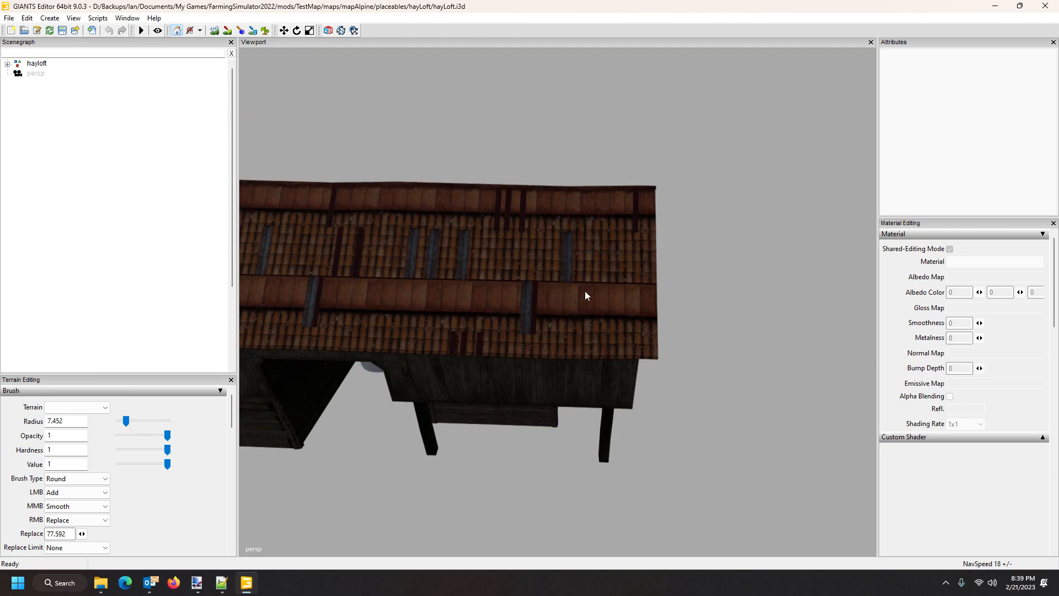
left_click_drag(570, 273, 719, 260)
scroll(719, 258, "down", 3)
scroll(719, 258, "up", 3)
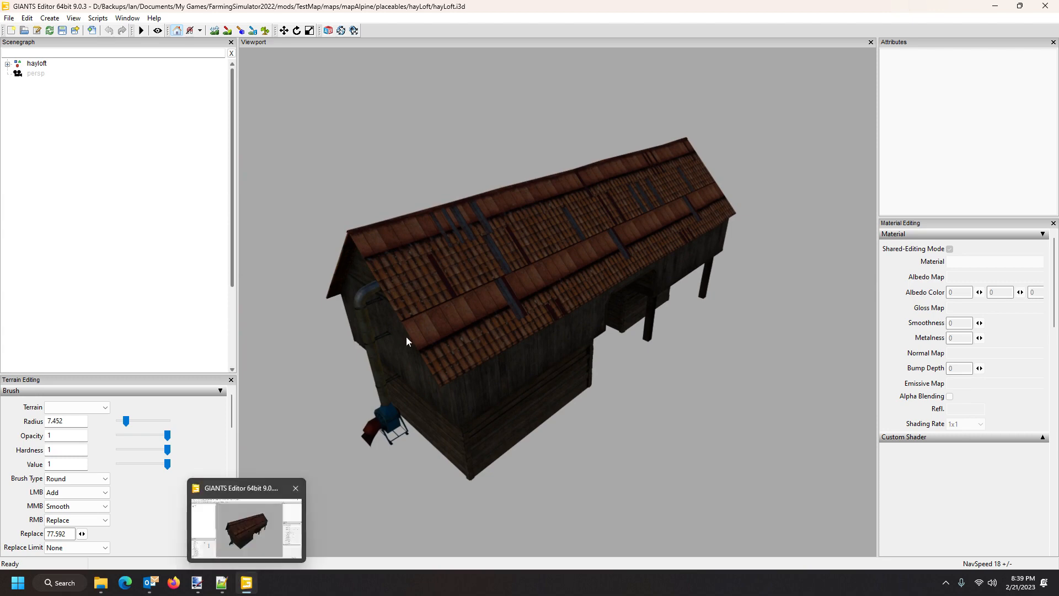
Close GIANTS Editor without saving changes to hayLoft.i3d and switch to hayLoft_diffuse.dds in paint.net.
left_click(1047, 7)
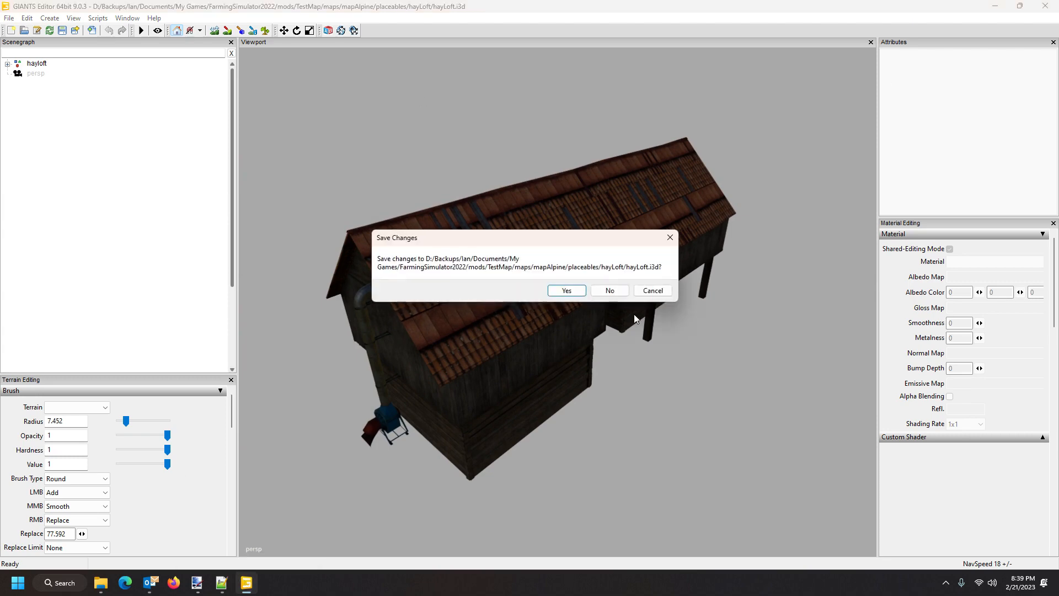
left_click(611, 292)
left_click(197, 582)
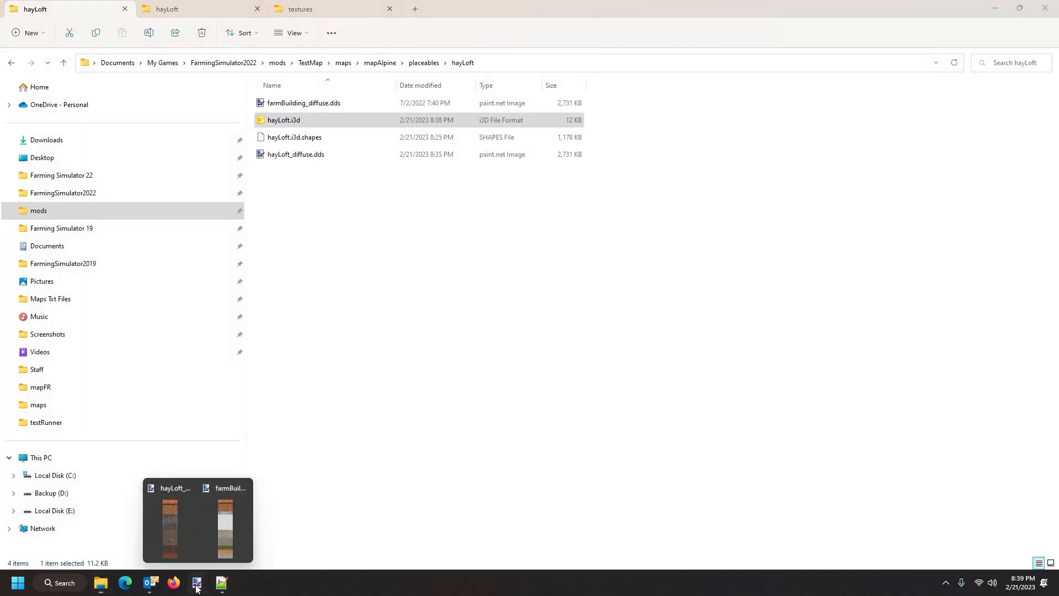
left_click(169, 526)
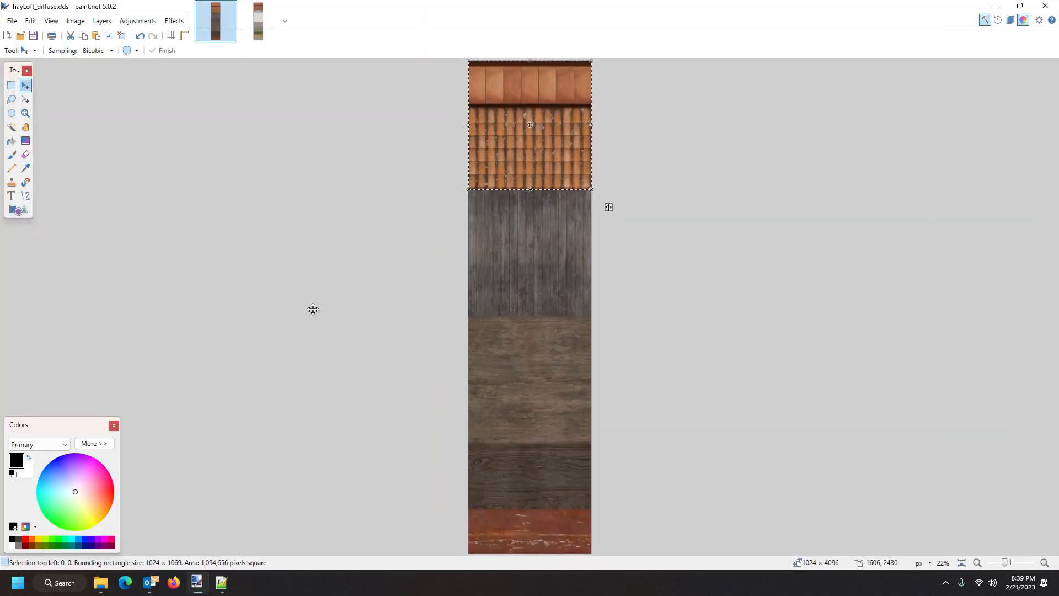
Undo the vertical stretch of the pasted roof tiles and shift them up by about 243 px, past the image's upper edge.
left_click(460, 158)
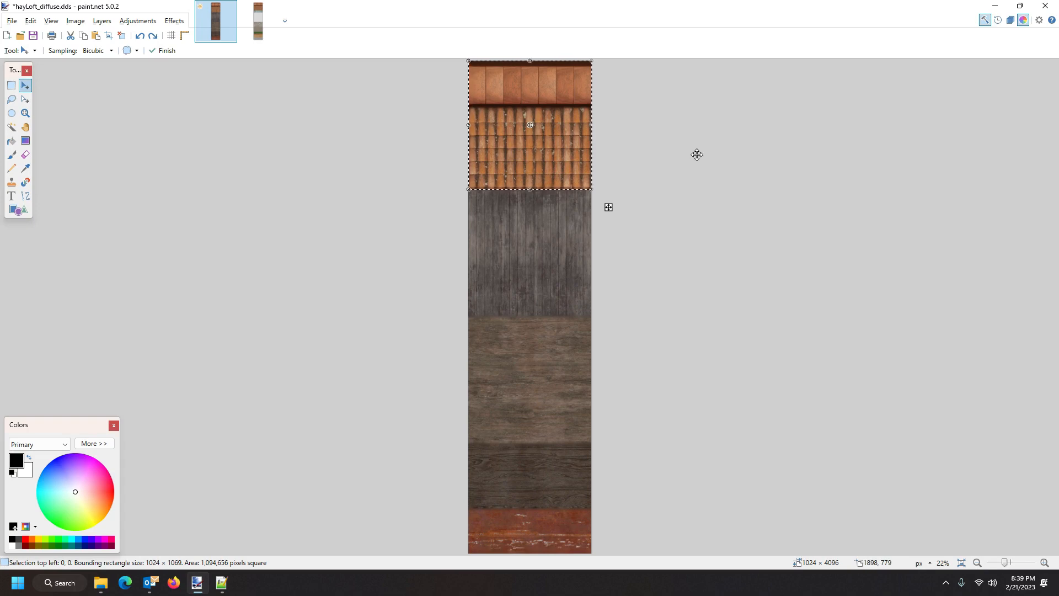
key("ctrl+z")
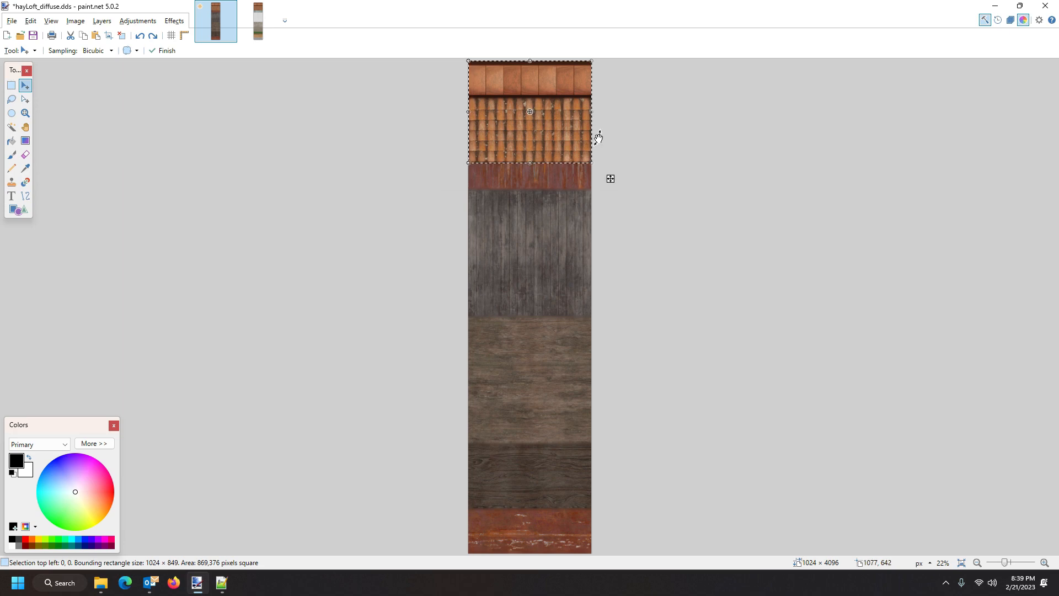
left_click_drag(563, 130, 562, 101)
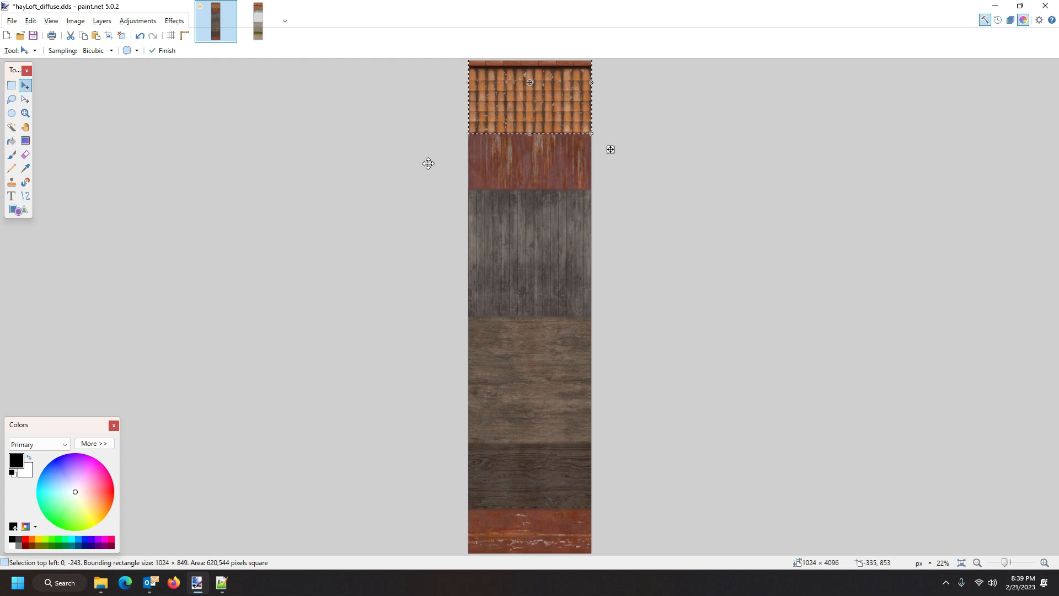
Copy the selected roof tiles from farmBuilding_diffuse.dds, deselect in hayLoft_diffuse.dds and paste them there.
key("ctrl+v")
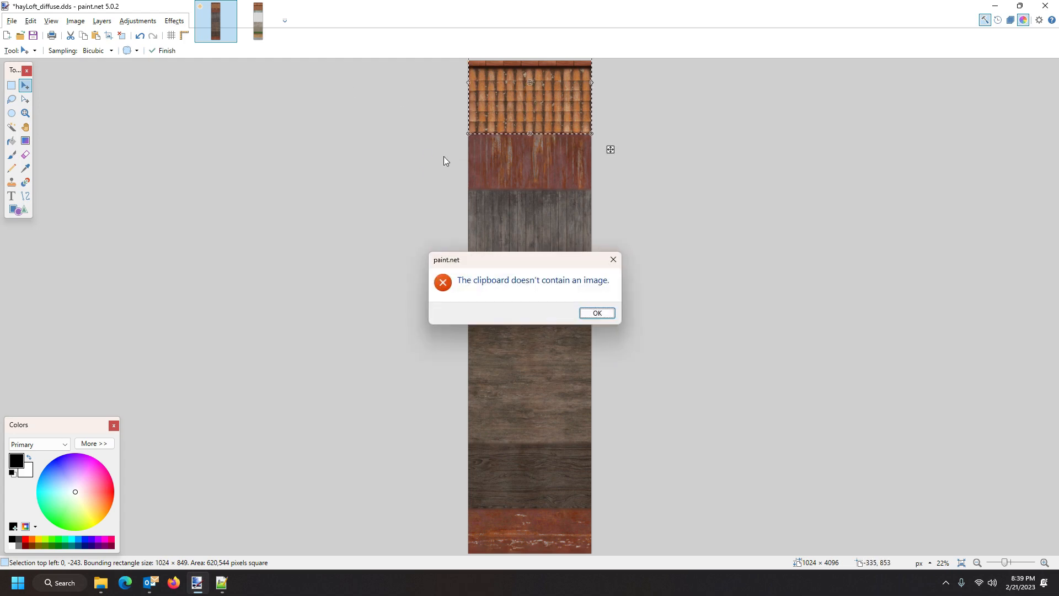
left_click(595, 313)
left_click(261, 25)
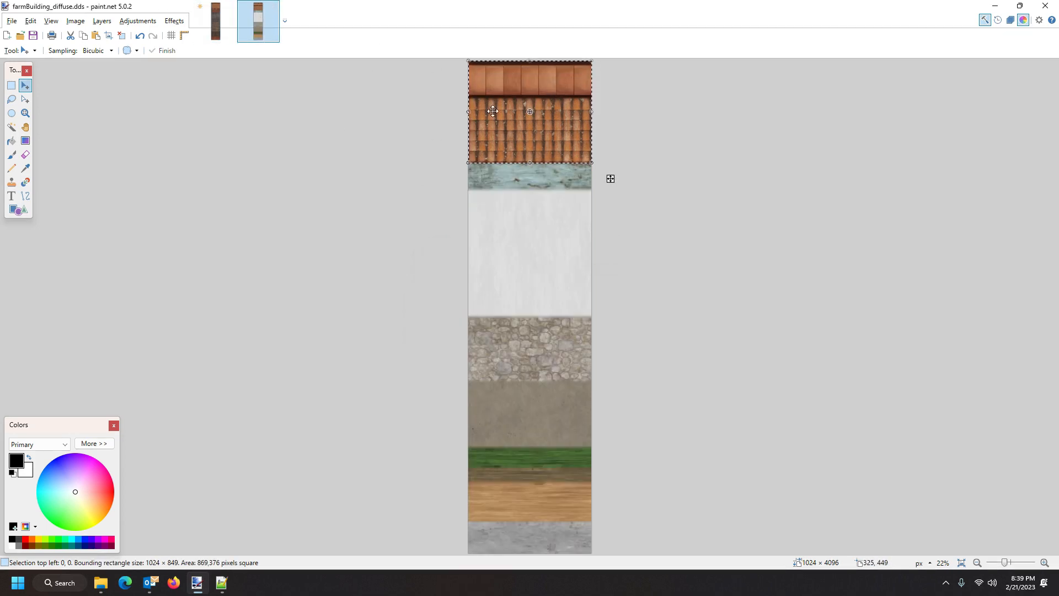
left_click(215, 16)
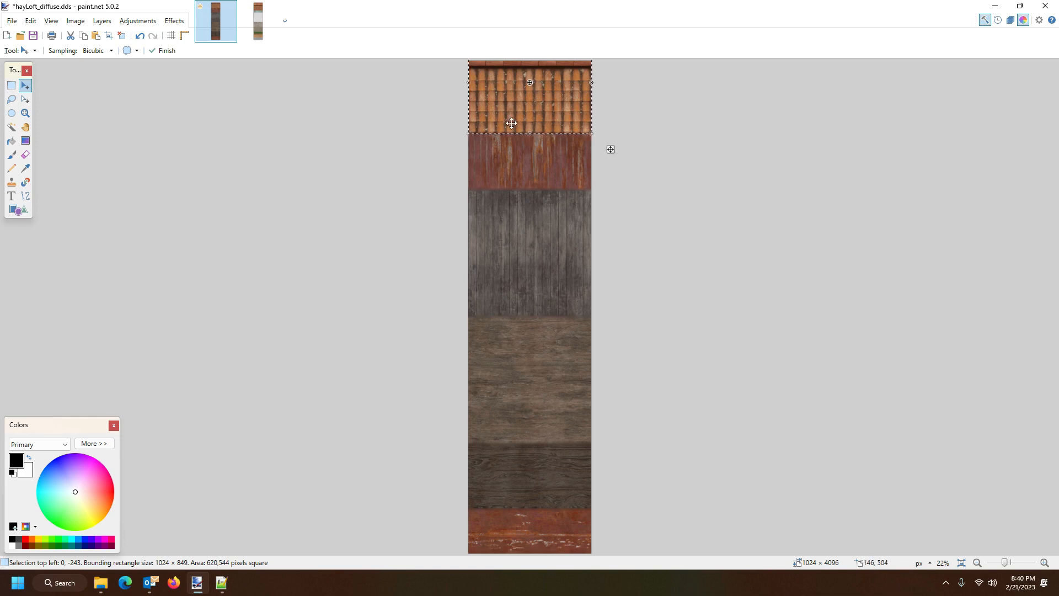
key("ctrl+d")
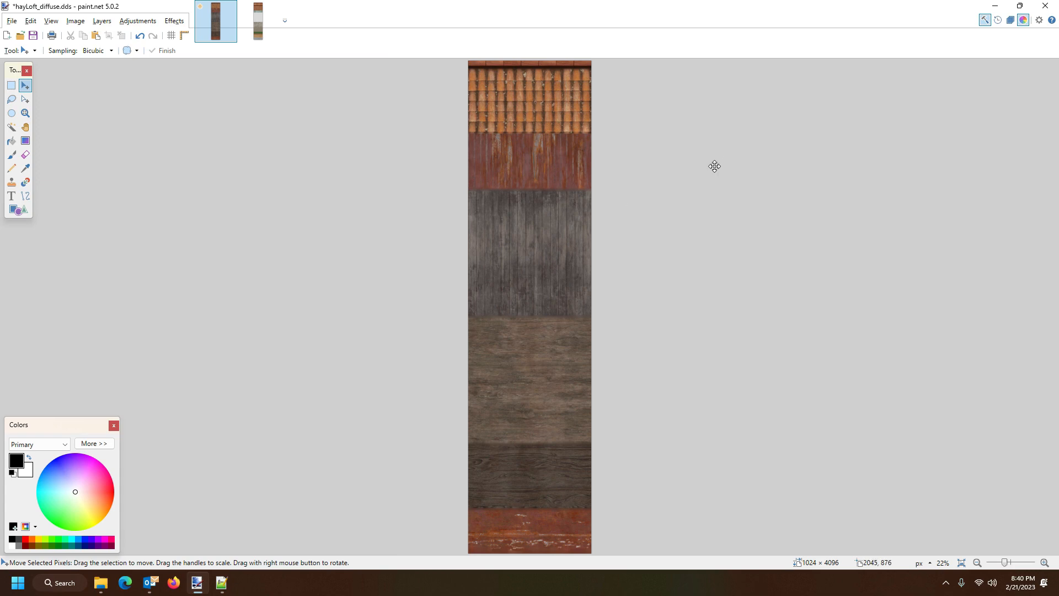
key("ctrl+v")
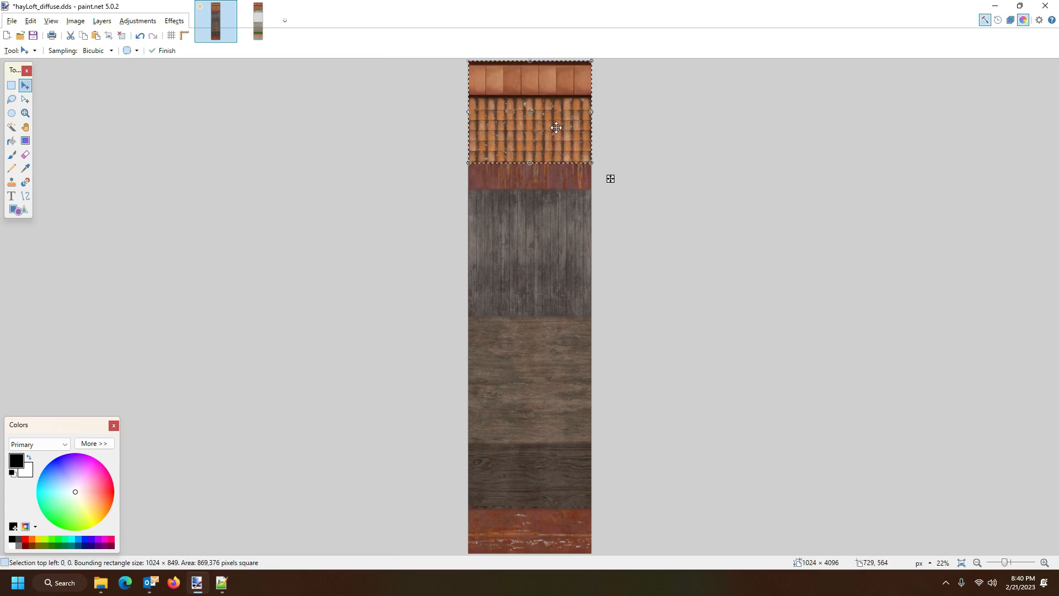
Move the pasted roof tiles up to about 4, -247 so most of the ridge strip lies outside the image.
left_click_drag(533, 118, 560, 155)
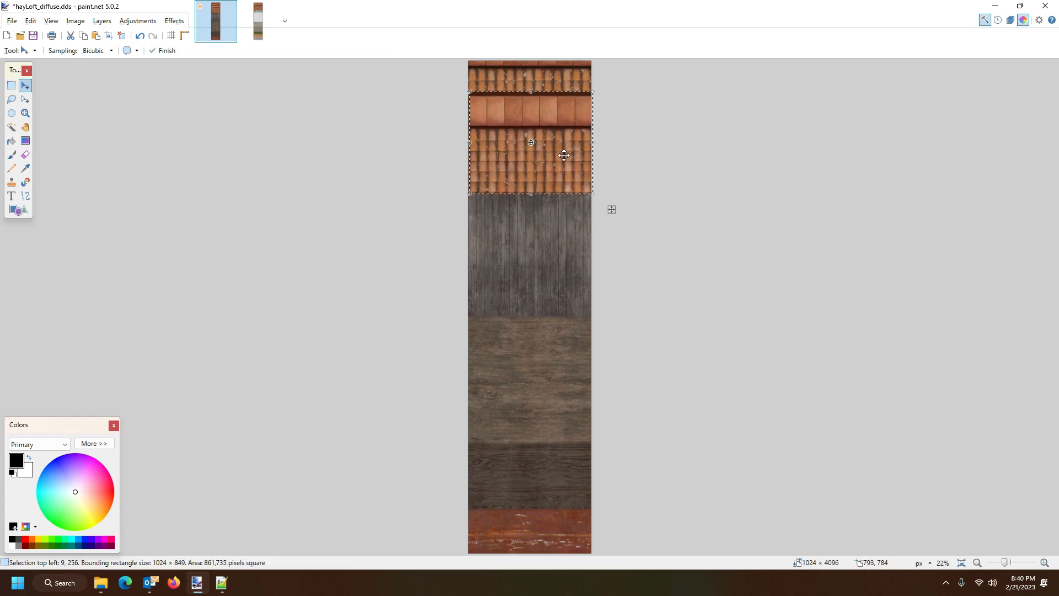
left_click_drag(564, 155, 562, 124)
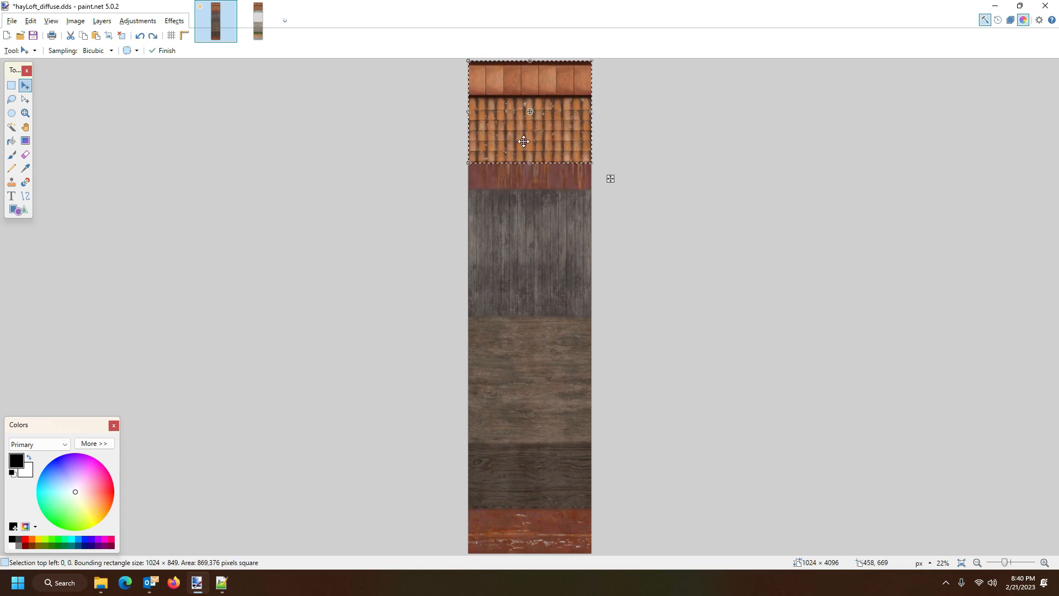
left_click_drag(541, 145, 540, 122)
left_click_drag(540, 117, 542, 115)
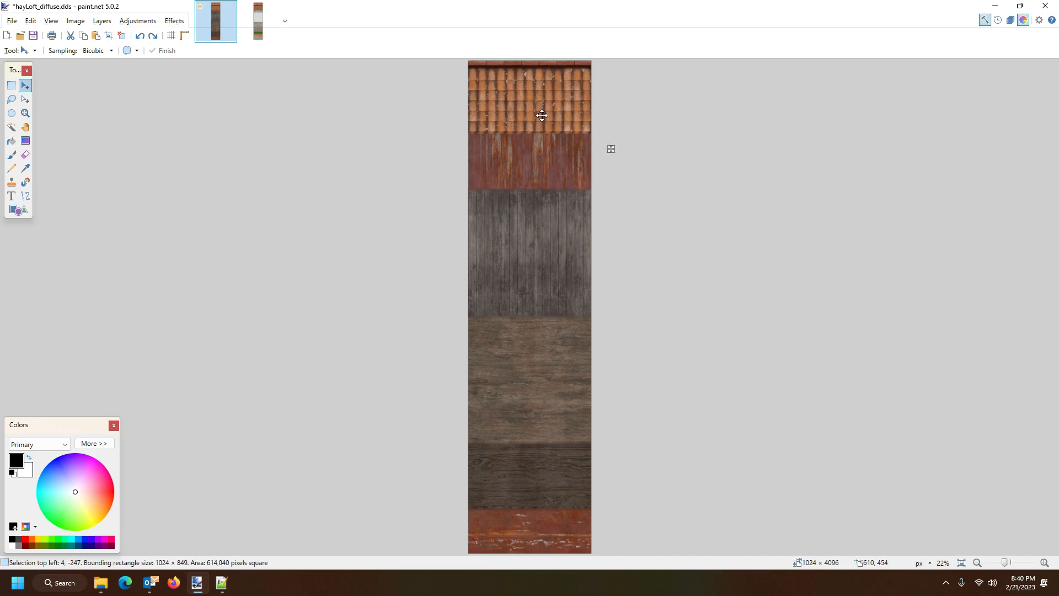
left_click(268, 35)
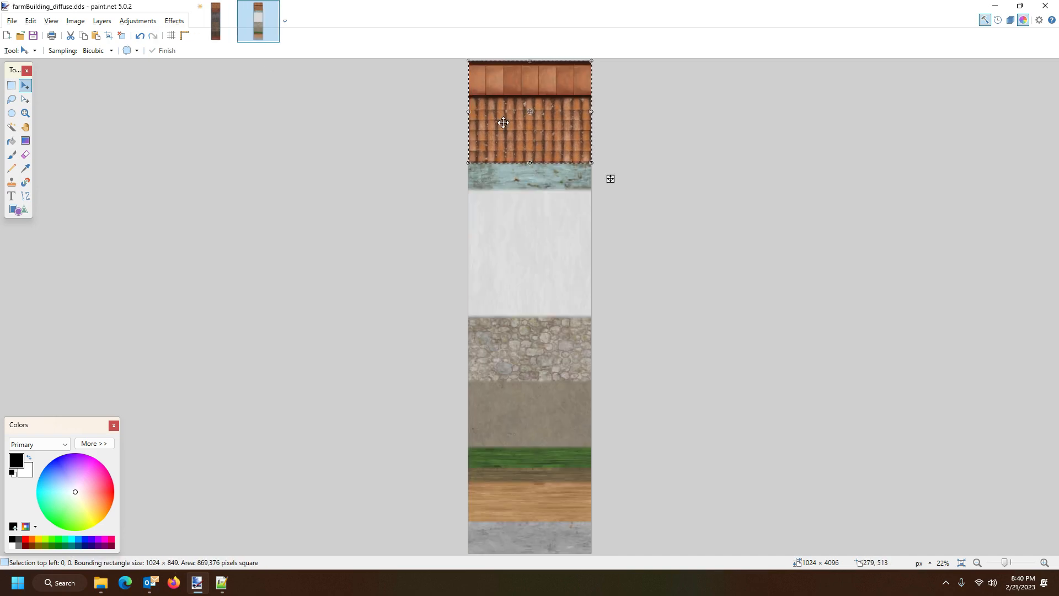
left_click(216, 23)
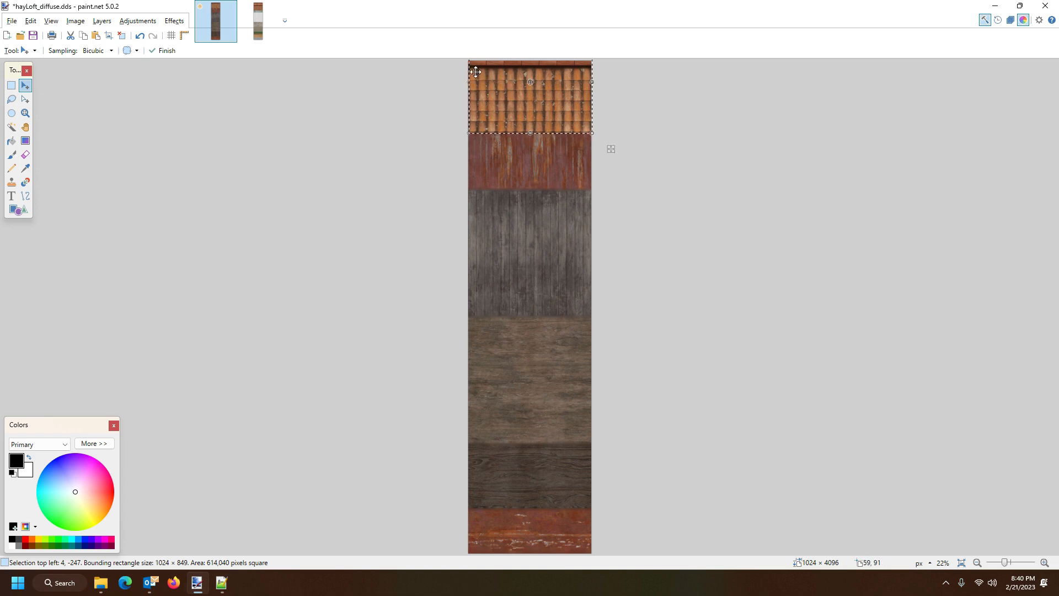
left_click(258, 21)
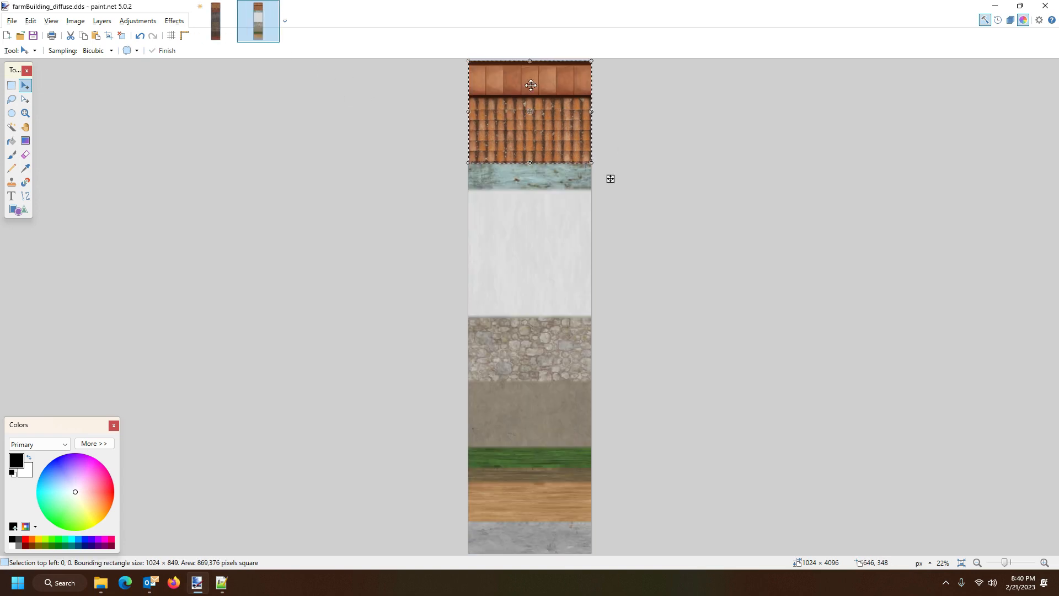
left_click_drag(531, 61, 531, 59)
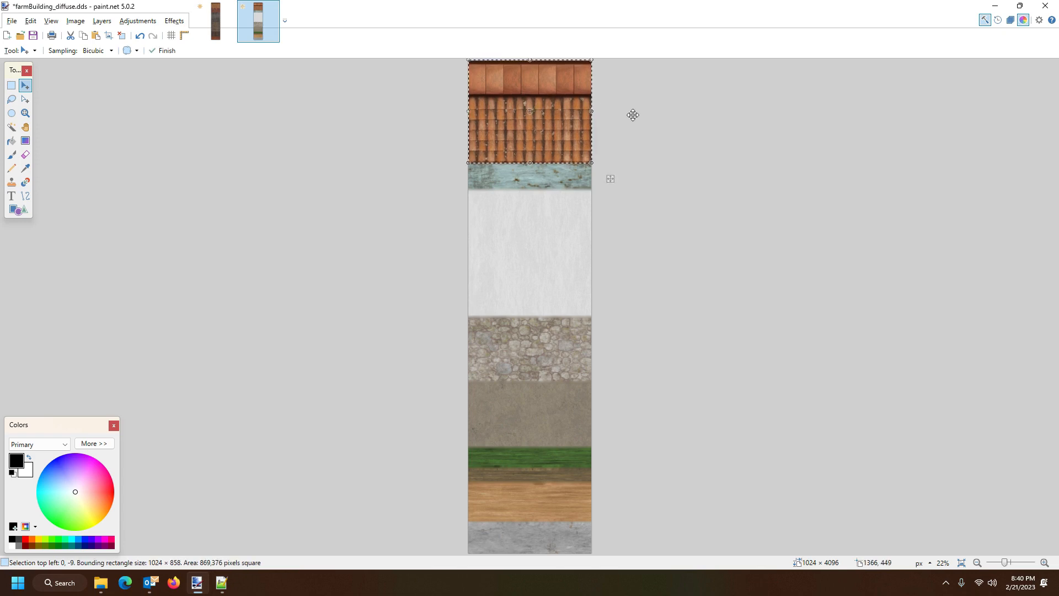
key("ctrl+z")
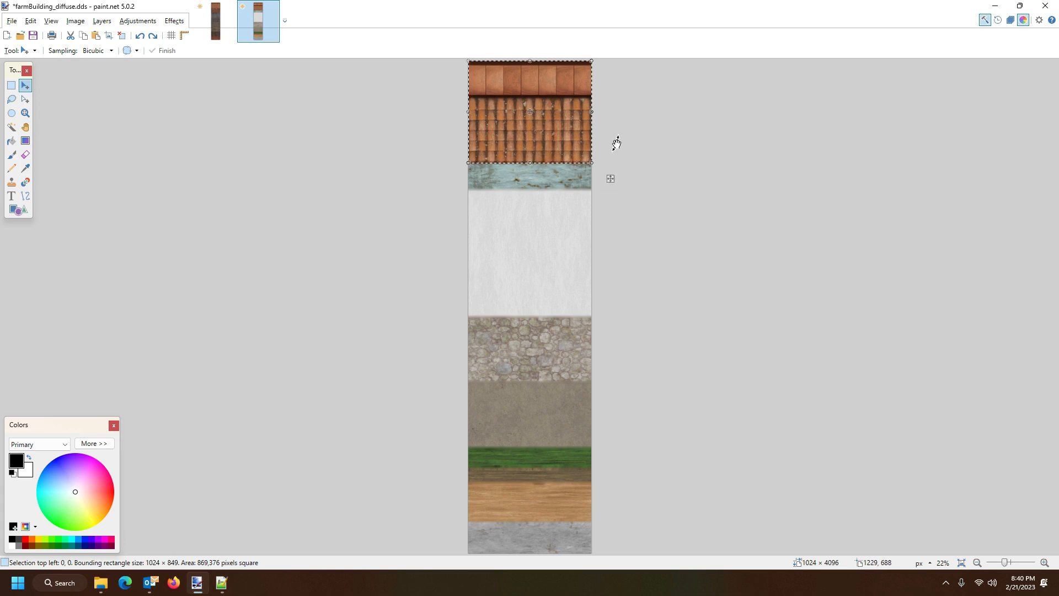
Select only the curved tile rows in farmBuilding_diffuse.dds, about 1024 × 523 px, and copy them into hayLoft_diffuse.dds.
key("ctrl+d")
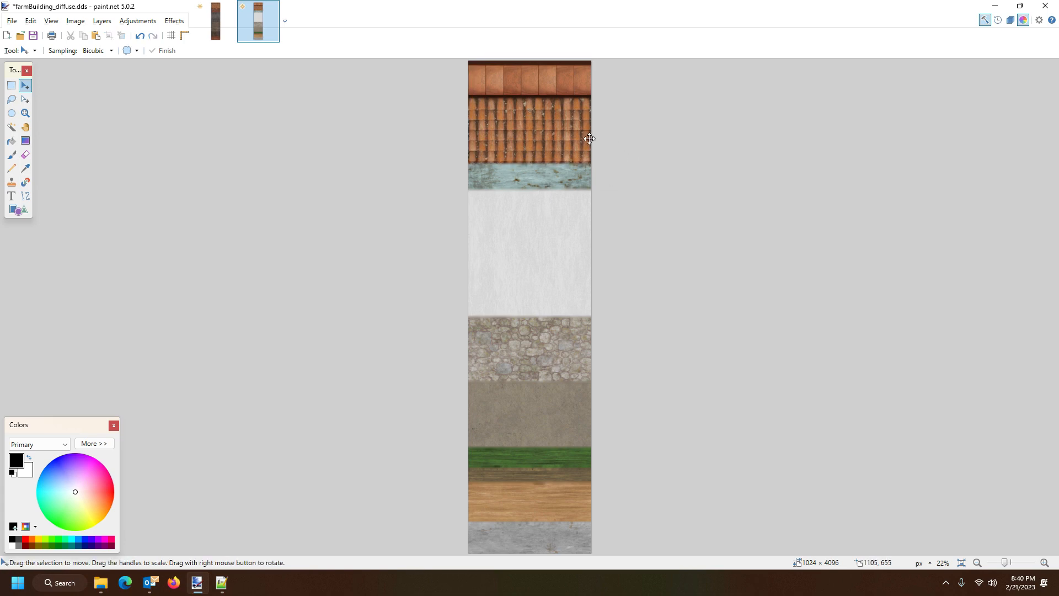
left_click(11, 85)
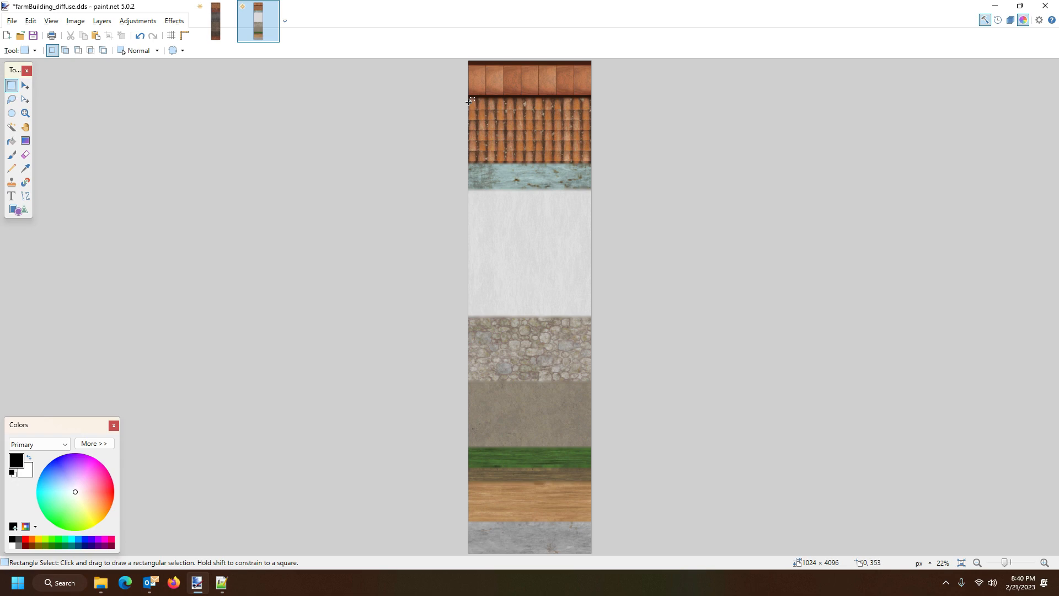
left_click_drag(468, 99, 595, 163)
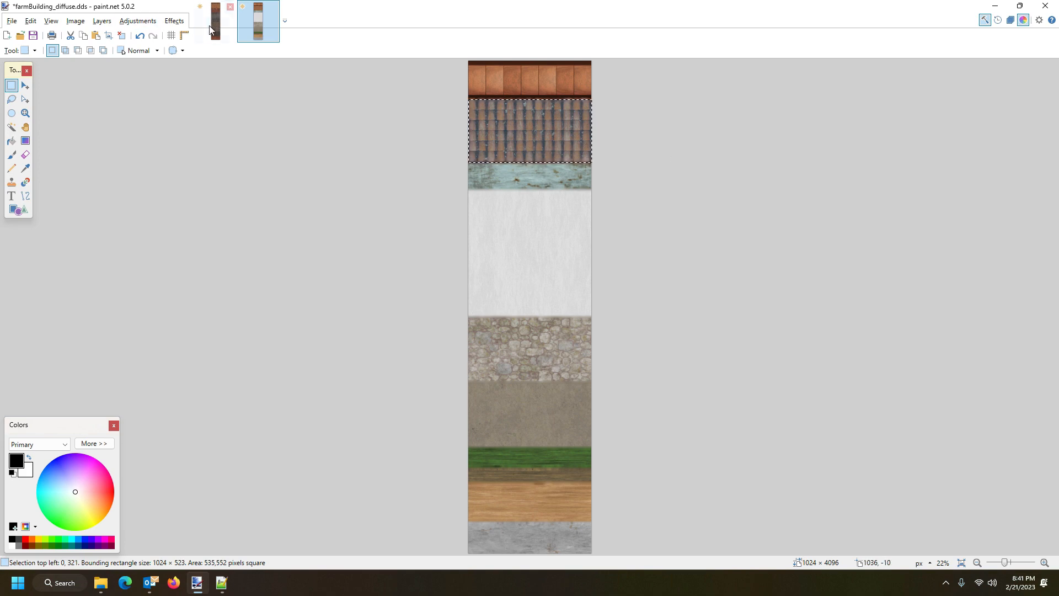
key("ctrl+Tab")
key("ctrl+v")
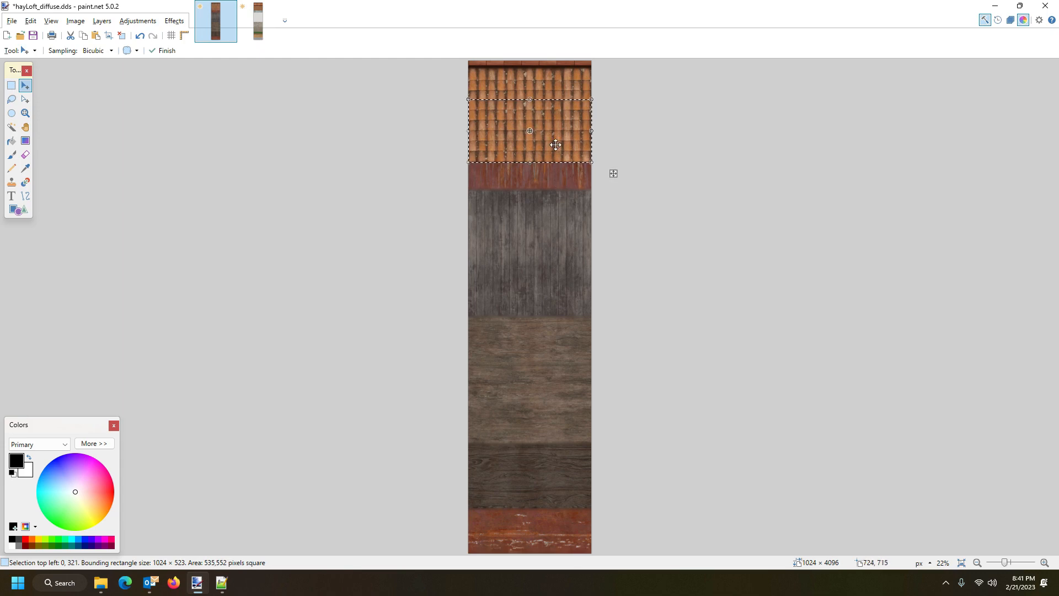
Move the pasted tile rows down over the remaining rusty strip, stretch them to about 569 px tall, deselect and save hayLoft_diffuse.dds.
left_click_drag(555, 146, 556, 172)
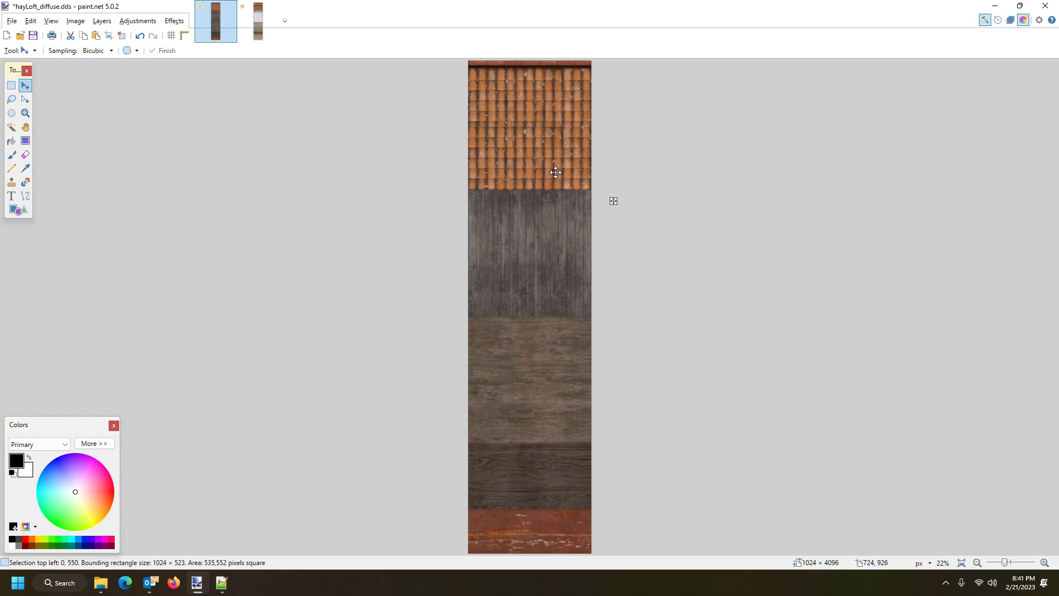
left_click_drag(556, 172, 556, 173)
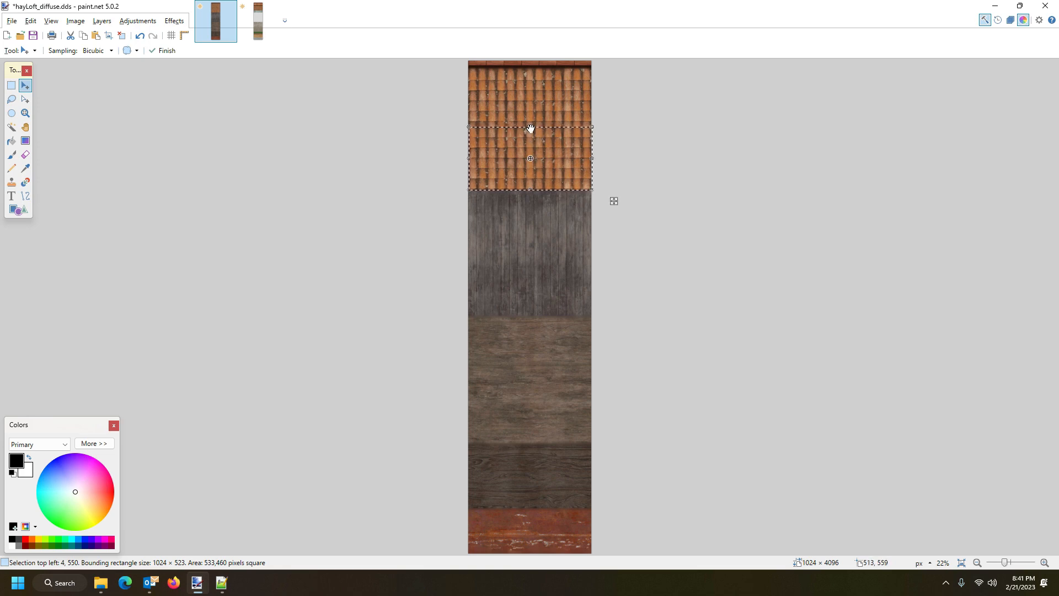
left_click_drag(530, 128, 531, 124)
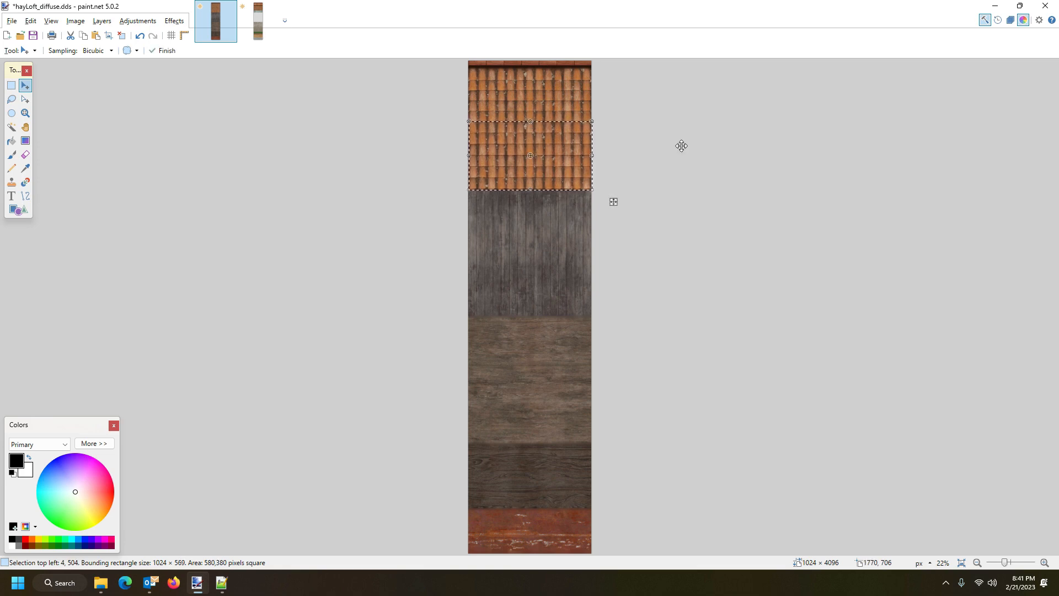
key("ctrl+d")
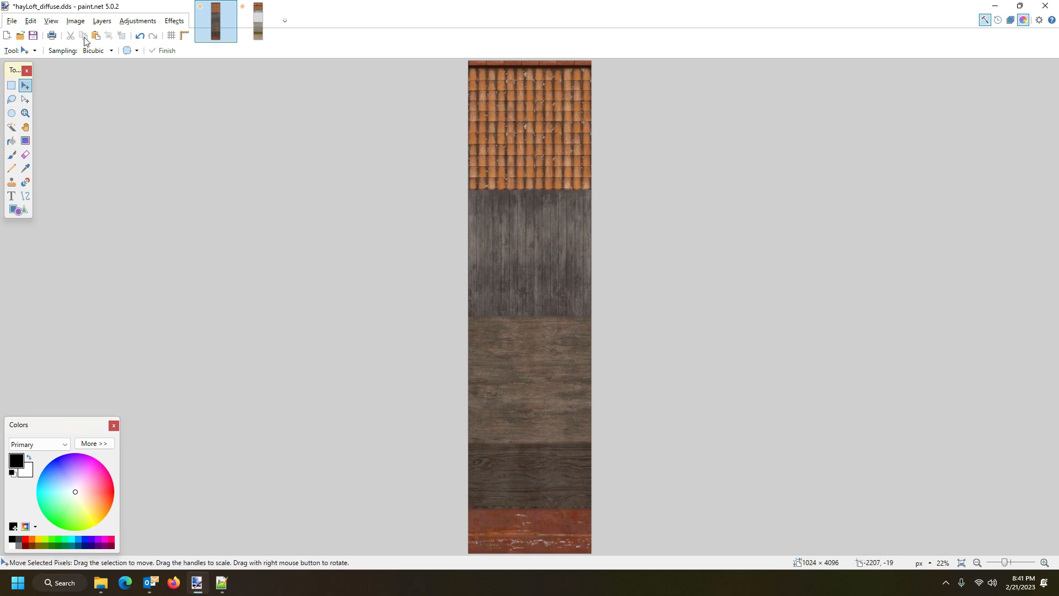
left_click(33, 35)
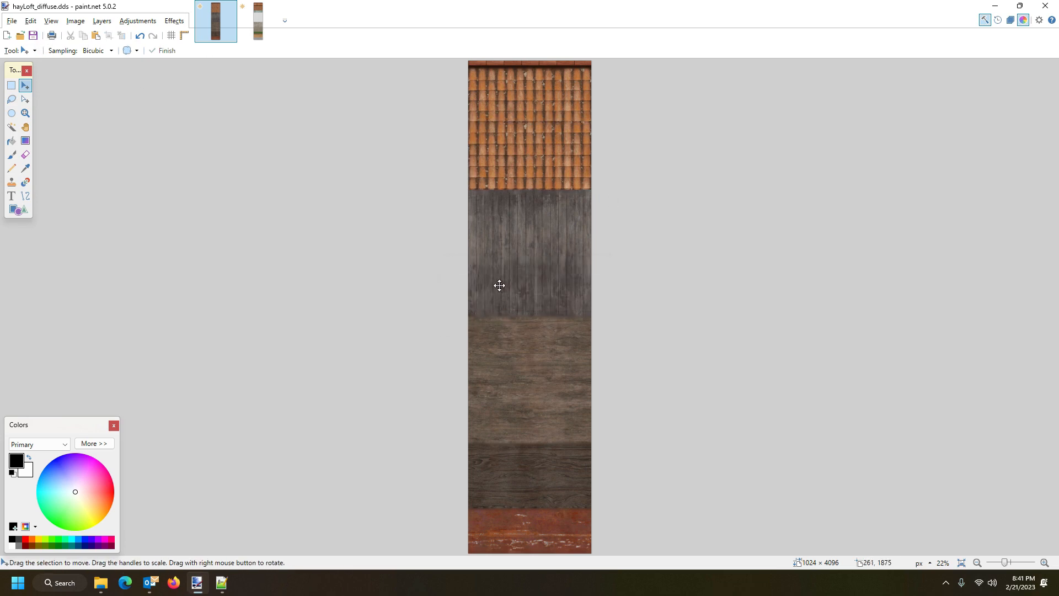
Switch to File Explorer and check the saved hayLoft_diffuse.dds in the hayLoft folder.
mouse_move(190, 592)
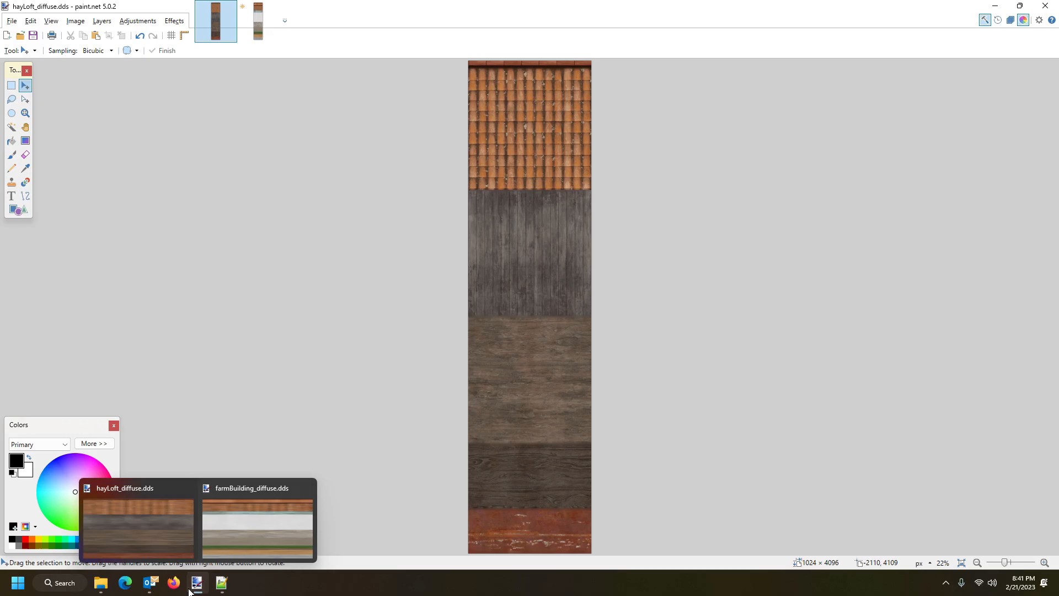
left_click(110, 586)
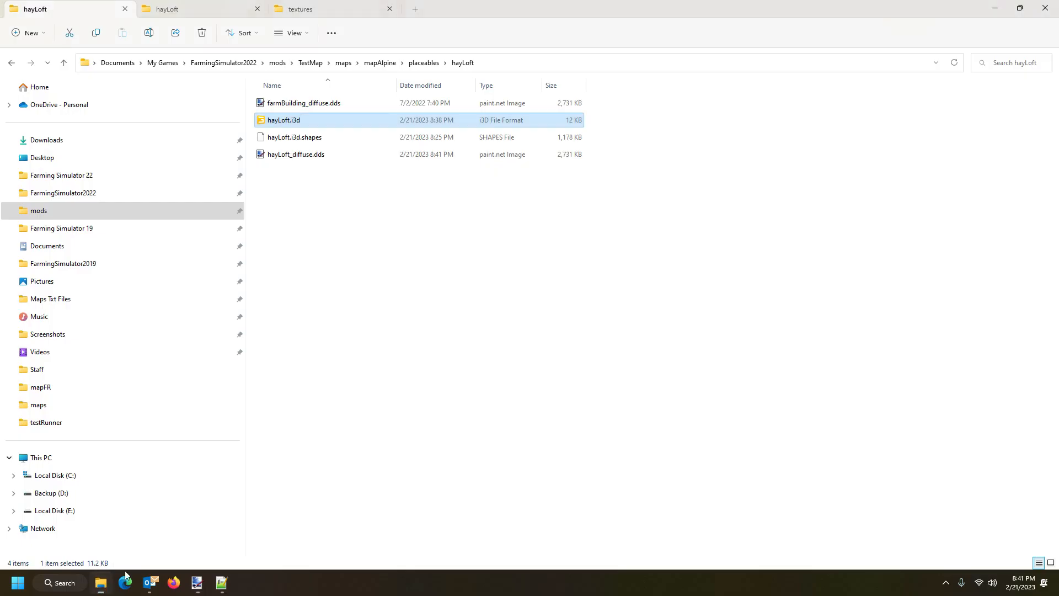
left_click(291, 158)
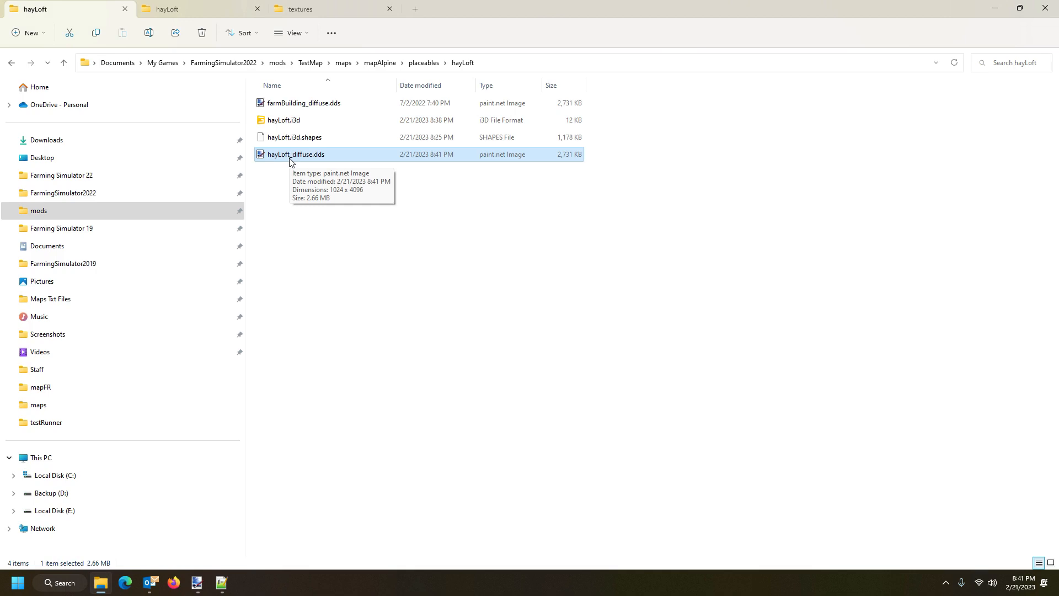
Open hayLoft.i3d from the hayLoft folder in GIANTS Editor version 9.0.3.
double_click(283, 121)
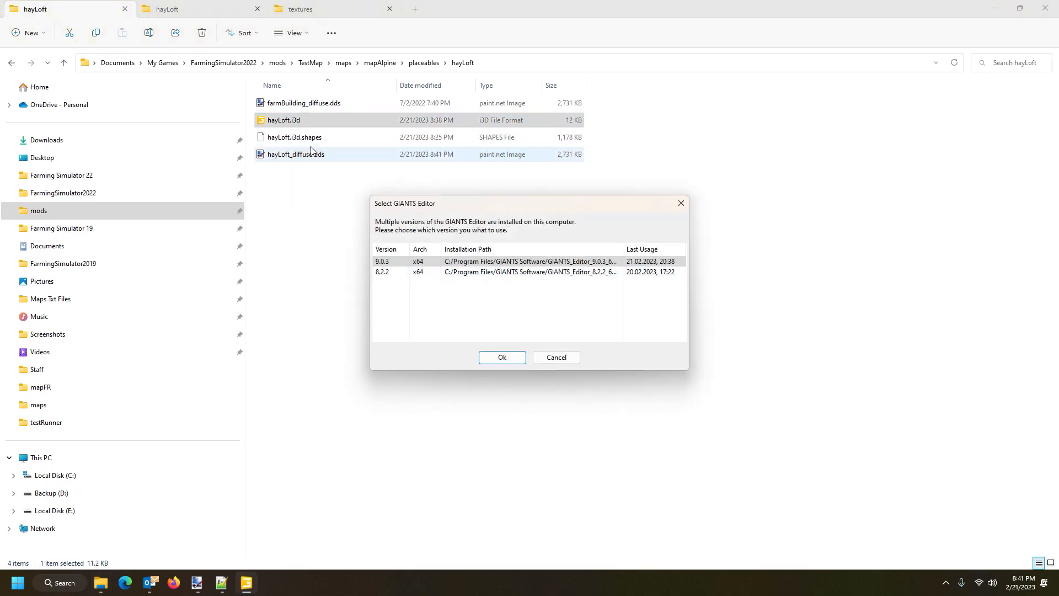
left_click(274, 155)
left_click(514, 358)
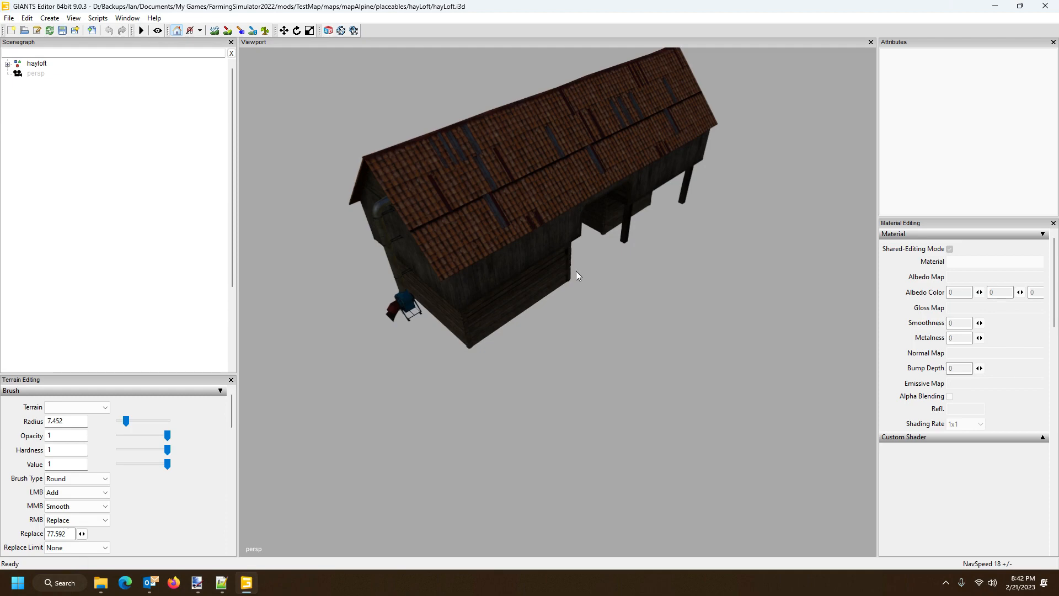
Examine the tile texture on the hayLoft barn's roof up close, at the gable end and from a distance.
scroll(569, 275, "up", 5)
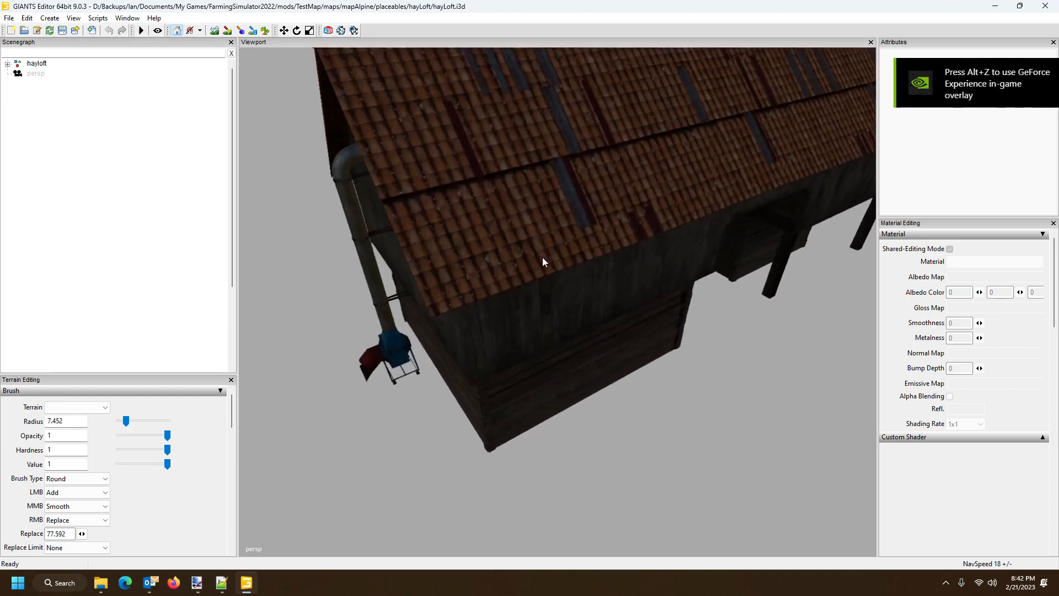
scroll(513, 236, "up", 6)
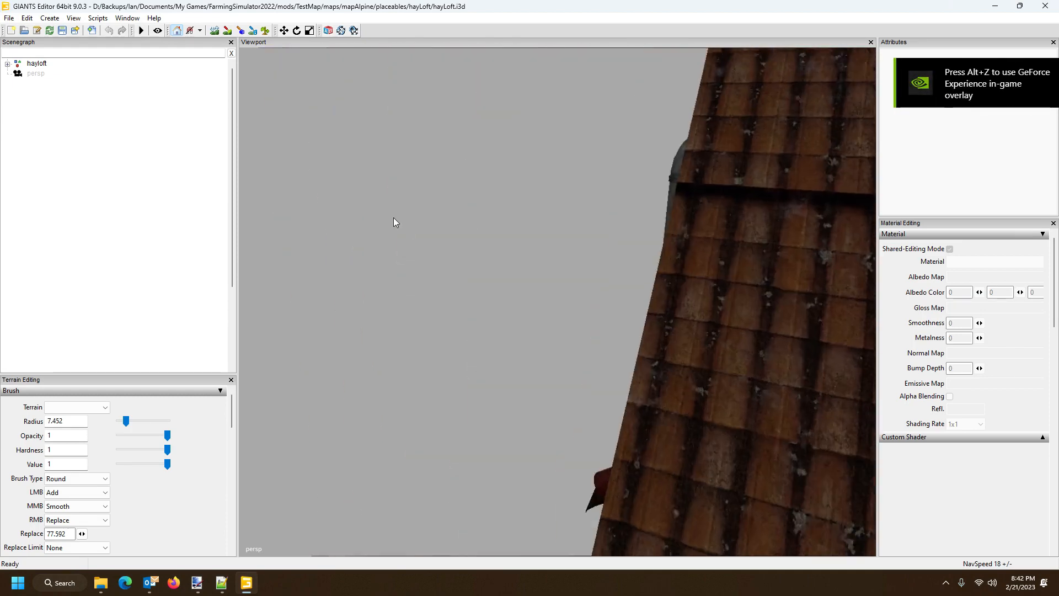
left_click_drag(393, 222, 639, 206)
scroll(640, 211, "down", 2)
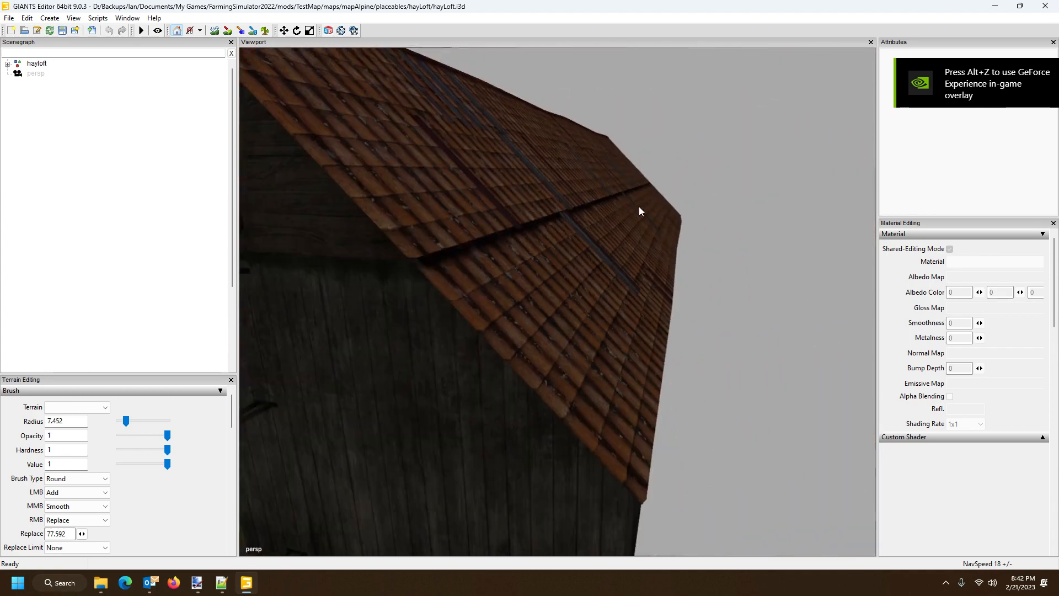
scroll(639, 207, "down", 5)
left_click_drag(625, 227, 568, 238)
scroll(515, 221, "down", 3)
scroll(548, 230, "down", 2)
scroll(548, 230, "up", 1)
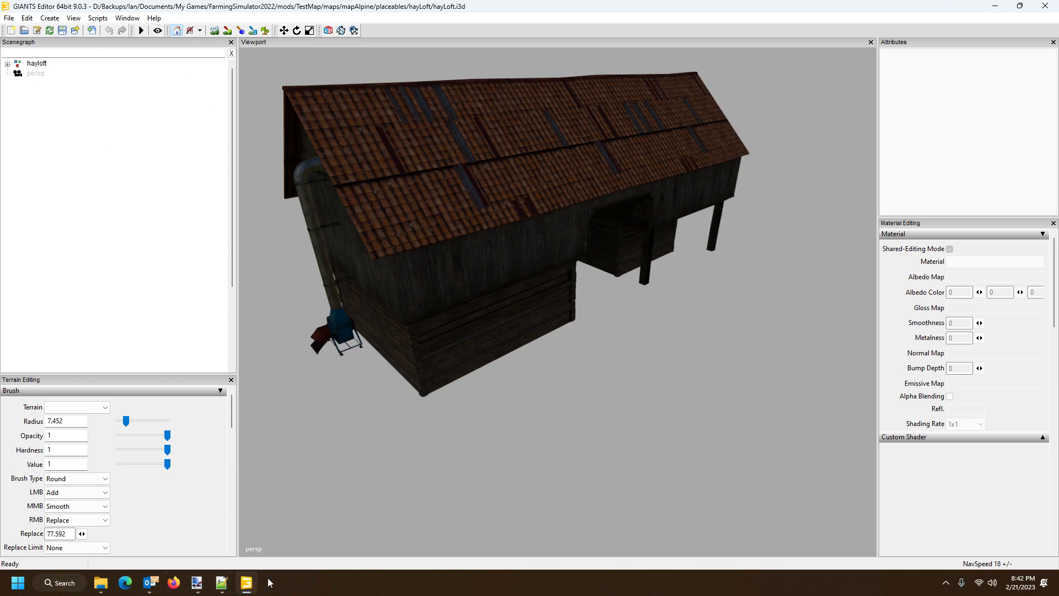
Close GIANTS Editor without saving hayLoft.i3d and switch back to hayLoft_diffuse.dds in paint.net.
mouse_move(246, 586)
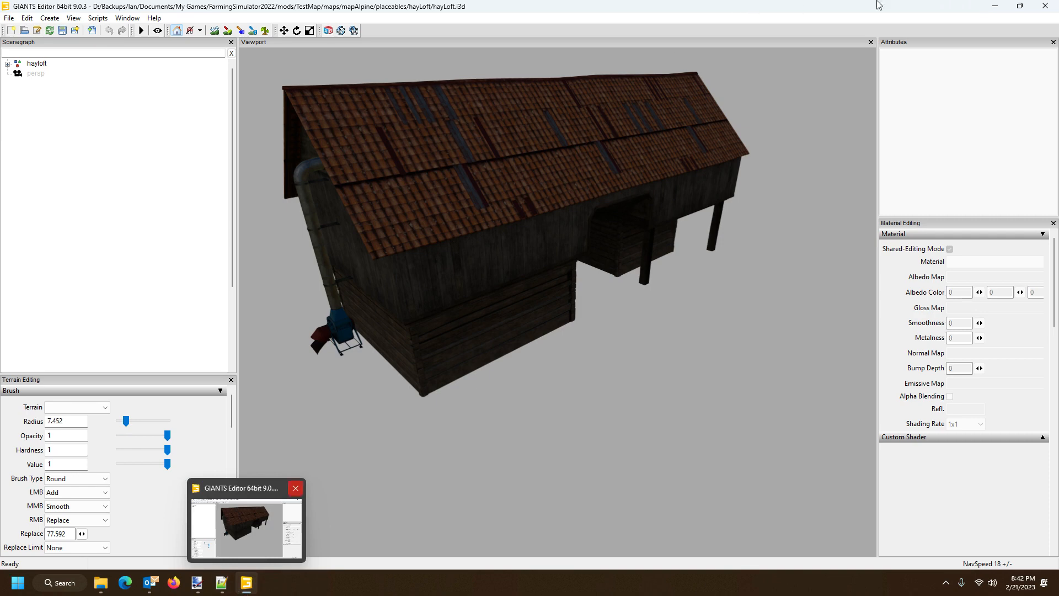
left_click(1045, 6)
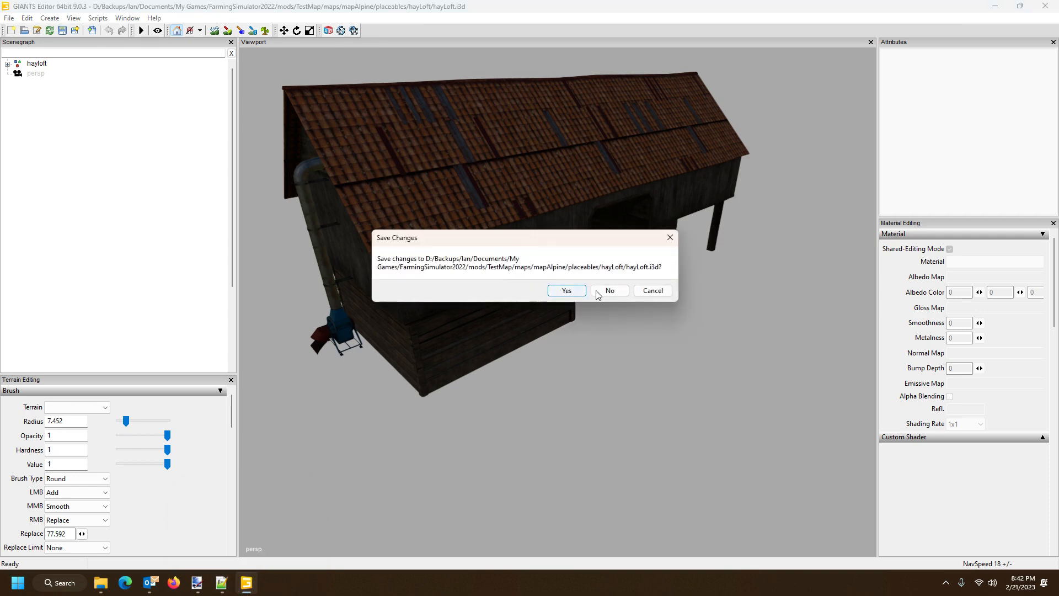
left_click(609, 291)
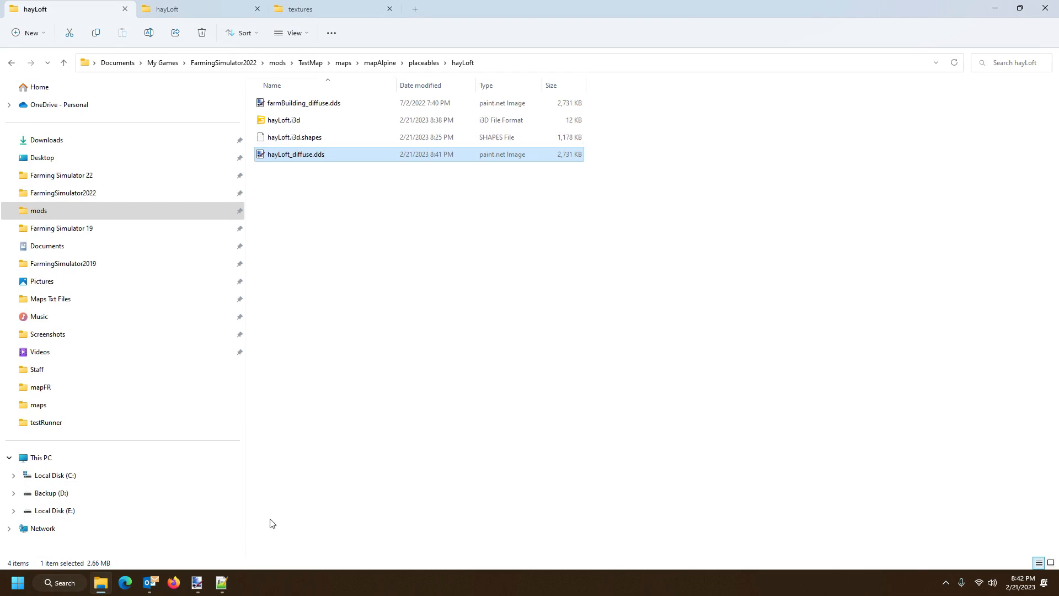
mouse_move(197, 582)
left_click(168, 534)
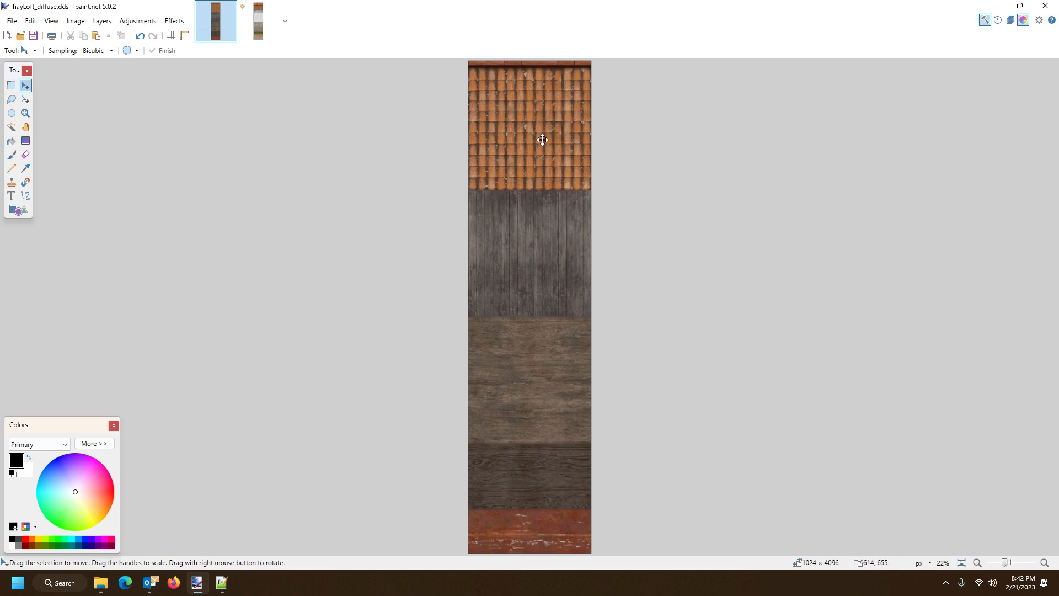
key("ctrl+a")
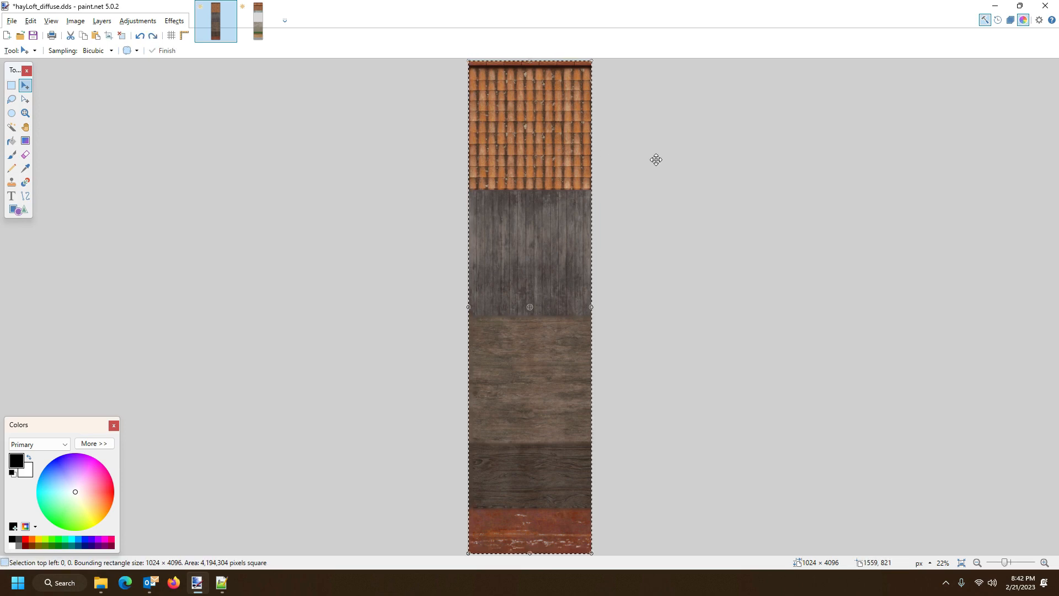
key("ctrl+z")
key("ctrl+d")
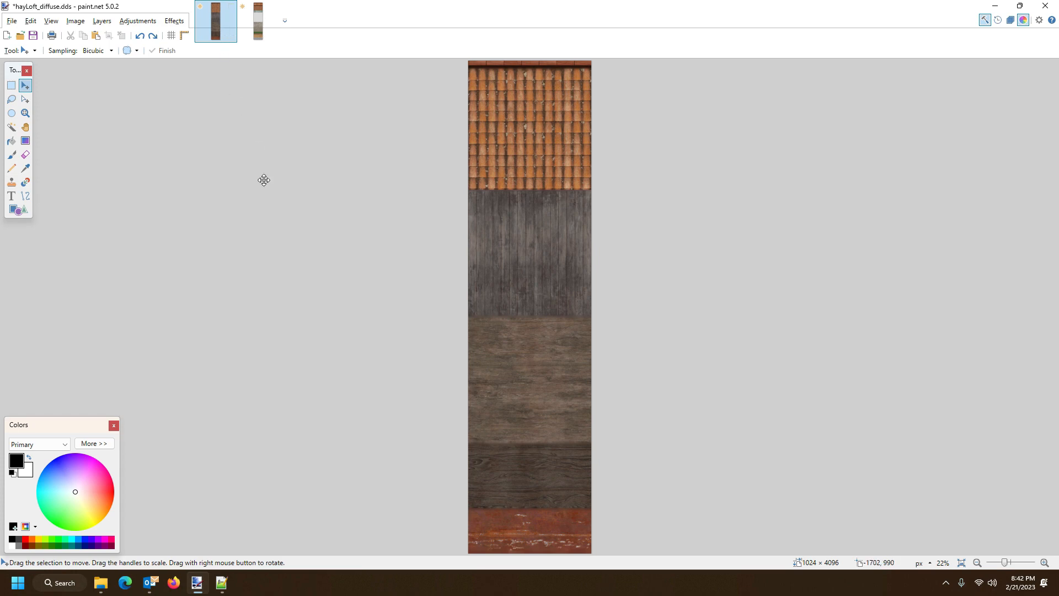
key("ctrl+z")
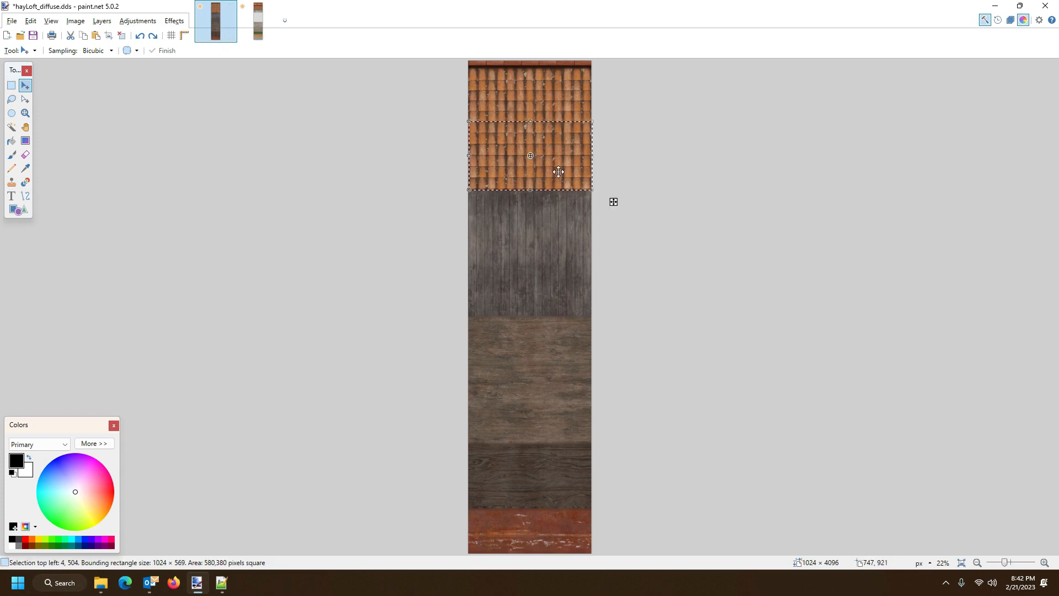
left_click_drag(558, 172, 558, 172)
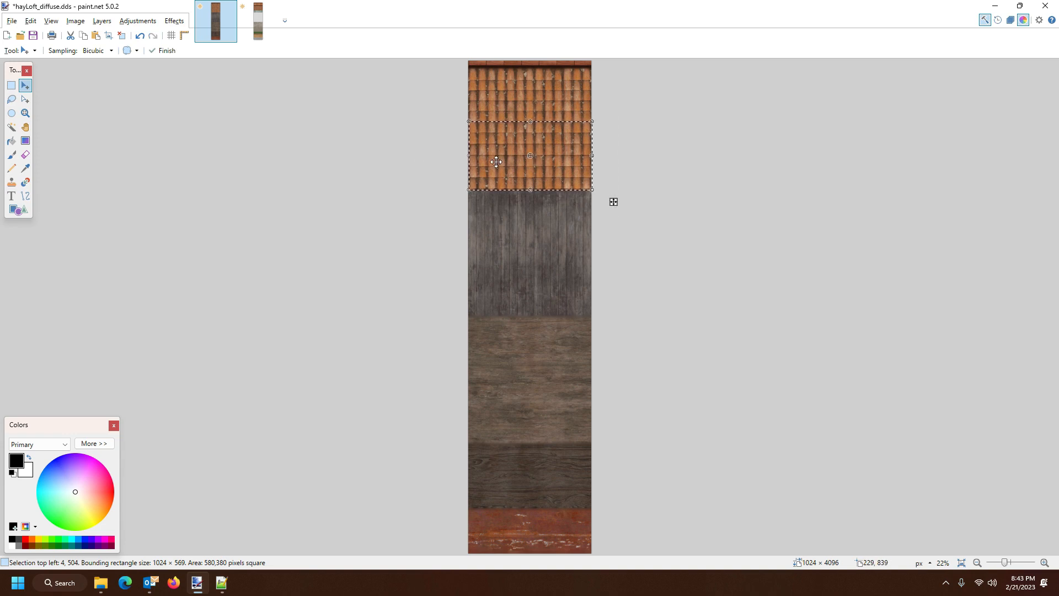
Deselect the tile rows, show the Layers window and place it clear of the image.
key("ctrl+d")
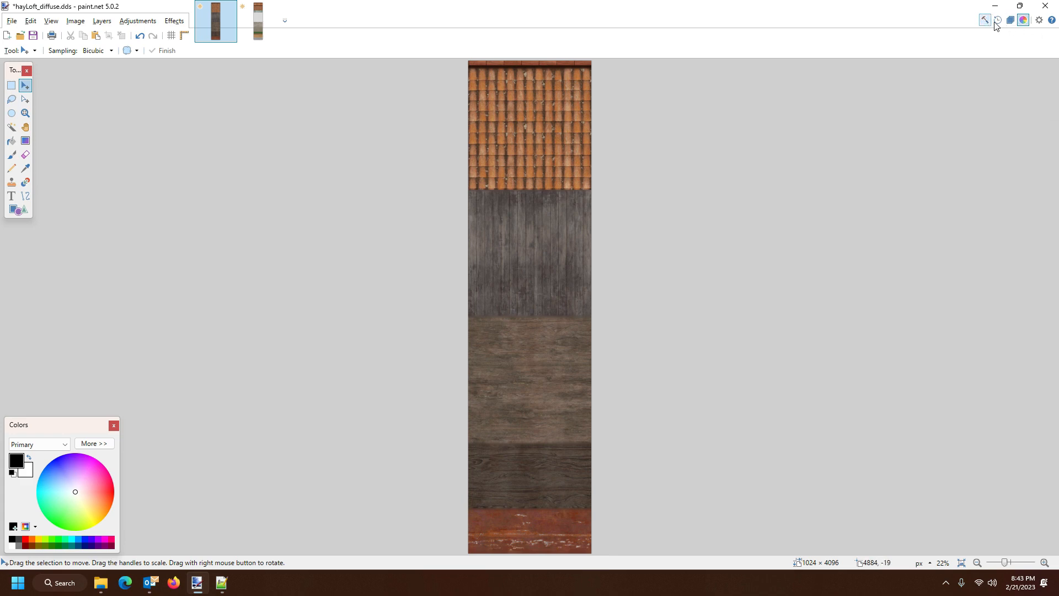
left_click(1011, 23)
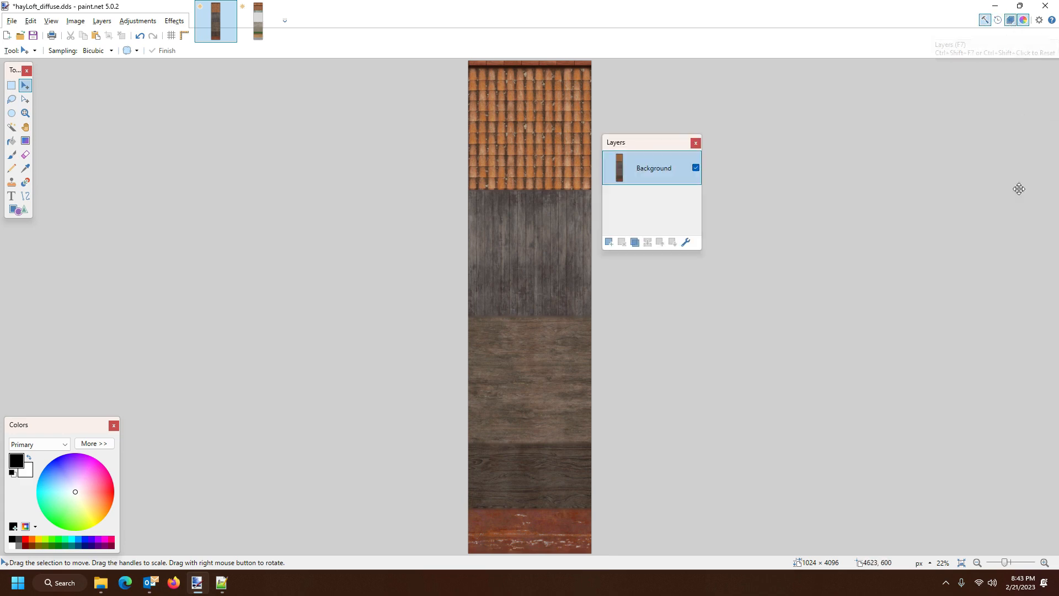
left_click_drag(644, 144, 995, 71)
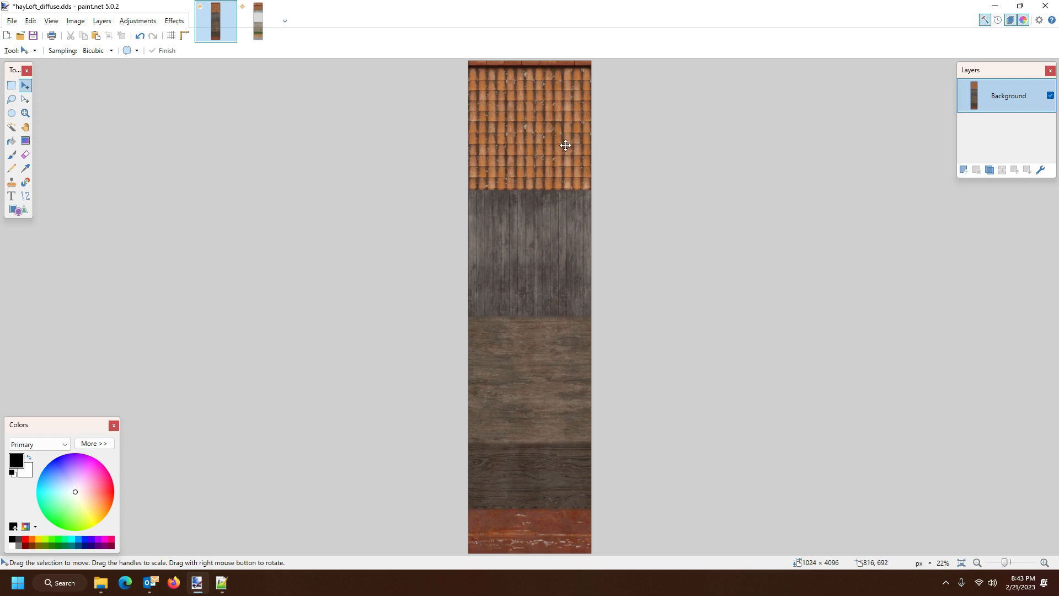
Restore the selection of the pasted tile rows, move it up to about 0, 41 over the upper roof rows, and deselect.
key("ctrl+a")
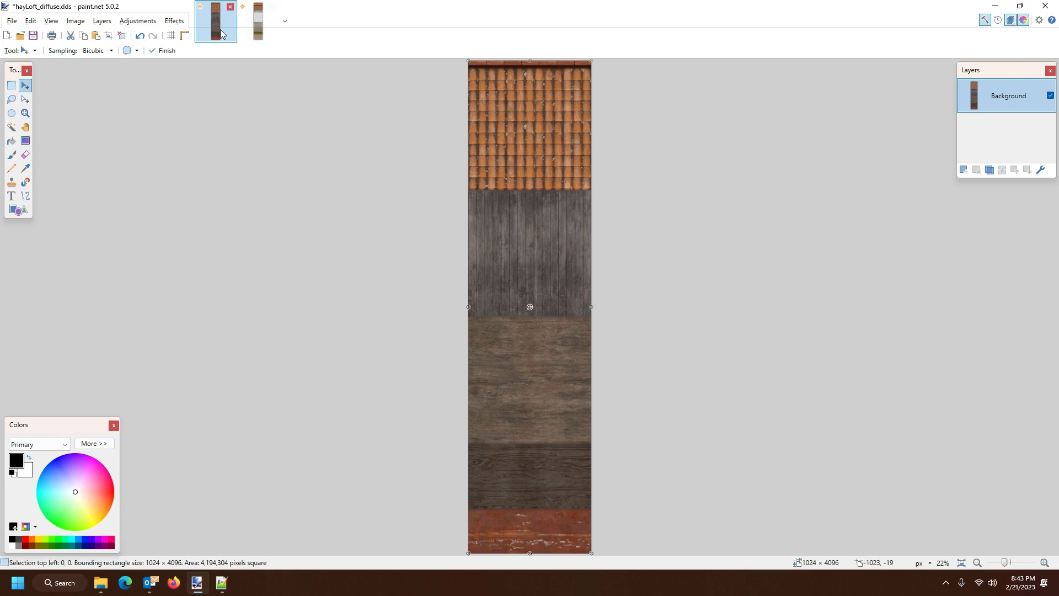
key("Return")
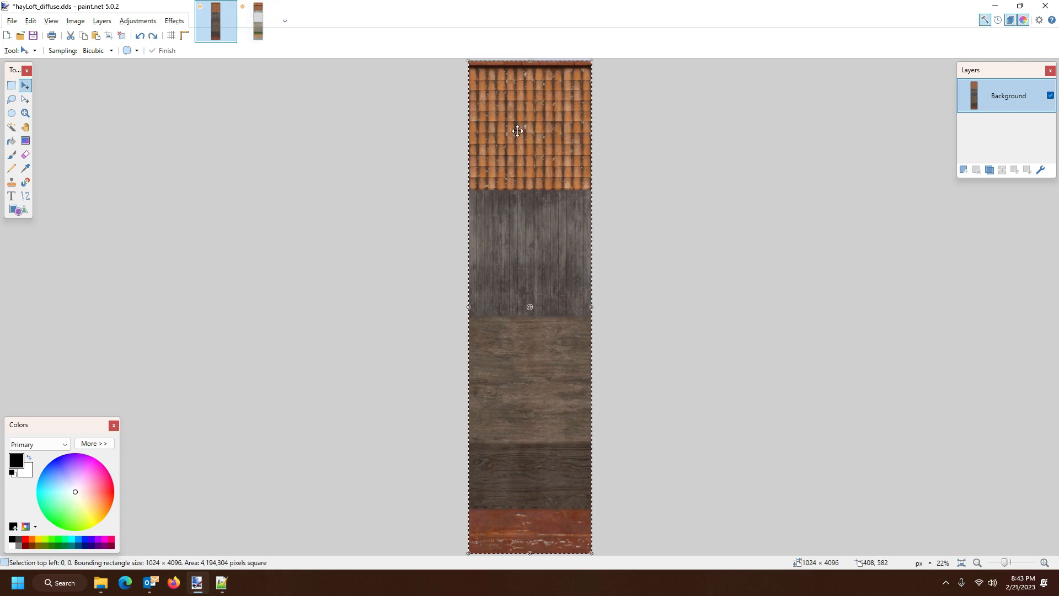
key("ctrl+z")
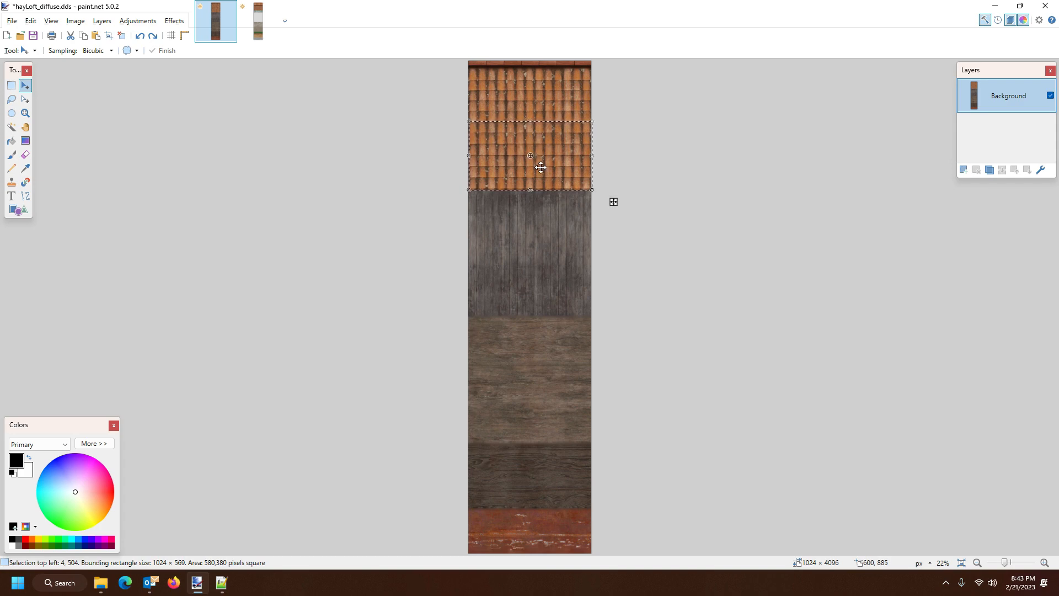
left_click(538, 146)
left_click_drag(540, 142, 546, 89)
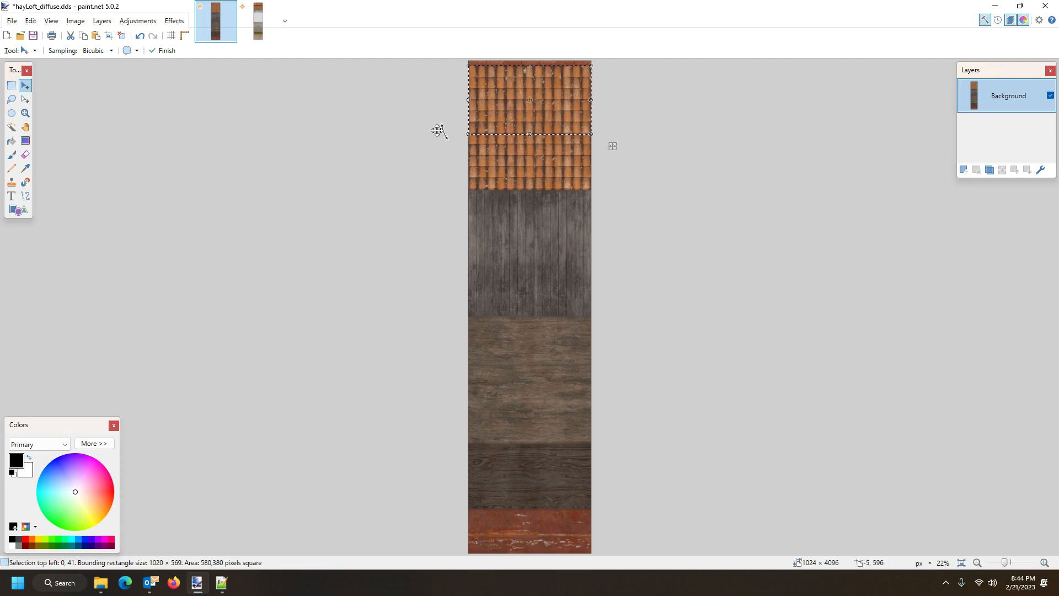
key("ctrl+d")
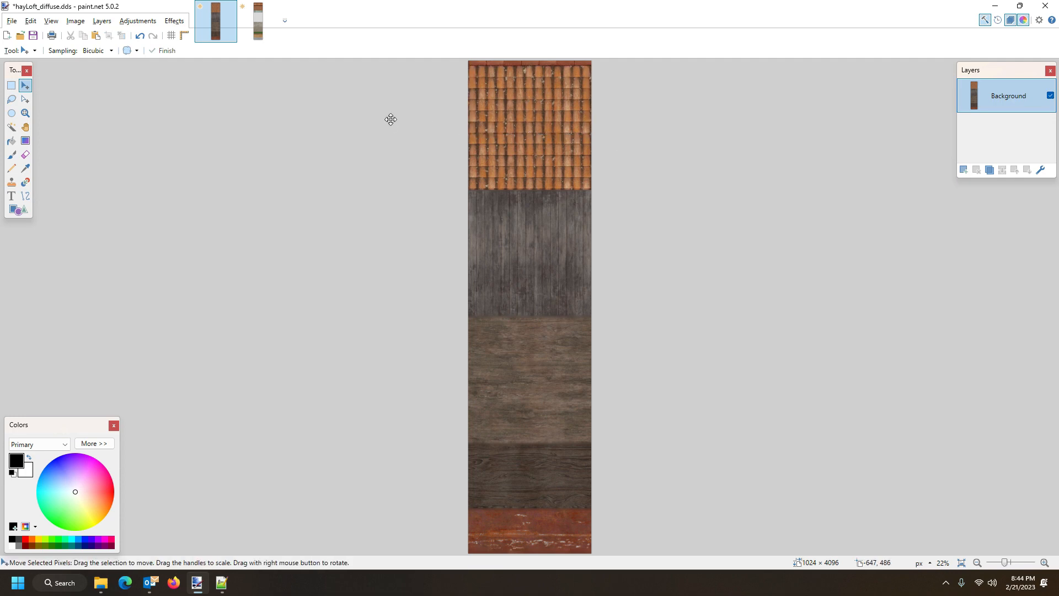
Add an empty layer above Background, toggle the Background layer's visibility off and on, and delete the added layer.
left_click(964, 171)
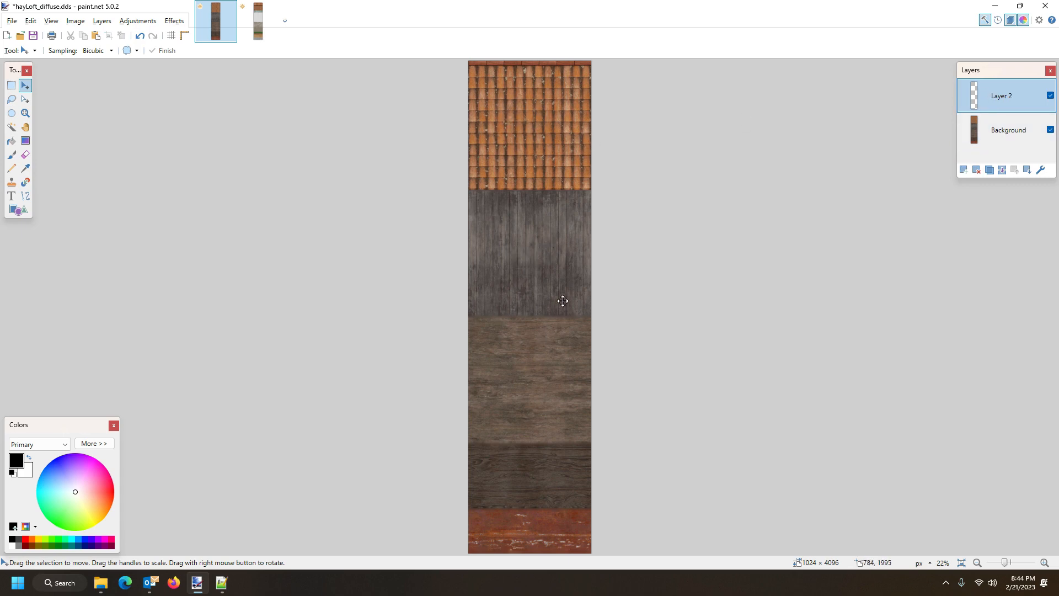
left_click(1051, 130)
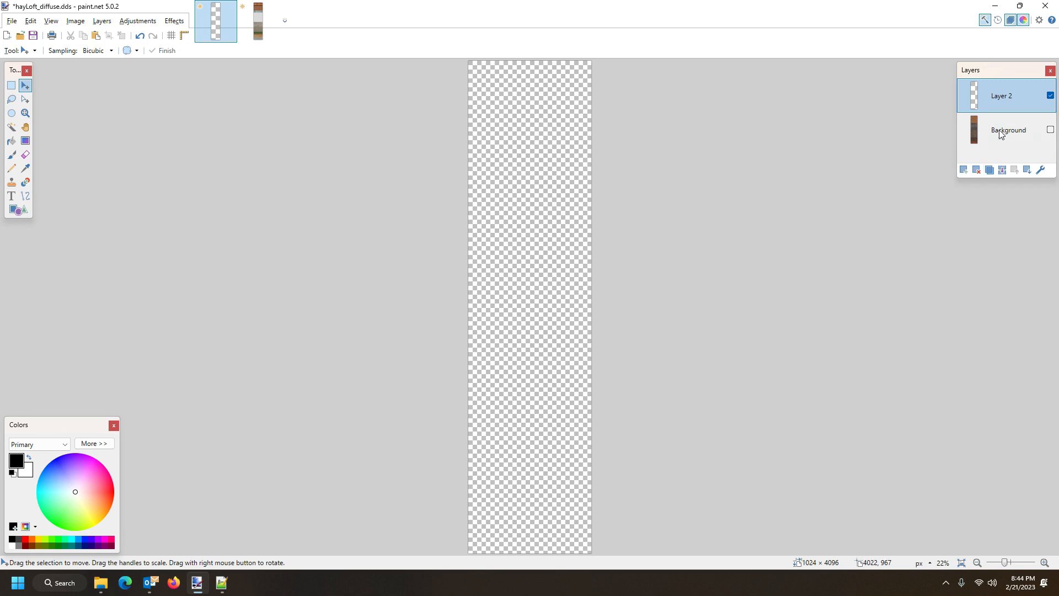
left_click(1050, 130)
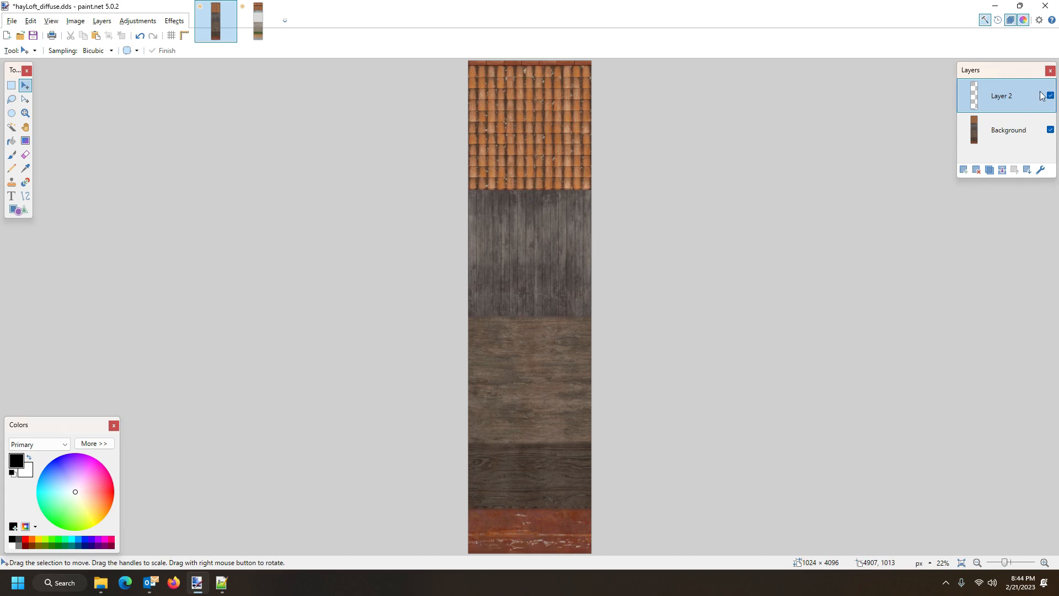
left_click(975, 170)
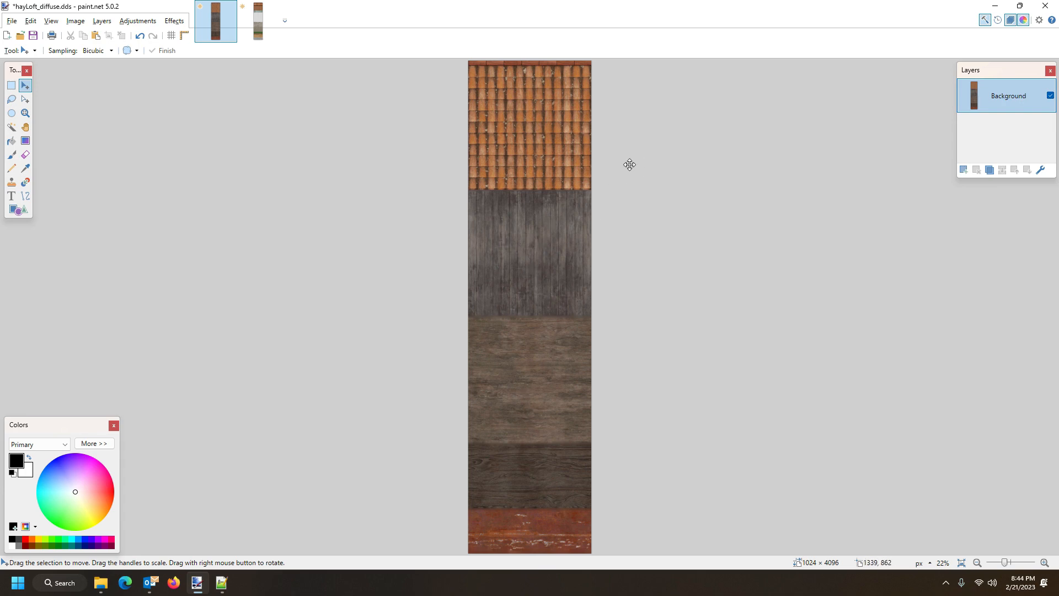
Save hayLoft_diffuse.dds and open hayLoft.i3d from File Explorer in GIANTS Editor 9.0.3 to check the roof.
left_click(33, 37)
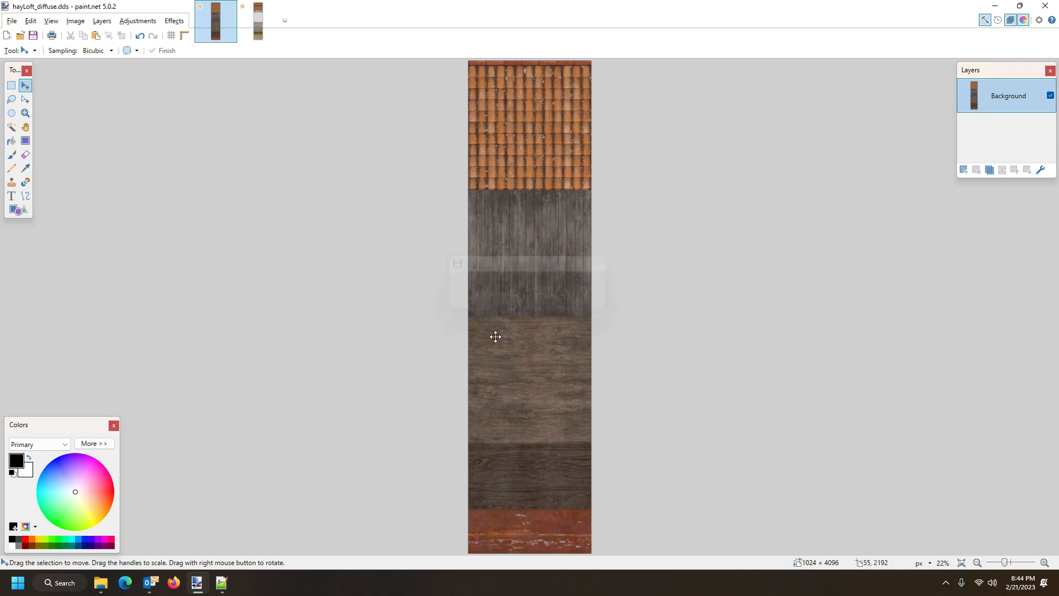
left_click(100, 582)
left_click(326, 128)
double_click(325, 128)
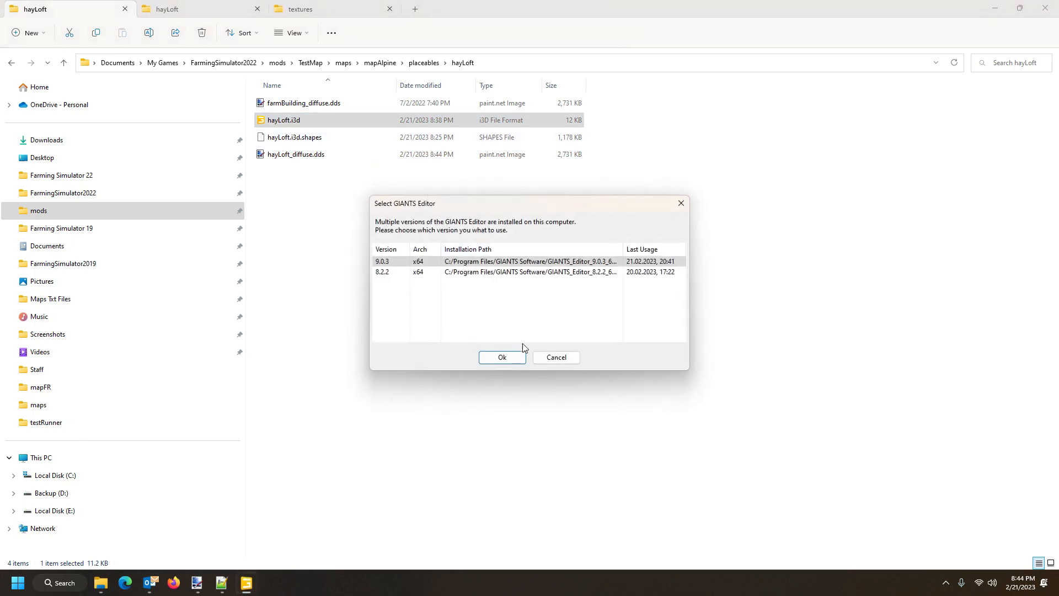
left_click(510, 356)
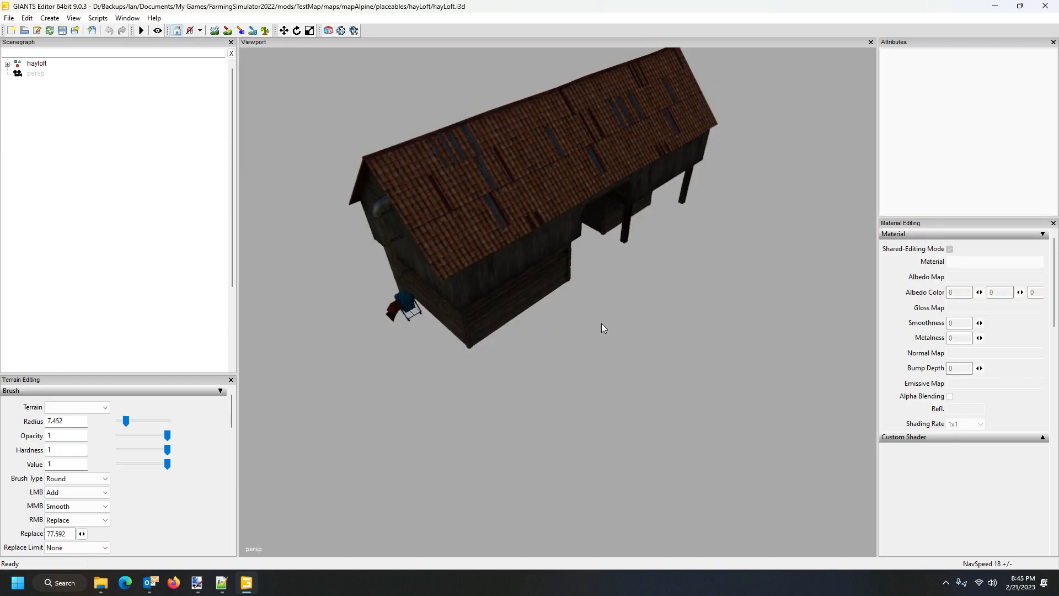
left_click_drag(601, 324, 621, 293)
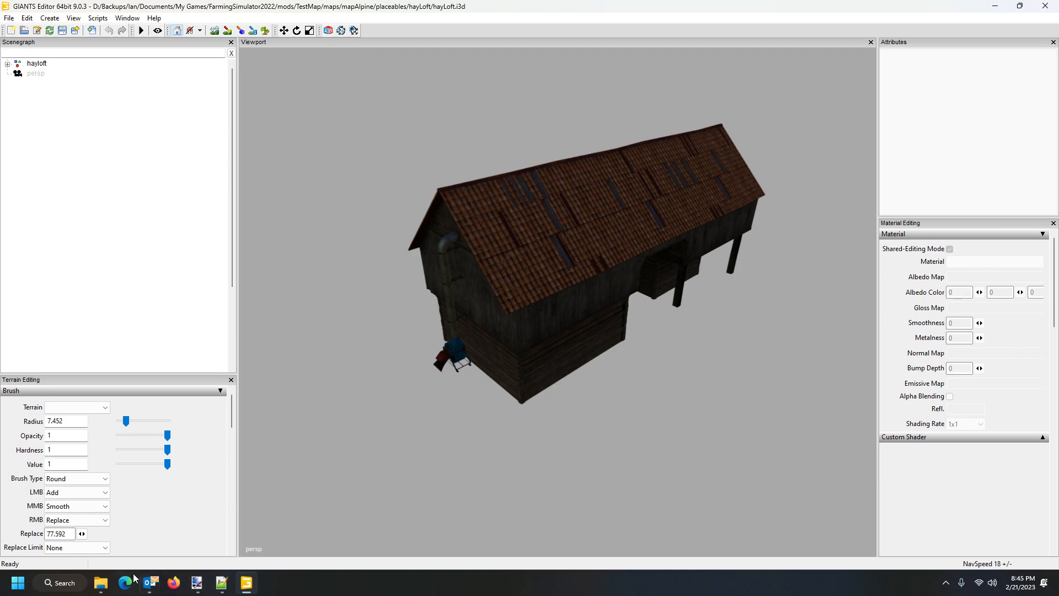
Copy farmBuilding_normal.dds from the mapFR textures folder into the TestMap hayLoft folder in File Explorer.
left_click(100, 583)
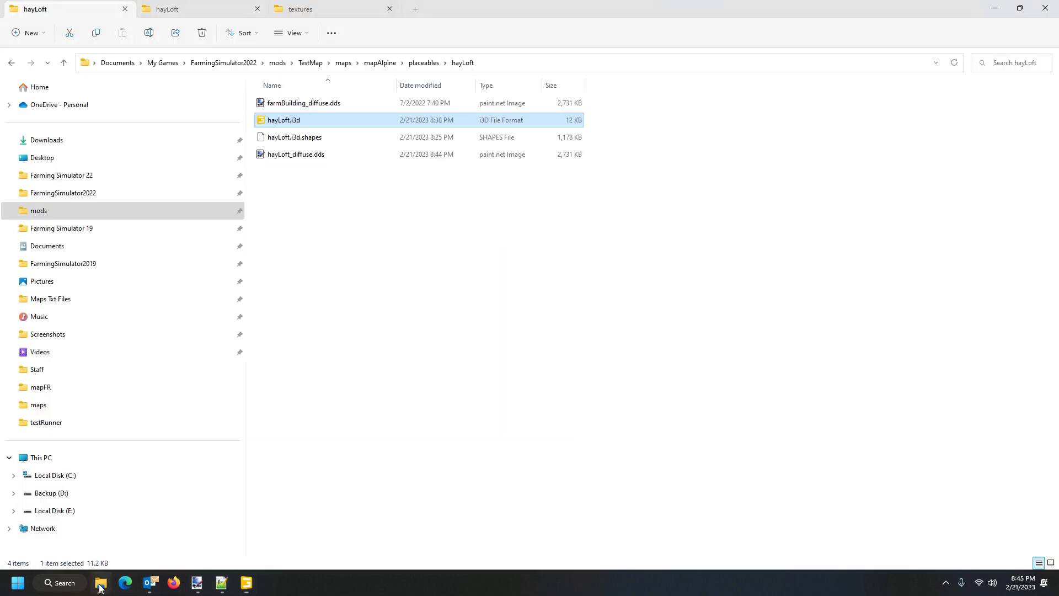
left_click(327, 11)
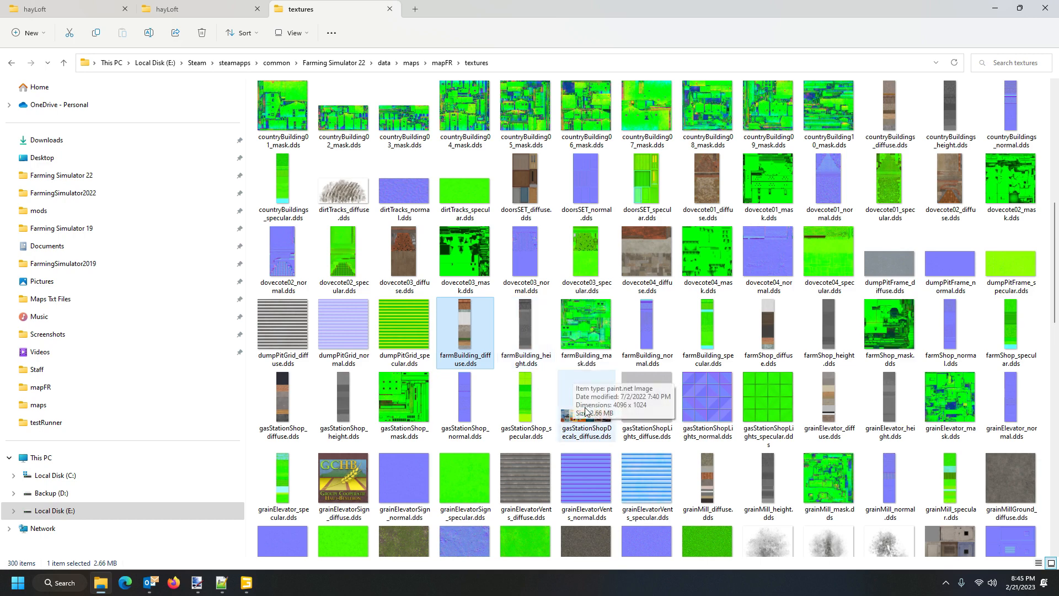
left_click(525, 335)
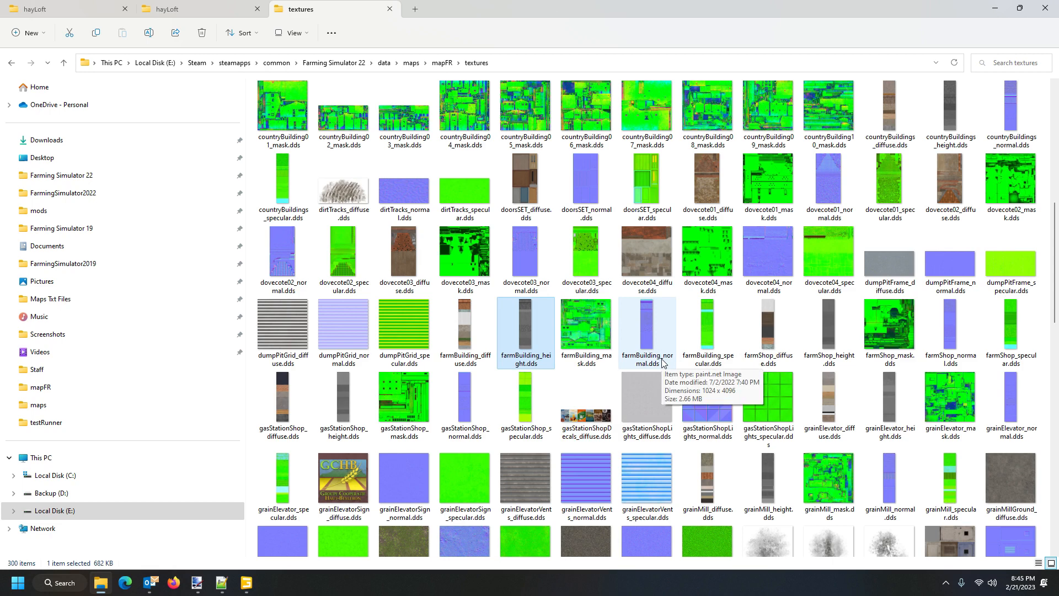
left_click(644, 318)
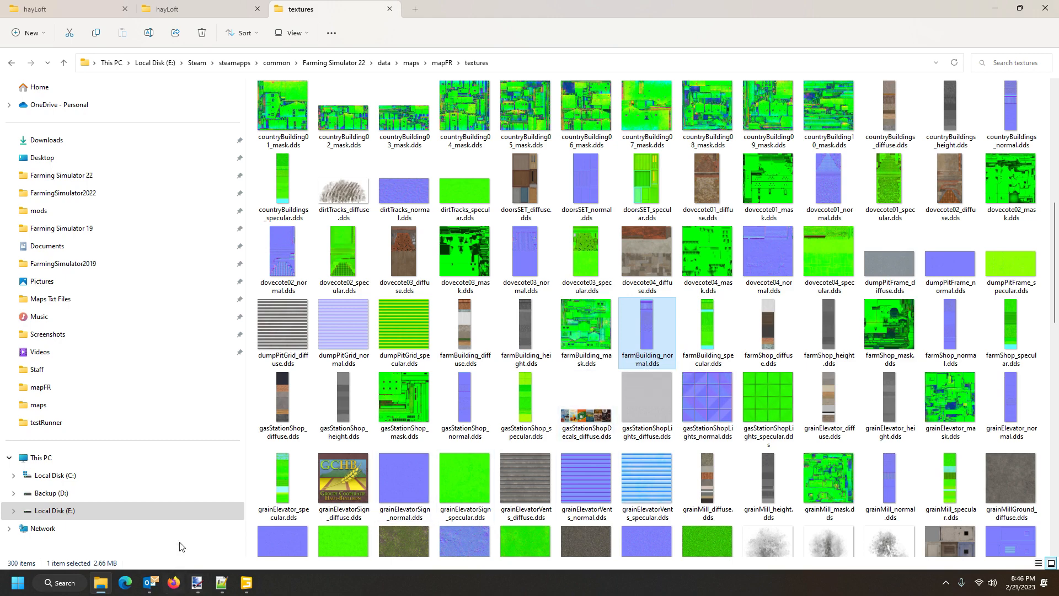
left_click(71, 9)
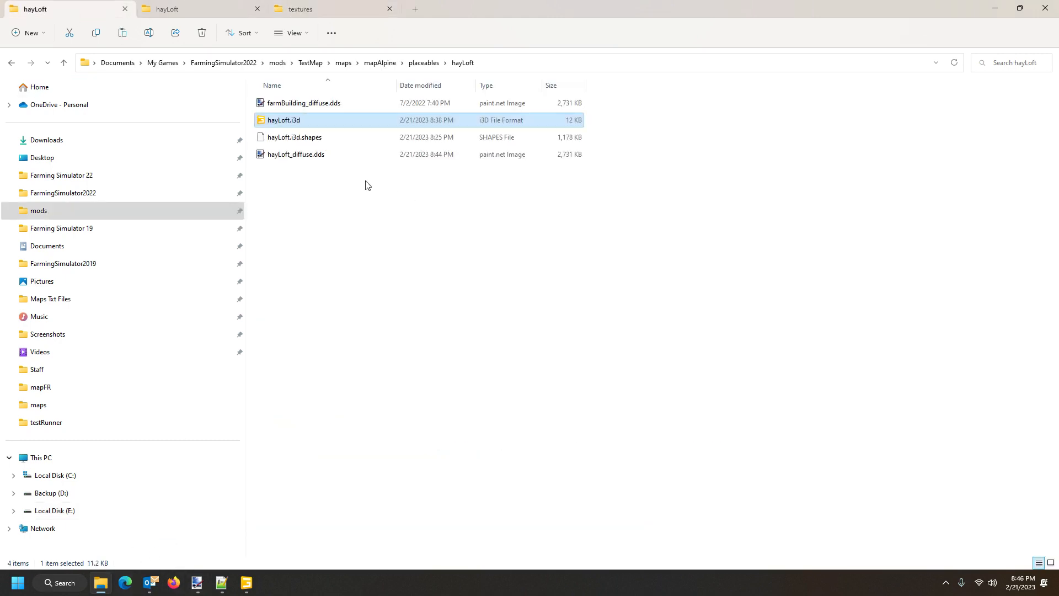
key("ctrl+v")
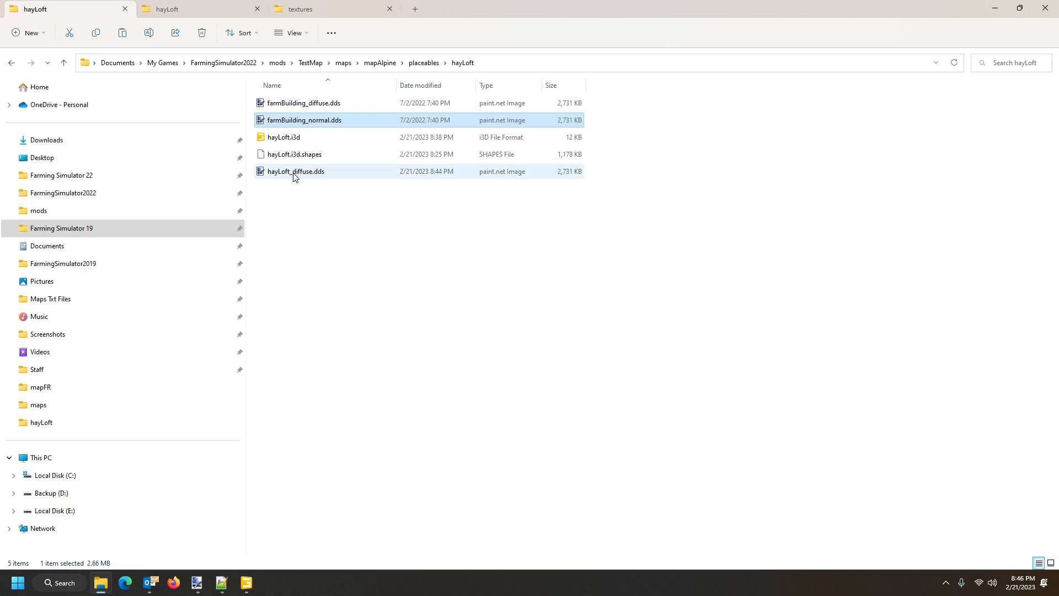
Copy the original hayLoft_normal.dds from the game's lizard hayLoft folder into the TestMap hayLoft folder.
mouse_move(293, 178)
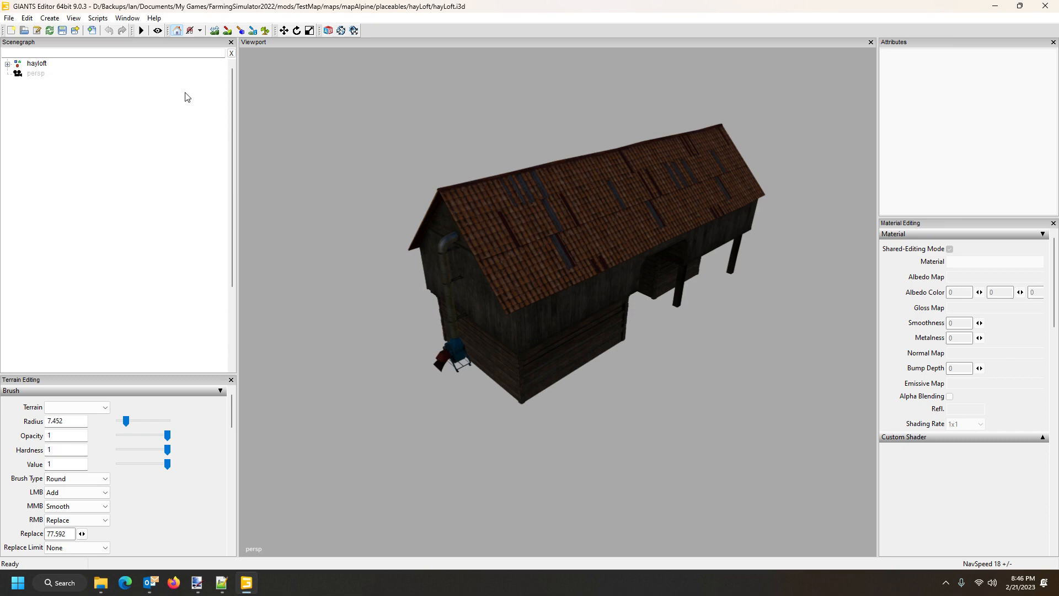
left_click(100, 582)
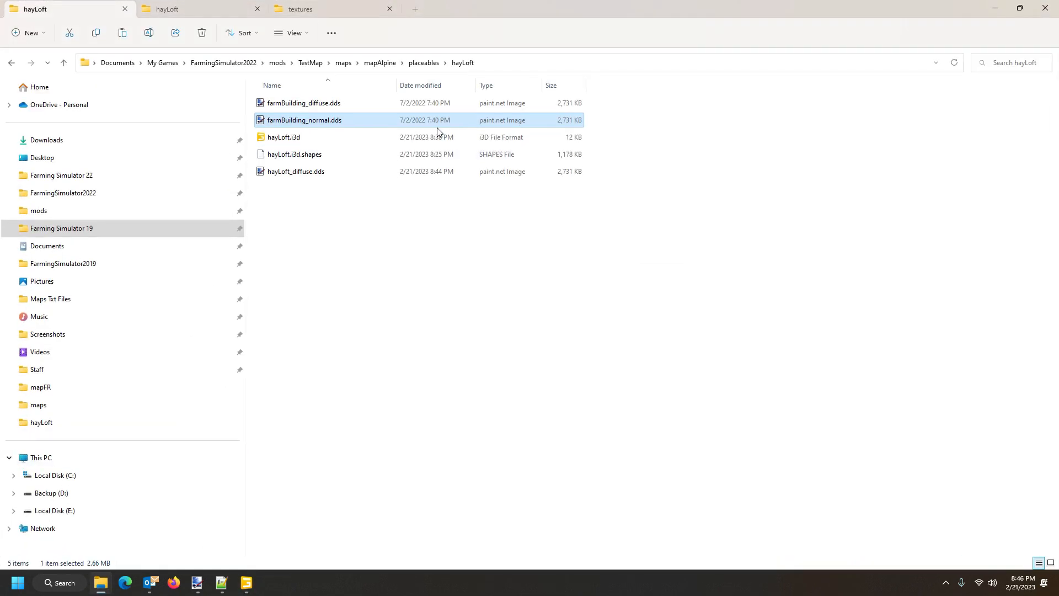
left_click(197, 10)
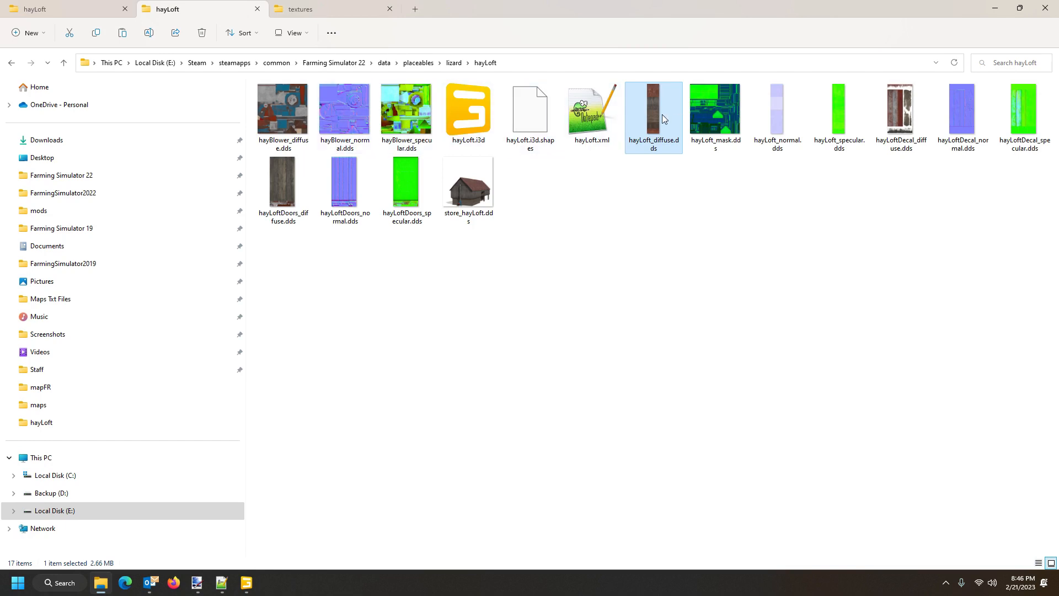
left_click(784, 113)
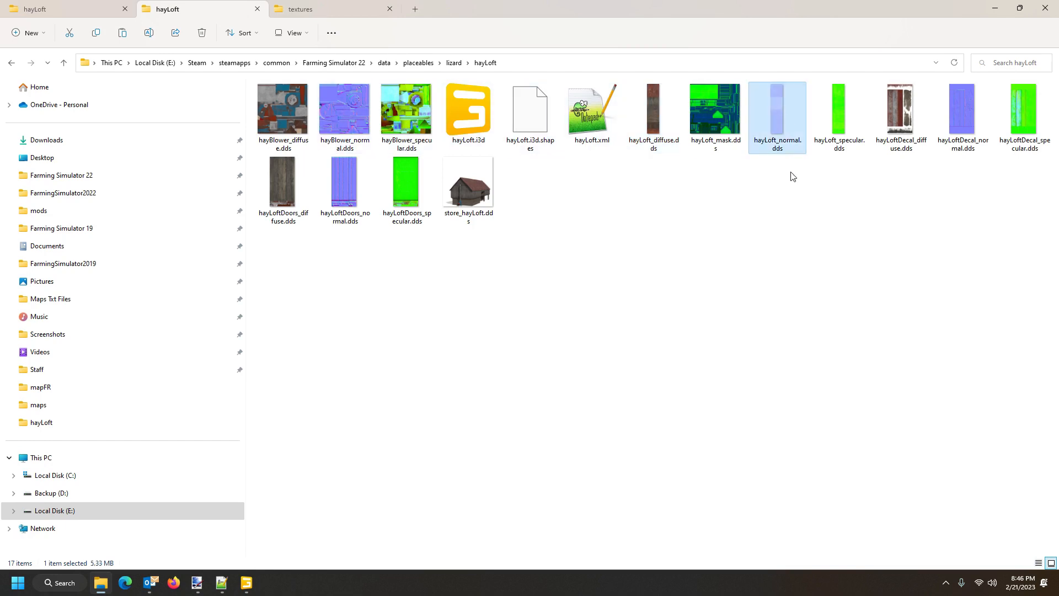
left_click(67, 9)
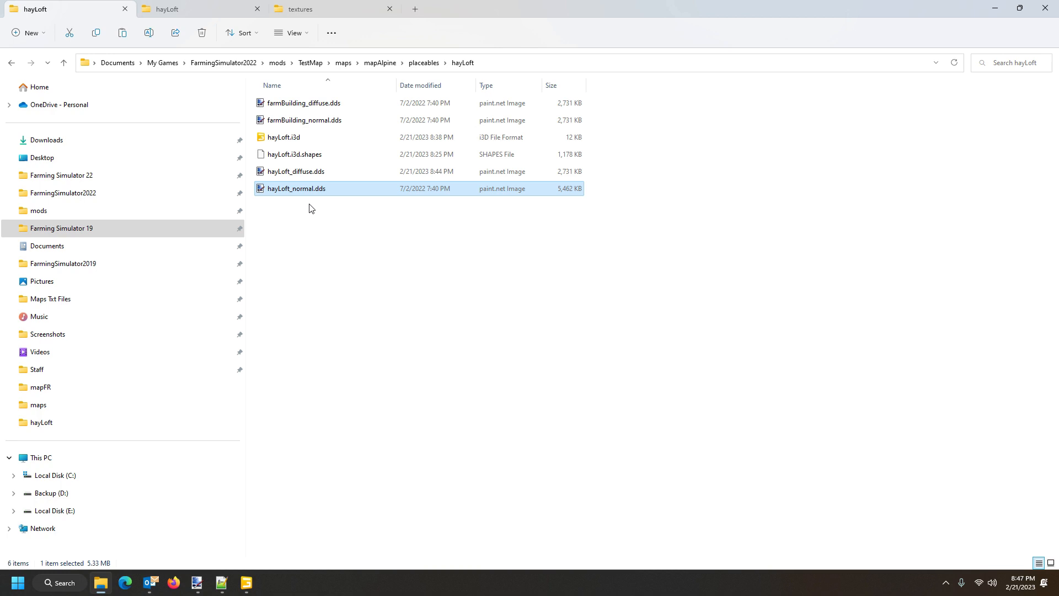
Switch to GIANTS Editor and close it without saving changes to hayLoft.i3d.
left_click(246, 582)
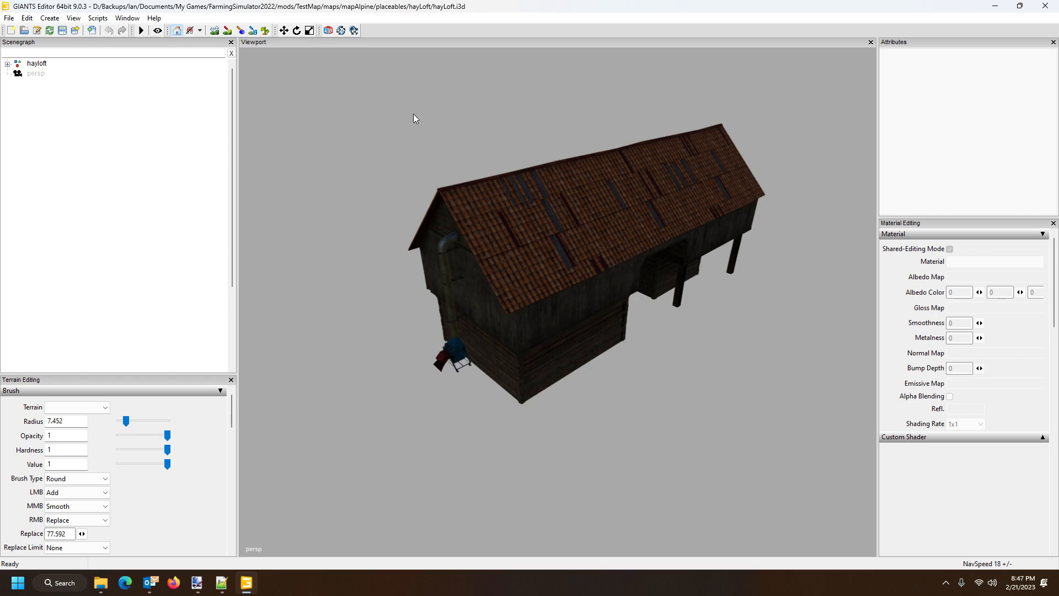
left_click(1045, 6)
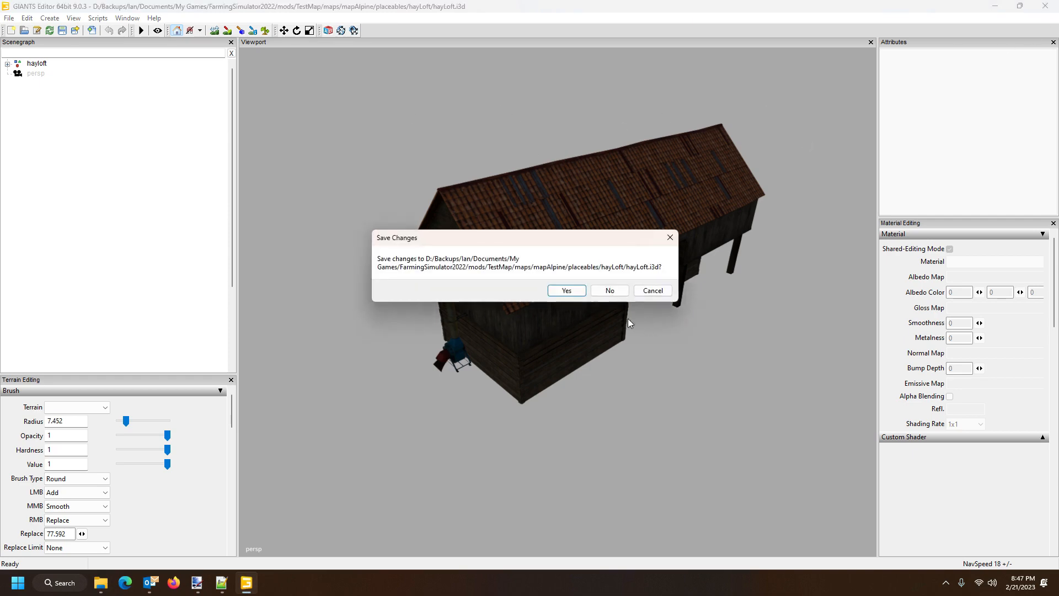
left_click(609, 291)
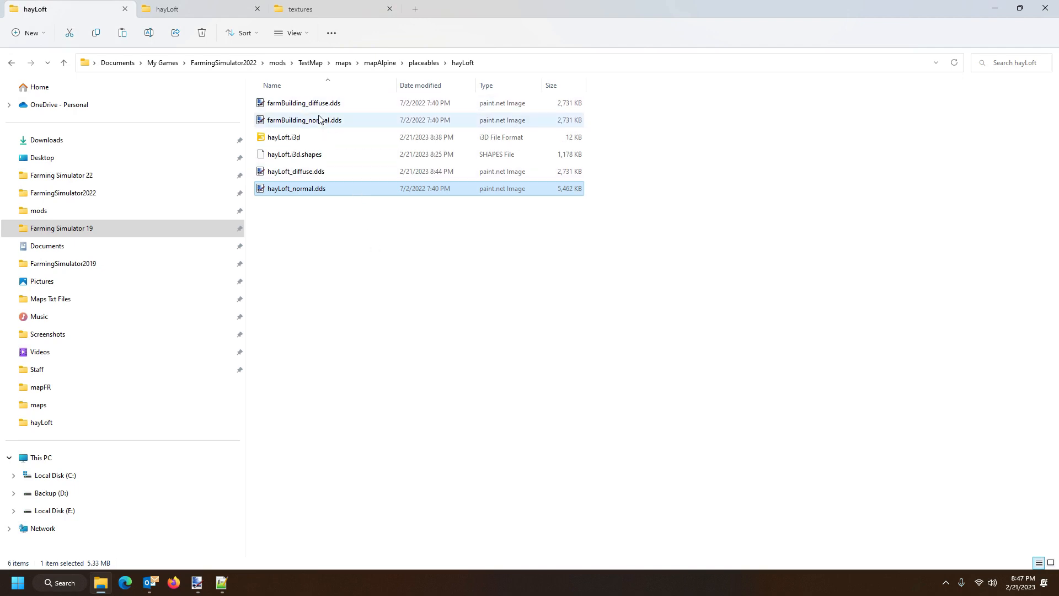
Open farmBuilding_normal.dds and hayLoft_normal.dds from the TestMap hayLoft folder in paint.net.
double_click(308, 122)
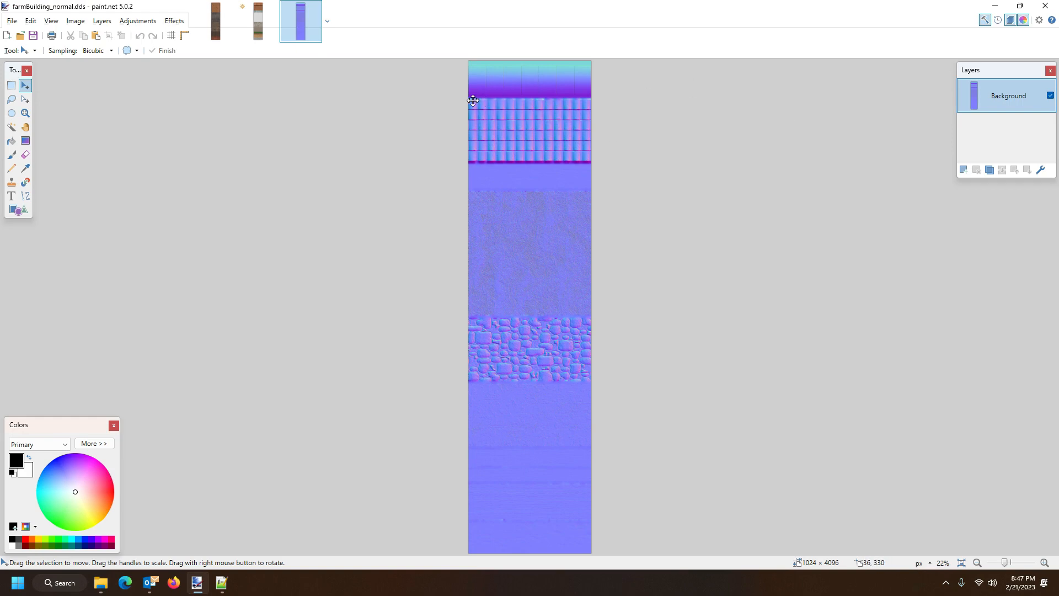
left_click(100, 586)
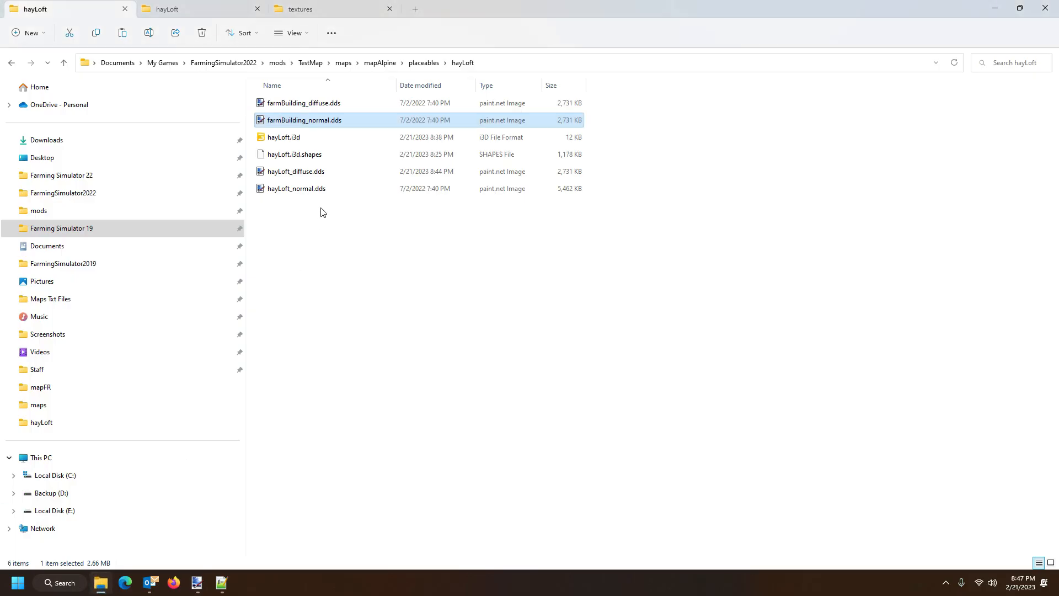
double_click(281, 191)
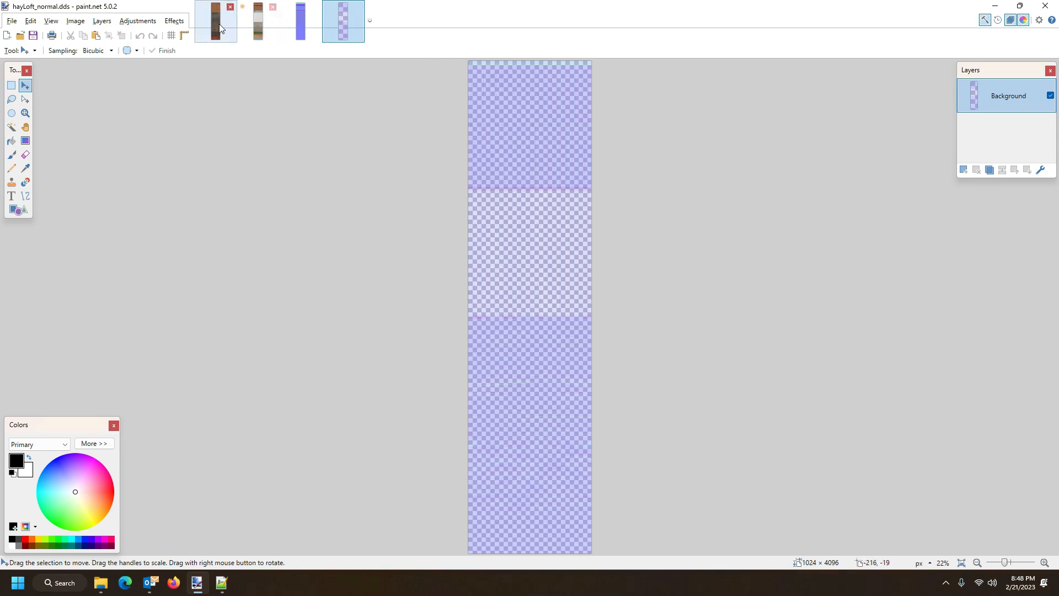
Select the full-width roof tile rows in farmBuilding_normal.dds, about 1024 × 560 px from 0, 275, and copy them.
left_click(295, 25)
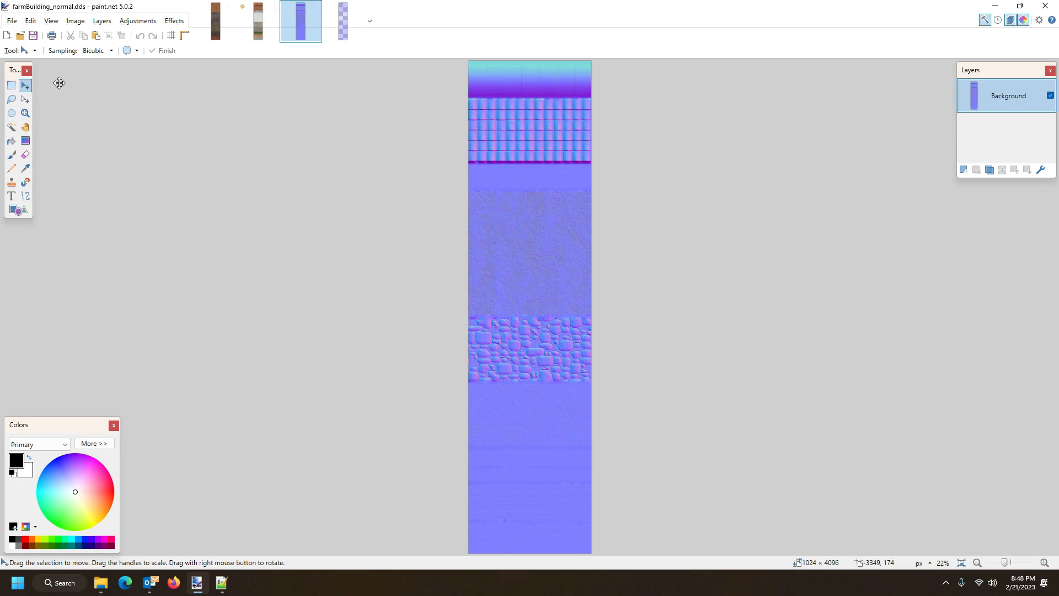
left_click(11, 86)
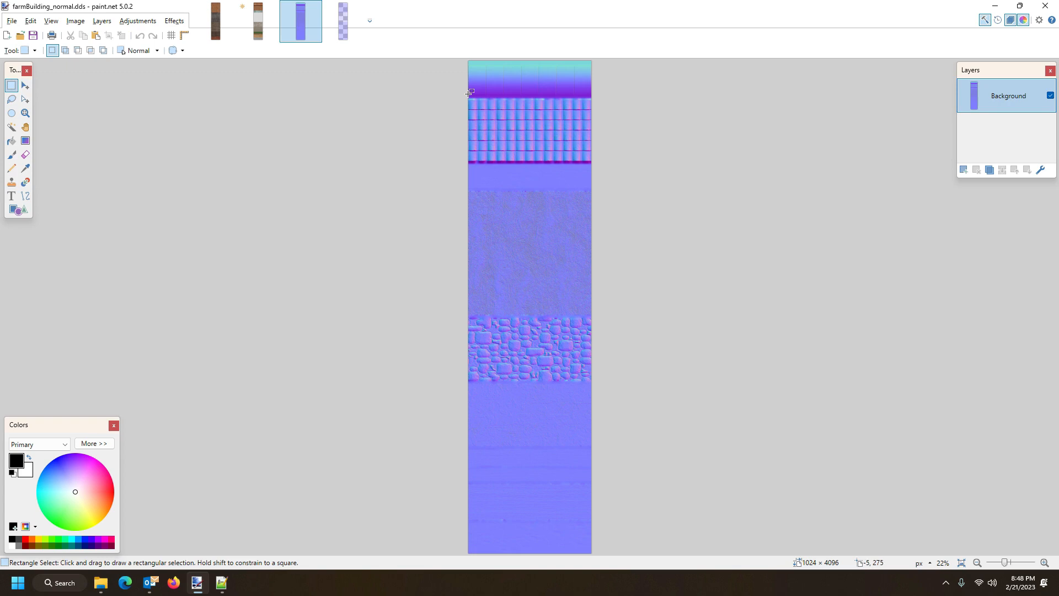
left_click_drag(468, 93, 591, 161)
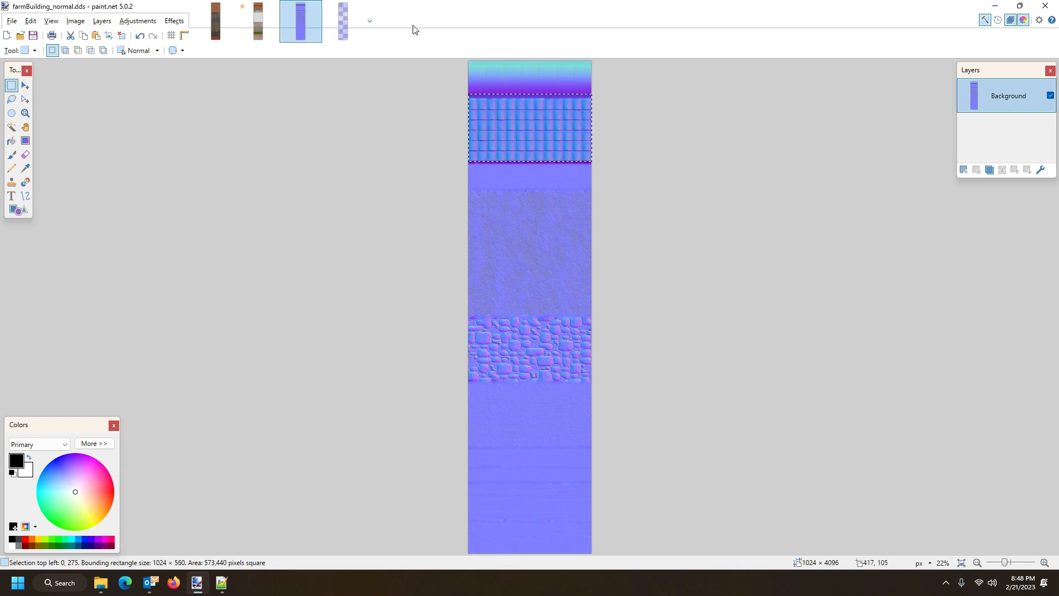
Paste the tile rows onto a new layer in hayLoft_normal.dds, move them to about 0, -4 over the roof area, and deselect.
left_click(345, 20)
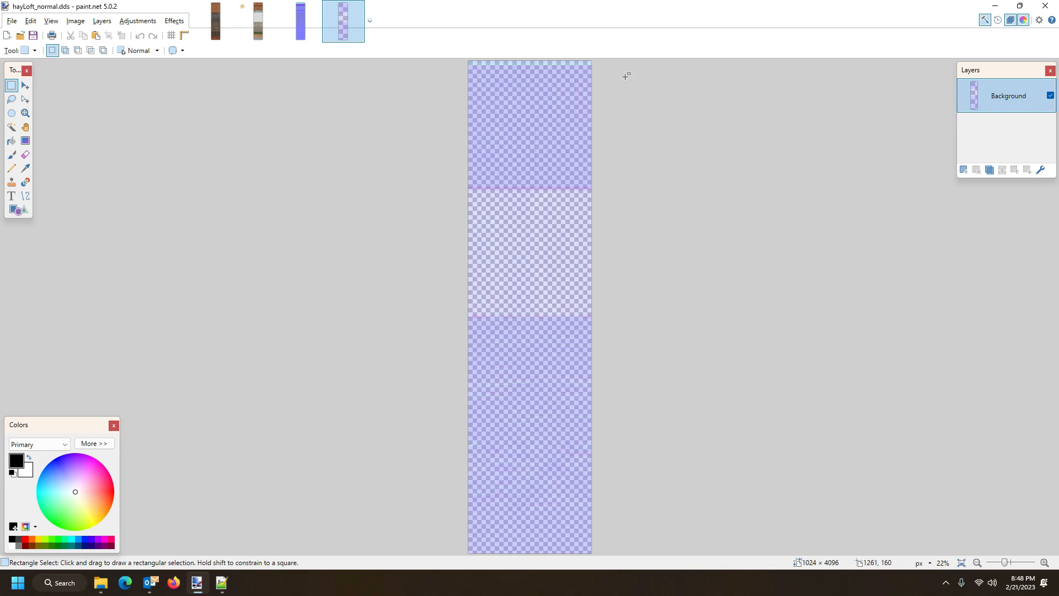
left_click(963, 171)
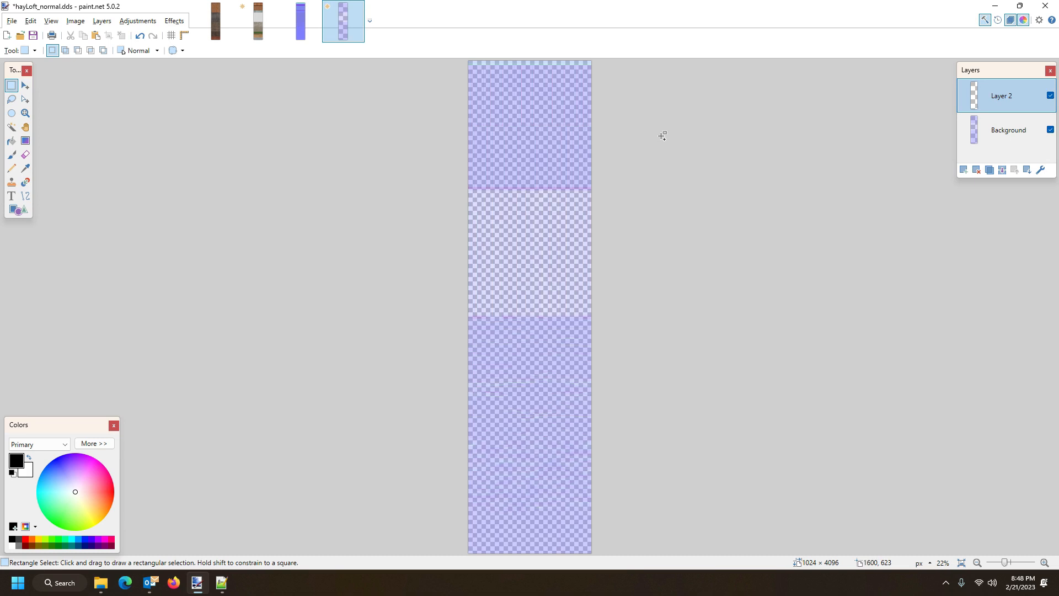
key("ctrl+v")
left_click_drag(567, 130, 565, 94)
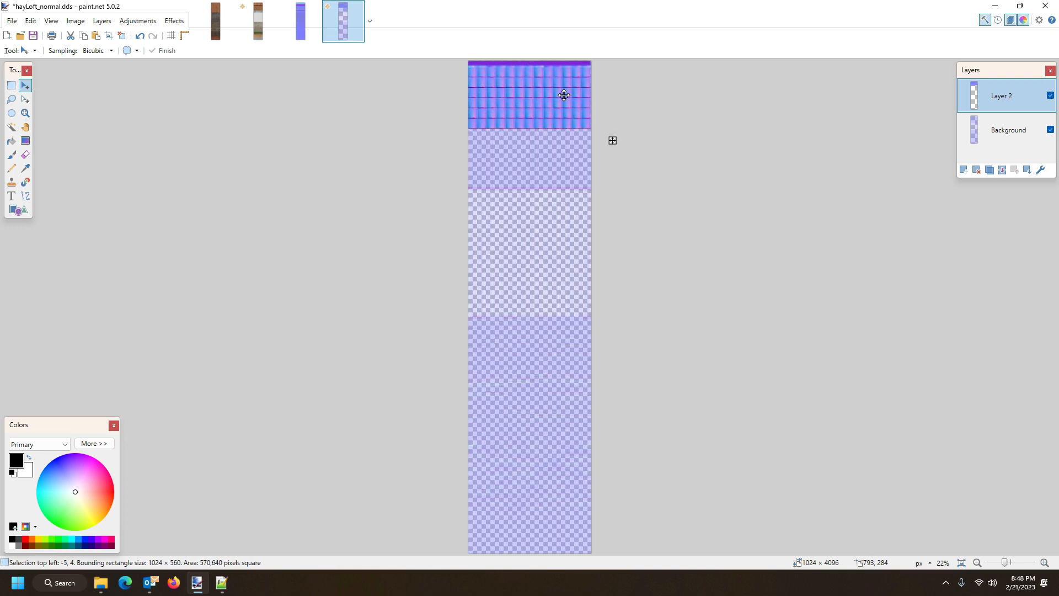
left_click_drag(563, 95, 564, 94)
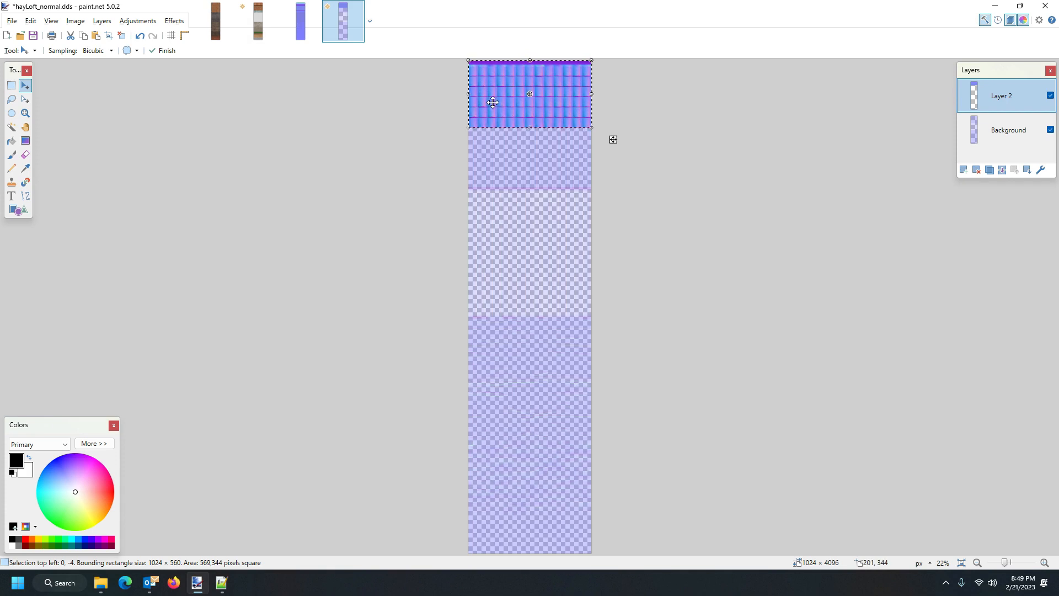
key("ctrl+d")
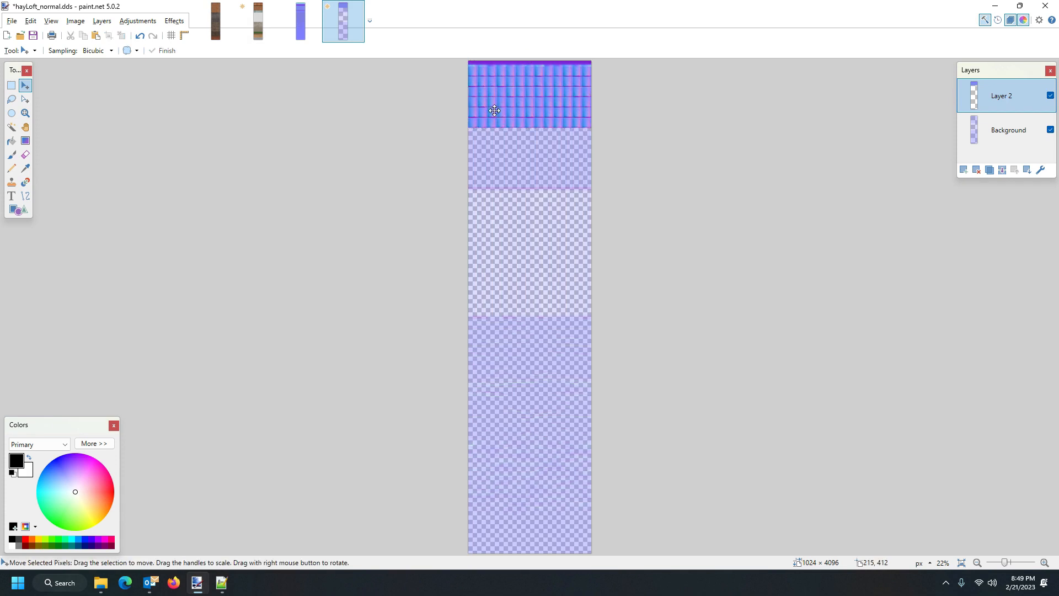
Select the pasted tile rows below the purple strip, about 1024 × 524 px, place a duplicate beneath them at about 0, 541, and deselect.
left_click(11, 85)
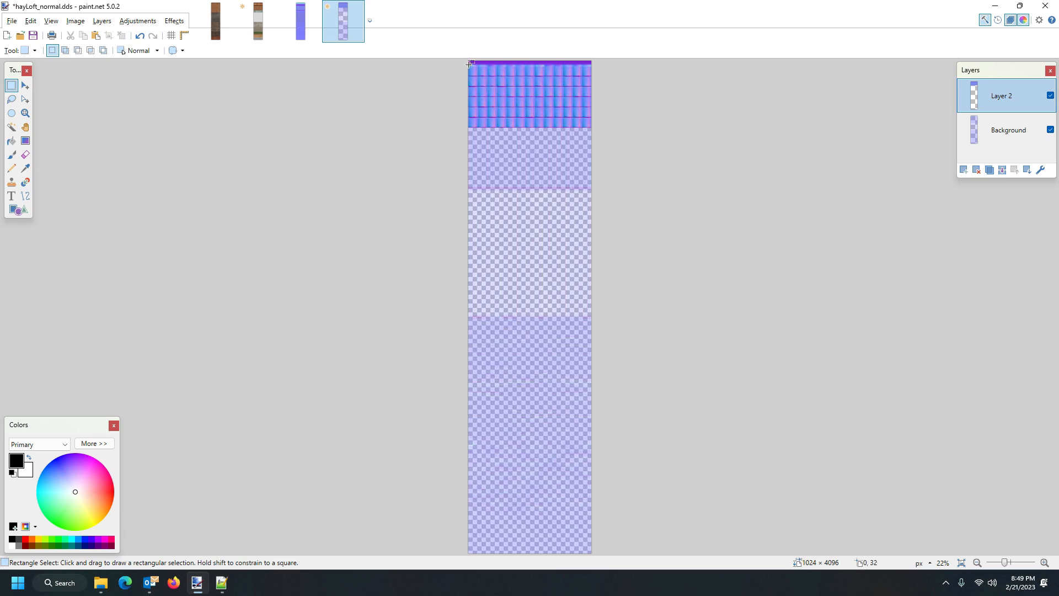
left_click_drag(469, 64, 601, 127)
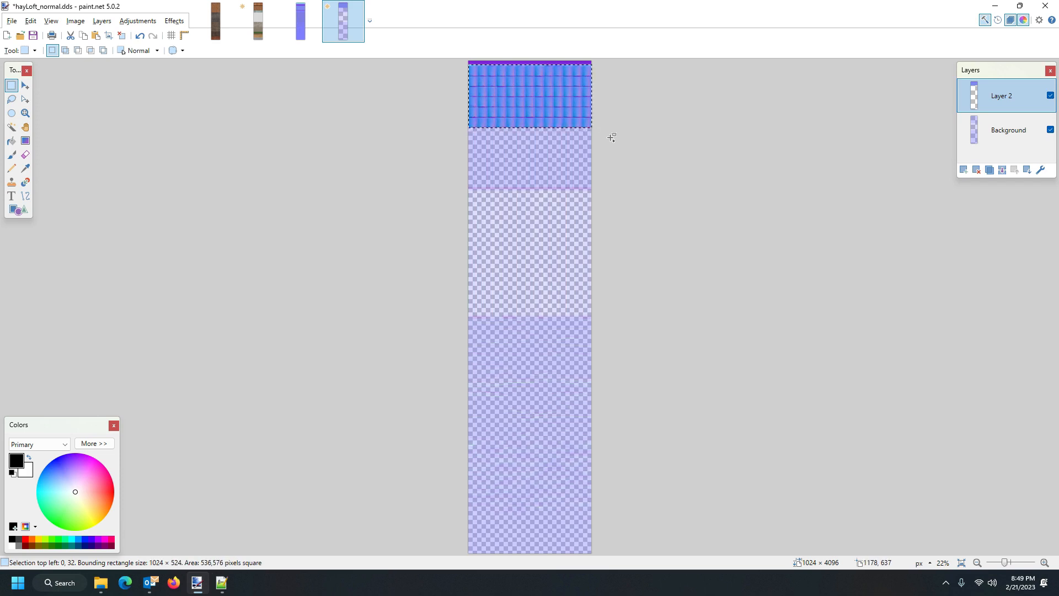
key("m")
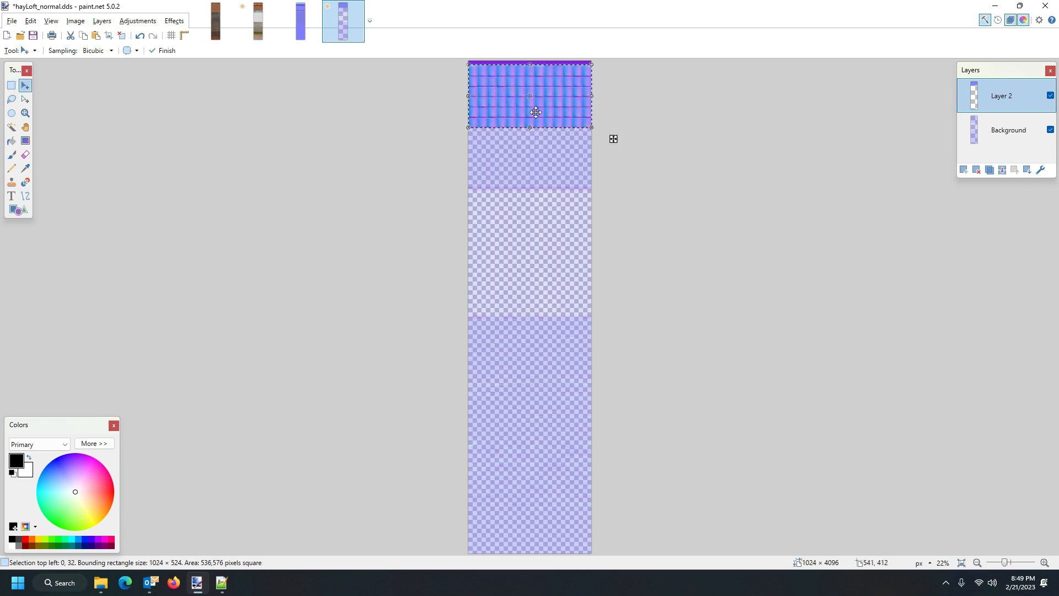
left_click_drag(536, 112, 538, 176)
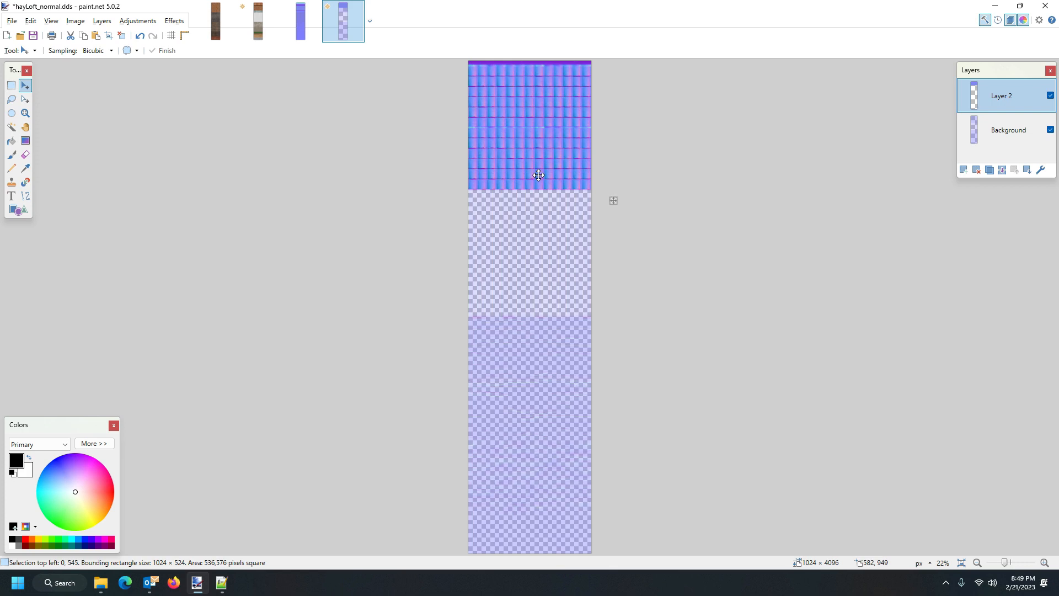
left_click_drag(538, 175, 538, 174)
key("ctrl+d")
left_click_drag(538, 175, 538, 174)
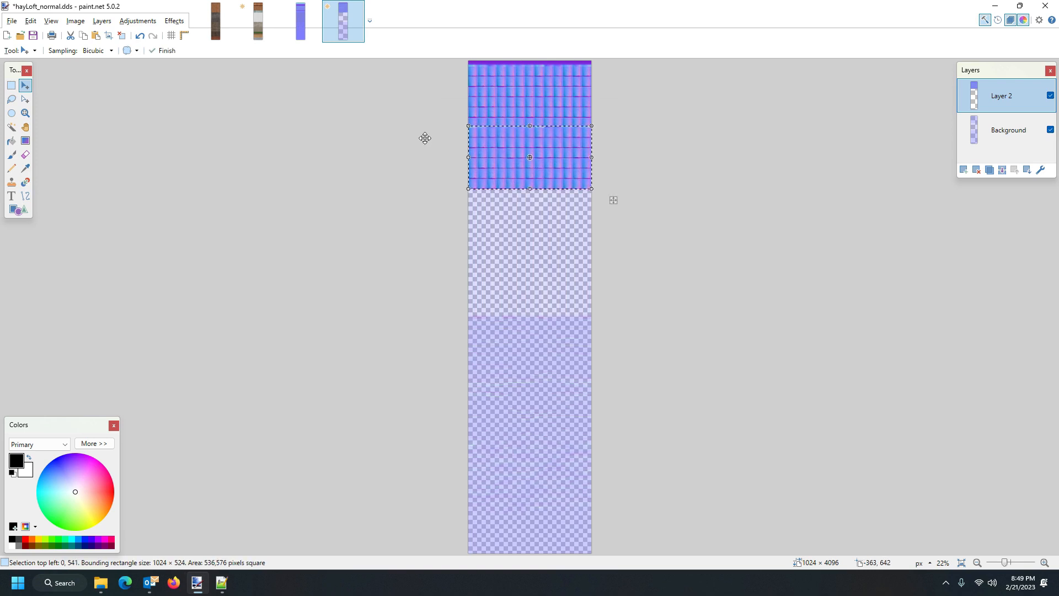
key("ctrl+d")
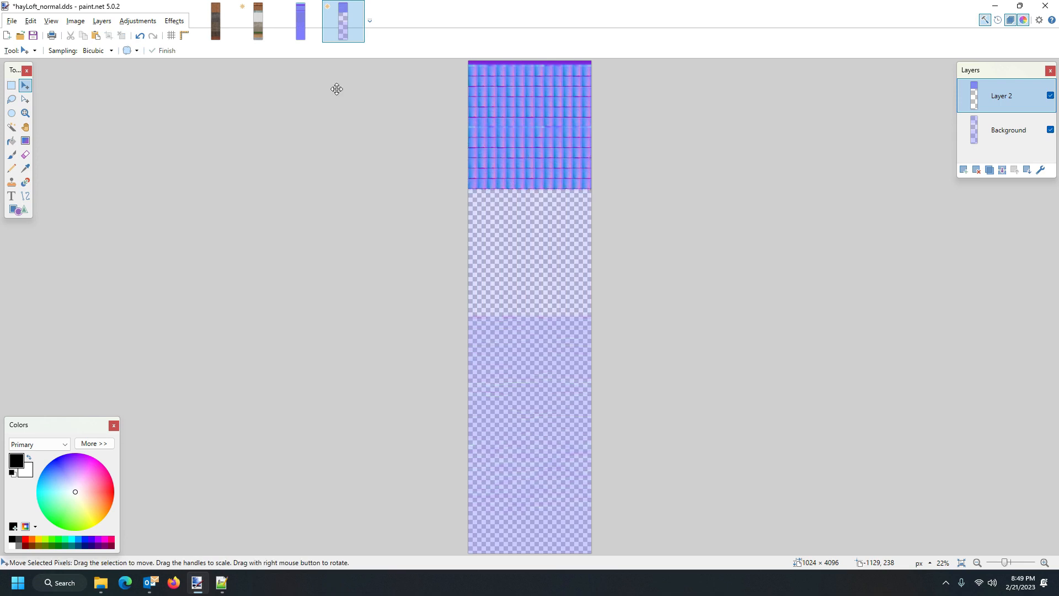
Save the flattened image as hayLoft_normal.dds in the TestMap hayLoft folder, overwriting the existing file, using BC1 (Linear, DXT1) with generated mip maps.
left_click(33, 36)
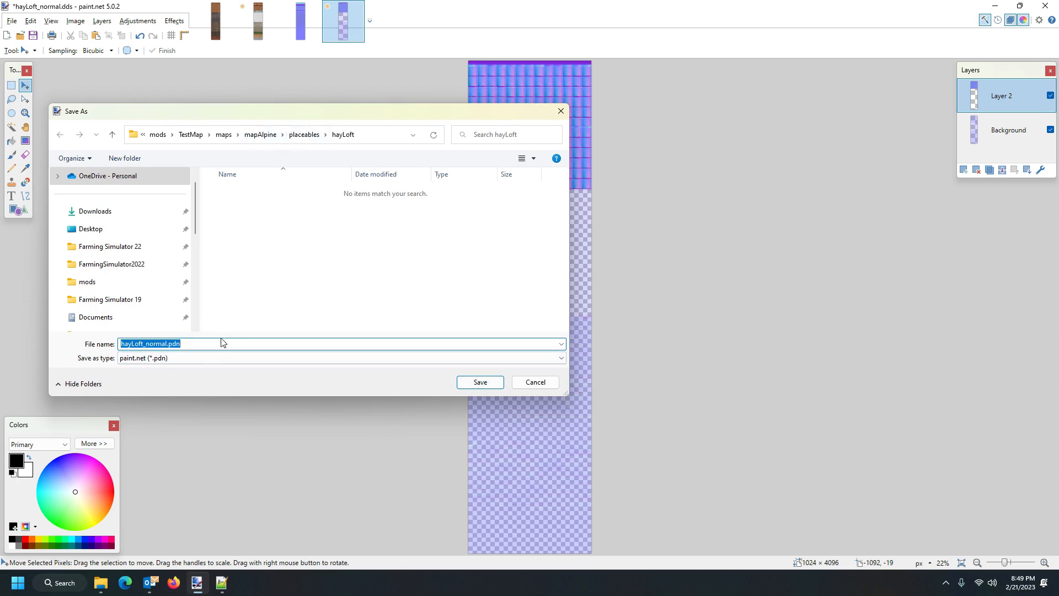
left_click(185, 358)
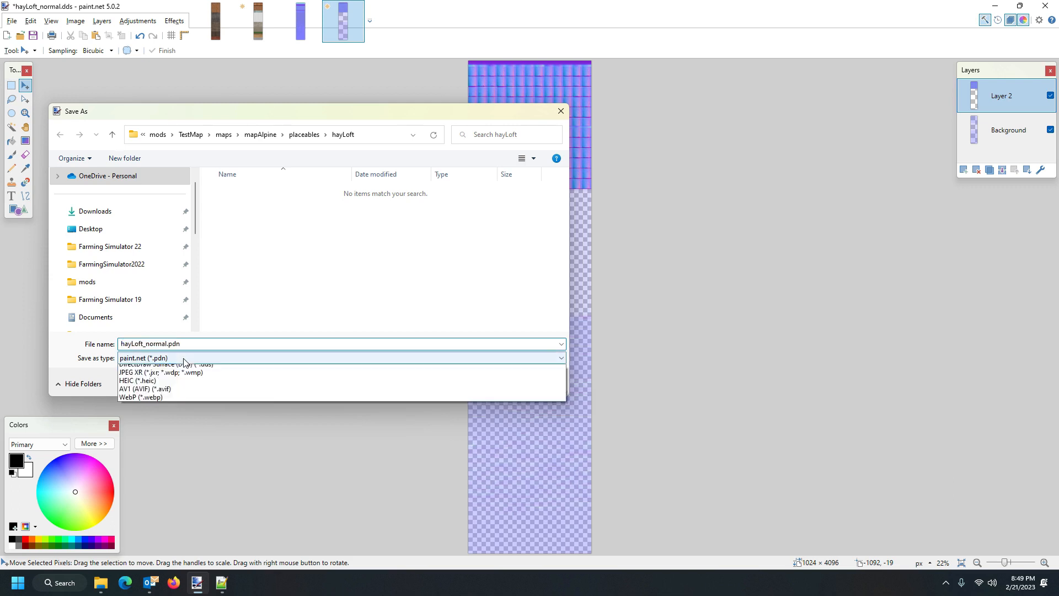
left_click(221, 428)
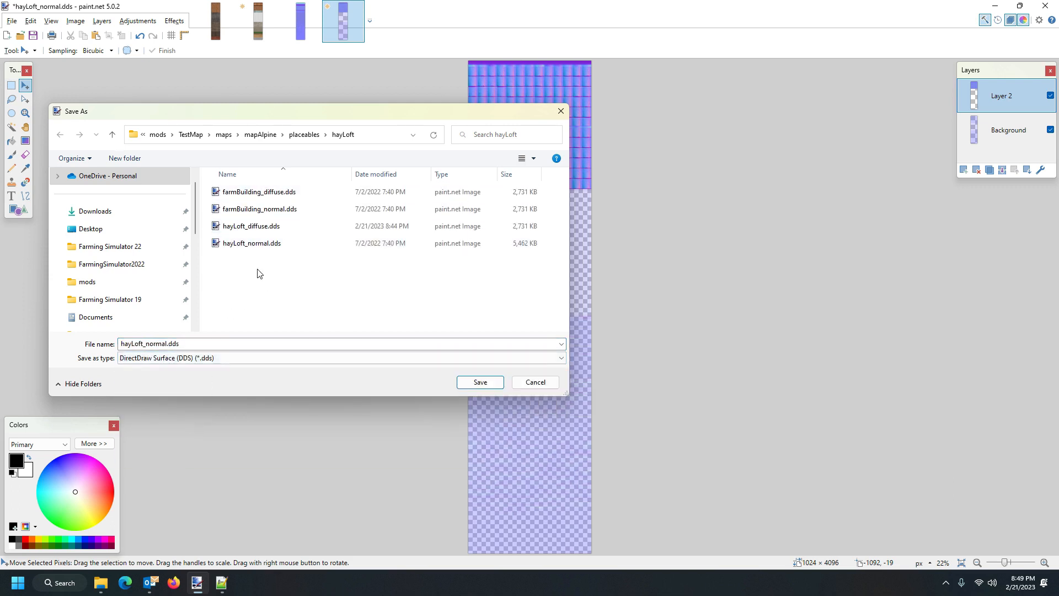
left_click(252, 247)
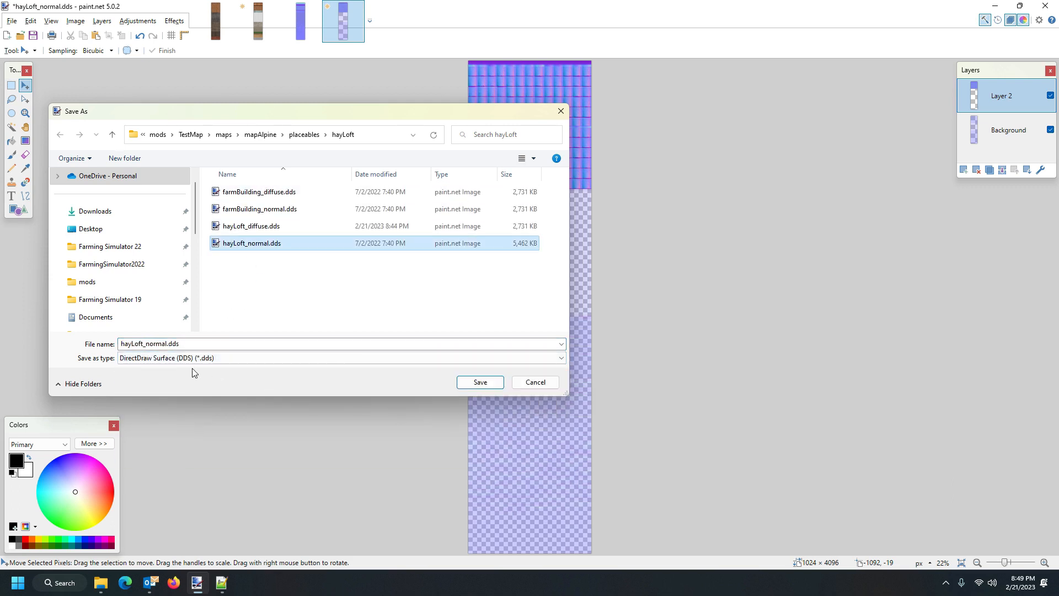
left_click(479, 382)
left_click(543, 291)
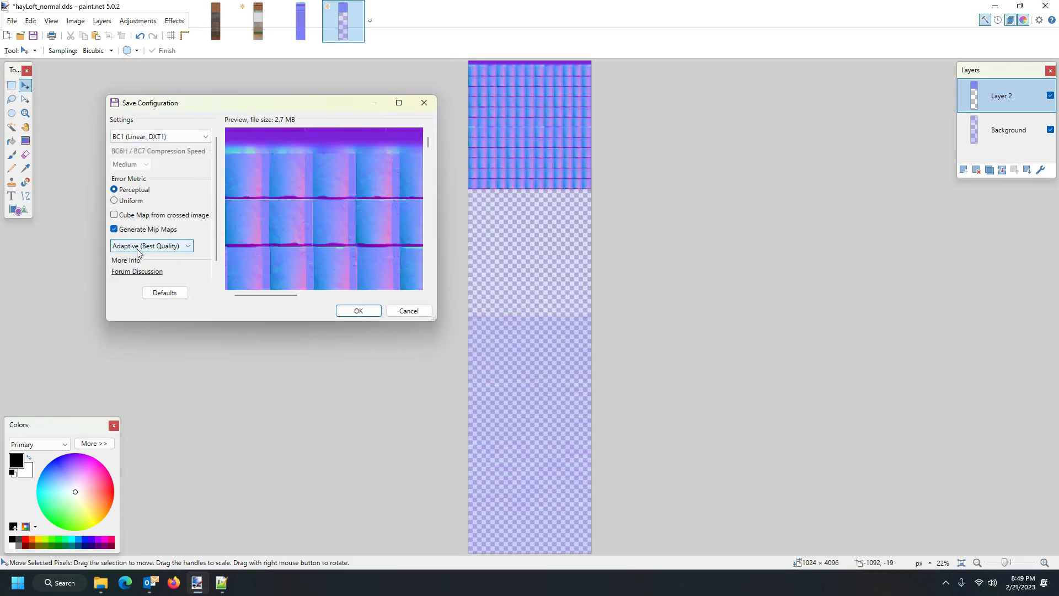
left_click(358, 311)
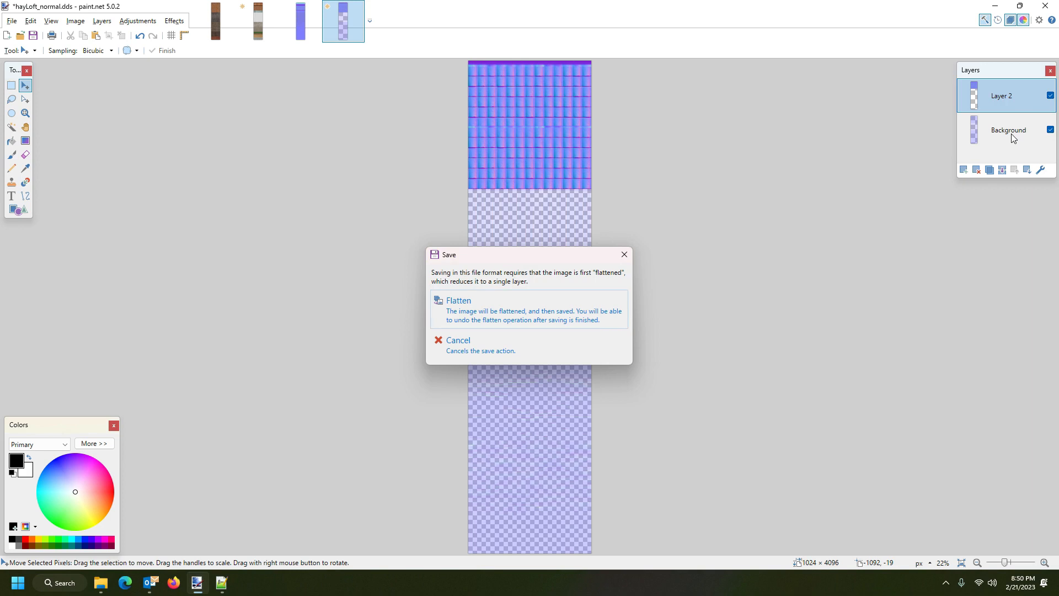
left_click(494, 304)
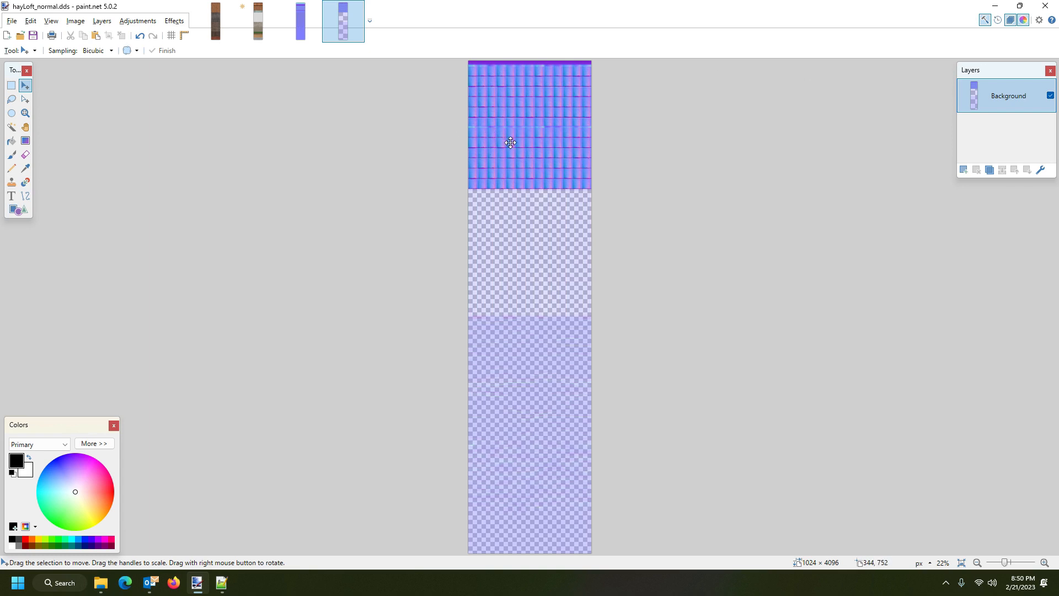
Switch to File Explorer and open hayLoft.i3d from the TestMap hayLoft folder in GIANTS Editor 9.0.3.
left_click(995, 7)
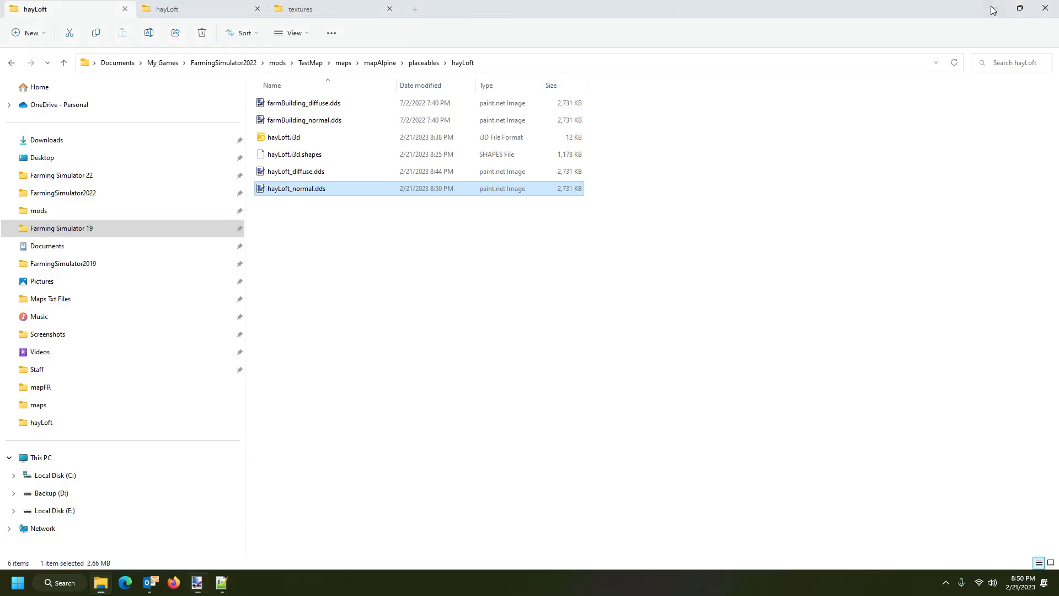
double_click(290, 138)
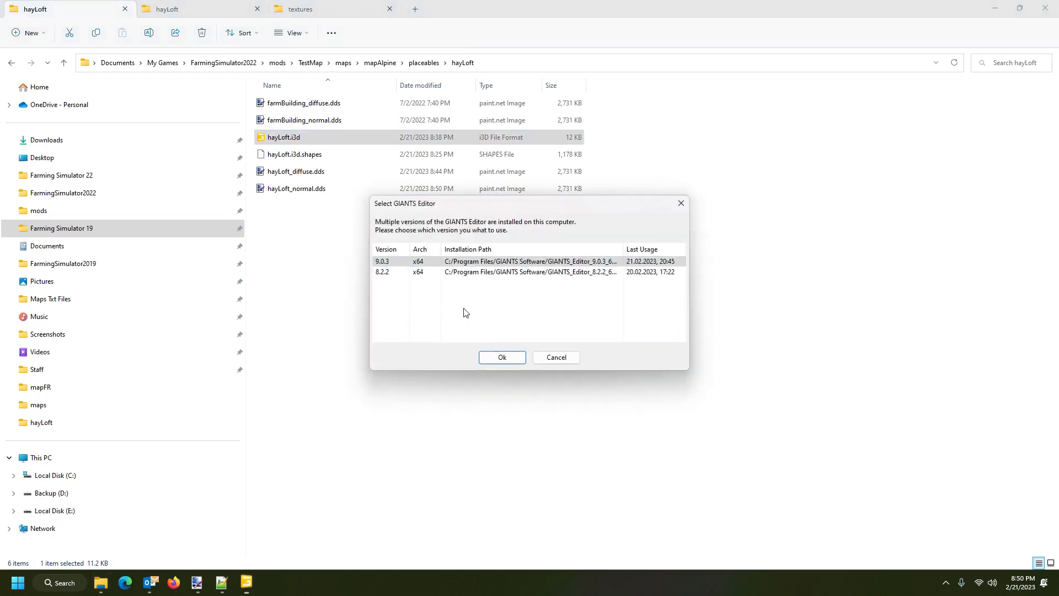
left_click(500, 357)
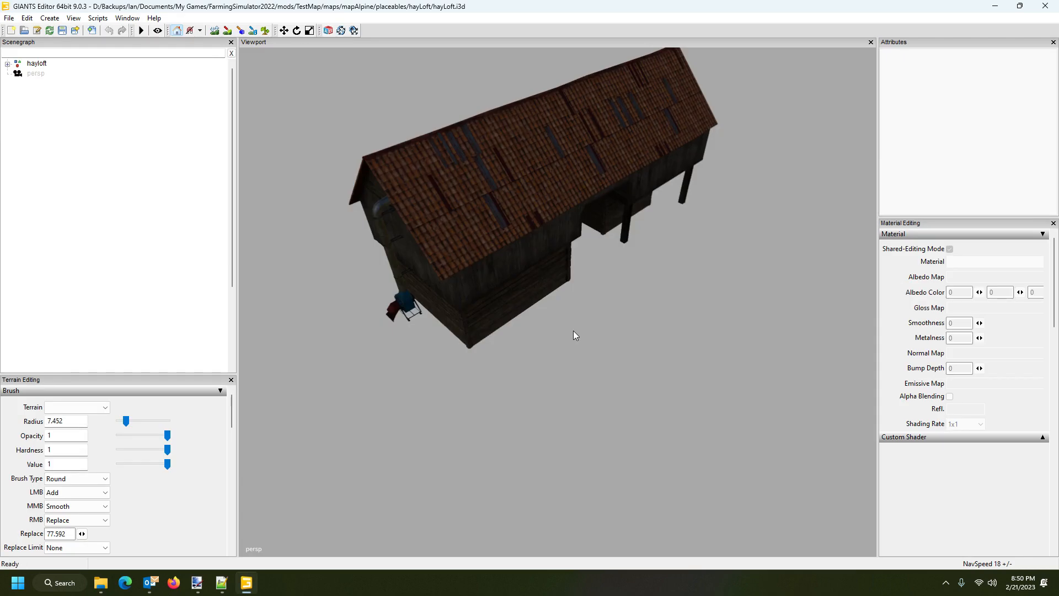
Inspect the barn's retextured roof from several distances and angles, and select the decal object under visuals to check its material maps.
scroll(599, 369, "up", 10)
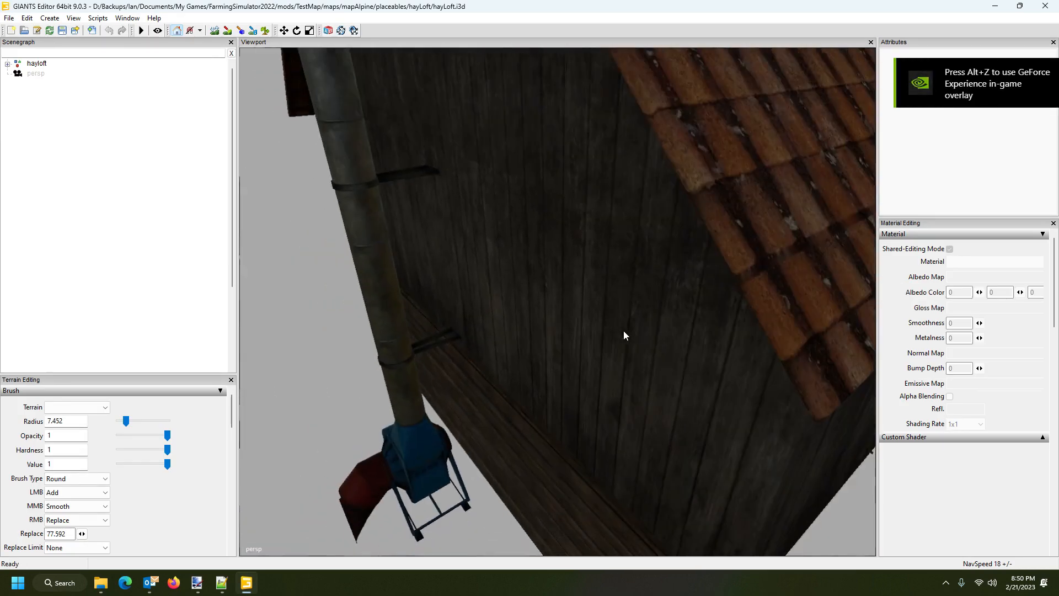
left_click_drag(623, 330, 489, 303)
scroll(676, 299, "up", 3)
scroll(662, 284, "down", 10)
scroll(424, 267, "up", 5)
left_click(544, 258)
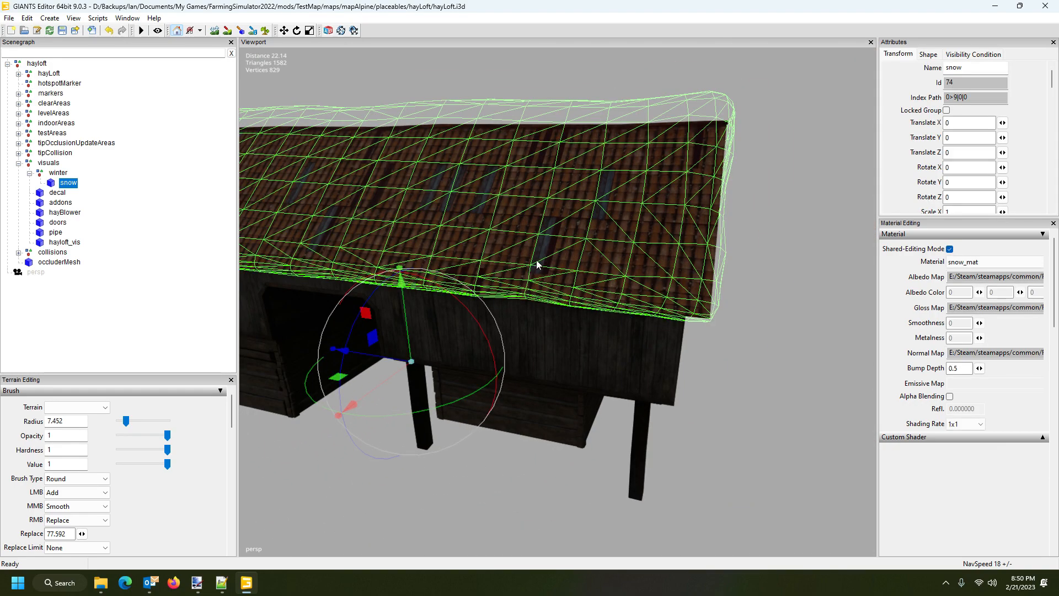
left_click(148, 122)
scroll(398, 231, "down", 5)
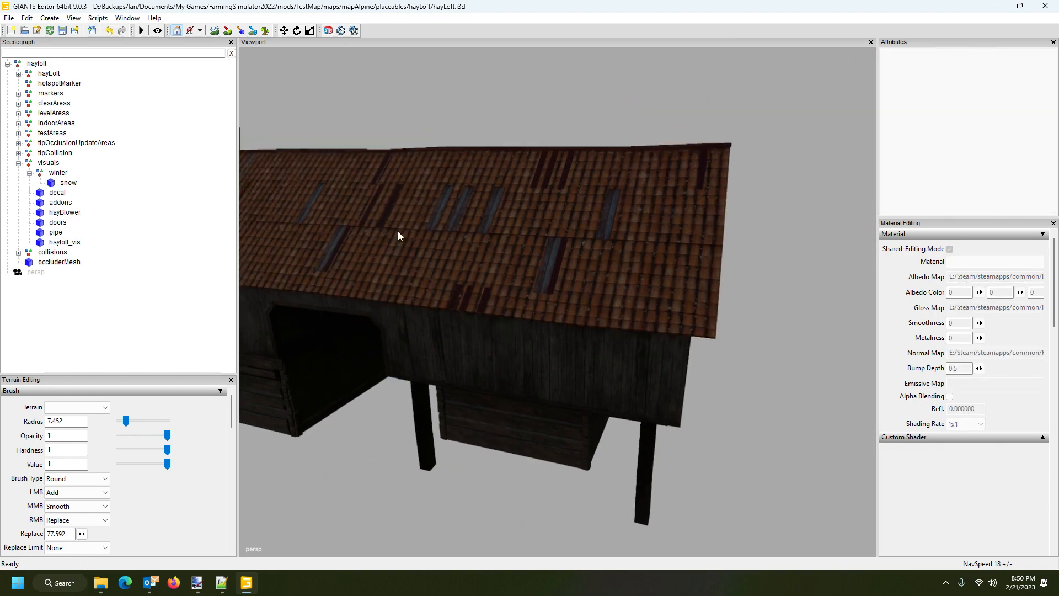
left_click_drag(422, 230, 584, 273)
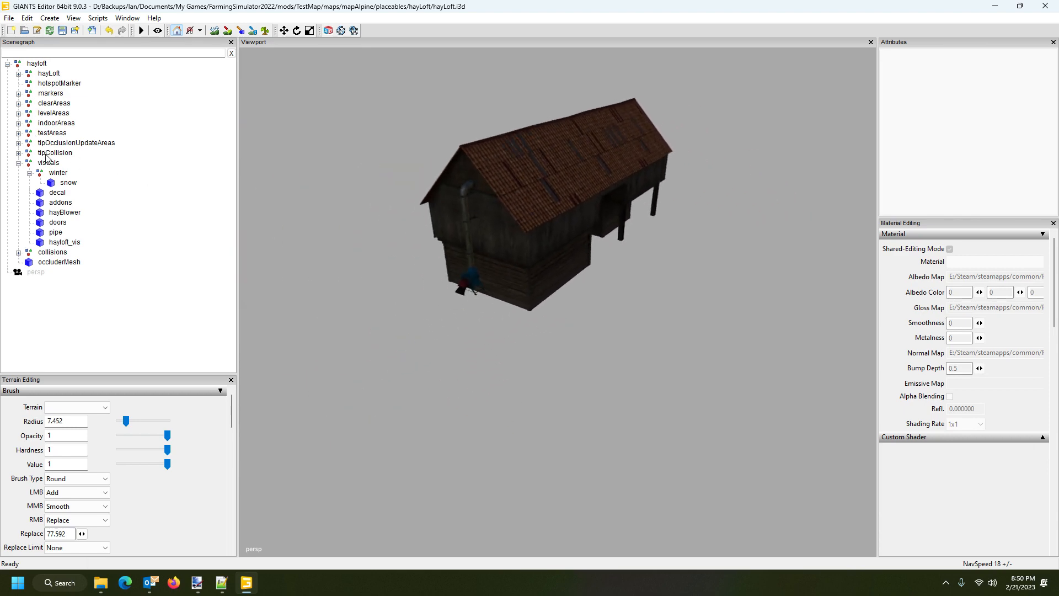
left_click(18, 73)
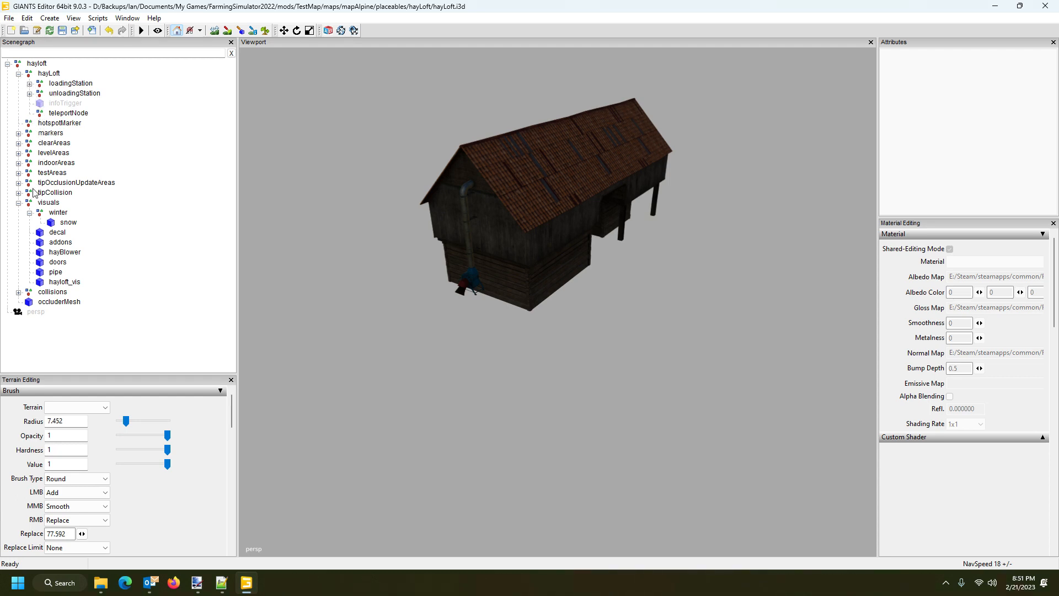
left_click(58, 232)
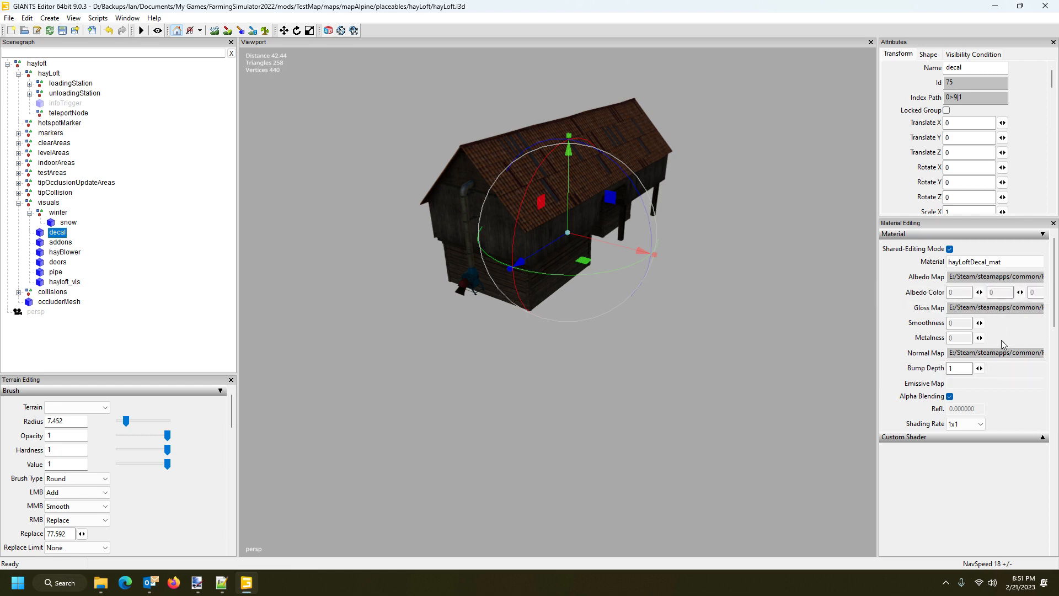
Copy hayLoftDecal_diffuse.dds and hayLoftDecal_normal.dds from the Farming Simulator 22 lizard/hayLoft folder into the TestMap hayLoft folder.
left_click(101, 583)
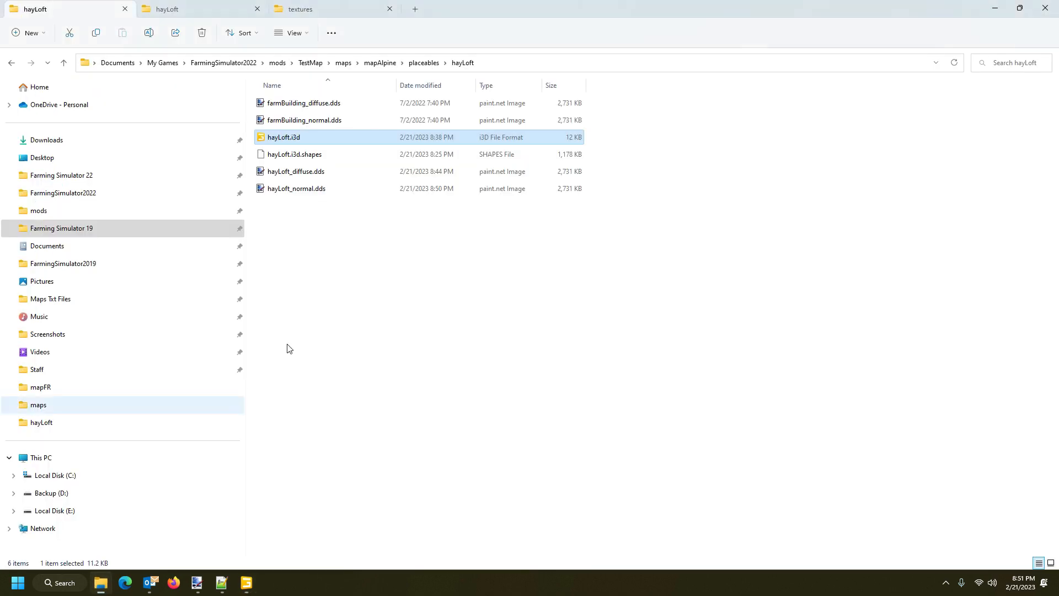
left_click(191, 13)
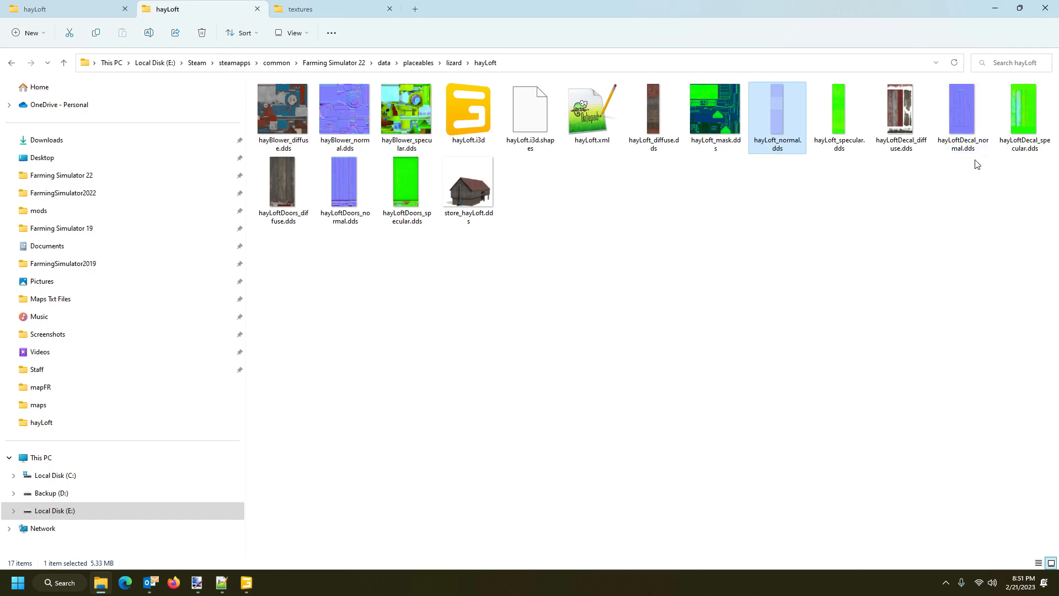
left_click(972, 144)
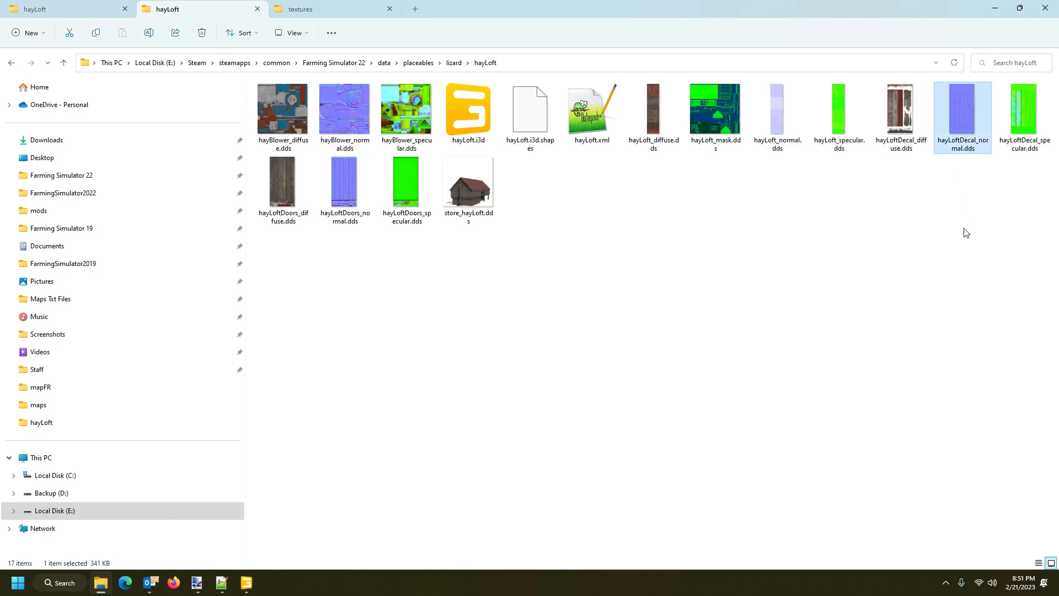
left_click(906, 115, "ctrl")
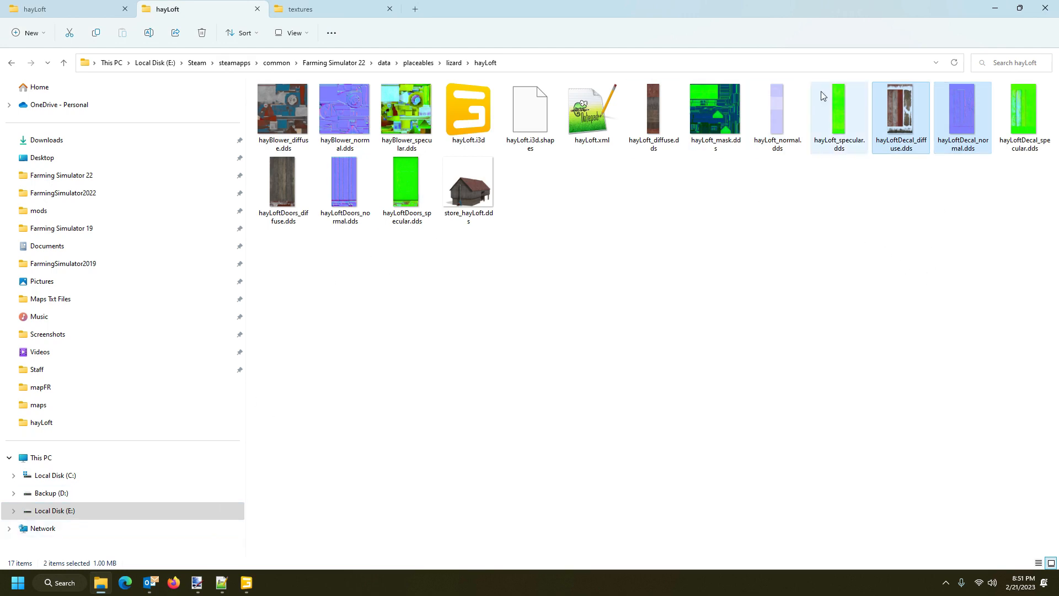
left_click(72, 12)
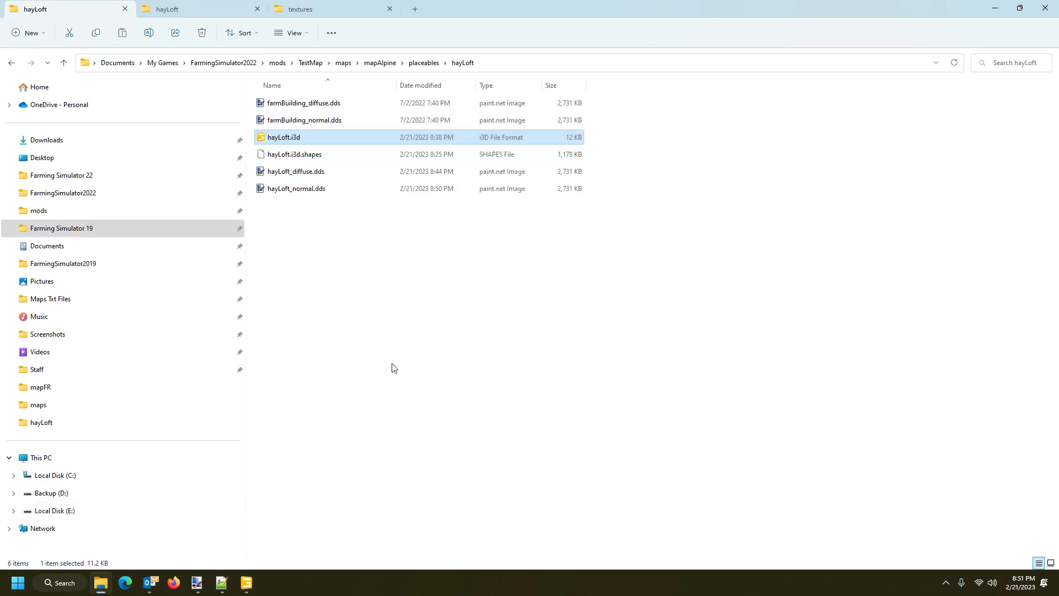
left_click(390, 365)
key("ctrl+v")
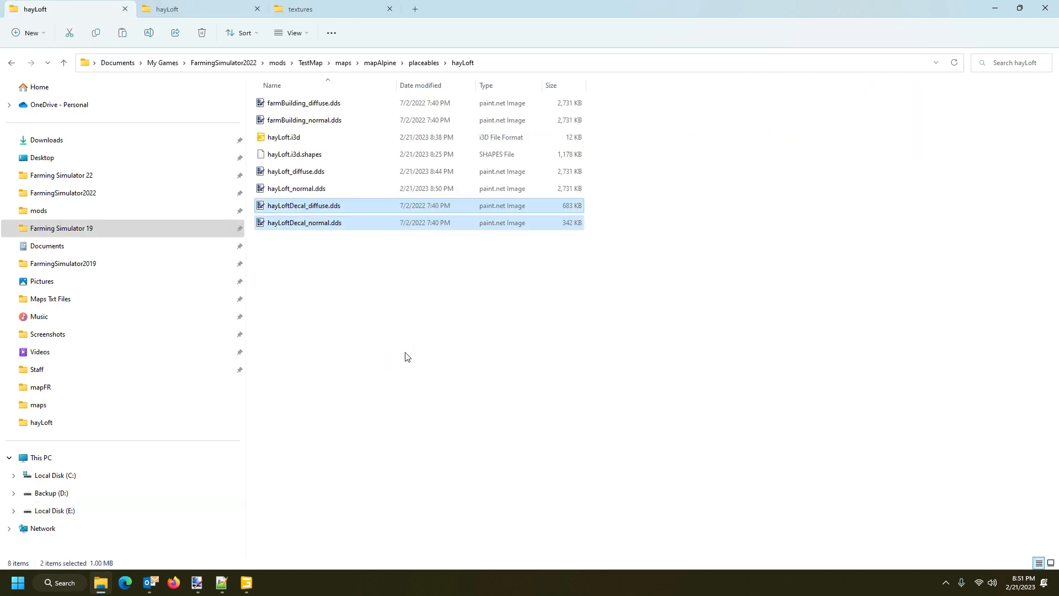
left_click(375, 315)
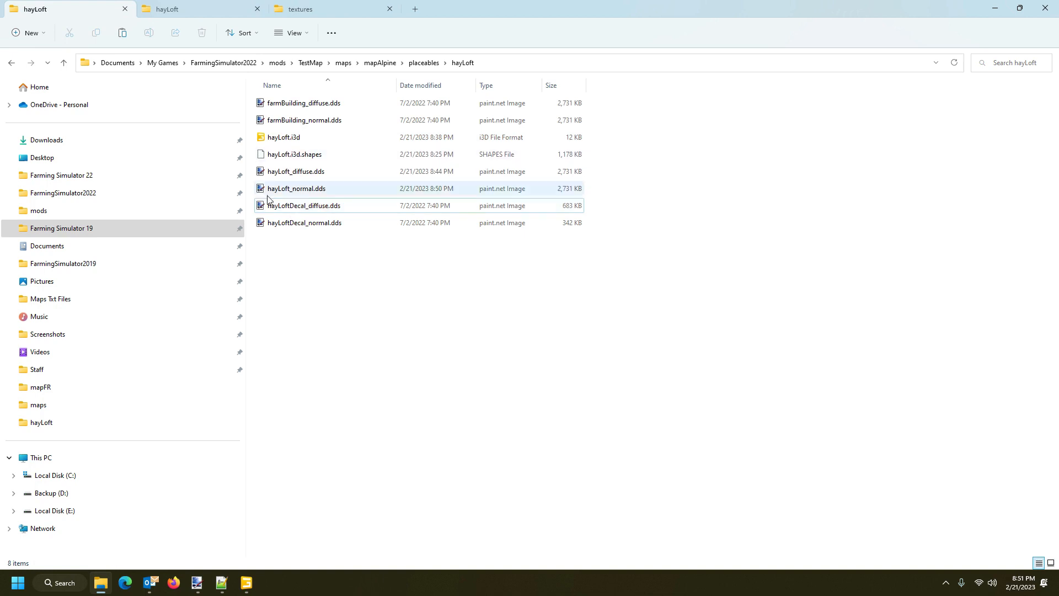
Switch to GIANTS Editor and close it without saving changes to hayLoft.i3d.
key("alt+Tab")
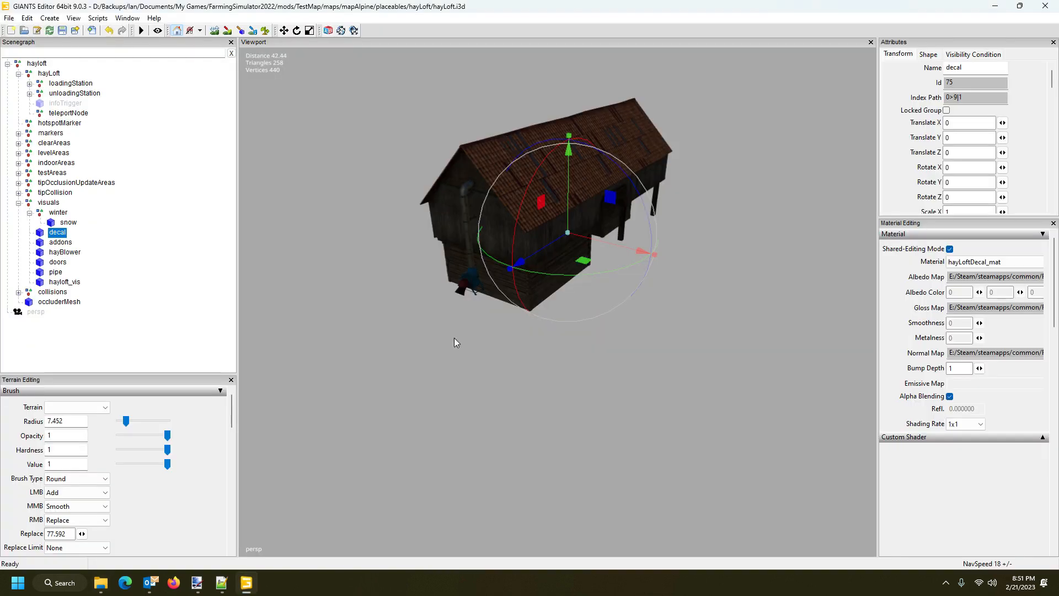
left_click(1047, 6)
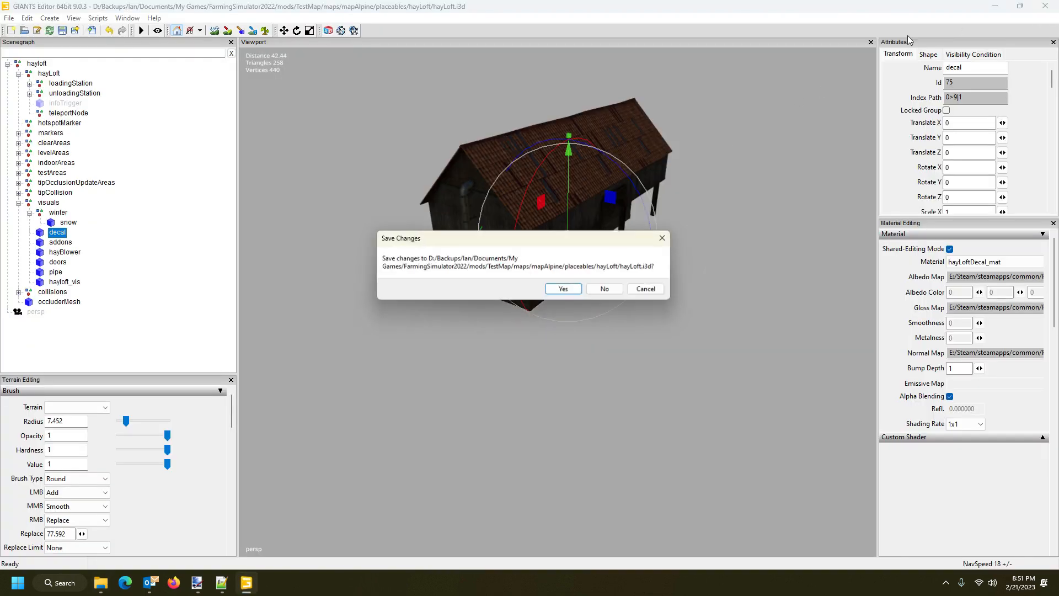
left_click(610, 291)
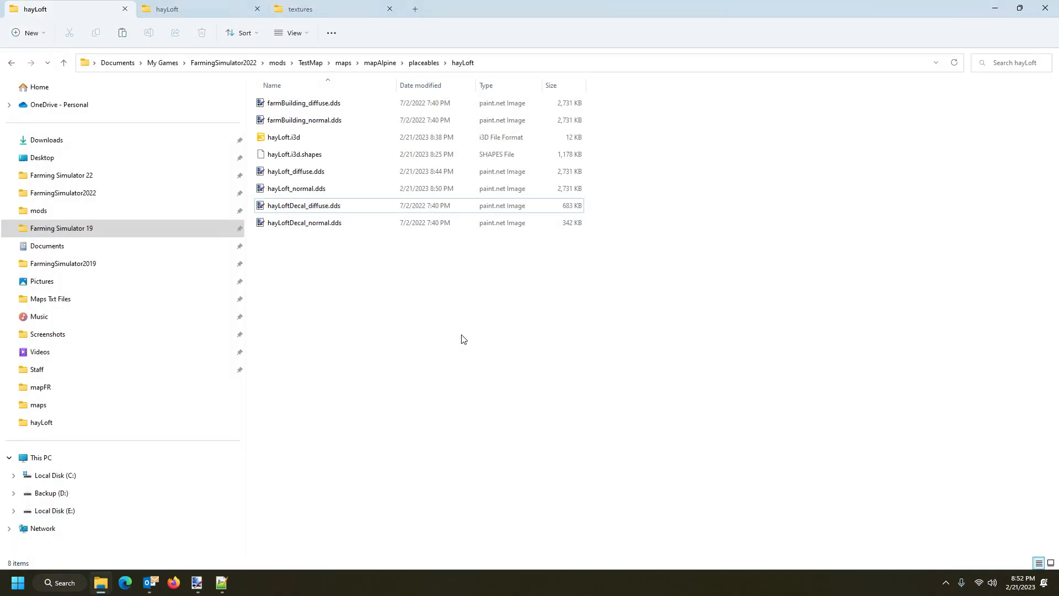
In hayLoft.i3d in Notepad++, shorten the fileId 21 filename to hayLoft_normal.png by removing its $data folder path.
left_click(314, 142)
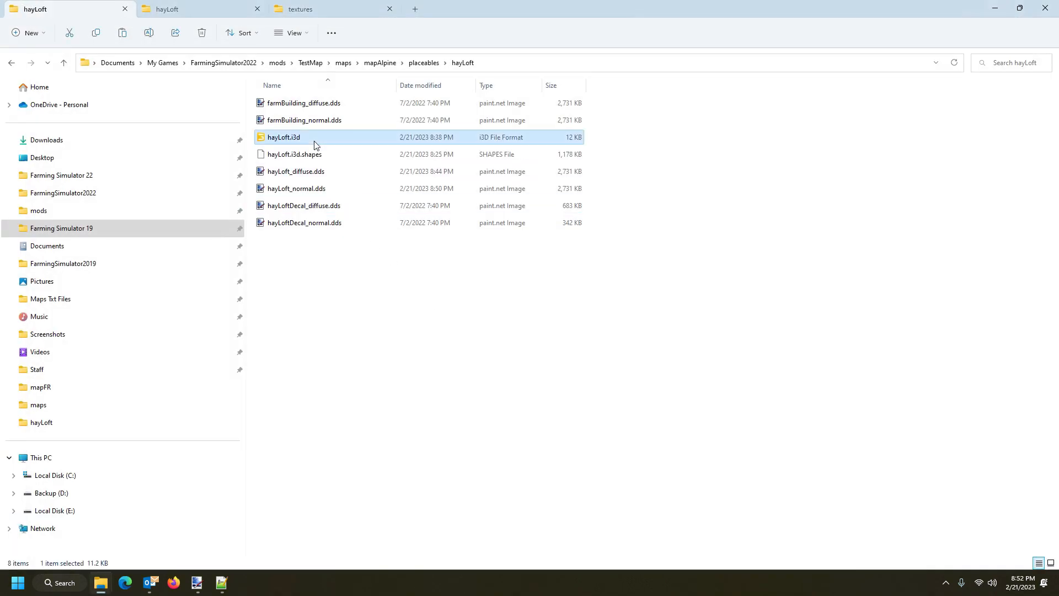
left_click(223, 583)
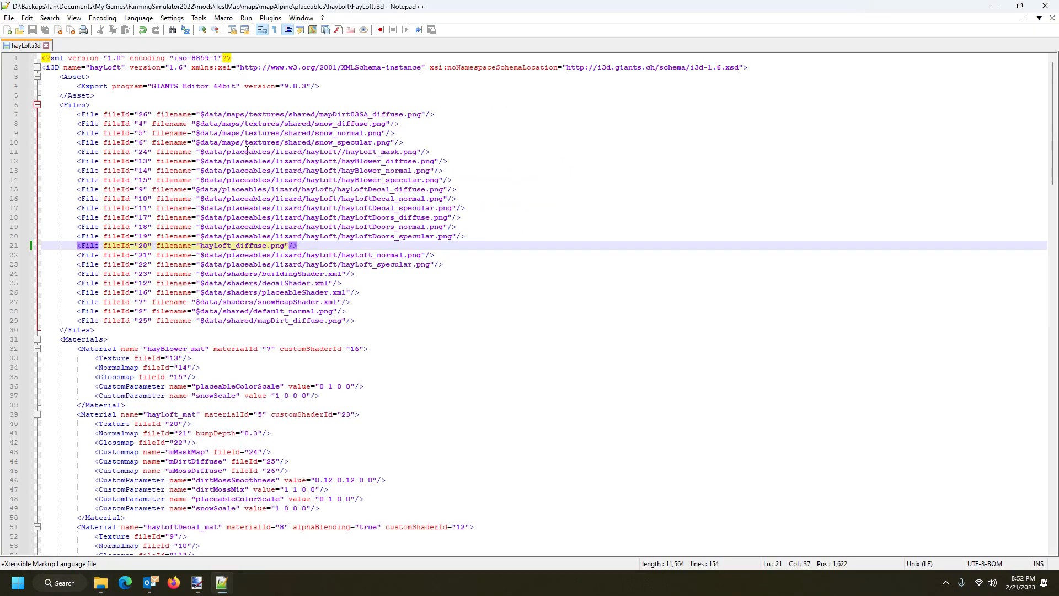
left_click(333, 255)
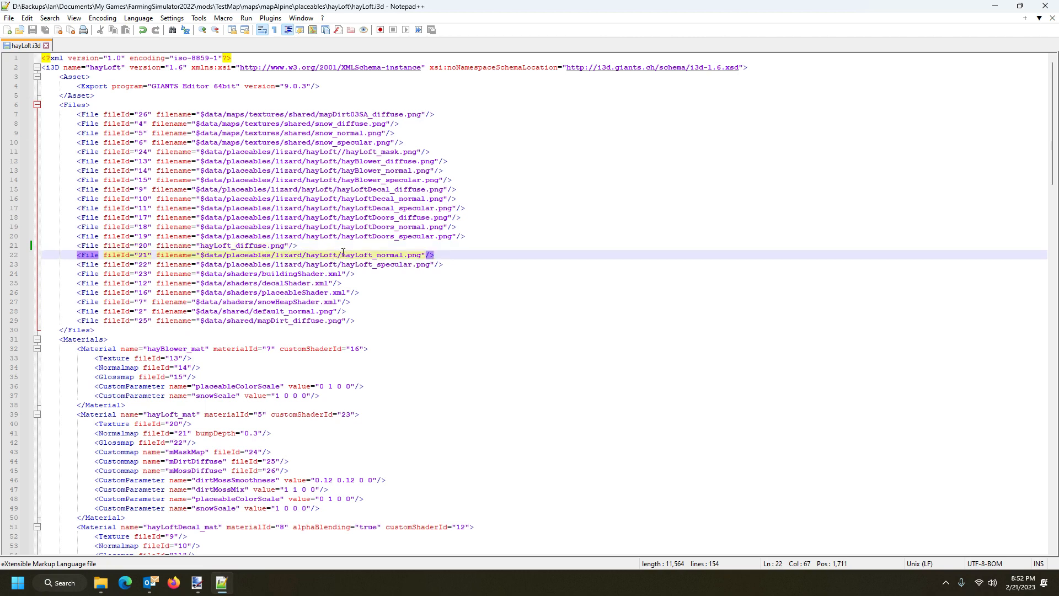
left_click_drag(341, 254, 204, 255)
key("Delete")
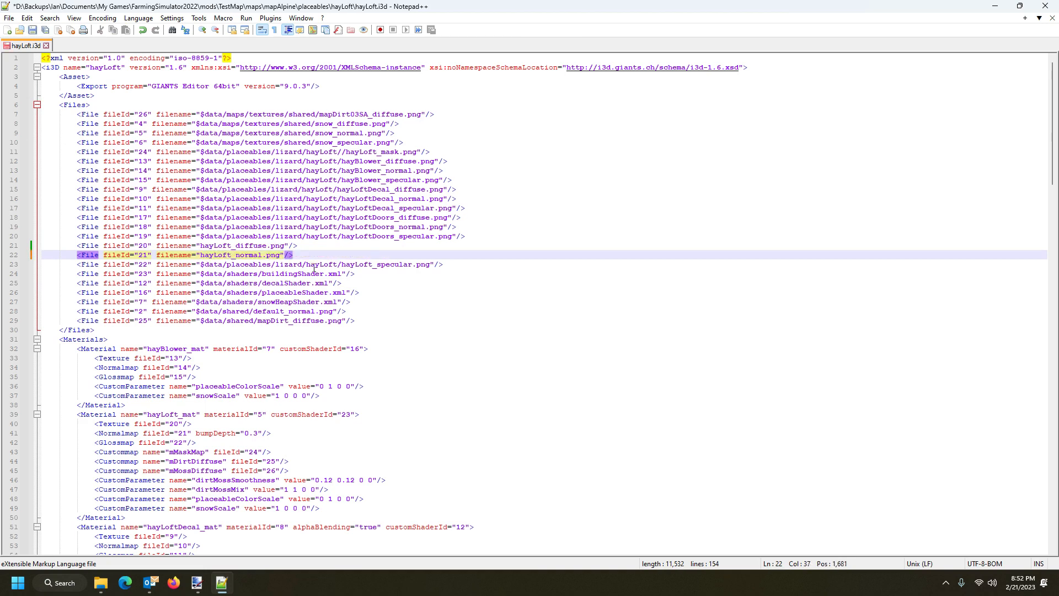
Shorten the fileId 9 and 10 filenames to hayLoftDecal_diffuse.png and hayLoftDecal_normal.png by removing their $data paths, and save the file.
left_click(388, 207)
left_click(377, 199)
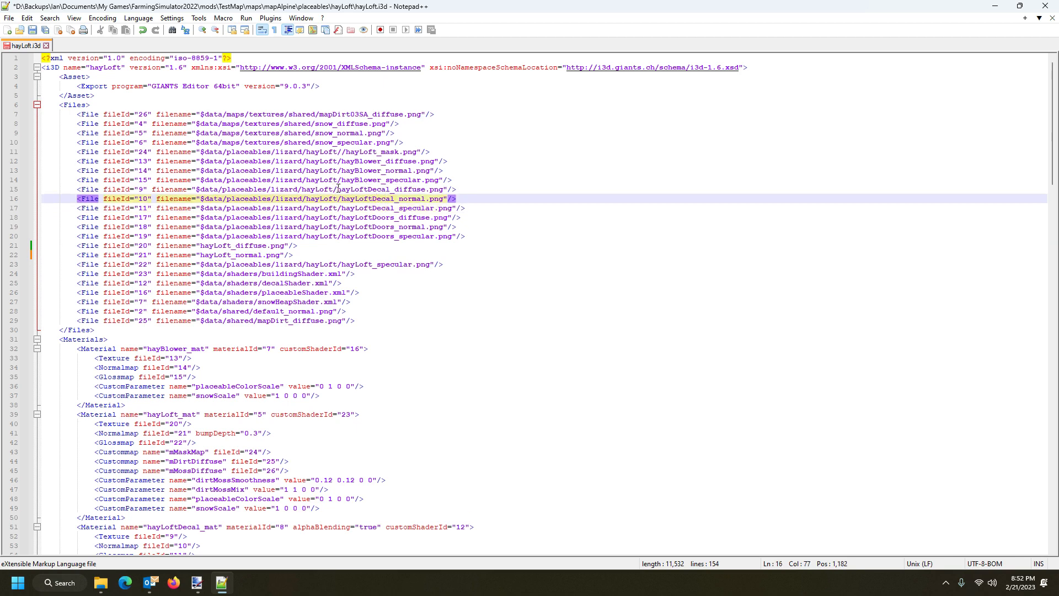
left_click_drag(338, 190, 200, 189)
key("Delete")
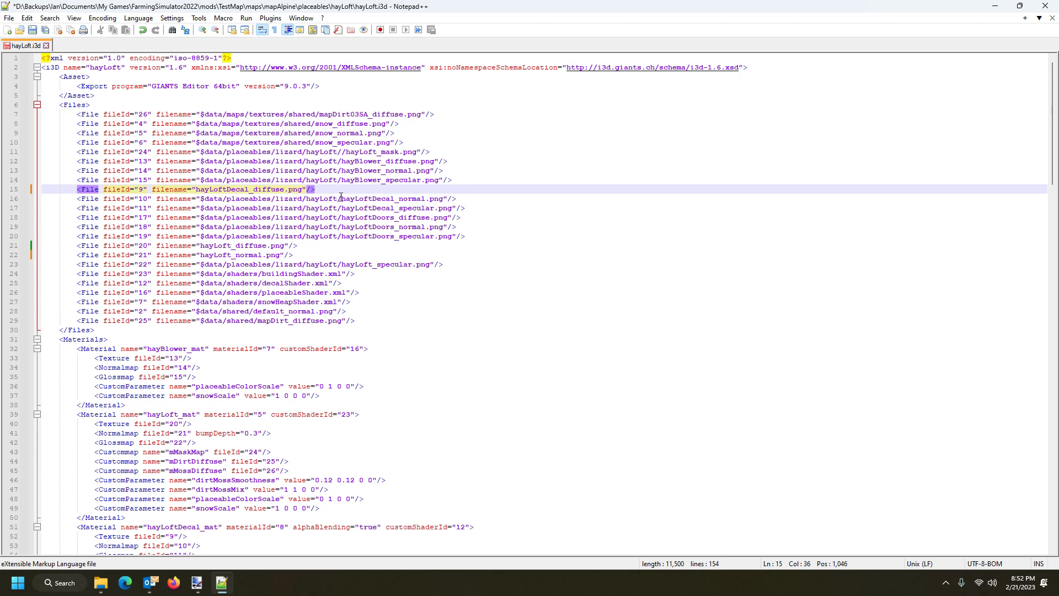
left_click_drag(341, 198, 200, 199)
key("Delete")
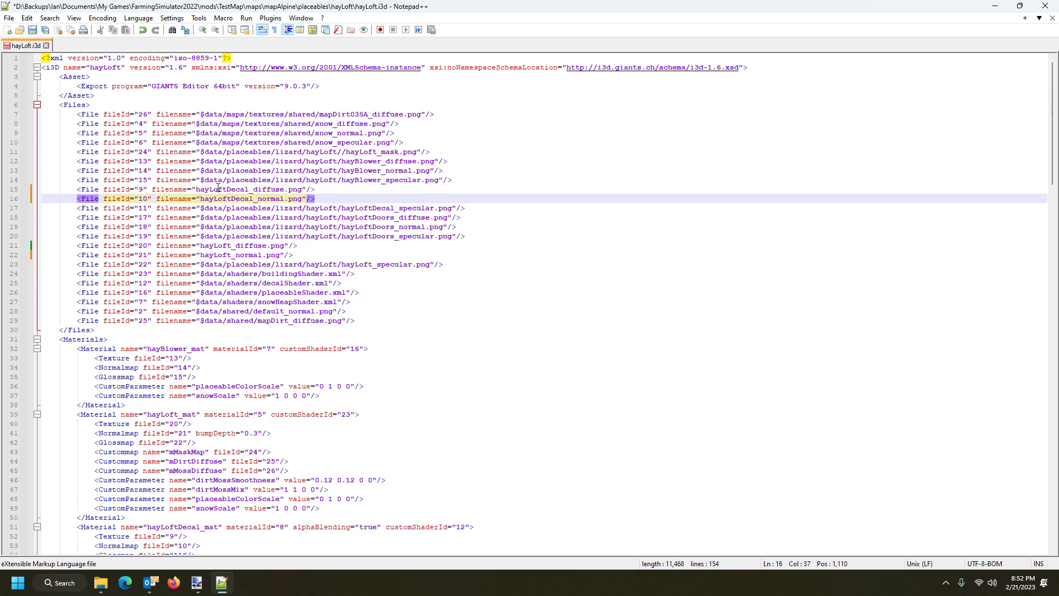
left_click(239, 205)
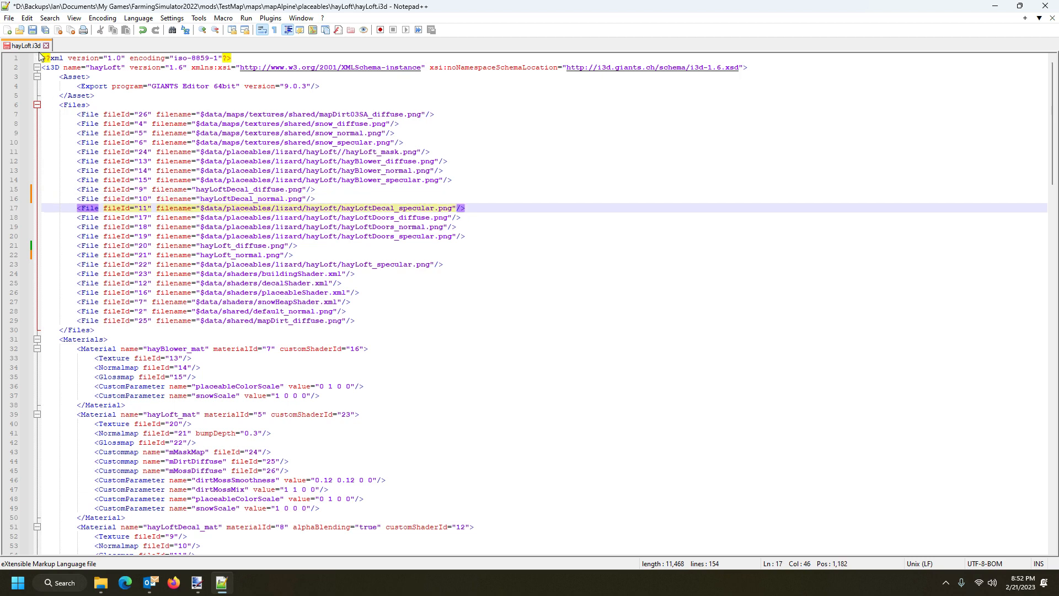
left_click(33, 30)
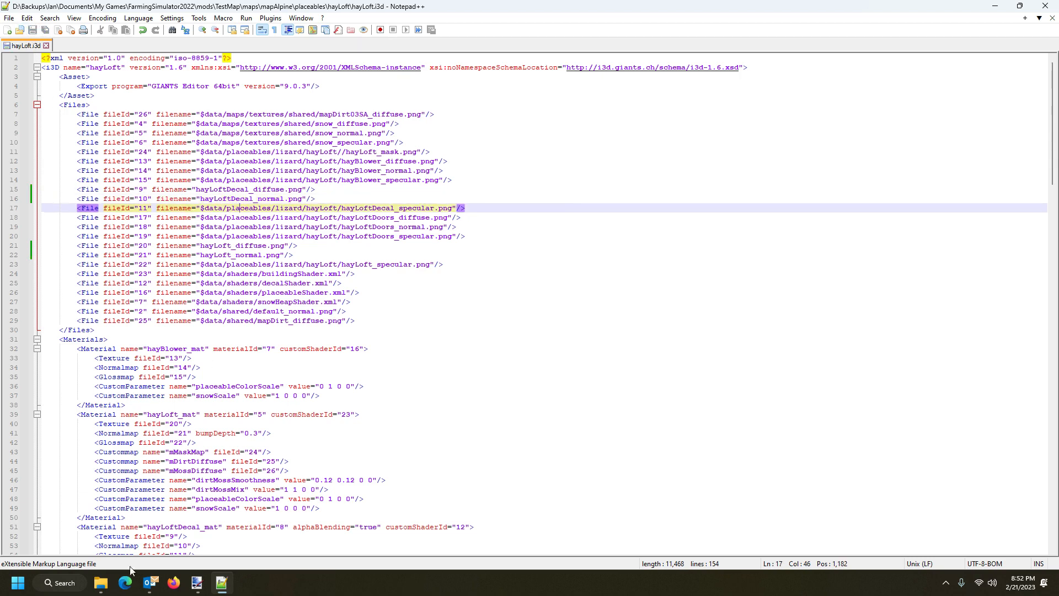
Reopen the TestMap hayLoft.i3d in GIANTS Editor and examine the barn's roof tiles and decal patches from several distances and angles.
left_click(101, 582)
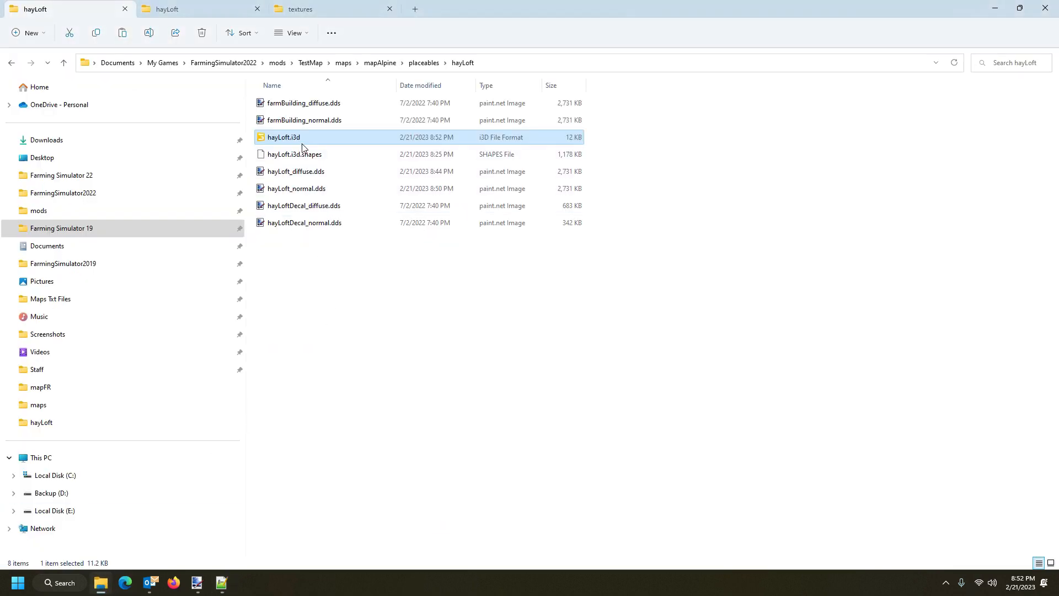
left_click(499, 356)
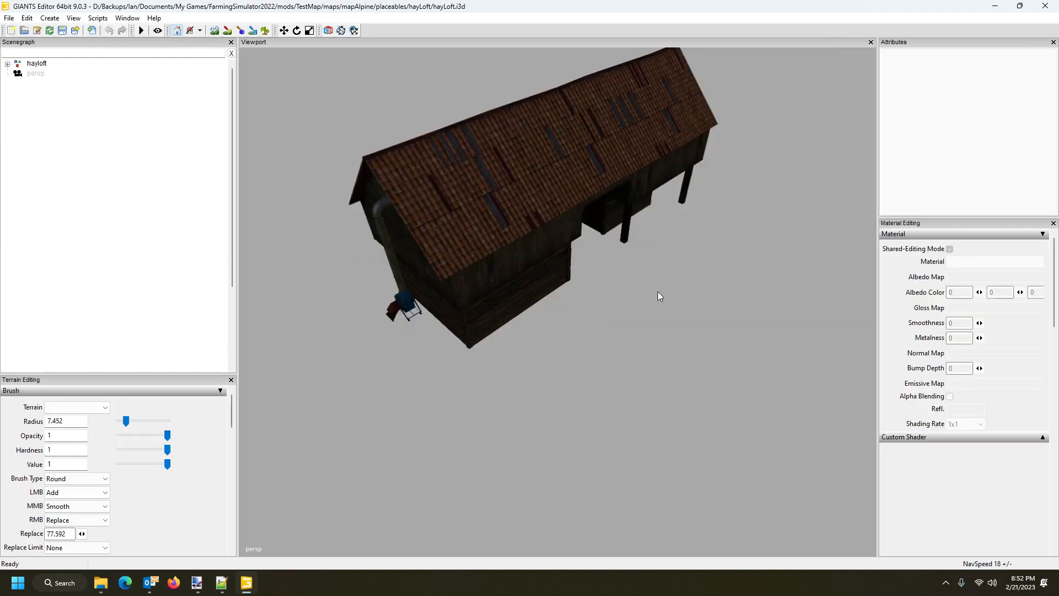
scroll(658, 297, "down", 5)
left_click_drag(614, 300, 666, 249)
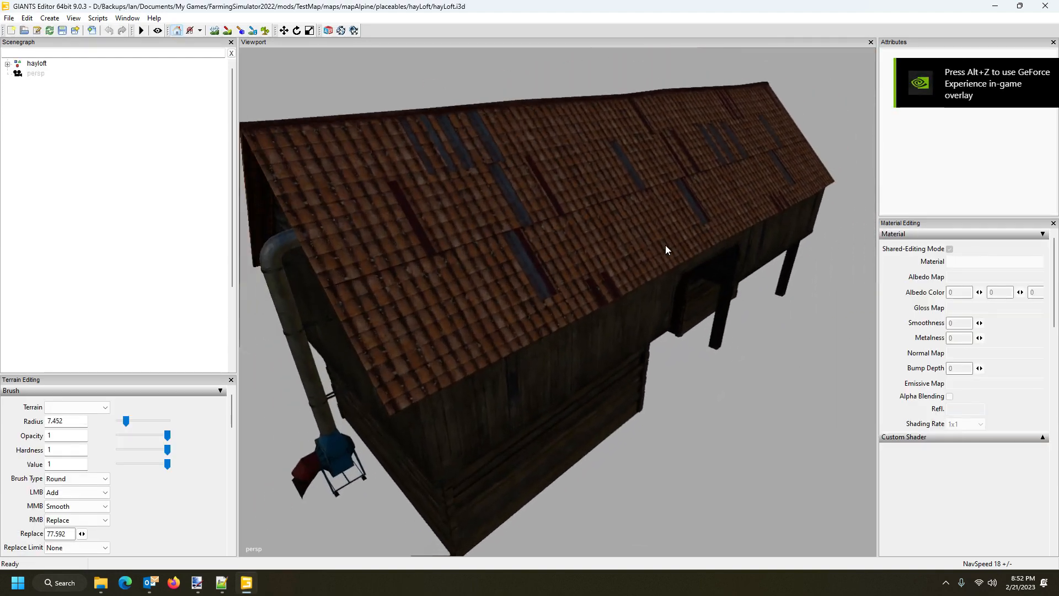
scroll(665, 245, "up", 6)
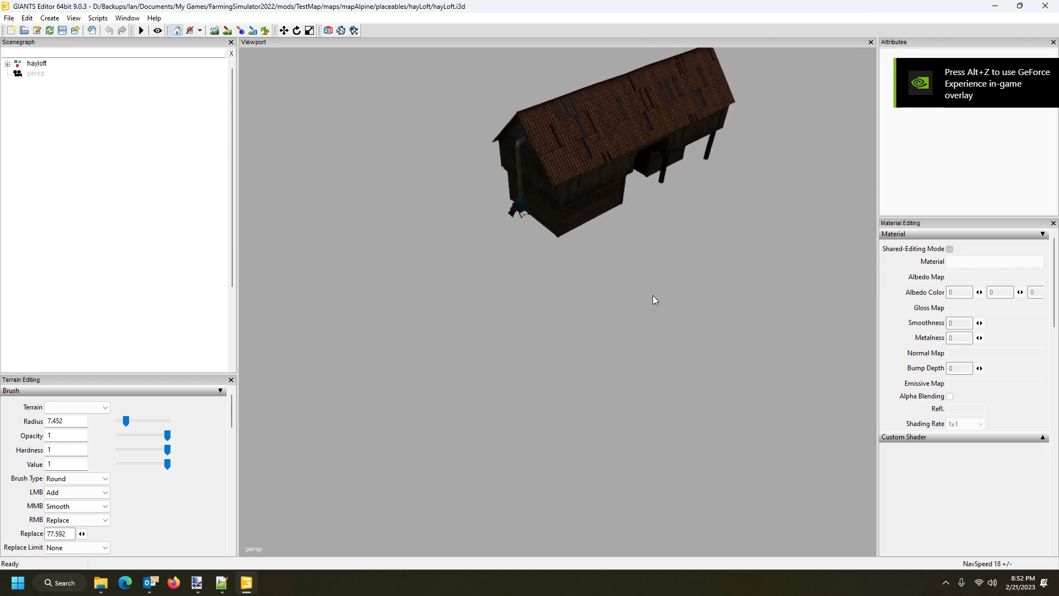
left_click_drag(653, 296, 650, 241)
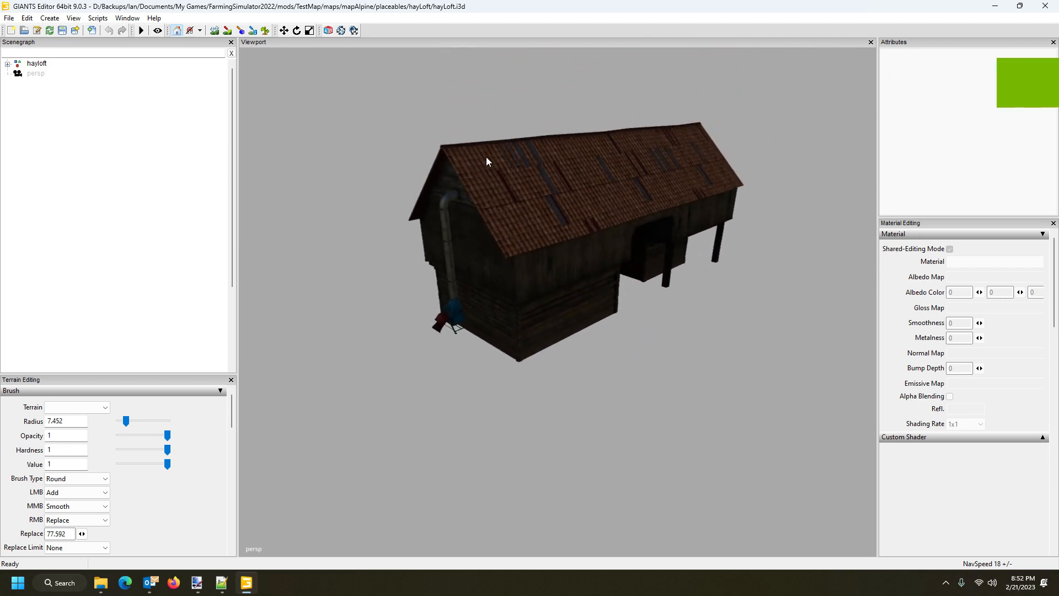
left_click_drag(616, 210, 571, 217)
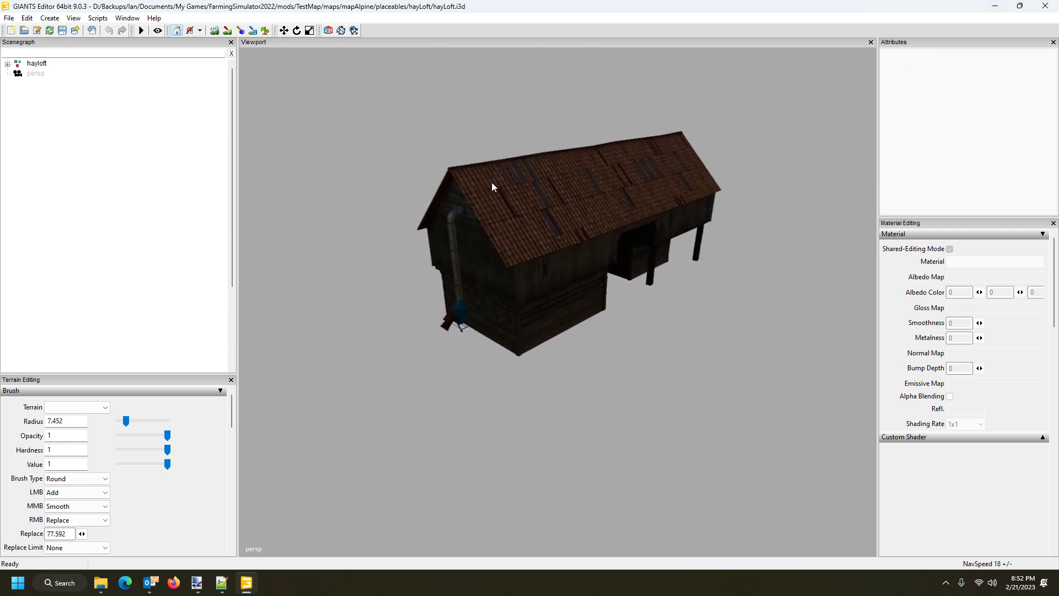
Leave GIANTS Editor and open hayLoftDecal_diffuse.dds from the TestMap hayLoft folder in paint.net.
left_click(996, 9)
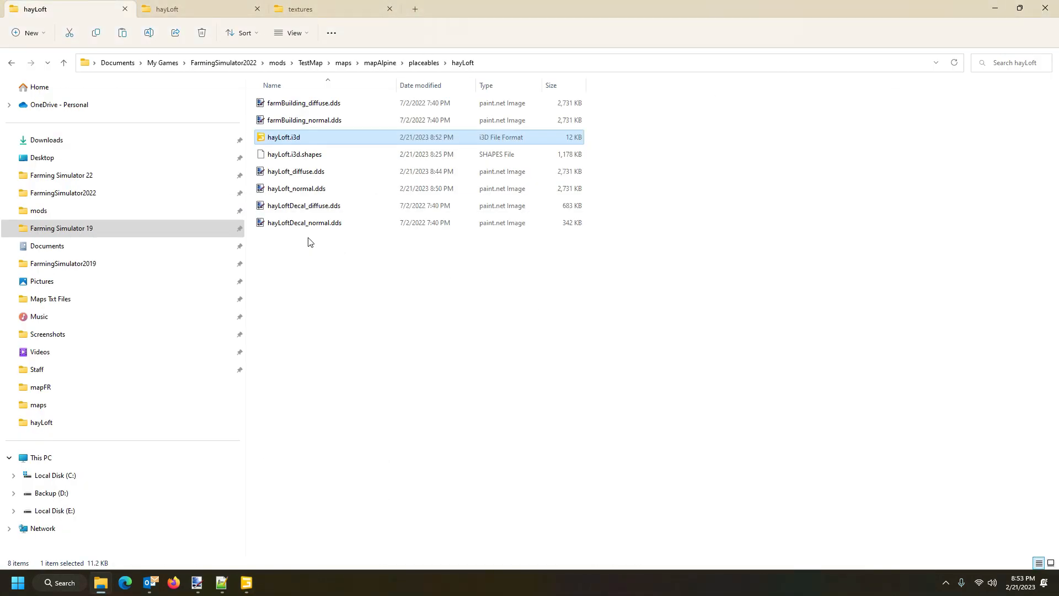
double_click(337, 207)
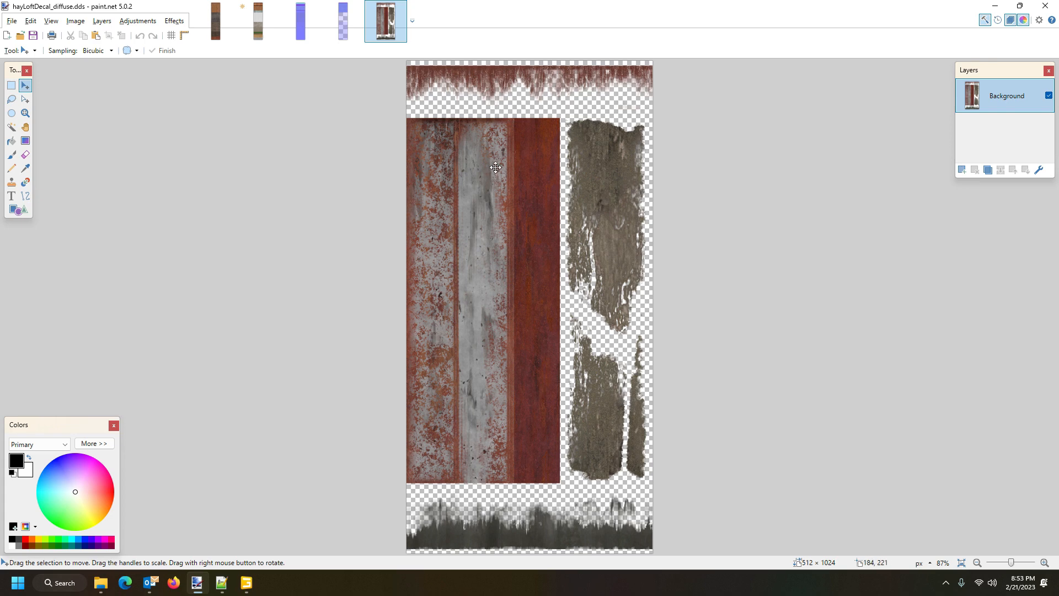
left_click(258, 21)
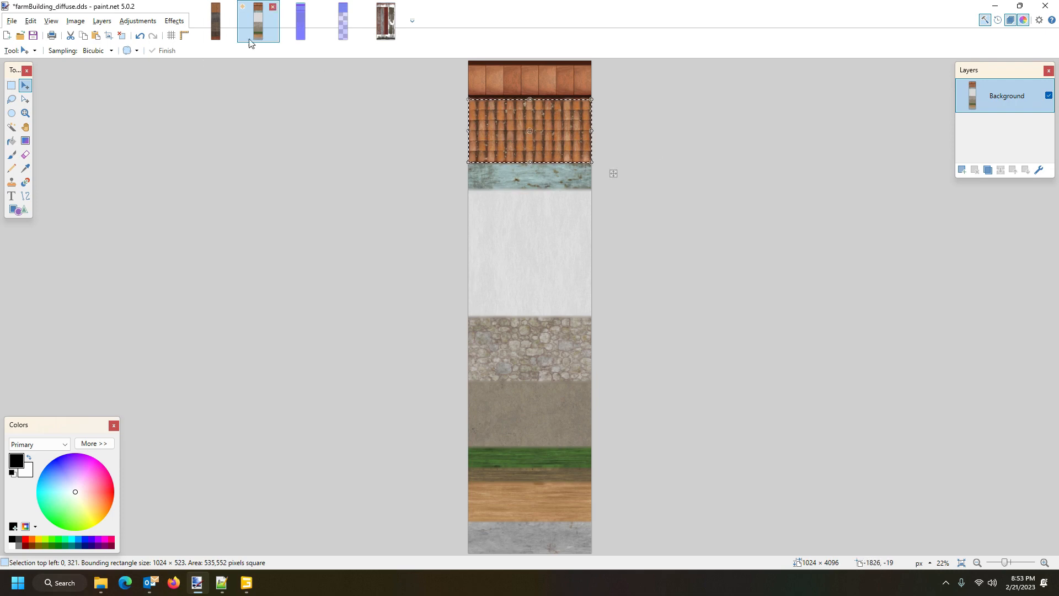
left_click(385, 25)
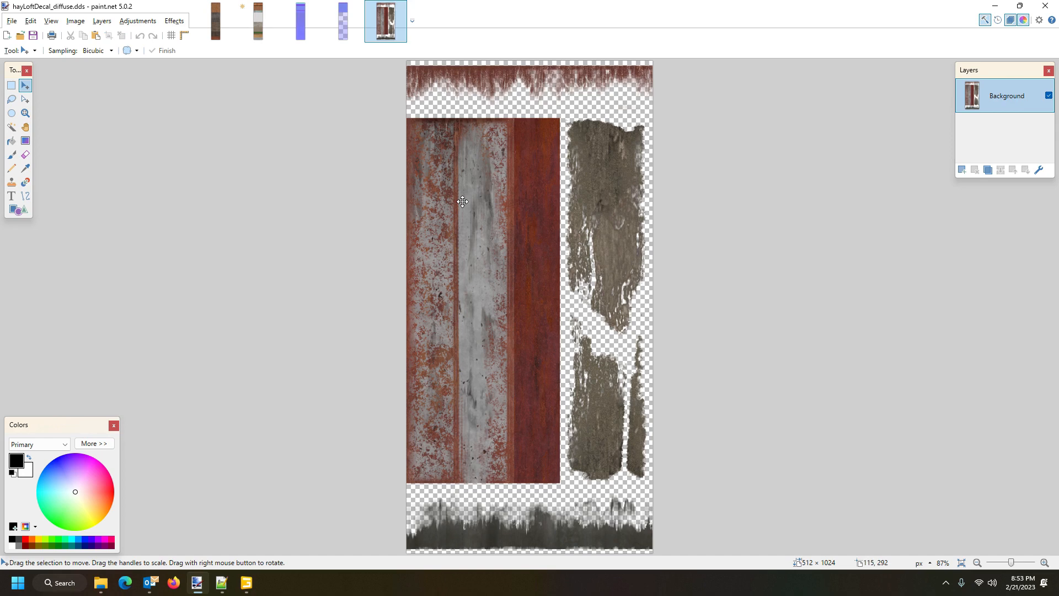
key("ctrl+v")
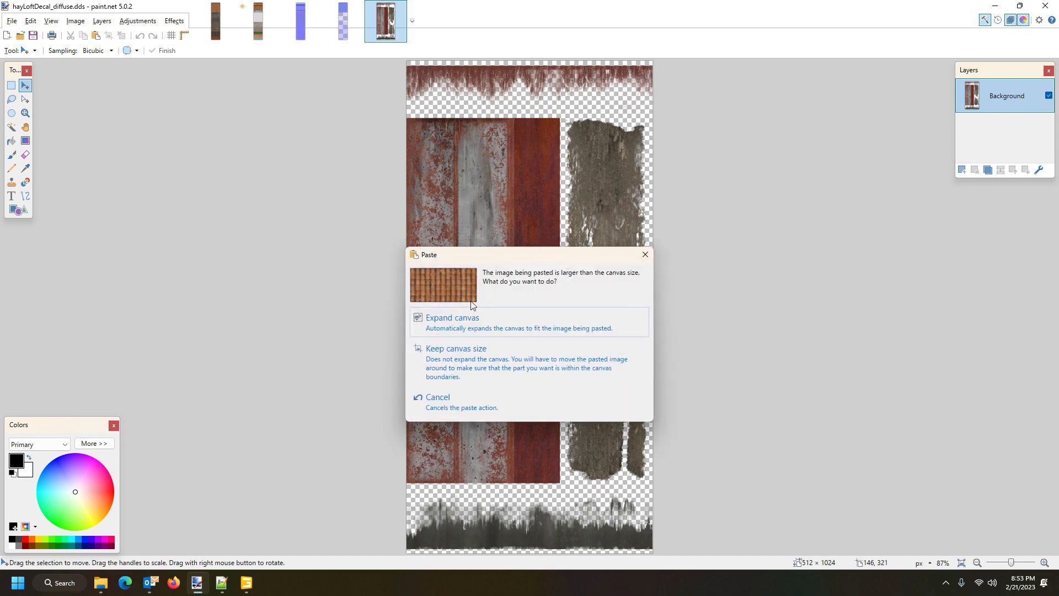
left_click(435, 401)
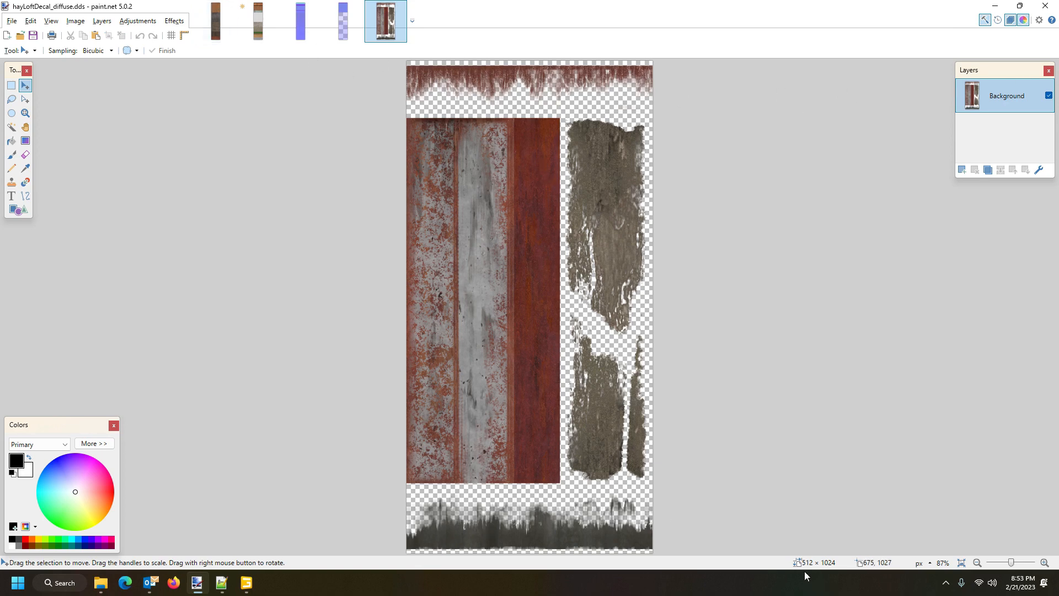
Paste the copied farmBuilding roof tiles into hayLoftDecal_diffuse.dds while keeping the canvas size.
left_click(210, 21)
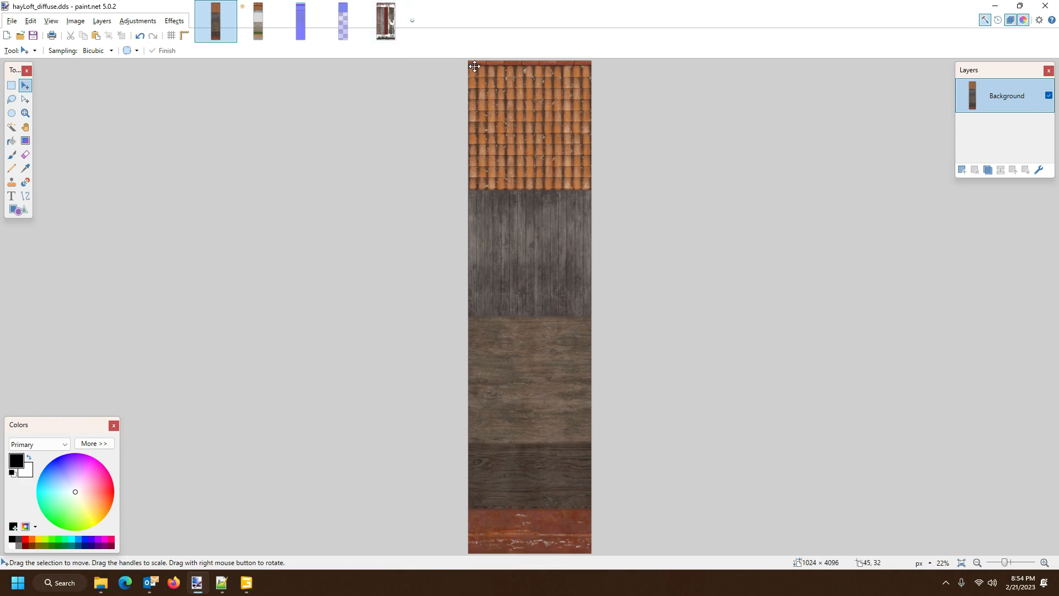
key("s")
left_click(260, 23)
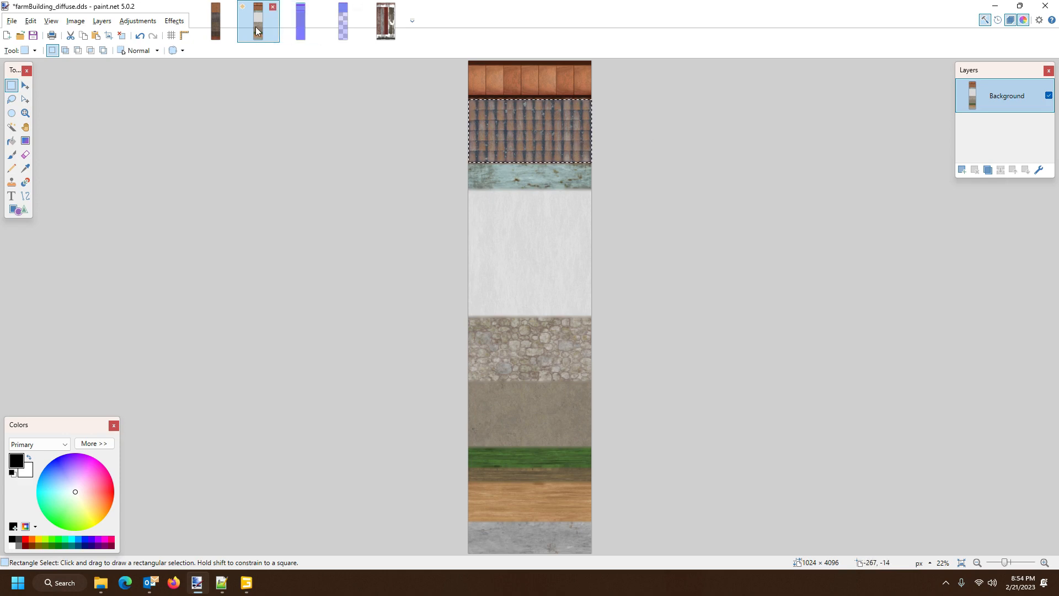
left_click(391, 27)
key("ctrl+v")
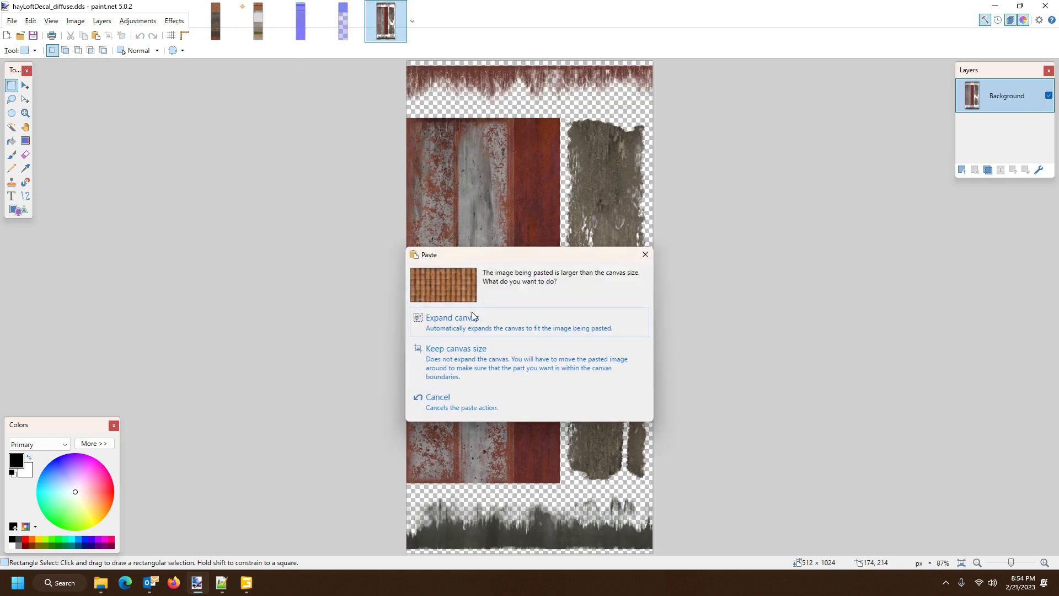
left_click(453, 356)
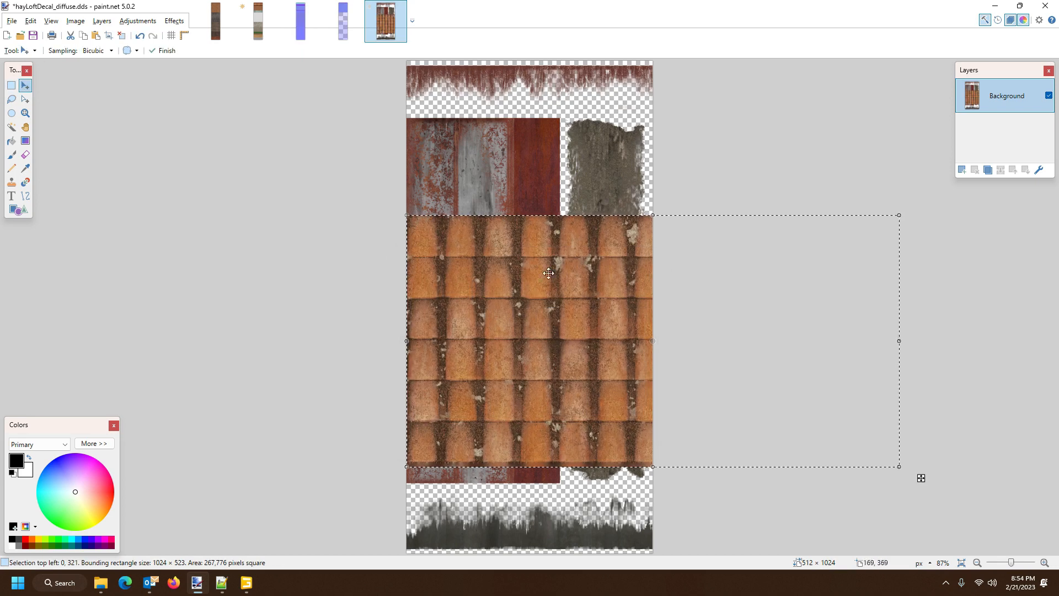
Shrink the pasted roof tiles to about 306 × 156 pixels and place them over the upper-left corner of the rusty metal panels.
left_click_drag(408, 220, 773, 420)
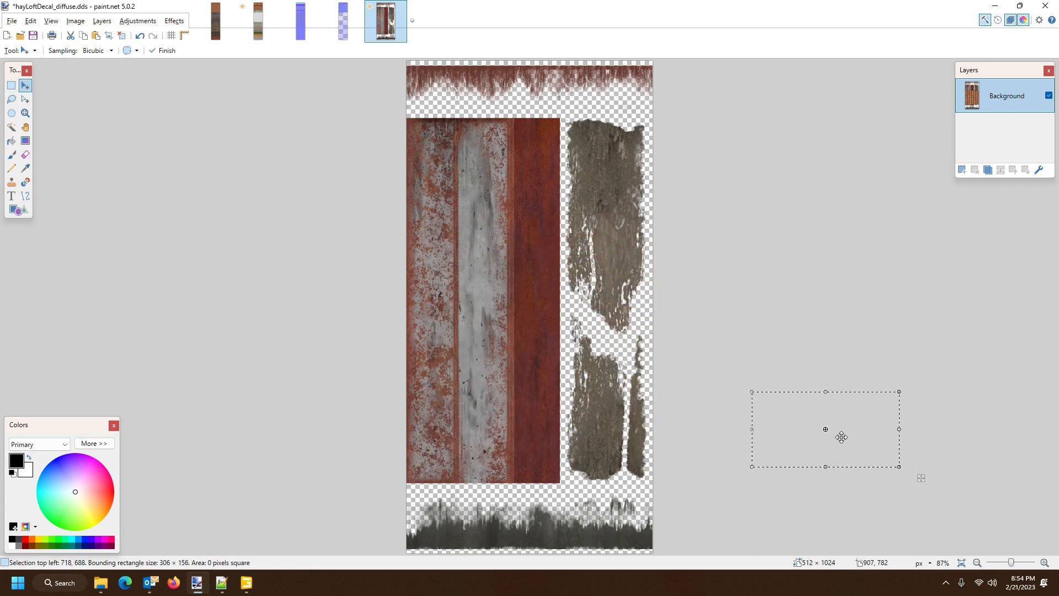
left_click_drag(838, 435, 494, 164)
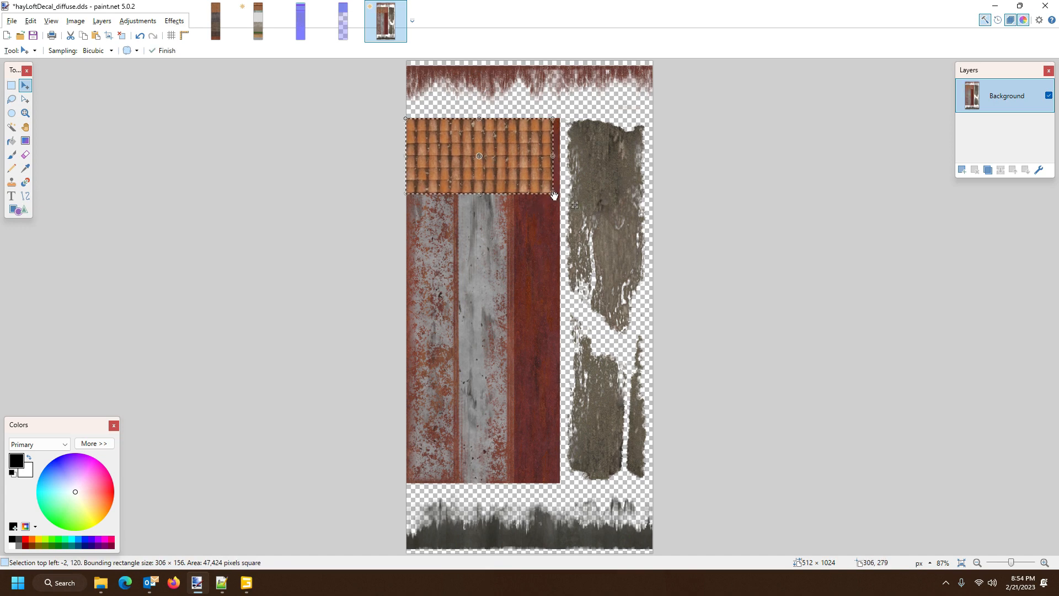
Cover the three planks with stacked copies of the roof tile piece sized about 323 × 165 px and save the texture as BC1 (Linear, DXT1).
left_click_drag(553, 194, 563, 199)
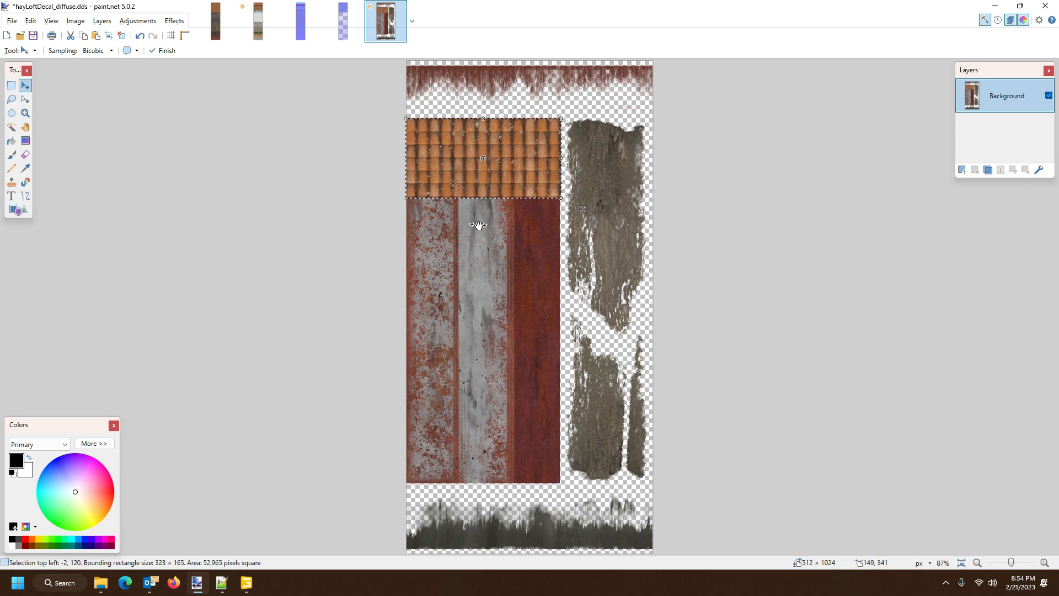
left_click_drag(499, 189, 505, 331)
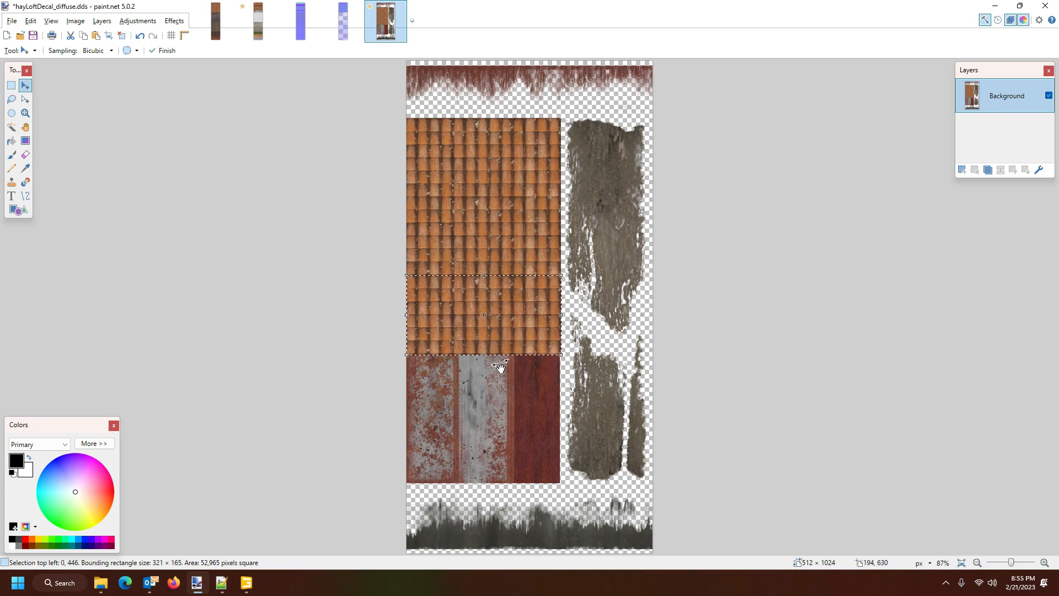
key("ctrl+v")
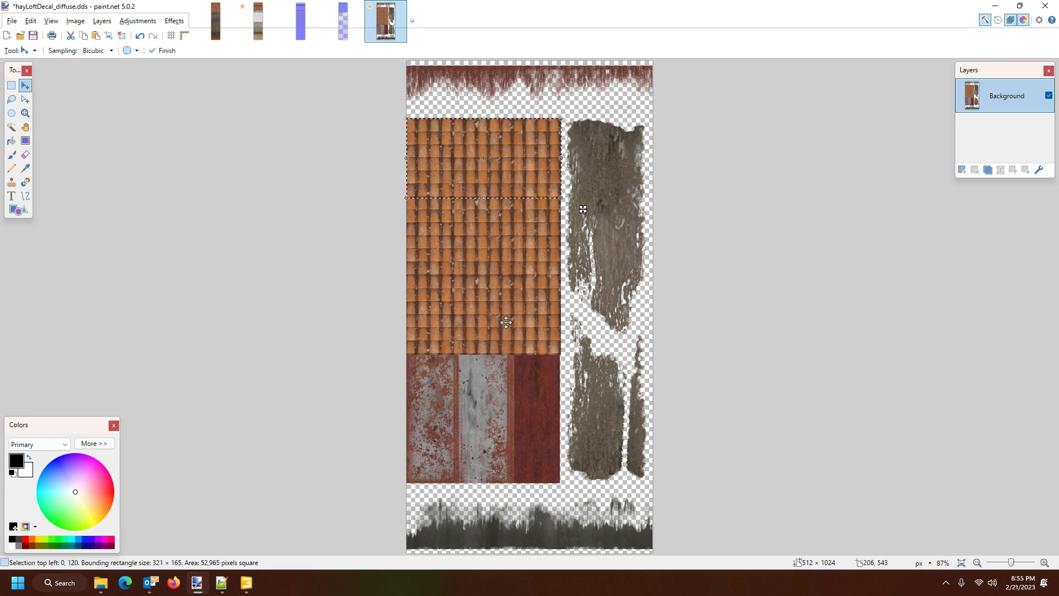
left_click_drag(485, 183, 500, 409)
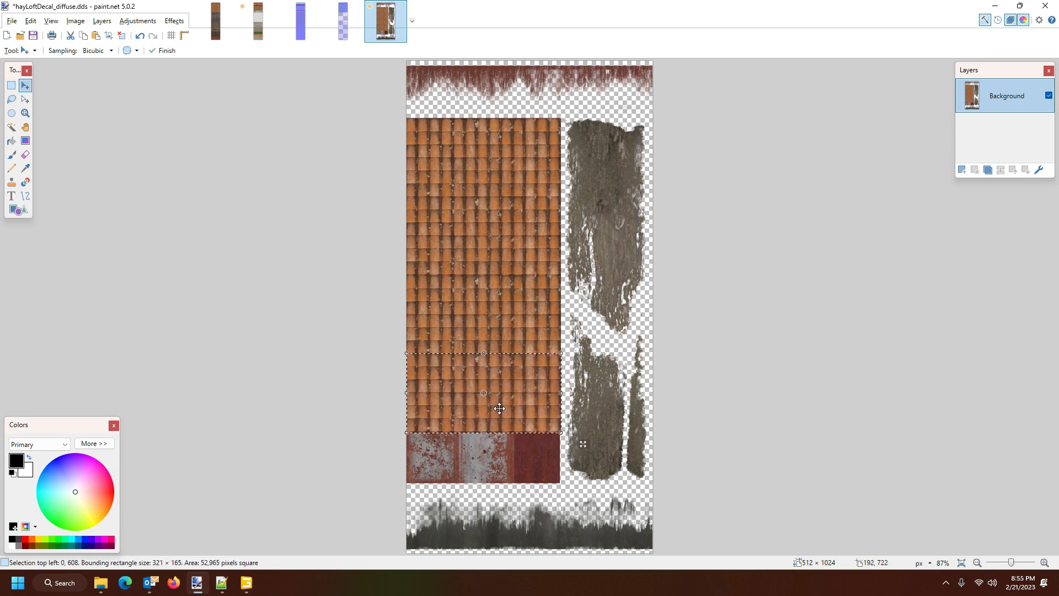
key("ctrl+z")
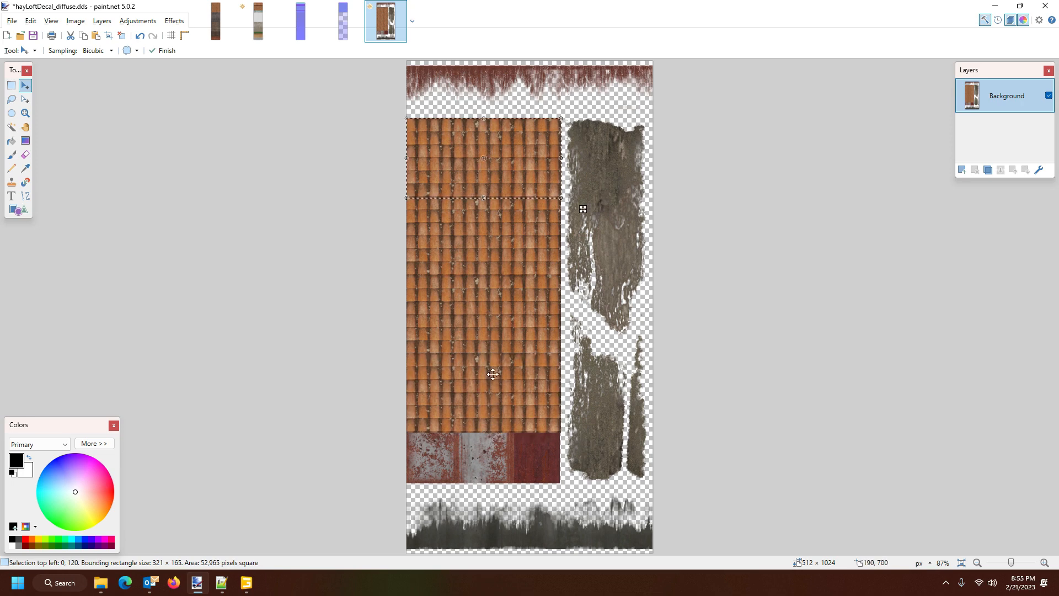
left_click_drag(502, 183, 502, 468)
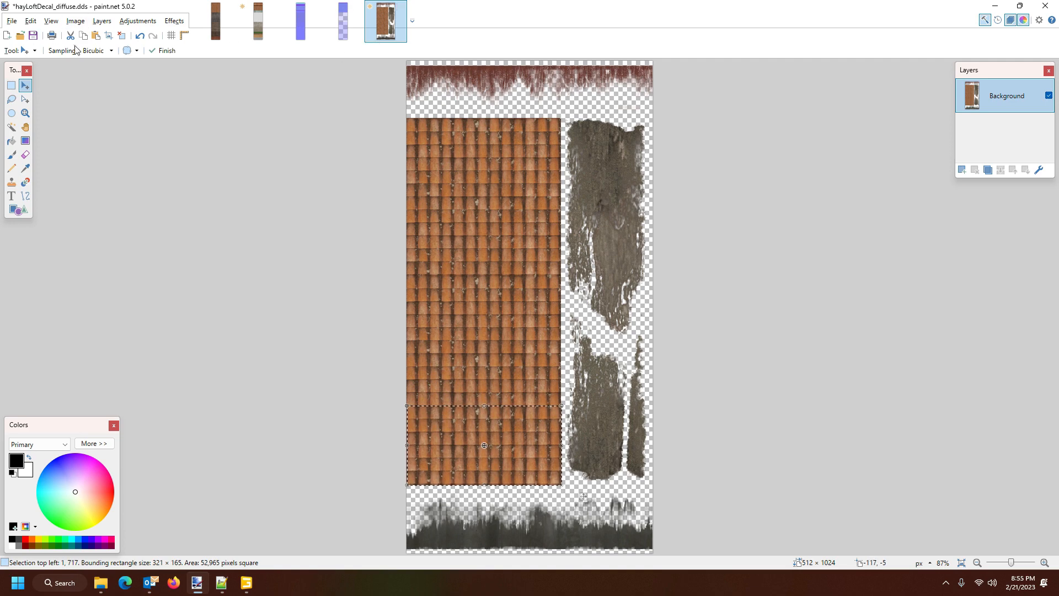
left_click(33, 35)
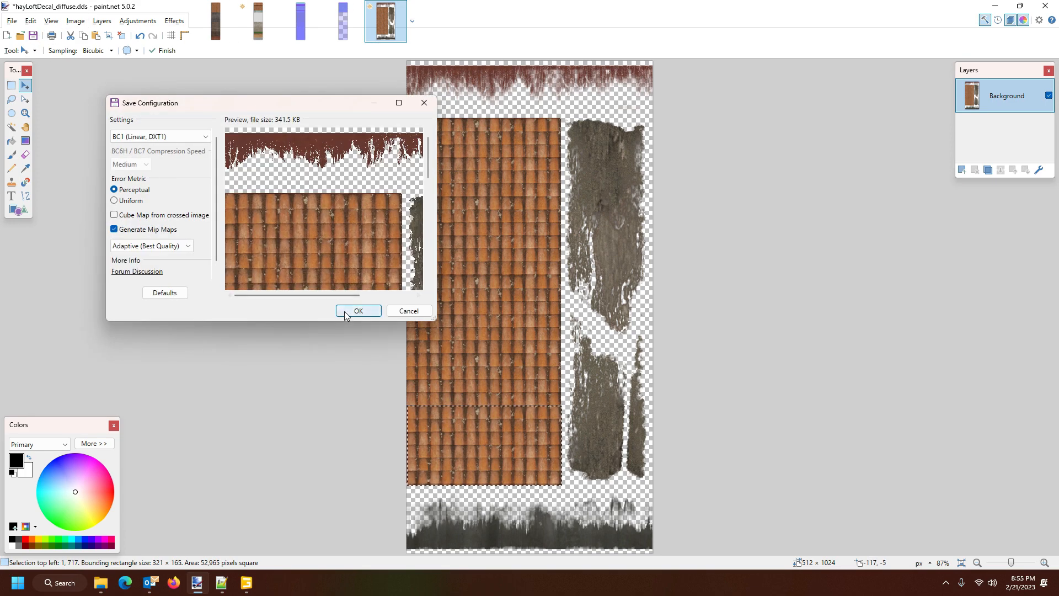
left_click(358, 311)
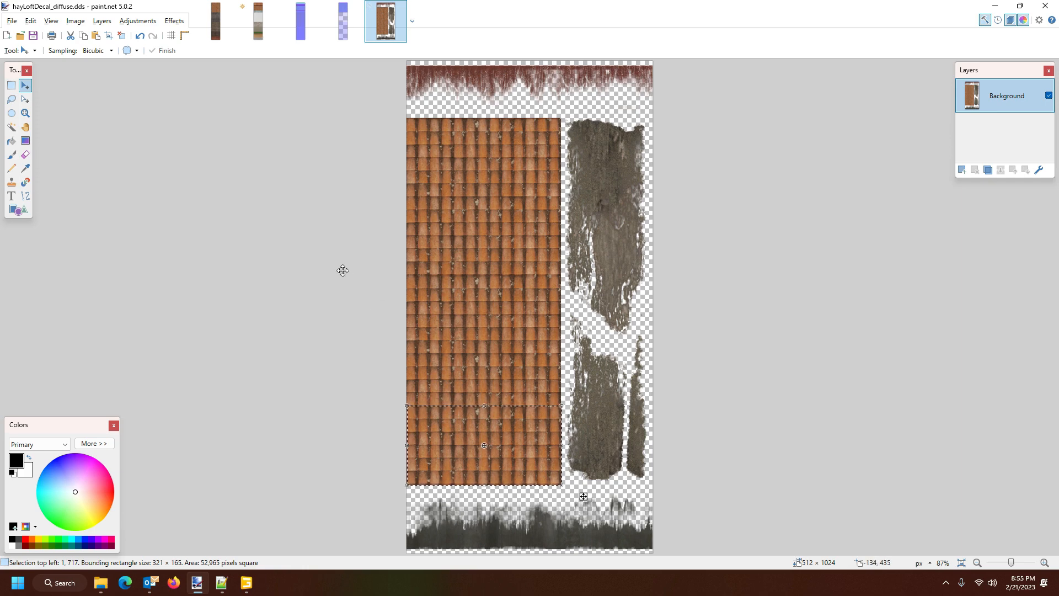
Switch to GIANTS Editor, close the loaded model without saving, and reopen hayLoft.i3d from the mapAlpine hayLoft folder in version 9.0.3.
left_click(246, 582)
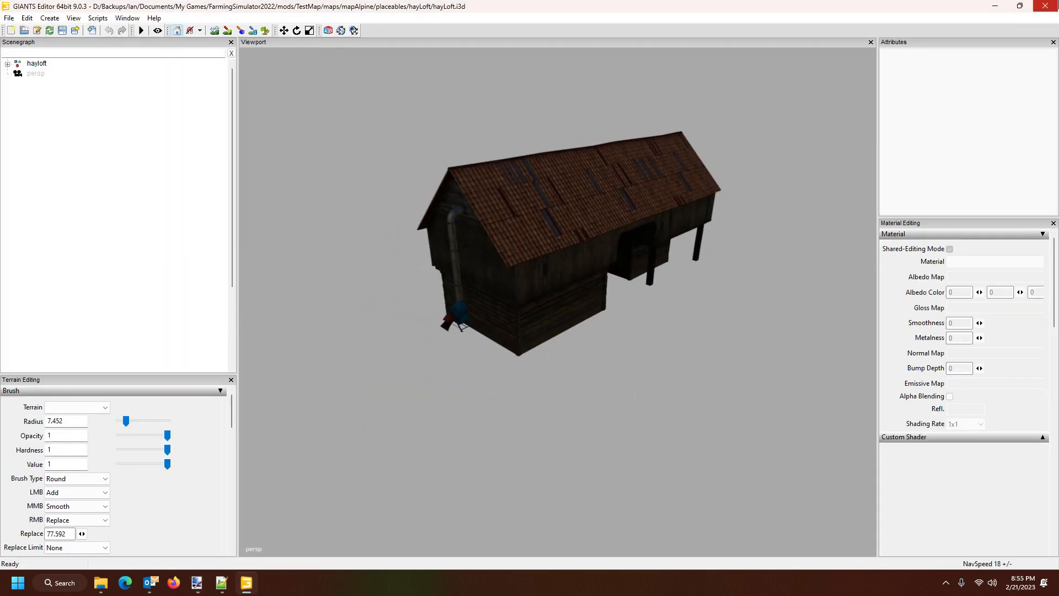
left_click(1045, 5)
left_click(621, 292)
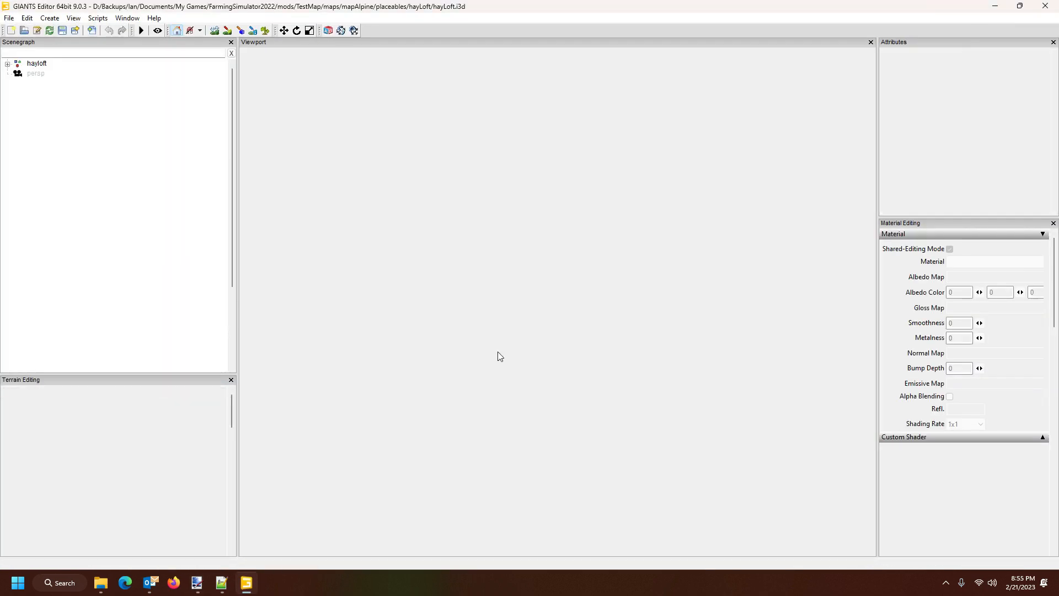
left_click(101, 583)
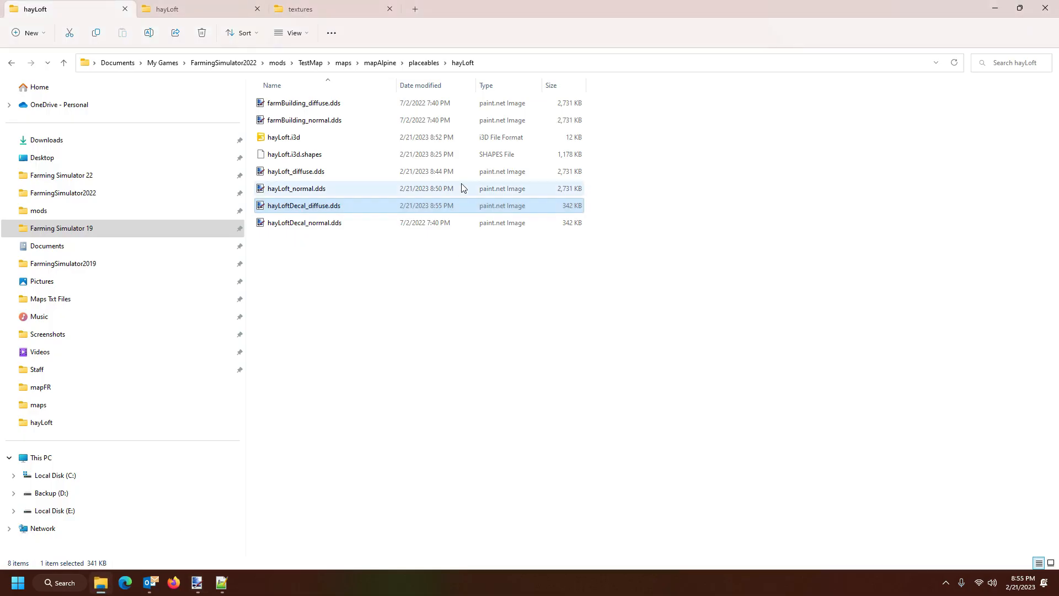
double_click(320, 137)
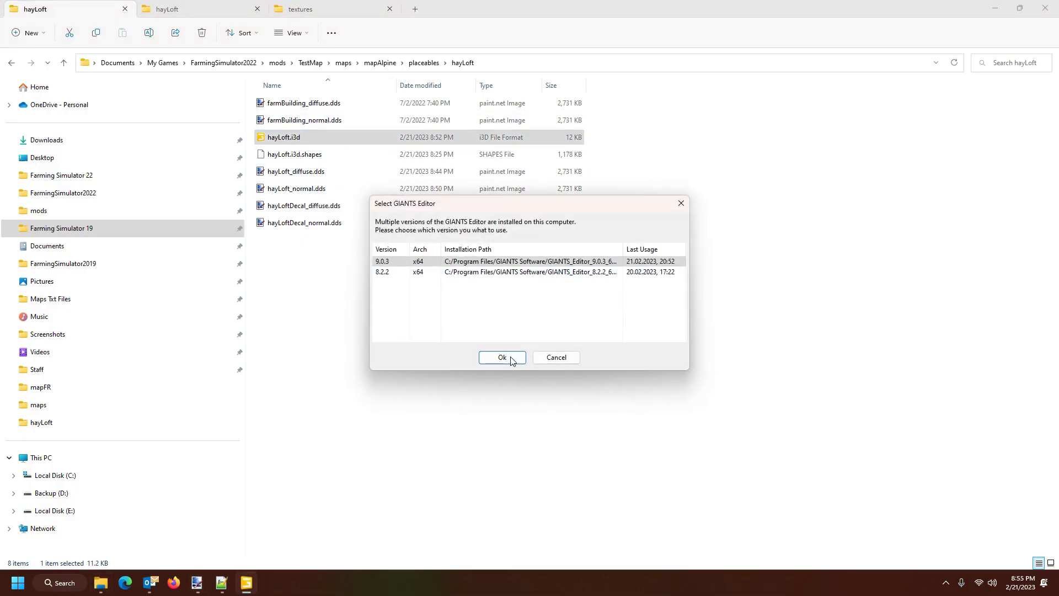
left_click(503, 357)
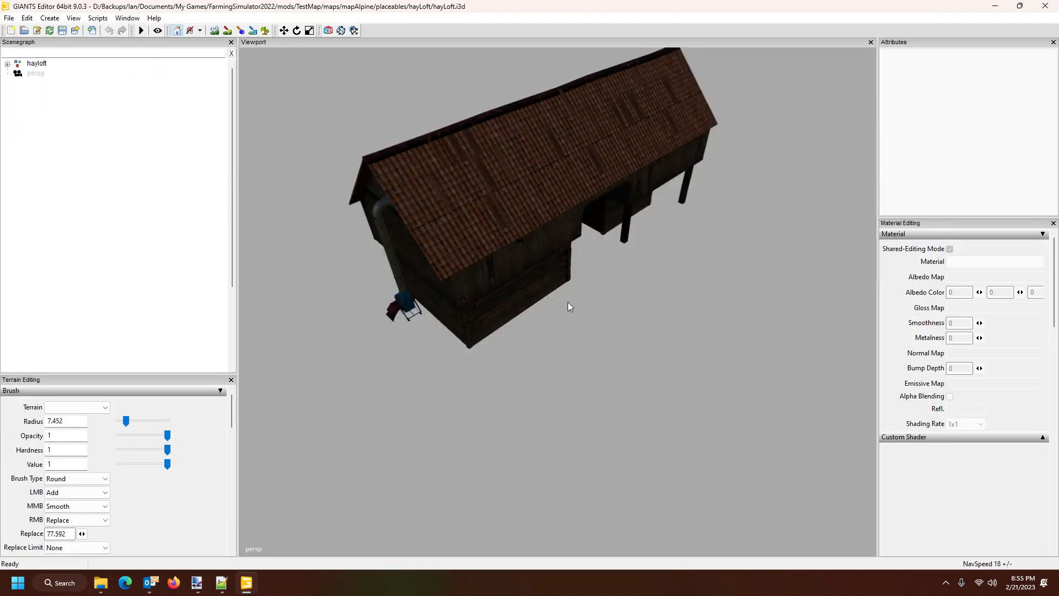
Examine the decal strips against the tiles on the hay loft's roof, both up close and from a distance.
scroll(574, 303, "down", 3)
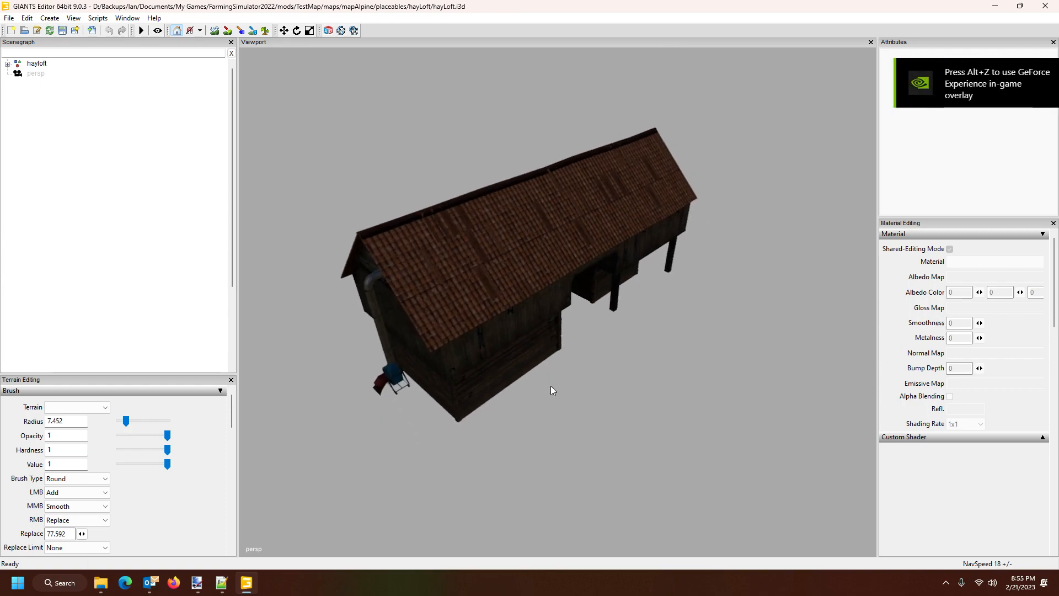
scroll(551, 386, "down", 10)
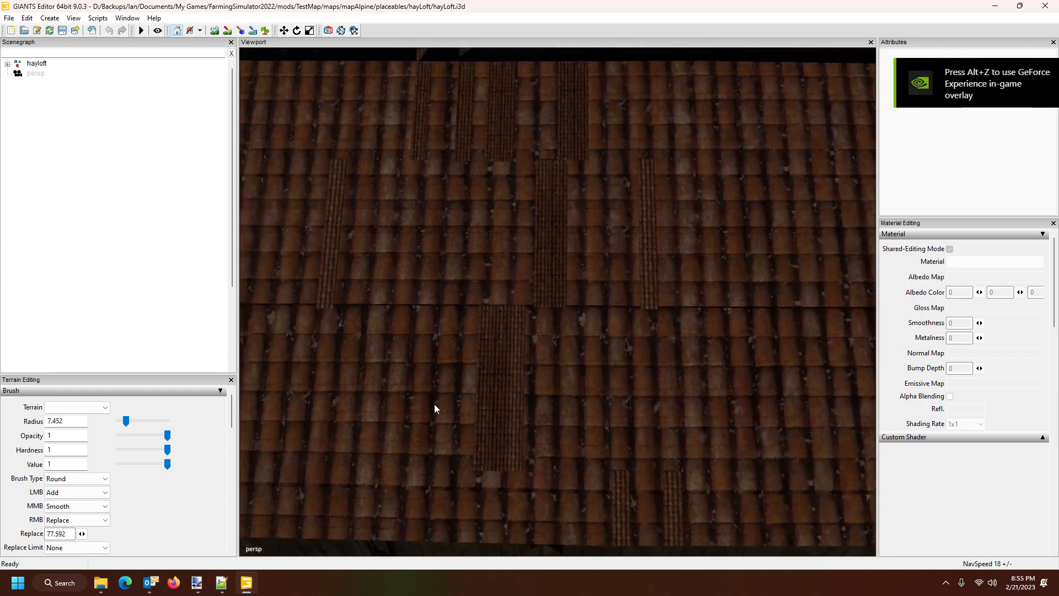
scroll(435, 409, "up", 3)
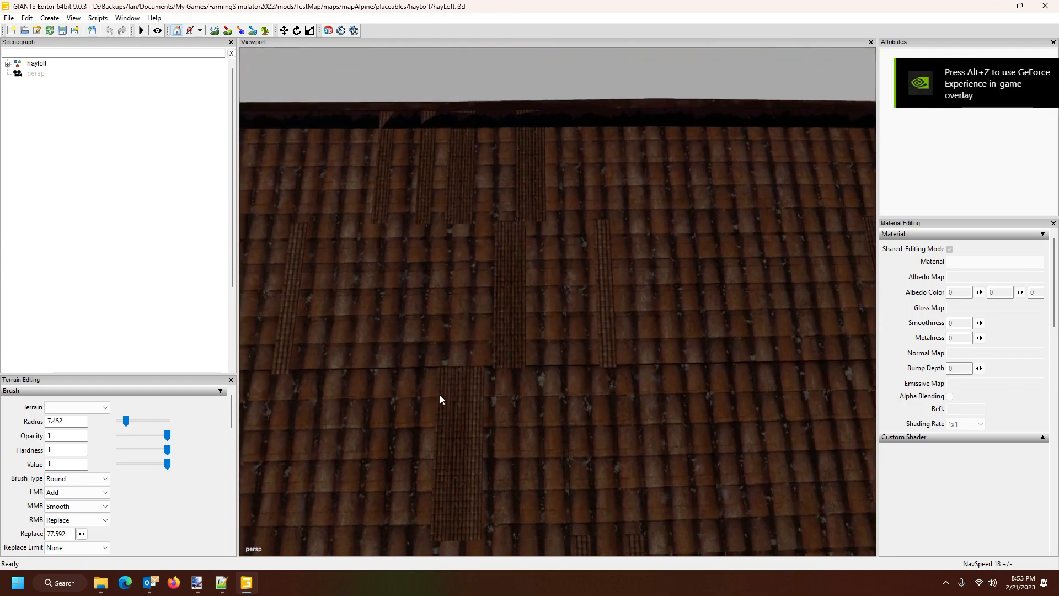
scroll(440, 400, "up", 10)
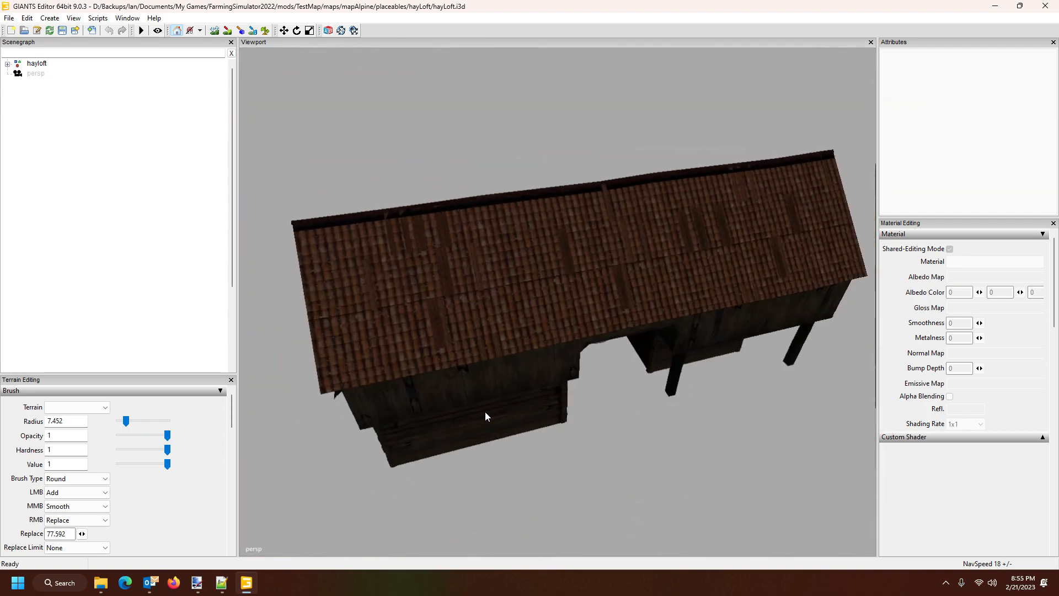
left_click_drag(485, 416, 512, 415)
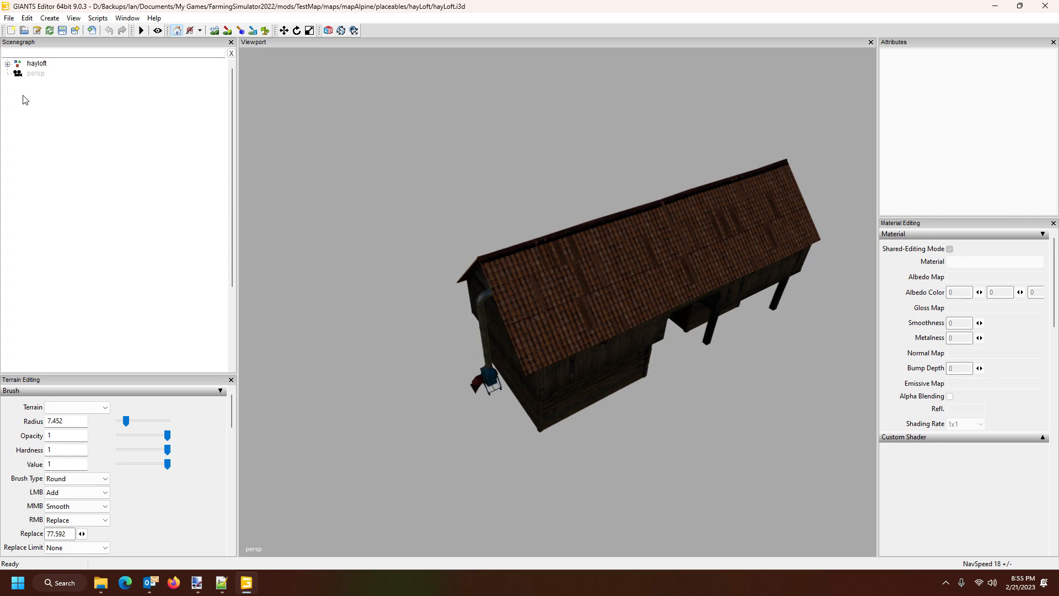
Export the decal mesh from the visuals group as an i3D file named decals in the MapsBackups hayLoft folder.
left_click(8, 64)
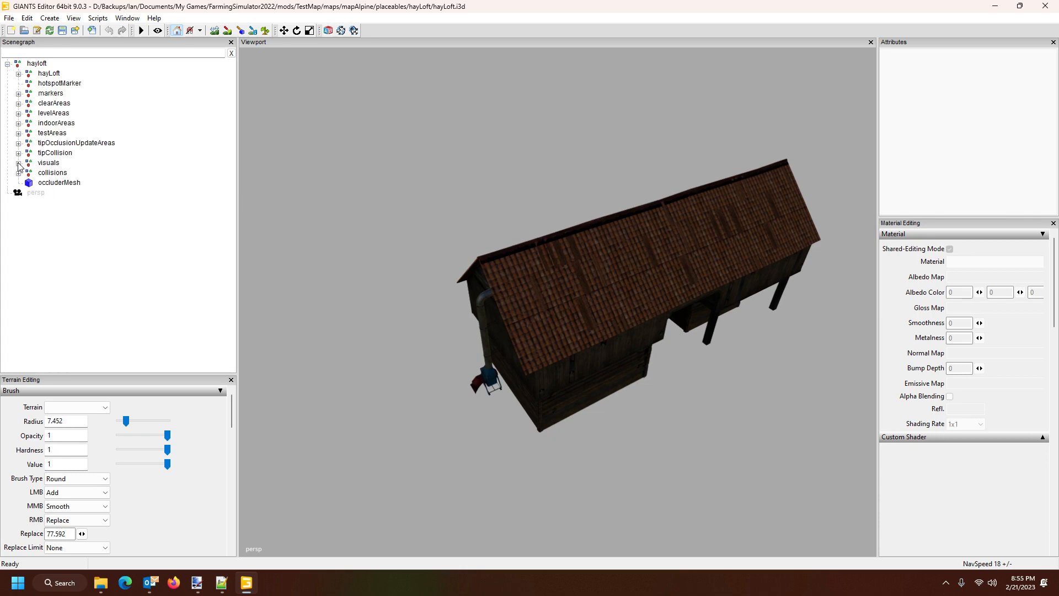
left_click(18, 164)
left_click(57, 183)
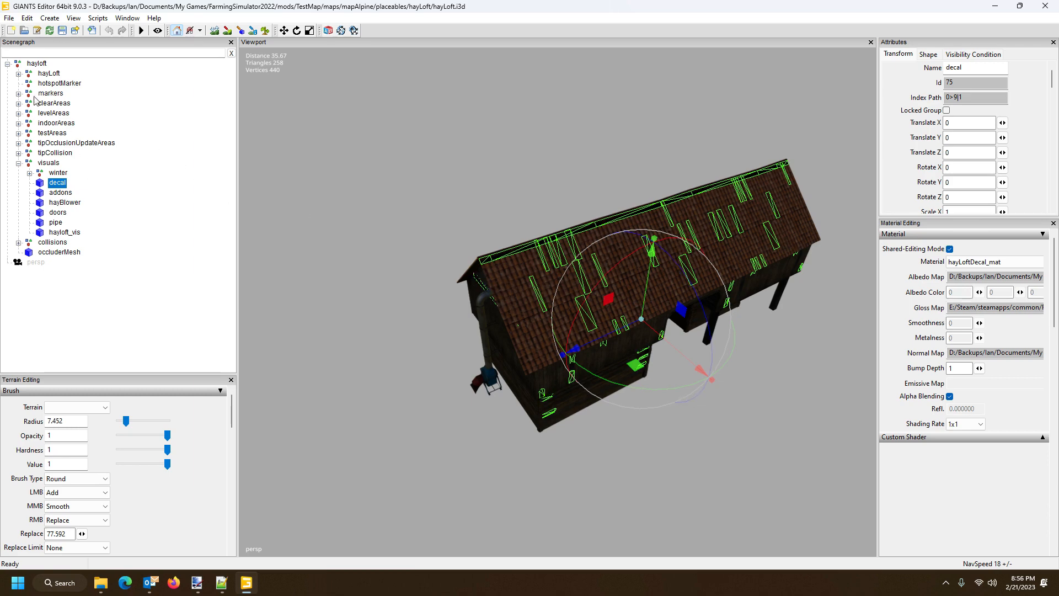
left_click(8, 18)
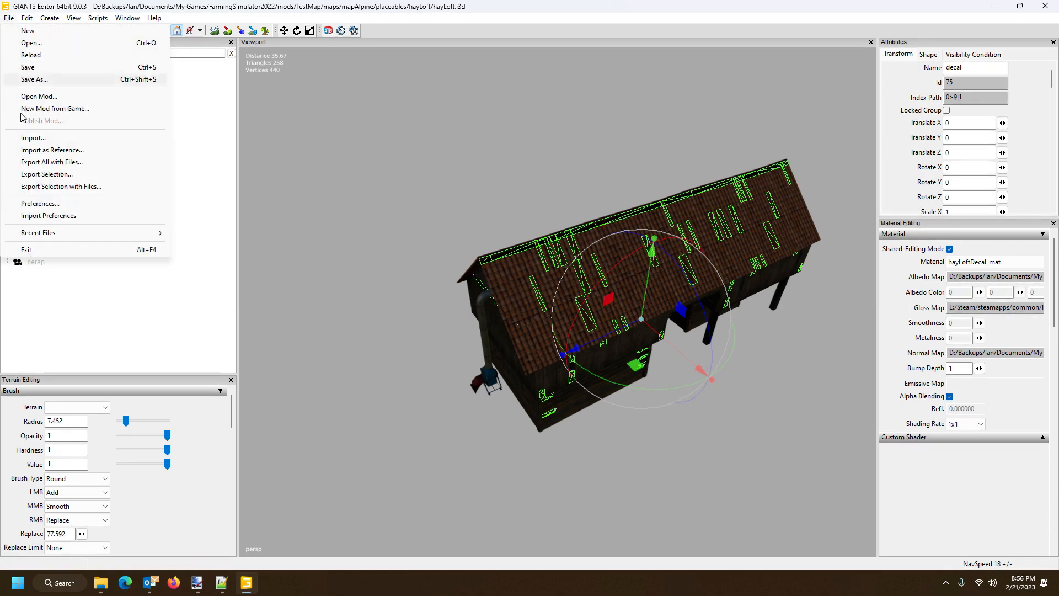
left_click(47, 175)
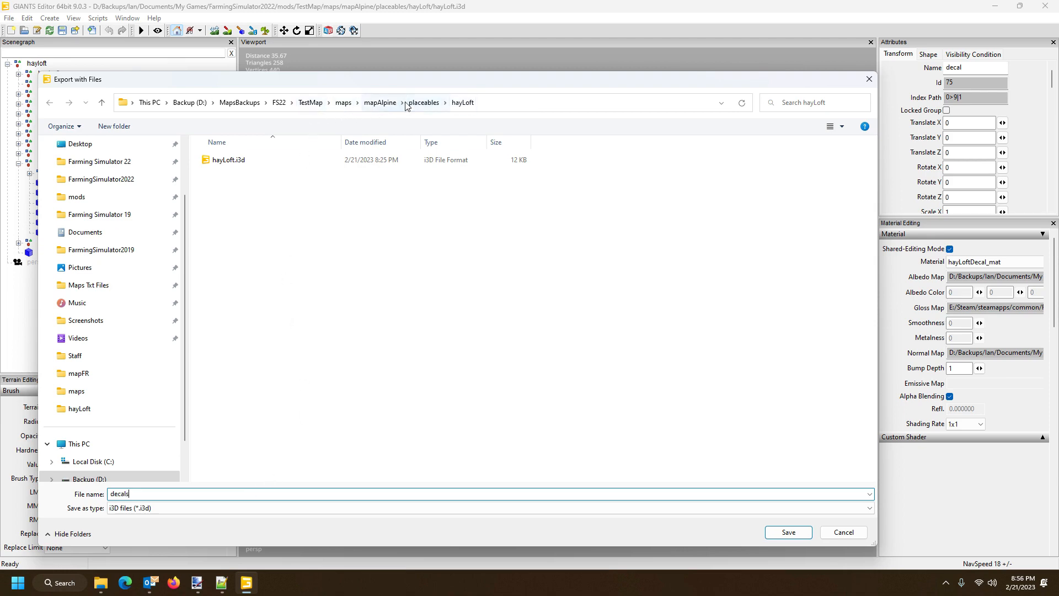
type("decals")
left_click(789, 531)
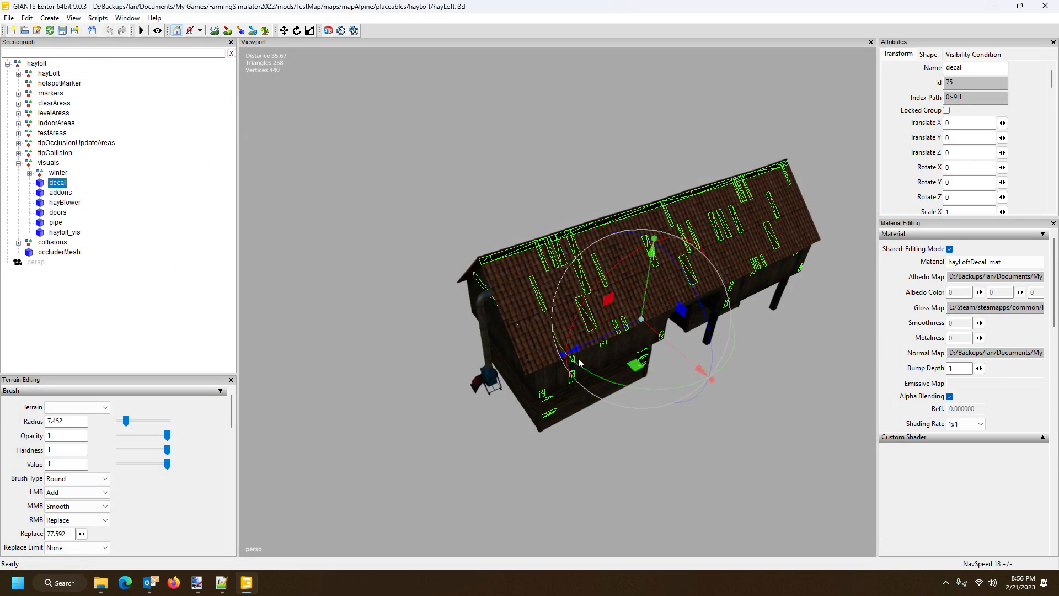
Close GIANTS Editor without saving the model and show the hayLoft folder's files as large icons.
left_click(1045, 6)
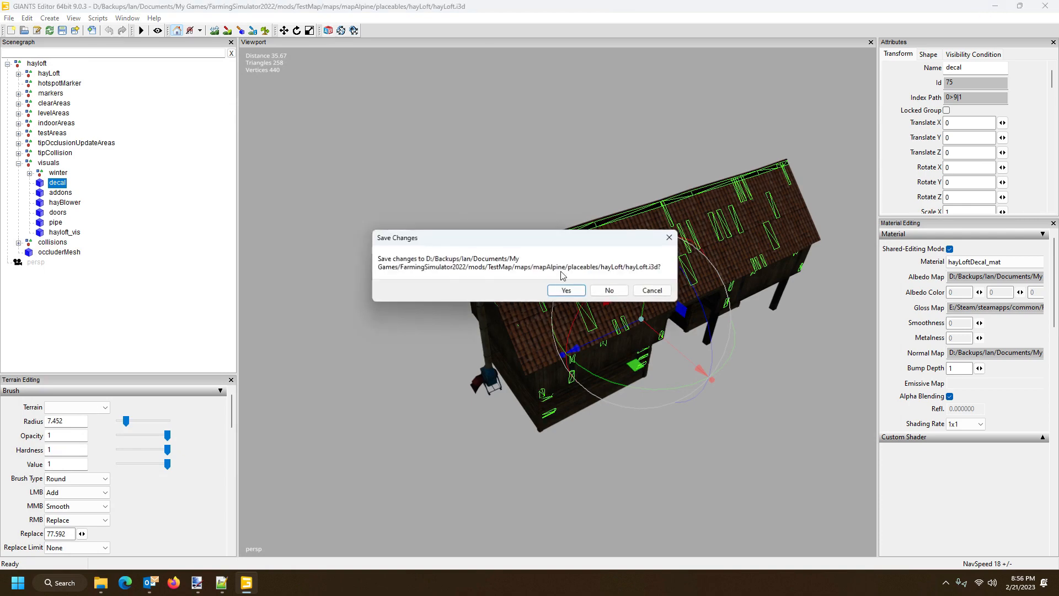
left_click(612, 294)
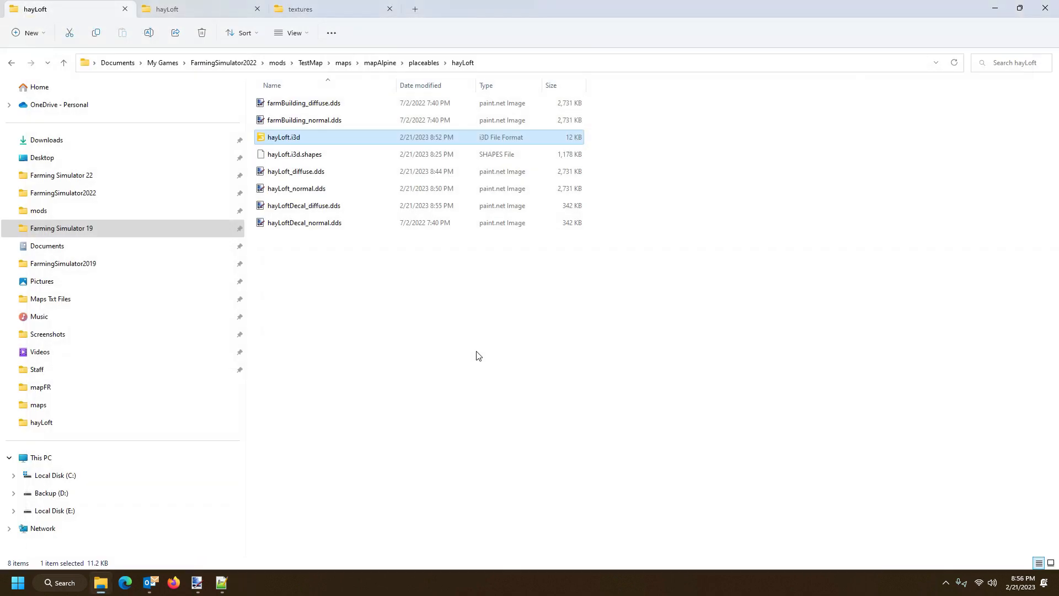
left_click(319, 287)
key("ctrl+shift+2")
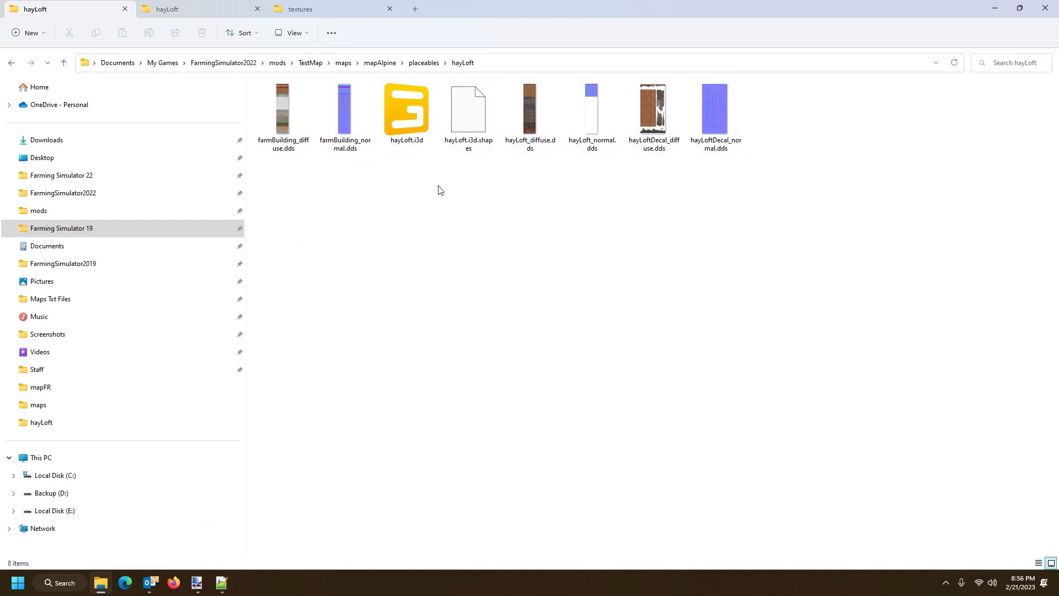
Open hayLoft.i3d again in GIANTS Editor 9.0.3.
double_click(401, 115)
left_click(501, 358)
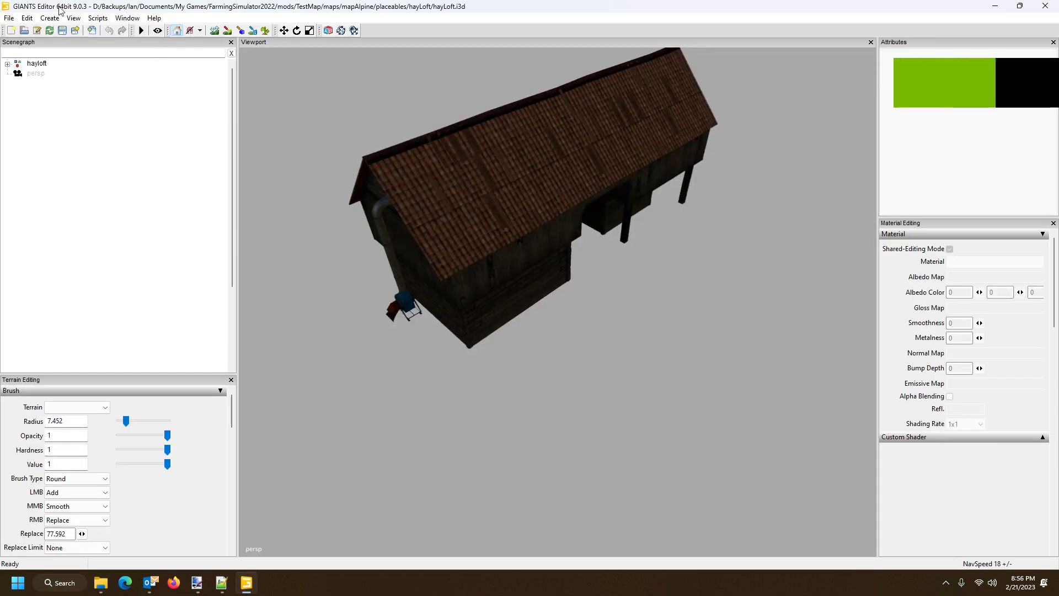
left_click(9, 18)
left_click(272, 20)
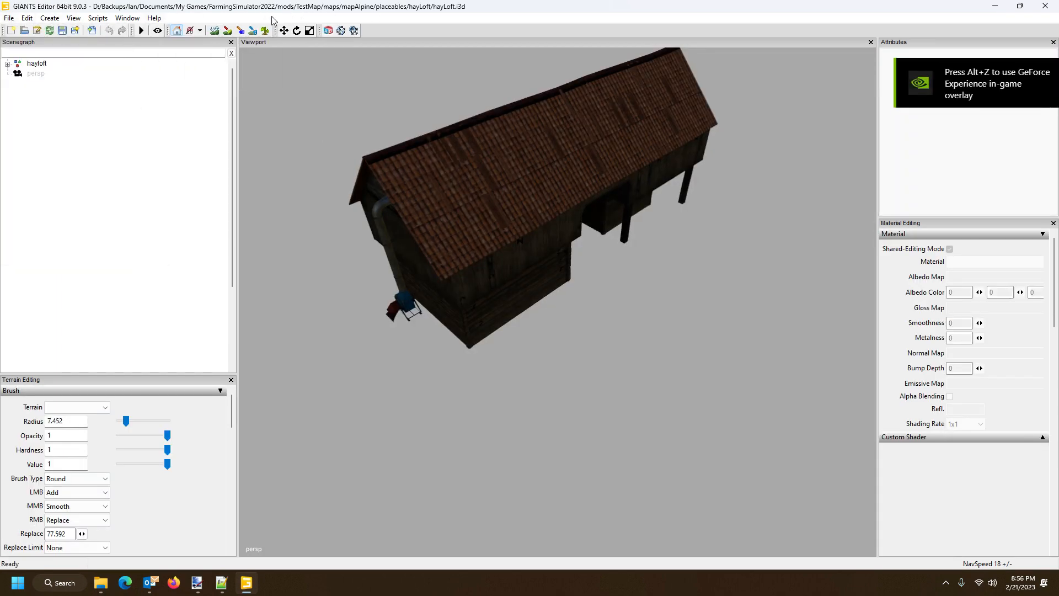
Export the decal mesh from the visuals group as an i3D file named decals in the TestMap mod's mapAlpine/placeables/hayLoft folder.
left_click(8, 64)
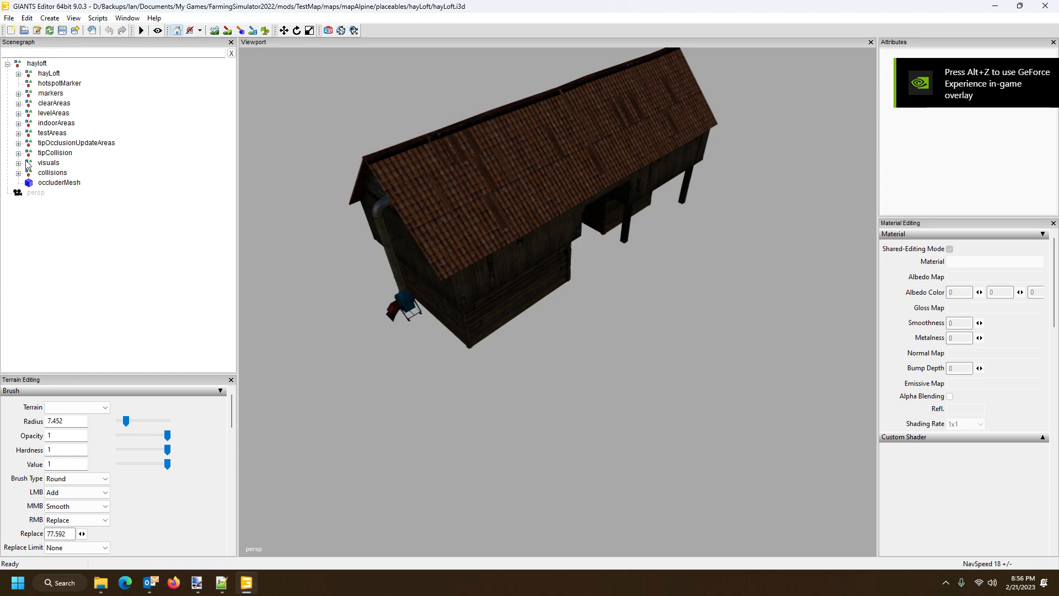
left_click(18, 164)
left_click(57, 184)
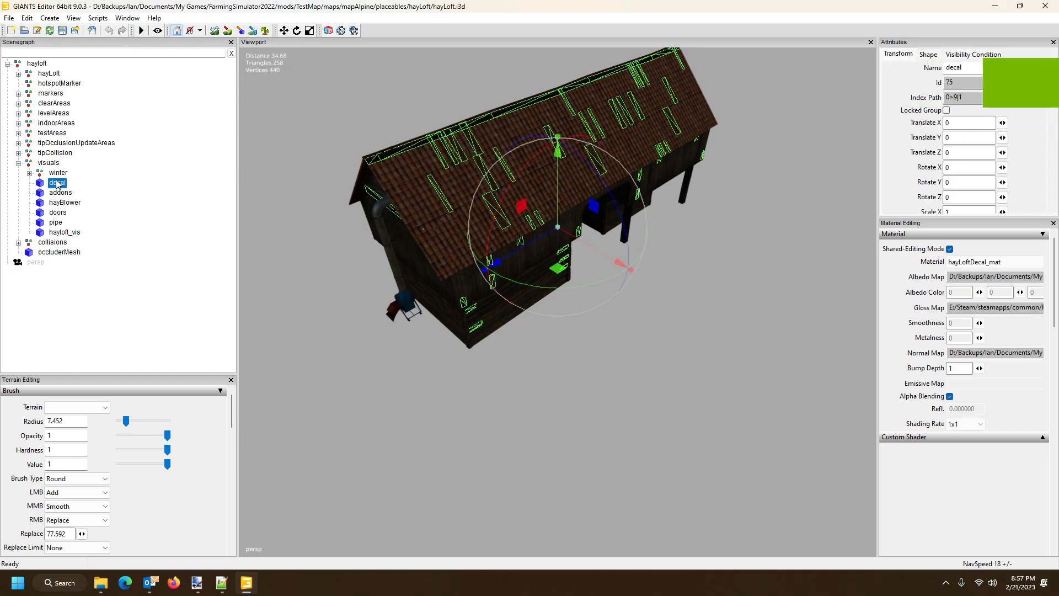
left_click(9, 18)
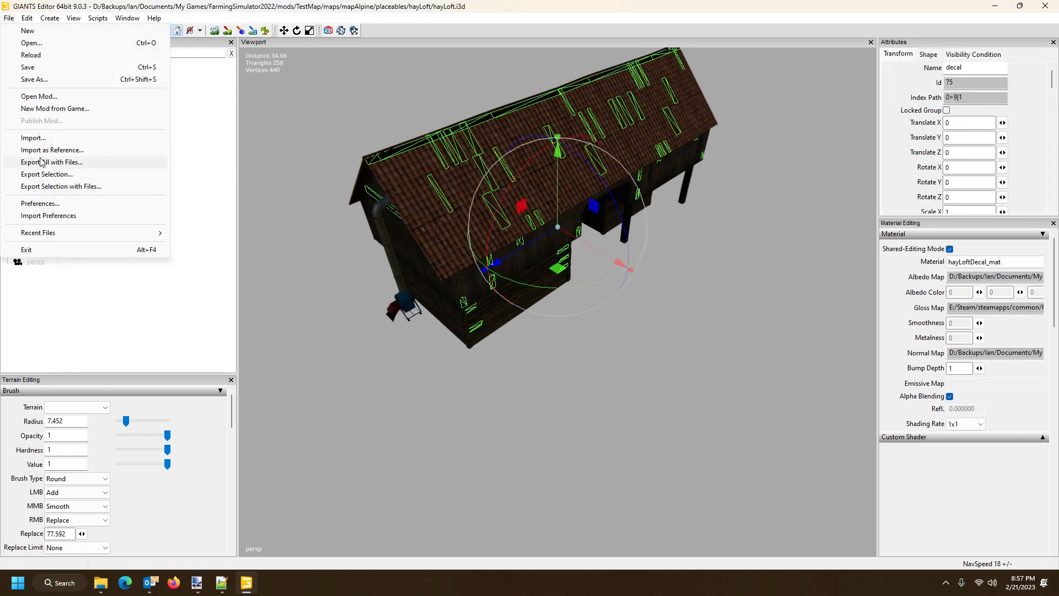
left_click(71, 174)
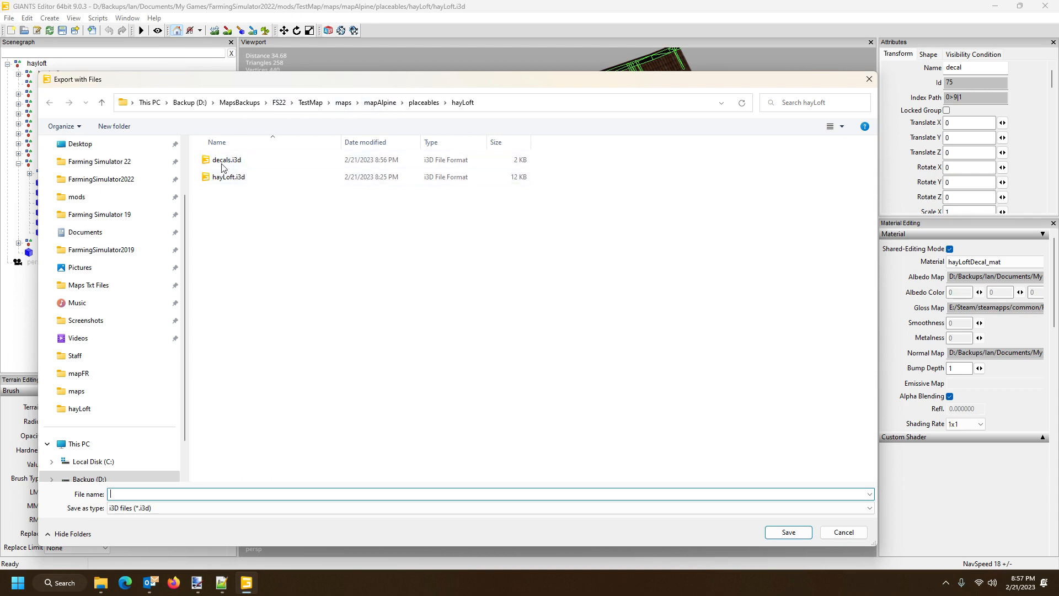
left_click(102, 197)
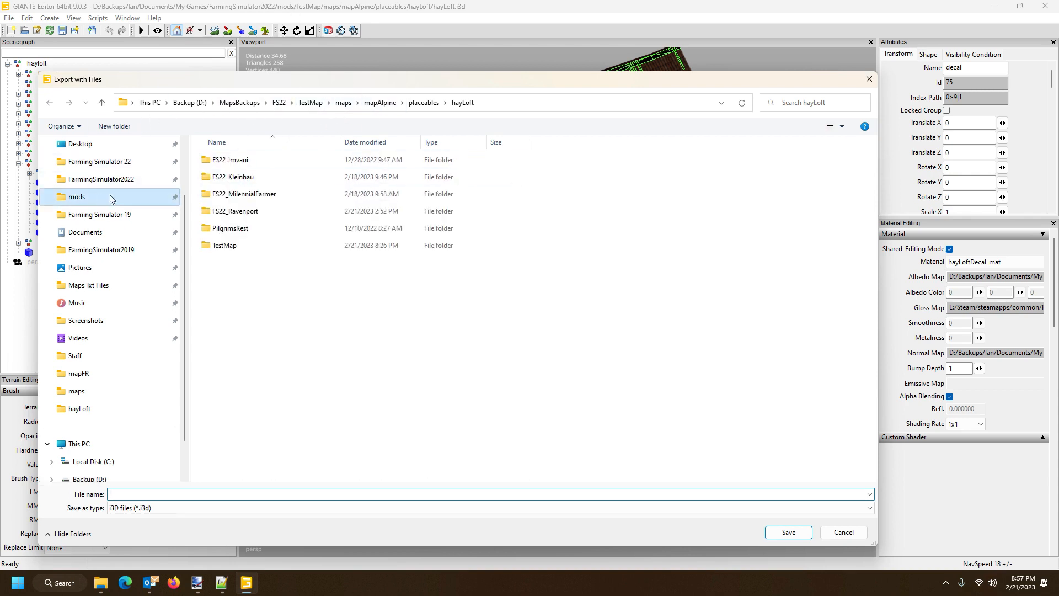
double_click(227, 248)
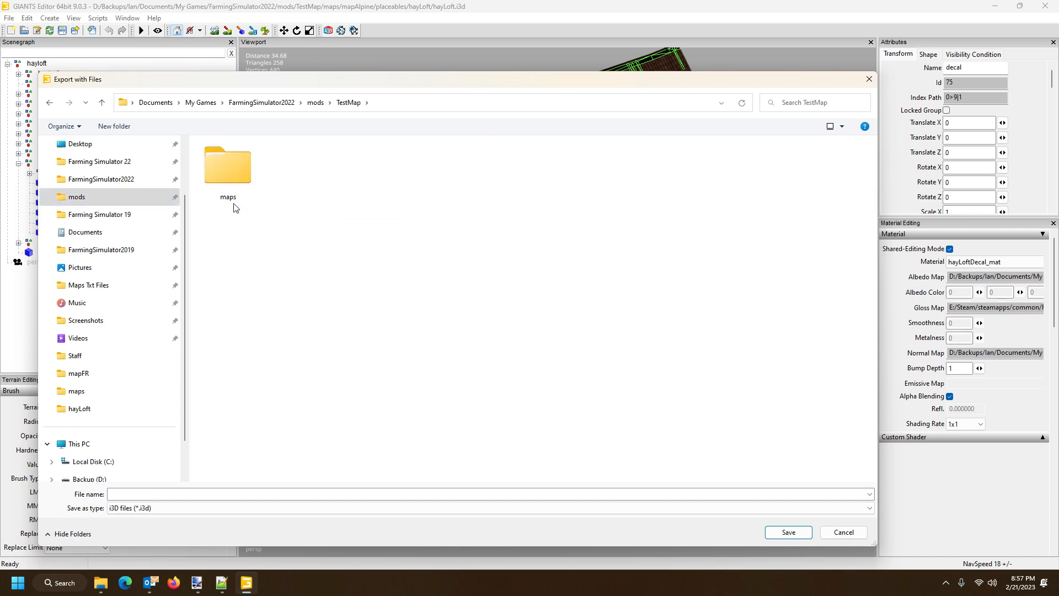
double_click(228, 176)
double_click(227, 160)
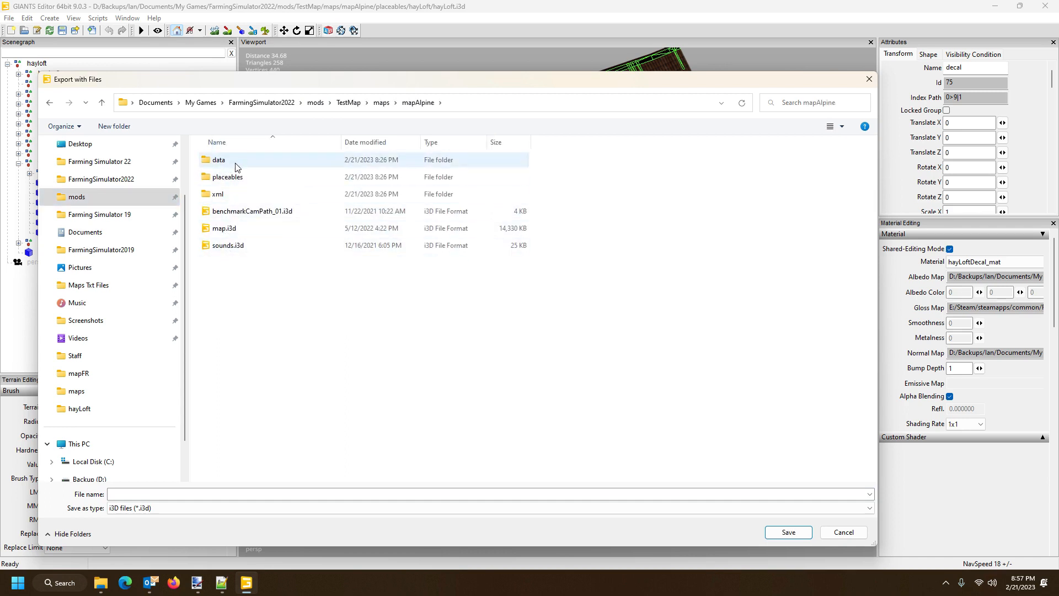
double_click(237, 179)
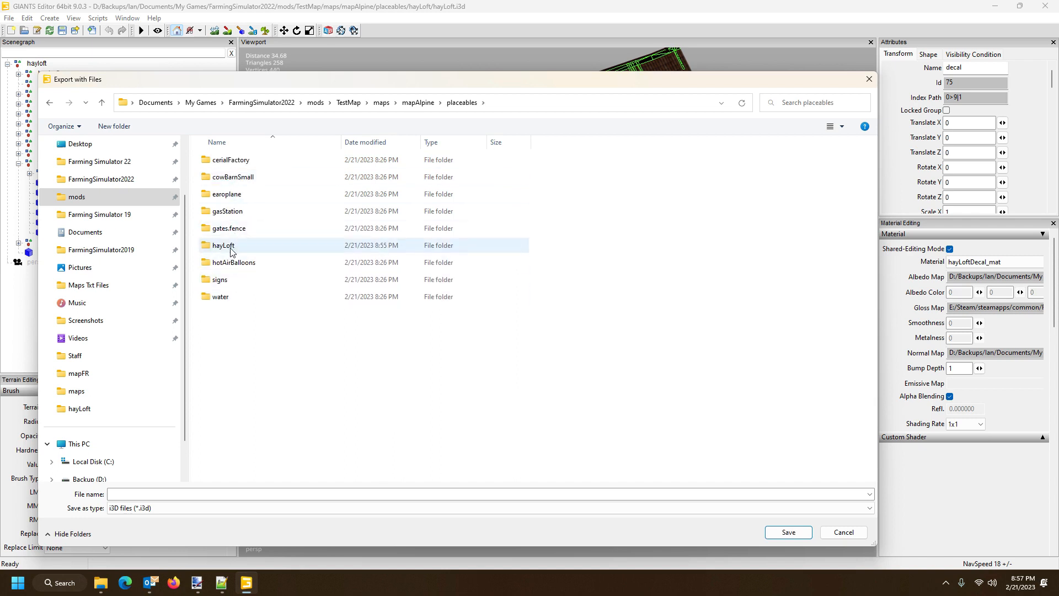
double_click(241, 245)
left_click(207, 495)
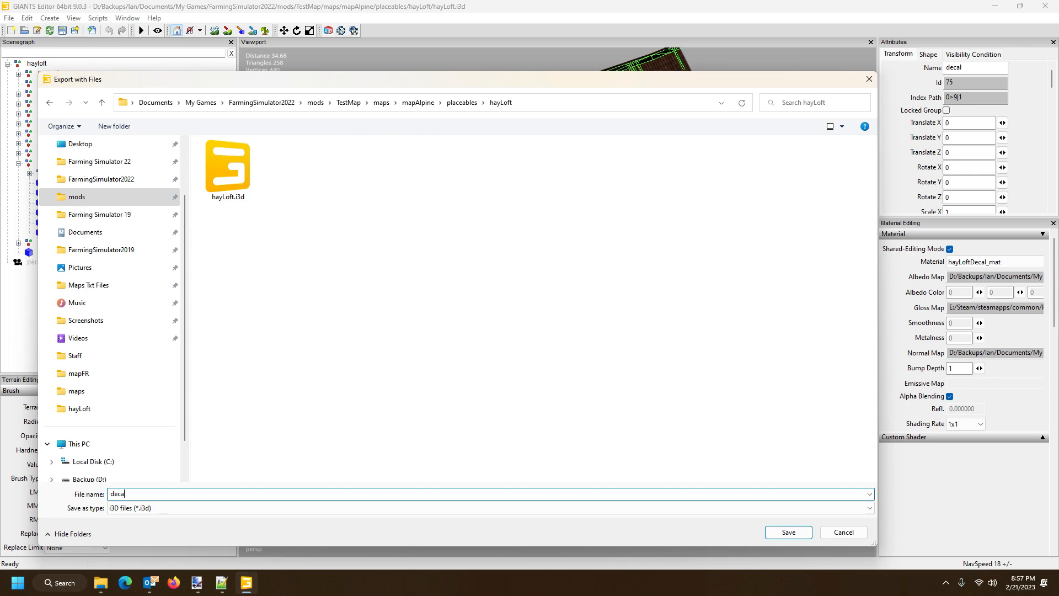
key("Return")
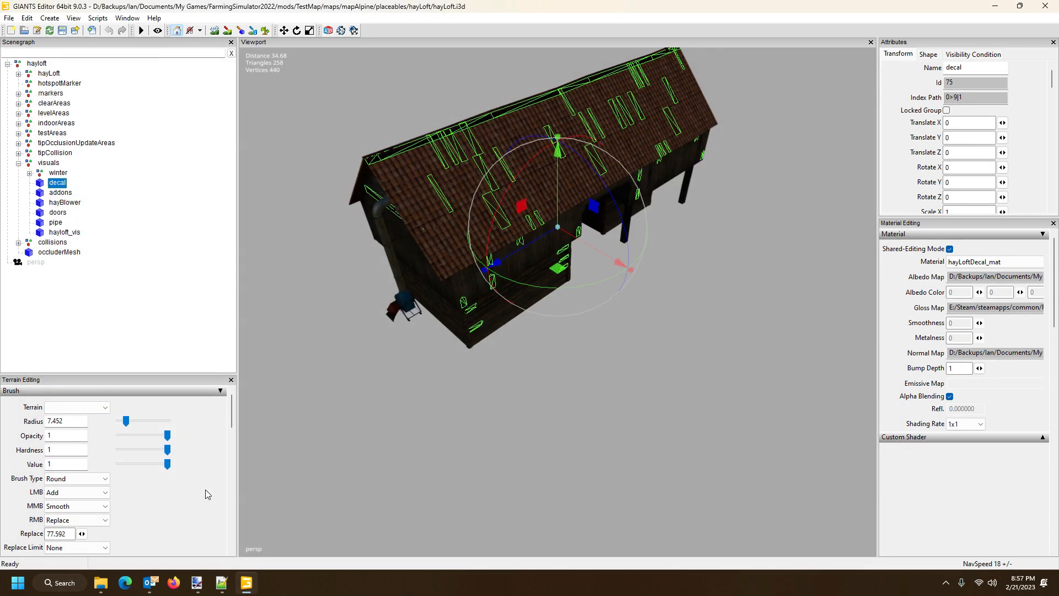
Close the hay loft model, open the exported decals.i3d in GIANTS Editor 9.0.3 and select its decal mesh.
left_click(1045, 7)
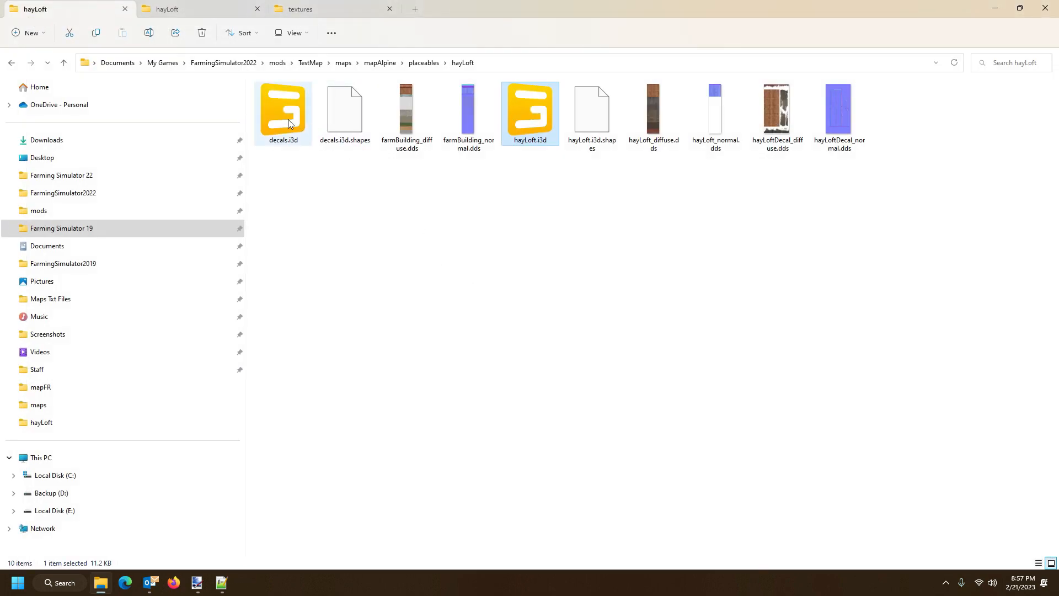
double_click(288, 119)
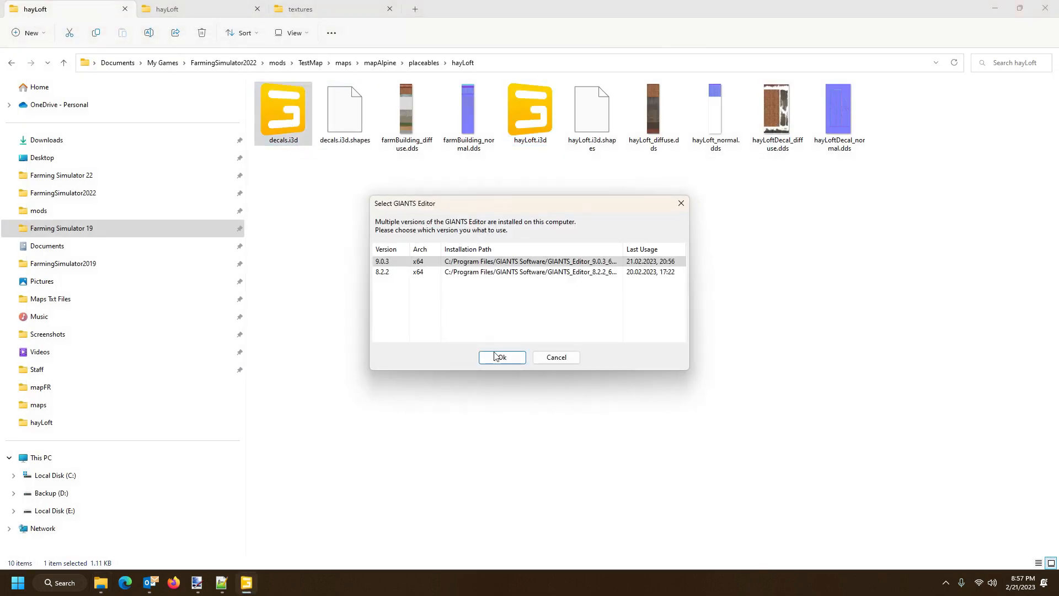
left_click(495, 358)
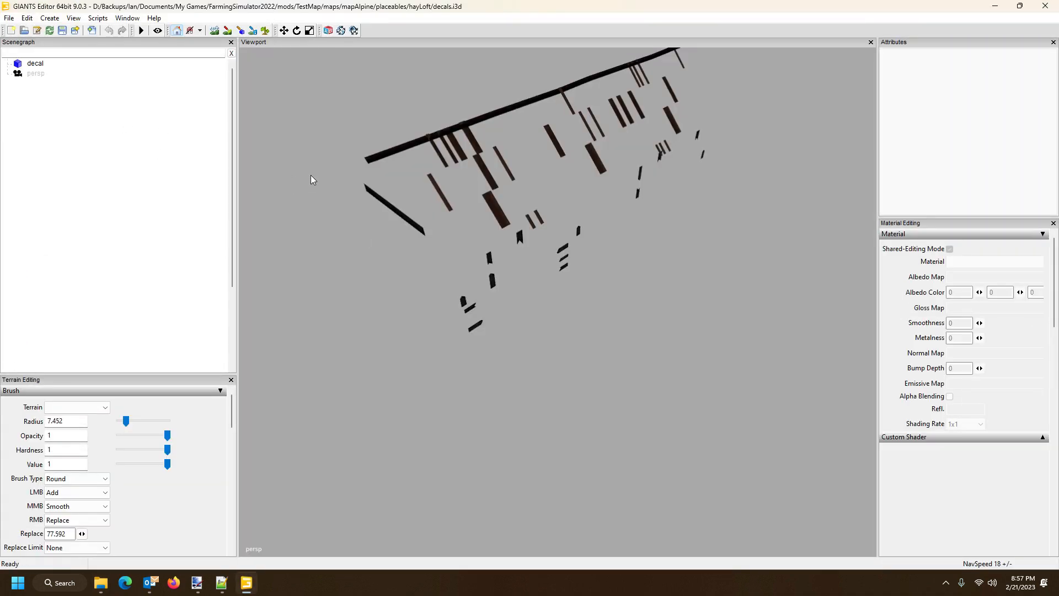
left_click(35, 65)
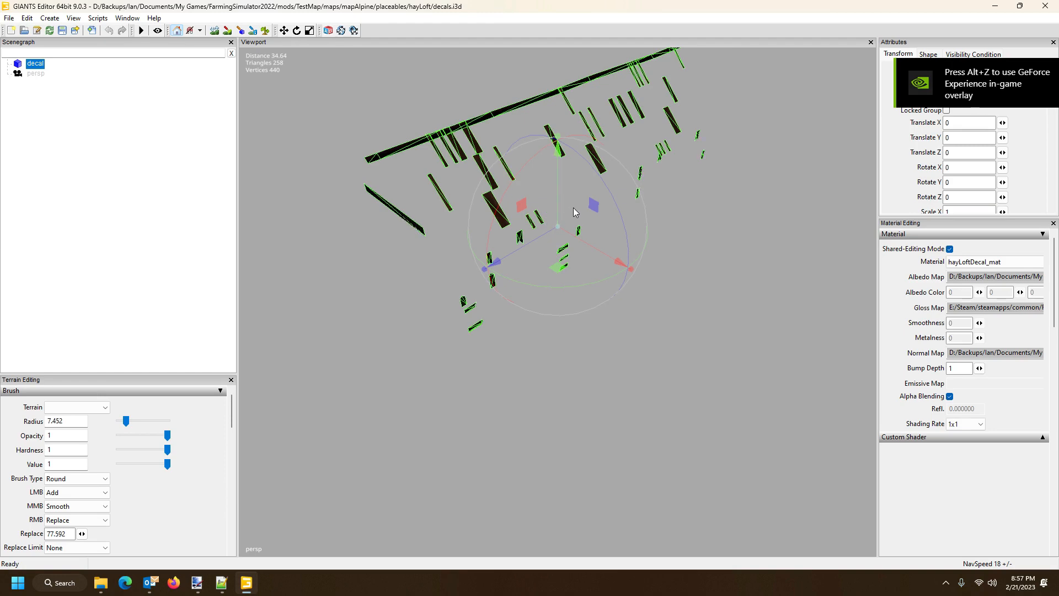
left_click_drag(591, 313, 630, 277)
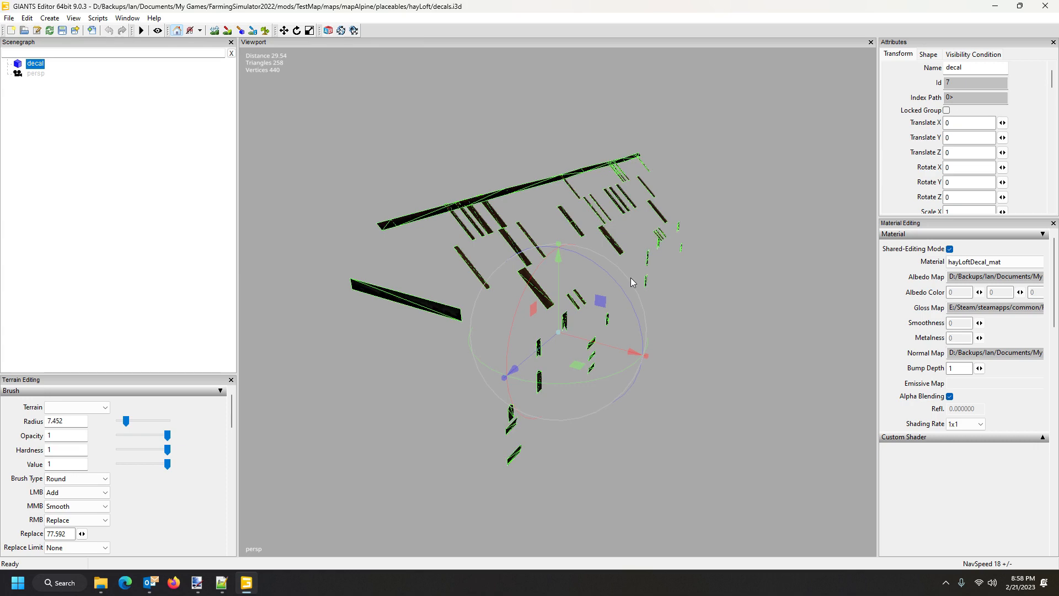
left_click_drag(631, 277, 626, 289)
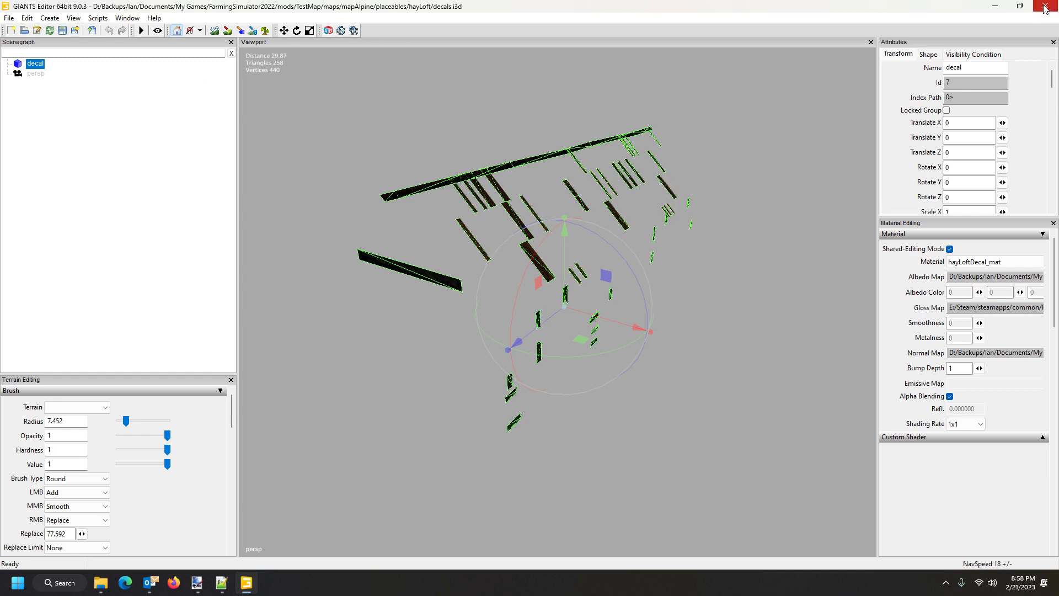
Save the decal model as a Wavefront OBJ file named decals in the hayLoft folder.
left_click(7, 18)
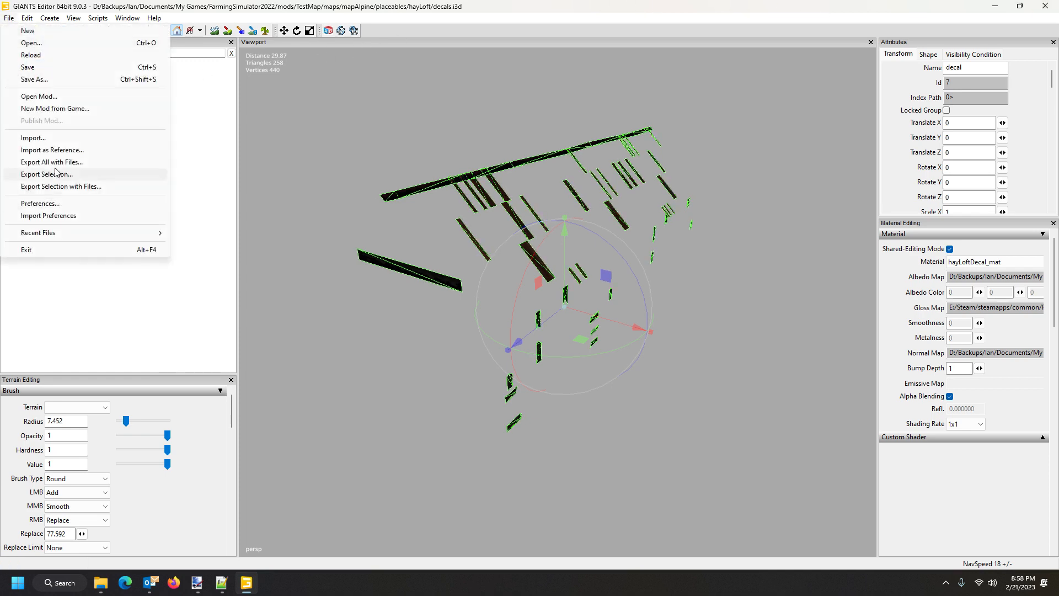
left_click(411, 4)
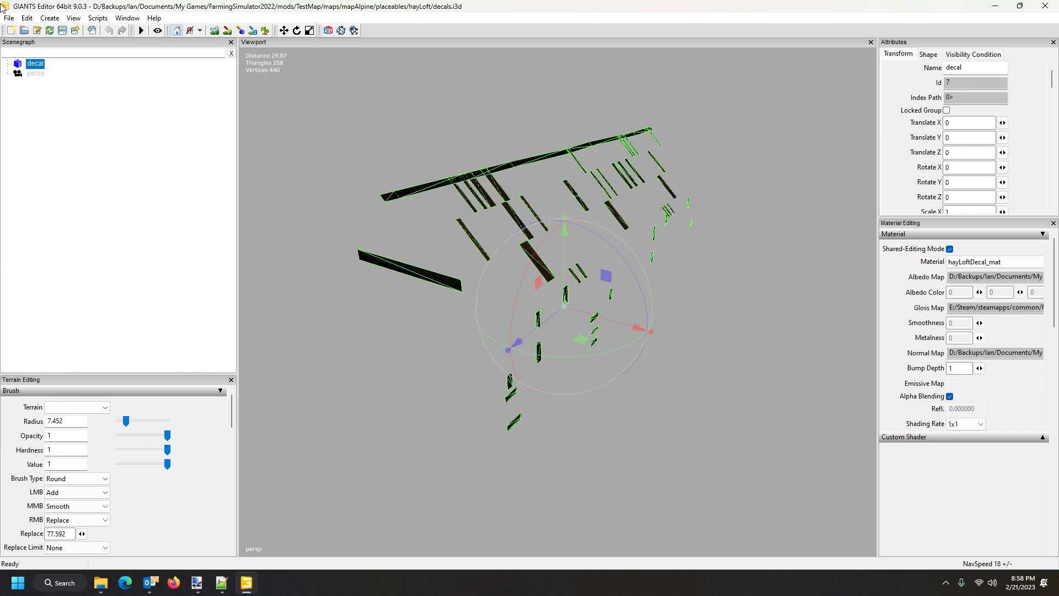
left_click(9, 18)
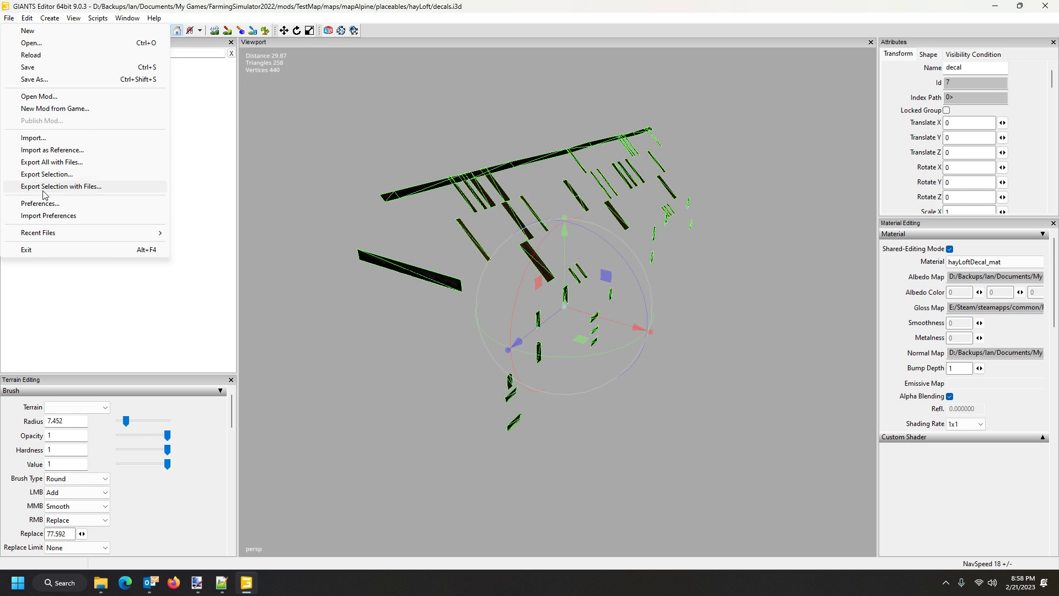
left_click(40, 80)
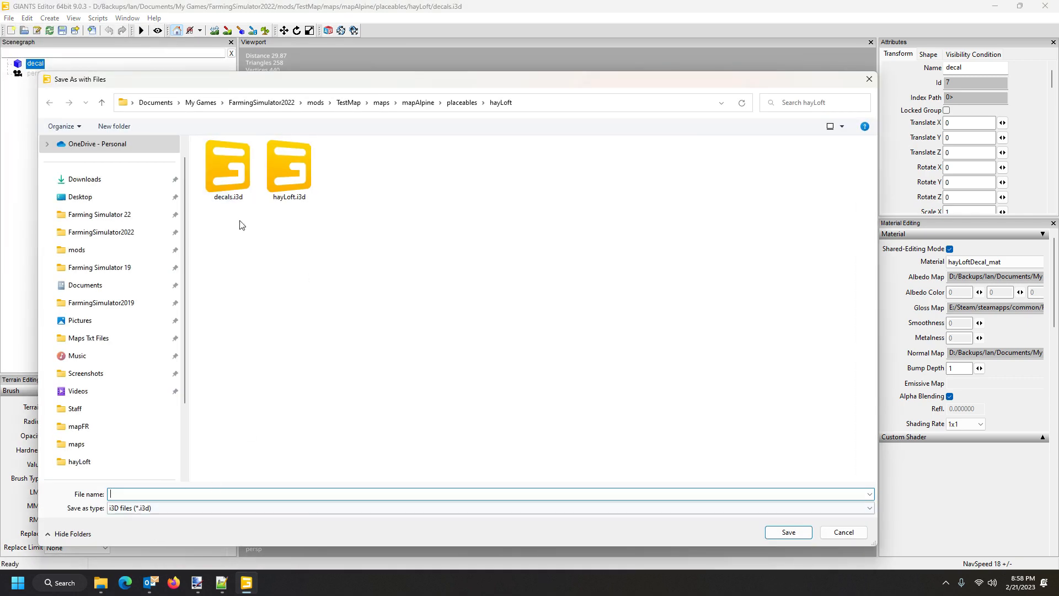
left_click(170, 508)
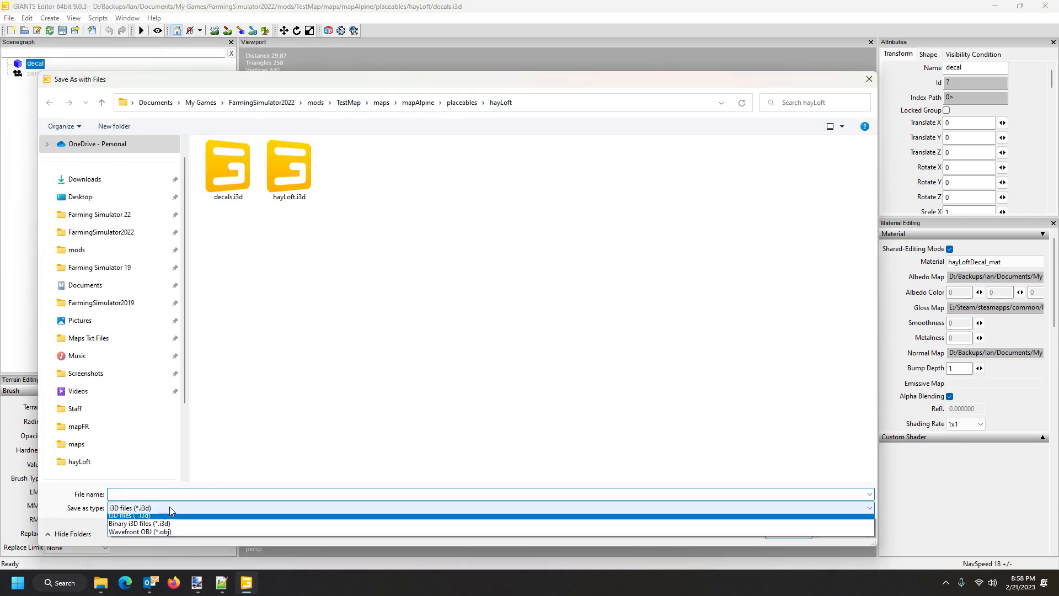
left_click(169, 536)
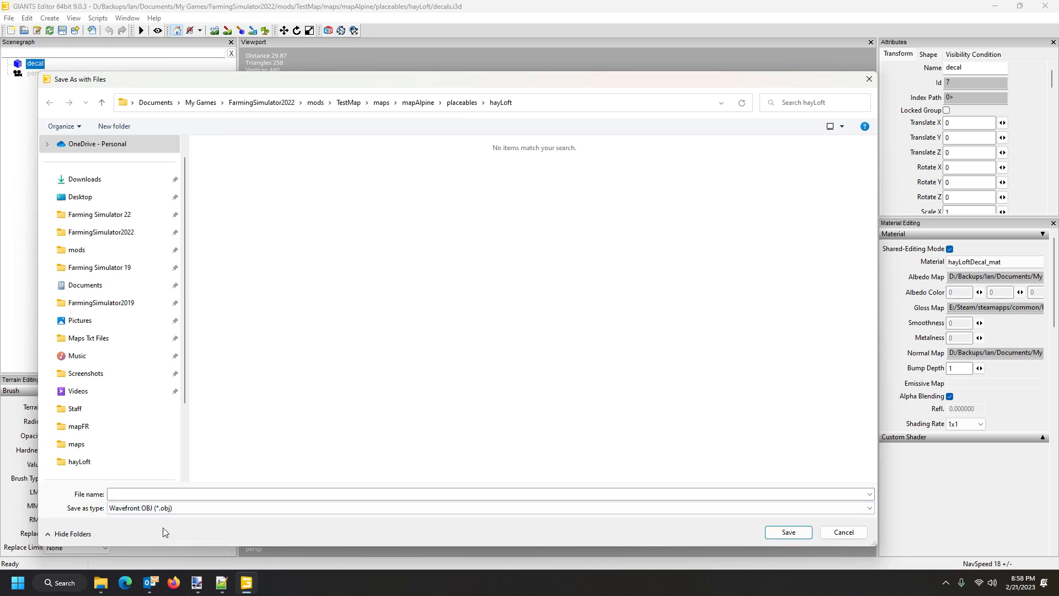
left_click(158, 495)
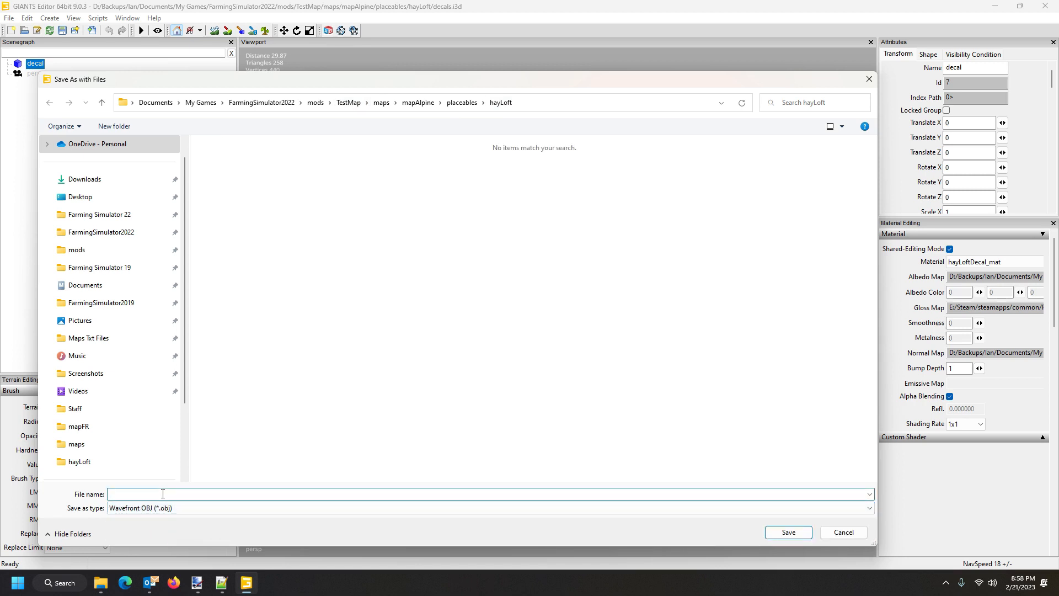
type("d")
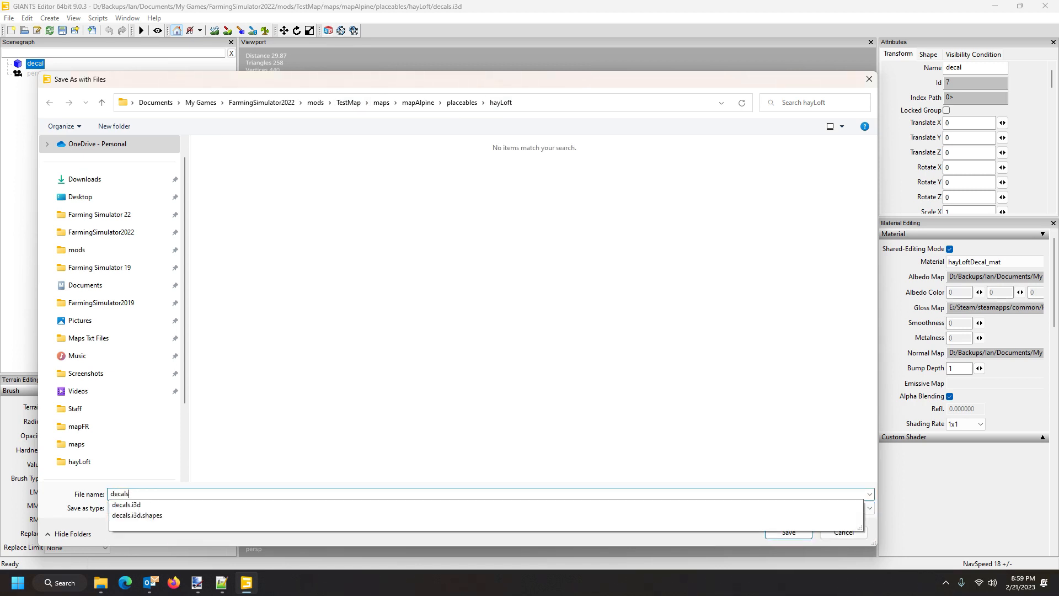
type("ecals")
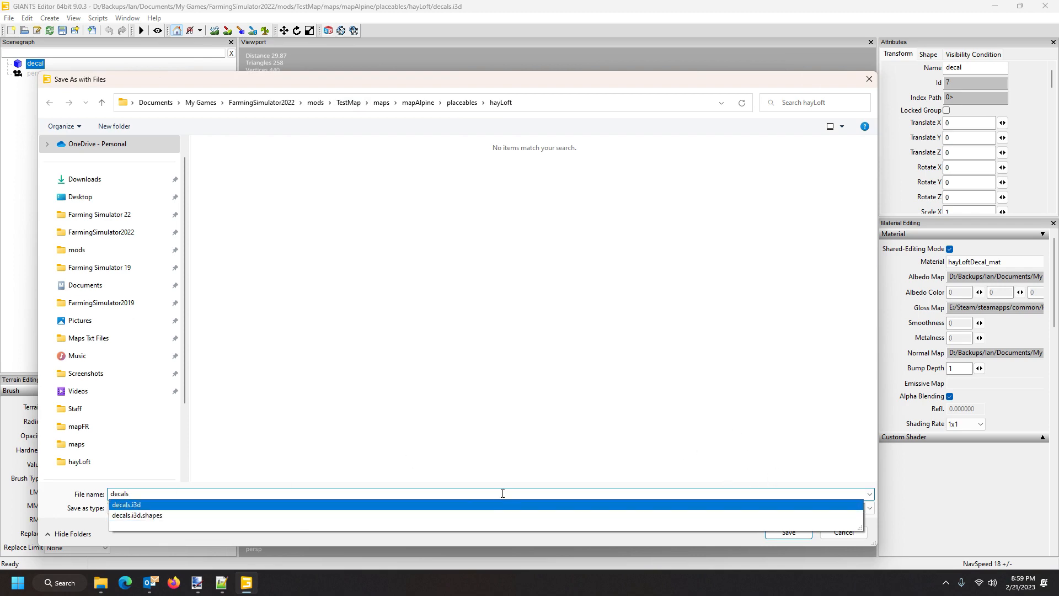
left_click(796, 534)
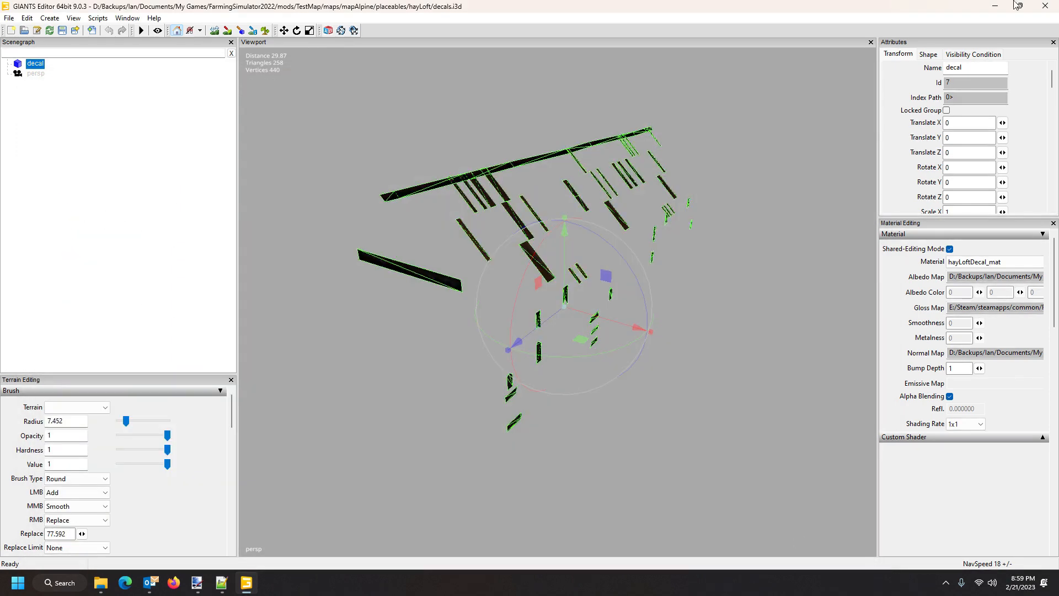
Close GIANTS Editor without saving and delete decals.i3d and decals.i3d.shapes from the hayLoft folder, keeping decals.obj.
left_click(1045, 5)
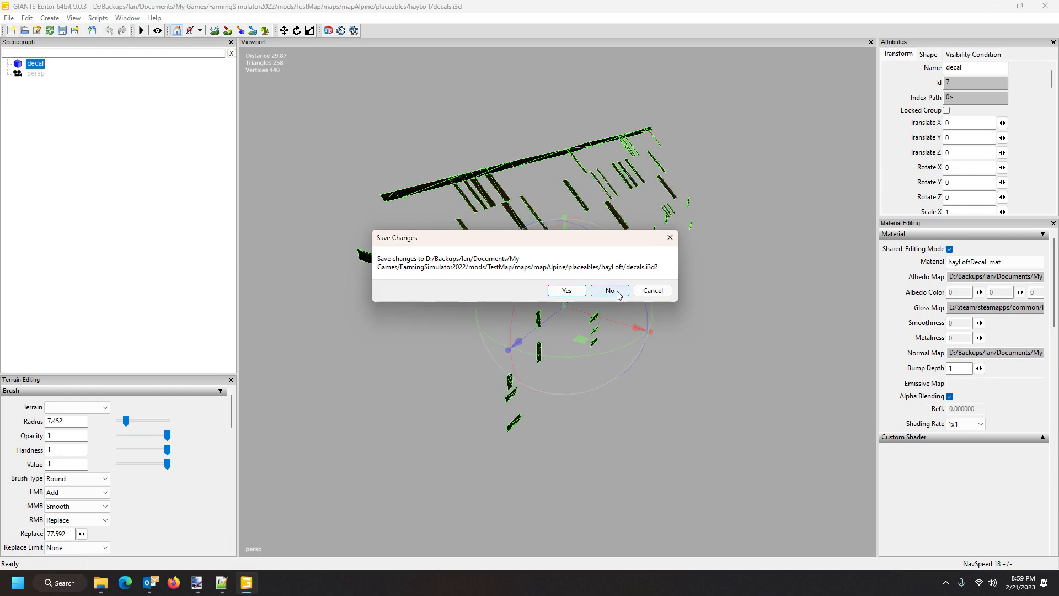
left_click(601, 287)
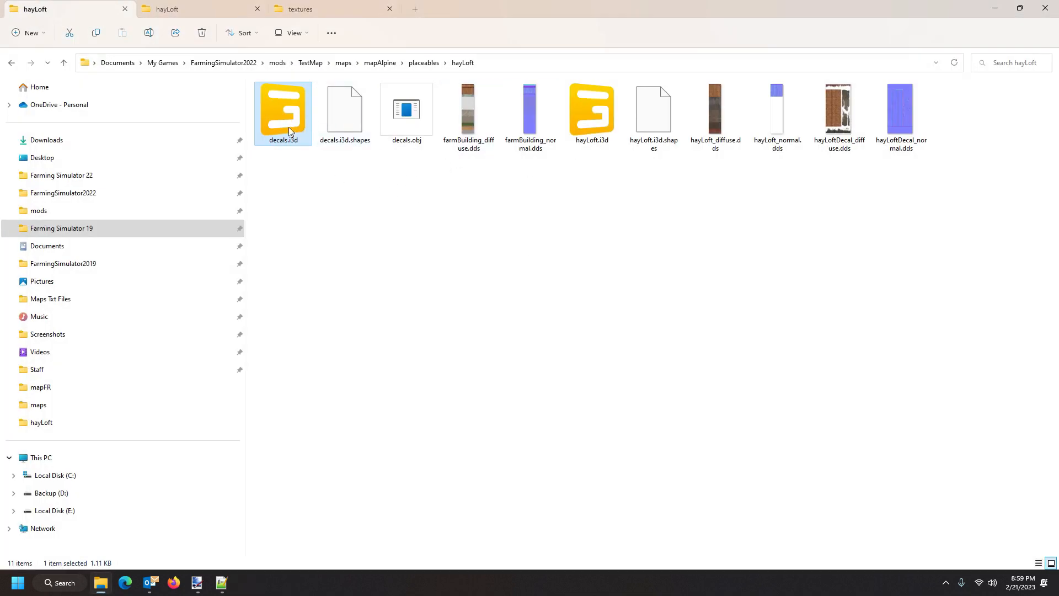
left_click(339, 124, "ctrl")
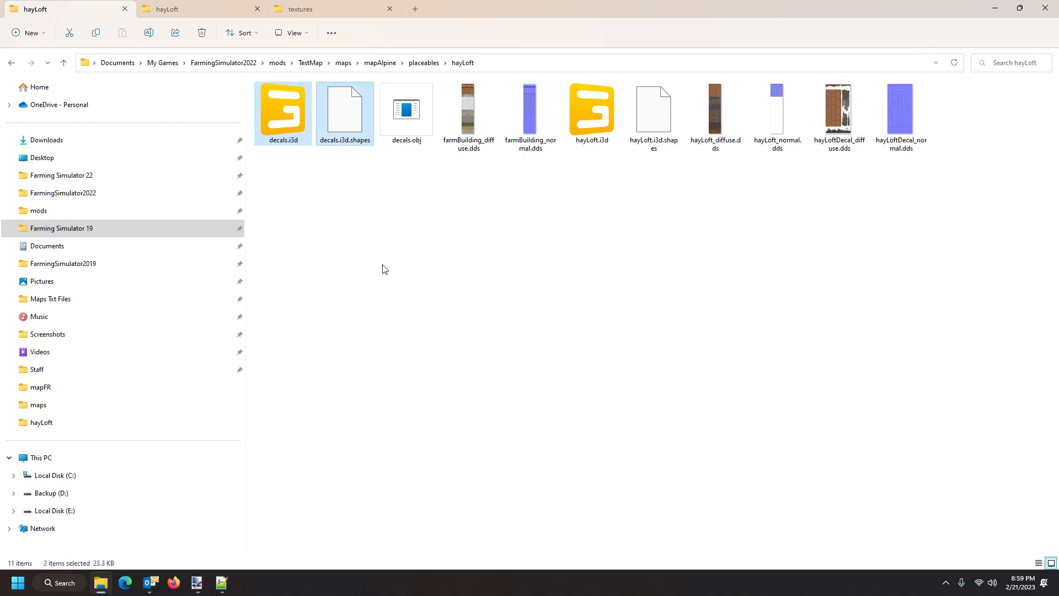
key("Delete")
left_click(285, 128)
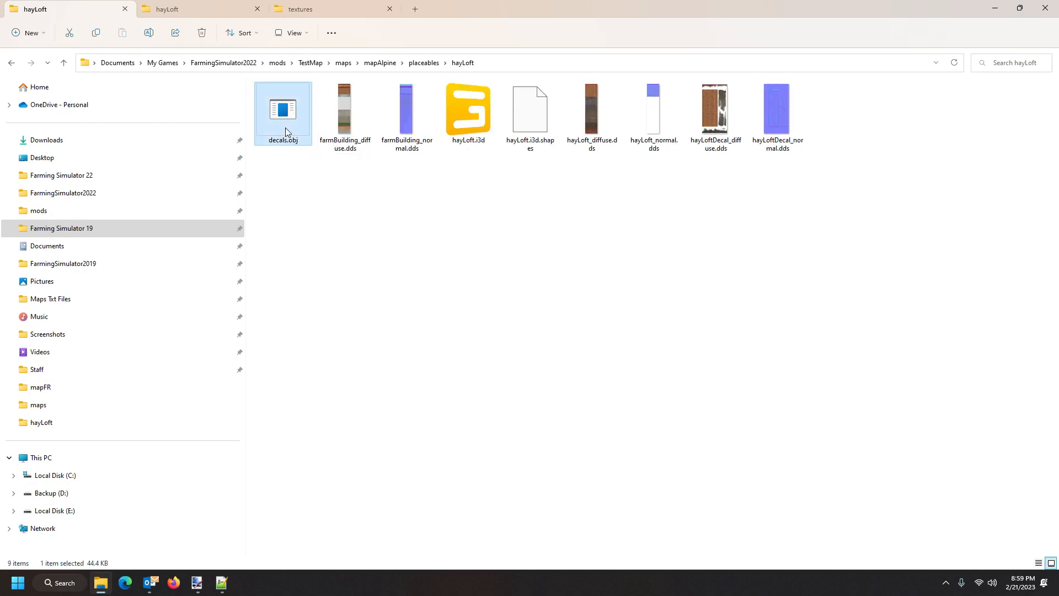
Launch Blender and dismiss its splash screen to reach the default scene.
left_click(18, 587)
scroll(110, 324, "down", 2)
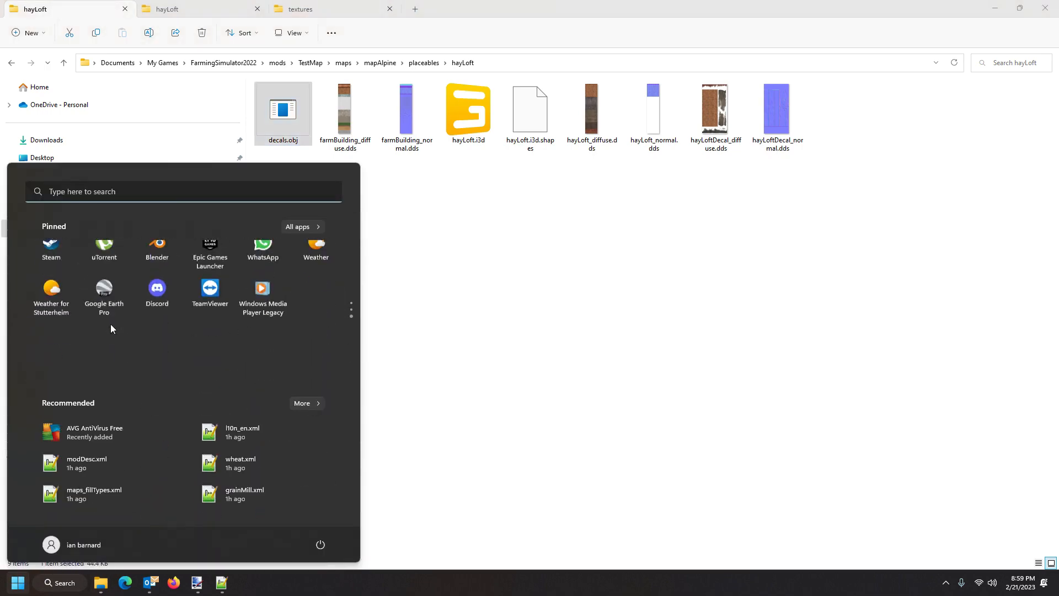
scroll(110, 323, "up", 3)
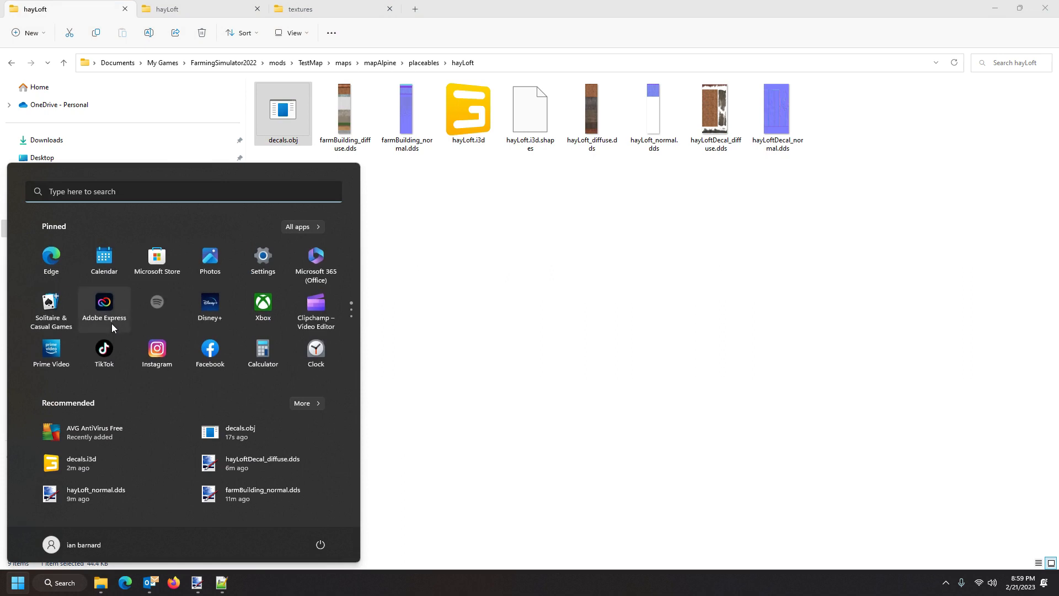
scroll(111, 323, "down", 2)
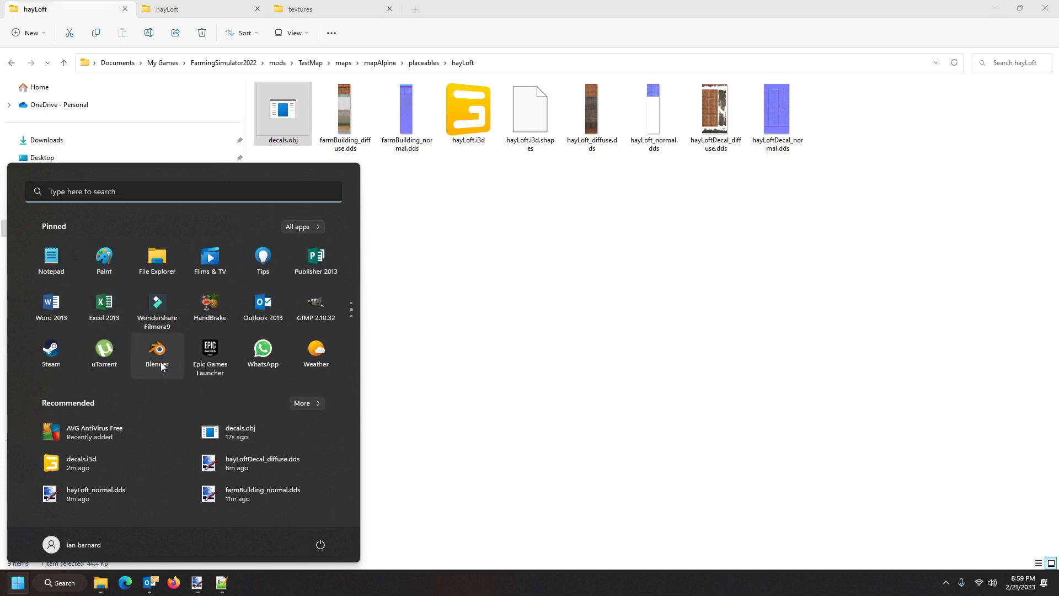
left_click(157, 353)
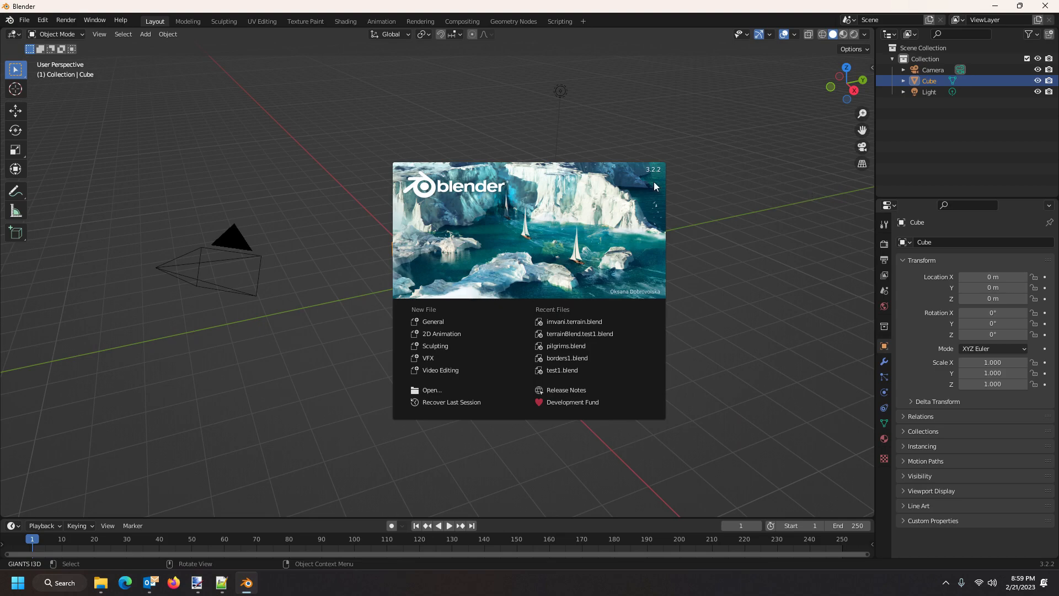
left_click(655, 186)
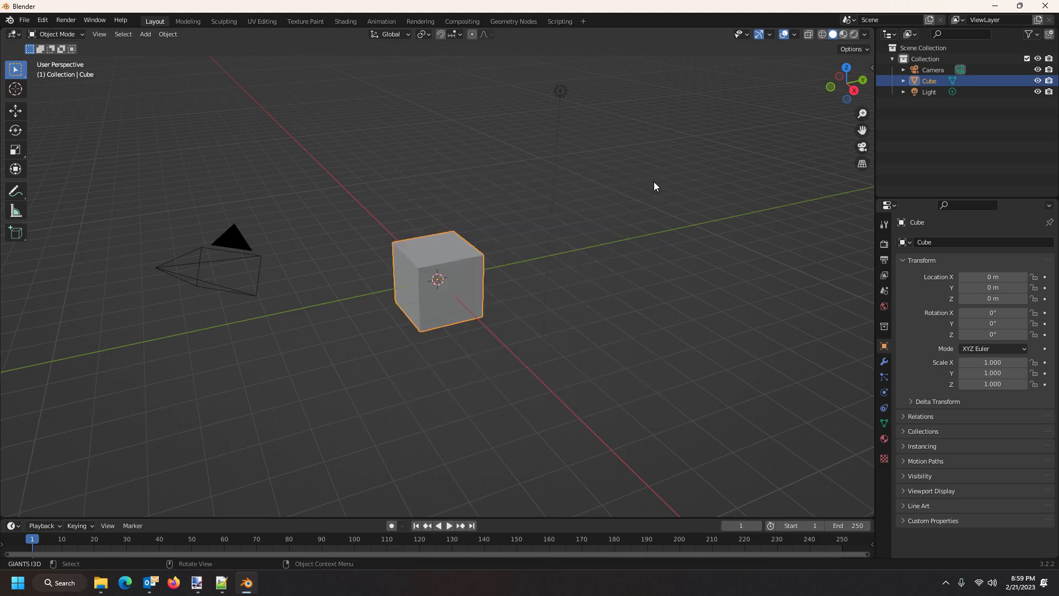
Delete the default camera, cube and light, and start a Wavefront (.obj) import.
key("a")
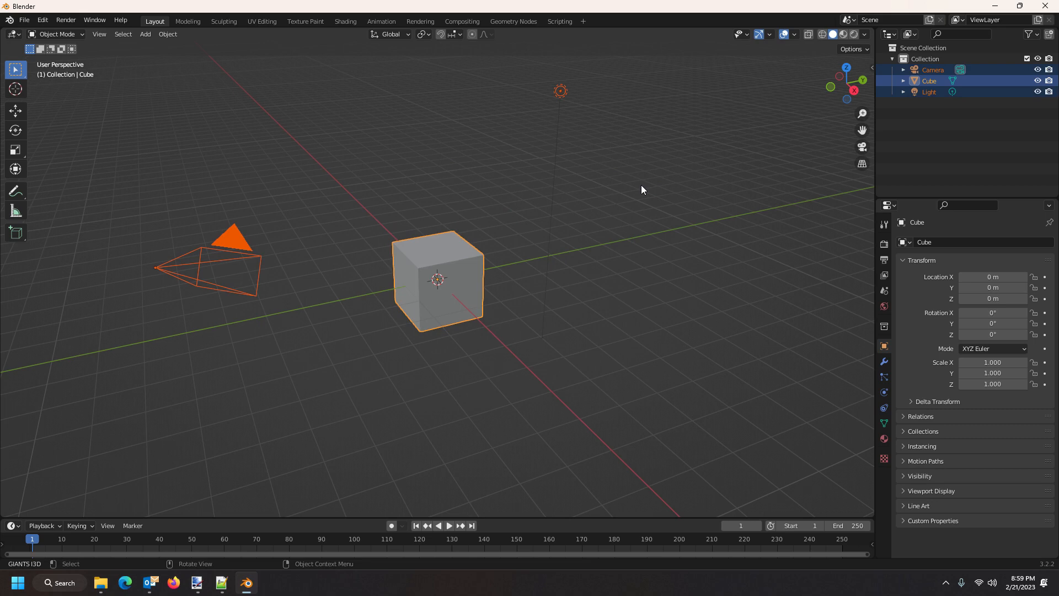
key("Delete")
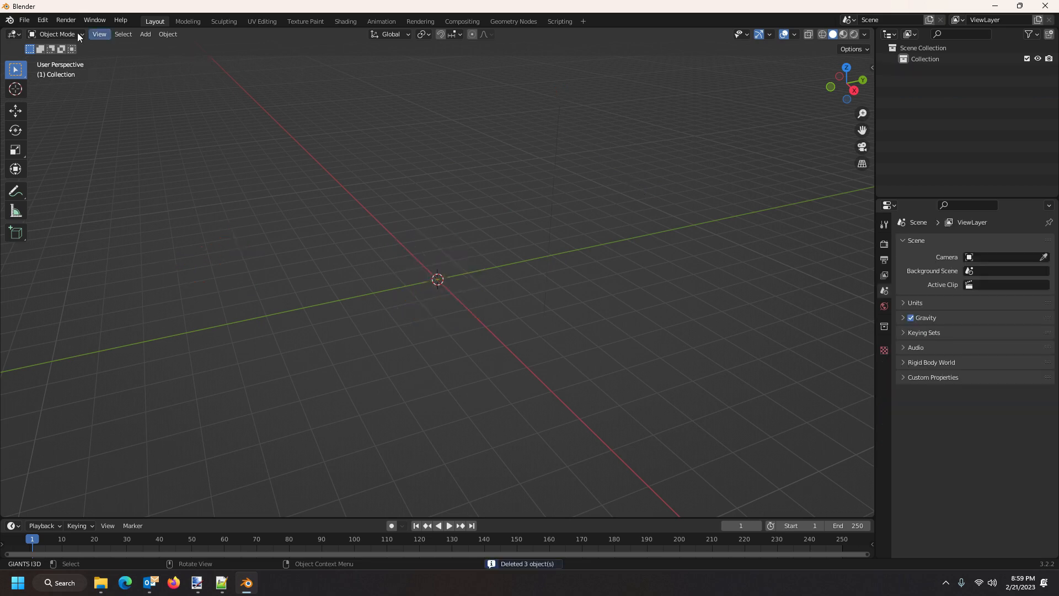
left_click(24, 20)
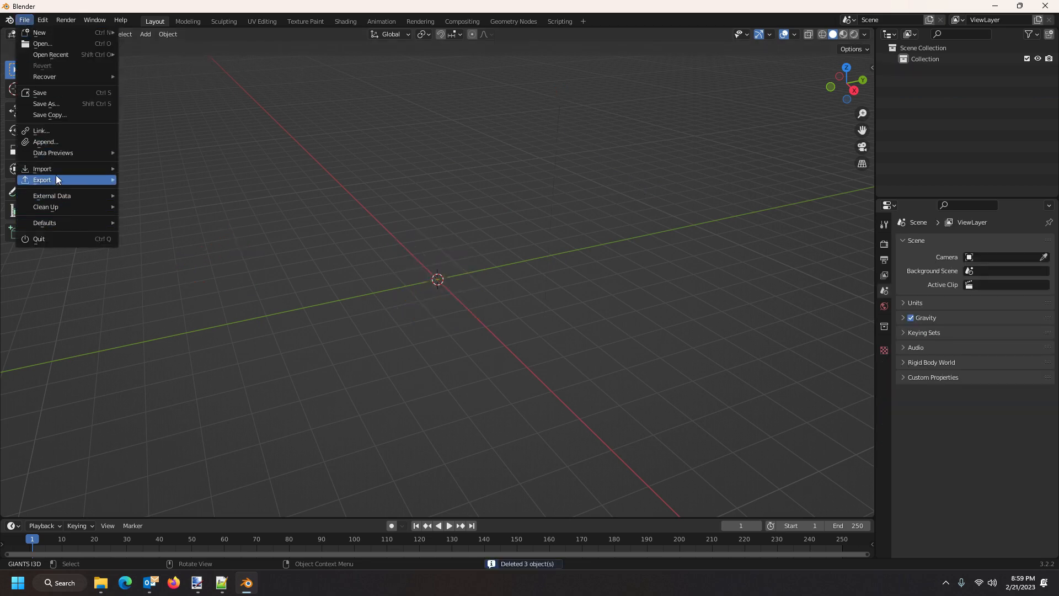
mouse_move(56, 171)
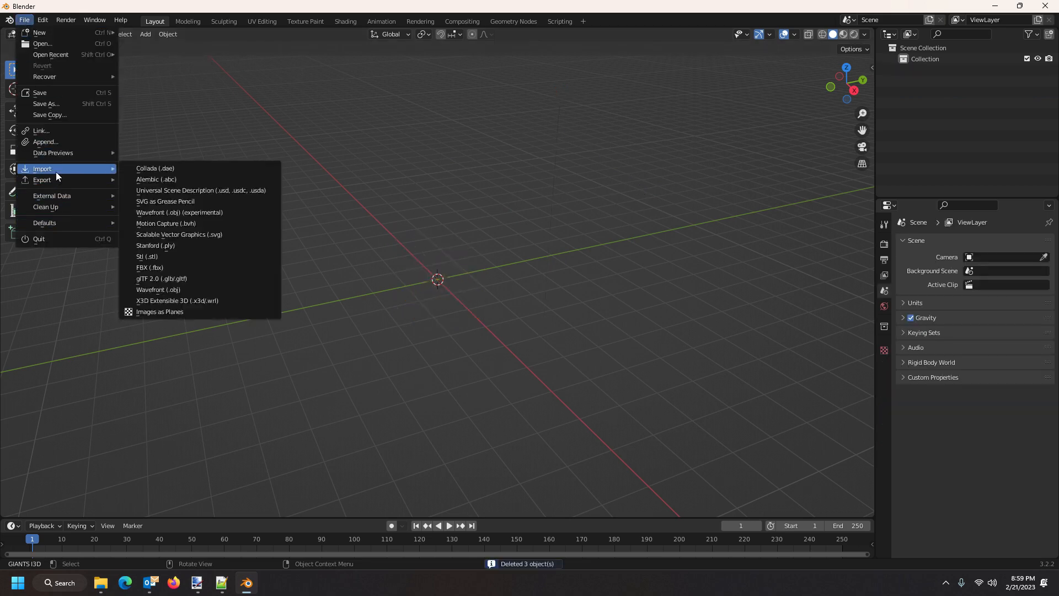
left_click(197, 289)
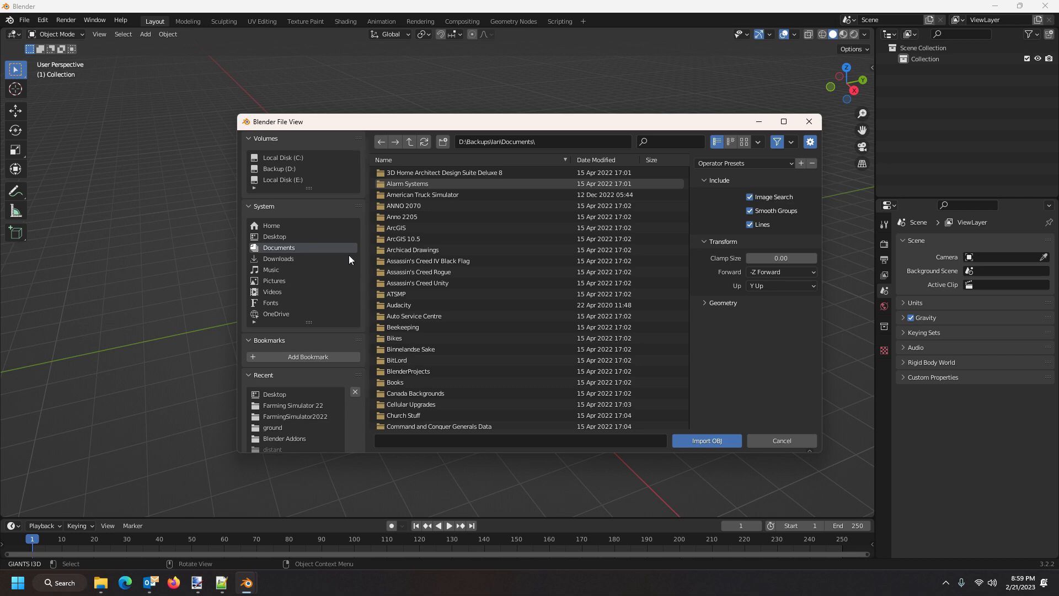
Browse from the Documents folder to the mods folder inside My Games\FarmingSimulator2022.
left_click(438, 250)
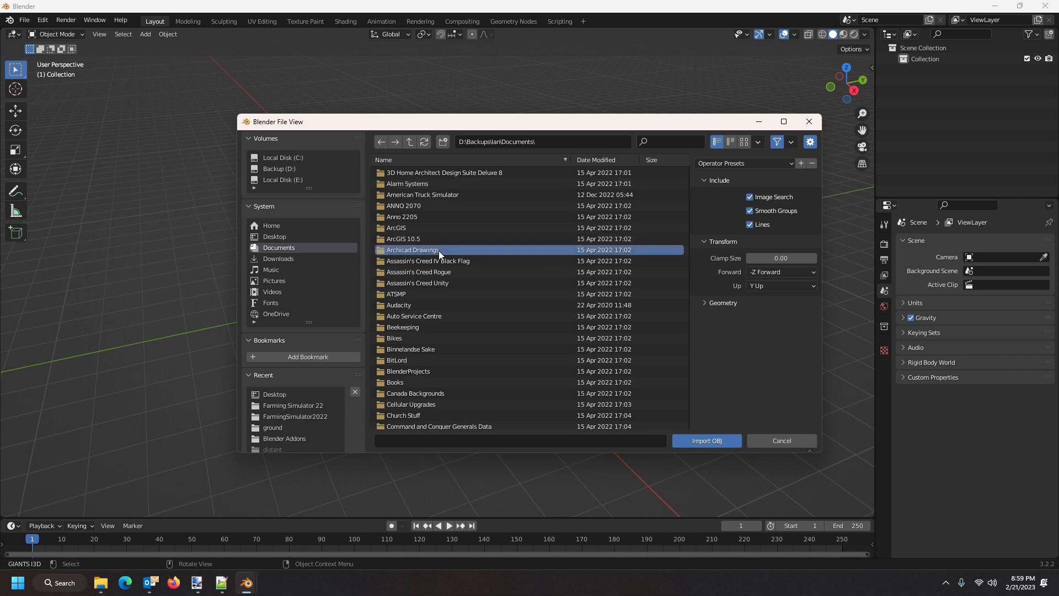
scroll(449, 257, "down", 6)
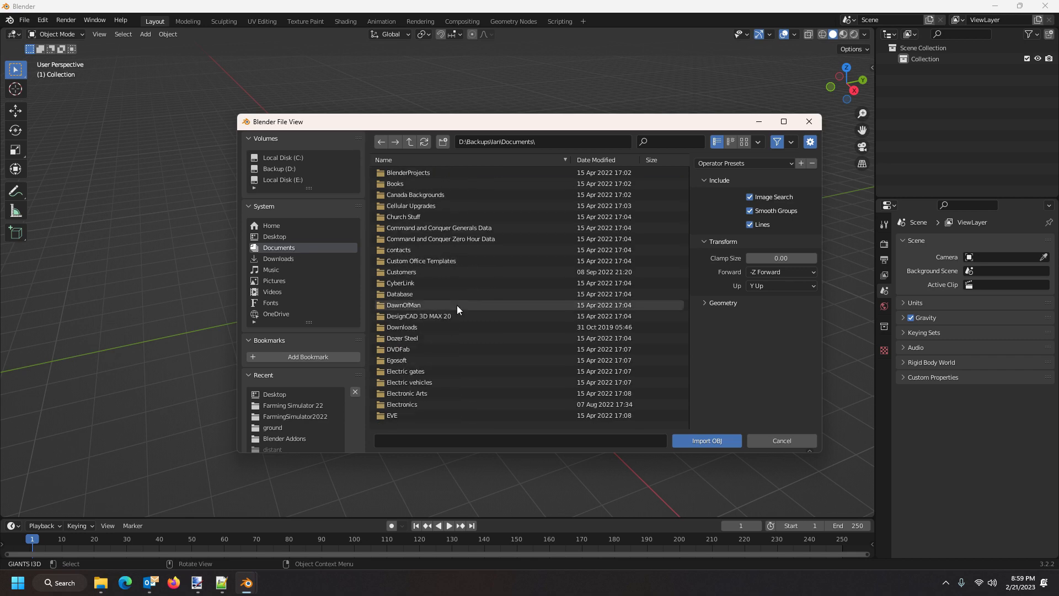
scroll(456, 306, "down", 3)
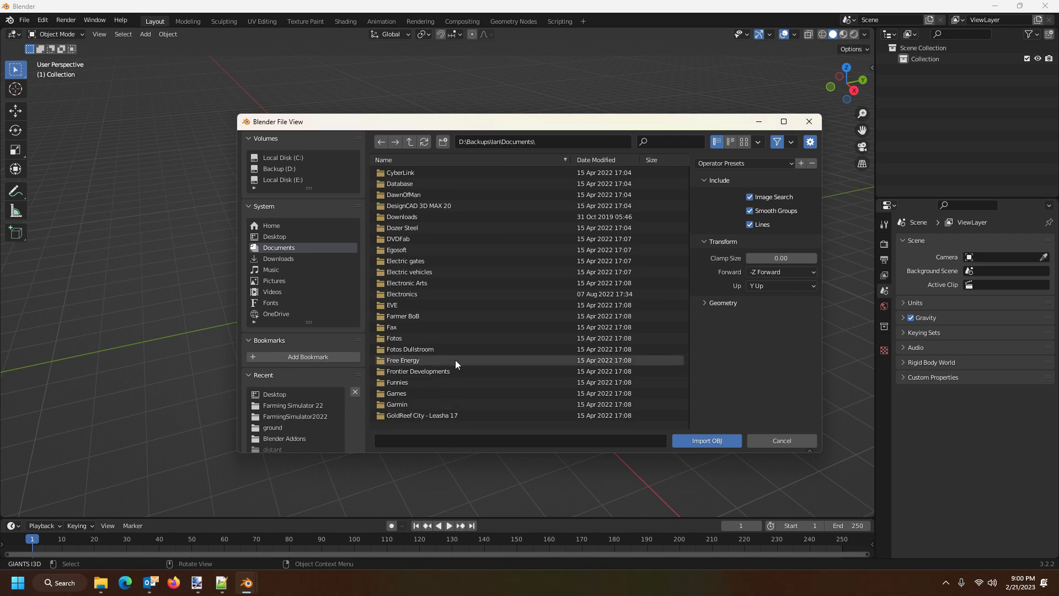
scroll(456, 360, "down", 7)
scroll(457, 359, "down", 1)
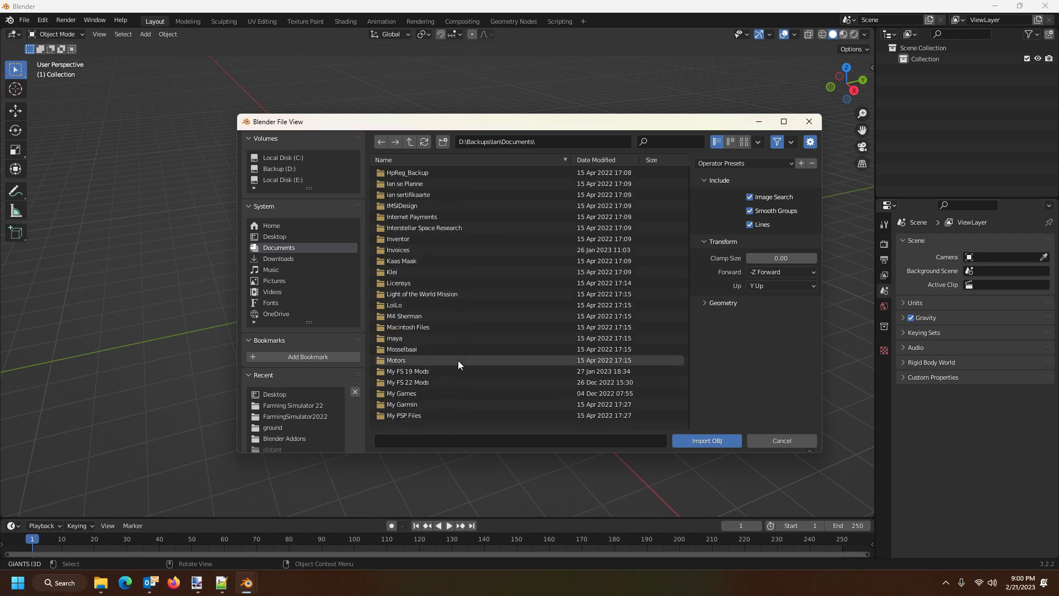
left_click(452, 391)
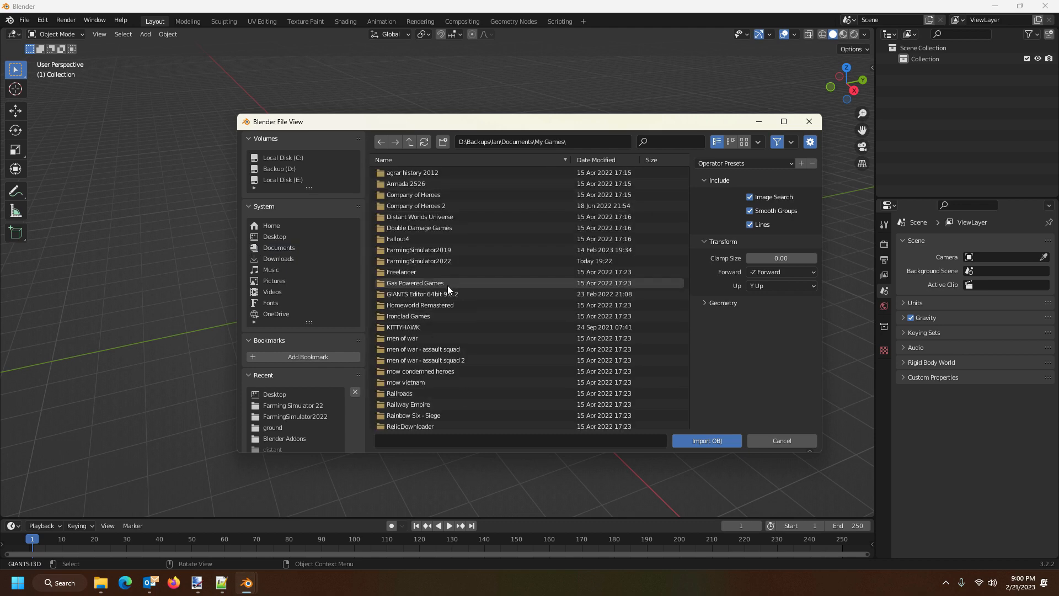
left_click(449, 261)
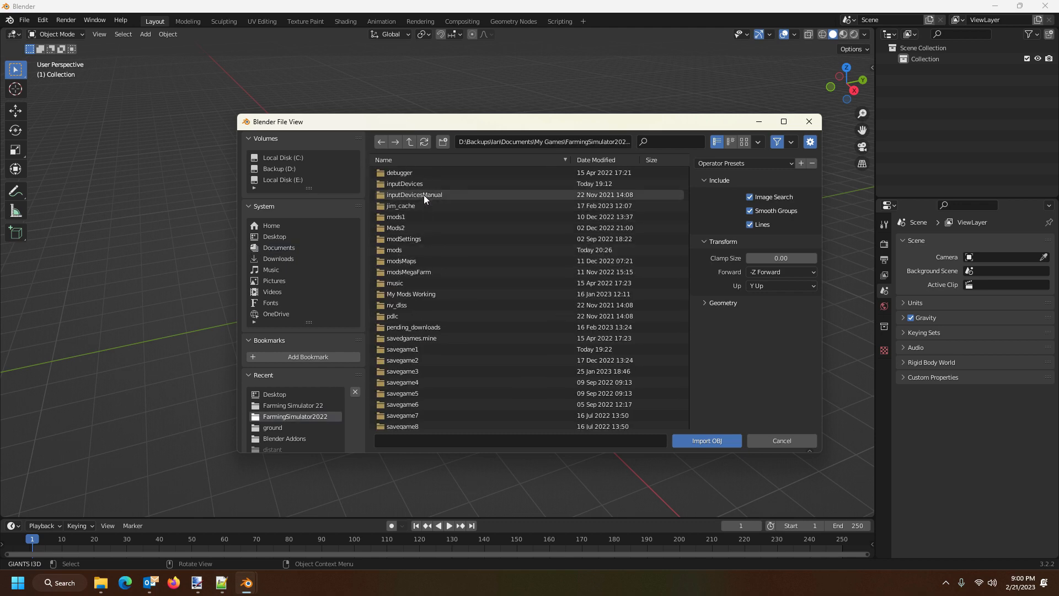
left_click(415, 250)
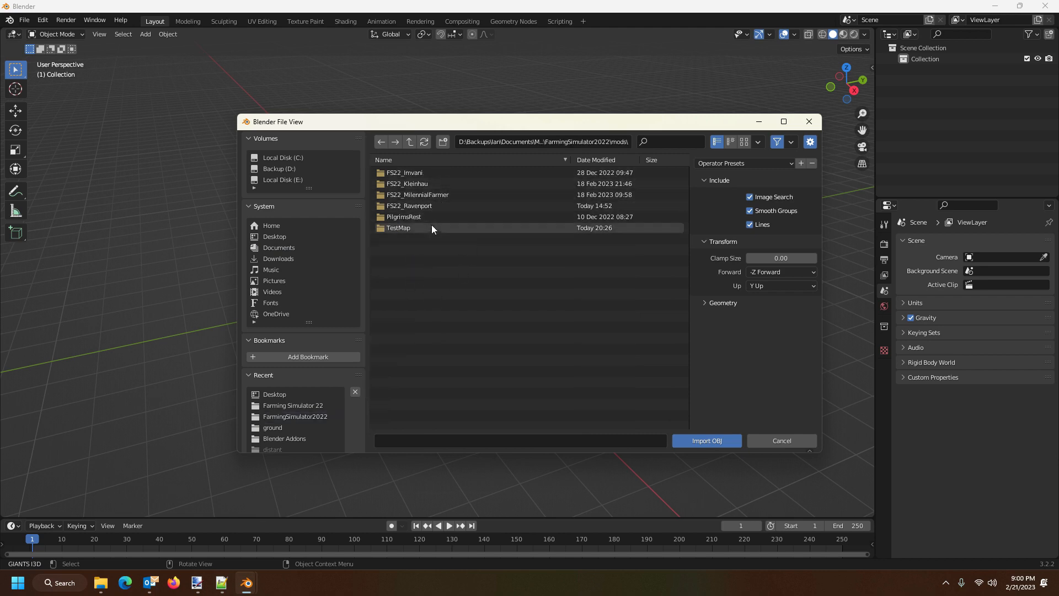
Import decals.obj from the TestMap\maps\mapAlpine\placeables\hayLoft folder.
left_click(421, 232)
left_click(399, 173)
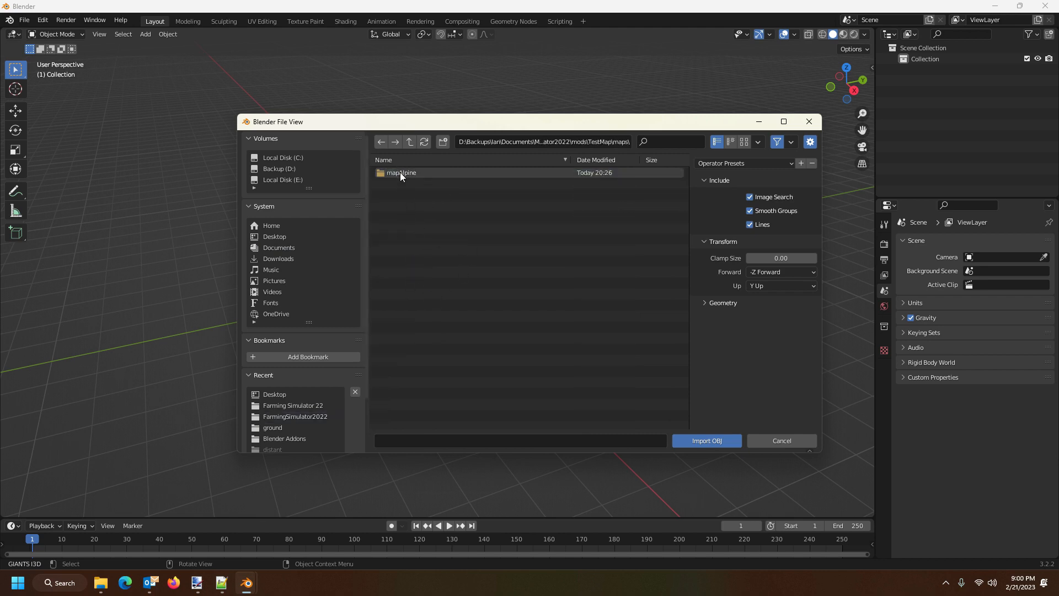
left_click(399, 171)
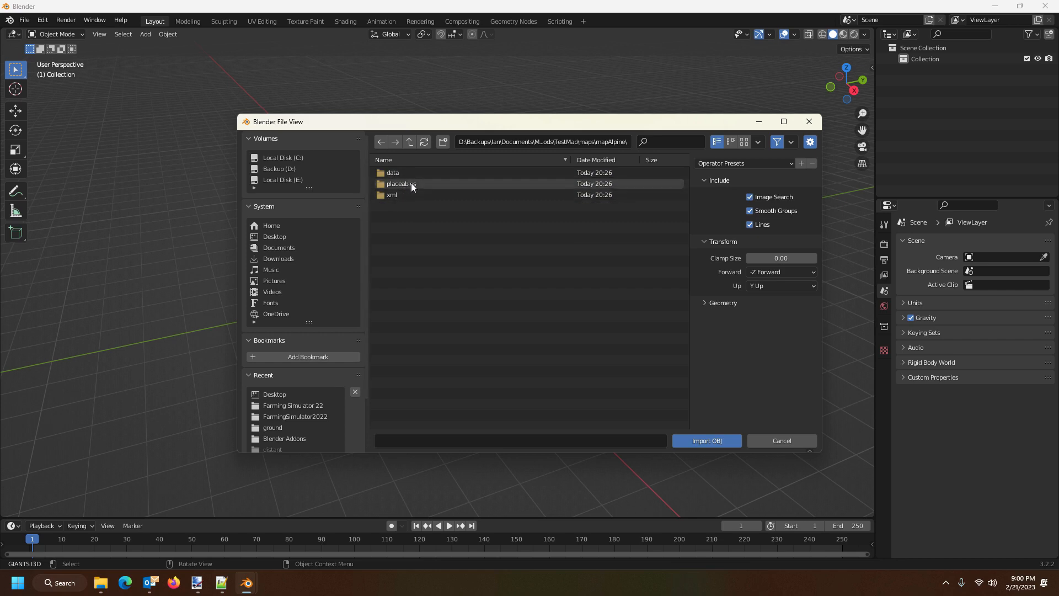
left_click(413, 184)
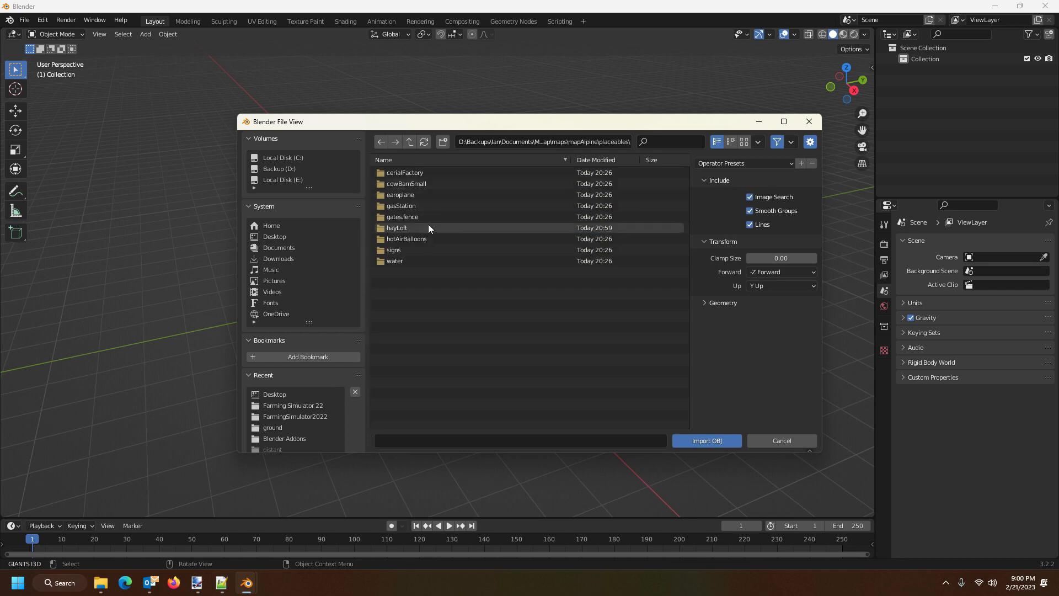
left_click(425, 230)
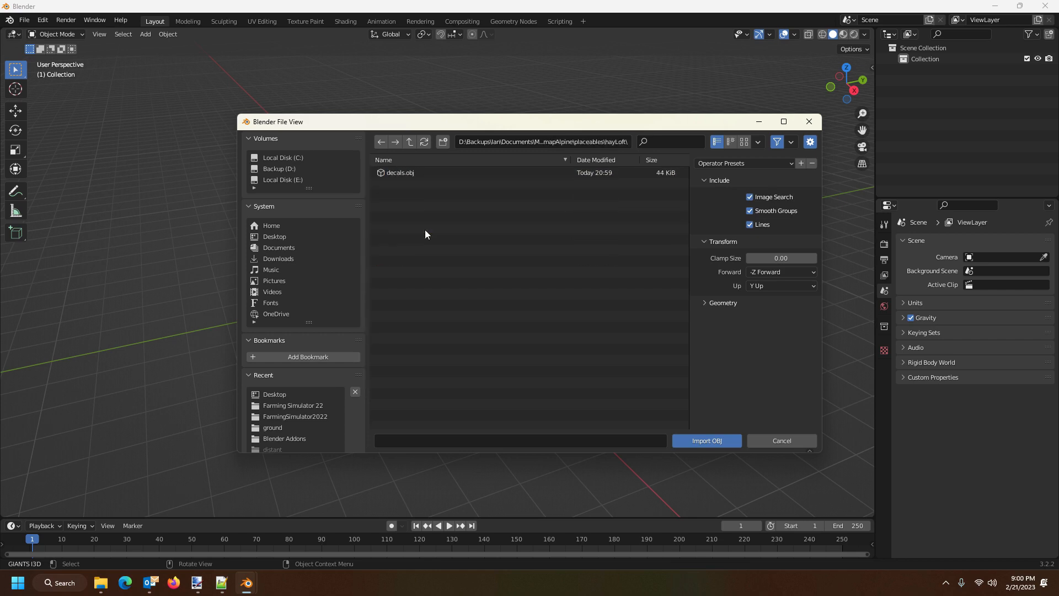
double_click(412, 174)
Select the imported decals object, expand its hierarchy and show its Default OBJ material settings.
right_click(475, 287)
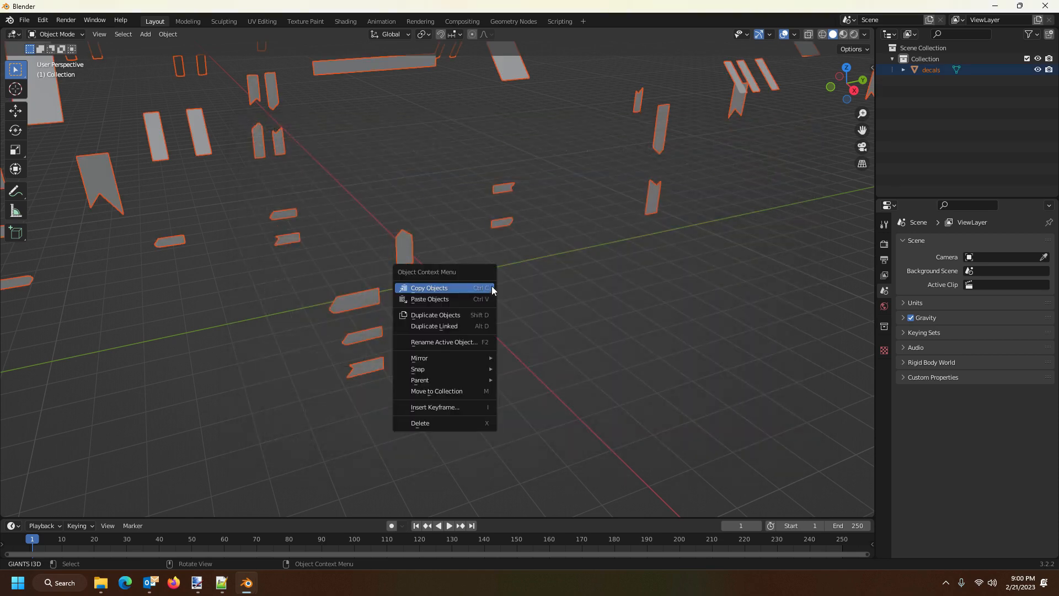
left_click(477, 287)
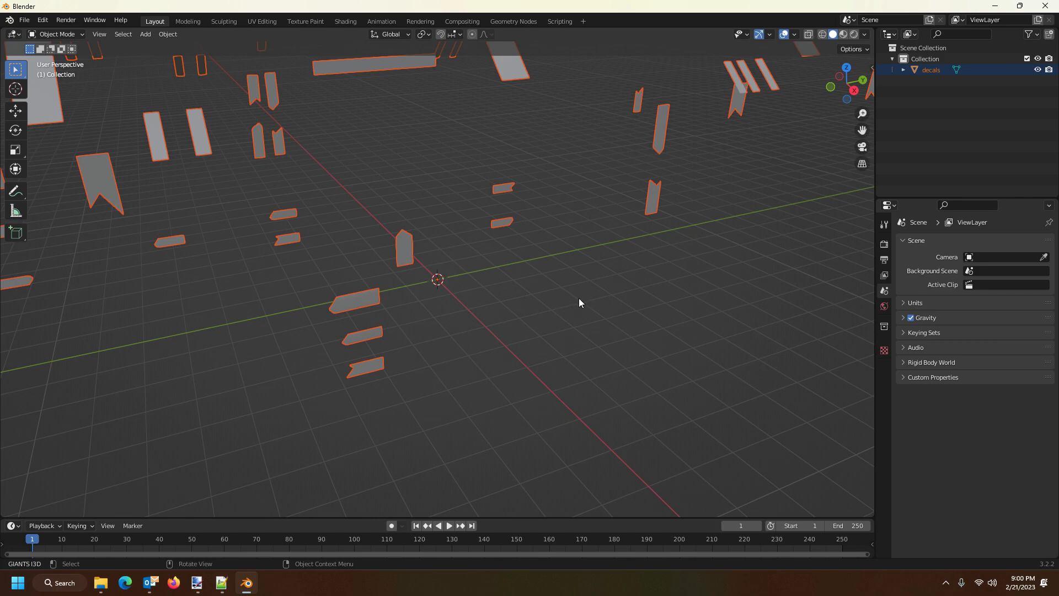
mouse_move(584, 283)
left_mouse_down()
mouse_move(573, 294)
mouse_move(600, 292)
mouse_move(563, 287)
mouse_move(594, 293)
mouse_move(539, 198)
mouse_move(440, 187)
mouse_move(433, 275)
mouse_move(572, 309)
mouse_move(619, 289)
mouse_move(598, 297)
left_mouse_up()
scroll(607, 296, "down", 5)
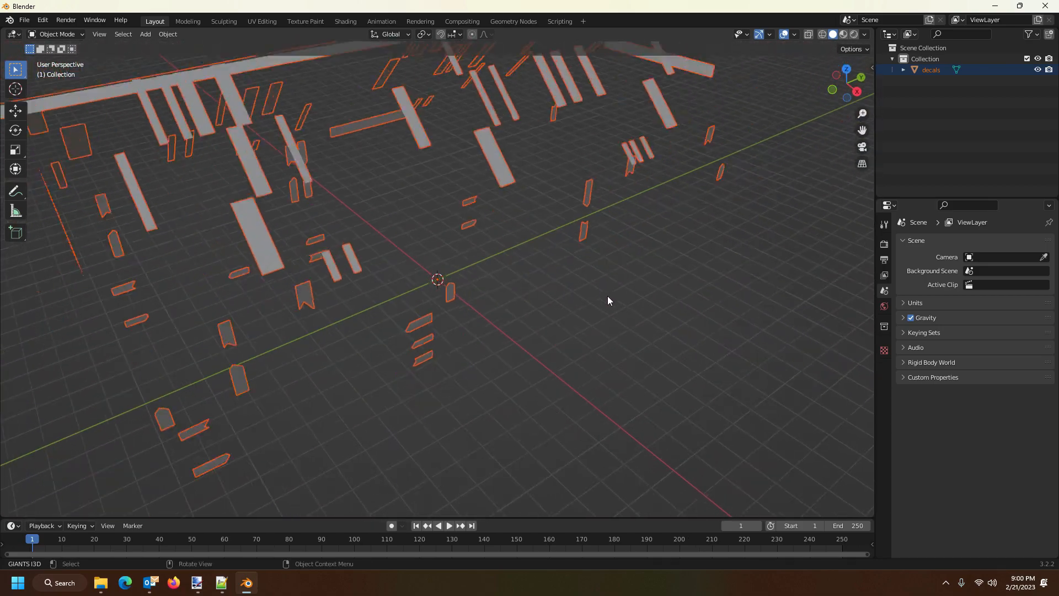
scroll(607, 296, "down", 2)
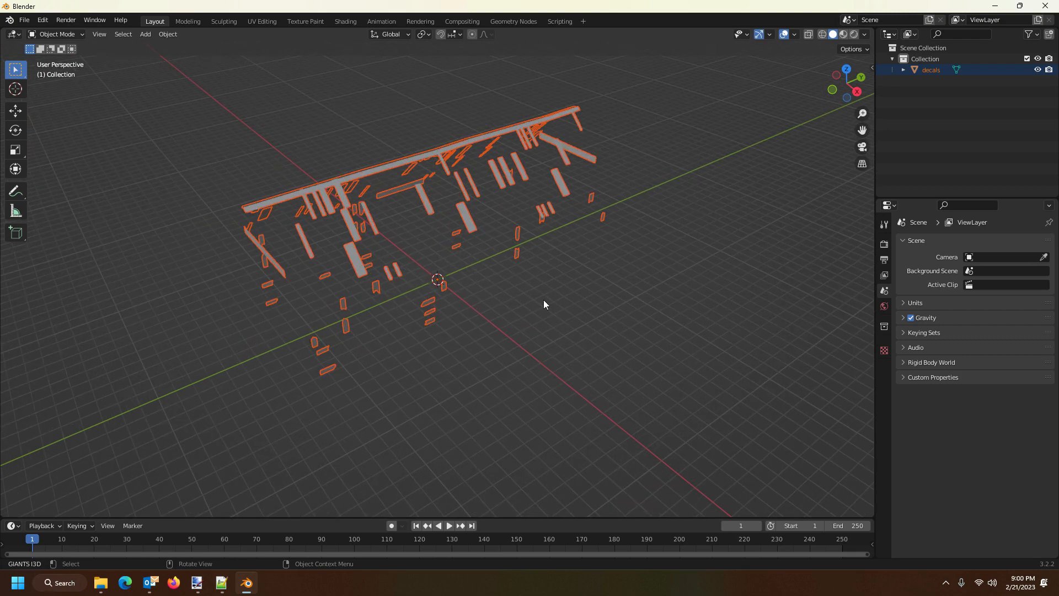
left_click(275, 201)
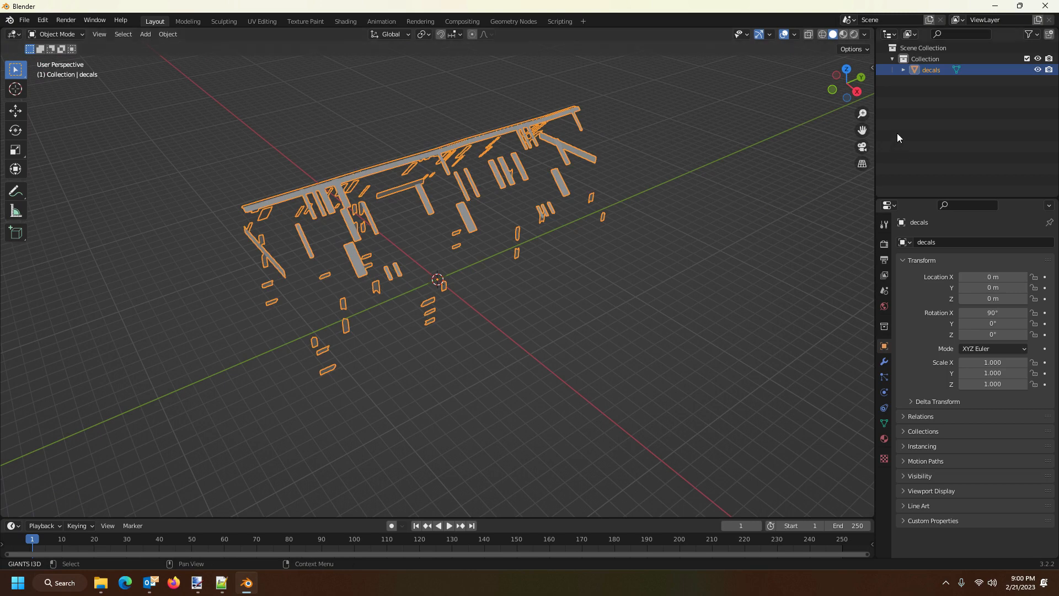
left_click(904, 70)
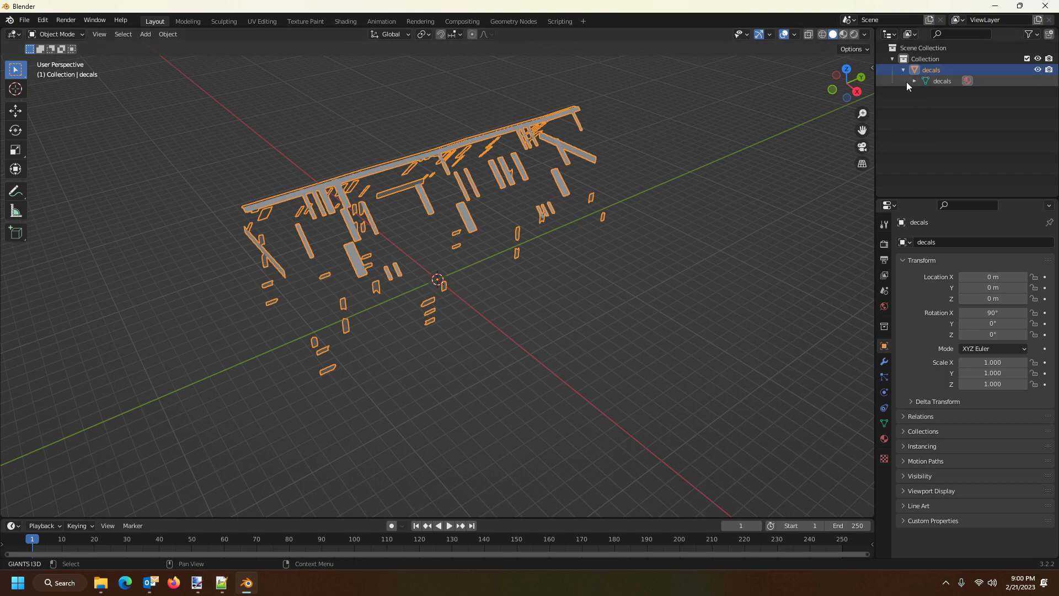
left_click(914, 81)
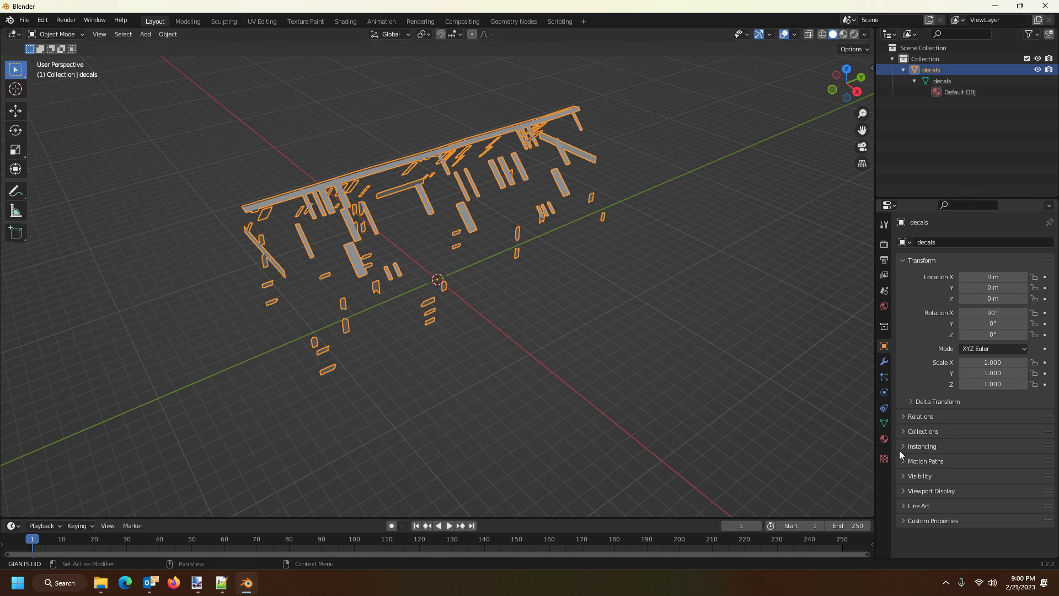
left_click(885, 439)
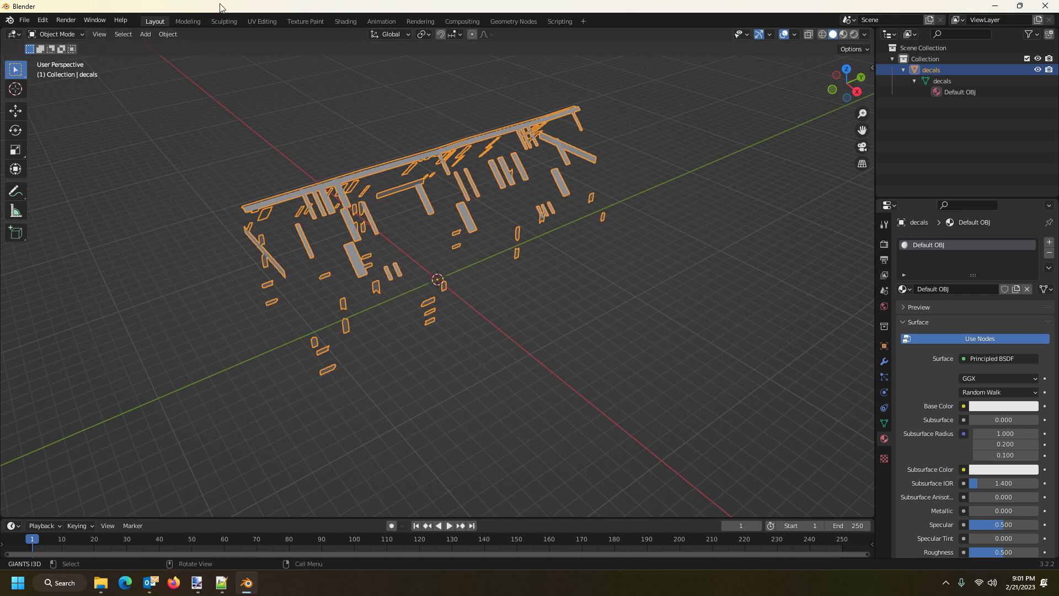
Enter Edit Mode on the decals mesh, then select and delete the exposed vertices of the roof peak above the upper crossbeam.
left_click(54, 38)
left_click(52, 60)
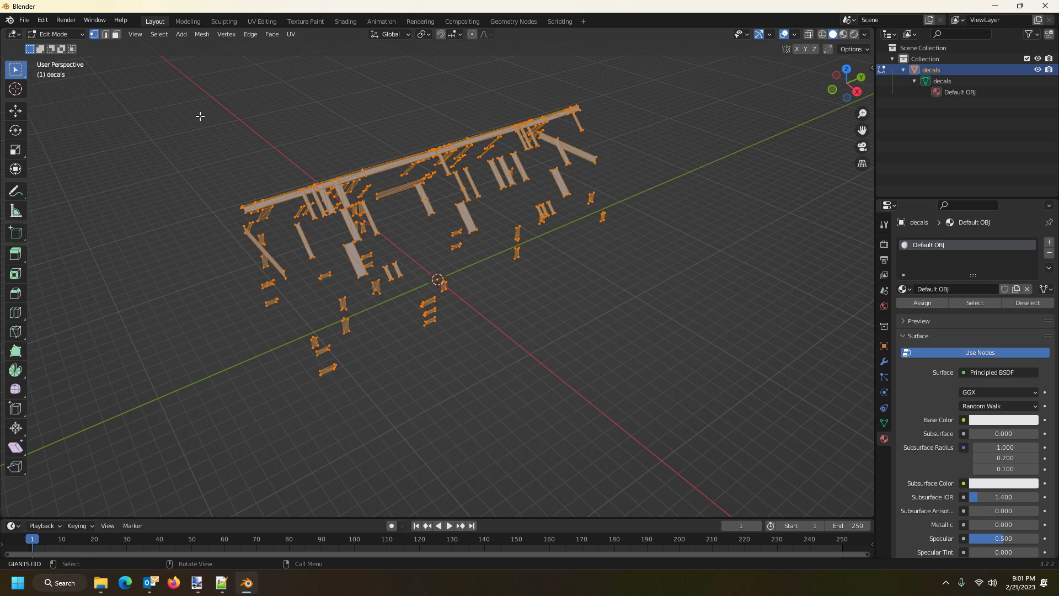
left_click_drag(200, 116, 575, 160)
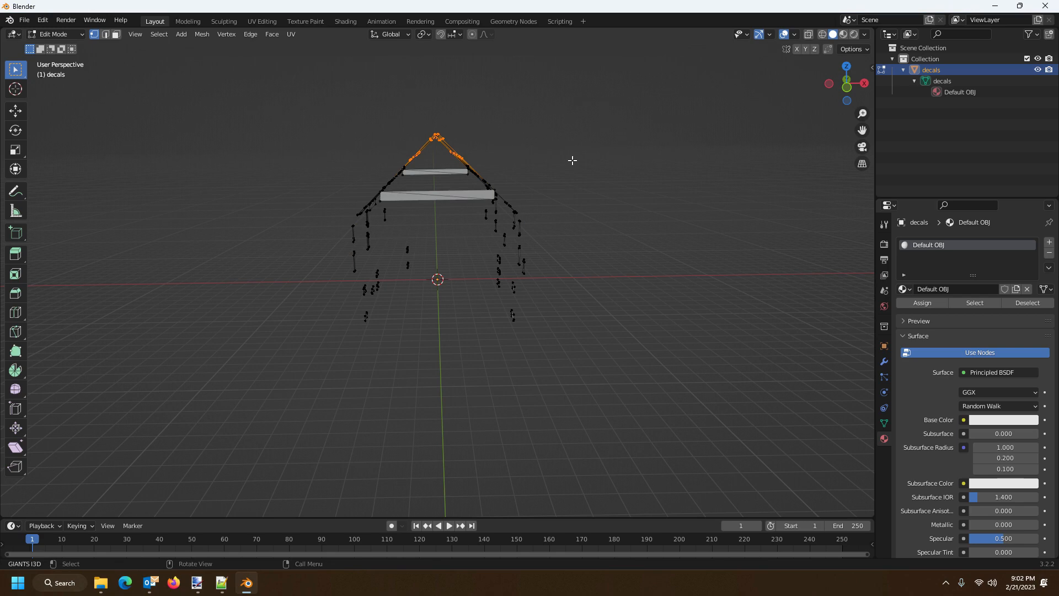
key("x")
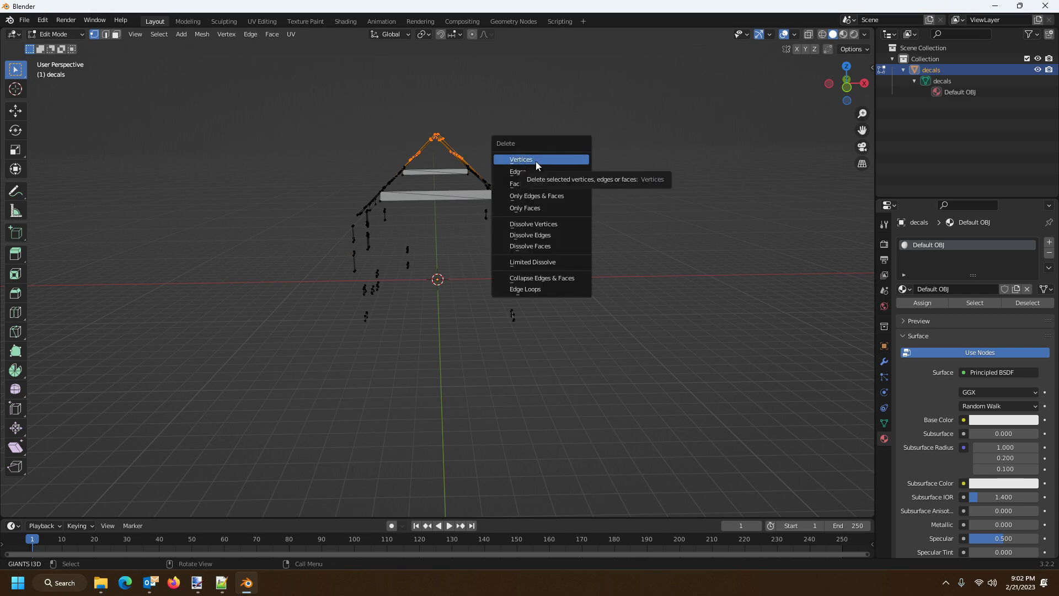
left_click(535, 161)
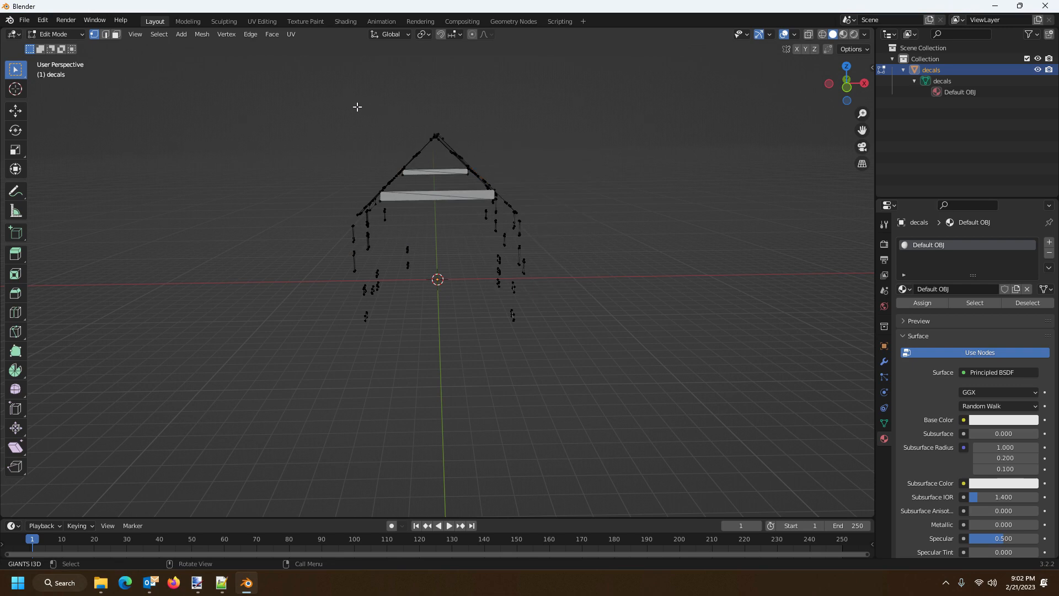
Repeatedly box-select and delete the remaining vertices above the upper crossbeam until the roof peak is cleared.
left_click_drag(347, 101, 564, 162)
key("x")
left_click(539, 162)
left_click_drag(385, 113, 526, 163)
key("x")
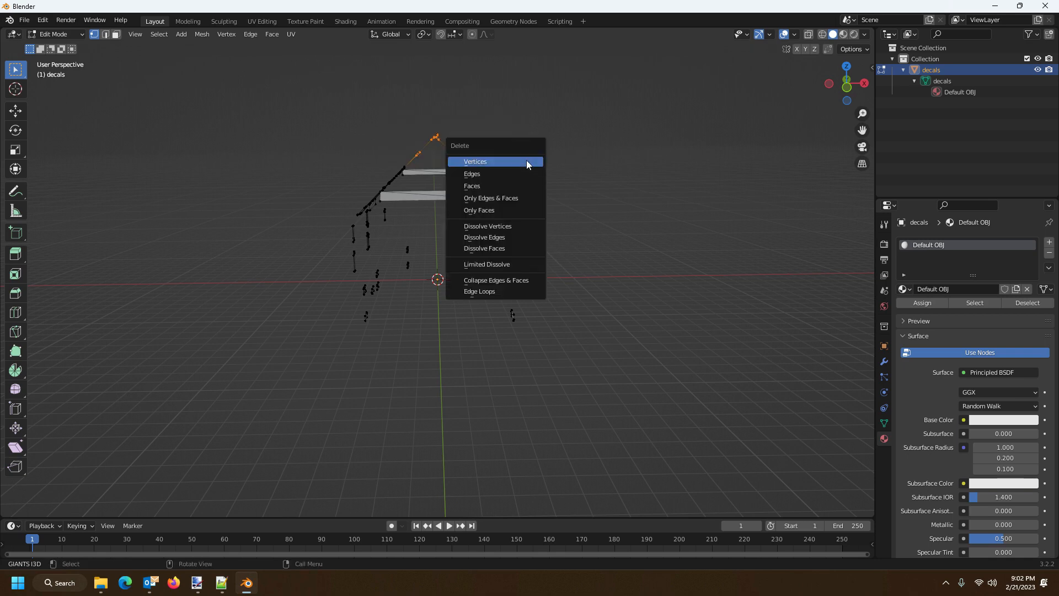
left_click(487, 165)
left_click_drag(358, 109, 507, 161)
key("x")
left_click(468, 159)
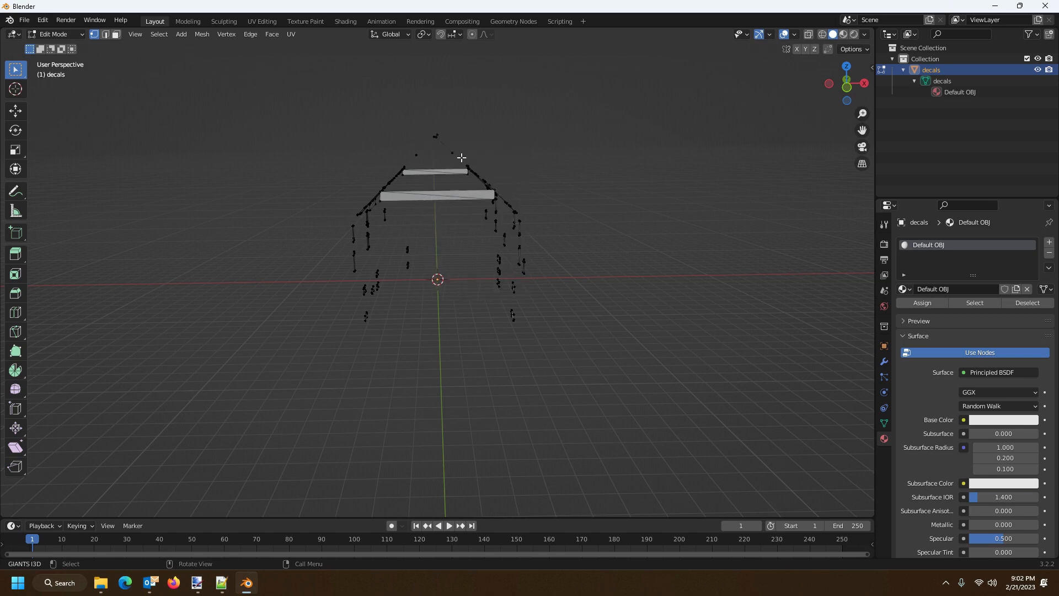
left_click_drag(381, 118, 494, 160)
key("x")
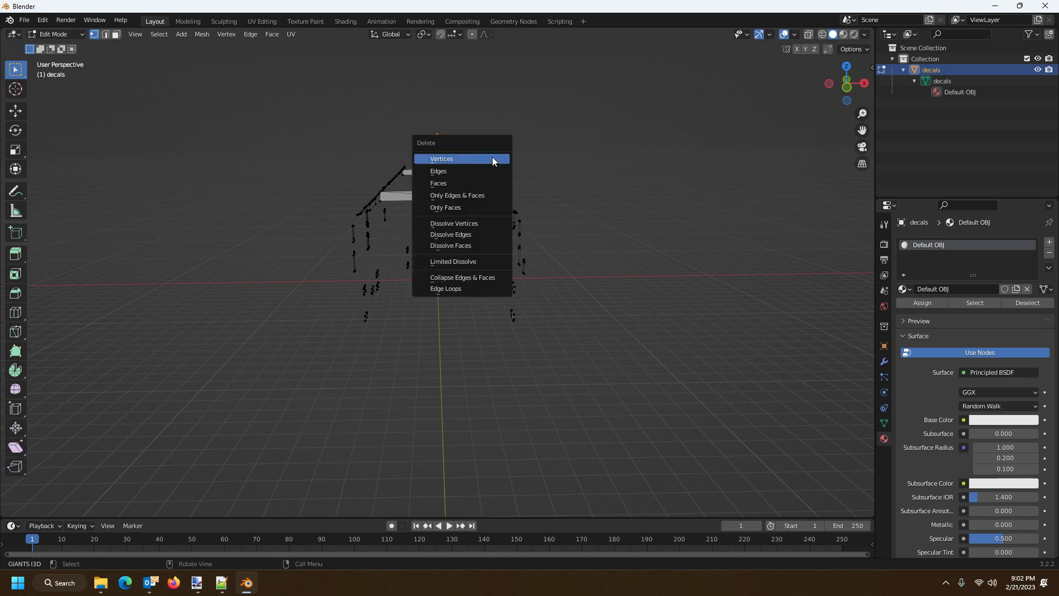
left_click(460, 160)
left_click_drag(392, 114, 473, 159)
key("x")
left_click(454, 155)
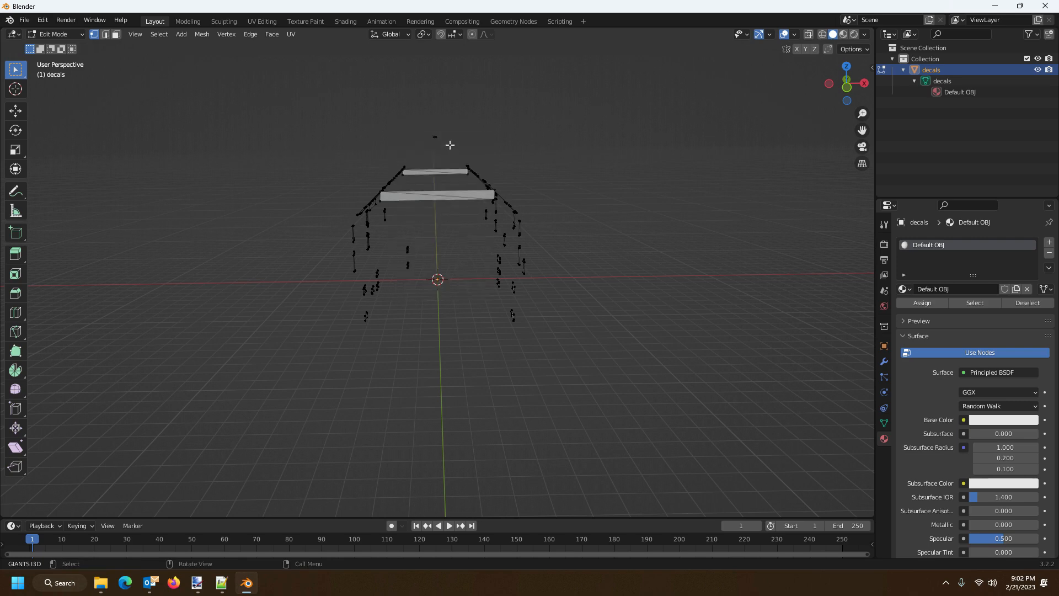
left_click_drag(393, 118, 471, 146)
key("x")
left_click(447, 144)
Delete the vertices of the two short slanted decal strips below the long horizontal strip near the middle of the roof.
left_click_drag(550, 155, 411, 198)
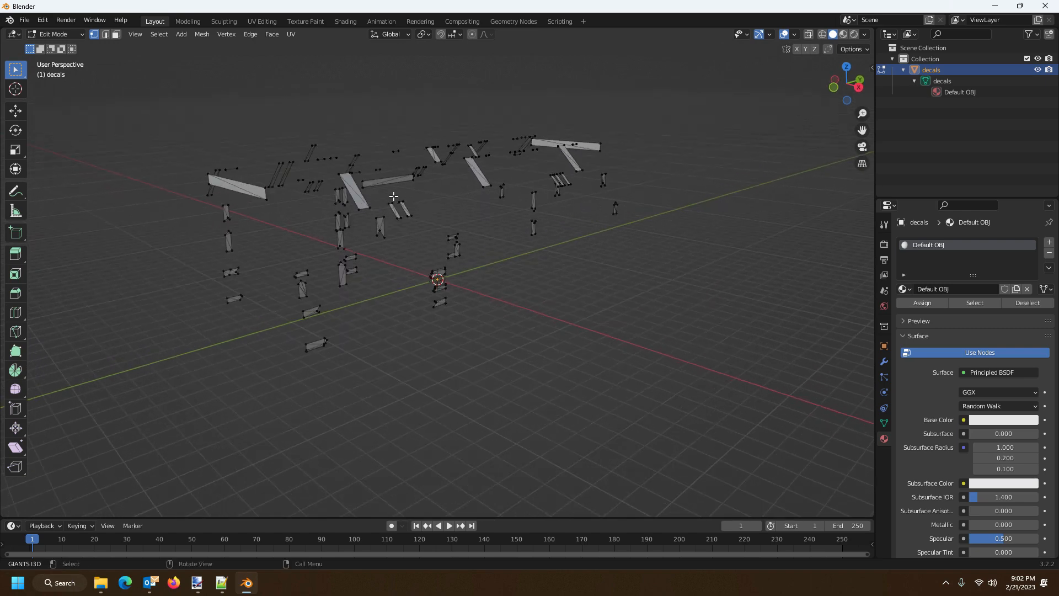
left_click_drag(387, 197, 421, 225)
key("x")
left_click(367, 200)
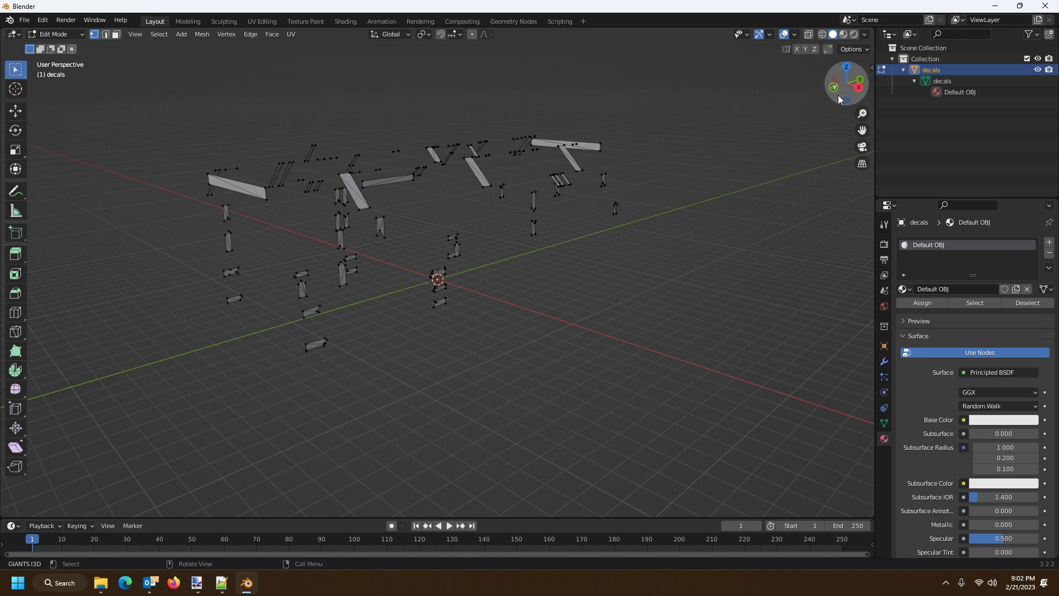
Align to the right orthographic view, then box-select and delete the uppermost roof decal vertices across the whole building.
left_click(858, 87)
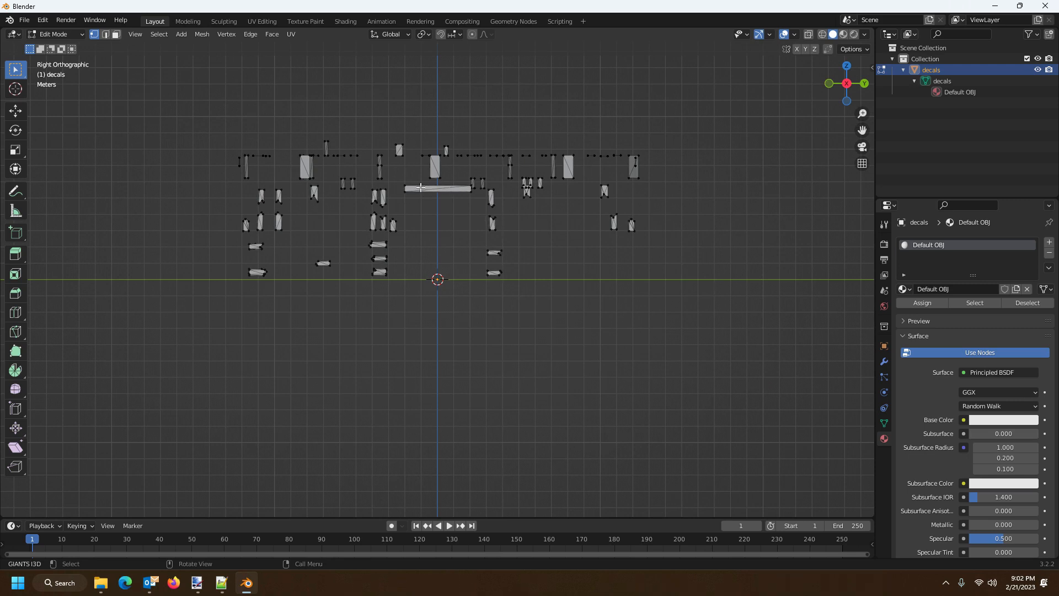
left_click(865, 85)
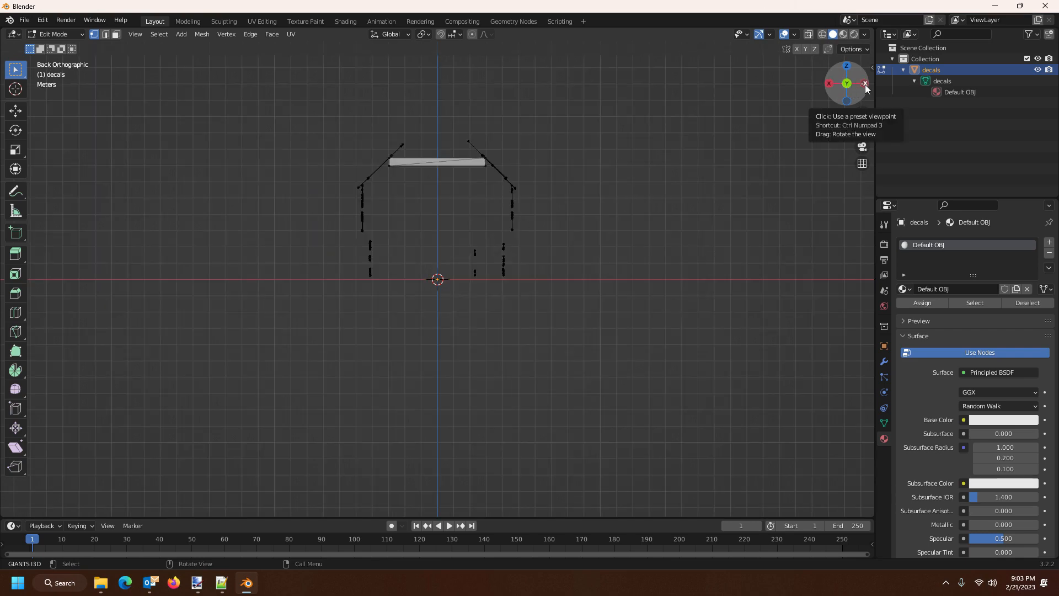
left_click(828, 85)
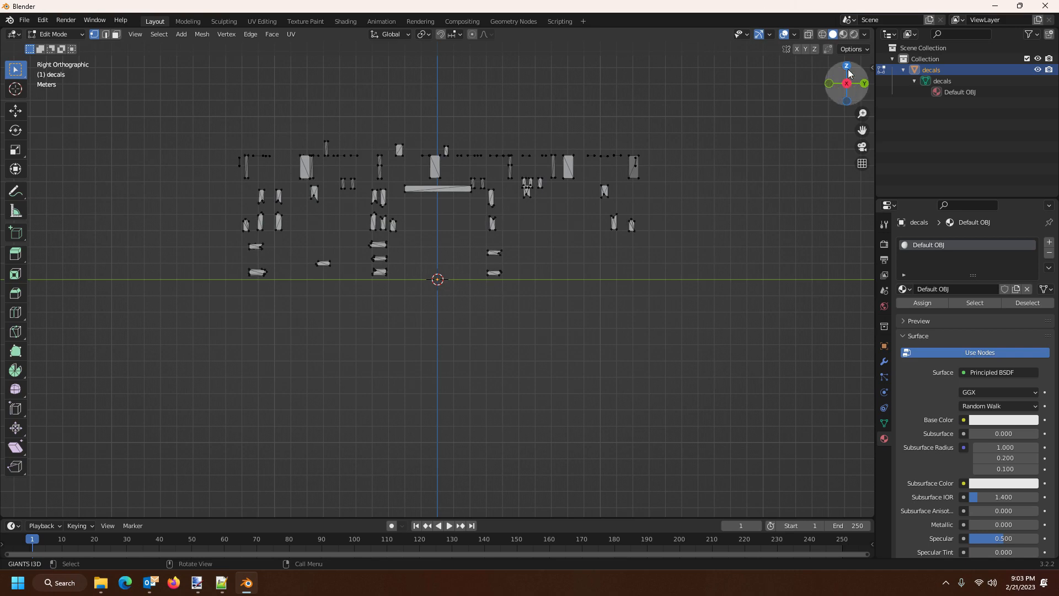
left_click_drag(673, 175, 559, 198)
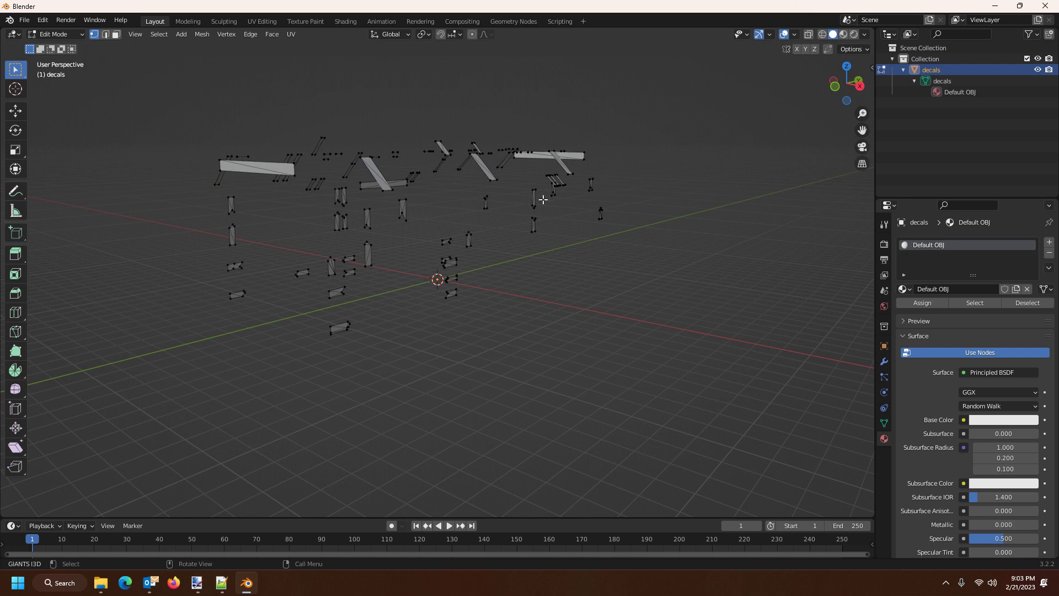
left_click_drag(678, 207, 655, 173)
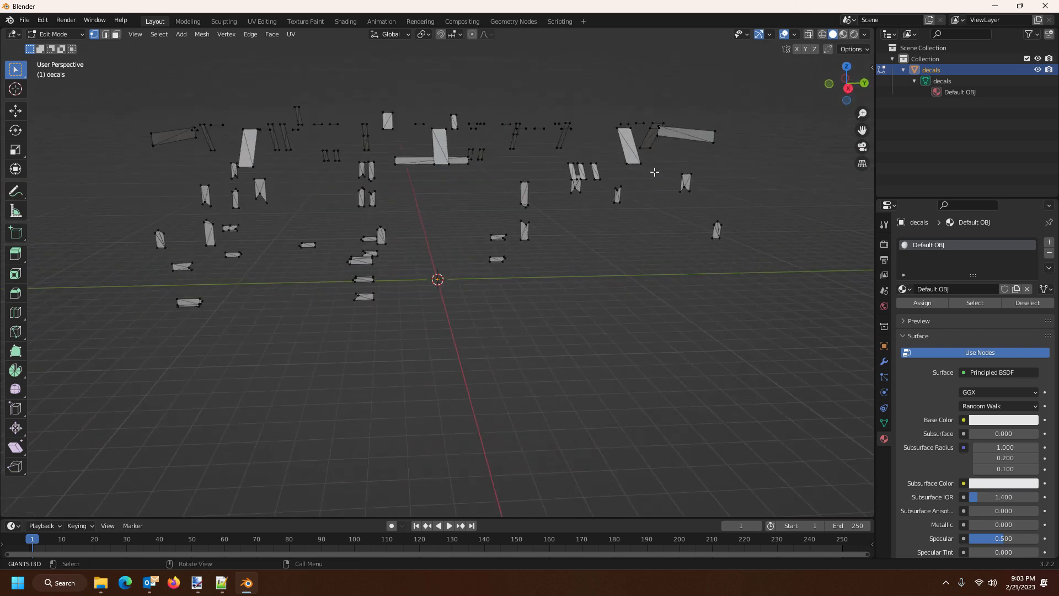
left_click(848, 88)
left_click_drag(137, 89, 741, 154)
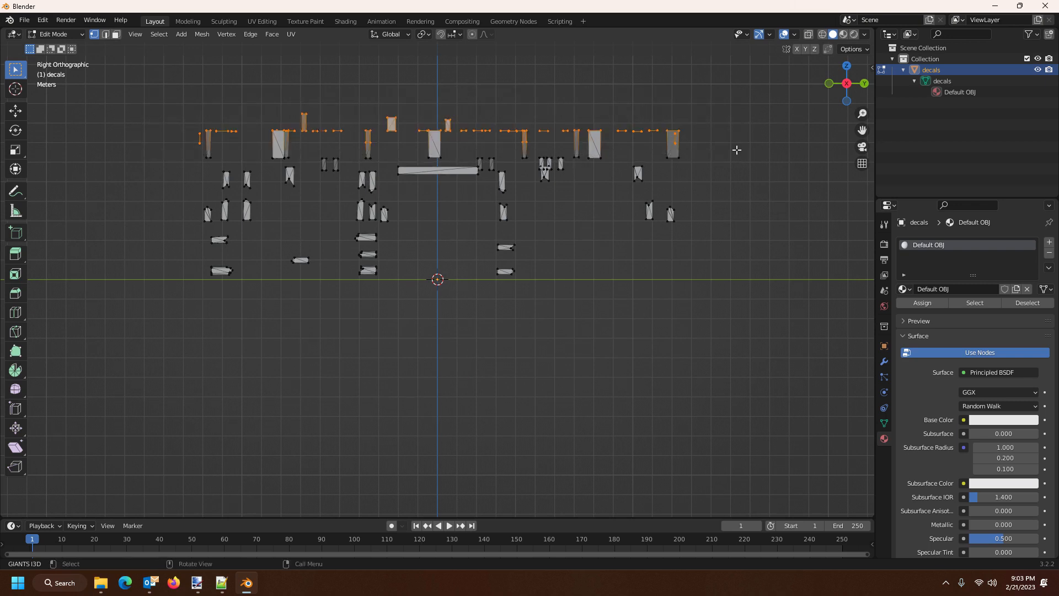
key("x")
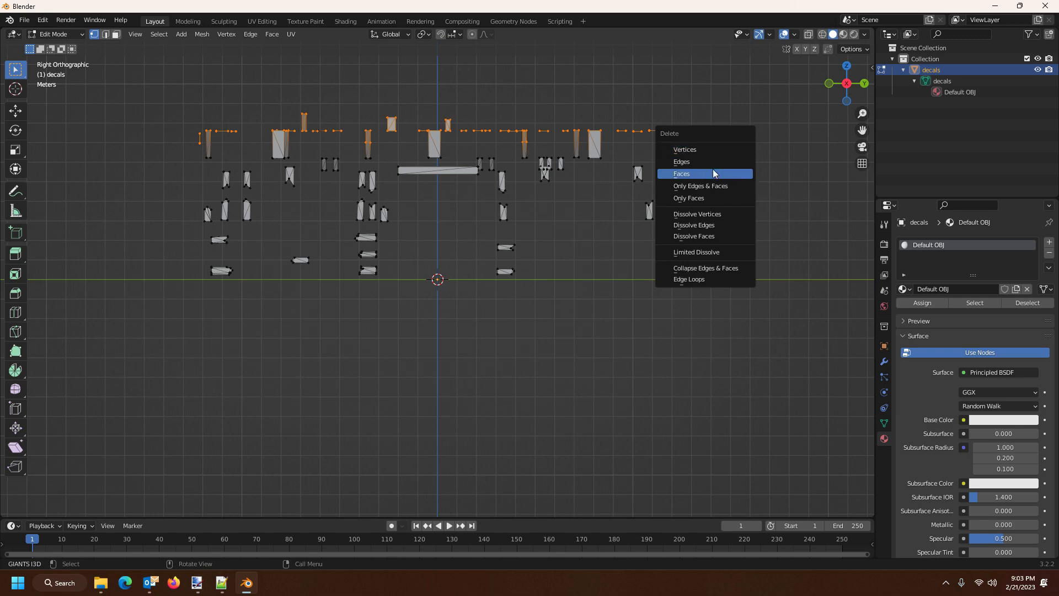
left_click(738, 149)
left_click_drag(153, 113, 353, 149)
key("x")
left_click(311, 145)
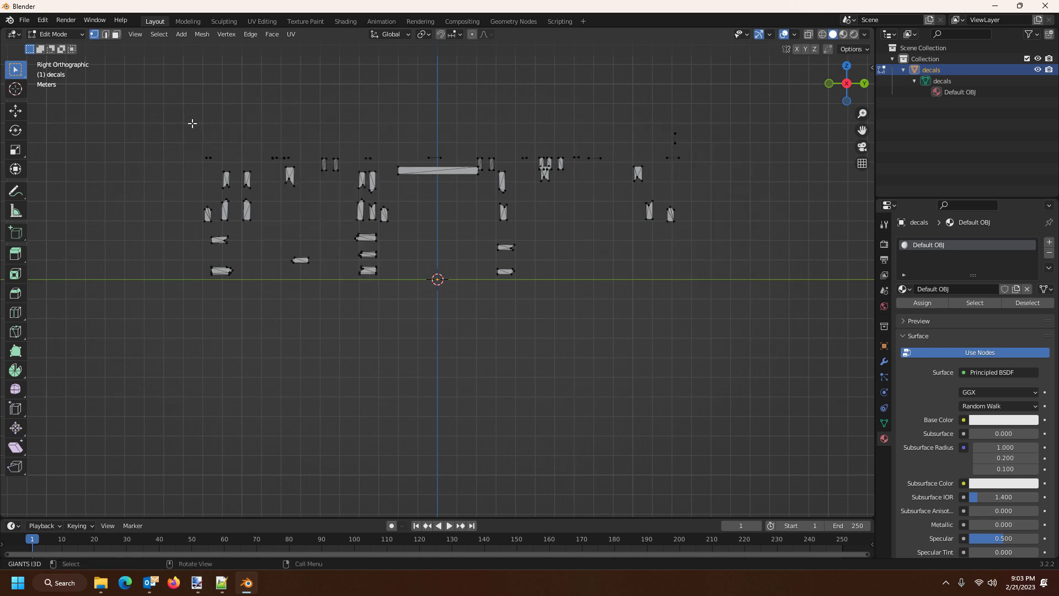
Delete the leftover row of roof vertices from the building's left end up to above the long horizontal strip.
left_click(214, 160)
key("x")
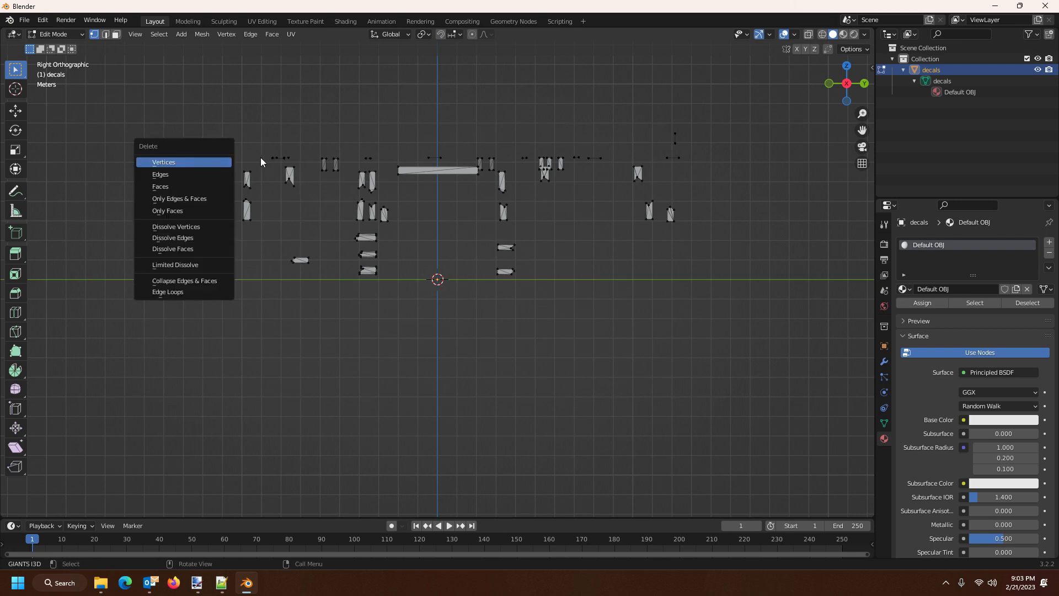
left_click(203, 161)
left_click_drag(271, 152, 449, 163)
key("x")
left_click(289, 160)
key("x")
left_click(331, 178)
key("x")
left_click(365, 158)
key("x")
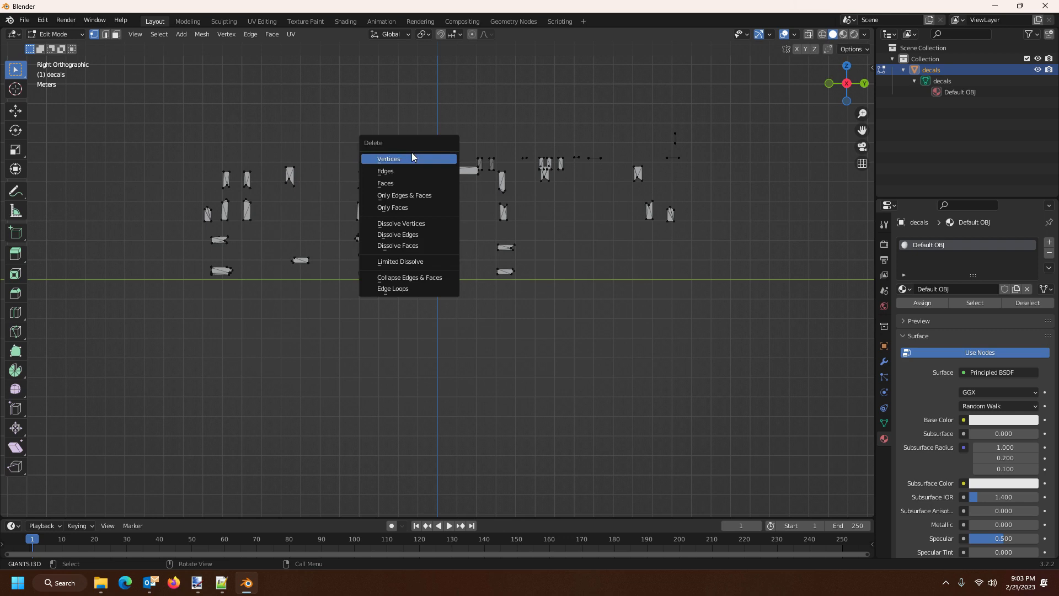
left_click(386, 164)
Delete the remaining stray roof vertices to the right of the long horizontal strip, including those at the far end.
scroll(534, 171, "up", 2)
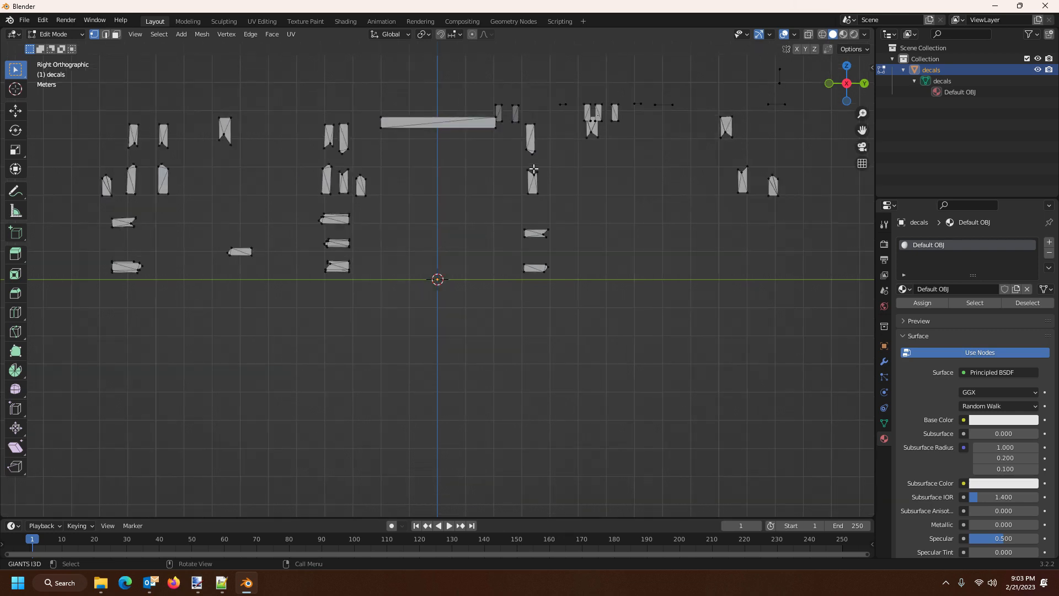
left_click_drag(552, 90, 572, 117)
key("x")
left_click(547, 118)
left_click_drag(630, 92, 678, 118)
key("x")
left_click(661, 123)
left_click_drag(762, 67, 801, 120)
key("x")
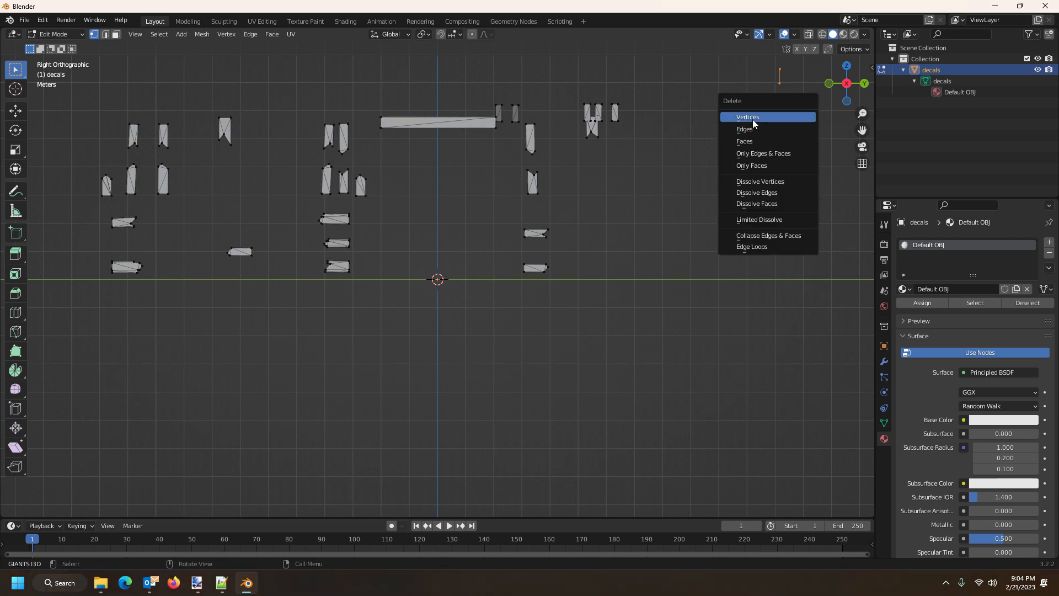
left_click(740, 116)
scroll(680, 145, "down", 3)
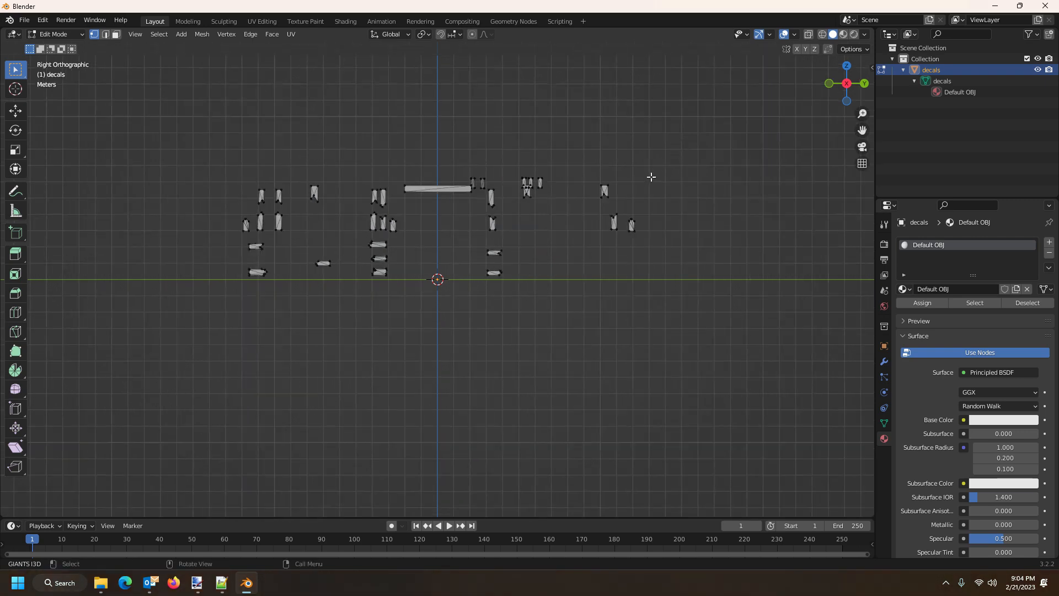
Try to delete the group of three short upright decal strips to the right of the long horizontal strip.
scroll(651, 177, "up", 1)
scroll(664, 177, "up", 1)
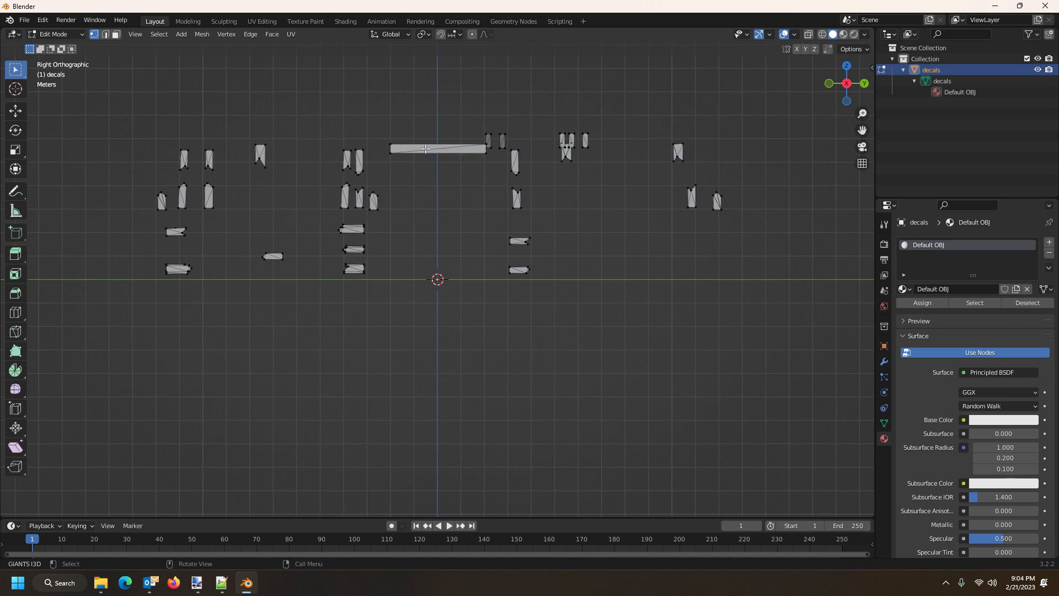
left_click_drag(498, 128, 507, 153)
left_click_drag(539, 183, 533, 156)
left_click_drag(567, 122, 590, 160)
key("x")
left_click(579, 160)
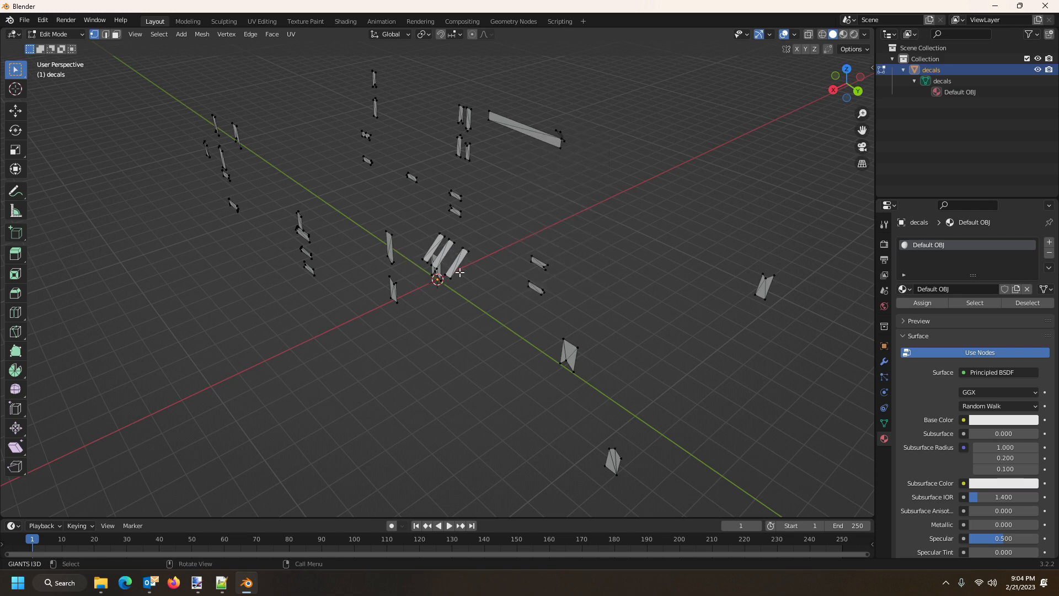
Delete the vertices of the outermost of the three bright slanted roof decal strips.
left_click_drag(460, 273, 501, 274)
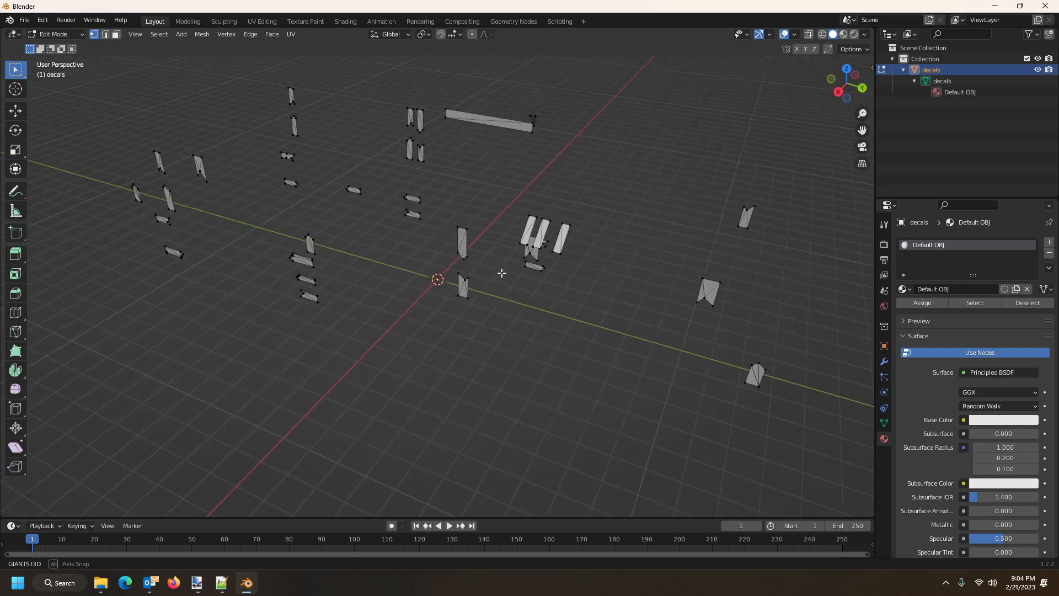
key("l")
key("x")
left_click(560, 268)
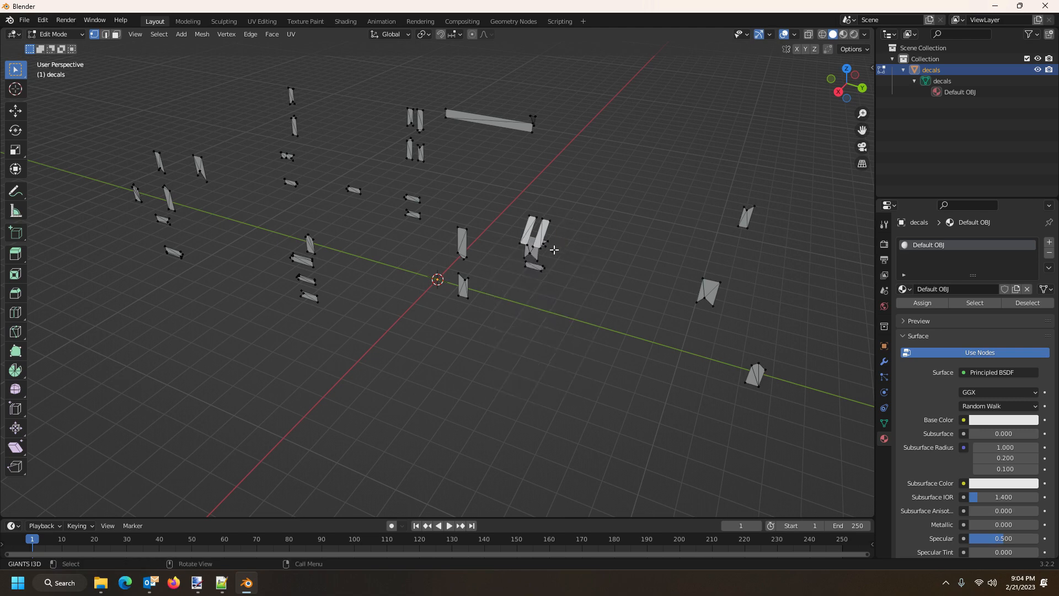
key("x")
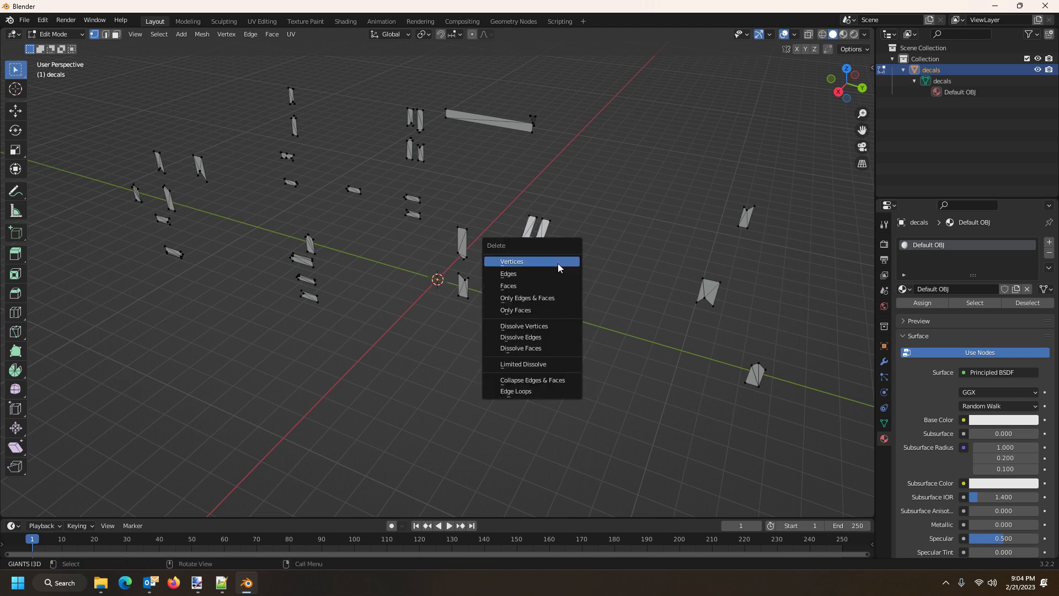
left_click(557, 263)
Delete the vertices of the pair of slanted roof strips beside the end of the long horizontal strip.
left_click_drag(554, 253, 583, 280)
scroll(598, 311, "up", 5)
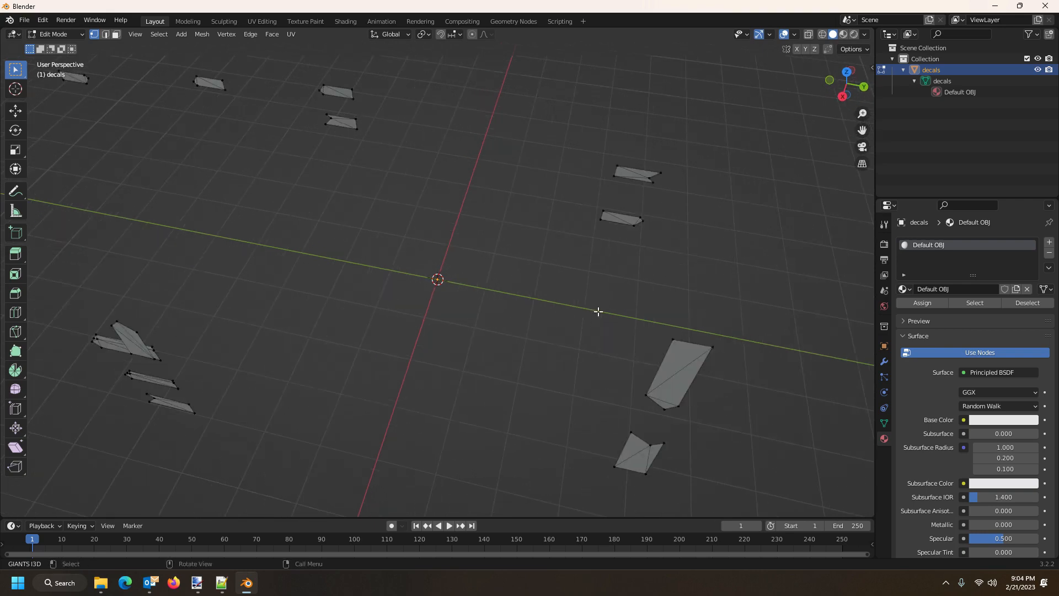
left_click_drag(646, 324, 628, 298)
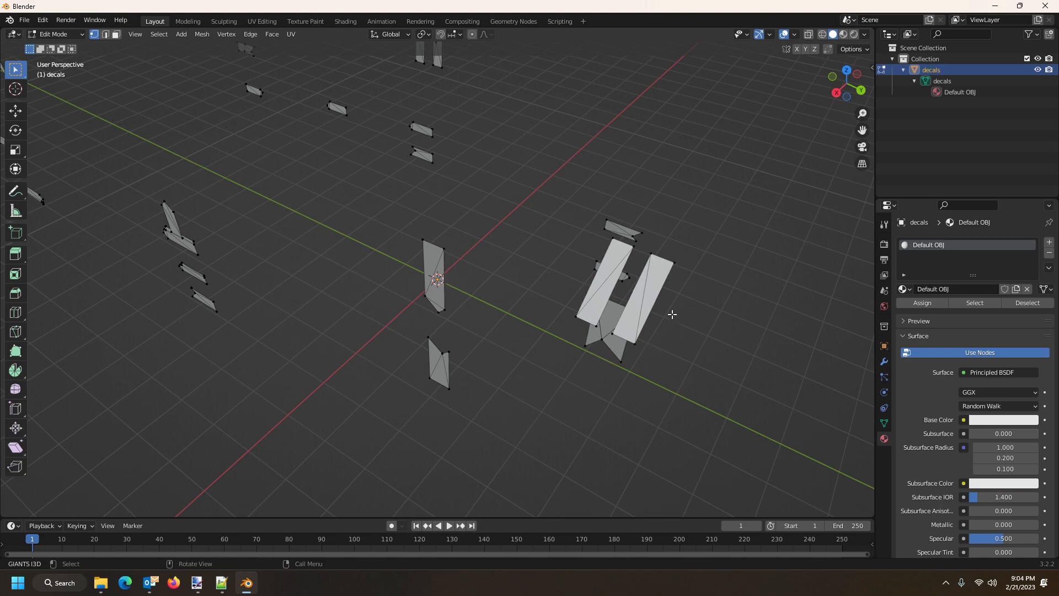
scroll(606, 198, "down", 5)
left_click_drag(586, 167, 302, 231)
key("x")
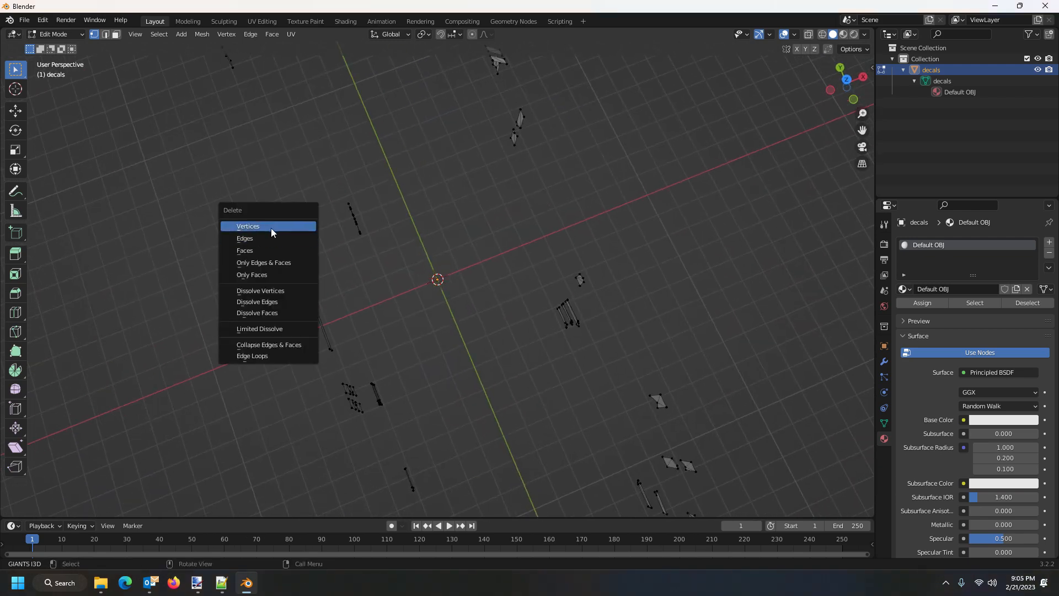
left_click(272, 227)
left_click_drag(279, 237, 286, 244)
key("x")
left_click(268, 248)
Box-select and delete the upper and lower vertices of the last two bright slanted roof strips.
left_click_drag(371, 267, 336, 229)
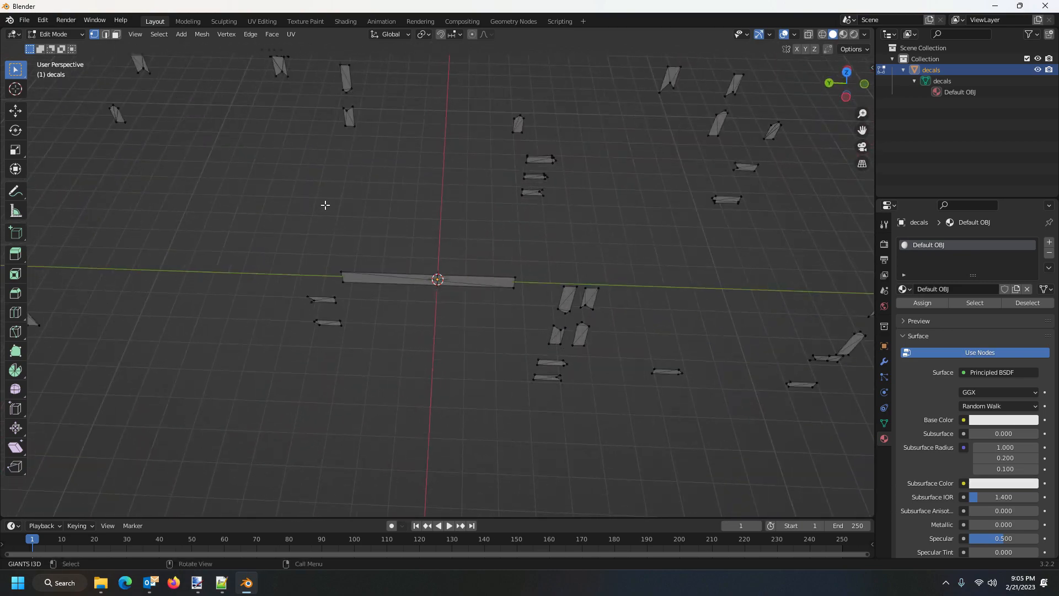
scroll(326, 204, "down", 4)
scroll(324, 198, "up", 2)
left_click_drag(318, 184, 466, 177)
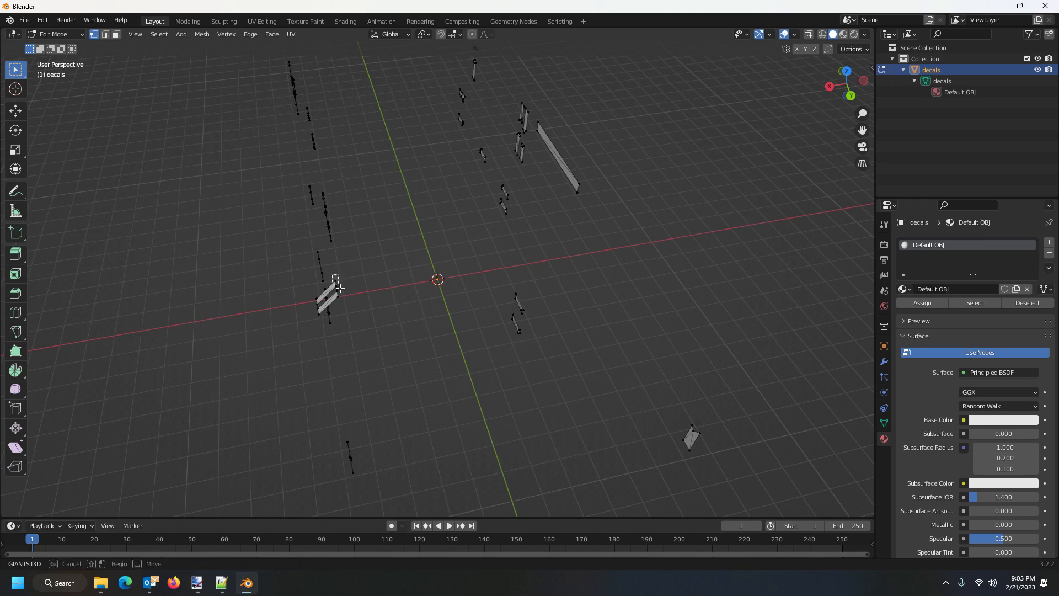
key("x")
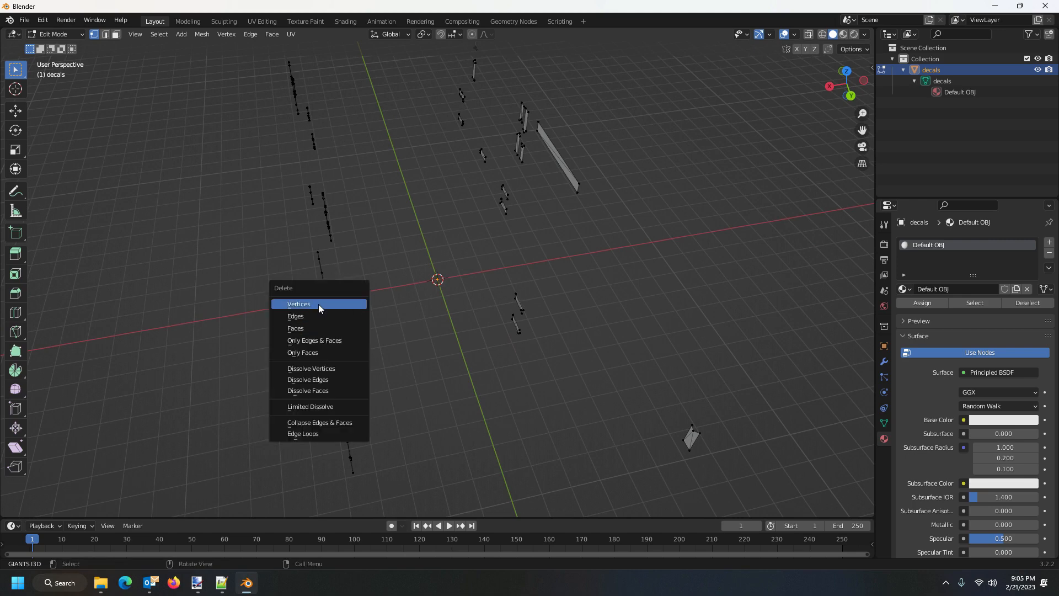
left_click(319, 304)
left_click_drag(311, 297, 319, 316)
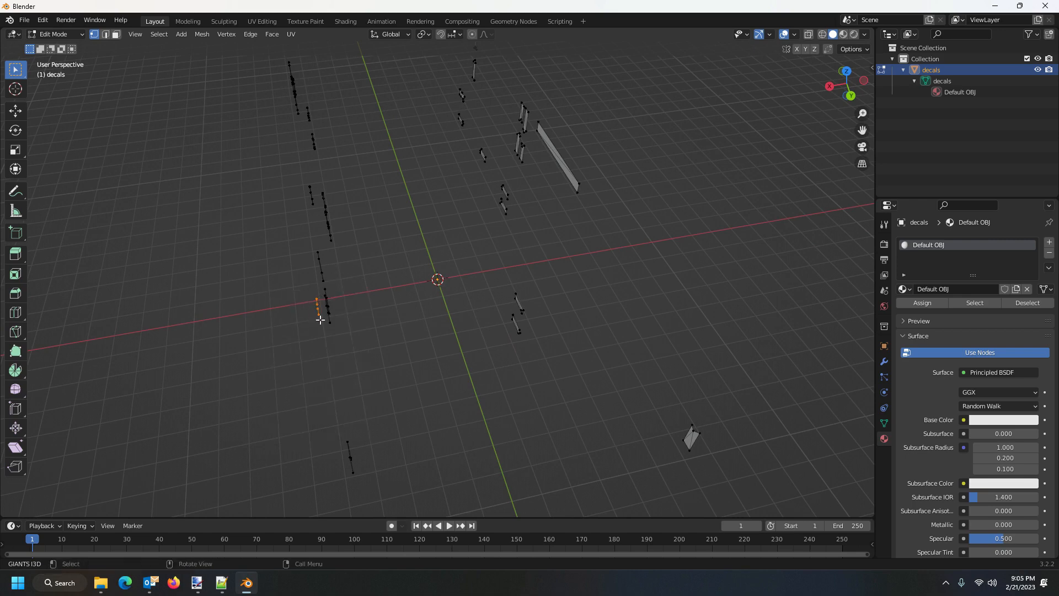
key("x")
left_click(302, 331)
Switch the cleaned decals mesh from Edit Mode back to Object Mode.
left_click_drag(415, 345, 248, 233)
left_click(43, 35)
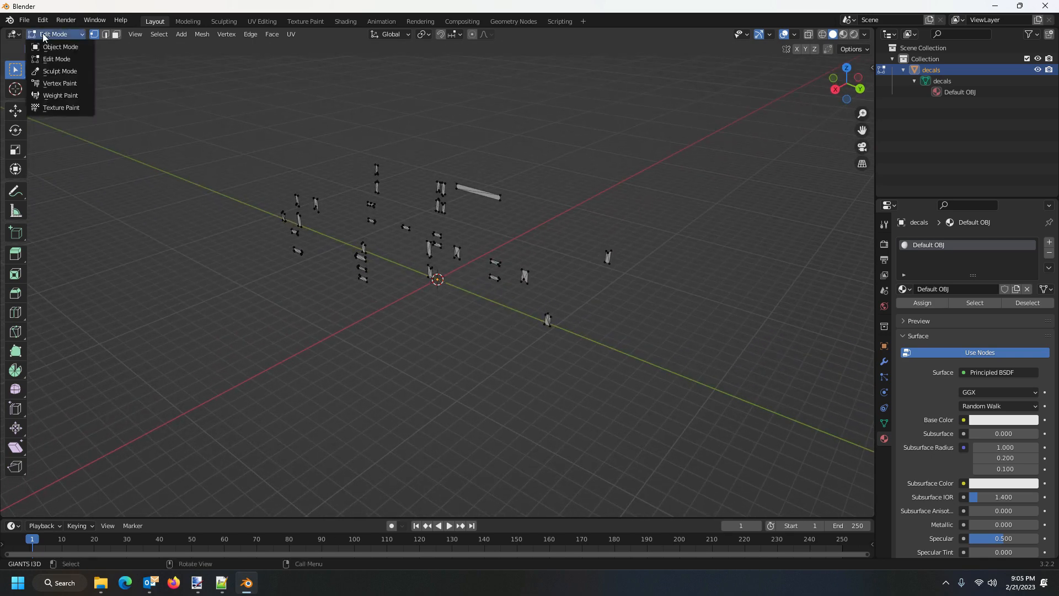
left_click(49, 47)
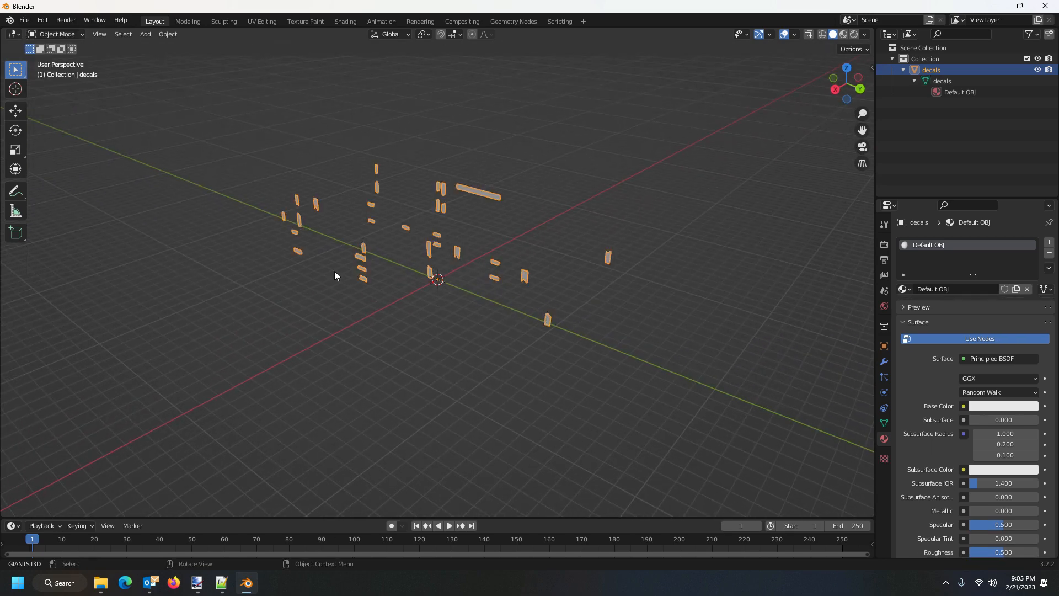
left_click_drag(336, 275, 388, 312)
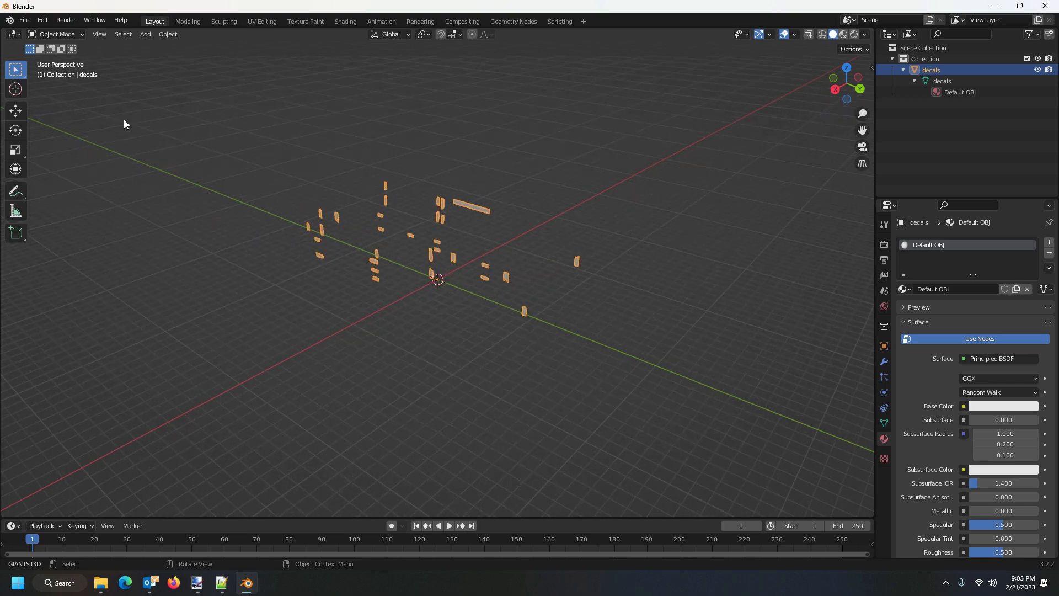
Save the Blender scene to the Desktop as temp.decals.blend.
left_click(28, 23)
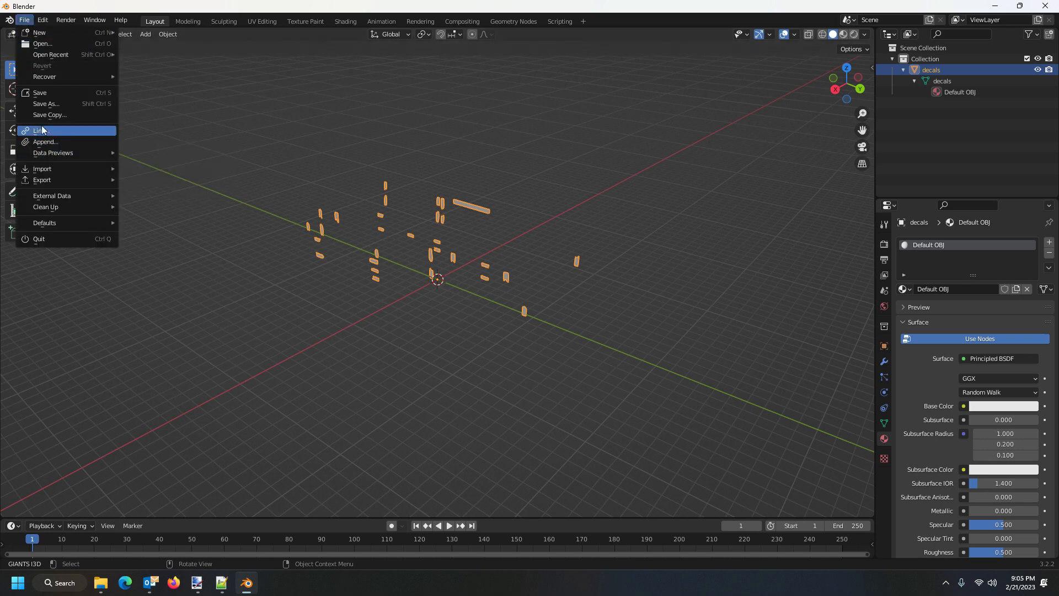
left_click(44, 91)
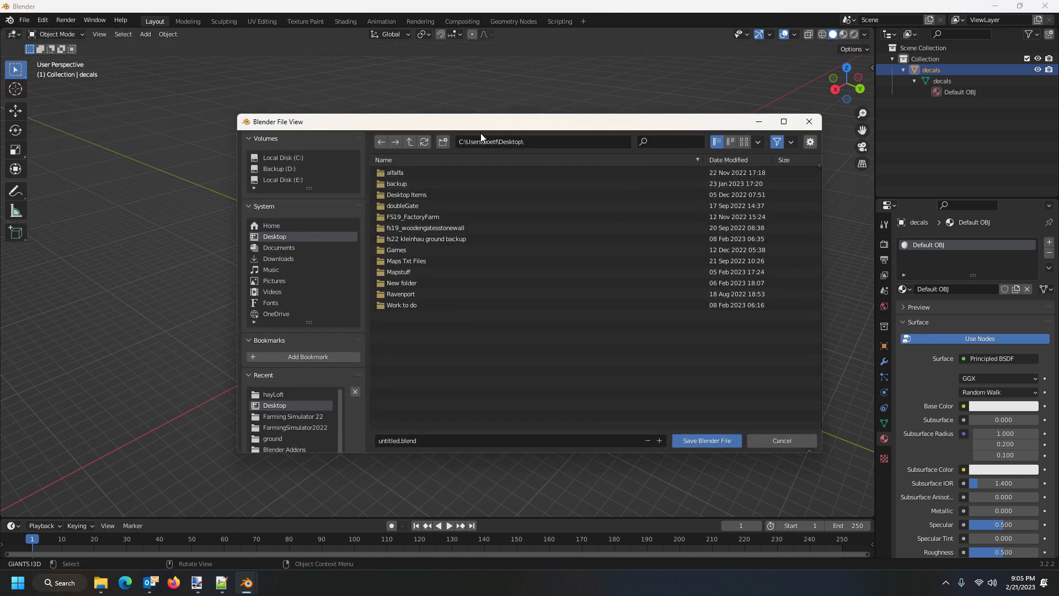
left_click(428, 441)
type("temp.decals")
left_click(702, 442)
left_click(700, 445)
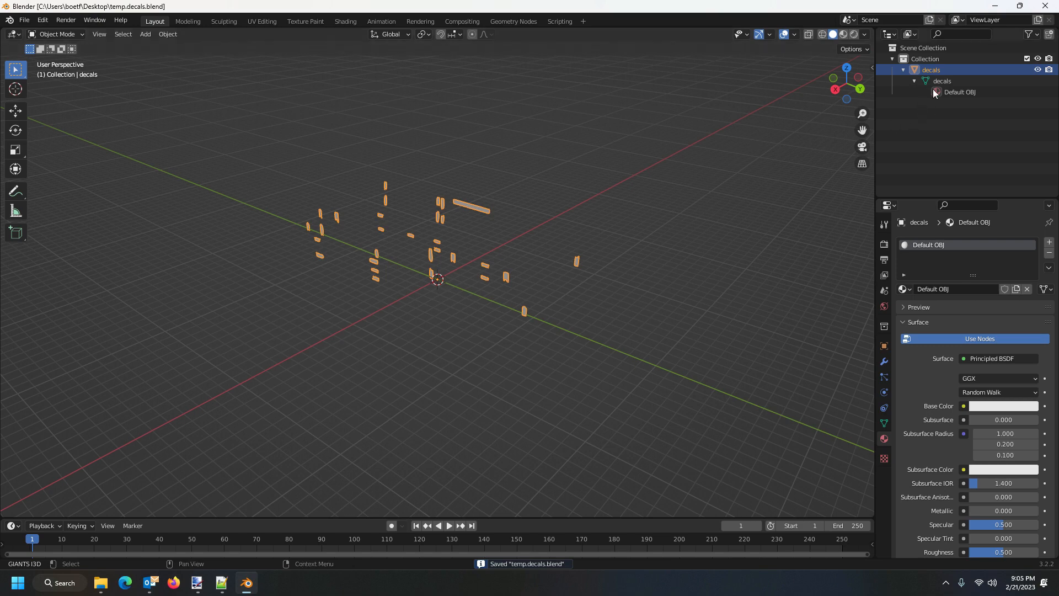
Select the decals object's Default OBJ material and switch to the hayLoft folder in File Explorer.
left_click(943, 69)
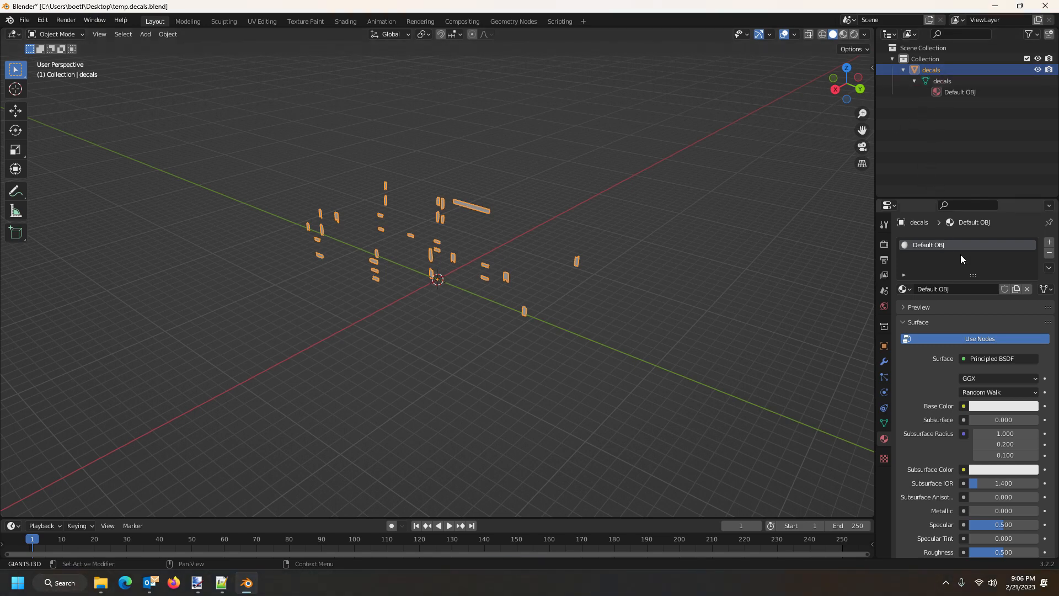
left_click(958, 92)
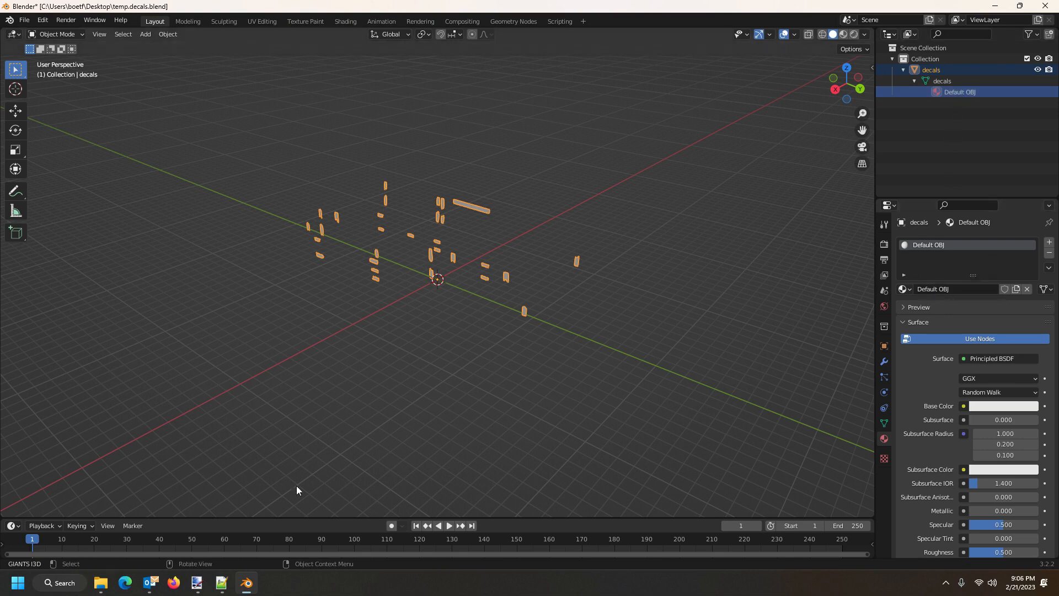
mouse_move(102, 589)
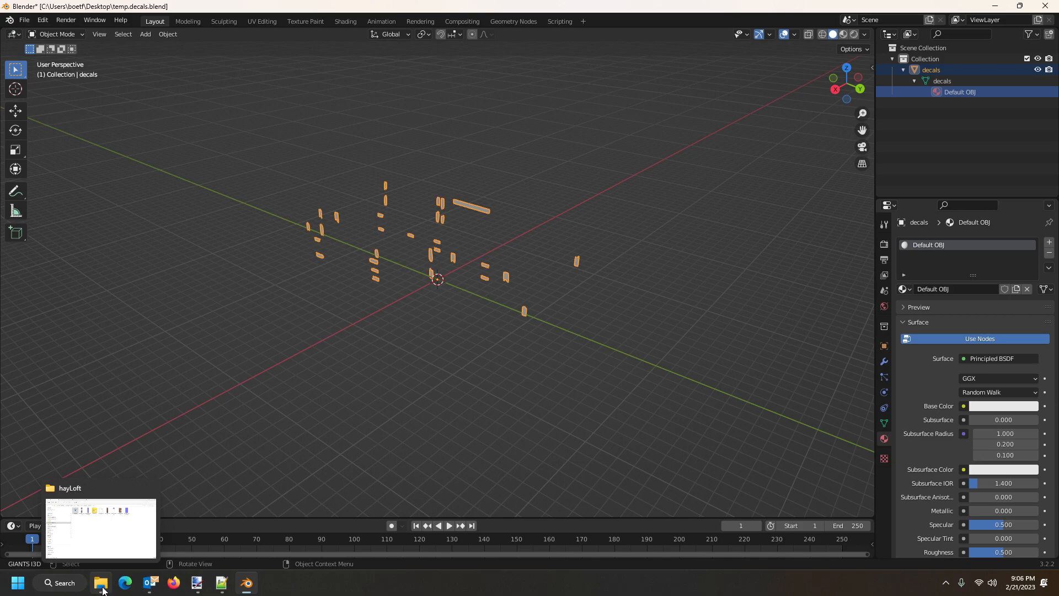
left_click(103, 590)
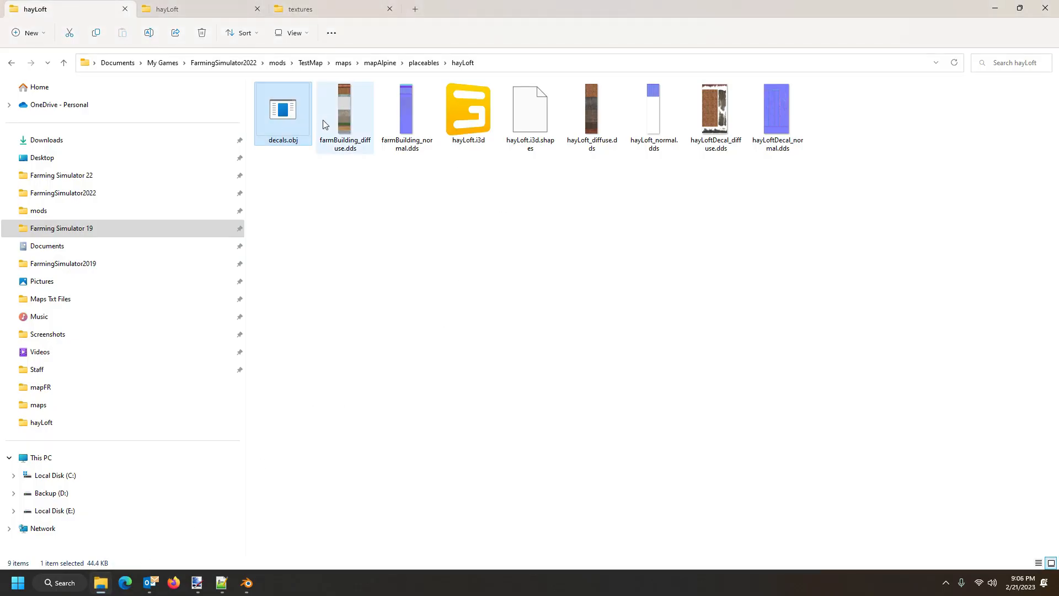
Open hayLoft.i3d in GIANTS Editor 9.0.3 and check the material name of the decal object under visuals.
double_click(478, 121)
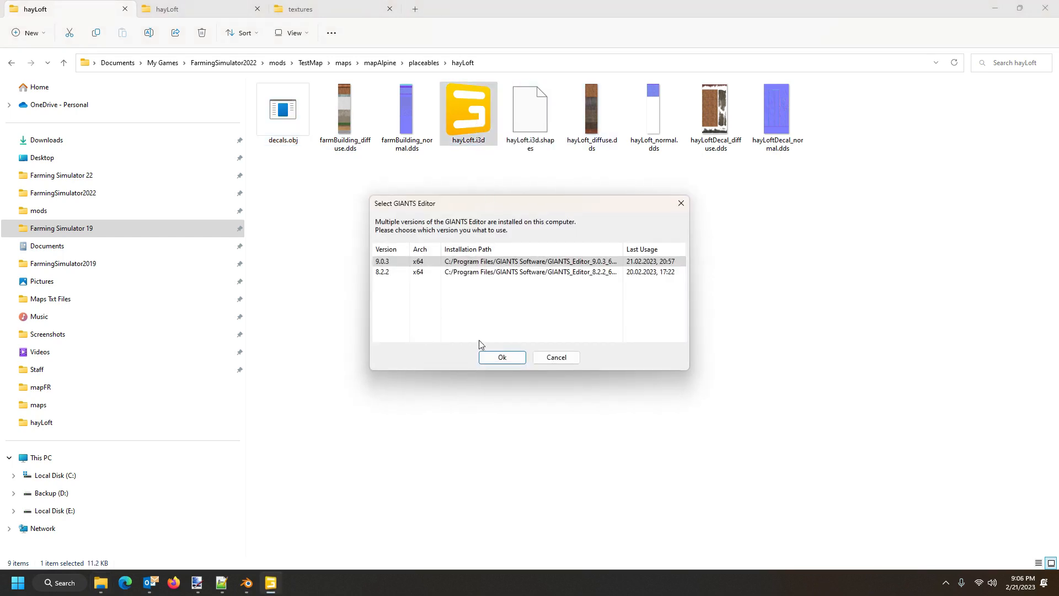
left_click(501, 358)
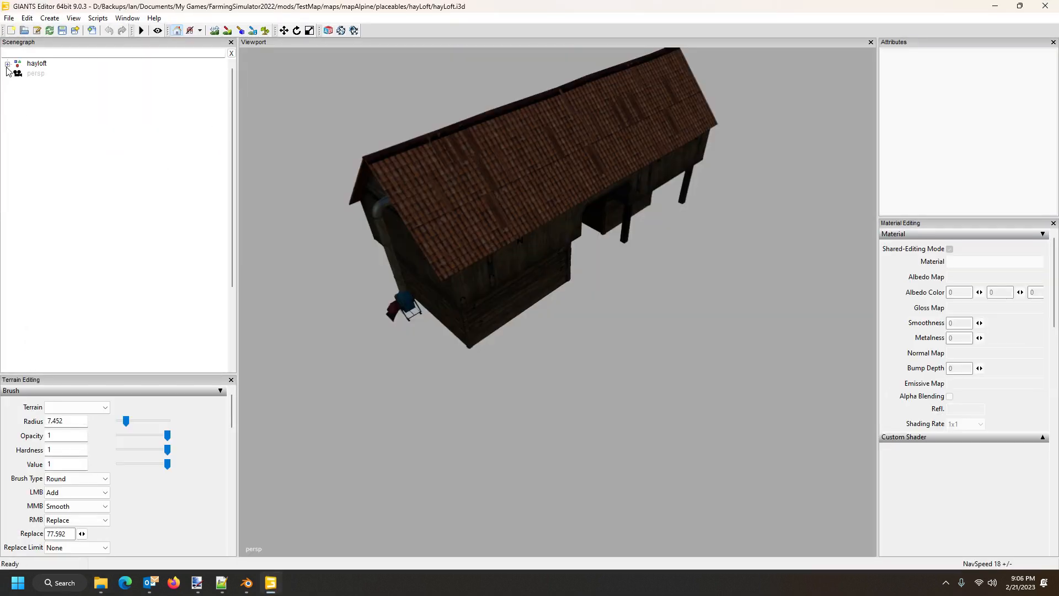
left_click(7, 64)
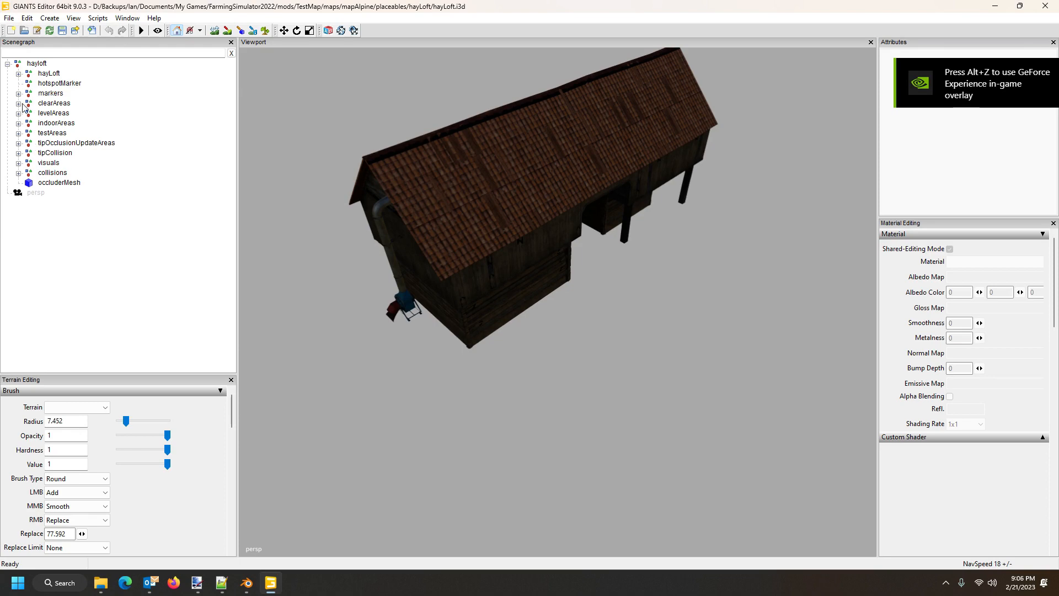
left_click(19, 162)
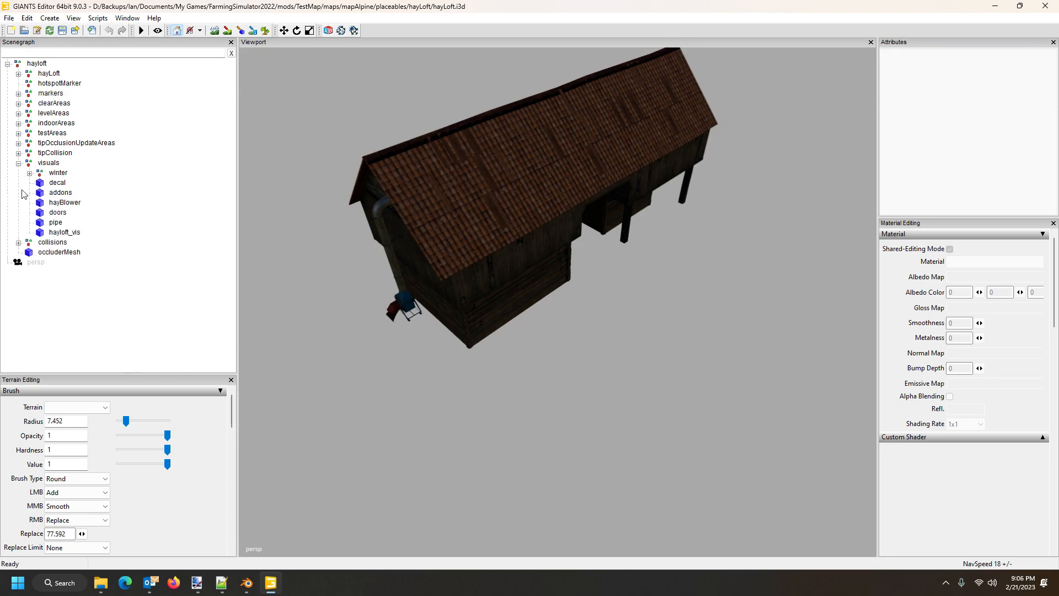
left_click(58, 183)
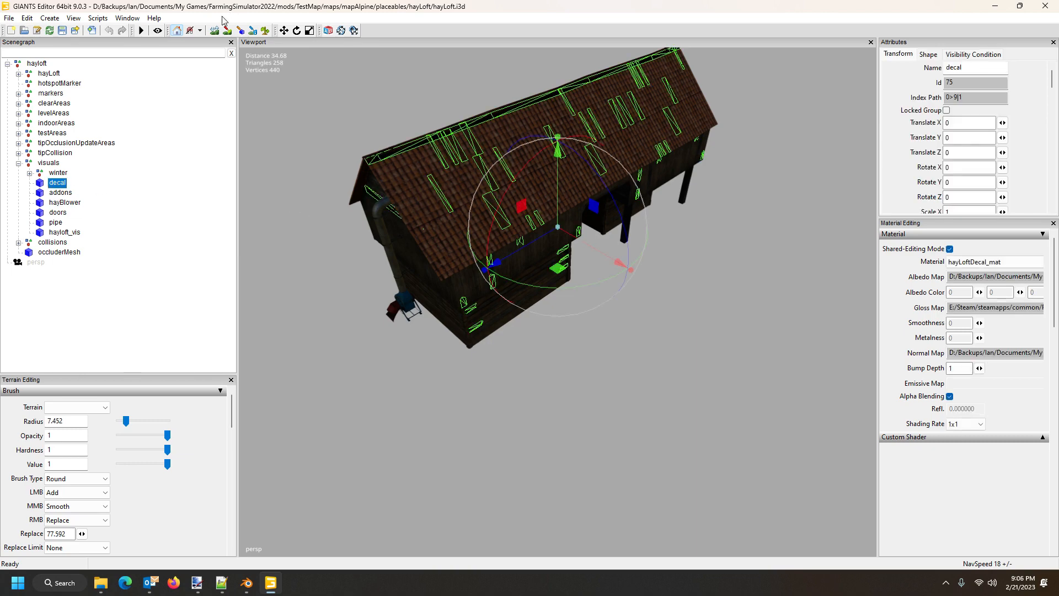
left_click(128, 19)
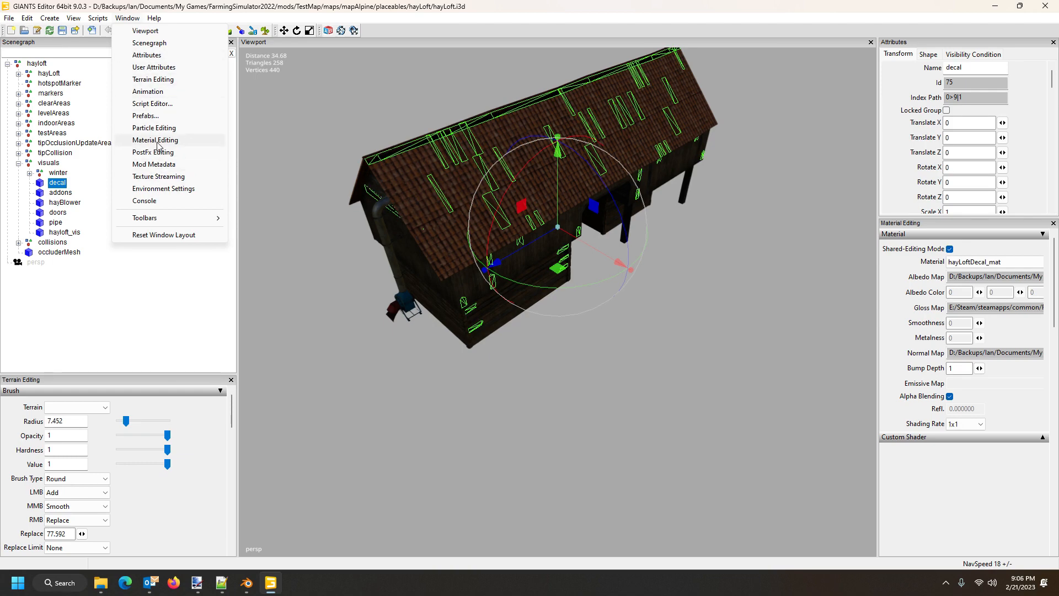
left_click(1009, 267)
left_click(1008, 267)
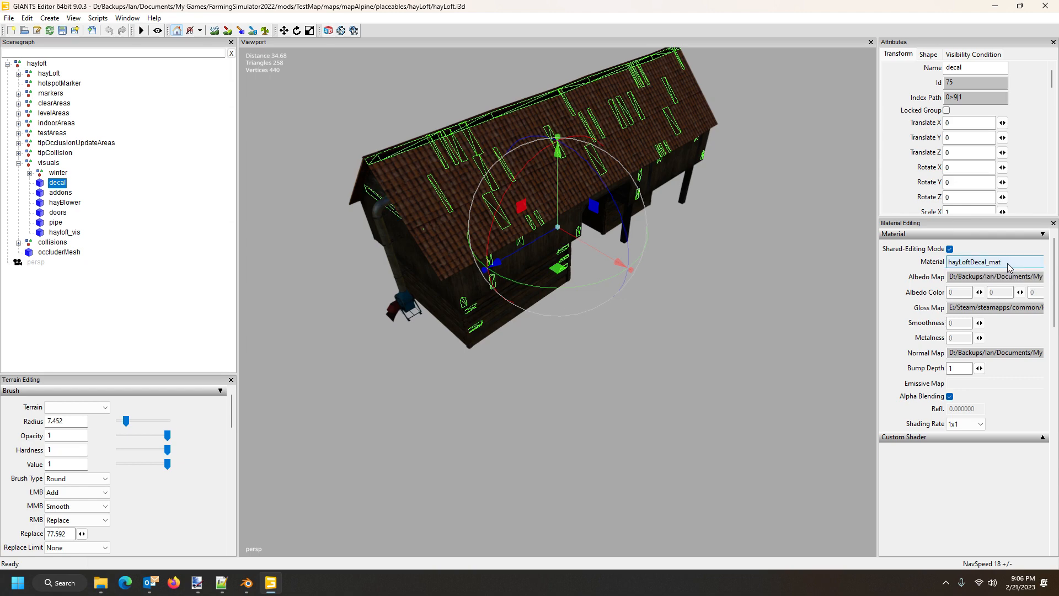
Switch to Blender and open the decals object's Default OBJ material name for editing.
left_click(103, 589)
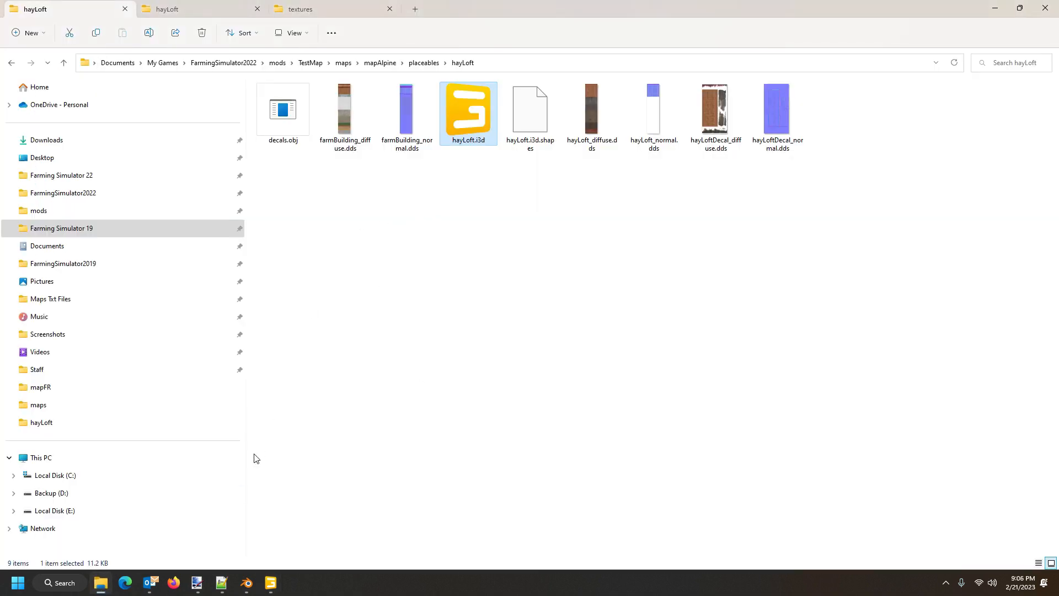
left_click(247, 583)
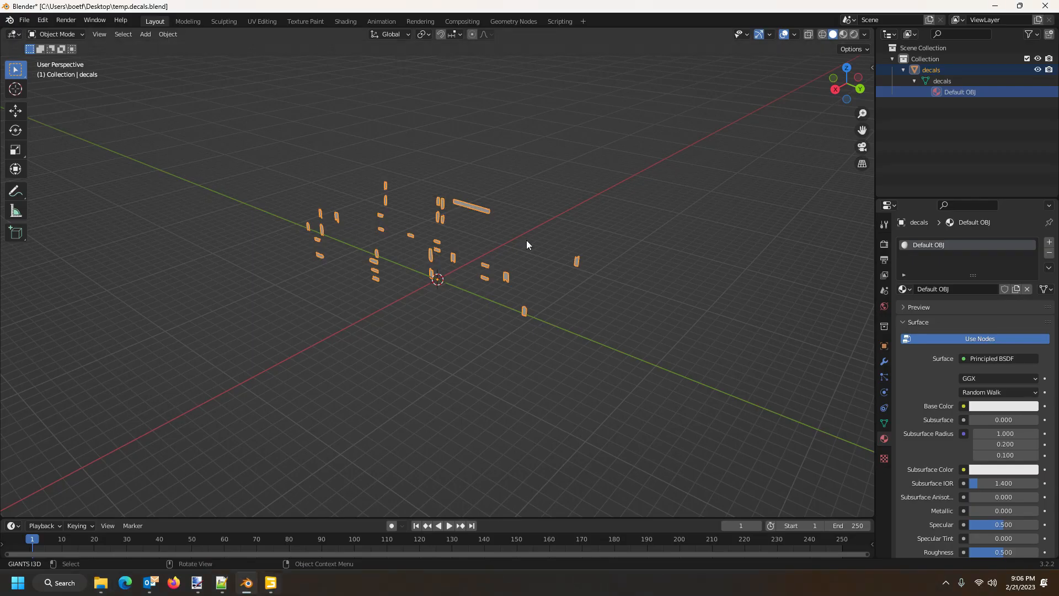
double_click(951, 247)
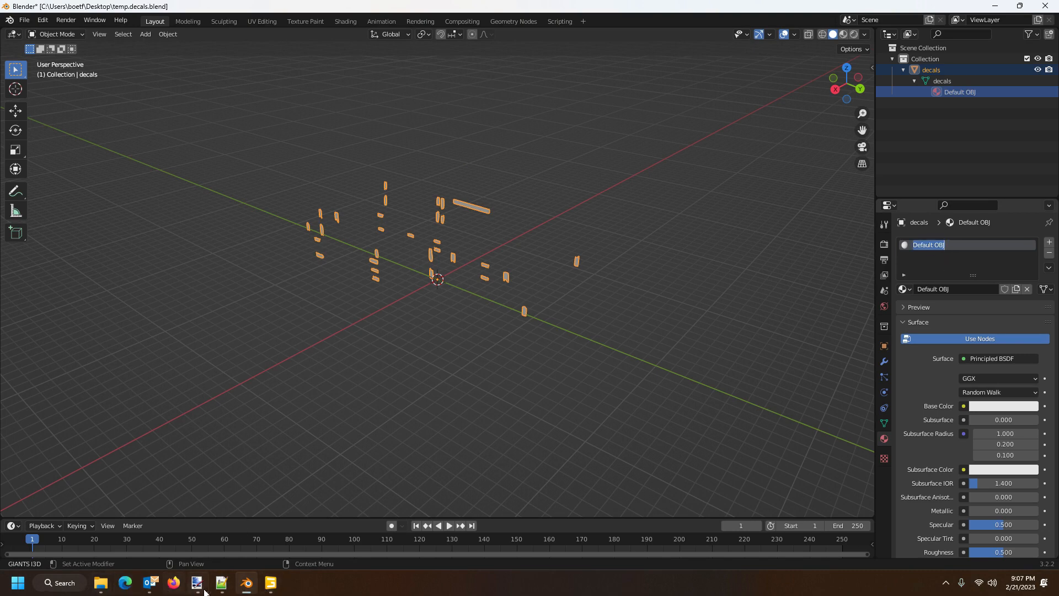
Switch to Notepad++ and search hayLoft.i3d for occurrences of hayLoftDecal.
left_click(221, 580)
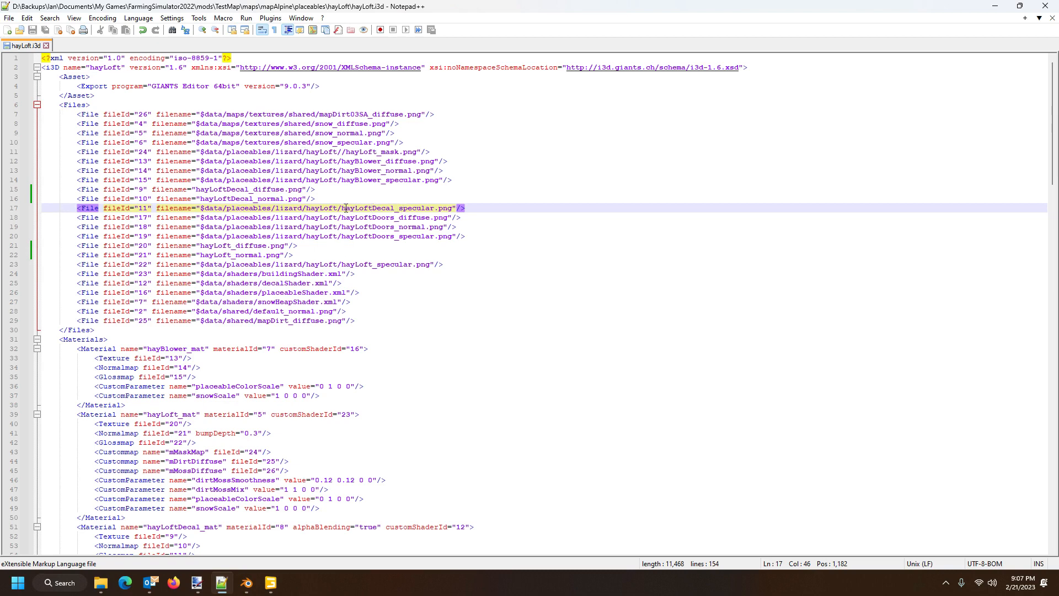
left_click_drag(341, 208, 395, 209)
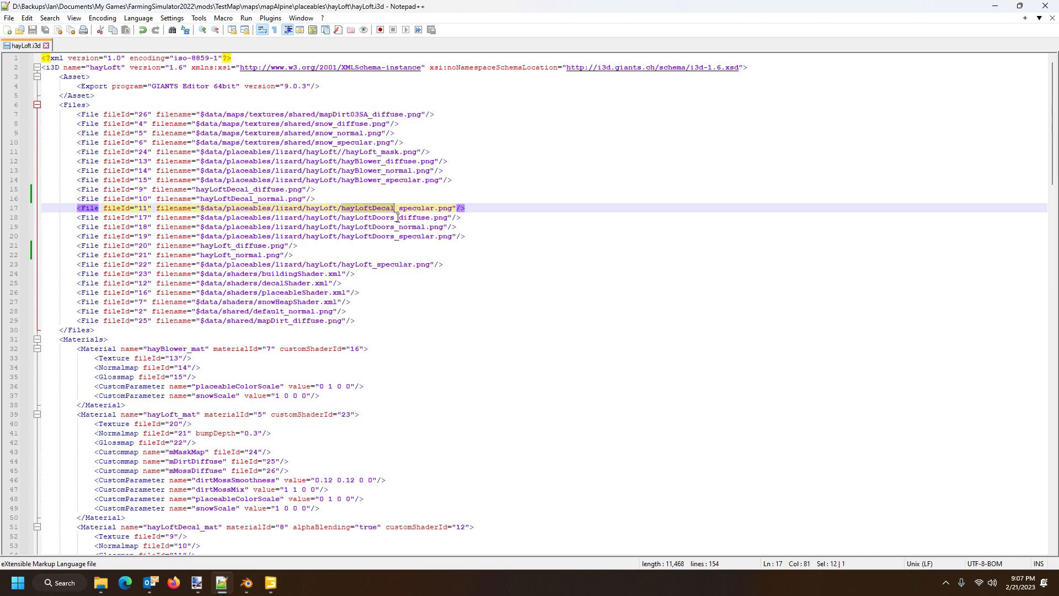
key("ctrl+f")
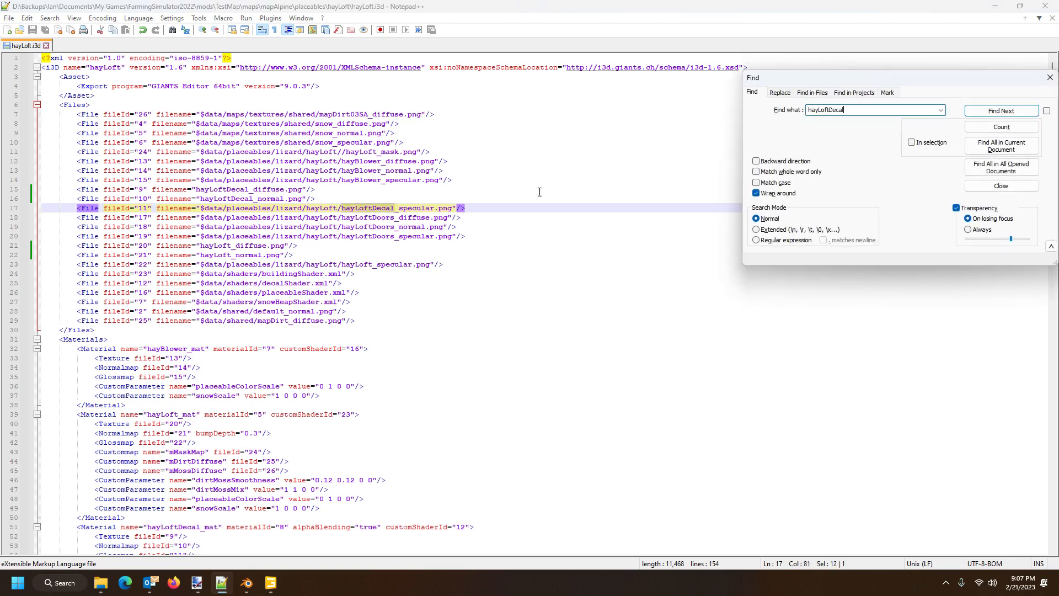
left_click(1002, 111)
left_click(1002, 111)
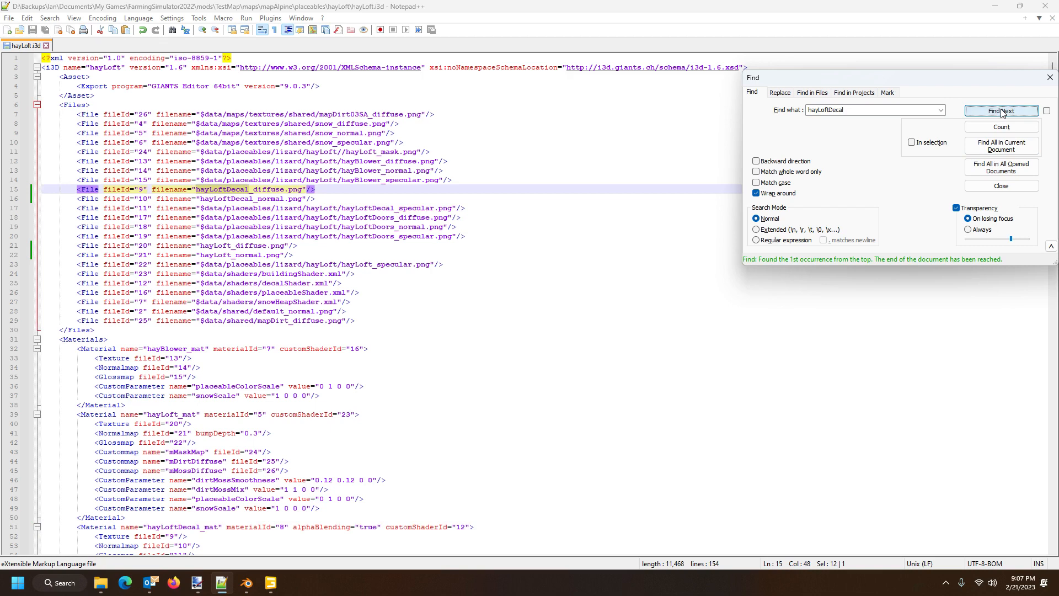
left_click(1002, 111)
left_click(1001, 111)
left_click(1001, 111)
left_click(1001, 111)
Copy the material name hayLoftDecal_mat from the Materials section of hayLoft.i3d.
scroll(539, 431, "down", 4)
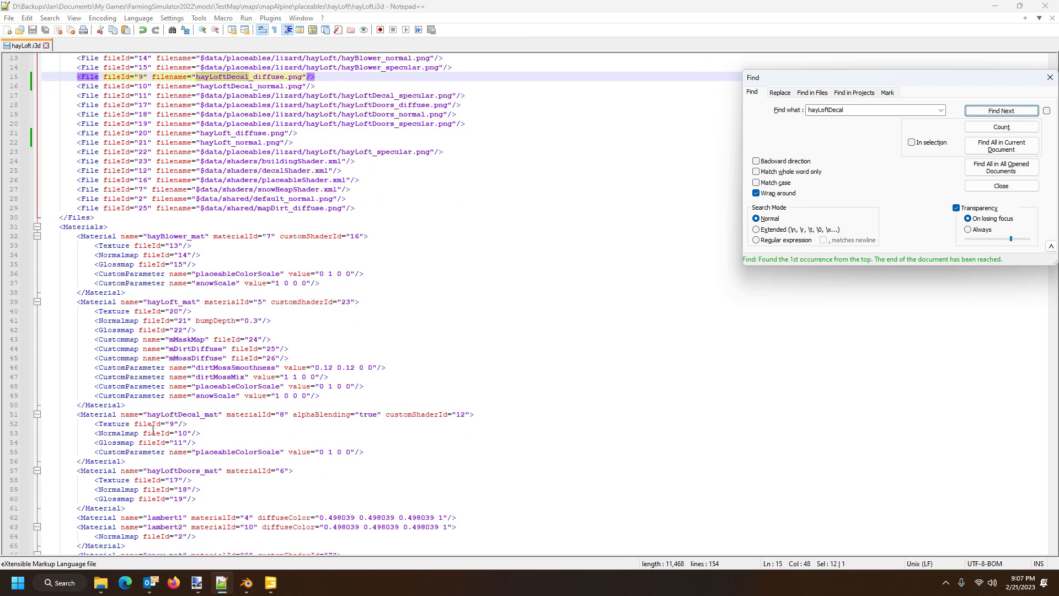
left_click(161, 415)
left_click_drag(148, 414, 220, 414)
key("ctrl+c")
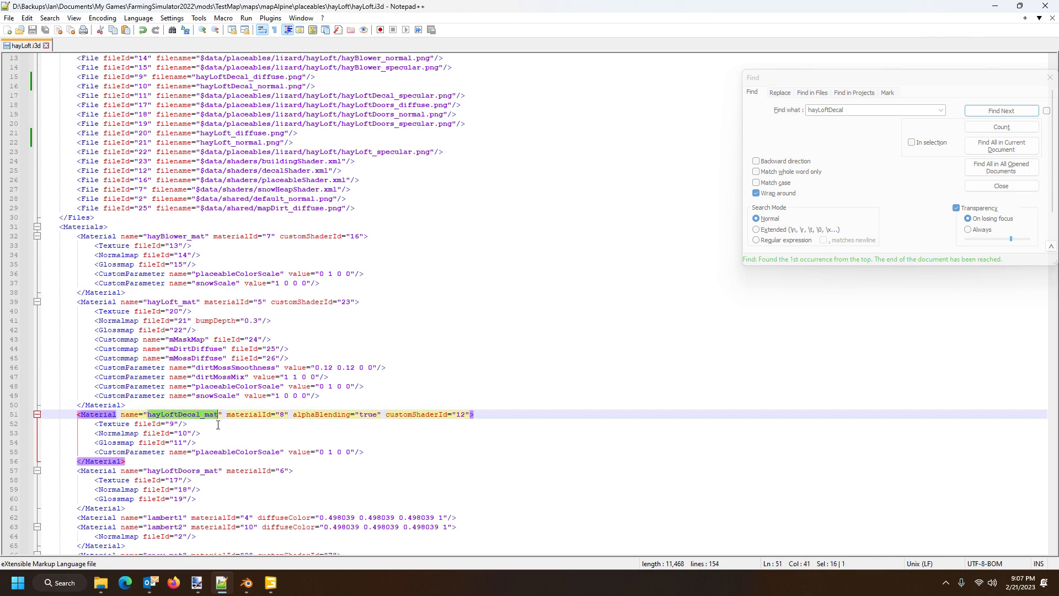
Switch to Blender and rename the Default OBJ material to hayLoftDecal_mat.
left_click(246, 583)
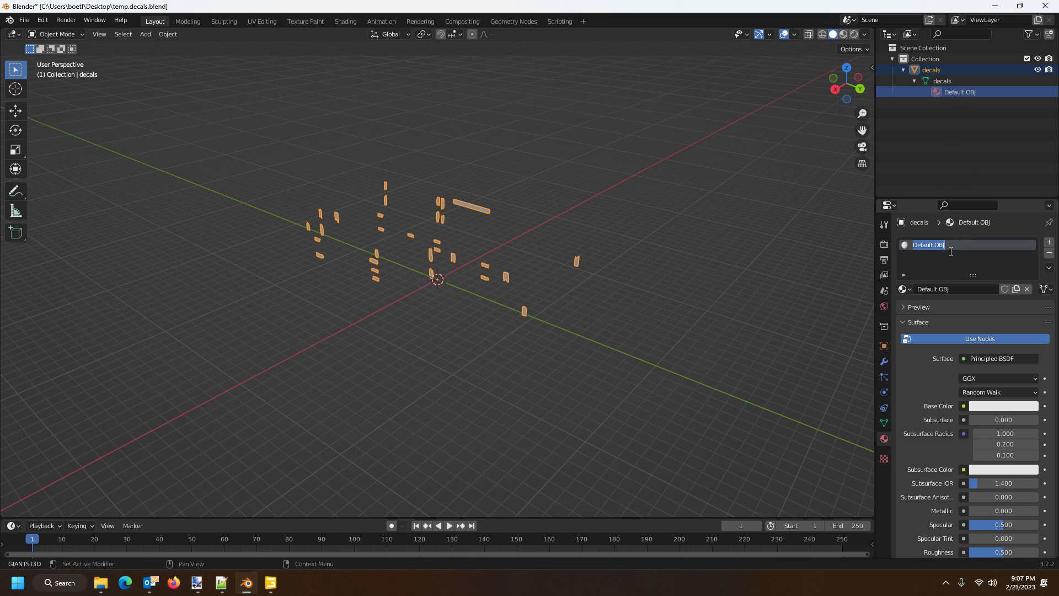
left_click_drag(951, 245, 916, 247)
key("ctrl+v")
key("Return")
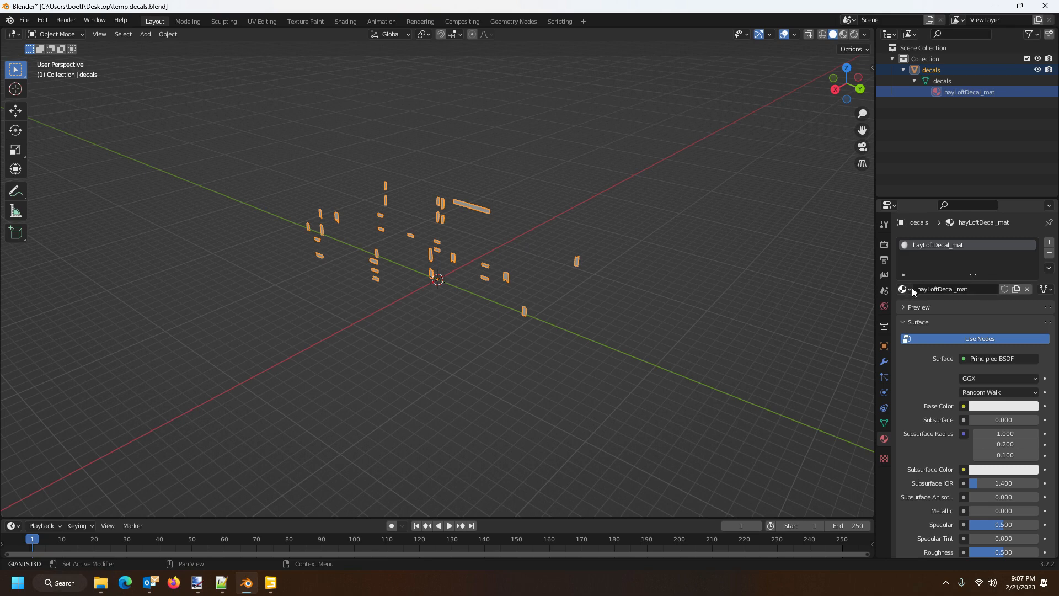
Compare the decal material name in GIANTS Editor with the one in Notepad++, and close GIANTS Editor.
left_click(270, 583)
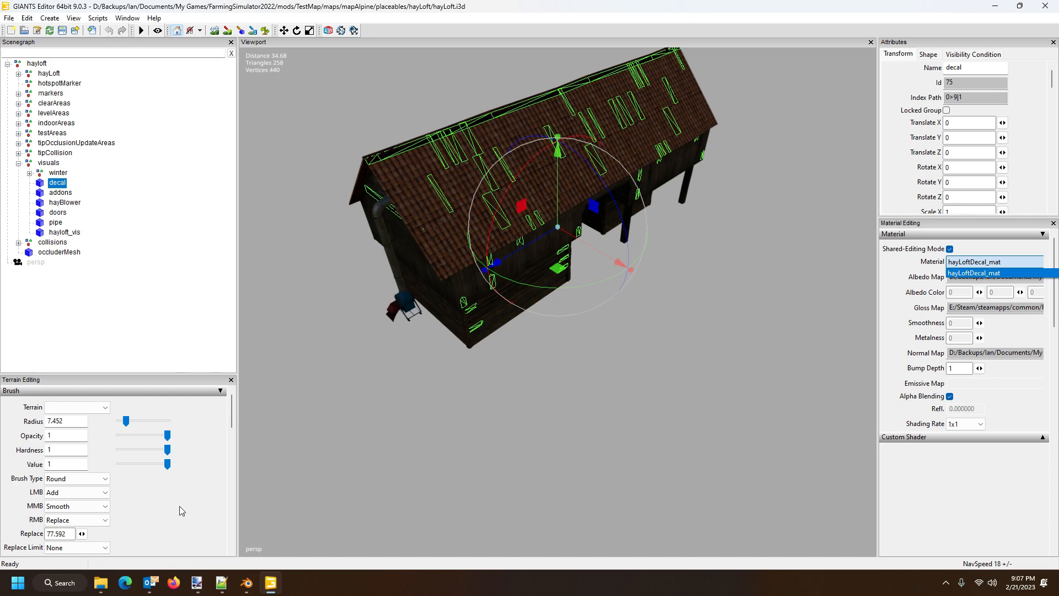
left_click(226, 589)
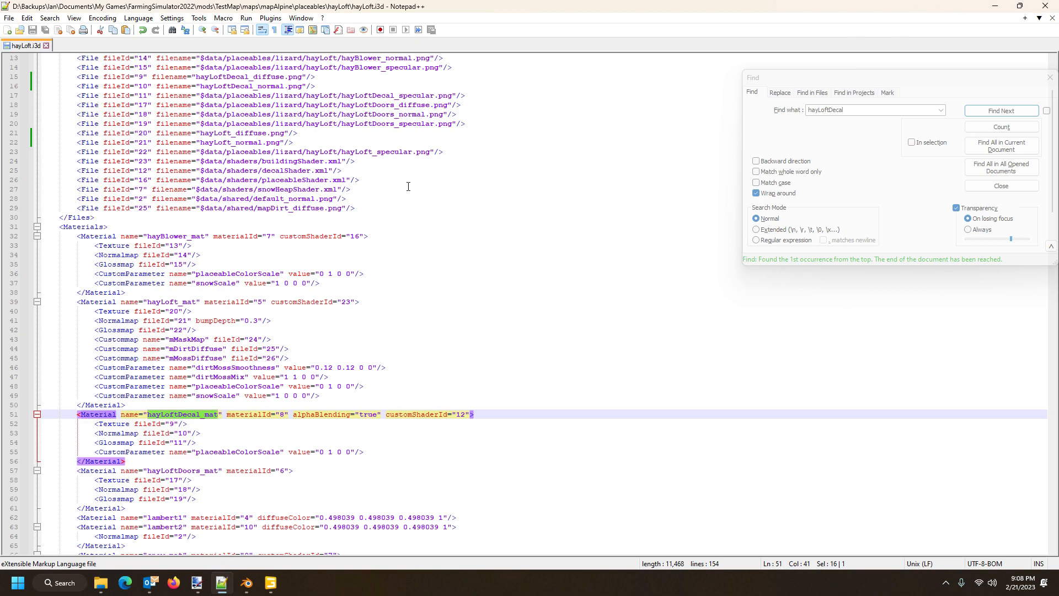
left_click(270, 582)
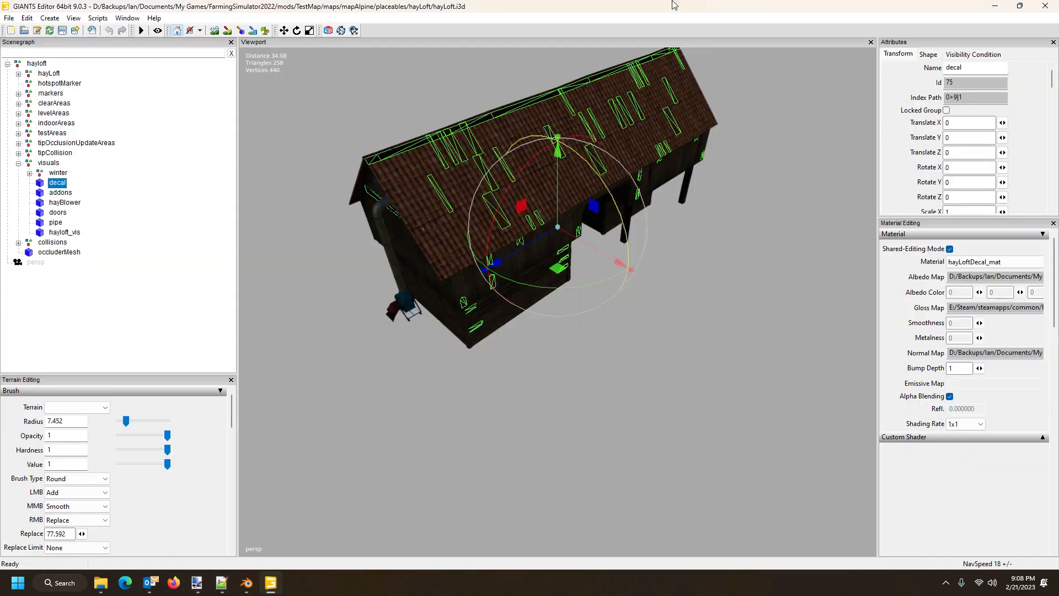
left_click(1045, 6)
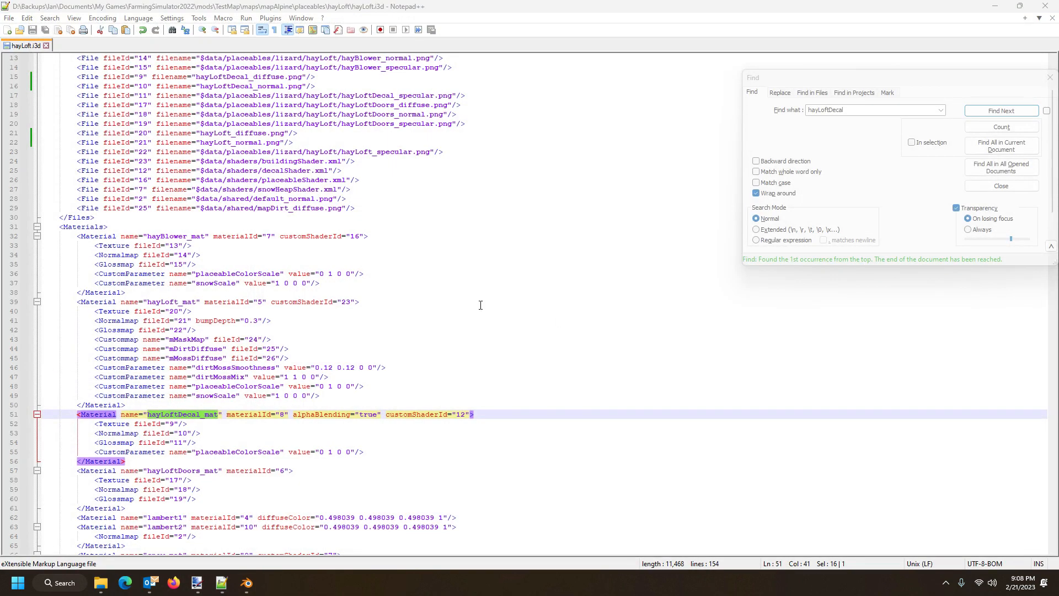
Switch to Blender, show the GIANTS I3D Exporter settings and disable Use Blender Filename for the output file.
left_click(247, 583)
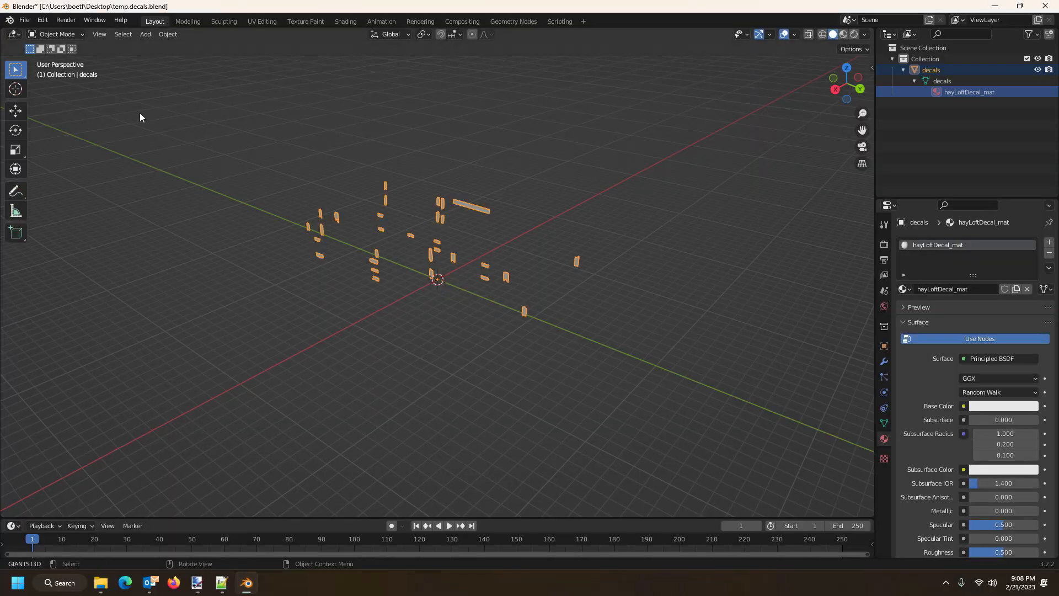
left_click(871, 66)
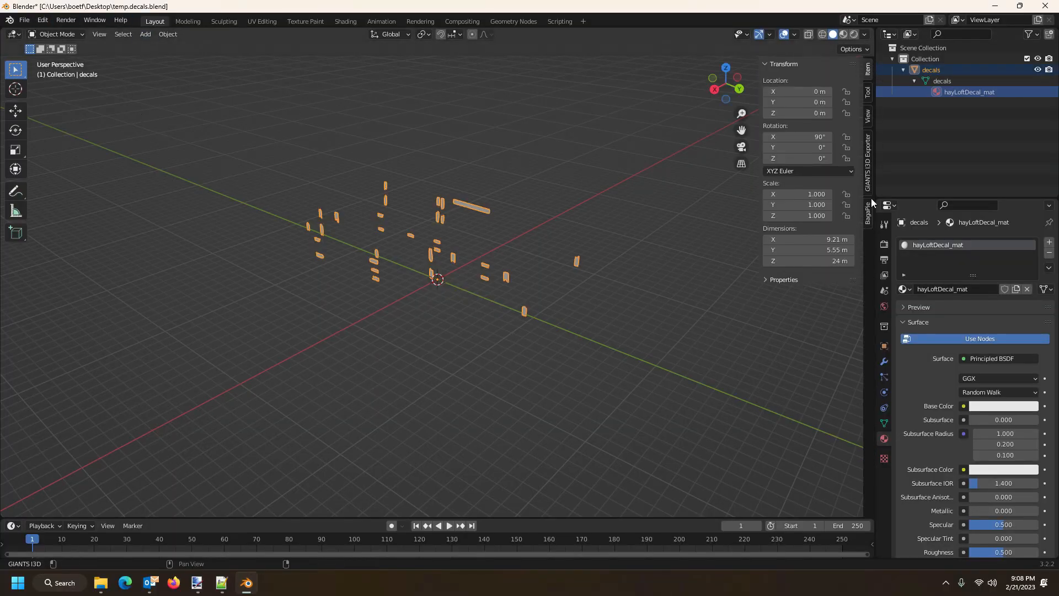
left_click(869, 182)
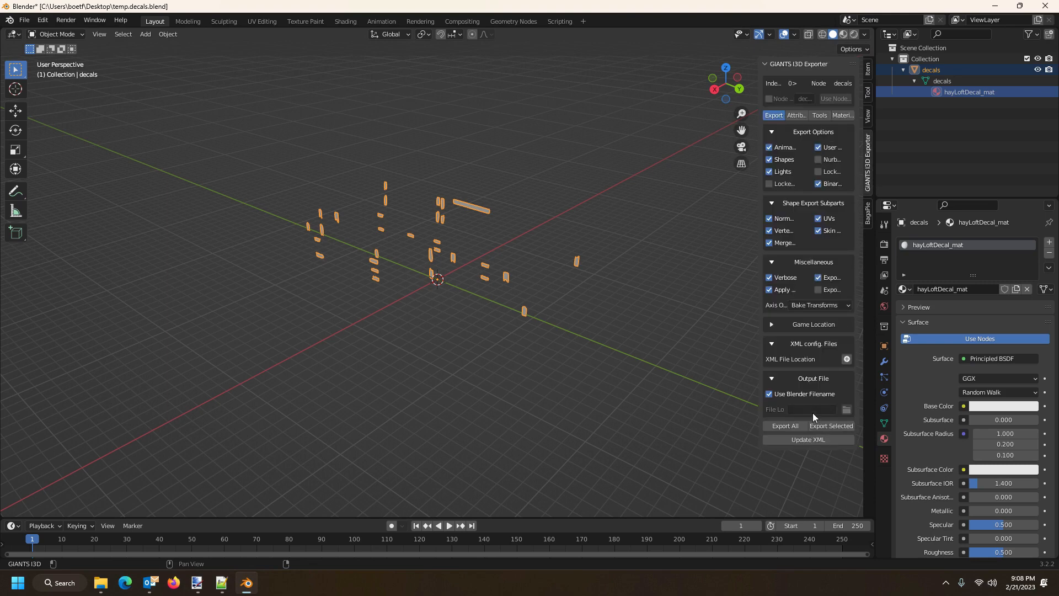
left_click(769, 394)
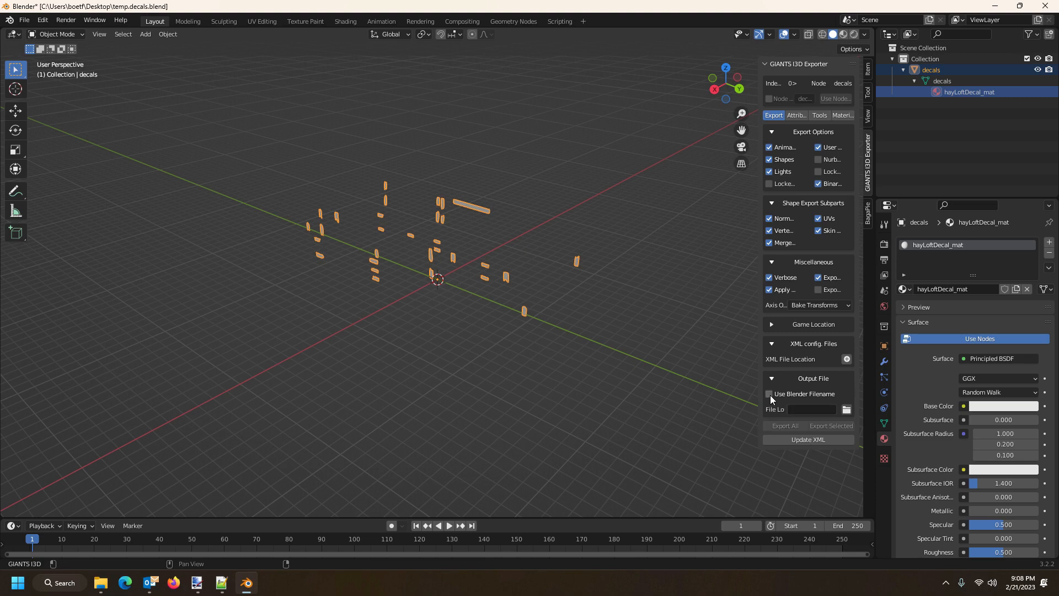
Set the i3d export location to a file named decals in the map's hayLoft placeables folder.
left_click(847, 410)
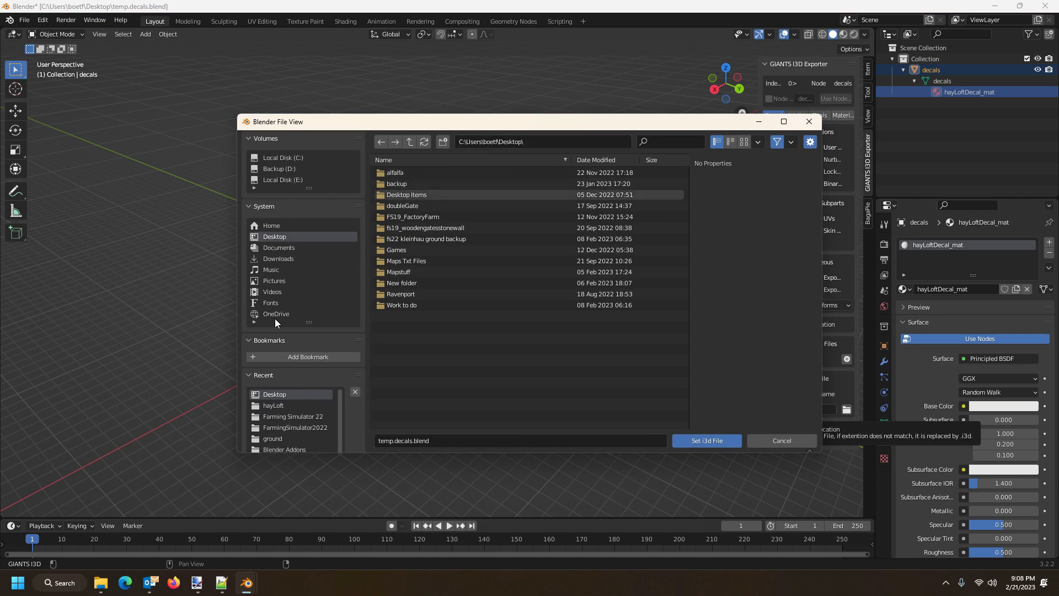
left_click(275, 407)
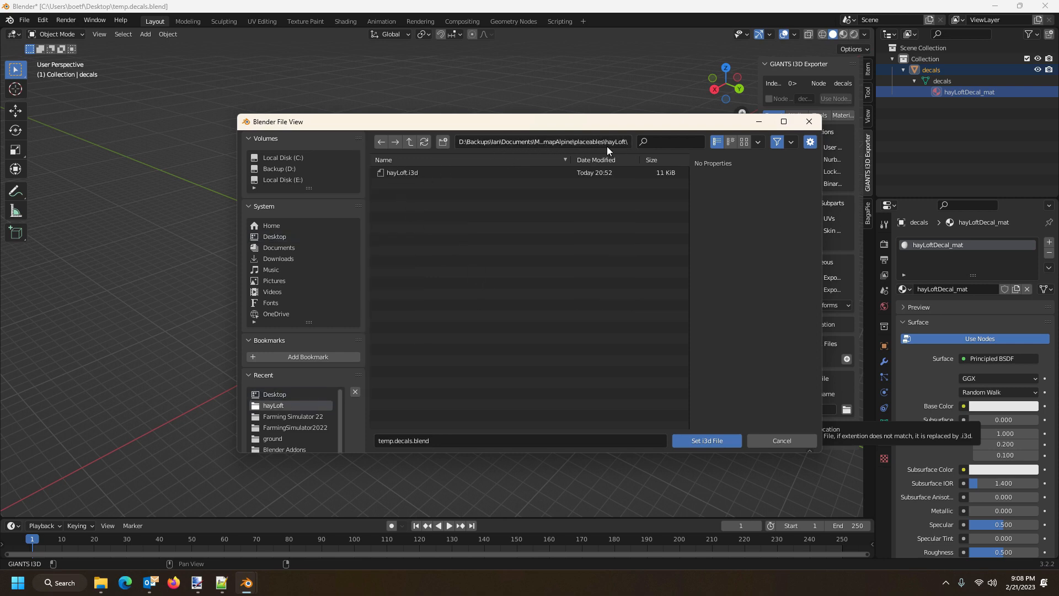
double_click(445, 440)
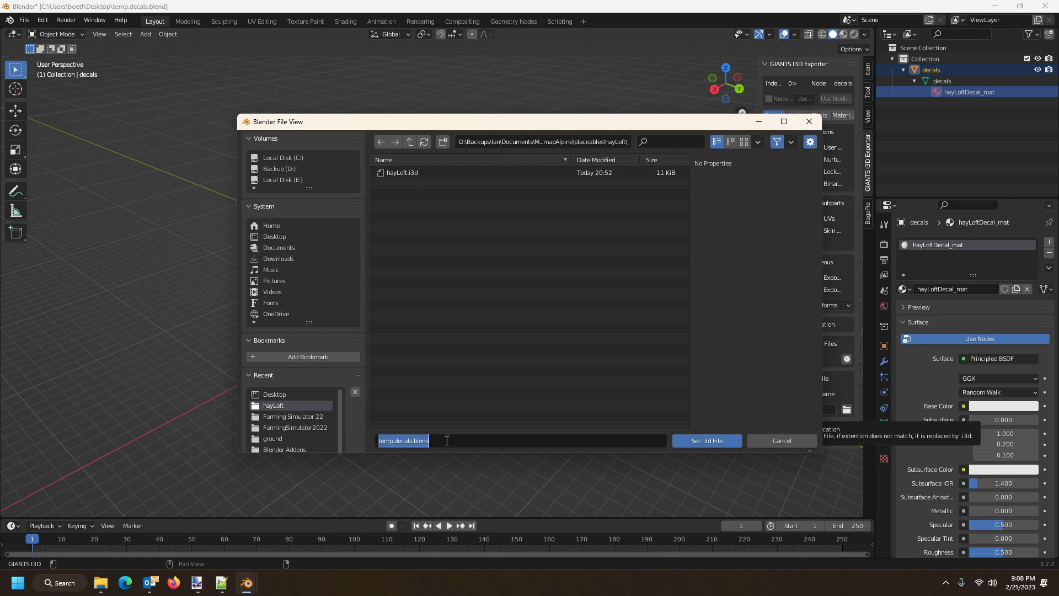
type("decals")
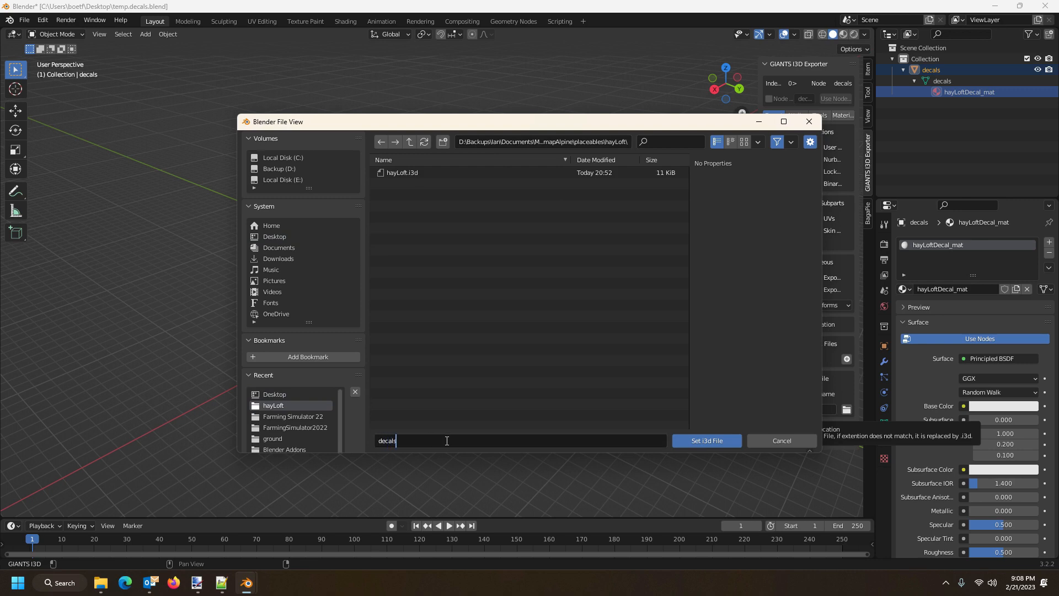
left_click(706, 441)
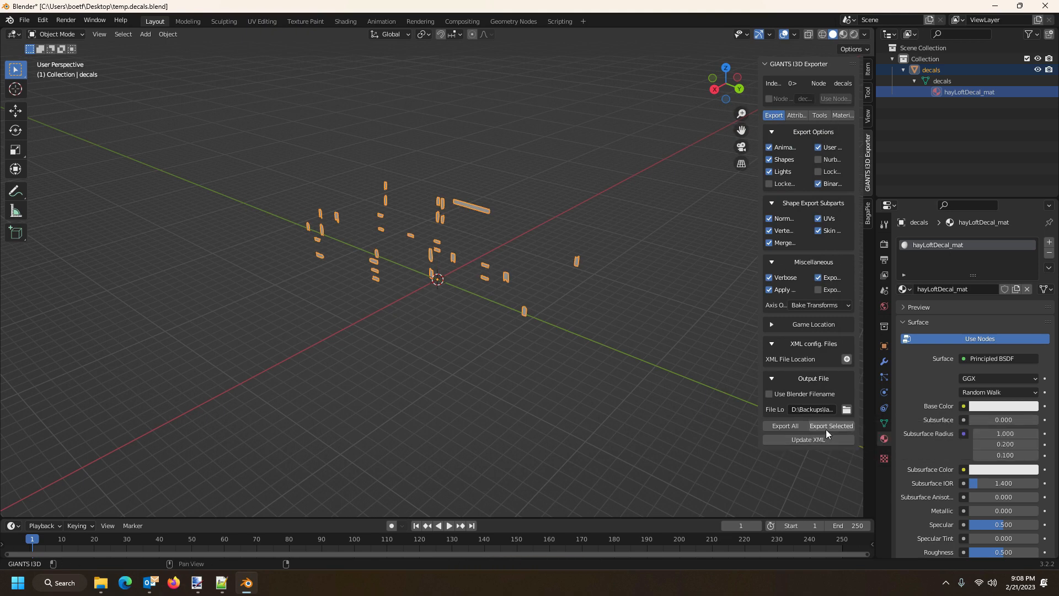
Export only the selected decals object as i3d, and return to hayLoft.i3d in Notepad++ with the Find dialog closed.
left_click(945, 70)
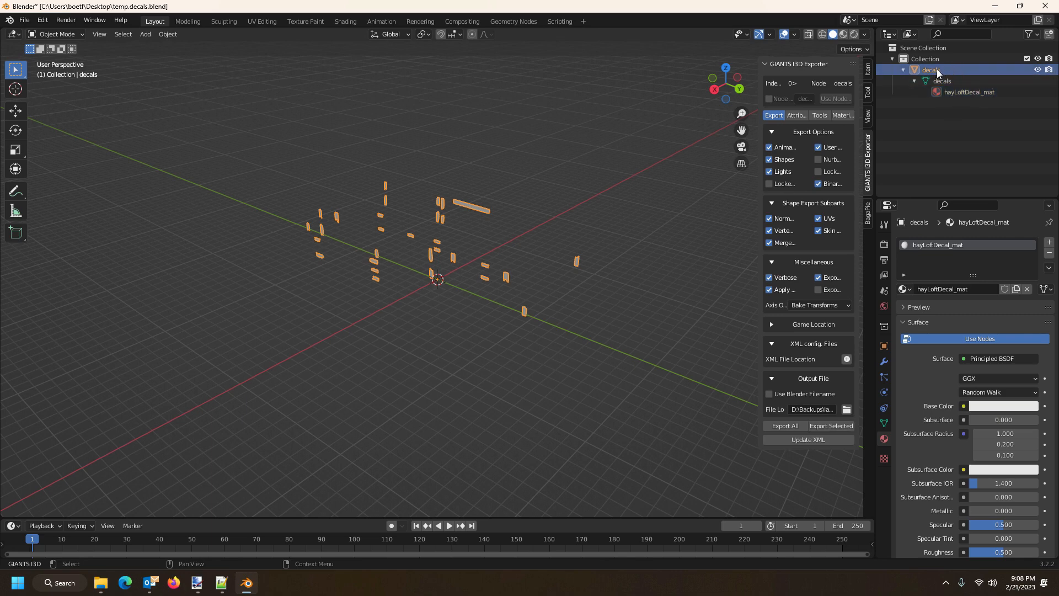
left_click(826, 425)
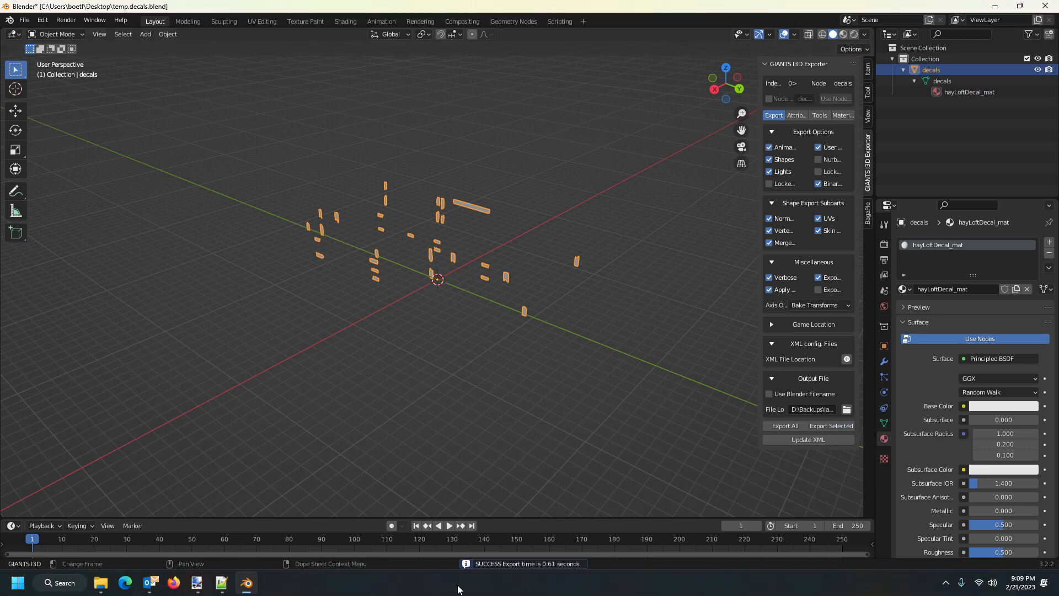
left_click(999, 9)
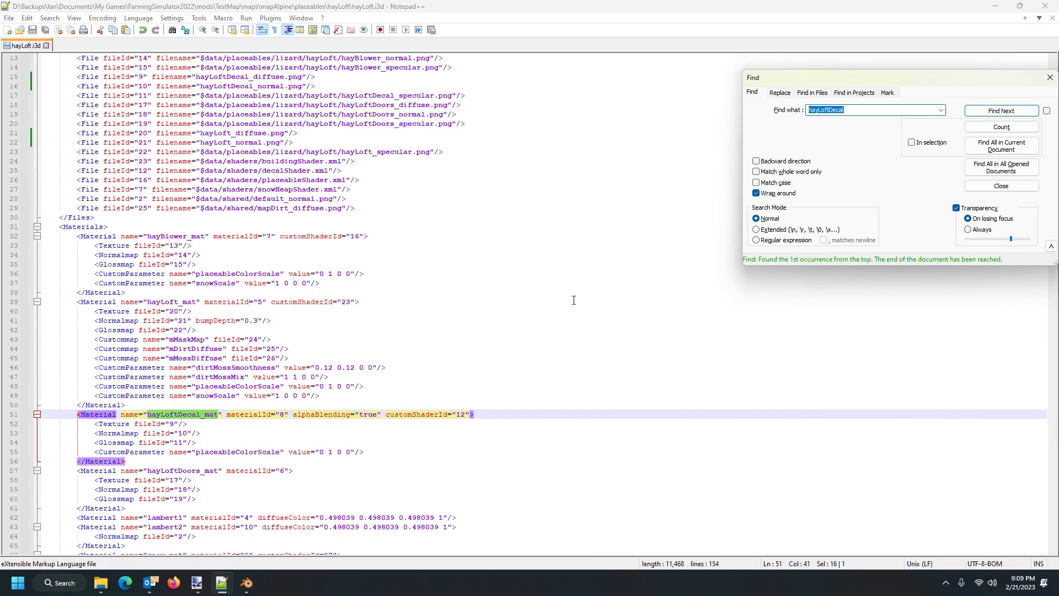
left_click(1049, 77)
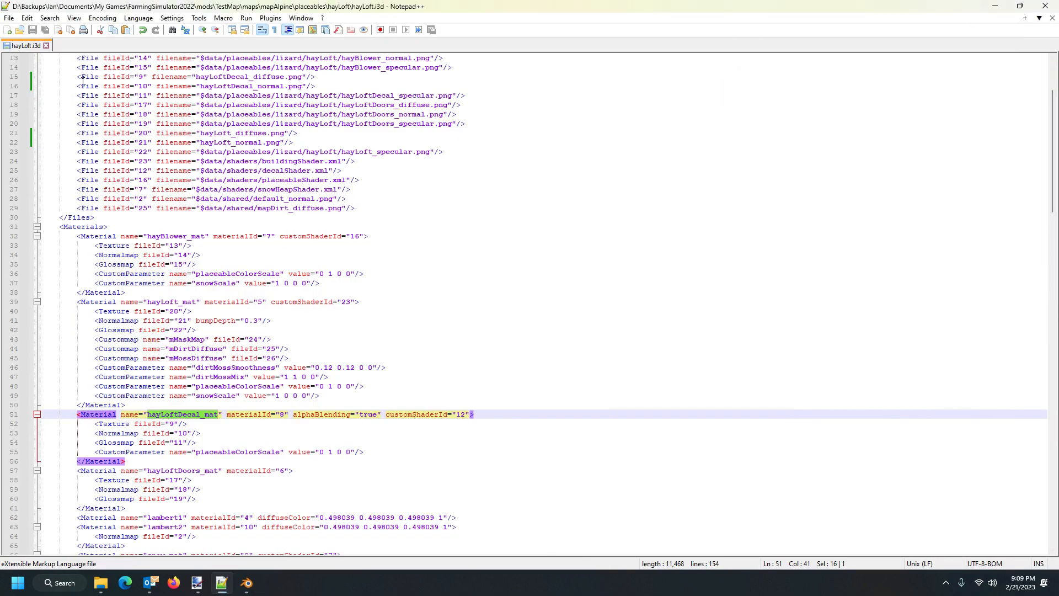
Check the exported decals files in the map's hayLoft folder and open decals.i3d in GIANTS Editor 9.0.3.
left_click(997, 6)
left_click(283, 110)
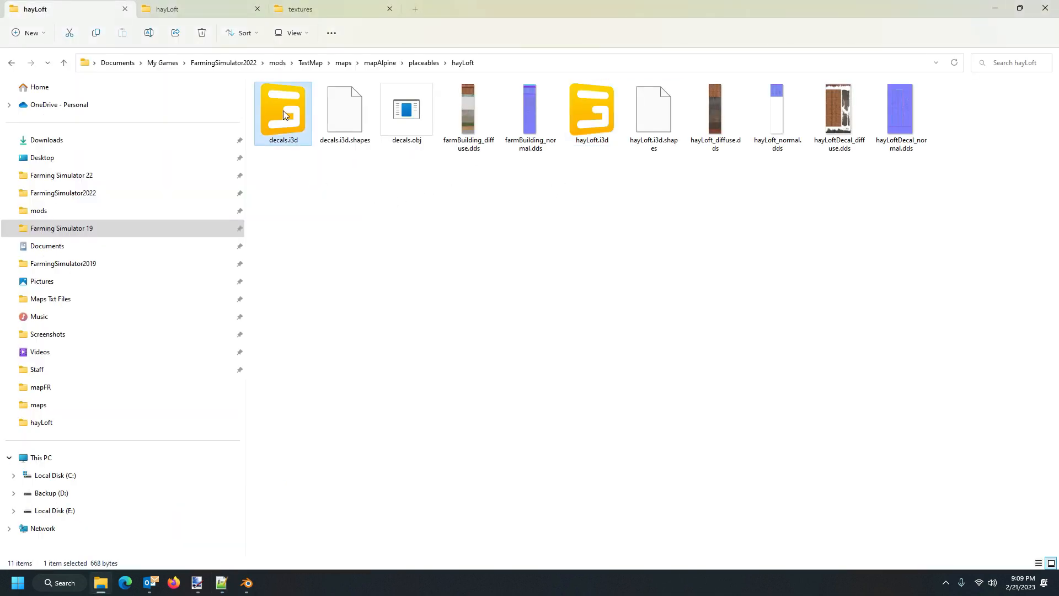
left_click(353, 121)
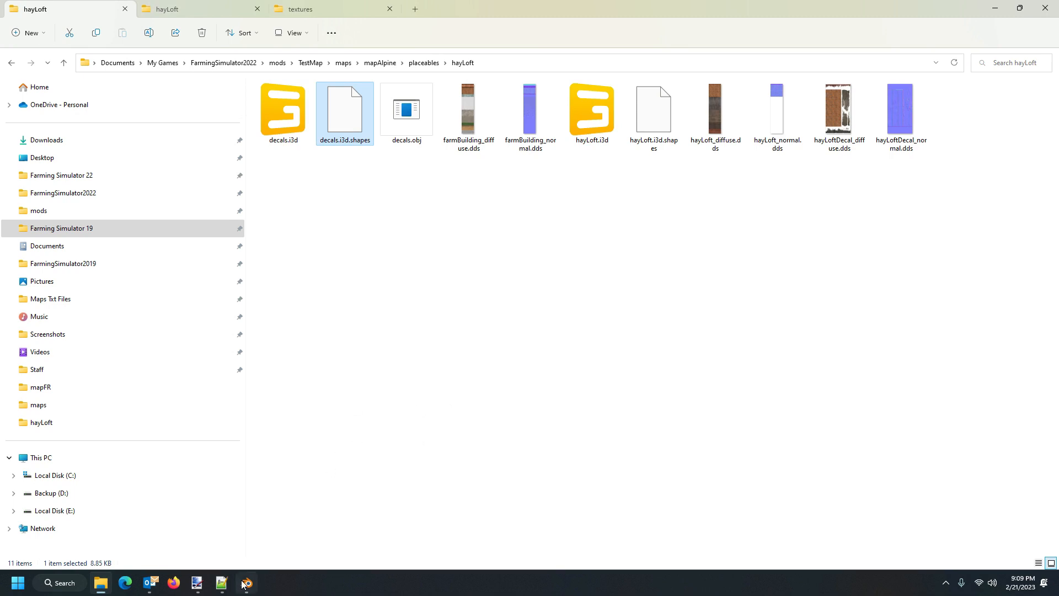
double_click(282, 128)
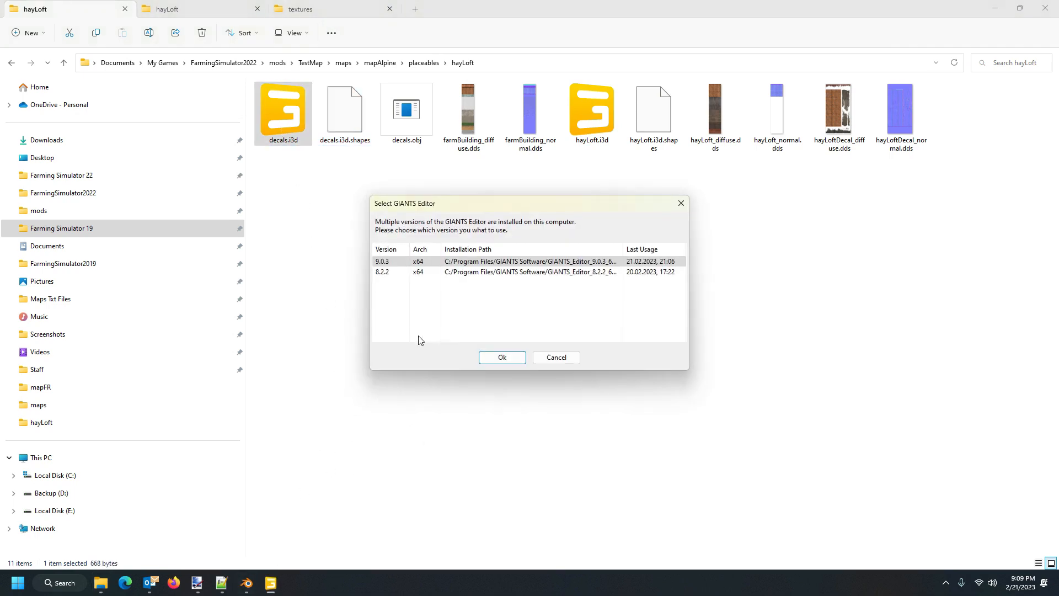
left_click(501, 359)
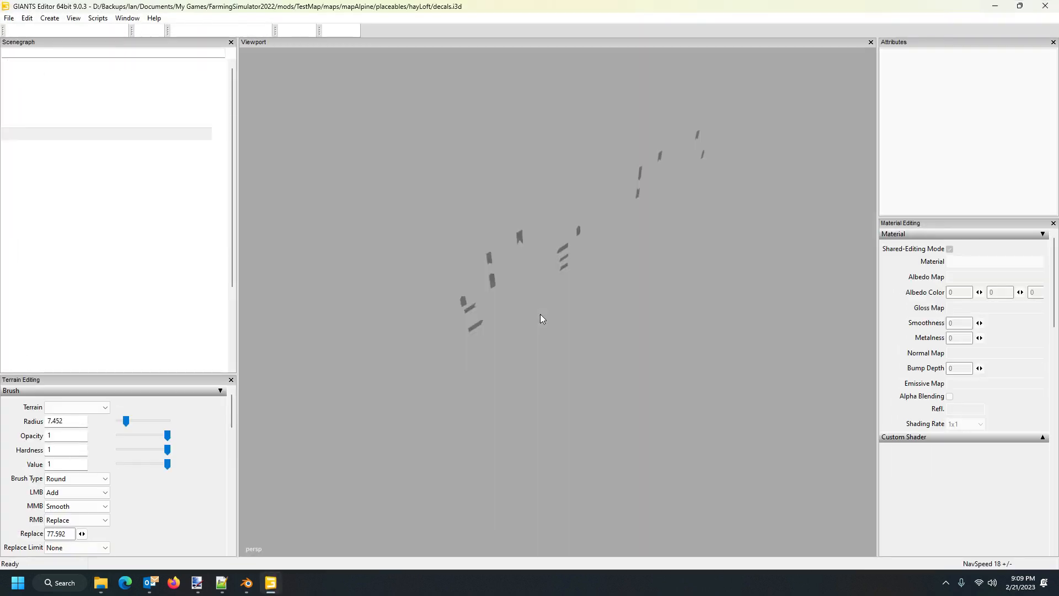
Assign hayLoftDecal_diffuse.dds from the map's hayLoft folder as the albedo map of the decals object's material.
left_click(37, 63)
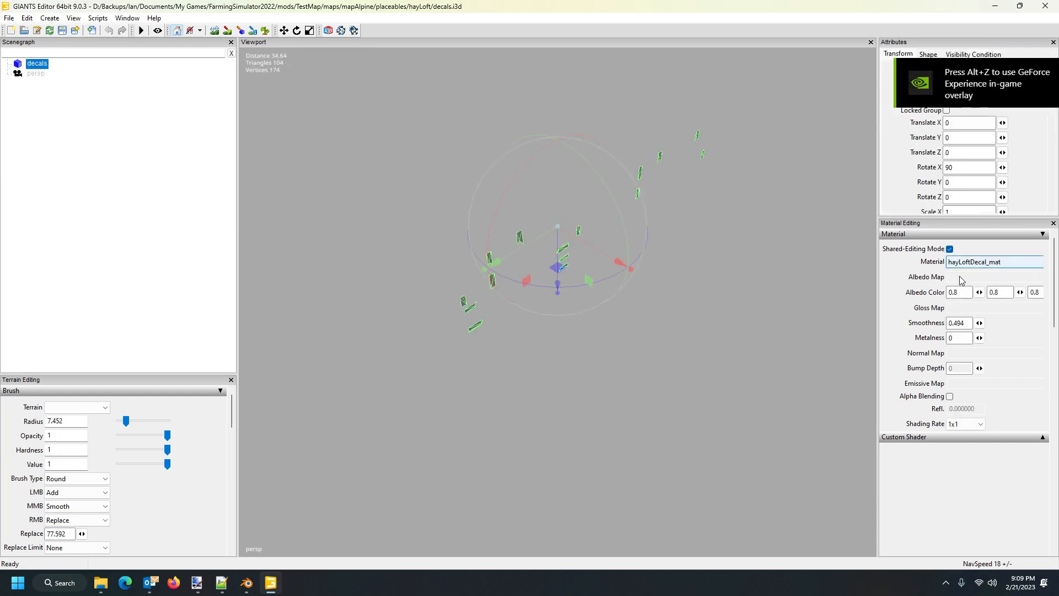
left_click_drag(878, 279, 765, 283)
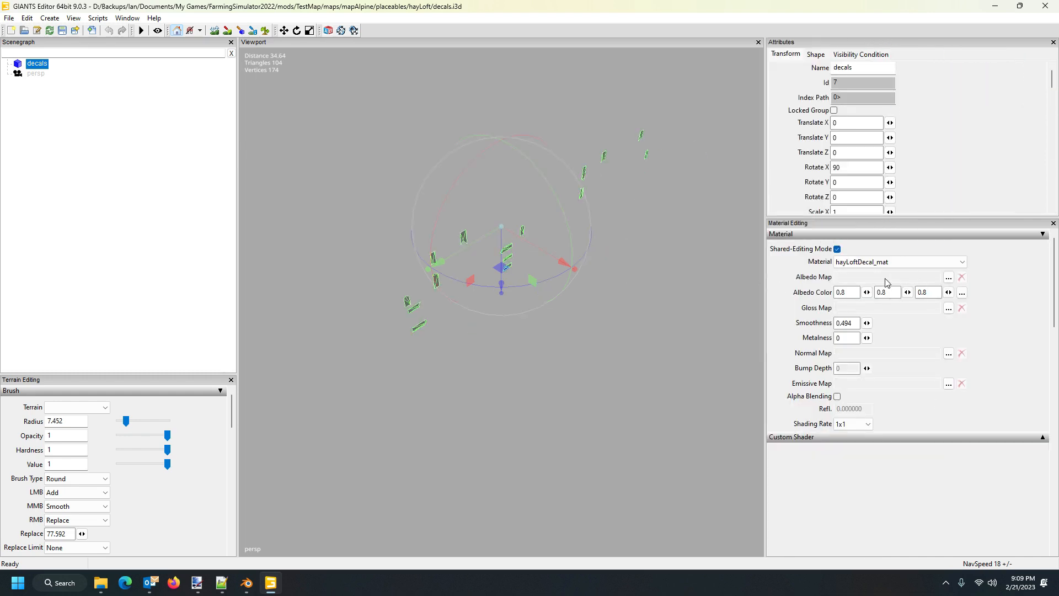
left_click(948, 278)
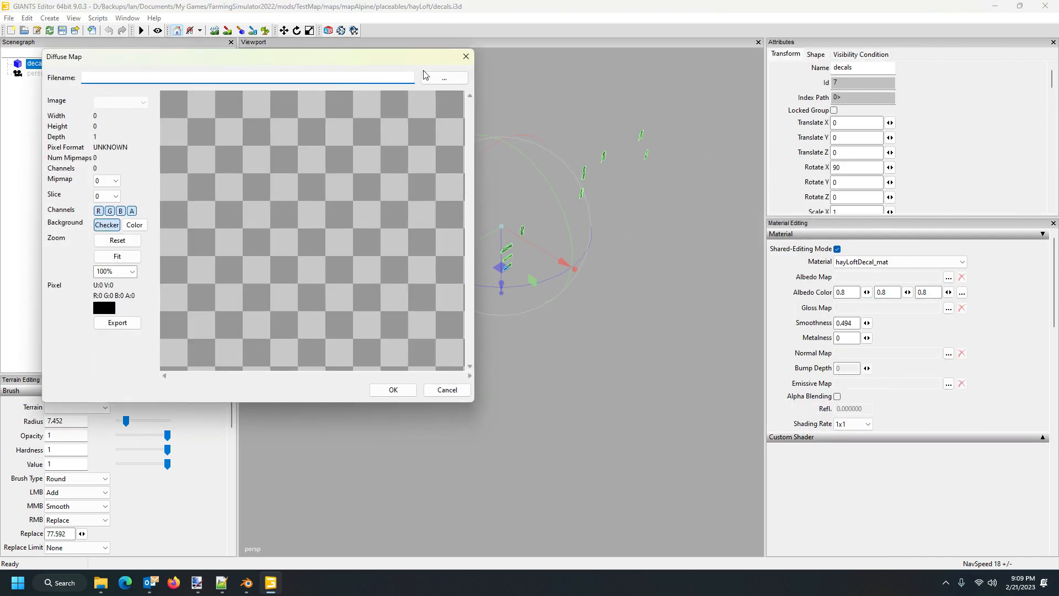
left_click(424, 74)
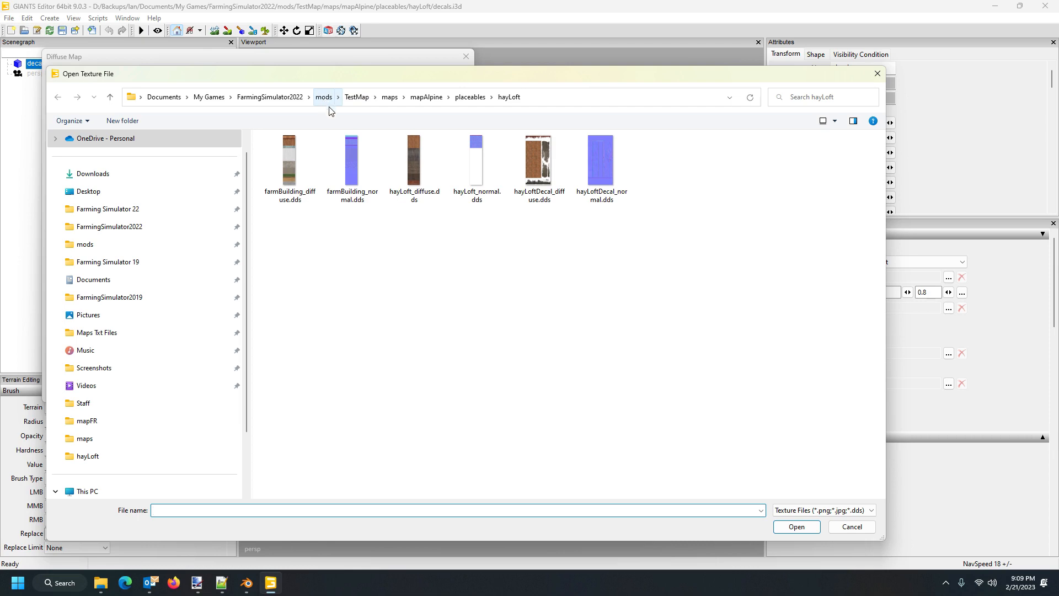
left_click_drag(751, 78, 708, 98)
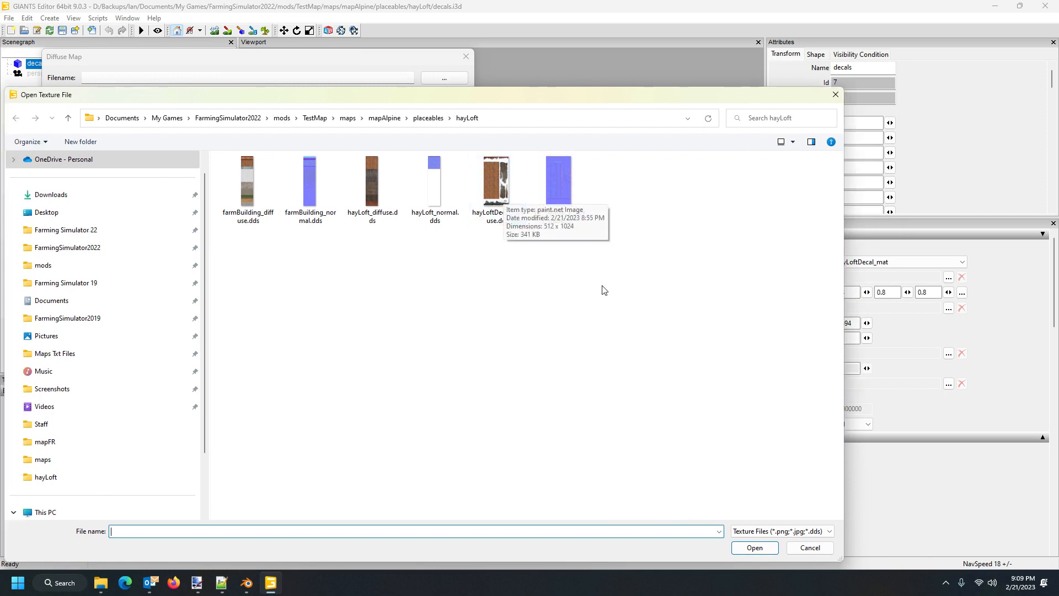
left_click(502, 184)
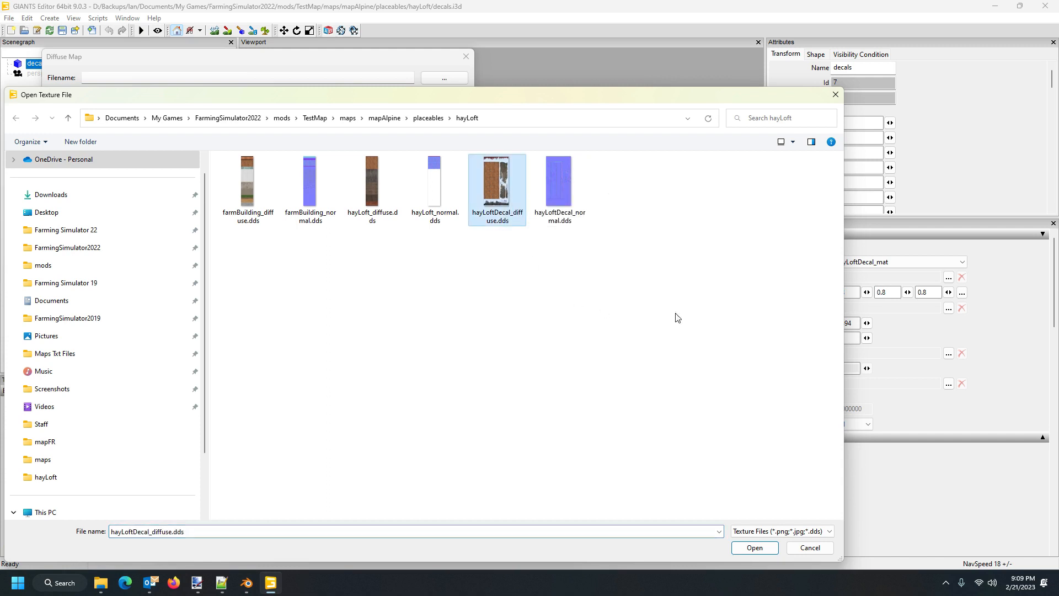
left_click(754, 549)
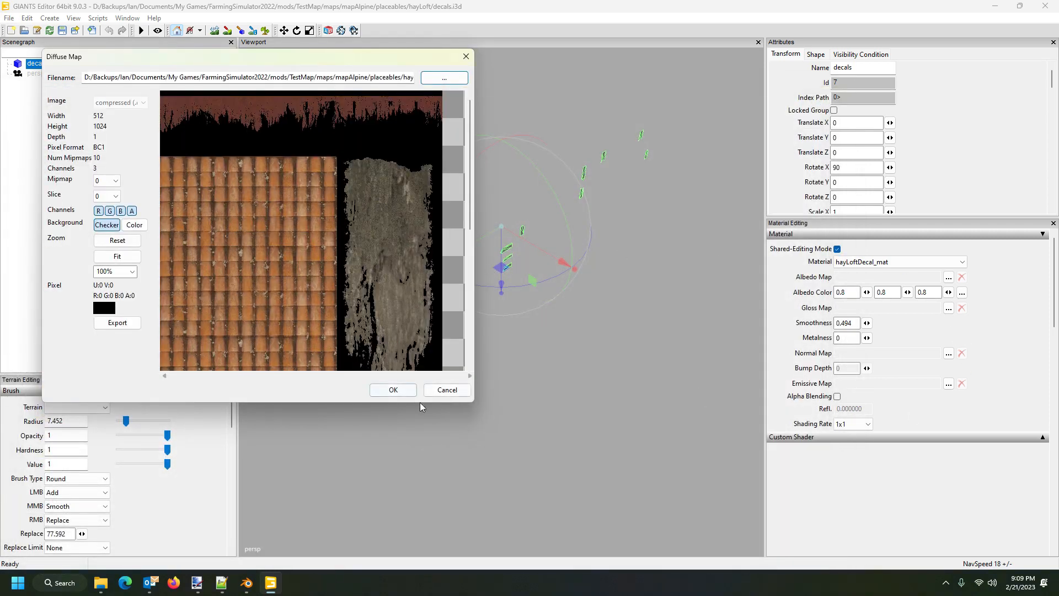
left_click(394, 391)
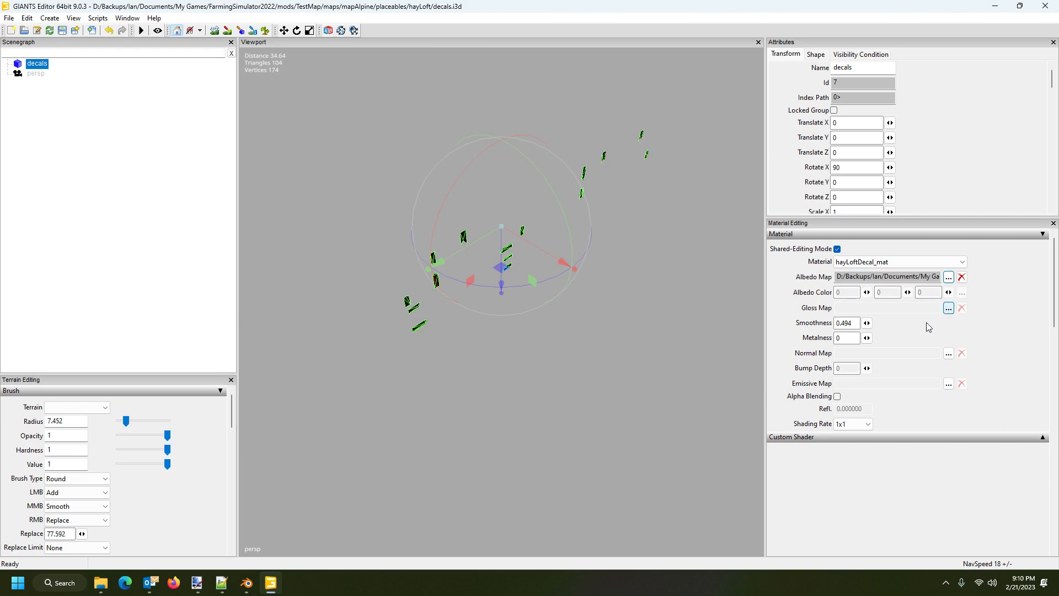
Assign hayLoftDecal_normal.dds as the decal material's normal map and inspect the textured decals up close.
left_click(949, 355)
left_click(437, 82)
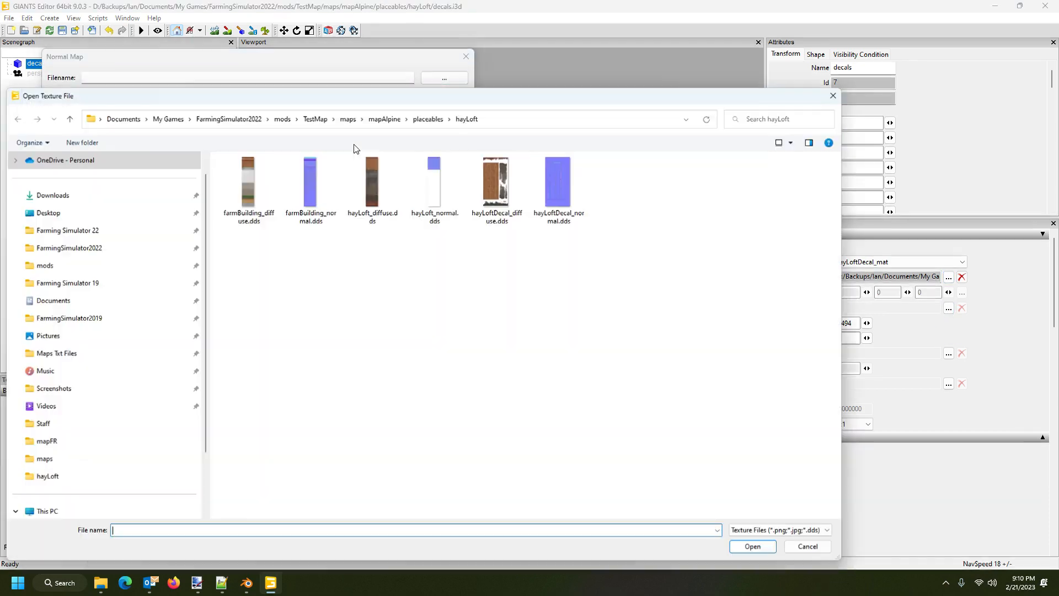
left_click(558, 180)
left_click(751, 550)
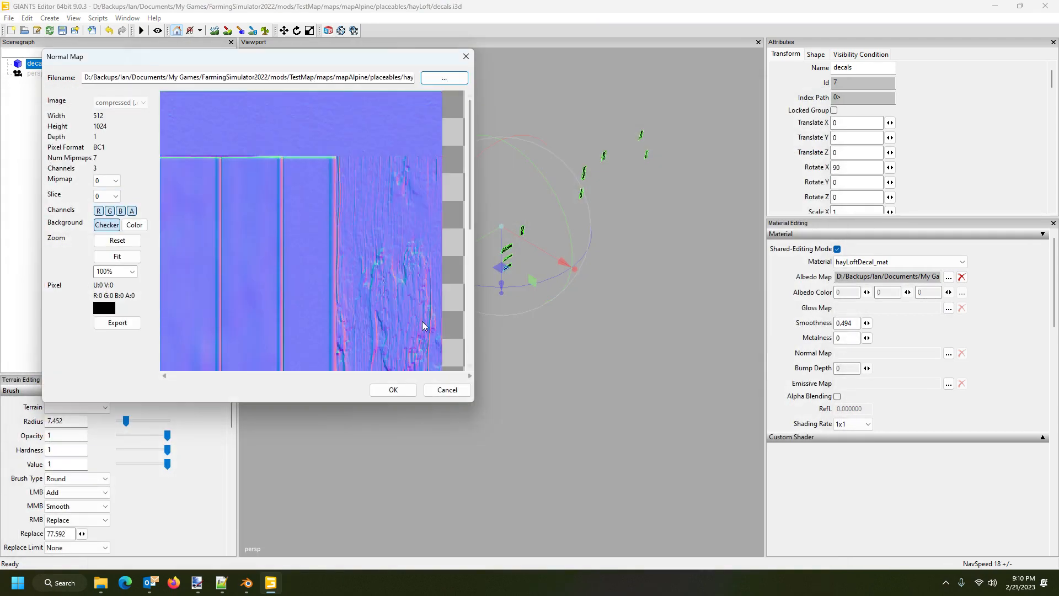
left_click(408, 390)
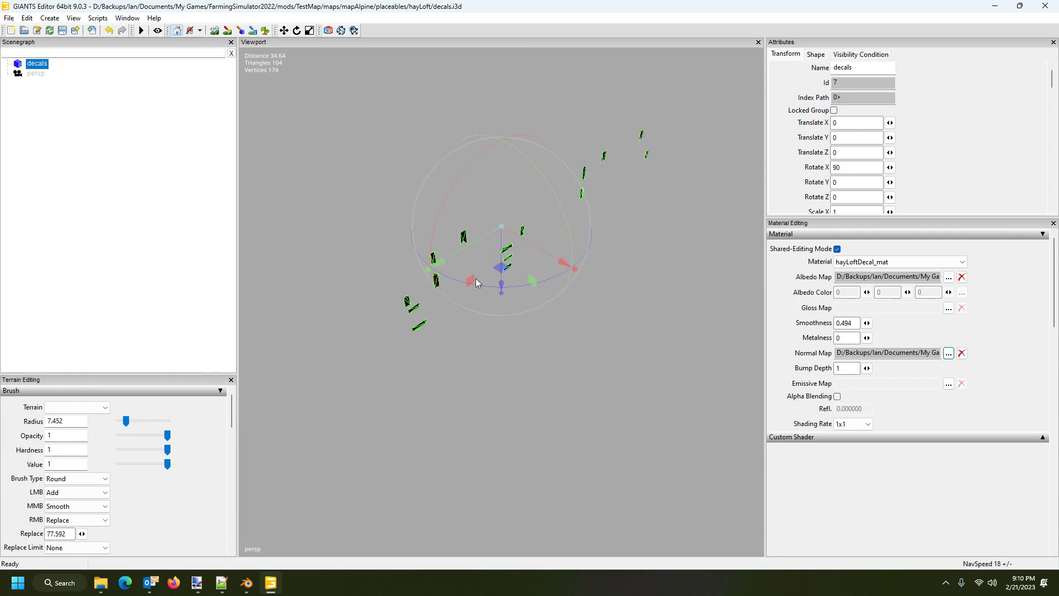
scroll(538, 320, "up", 1)
scroll(541, 314, "up", 8)
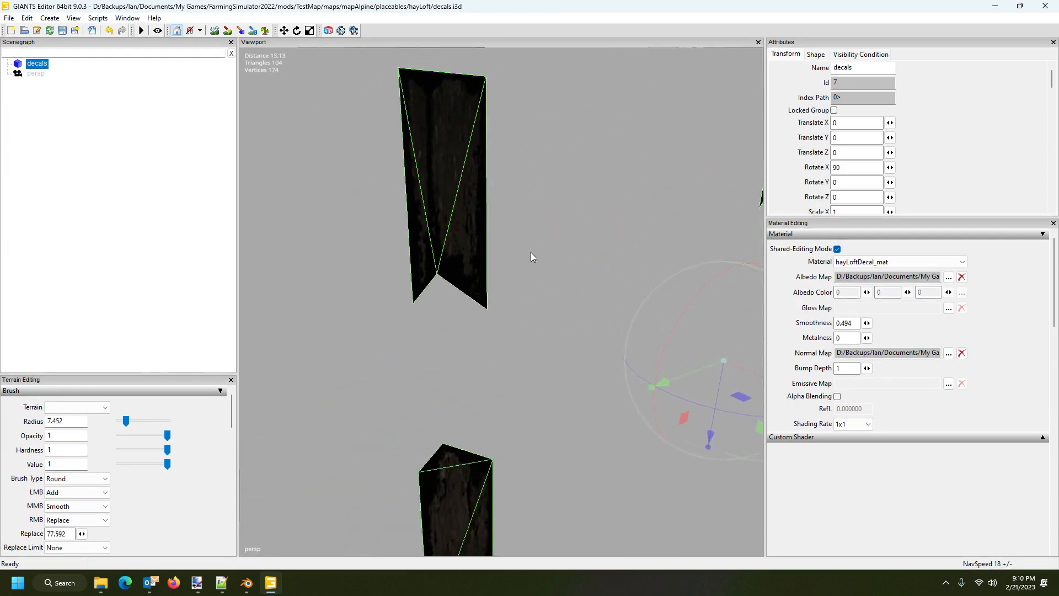
scroll(531, 258, "down", 8)
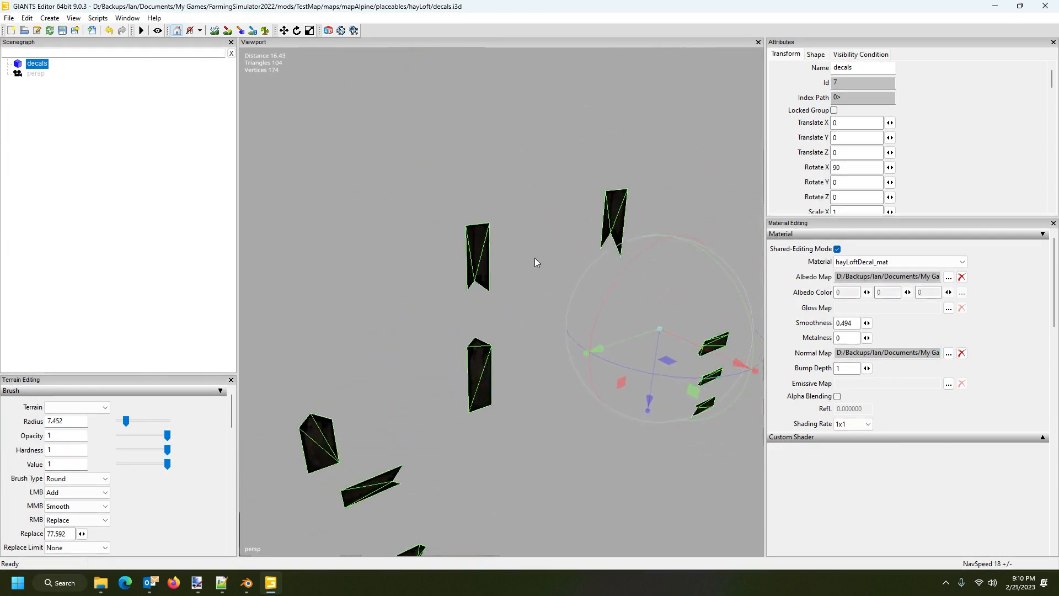
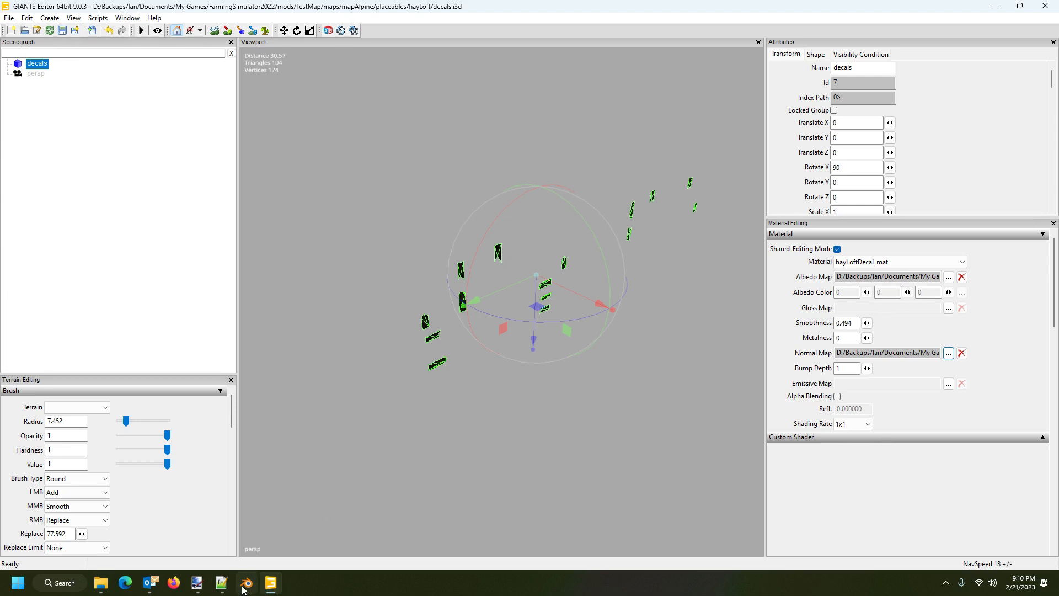
Open hayLoft.i3d from the map's hayLoft folder in a second GIANTS Editor 9.0.3 window.
mouse_move(177, 588)
mouse_move(102, 589)
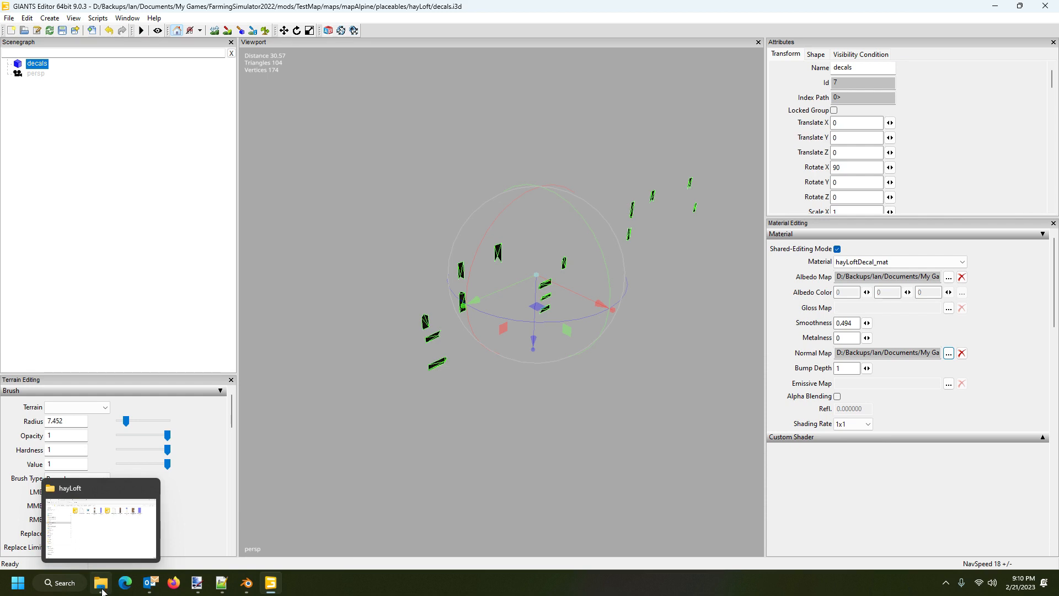
left_click(102, 589)
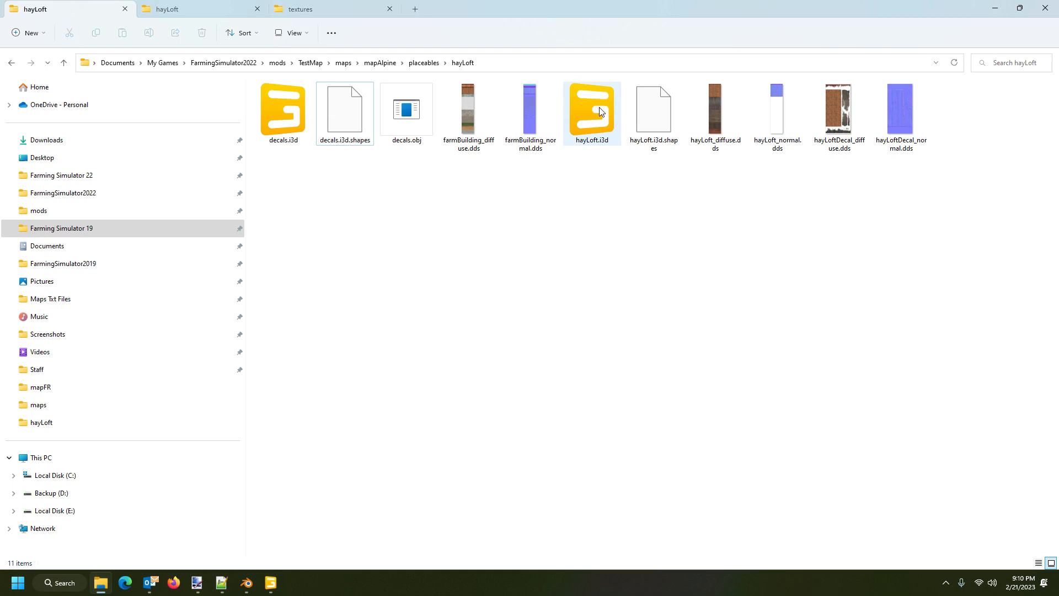
double_click(601, 112)
left_click(503, 357)
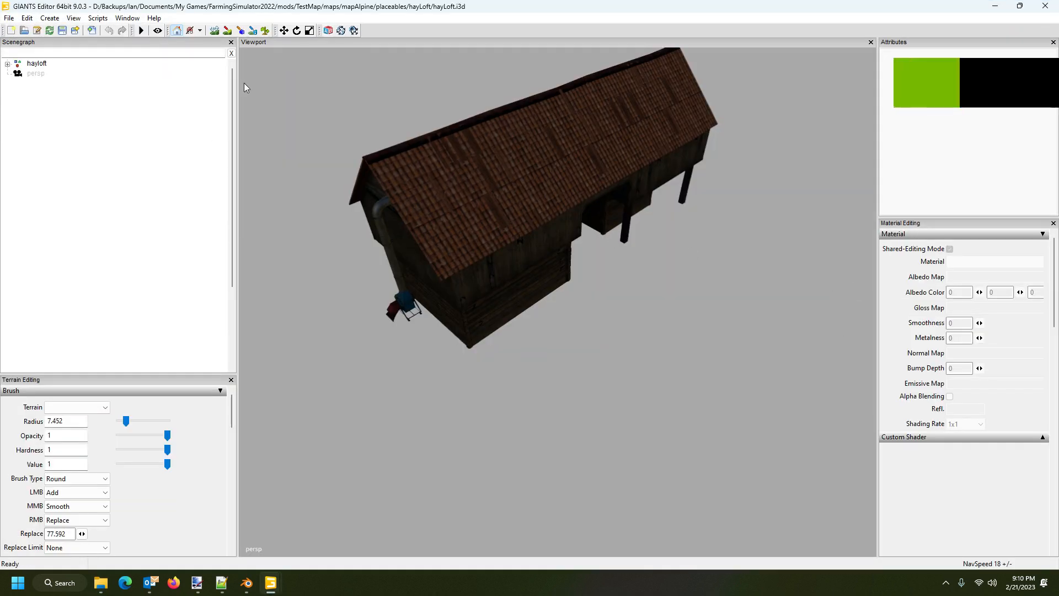
Examine the material maps and custom shader settings of the decal mesh under visuals, and close the hayLoft.i3d editor window.
left_click(7, 64)
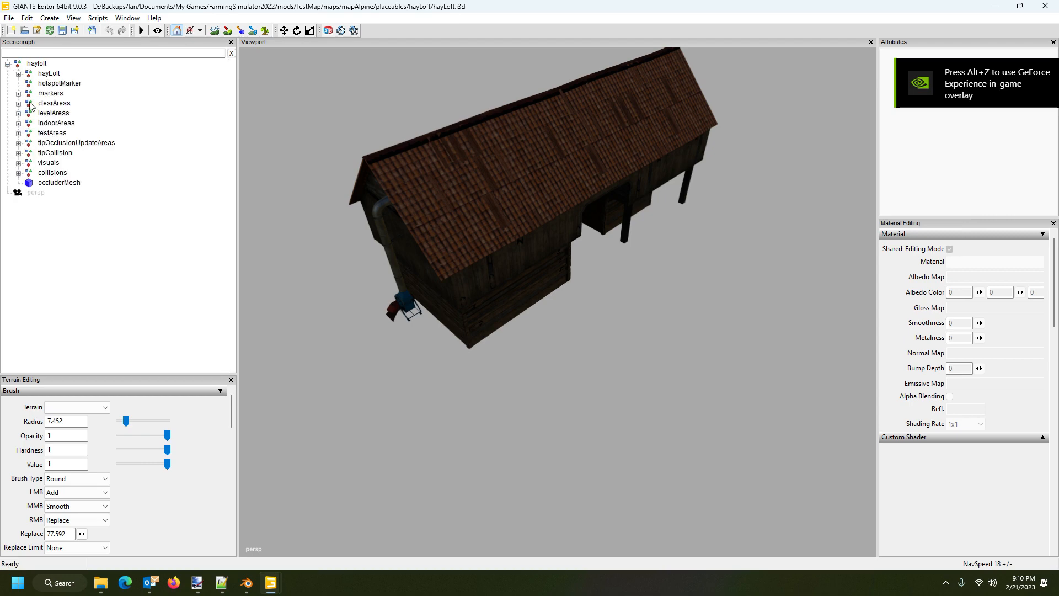
left_click(18, 163)
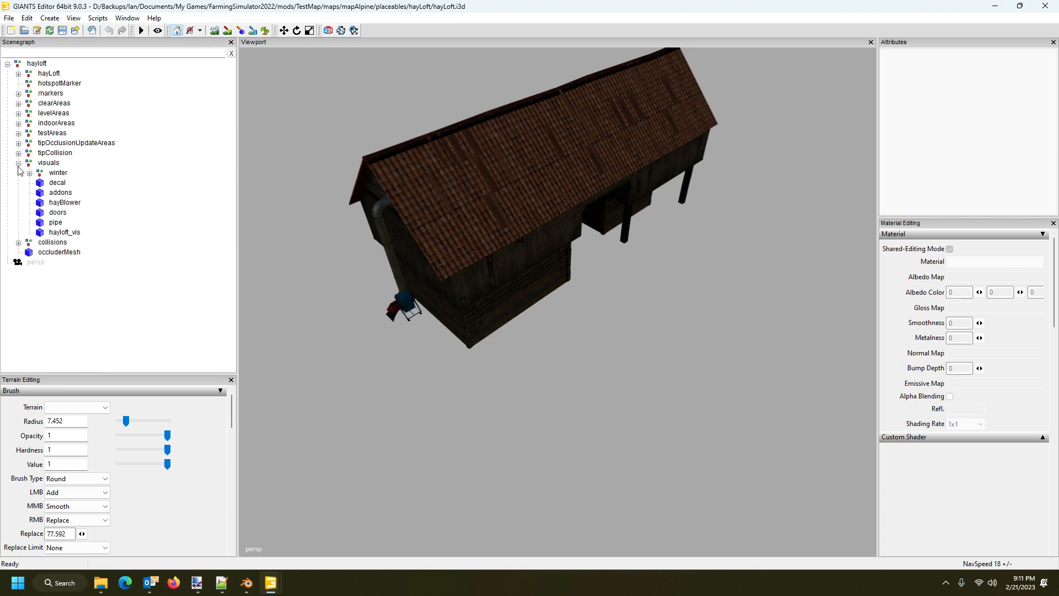
left_click(56, 183)
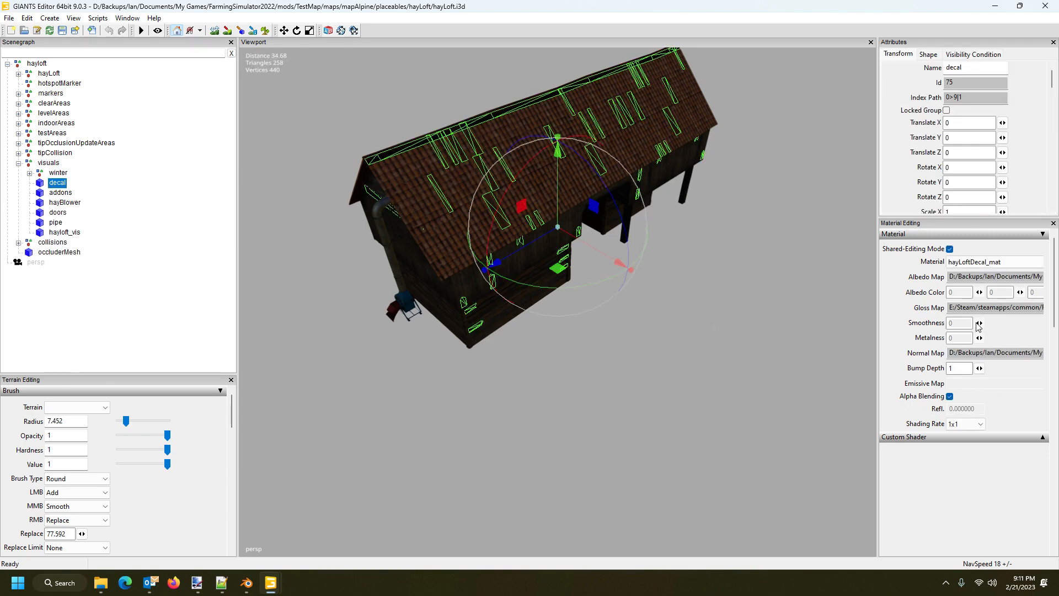
left_click(1043, 437)
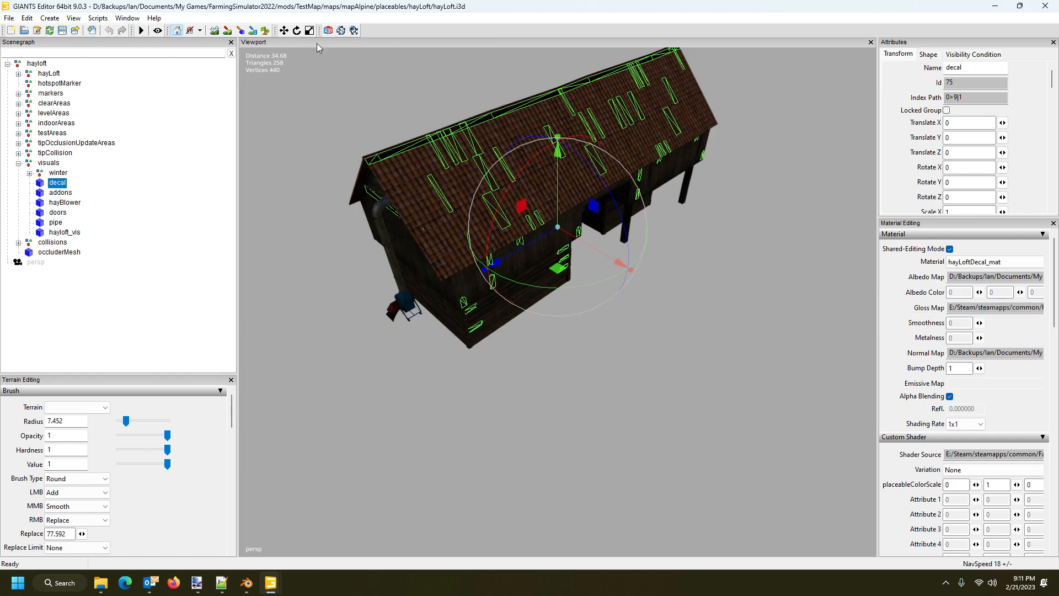
left_click(1045, 6)
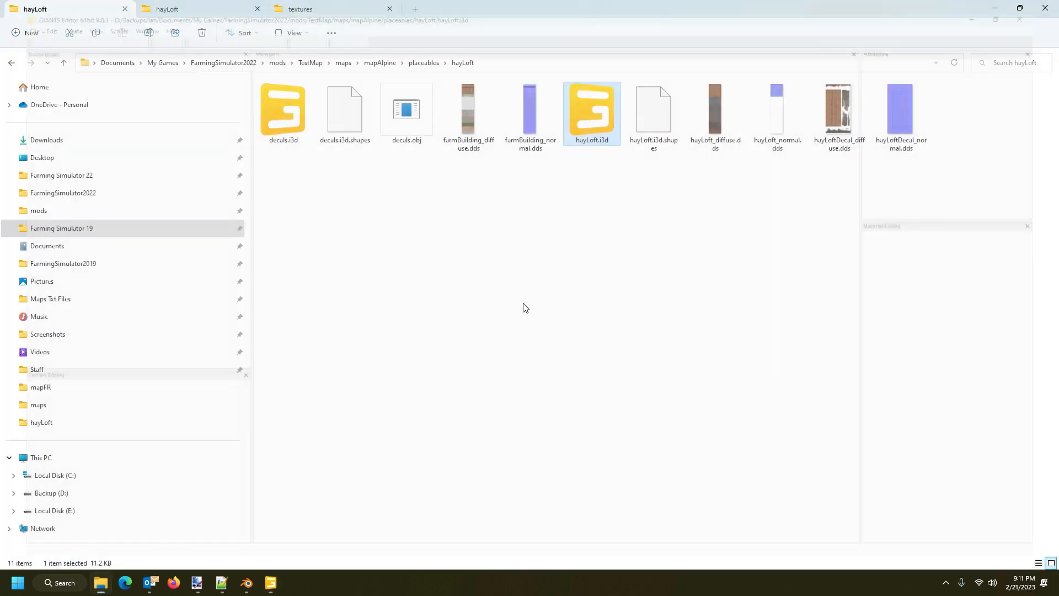
Copy hayLoftDecal_specular.dds from the game's placeables/lizard/hayLoft folder into the map's hayLoft folder and select the three hayLoftDecal textures there.
left_click(183, 5)
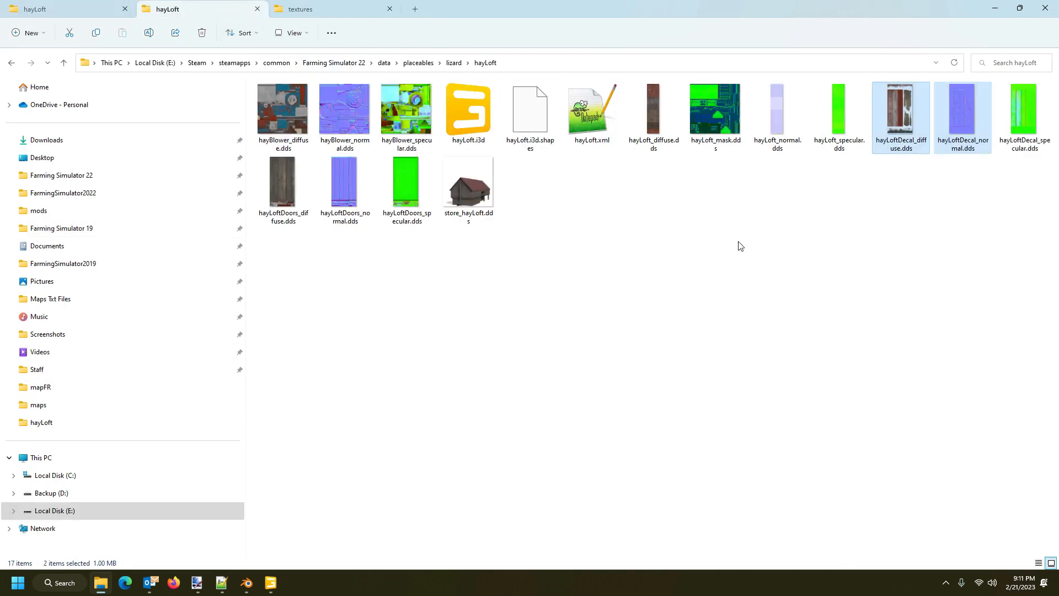
left_click(1031, 118)
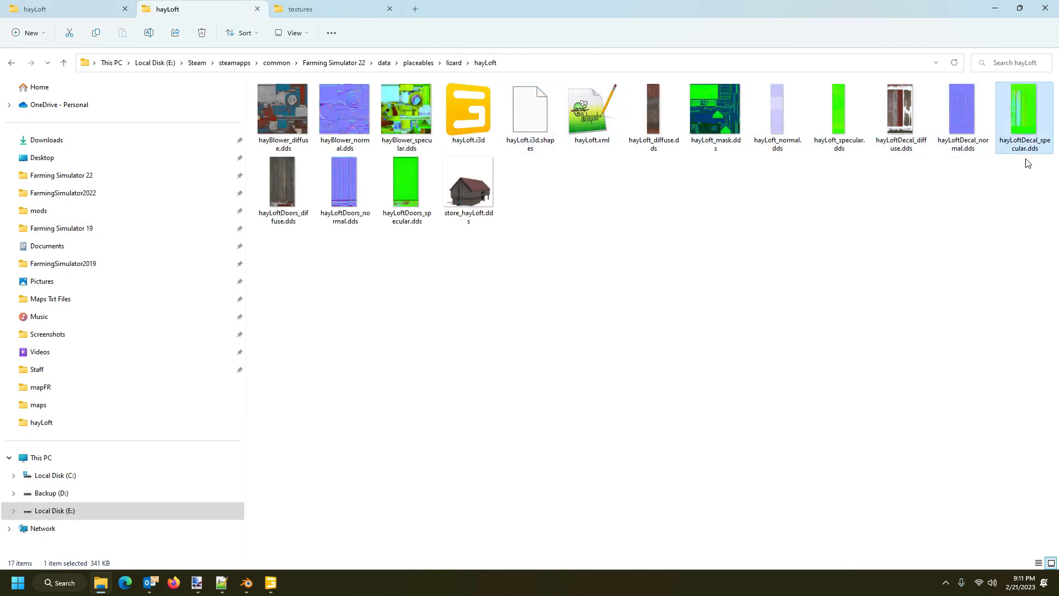
left_click(94, 8)
key("ctrl+v")
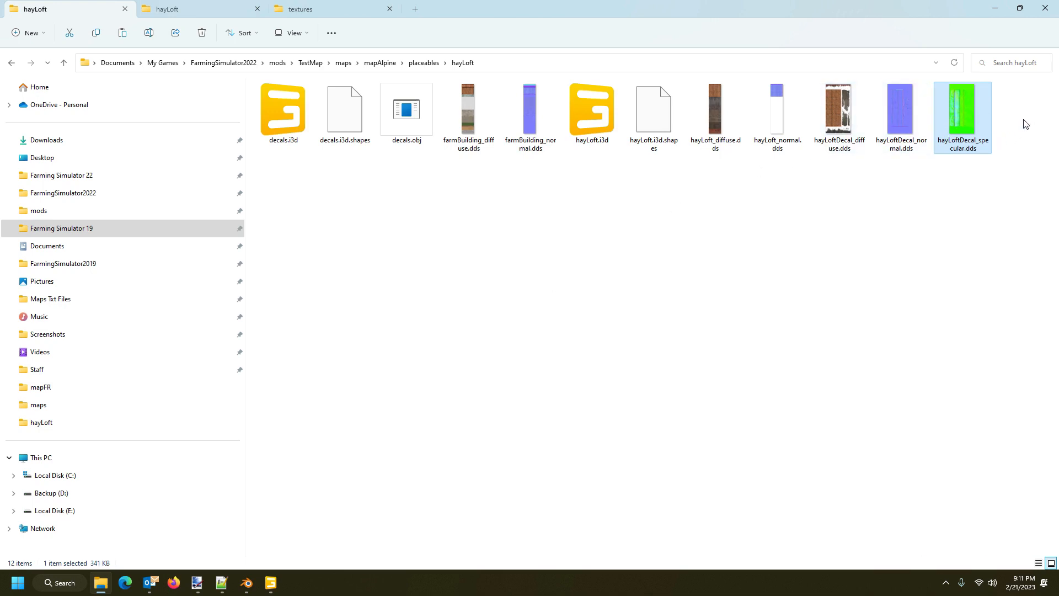
left_click_drag(1025, 124, 843, 114)
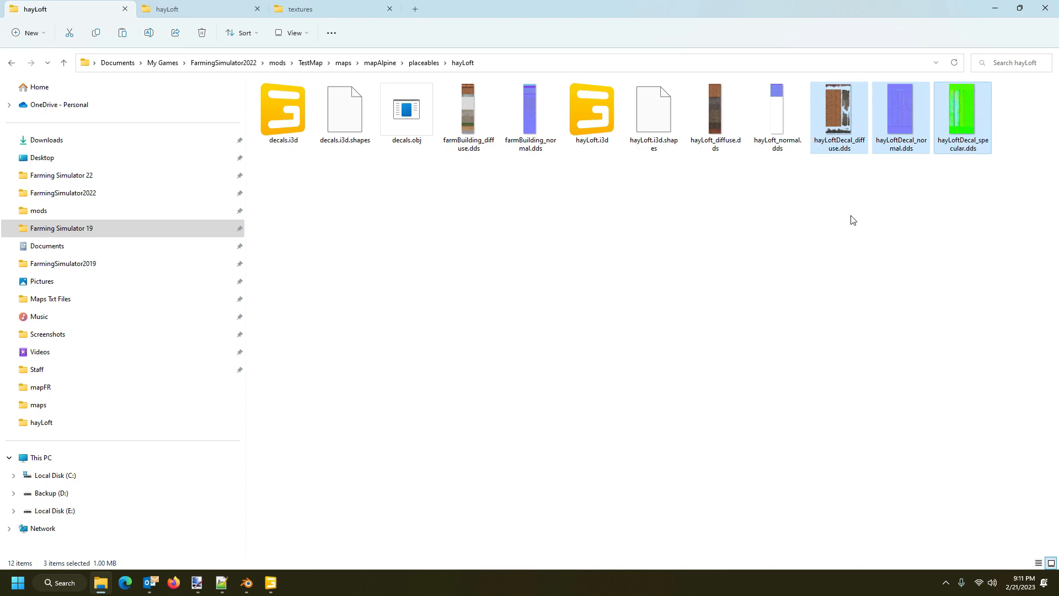
Switch to decals.i3d in GIANTS Editor and browse to the Farming Simulator 22 data folder for a replacement albedo map.
left_click(286, 117)
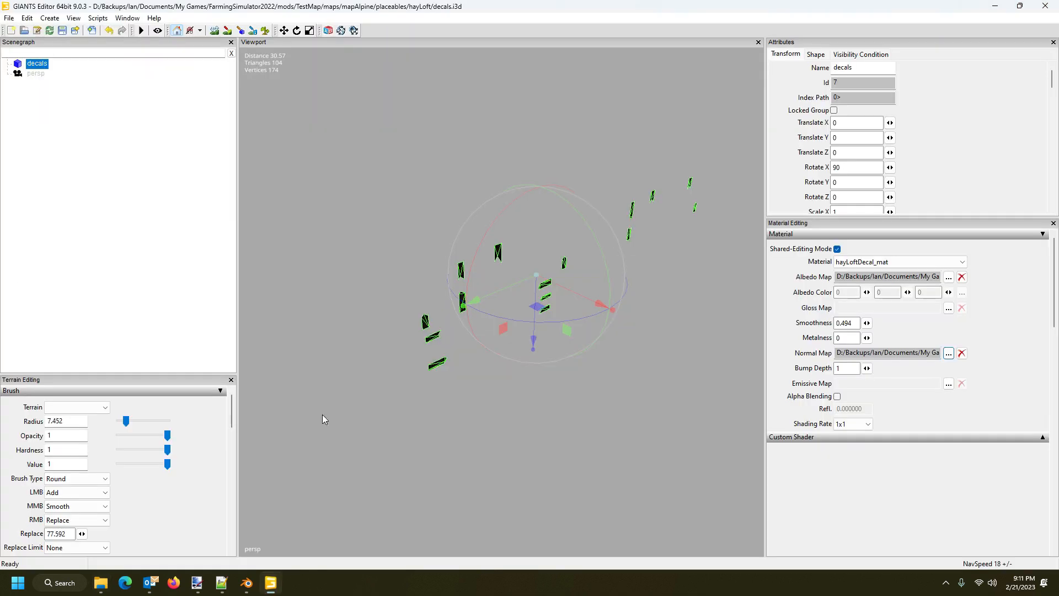
left_click(950, 277)
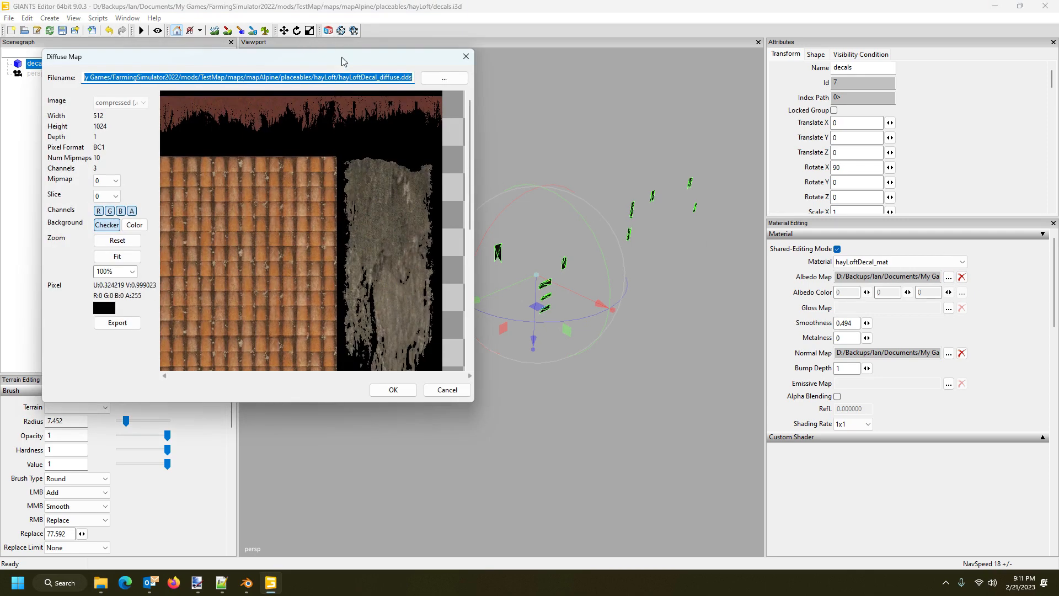
left_click(441, 79)
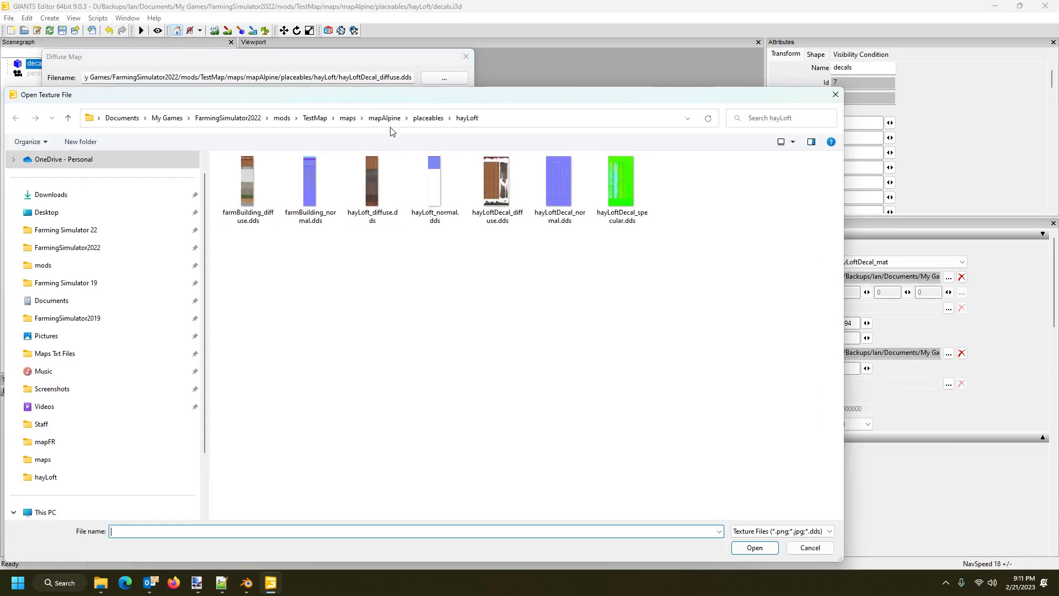
left_click(61, 230)
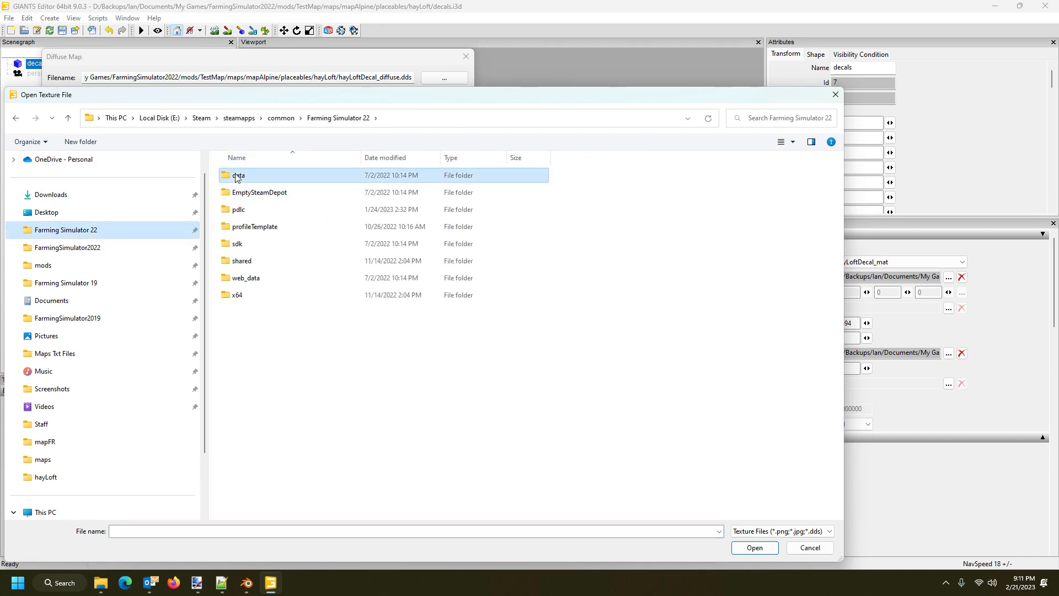
double_click(237, 177)
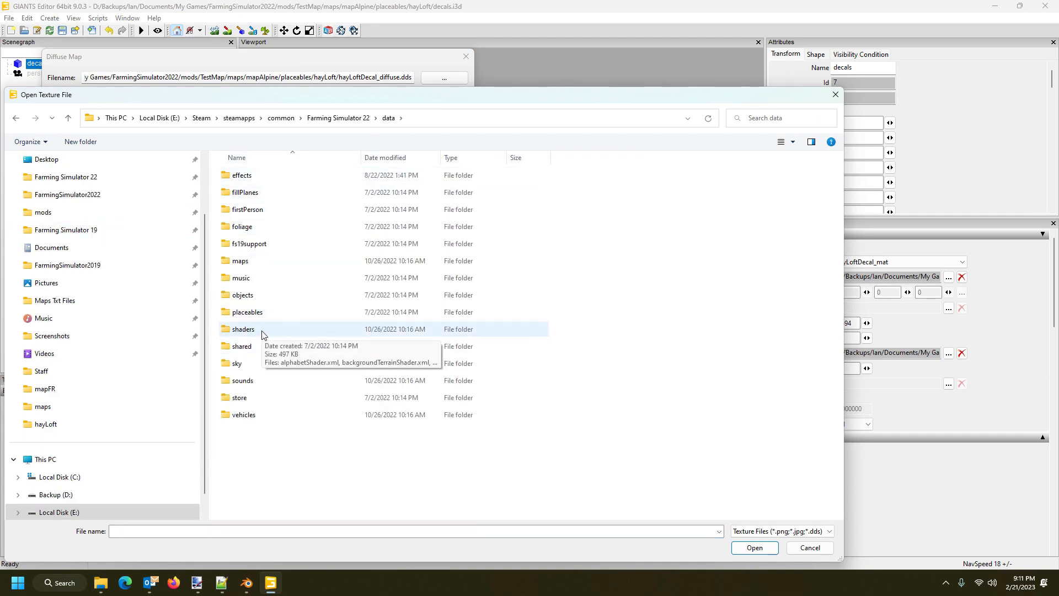
left_click_drag(601, 100, 603, 69)
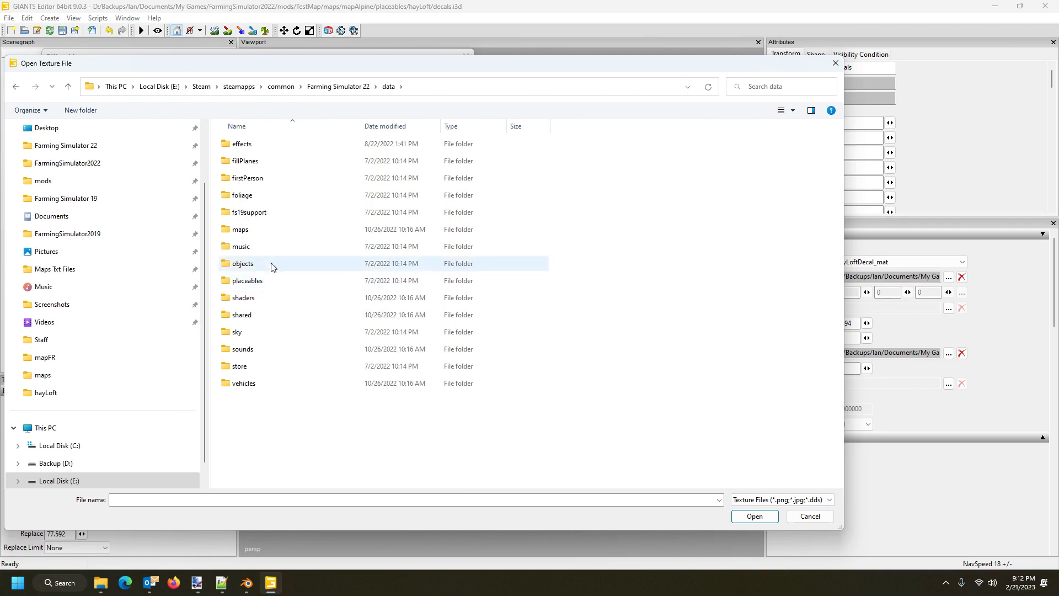
double_click(266, 230)
double_click(274, 160)
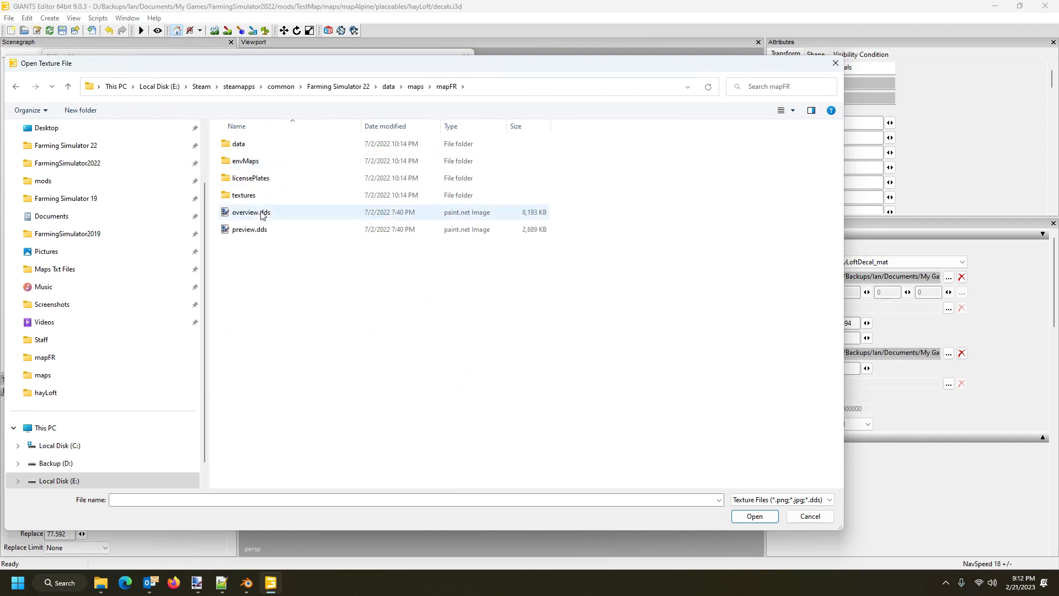
double_click(262, 197)
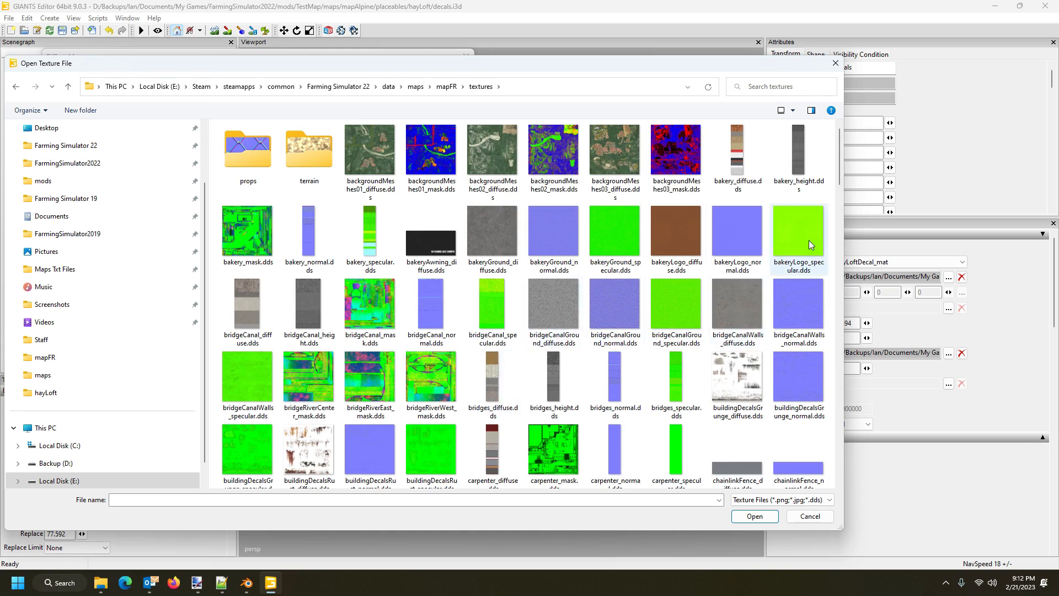
scroll(839, 177, "down", 1)
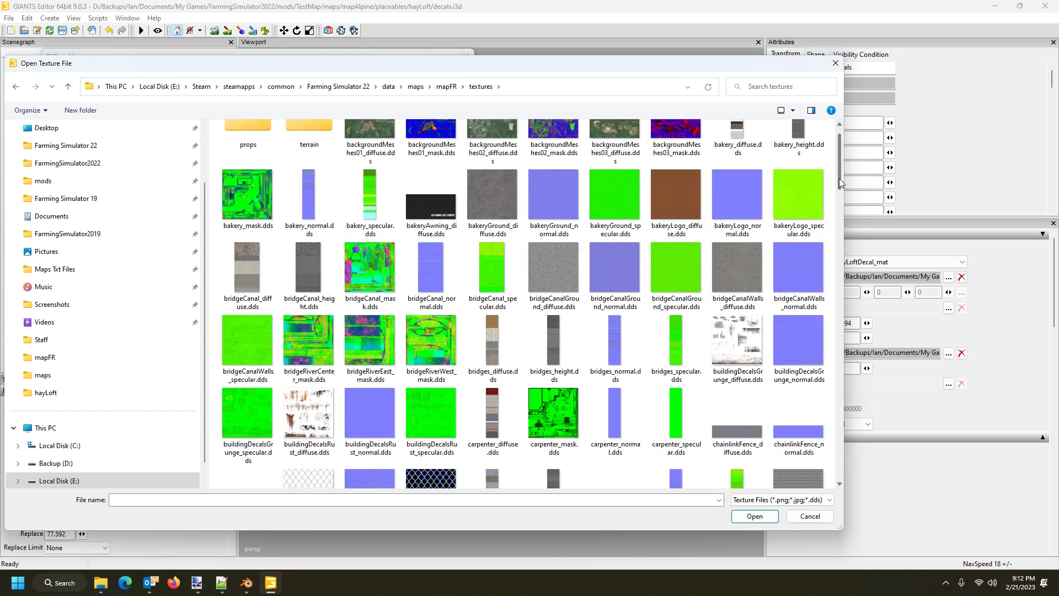
left_click_drag(839, 178, 880, 330)
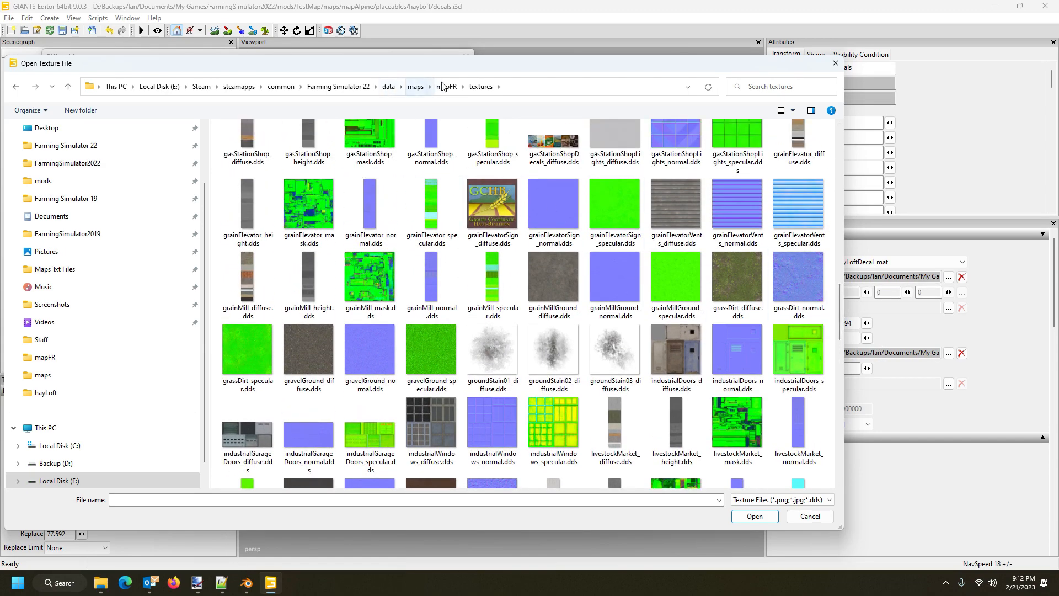
left_click(388, 88)
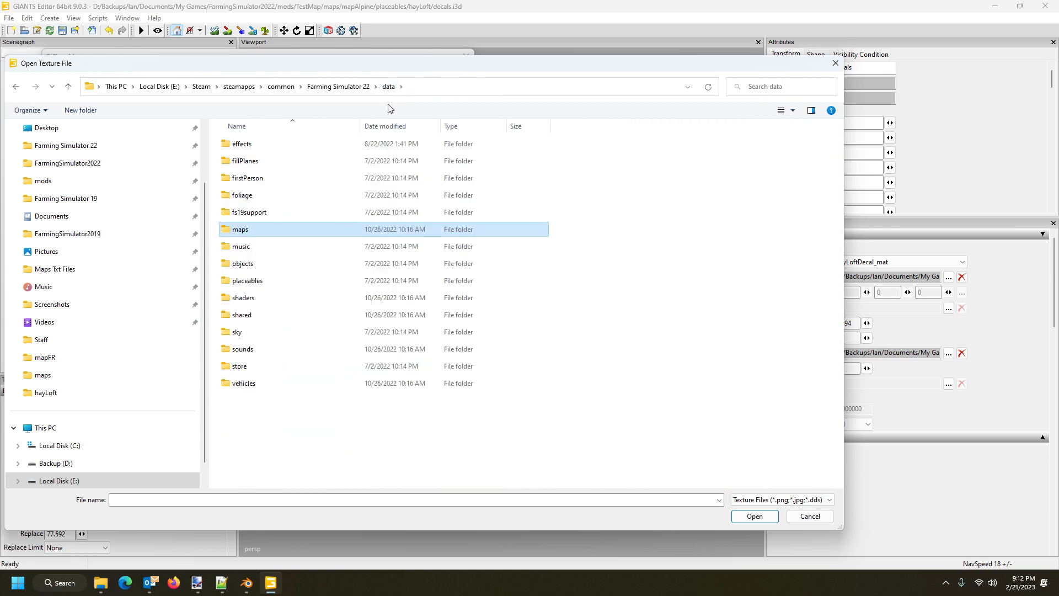
Assign hayLoftDecal_diffuse.dds from the game's placeables/lizard/hayLoft folder as the decal material's albedo map.
left_click(255, 288)
double_click(255, 288)
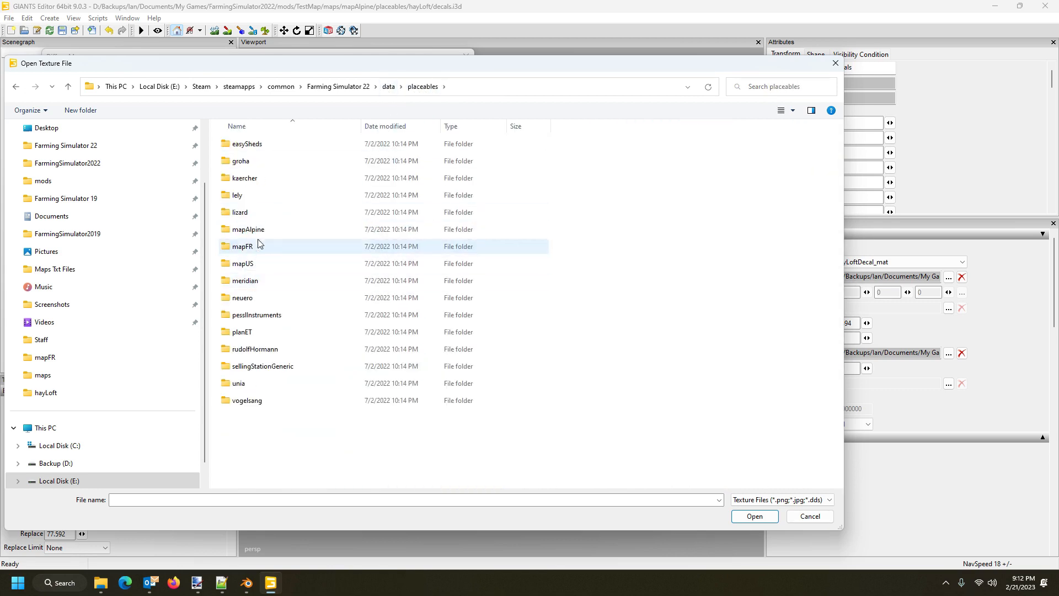
double_click(267, 212)
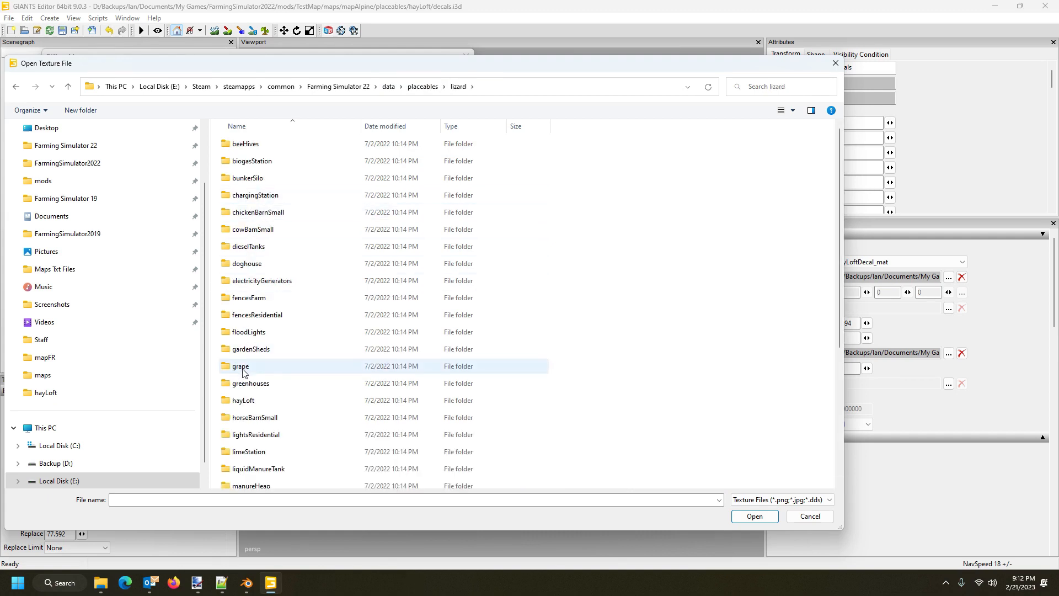
double_click(244, 401)
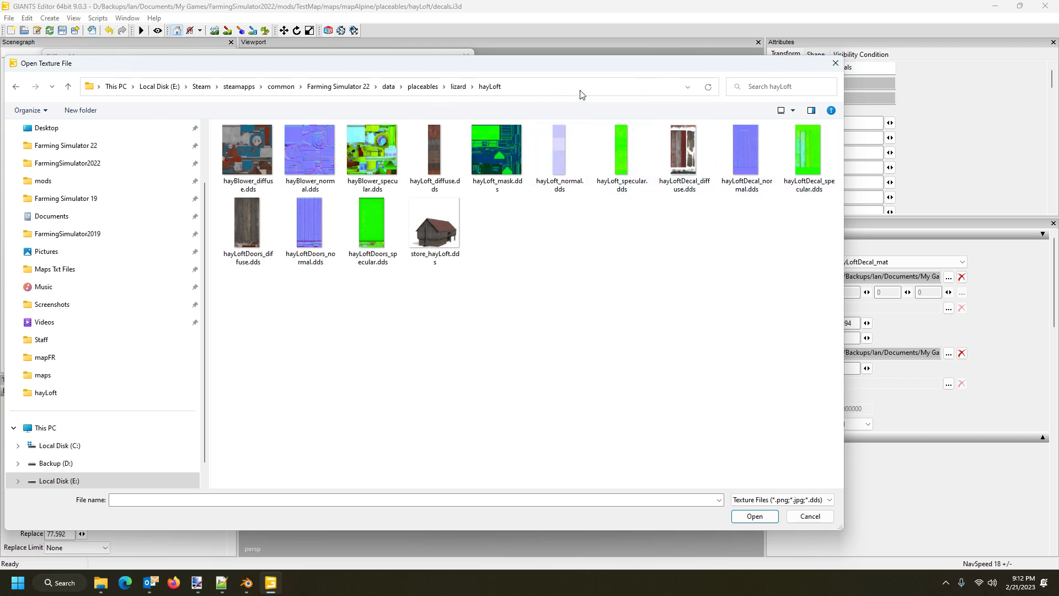
left_click(675, 161)
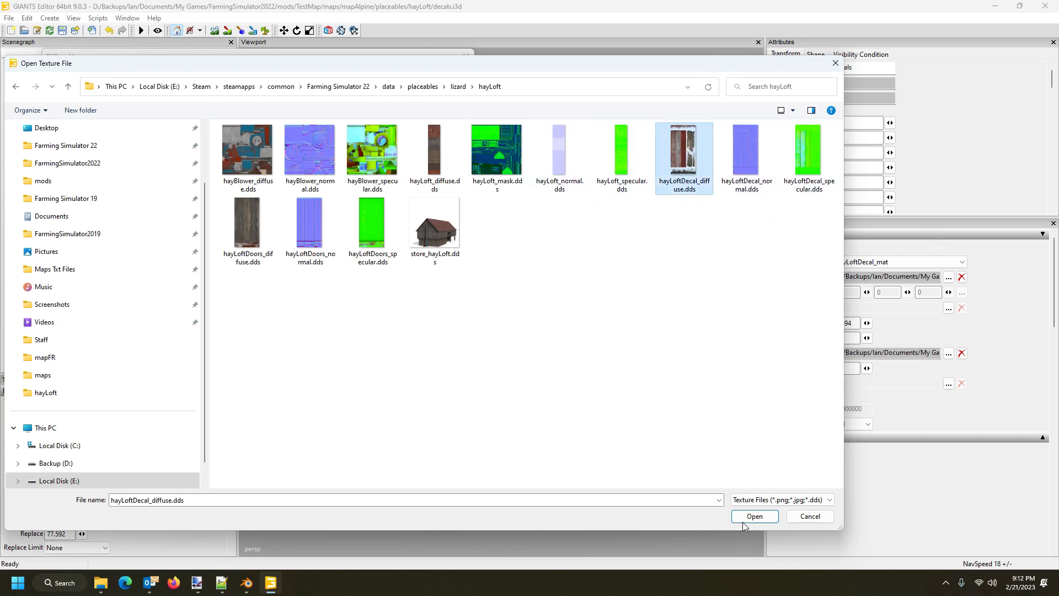
left_click(753, 516)
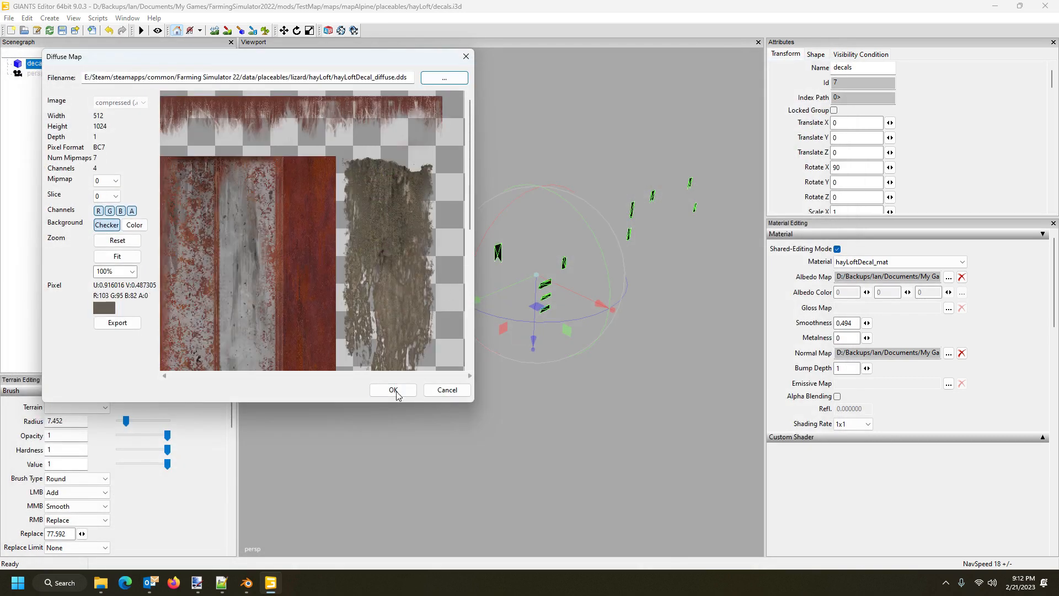
left_click(392, 389)
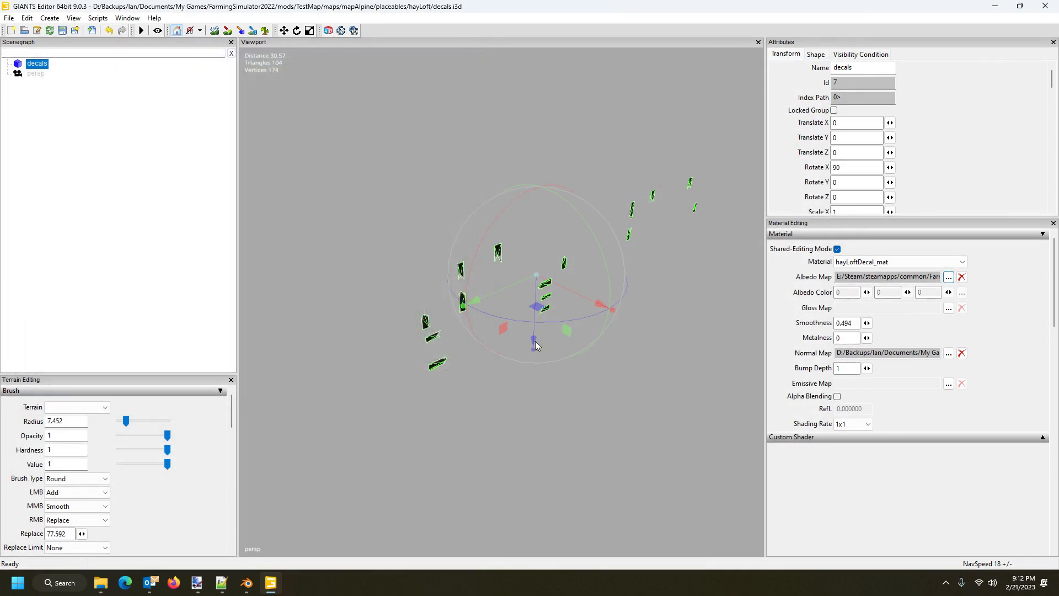
Assign hayLoftDecal_specular.dds from the game's lizard/hayLoft folder as the decal material's gloss map.
left_click(948, 310)
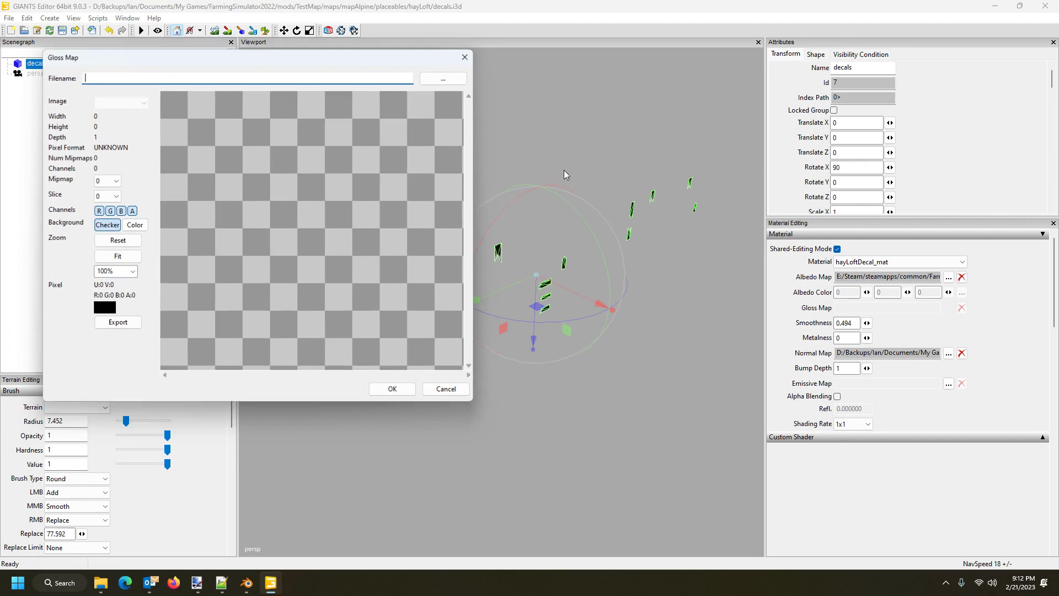
left_click(441, 75)
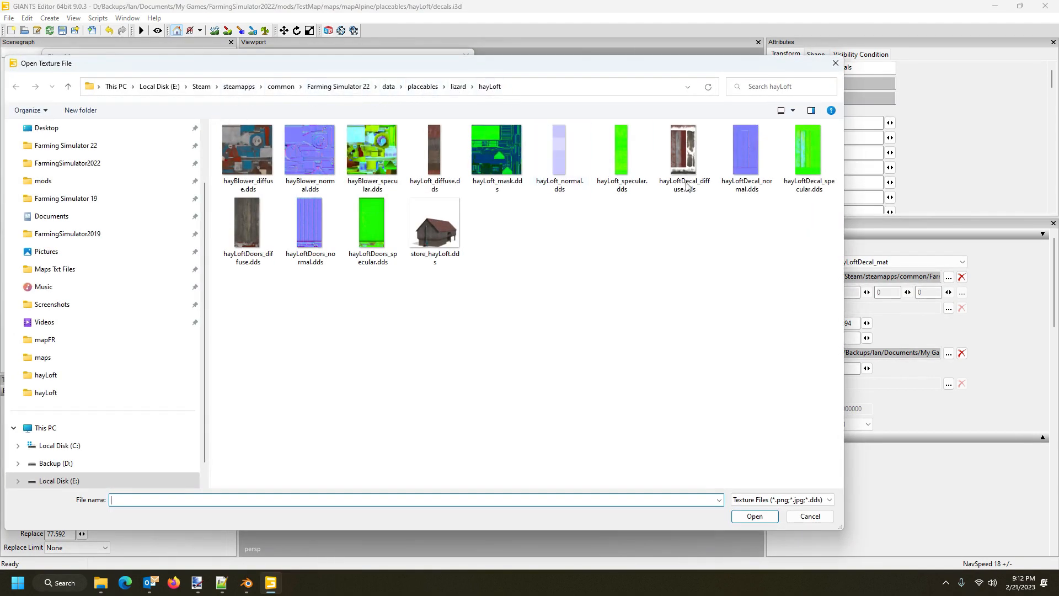
left_click(807, 161)
left_click(751, 517)
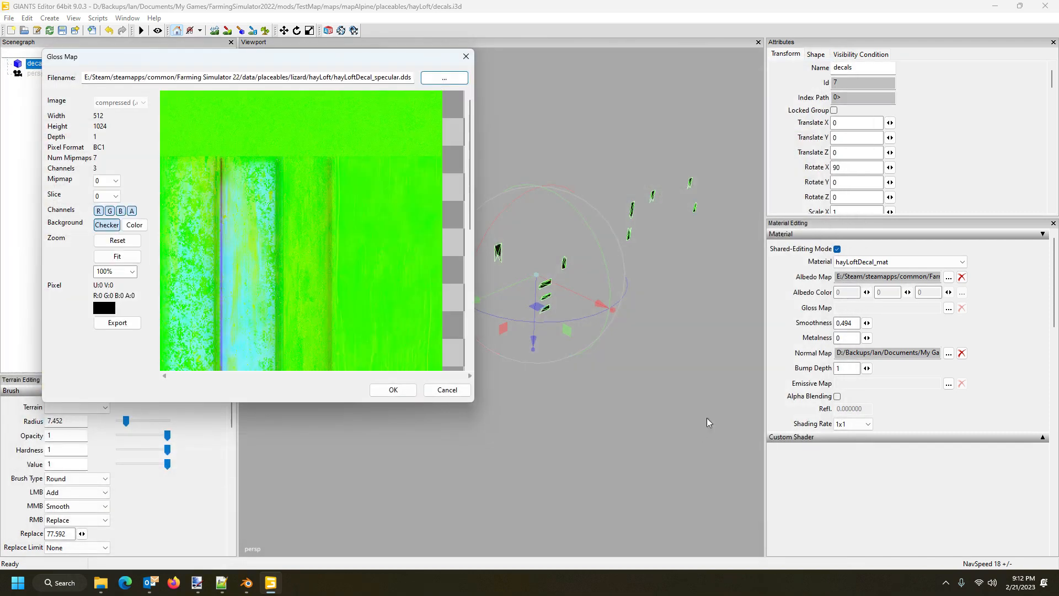
left_click(393, 390)
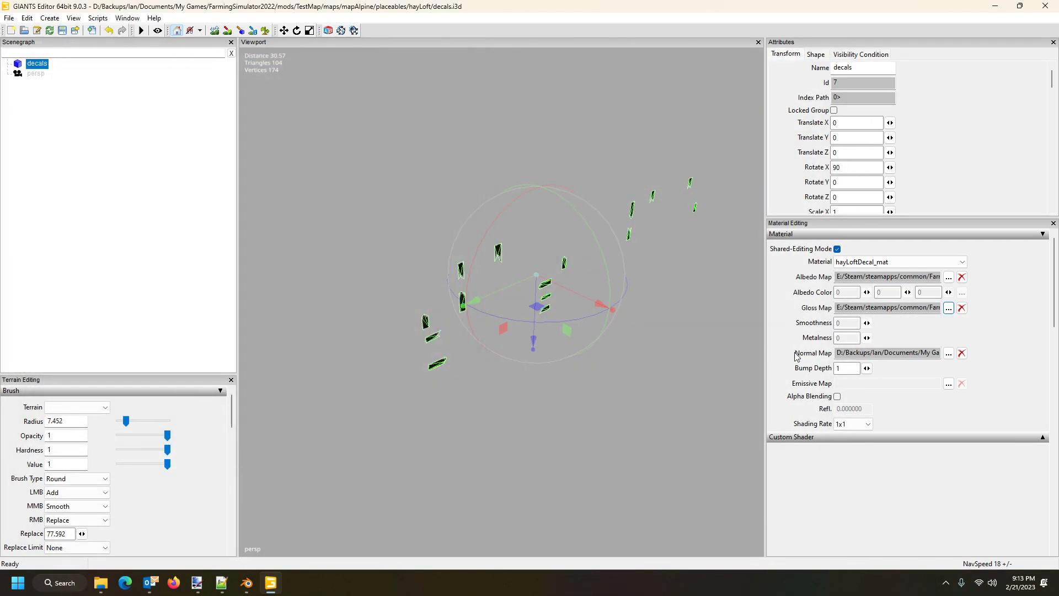
Replace the decal material's normal map with hayLoftDecal_normal.dds from the game's placeables/lizard/hayLoft folder.
left_click(948, 353)
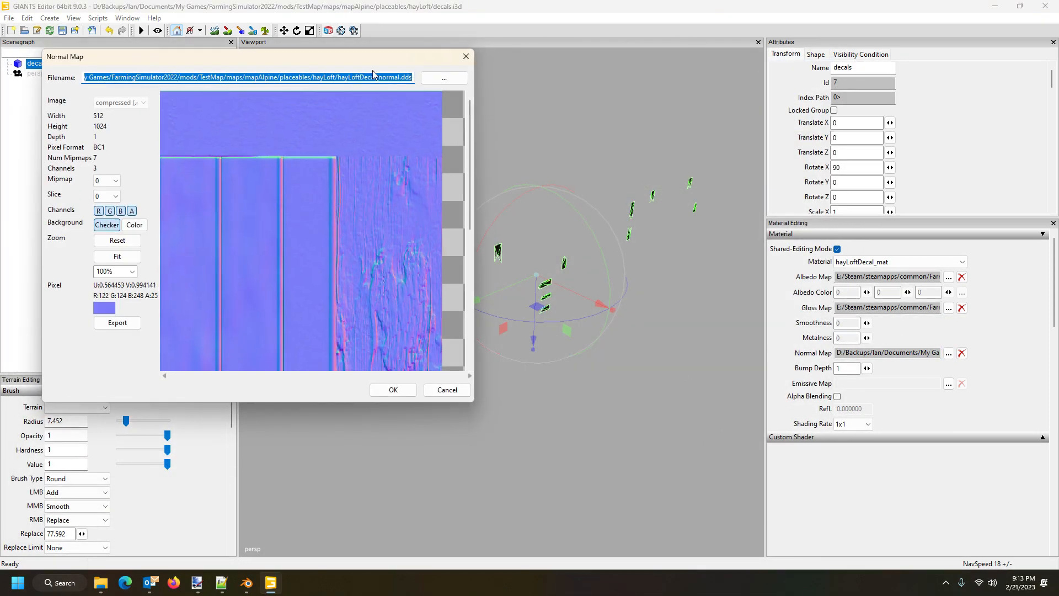
left_click(436, 82)
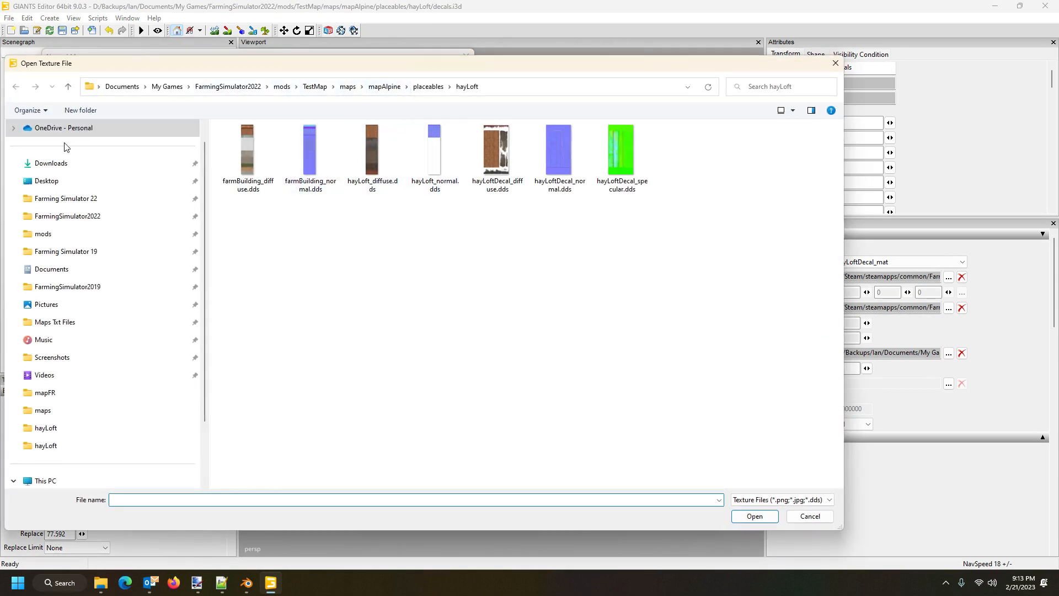
left_click(70, 198)
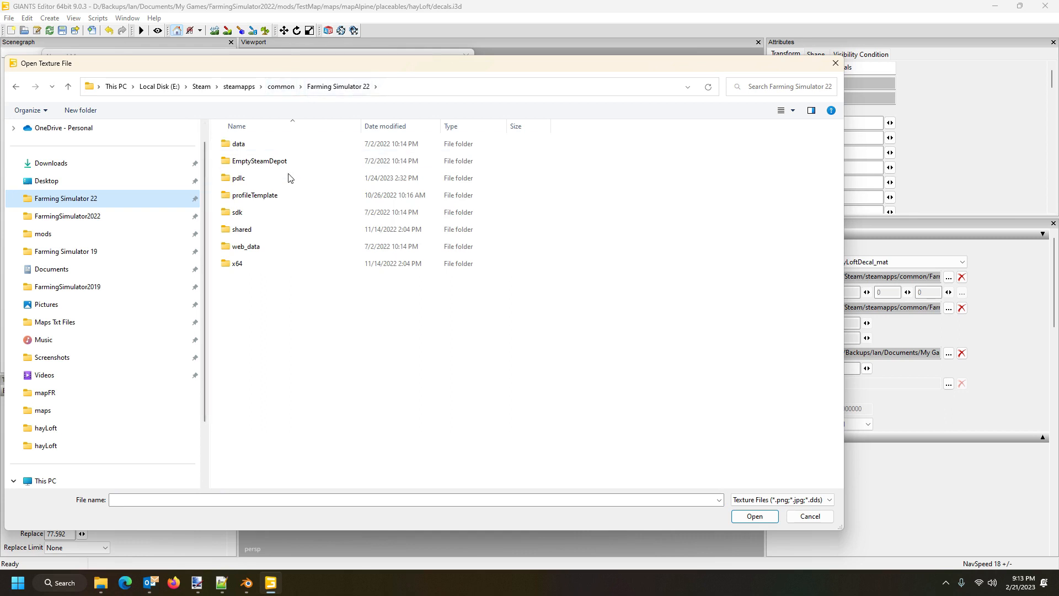
double_click(260, 145)
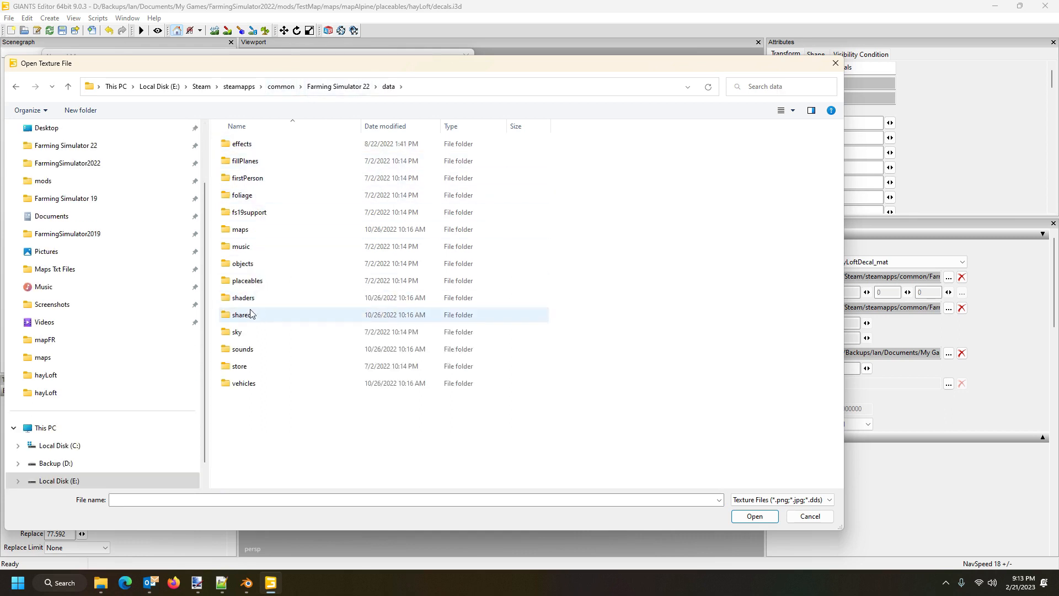
double_click(253, 281)
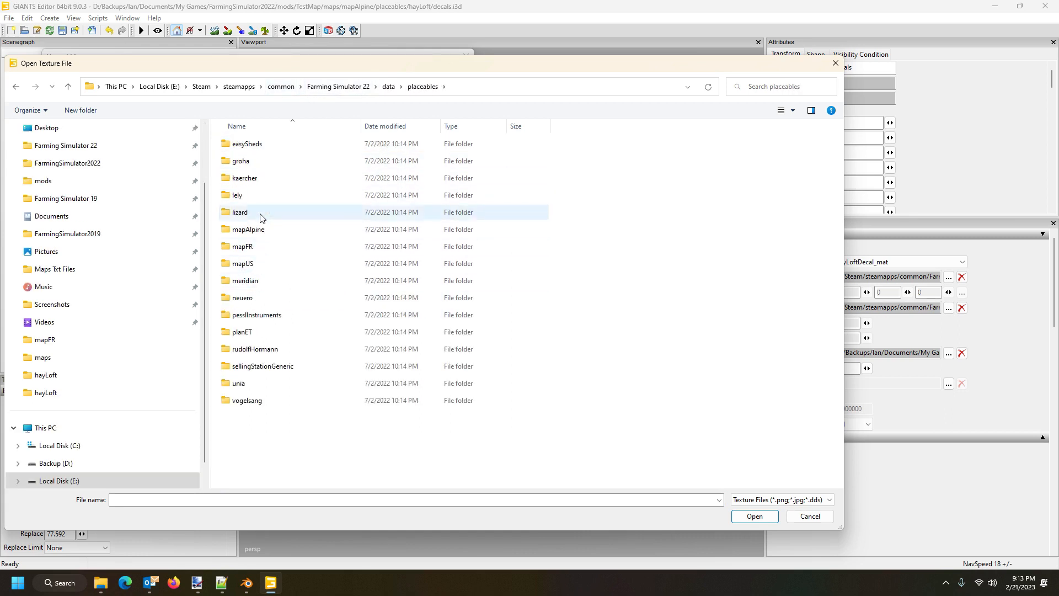
double_click(245, 212)
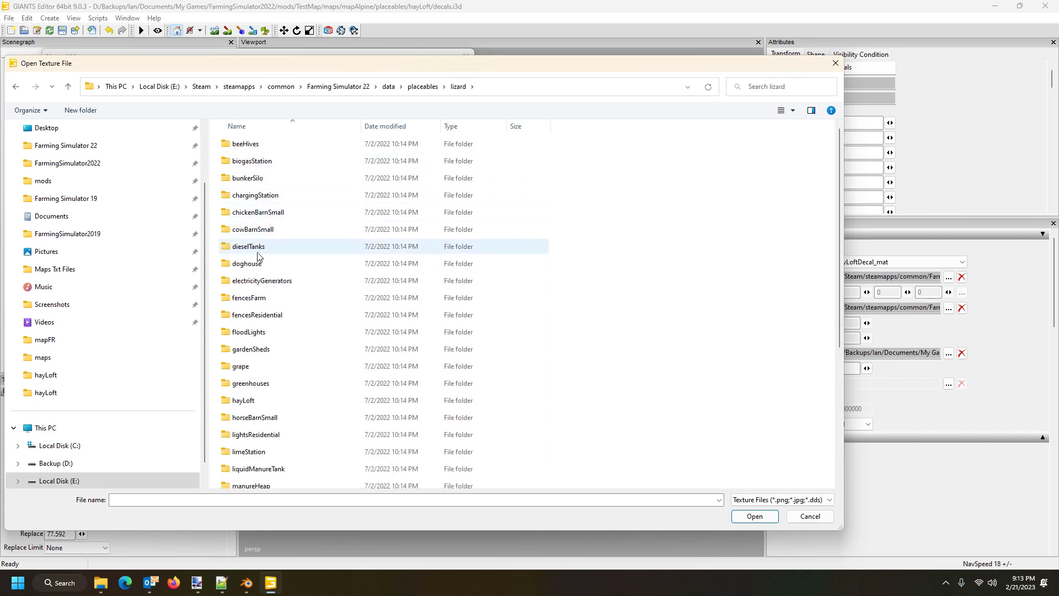
double_click(244, 401)
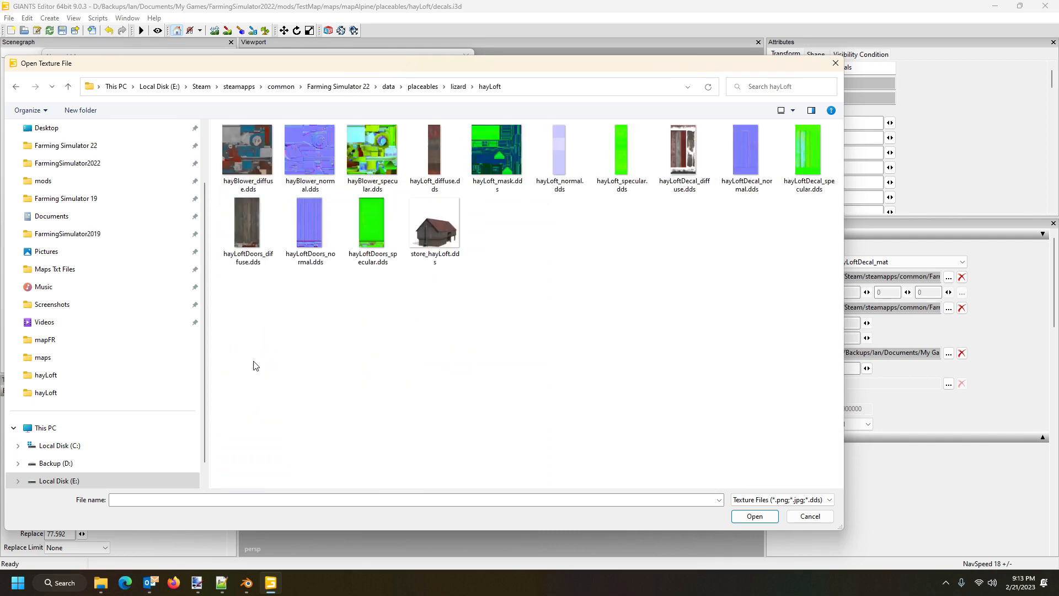
left_click(749, 158)
left_click(754, 516)
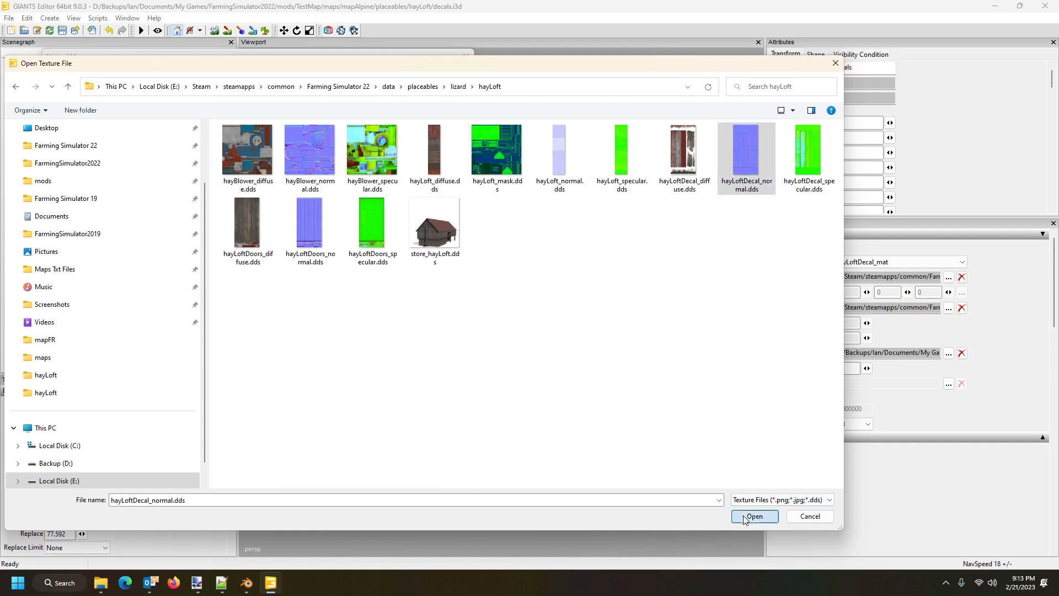
left_click(393, 390)
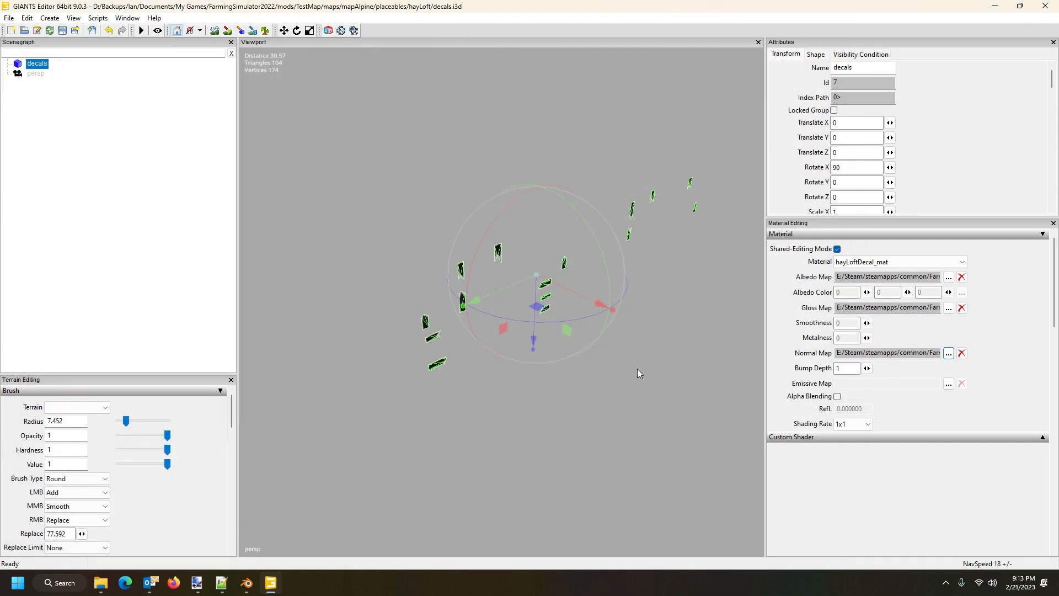
Add decalShader.xml from the game's data/shaders folder as the decal material's custom shader.
left_click(1043, 438)
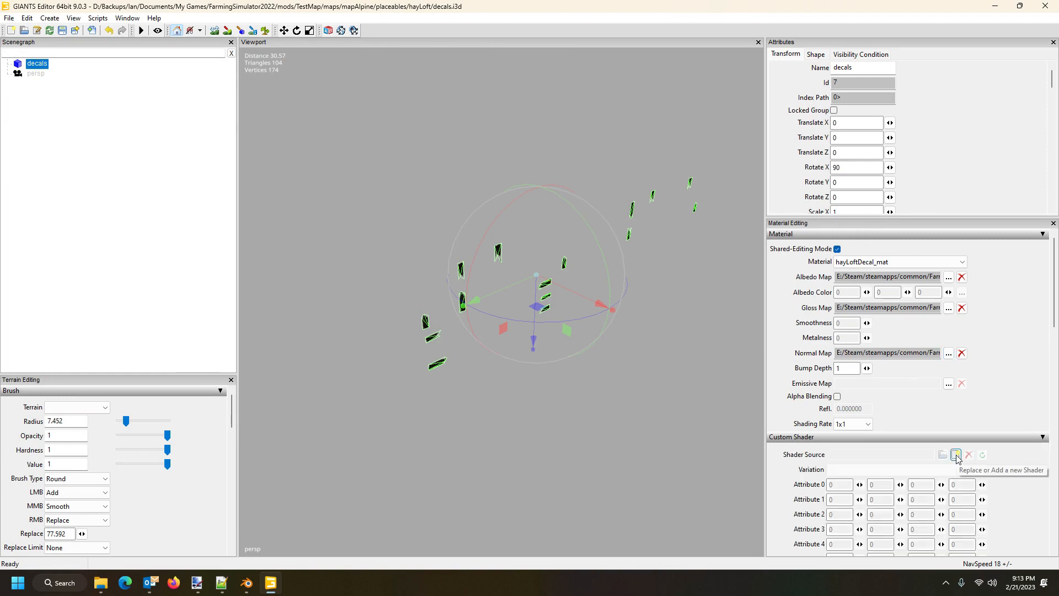
left_click(956, 455)
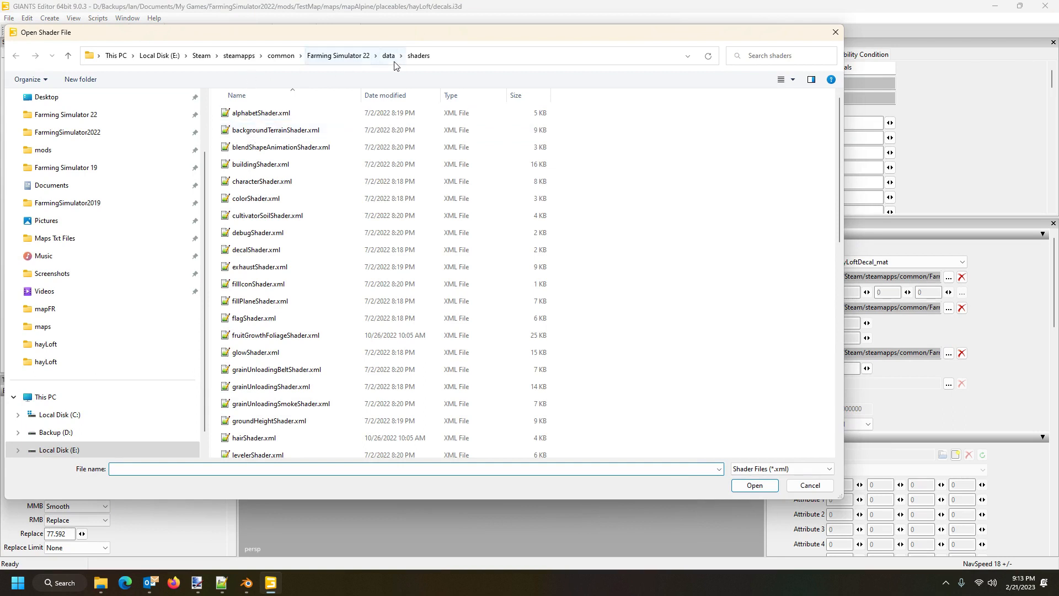
scroll(303, 259, "down", 2)
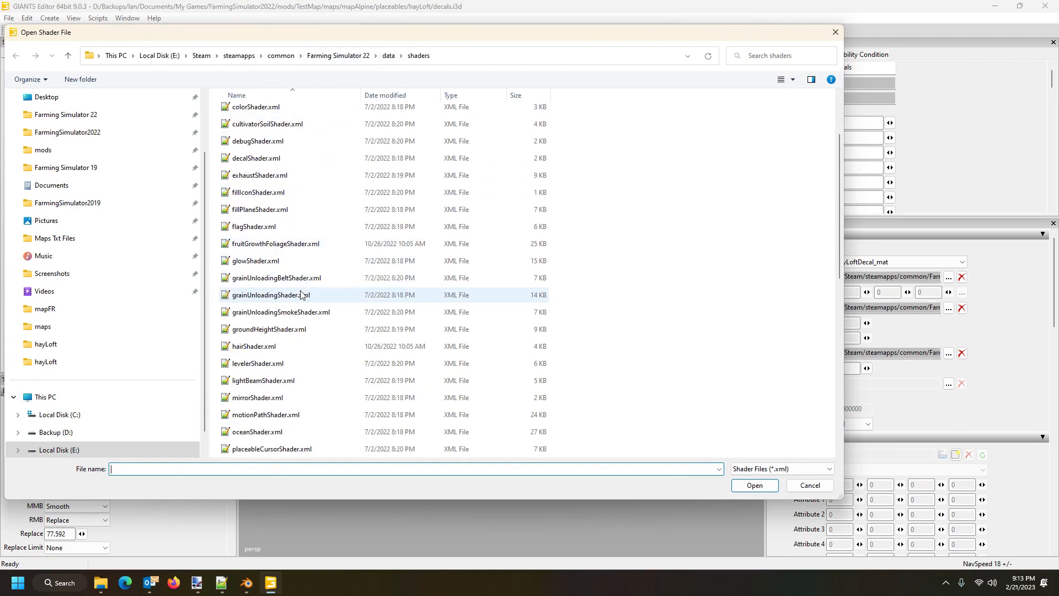
scroll(298, 276, "up", 1)
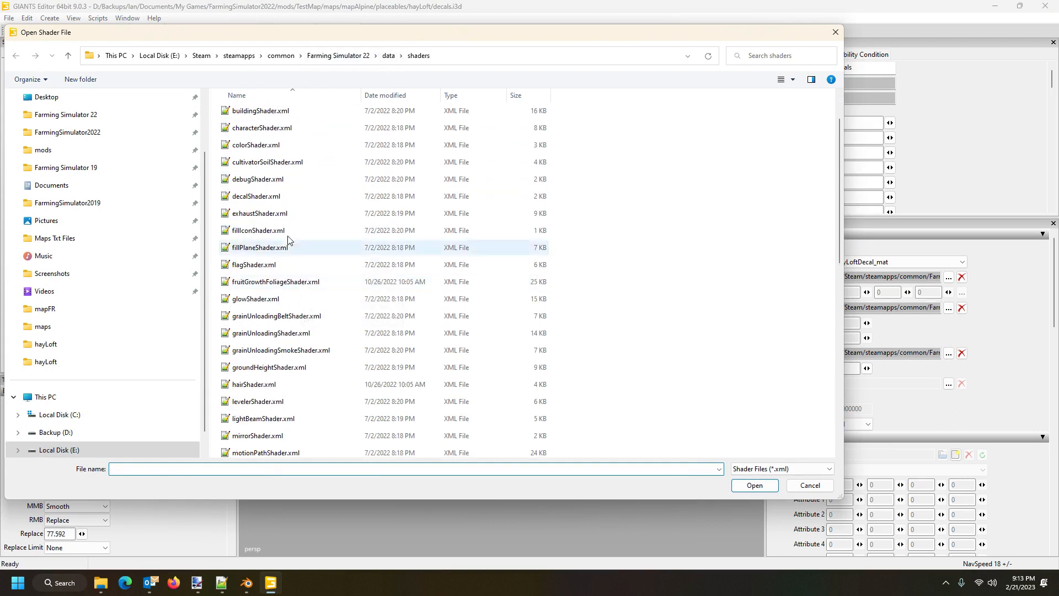
left_click(256, 196)
left_click(754, 486)
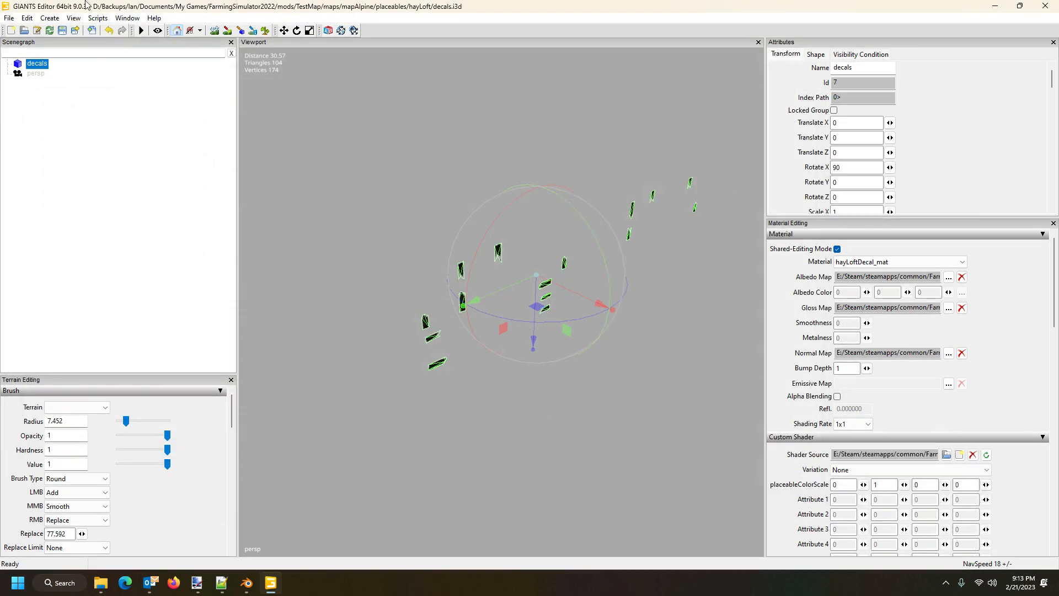
Save decals.i3d and close the editor.
left_click(62, 32)
left_click(1045, 6)
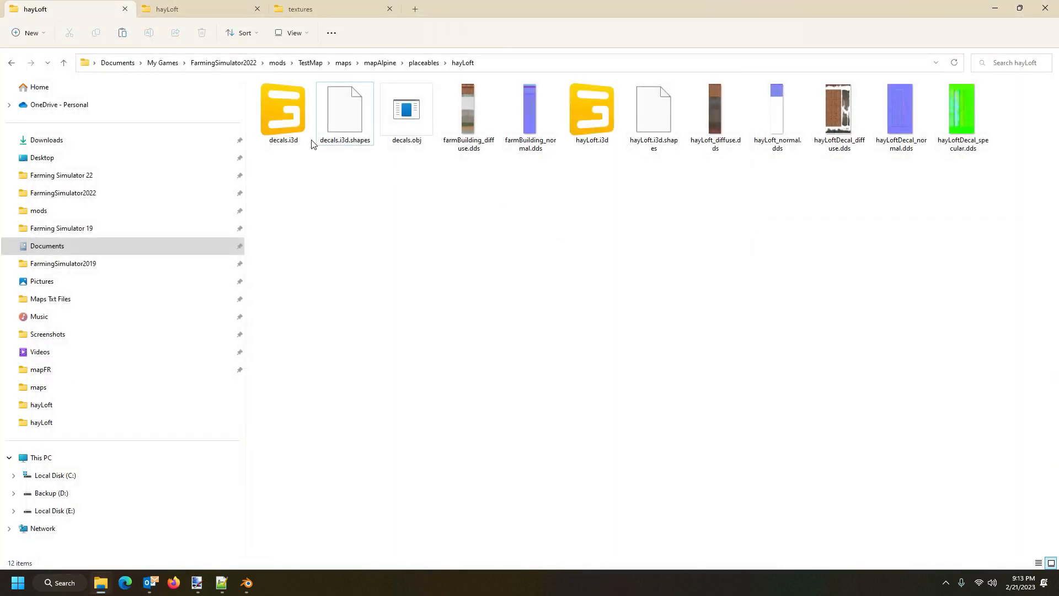
left_click(279, 116)
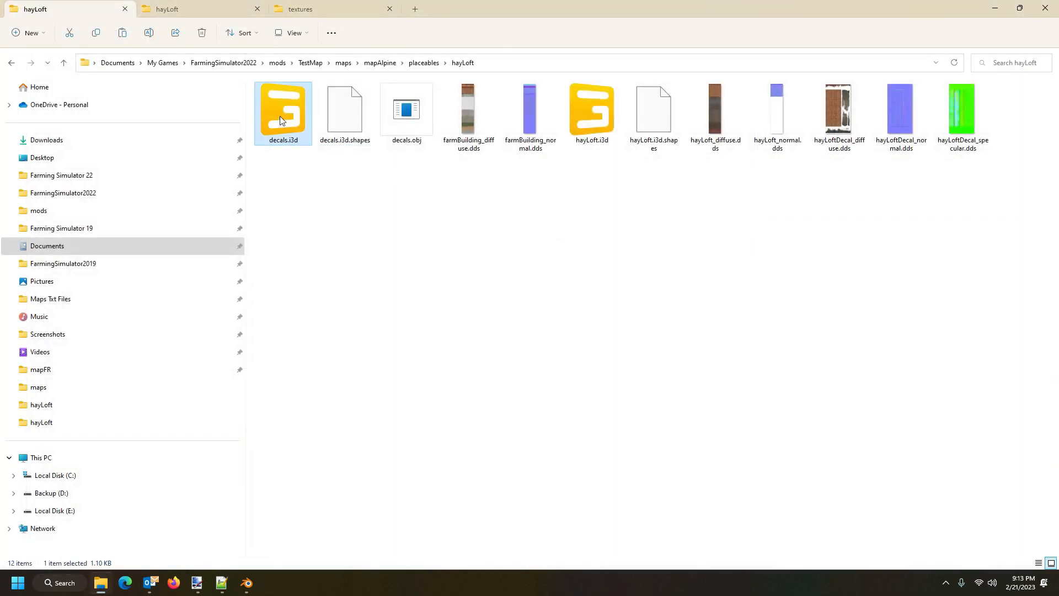
Switch to Blender and close it, saving the changes to temp.decals.blend.
left_click(247, 583)
left_click(1044, 6)
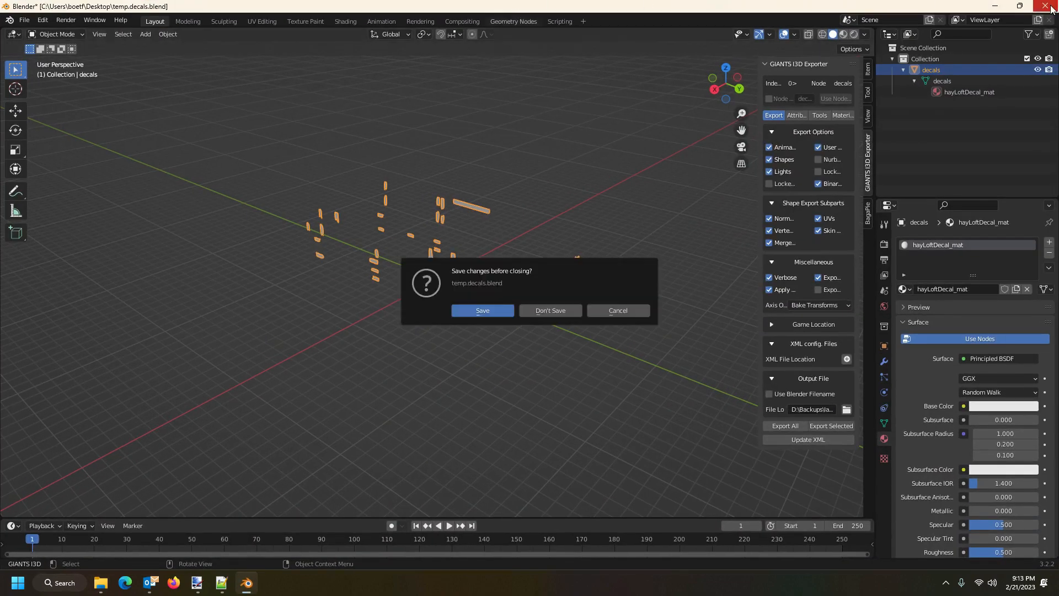
left_click(488, 315)
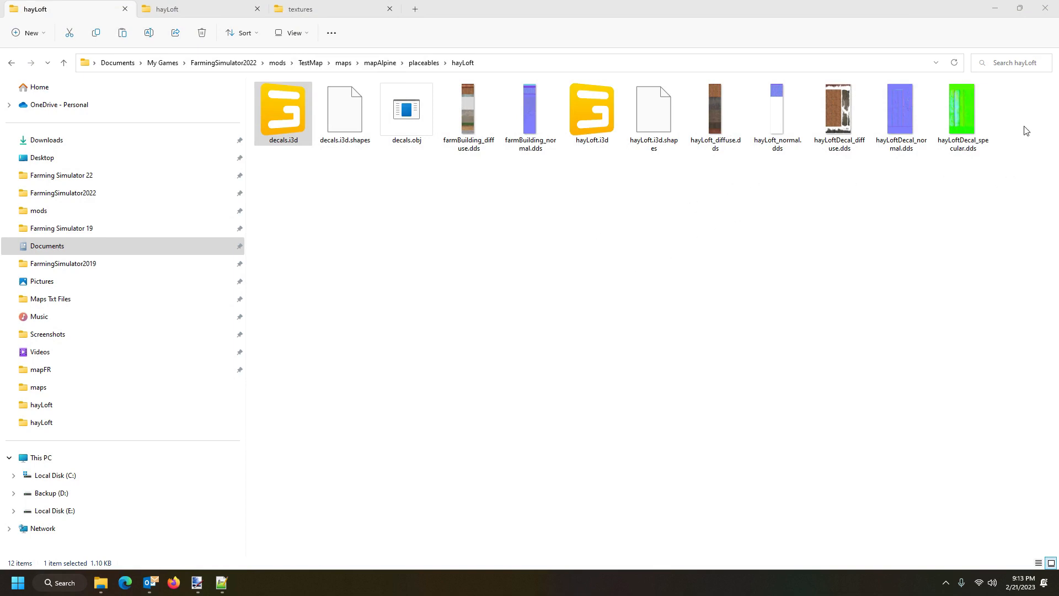
Delete the hayLoftDecal diffuse, normal and specular DDS textures from the mod's placeables/hayLoft folder.
left_click_drag(1025, 131, 810, 124)
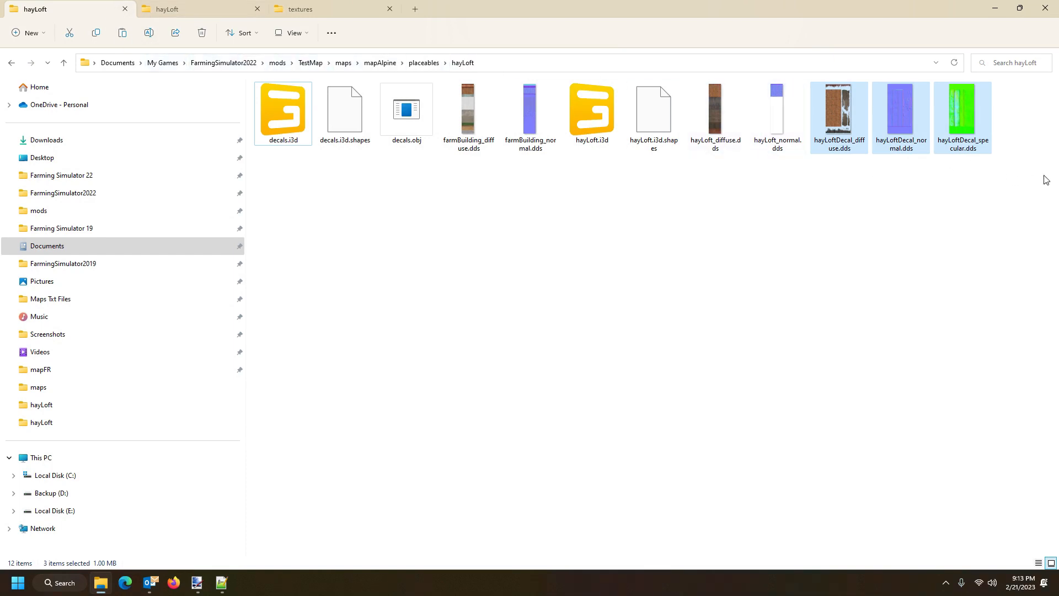
left_click_drag(1045, 178, 834, 110)
key("Delete")
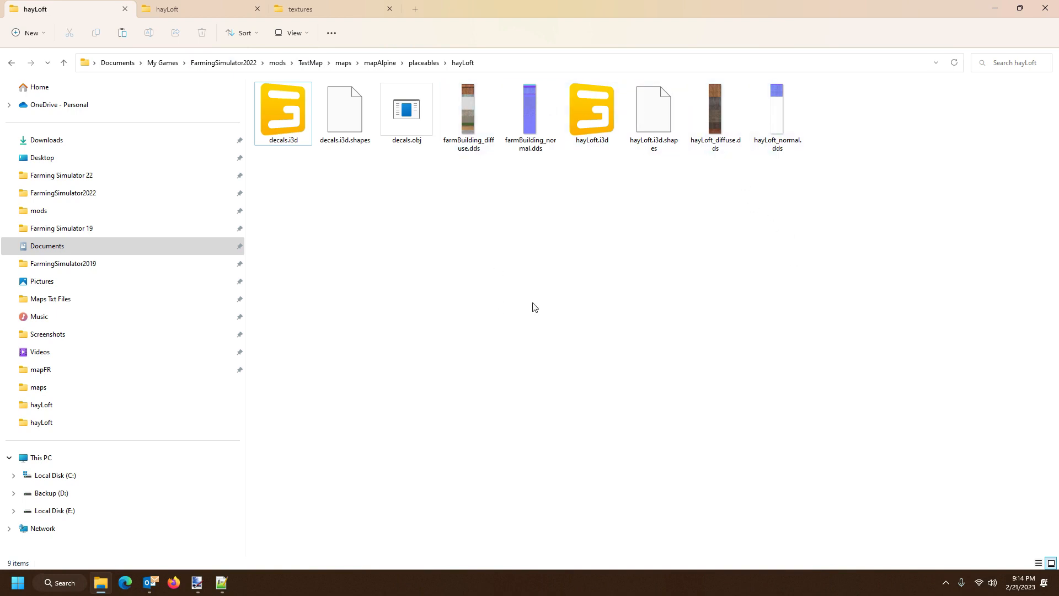
Open the mod's hayLoft.i3d in GIANTS Editor 9.0.3 and expand its visuals group.
double_click(583, 124)
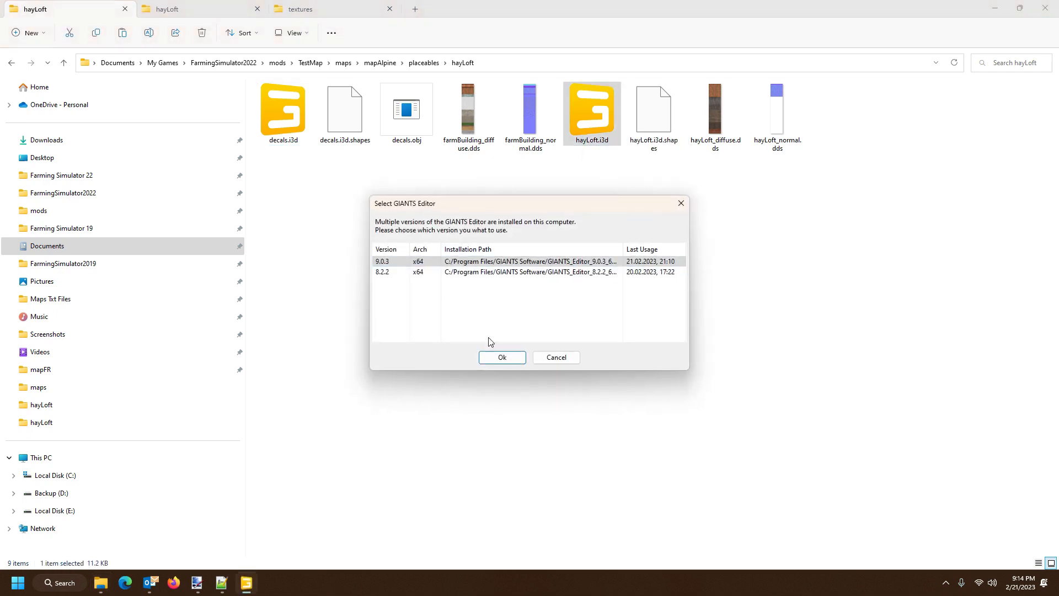
left_click(485, 362)
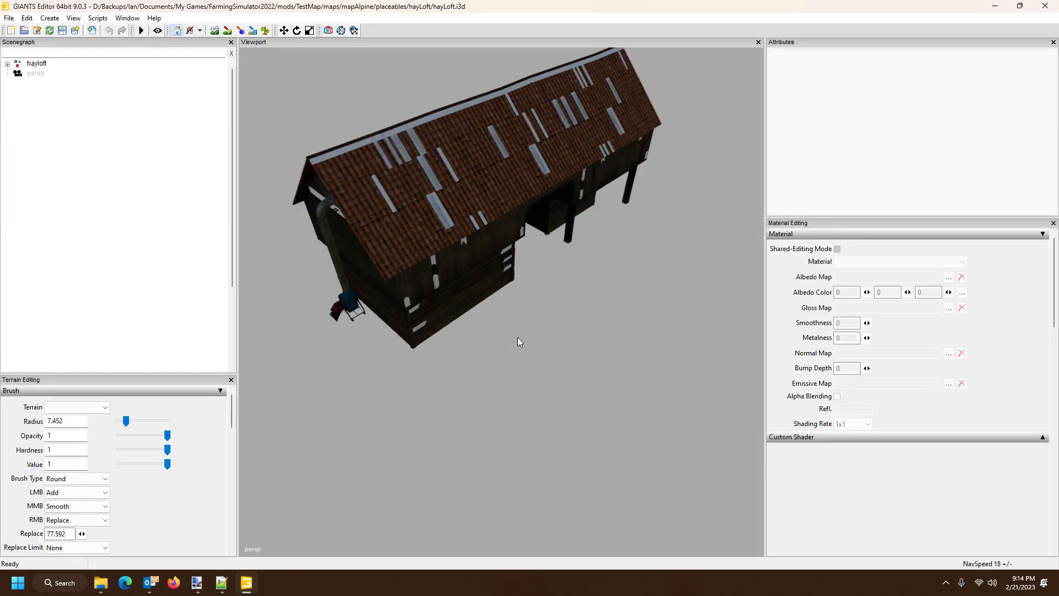
left_click(8, 64)
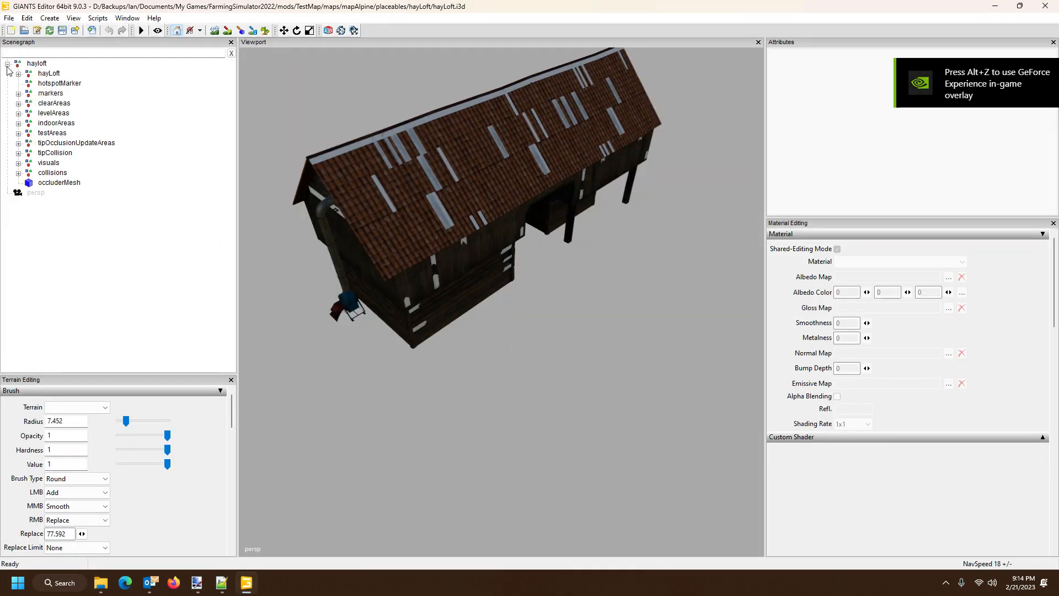
left_click(18, 163)
left_click(55, 184)
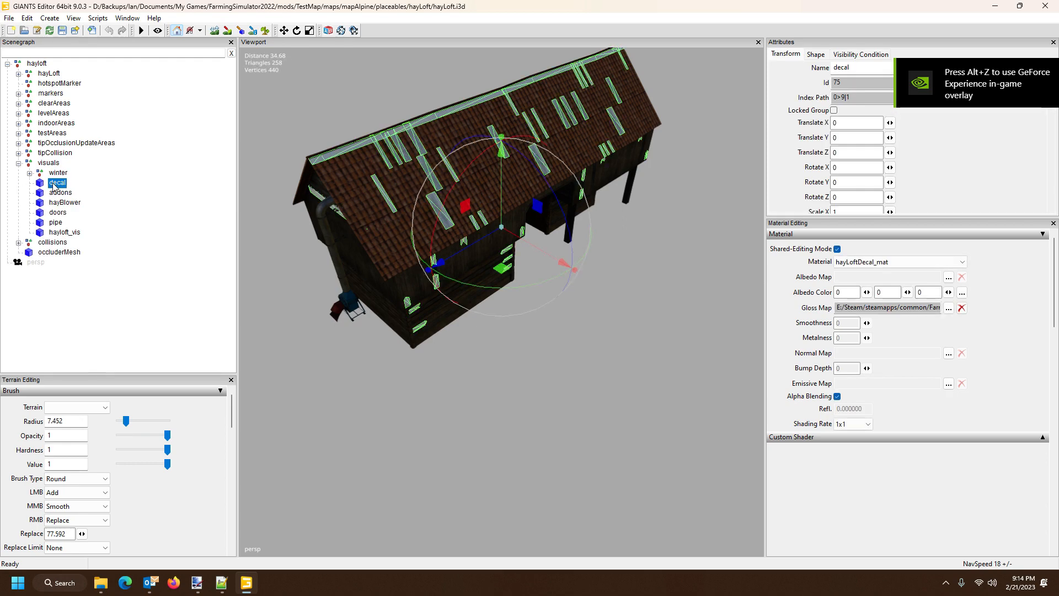
key("Delete")
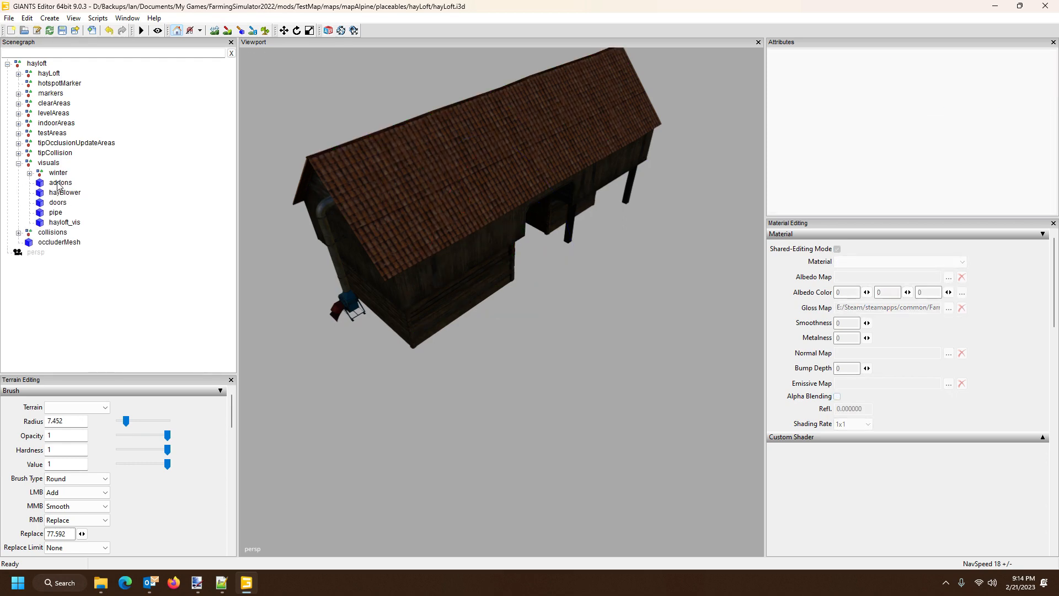
left_click(10, 18)
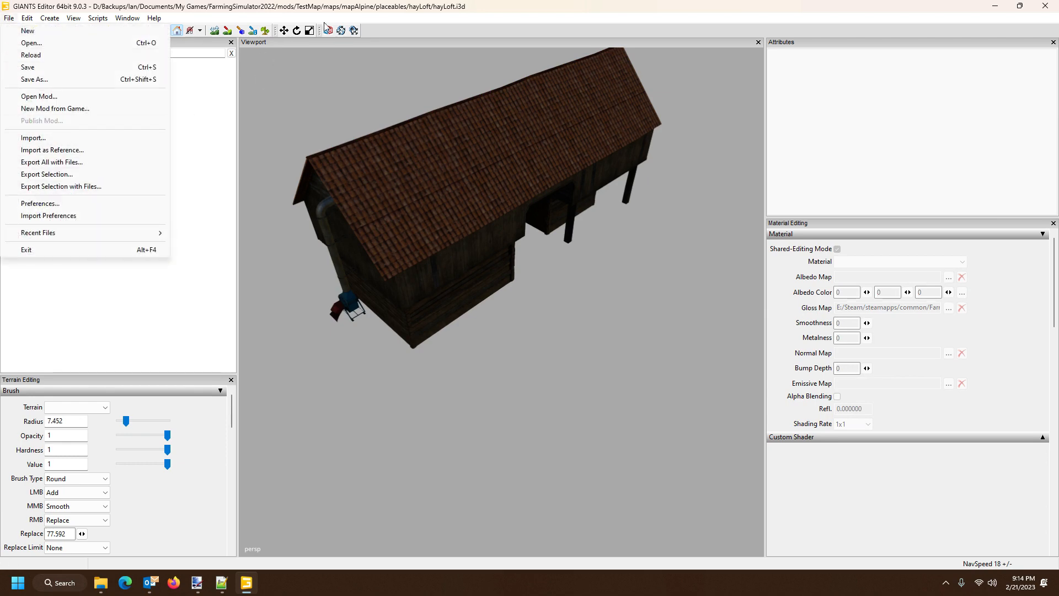
left_click(362, 15)
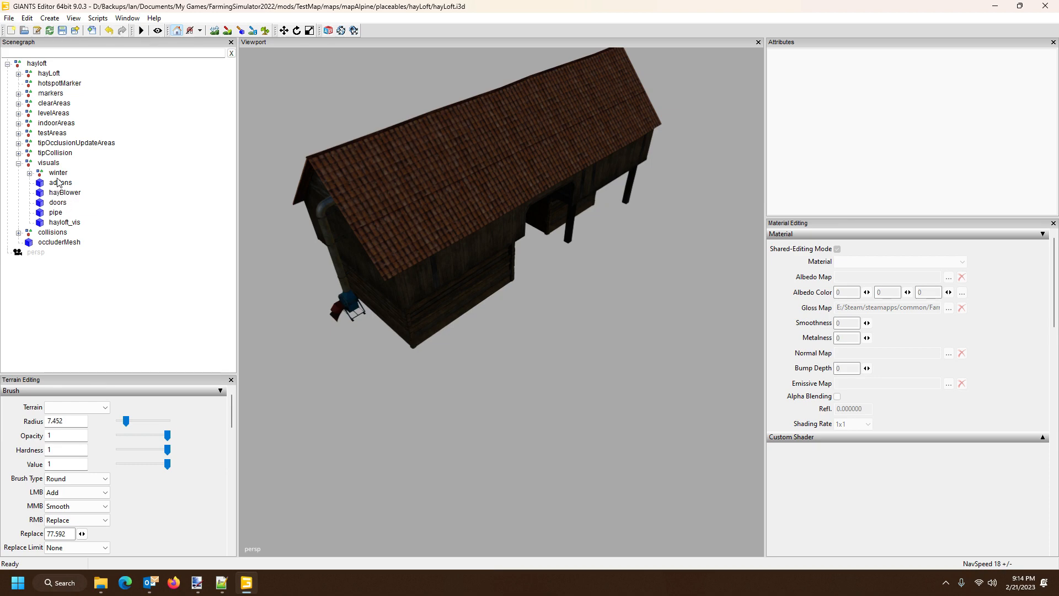
key("ctrl+z")
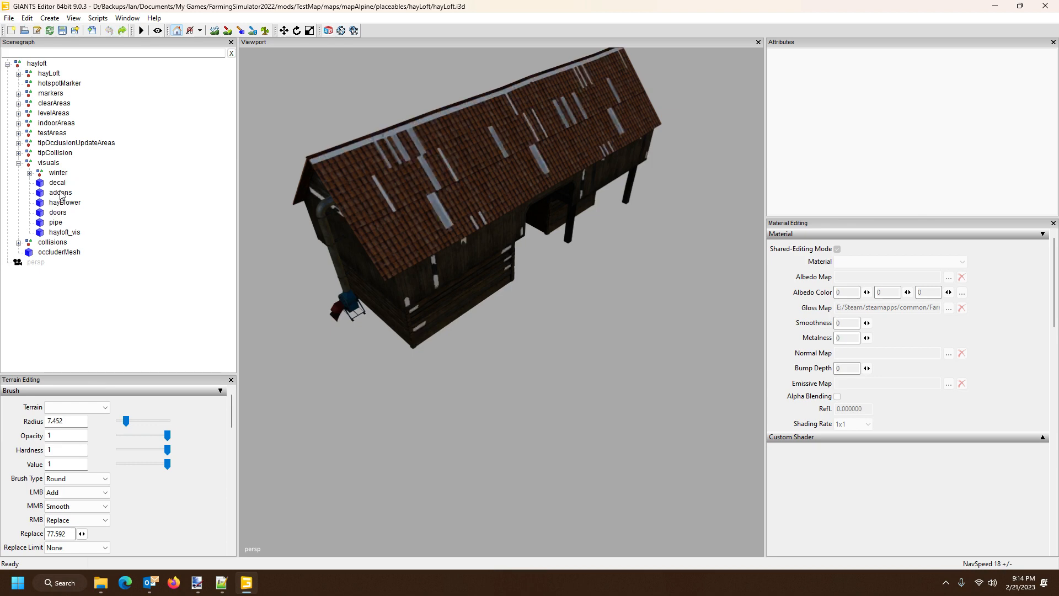
Check the index path of the decal mesh in the visuals group.
left_click(57, 183)
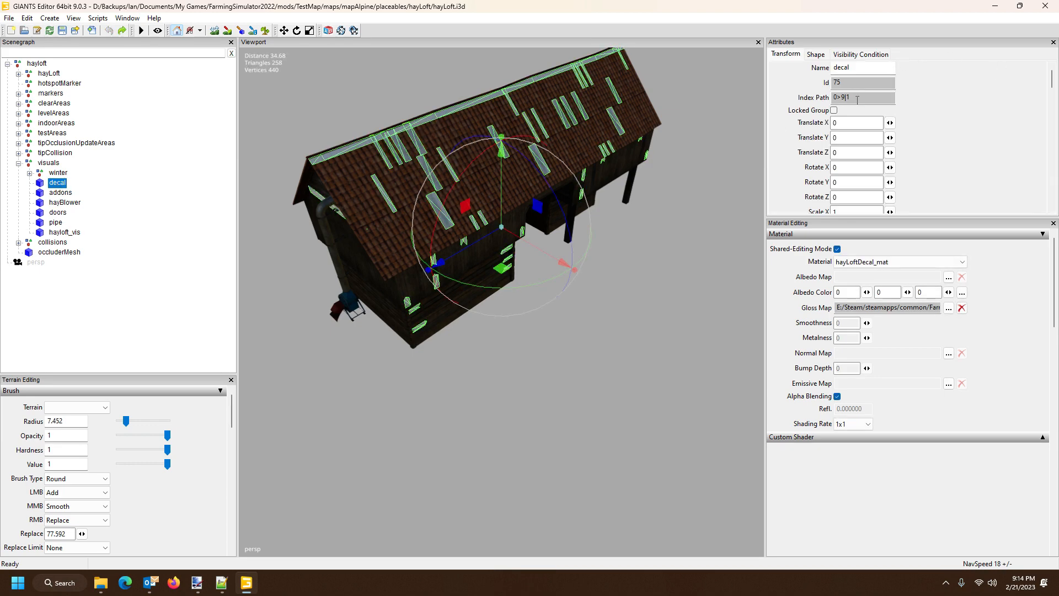
left_click_drag(854, 98, 827, 98)
left_click(62, 182, "ctrl")
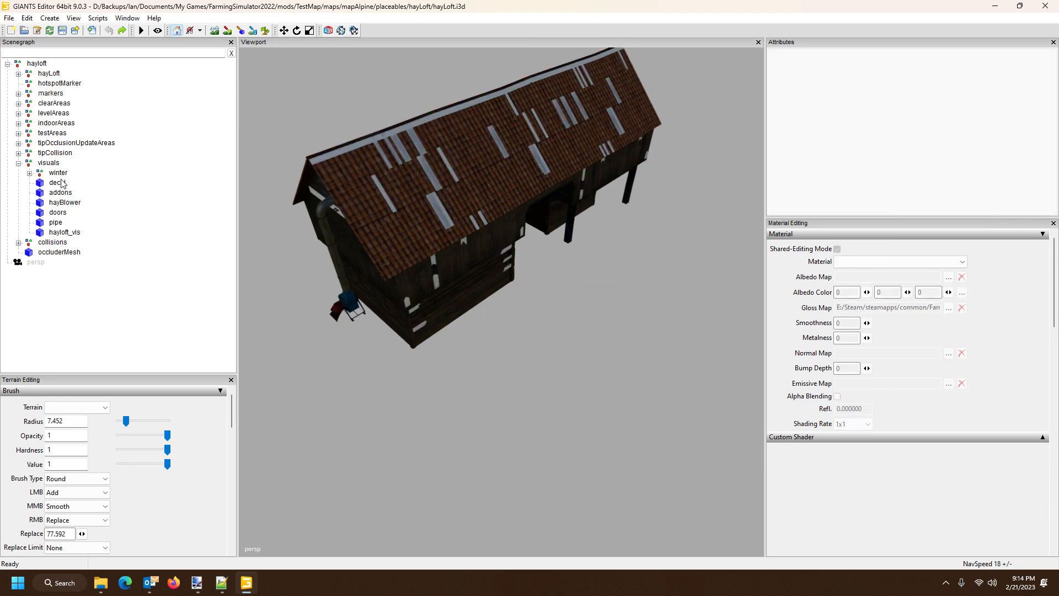
Delete the original decal mesh from the visuals group.
left_click(62, 184)
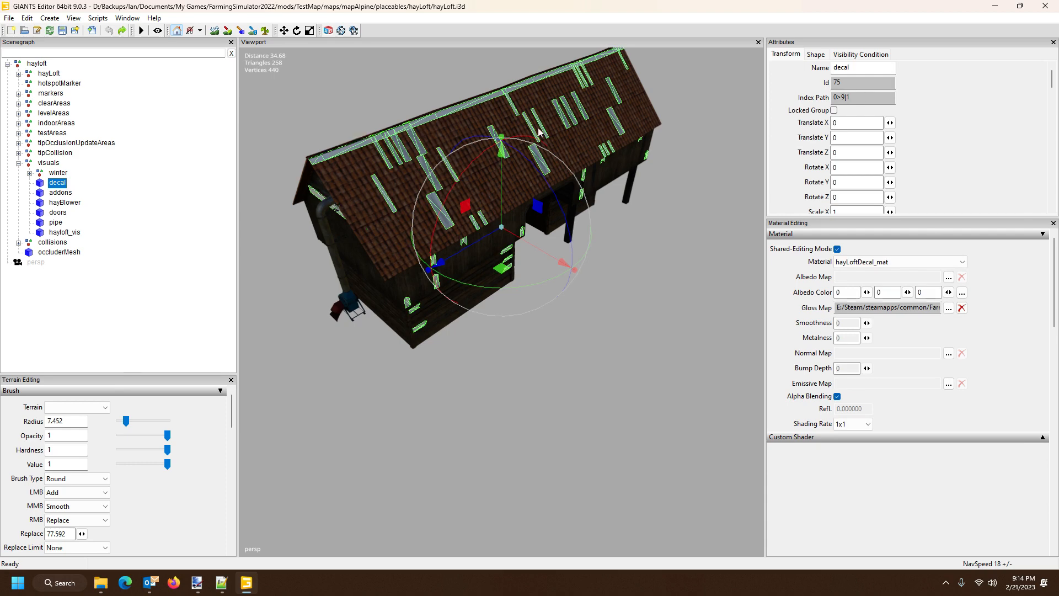
left_click(57, 186, "ctrl")
left_click(58, 188)
key("Delete")
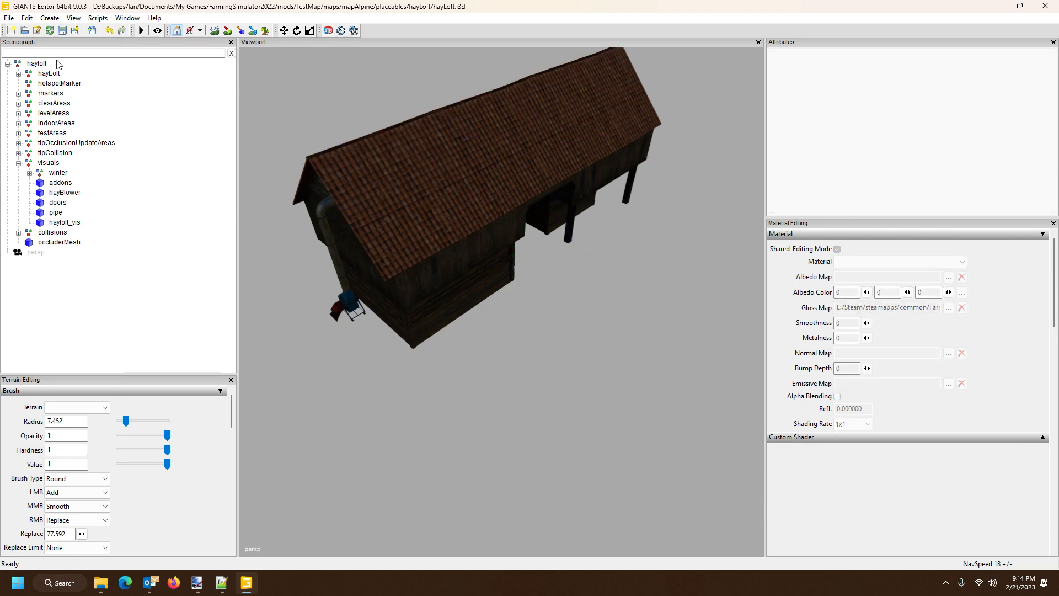
Import decals.i3d from the TestMap mod's maps/mapAlpine/placeables/hayLoft folder into the hay loft scene.
left_click(8, 17)
left_click(55, 138)
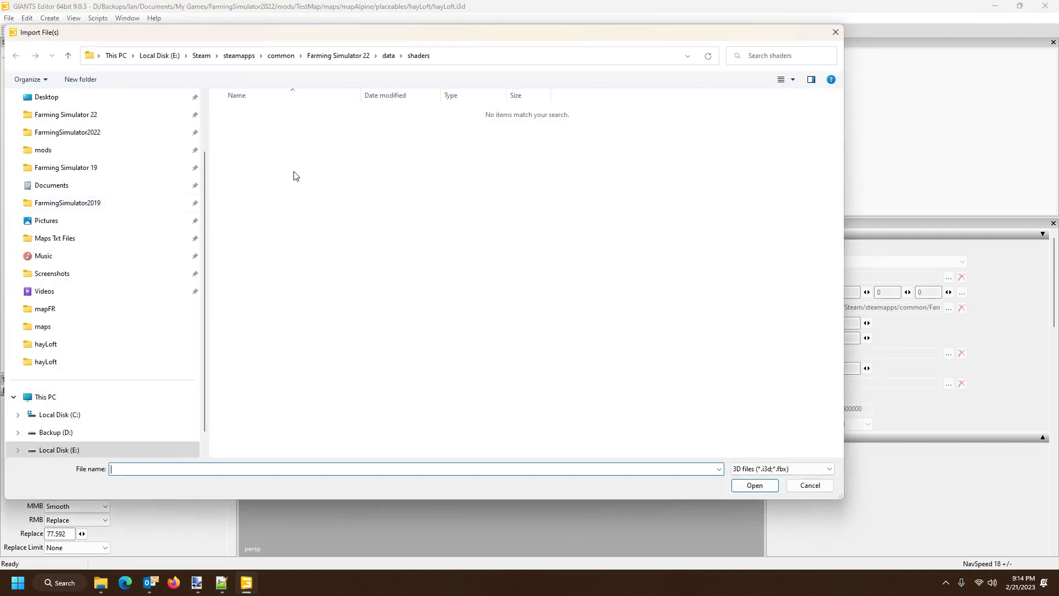
left_click(48, 154)
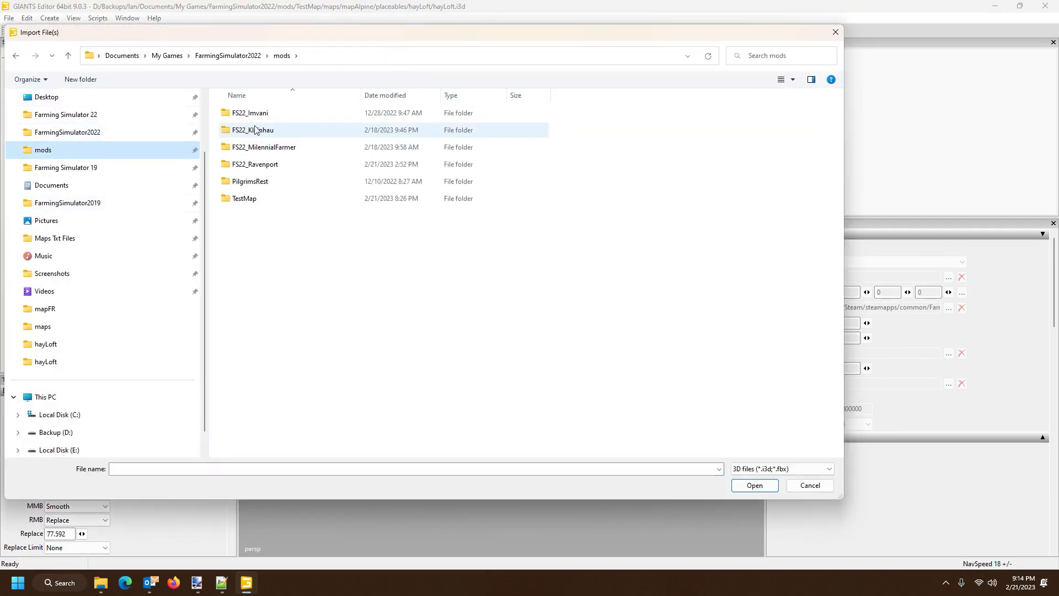
double_click(252, 199)
double_click(260, 144)
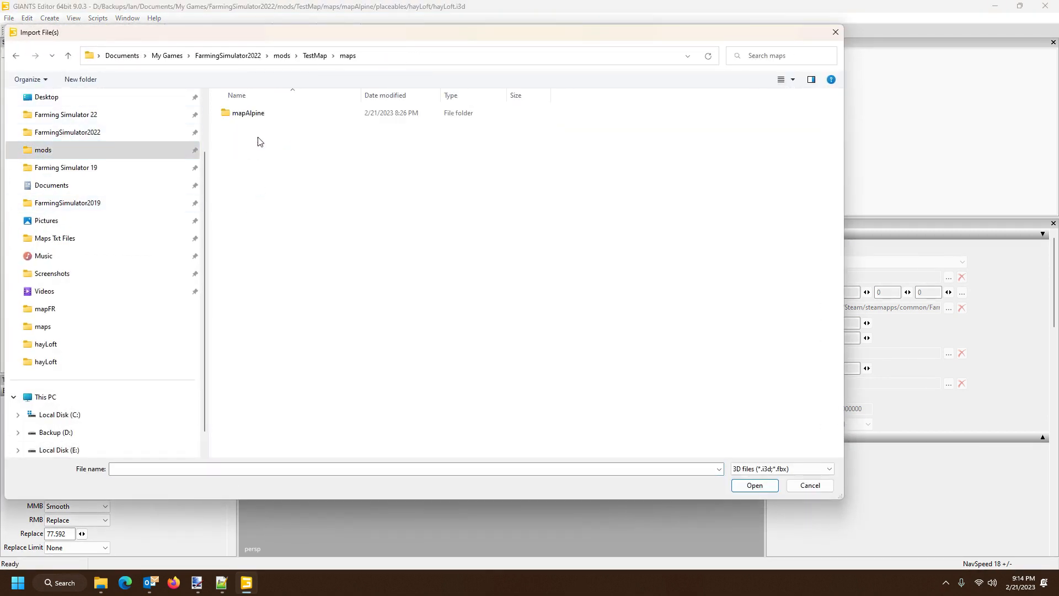
double_click(256, 114)
left_click(253, 132)
double_click(253, 132)
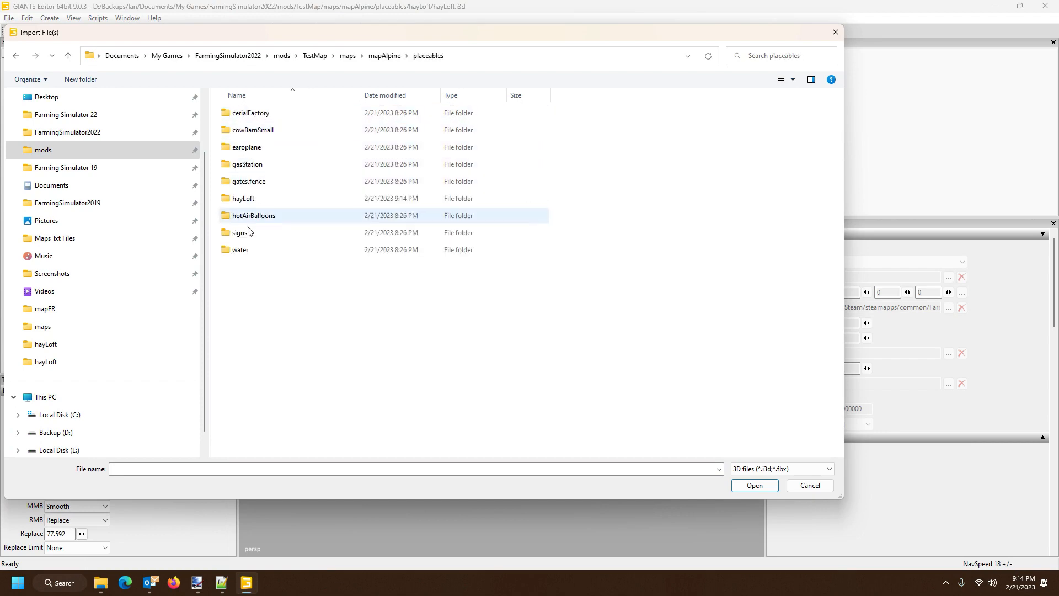
double_click(255, 197)
double_click(241, 132)
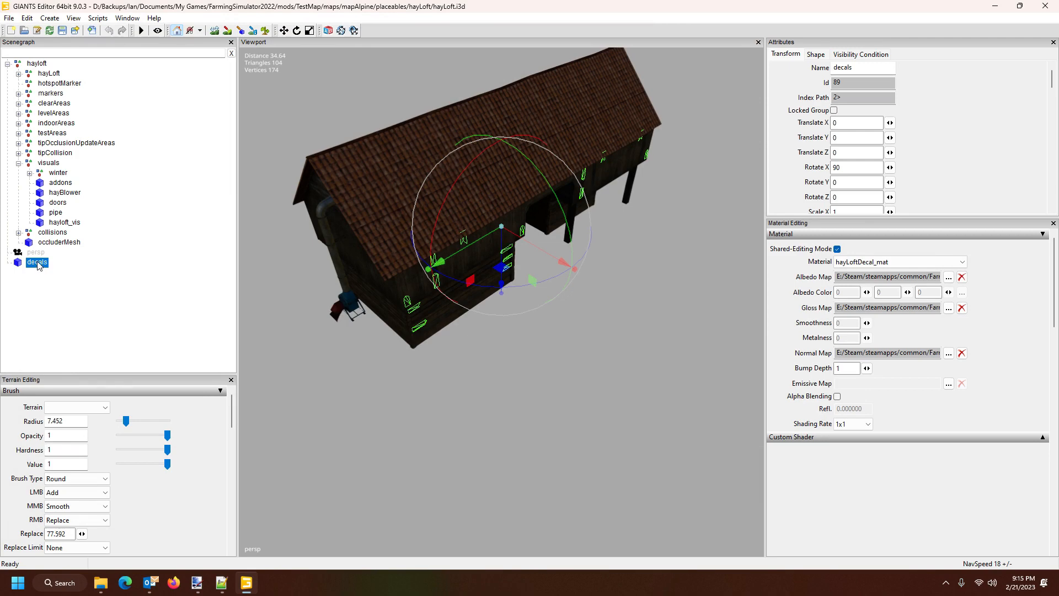
Move the imported decals mesh into the visuals group, between winter and addons.
left_click_drag(37, 263, 62, 183)
left_click(65, 184)
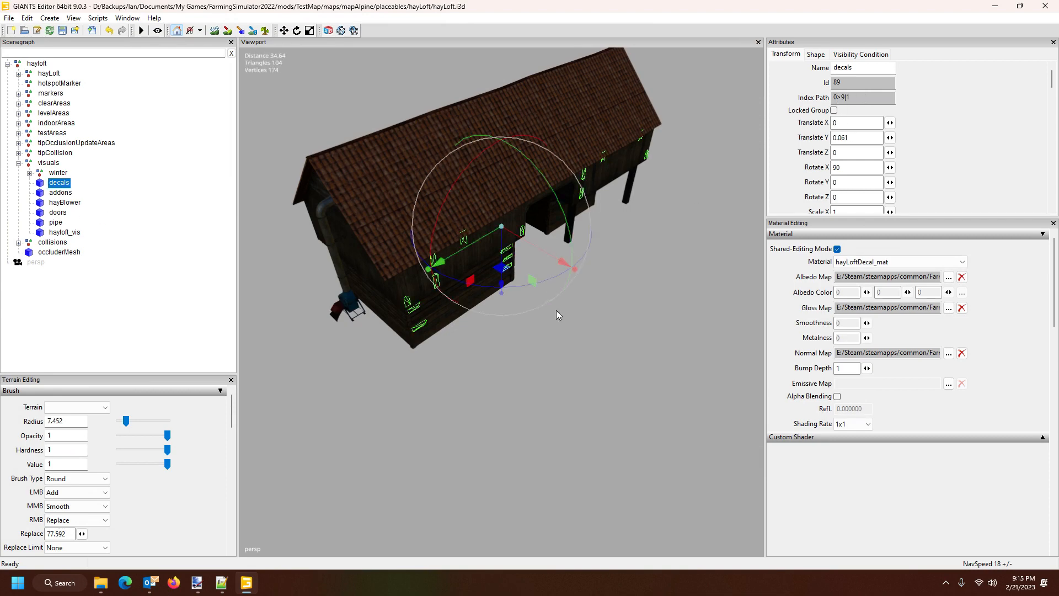
left_click(160, 112)
Examine the hay loft's tiled roof, gable end and wooden walls with the imported decals from several angles.
left_click_drag(514, 285, 515, 264)
scroll(511, 266, "up", 10)
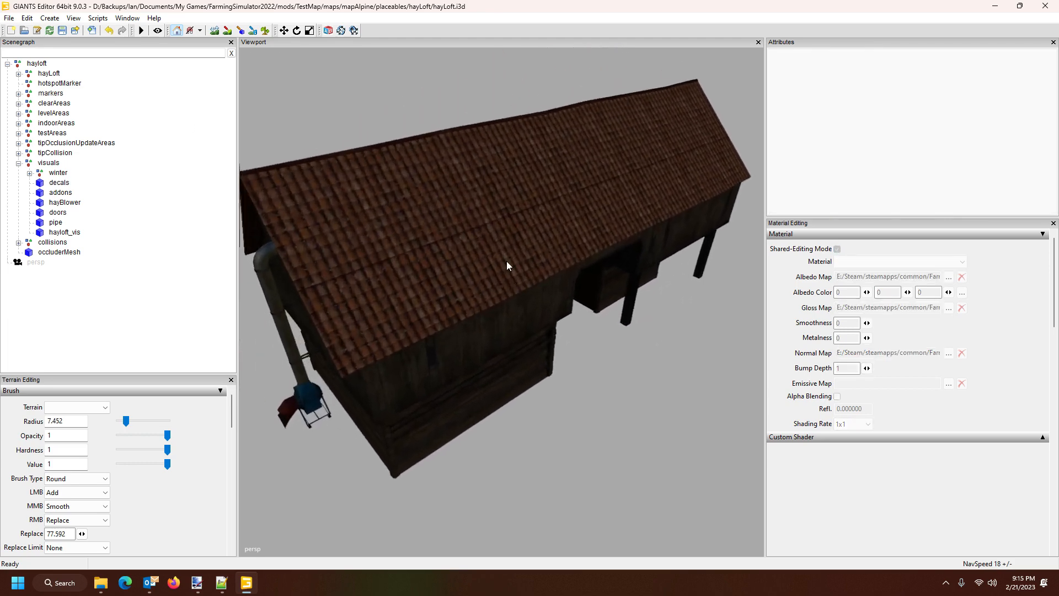
scroll(491, 250, "down", 10)
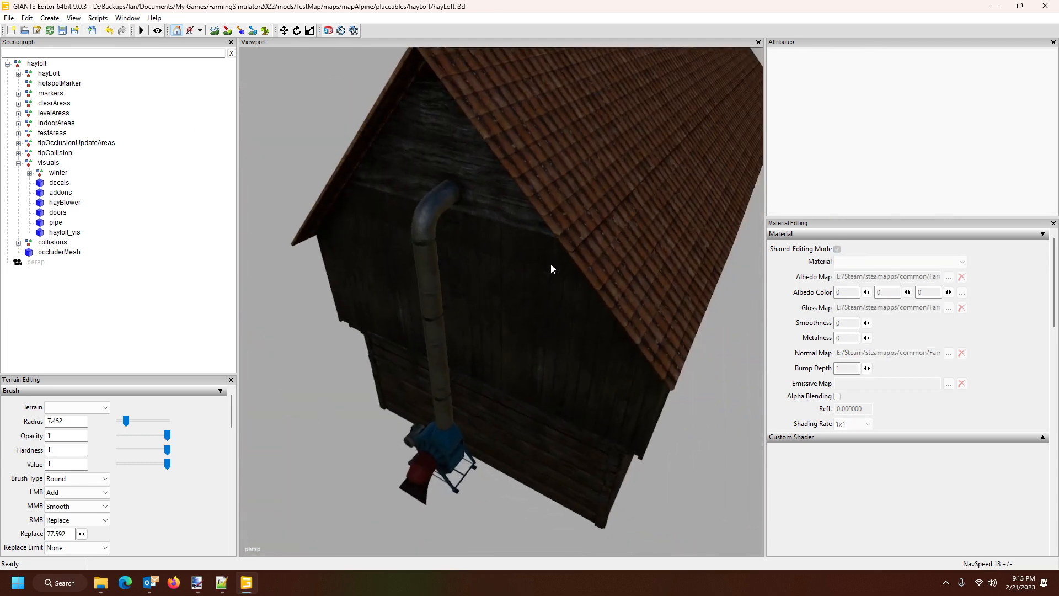
scroll(543, 273, "down", 3)
left_click_drag(537, 279, 464, 252)
scroll(466, 255, "up", 10)
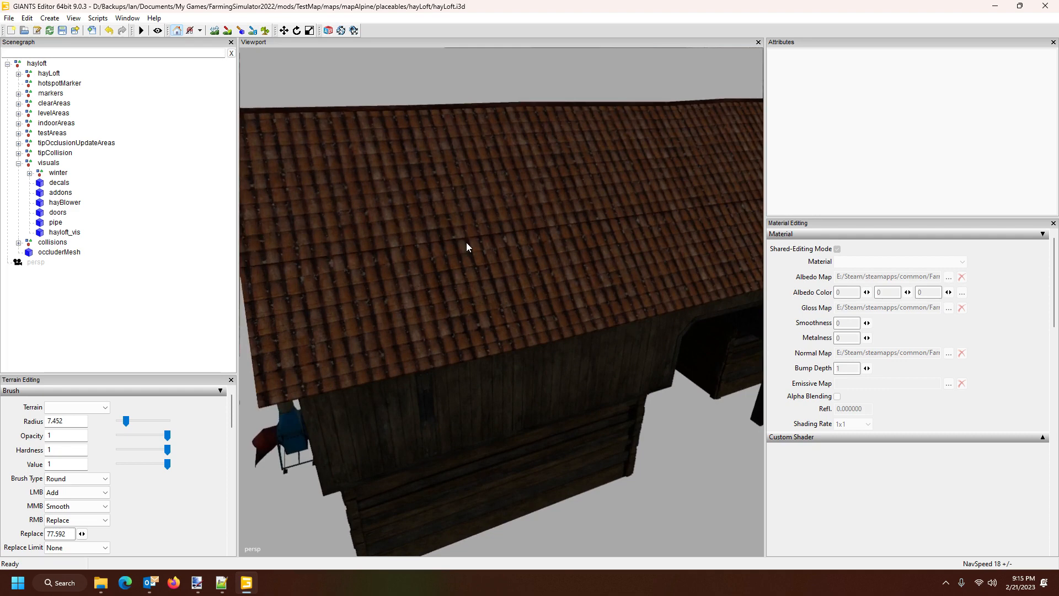
scroll(466, 247, "down", 10)
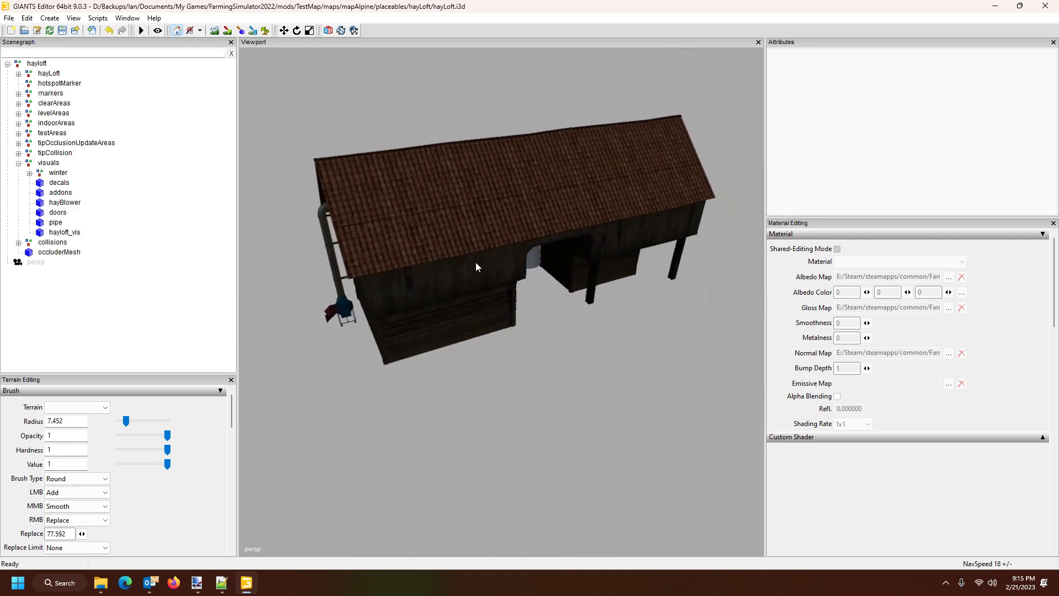
left_click_drag(491, 270, 540, 238)
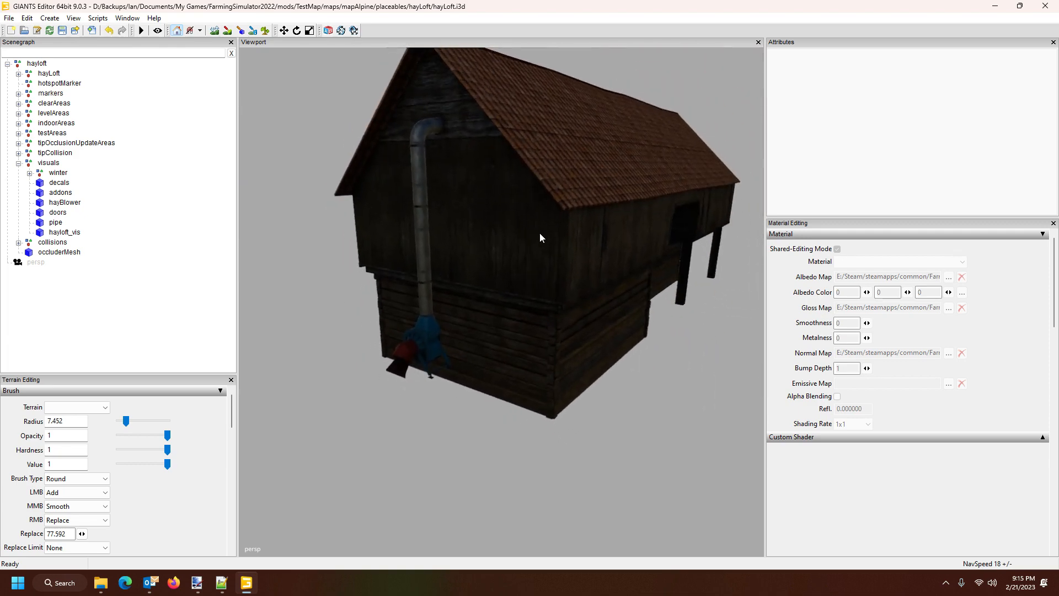
Close the editor, saving the changes to hayLoft.i3d.
left_click(516, 228)
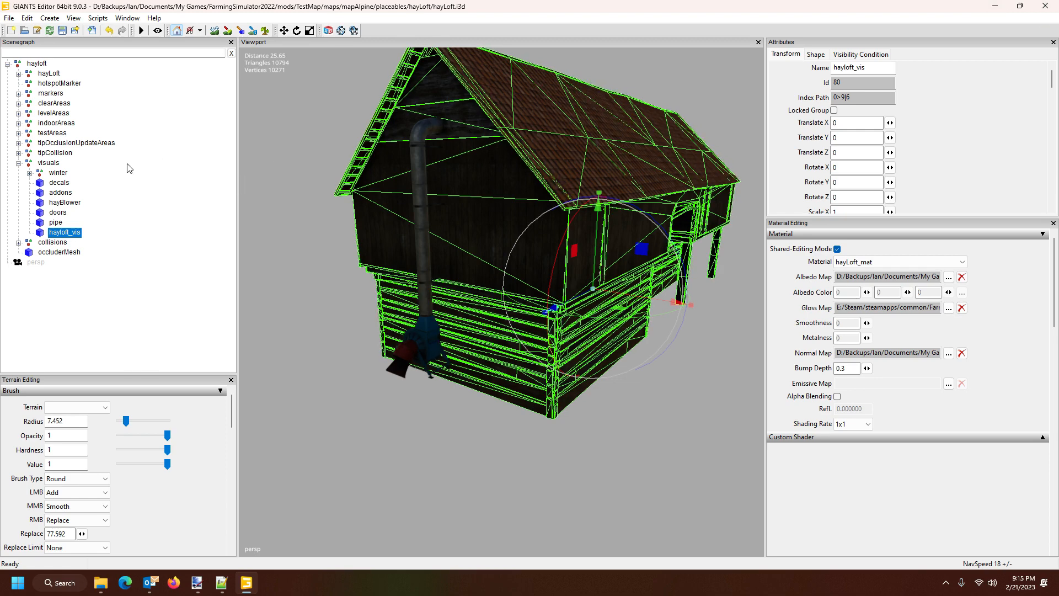
left_click(182, 158)
left_click(1046, 5)
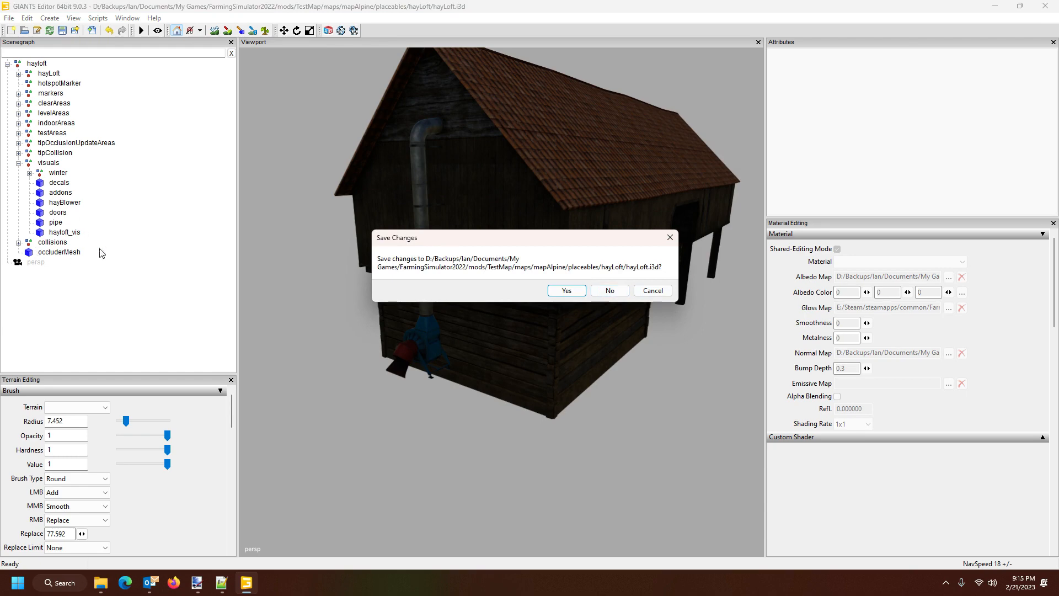
left_click(559, 292)
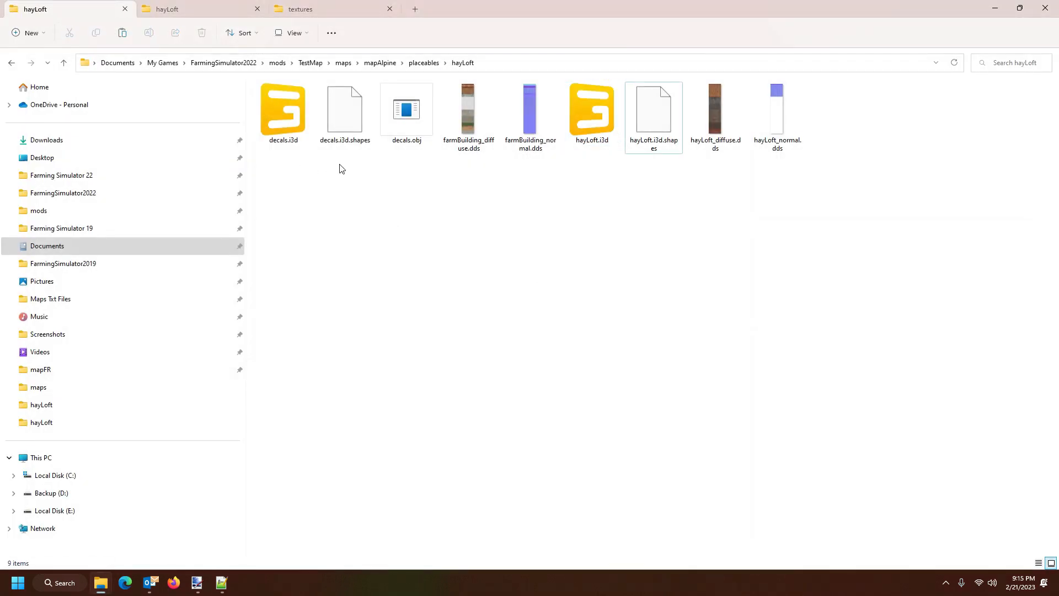
Delete decals.i3d and decals.i3d.shapes from the mod's placeables/hayLoft folder.
left_click_drag(340, 164, 270, 97)
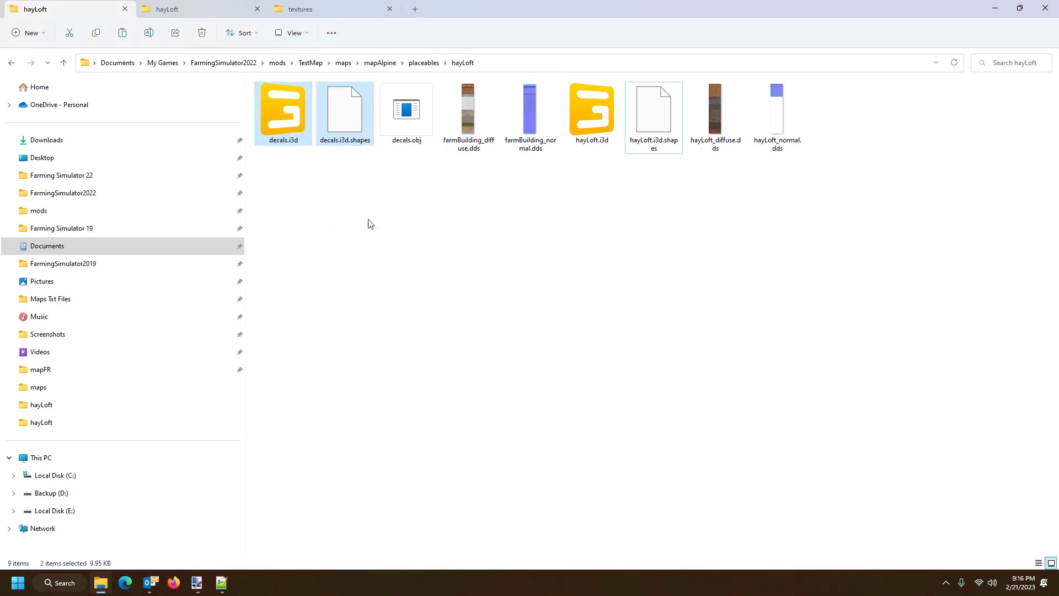
key("Delete")
left_click(463, 117)
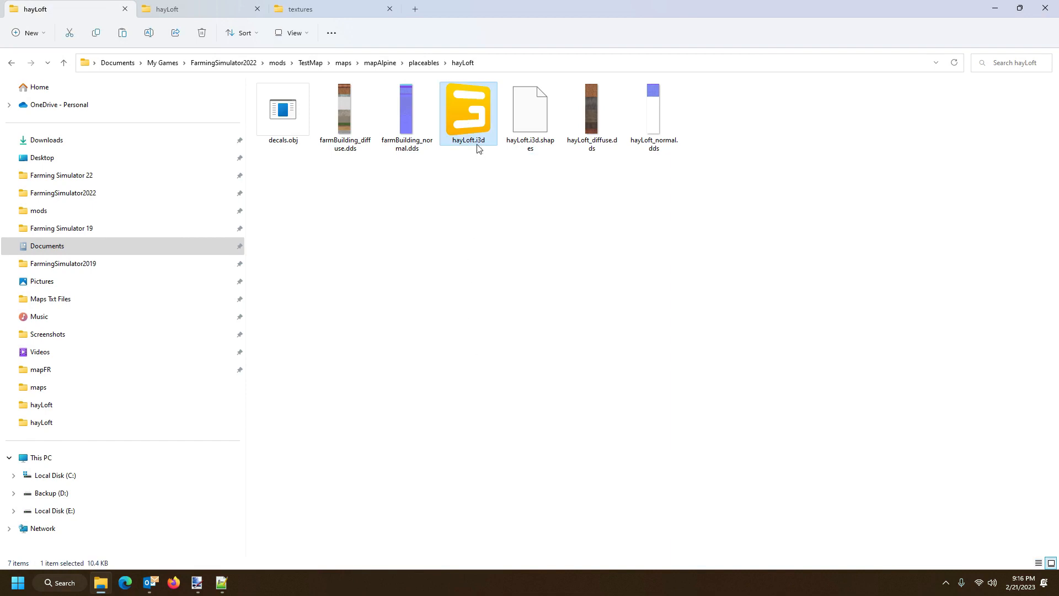
left_click(492, 260)
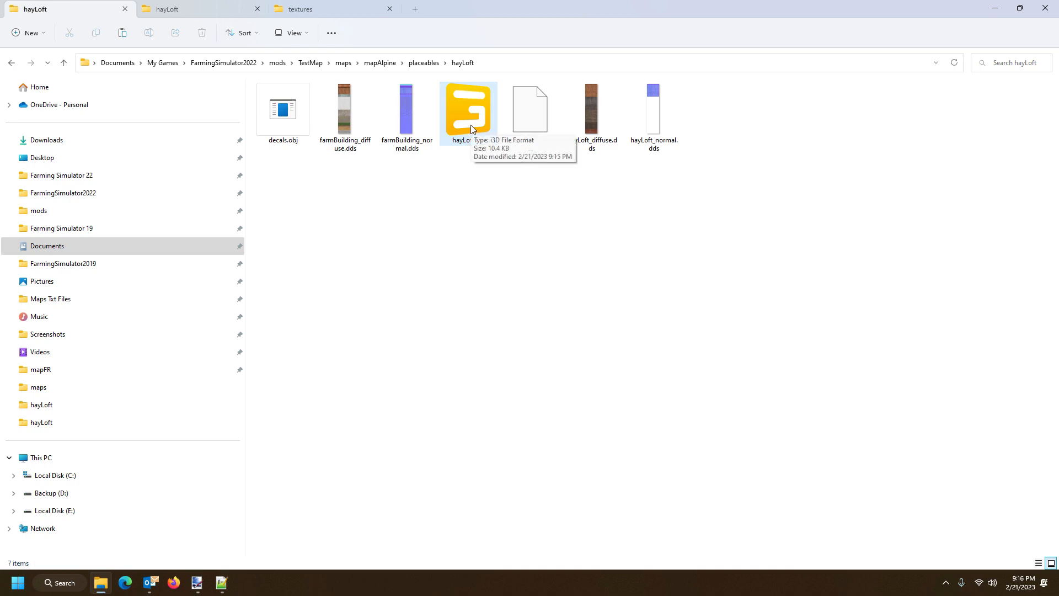
Open hayLoft.i3d in GIANTS Editor and examine the decals mesh in the visuals group up close on the hay loft's walls.
double_click(471, 125)
left_click(501, 352)
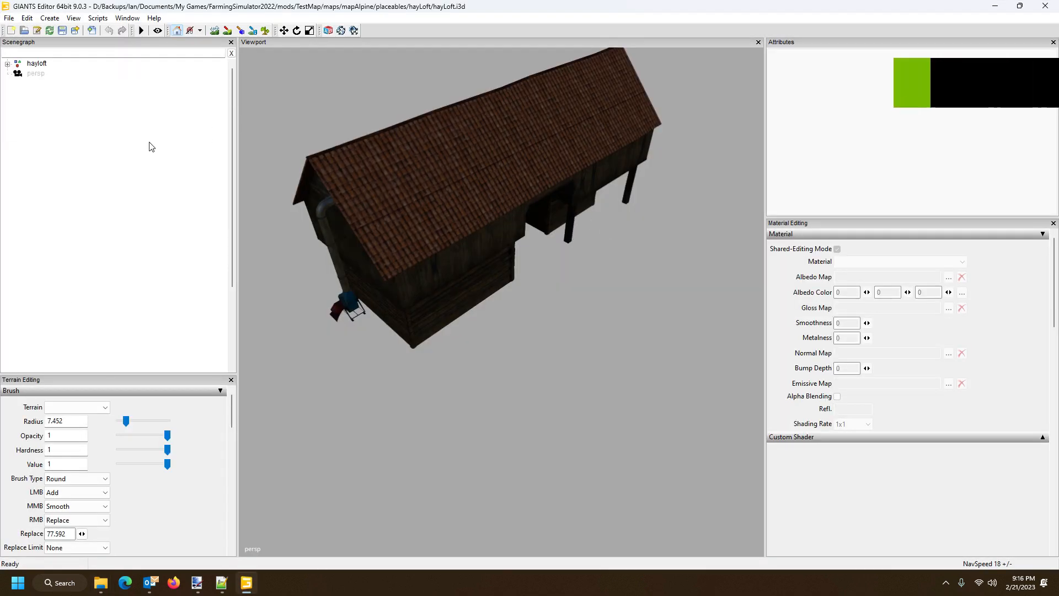
left_click(7, 64)
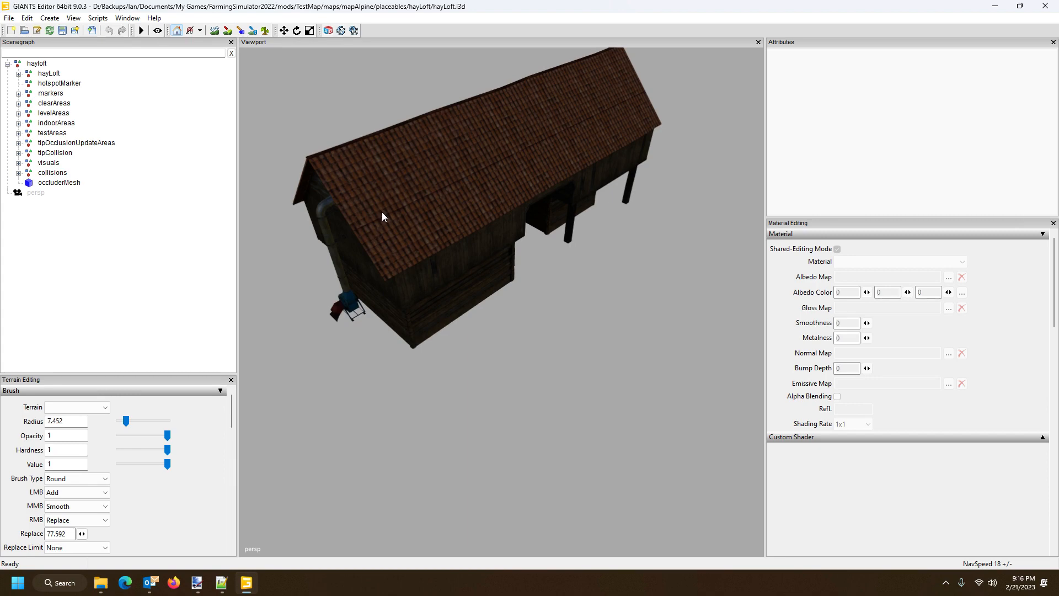
left_click(18, 164)
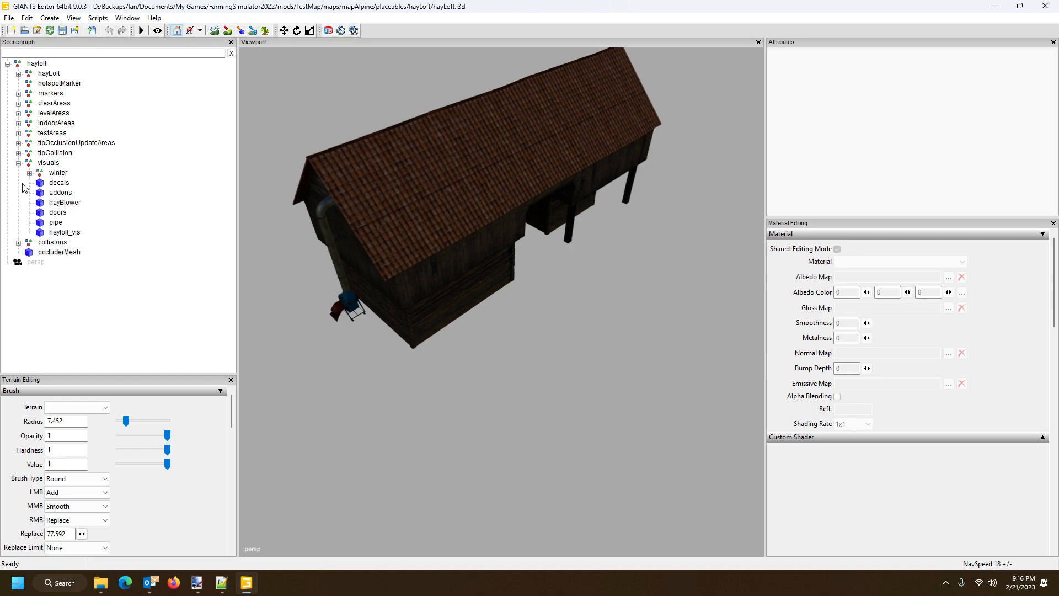
left_click(60, 182)
scroll(555, 375, "up", 10)
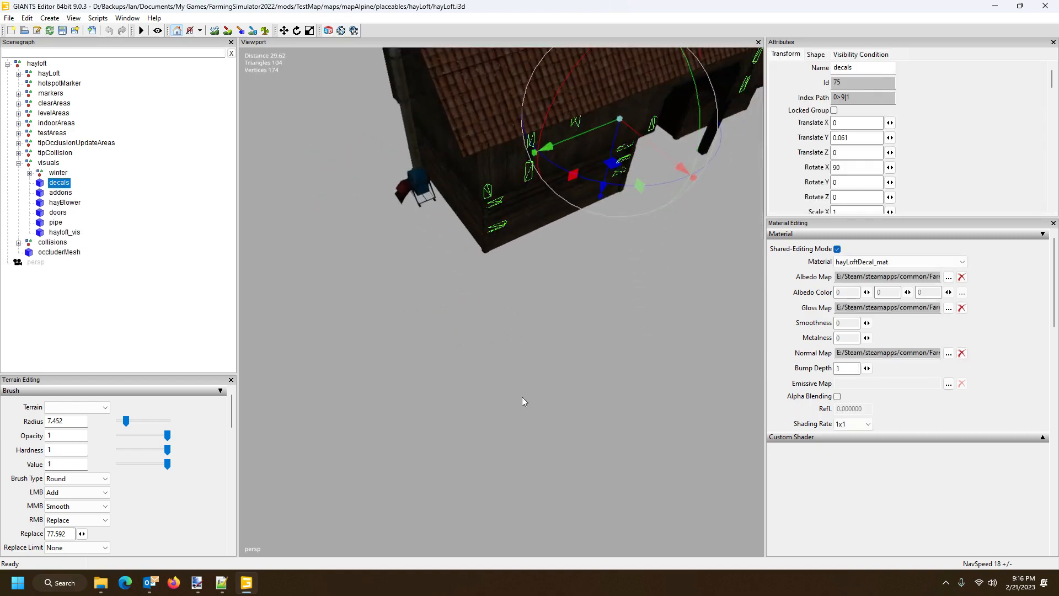
scroll(533, 331, "up", 6)
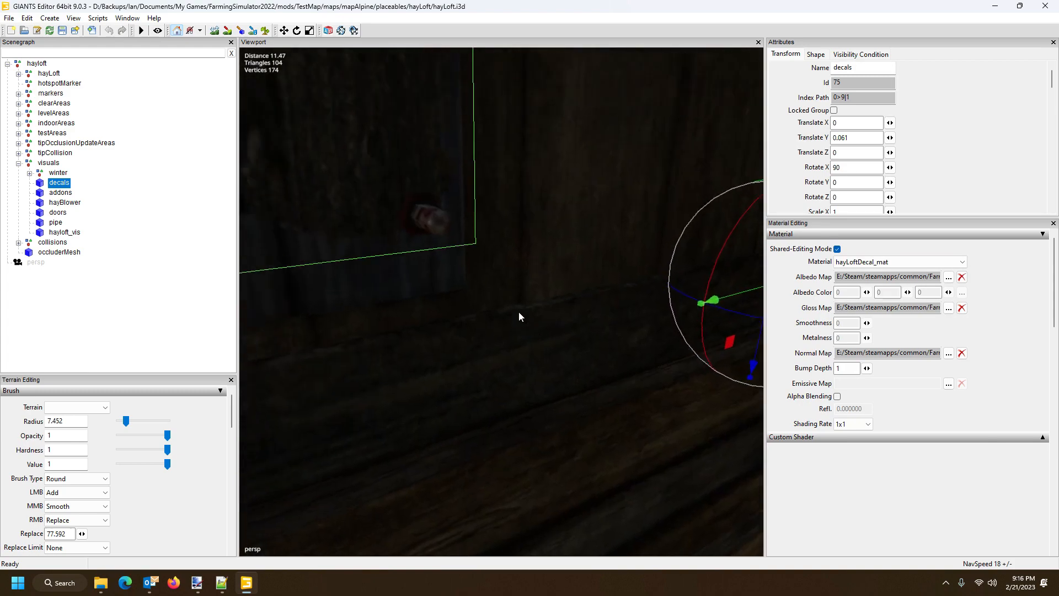
scroll(491, 168, "down", 8)
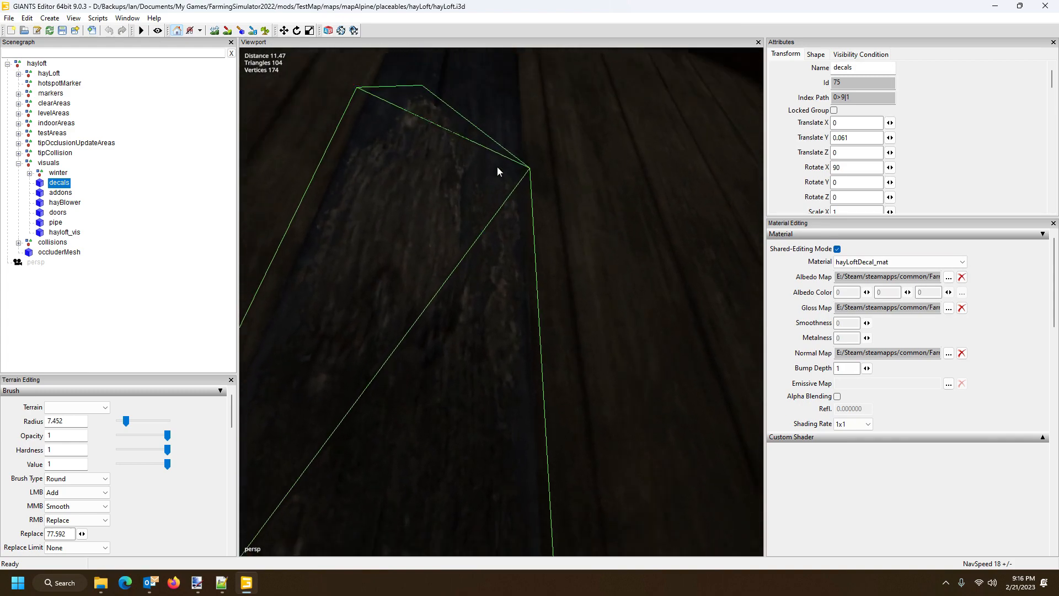
scroll(536, 296, "down", 3)
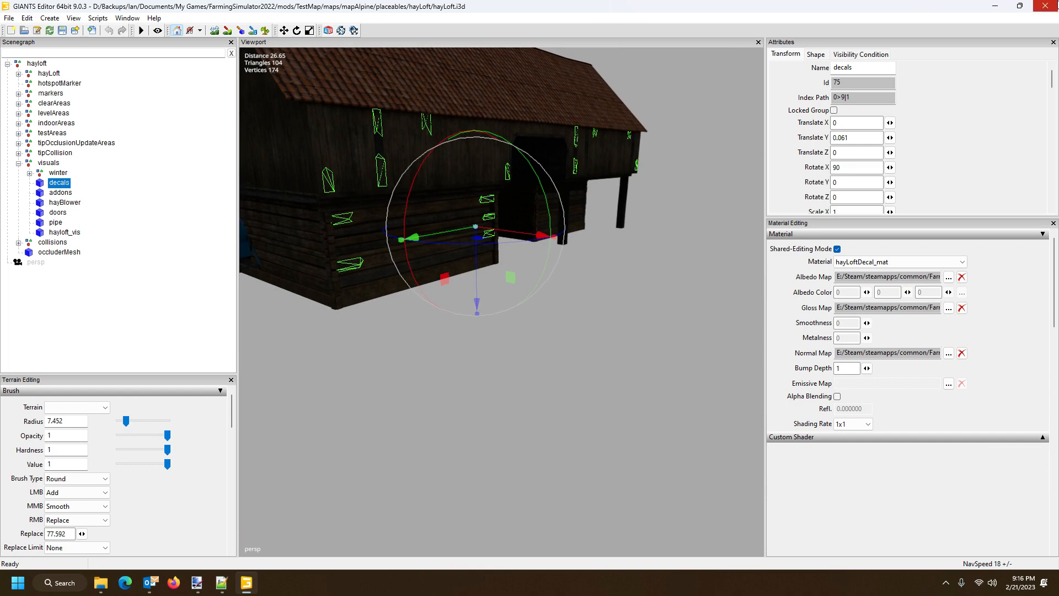
Close the editor and delete decals.obj from the mod's placeables/hayLoft folder.
left_click(1045, 7)
left_click(605, 292)
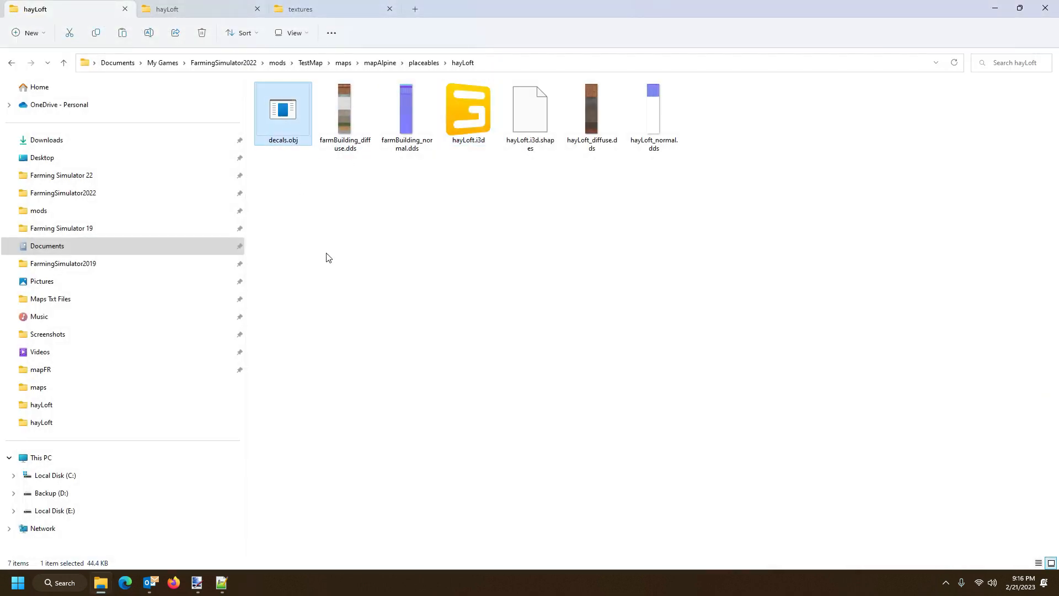
key("Delete")
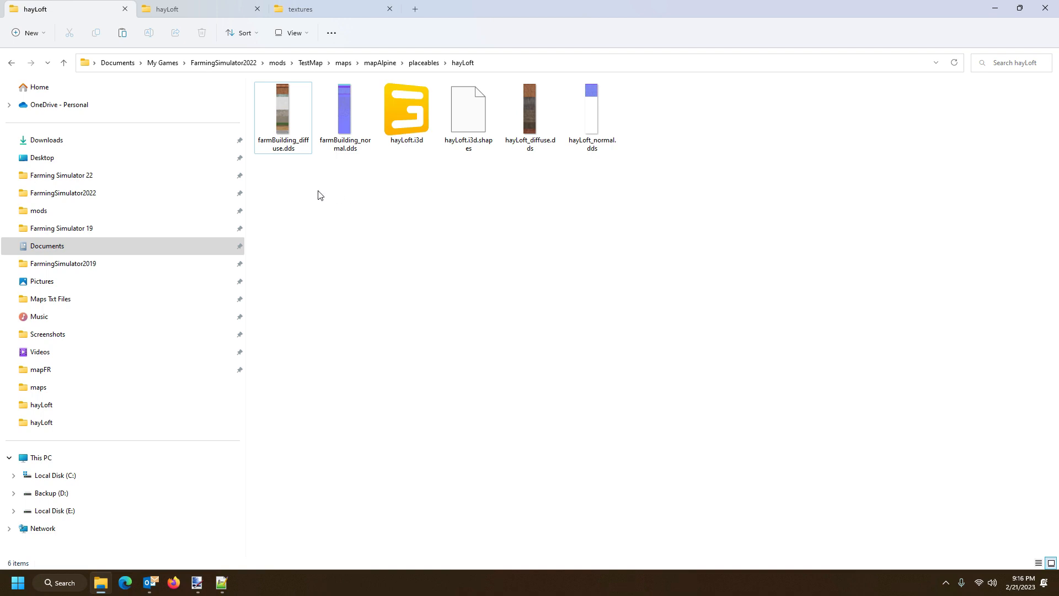
Open farmBuilding_diffuse.dds in paint.net, then close the extra image, hayLoftDecal_diffuse.dds and farmBuilding_normal.dds.
left_click(282, 97)
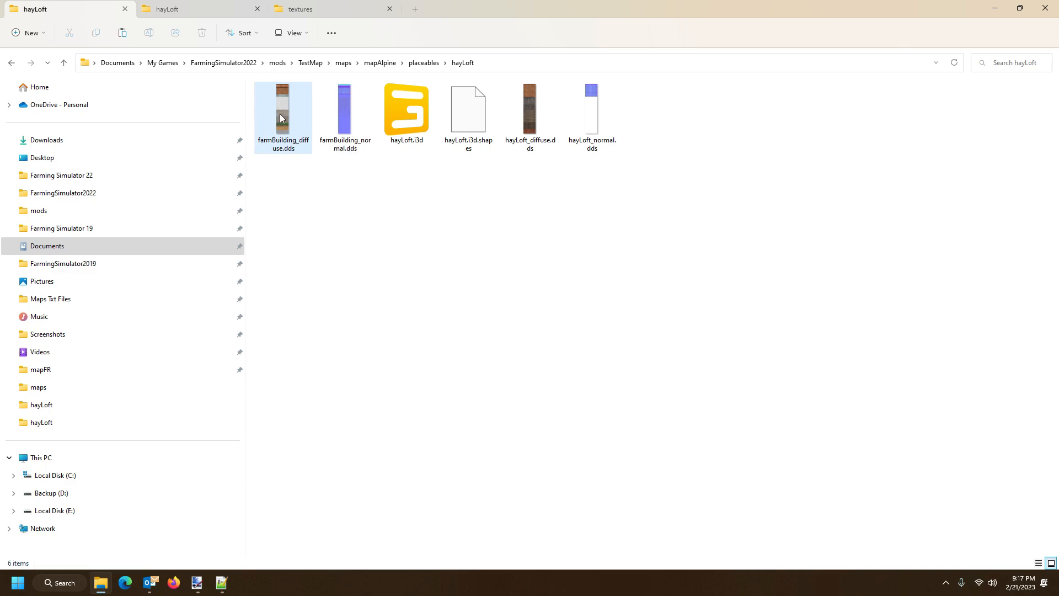
double_click(282, 107)
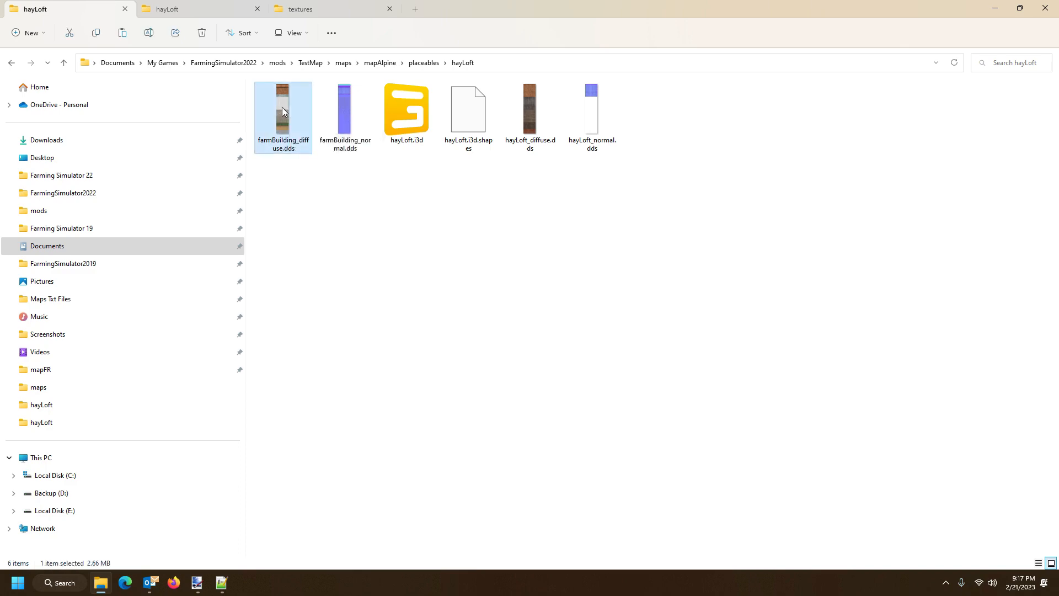
left_click(443, 7)
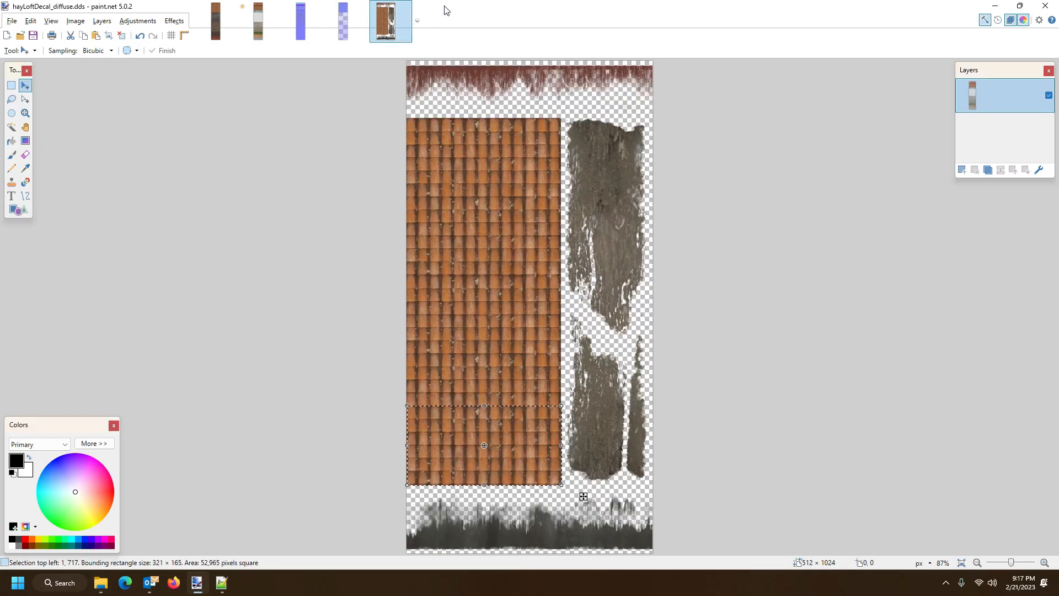
left_click(400, 7)
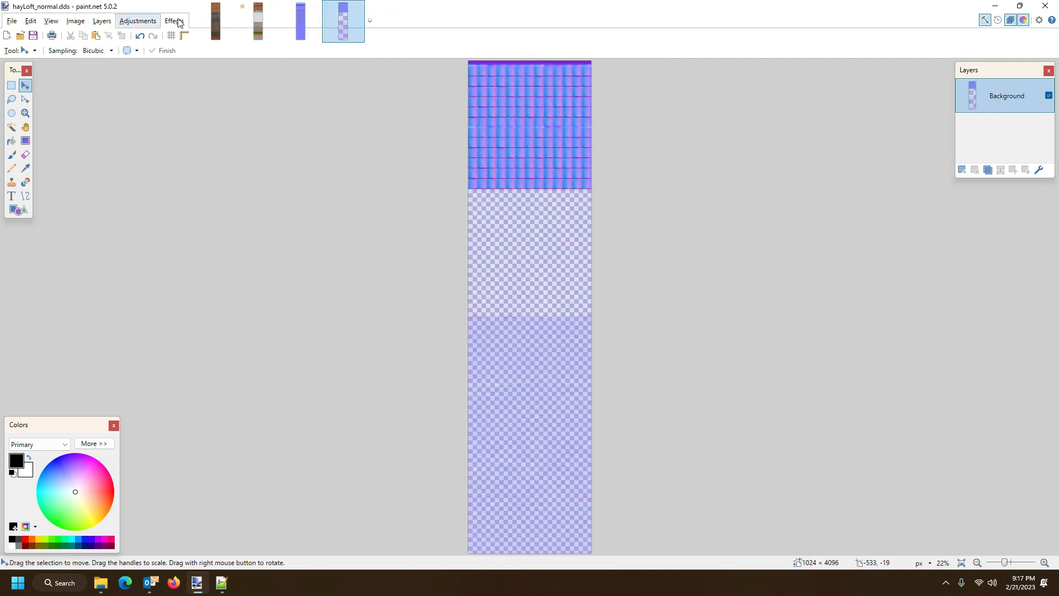
left_click(298, 21)
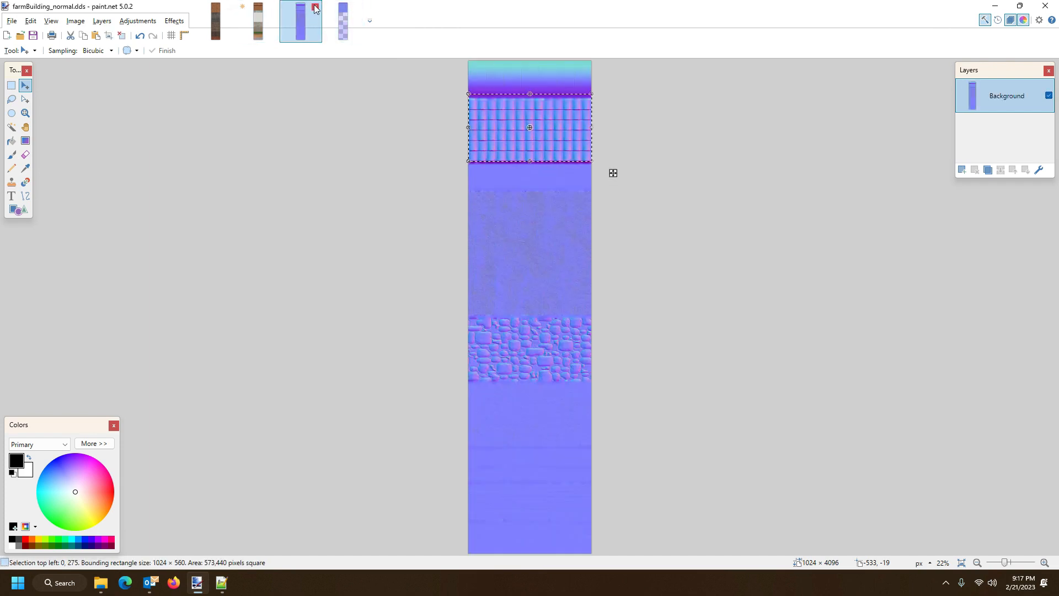
left_click(315, 7)
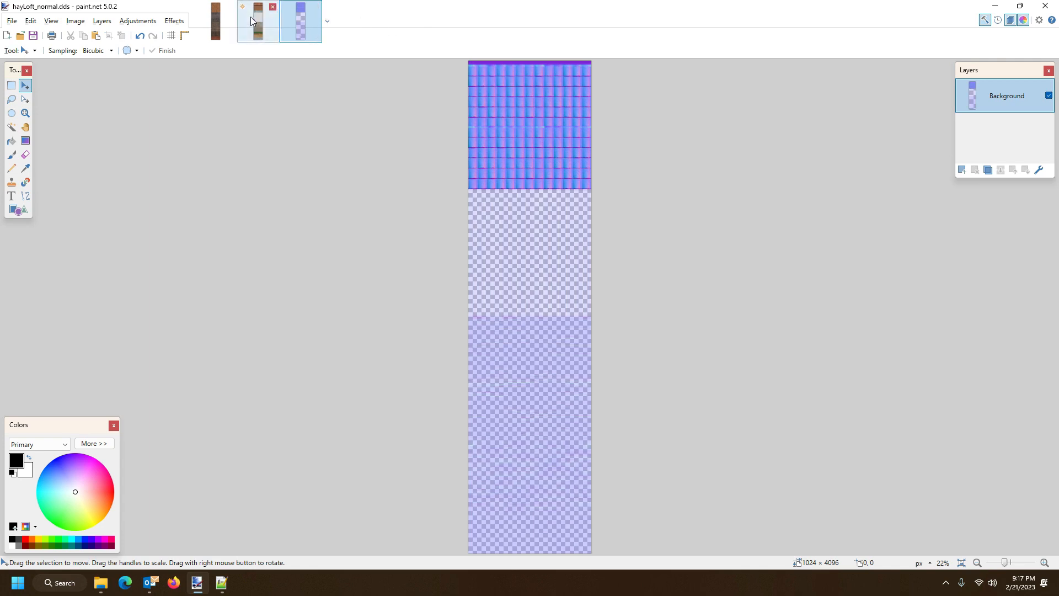
Add a new empty layer above the background of hayLoft_diffuse.dds.
left_click(217, 23)
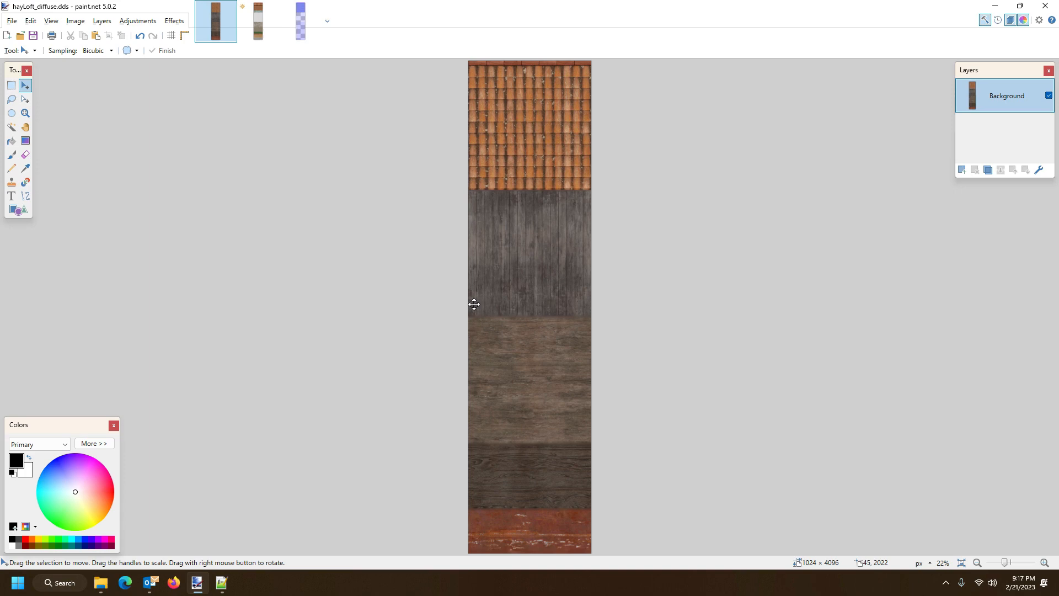
left_click(961, 169)
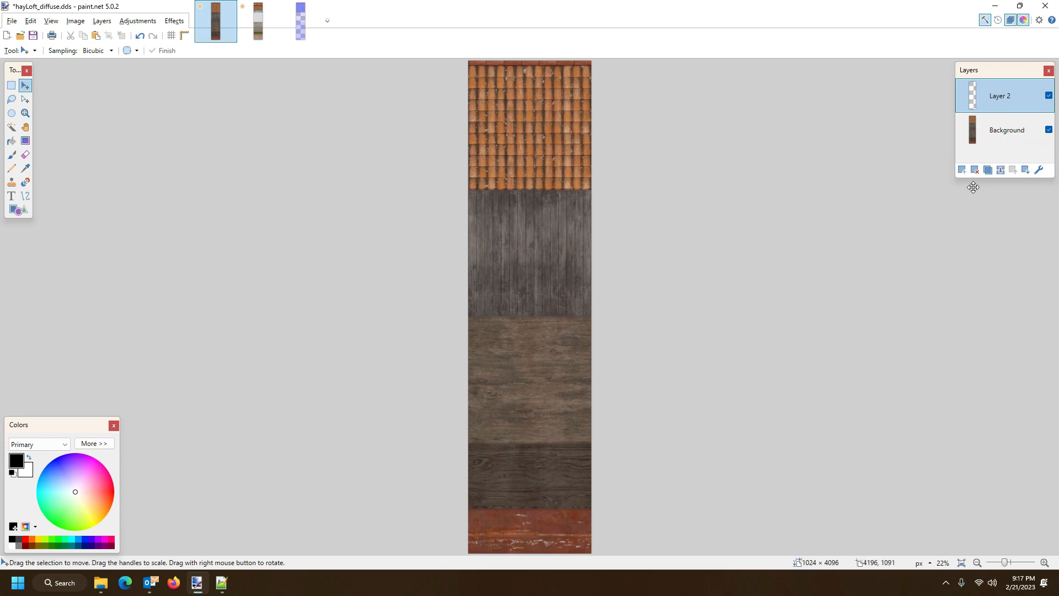
left_click(975, 170)
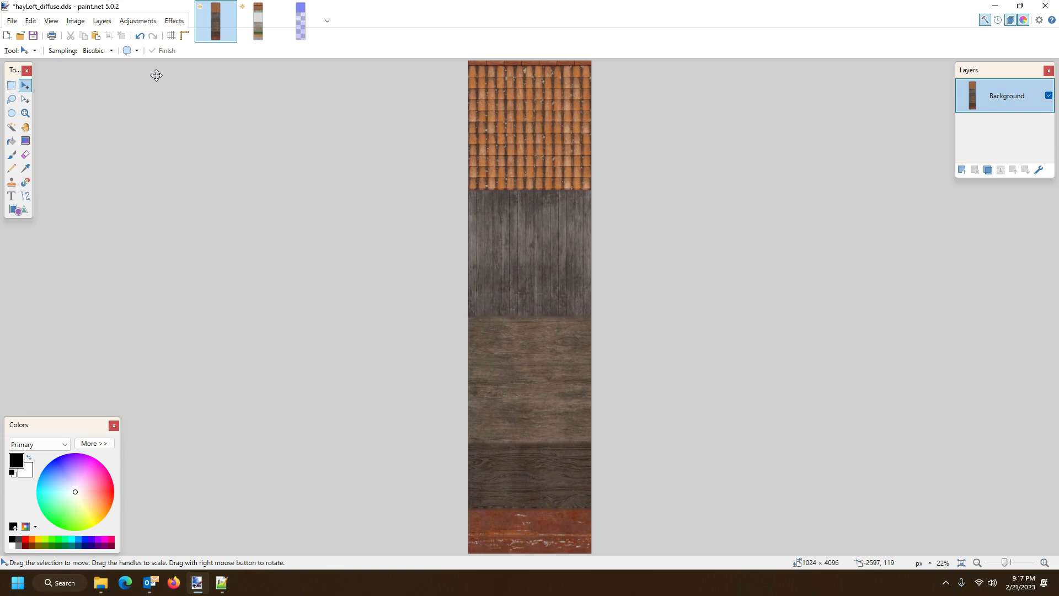
left_click(963, 170)
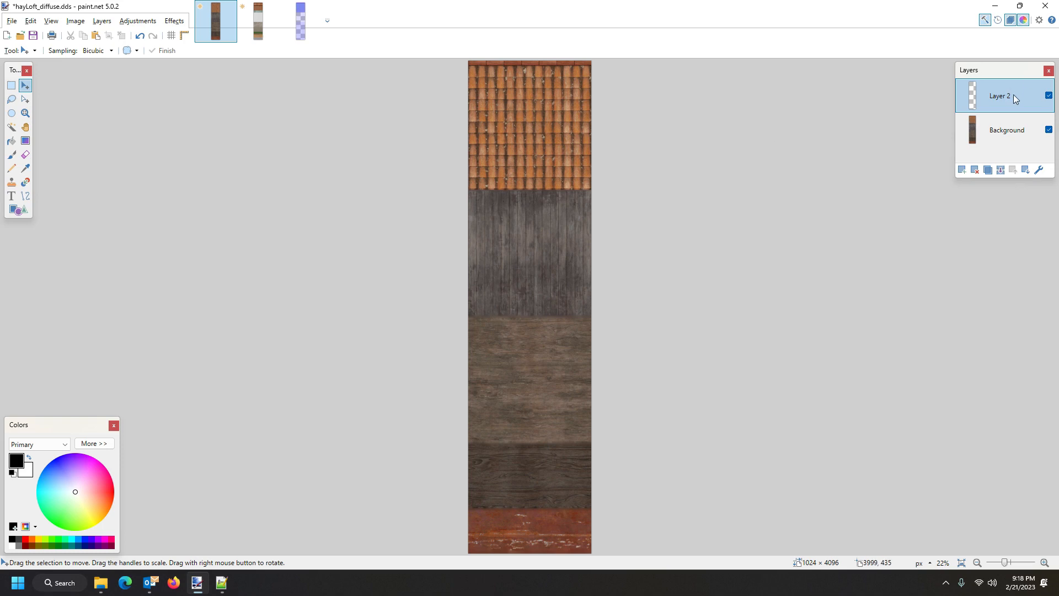
Copy the white plaster area, about 1024 × 1043 px, from farmBuilding_diffuse.dds onto hayLoft_diffuse.dds's new layer, covering the grey vertical planks.
left_click(264, 27)
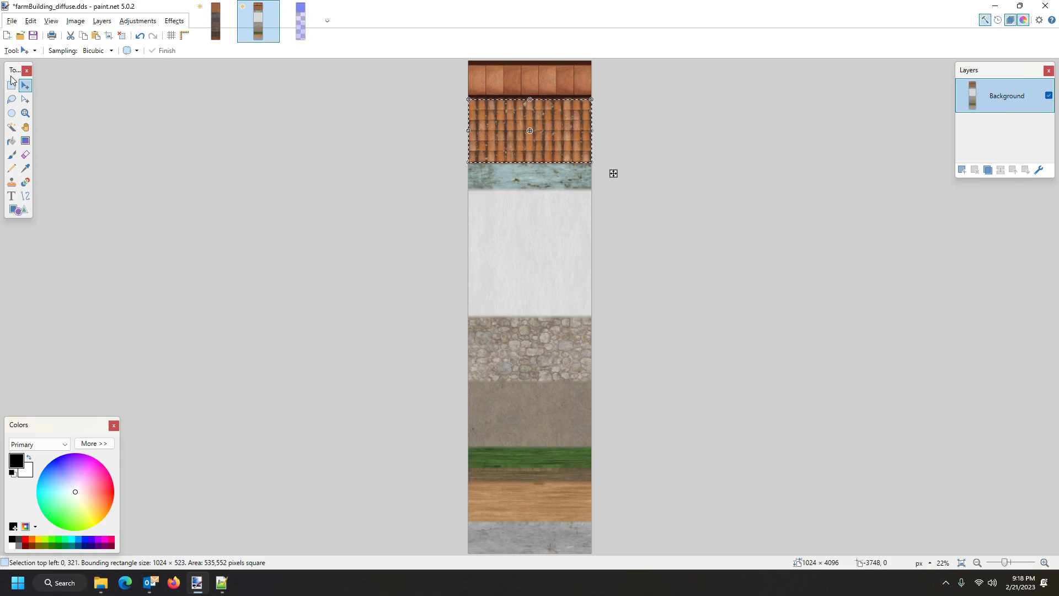
left_click(11, 83)
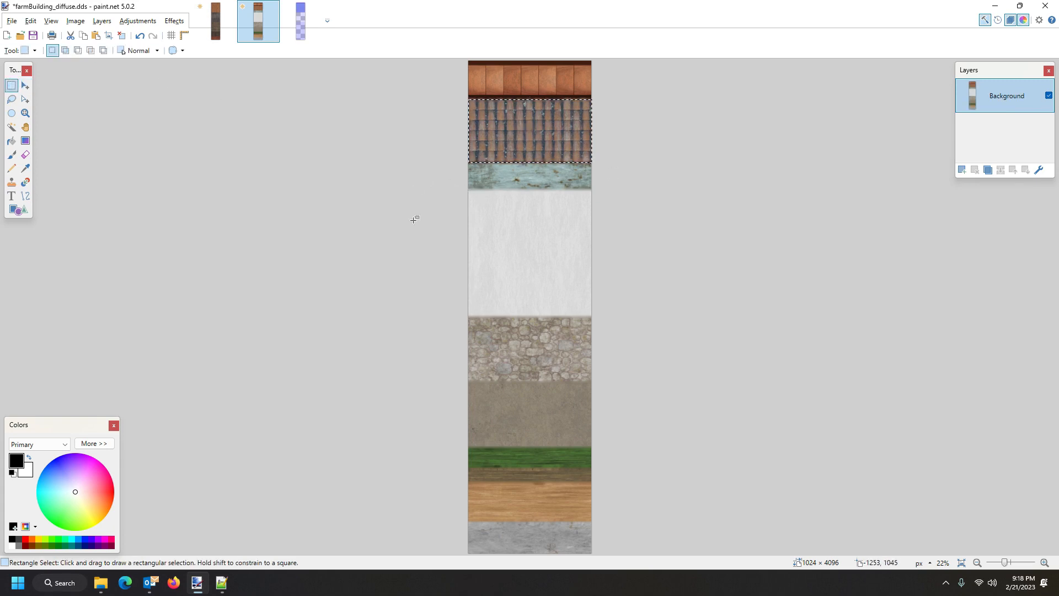
left_click(469, 189)
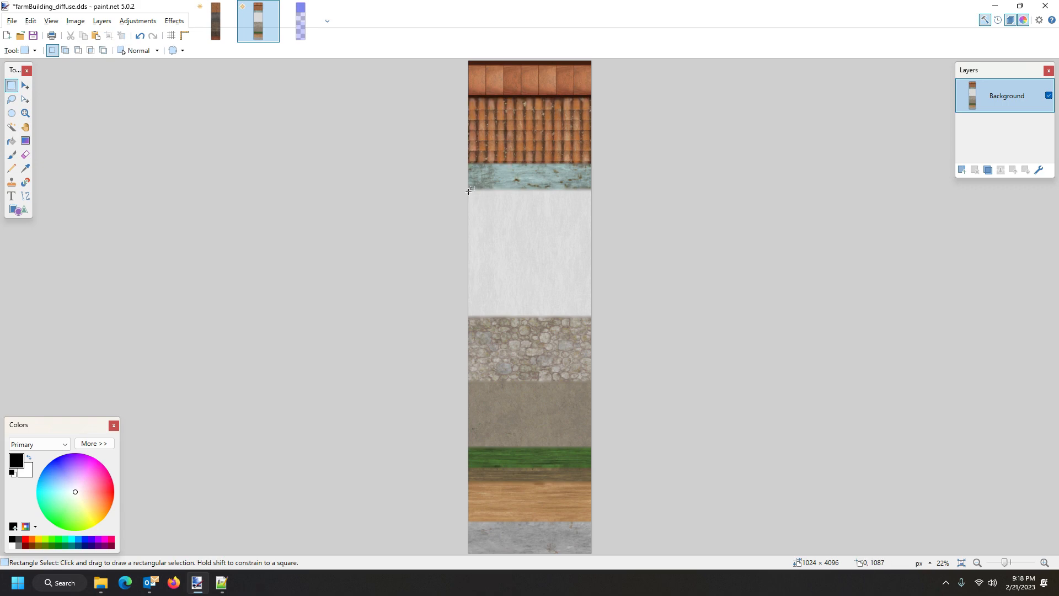
left_click_drag(469, 190, 516, 237)
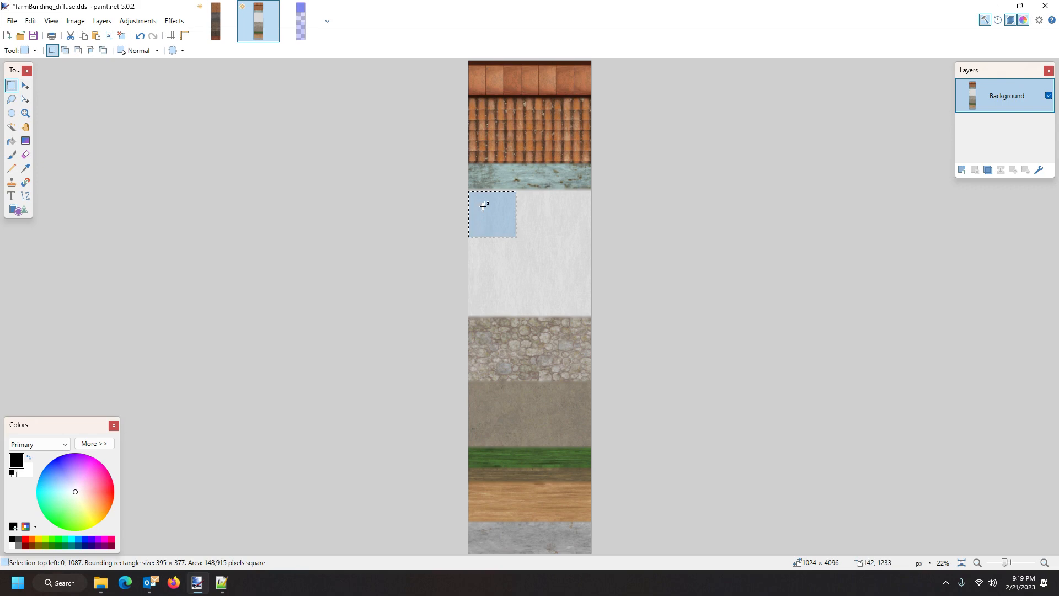
left_click(453, 195)
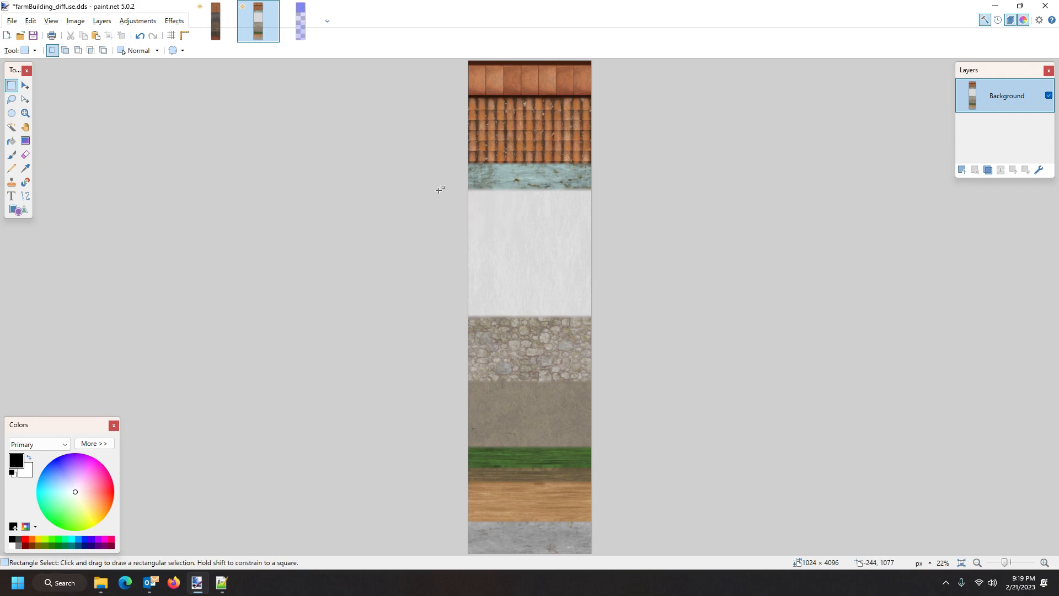
left_click_drag(413, 198, 593, 316)
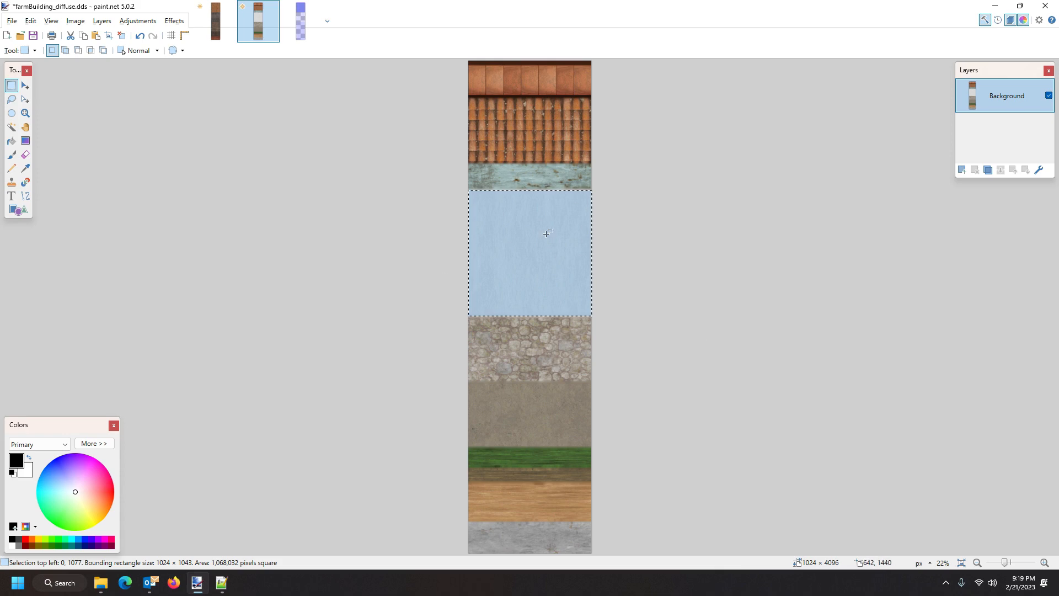
left_click(213, 18)
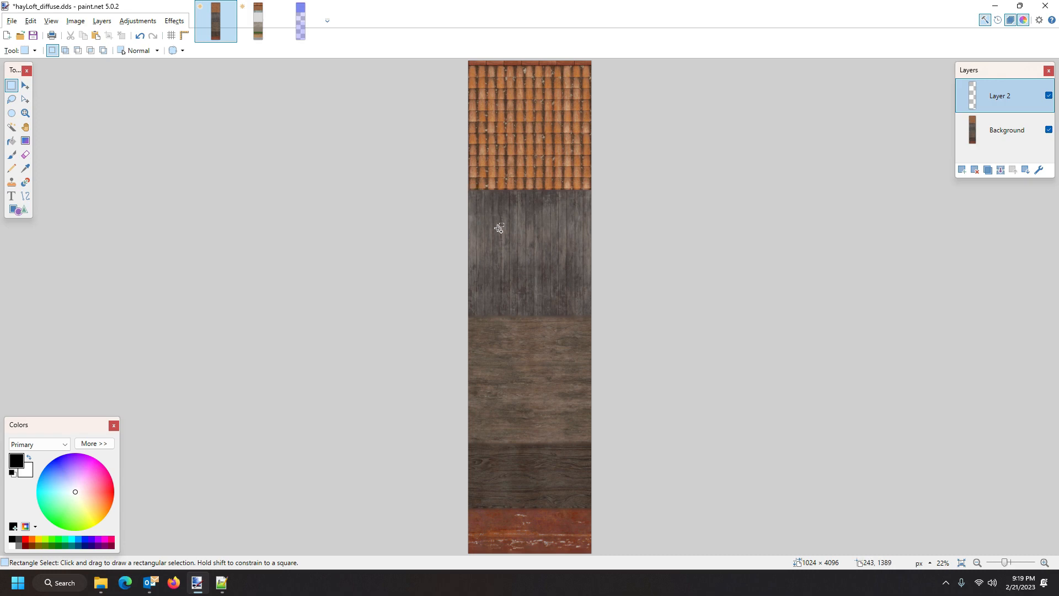
key("ctrl+v")
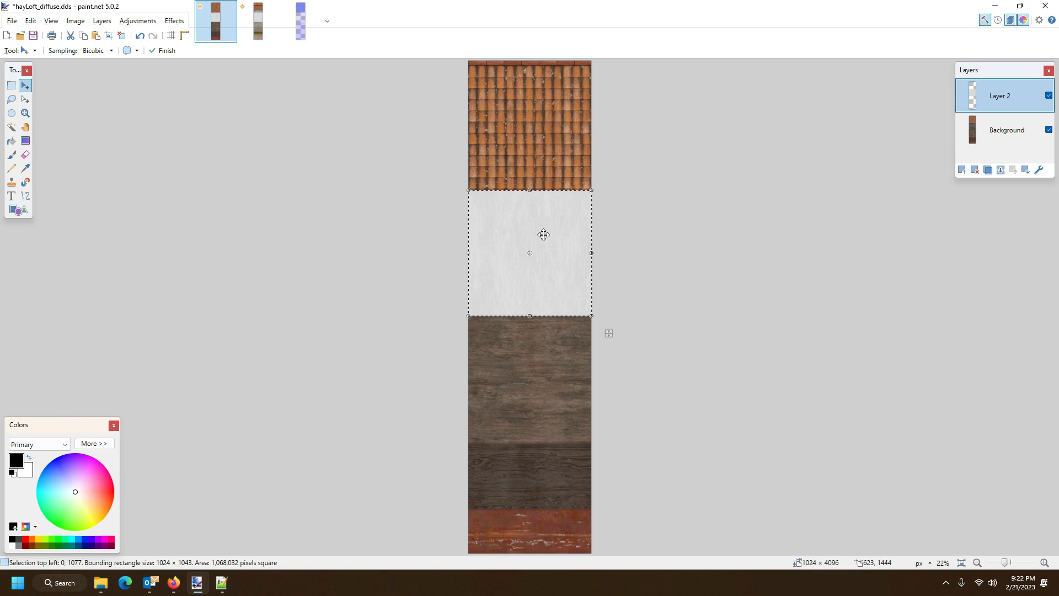
Set the plaster layer's opacity to 174 in the layer properties.
left_click(103, 21)
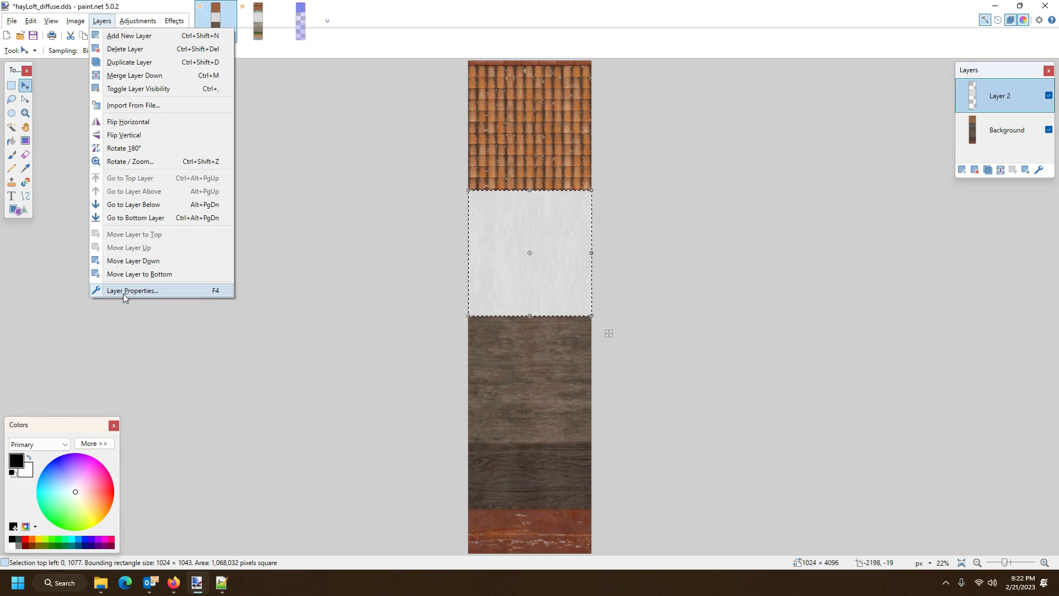
left_click(216, 290)
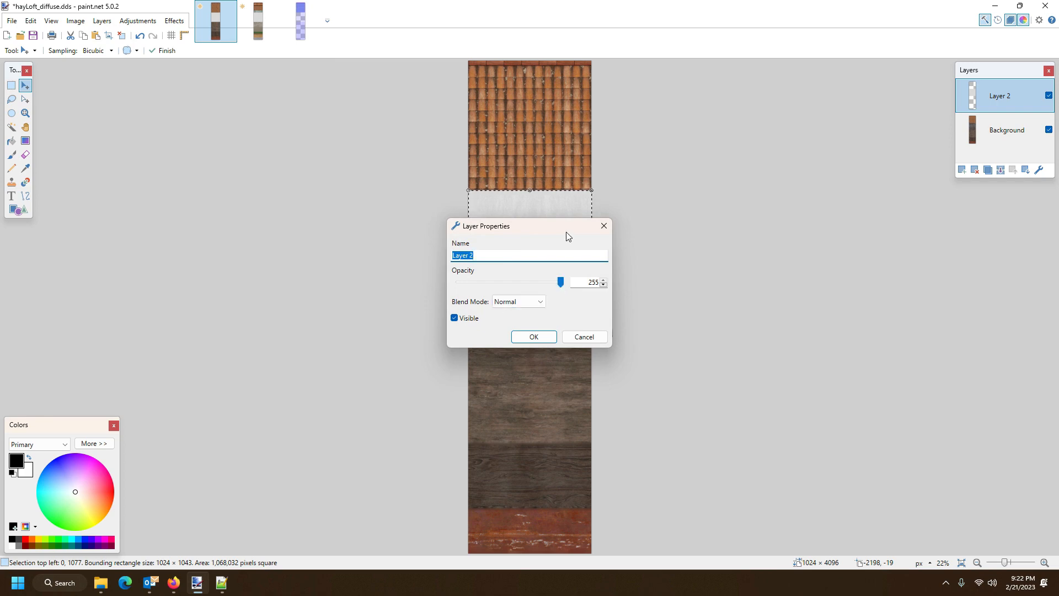
left_click_drag(566, 228, 767, 190)
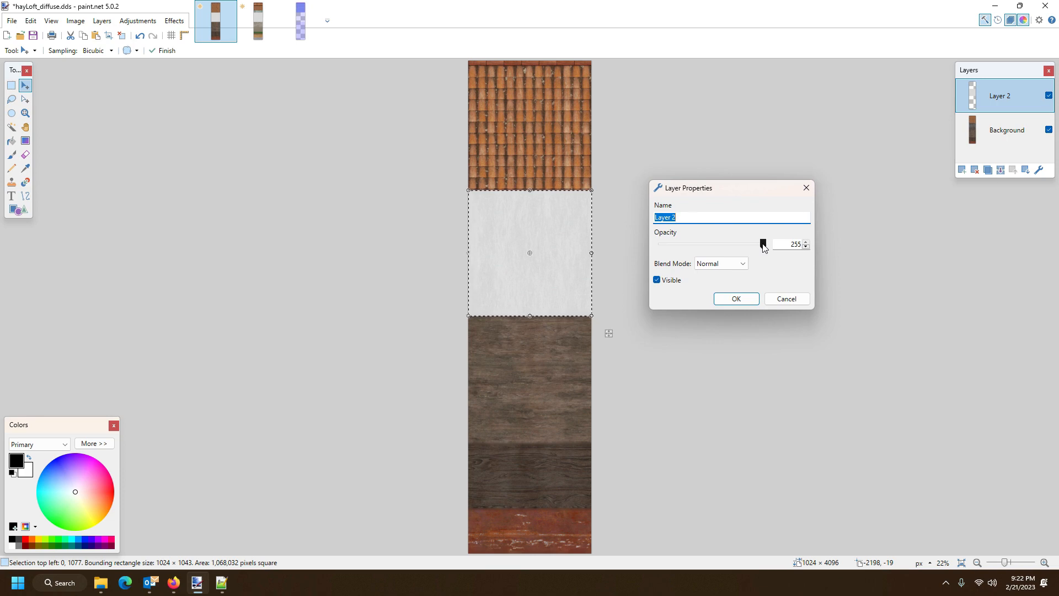
left_click_drag(763, 245, 730, 256)
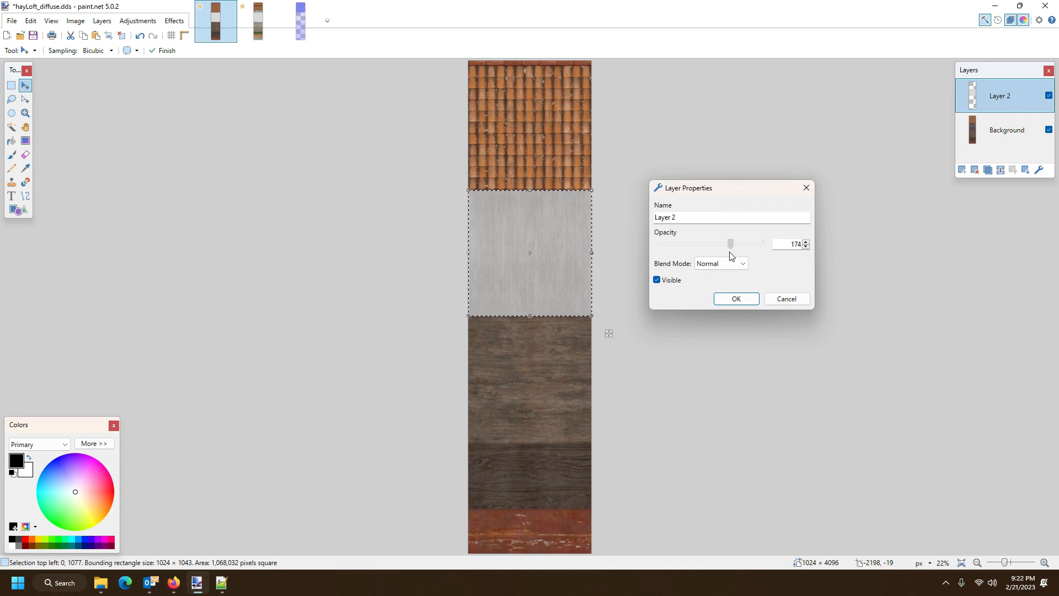
left_click(735, 301)
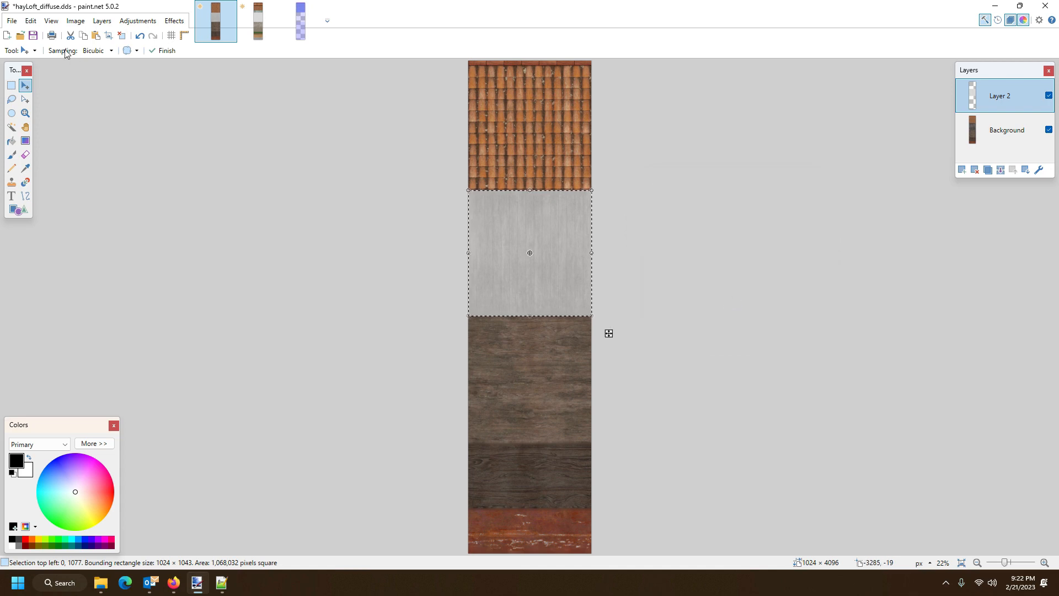
Save hayLoft_diffuse.dds flattened over the existing file in DDS format, using BC1 (Linear, DXT1) compression with generated mip maps.
left_click(33, 35)
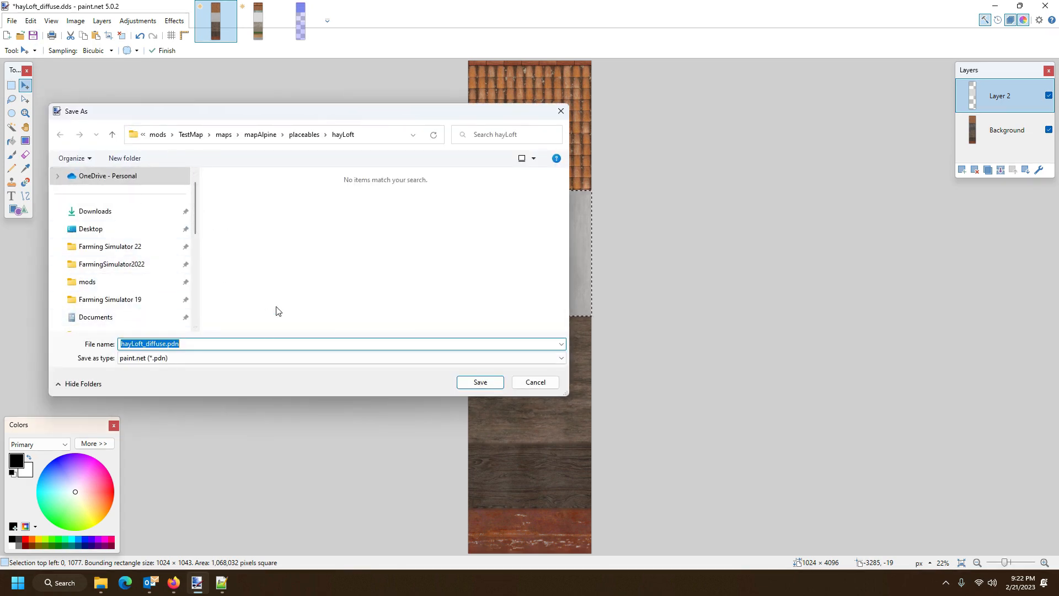
left_click(209, 358)
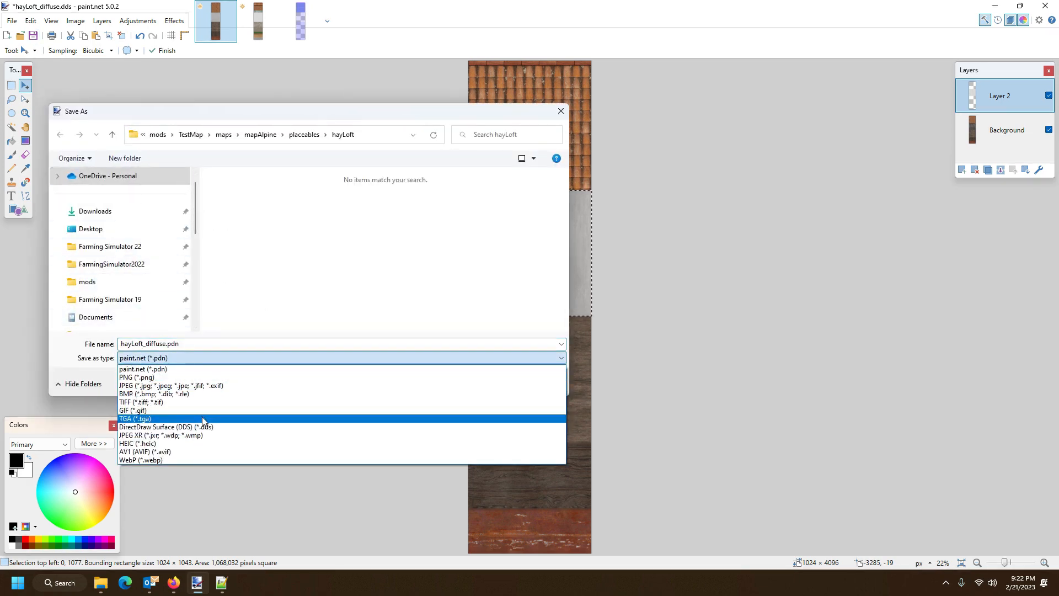
left_click(166, 430)
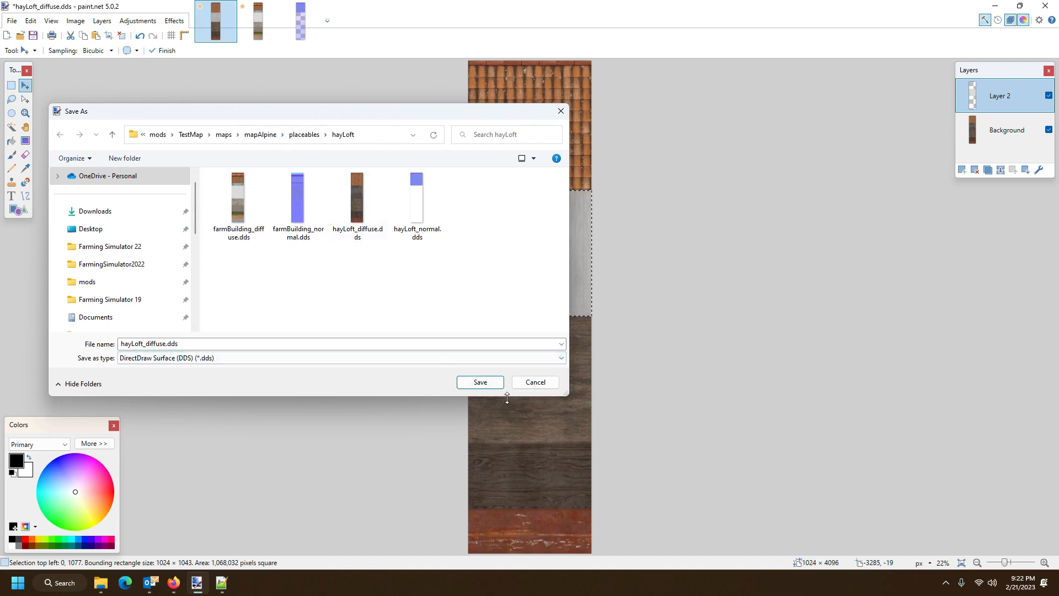
left_click(480, 382)
left_click(555, 290)
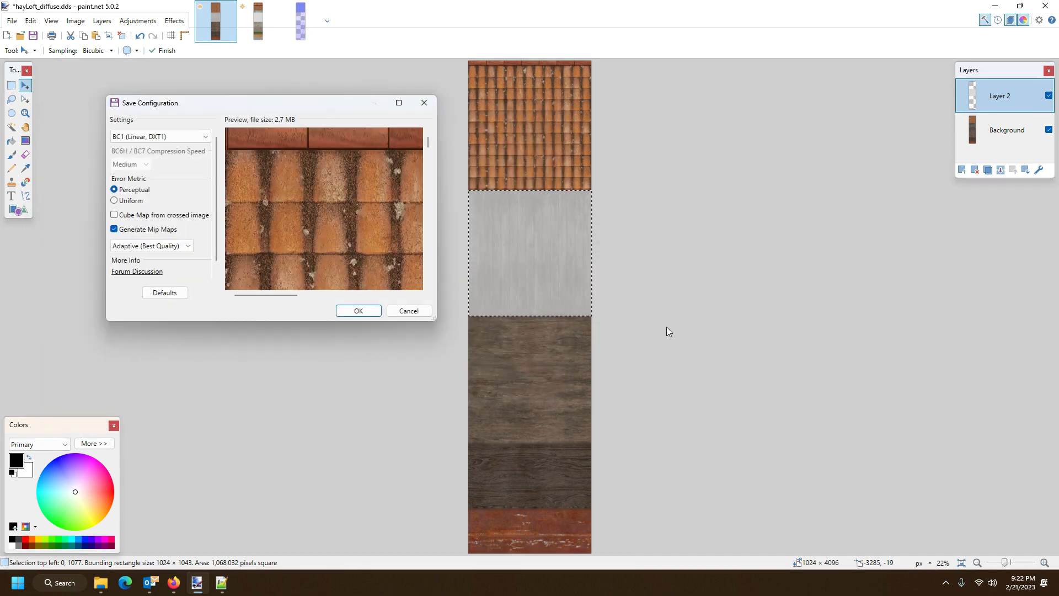
left_click(362, 311)
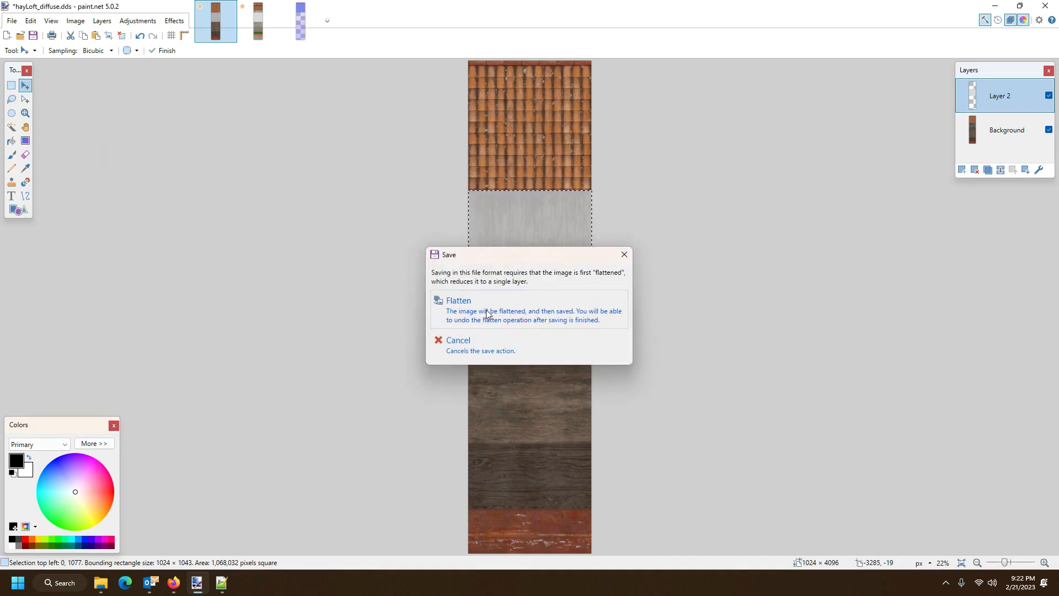
left_click(486, 313)
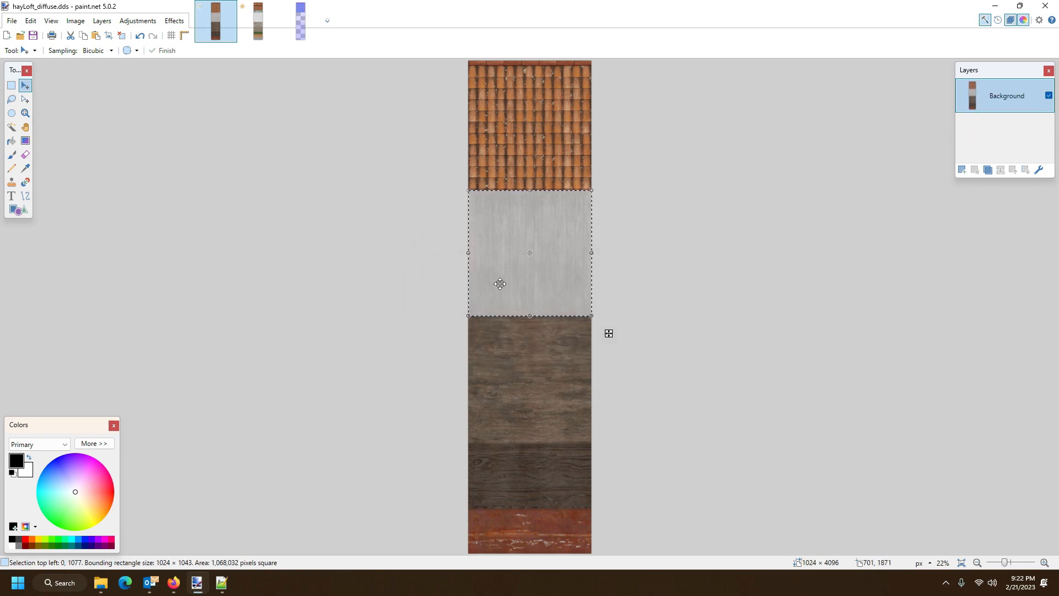
mouse_move(100, 589)
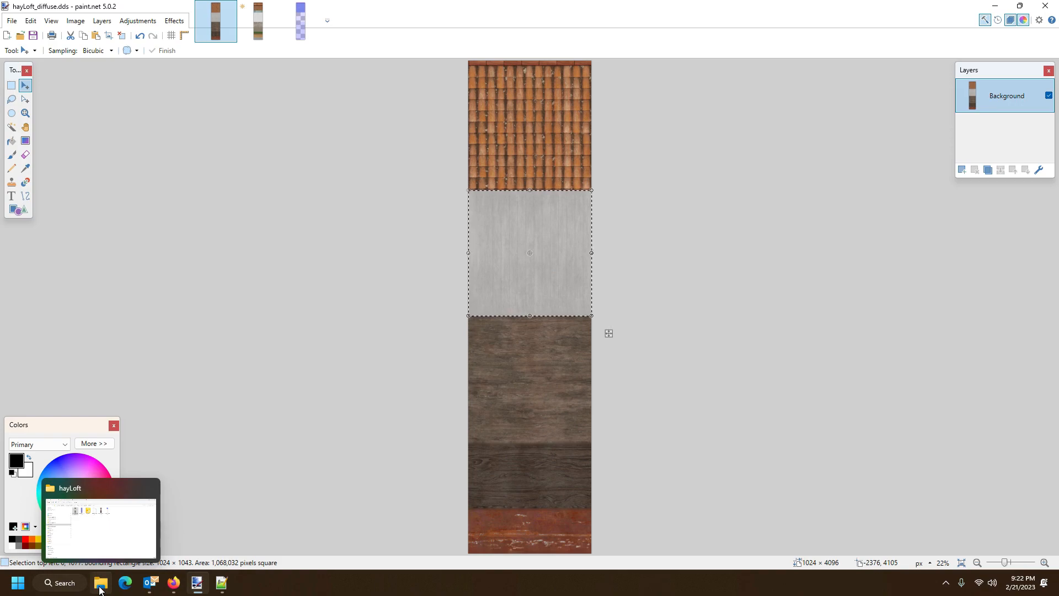
left_click(100, 589)
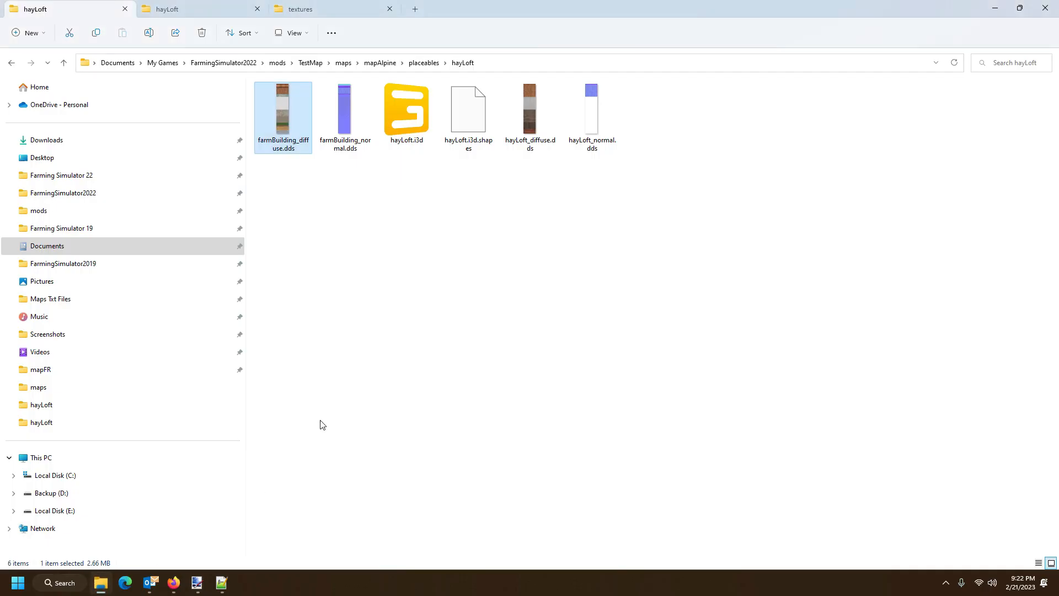
mouse_move(208, 585)
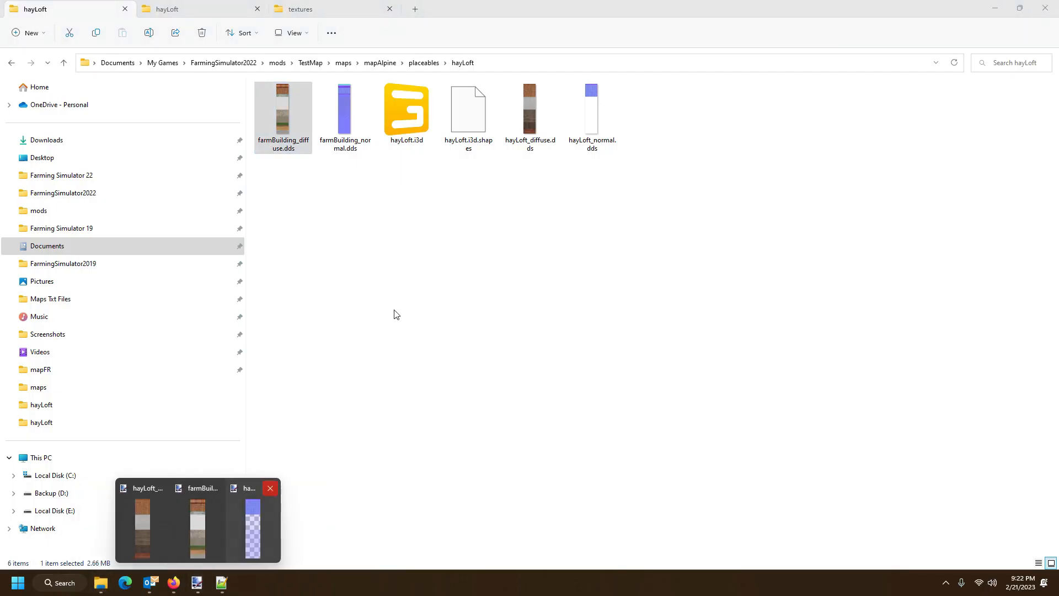
left_click(138, 528)
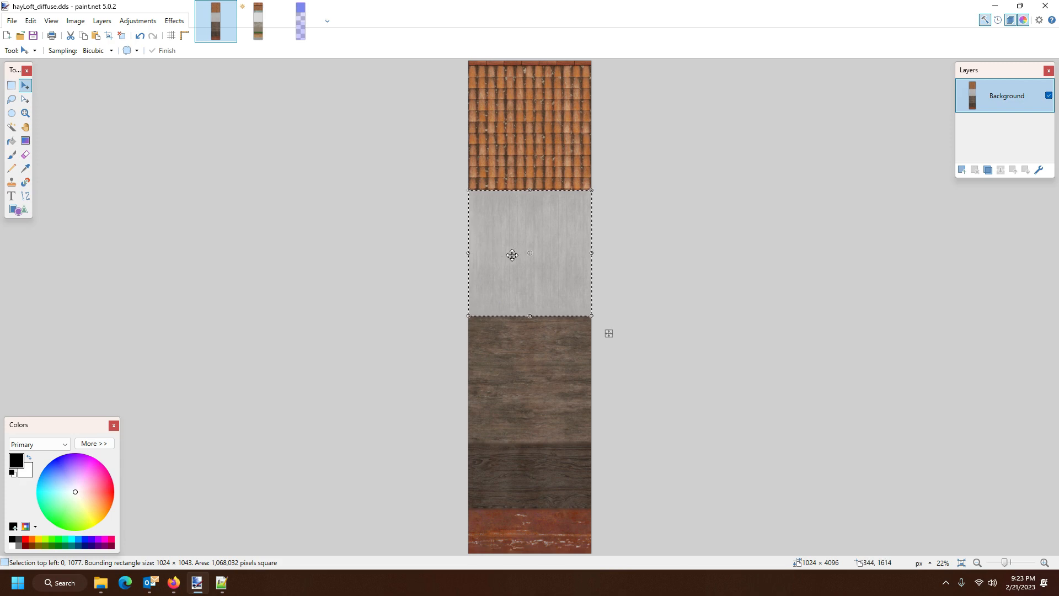
key("F4")
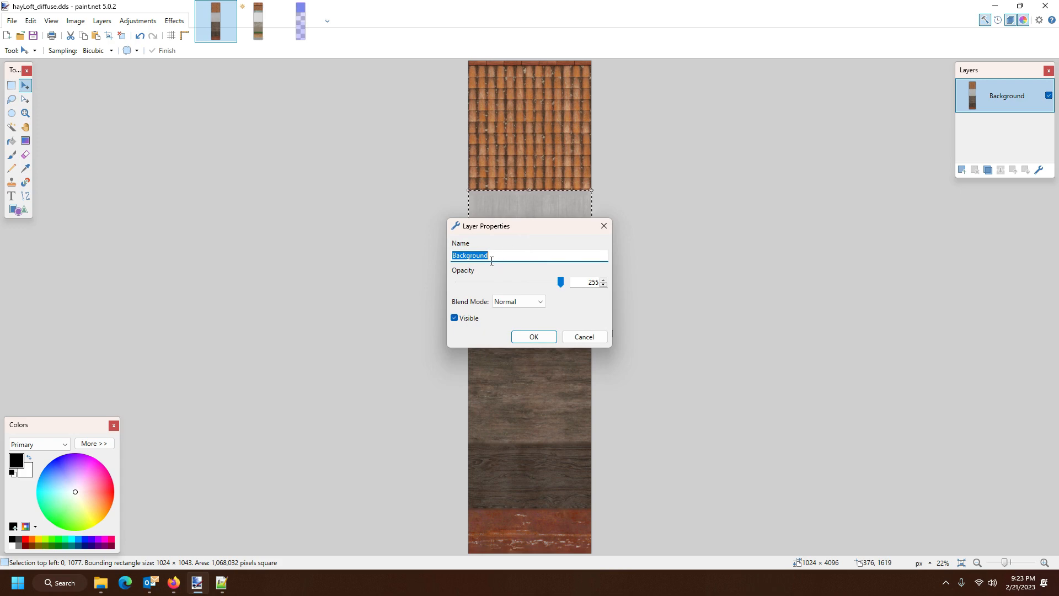
left_click_drag(532, 236, 773, 234)
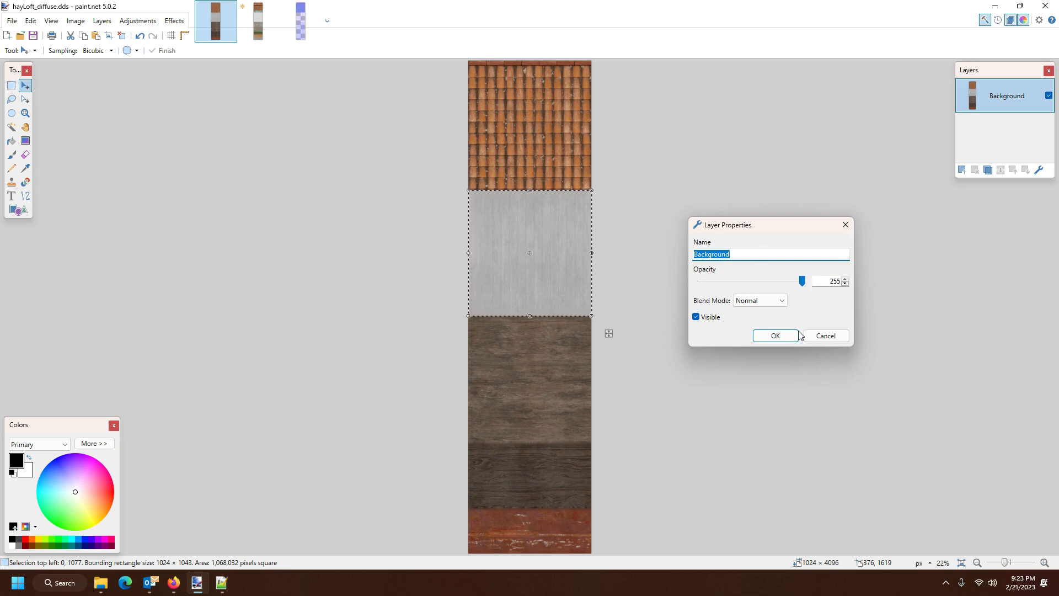
left_click(822, 341)
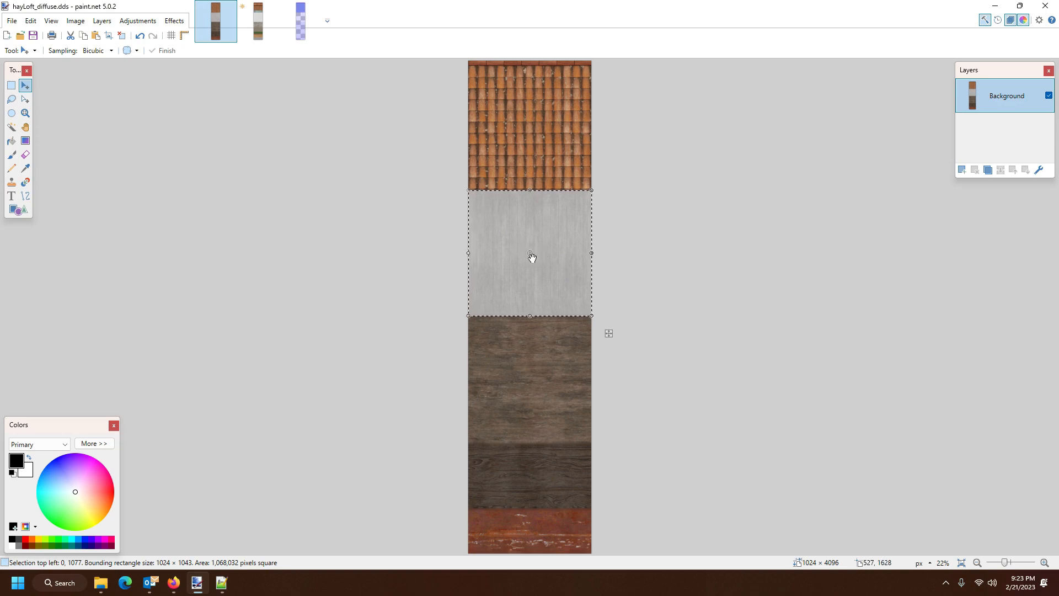
Open hayLoft.i3d from the mod's hayLoft folder in GIANTS Editor.
left_click(110, 579)
left_click(406, 125)
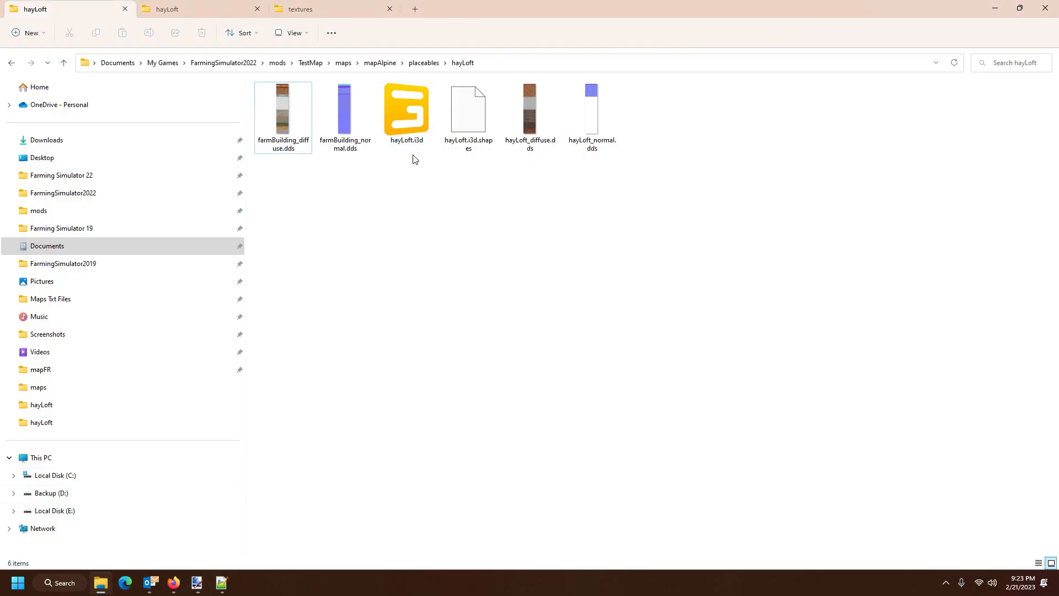
double_click(407, 126)
left_click(500, 359)
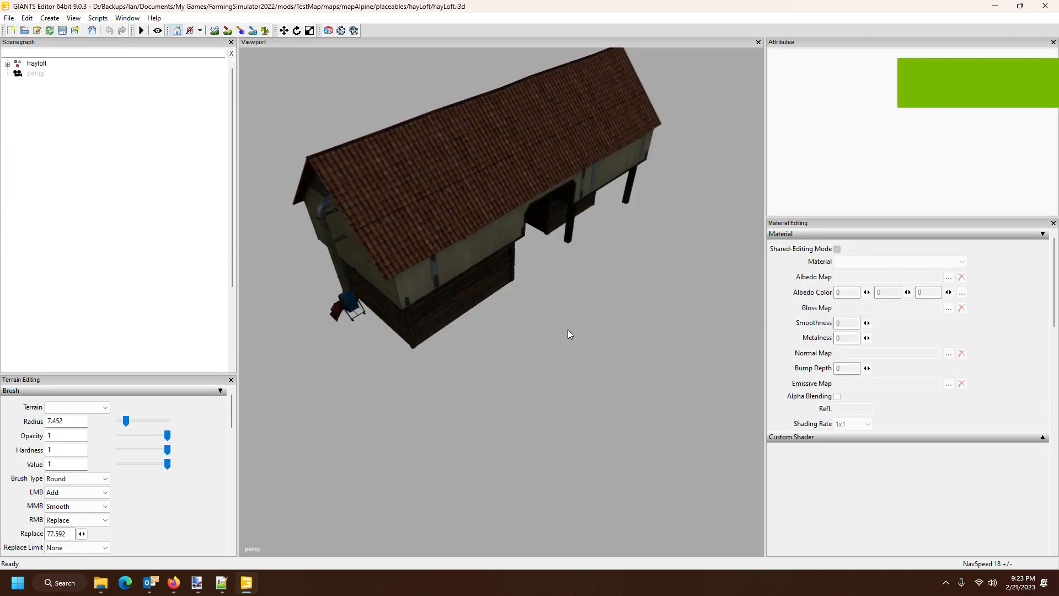
Examine the hay loft's plaster-blended walls, wall decals and gable end with the pipe from several sides and up close.
left_click_drag(568, 330, 545, 306)
scroll(536, 363, "up", 3)
scroll(545, 306, "up", 5)
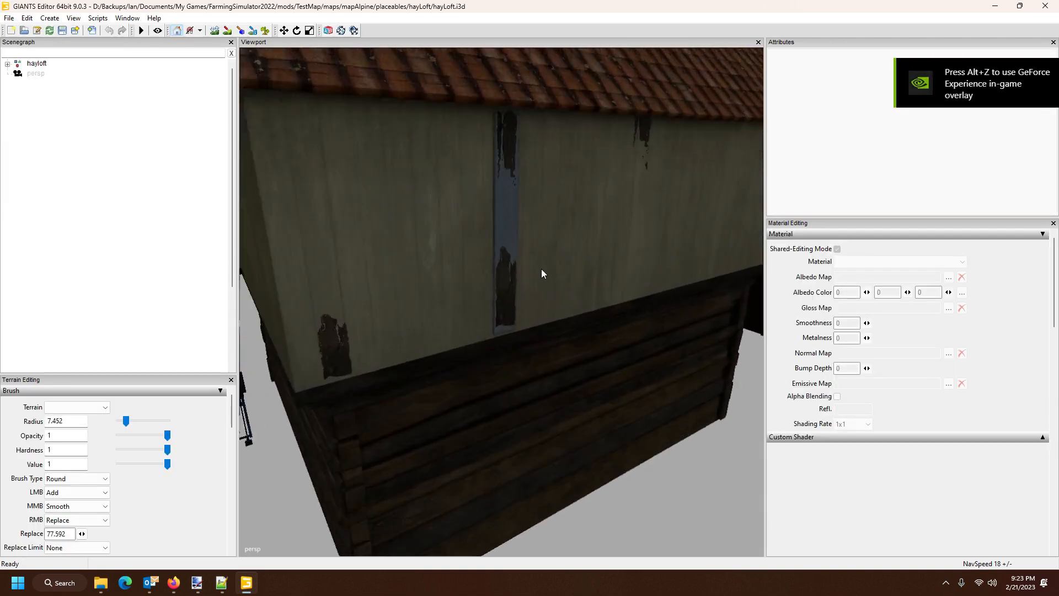
left_click_drag(544, 260, 515, 253)
scroll(582, 255, "down", 3)
scroll(497, 232, "up", 6)
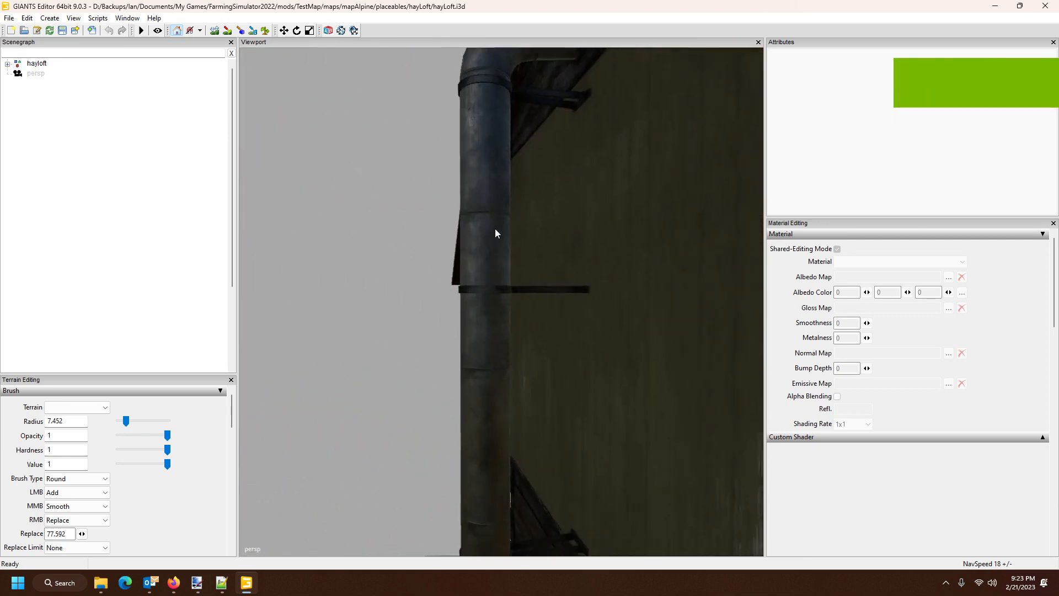
scroll(659, 268, "down", 5)
left_click_drag(657, 274, 531, 238)
scroll(657, 243, "up", 5)
scroll(657, 243, "down", 6)
scroll(303, 253, "up", 4)
scroll(305, 254, "down", 4)
scroll(582, 261, "down", 3)
scroll(567, 255, "up", 3)
scroll(585, 254, "up", 2)
scroll(614, 256, "down", 4)
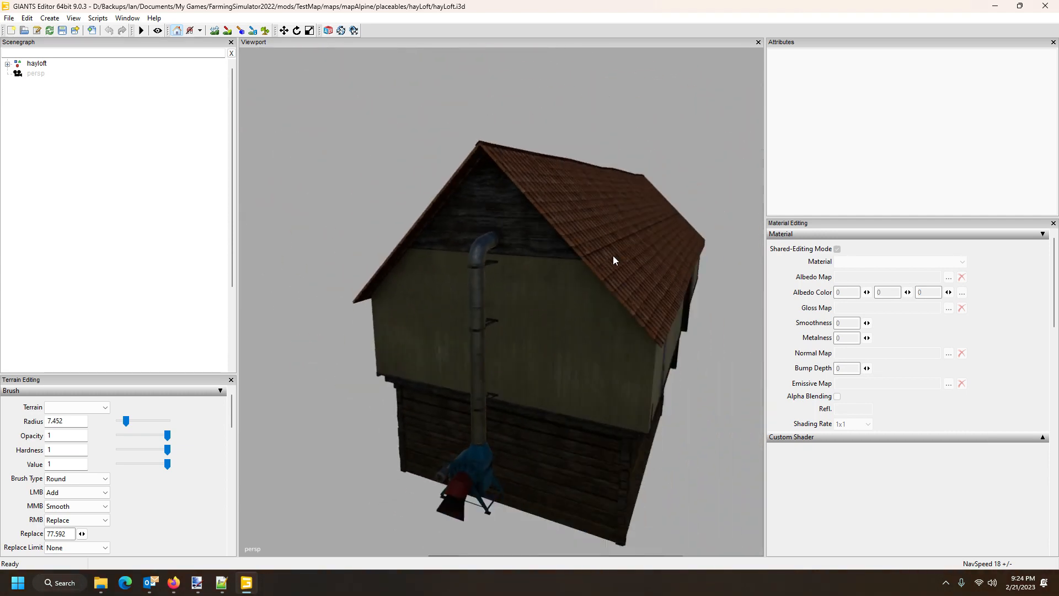
left_click_drag(613, 256, 577, 210)
scroll(604, 238, "up", 5)
scroll(605, 243, "down", 3)
scroll(607, 249, "up", 4)
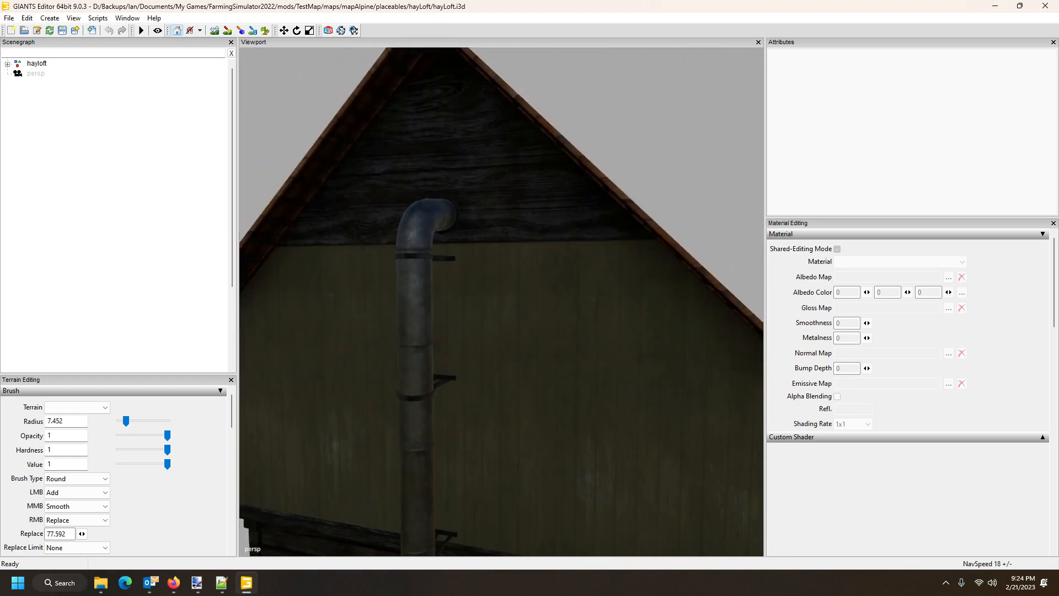
Switch back to hayLoft_diffuse.dds in paint.net.
mouse_move(196, 586)
left_click(202, 516)
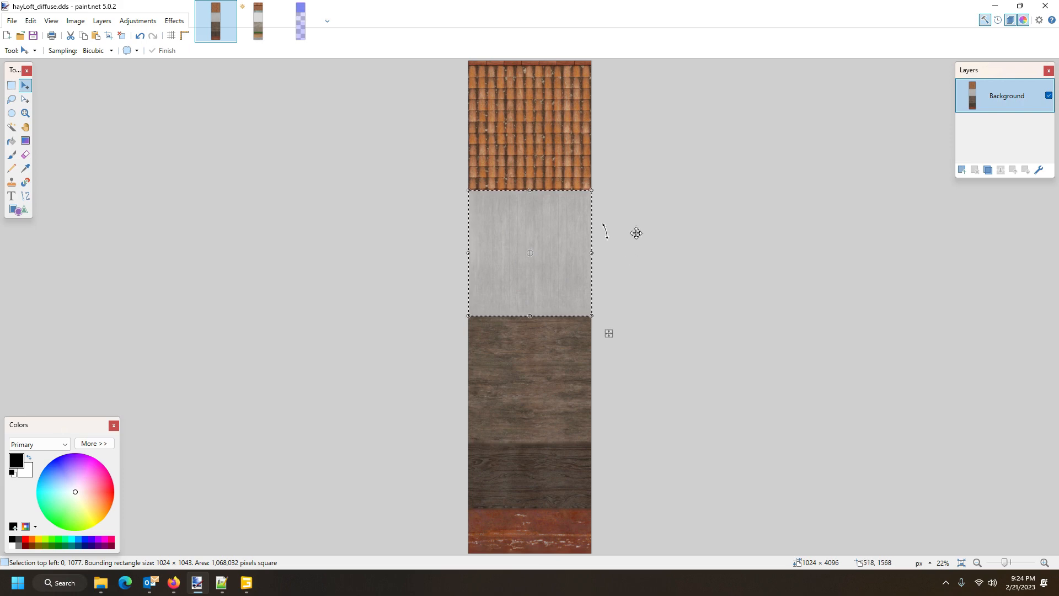
Switch to GIANTS Editor and close it without saving changes to hayLoft.i3d.
left_click(248, 587)
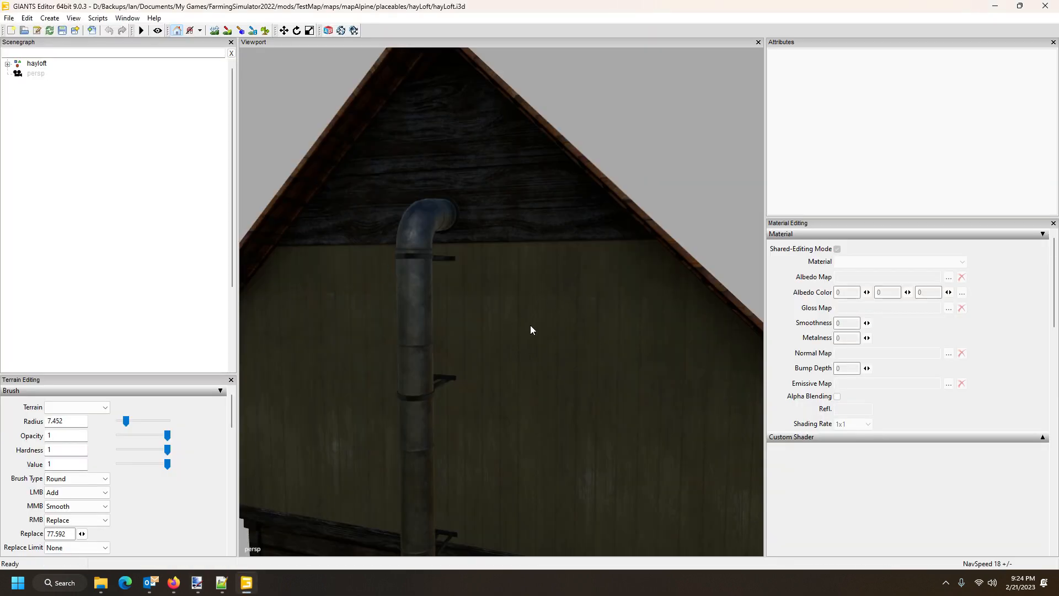
left_click(1045, 6)
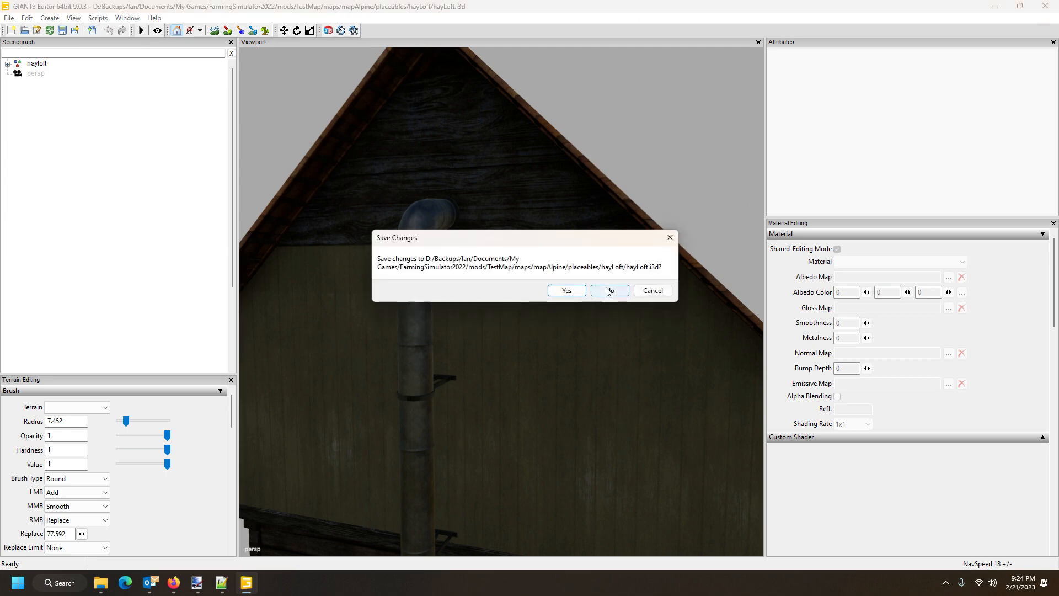
left_click(607, 288)
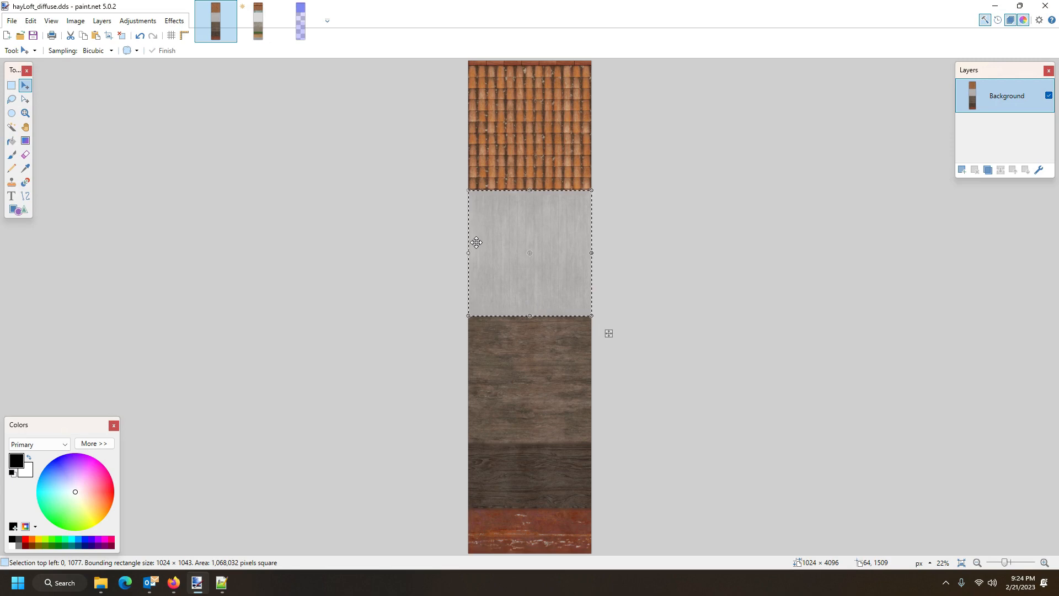
In paint.net, undo the flattening and opacity change of hayLoft_diffuse.dds and make Layer 2 the active layer.
key("ctrl+shift+n")
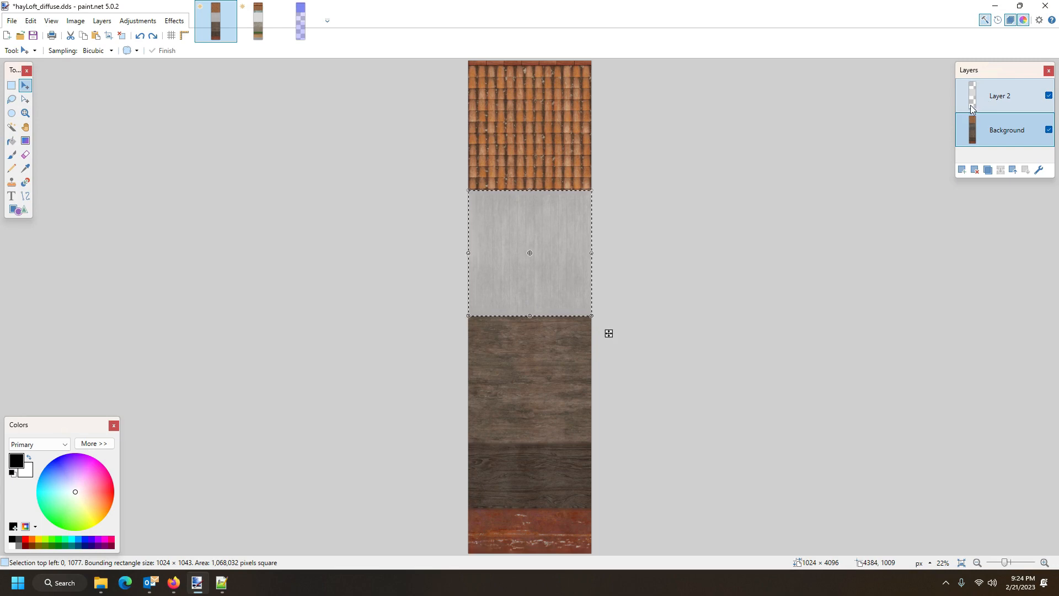
key("F4")
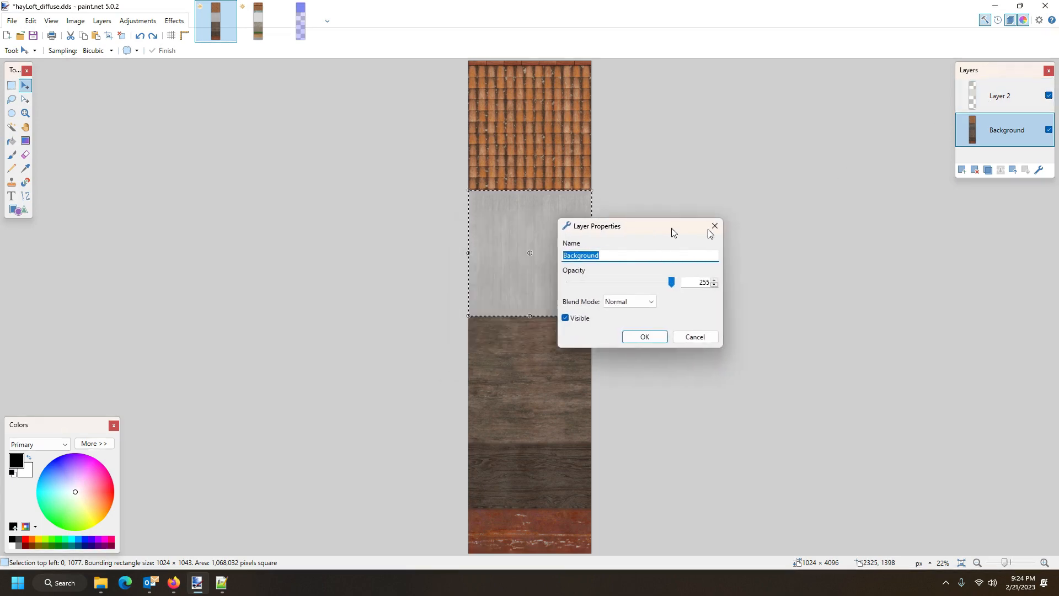
left_click_drag(672, 232, 819, 232)
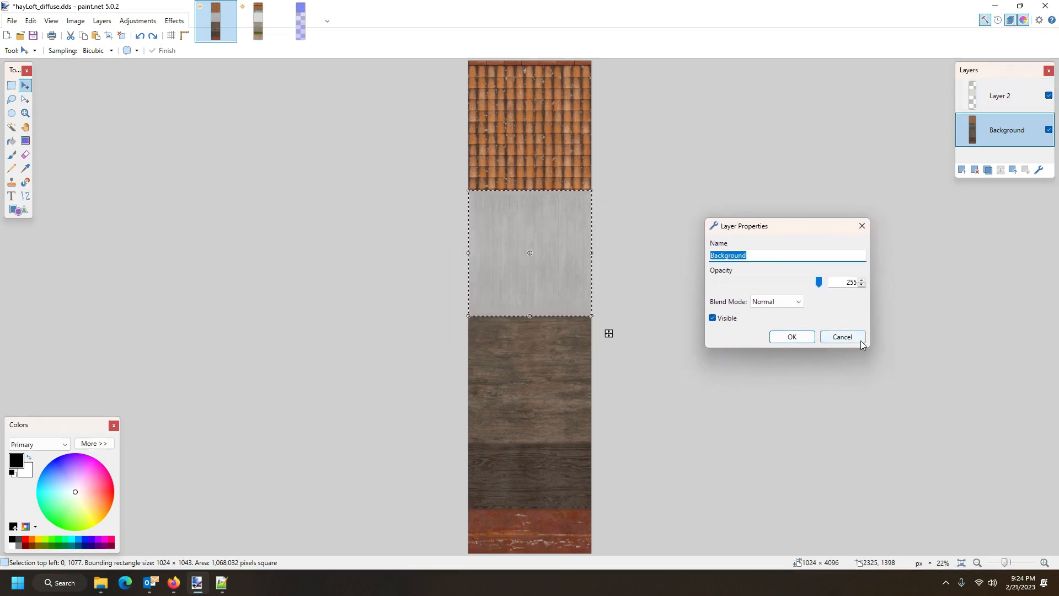
left_click(861, 226)
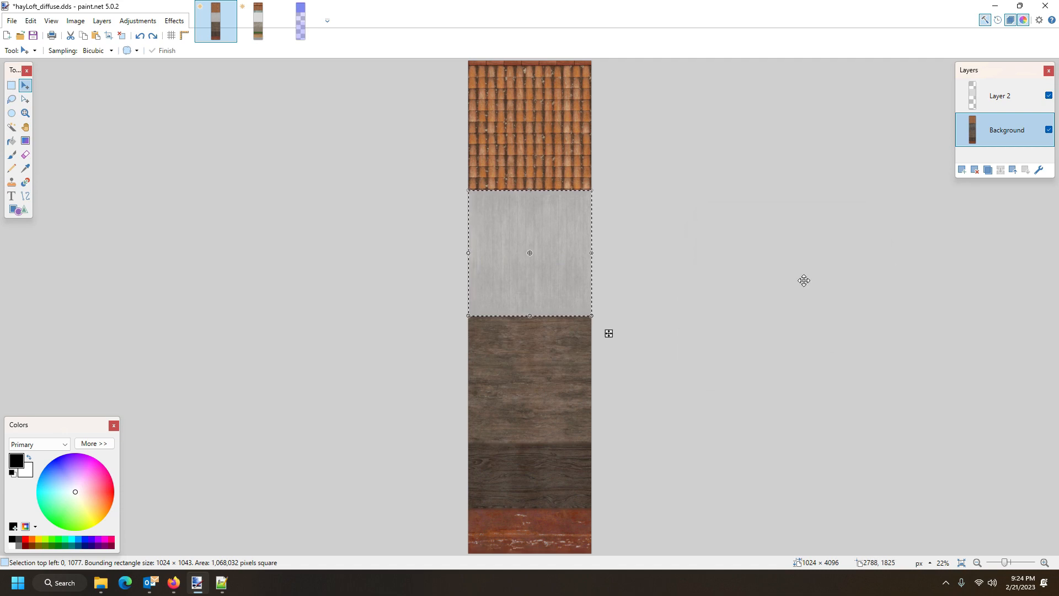
key("alt+Page_Up")
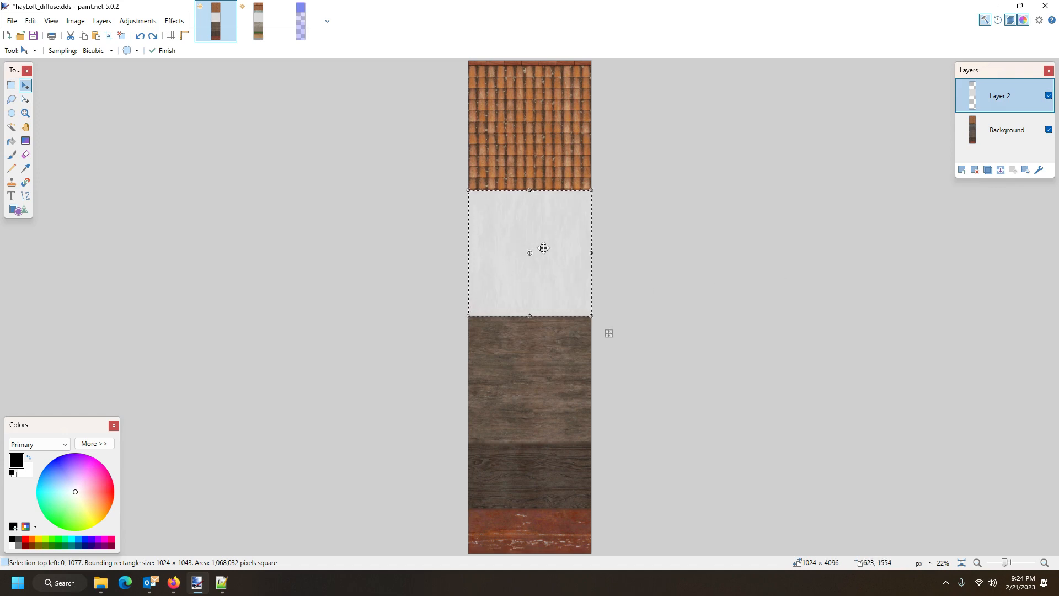
key("F4")
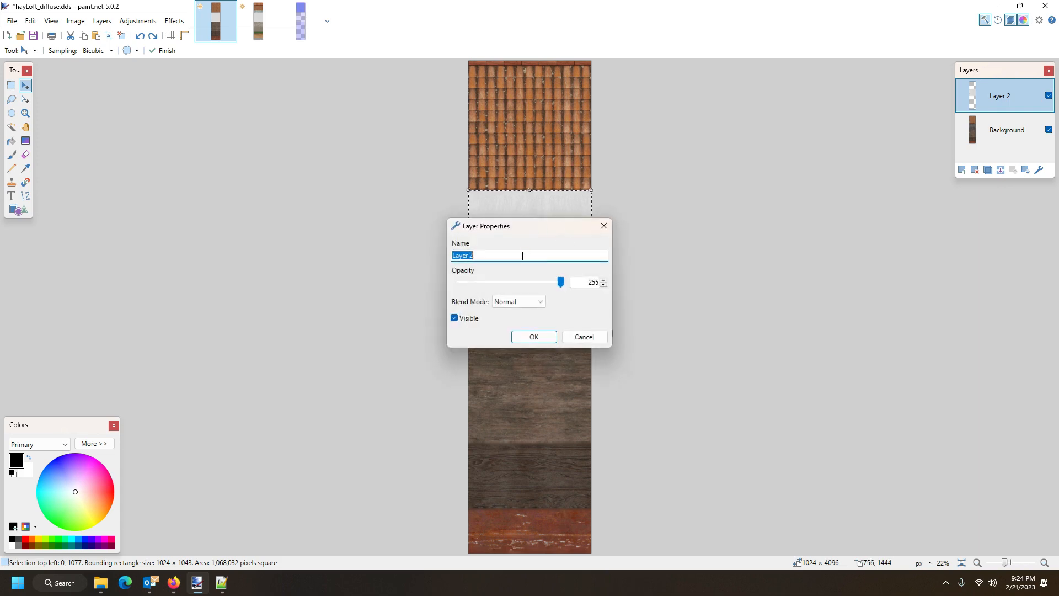
left_click_drag(565, 238, 751, 230)
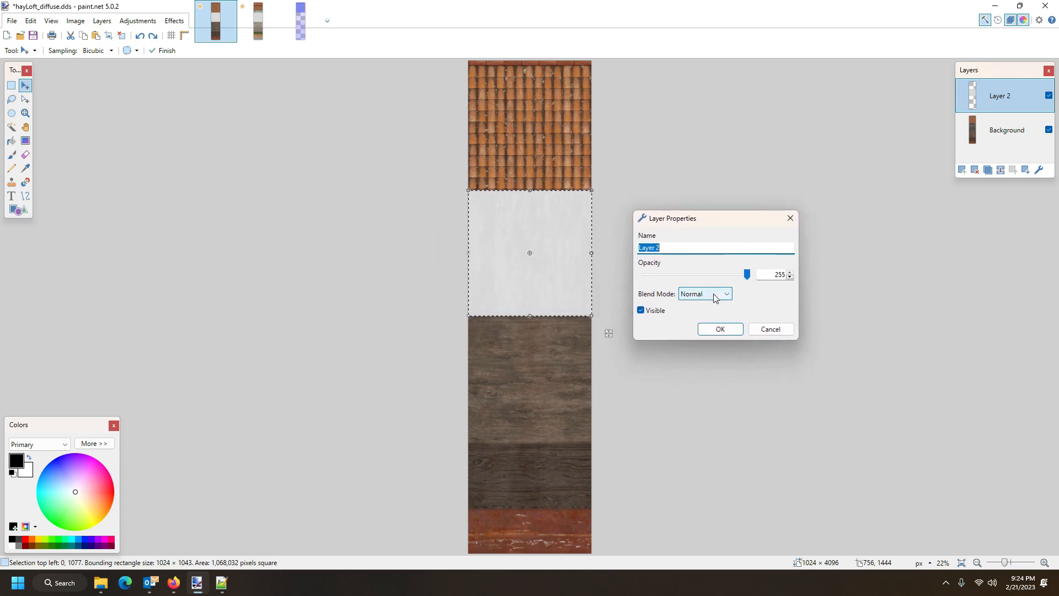
left_click_drag(747, 277, 724, 286)
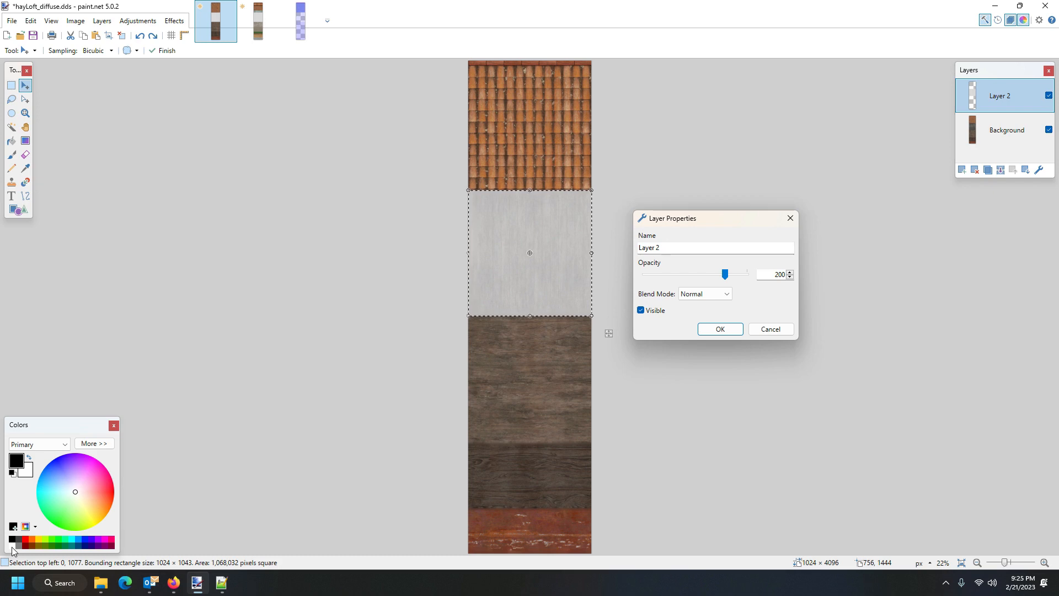
left_click(771, 329)
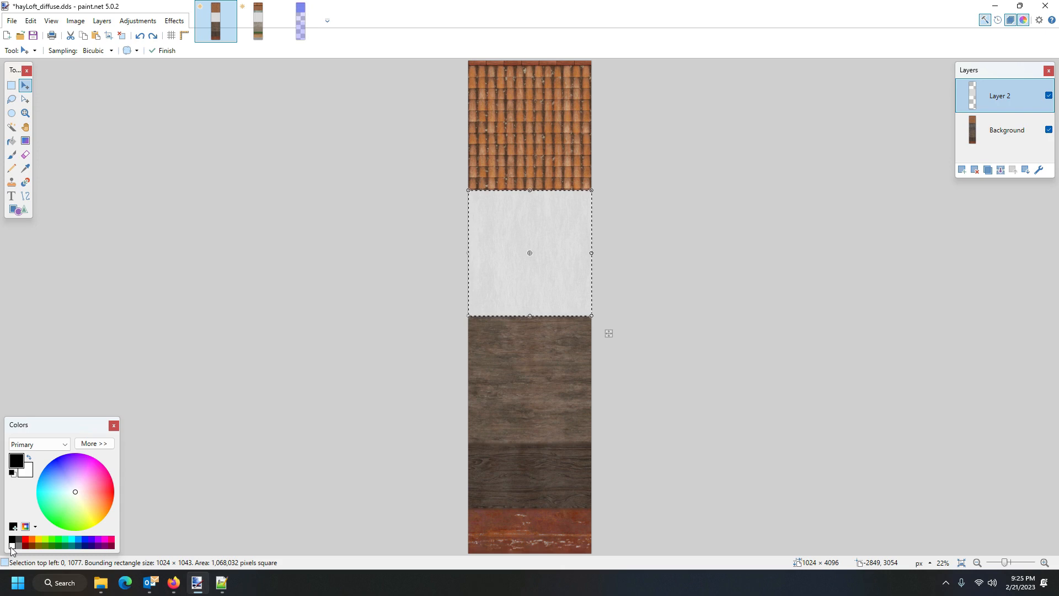
Paint the selected wall band on Layer 2 solid white with a size 650 brush, and deselect the area.
left_click(11, 546)
left_click(11, 154)
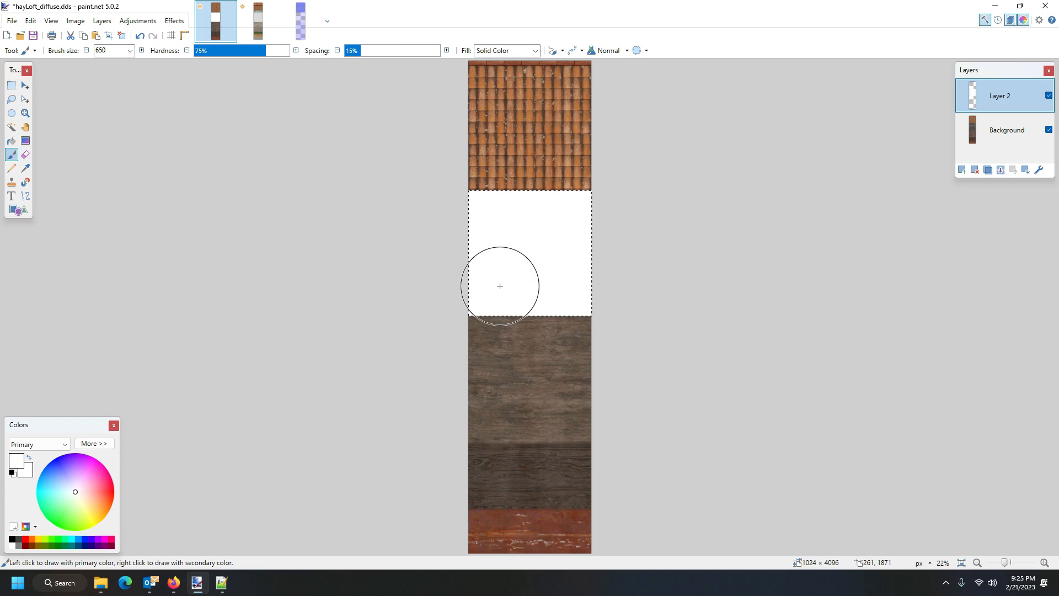
left_click(104, 444)
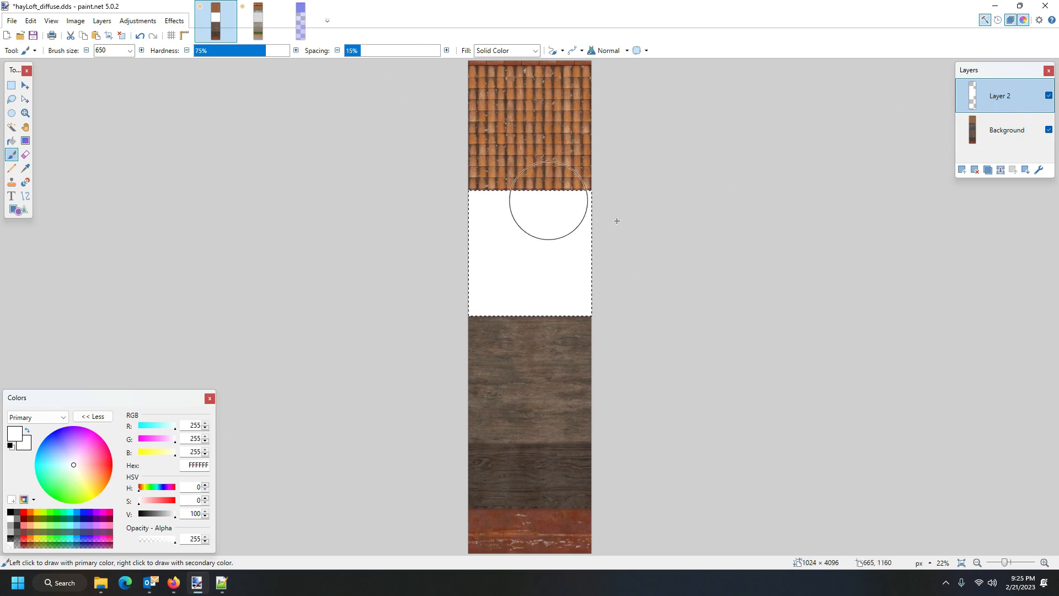
key("ctrl+d")
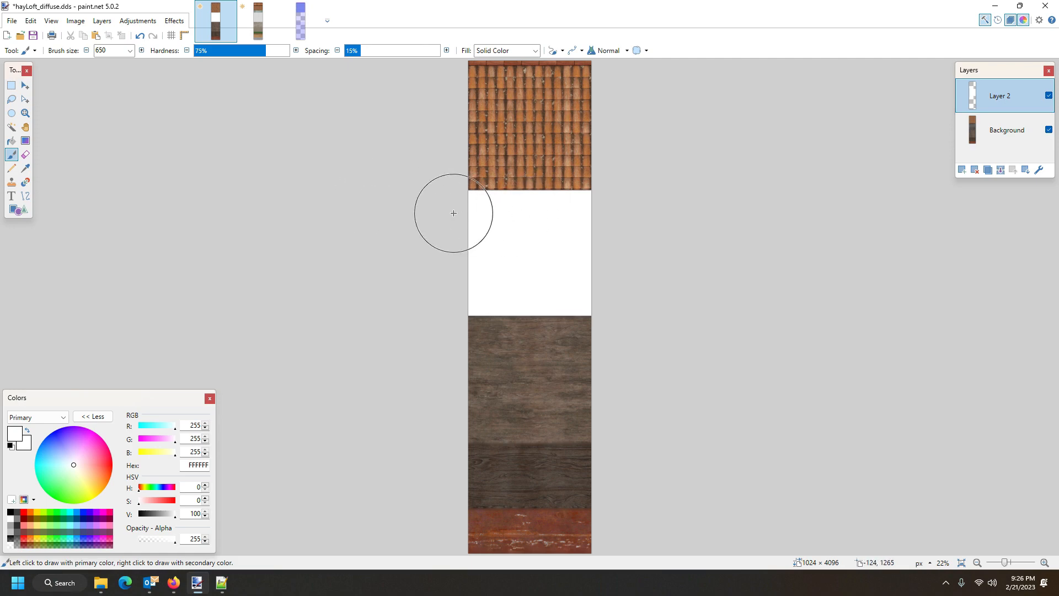
Lower Layer 2's opacity to 194 so the white blends with the grey wall texture beneath.
left_click(25, 85)
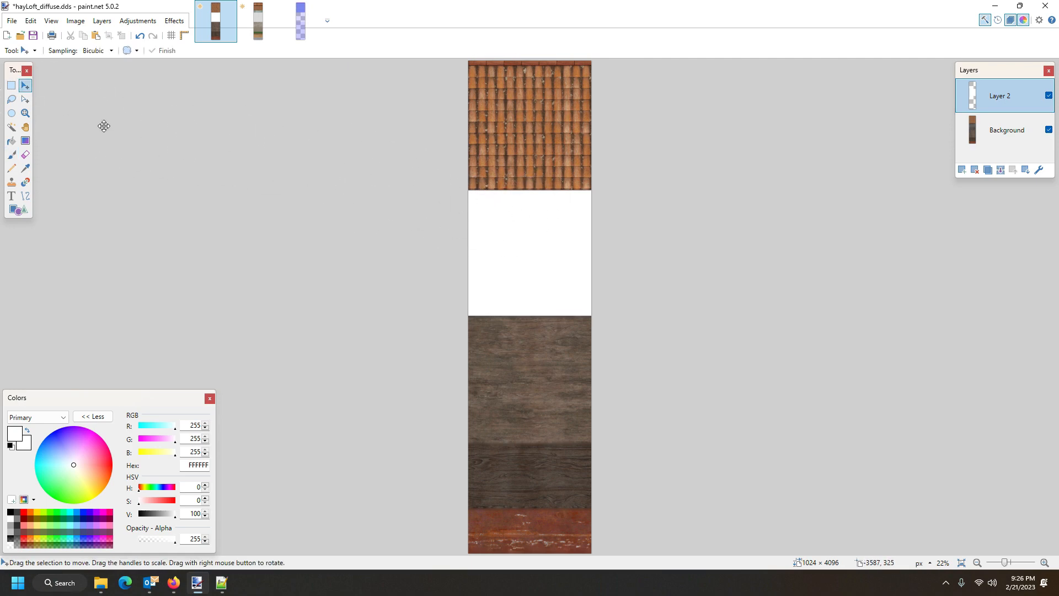
left_click(500, 258)
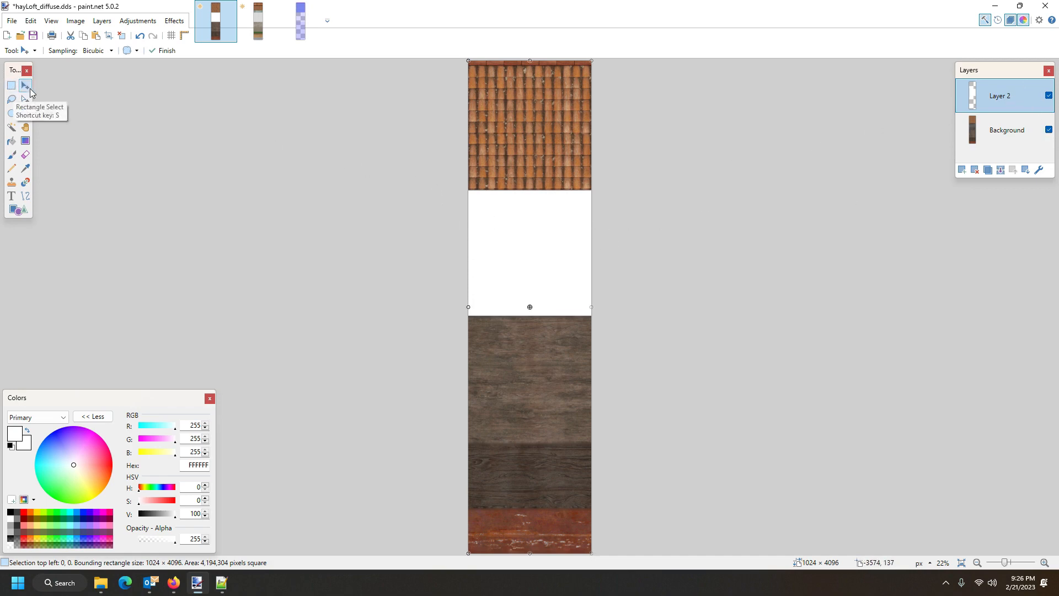
left_click(527, 228)
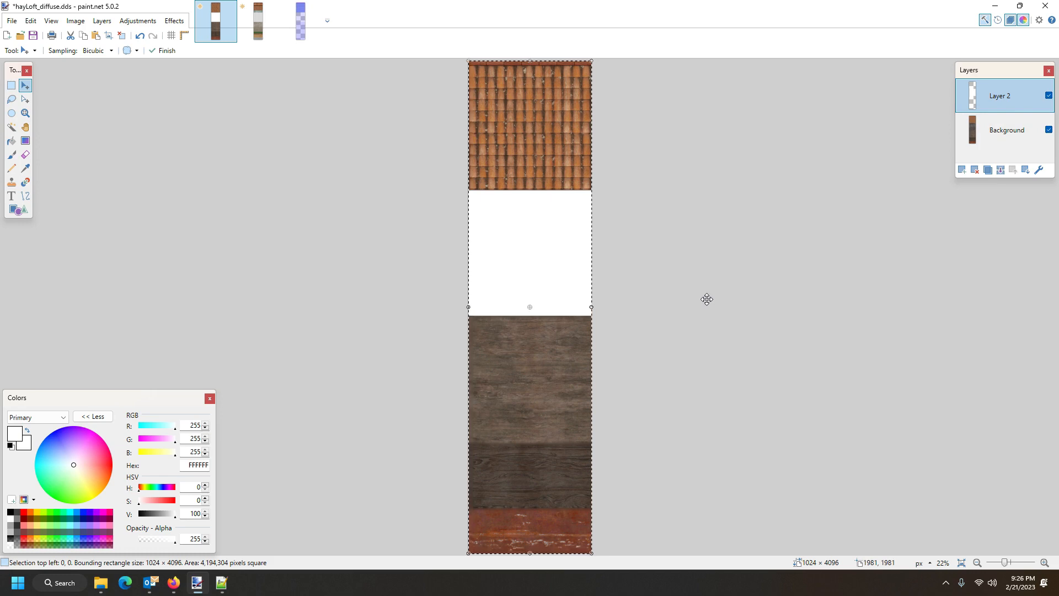
key("F4")
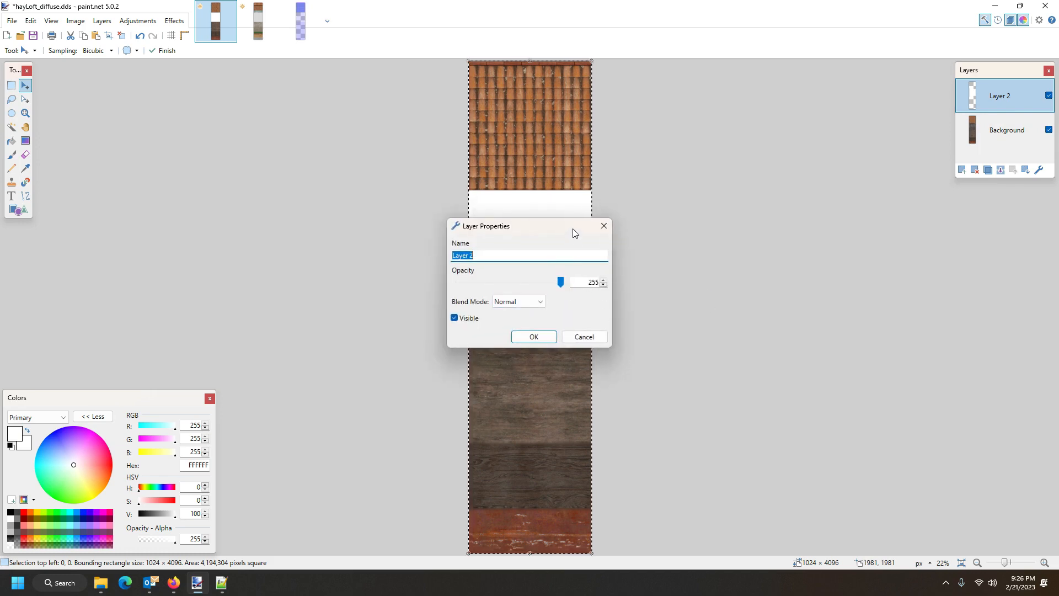
left_click_drag(573, 228, 787, 189)
left_click(775, 244)
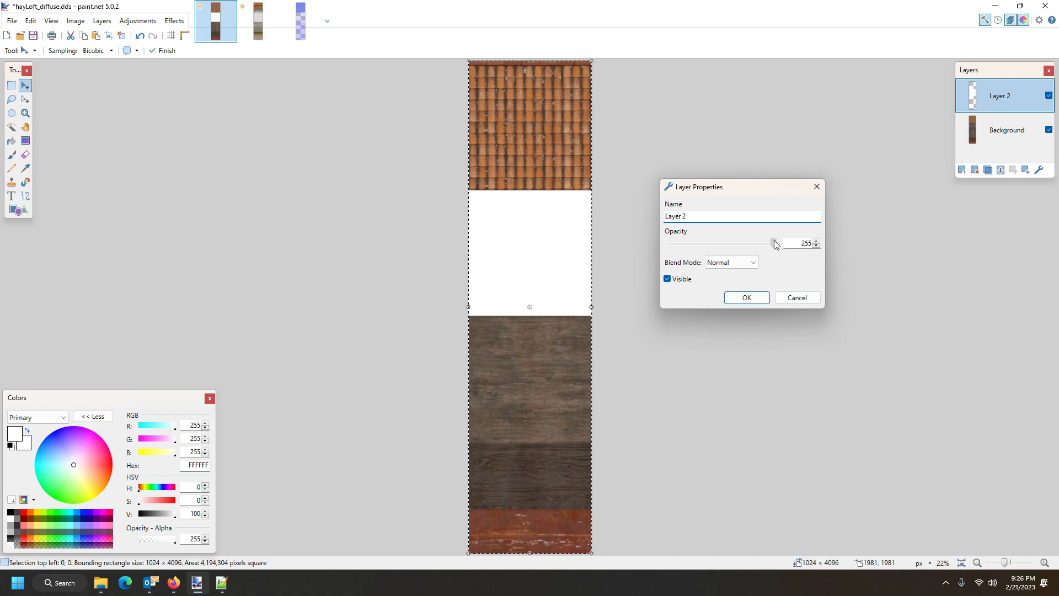
left_click_drag(775, 244, 754, 248)
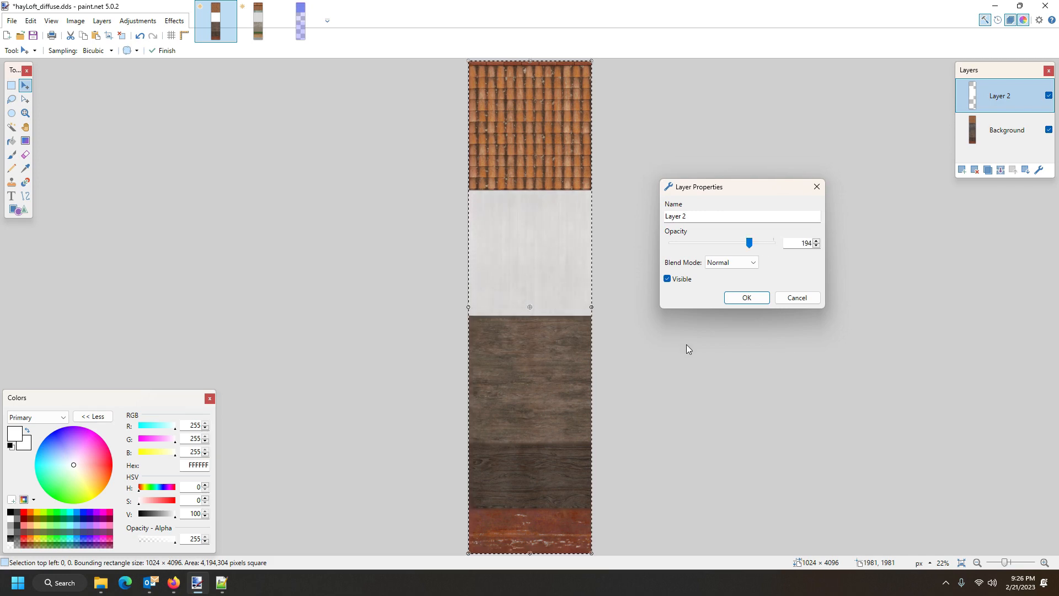
left_click(750, 299)
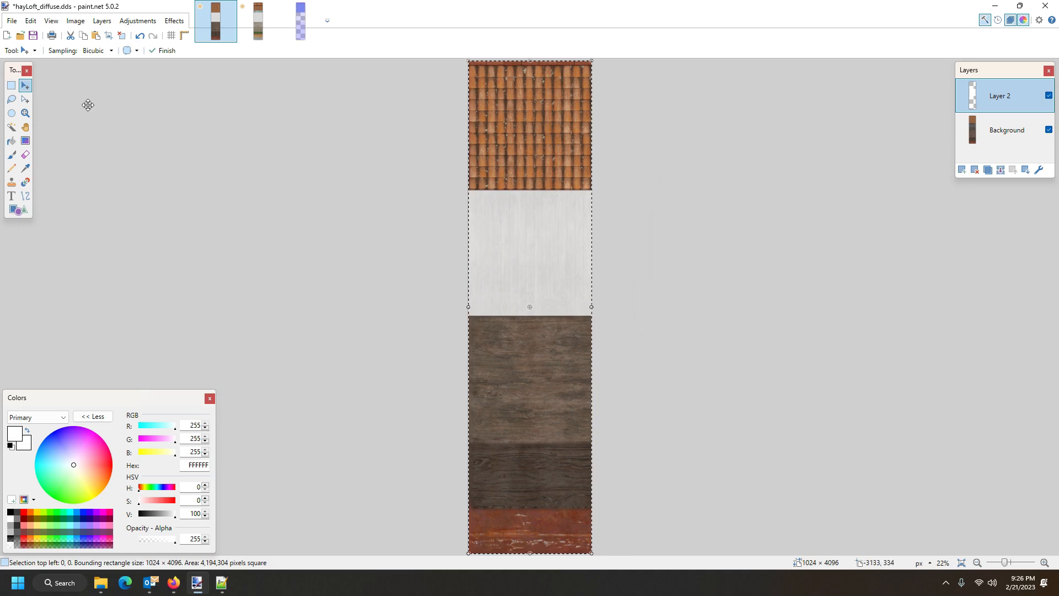
Save the image over hayLoft_diffuse.dds in DirectDraw Surface format with BC1 (Linear, DXT1) and mip maps, flattening the layers.
left_click(33, 36)
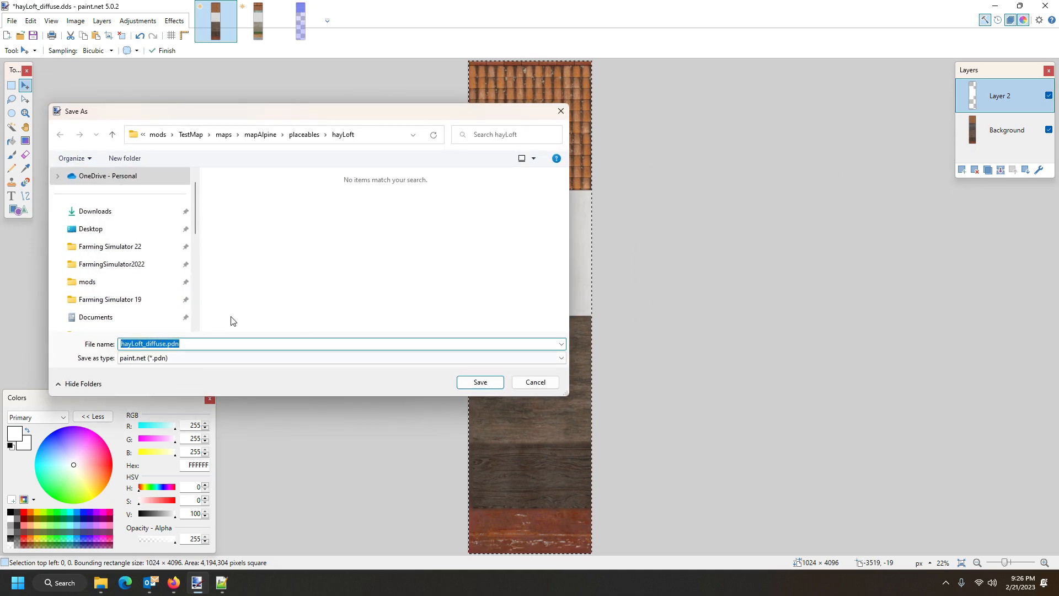
left_click(213, 358)
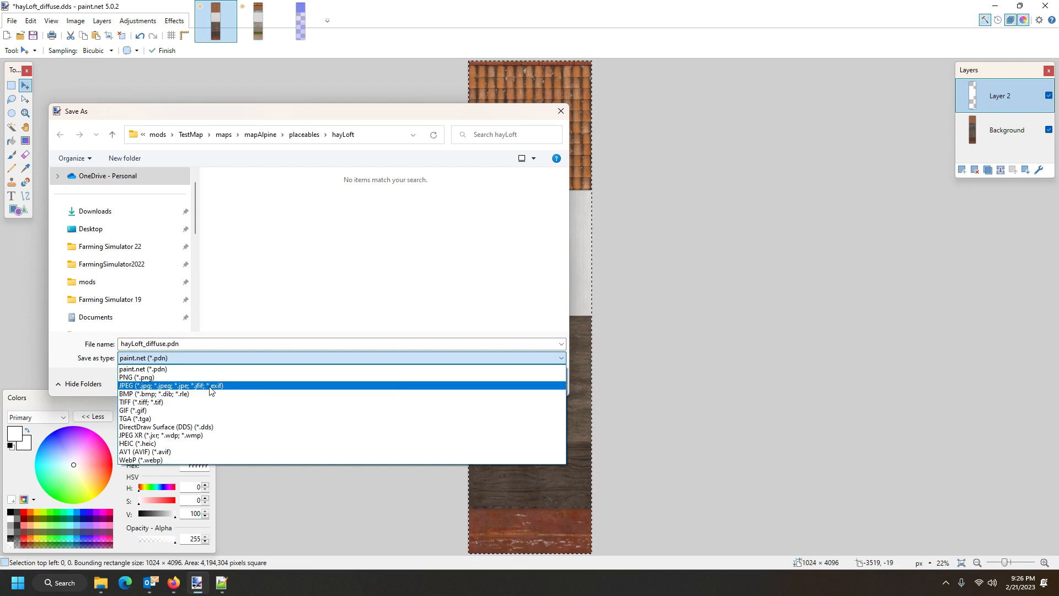
left_click(212, 426)
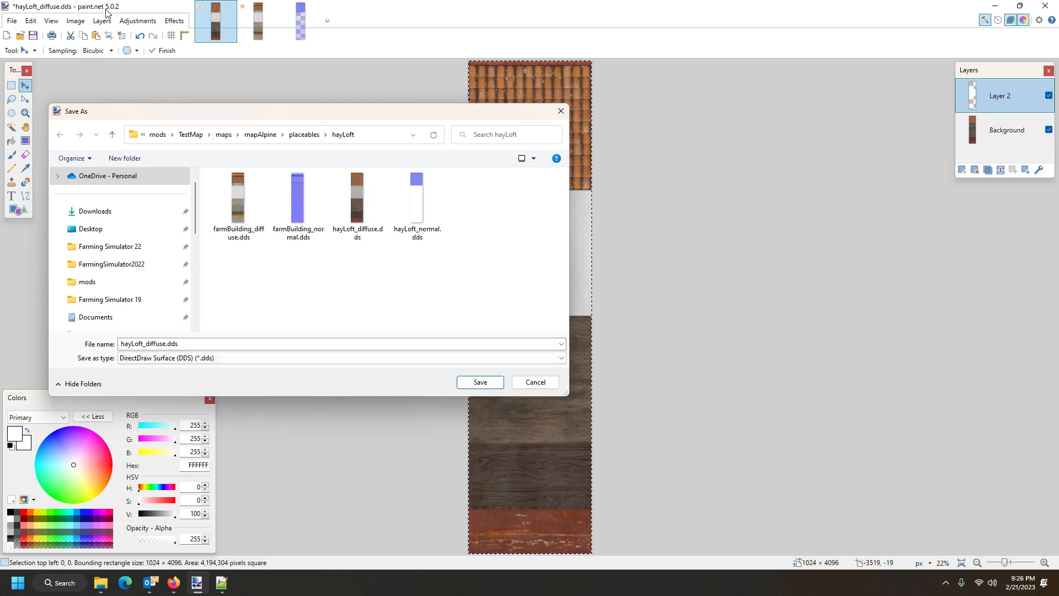
left_click(478, 381)
left_click(554, 290)
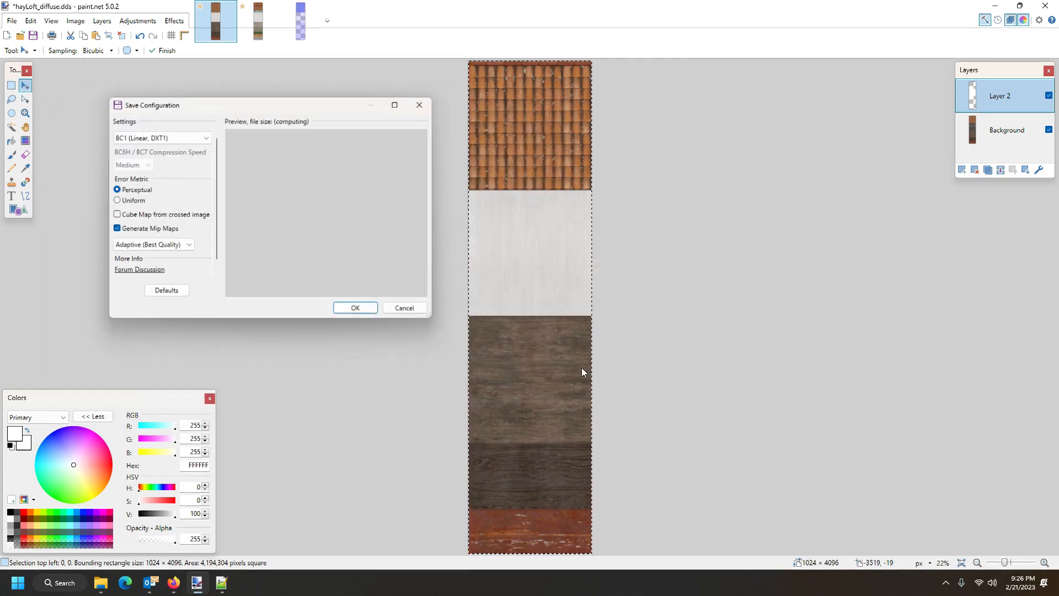
left_click(356, 312)
left_click(468, 318)
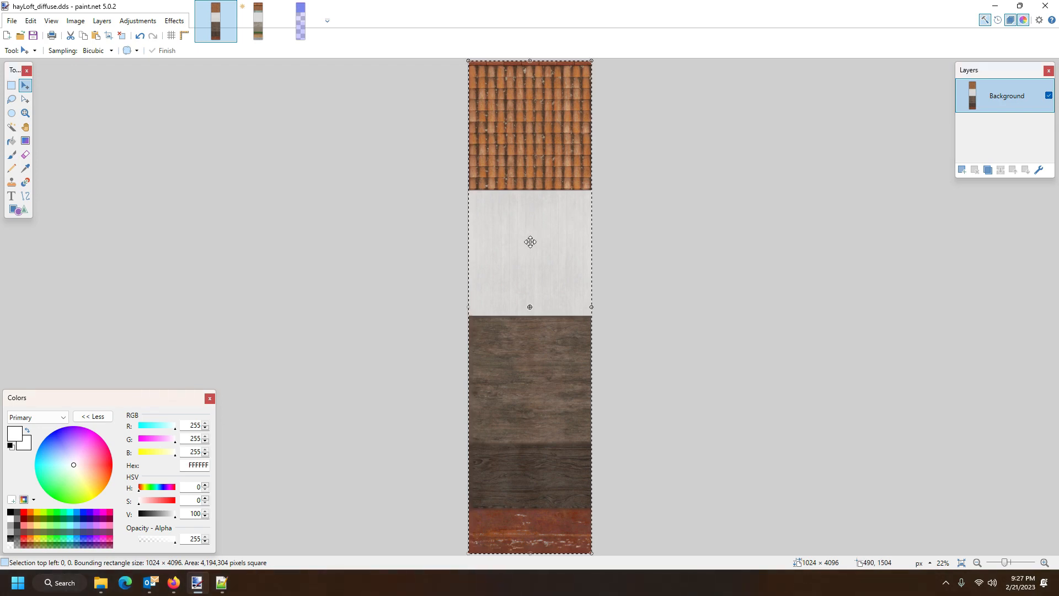
Open hayLoft.i3d from the hayLoft folder in GIANTS Editor 9.0.3 and examine the building's walls up close.
left_click(105, 586)
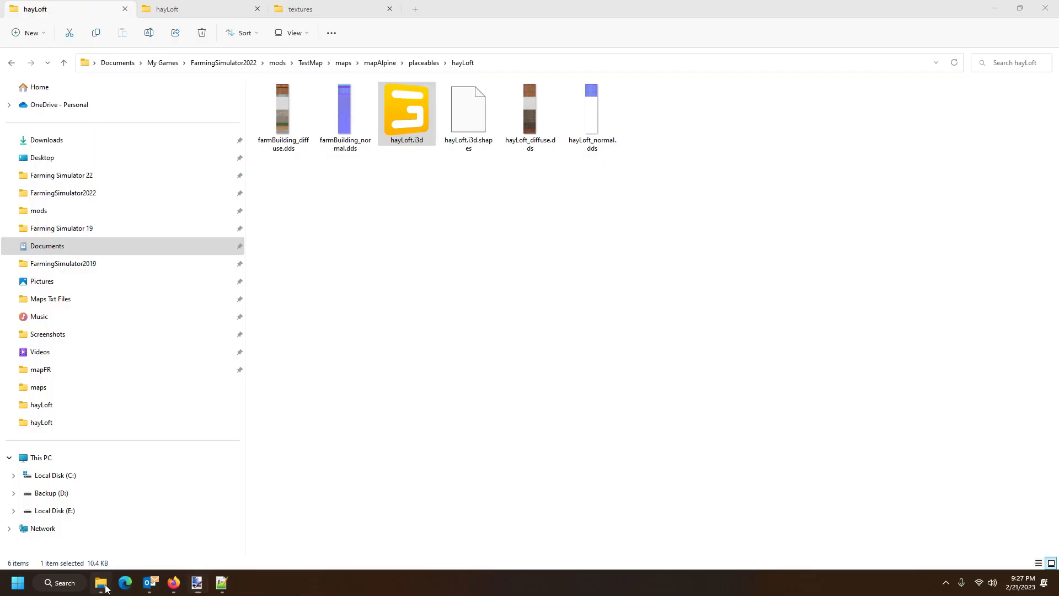
double_click(398, 110)
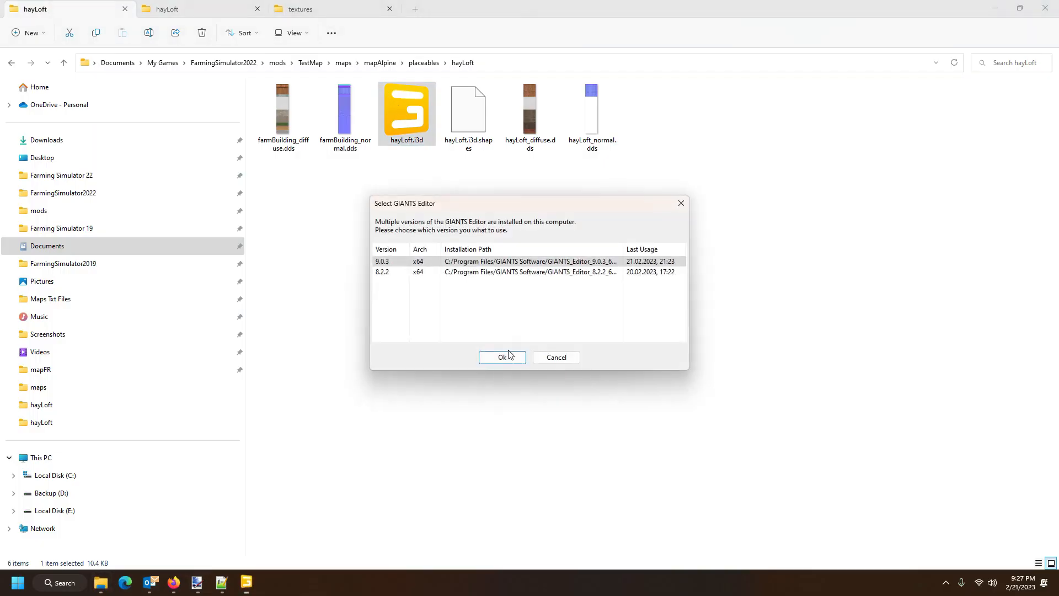
left_click(509, 359)
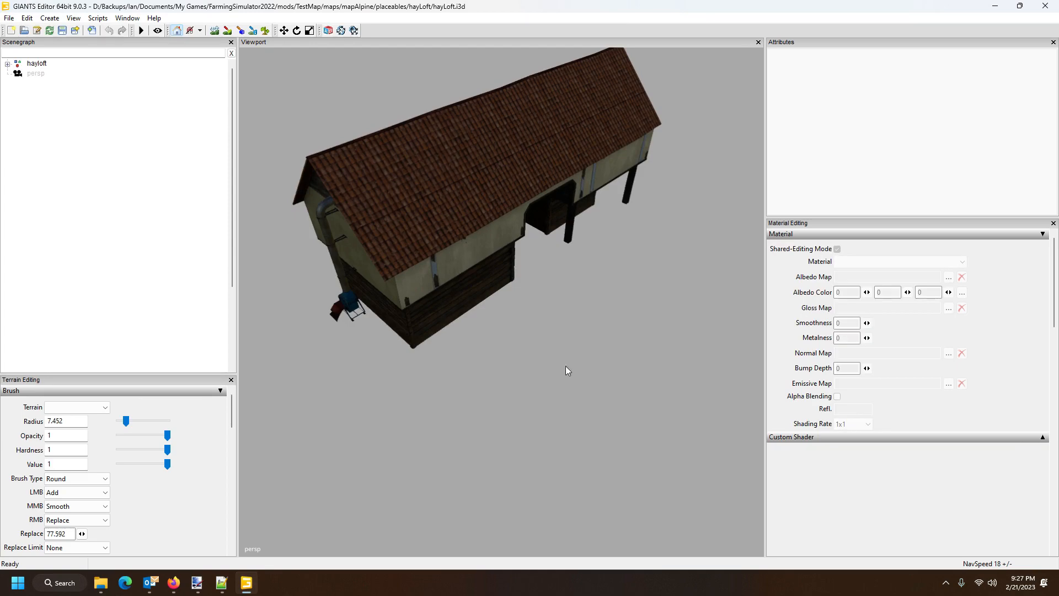
left_click_drag(568, 371, 562, 250)
scroll(563, 251, "down", 3)
scroll(567, 254, "up", 1)
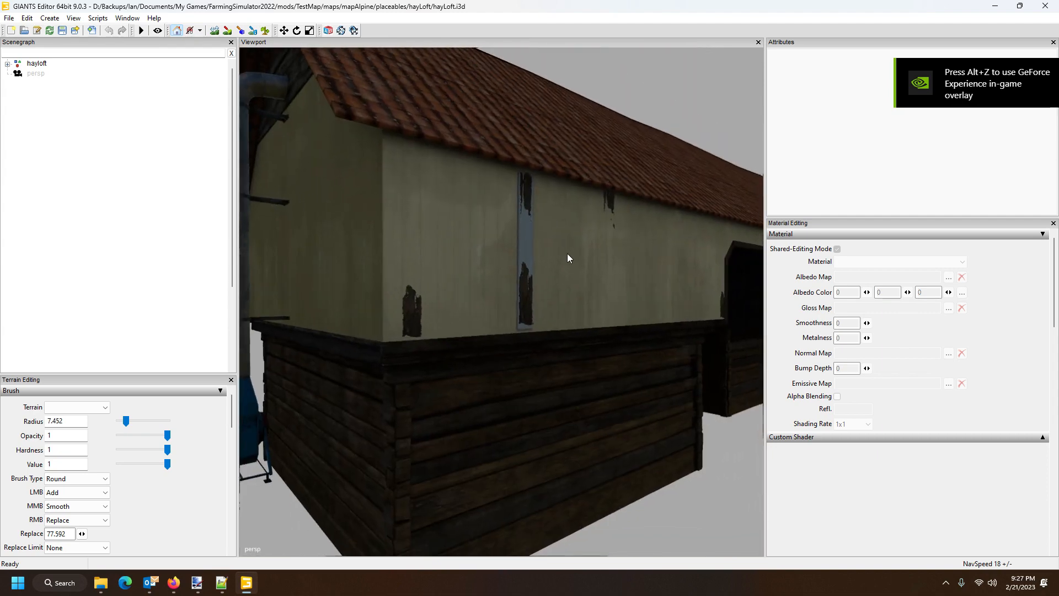
Close GIANTS Editor without saving changes and switch back to hayLoft_diffuse.dds in paint.net.
key("alt+F4")
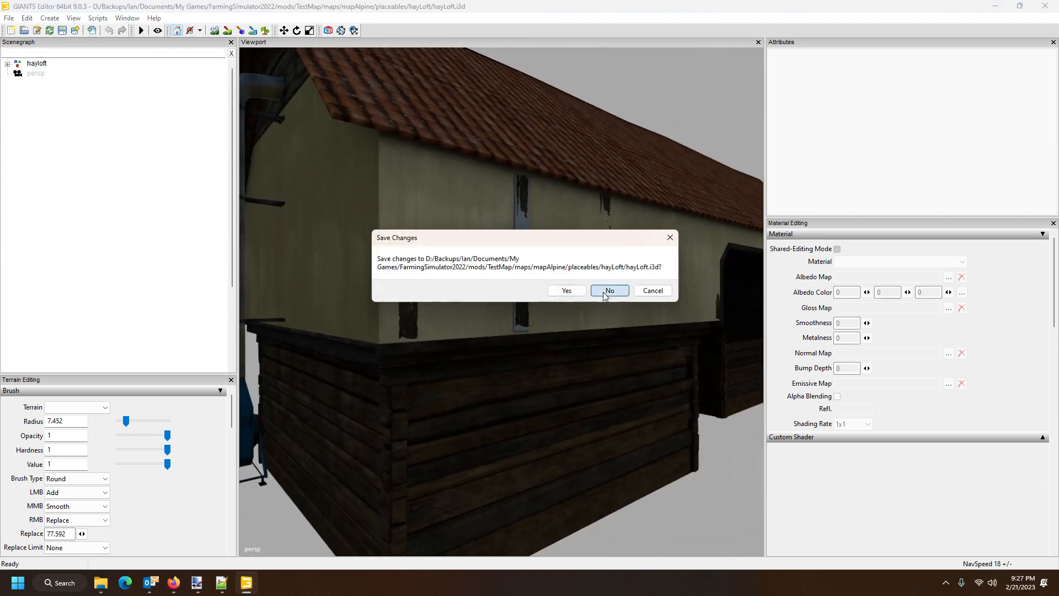
left_click(604, 294)
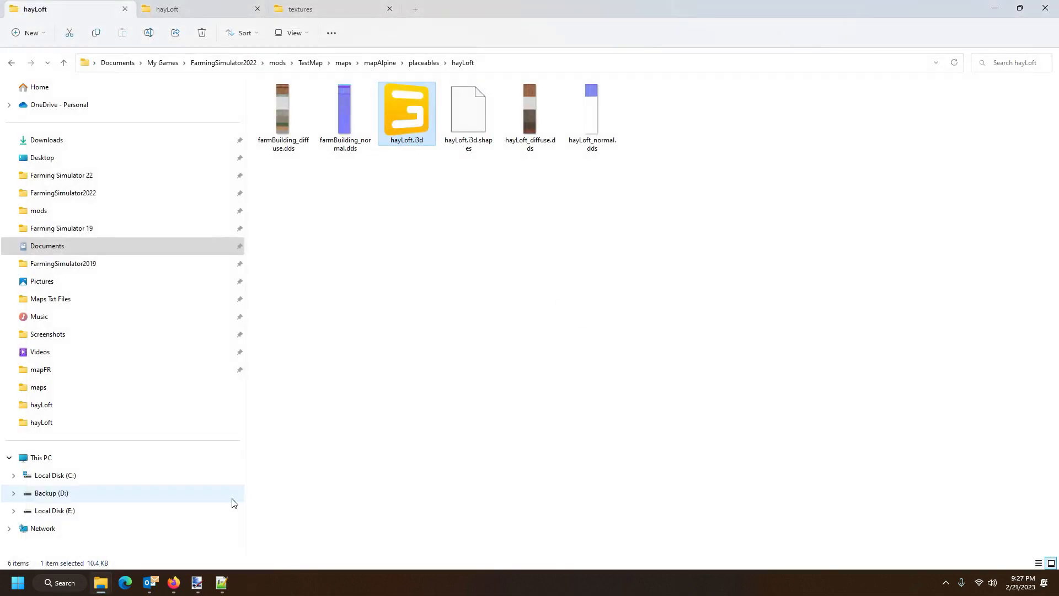
mouse_move(199, 589)
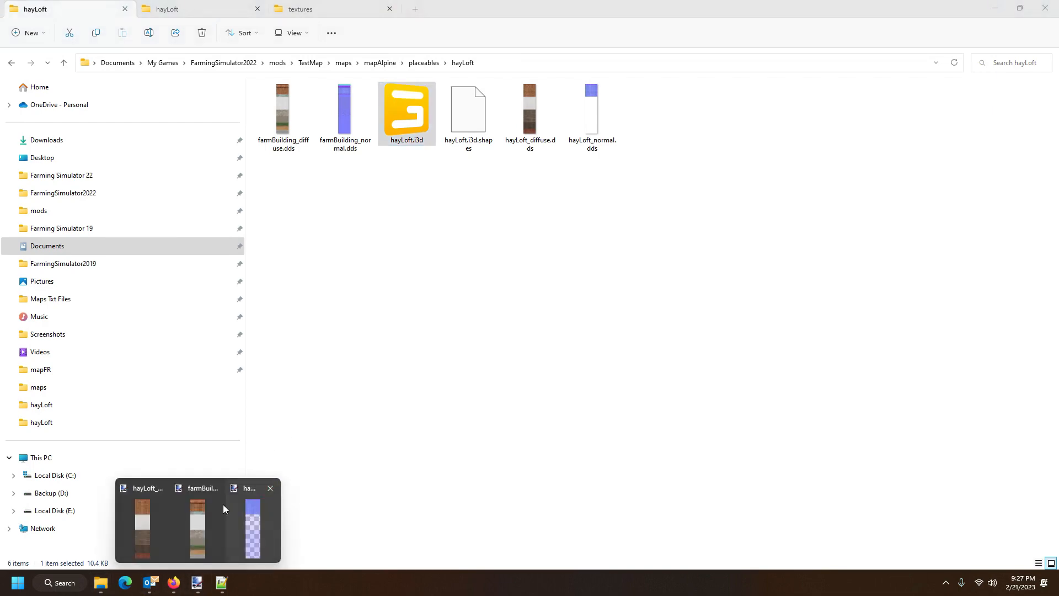
left_click(223, 504)
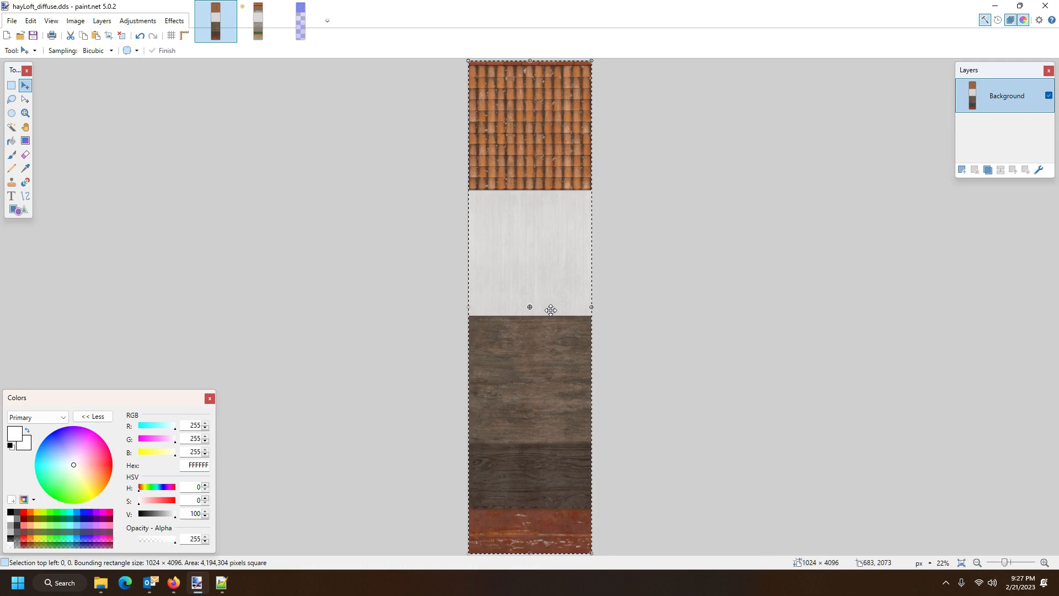
Switch to the mod's hayLoft folder and reopen hayLoft.i3d in GIANTS Editor version 9.0.3.
mouse_move(274, 10)
left_click(100, 582)
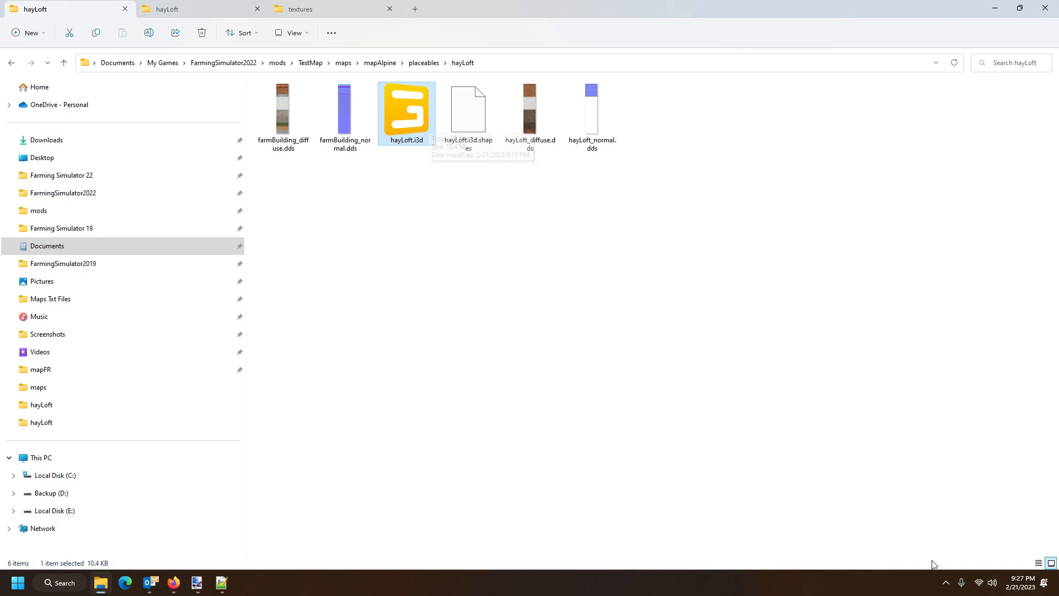
double_click(415, 124)
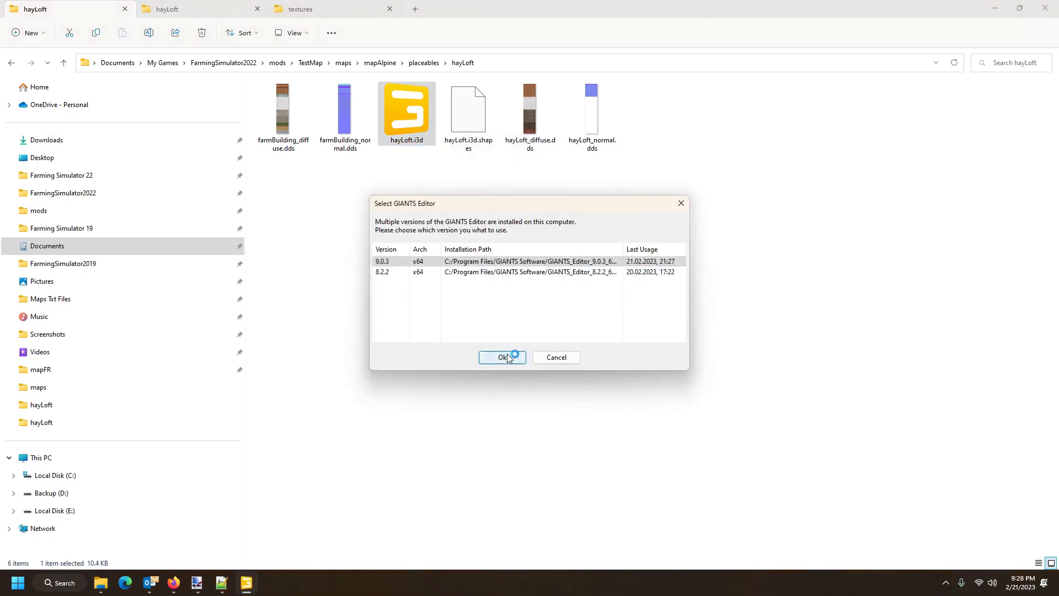
left_click(502, 355)
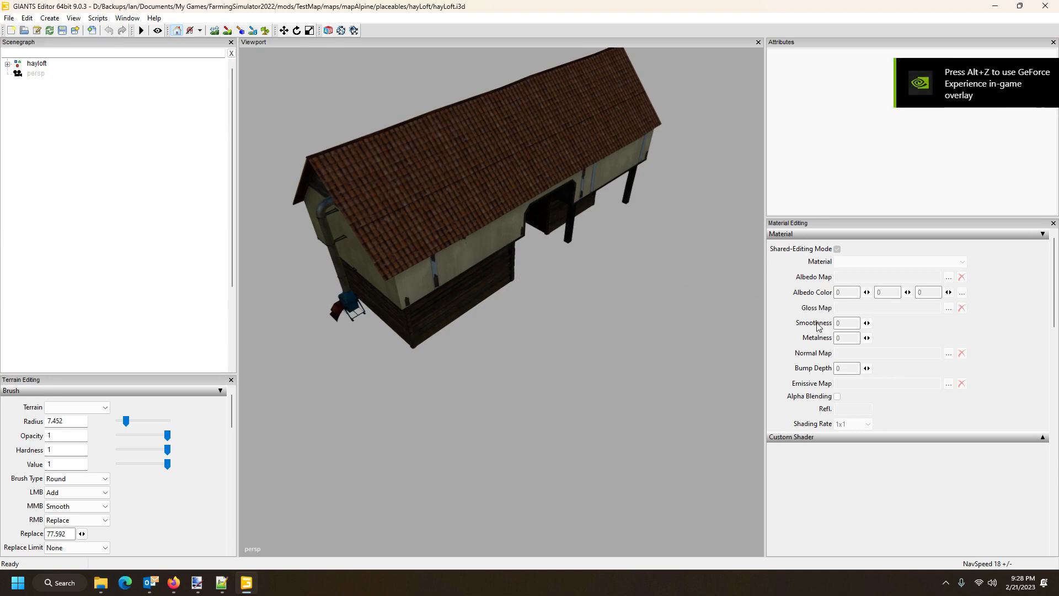
Select the hayloft_vis mesh in the visuals group and show its material's custom shader settings.
left_click(8, 64)
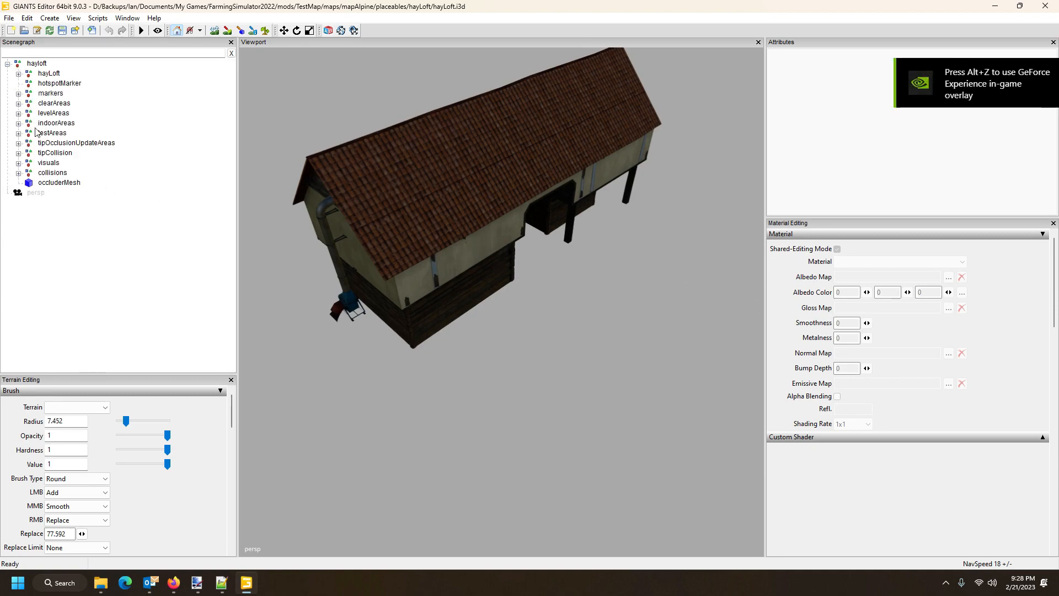
left_click(18, 174)
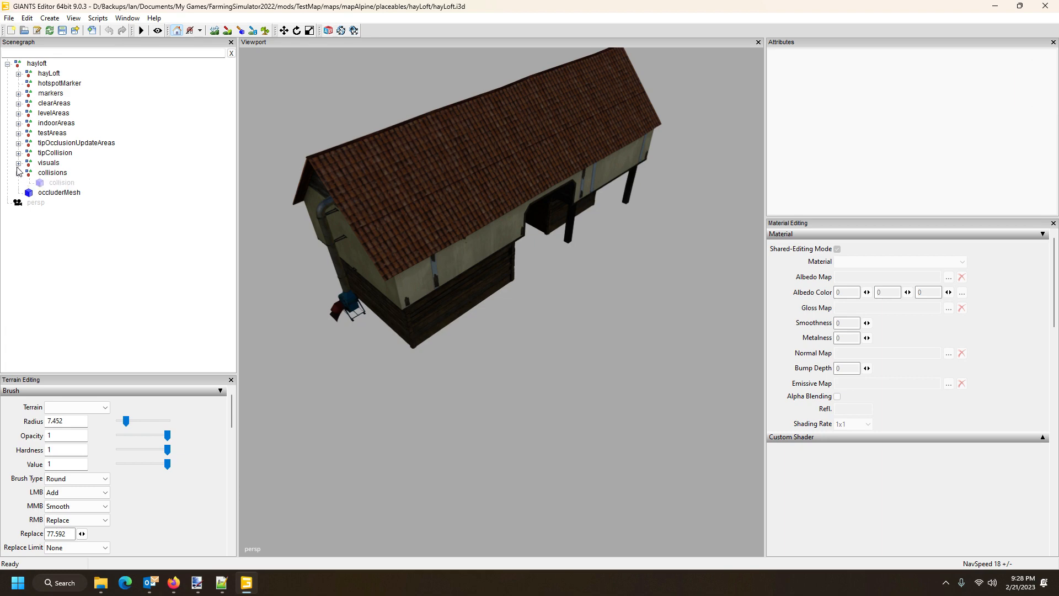
left_click(18, 164)
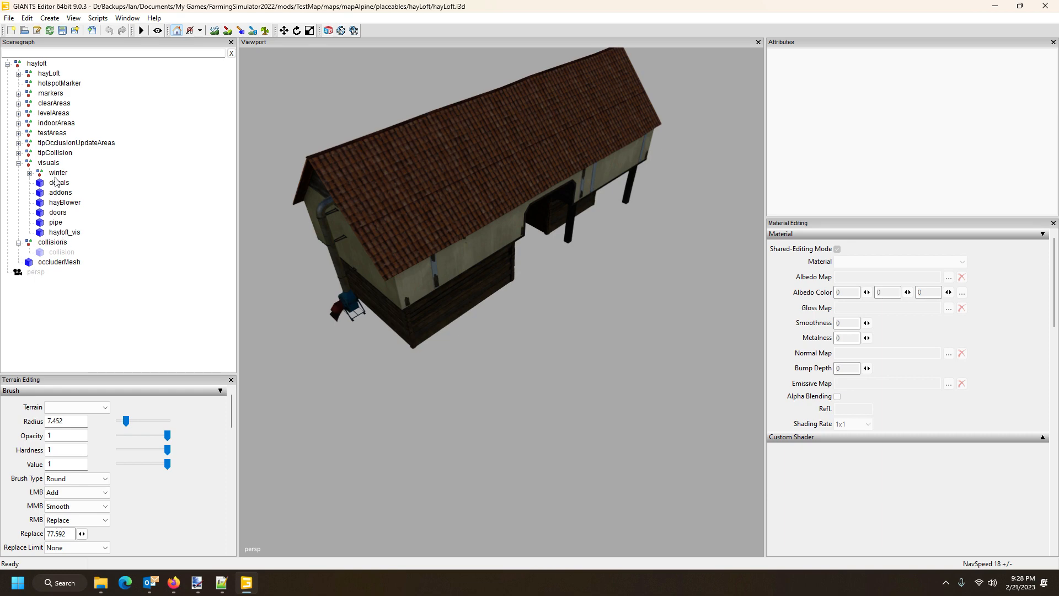
left_click(60, 233)
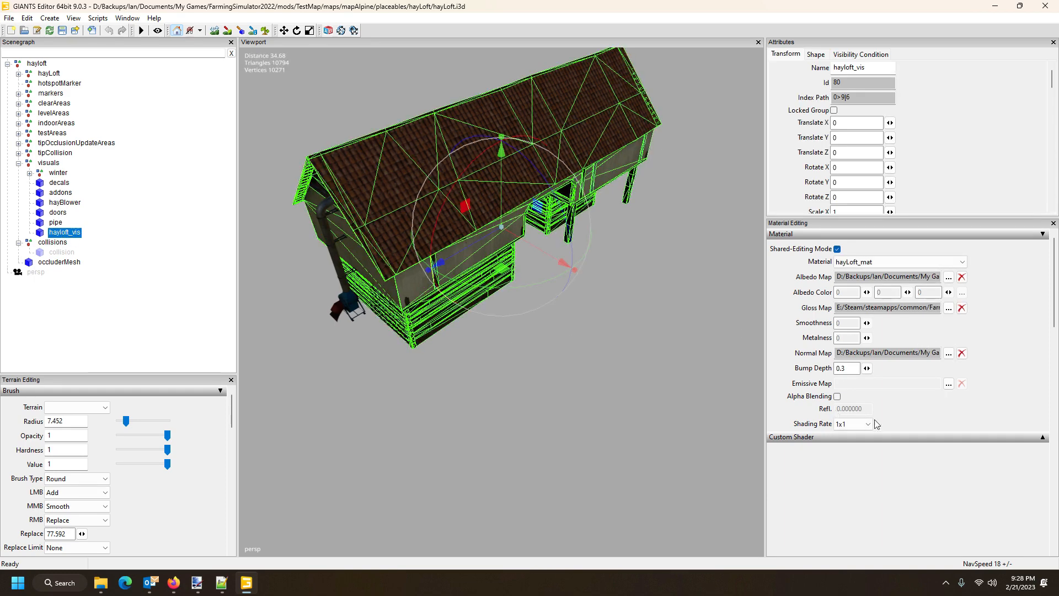
left_click(1043, 437)
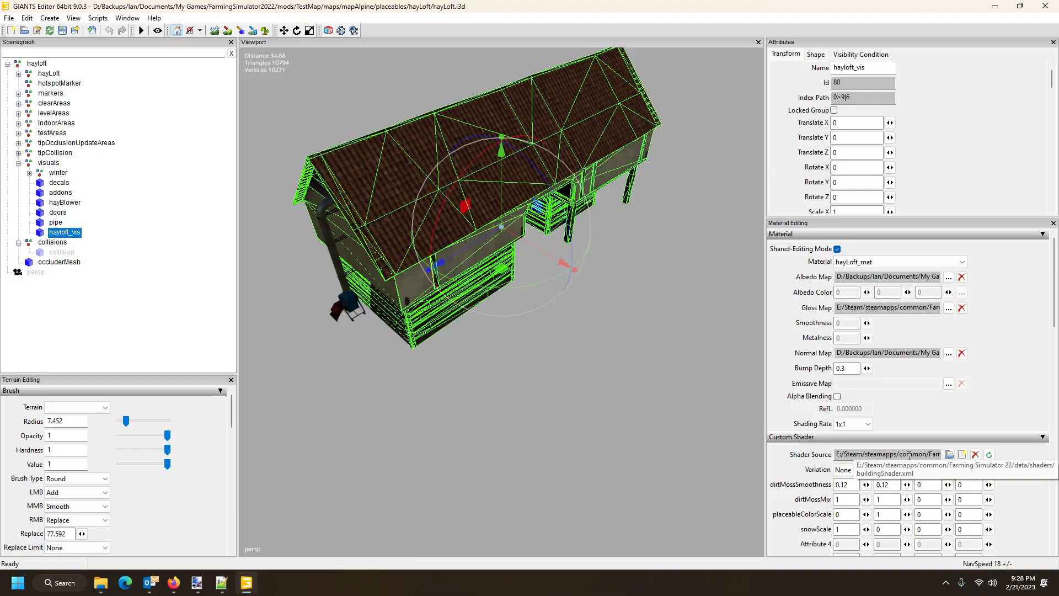
Deselect the mesh, examine the gable wall's colour up close, and close GIANTS Editor without saving.
left_click_drag(574, 295, 641, 234)
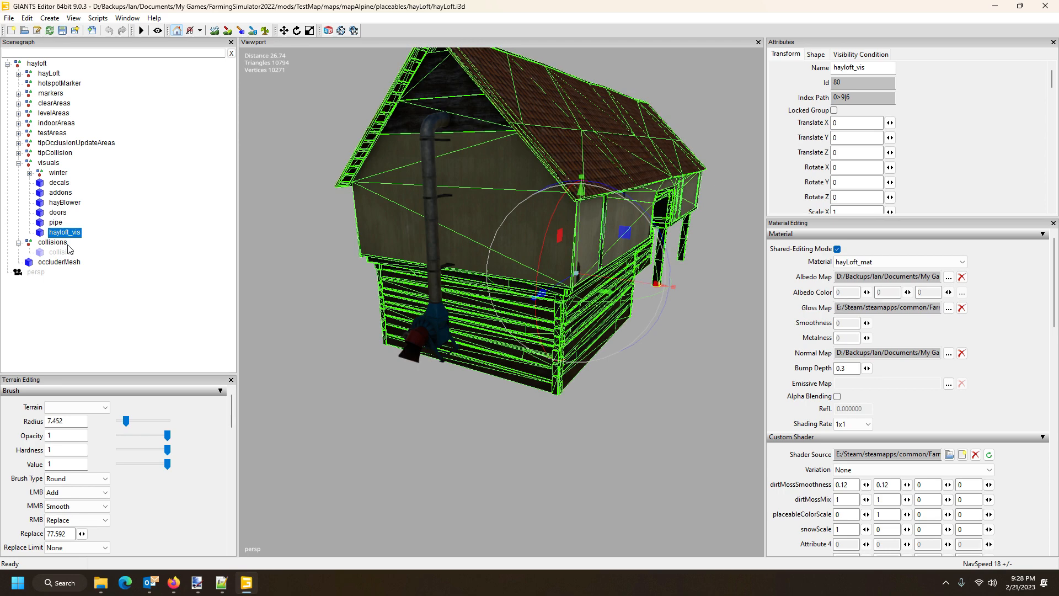
left_click(428, 190)
scroll(429, 201, "up", 3)
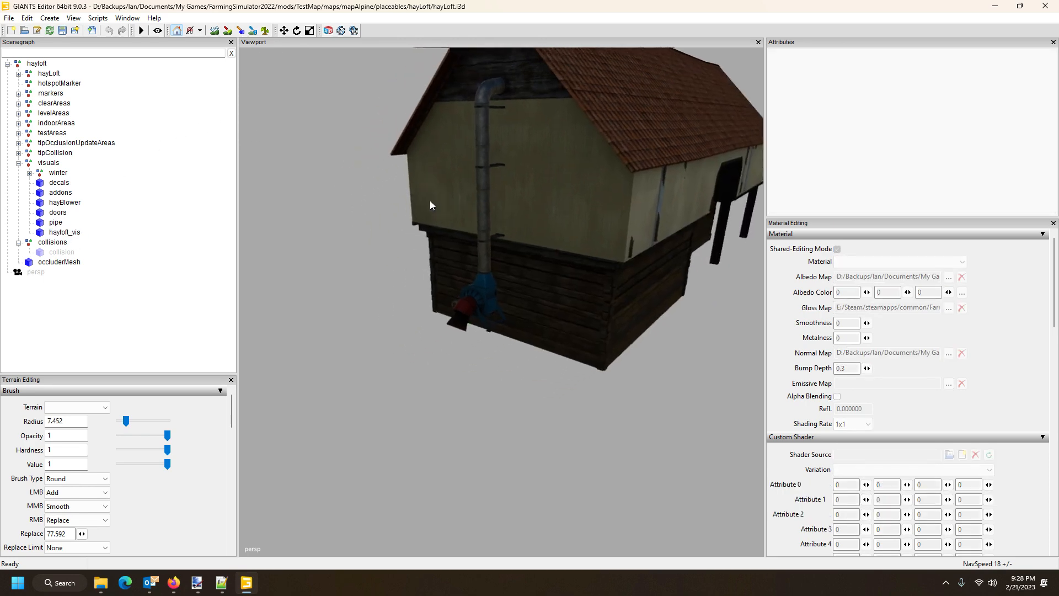
scroll(429, 200, "up", 2)
left_click_drag(419, 156, 460, 171)
scroll(462, 178, "down", 4)
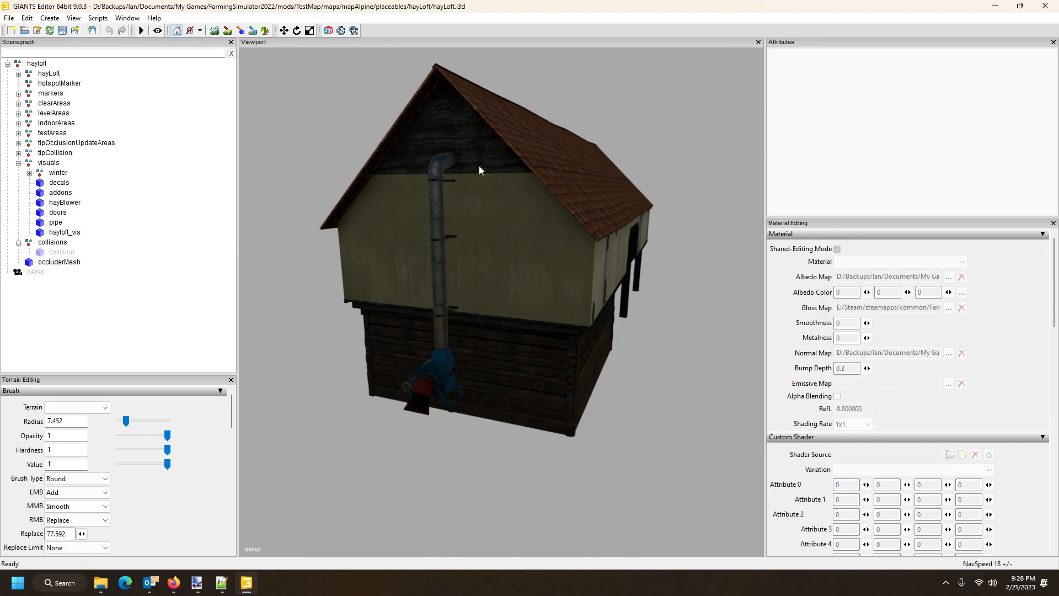
left_click(1048, 6)
left_click(603, 290)
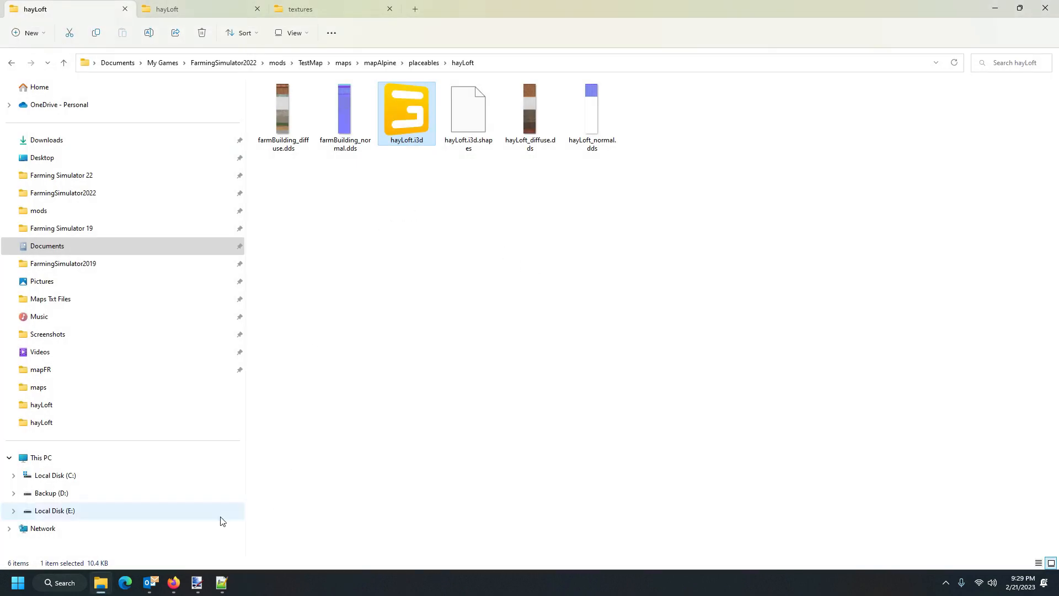
Switch to hayLoft_diffuse.dds in paint.net and clear the selection around the whole texture.
right_click(469, 219)
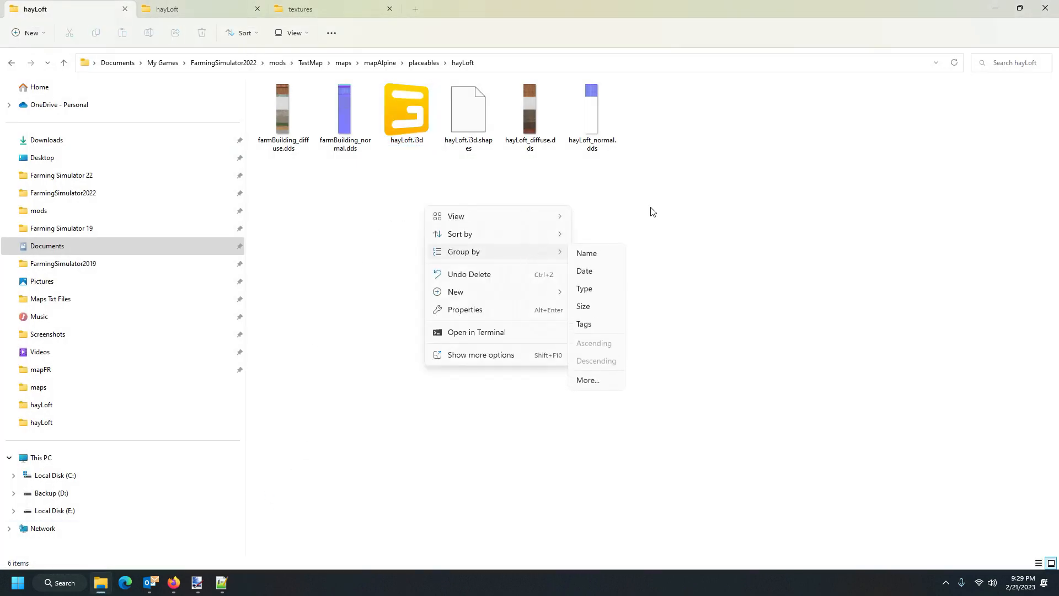
left_click(709, 210)
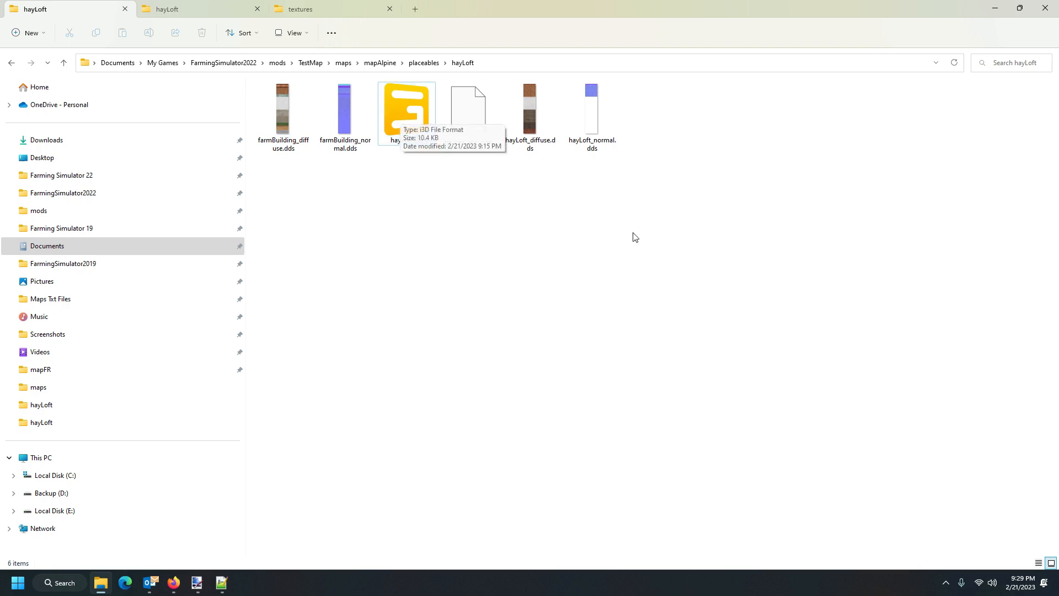
left_click(198, 585)
left_click(148, 520)
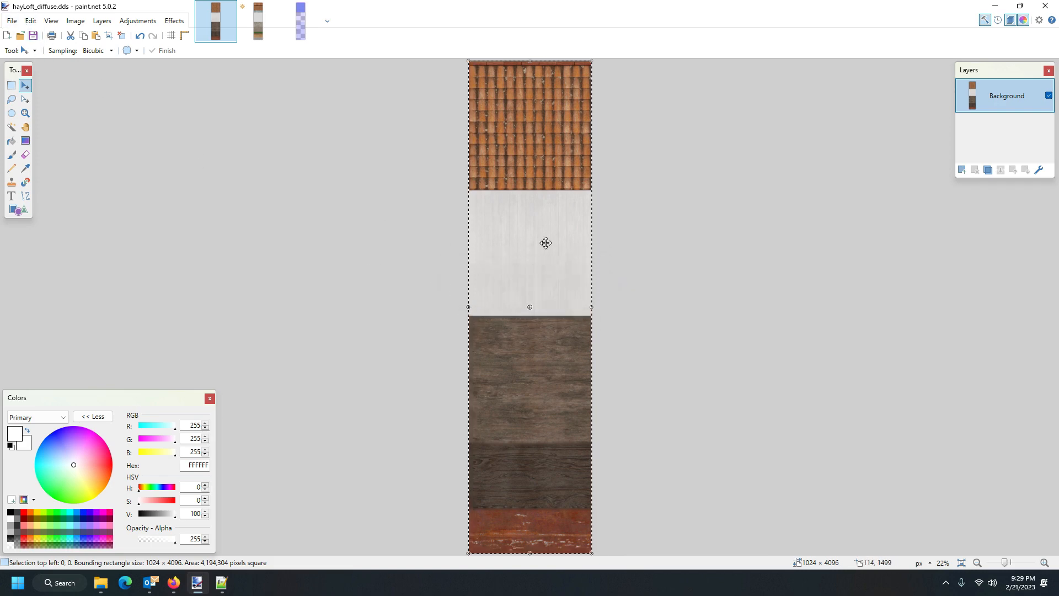
key("ctrl+d")
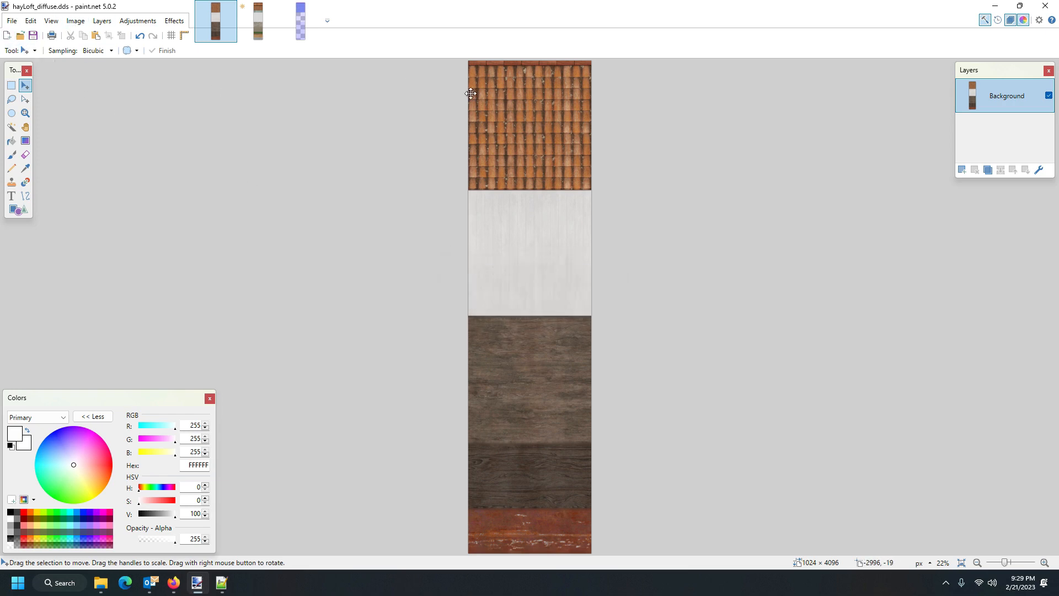
Return to the mod's hayLoft folder, open hayLoft.i3d in GIANTS Editor 9.0.3 again, and view the building's gable end.
left_click(103, 589)
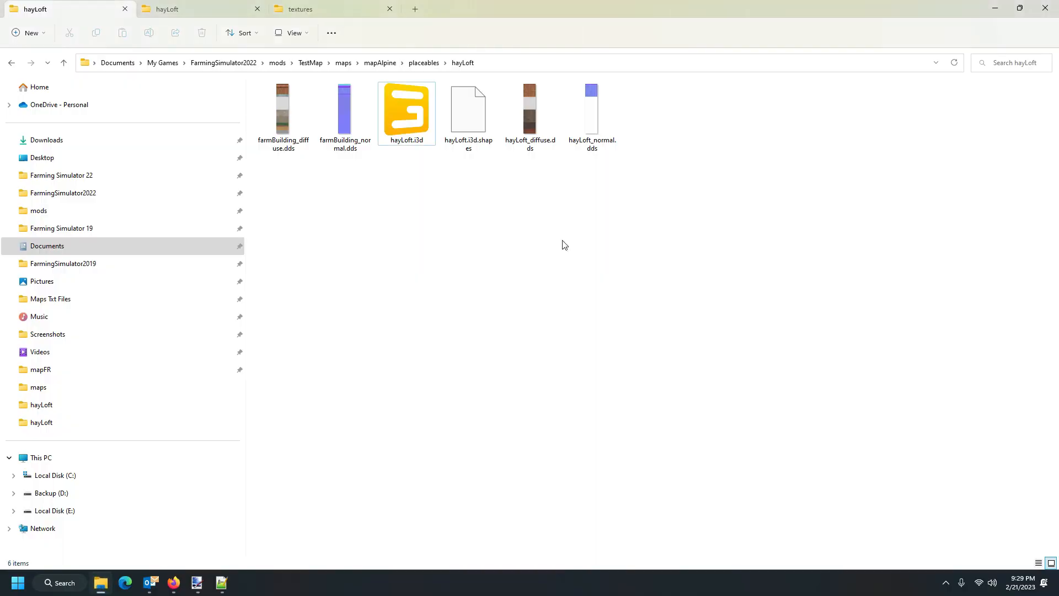
double_click(407, 111)
left_click(503, 357)
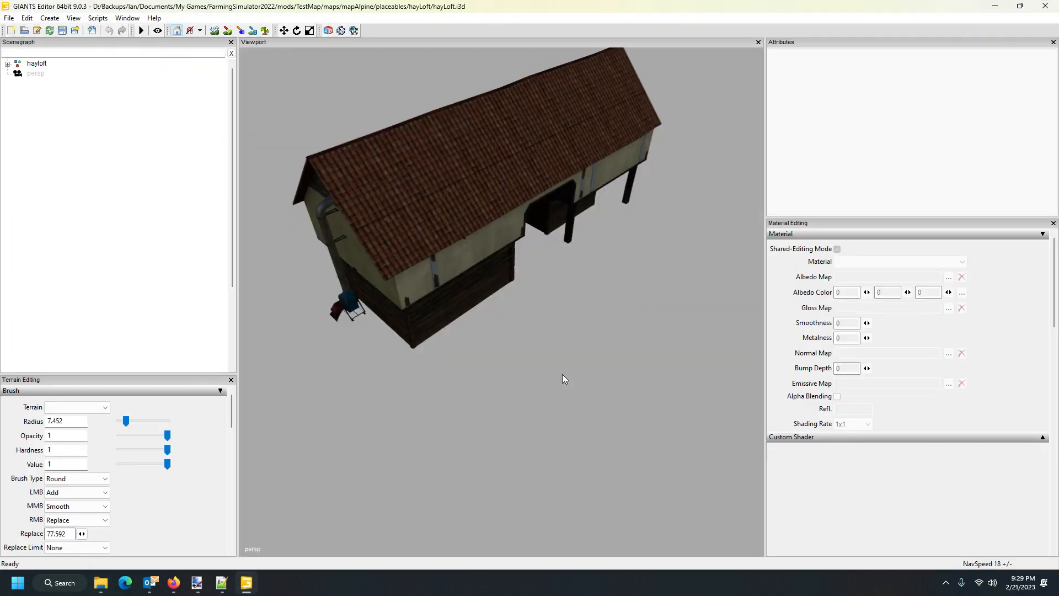
left_click_drag(561, 374, 608, 319)
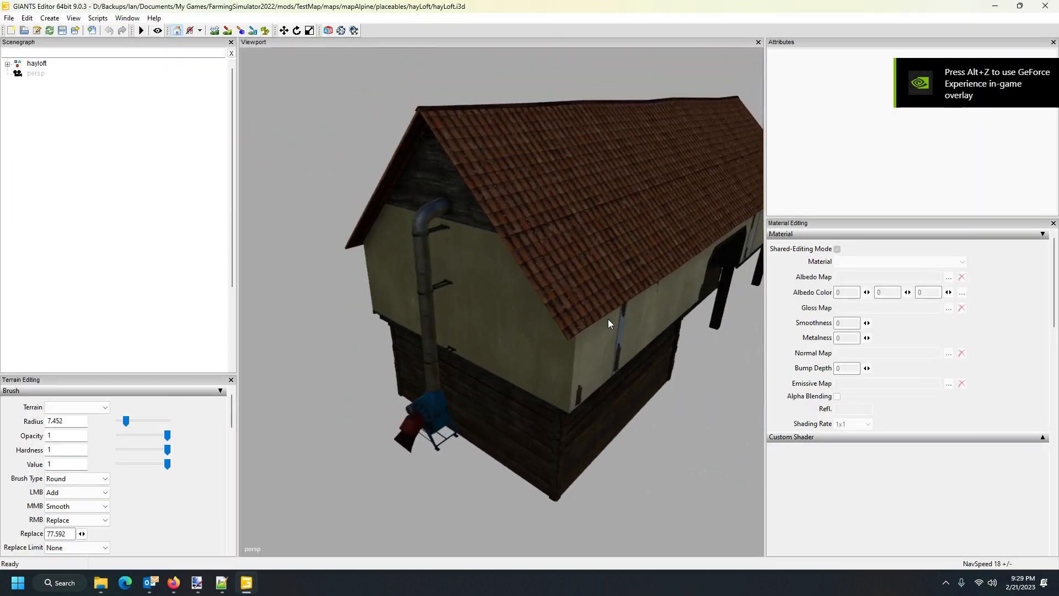
scroll(608, 319, "down", 5)
Select hayloft_vis within the visuals group to load the hayLoft_mat material for editing.
left_click(8, 63)
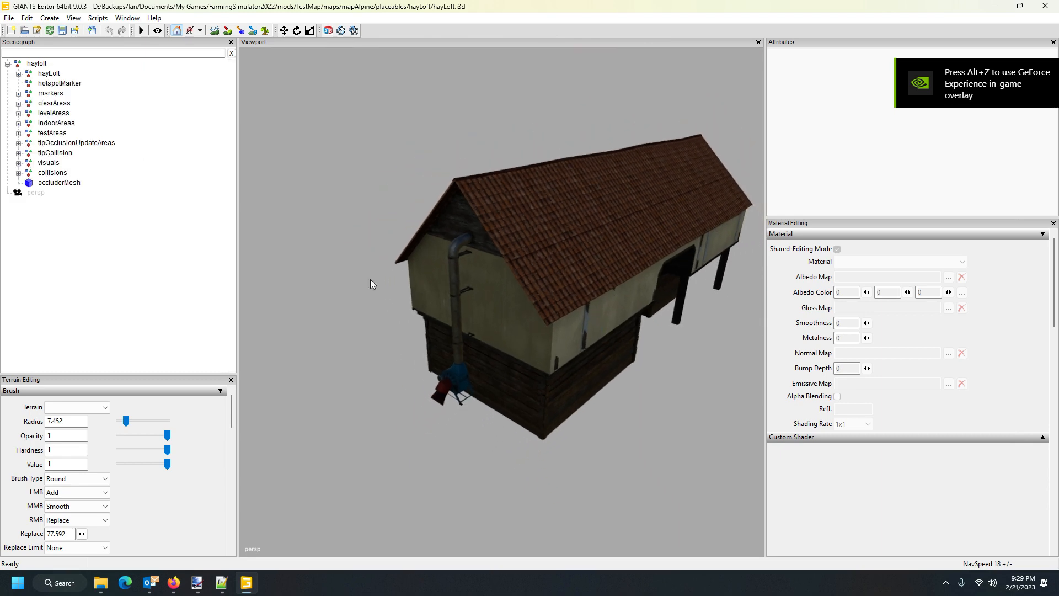
left_click(19, 163)
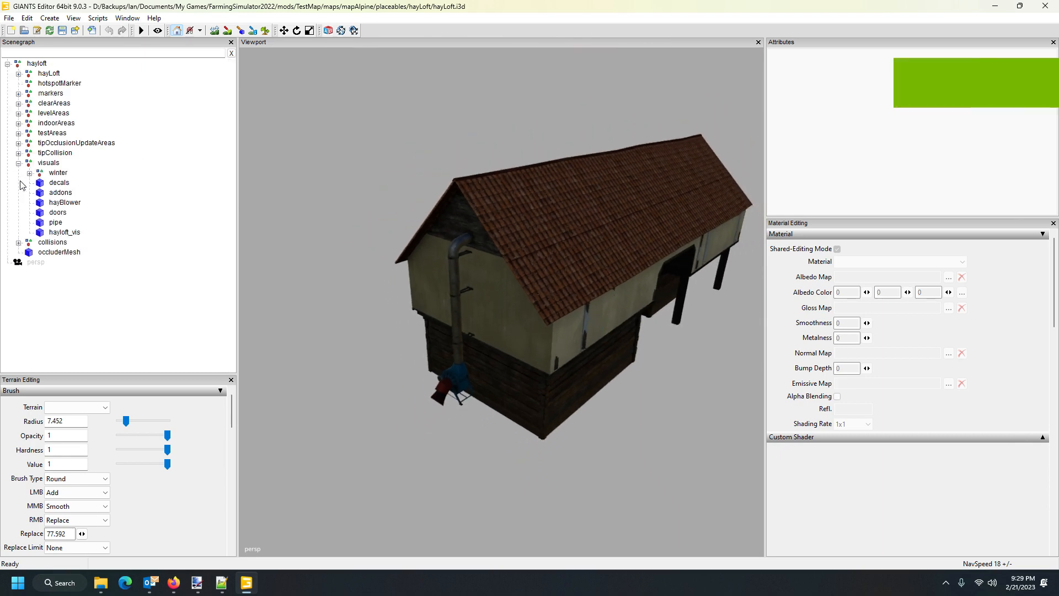
left_click(65, 232)
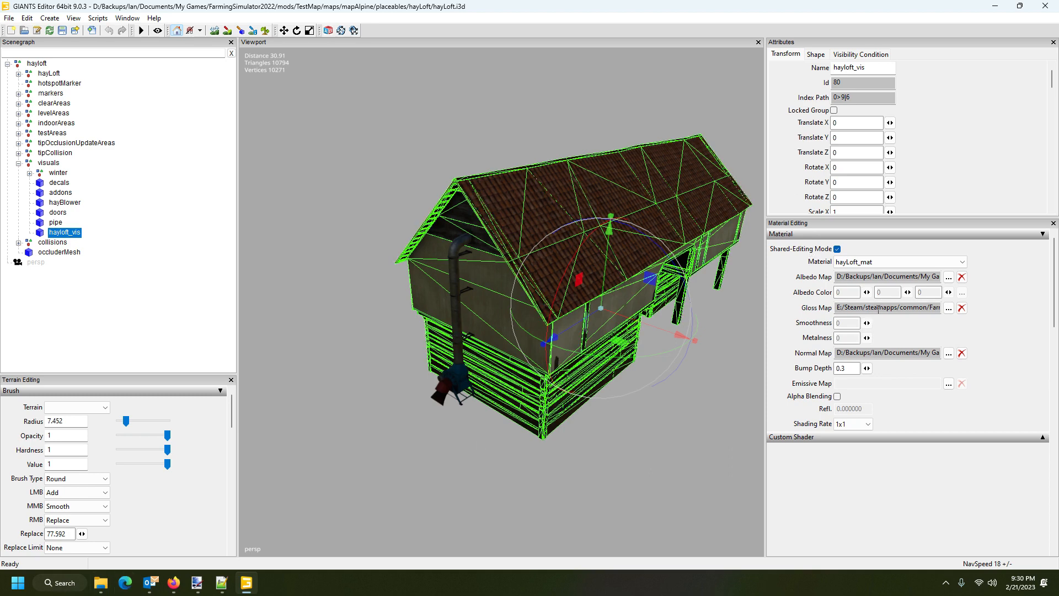
Copy hayLoft_specular.dds from the game's placeables/lizard/hayLoft folder into the TestMap mod's hayLoft folder in File Explorer.
left_click(100, 583)
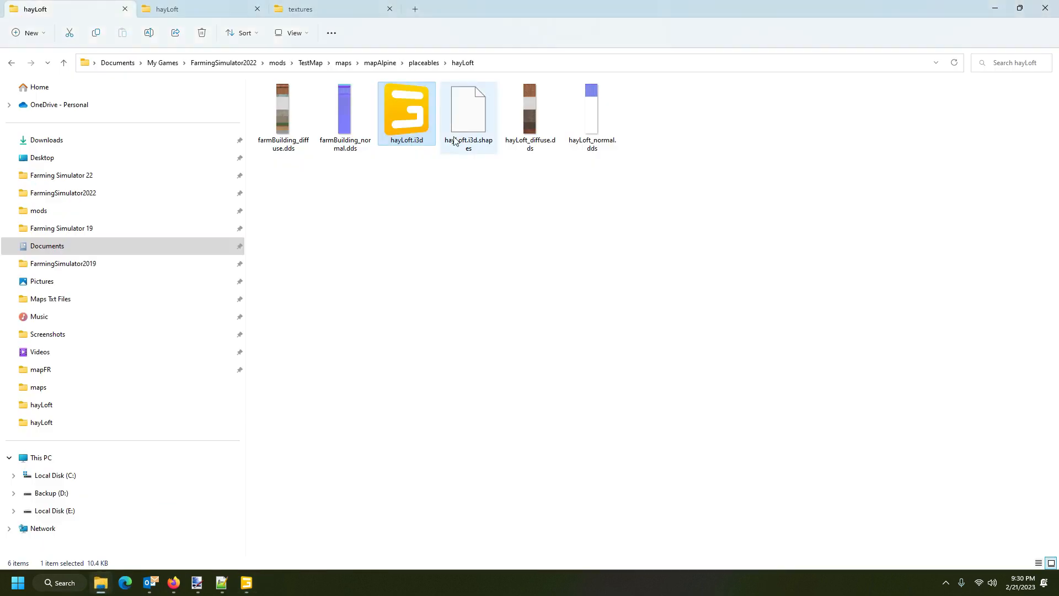
left_click(190, 9)
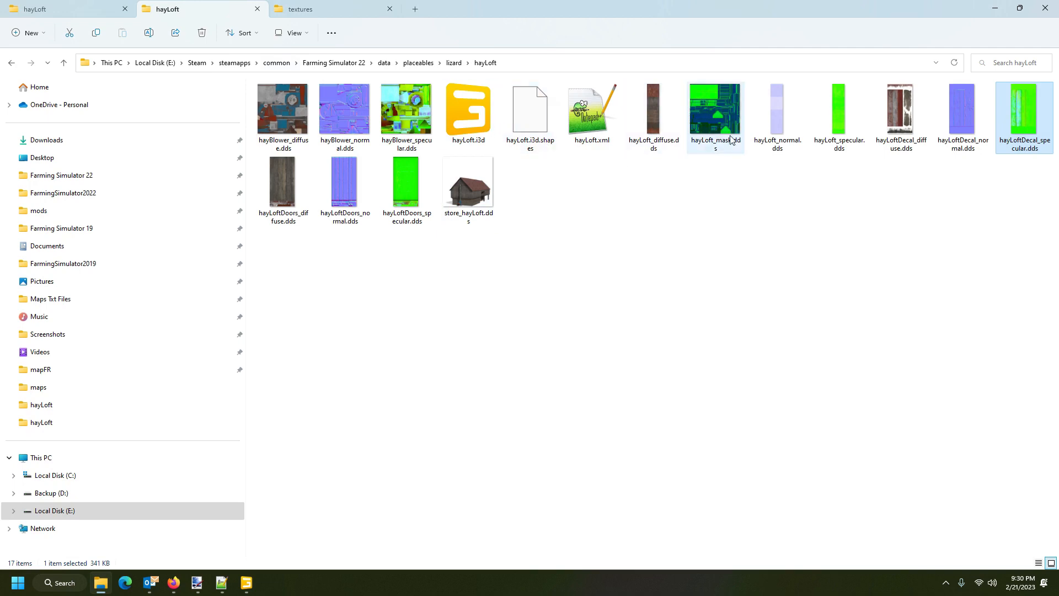
left_click(840, 132)
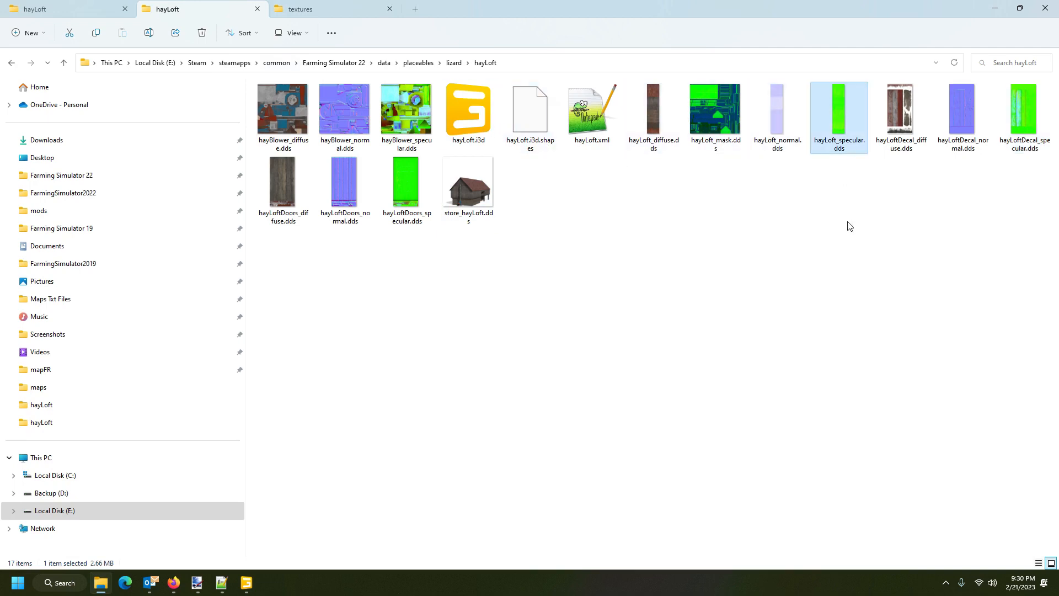
left_click(55, 9)
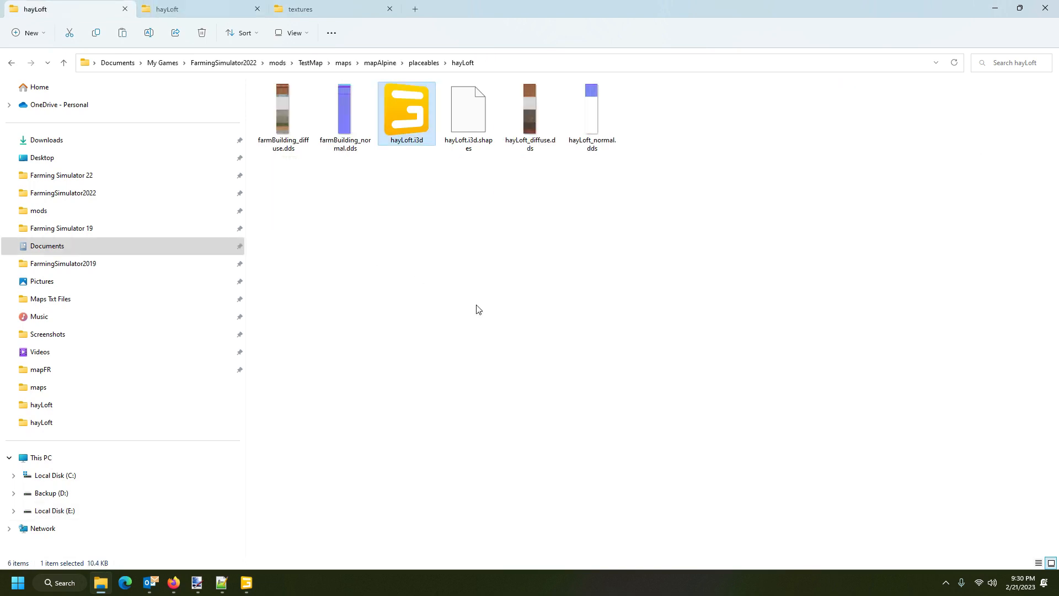
key("ctrl+v")
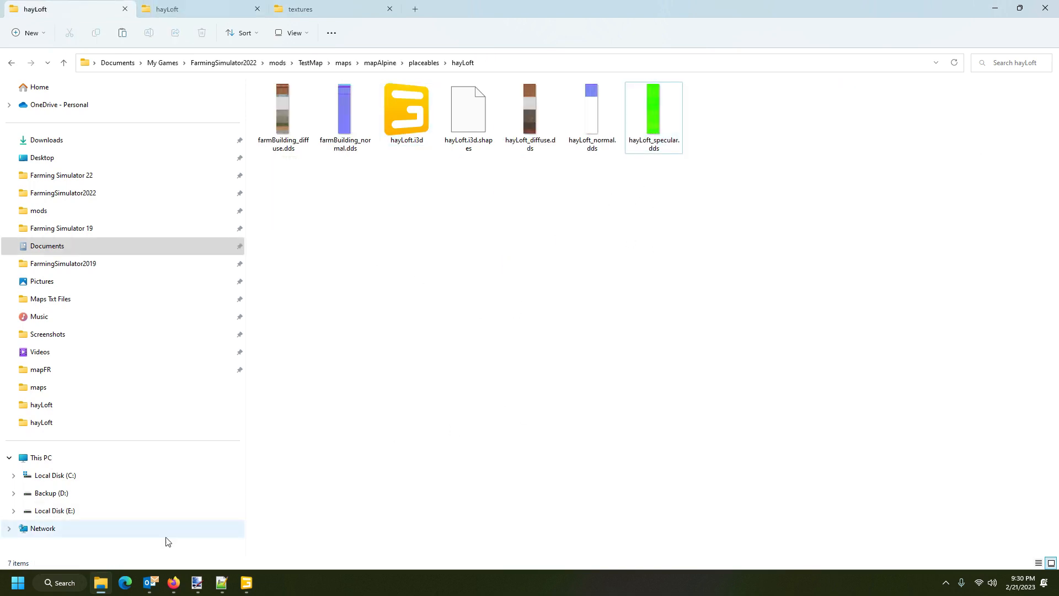
Switch back to GIANTS Editor and open the texture file browser for hayLoft_mat's gloss map.
mouse_move(246, 584)
mouse_move(249, 537)
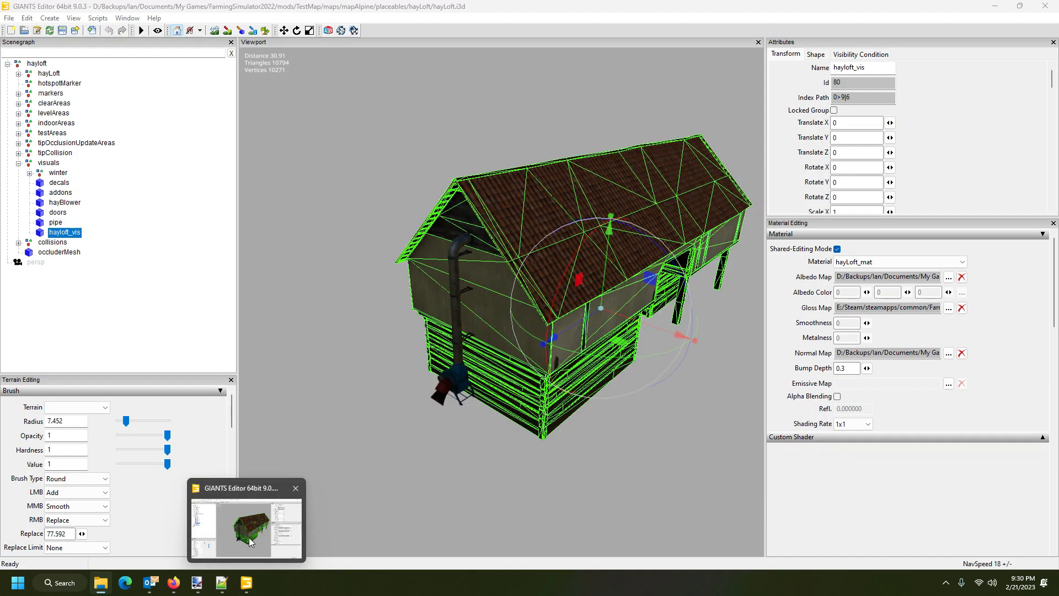
left_click(249, 537)
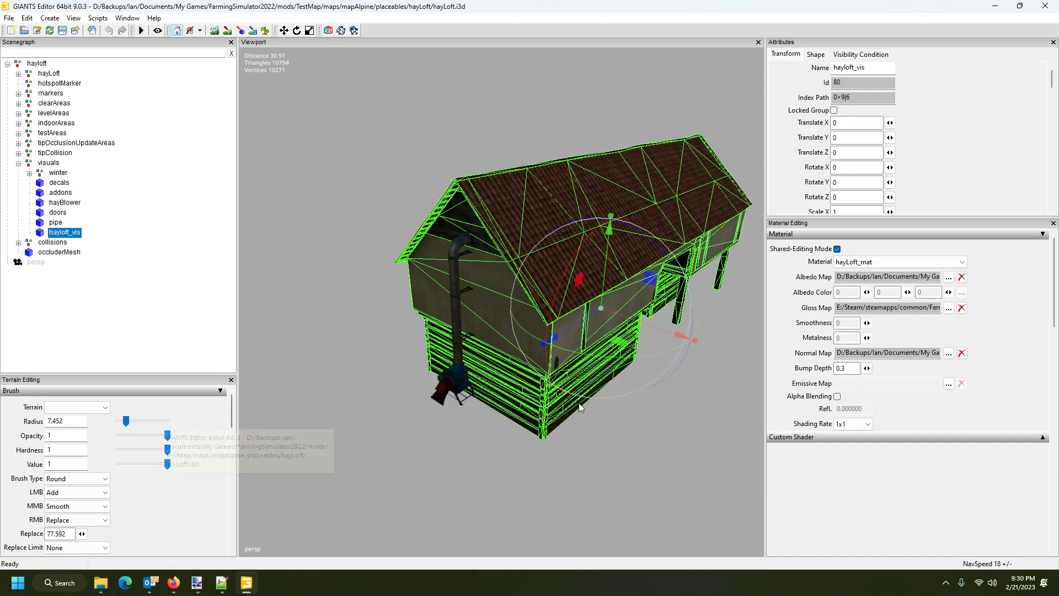
left_click(946, 309)
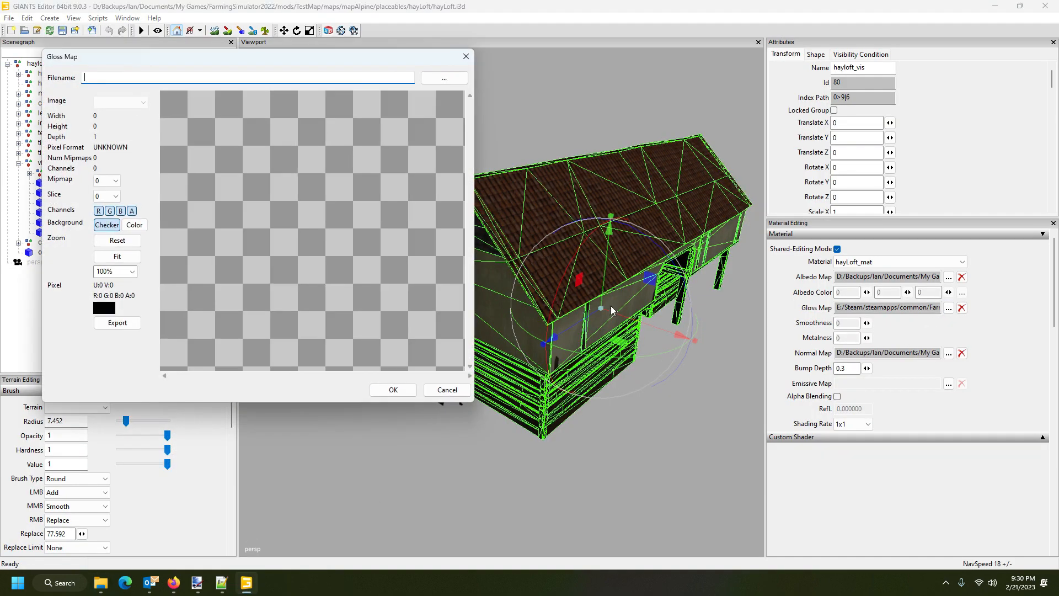
left_click(444, 79)
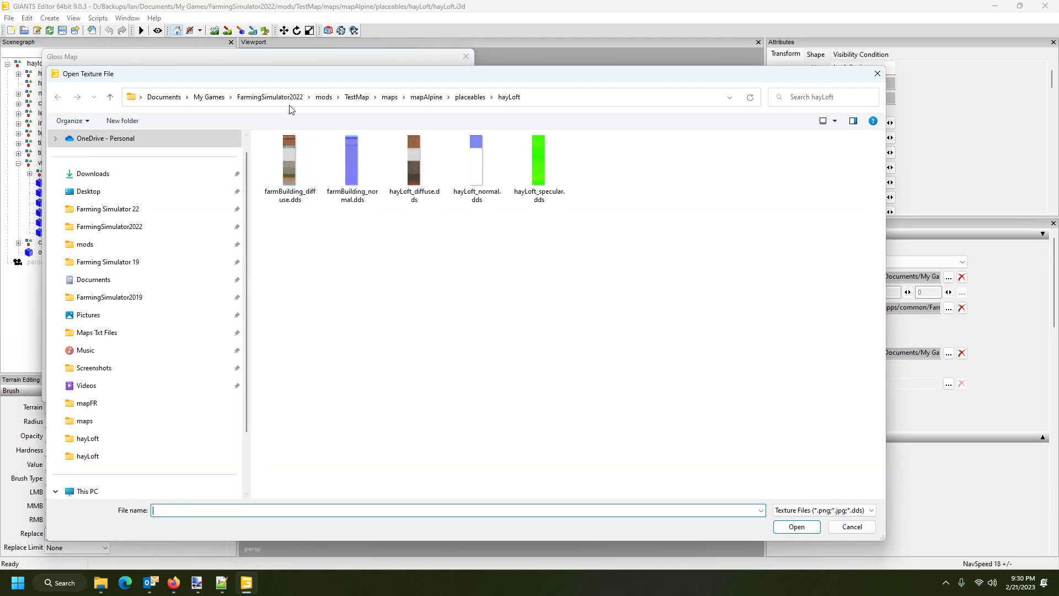
Assign hayLoft_specular.dds from TestMap's maps/mapAlpine/placeables/hayLoft folder as the gloss map of hayLoft_mat.
left_click(95, 245)
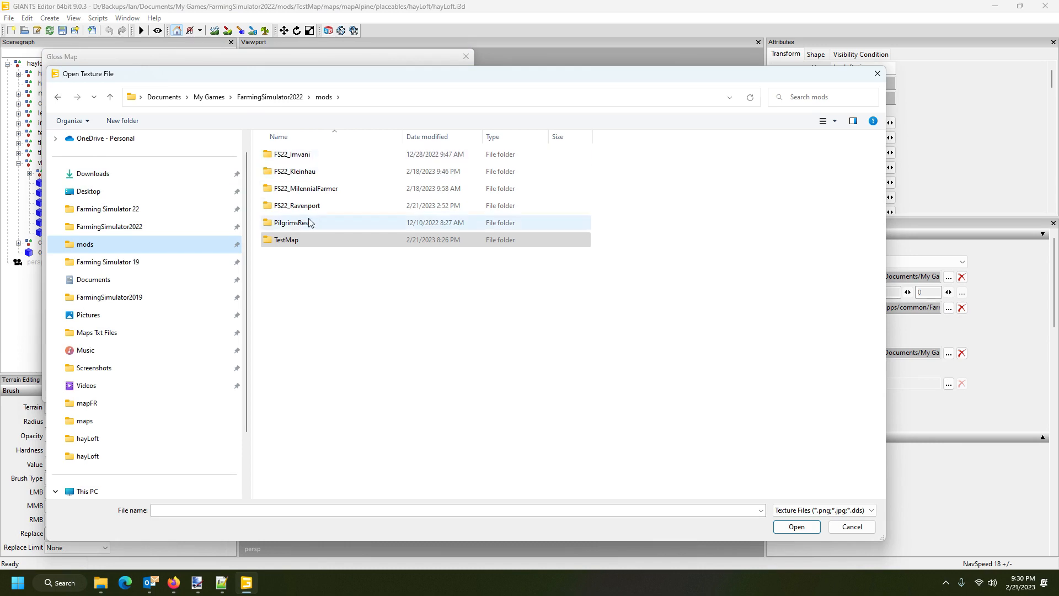
double_click(285, 241)
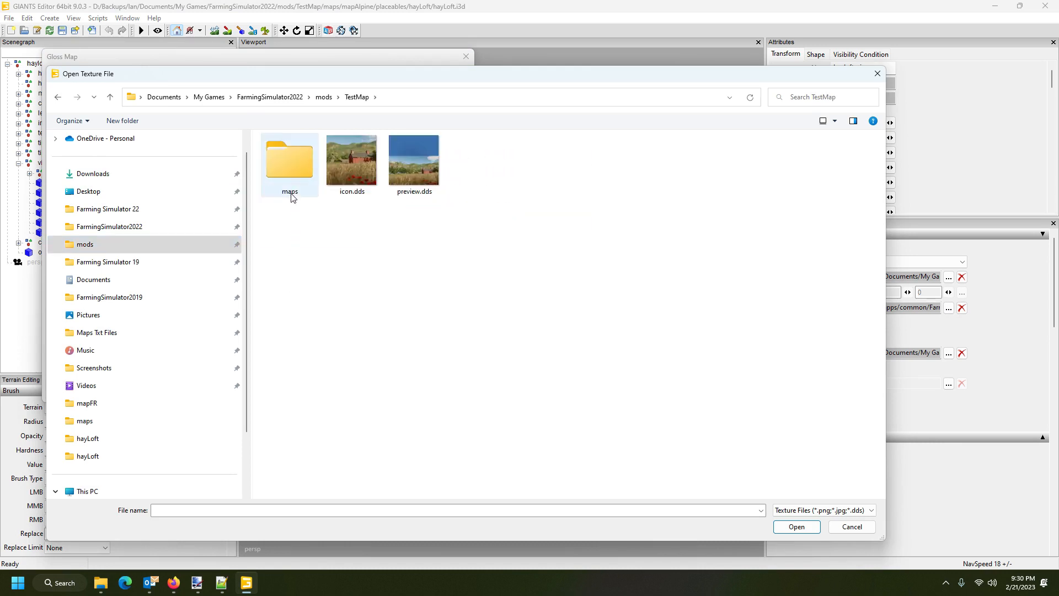
double_click(290, 174)
double_click(288, 157)
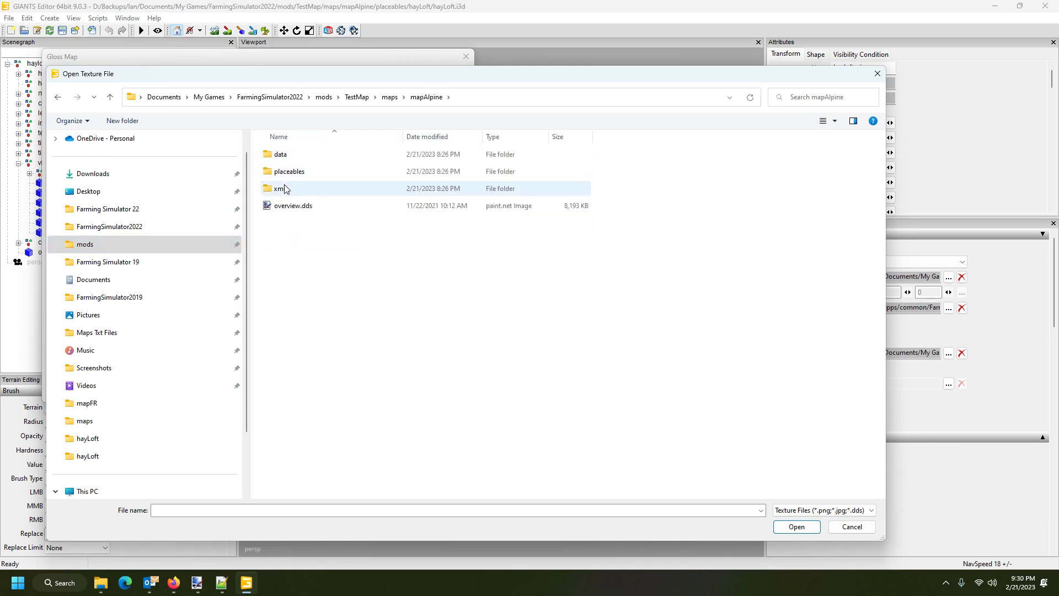
double_click(292, 171)
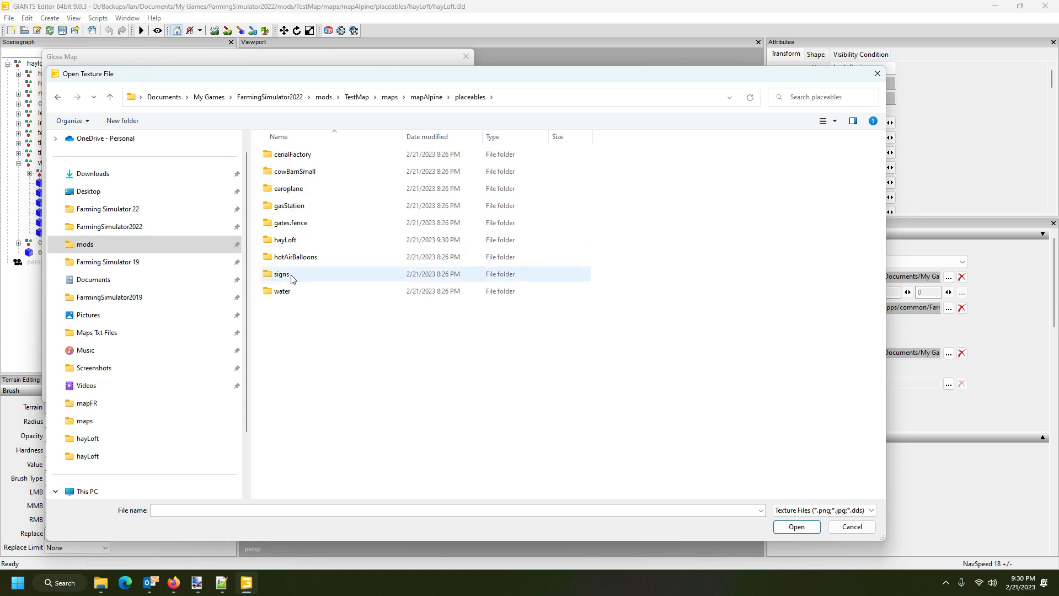
double_click(286, 239)
double_click(542, 170)
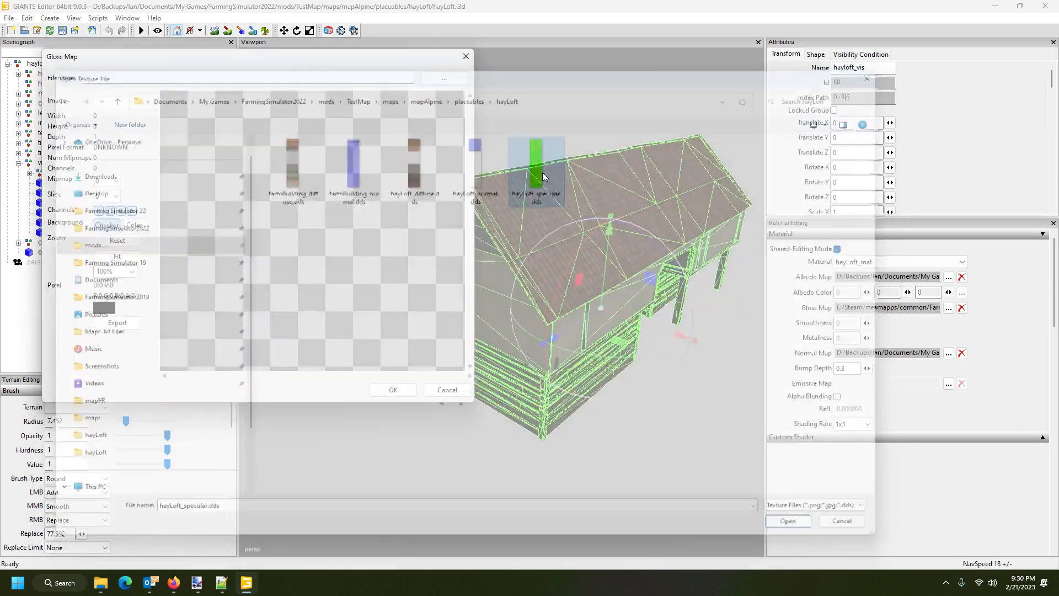
left_click(405, 394)
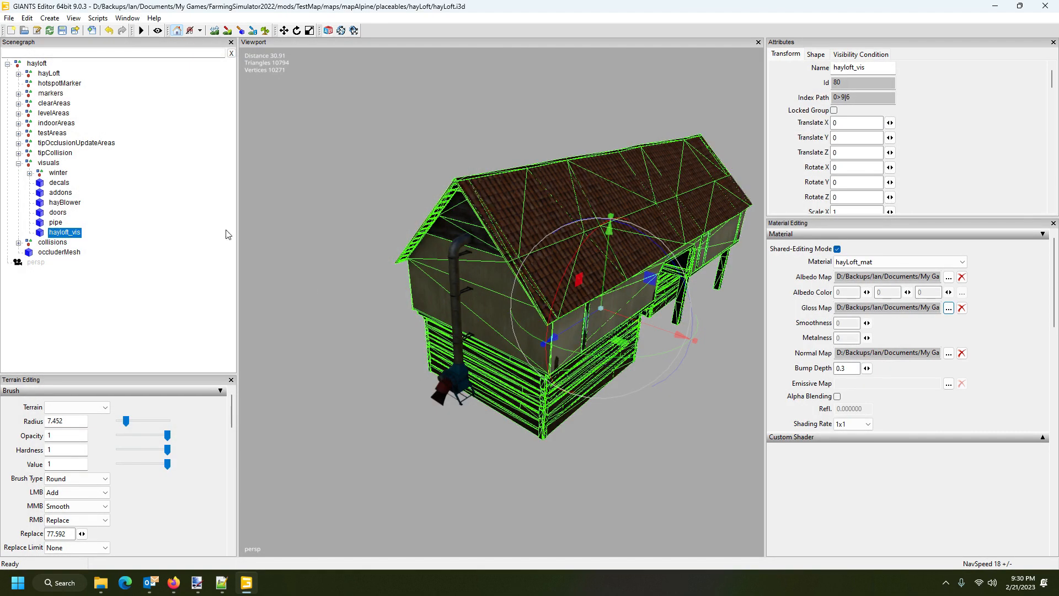
Save hayLoft.i3d and close GIANTS Editor.
left_click(405, 395)
left_click(62, 33)
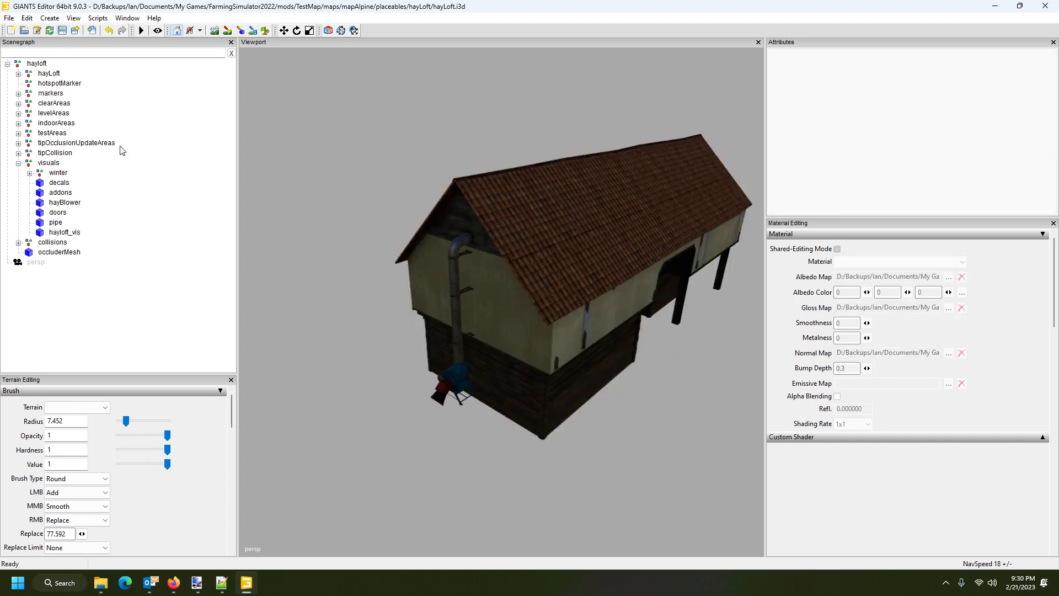
left_click(1046, 10)
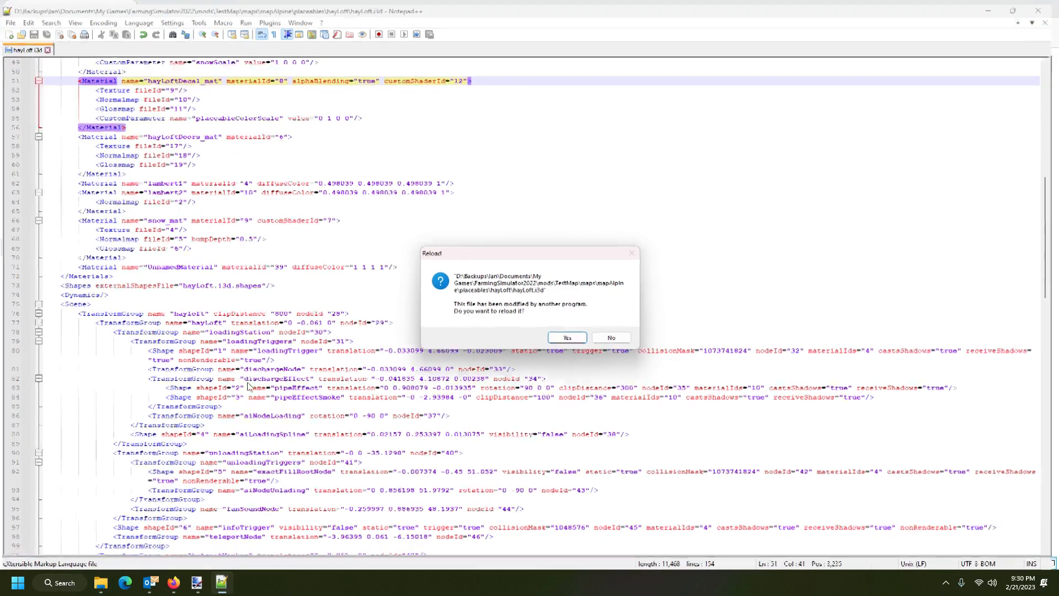
Reload the modified hayLoft.i3d in Notepad++ and check the texture paths in its Files section.
left_click(574, 342)
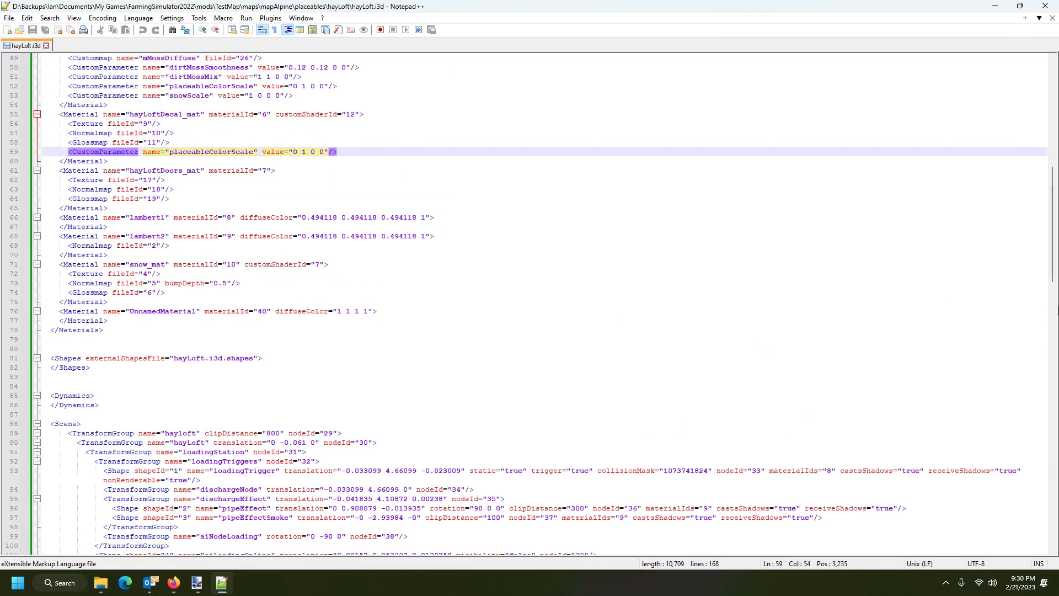
scroll(167, 307, "up", 16)
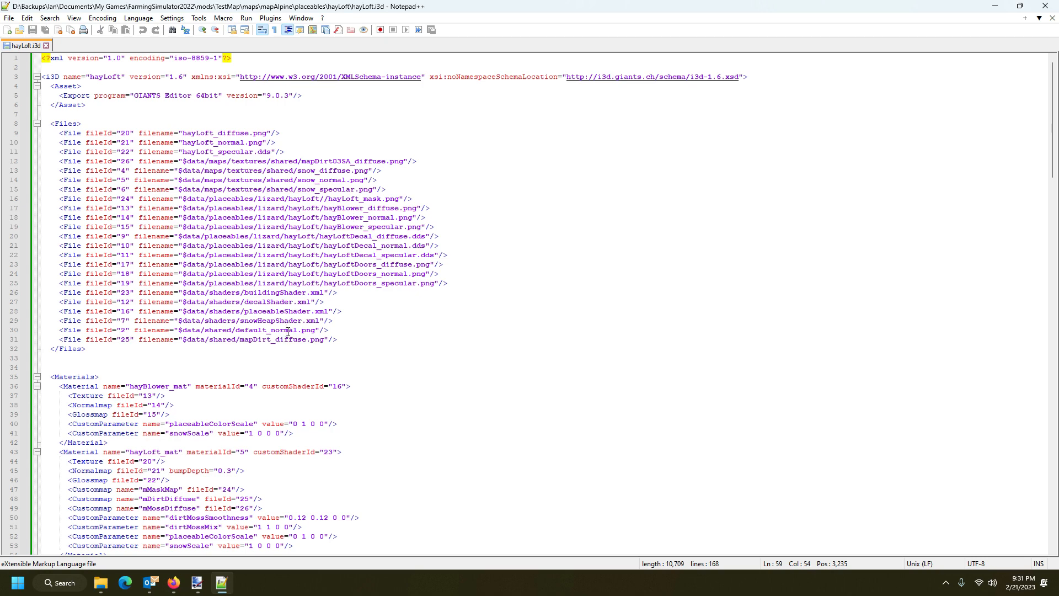
left_click(364, 246)
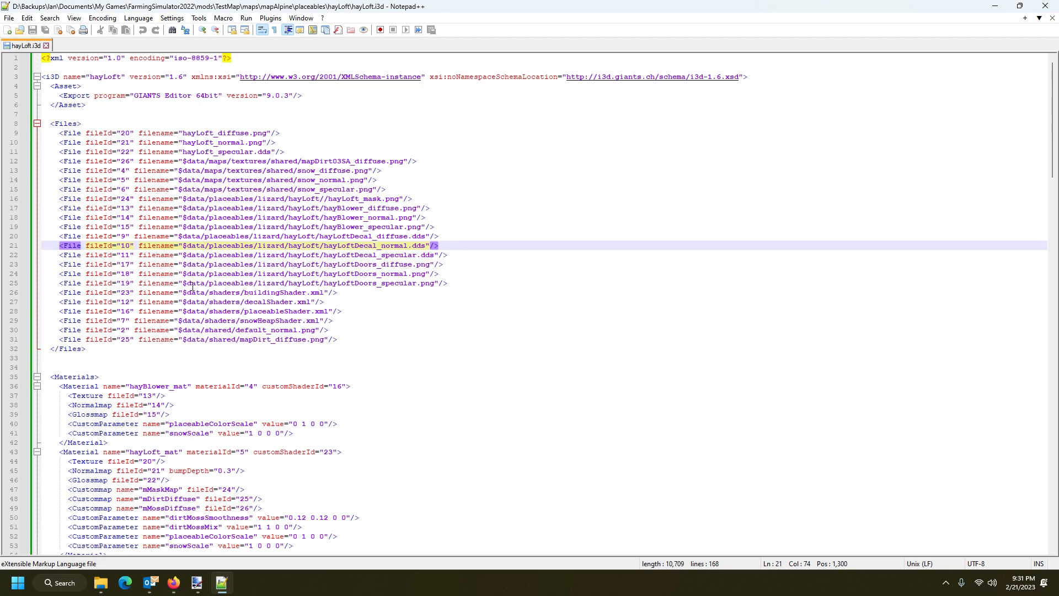
scroll(193, 287, "down", 2)
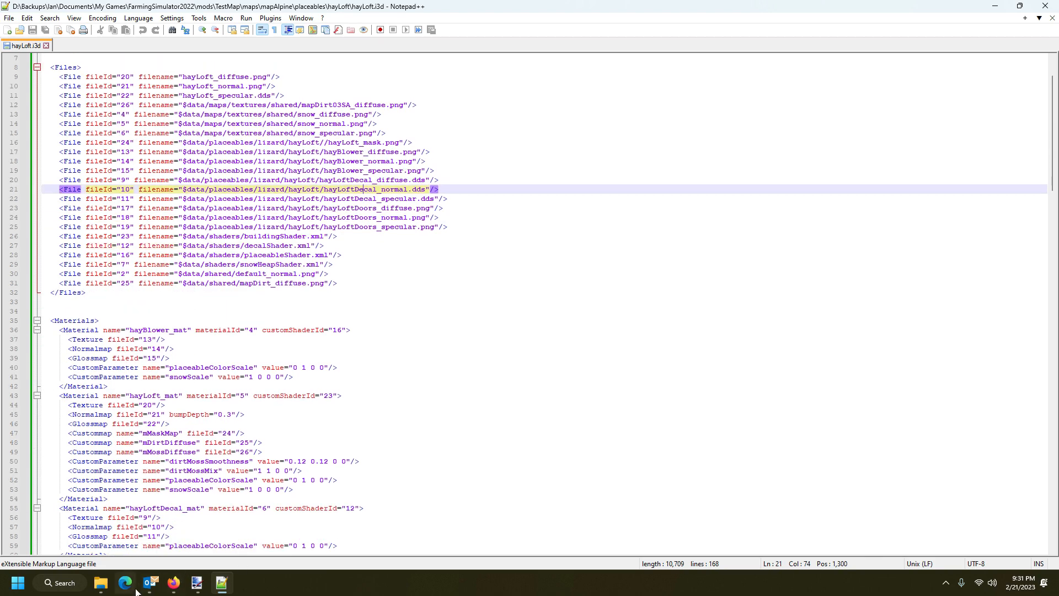
Switch to paint.net, close hayLoft_diffuse.dds, and exit the program after discarding the unsaved changes to farmBuilding_diffuse.dds.
mouse_move(197, 590)
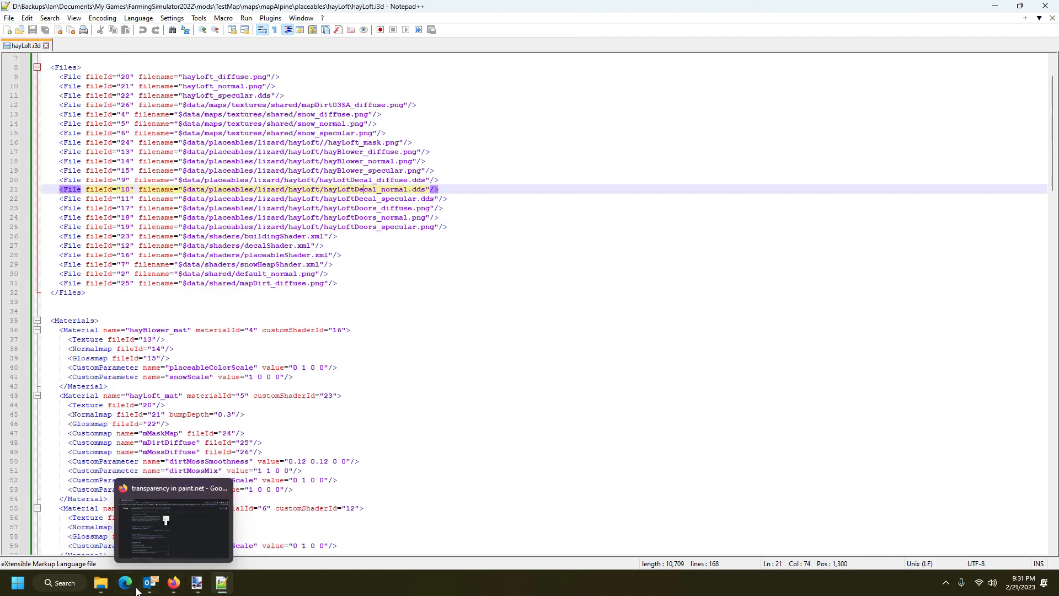
left_click(101, 582)
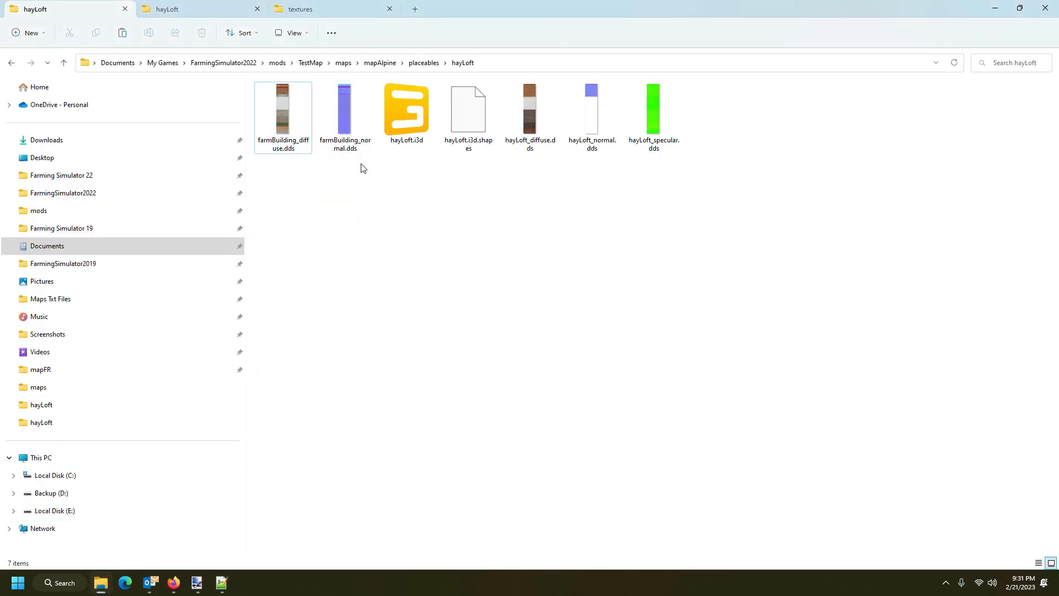
mouse_move(195, 587)
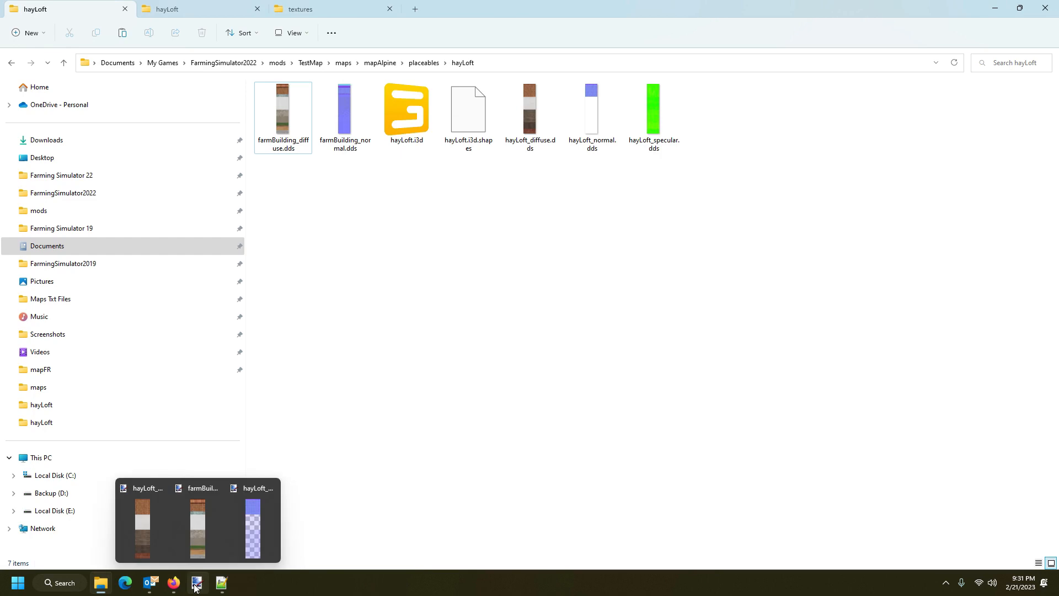
left_click(145, 524)
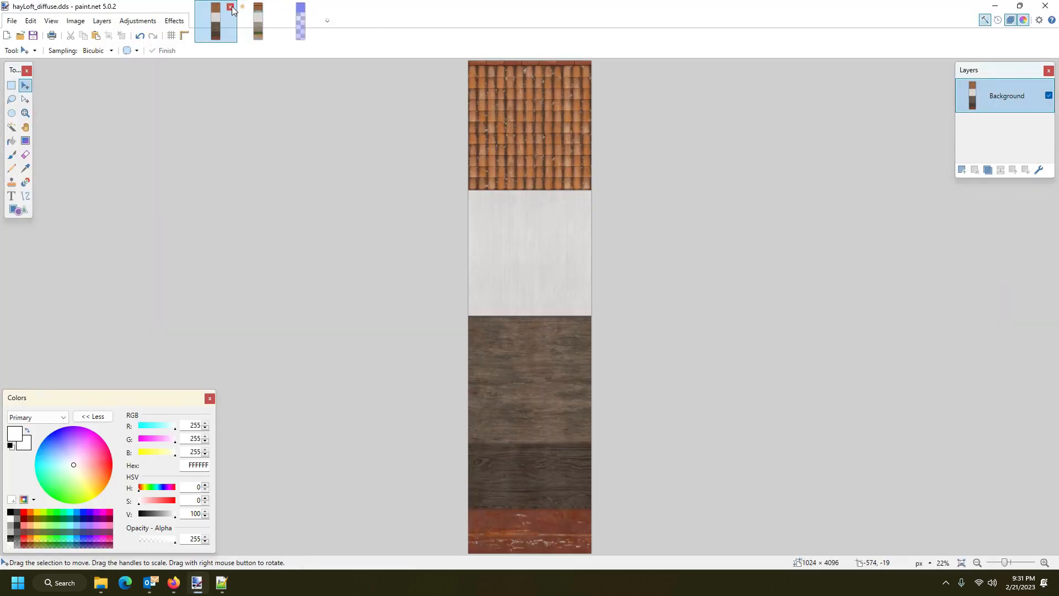
left_click(230, 8)
left_click(231, 7)
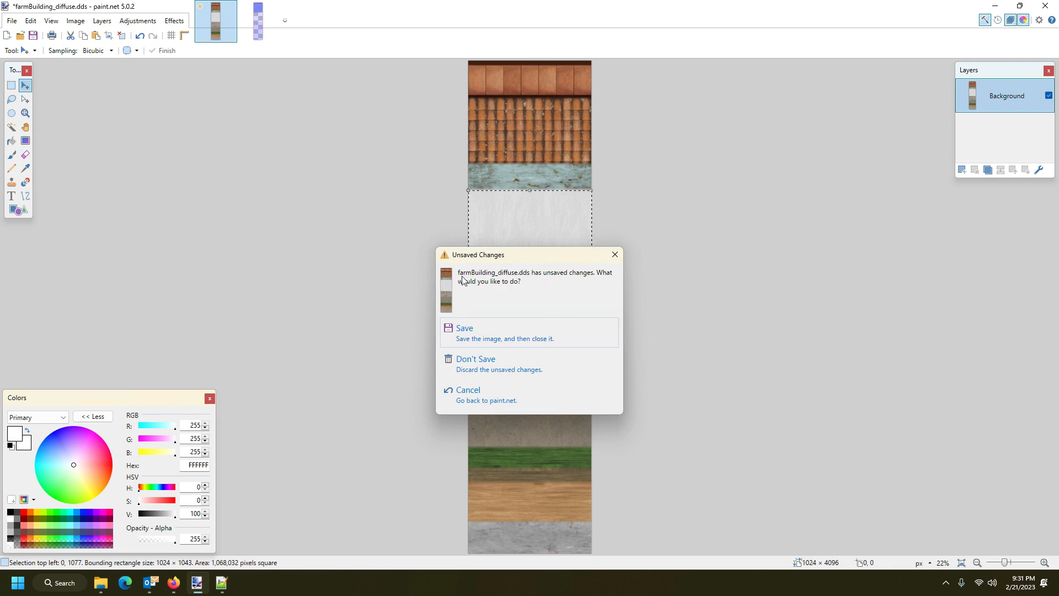
left_click(615, 255)
left_click(230, 6)
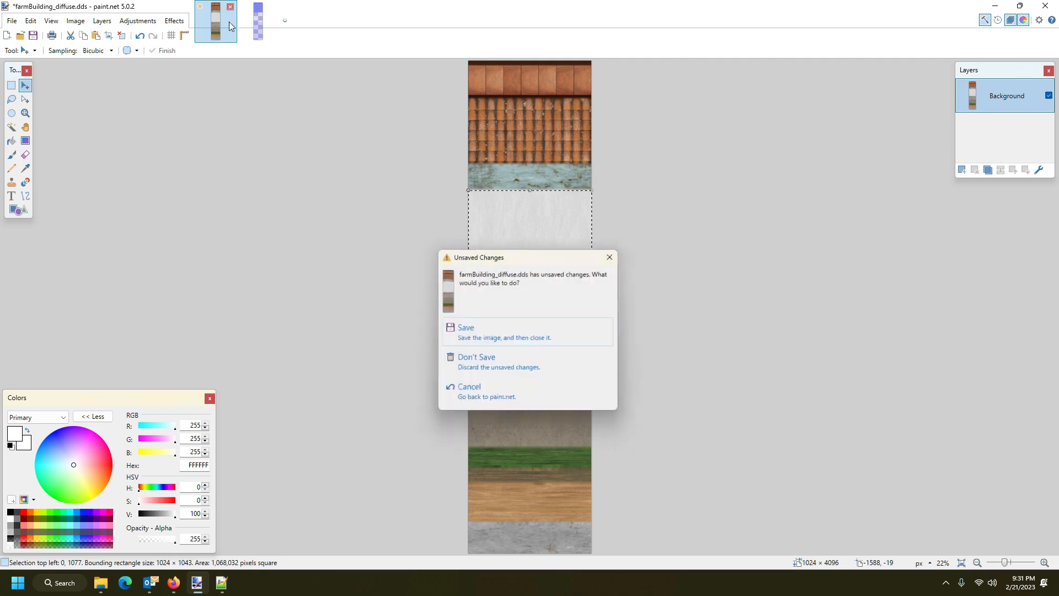
left_click(482, 369)
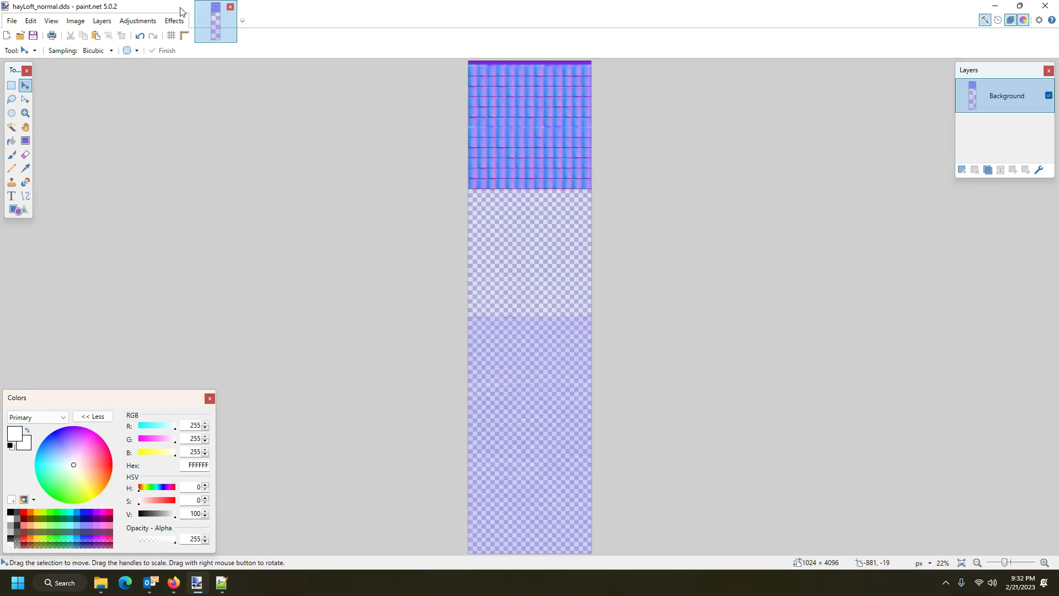
left_click(1046, 6)
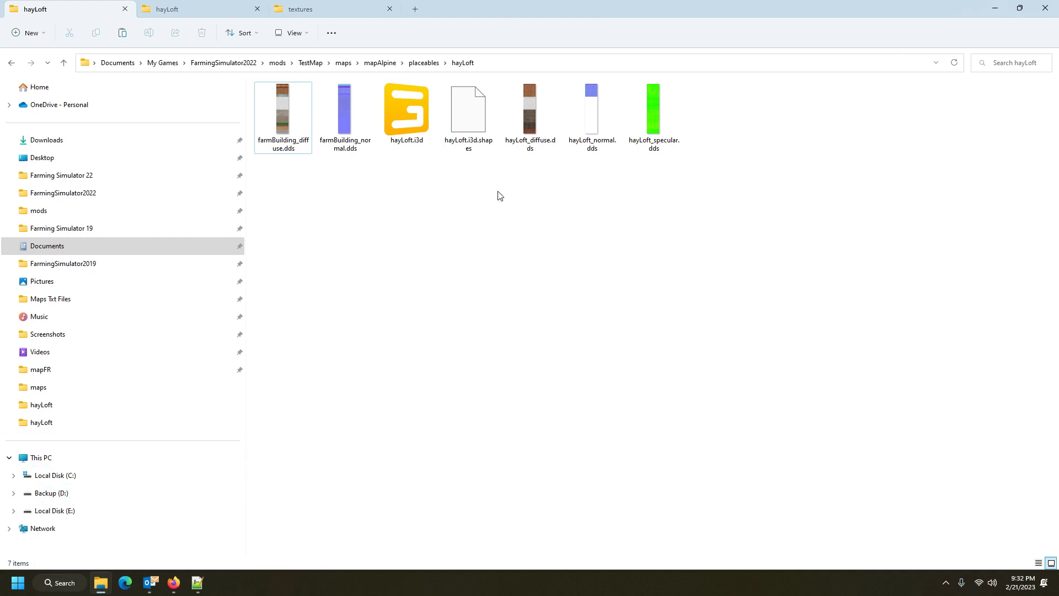
Reopen hayLoft.i3d from File Explorer in GIANTS Editor 9.0.3 to inspect the building, and close the editor again.
double_click(419, 125)
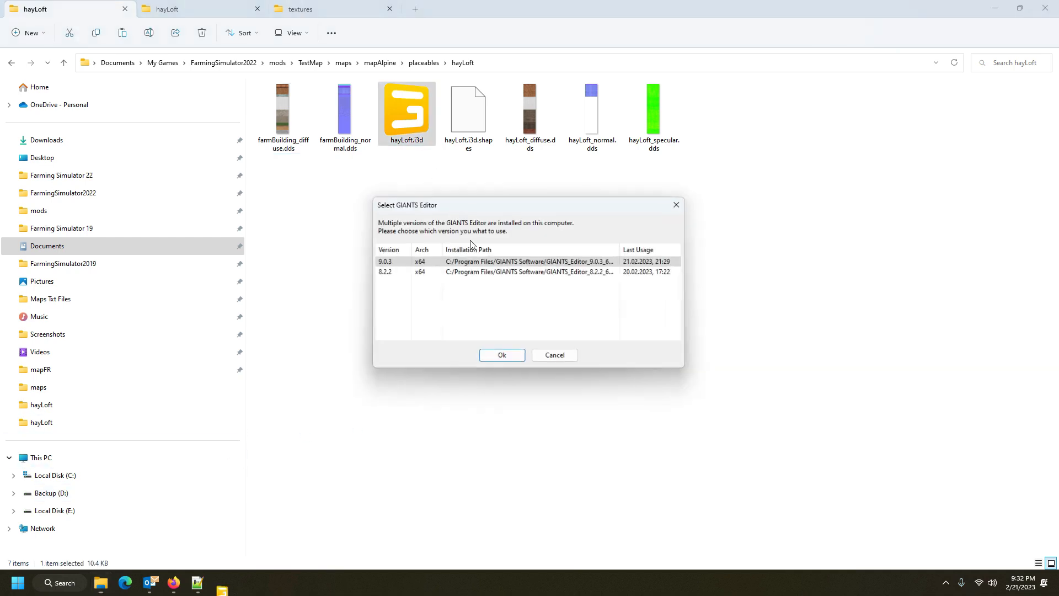
left_click(507, 358)
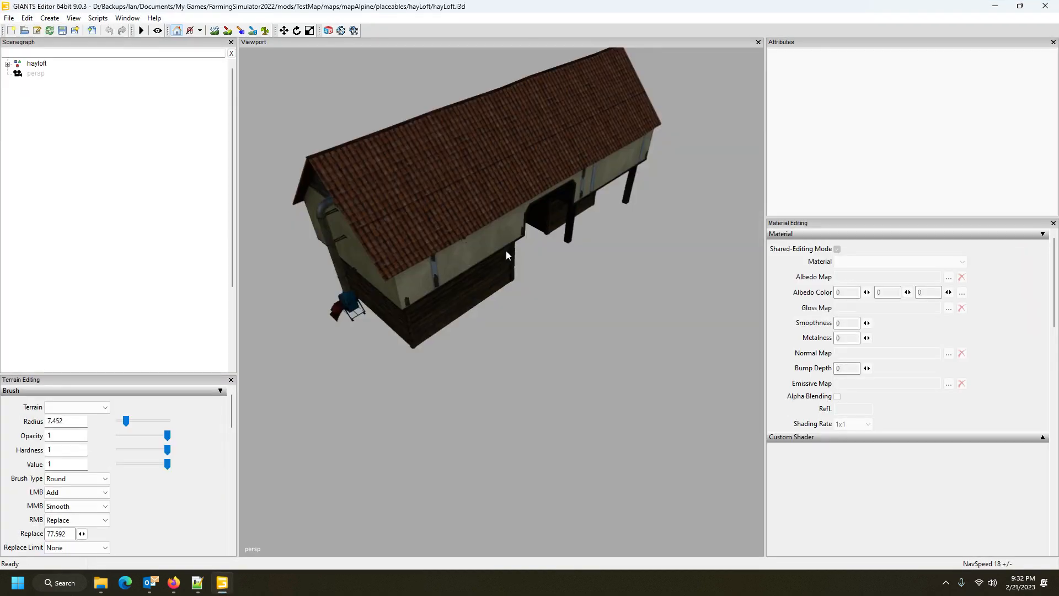
left_click_drag(506, 255, 558, 211)
scroll(560, 210, "down", 5)
scroll(563, 224, "down", 5)
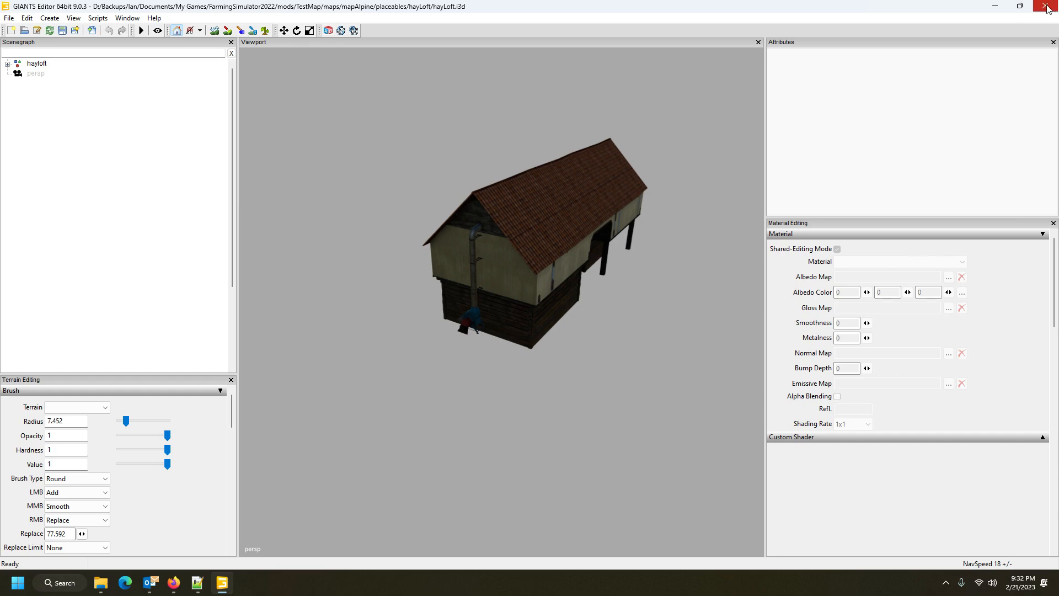
left_click(1047, 8)
left_click(608, 291)
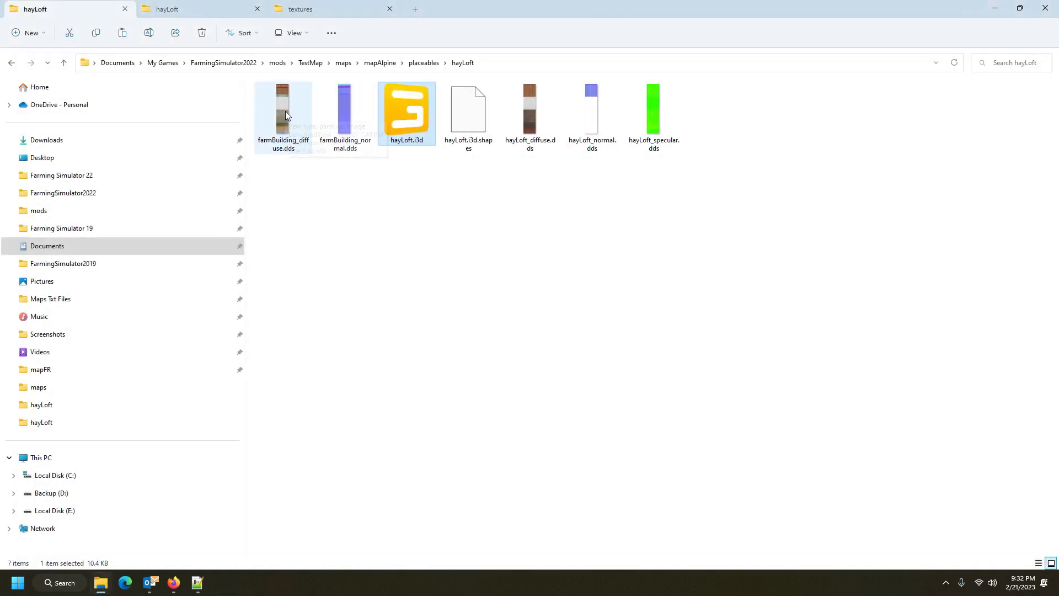
Open hayLoft_diffuse.dds and farmBuilding_diffuse.dds in paint.net to compare their wall textures, and close farmBuilding_diffuse.dds.
left_click(532, 112)
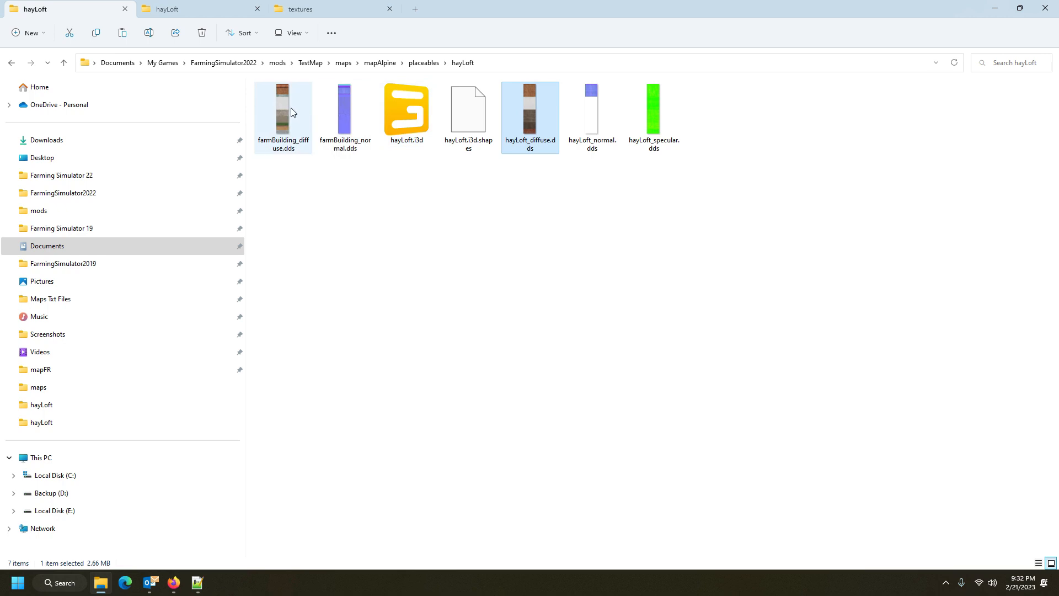
double_click(524, 107)
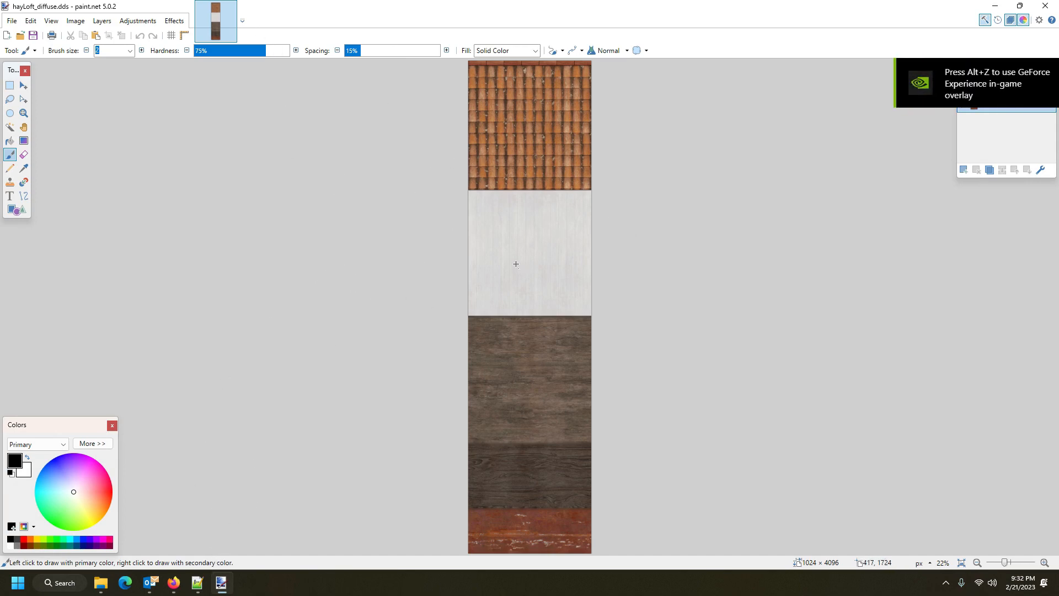
left_click(100, 582)
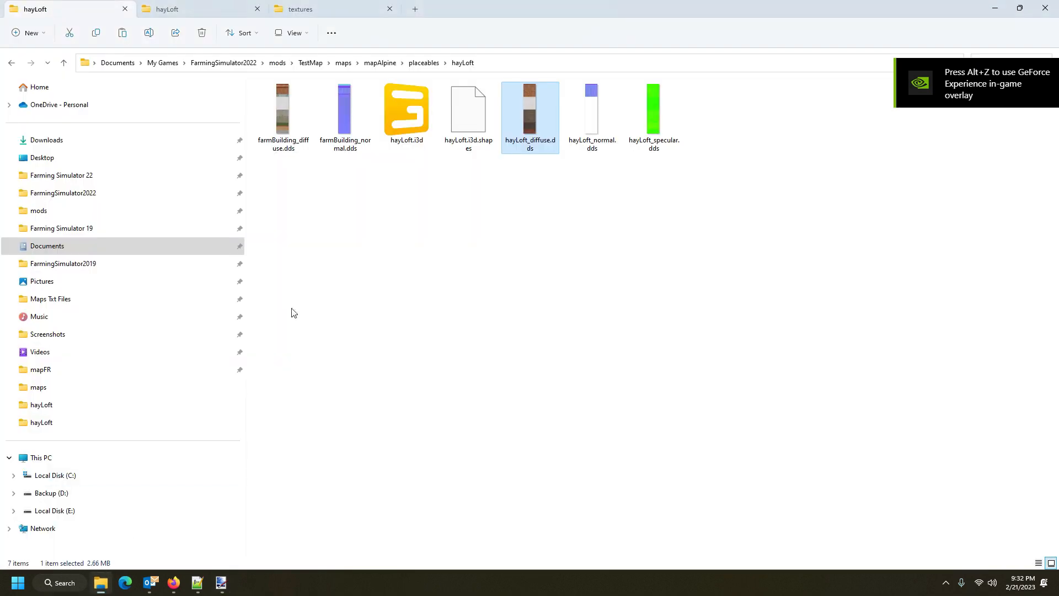
left_click(293, 119)
double_click(292, 118)
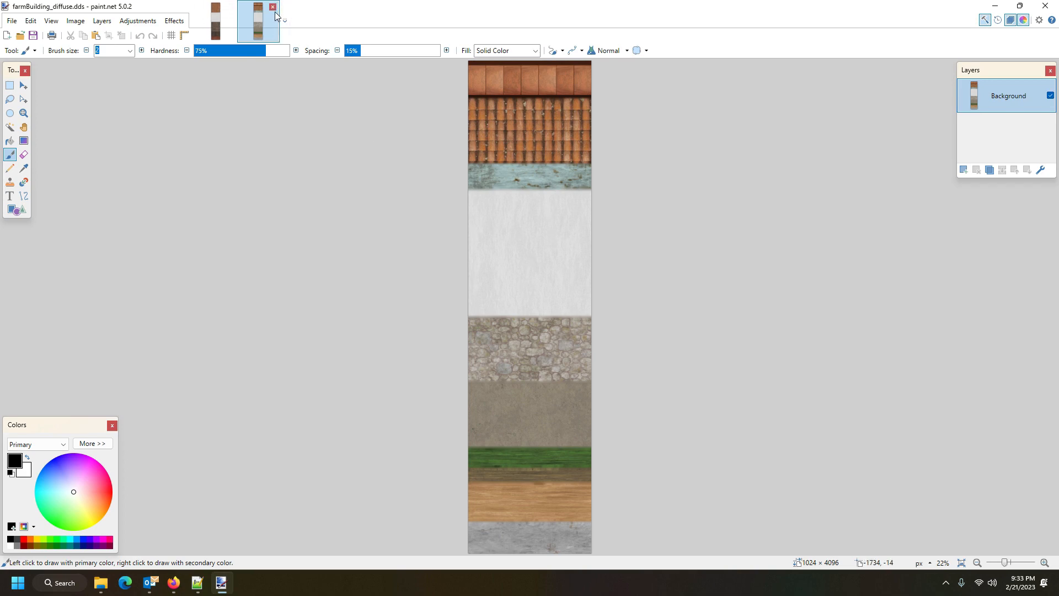
left_click(274, 7)
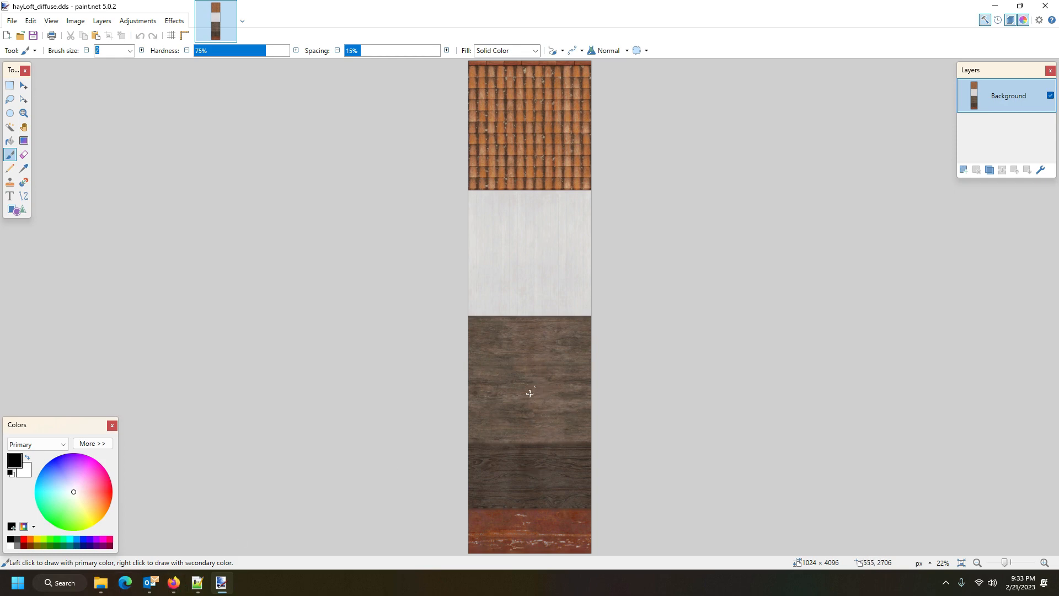
Open hayLoft.i3d from the mod's hayLoft folder in GIANTS Editor 9.0.3 and examine the gable wall up close and from afar.
left_click(100, 583)
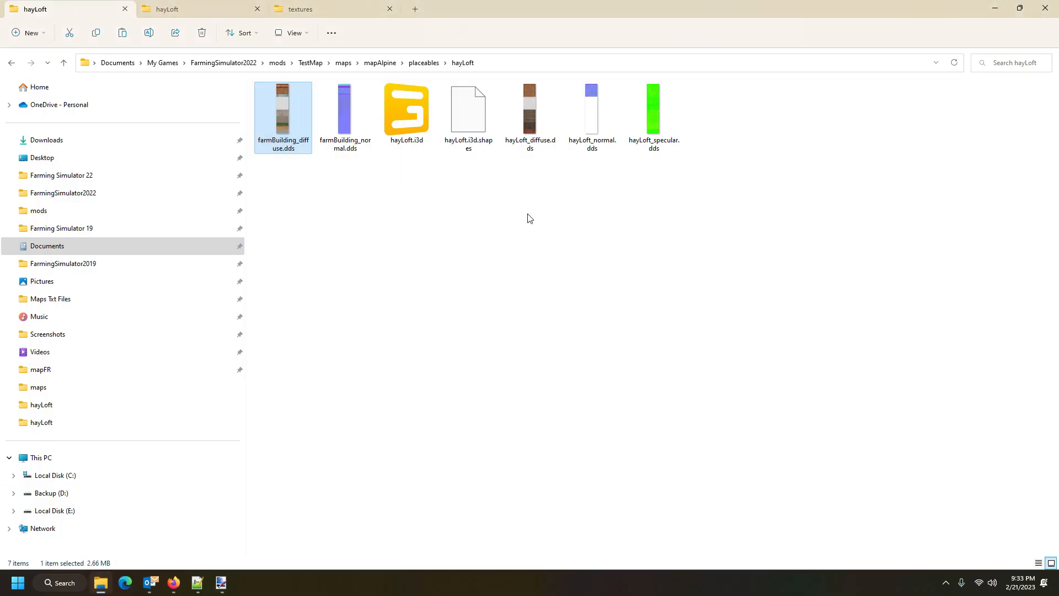
double_click(405, 127)
left_click(496, 355)
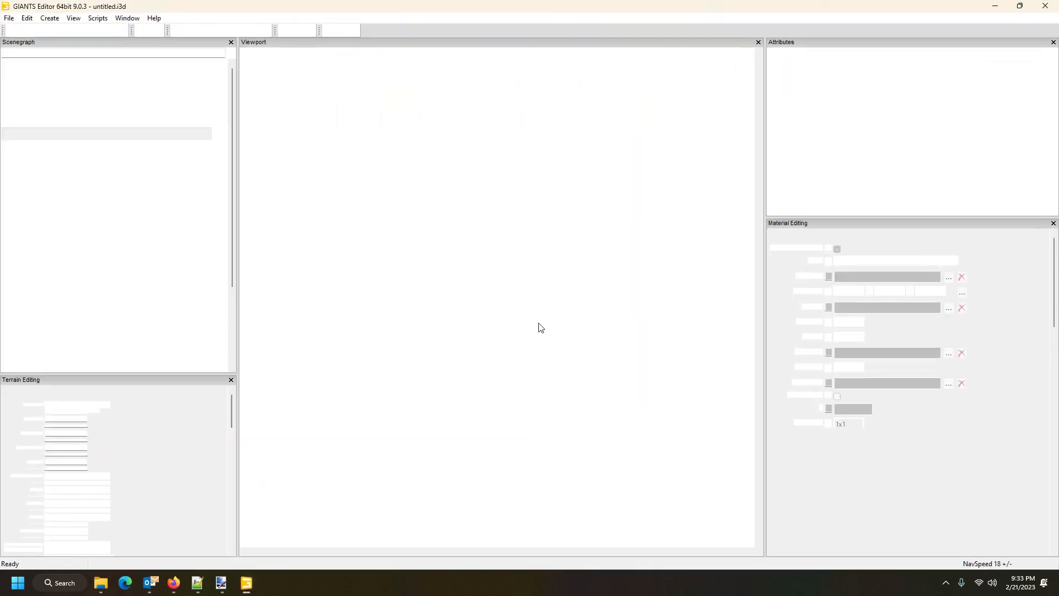
left_click_drag(589, 306, 618, 197)
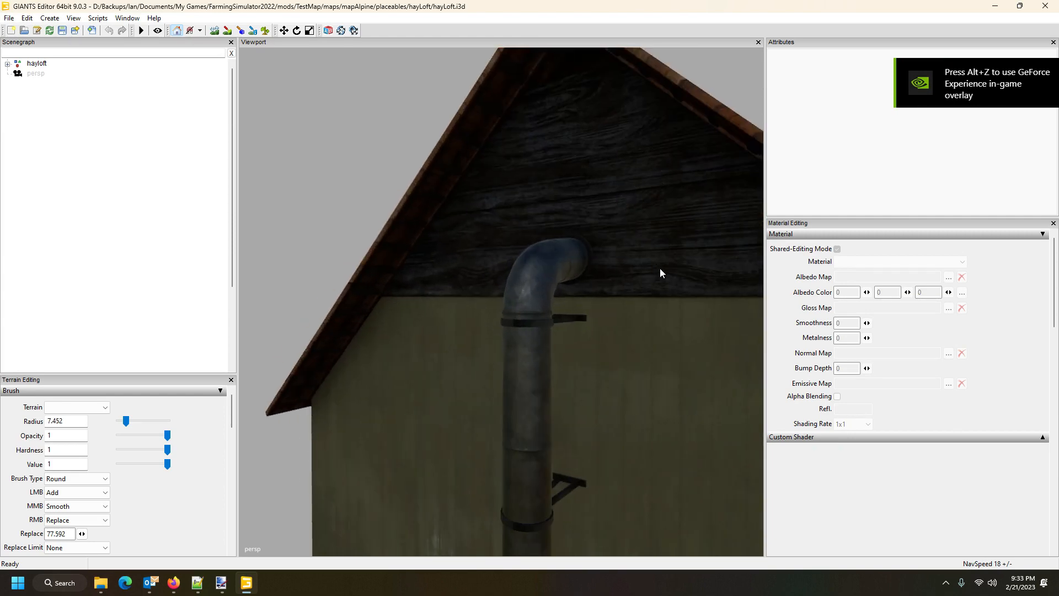
left_click_drag(660, 269, 473, 293)
scroll(617, 435, "up", 5)
scroll(458, 272, "down", 10)
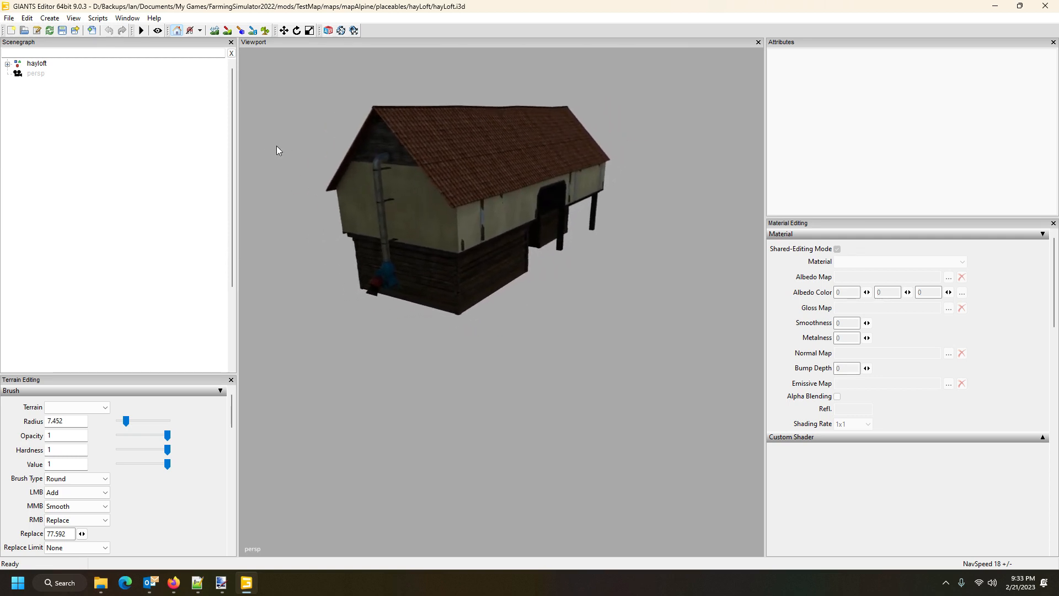
Add a light to the scene to illuminate the hayloft building.
left_click(50, 18)
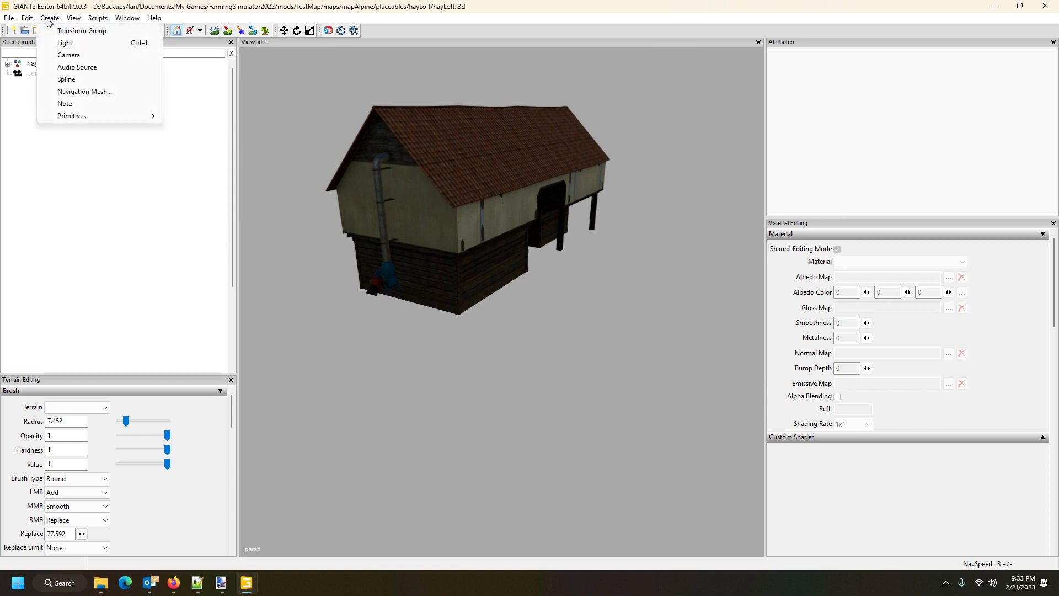
left_click(55, 48)
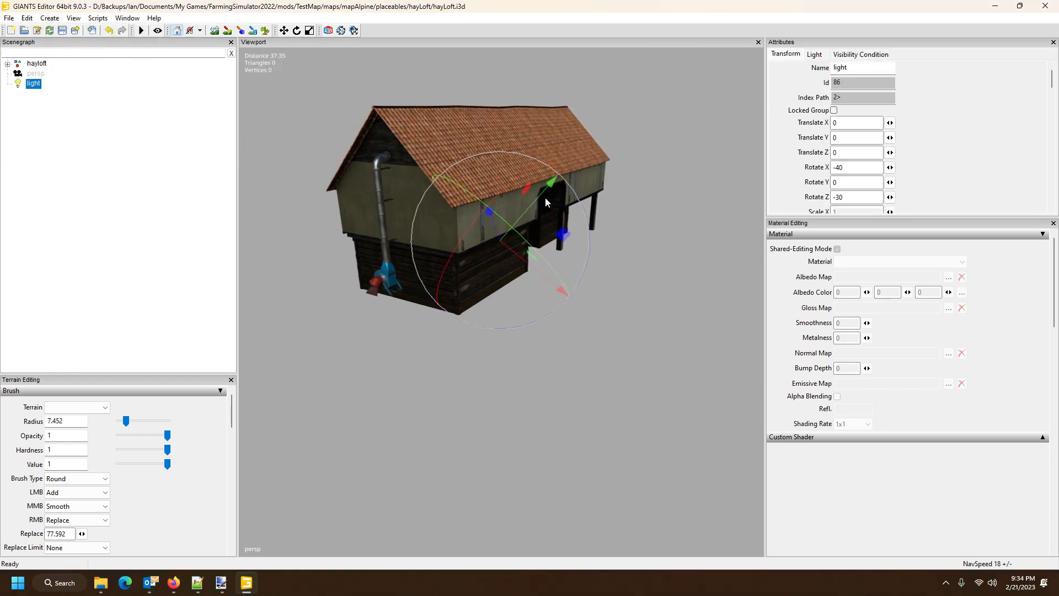
Move the light up and away from the hayloft, above the far end of its roof.
left_click_drag(545, 197, 677, 46)
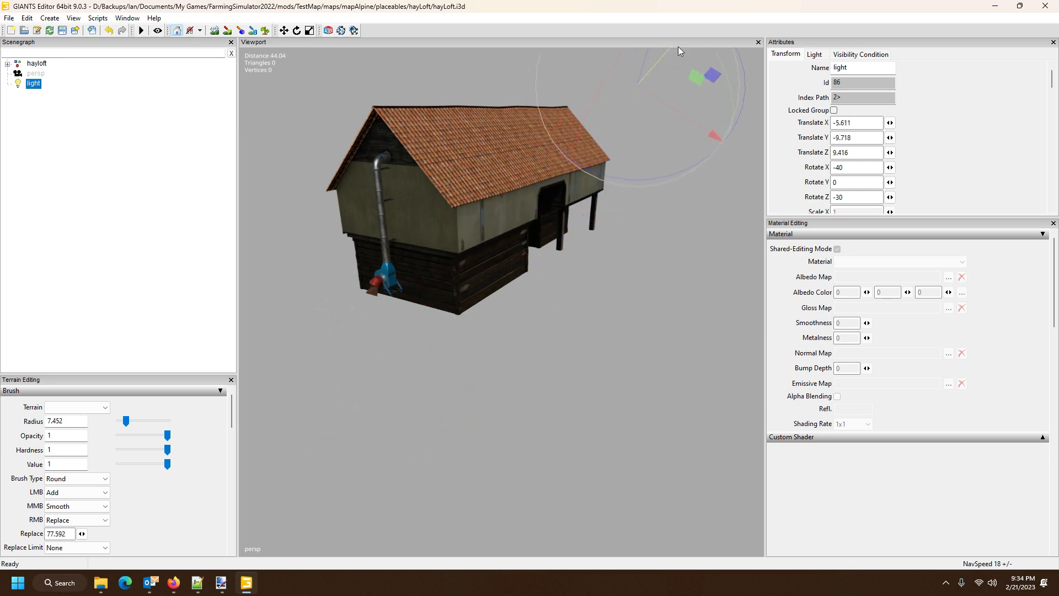
left_click_drag(545, 247, 469, 207)
scroll(653, 257, "up", 3)
scroll(531, 230, "down", 2)
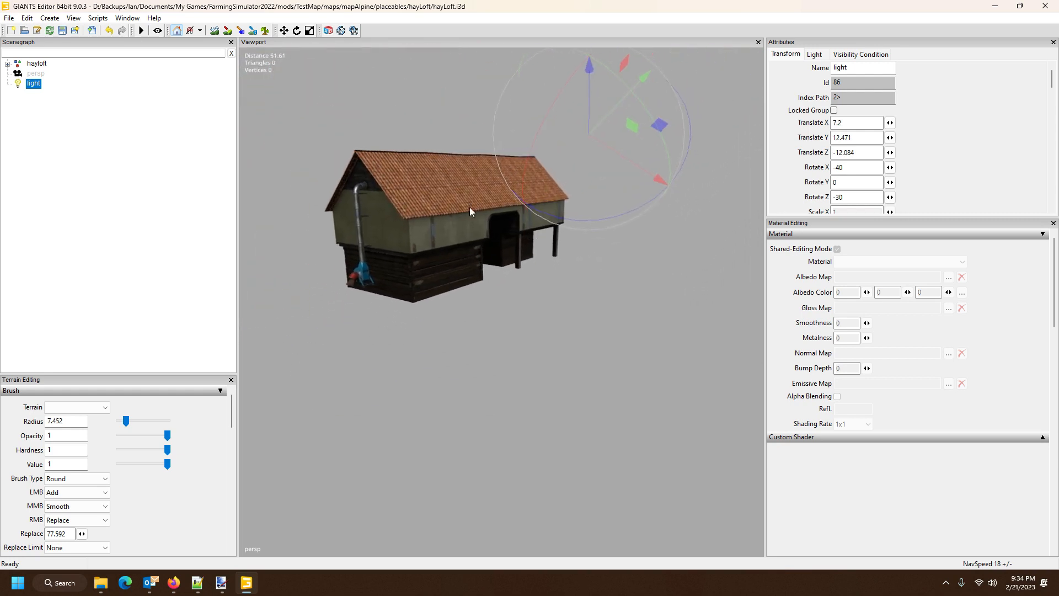
Delete the moved light and create a new light in the scene.
left_click(34, 83)
left_click(33, 84)
key("Delete")
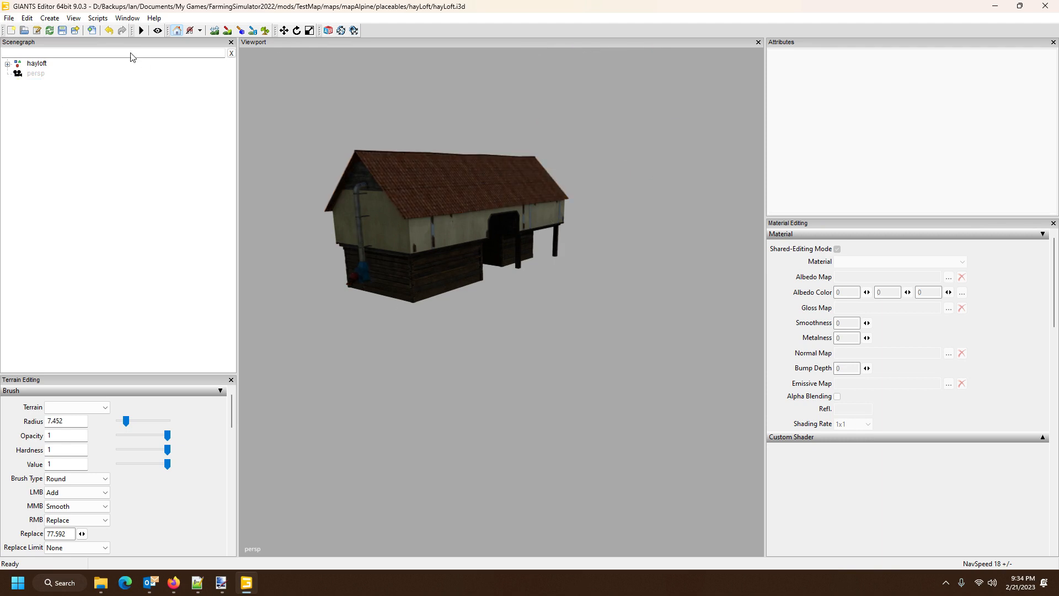
left_click(49, 17)
left_click(64, 44)
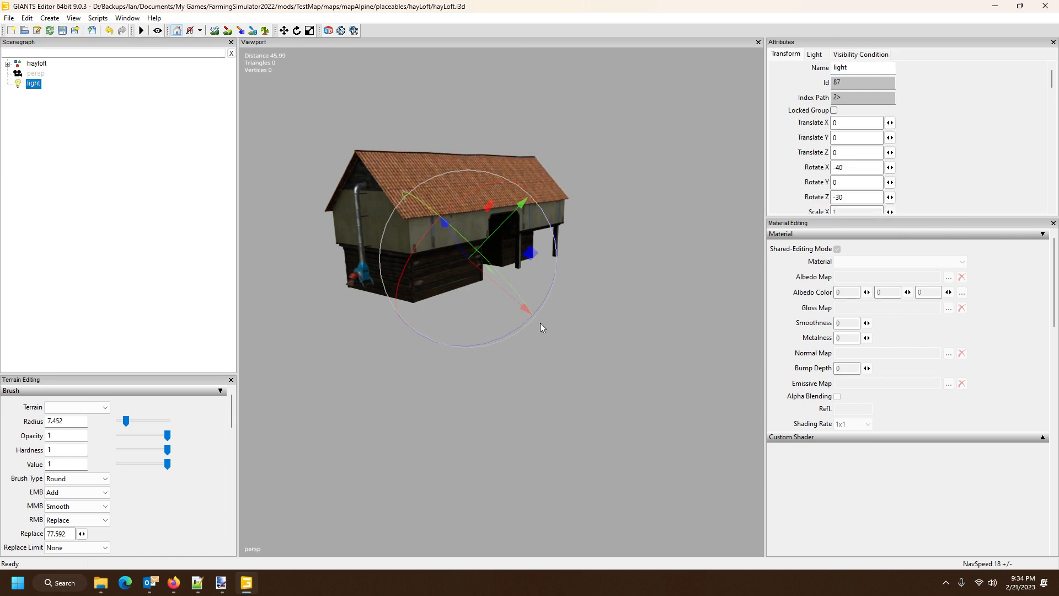
Move the new light away from the building to a position beyond the hayloft's gable end.
left_click_drag(541, 323, 528, 304)
scroll(575, 331, "down", 5)
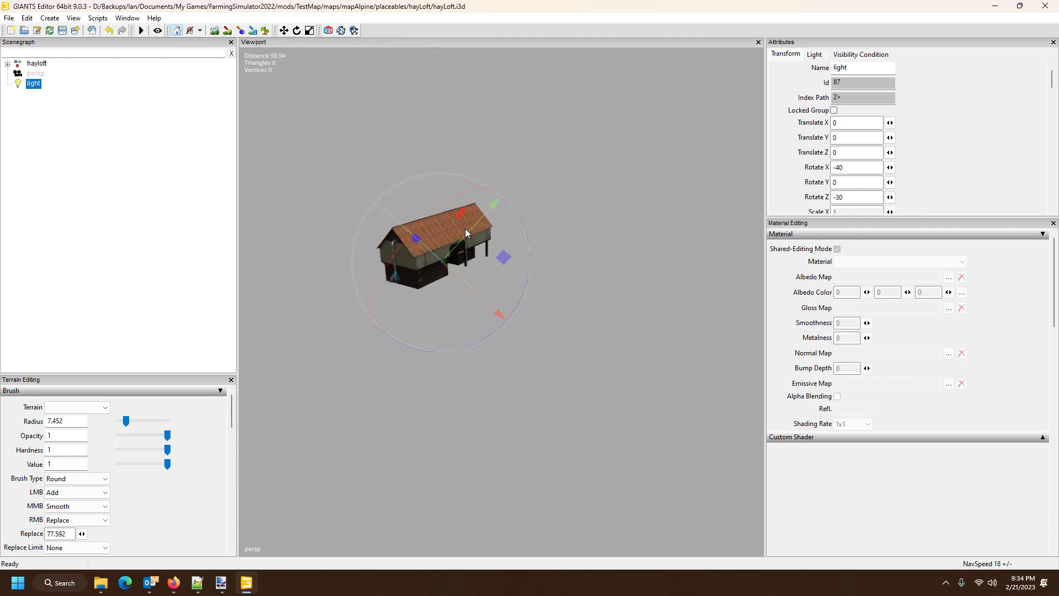
left_click_drag(419, 248, 376, 200)
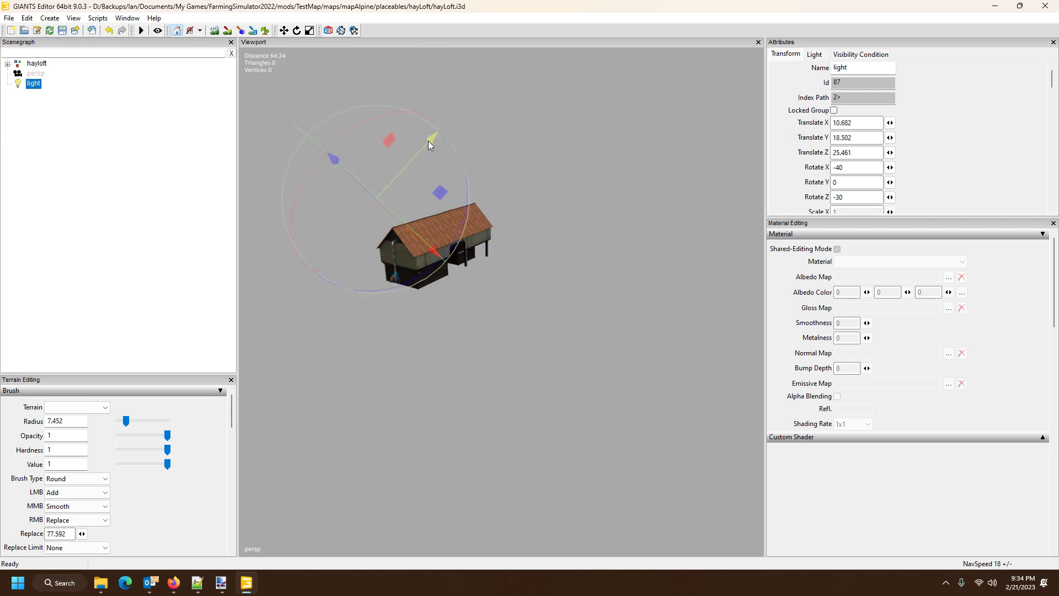
left_click_drag(428, 141, 398, 211)
Keep the light type as Directional and rotate the light so it shines directly onto the hayloft's walls.
left_click(815, 55)
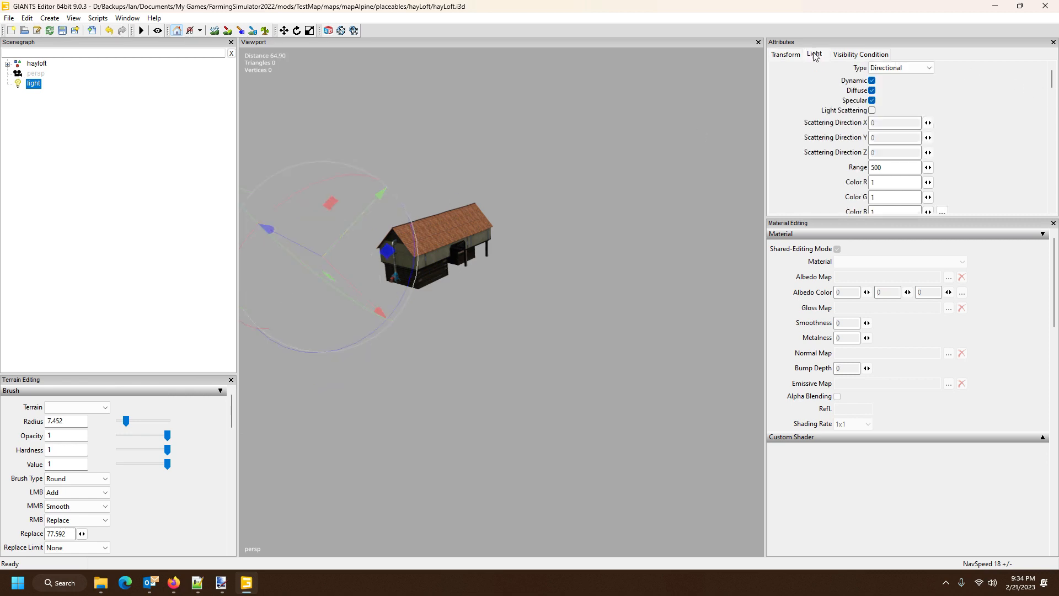
left_click(925, 68)
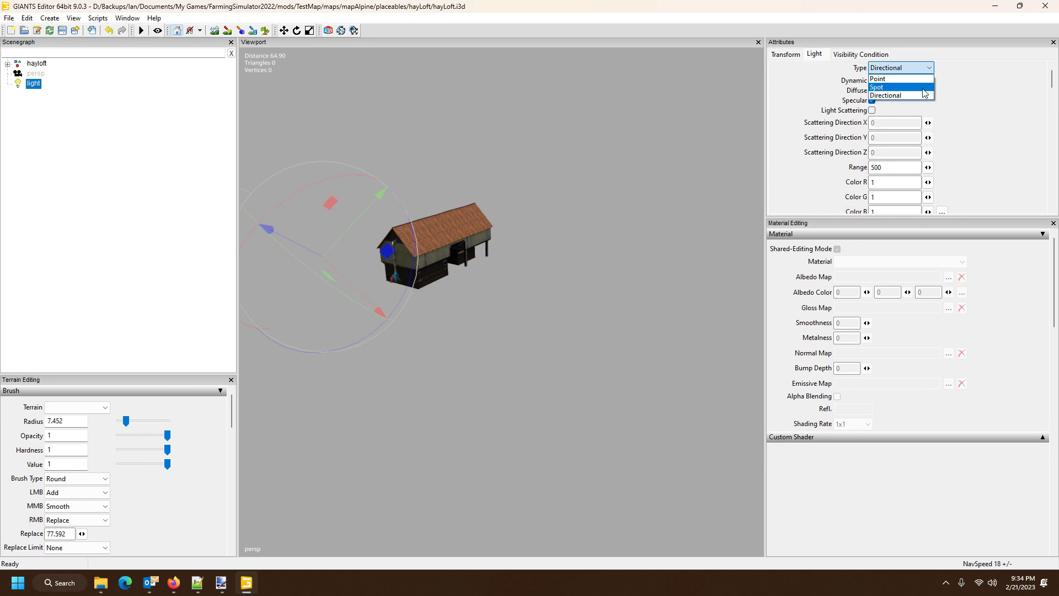
left_click(901, 96)
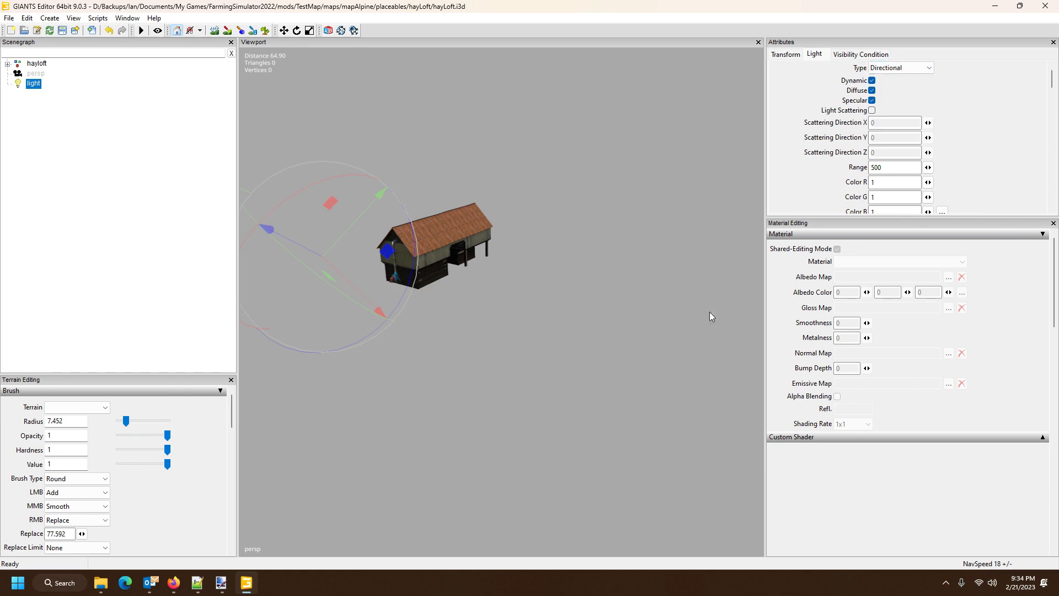
left_click_drag(710, 312, 589, 286)
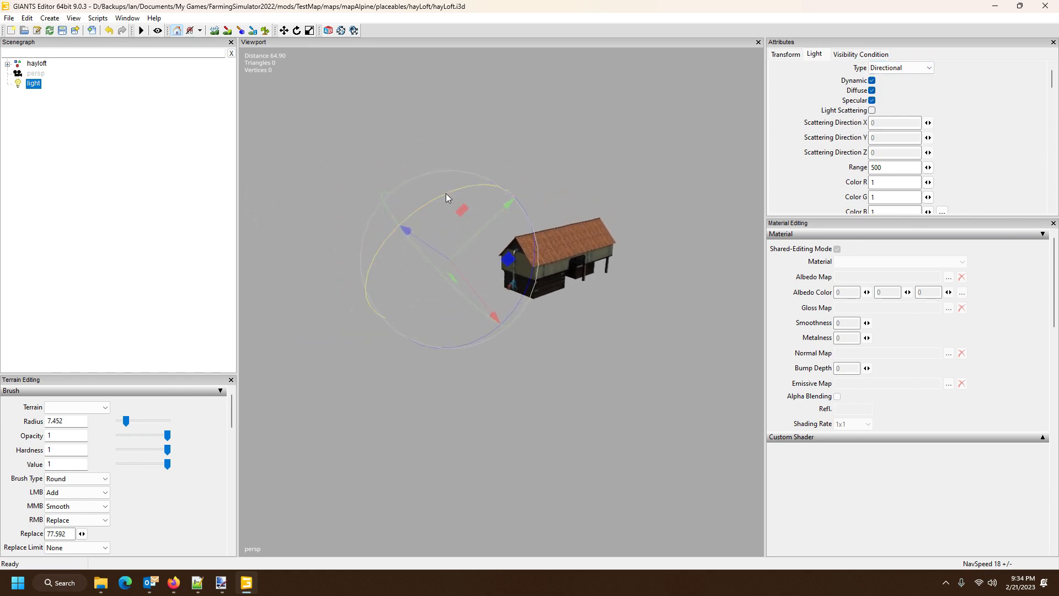
mouse_move(447, 194)
left_mouse_down()
mouse_move(654, 187)
mouse_move(647, 278)
mouse_move(409, 229)
mouse_move(326, 285)
mouse_move(292, 365)
mouse_move(339, 423)
mouse_move(371, 304)
mouse_move(287, 408)
mouse_move(512, 316)
left_mouse_up()
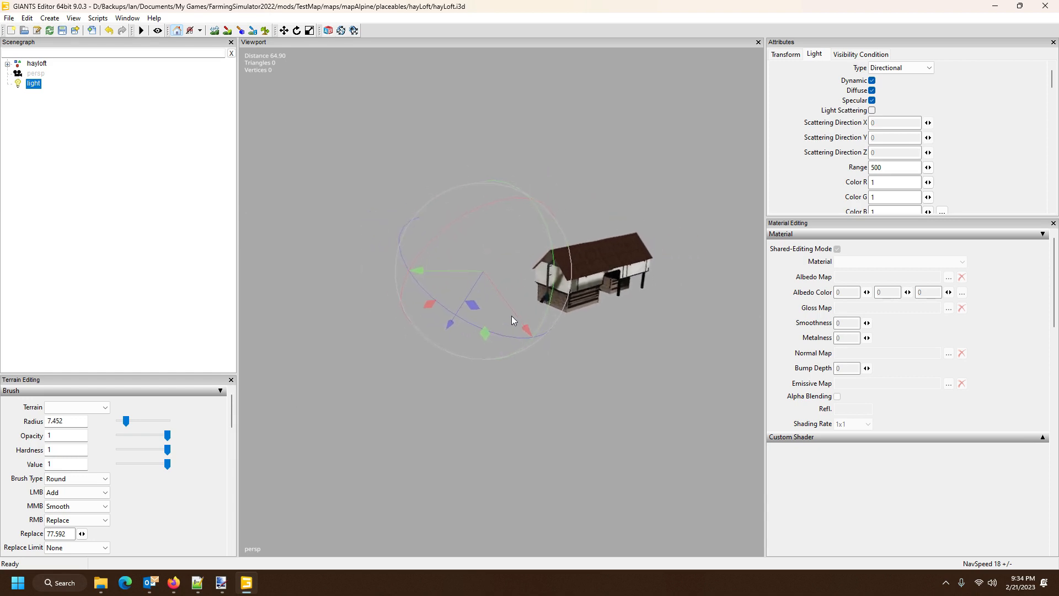
Examine the hayloft's wood planks and plastered gable wall up close under the rotated light.
scroll(511, 316, "up", 10)
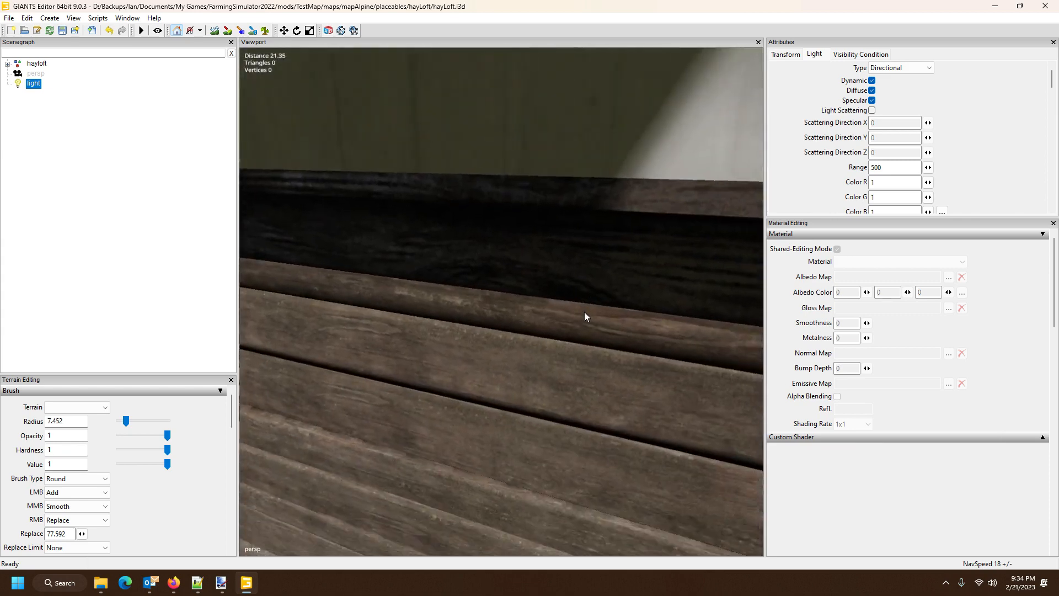
scroll(584, 312, "down", 5)
left_click_drag(590, 302, 586, 343)
scroll(580, 309, "up", 6)
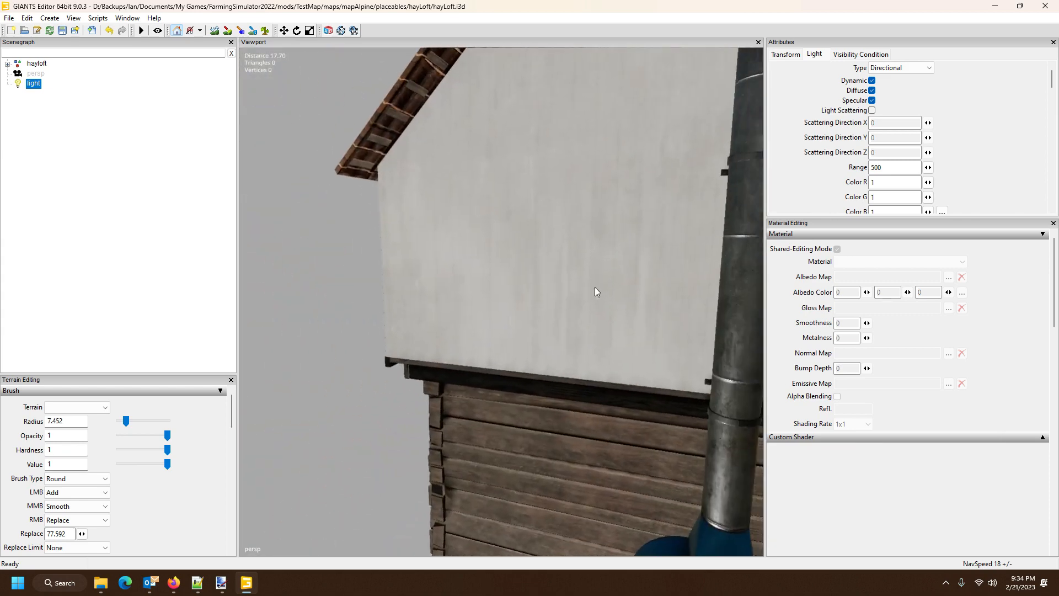
left_click_drag(596, 288, 510, 298)
Delete the rotated light and add a fresh light with its default orientation.
left_click(72, 113)
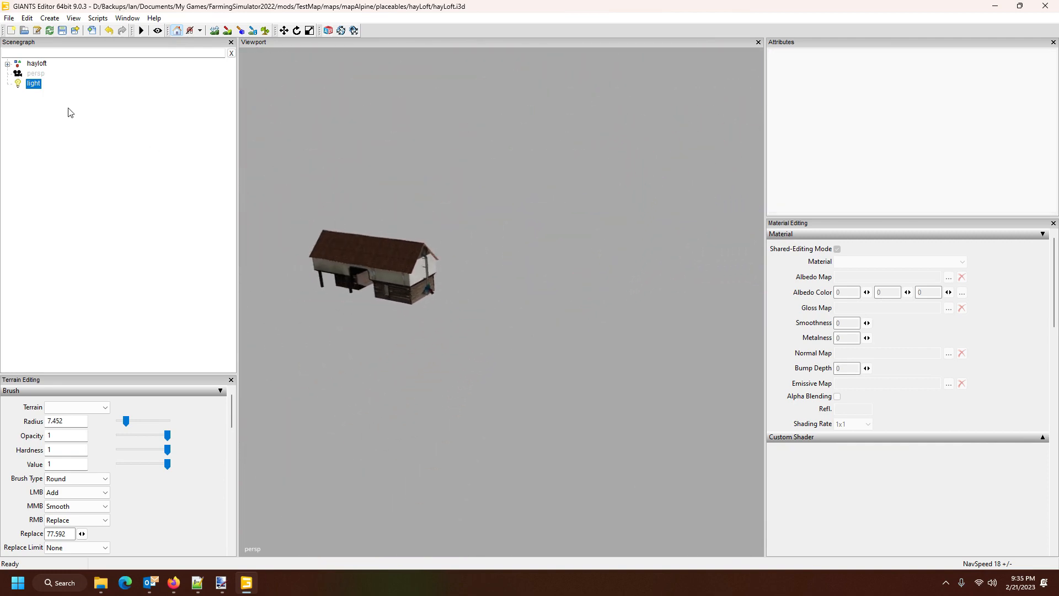
left_click(34, 85)
key("Delete")
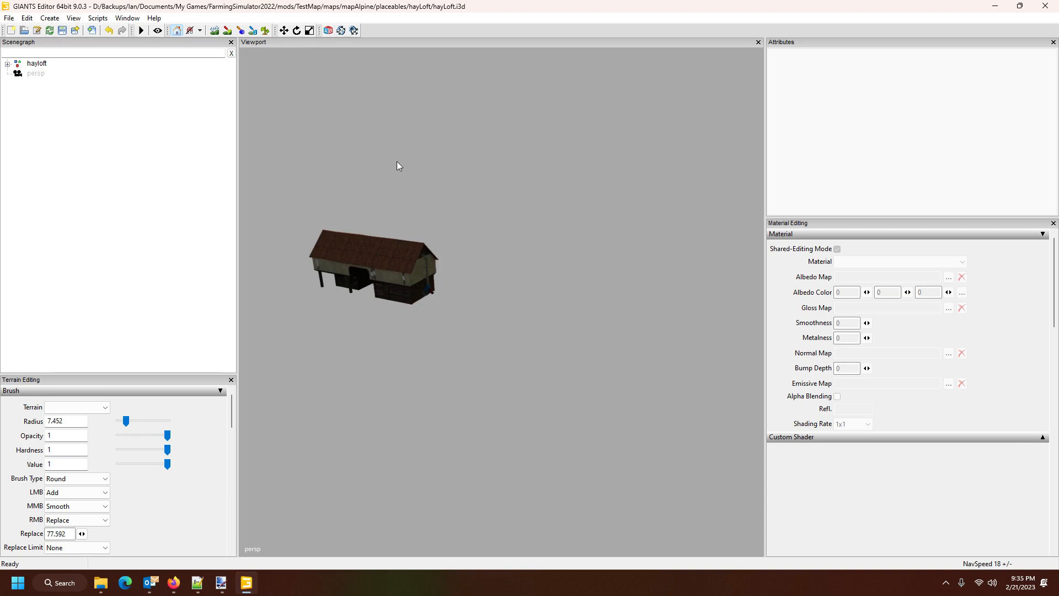
left_click_drag(397, 162, 299, 154)
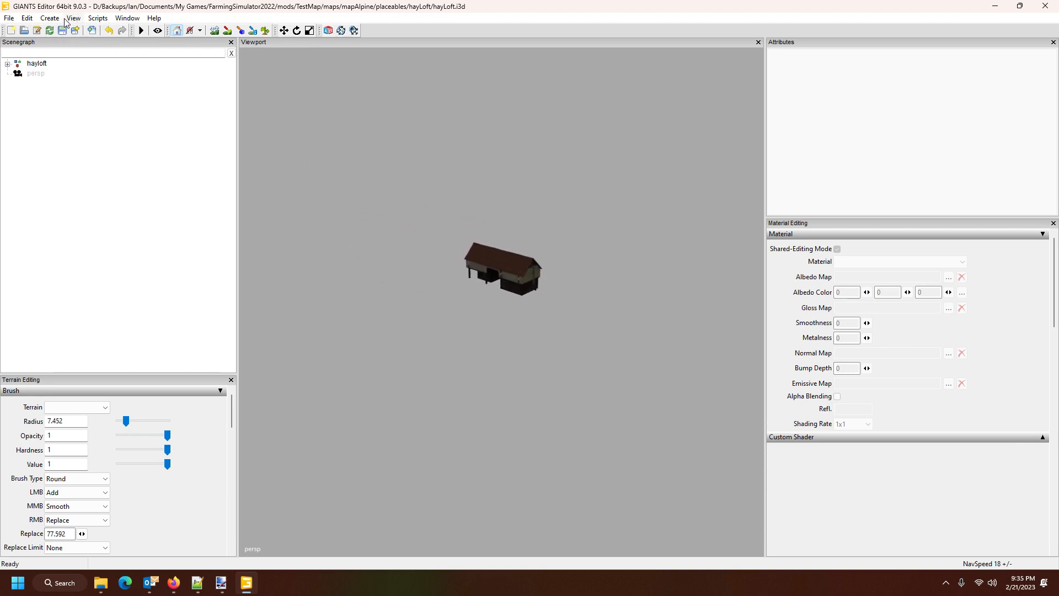
left_click(45, 21)
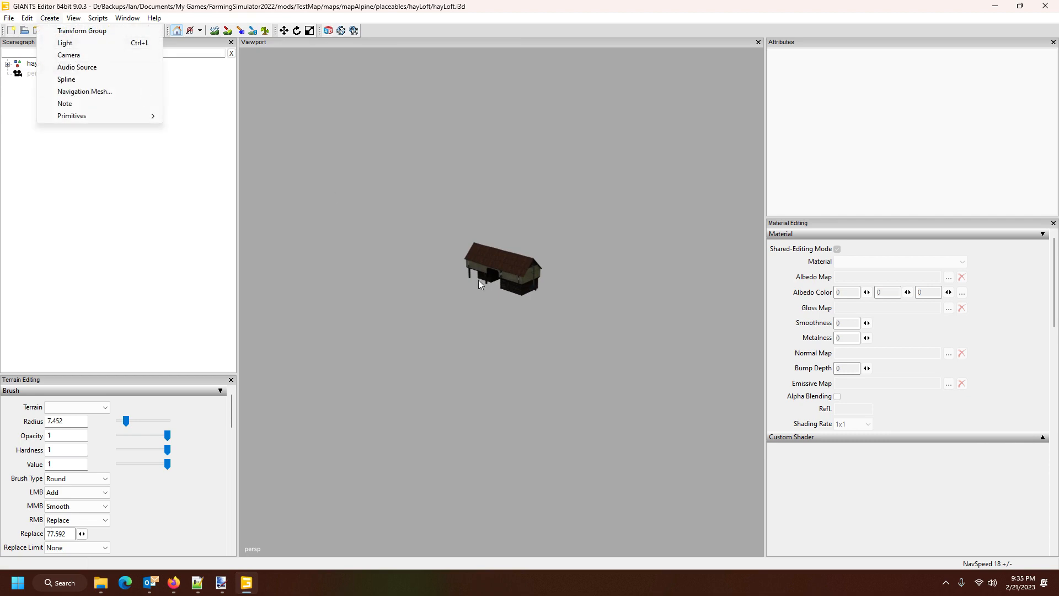
left_click(88, 44)
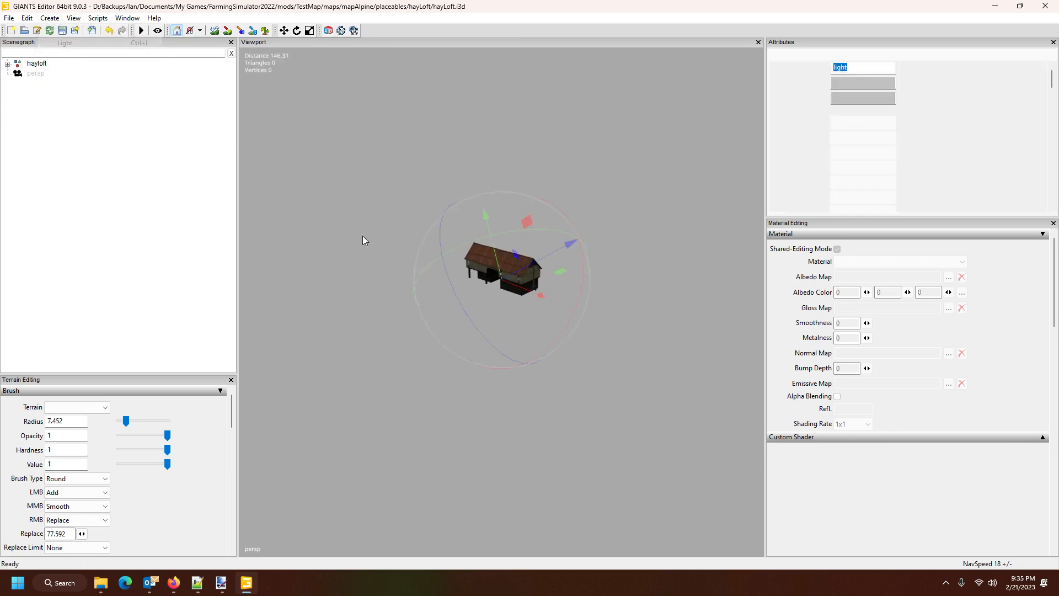
left_click(114, 175)
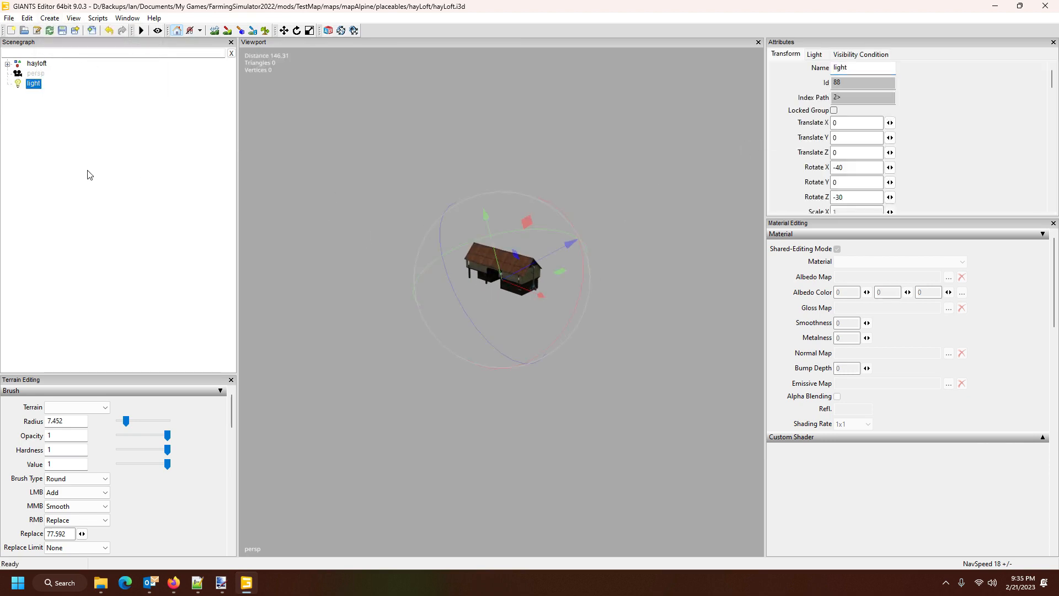
Inspect the hayloft's walls and move the light high above the building, to about X 16.6, Y 28.7, Z -27.8.
scroll(590, 254, "up", 10)
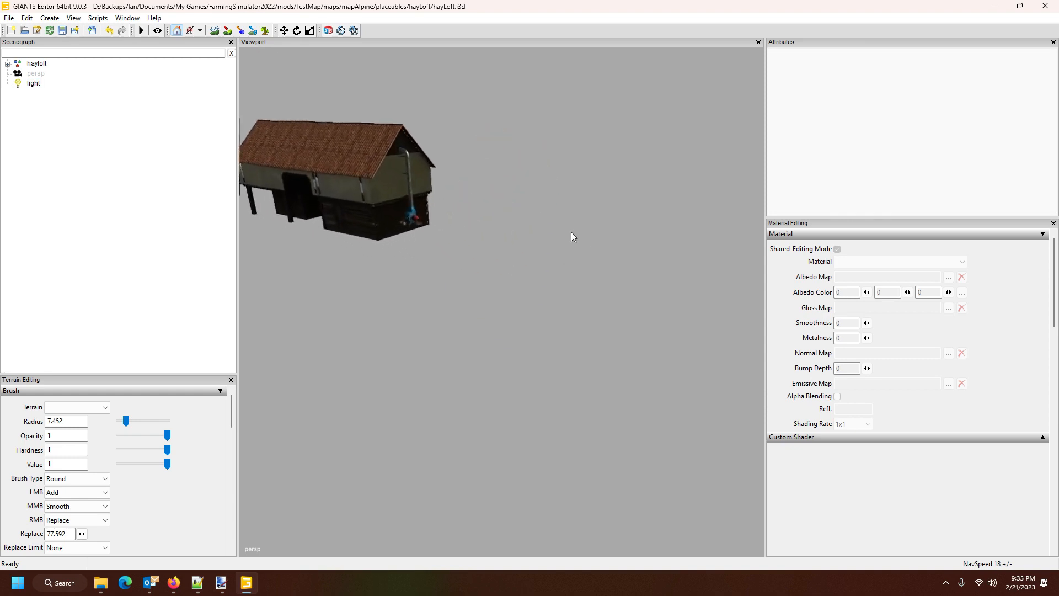
scroll(546, 196, "down", 15)
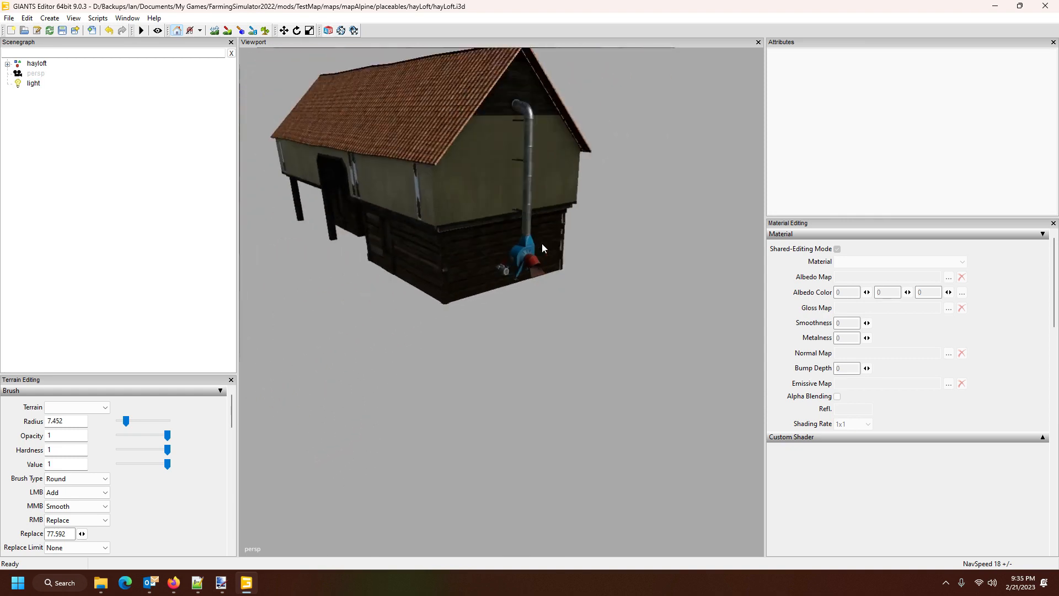
left_click(34, 84)
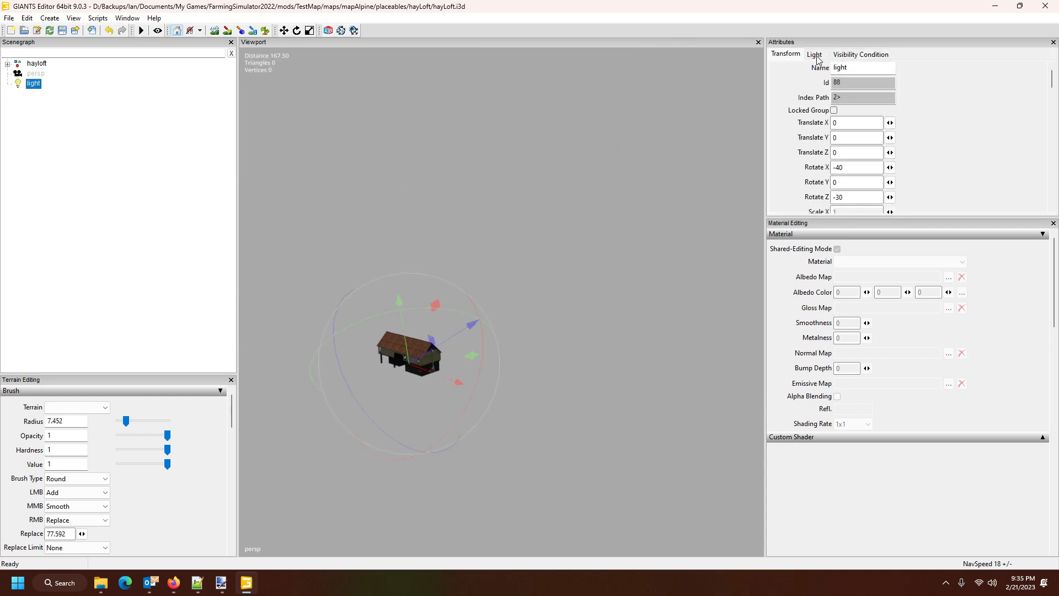
scroll(571, 278, "up", 8)
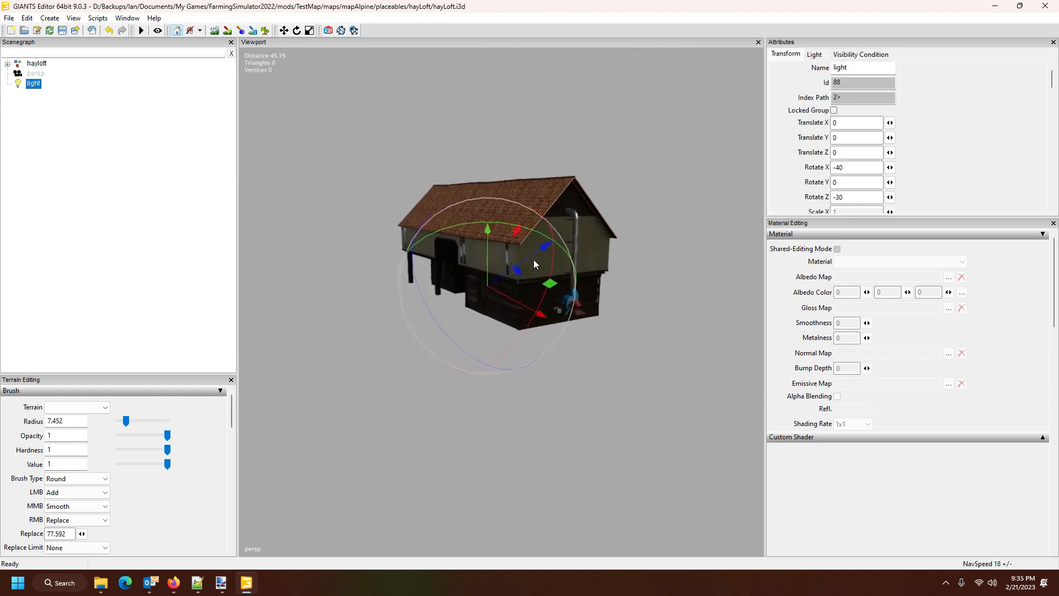
scroll(534, 264, "up", 6)
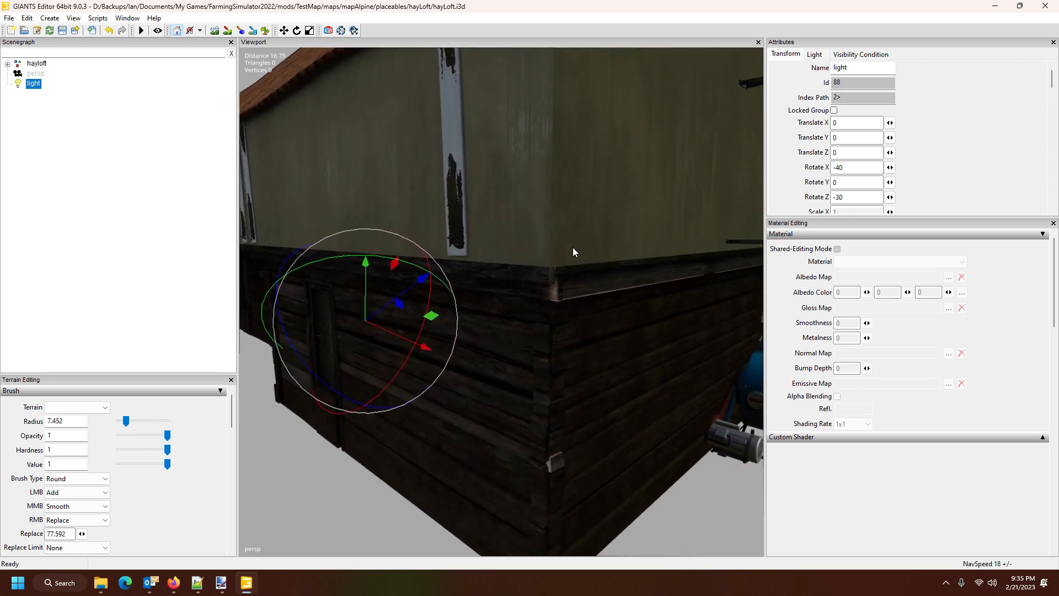
scroll(573, 247, "down", 8)
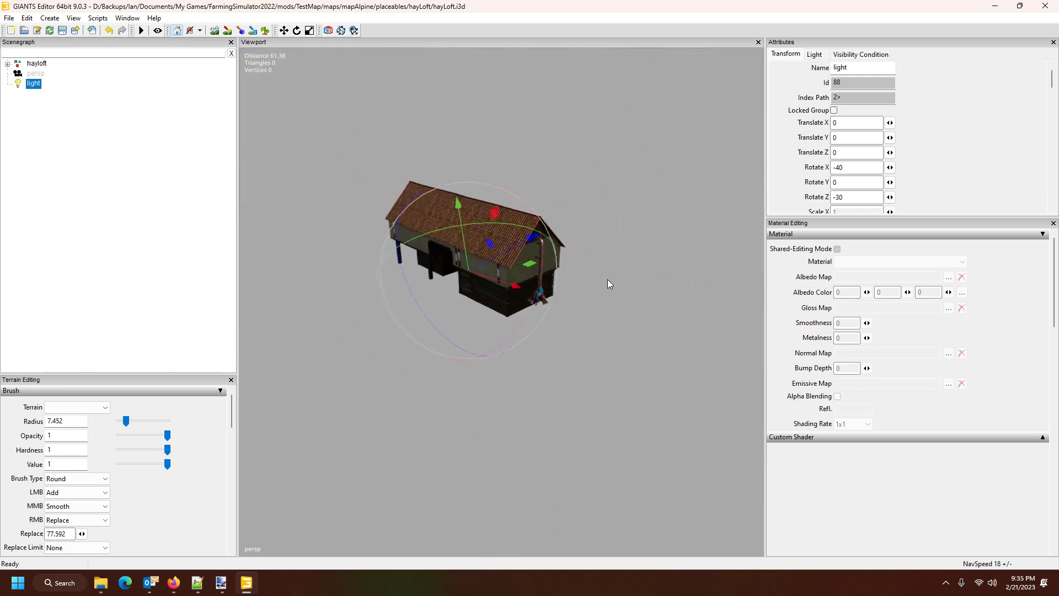
left_click_drag(473, 255, 488, 6)
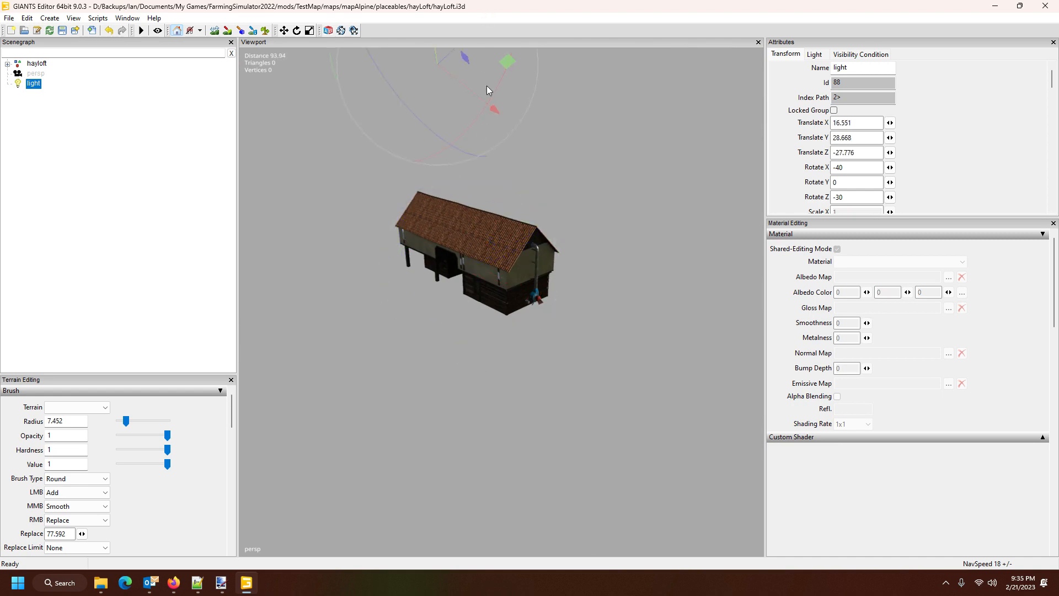
scroll(571, 128, "down", 3)
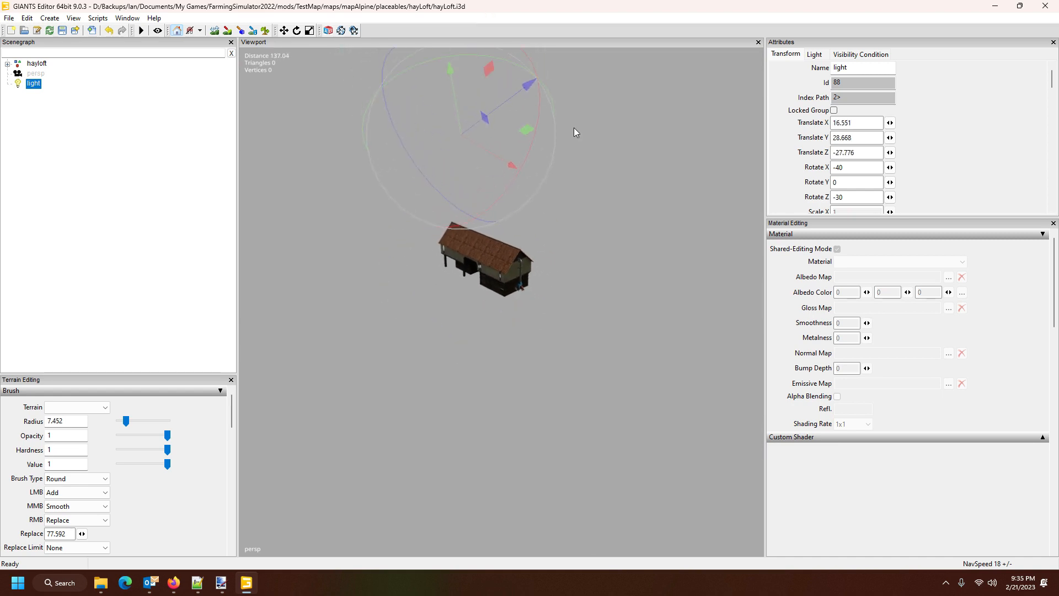
Set the light's range to 2000 and review its light scattering and shadow map settings.
left_click(815, 54)
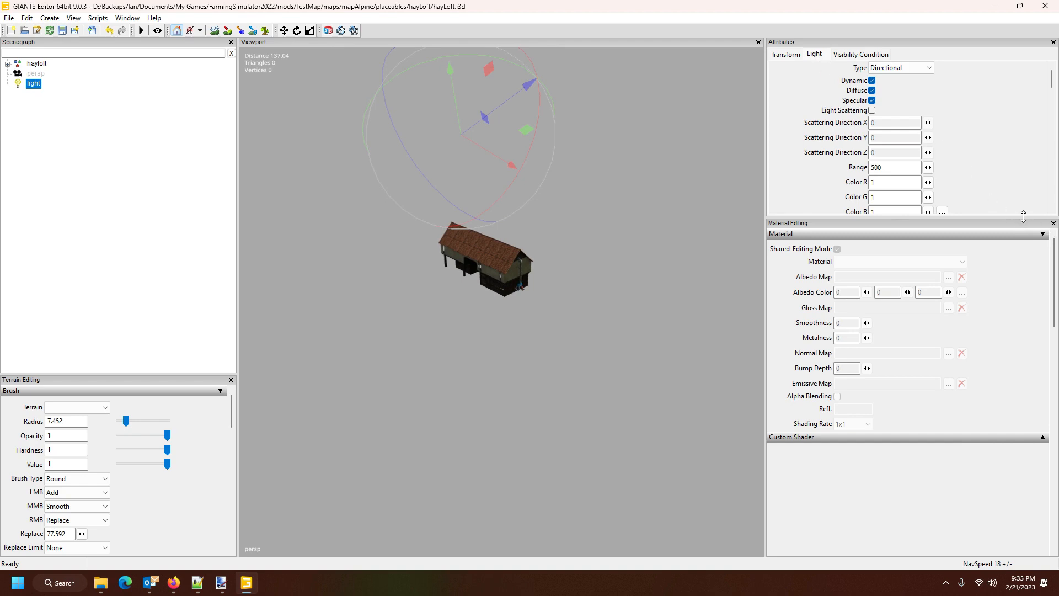
left_click_drag(1023, 217, 1023, 359)
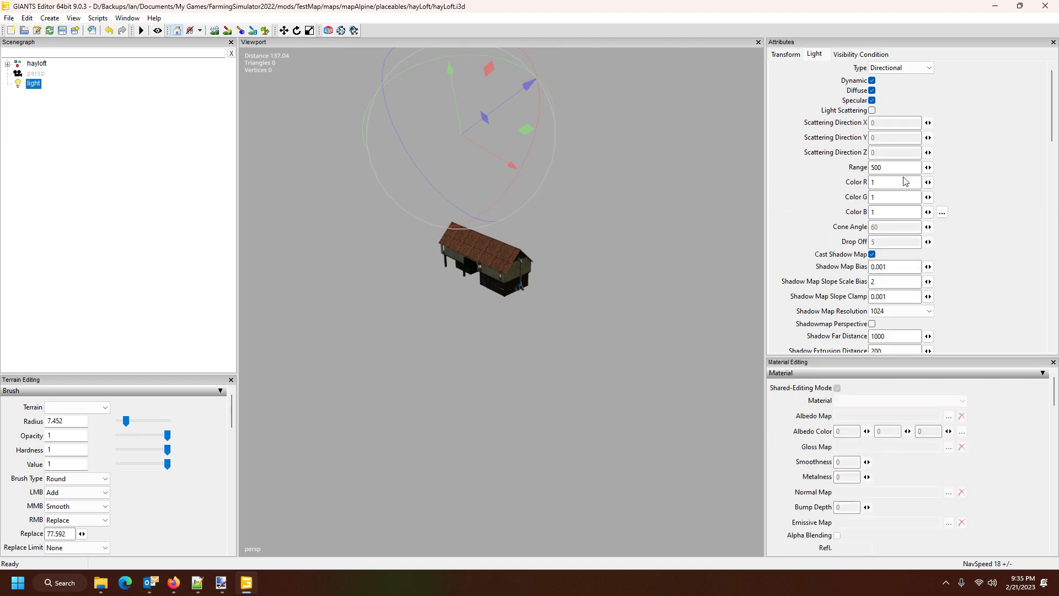
left_click(892, 167)
type("20")
scroll(1007, 168, "down", 2)
scroll(1007, 173, "up", 2)
left_click(872, 111)
left_click(872, 111)
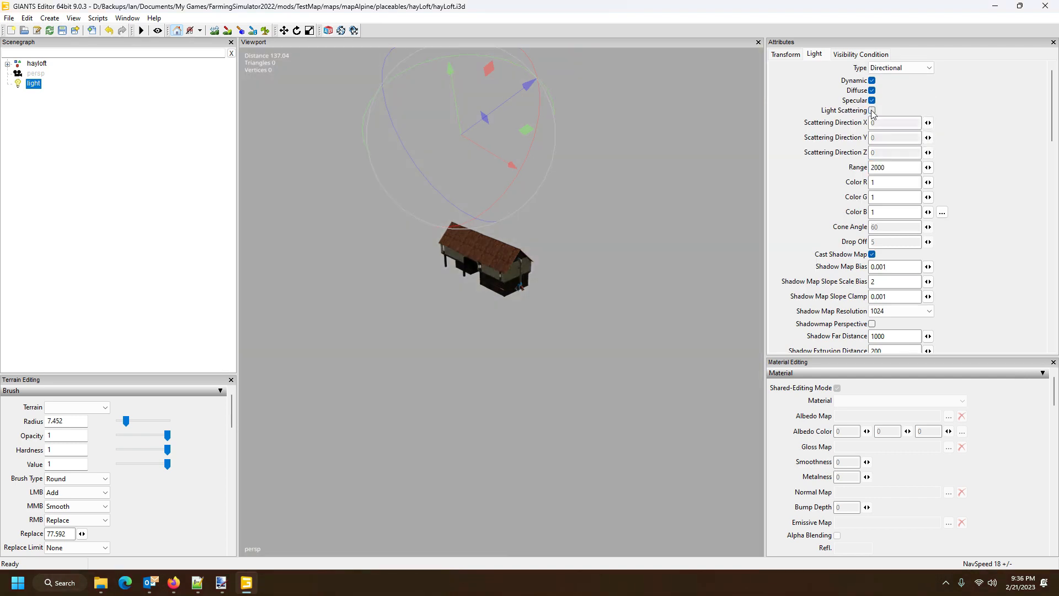
scroll(1019, 245, "down", 4)
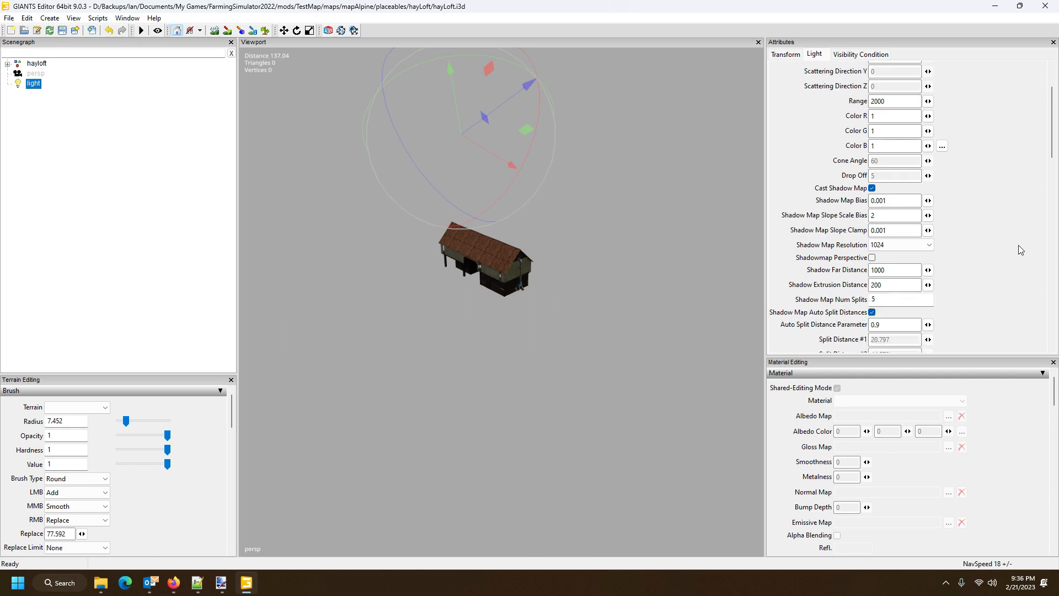
scroll(1019, 246, "down", 10)
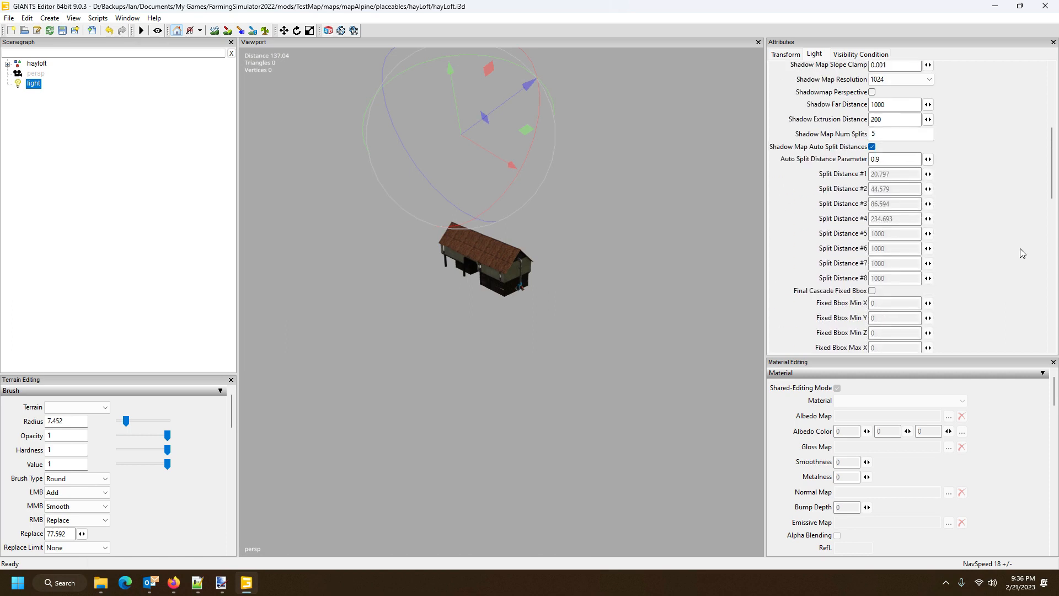
scroll(1022, 247, "up", 4)
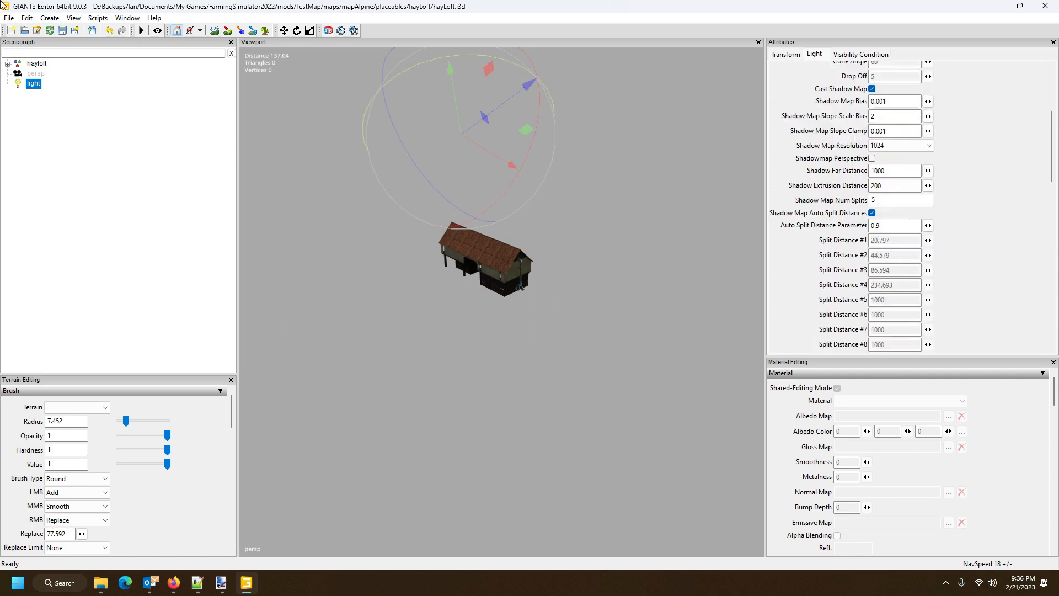
Deselect the light and examine the hayloft's gable and side walls from closer up.
left_click(171, 127)
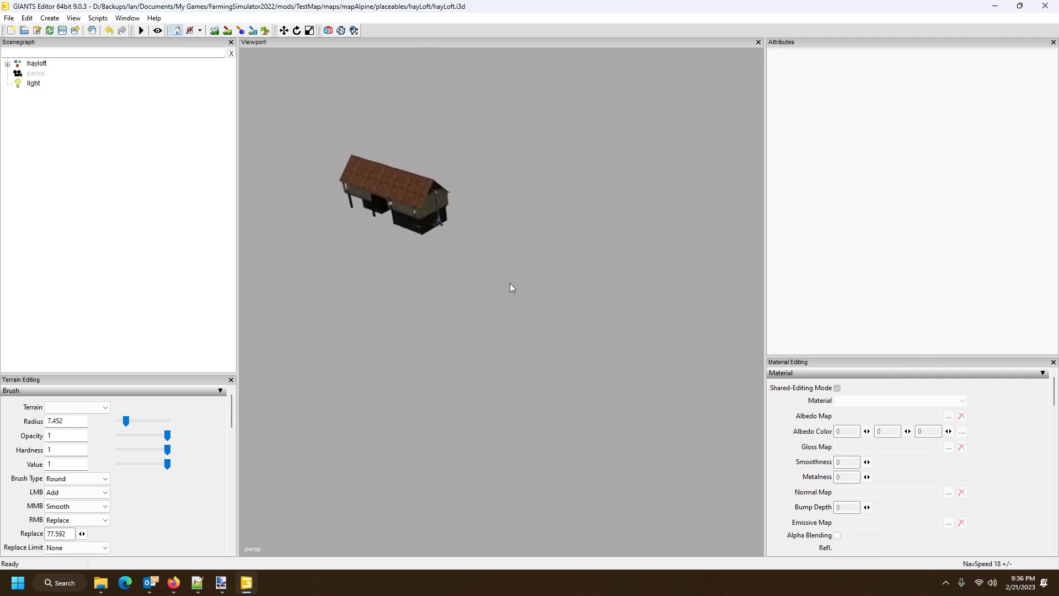
scroll(496, 271, "up", 8)
left_click_drag(501, 273, 481, 320)
scroll(463, 224, "down", 4)
scroll(464, 216, "up", 6)
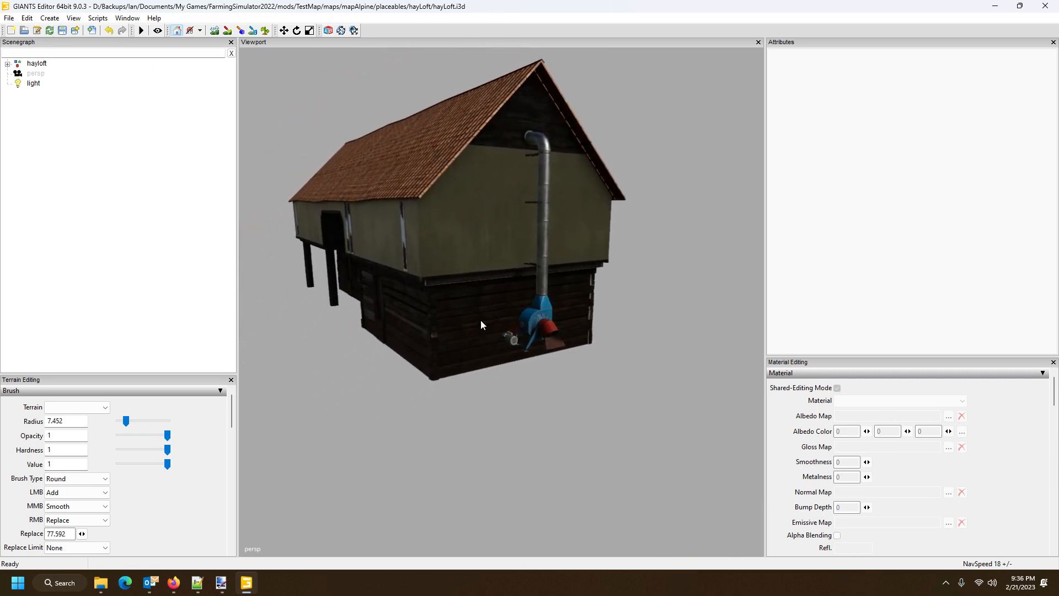
Examine the hayloft's lower timber wall, the plaster gable wall and the dark boards behind the pipe from close up.
left_click(480, 318)
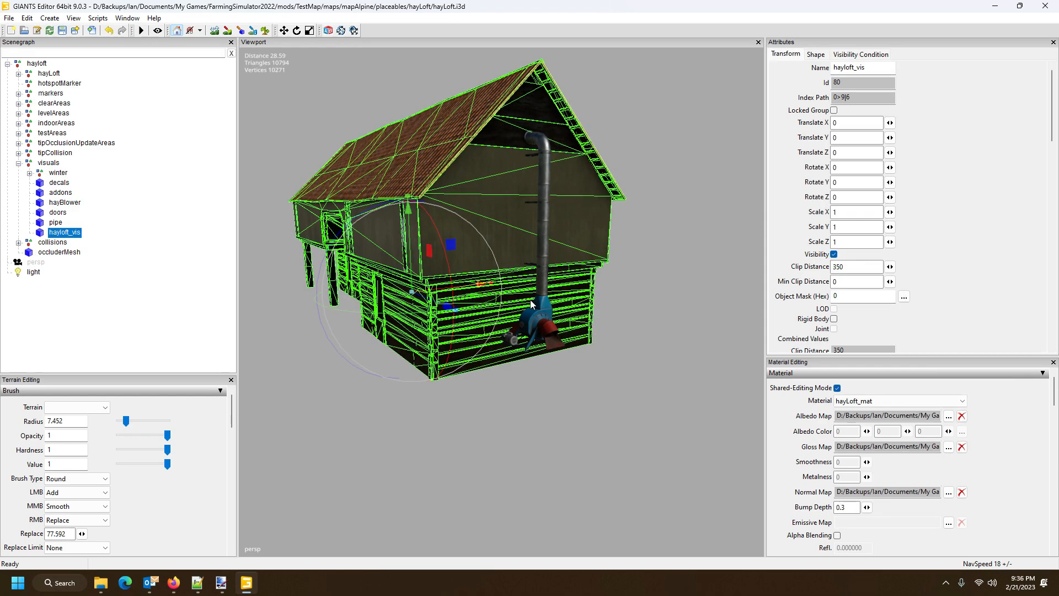
left_click(479, 305)
left_click_drag(473, 235, 469, 284)
scroll(482, 306, "up", 3)
scroll(470, 284, "up", 3)
scroll(469, 279, "up", 8)
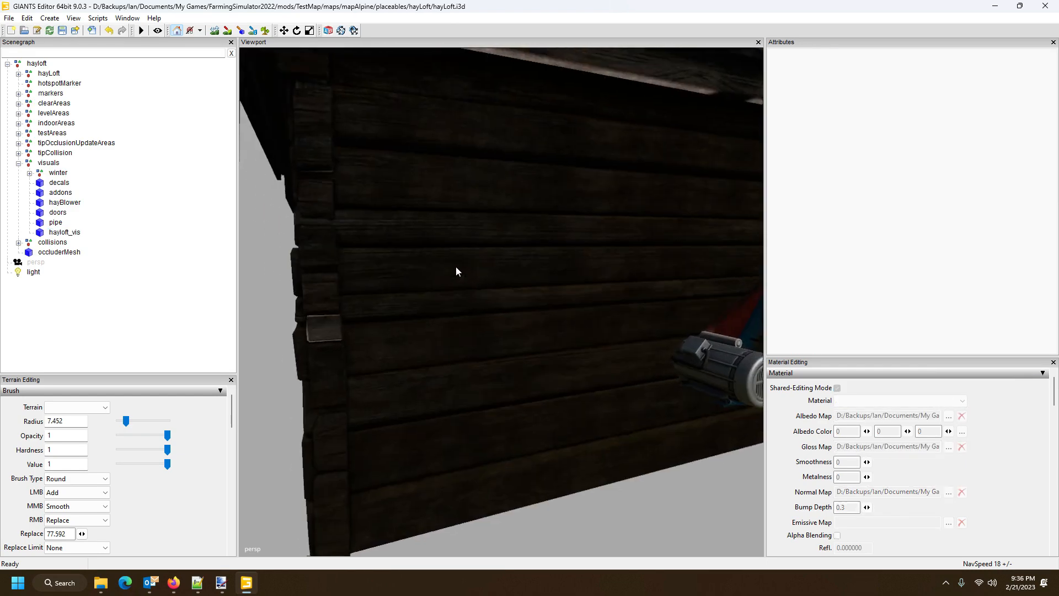
left_click_drag(449, 262, 408, 195)
scroll(434, 283, "down", 5)
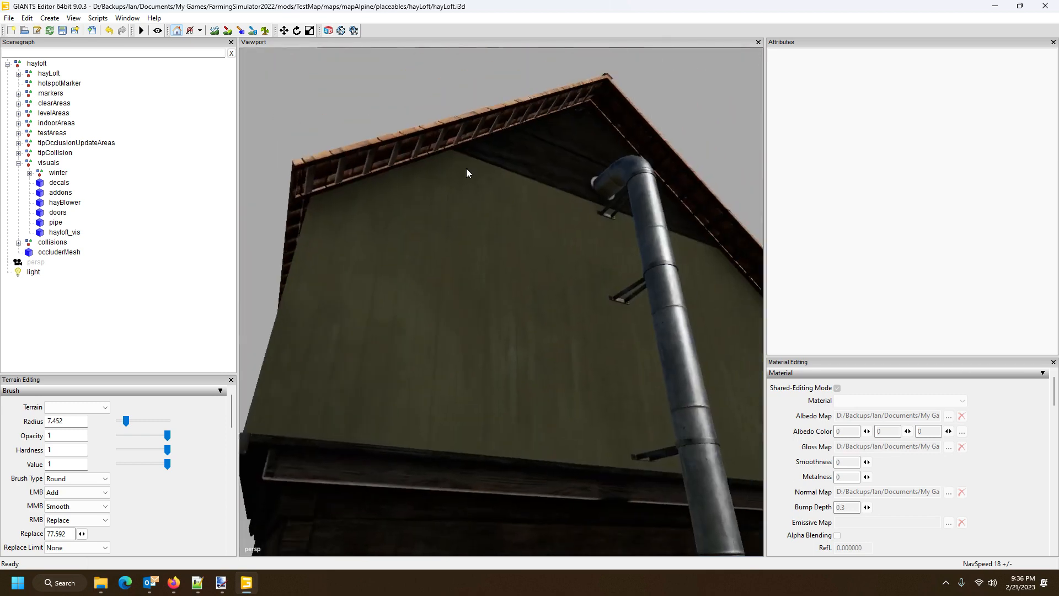
scroll(467, 173, "down", 6)
scroll(473, 187, "up", 8)
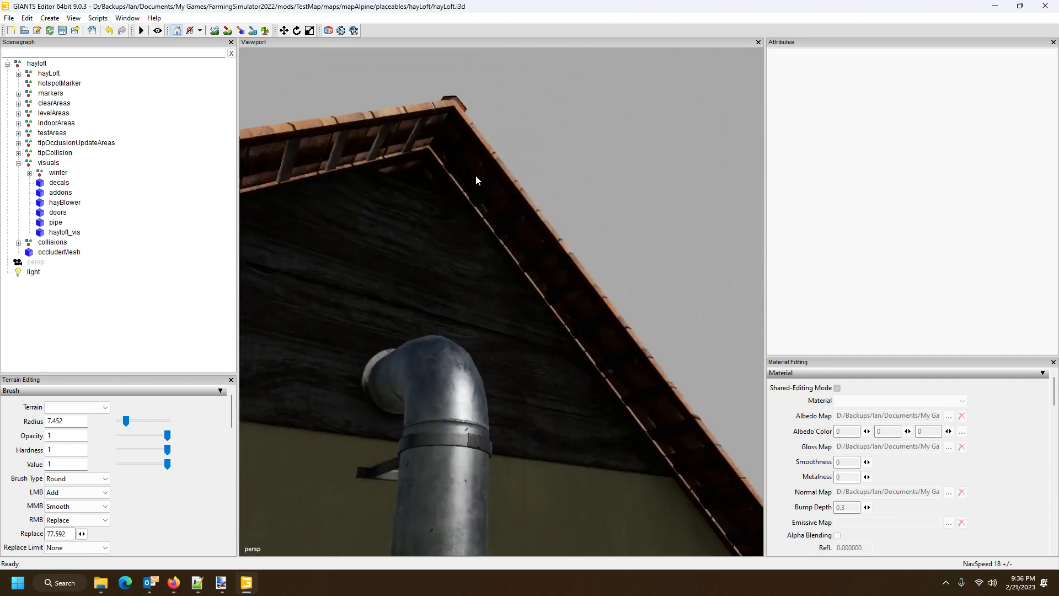
scroll(406, 211, "up", 4)
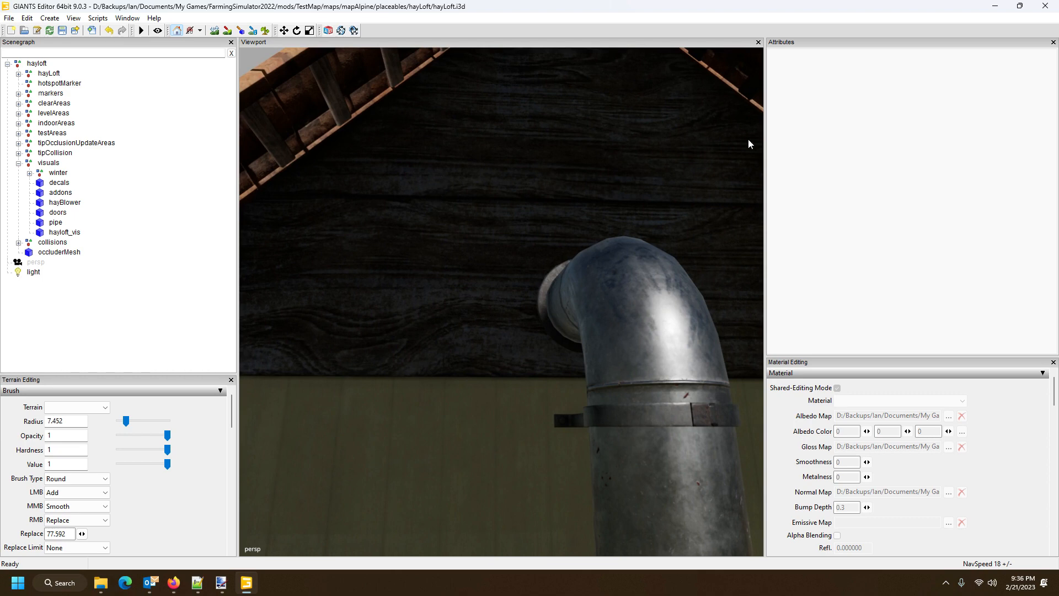
Close the hayLoft.i3d scene without saving and switch to paint.net with hayLoft_diffuse.dds.
left_click(1045, 6)
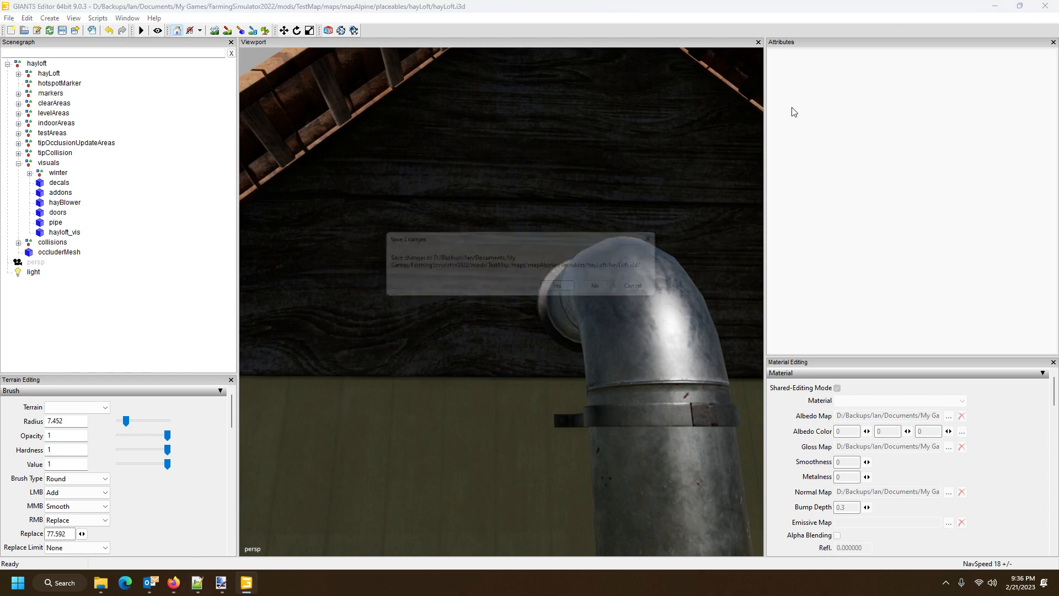
left_click(610, 291)
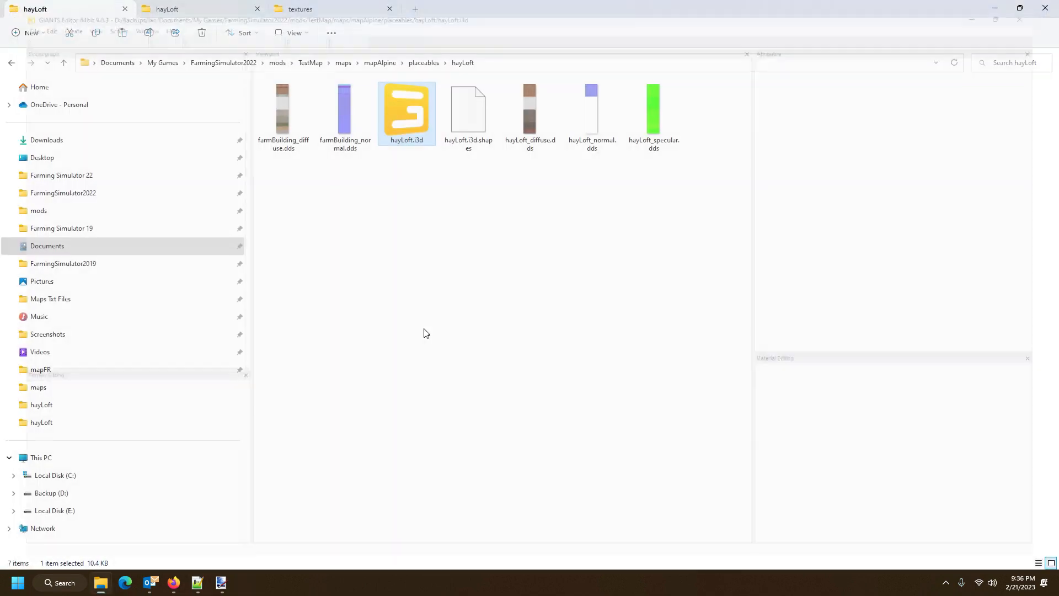
left_click(221, 583)
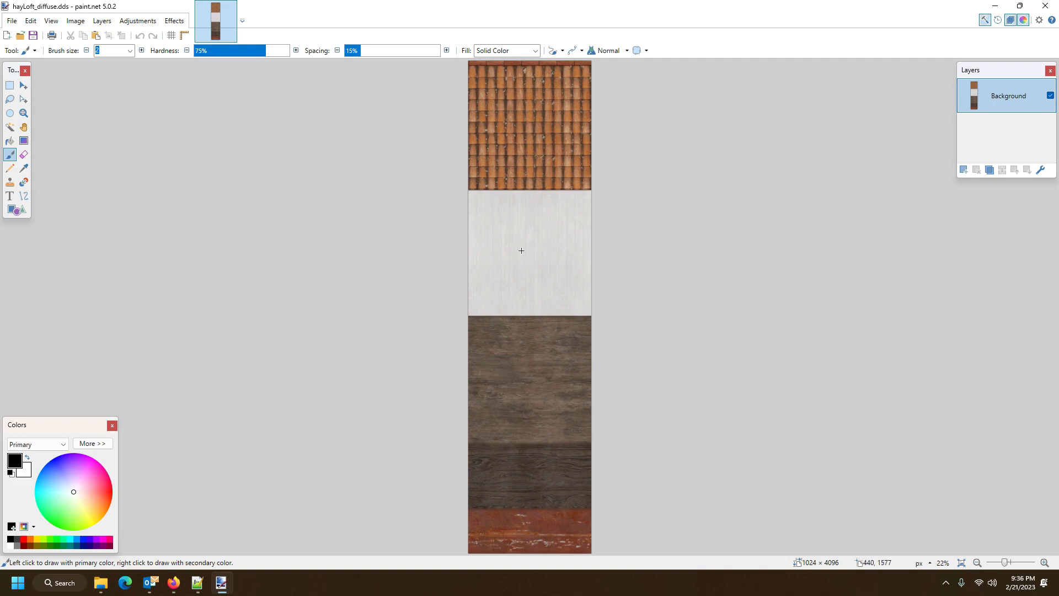
Select the white wall section of the texture, try moving it down over the brown wood section, and undo the move.
left_click(9, 84)
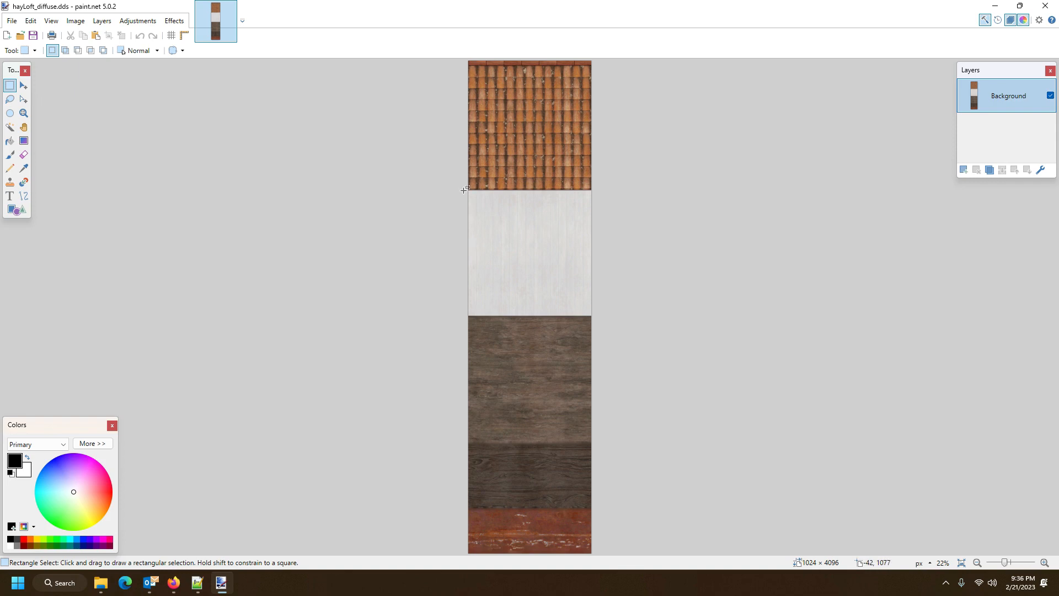
left_click_drag(463, 191, 619, 316)
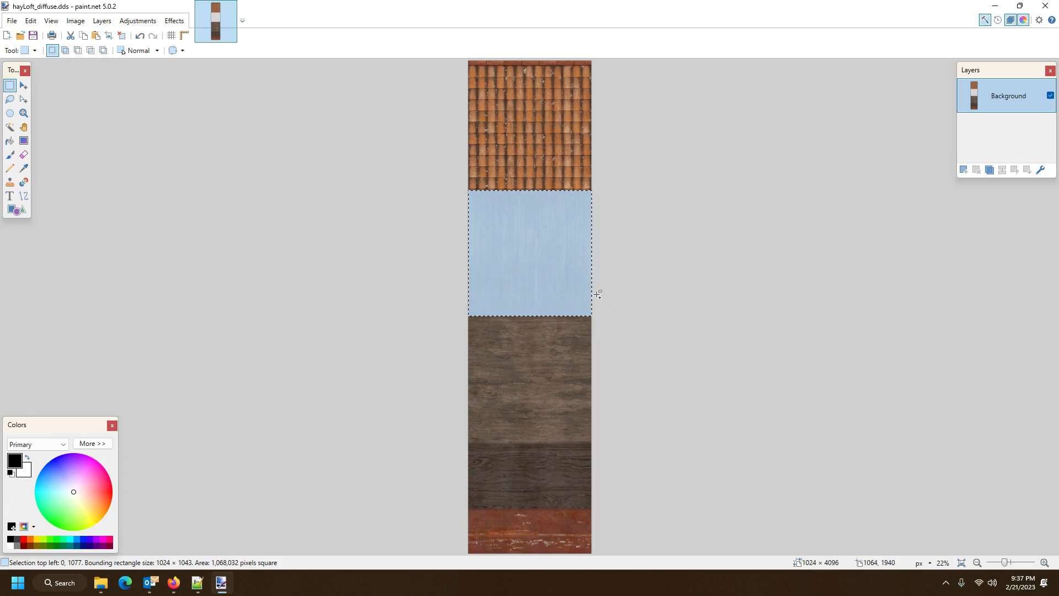
key("m")
left_click_drag(549, 277, 550, 401)
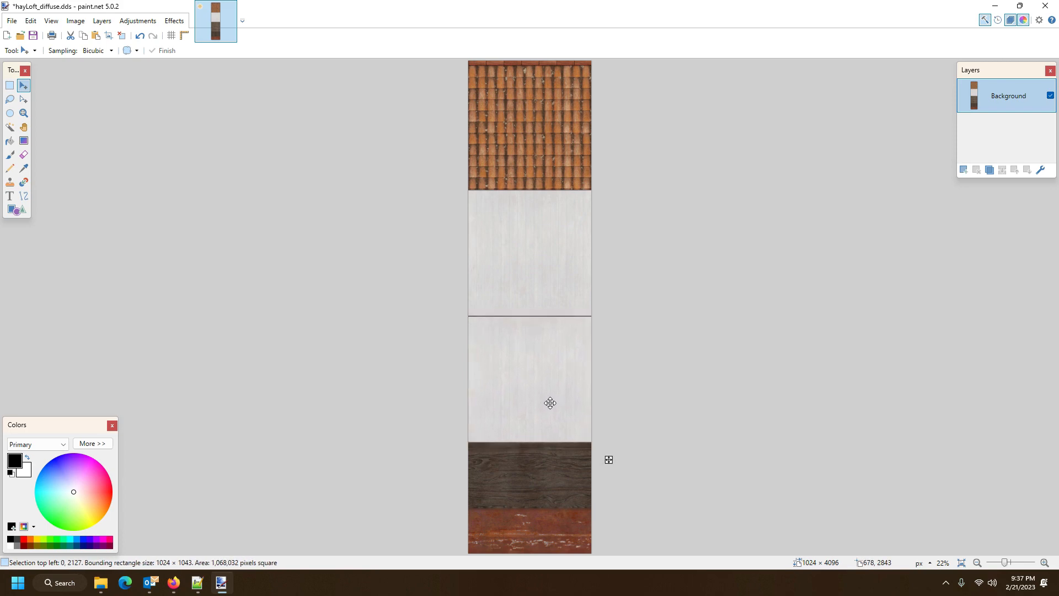
key("ctrl+z")
Try shifting the white section's pixels off the texture's left edge and deleting them, and undo everything including the selection.
left_click_drag(420, 306, 447, 253)
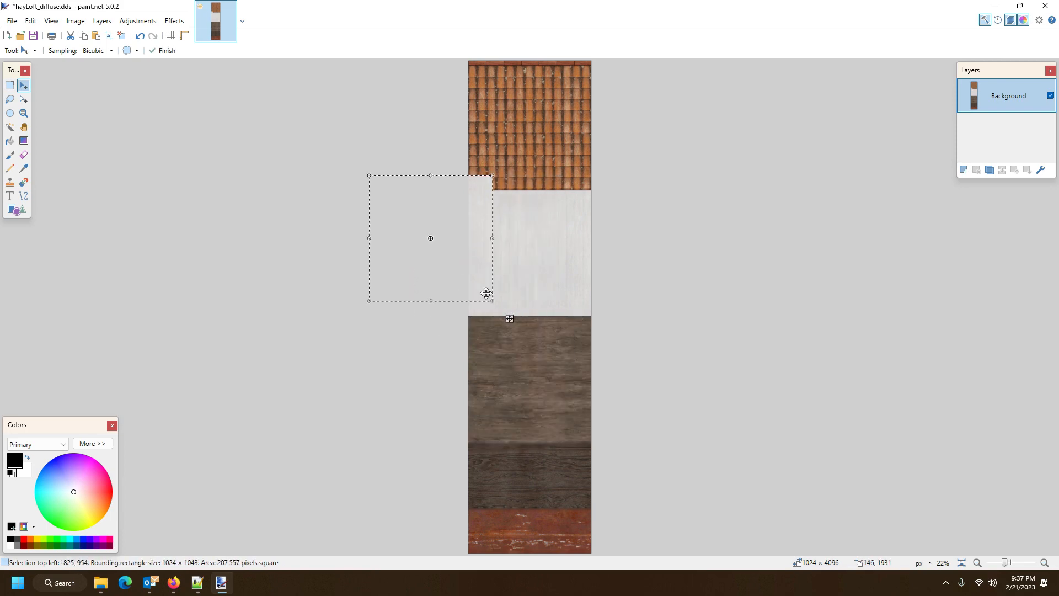
key("Delete")
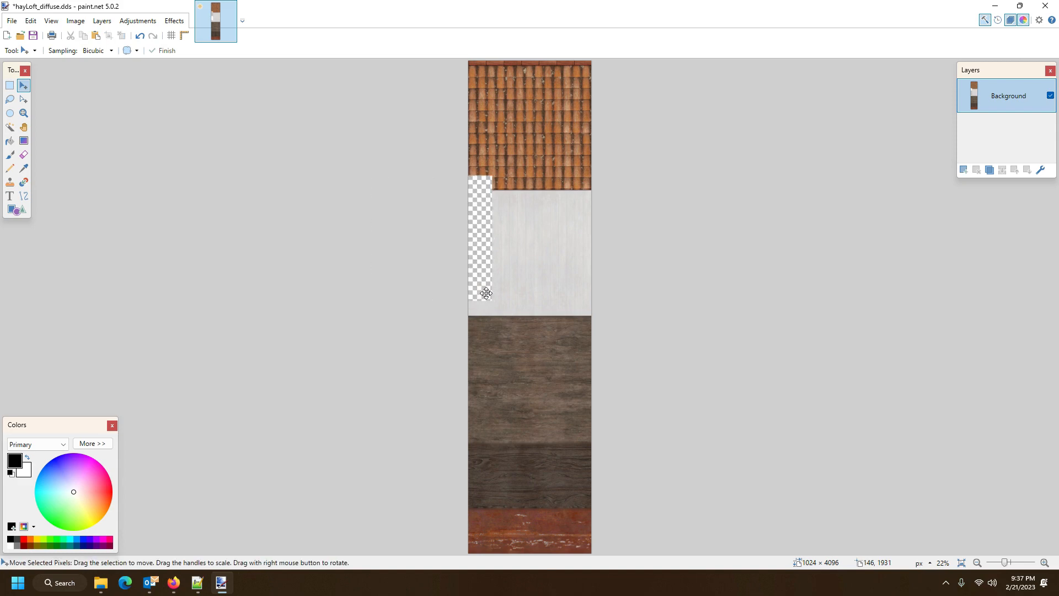
key("ctrl+z")
key("ctrl+z")
key("ctrl+z")
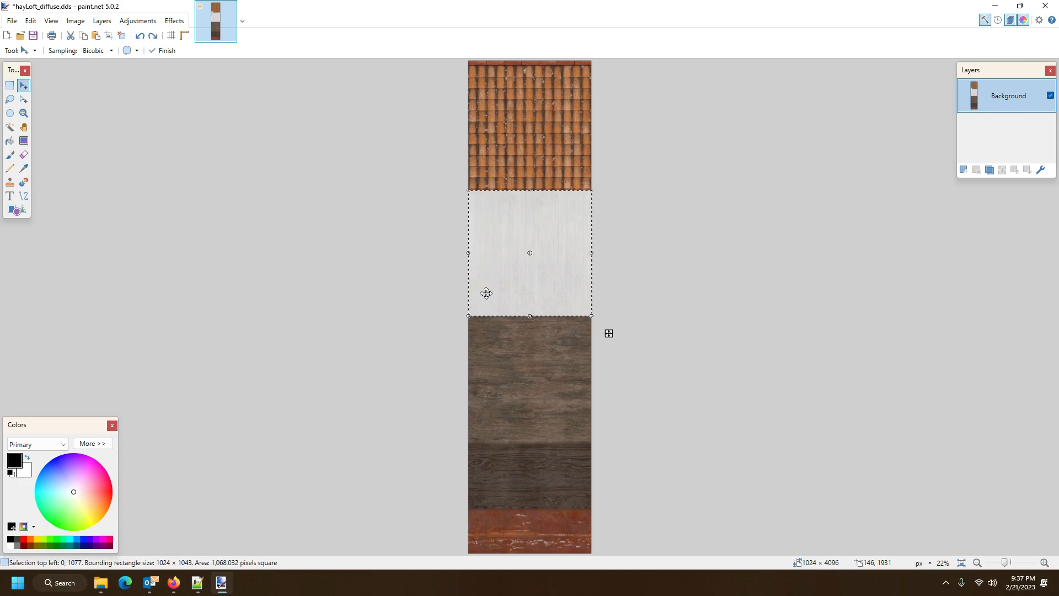
key("ctrl+z")
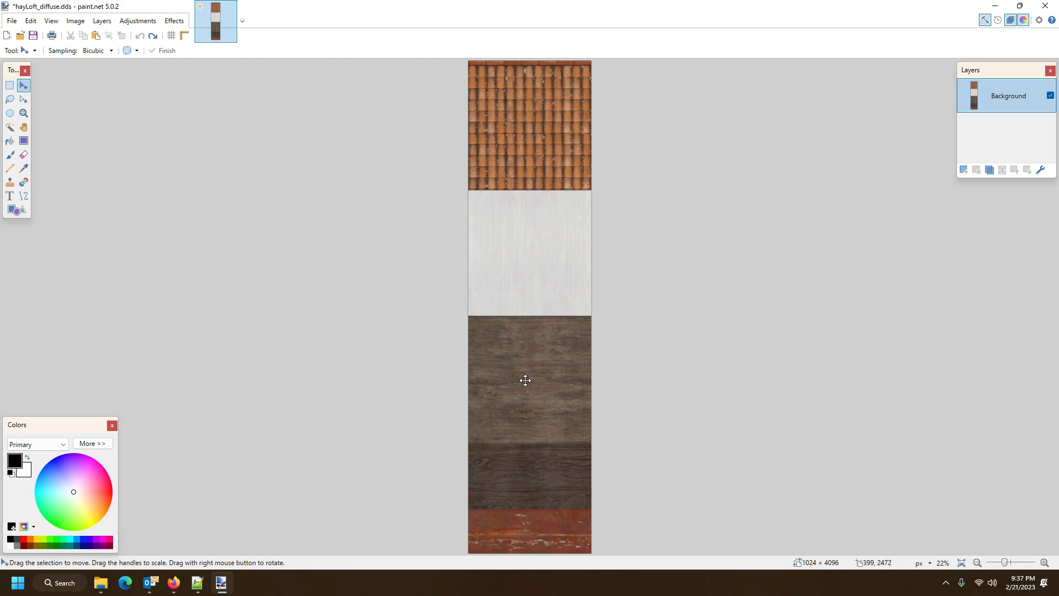
Add a new layer and select both brown wood sections of the texture across its full width, about 1024 × 1620 px.
left_click(964, 170)
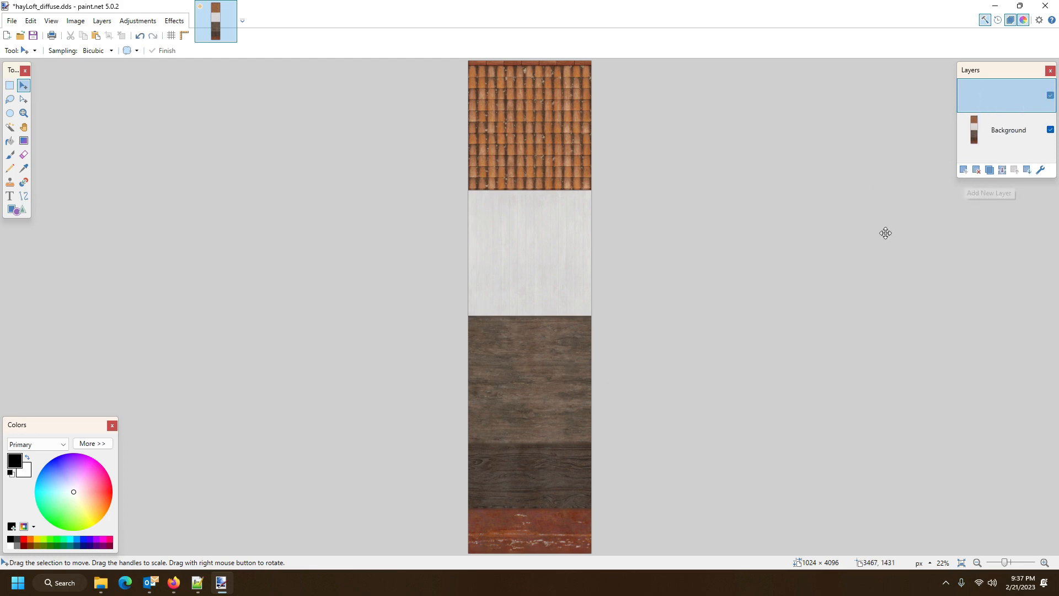
left_click(10, 86)
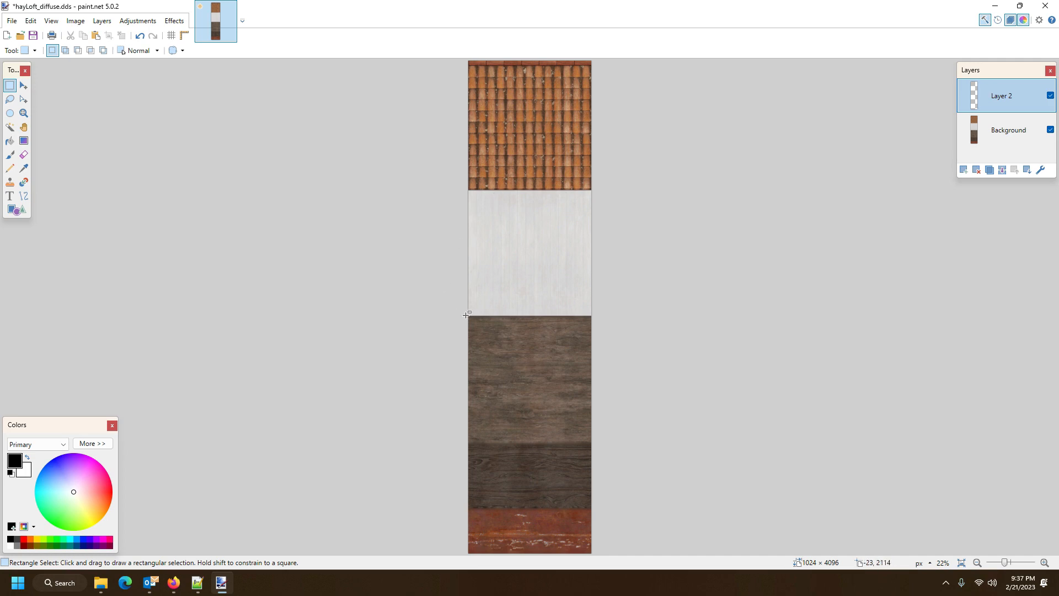
left_click_drag(465, 315, 606, 509)
left_click(1044, 562)
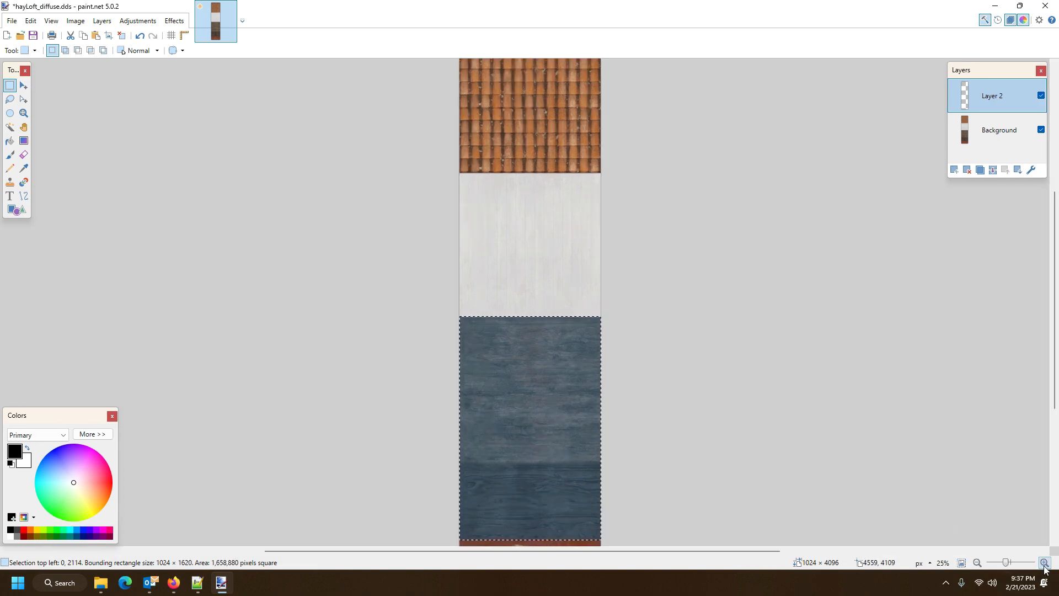
left_click_drag(1055, 316, 1057, 376)
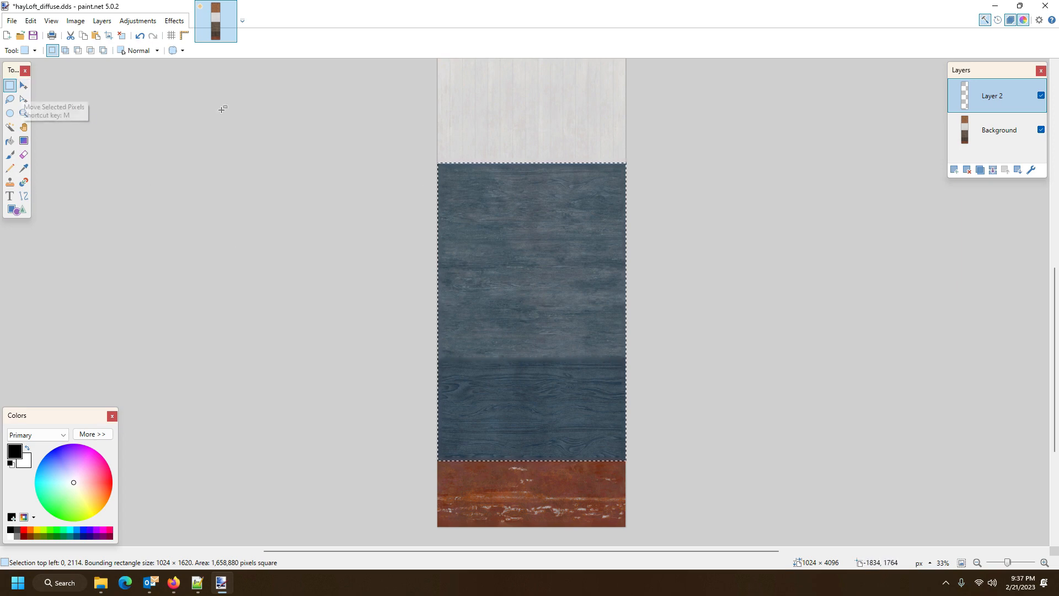
Tighten the upper and lower edges of the wood selection to 1024 × 1596 px, starting at 0, 2120.
left_click(23, 85)
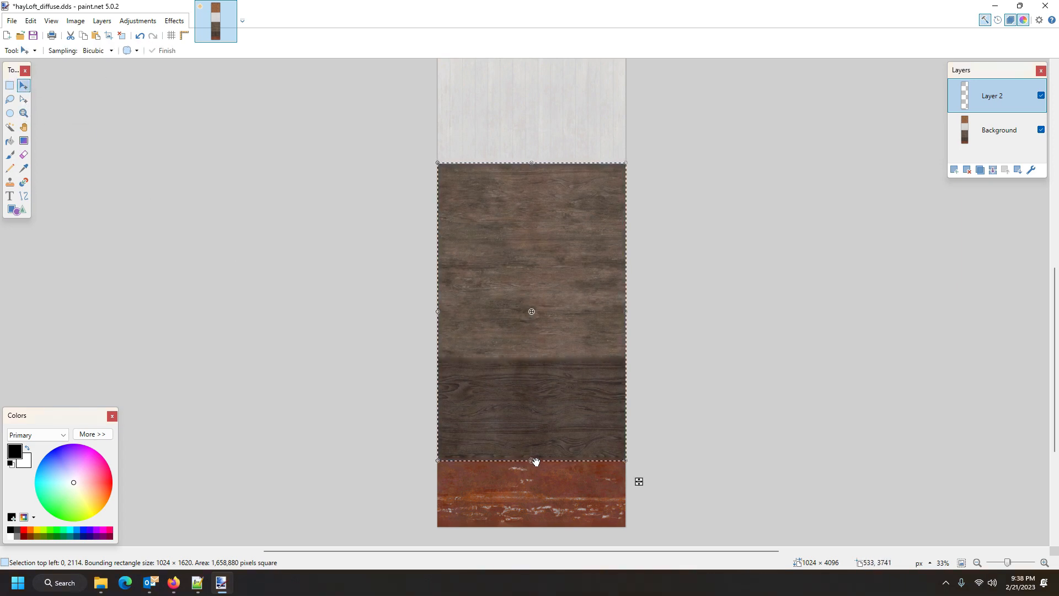
left_click_drag(531, 460, 532, 456)
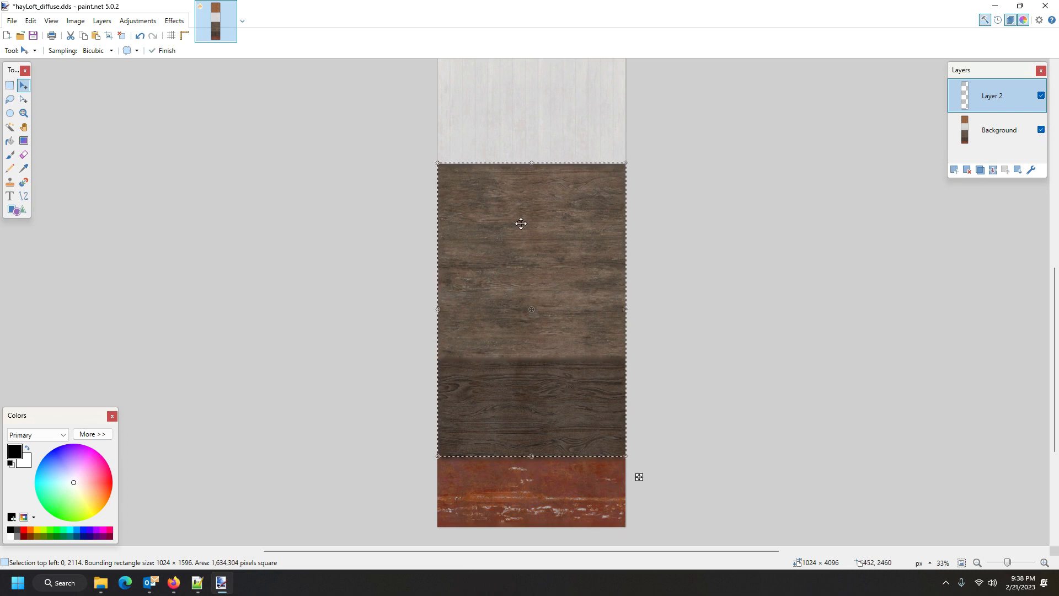
left_click_drag(533, 165, 531, 166)
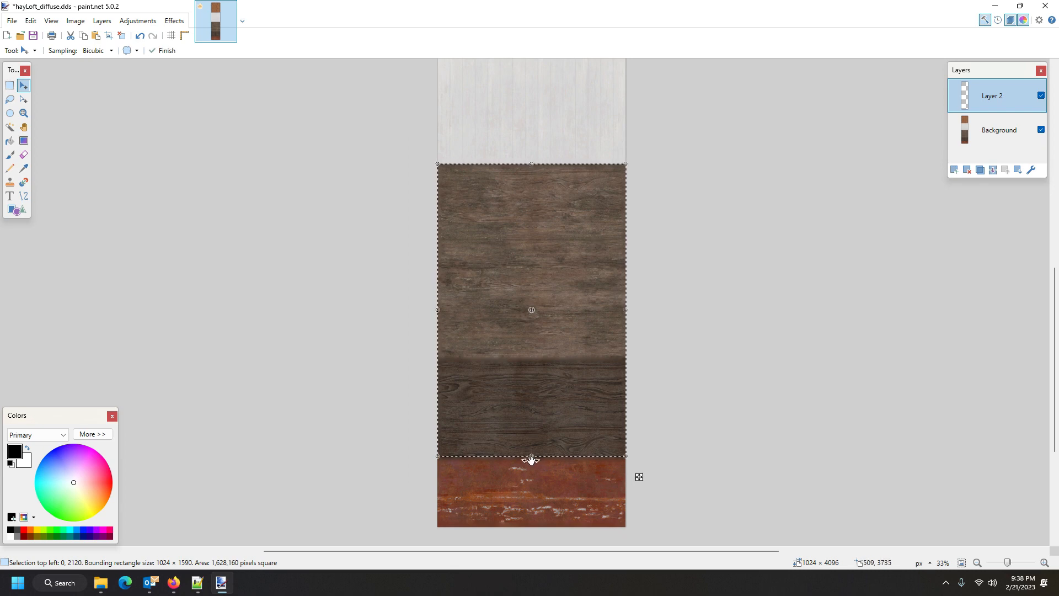
left_click_drag(531, 459, 530, 458)
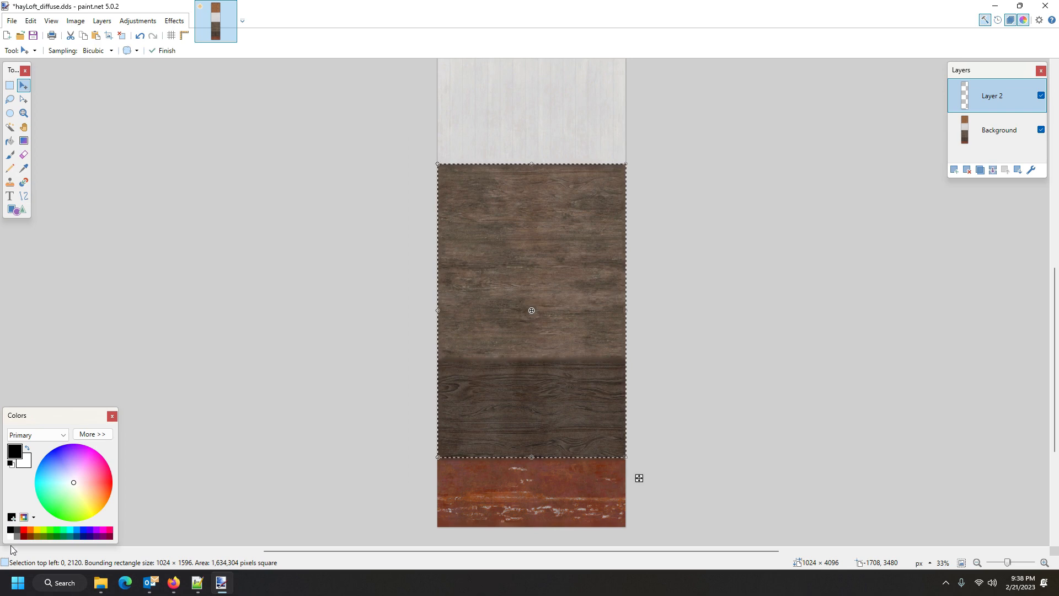
Paint the selected wood area solid white on Layer 2 with a size 375 brush and clear the selection.
left_click(10, 537)
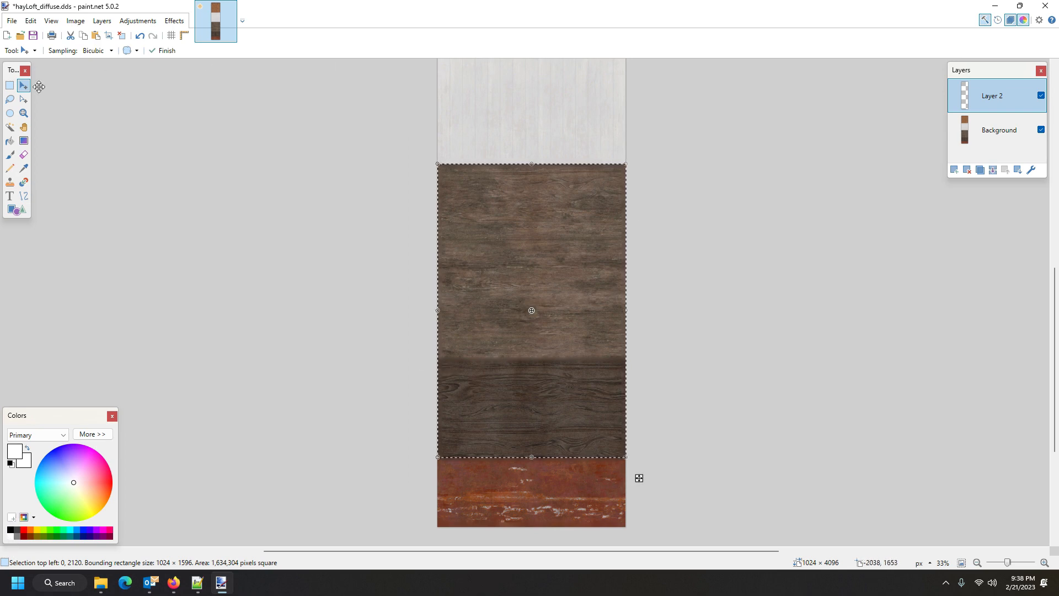
left_click(9, 155)
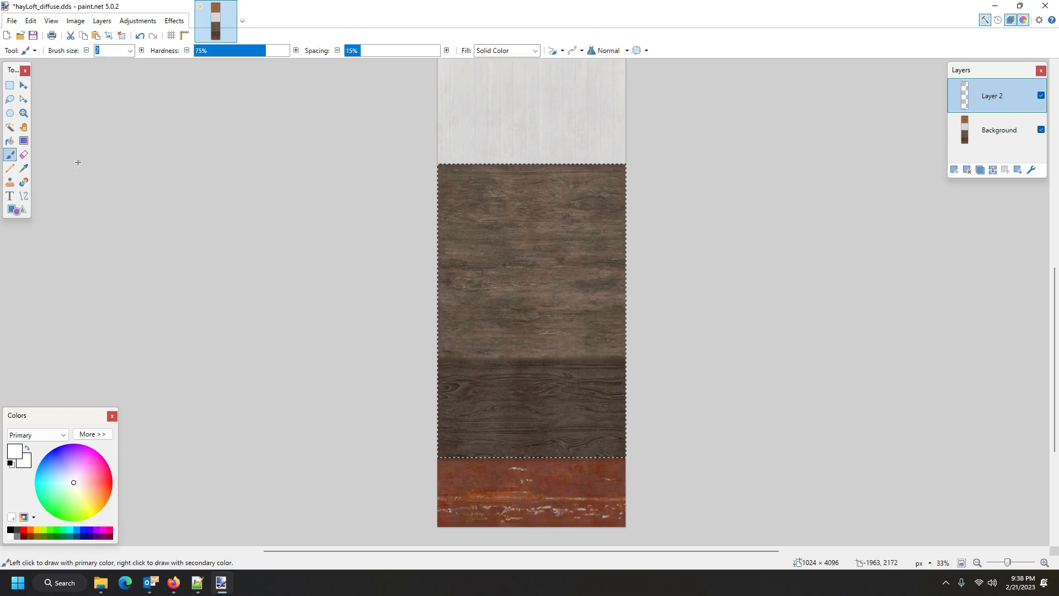
type("4")
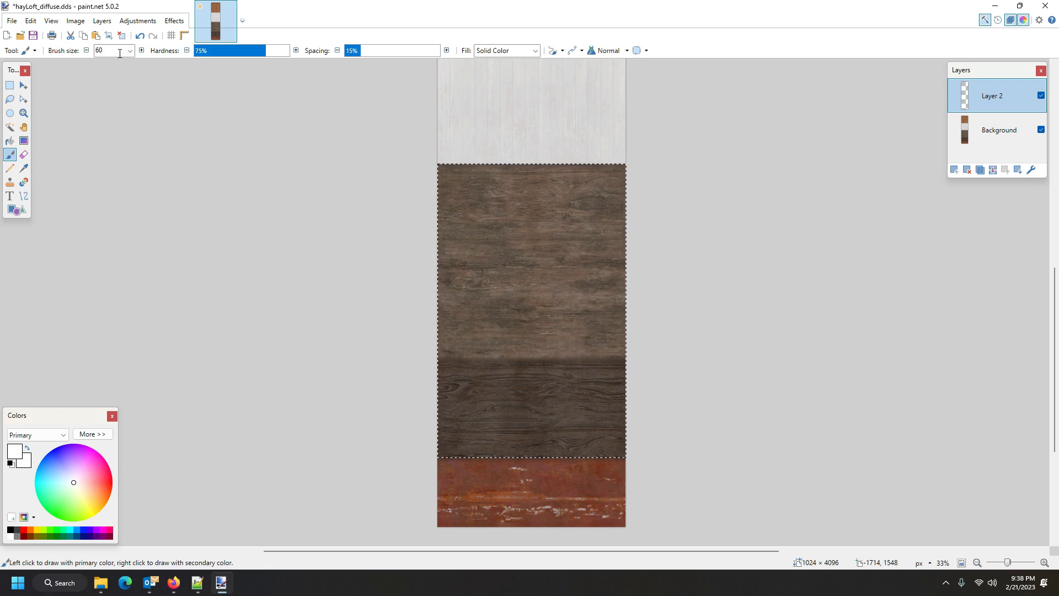
key("BackSpace")
key("BackSpace")
type("95")
scroll(120, 51, "down", 5)
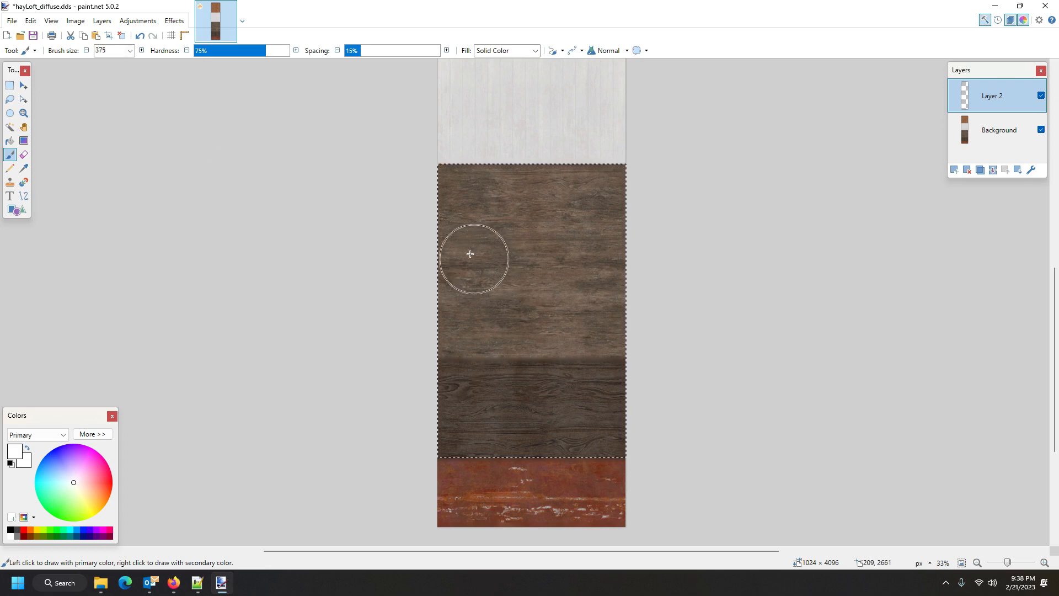
mouse_move(395, 184)
left_mouse_down()
mouse_move(655, 194)
mouse_move(455, 237)
mouse_move(413, 257)
mouse_move(451, 295)
mouse_move(340, 326)
mouse_move(372, 404)
mouse_move(457, 430)
mouse_move(733, 390)
left_mouse_up()
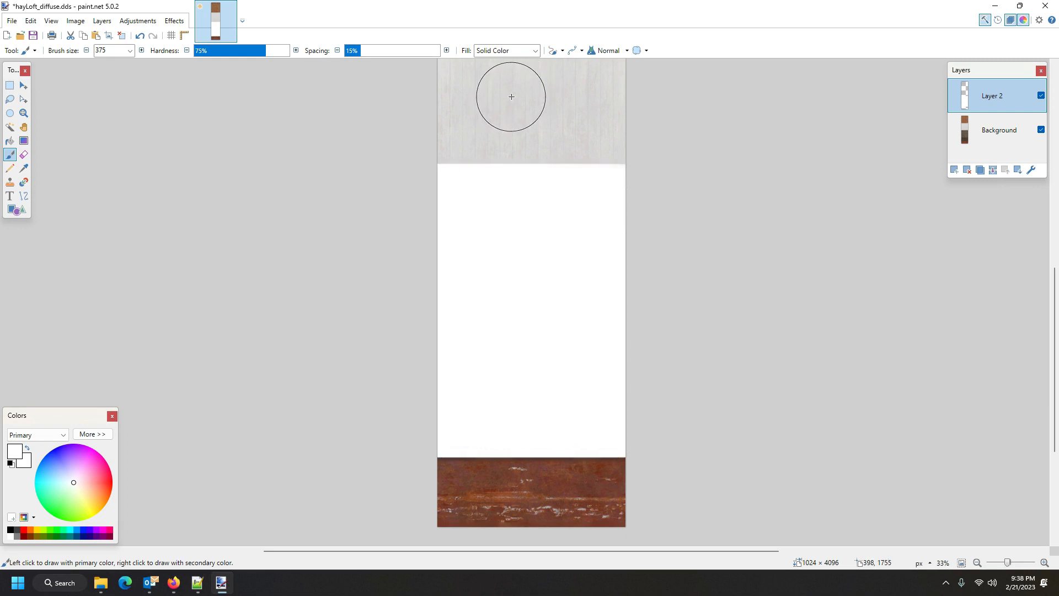
key("ctrl+d")
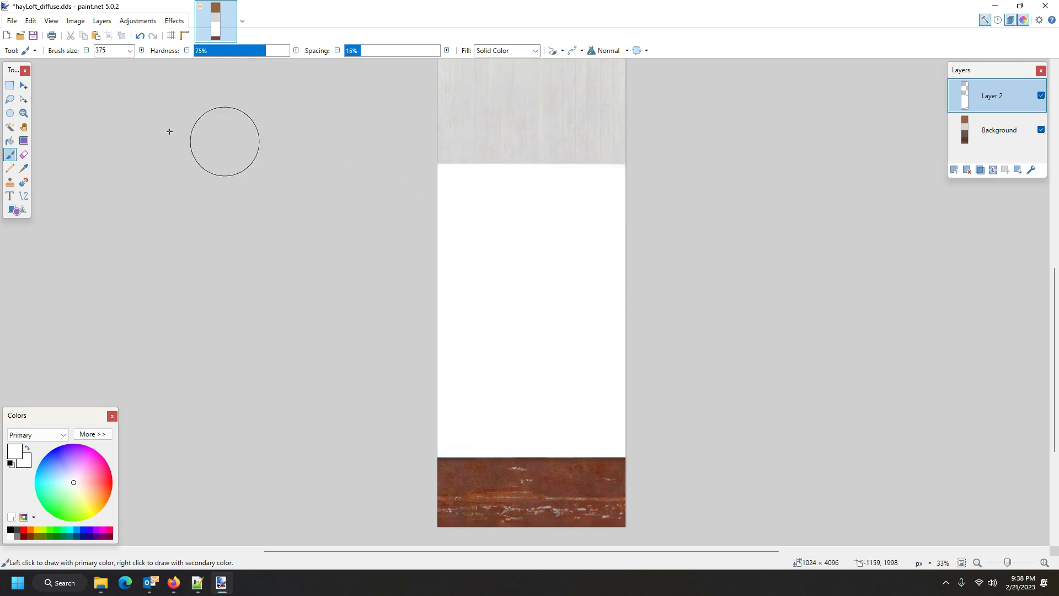
Lower the opacity of Layer 2 to 198 so the wood grain shows through the white.
left_click(24, 86)
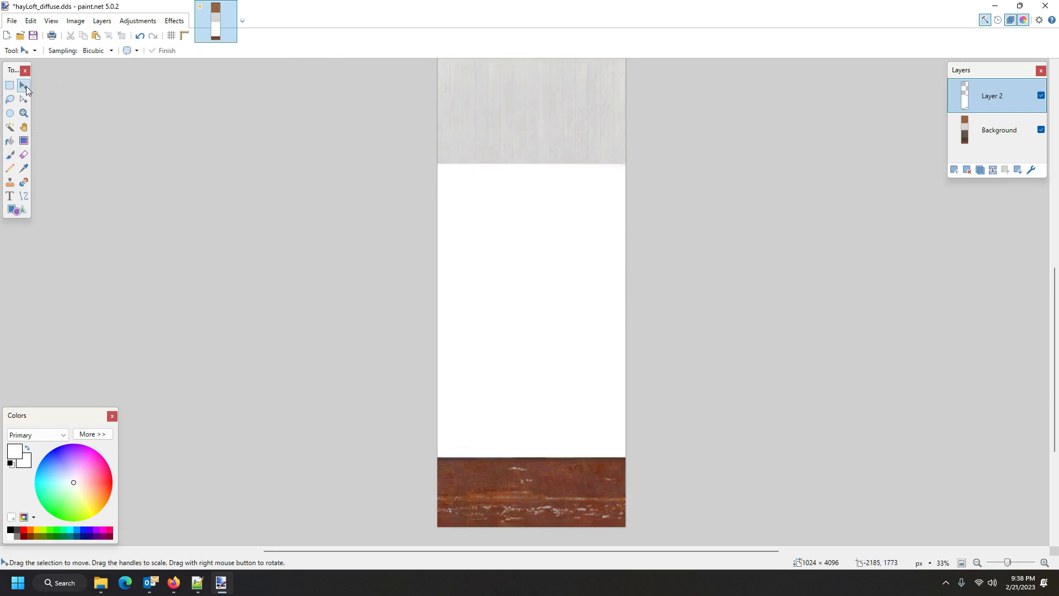
left_click(477, 228)
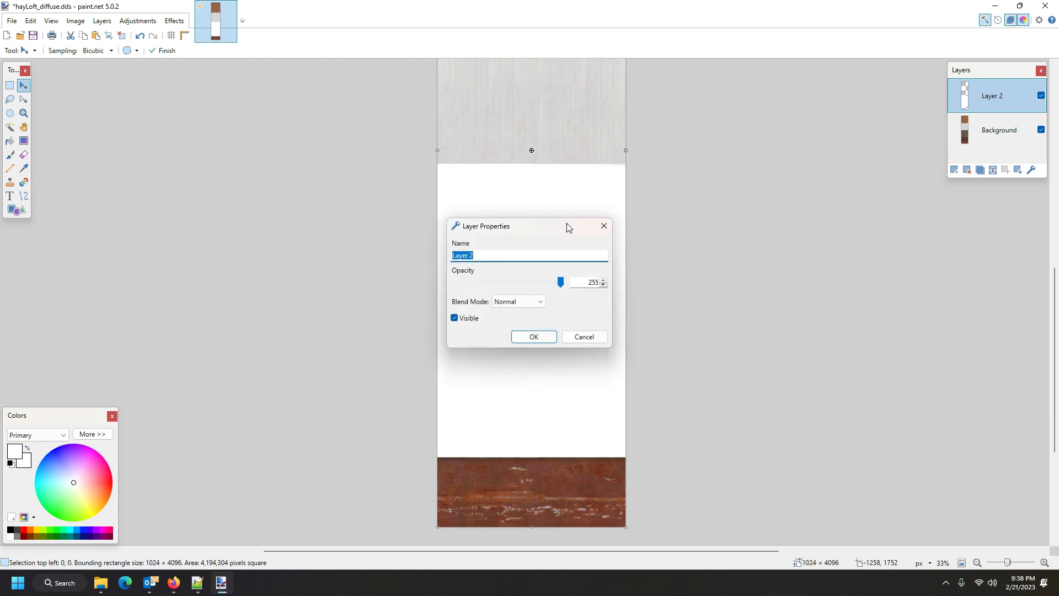
left_click_drag(567, 225, 804, 195)
left_click_drag(797, 252, 776, 262)
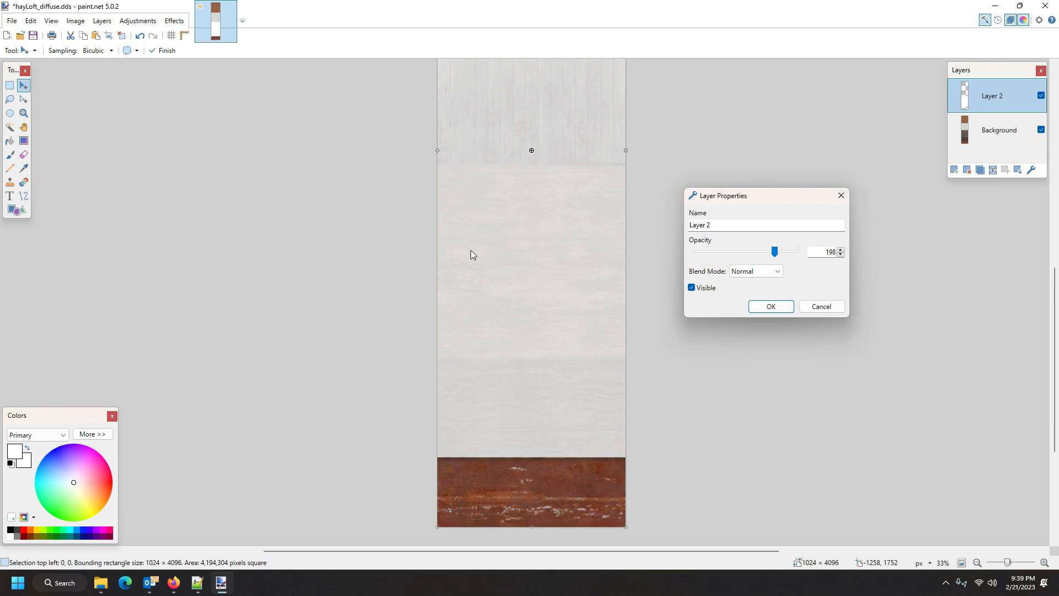
left_click(768, 307)
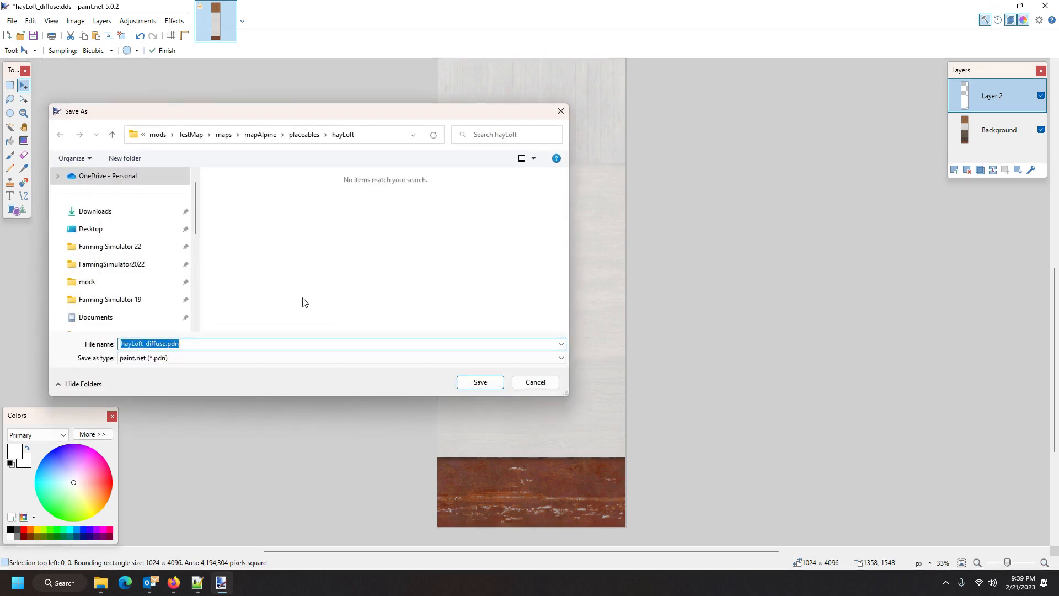
Save the texture as hayLoft_diffuse.dds in DirectDraw Surface format, replacing the existing file and flattening the image.
left_click(173, 360)
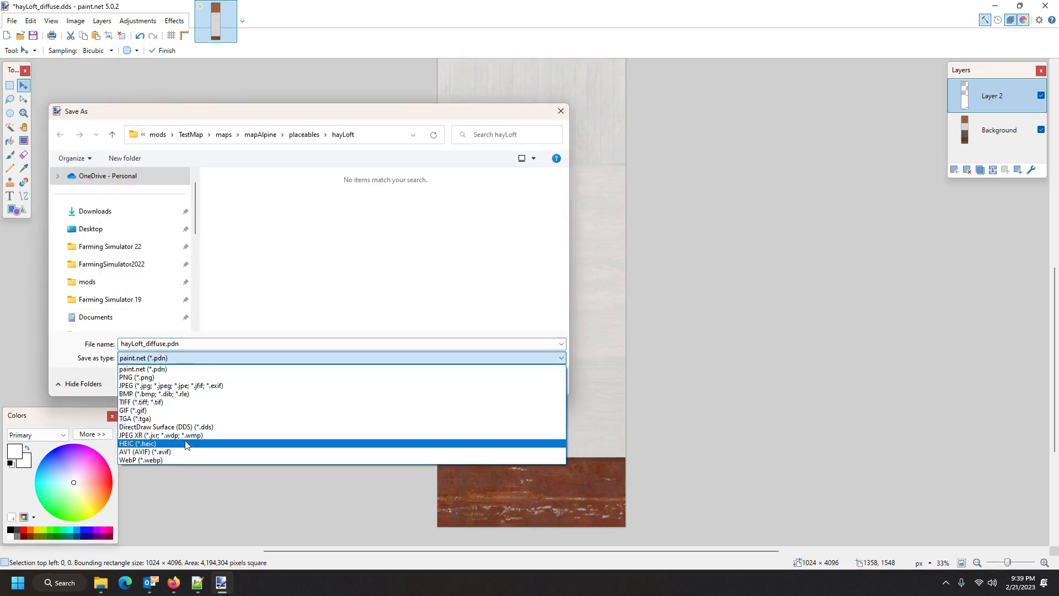
left_click(191, 428)
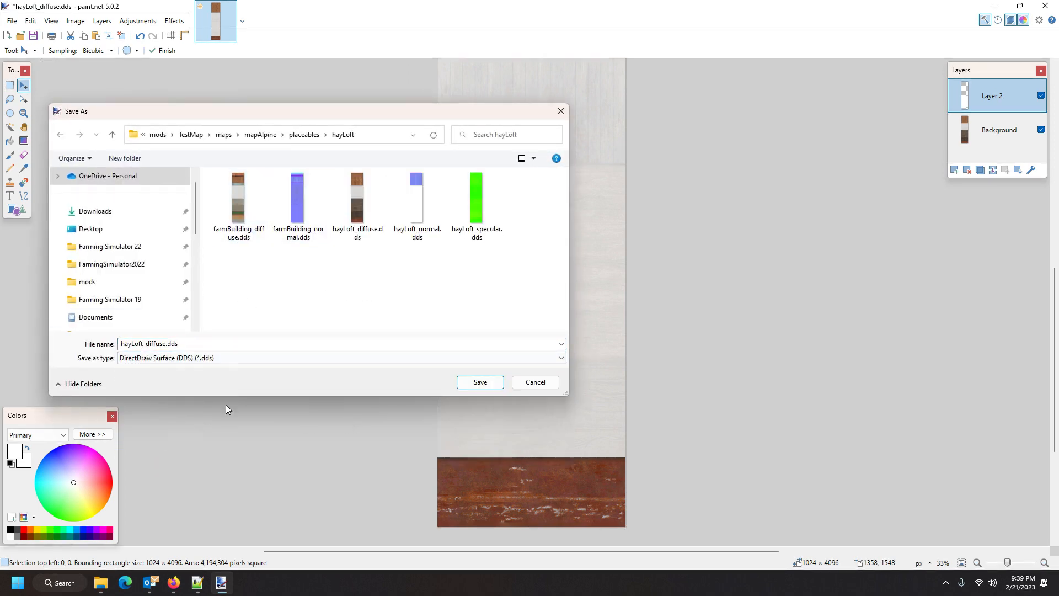
left_click(480, 382)
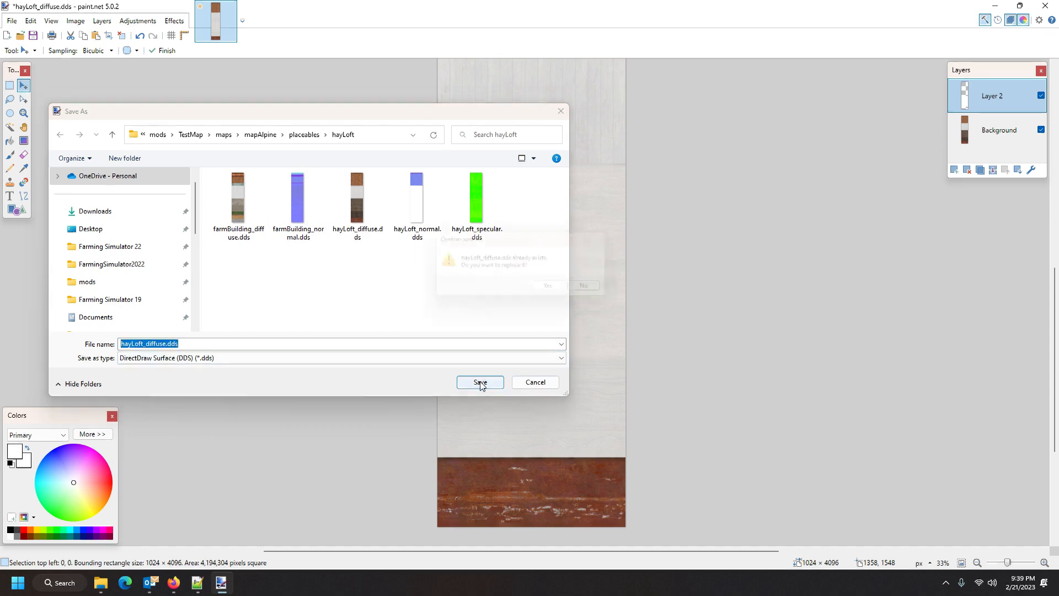
left_click(549, 288)
left_click(356, 315)
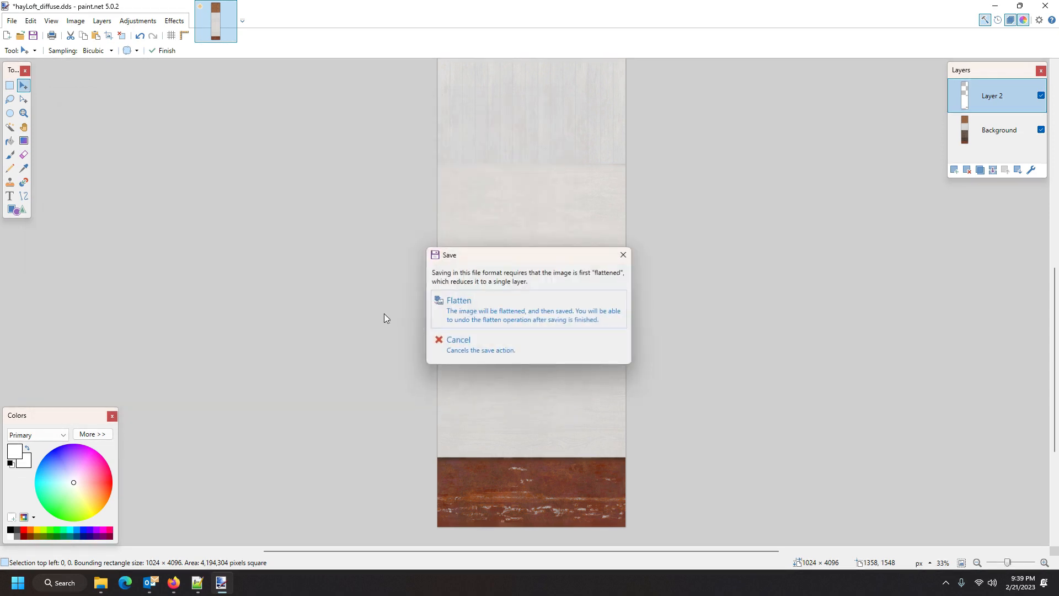
left_click(479, 310)
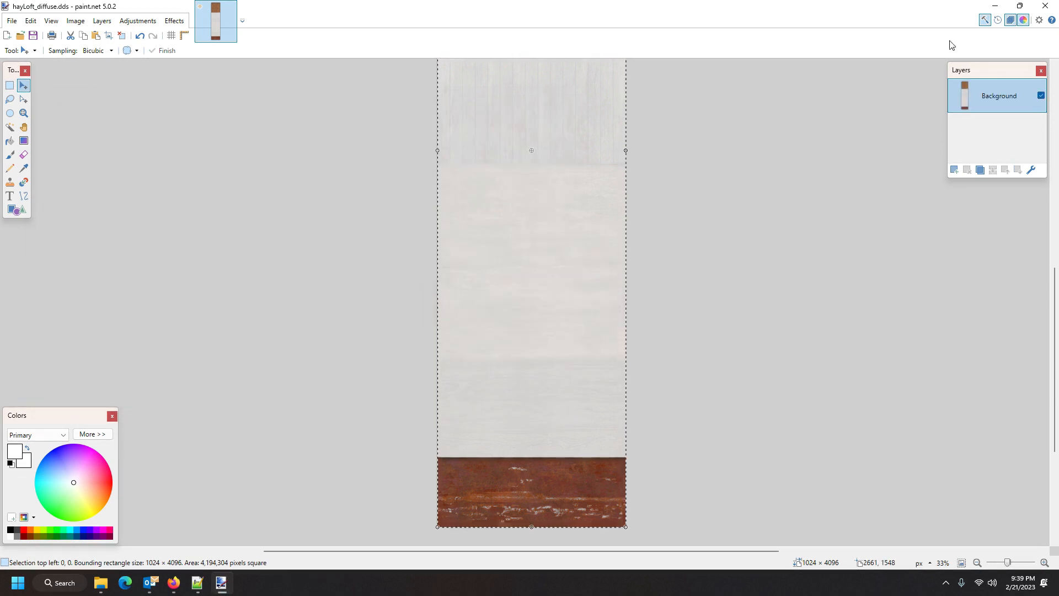
Open hayLoft.i3d from the map's hayLoft folder in GIANTS Editor version 9.0.3.
left_click(995, 6)
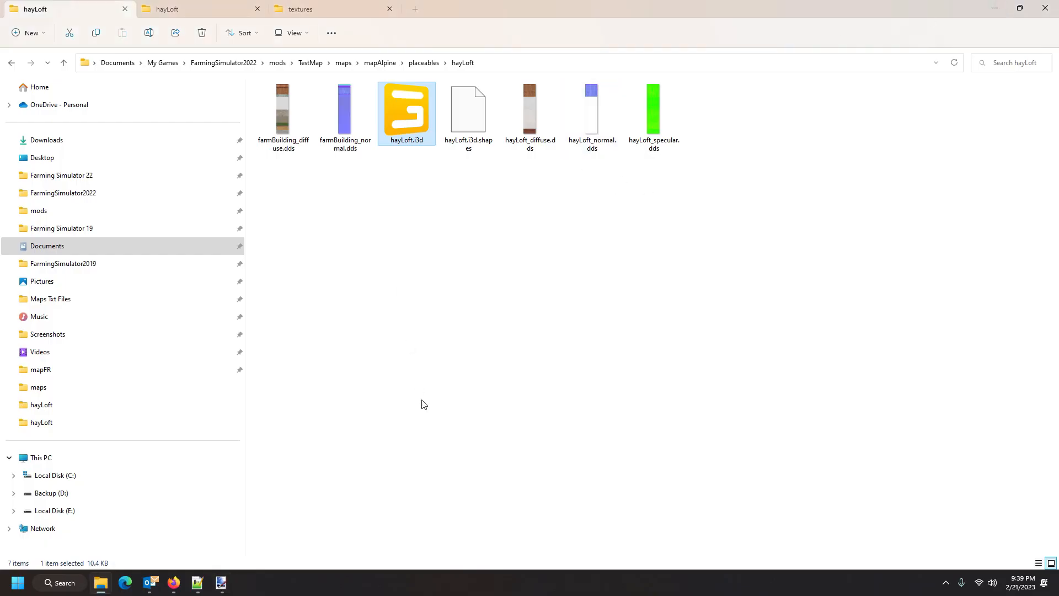
double_click(409, 121)
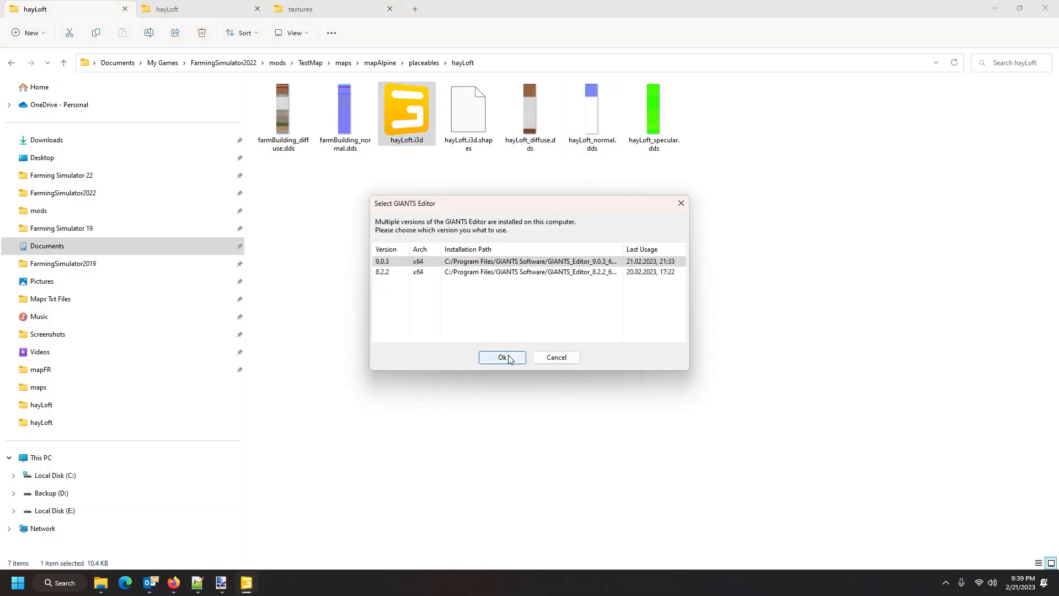
left_click(502, 357)
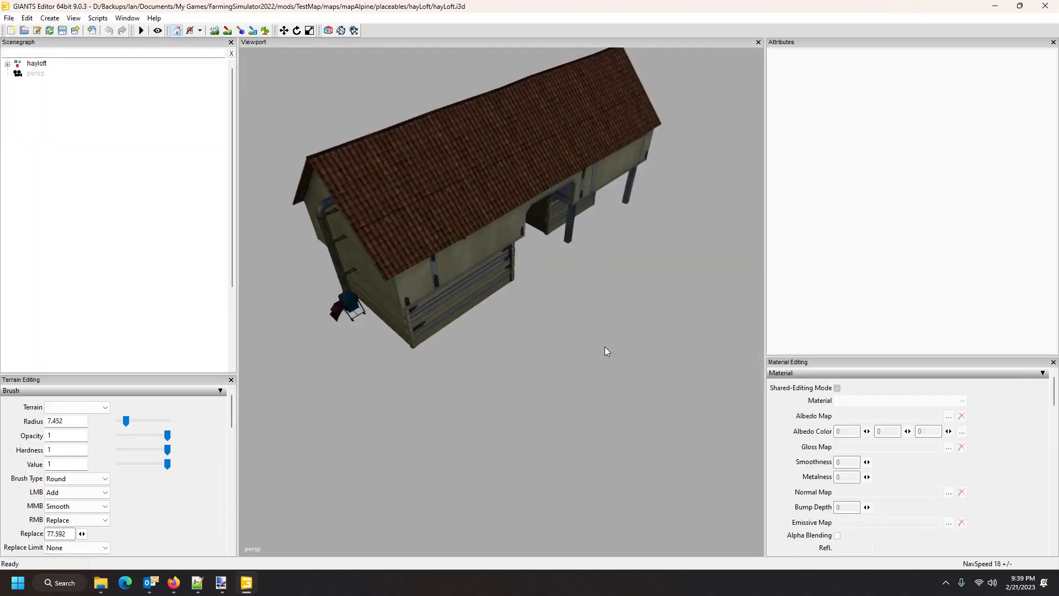
Examine the hayloft's upper walls, trim boards and lower planks up close and from a distance to check the whitened texture.
left_click_drag(605, 346, 511, 182)
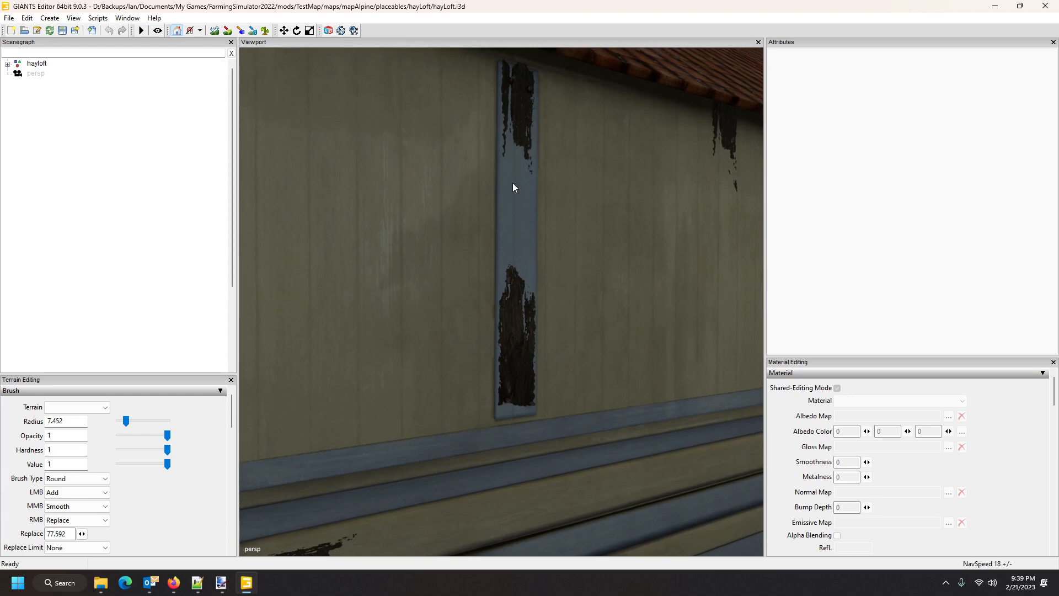
left_click_drag(525, 240, 604, 288)
scroll(585, 259, "down", 5)
scroll(593, 287, "down", 3)
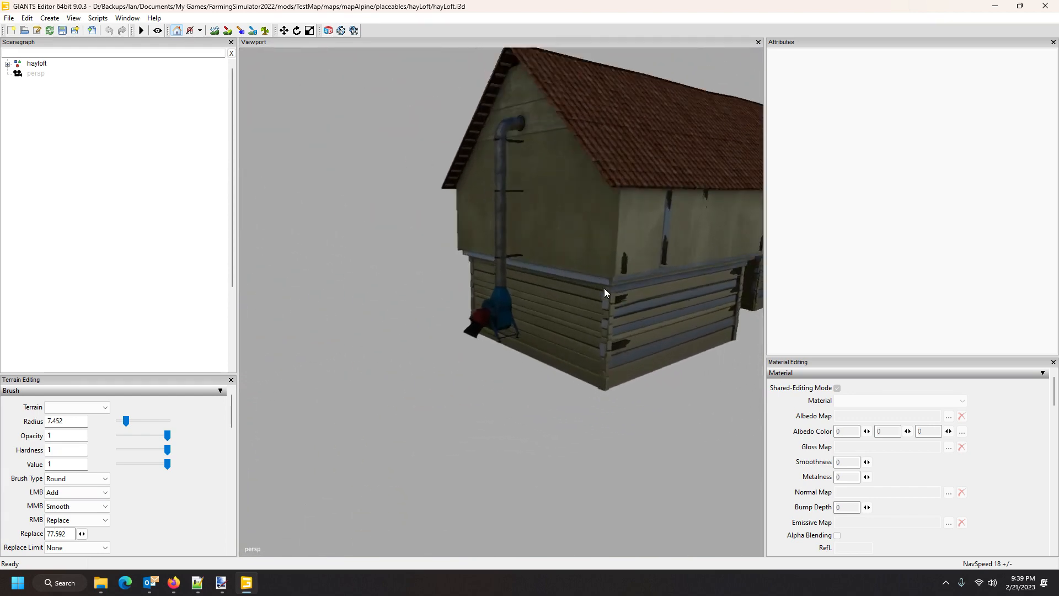
scroll(634, 291, "up", 5)
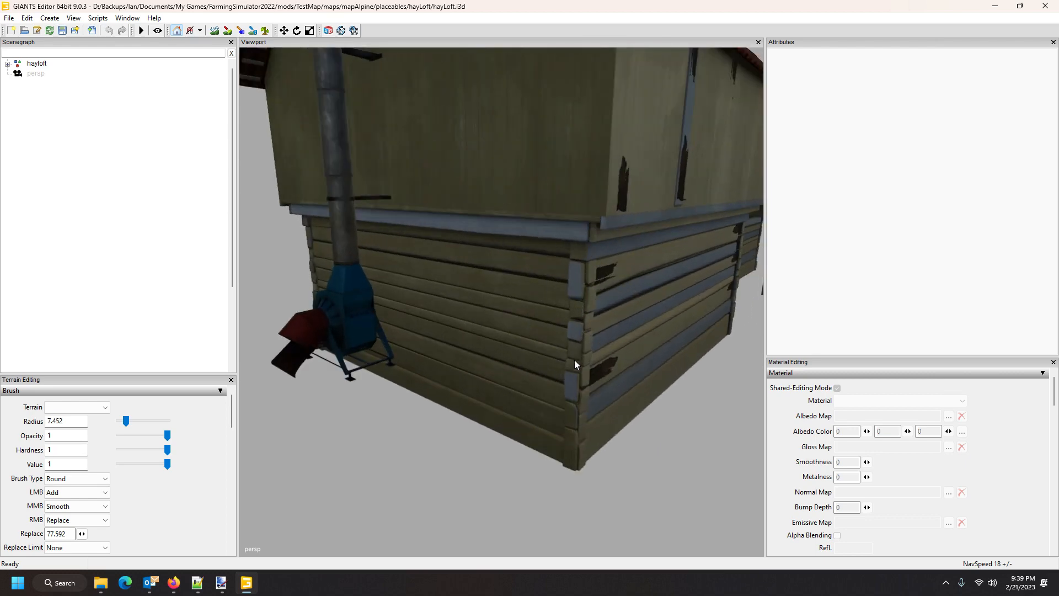
left_click_drag(648, 369, 580, 351)
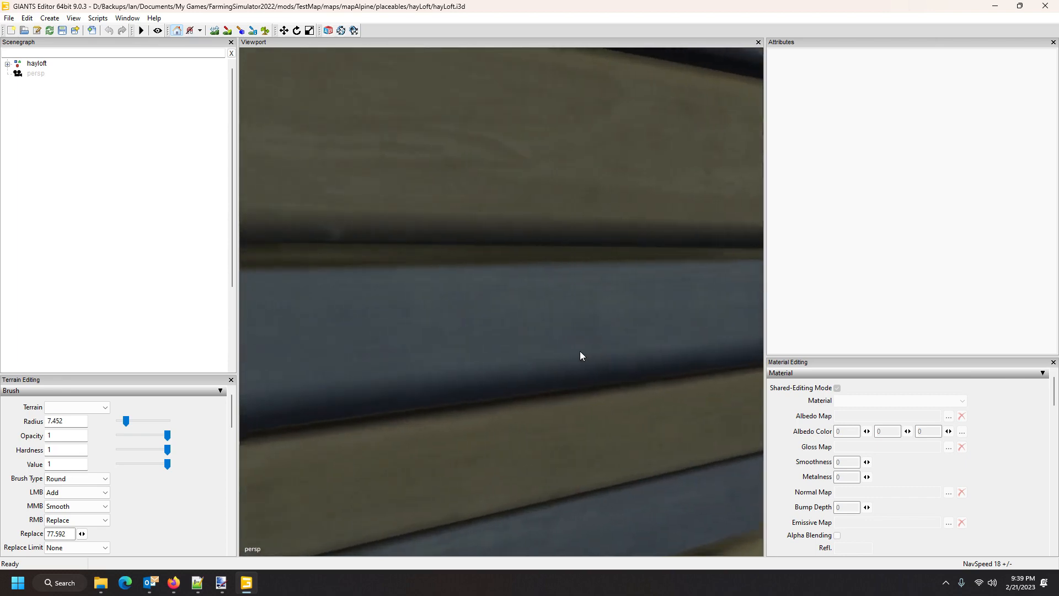
scroll(580, 351, "up", 3)
scroll(580, 350, "down", 5)
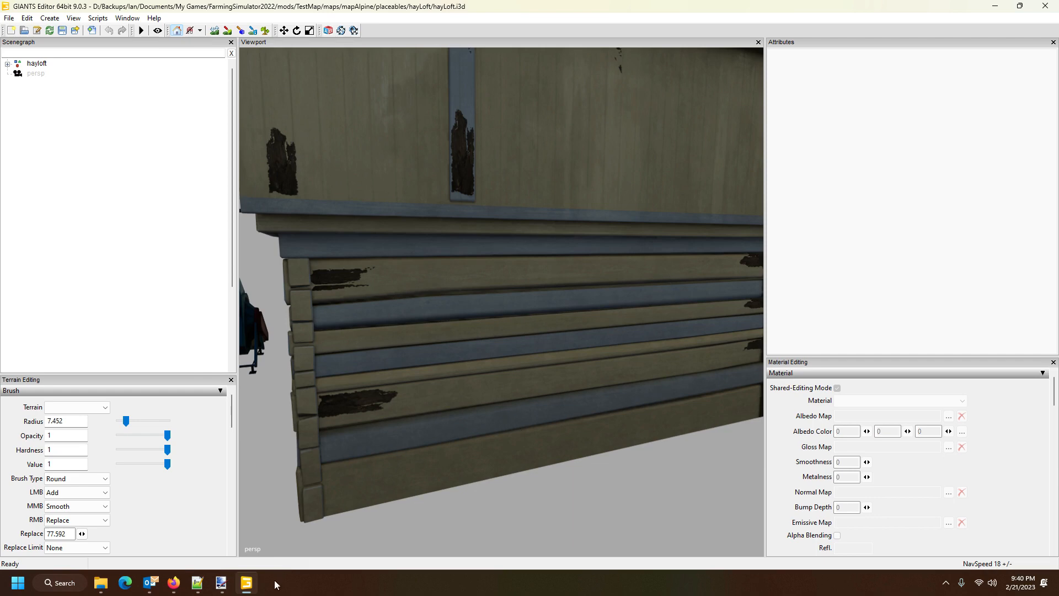
Switch to paint.net and review the roof, whitened wood and red-brown sections of hayLoft_diffuse.dds.
left_click(231, 589)
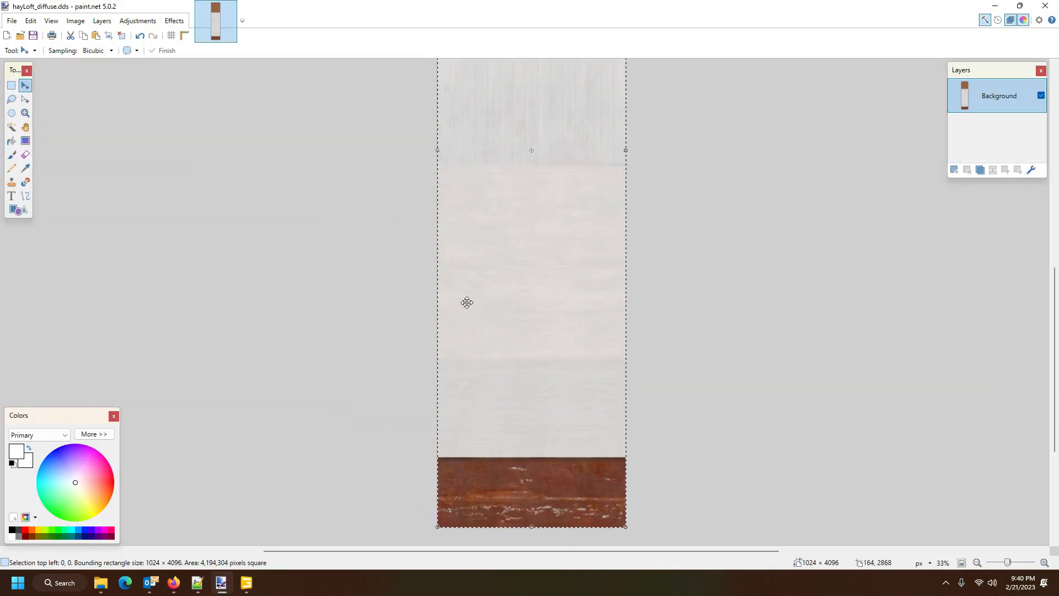
scroll(687, 353, "up", 5)
scroll(688, 352, "down", 4)
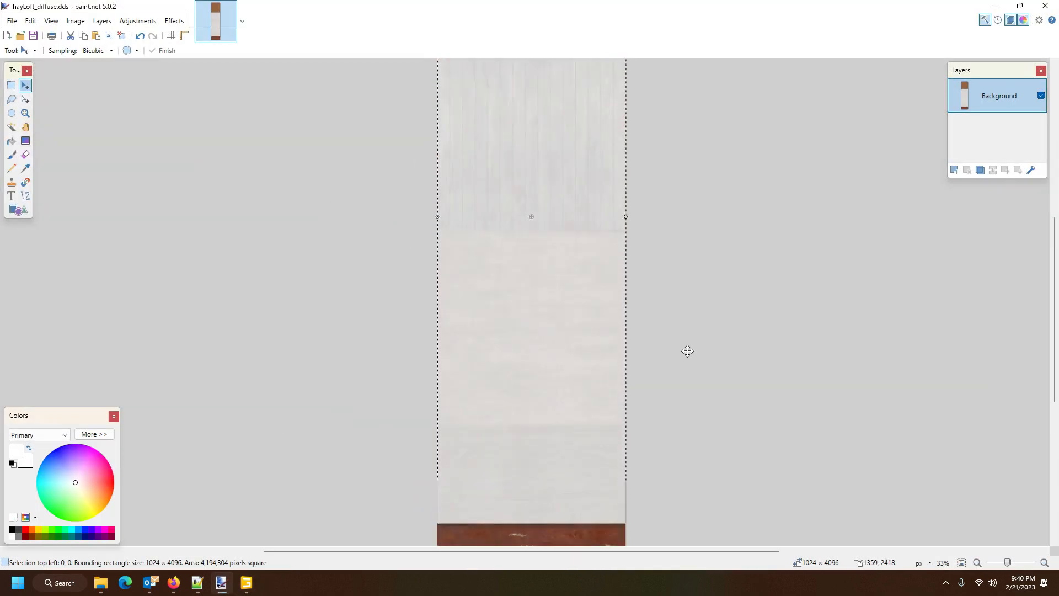
scroll(687, 351, "down", 3)
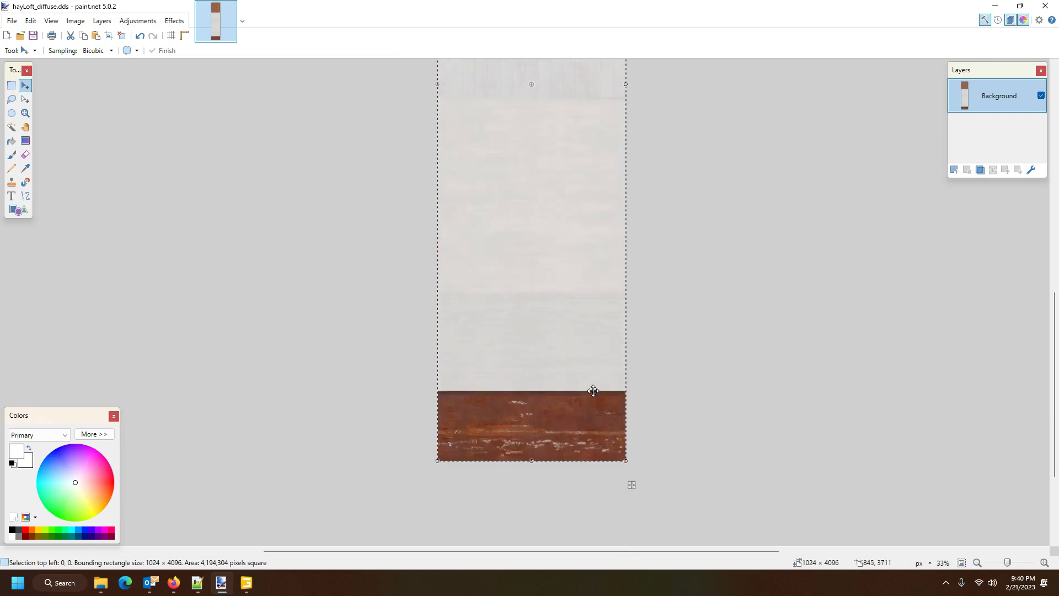
scroll(612, 357, "up", 6)
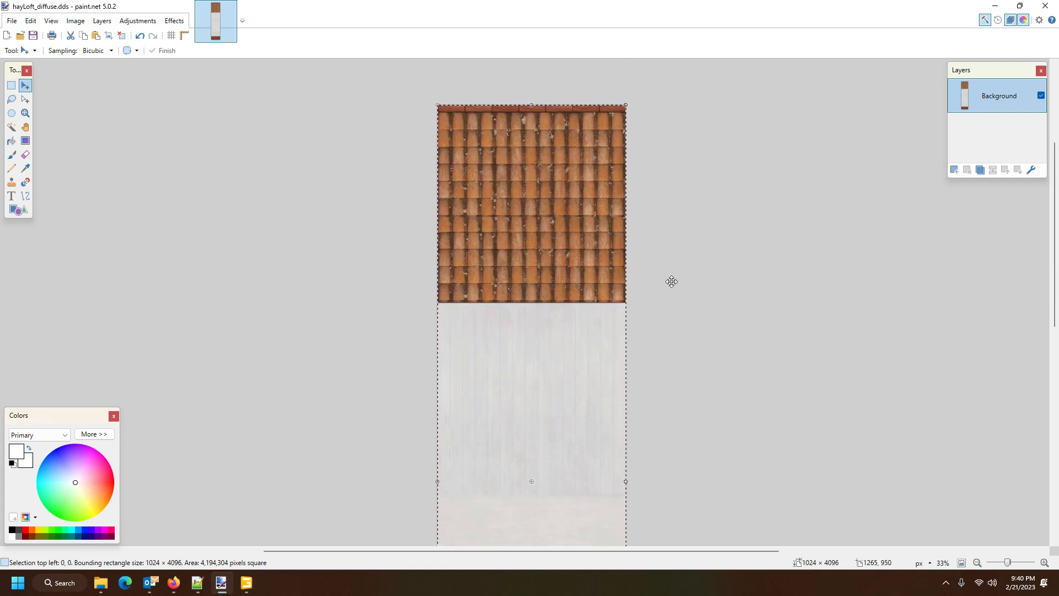
scroll(671, 282, "down", 5)
scroll(672, 283, "up", 5)
scroll(671, 283, "down", 5)
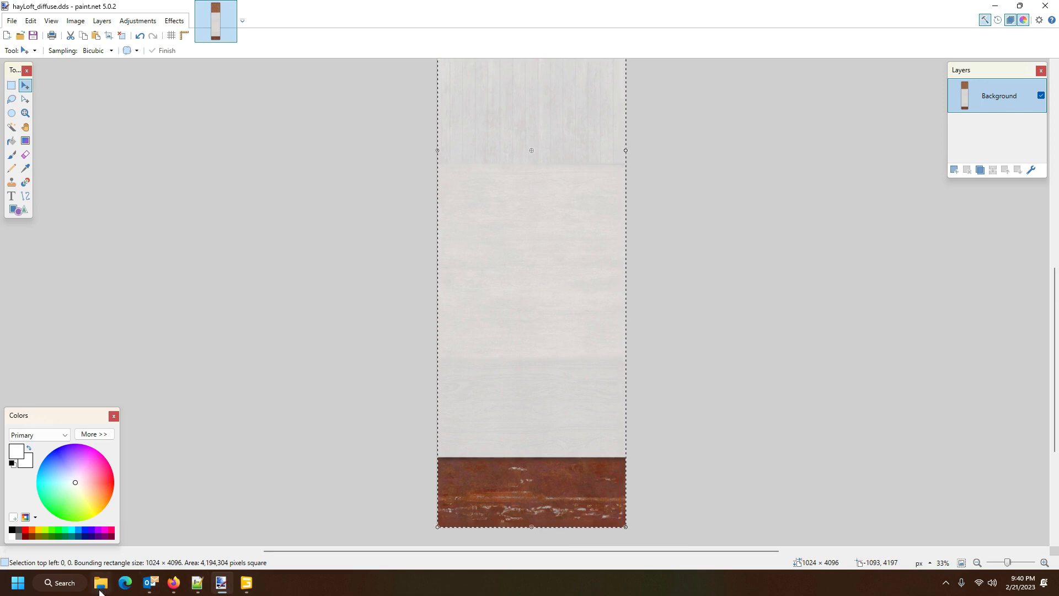
Delete farmBuilding_diffuse.dds from the TestMap hayLoft folder in File Explorer.
left_click(100, 588)
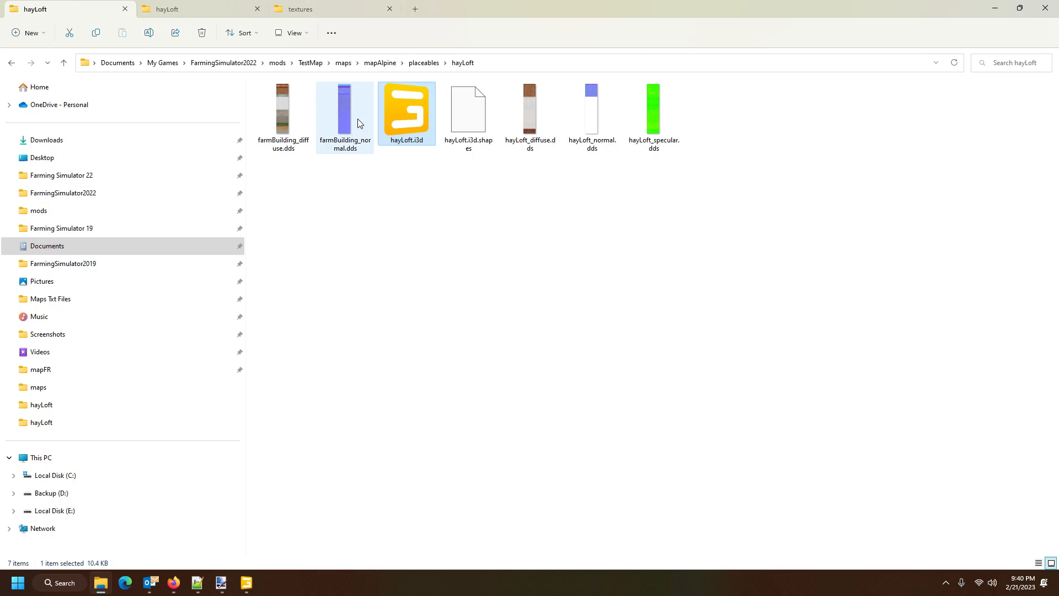
mouse_move(358, 118)
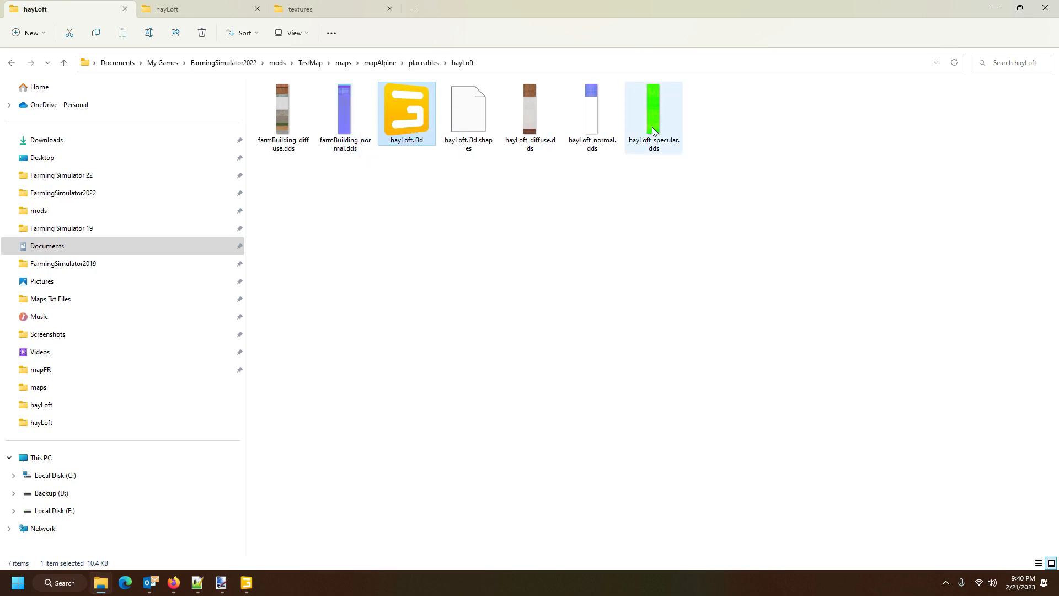
mouse_move(651, 113)
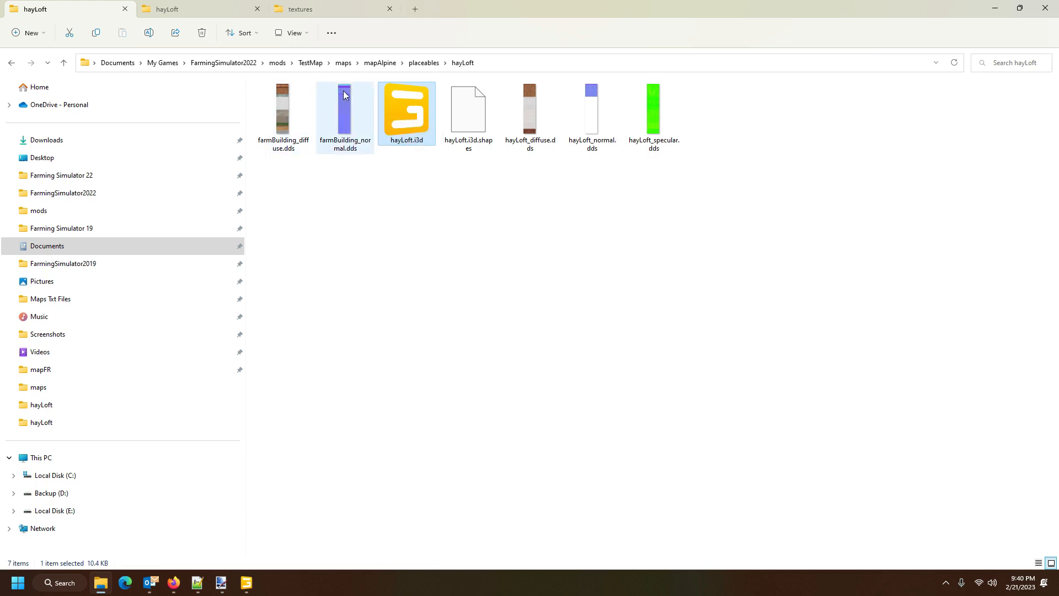
mouse_move(345, 91)
mouse_move(303, 114)
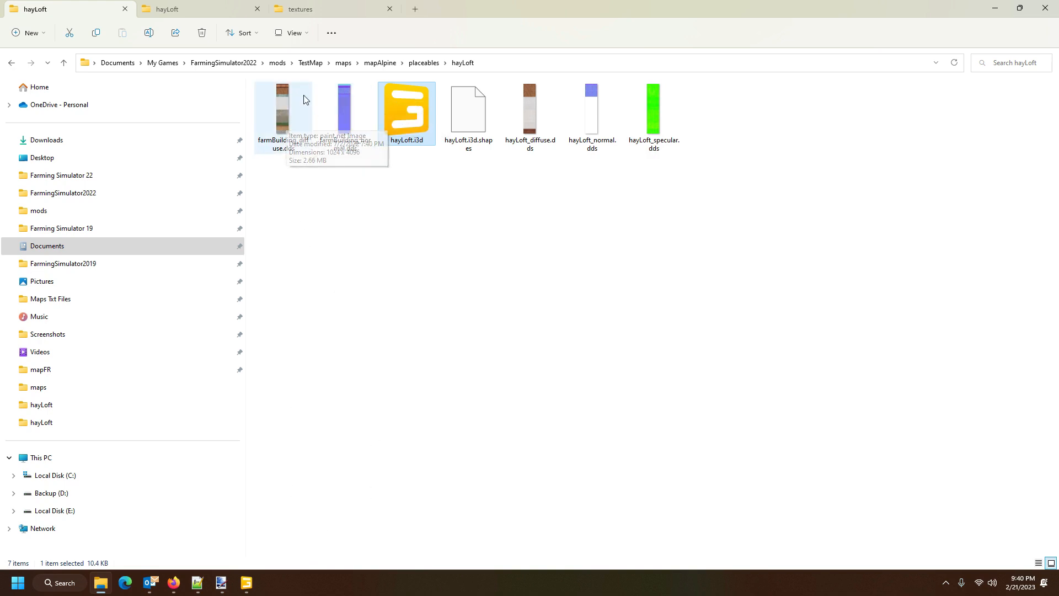
left_click(283, 113)
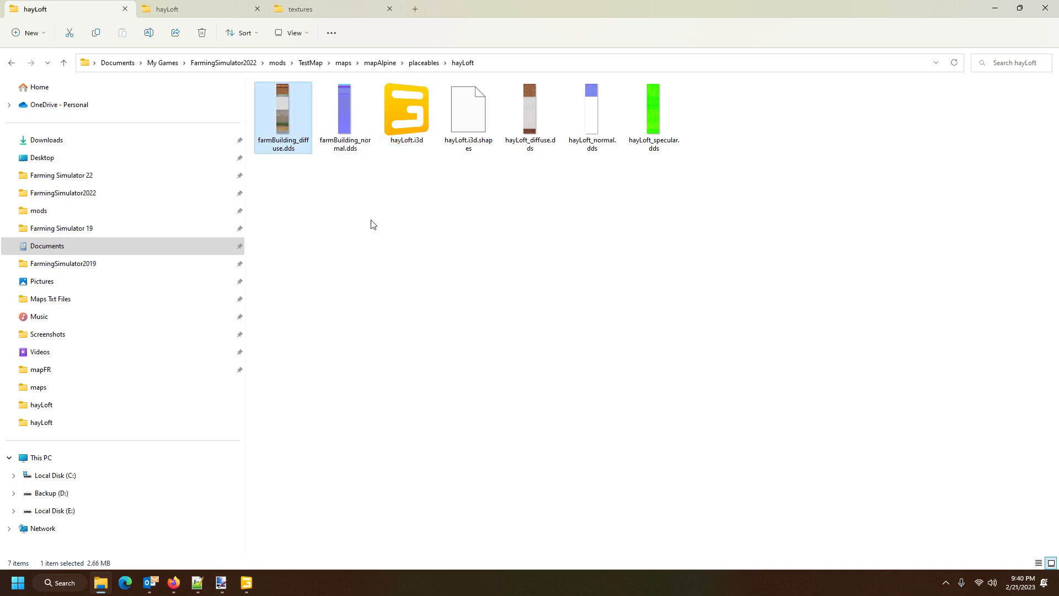
key("Delete")
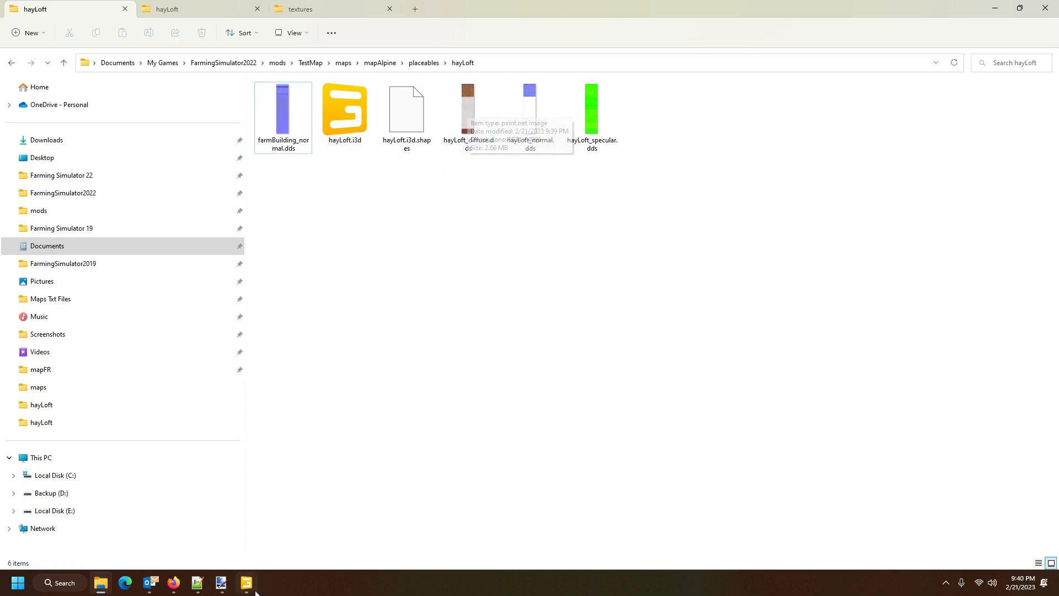
left_click(223, 584)
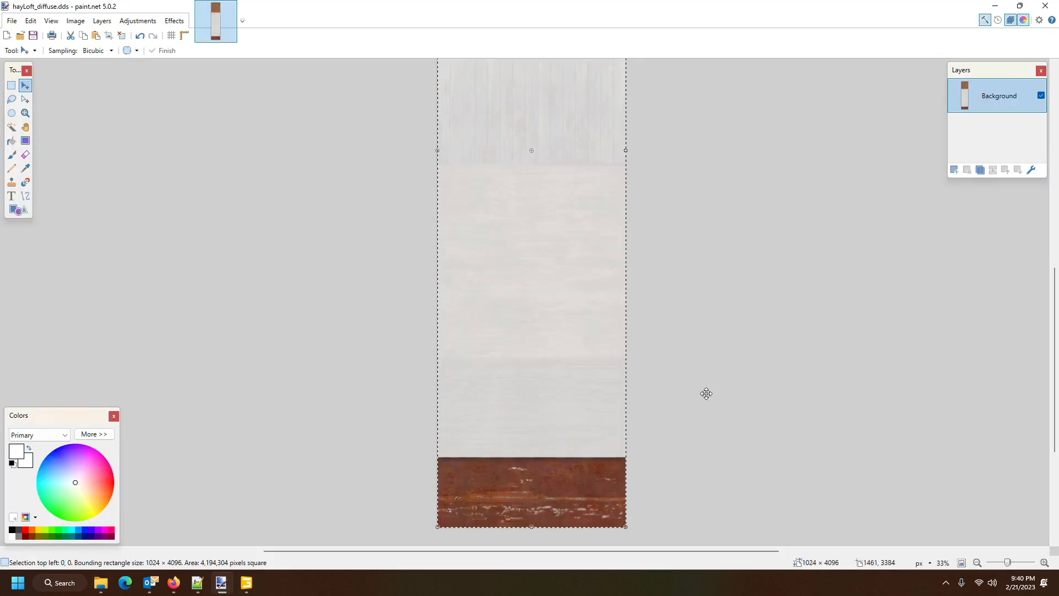
scroll(706, 392, "down", 2)
scroll(706, 392, "up", 9)
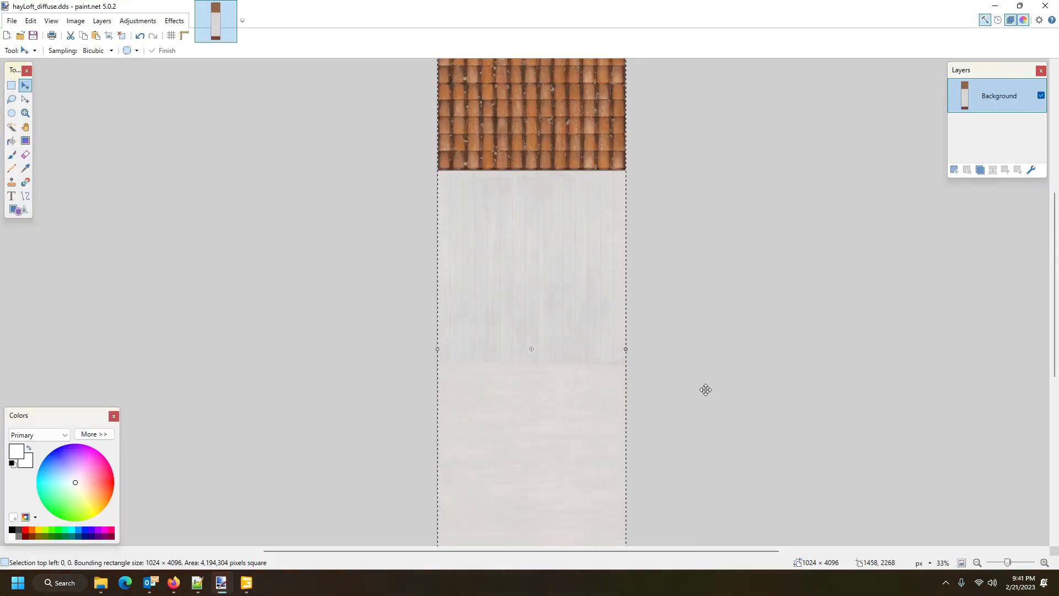
scroll(706, 390, "down", 7)
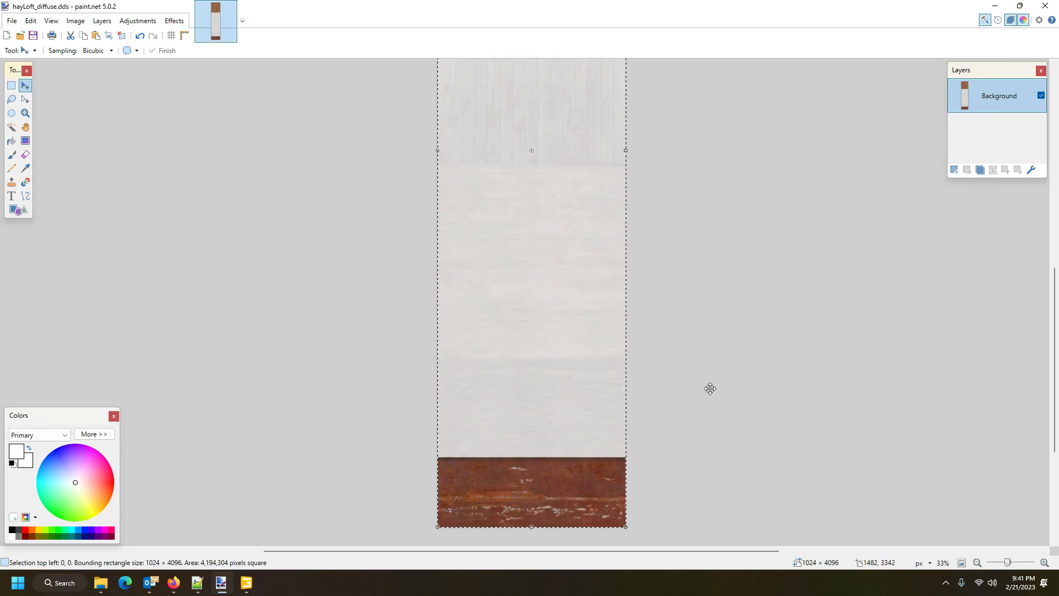
scroll(708, 390, "down", 3)
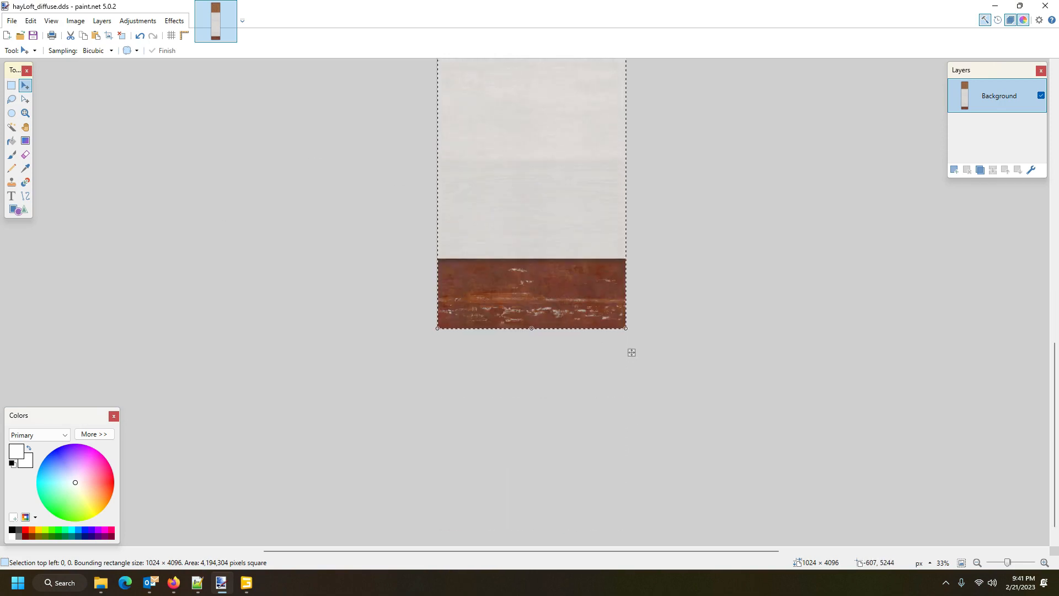
Open hayLoftDoors_diffuse.dds from the Farming Simulator 22 lizard/hayLoft folder in paint.net.
left_click(101, 585)
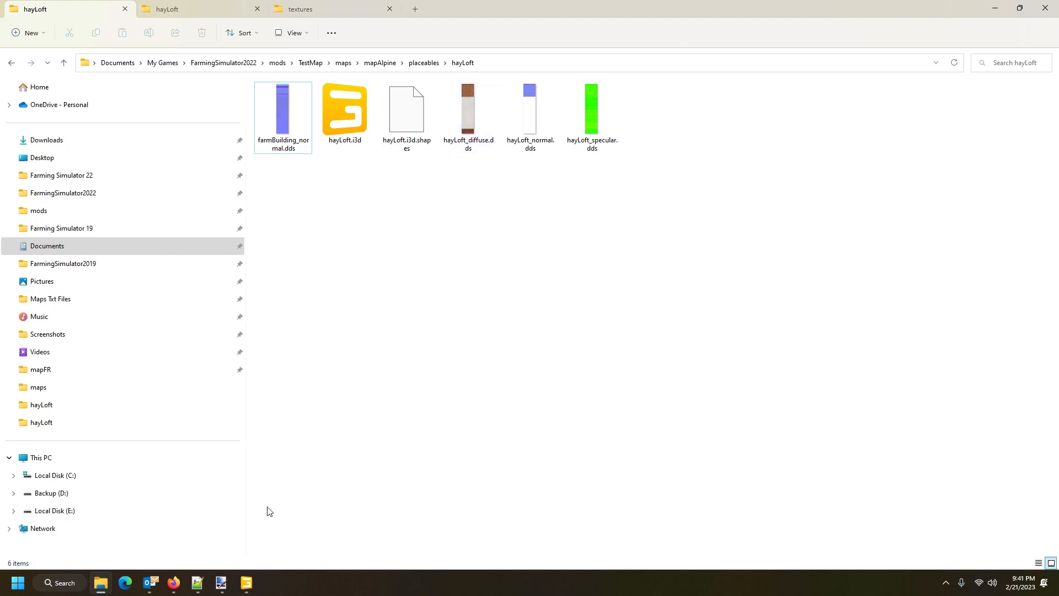
left_click(237, 9)
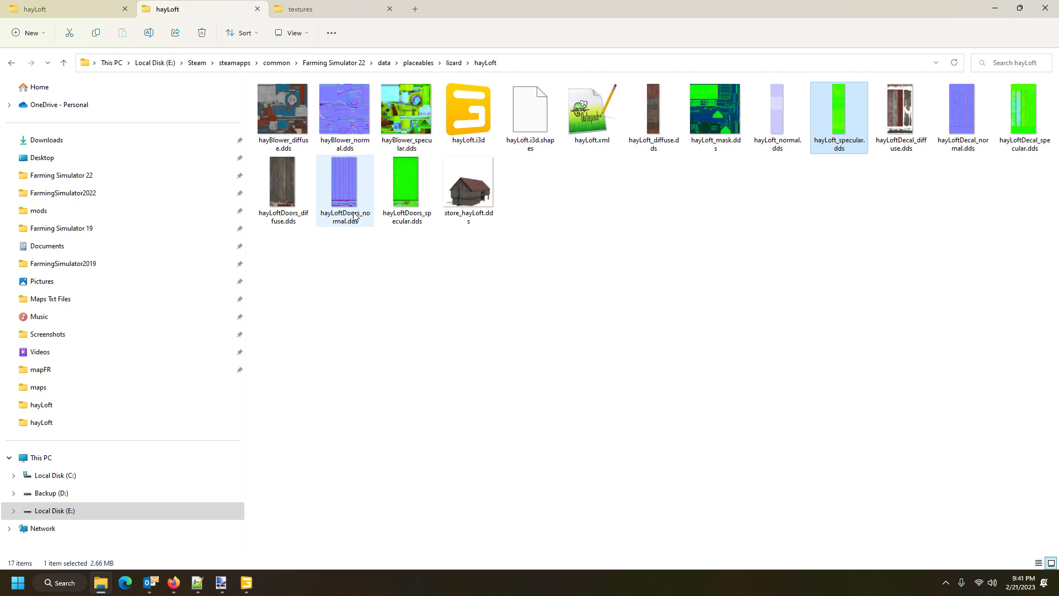
mouse_move(355, 217)
mouse_move(285, 177)
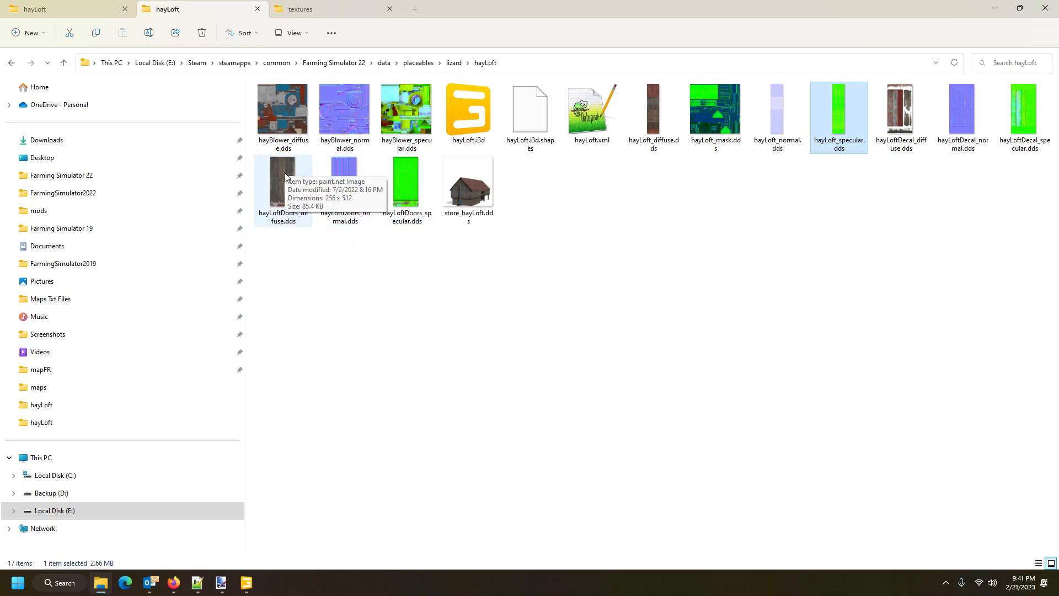
double_click(287, 168)
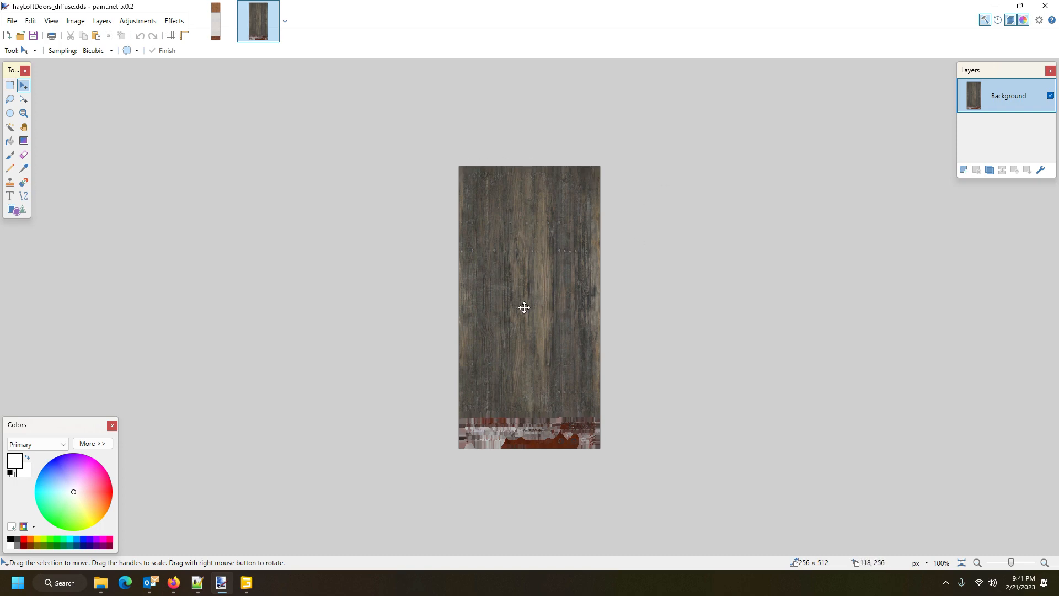
Switch to GIANTS Editor and examine the hayloft's dark wooden door and the planks around it.
left_click(251, 590)
mouse_move(475, 427)
left_mouse_down()
mouse_move(545, 422)
mouse_move(596, 402)
mouse_move(367, 448)
mouse_move(340, 435)
mouse_move(302, 465)
mouse_move(372, 425)
mouse_move(255, 431)
mouse_move(219, 412)
mouse_move(308, 413)
mouse_move(274, 410)
mouse_move(405, 439)
mouse_move(370, 432)
mouse_move(347, 446)
mouse_move(419, 521)
mouse_move(320, 449)
mouse_move(331, 461)
left_mouse_up()
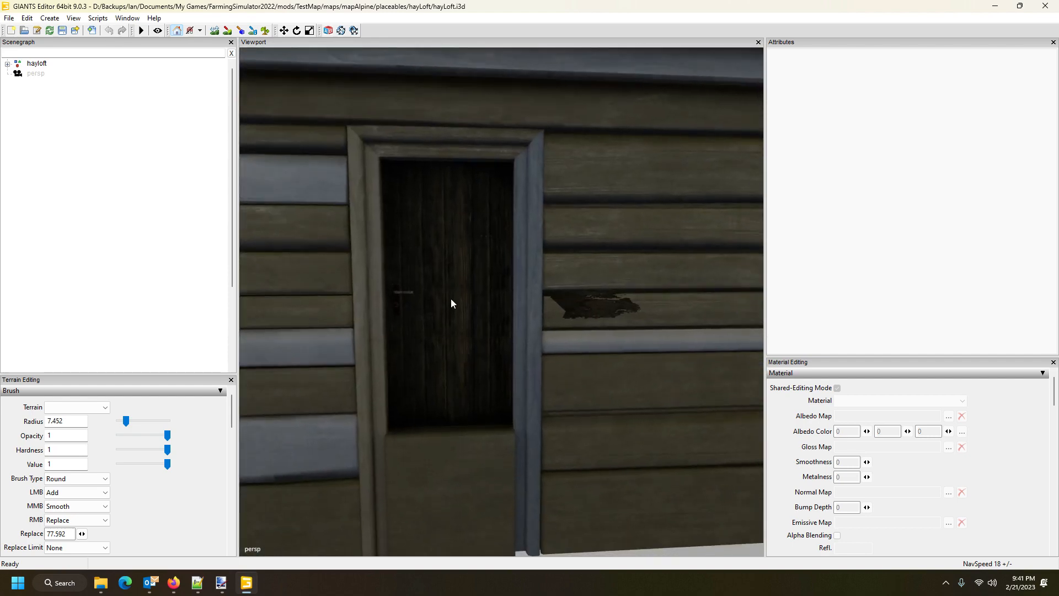
left_click_drag(451, 303, 456, 343)
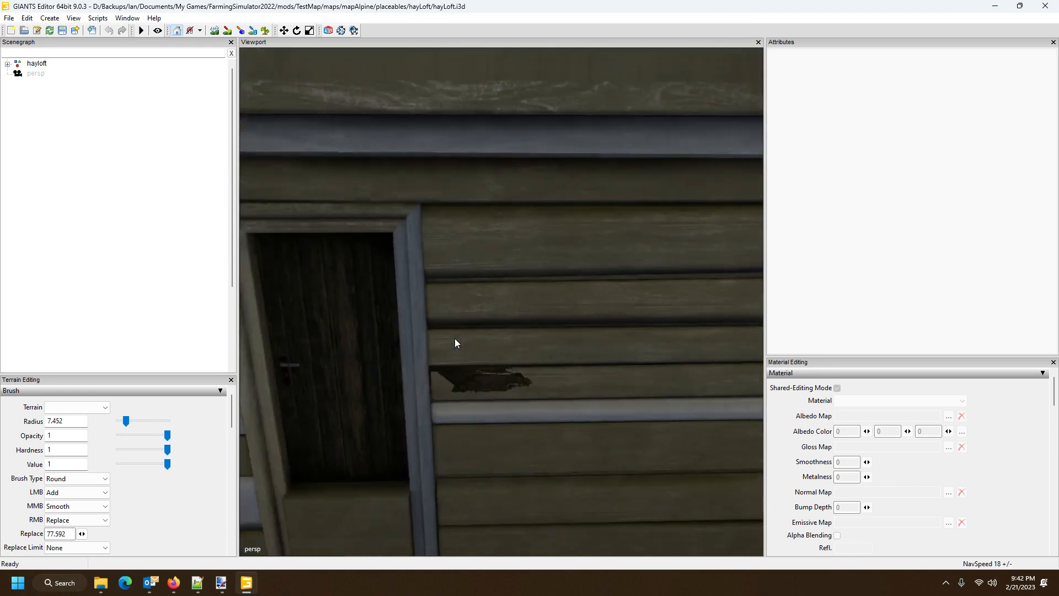
scroll(457, 342, "down", 5)
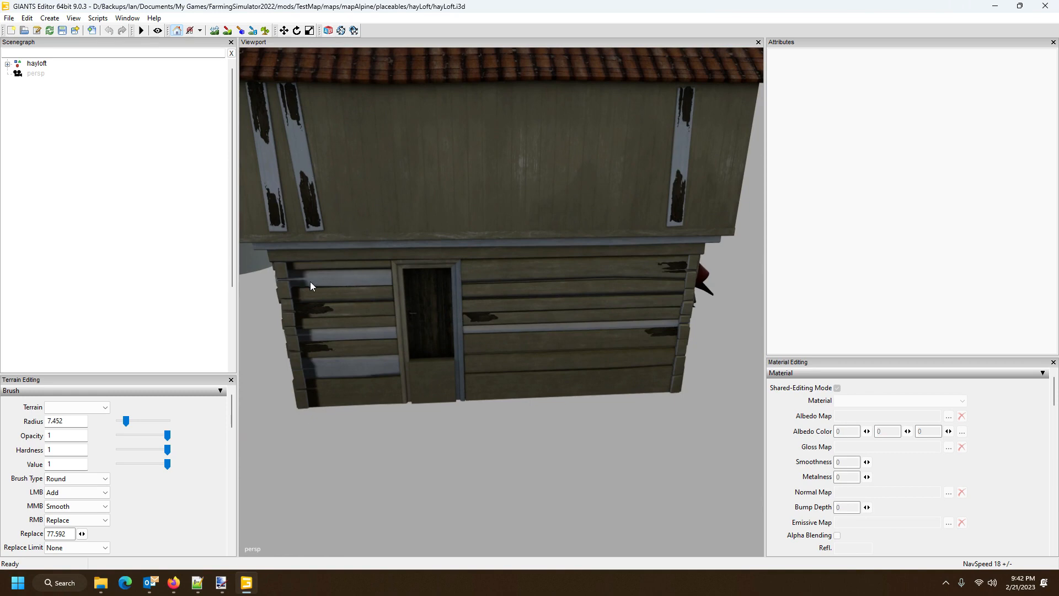
Examine where the decals mesh from the hayloft's visuals group sits on the timber and plank walls.
left_click_drag(499, 296, 615, 267)
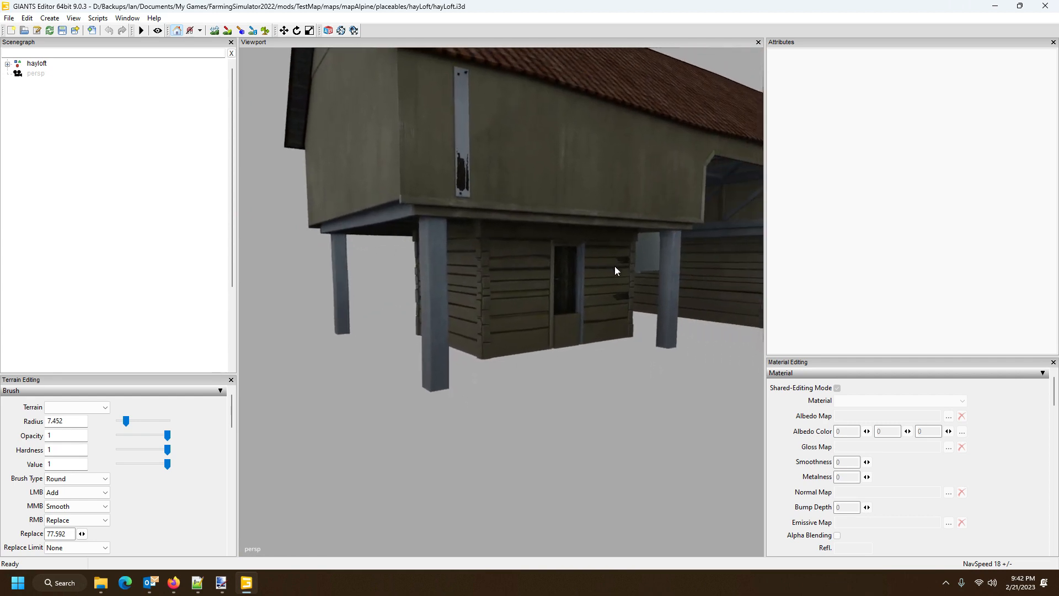
left_click(8, 65)
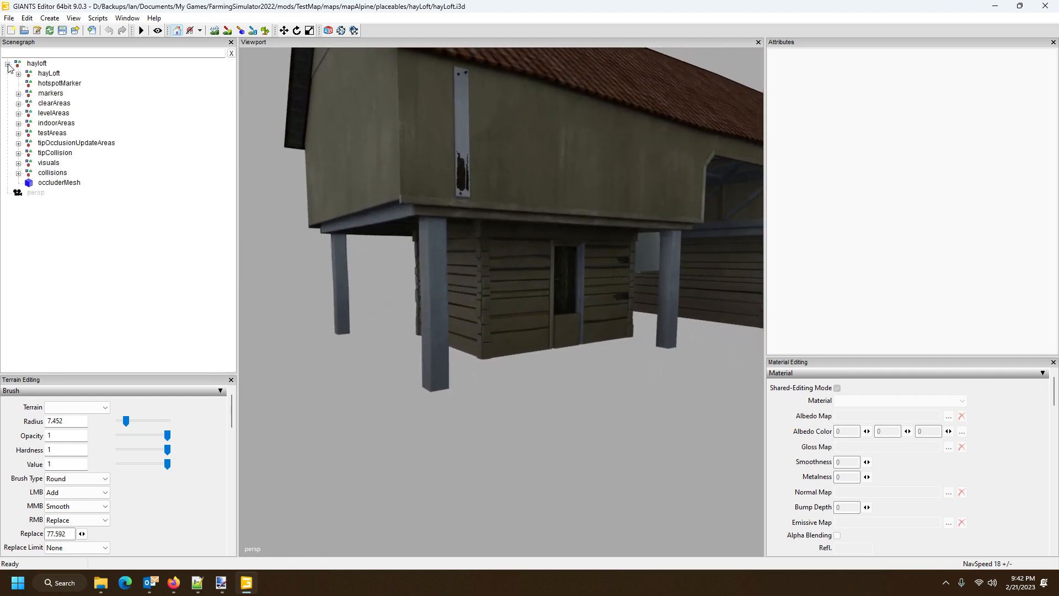
left_click(19, 163)
left_click(60, 183)
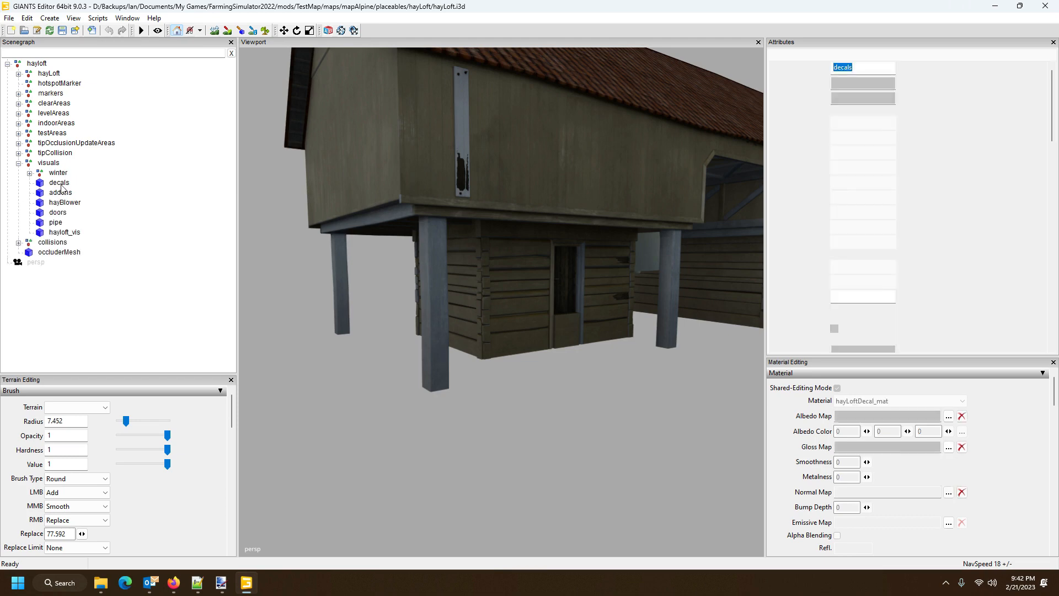
left_click_drag(396, 290, 449, 324)
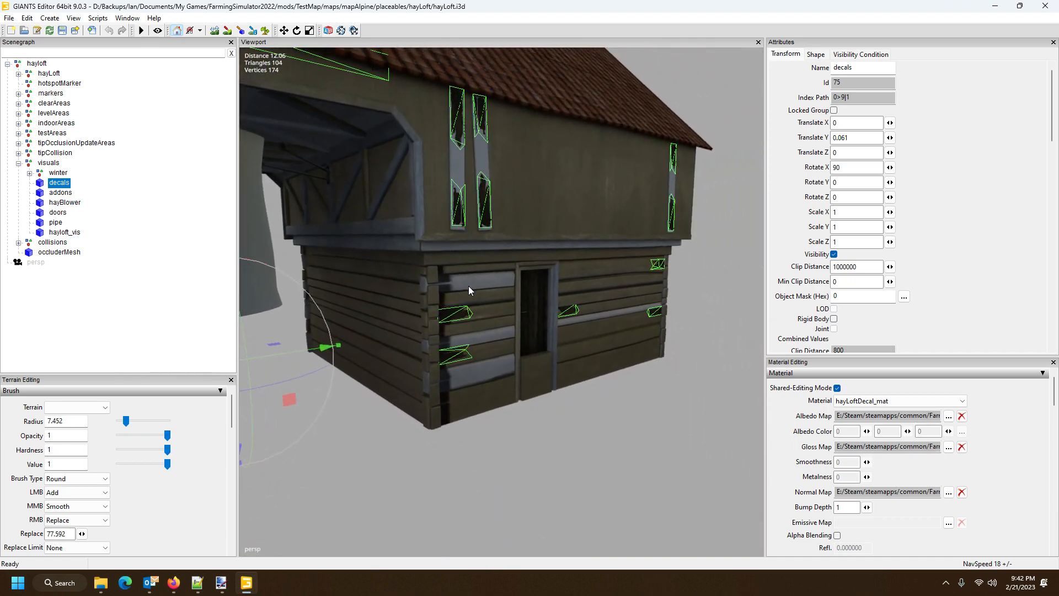
Switch to paint.net and review the whitened wood sections of hayLoft_diffuse.dds.
mouse_move(226, 587)
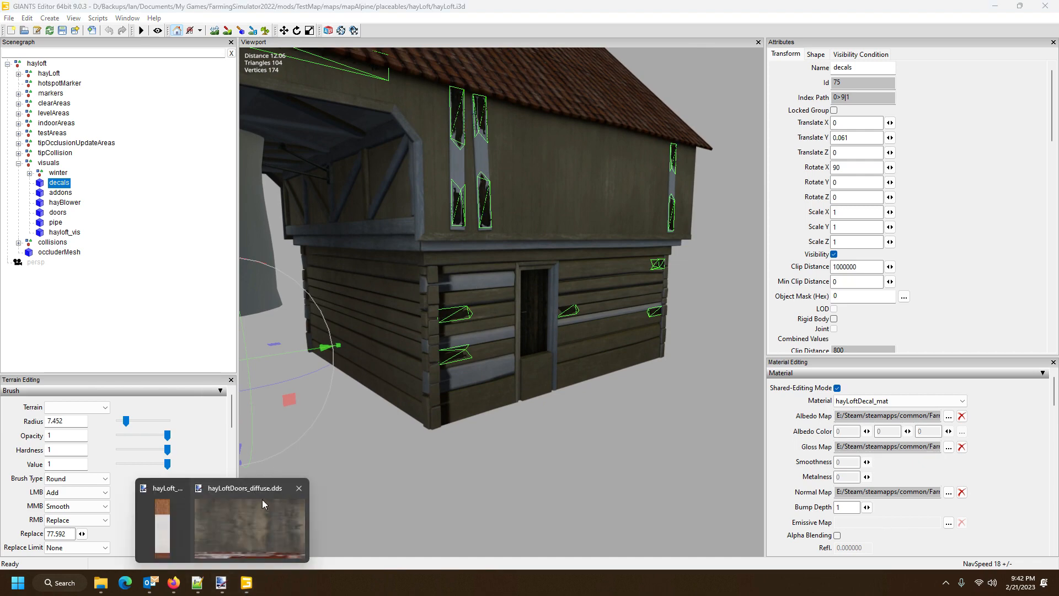
left_click(169, 527)
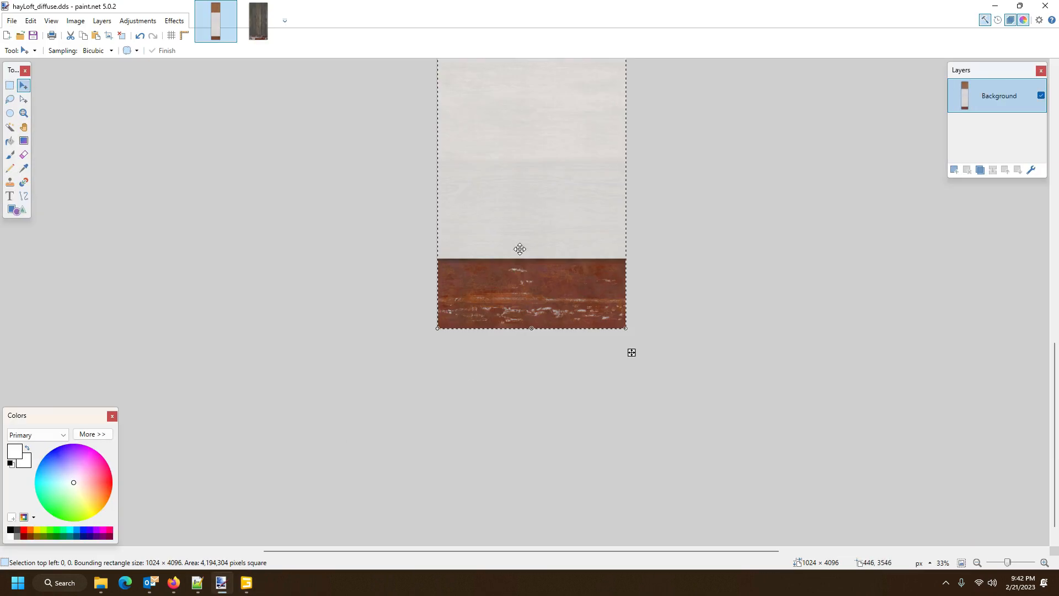
scroll(520, 248, "up", 3)
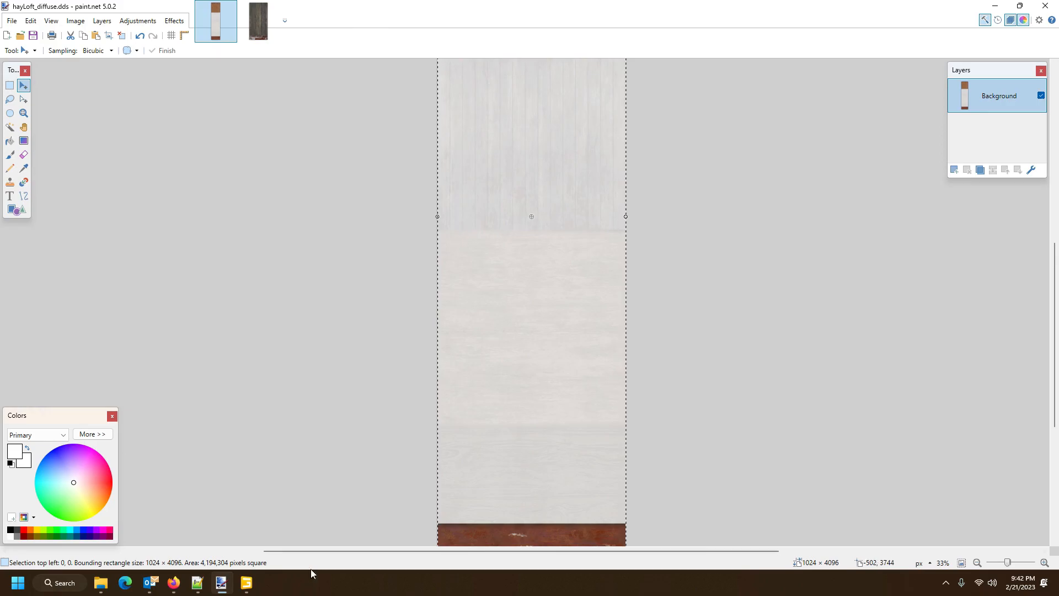
Switch back to GIANTS Editor and close it without saving changes to hayLoft.i3d.
left_click(246, 583)
left_click(1046, 5)
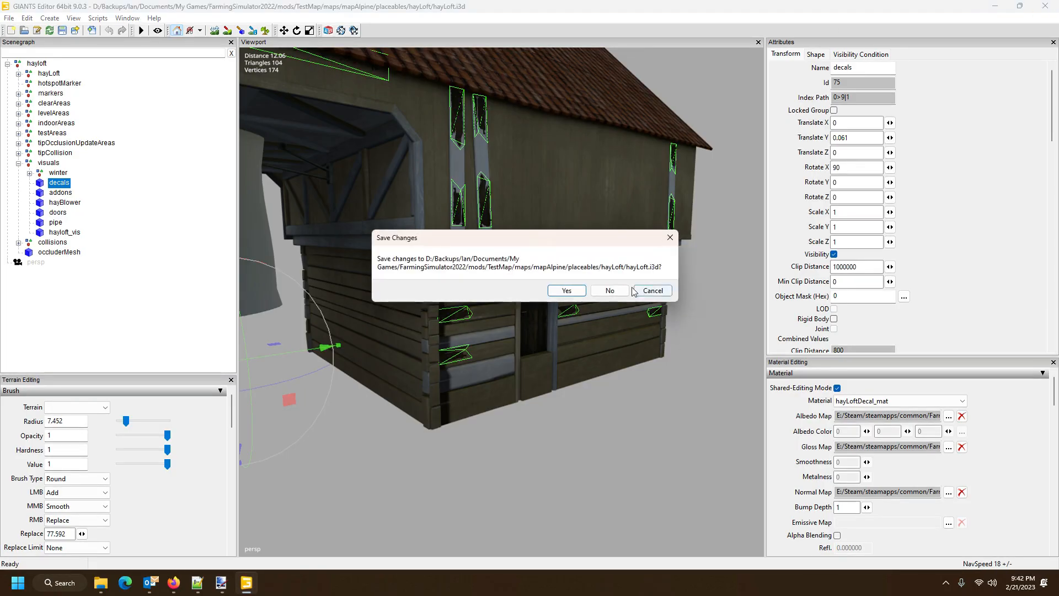
left_click(609, 290)
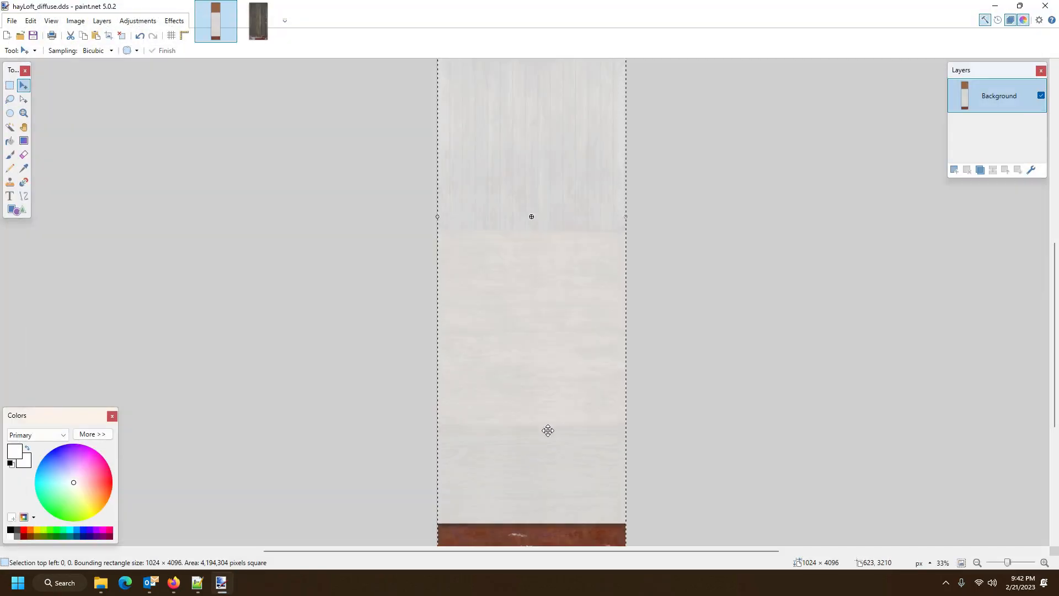
Undo the flattening of the white overlay and stretch it to 1024 × 1614 px over the lower wood sections.
key("ctrl+shift+v")
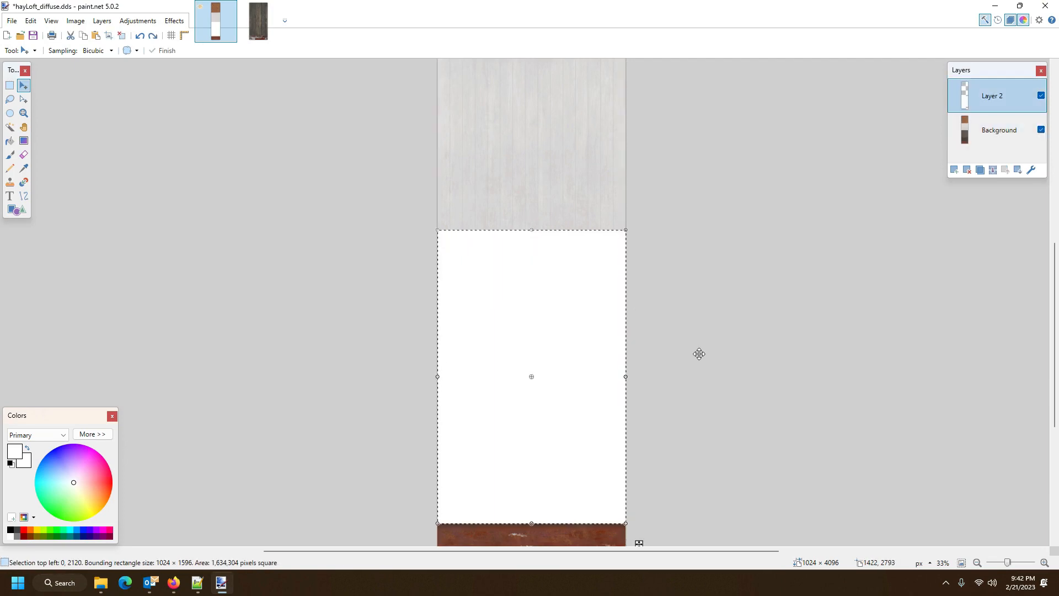
scroll(725, 349, "down", 2)
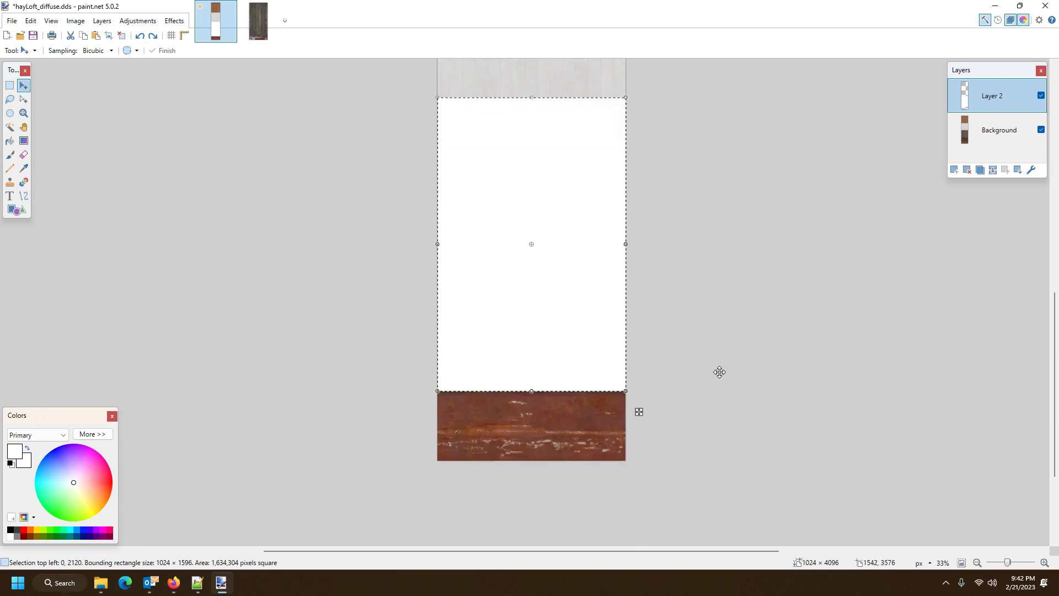
scroll(695, 473, "up", 1)
scroll(695, 473, "down", 1)
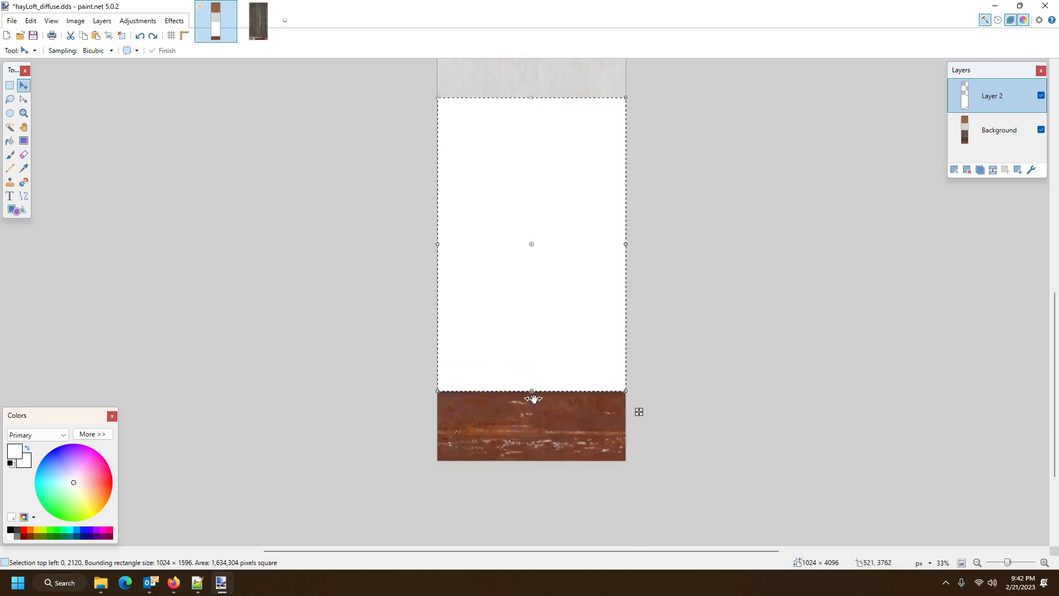
left_click_drag(532, 394, 531, 396)
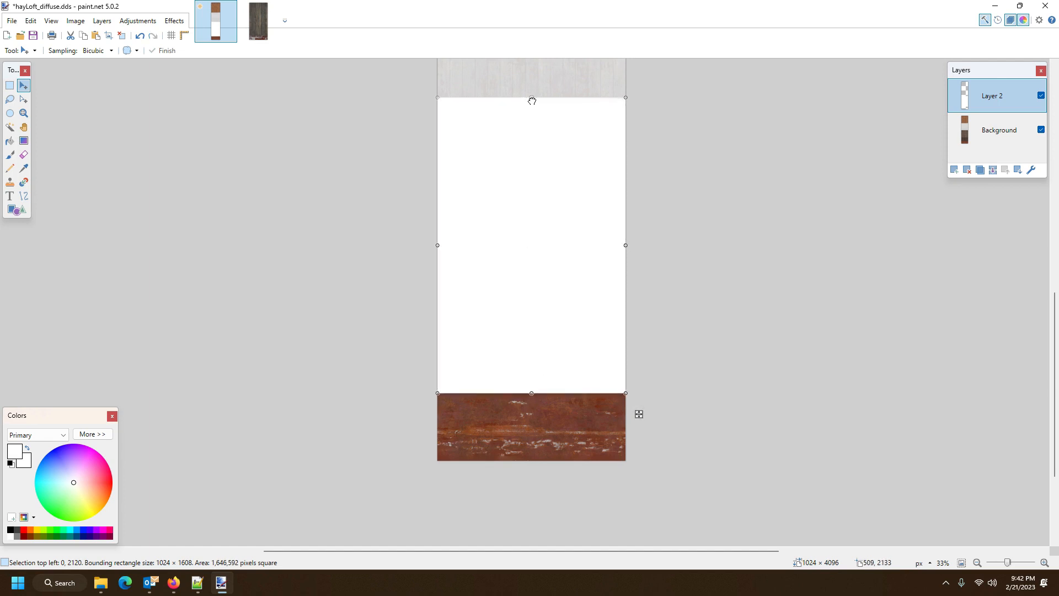
left_click_drag(532, 101, 532, 100)
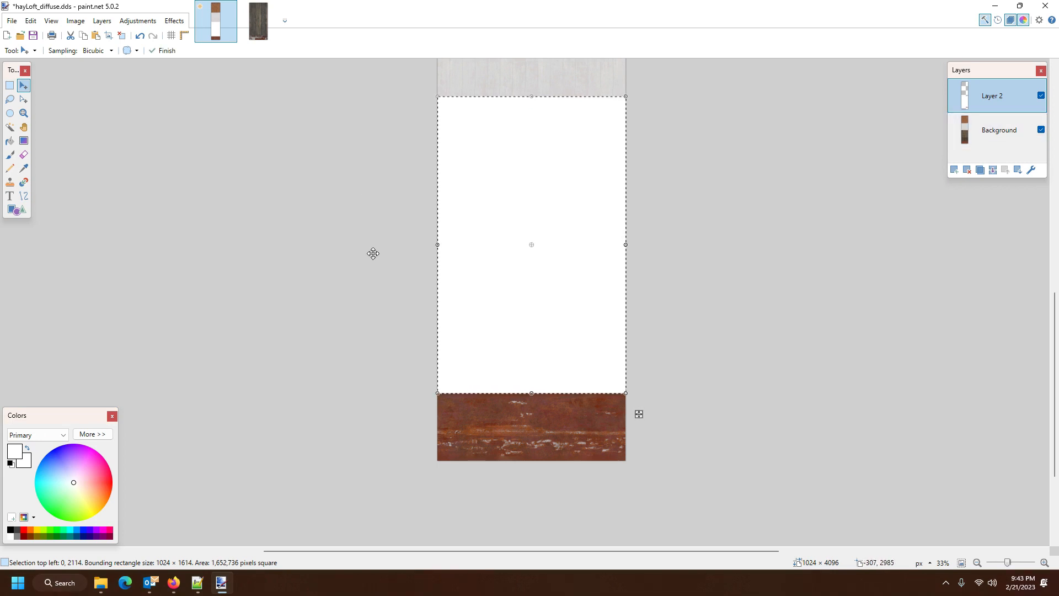
Set Layer 2's opacity to 194, keeping its blend mode at Normal.
key("F4")
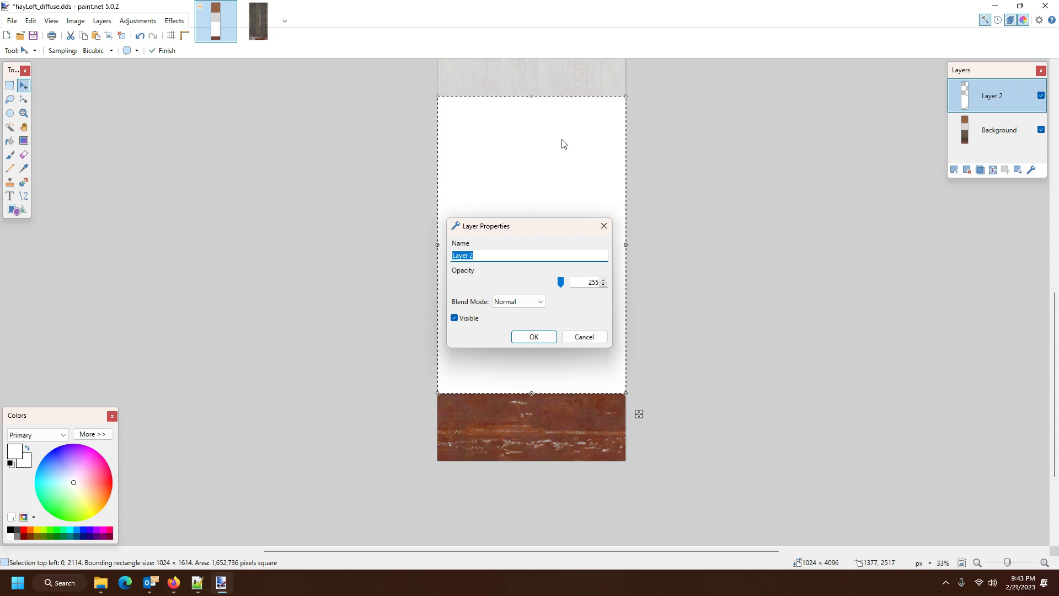
left_click_drag(560, 281, 536, 290)
left_click(527, 302)
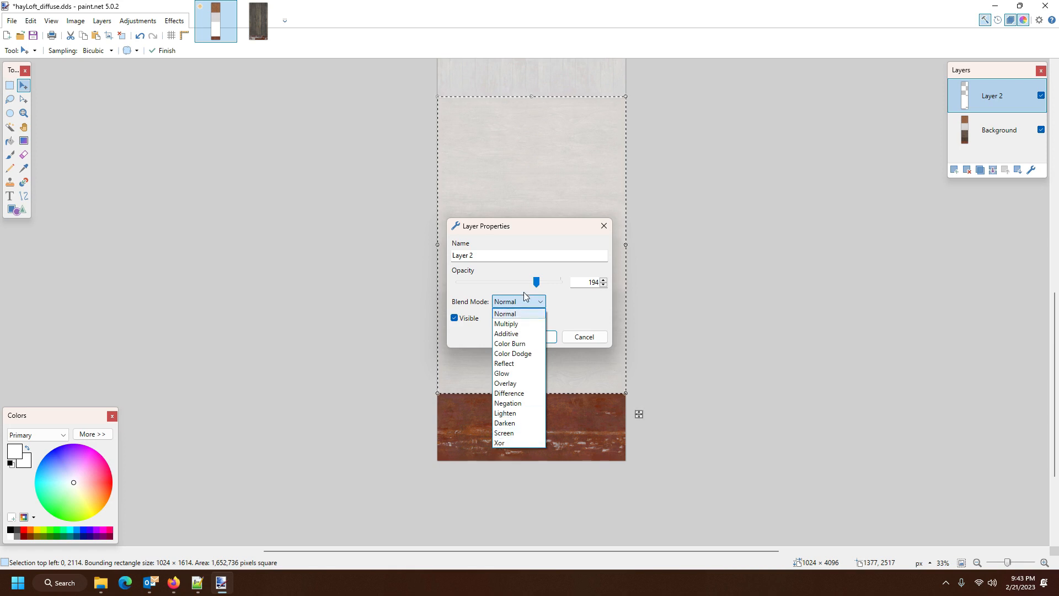
left_click(580, 309)
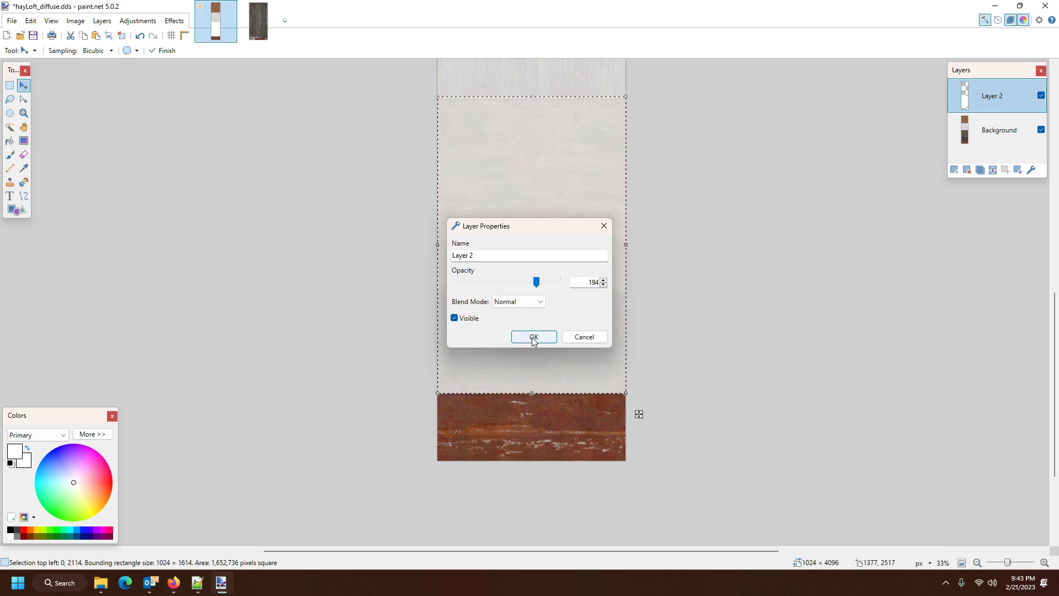
left_click(534, 338)
Flatten and save the texture over hayLoft_diffuse.dds in DDS format with BC1 (Linear, DXT1) compression, and clear the selection.
left_click(33, 35)
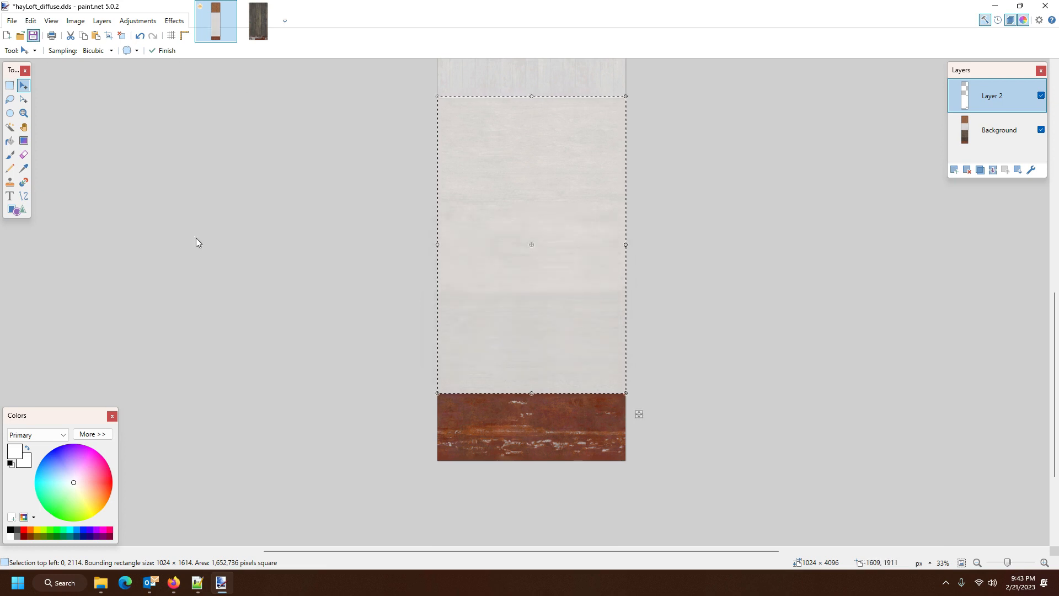
left_click(194, 358)
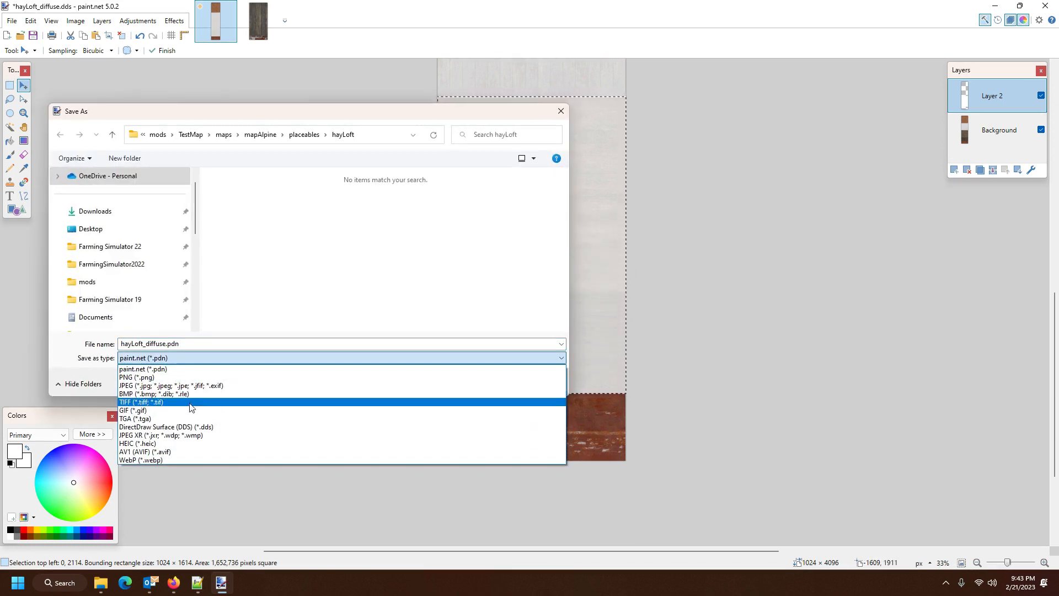
left_click(196, 427)
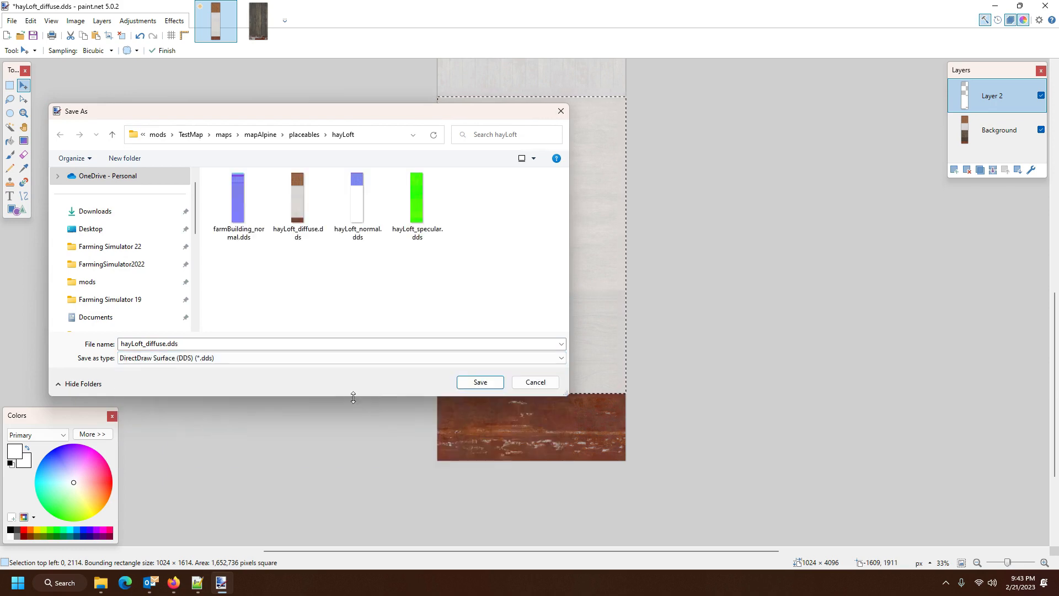
left_click(477, 381)
left_click(551, 290)
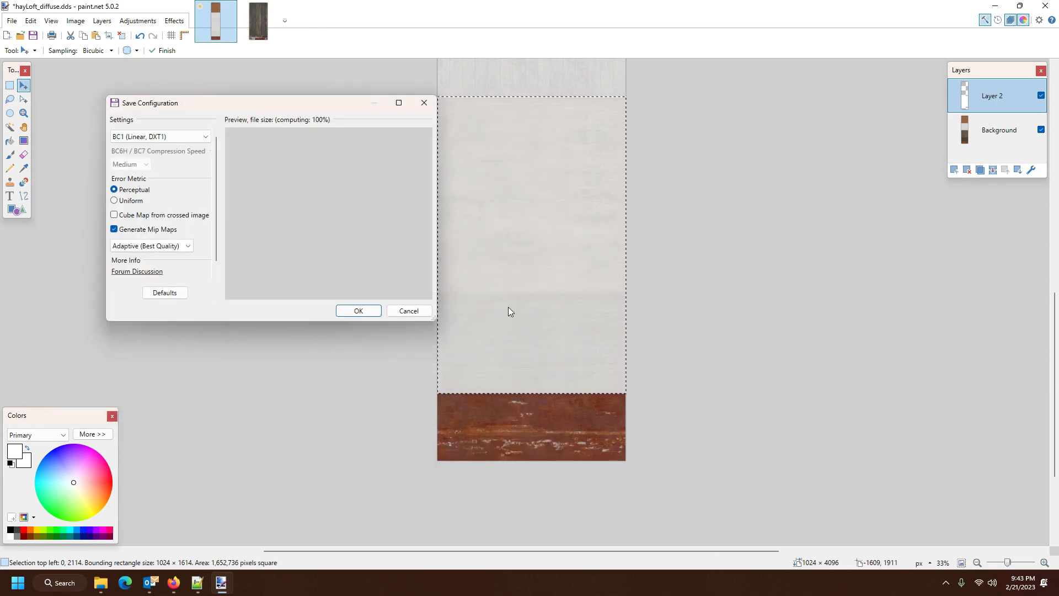
left_click(354, 310)
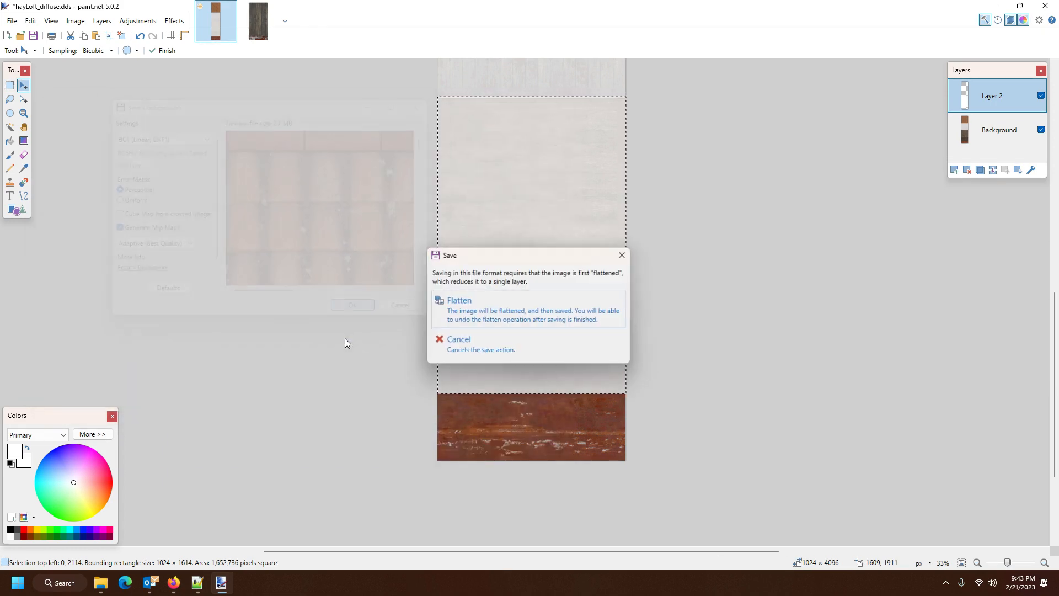
left_click(479, 317)
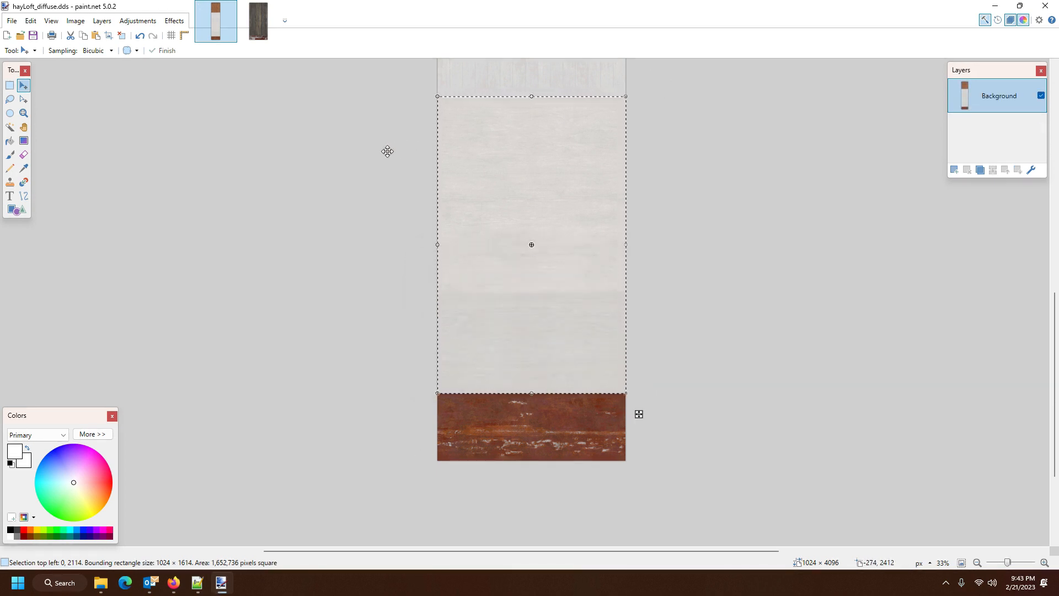
key("ctrl+d")
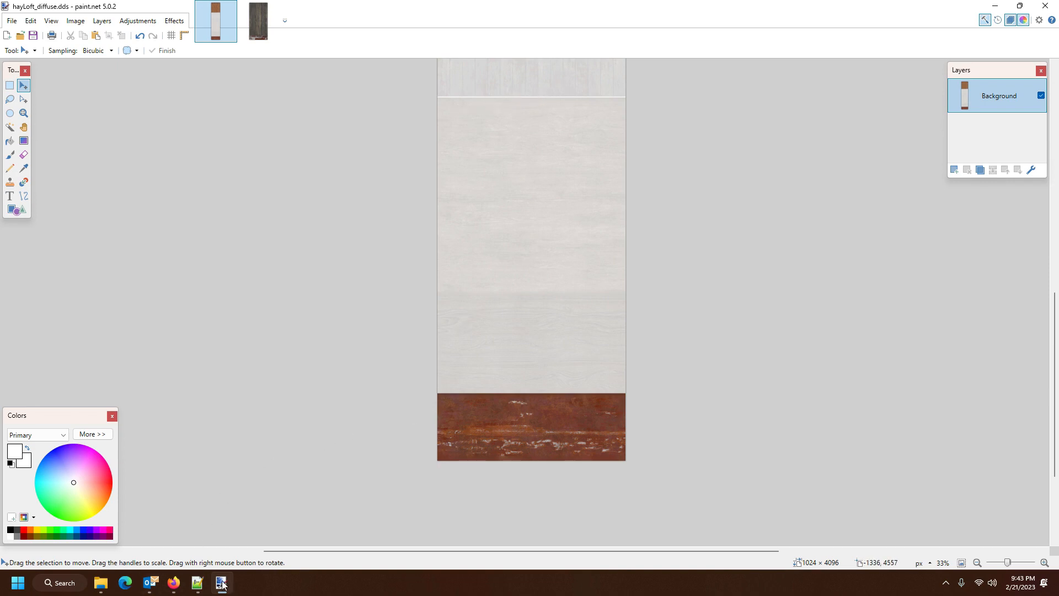
Open hayLoft.i3d from the TestMap placeables/hayLoft folder in GIANTS Editor 9.0.3.
left_click(101, 583)
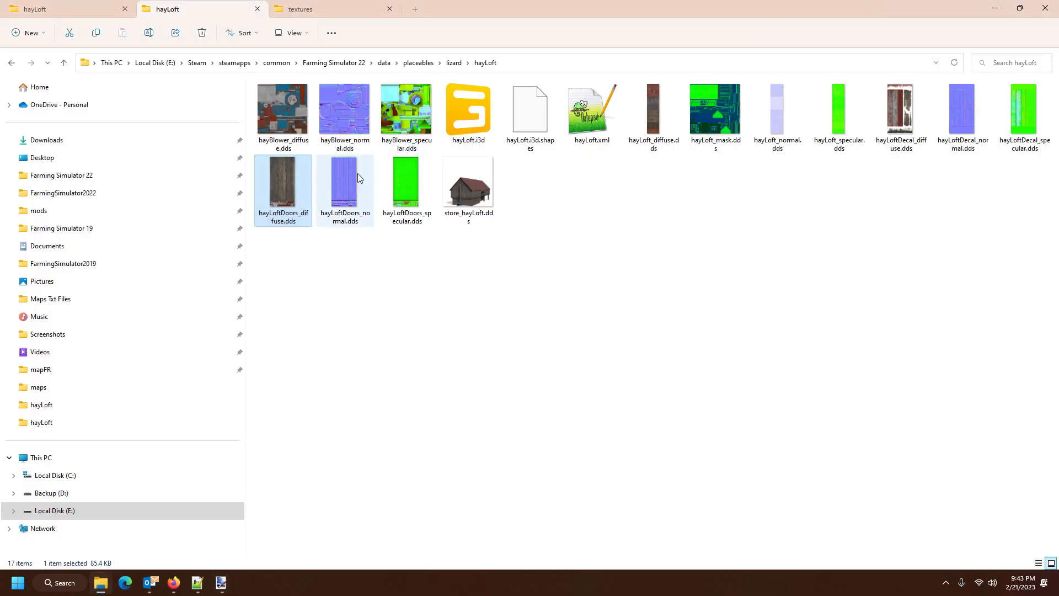
double_click(461, 104)
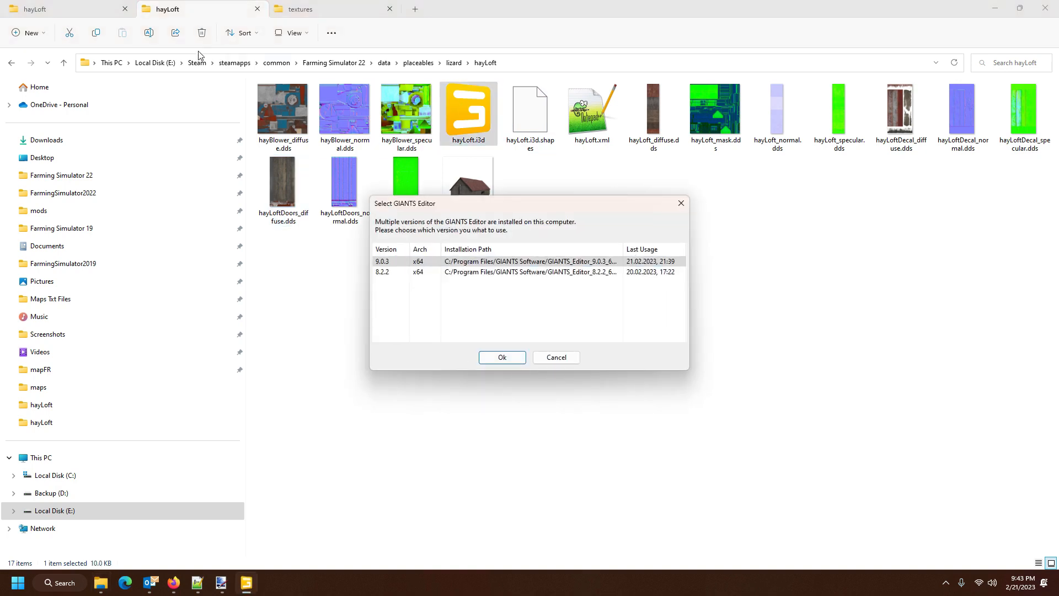
left_click(71, 10)
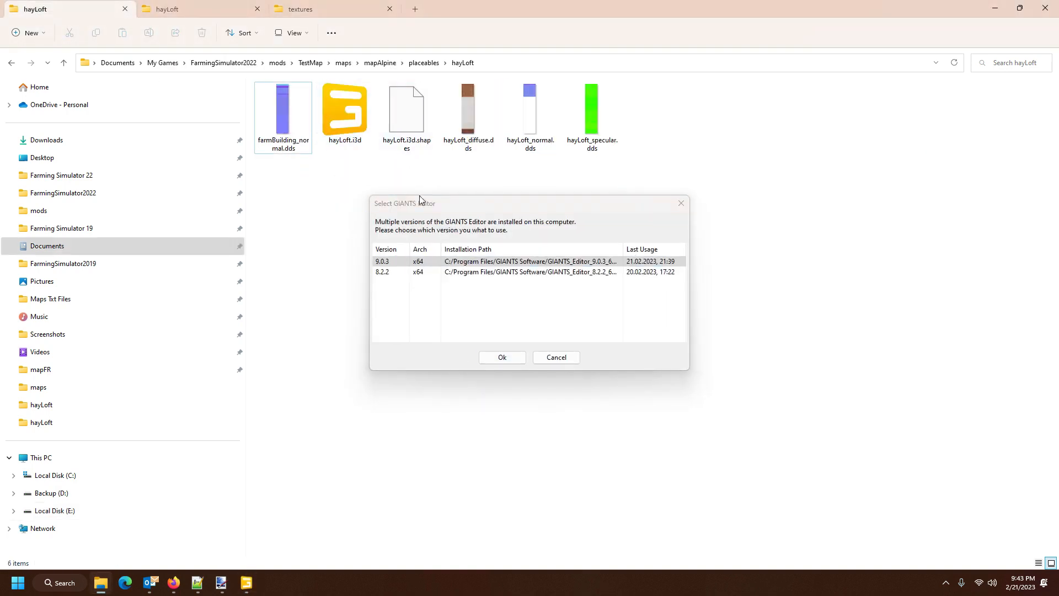
left_click(557, 358)
double_click(340, 112)
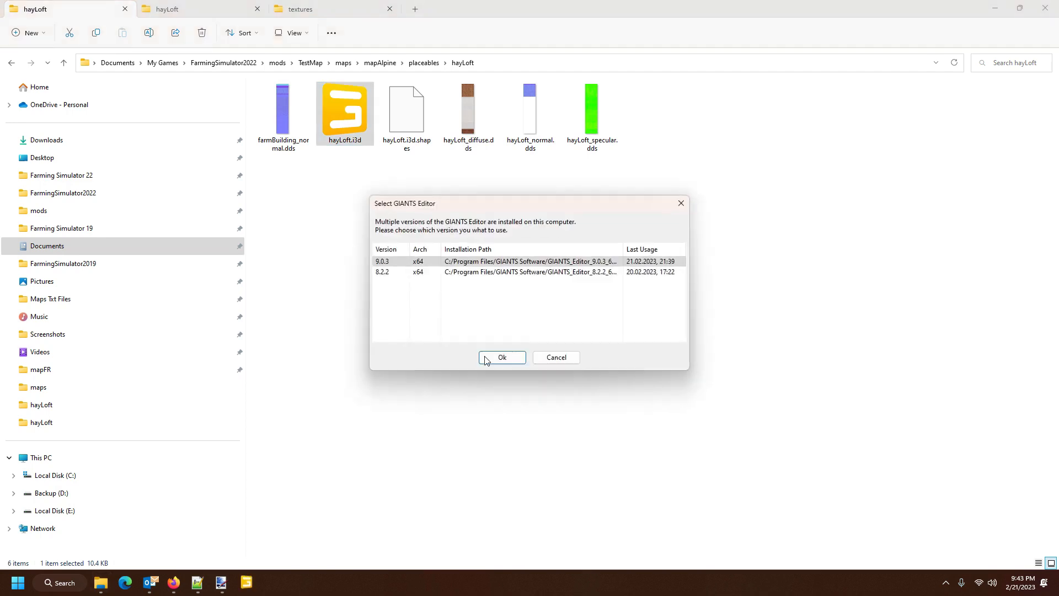
left_click(503, 357)
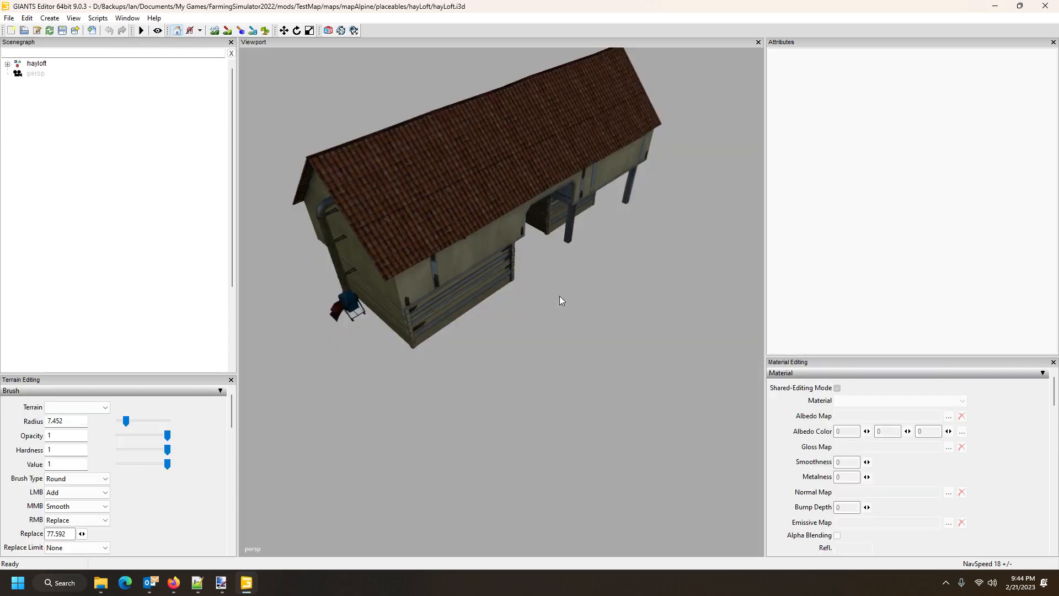
Inspect the retextured hayloft and check the materials of the addons and hayloft_vis meshes in the visuals group.
scroll(560, 296, "up", 10)
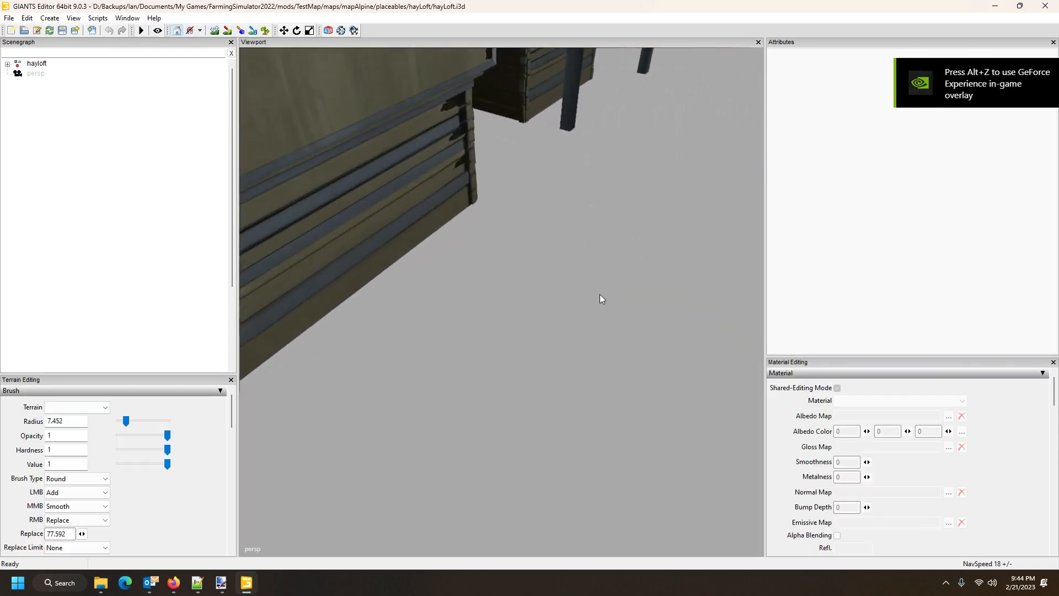
left_click_drag(600, 295, 594, 261)
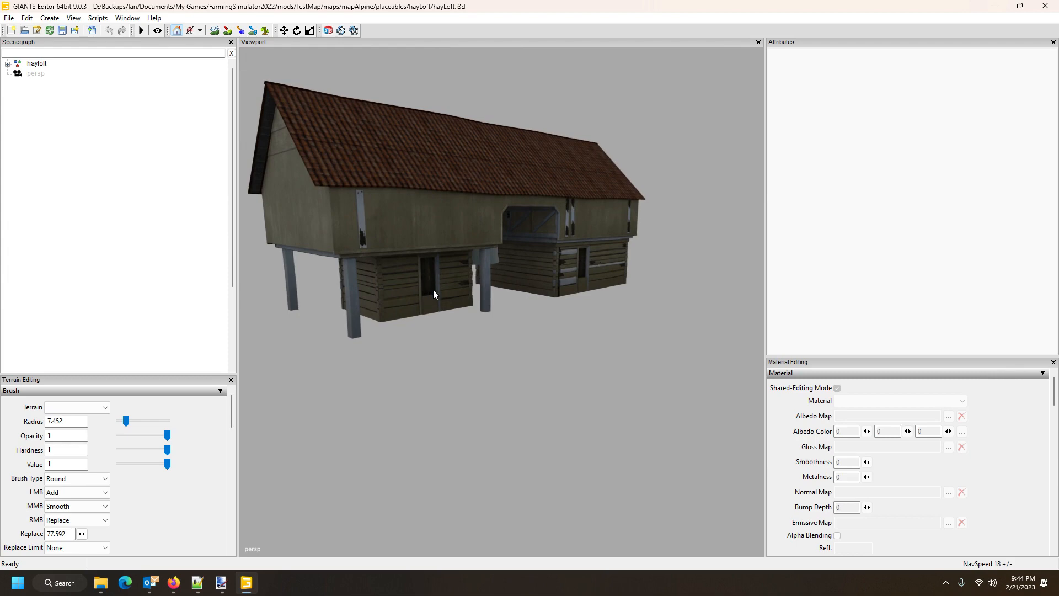
left_click(7, 64)
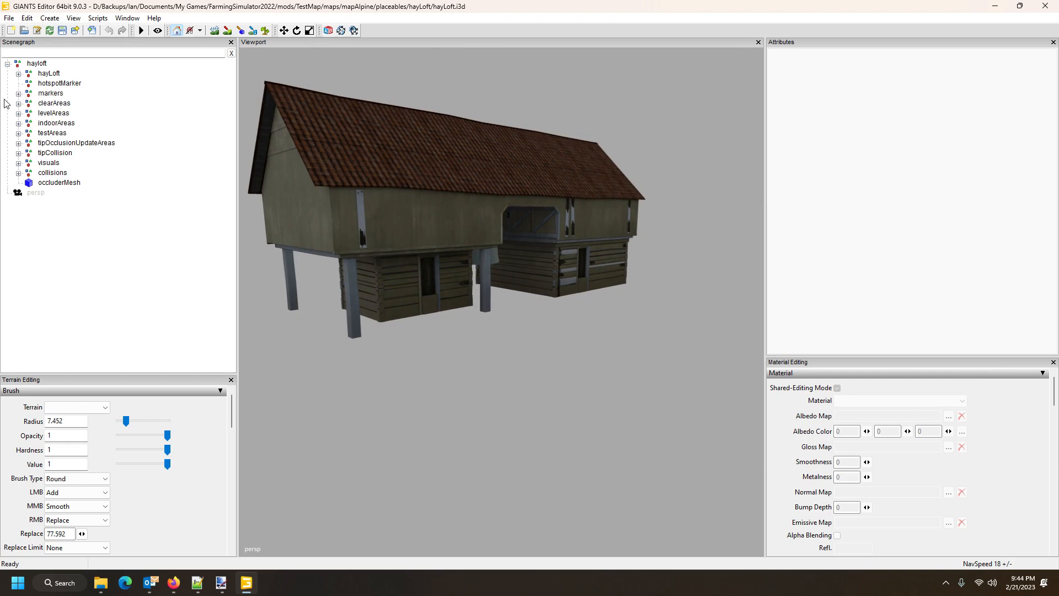
left_click(18, 163)
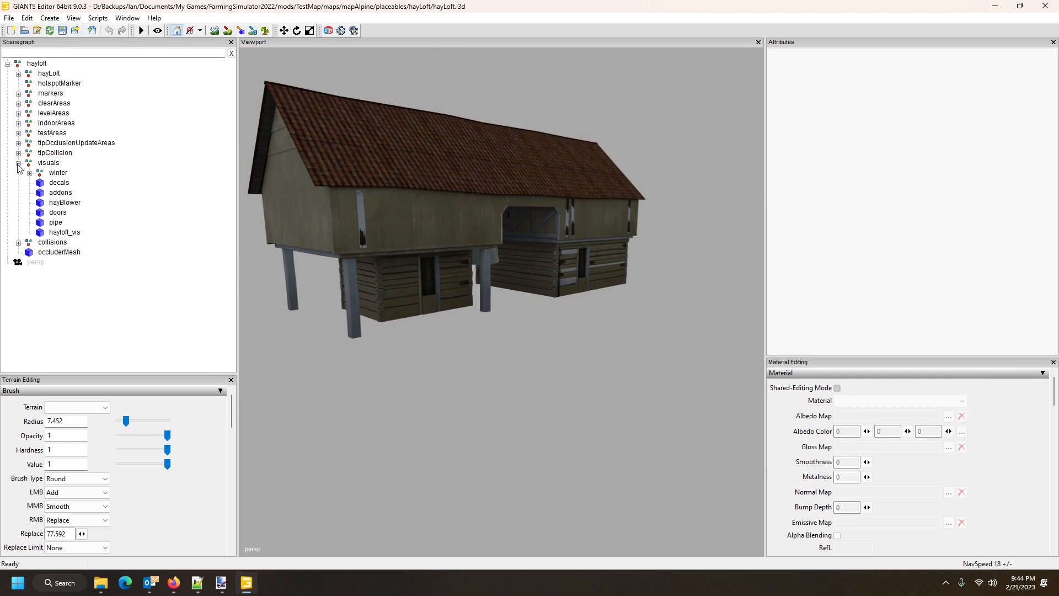
left_click(58, 193)
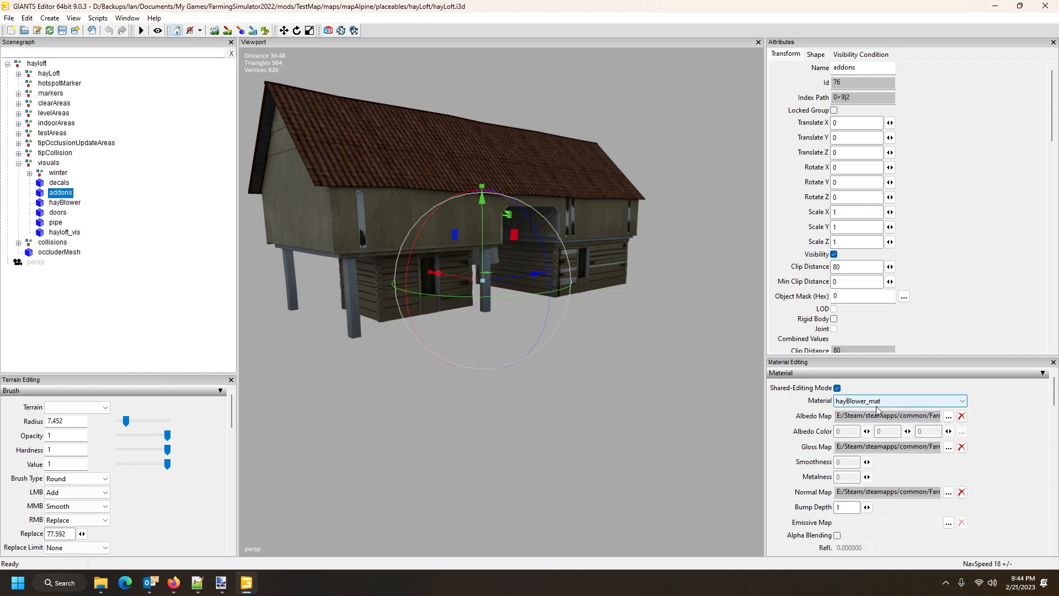
left_click(63, 234)
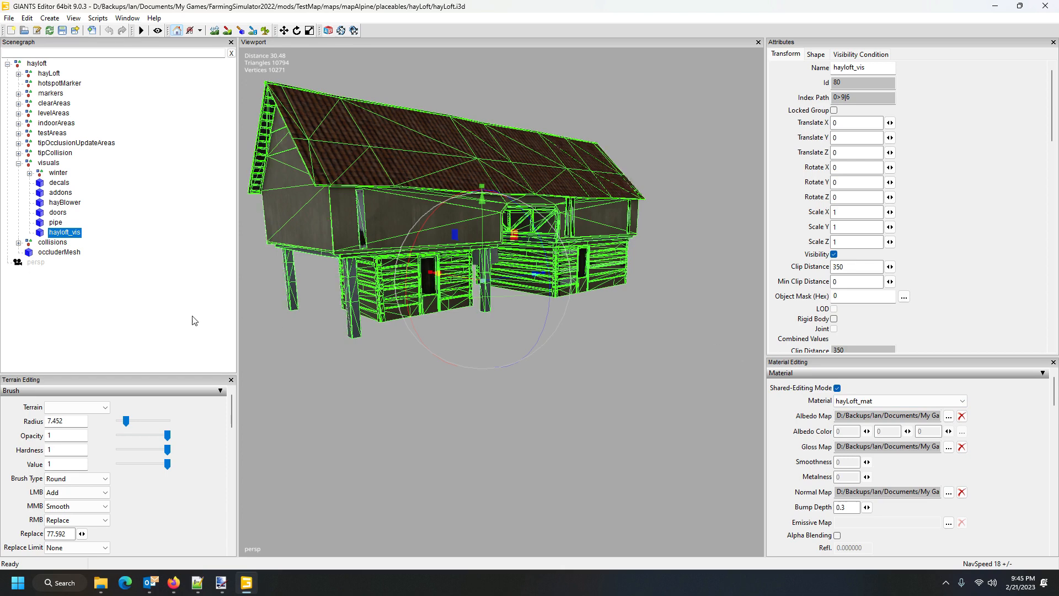
Check the meshes and materials of occluderMesh and the doors, addons, decals and hayloft_vis objects in the scenegraph.
left_click(56, 254)
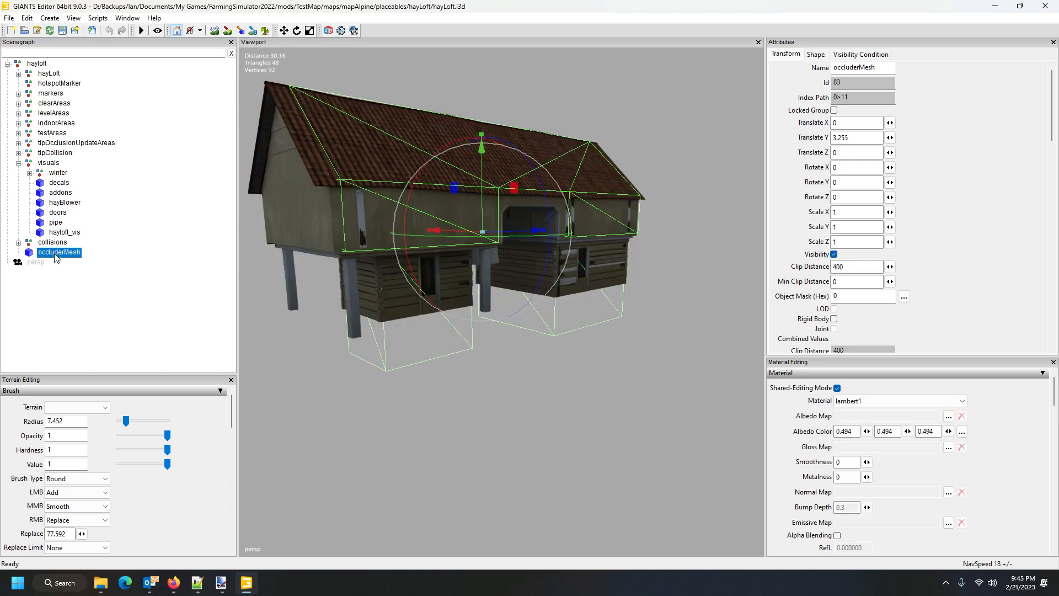
left_click(58, 214)
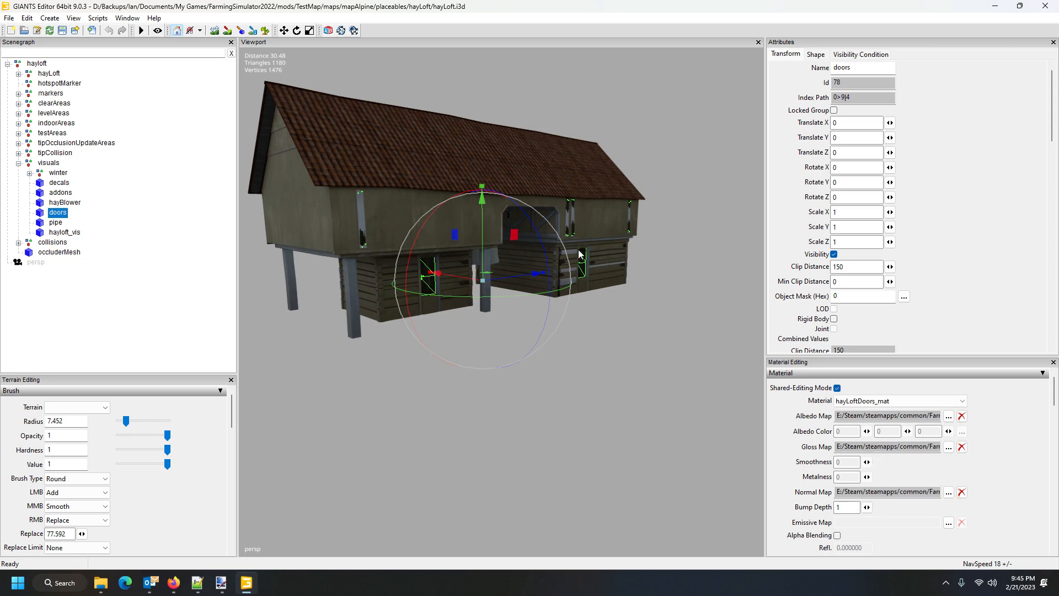
left_click(62, 193)
left_click(64, 184)
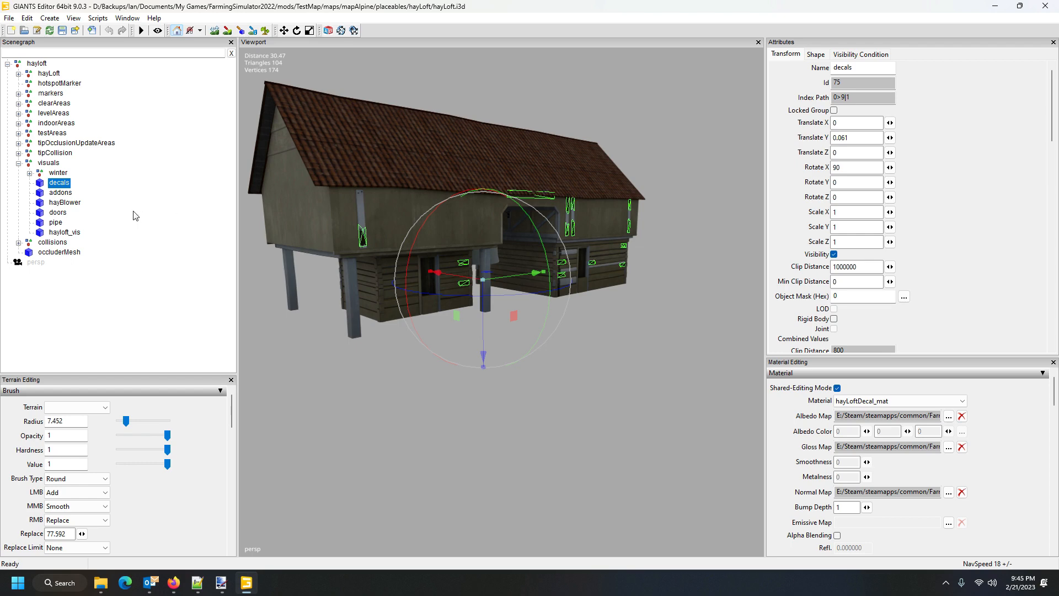
left_click(58, 213)
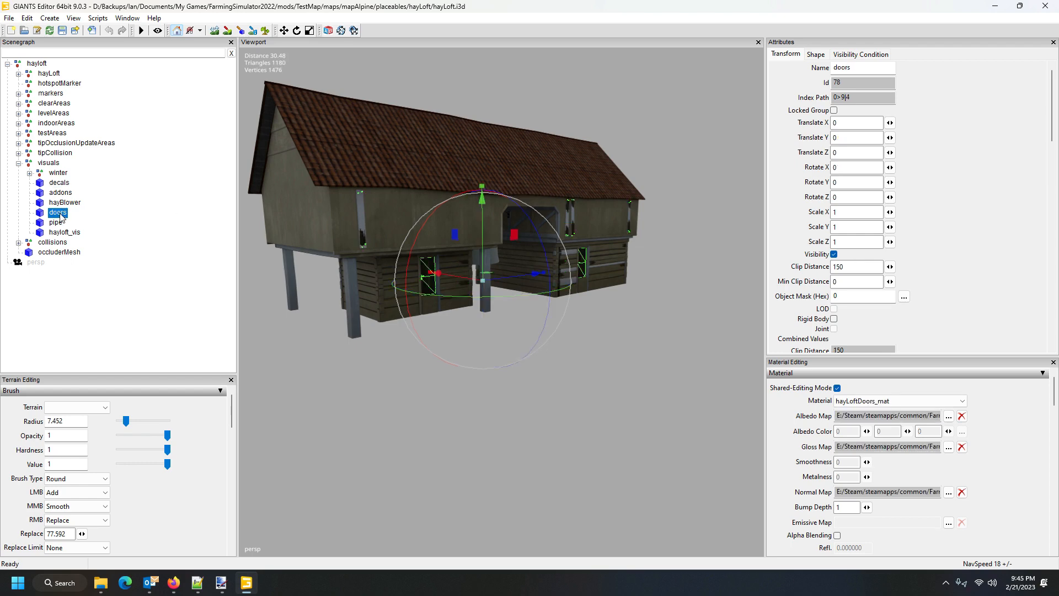
left_click(62, 232)
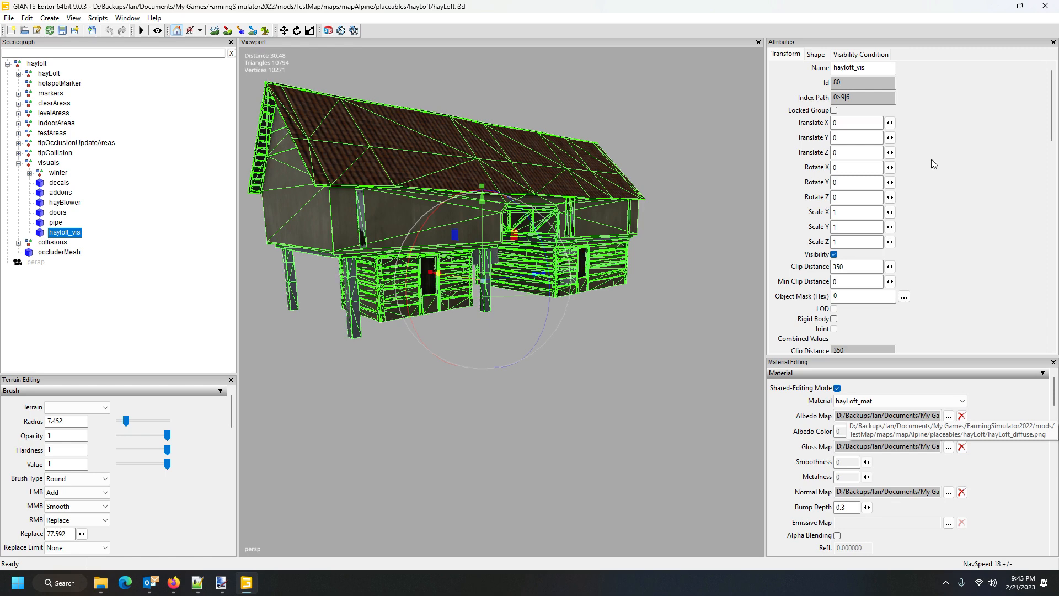
Open hayLoft_diffuse.dds from the TestMap hayLoft folder in paint.net to check the whitened texture, and close paint.net.
key("alt+Tab")
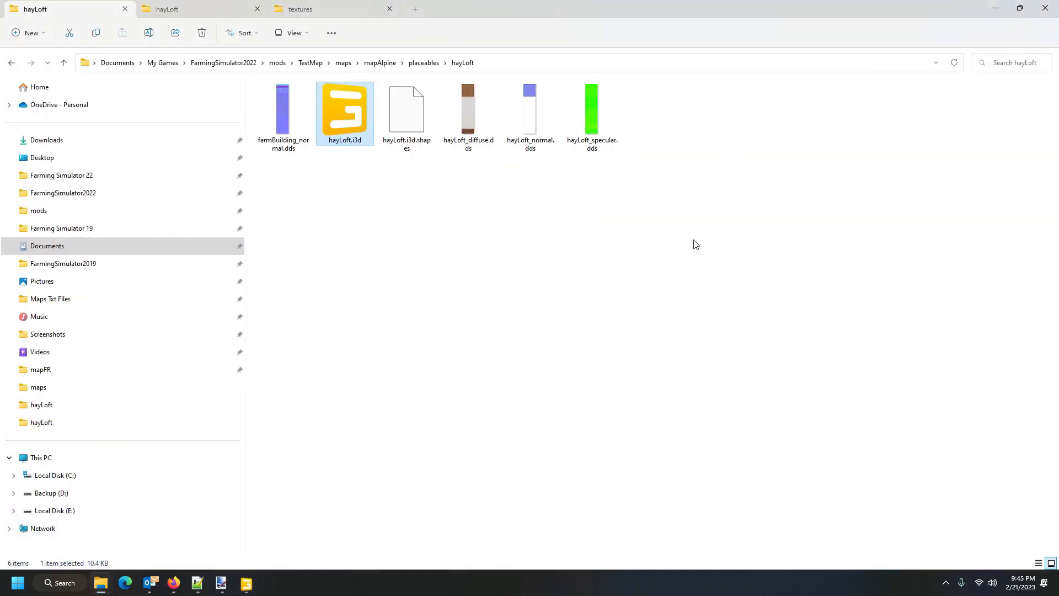
left_click(411, 216)
left_click(468, 116)
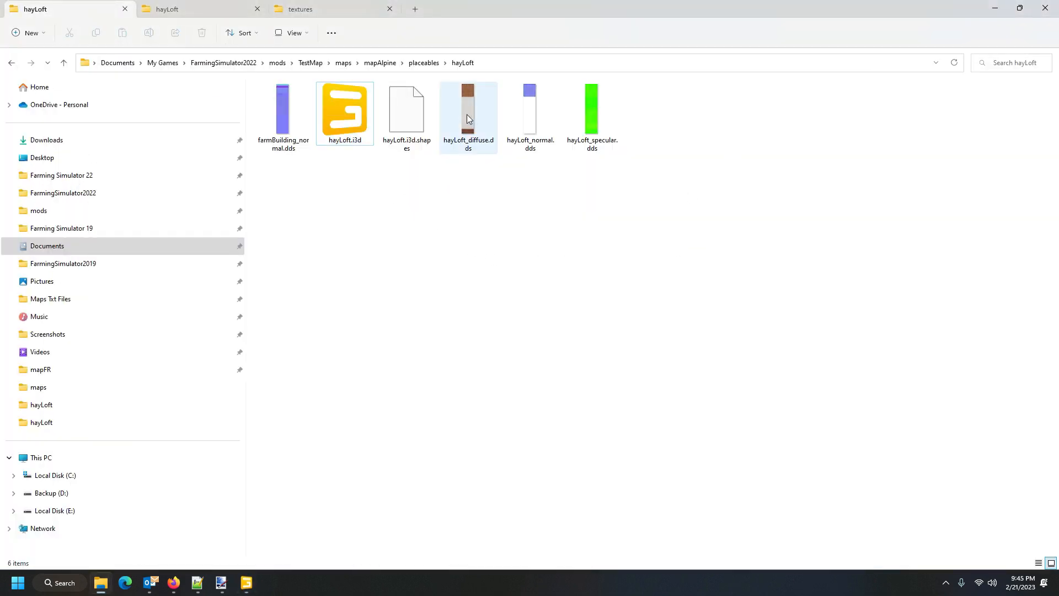
double_click(465, 114)
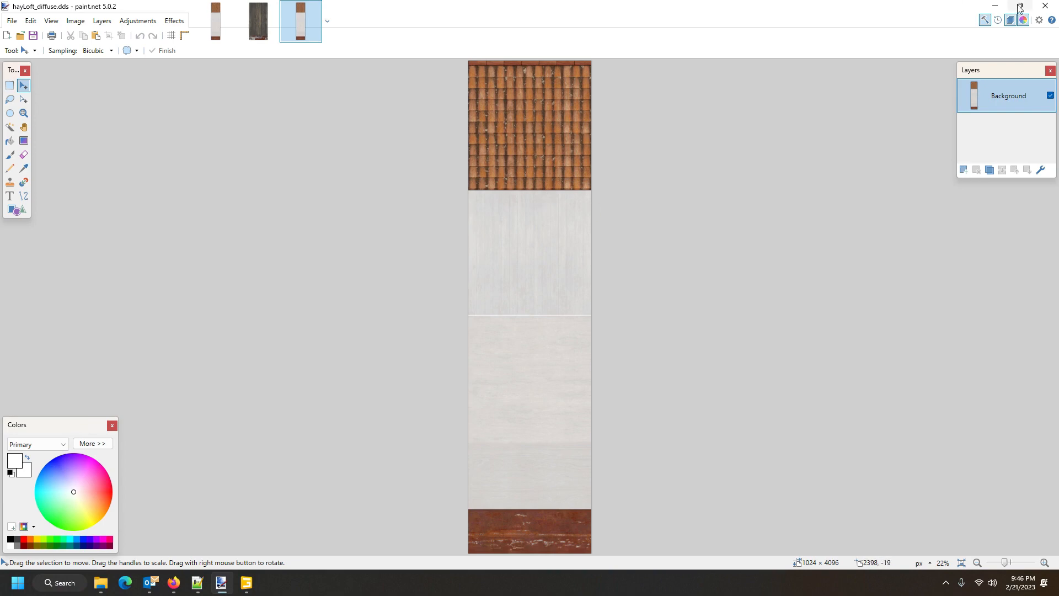
left_click(1045, 6)
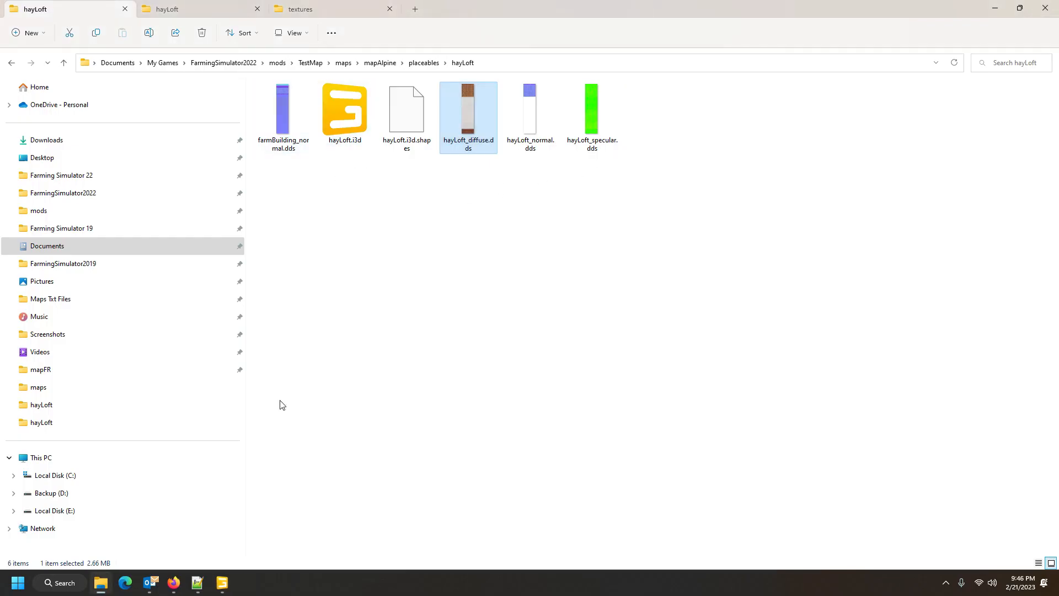
Back in GIANTS Editor, inspect the hayloft's posts and doors and check the albedo map path of the doors mesh.
left_click(221, 583)
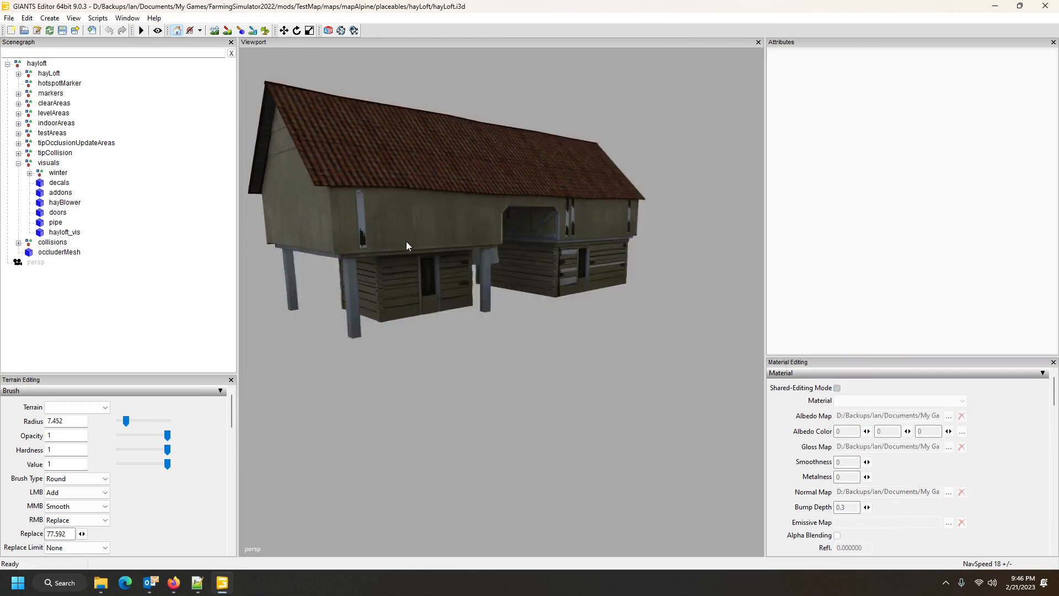
left_click_drag(547, 232, 578, 245)
scroll(564, 229, "down", 5)
scroll(591, 235, "up", 6)
scroll(578, 246, "up", 5)
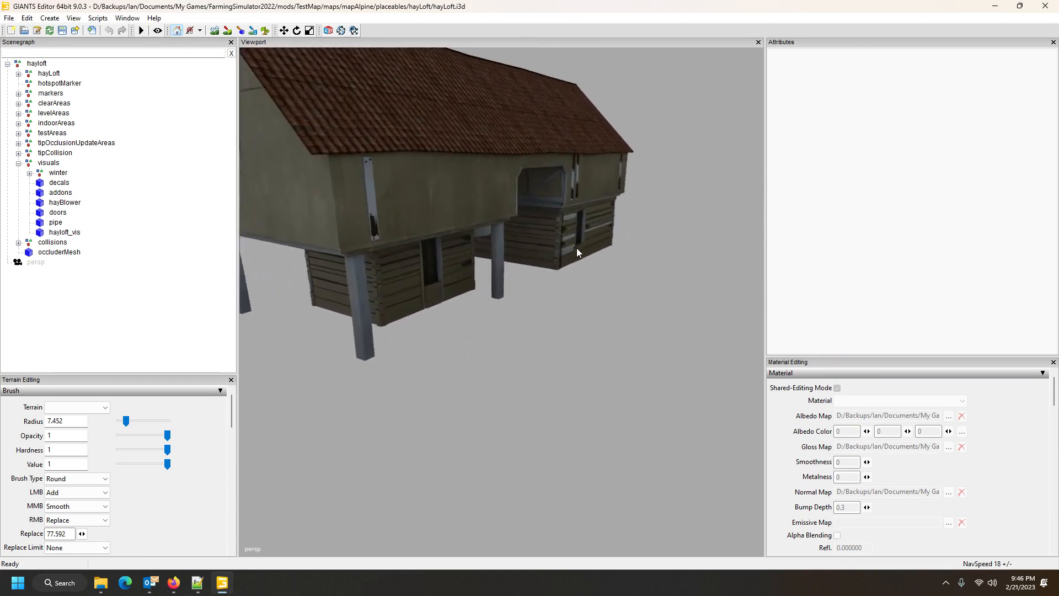
scroll(577, 252, "down", 4)
scroll(546, 243, "up", 3)
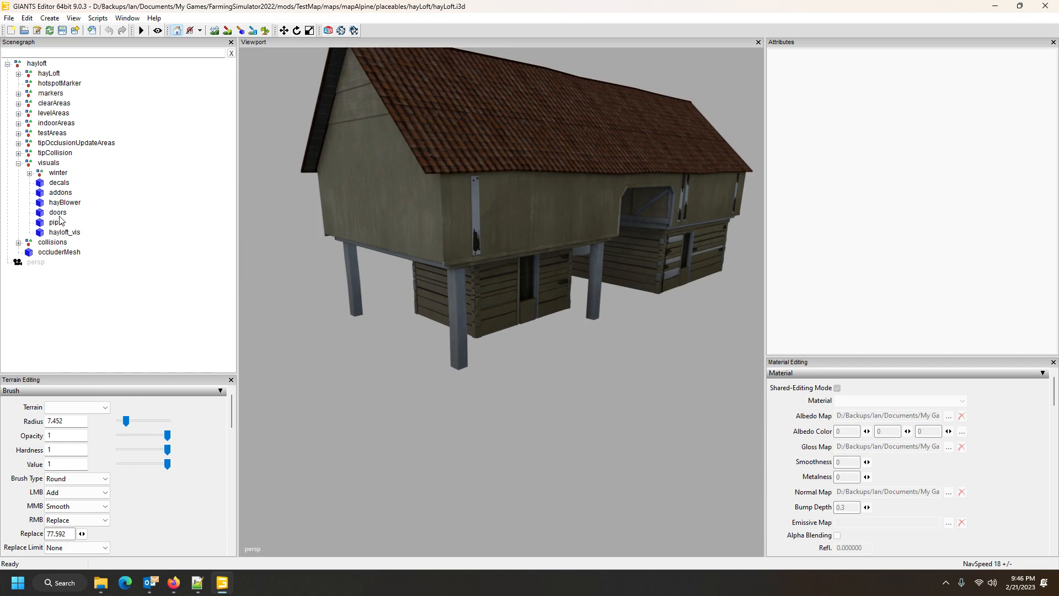
left_click(58, 213)
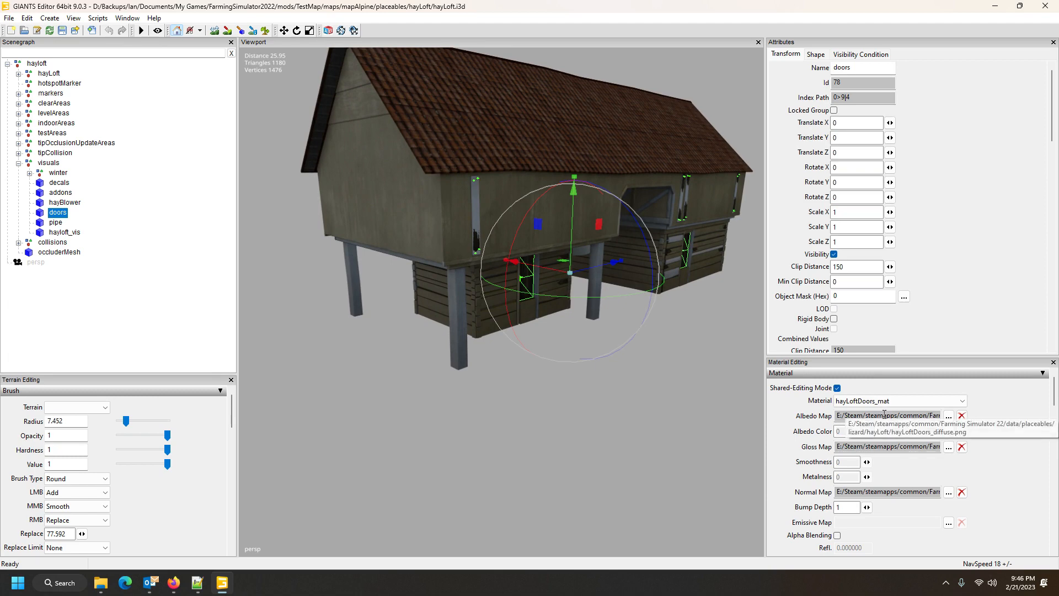
Copy hayLoftDoors_diffuse.dds from the base game's placeables/lizard/hayLoft folder into the TestMap hayLoft folder.
left_click(100, 582)
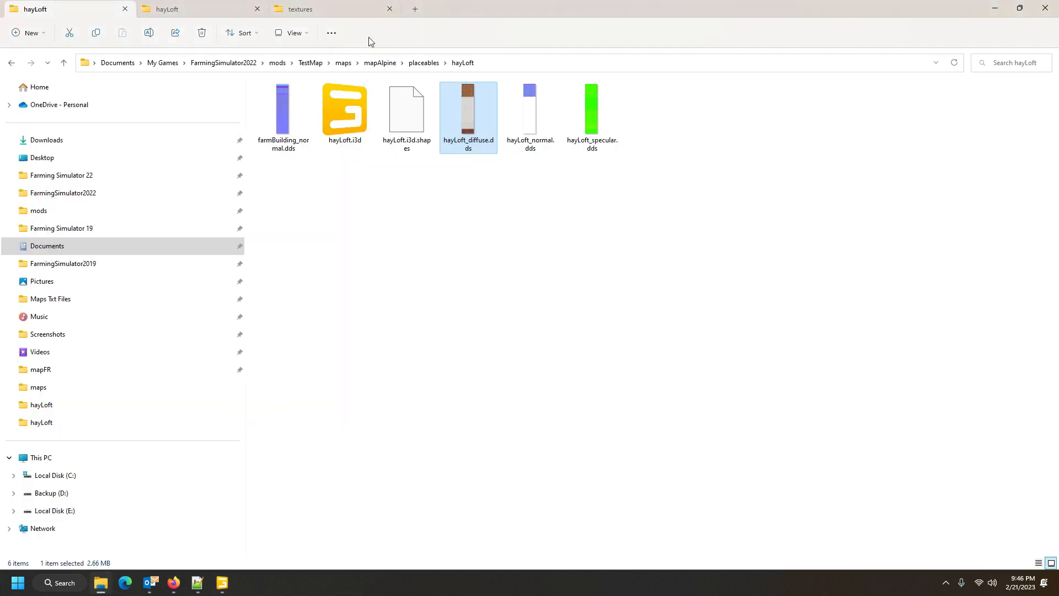
left_click(193, 10)
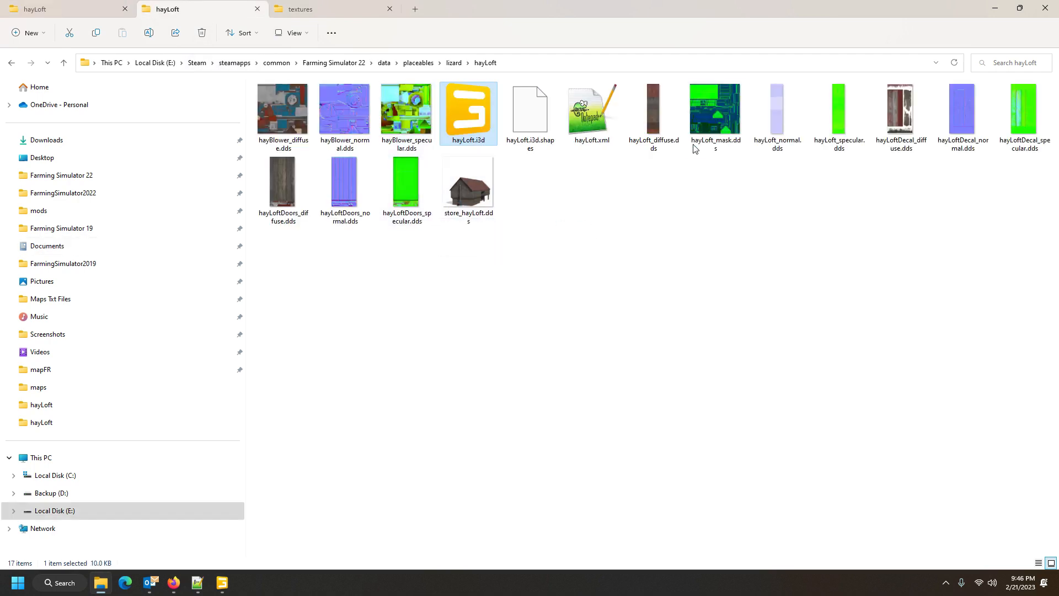
left_click(291, 185)
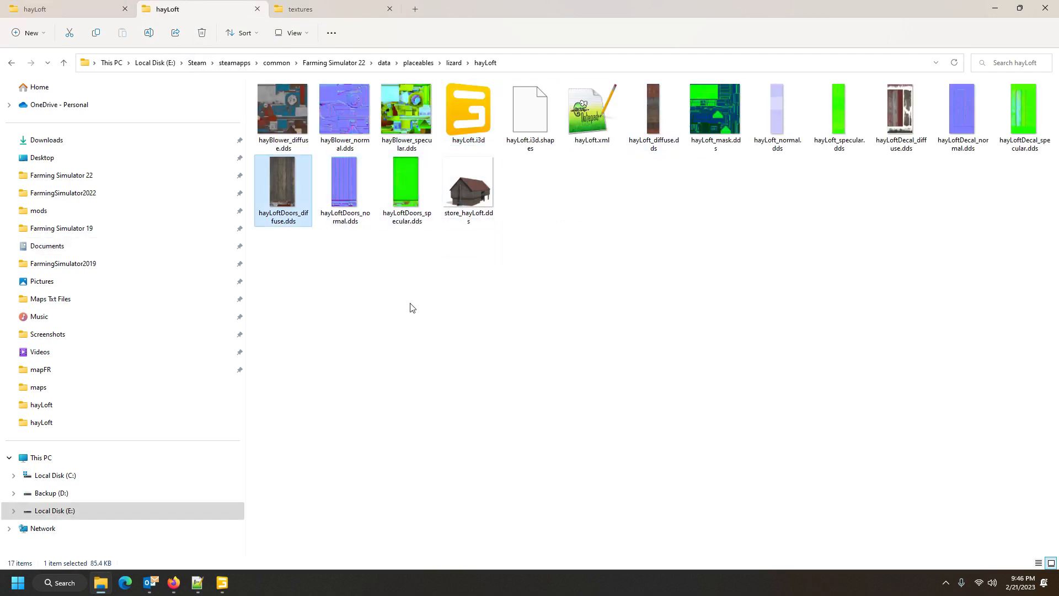
key("ctrl+c")
left_click(66, 9)
left_click(365, 267)
key("ctrl+v")
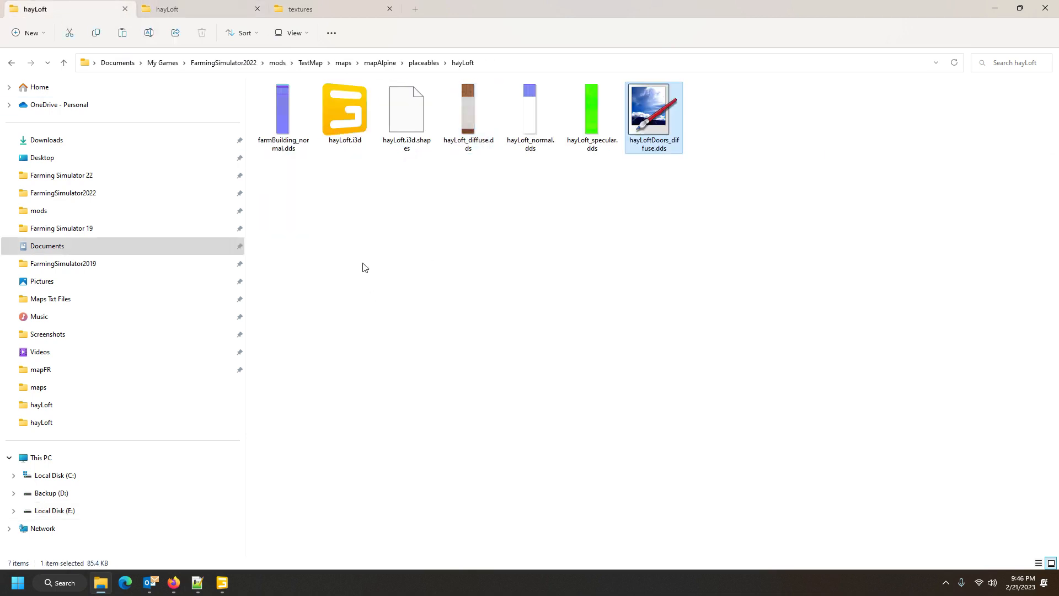
In Notepad++, try removing the $data/placeables/lizard/hayLoft/ path from the hayLoftDoors_diffuse.png entry in hayLoft.i3d, and undo the edit.
left_click(197, 583)
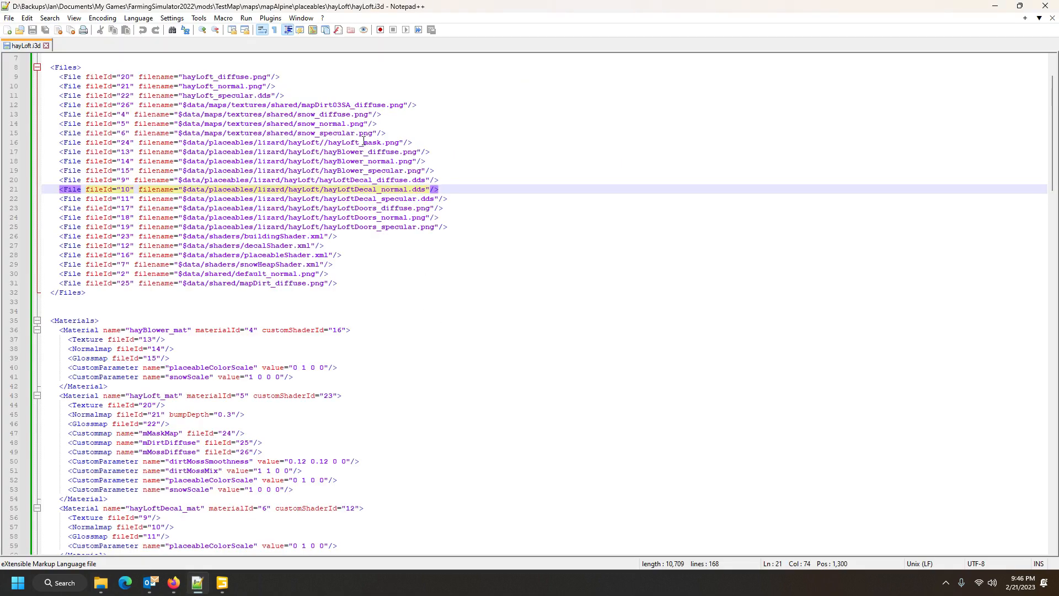
left_click(345, 151)
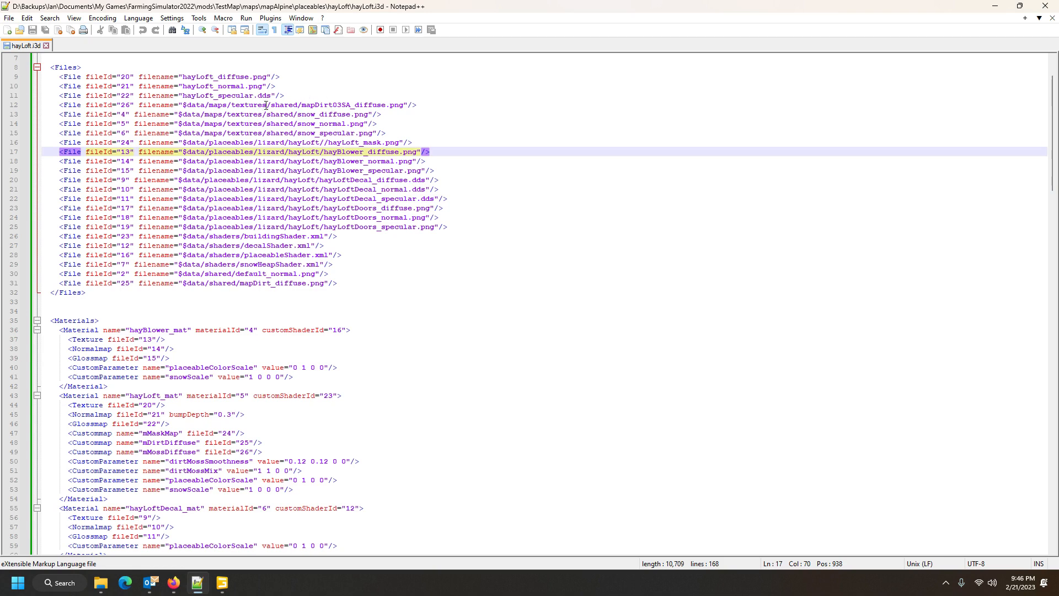
left_click(267, 236)
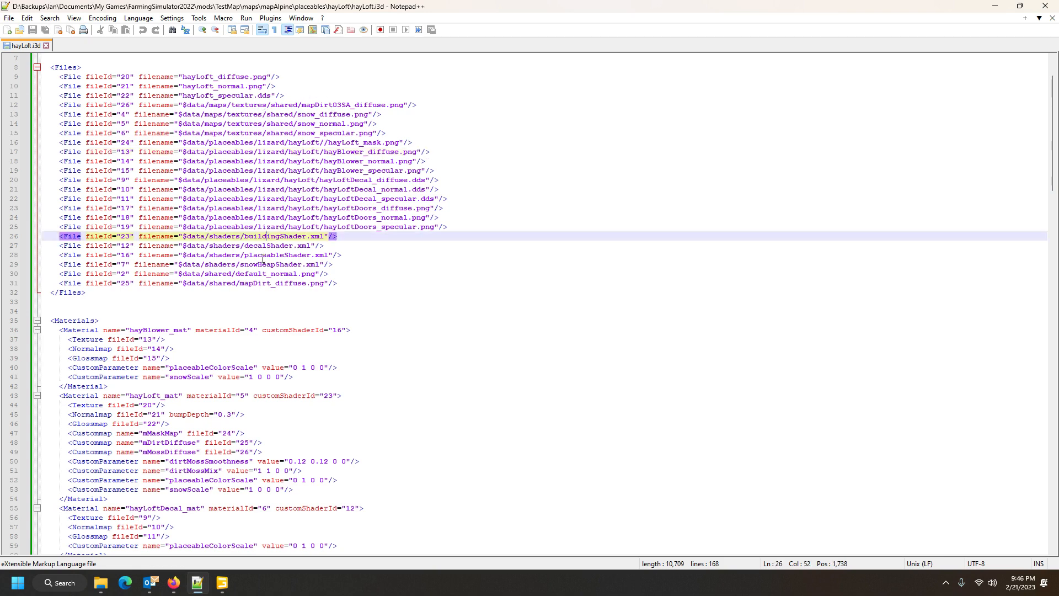
left_click(323, 208)
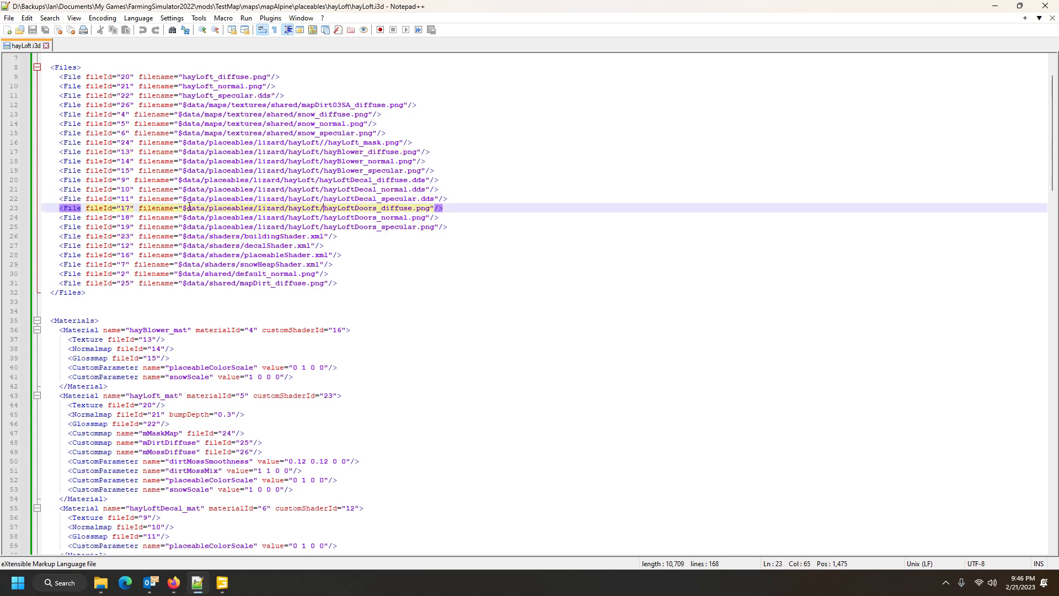
left_click_drag(182, 207, 315, 208)
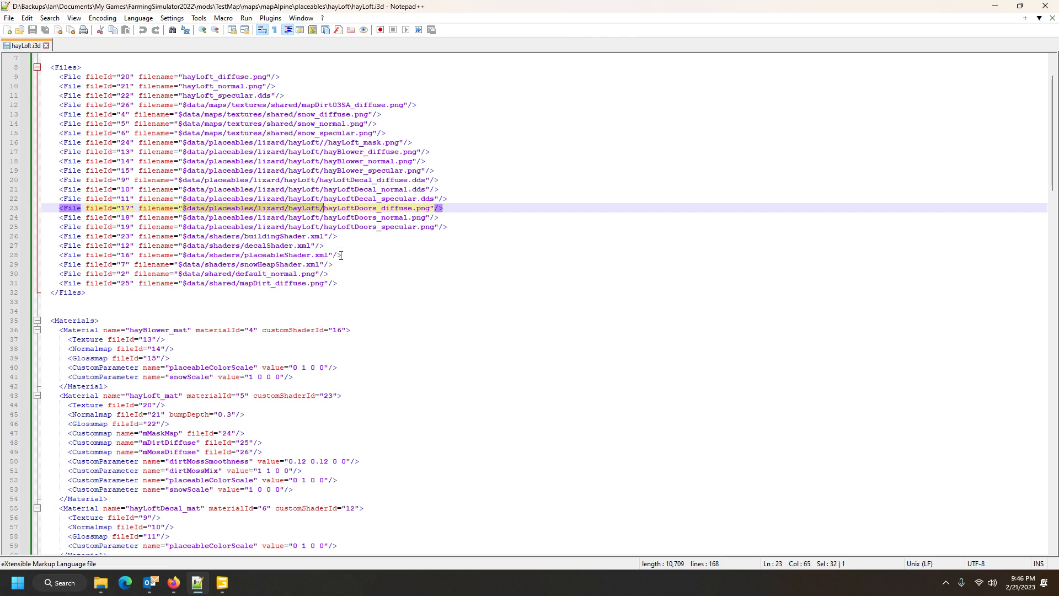
key("Delete")
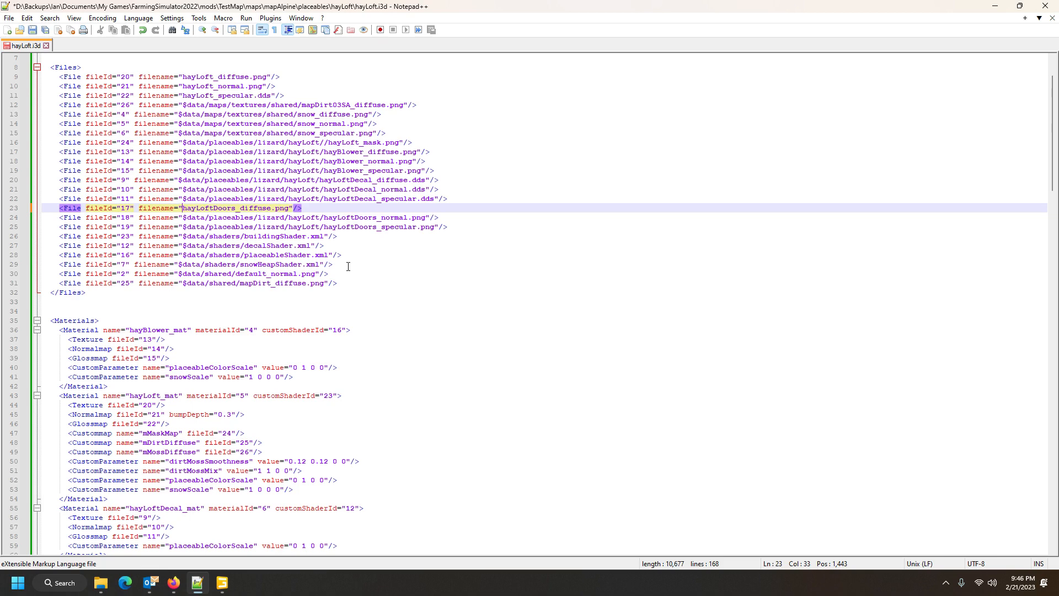
left_click(26, 18)
left_click(41, 32)
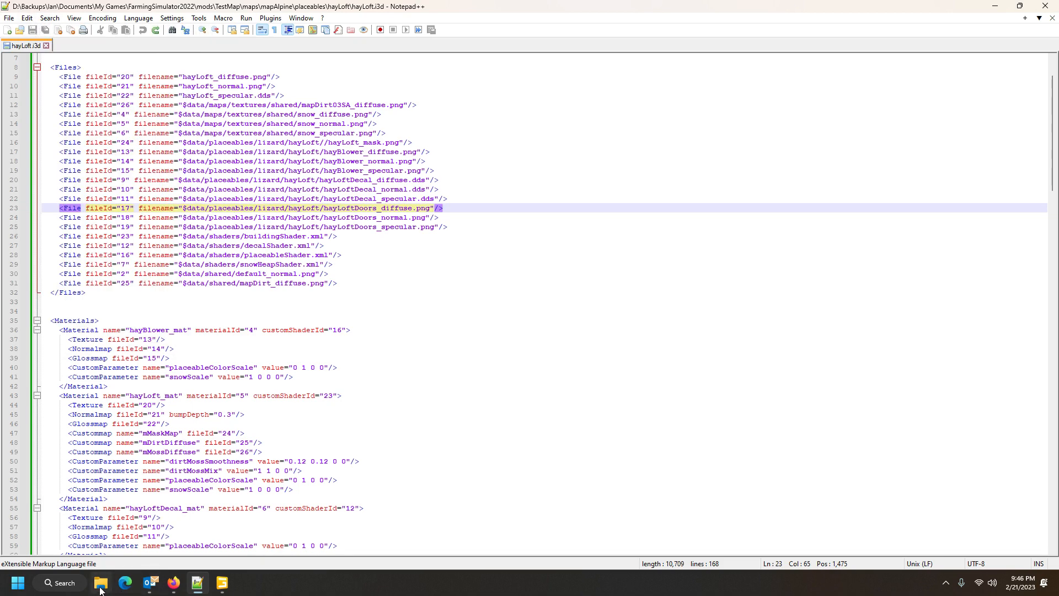
Close GIANTS Editor without saving the changes to hayLoft.i3d.
left_click(221, 588)
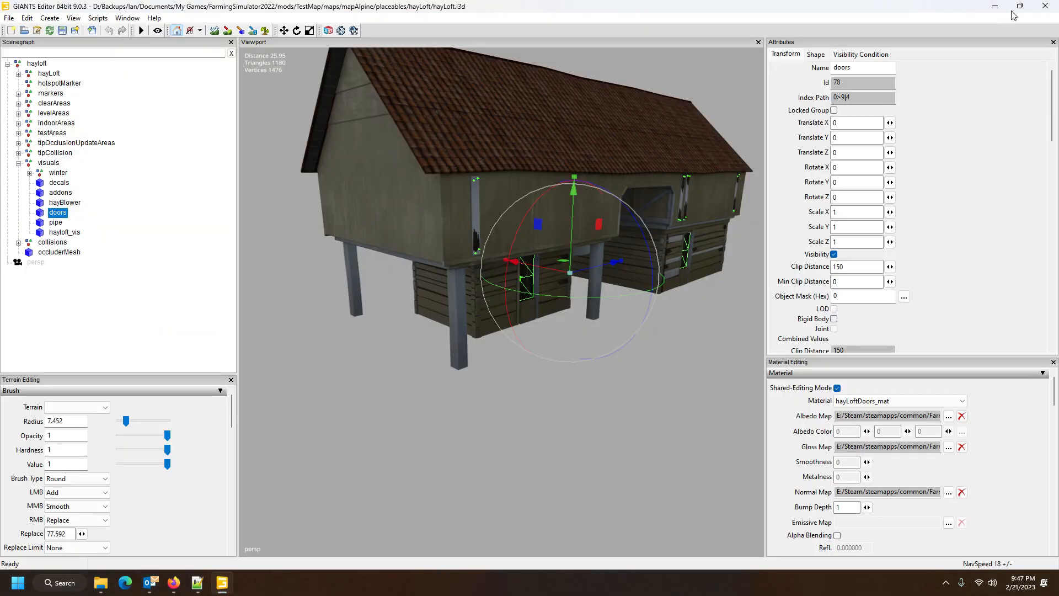
left_click(1045, 6)
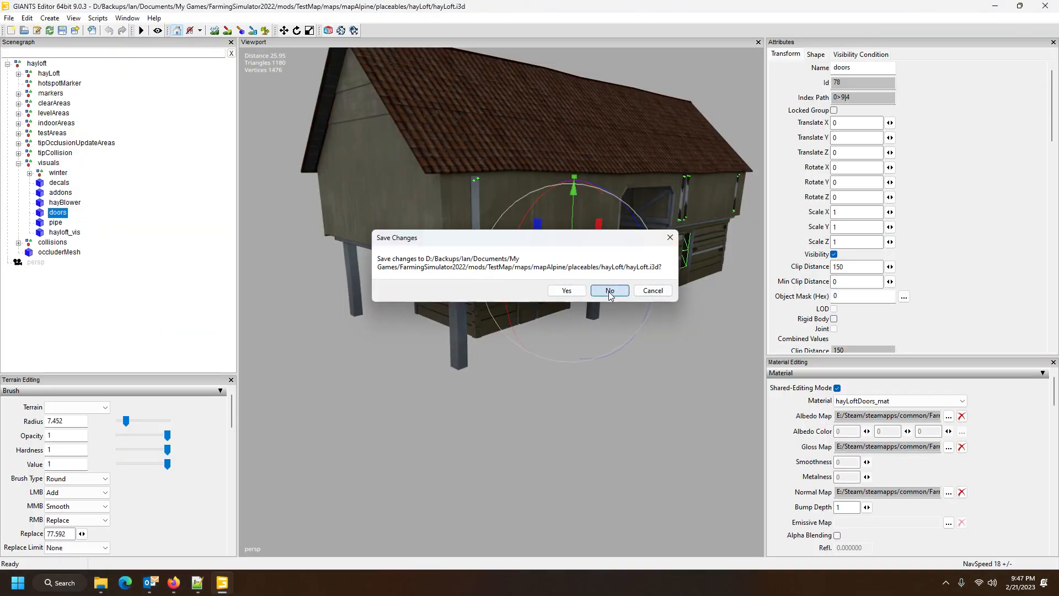
left_click(609, 291)
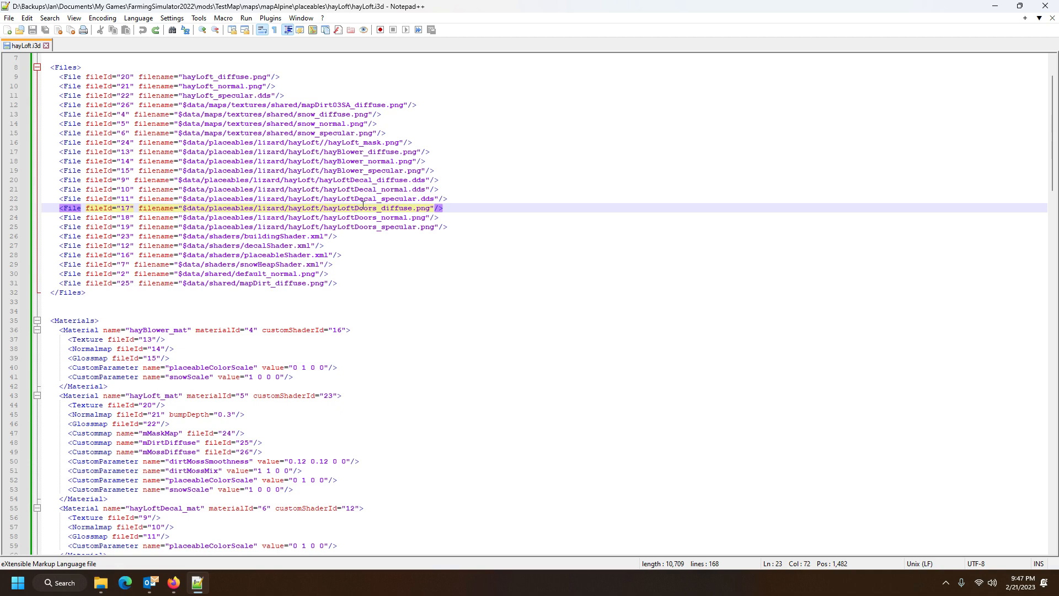
In Notepad++, shorten the fileId 17 filename to hayLoftDoors_diffuse.png by removing its $data/placeables/lizard/hayLoft/ path, and save hayLoft.i3d.
left_click_drag(183, 208, 329, 211)
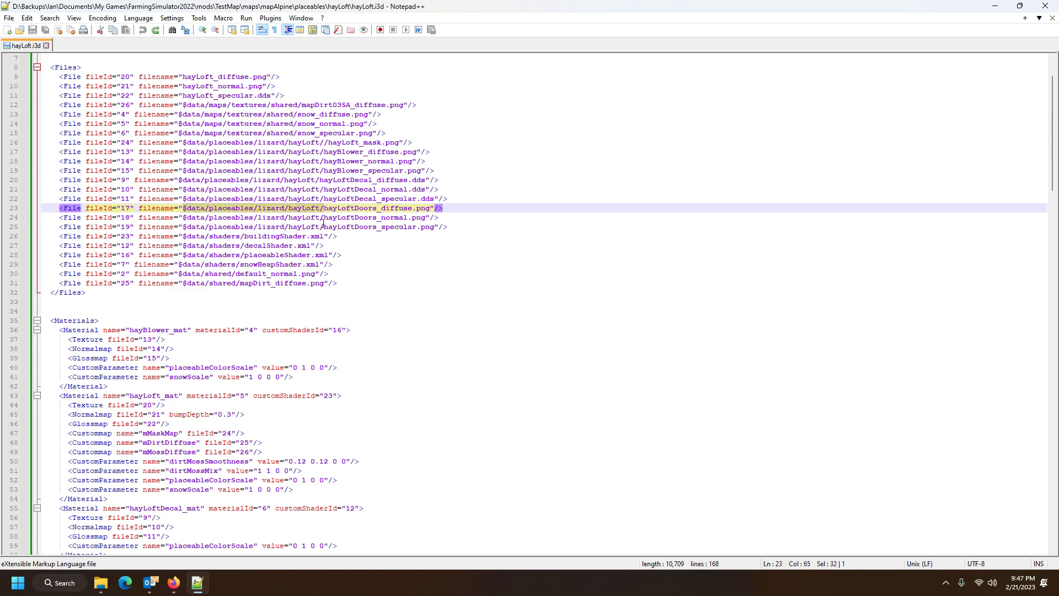
key("Delete")
left_click(33, 30)
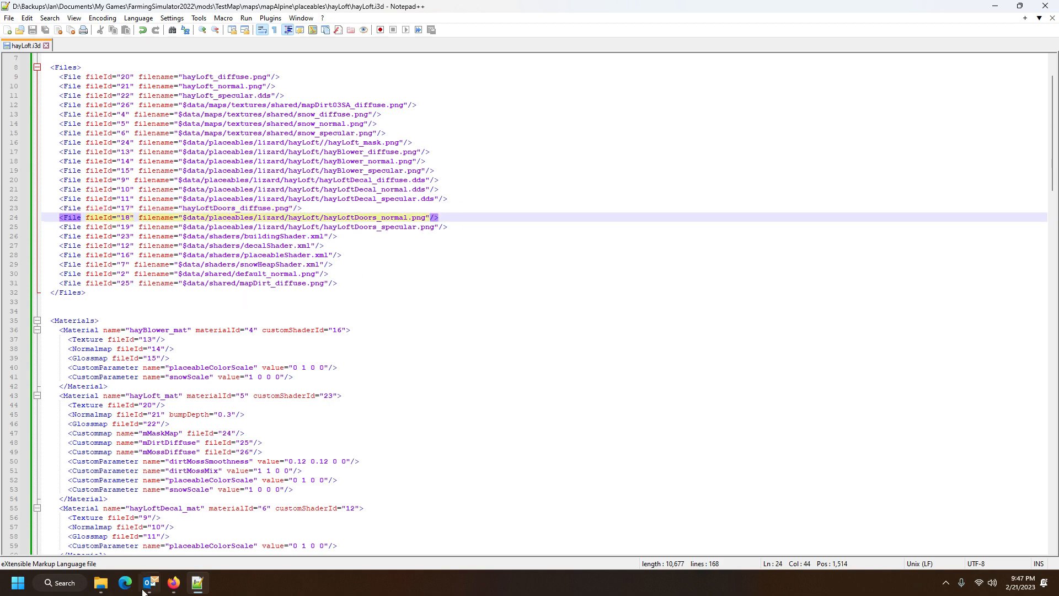
Open hayLoft.i3d from the TestMap hayLoft folder in GIANTS Editor 9.0.3 again.
left_click(100, 583)
double_click(359, 113)
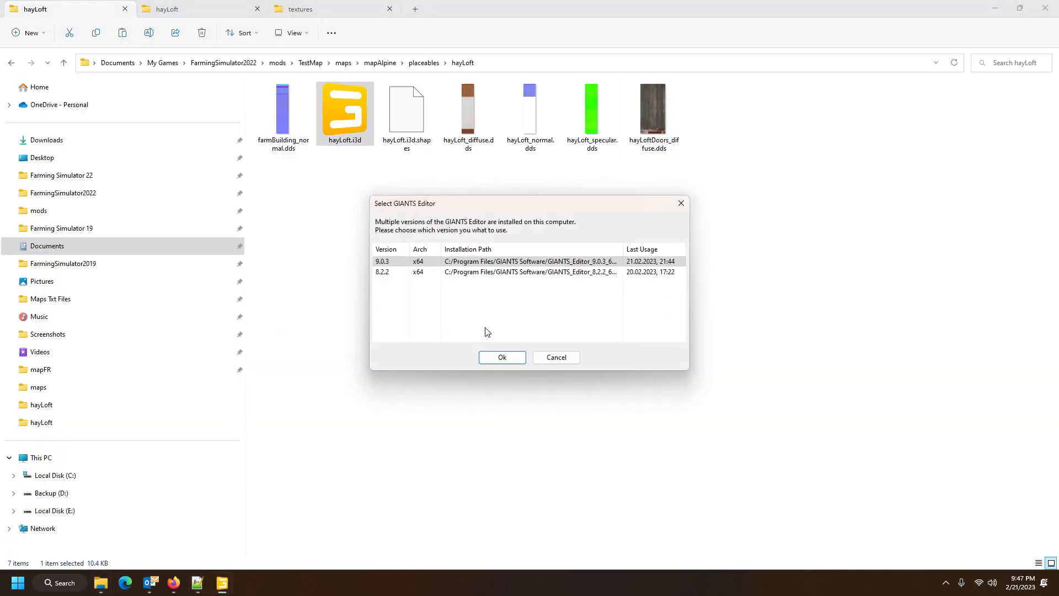
left_click(501, 357)
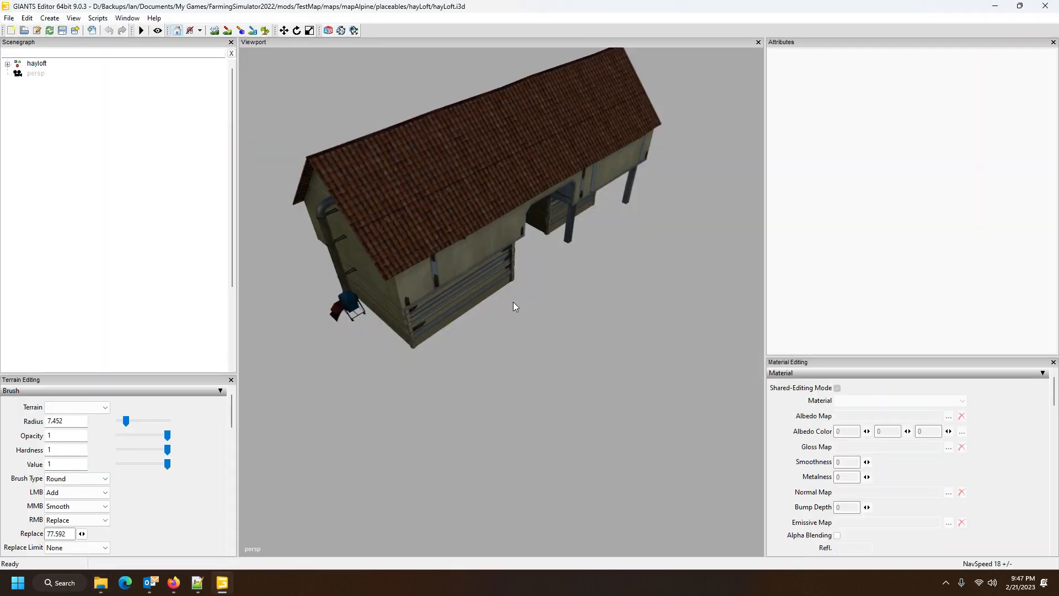
Show the console, enlarge it to check the load log of hayLoft.i3d for errors, and close it.
scroll(513, 302, "up", 5)
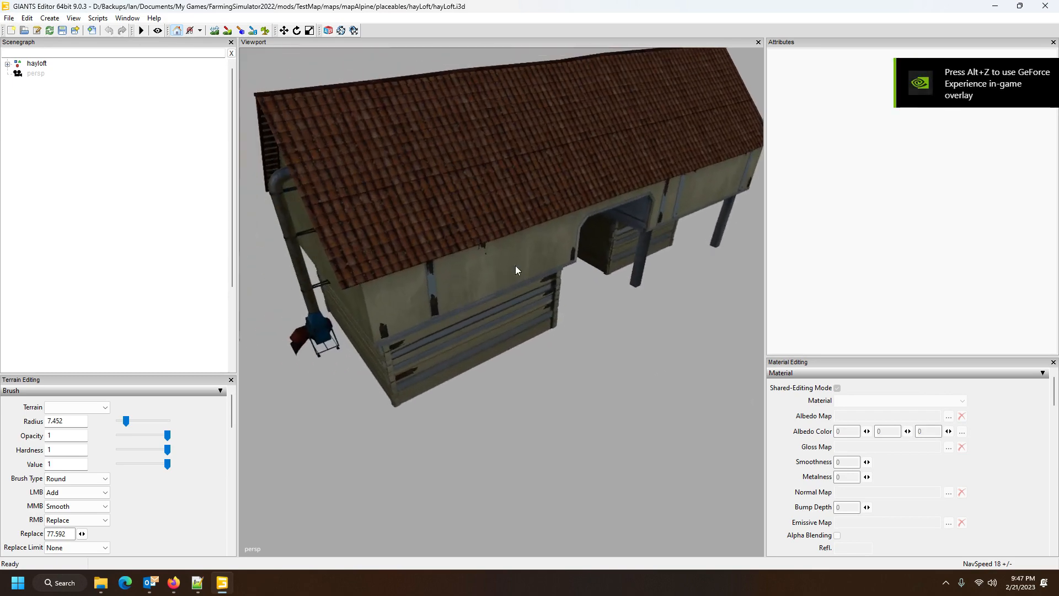
left_click(127, 19)
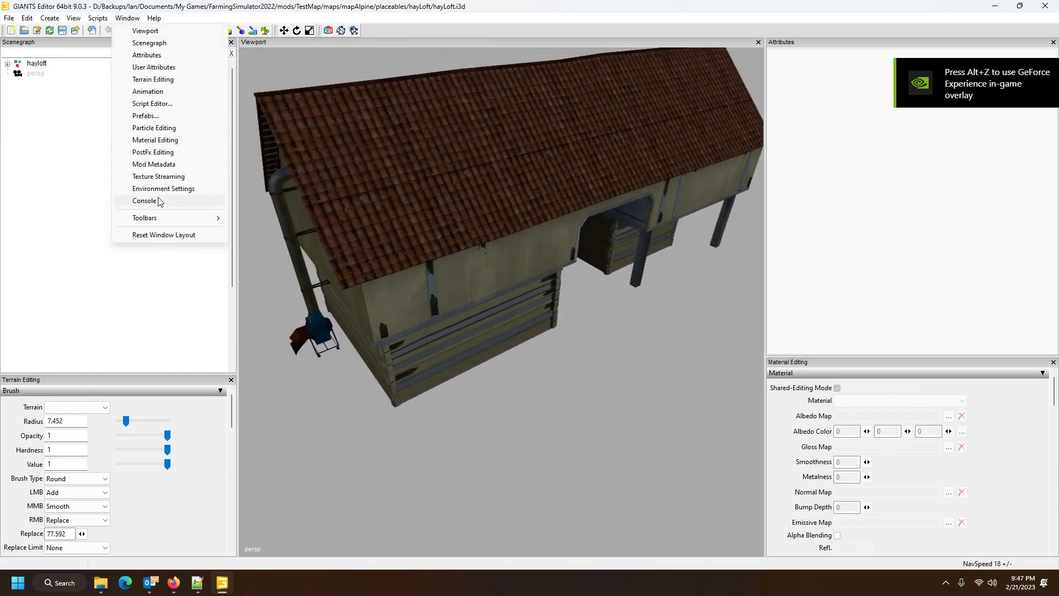
left_click(145, 201)
left_click_drag(435, 462, 435, 252)
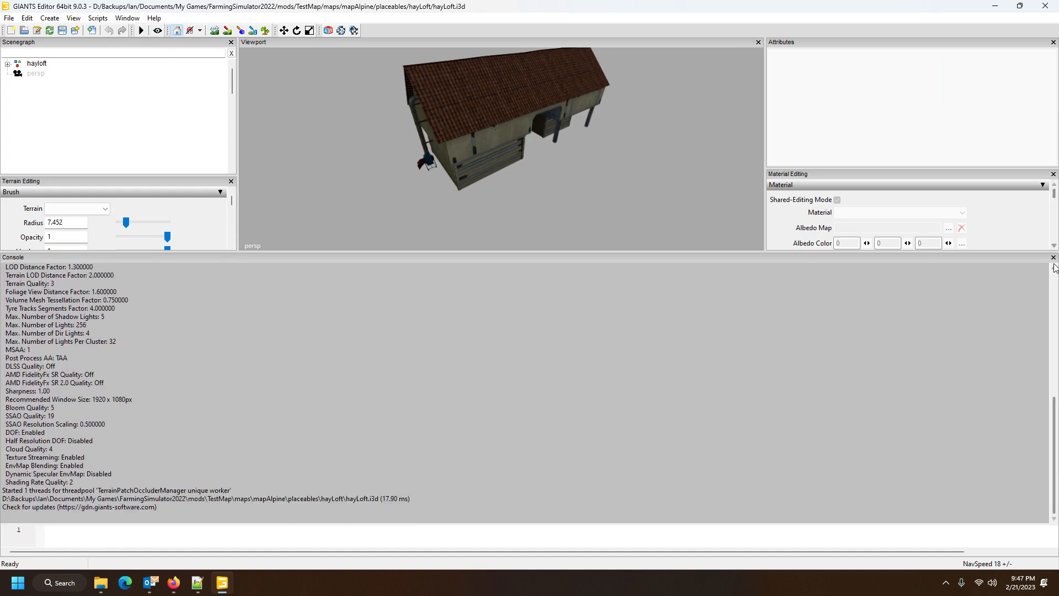
left_click(1053, 257)
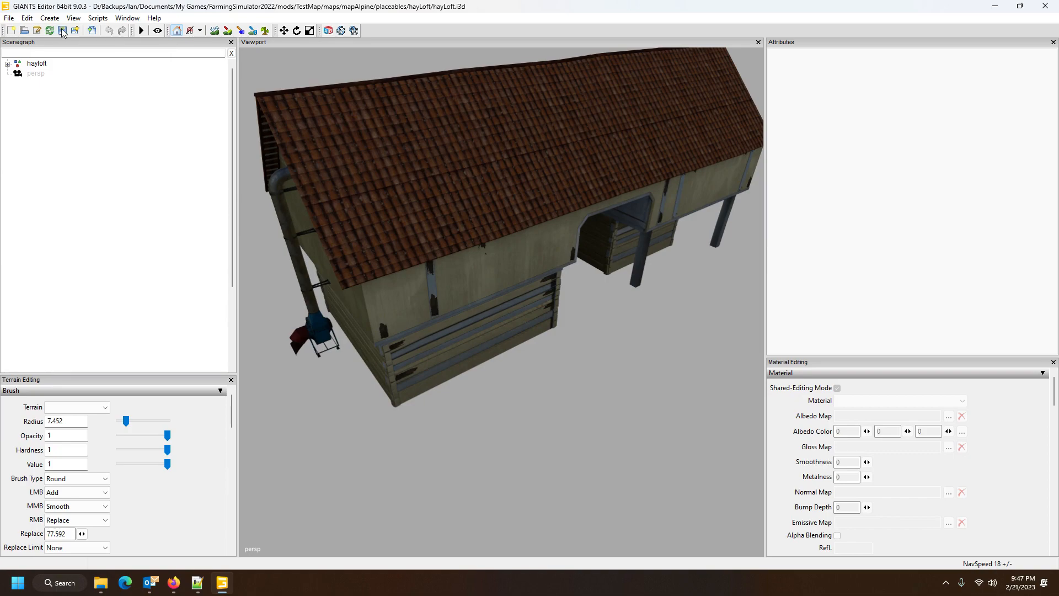
Close GIANTS Editor and check the fileId 17 hayLoftDoors_diffuse.png entry of hayLoft.i3d in Notepad++.
left_click(1046, 6)
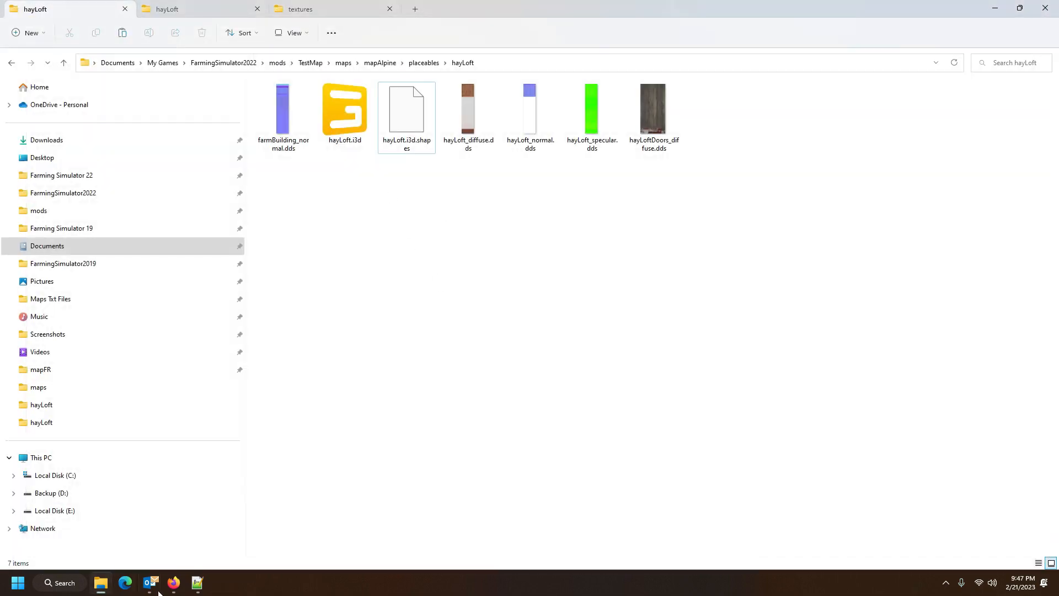
left_click(198, 583)
left_click(568, 340)
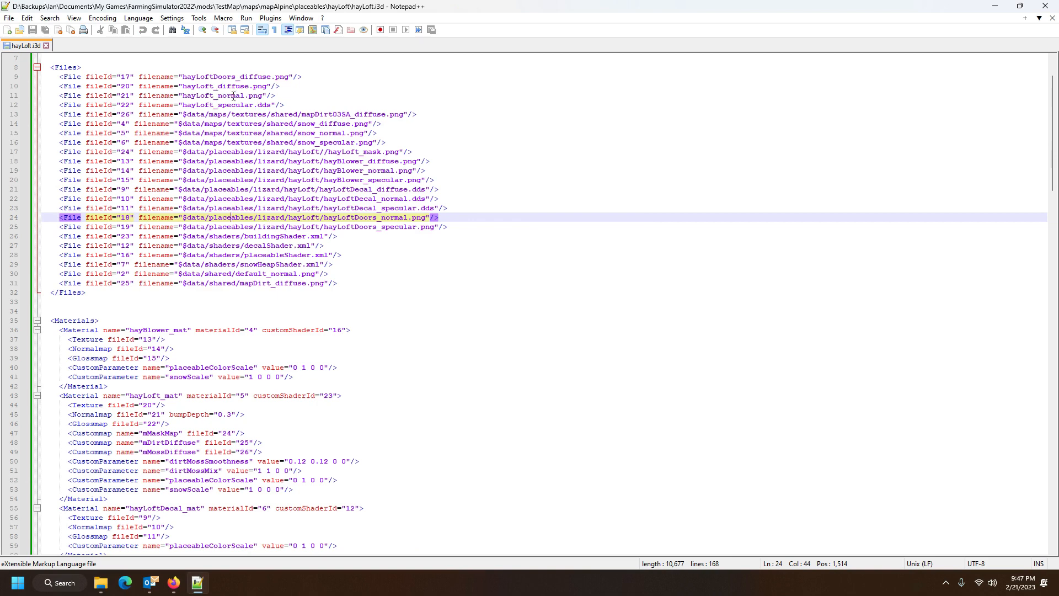
left_click(213, 78)
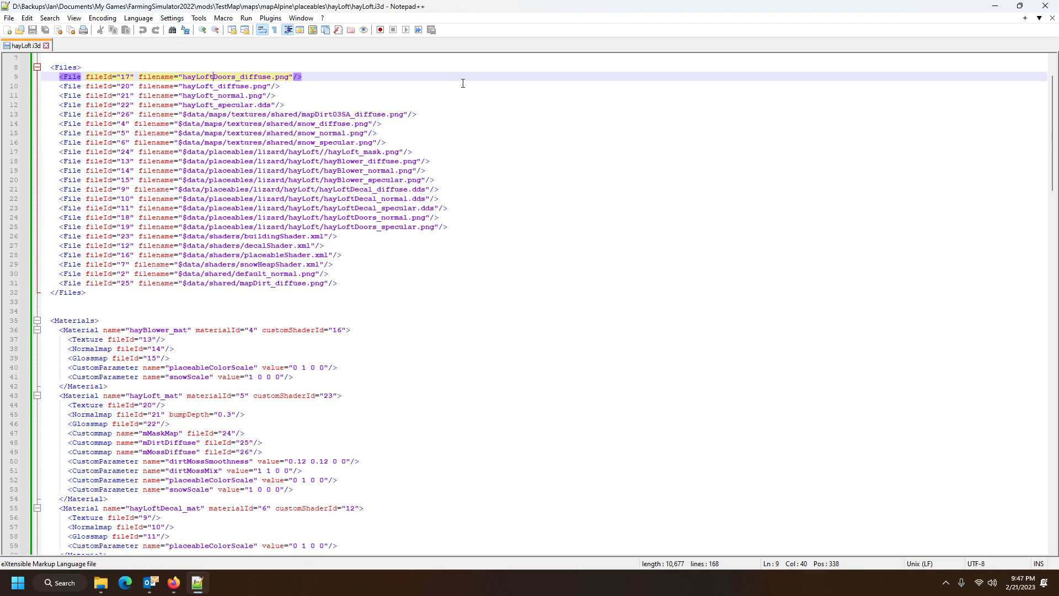
left_click(995, 7)
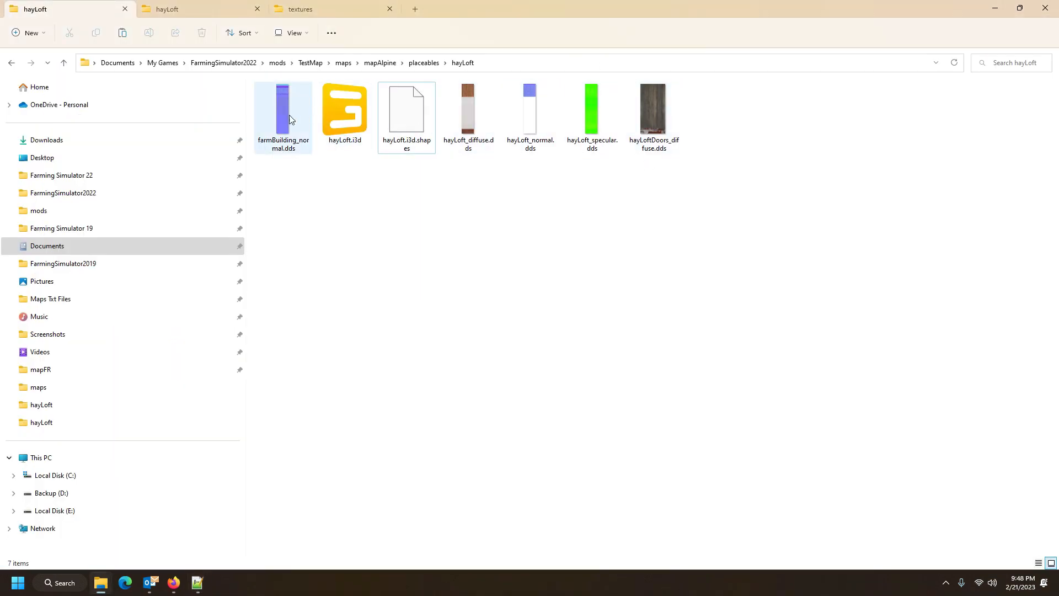
Open hayLoftDoors_diffuse.dds from the TestMap hayLoft folder in paint.net and add a new layer above the background.
left_click(659, 120)
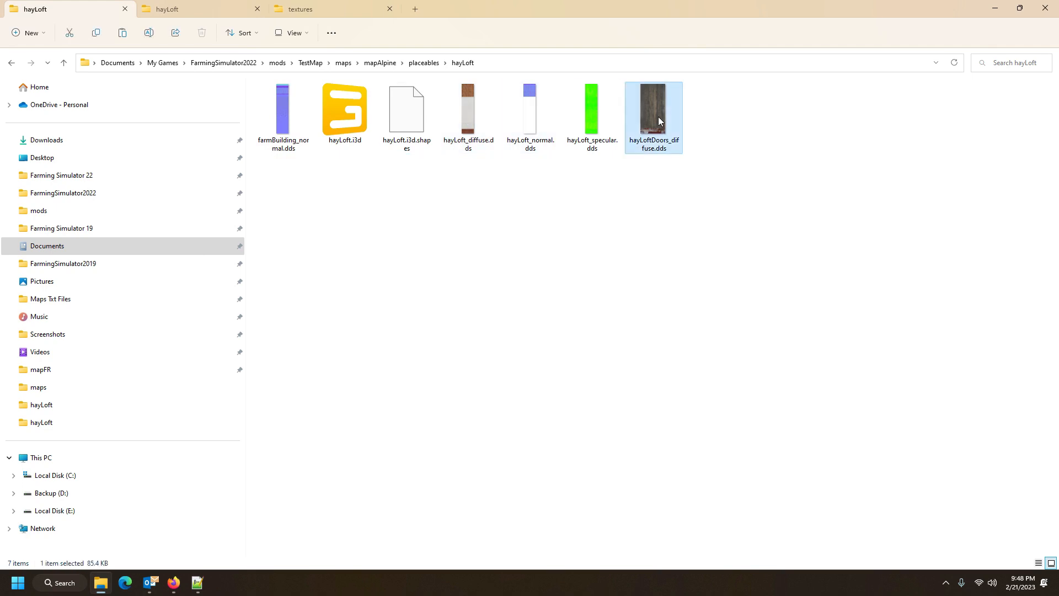
double_click(649, 111)
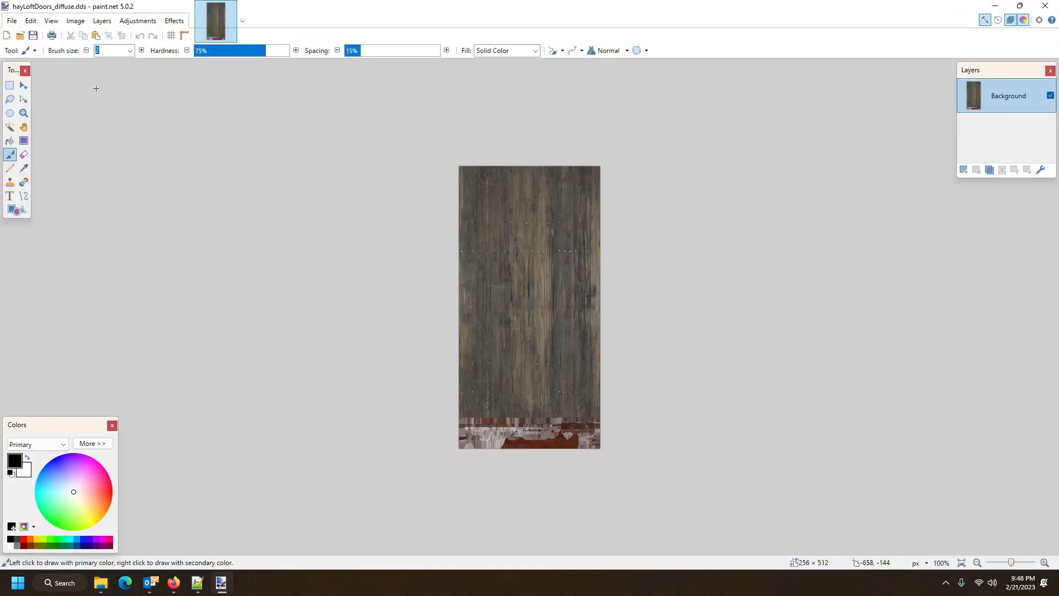
left_click(964, 170)
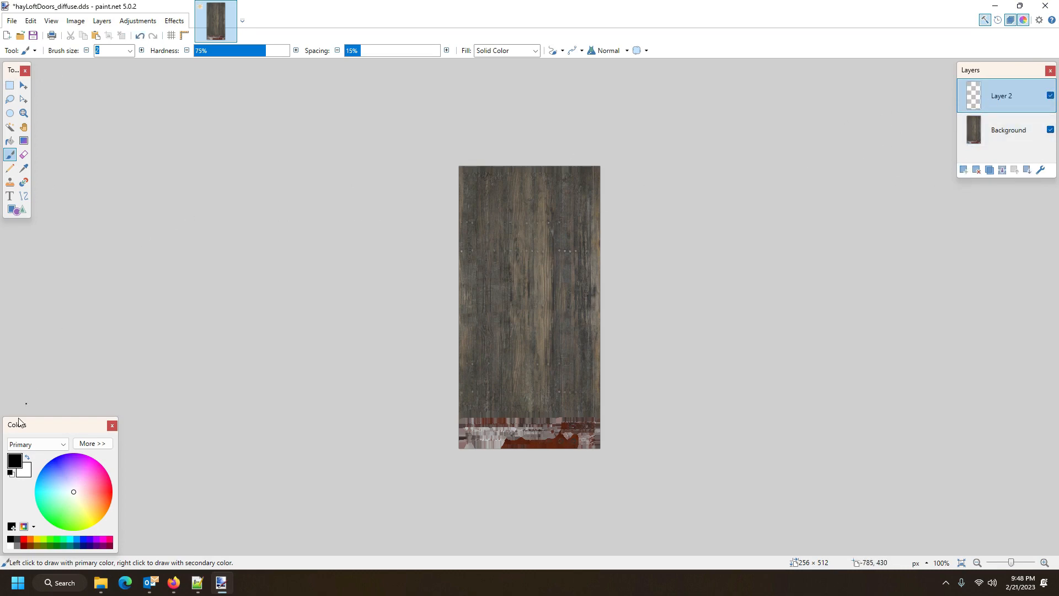
Select the entire 256 × 512 door texture on the new layer and set the primary color to white.
left_click(10, 85)
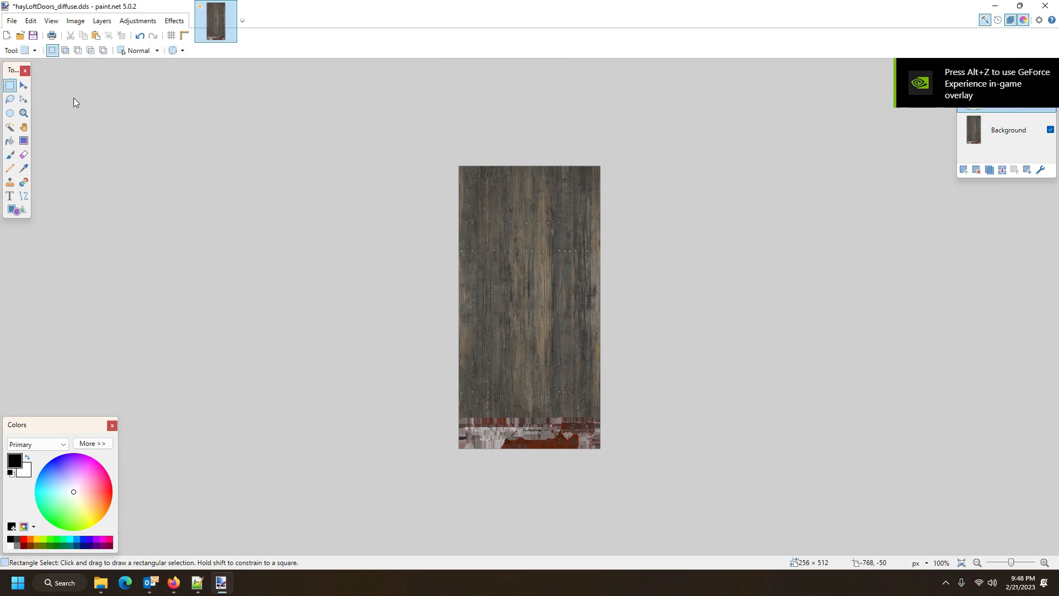
left_click_drag(455, 161, 745, 483)
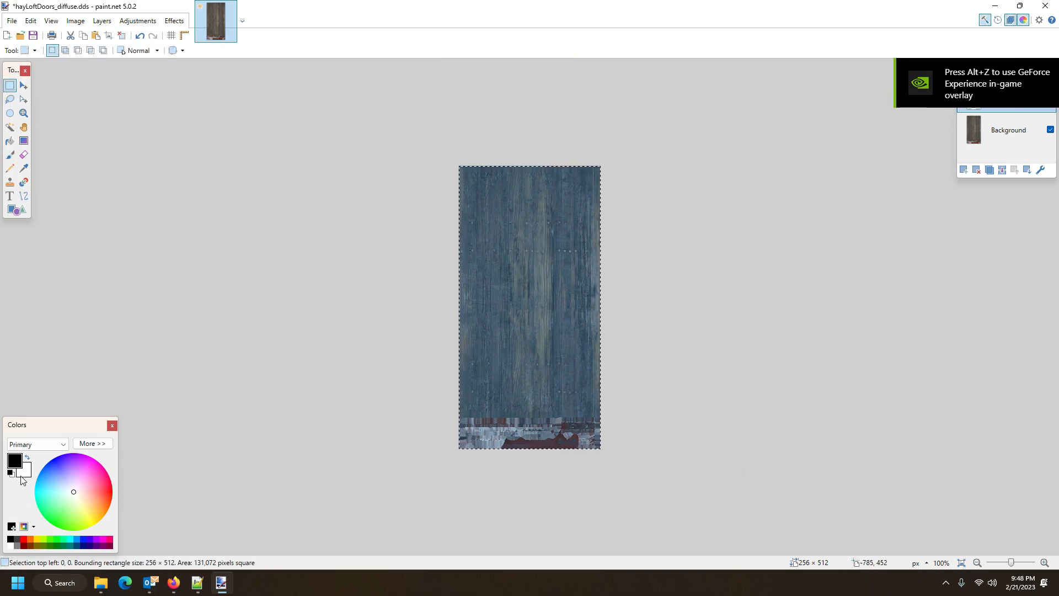
left_click(11, 545)
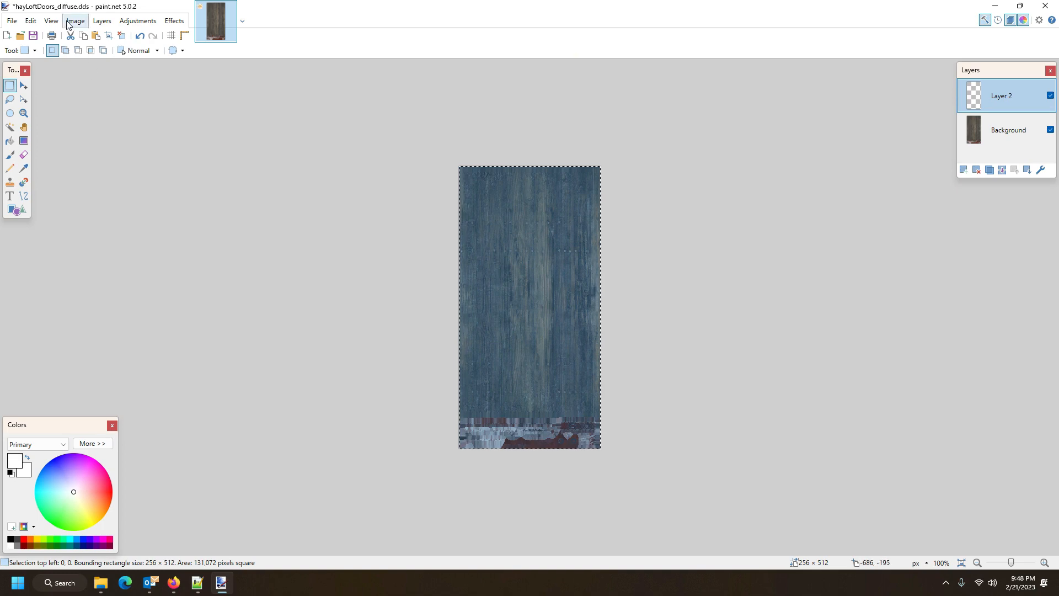
left_click(11, 151)
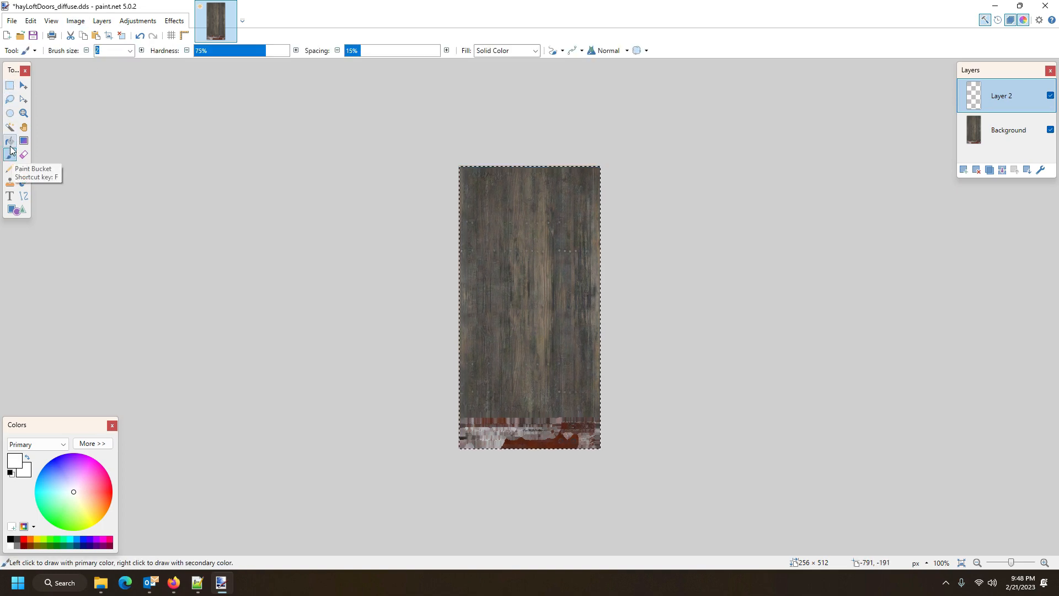
left_click(10, 142)
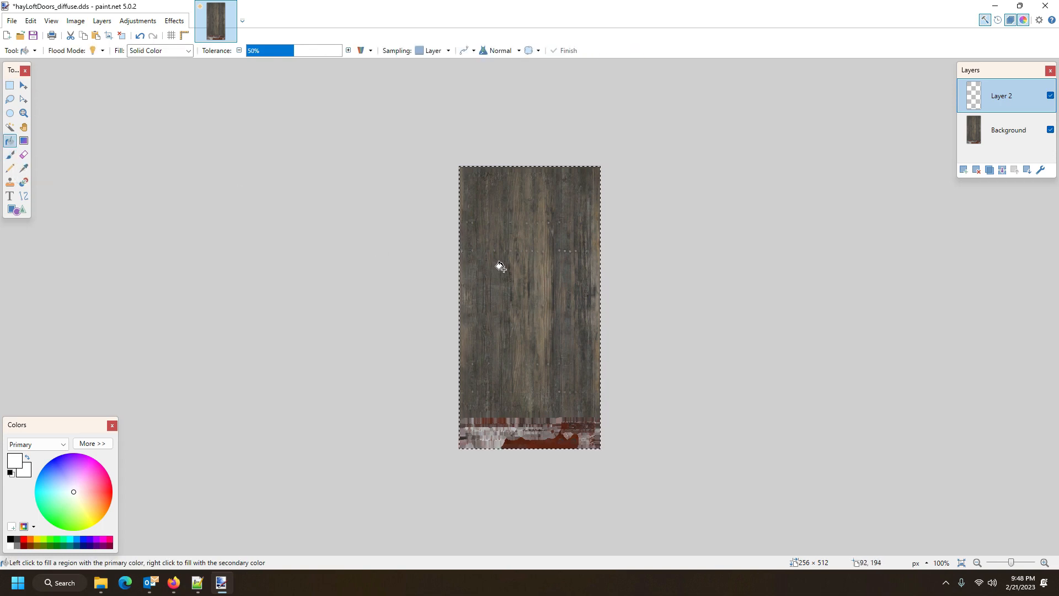
left_click(525, 234)
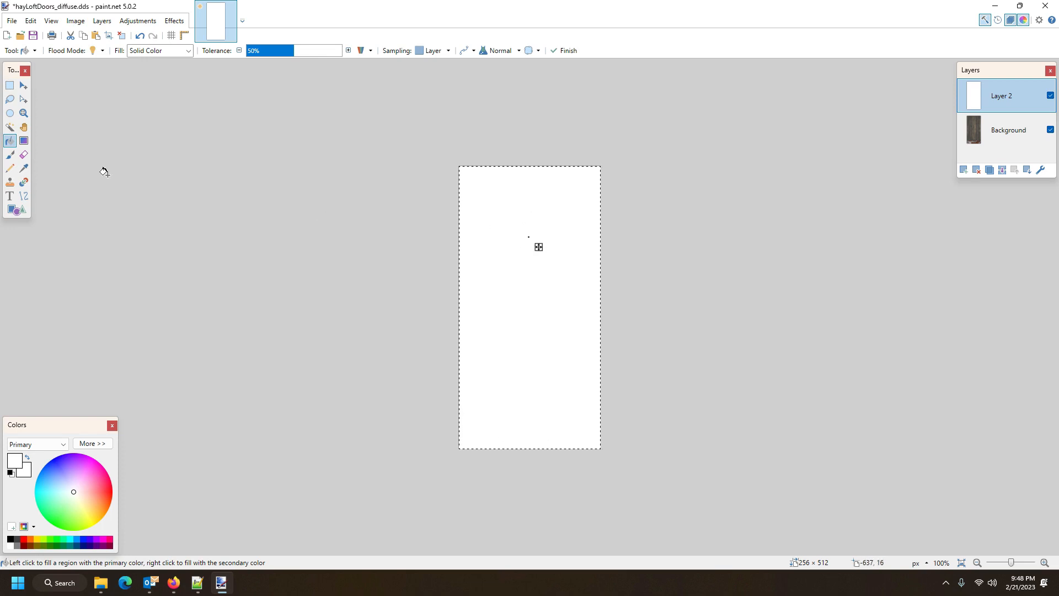
key("ctrl+z")
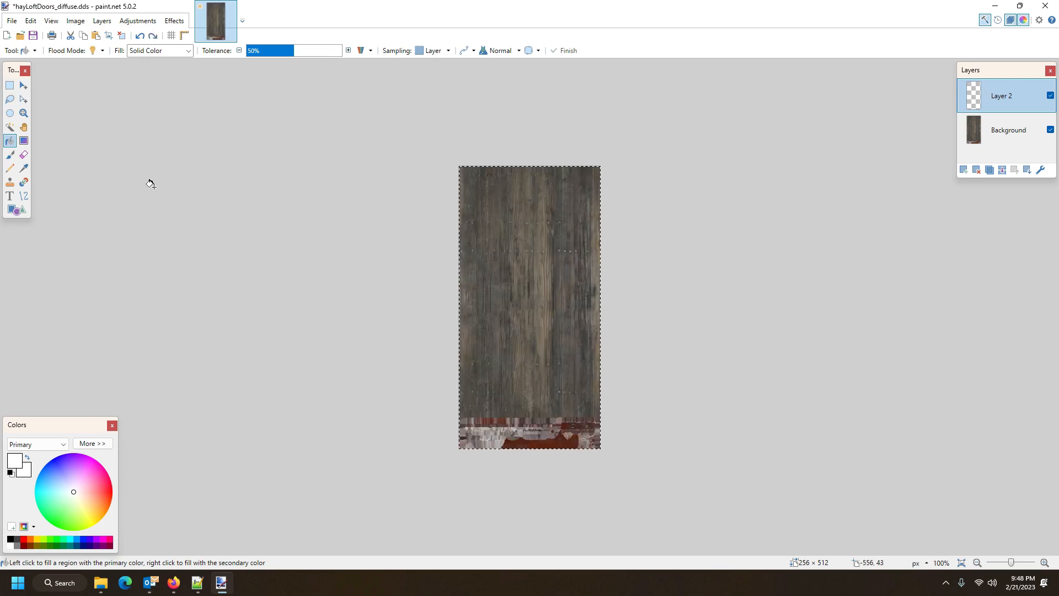
Paint the whole selection on Layer 2 white with the Paintbrush at size 650.
left_click(10, 155)
double_click(104, 53)
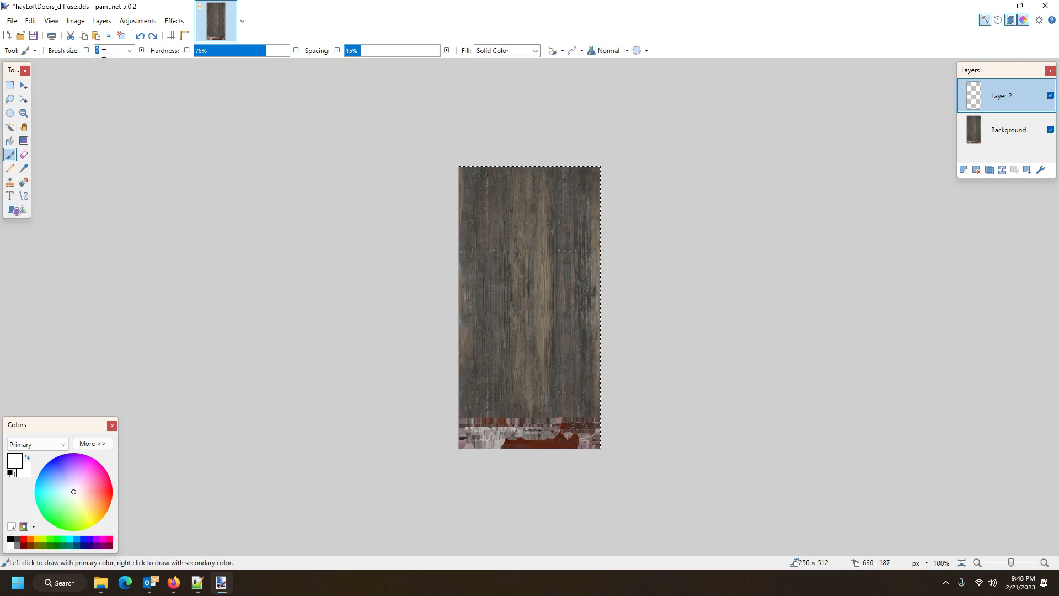
type("75")
key("BackSpace")
key("BackSpace")
type("650")
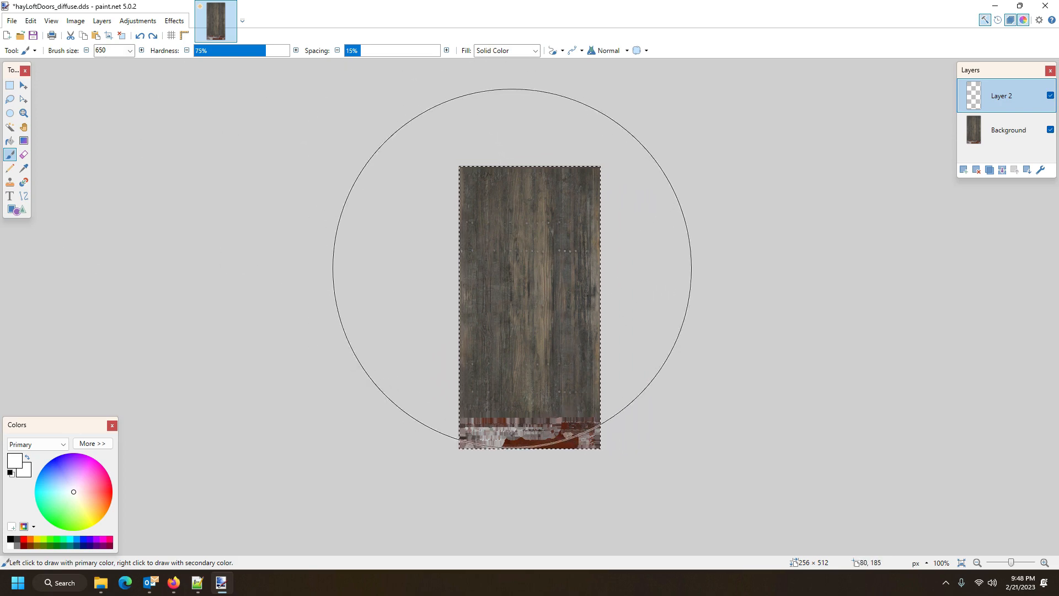
mouse_move(512, 268)
left_mouse_down()
mouse_move(576, 301)
mouse_move(487, 330)
mouse_move(593, 313)
left_mouse_up()
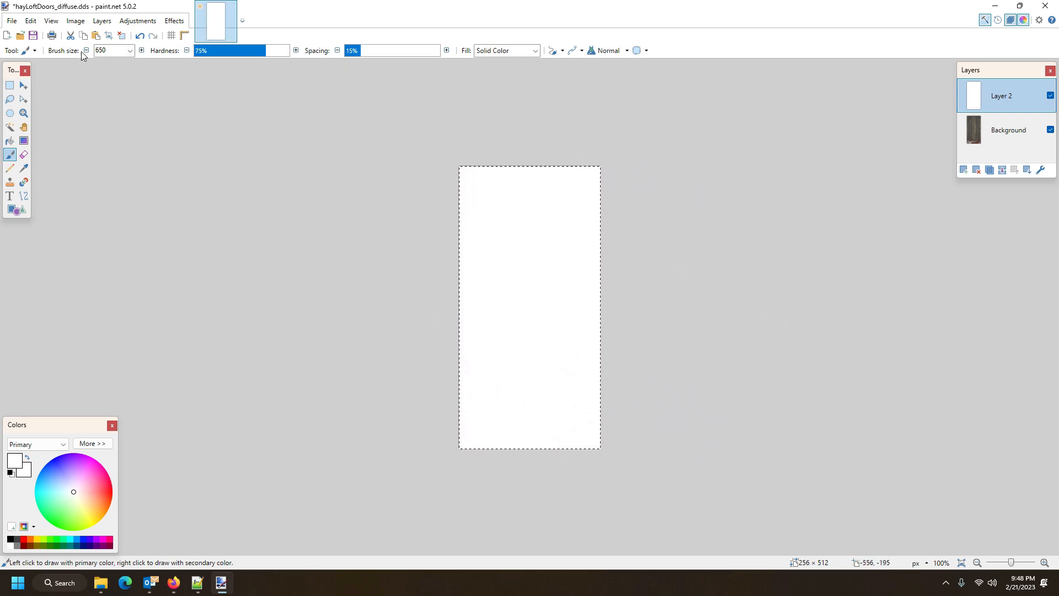
Set the opacity of Layer 2 to 212 so the wood grain shows through the white.
left_click(23, 85)
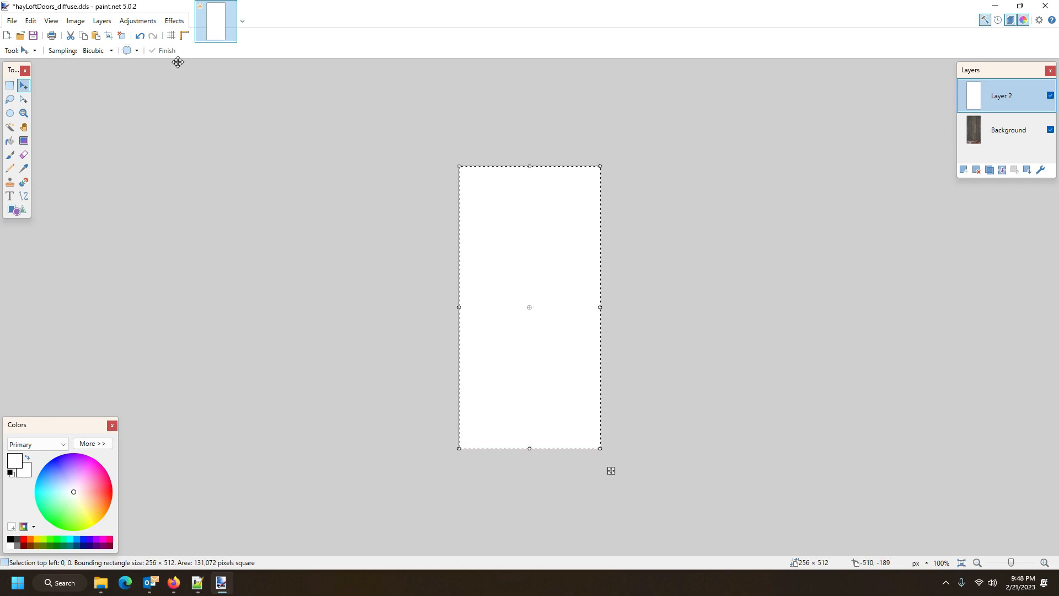
key("F4")
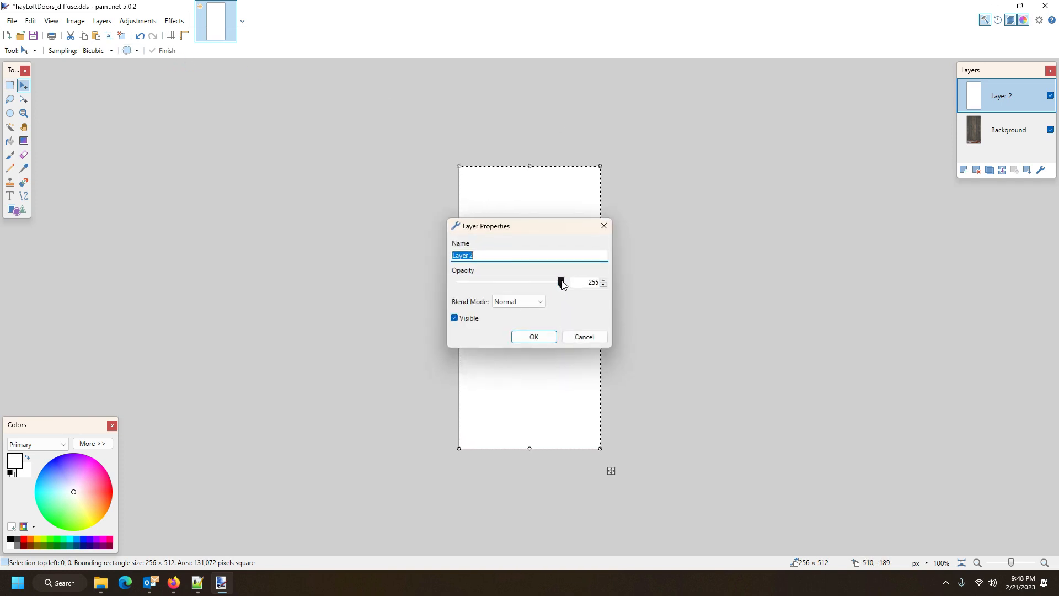
left_click_drag(561, 282, 541, 279)
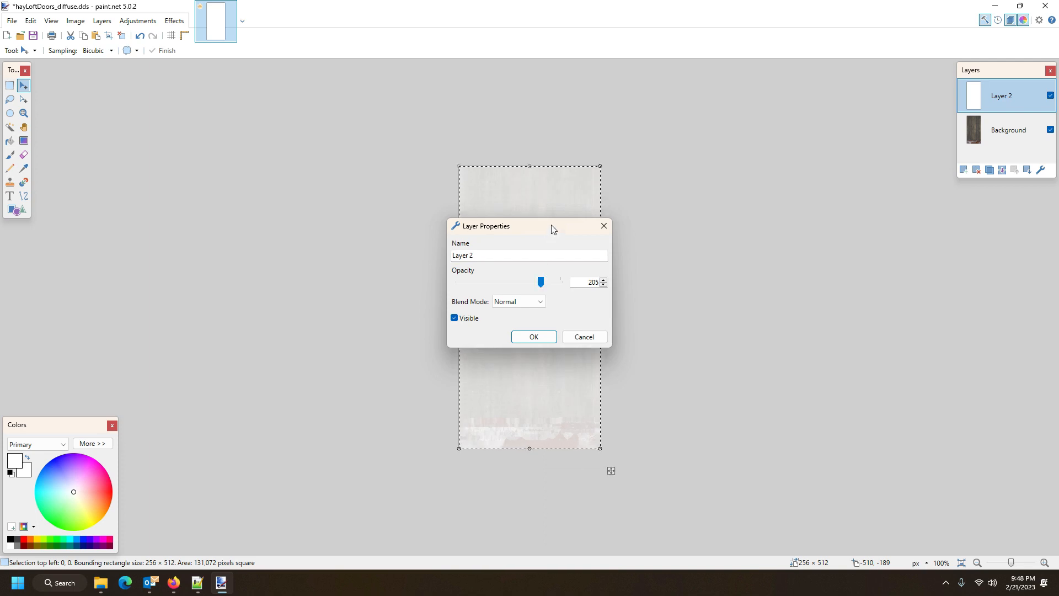
left_click_drag(553, 228, 763, 199)
left_click_drag(753, 253, 757, 254)
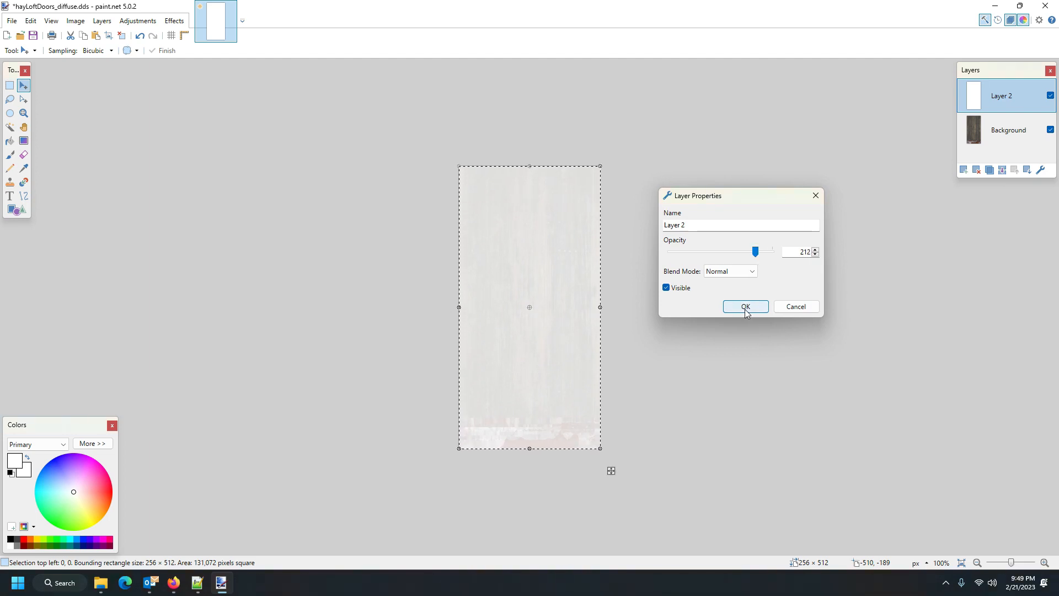
left_click(745, 307)
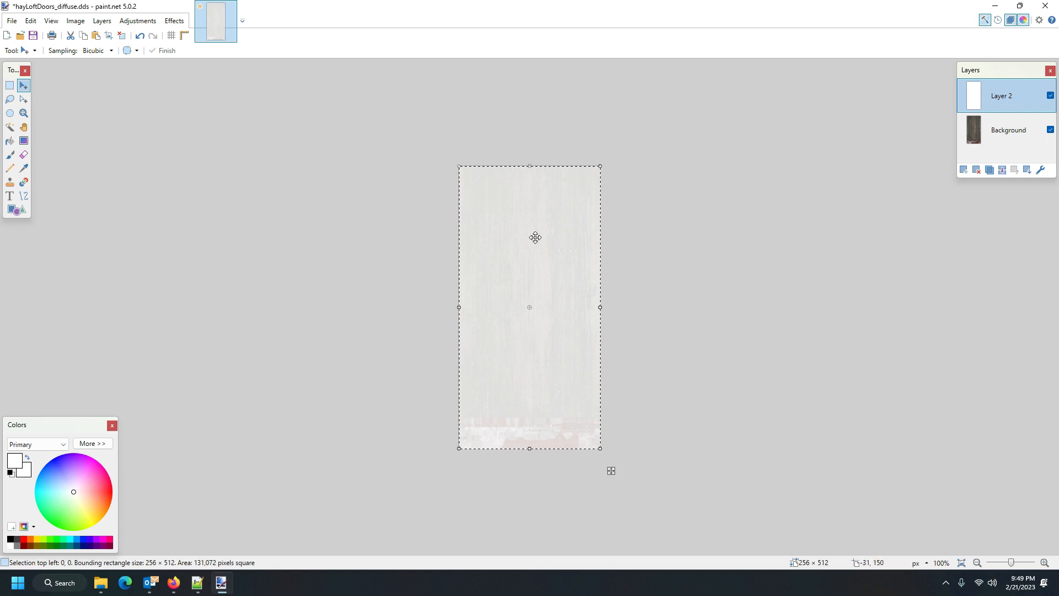
left_click_drag(529, 166, 522, 437)
key("ctrl+z")
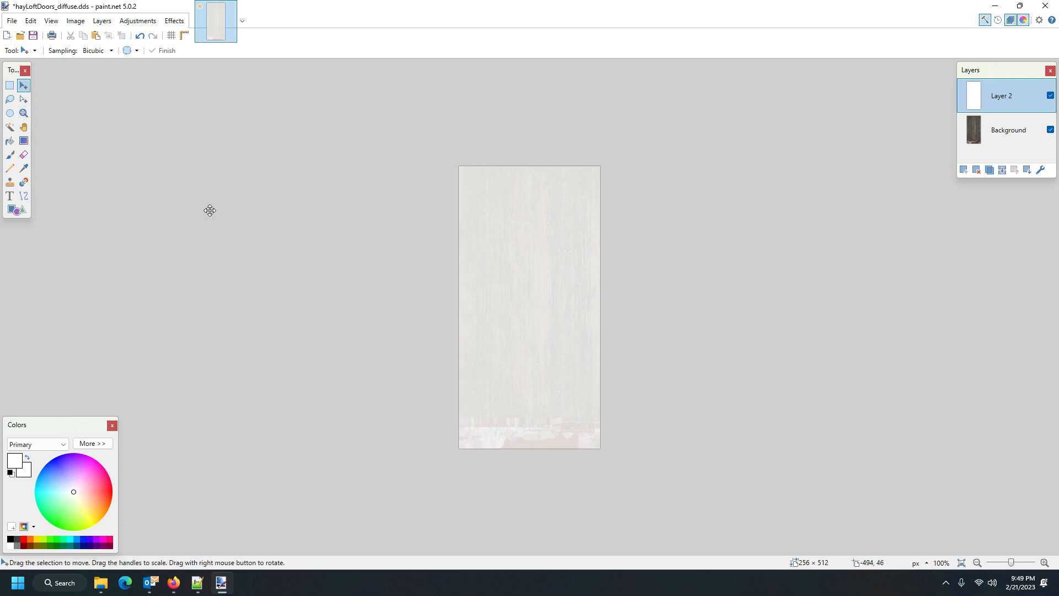
left_click(9, 85)
left_click_drag(459, 417, 603, 471)
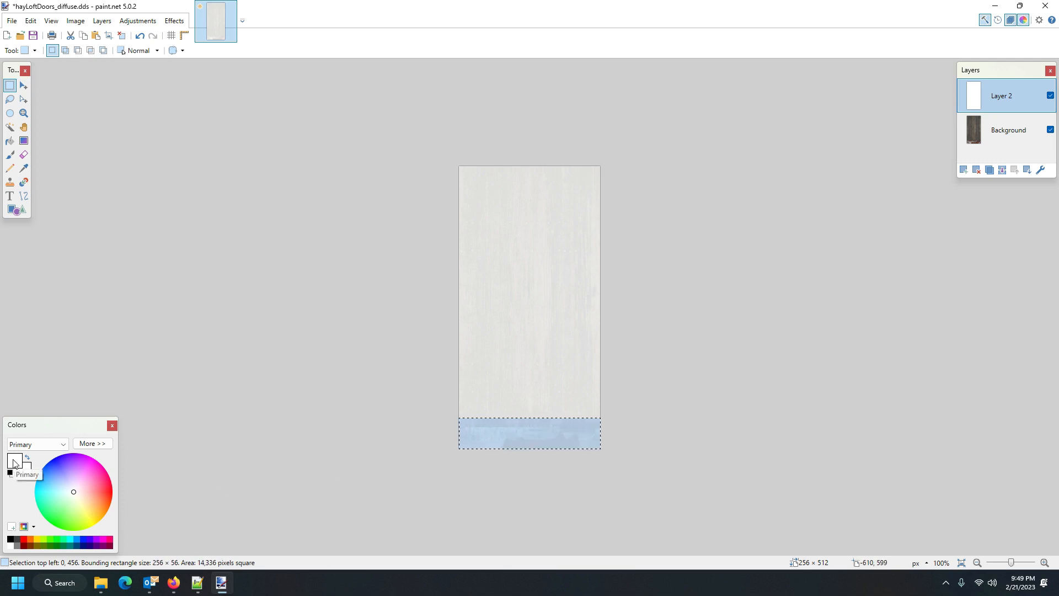
left_click(9, 155)
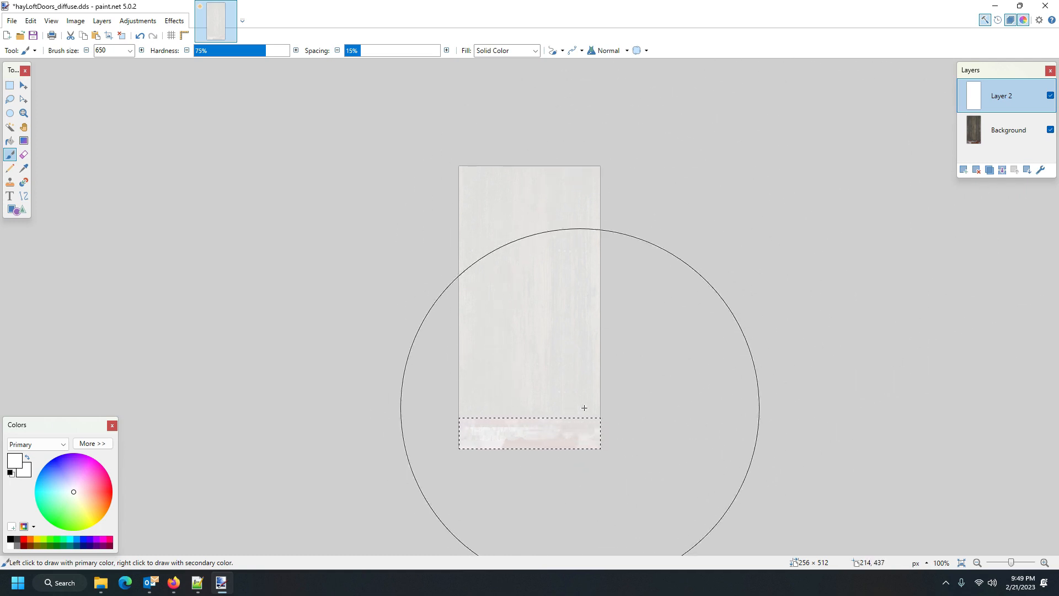
key("ctrl+d")
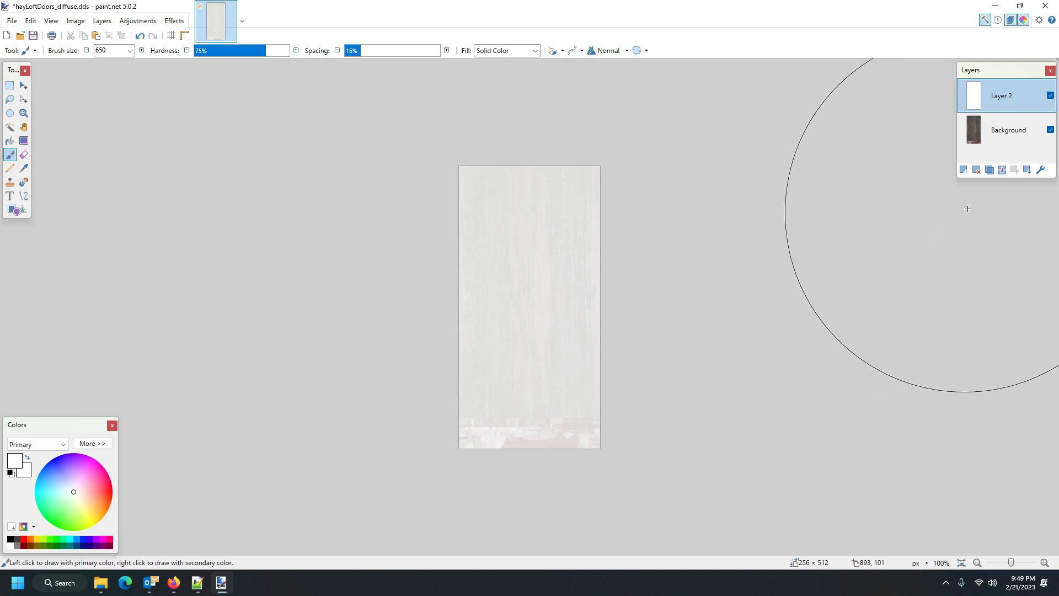
Add a third layer and paint the 256 × 57 strip along the texture's bottom edge solid white.
left_click(964, 169)
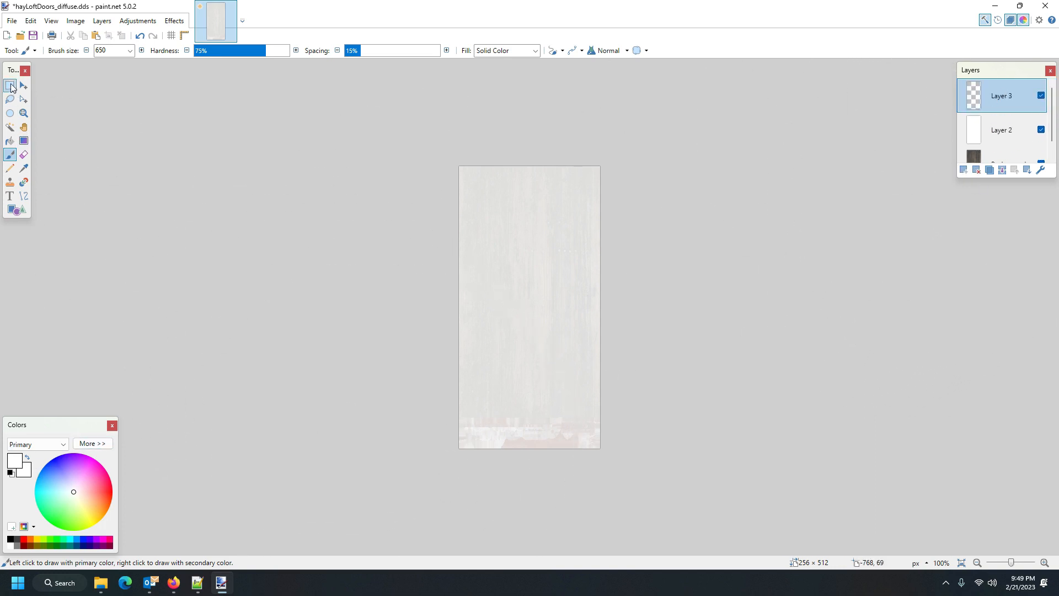
left_click(10, 85)
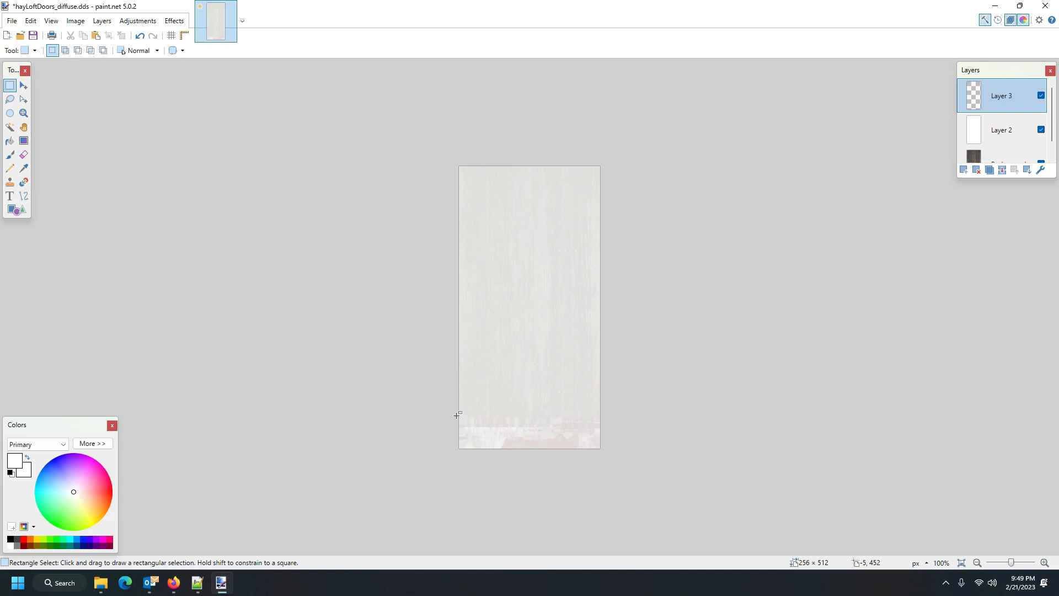
left_click_drag(456, 416, 631, 460)
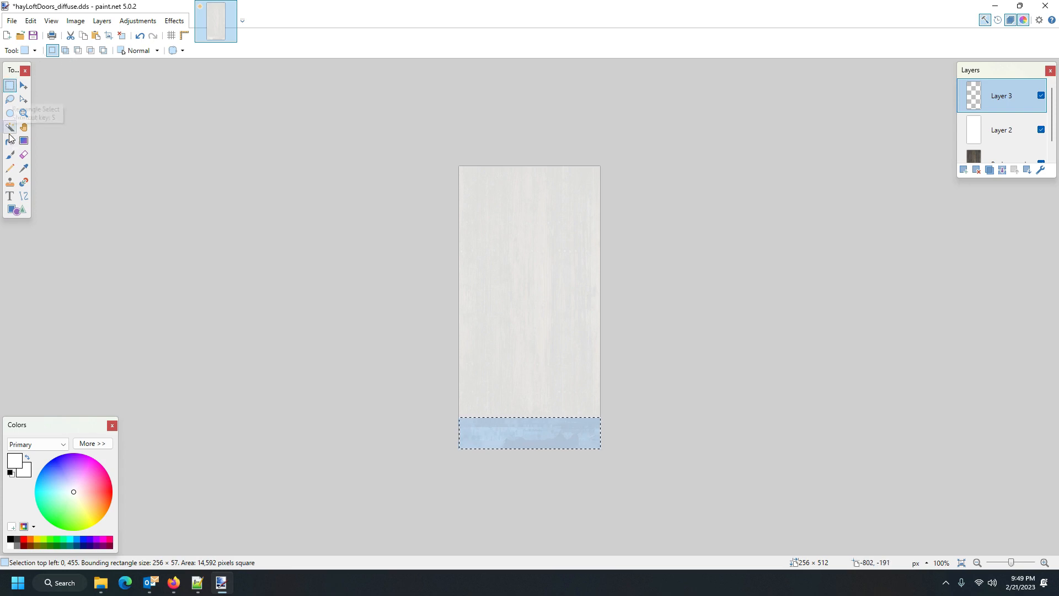
left_click(10, 154)
left_click(510, 447)
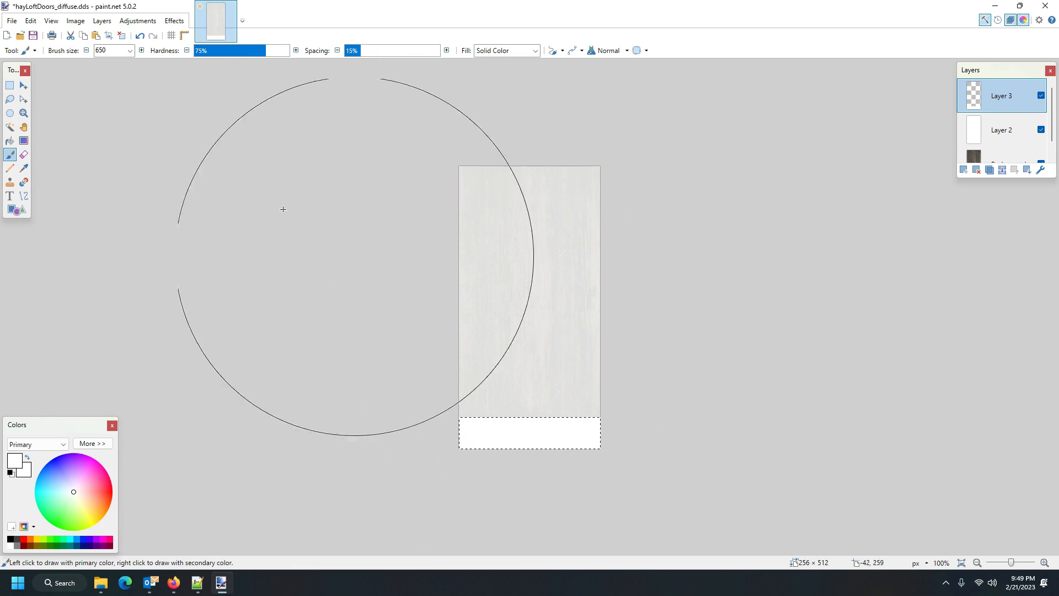
Save the door texture as hayLoftDoors_diffuse.dds in BC1 (Linear, DXT1) with mip maps, replacing the existing file and flattening the layers.
left_click(33, 36)
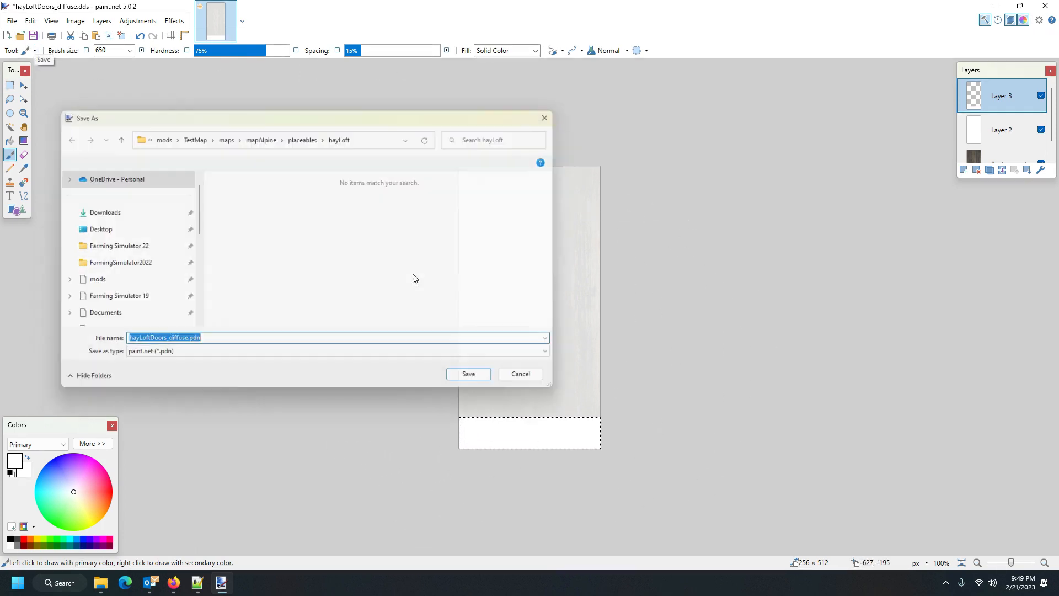
left_click(168, 358)
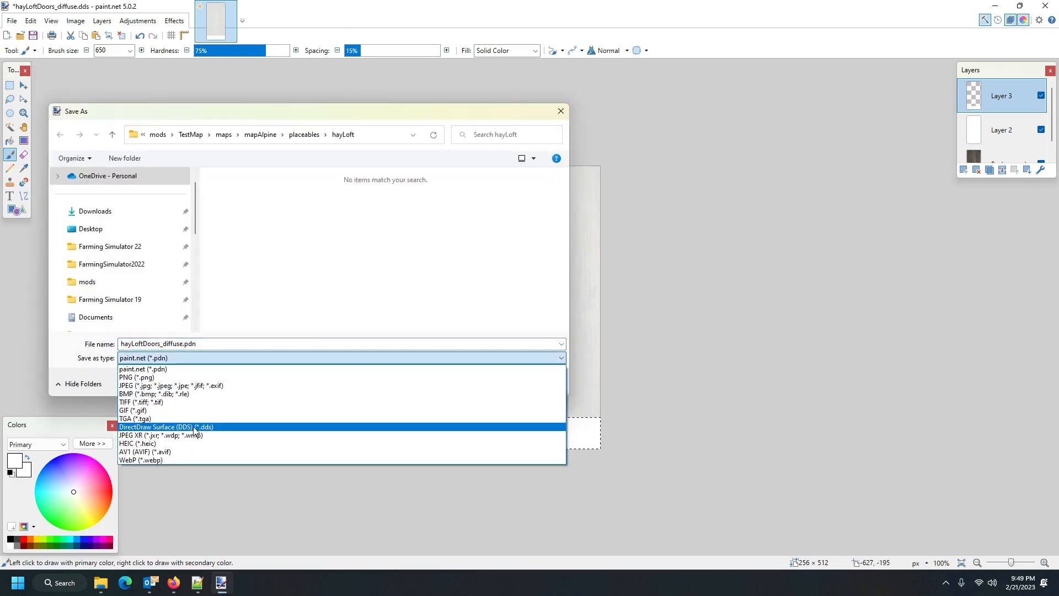
left_click(194, 427)
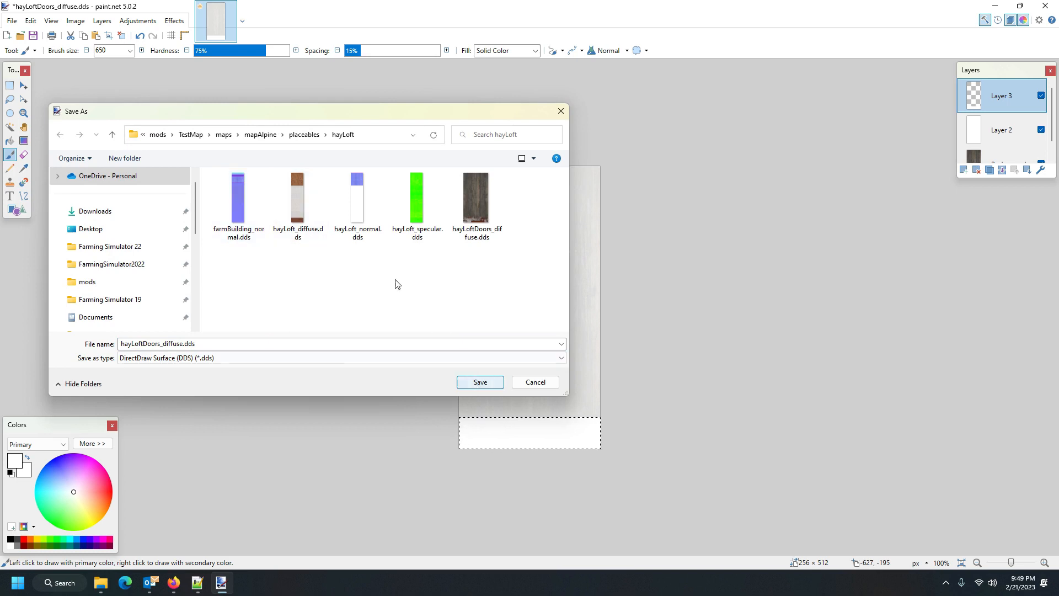
left_click(480, 382)
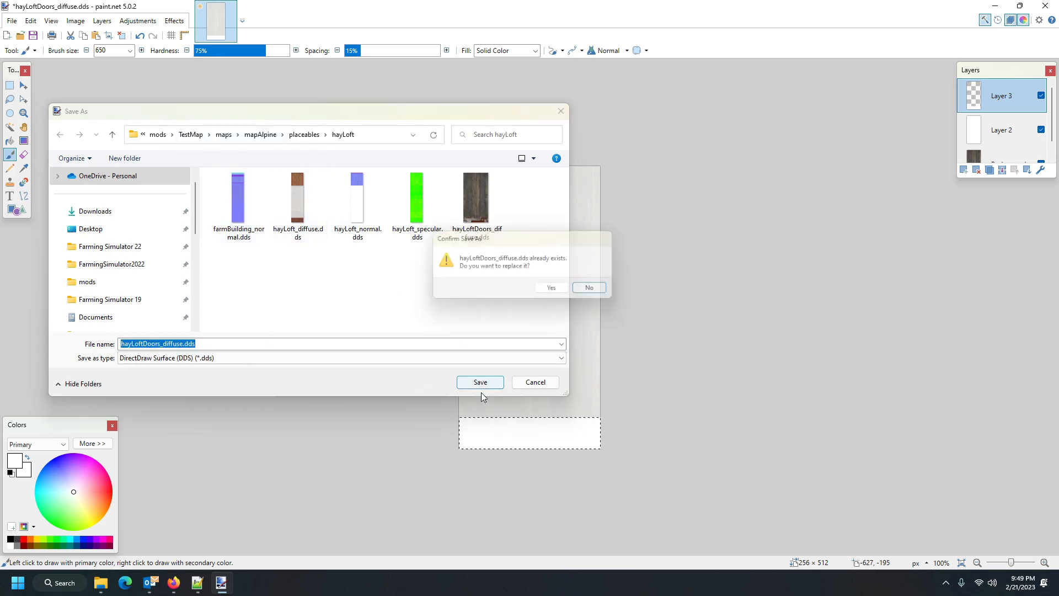
left_click(547, 291)
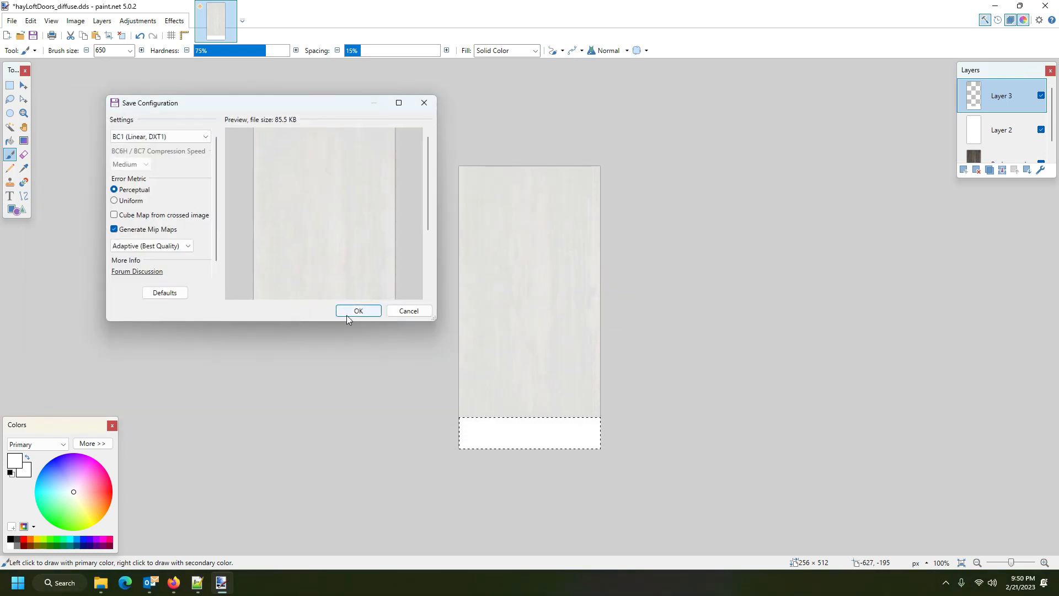
left_click(347, 315)
left_click(485, 310)
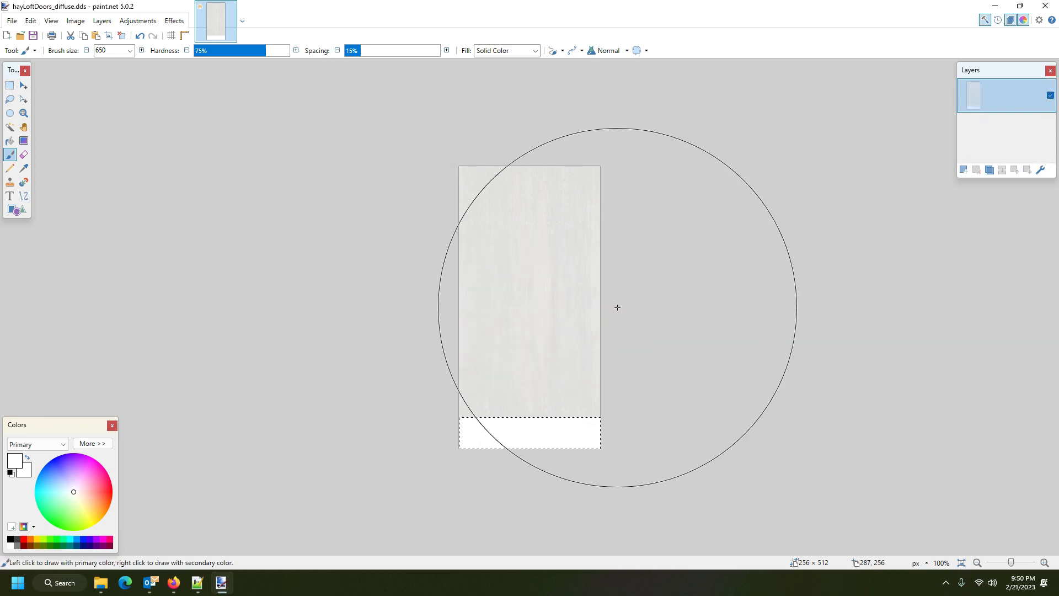
Switch to the hayLoft folder in File Explorer and open hayLoft.i3d in GIANTS Editor version 9.0.3.
left_click(995, 6)
double_click(336, 110)
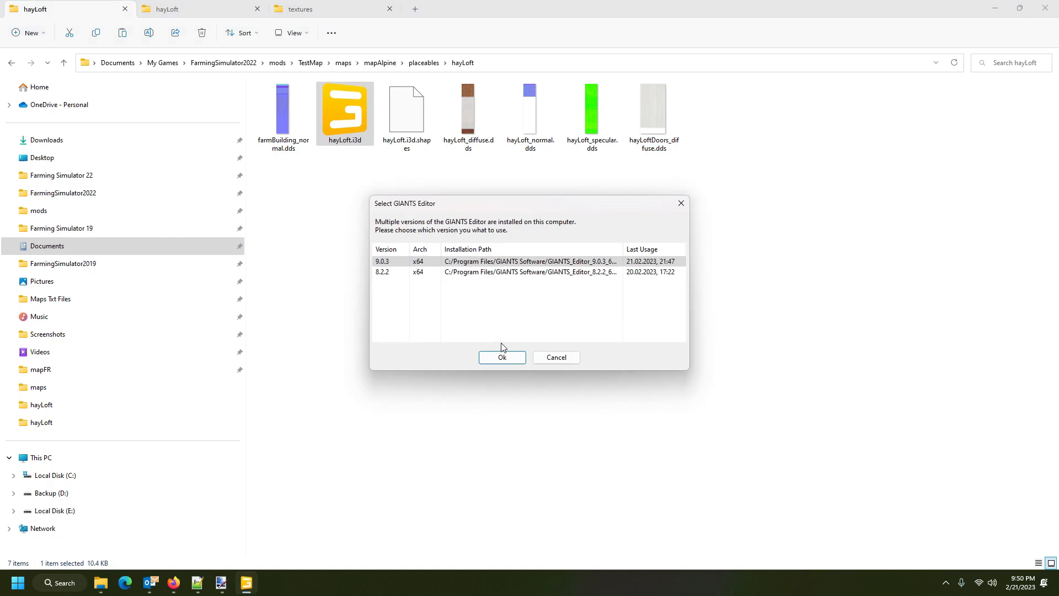
left_click(502, 355)
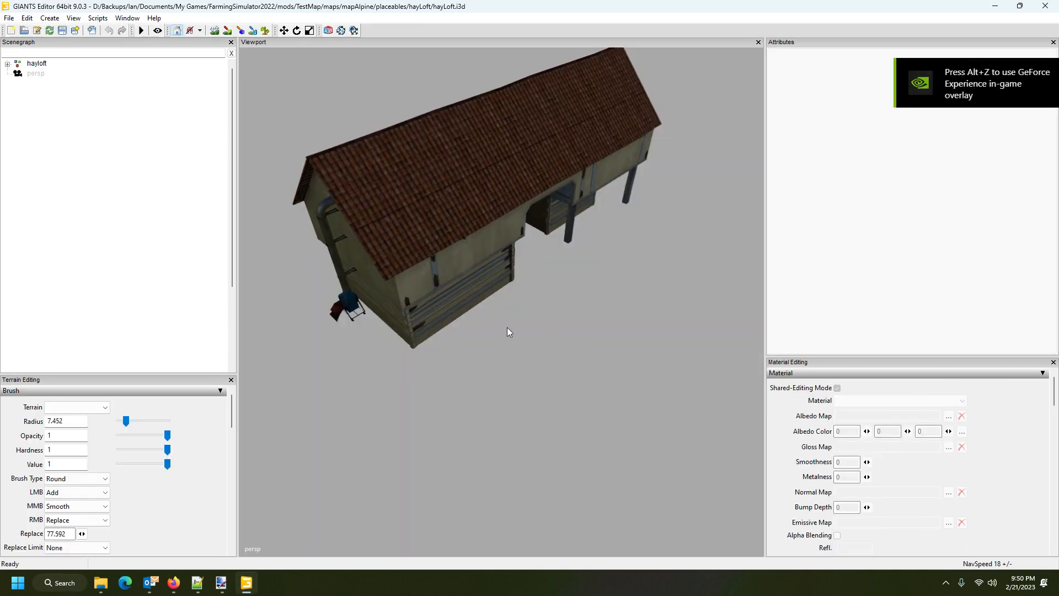
Add a light to the hayloft scene to brighten the building, and deselect it.
left_click_drag(507, 327, 817, 325)
left_click_drag(614, 322, 603, 239)
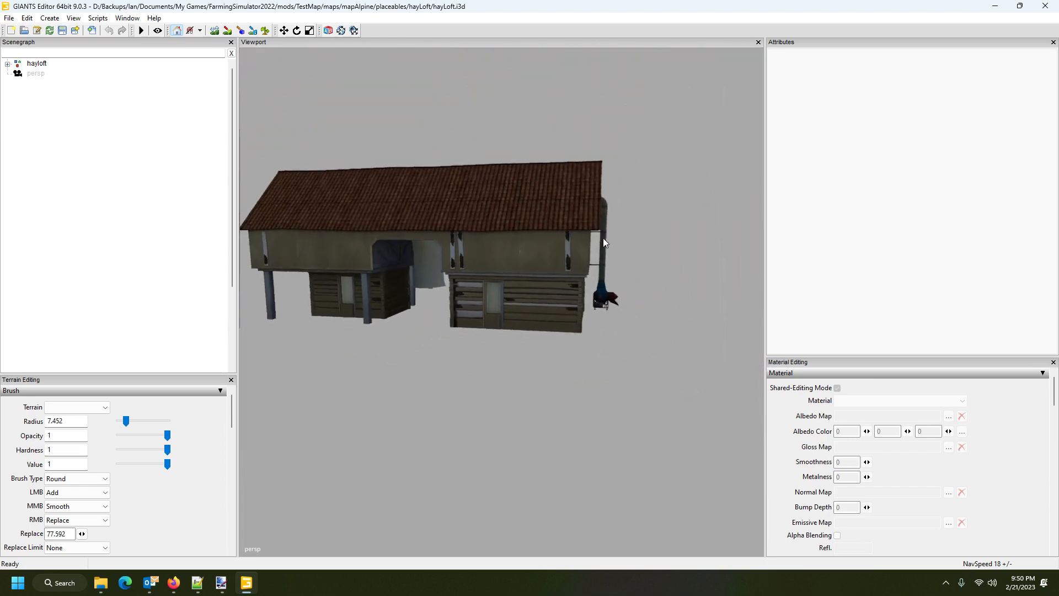
left_click(58, 18)
left_click(66, 67)
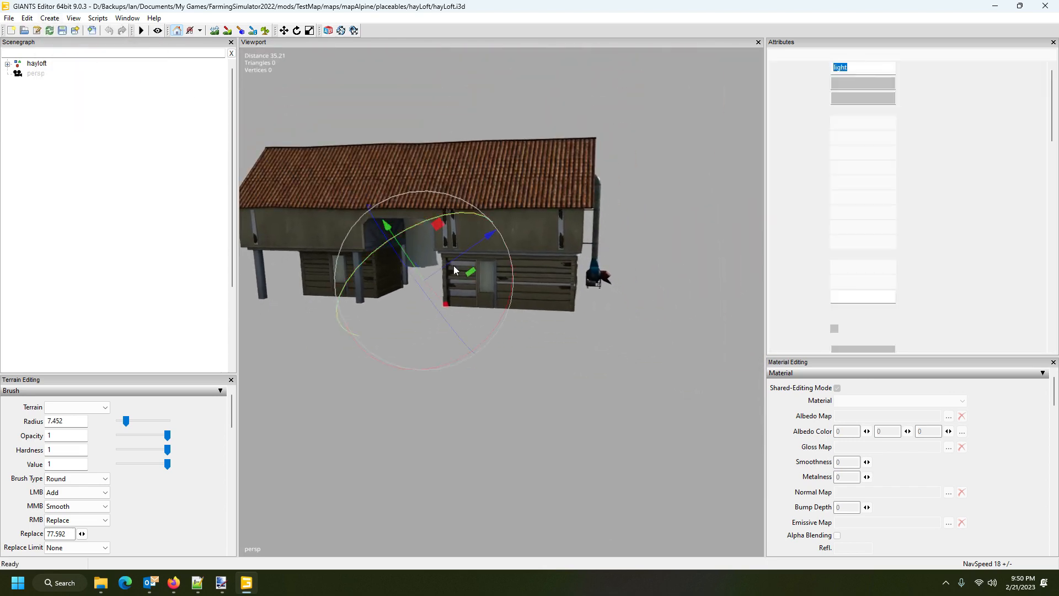
left_click(97, 95)
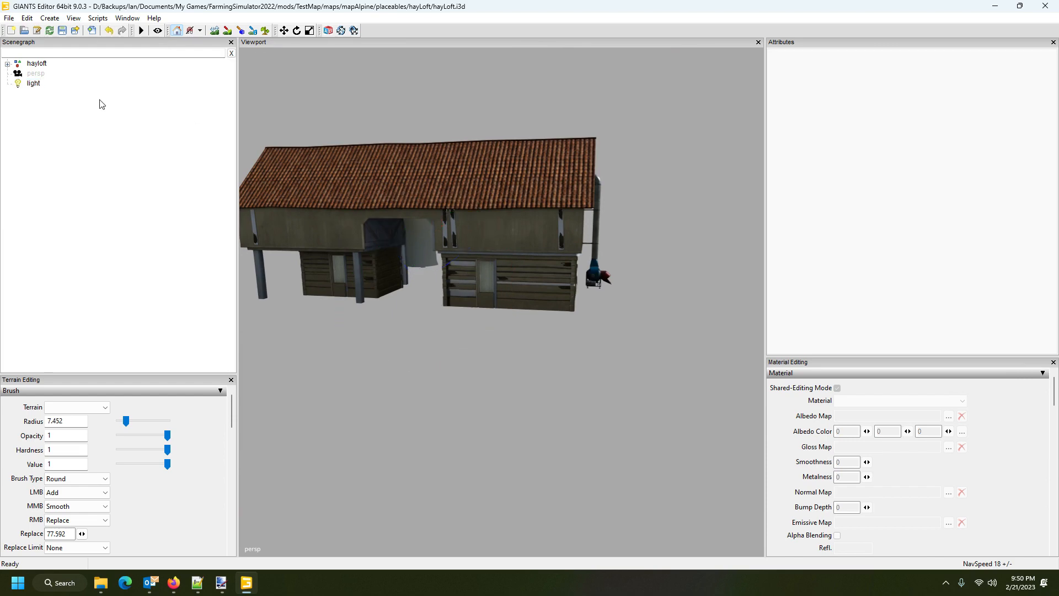
Examine the whitened doors on the hayloft's lower walls up close and from a distance.
scroll(467, 298, "up", 6)
scroll(466, 237, "up", 3)
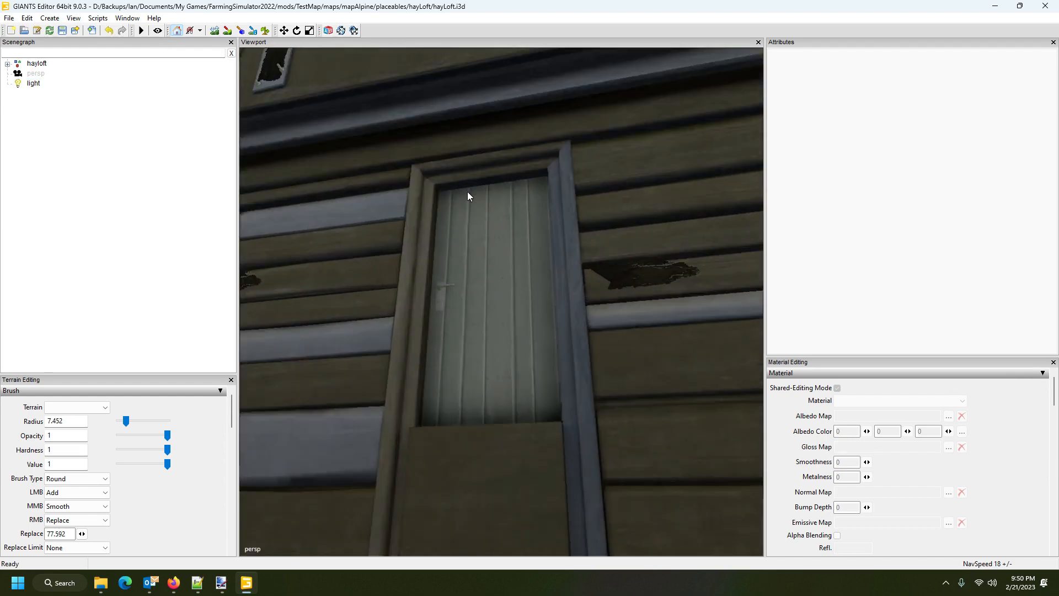
scroll(470, 213, "down", 4)
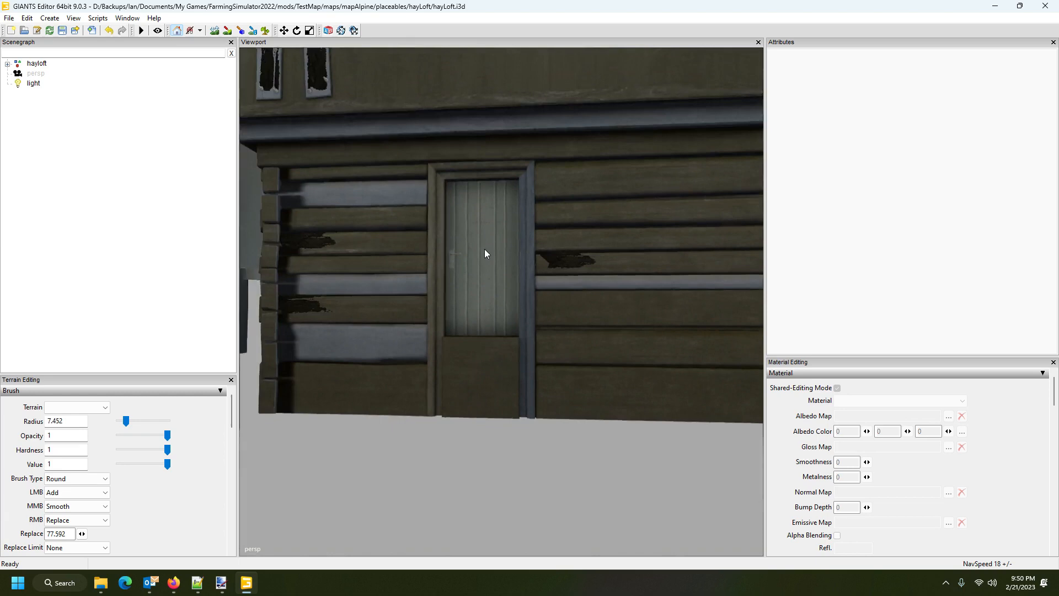
scroll(484, 254, "down", 8)
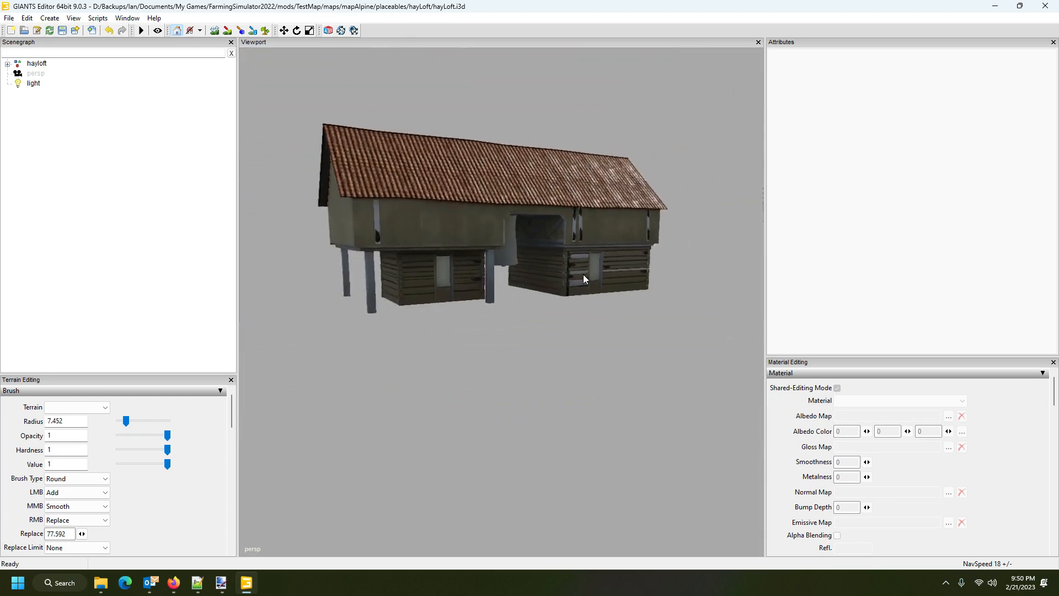
scroll(584, 274, "up", 3)
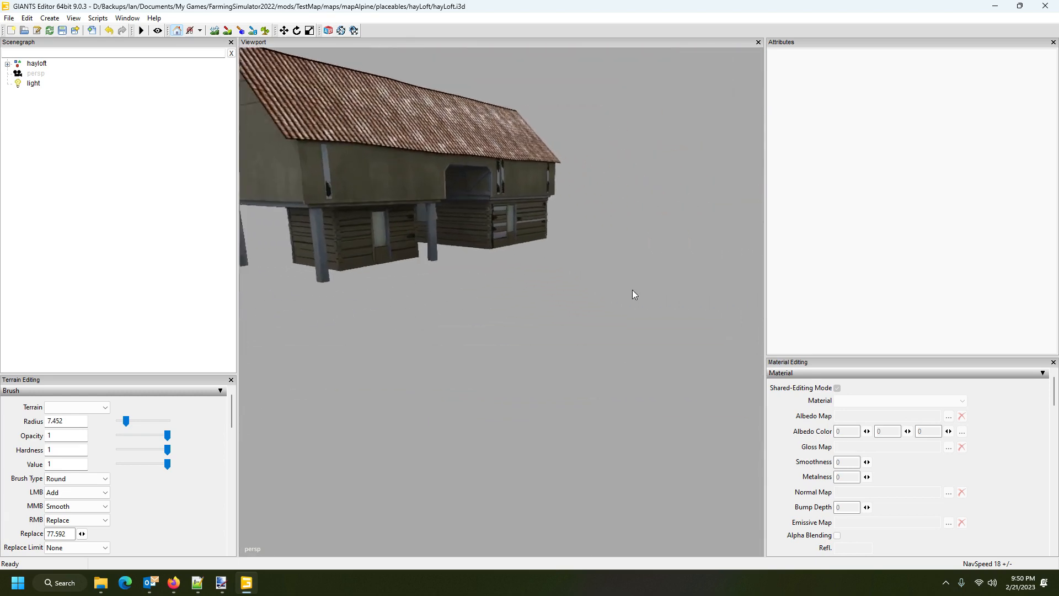
Inspect the hayloft model's exterior and roof from several angles and close GIANTS Editor.
scroll(632, 290, "down", 5)
left_click_drag(633, 285, 600, 263)
scroll(607, 263, "up", 4)
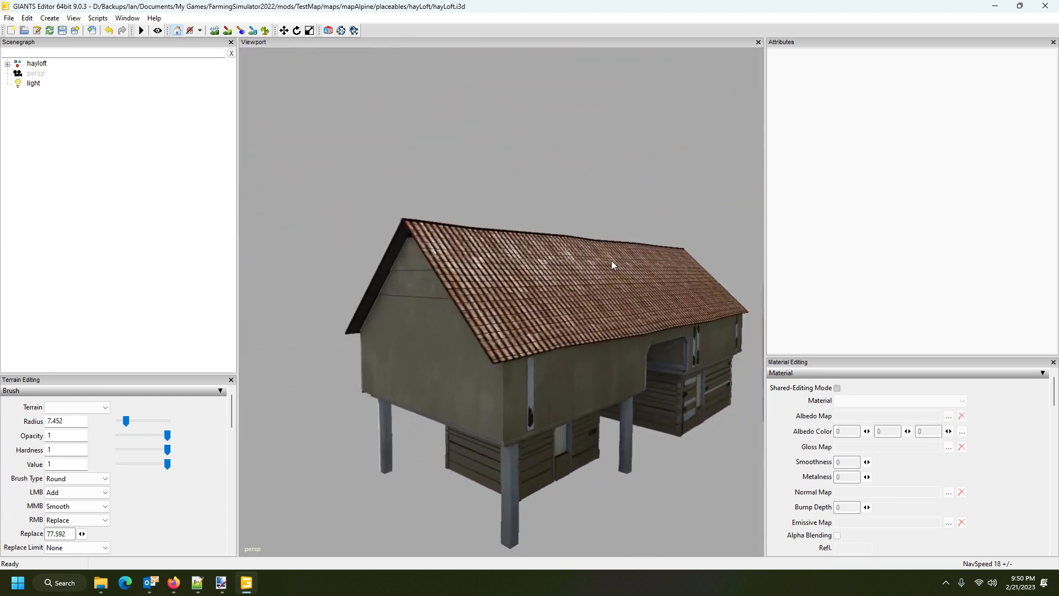
scroll(613, 262, "down", 5)
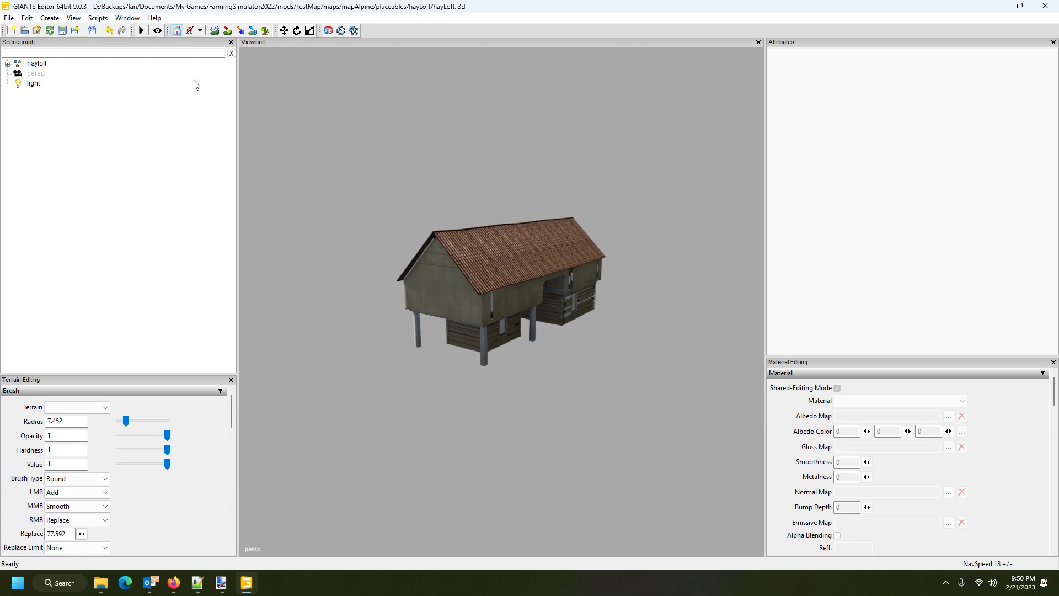
left_click(1046, 8)
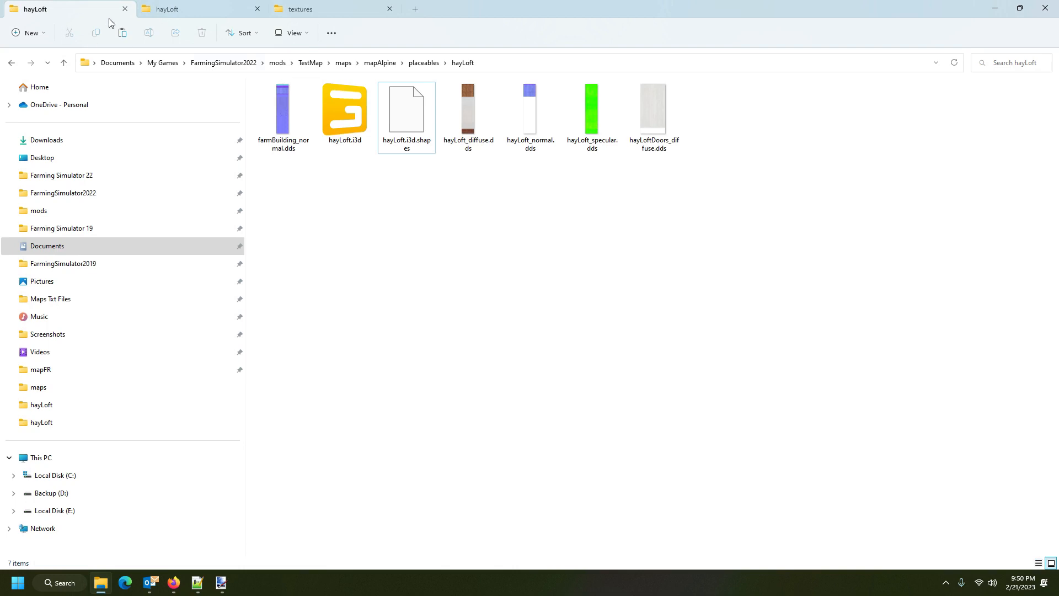
Check hayLoft.xml in the base game's lizard/hayLoft folder and return to the TestMap hayLoft folder.
left_click(175, 9)
left_click(592, 113)
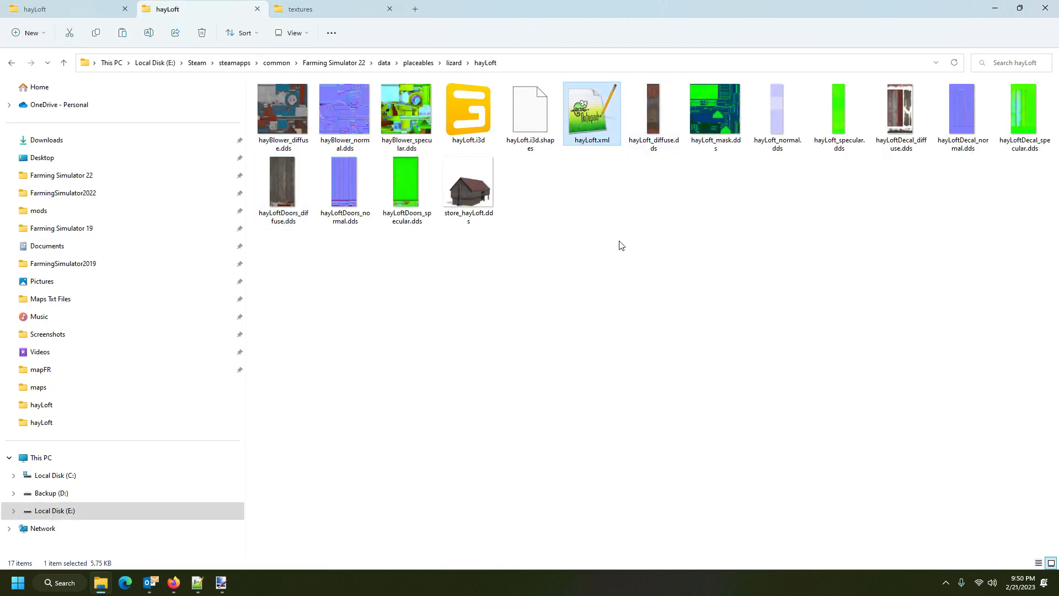
left_click(78, 15)
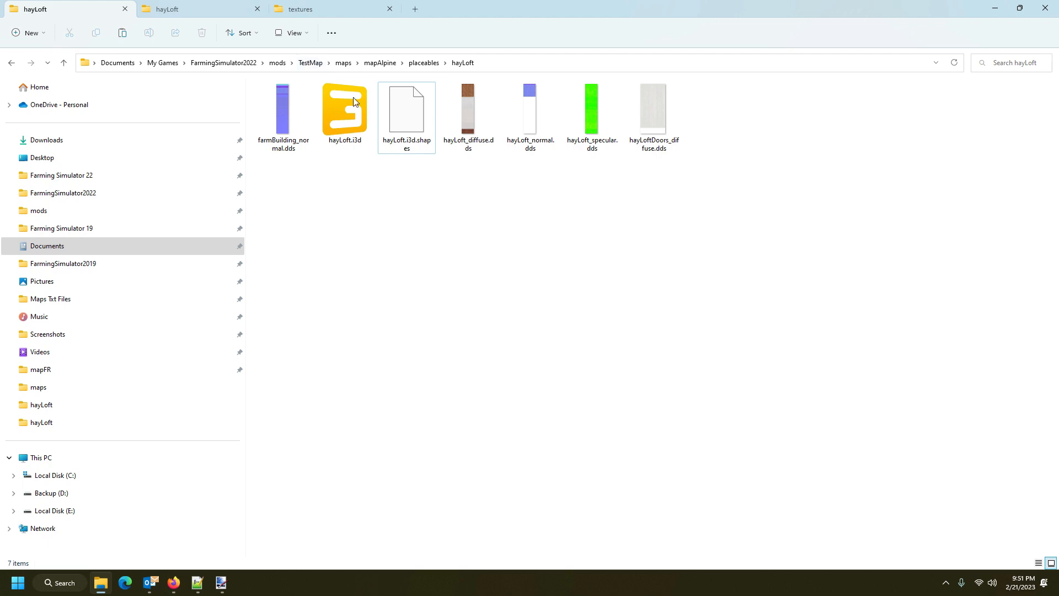
Launch Farming Simulator 22 through Steam.
left_click(946, 583)
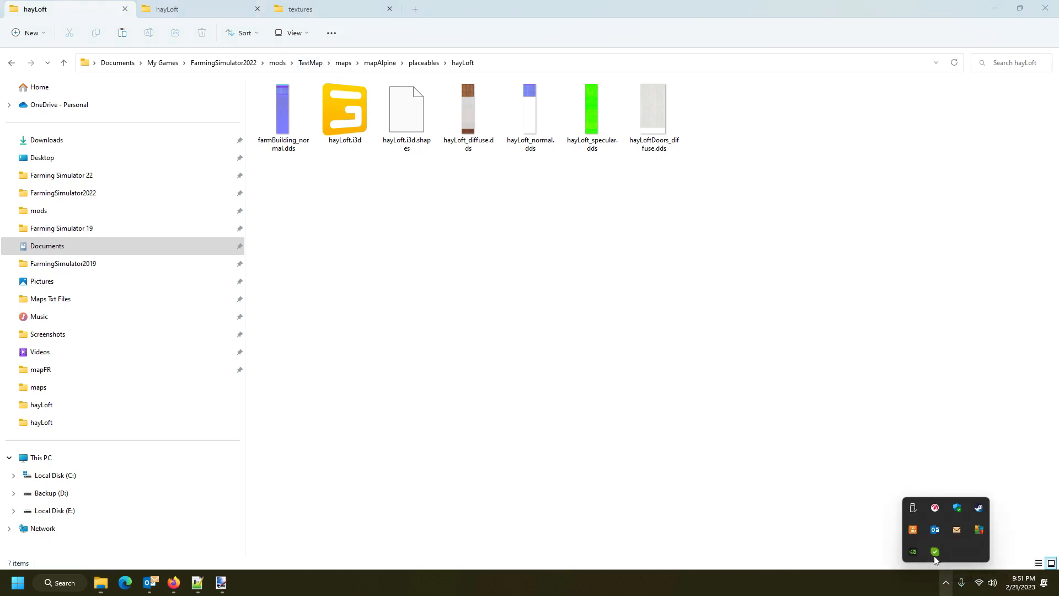
right_click(980, 504)
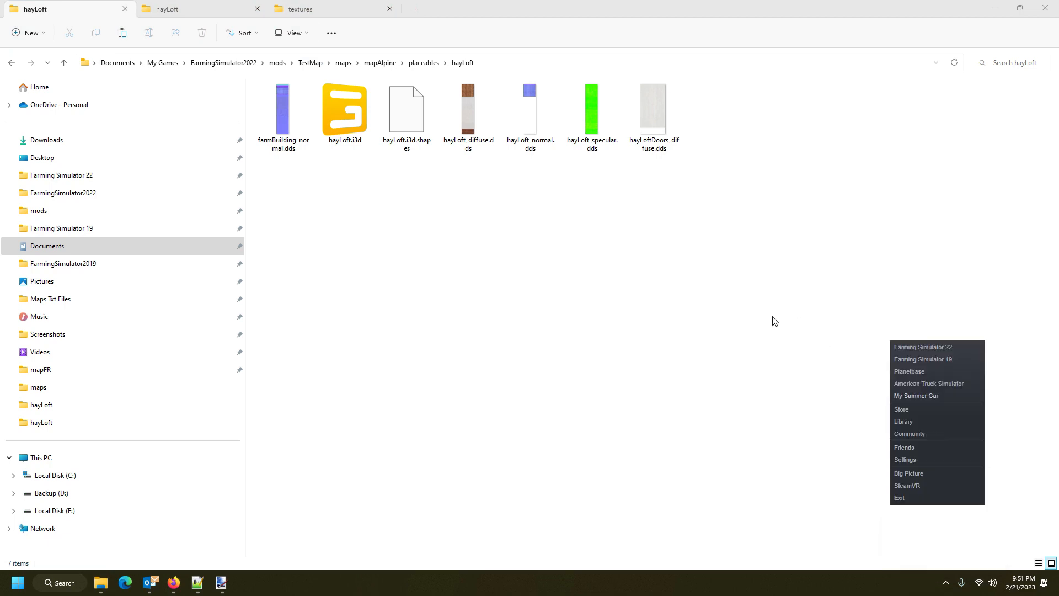
left_click(923, 346)
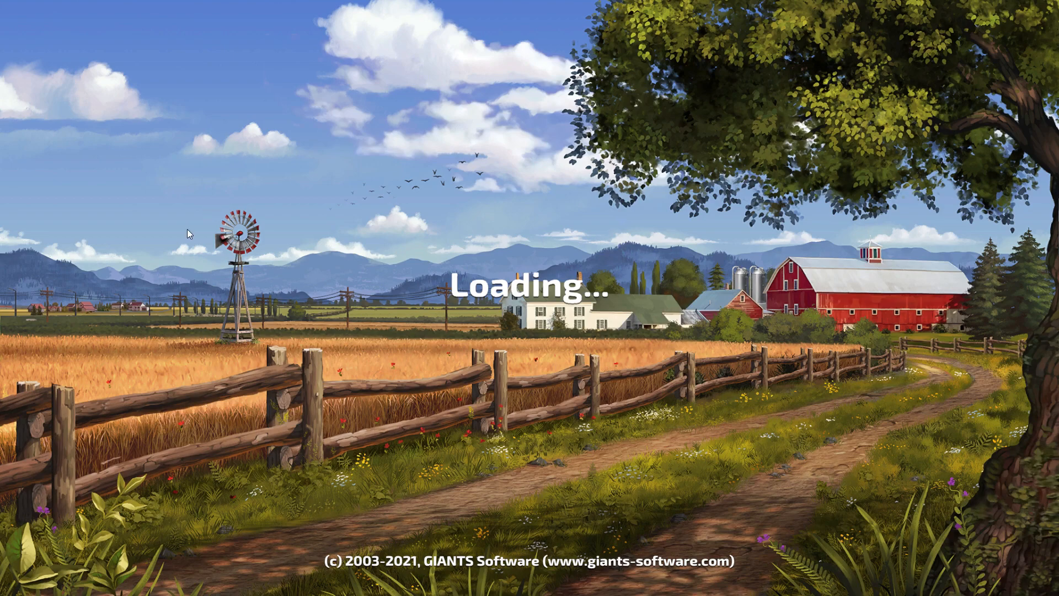
Create a new career in the first empty save slot on the Elmcreek map with all listed mods enabled.
left_click(91, 356)
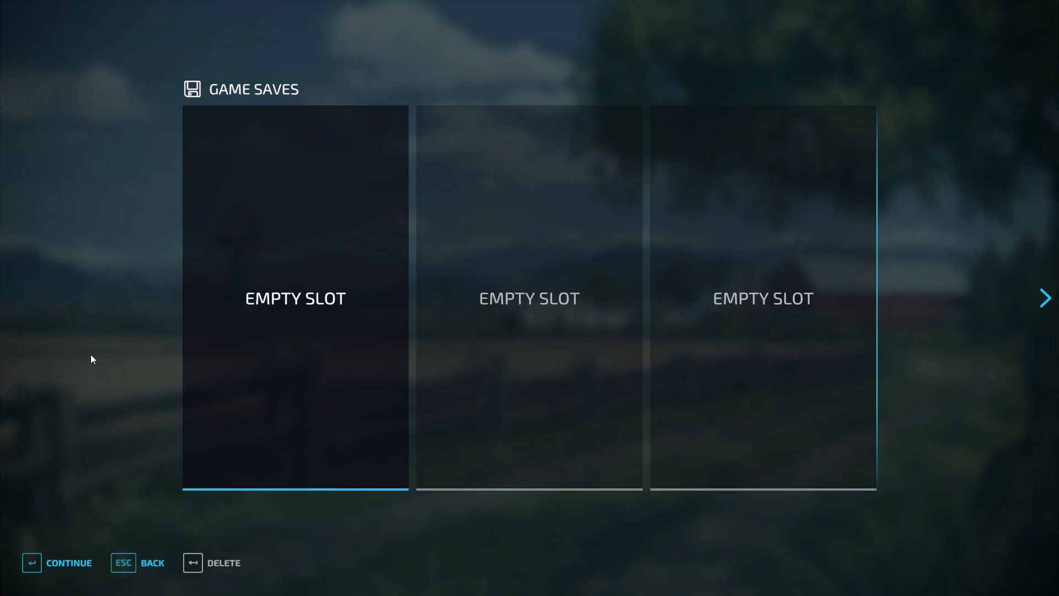
left_click(296, 337)
left_click(297, 339)
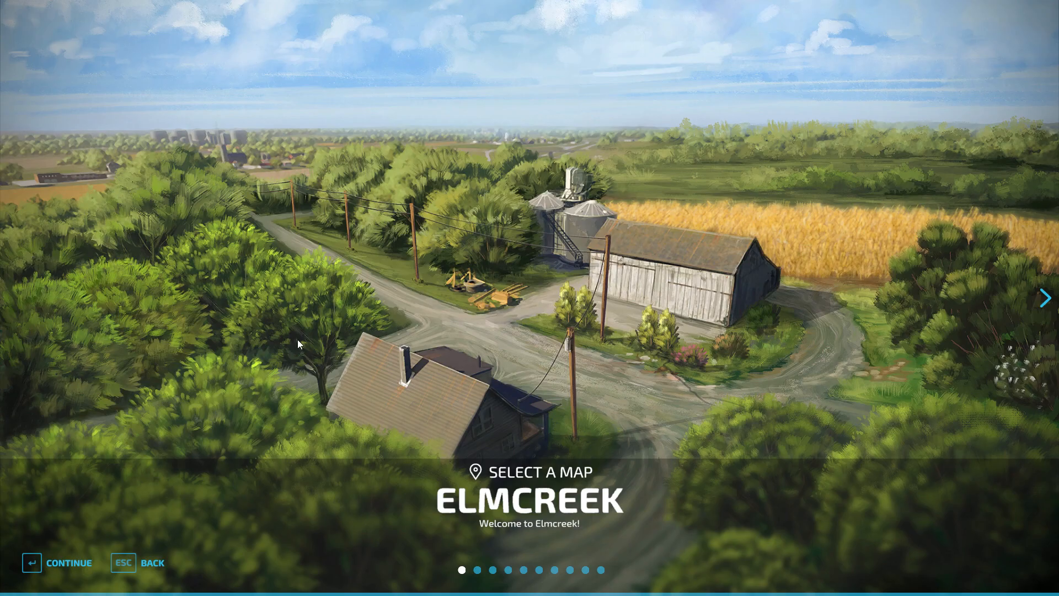
left_click(43, 567)
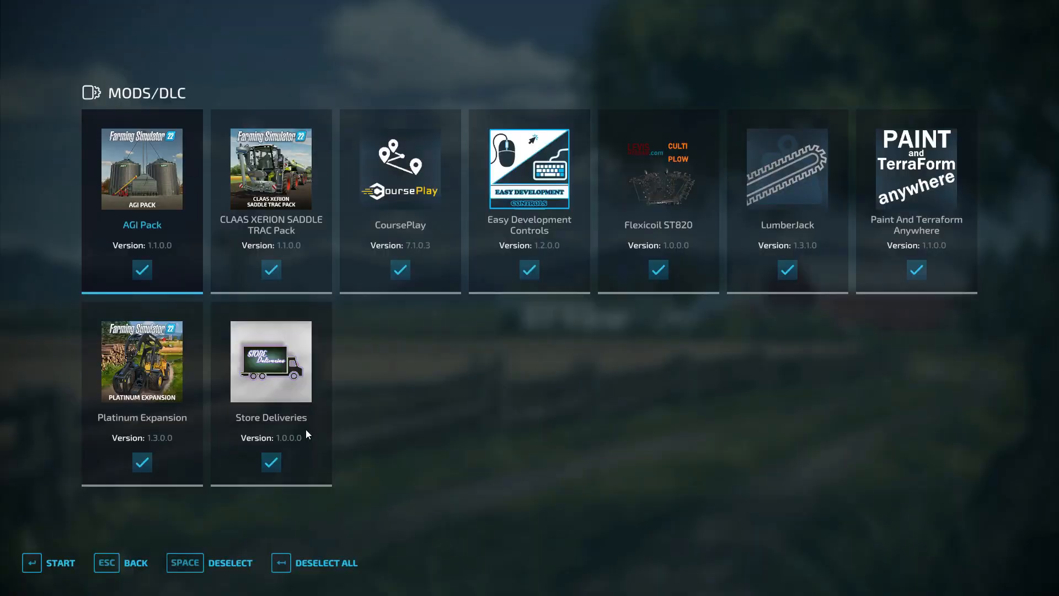
left_click(58, 562)
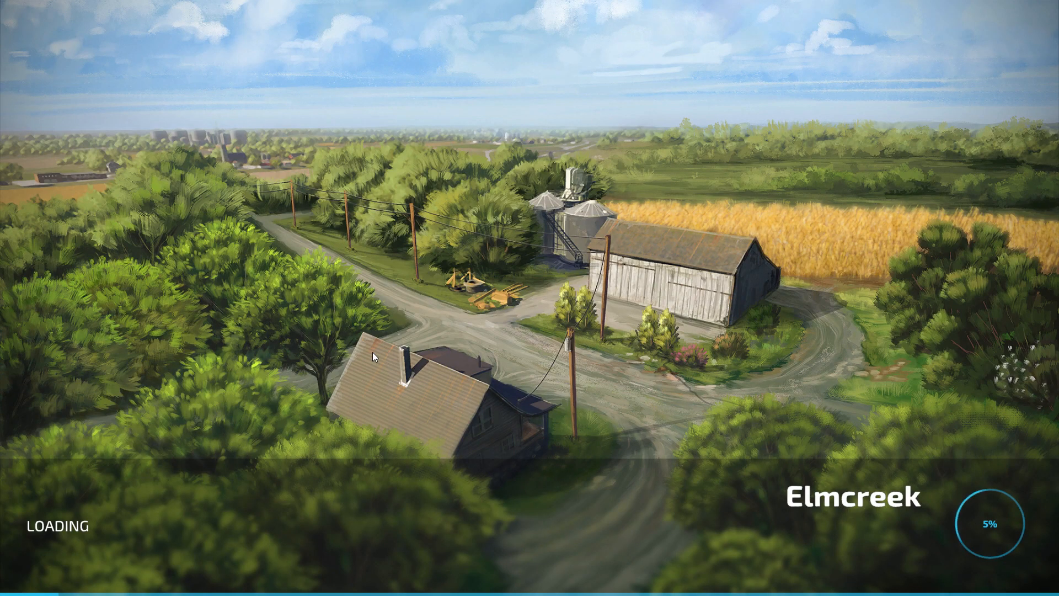
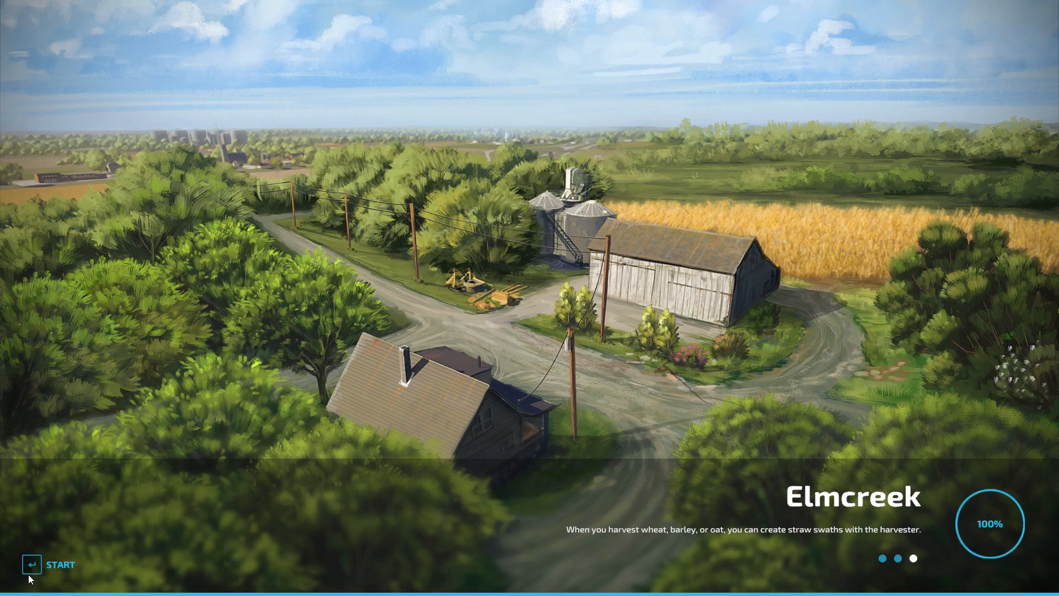
Enter the loaded Elmcreek map with the preselected character and decline the guided tour.
key("Return")
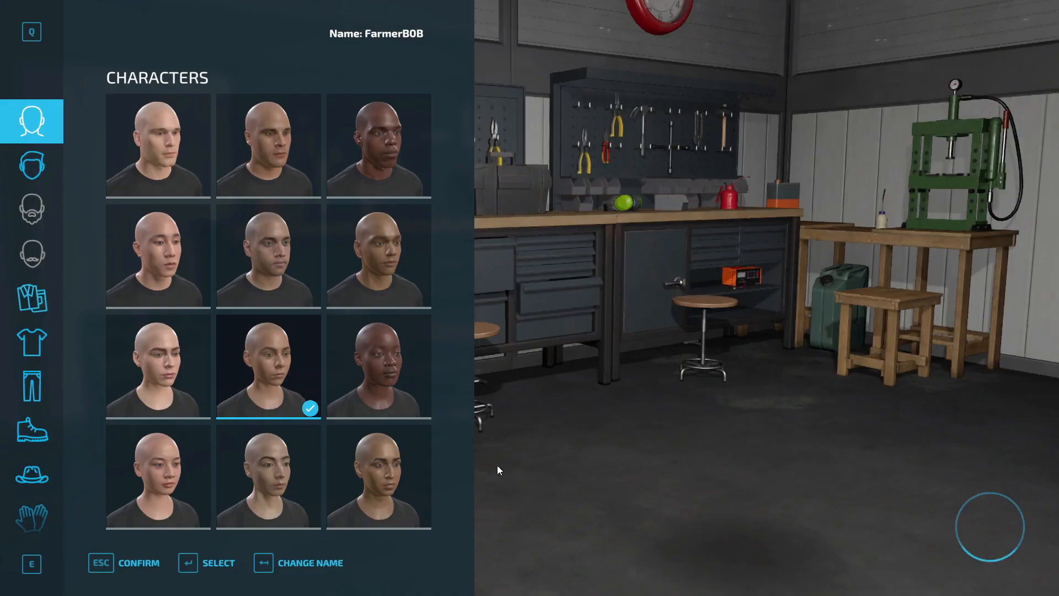
left_click(93, 565)
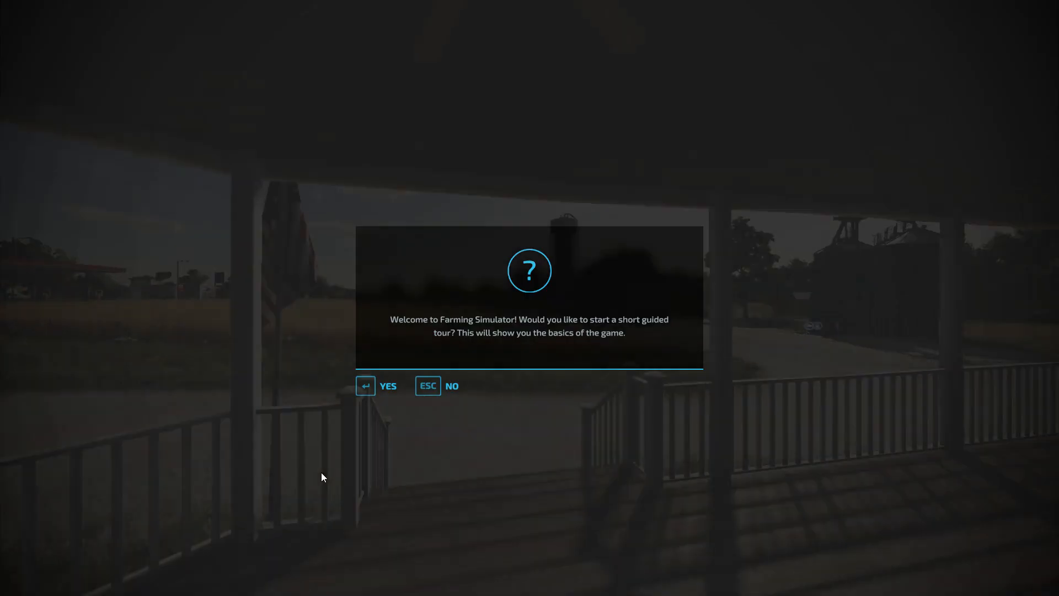
left_click(425, 390)
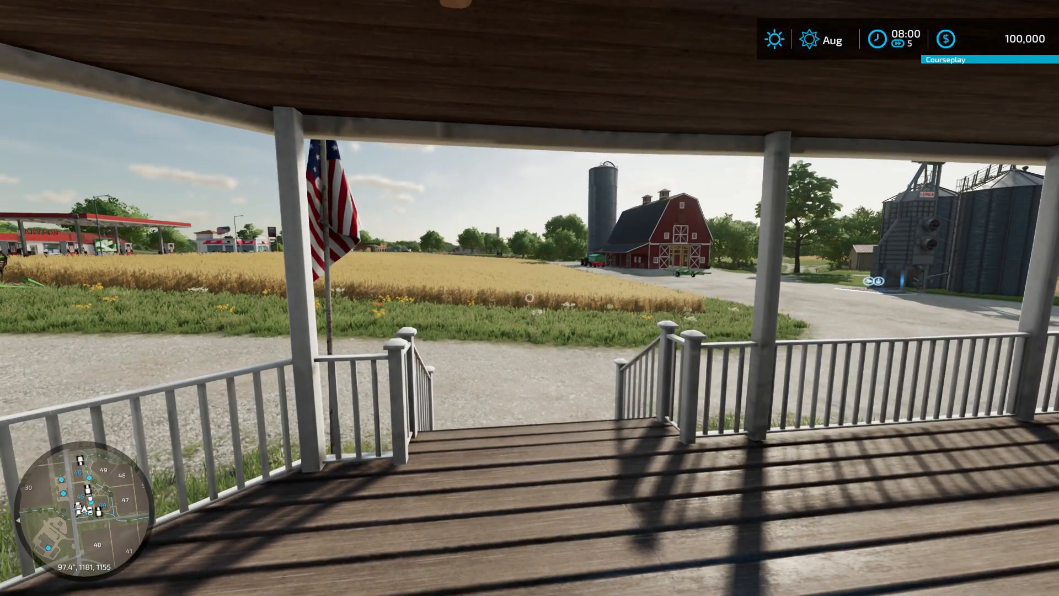
Enter construction mode and build a Hay Loft silo in the grain field beside the farmhouse.
key("p")
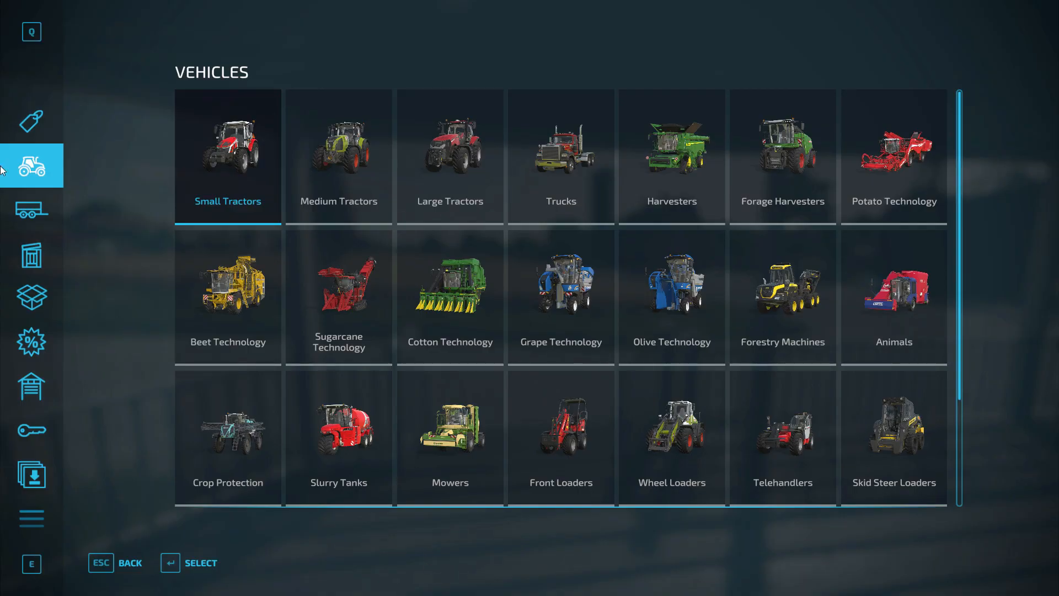
left_click(46, 527)
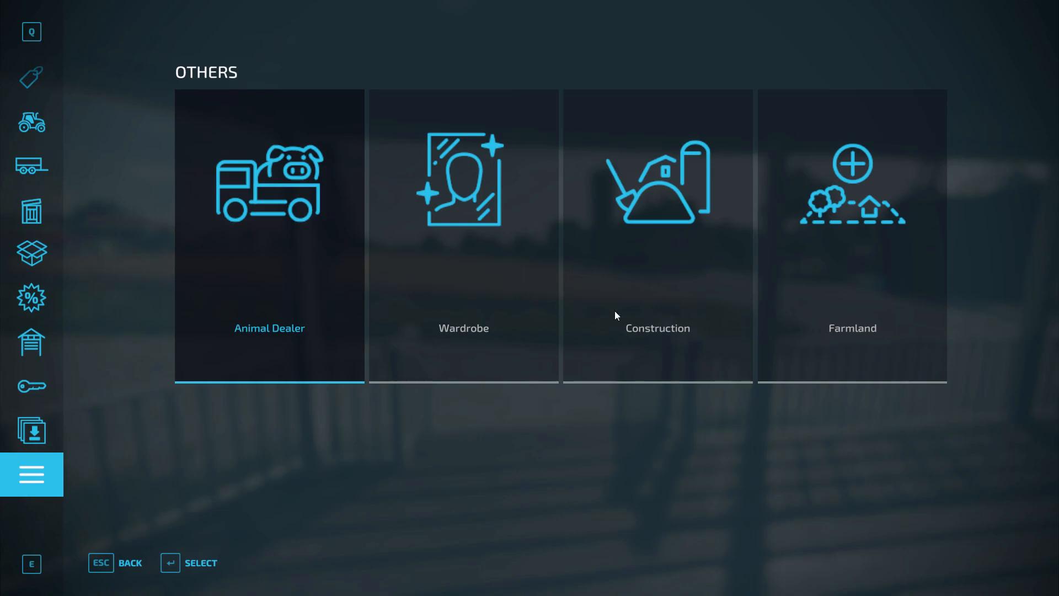
left_click(645, 322)
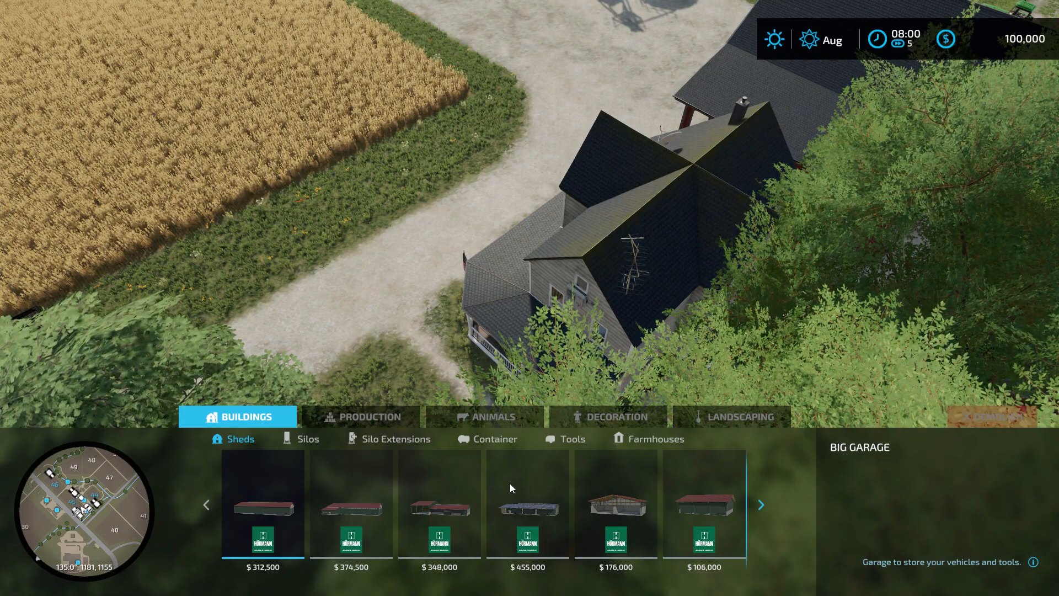
left_click(304, 437)
left_click(282, 509)
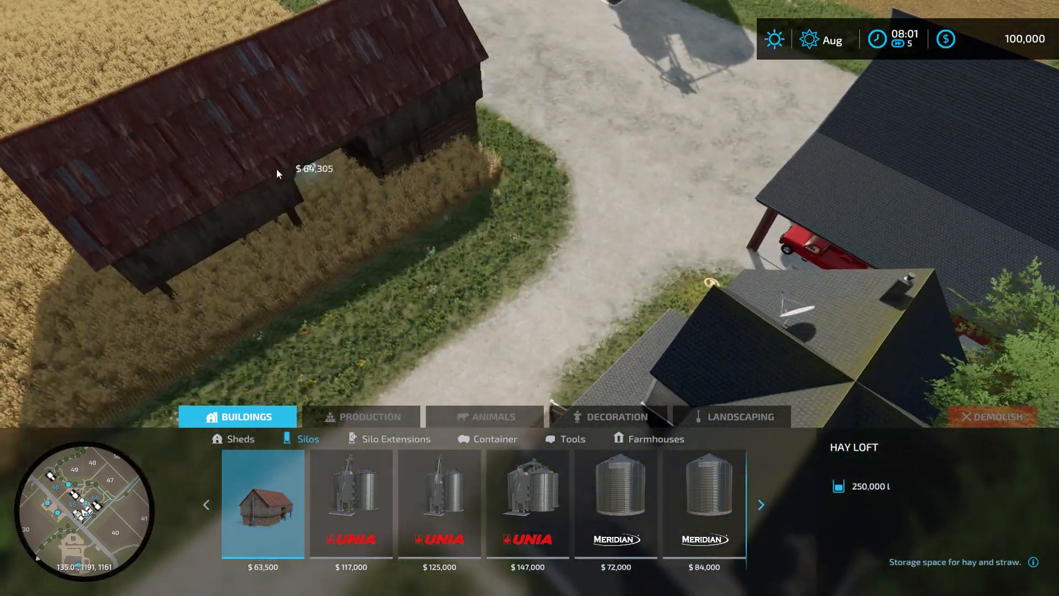
left_click(243, 162)
scroll(243, 161, "down", 5)
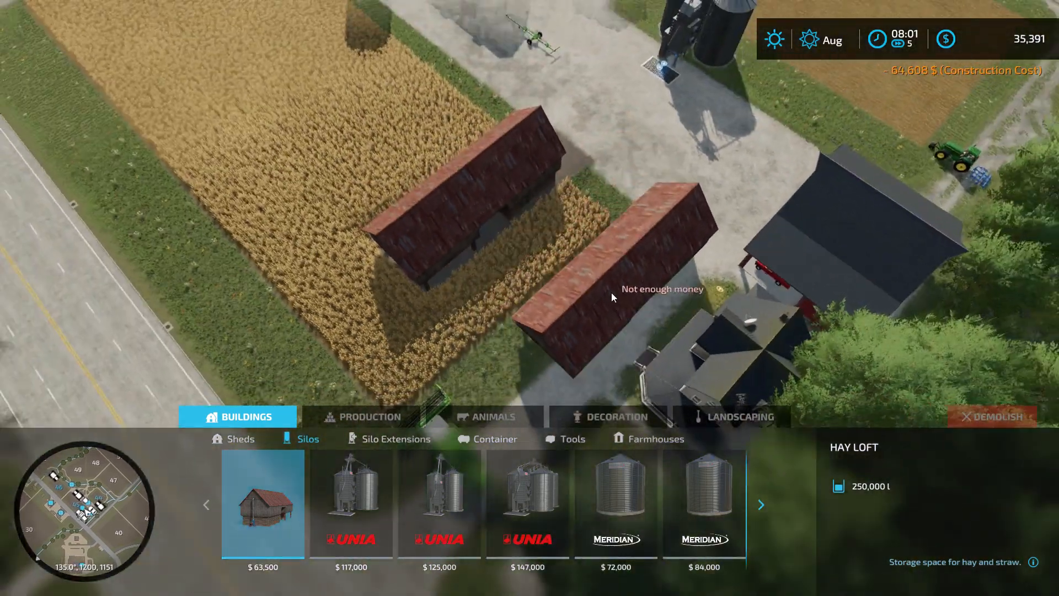
Save the game after leaving construction mode and quit Farming Simulator 22.
key("Escape")
key("Escape")
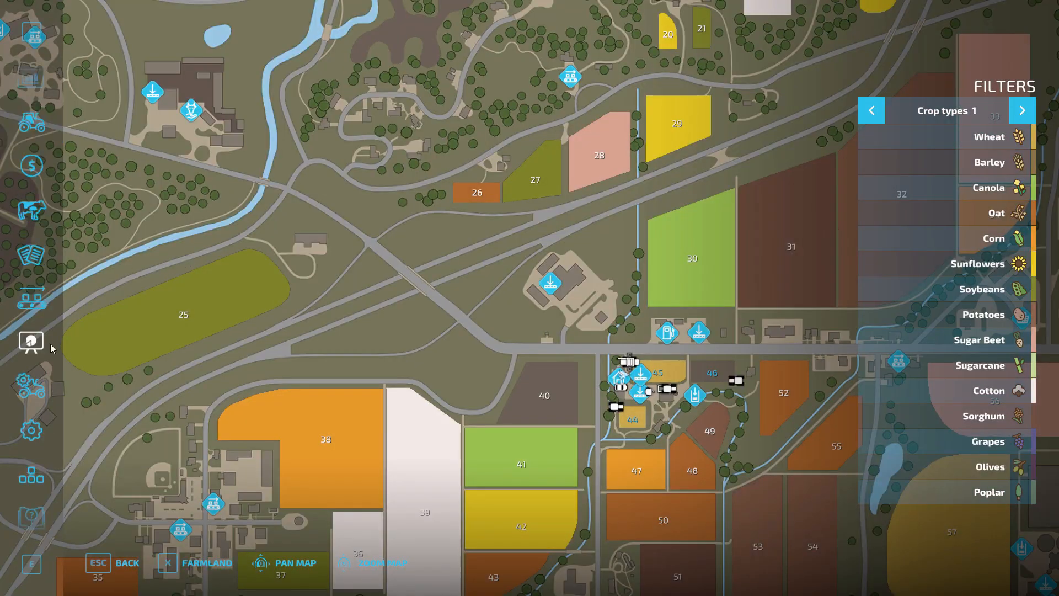
key("q")
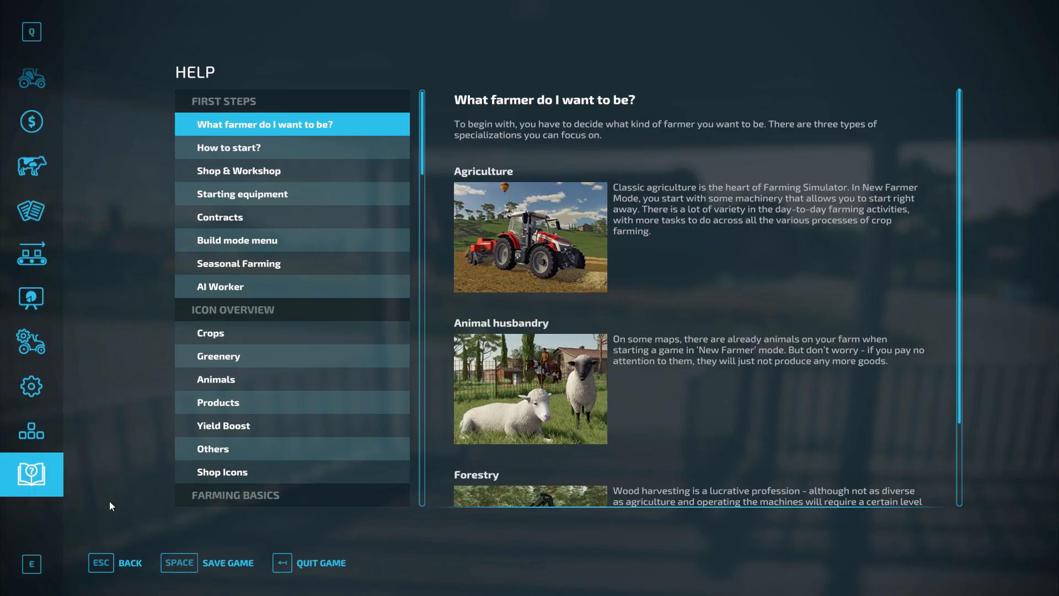
left_click(206, 562)
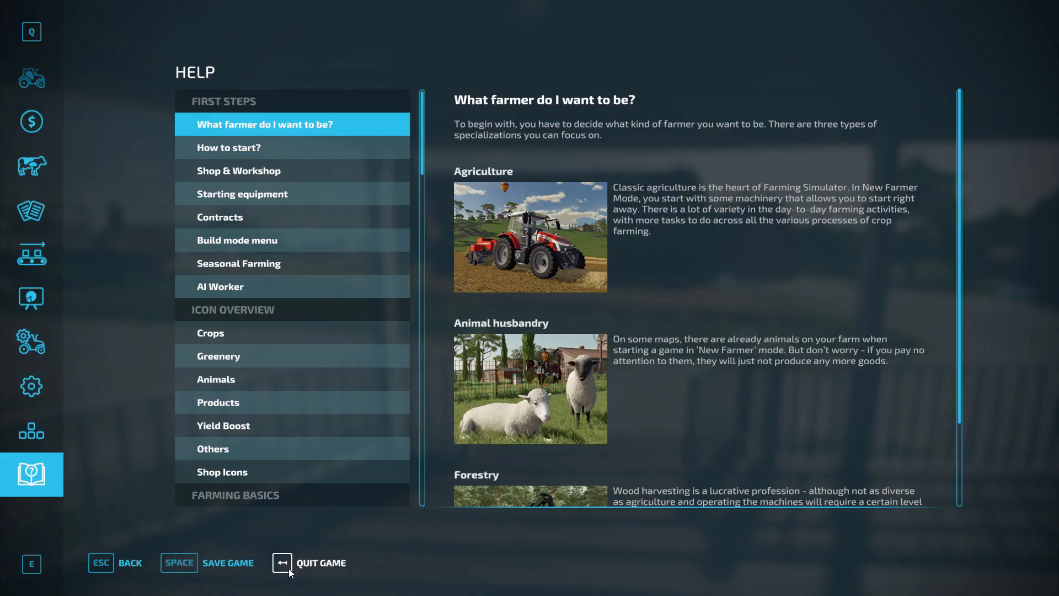
left_click(290, 573)
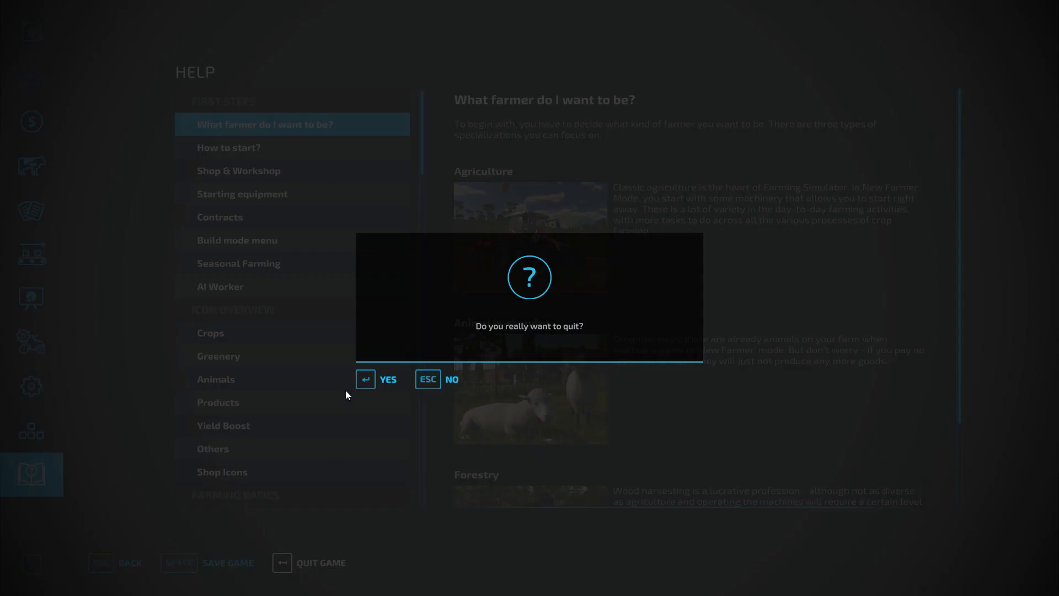
key("Return")
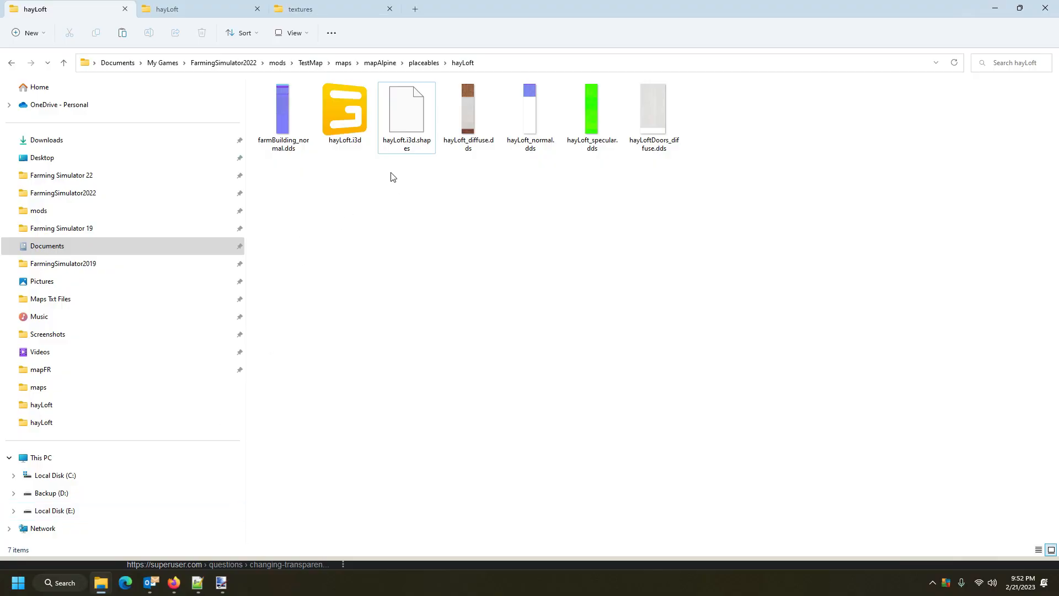
Open the savegame1 folder inside the FarmingSimulator2022 documents folder.
left_click(317, 8)
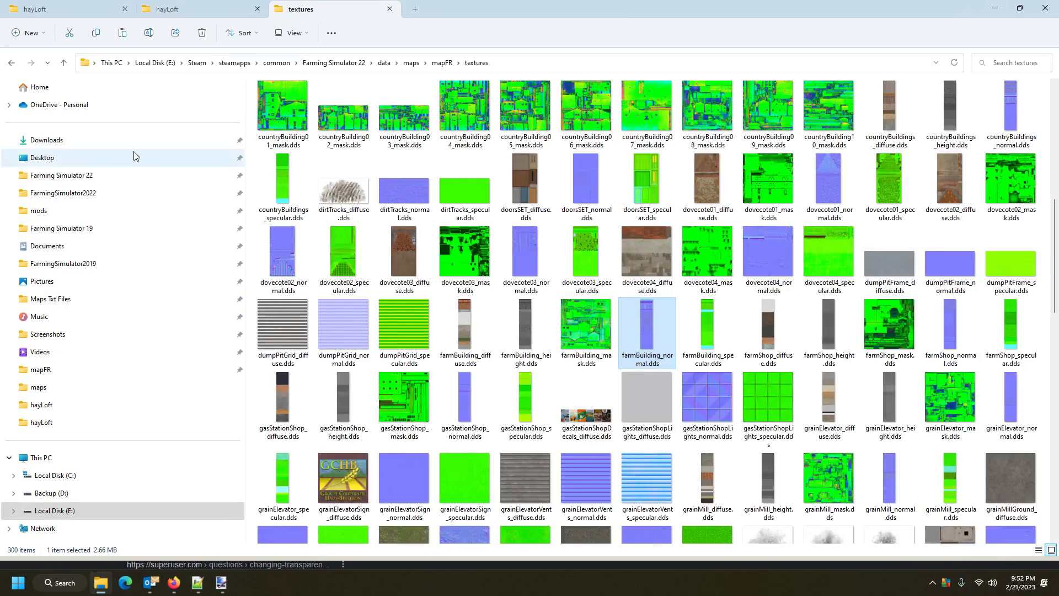
left_click(79, 194)
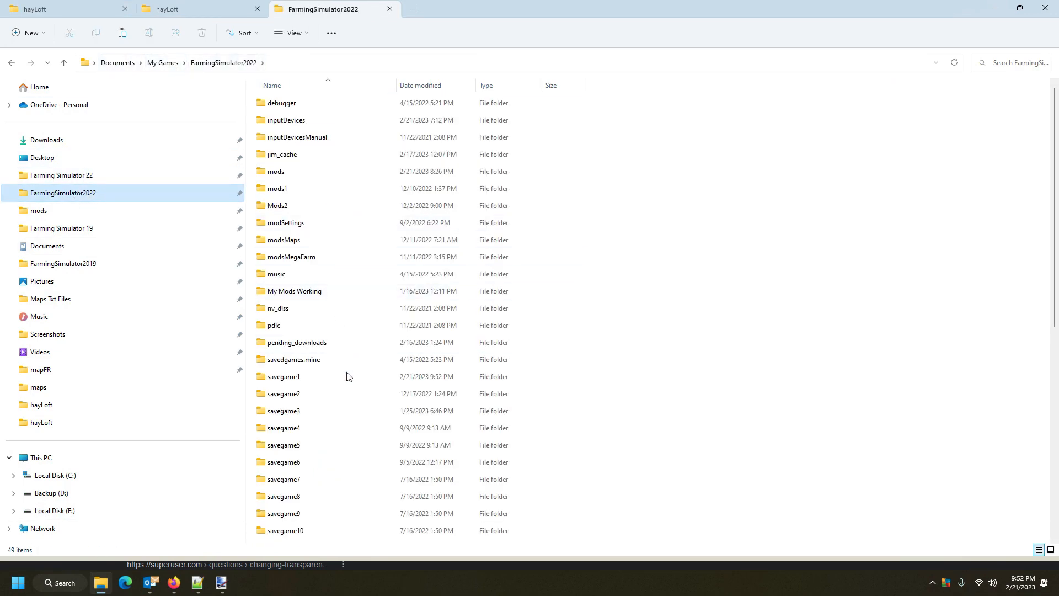
scroll(345, 374, "down", 1)
double_click(295, 326)
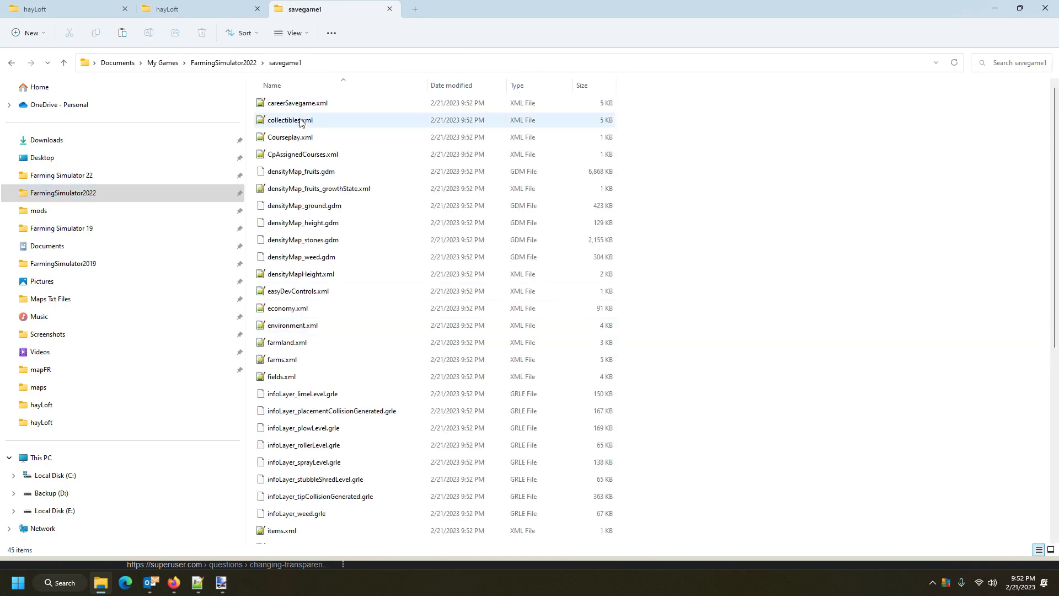
Open savegame1's placeables.xml in Notepad++ and reload the externally modified hayLoft.i3d.
scroll(321, 386, "down", 2)
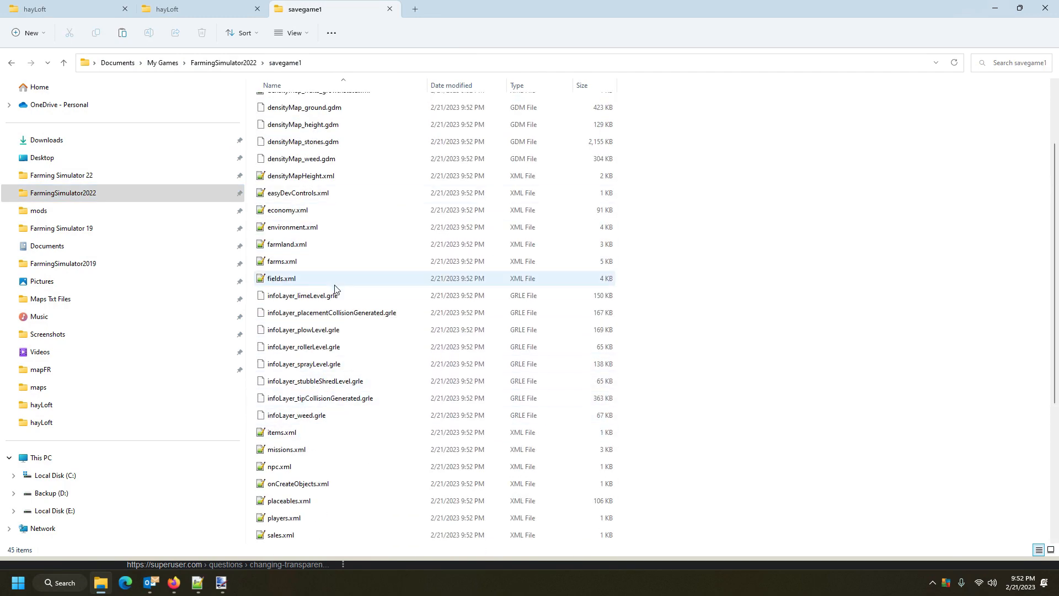
scroll(335, 300, "down", 2)
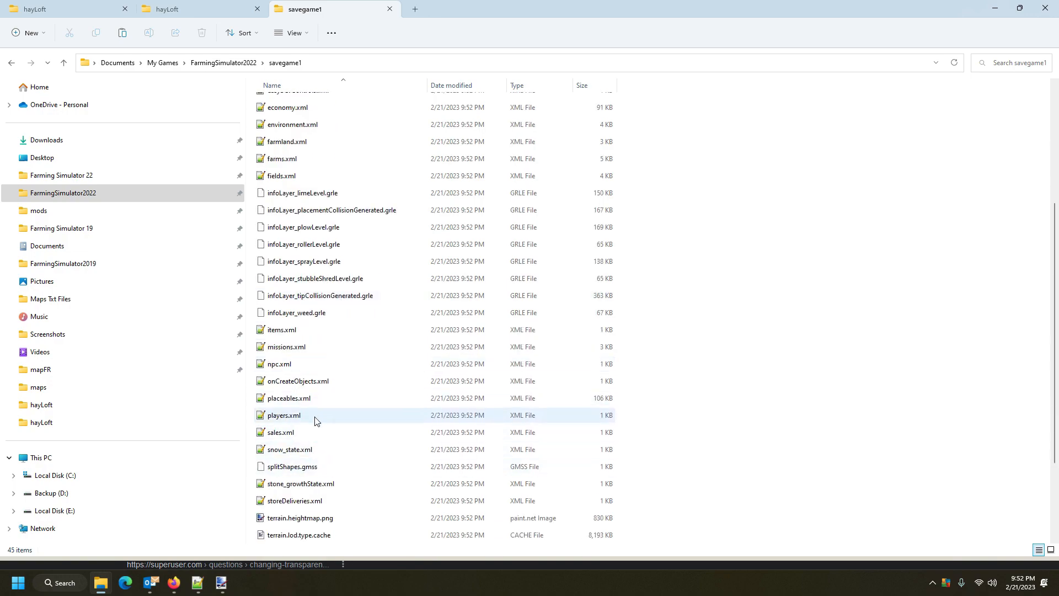
double_click(315, 398)
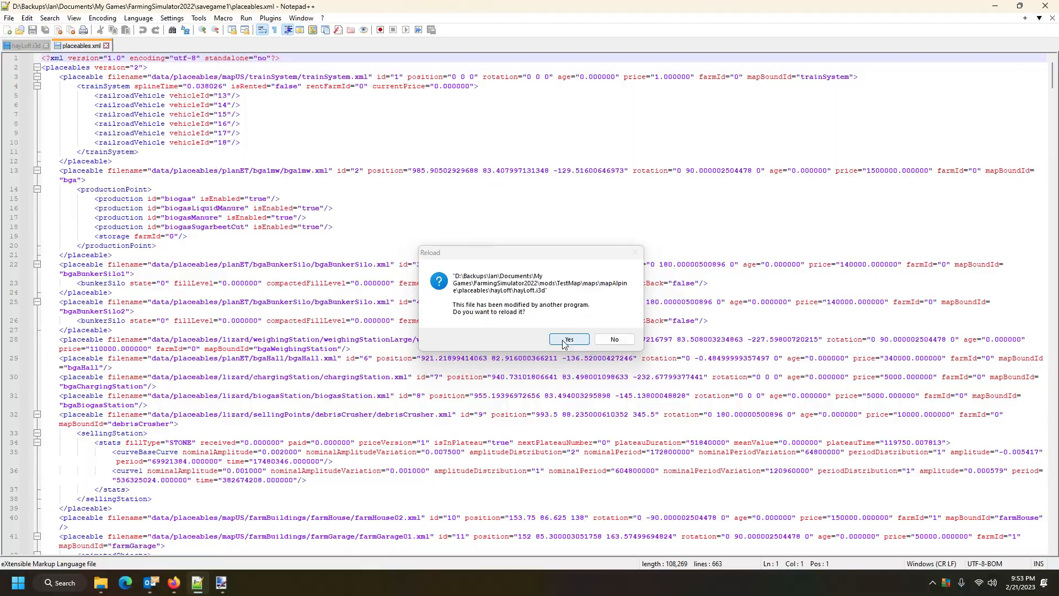
left_click(568, 339)
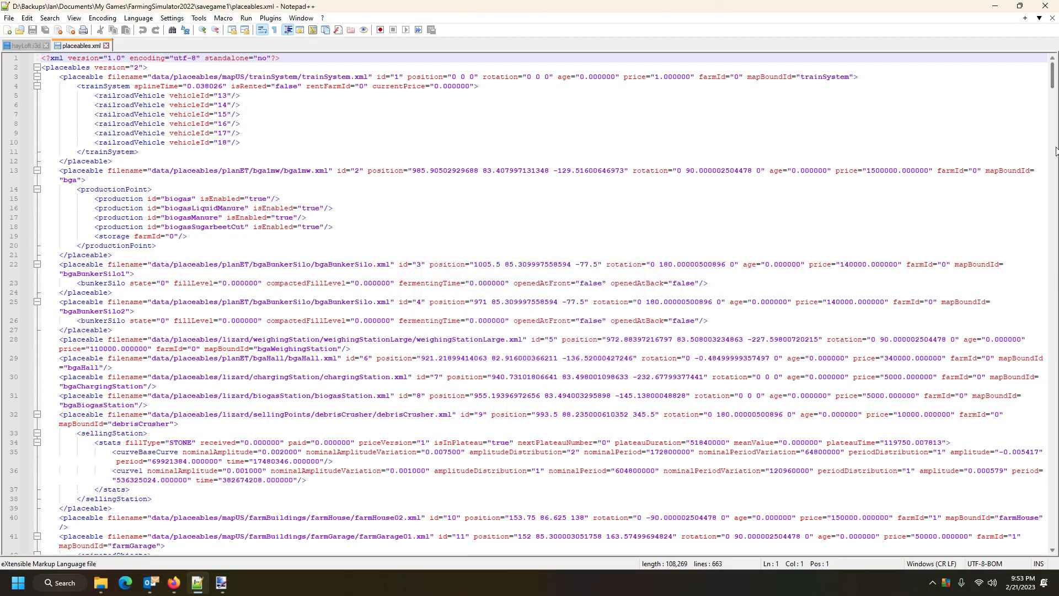
Locate the lizard hayLoft placeable entry near the end of placeables.xml and place the cursor in its opening tag.
scroll(564, 344, "down", 15)
left_click_drag(1056, 124, 1054, 521)
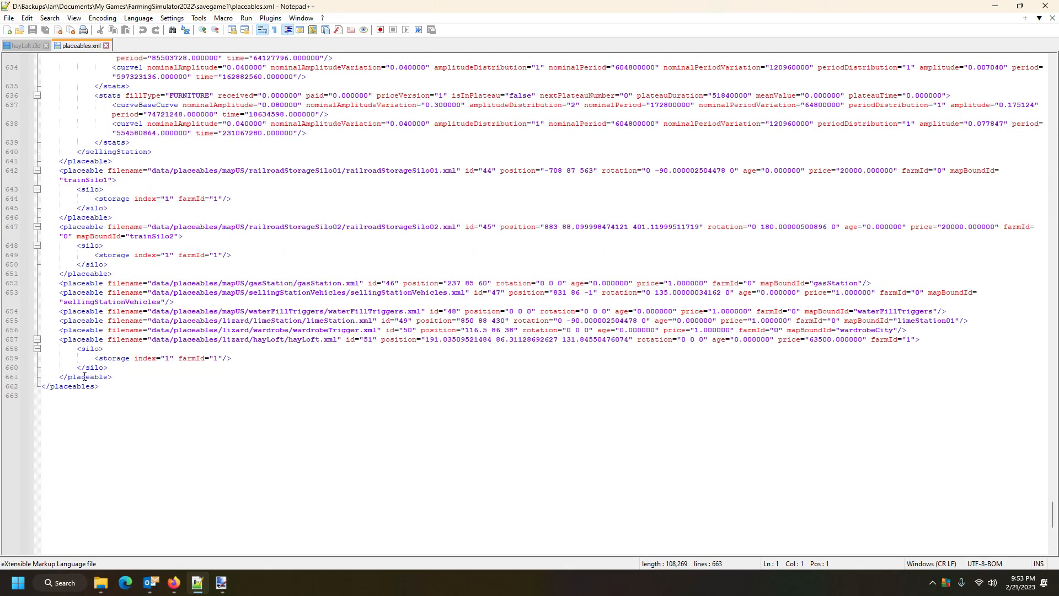
left_click(77, 339)
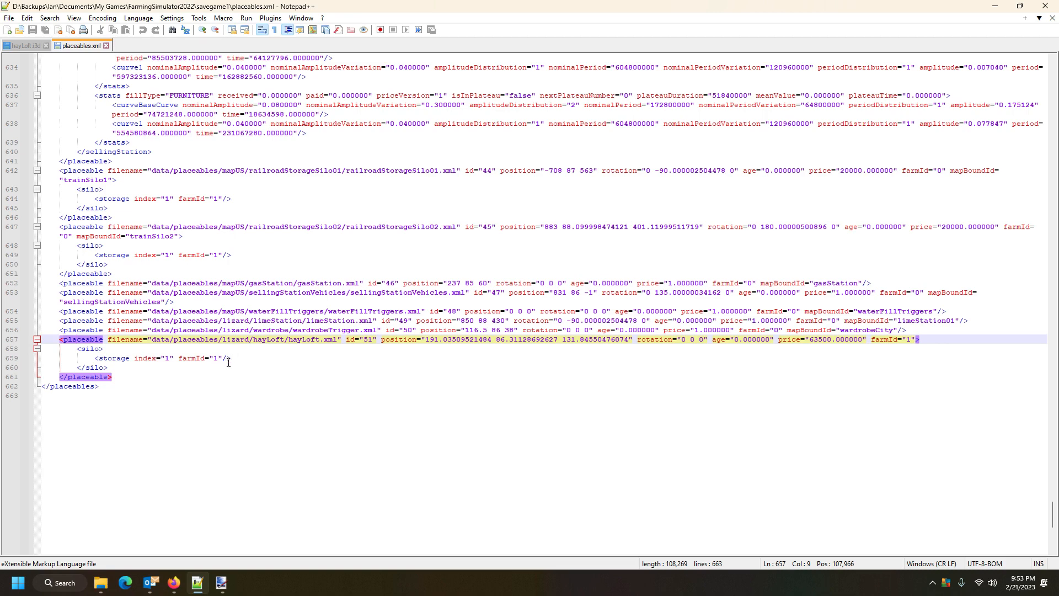
Examine where the hayLoft placeable entry and the enclosing placeables block open and close in savegame1's placeables.xml.
left_click(77, 284)
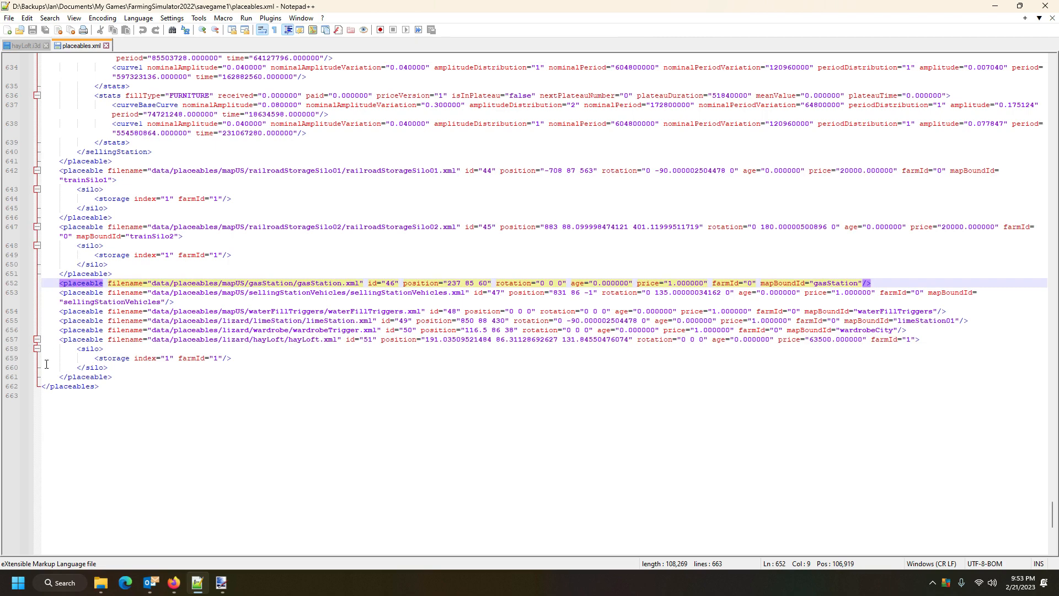
left_click(77, 339)
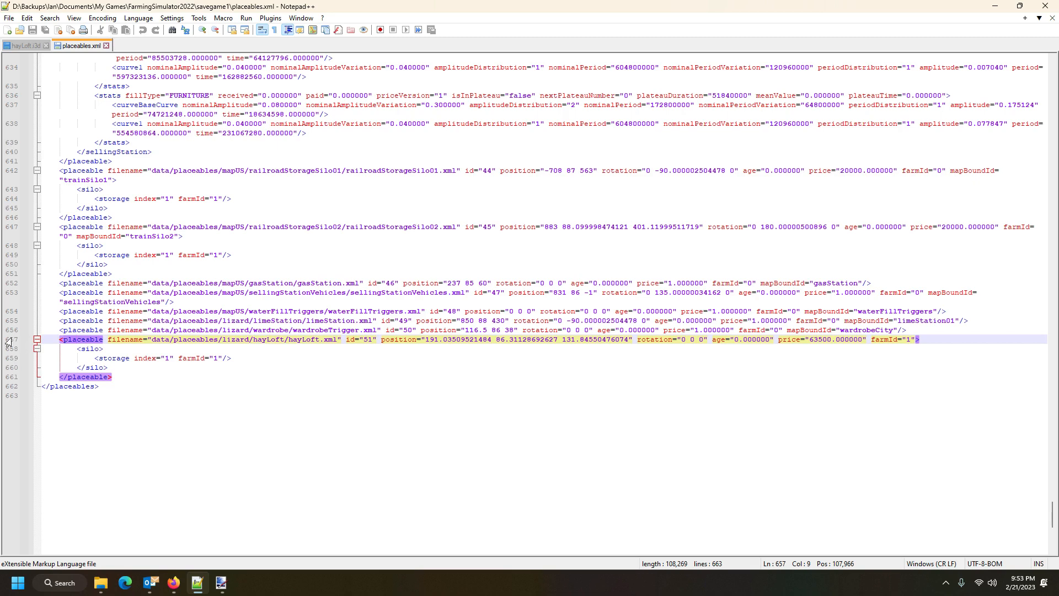
left_click_drag(6, 341, 10, 393)
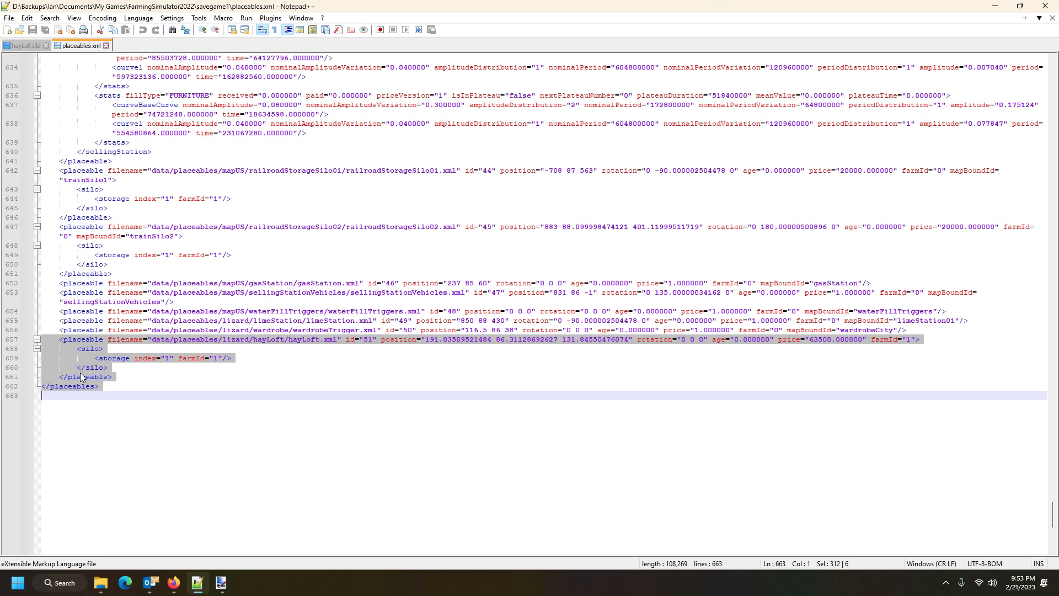
left_click(68, 389)
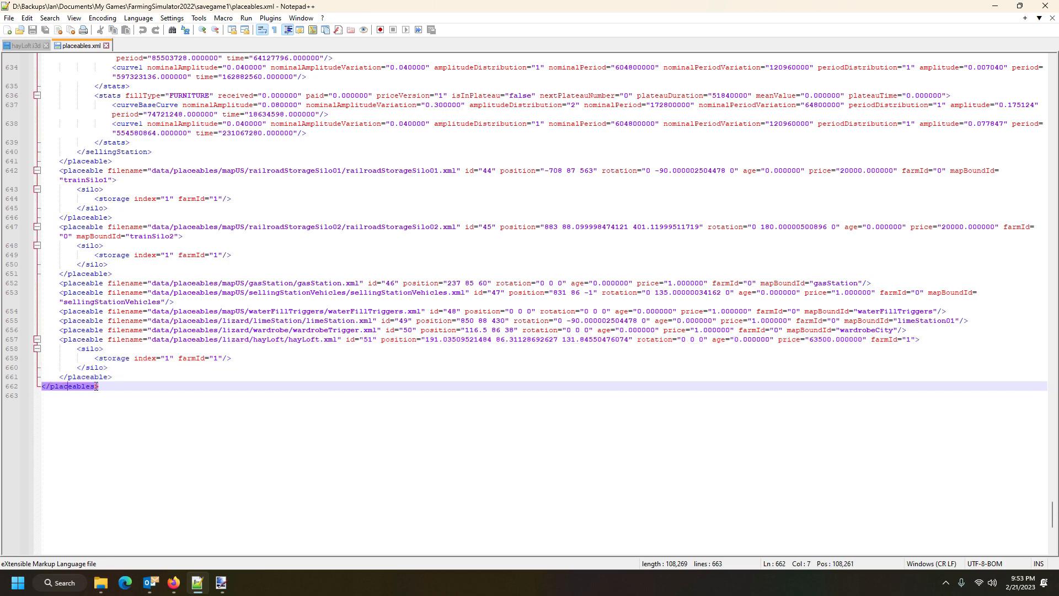
left_click(74, 343)
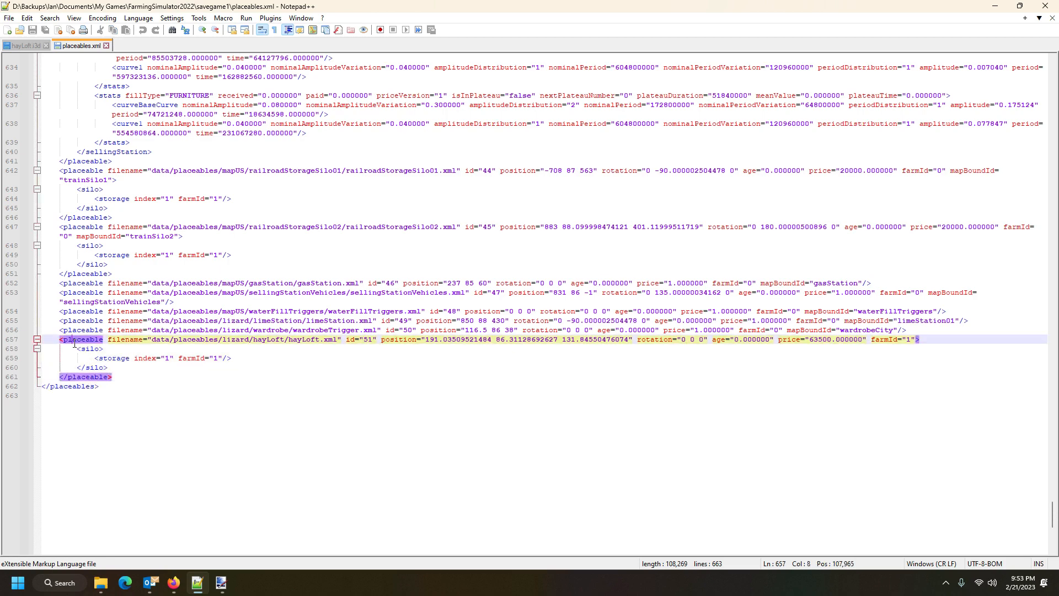
left_click(73, 388)
scroll(152, 334, "up", 20)
scroll(152, 334, "up", 20)
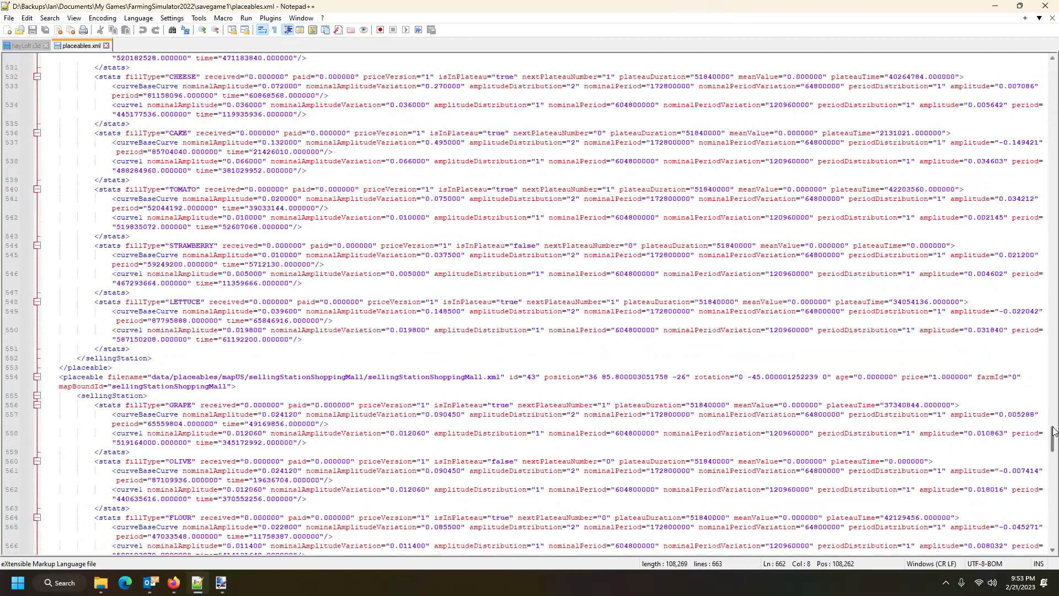
left_click_drag(1054, 440, 1054, 70)
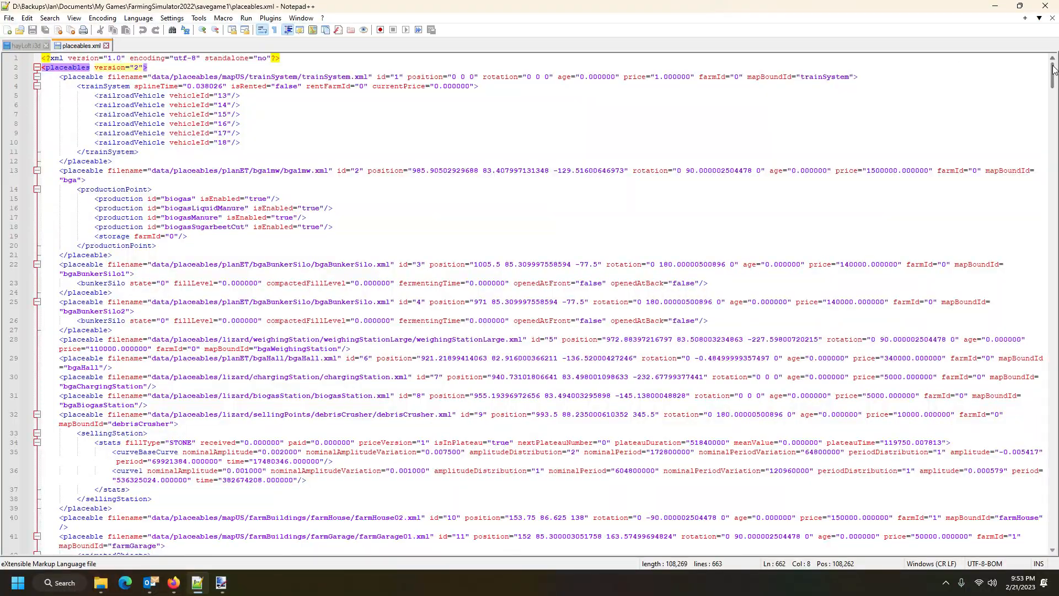
left_click_drag(1054, 75, 1054, 512)
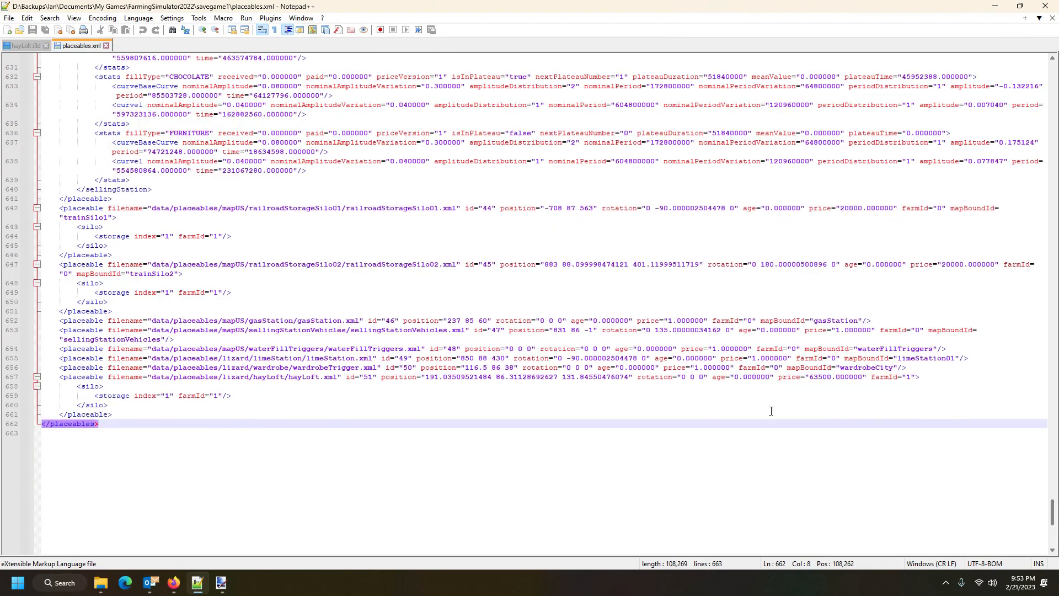
Copy the complete hayLoft placeable entry, including its silo block, without the closing placeables tag.
left_click(87, 416)
left_click_drag(13, 378, 9, 415)
key("ctrl+c")
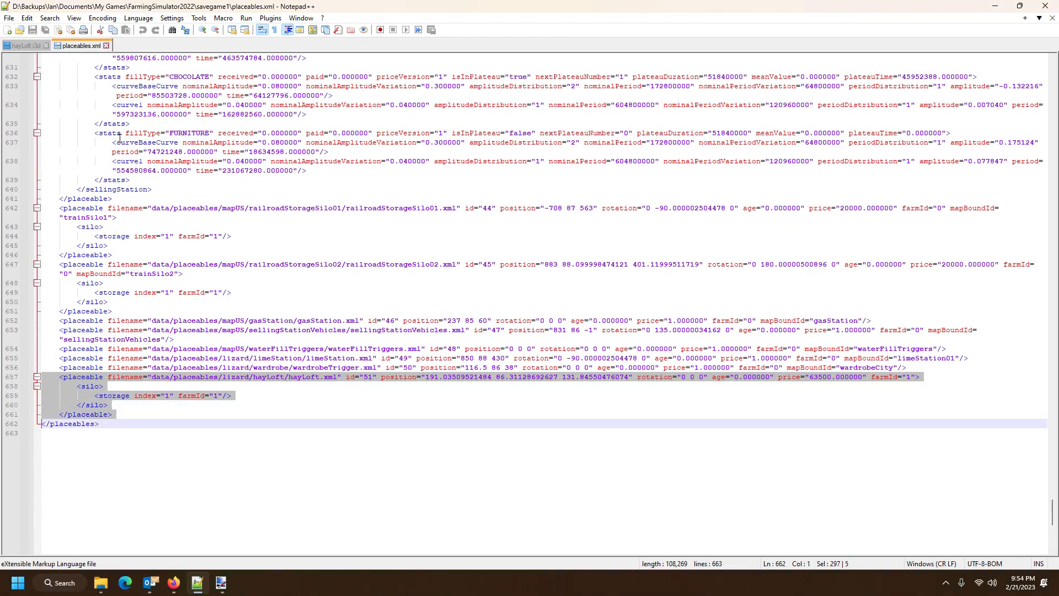
double_click(20, 11)
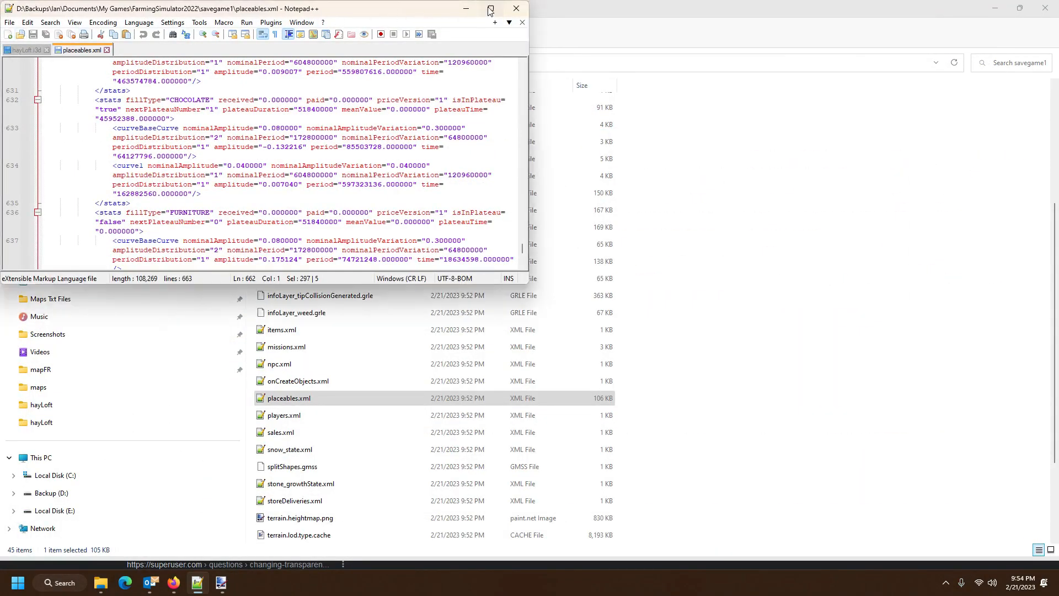
left_click_drag(276, 9, 783, 62)
left_click(1017, 62)
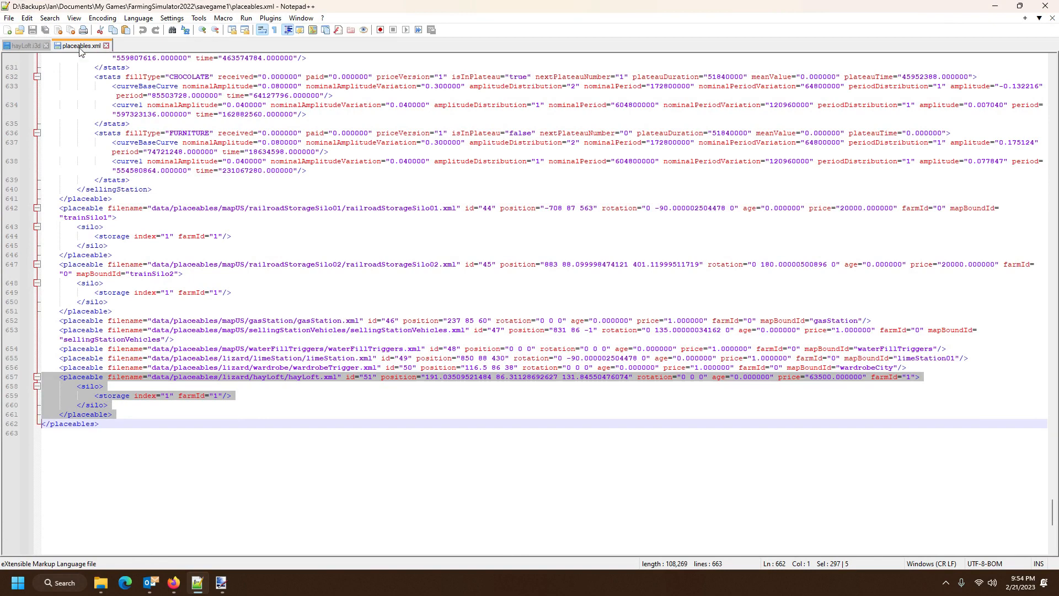
Switch to File Explorer and open placeables.xml from TestMap's mapAlpine folder in Notepad++.
left_click(94, 510)
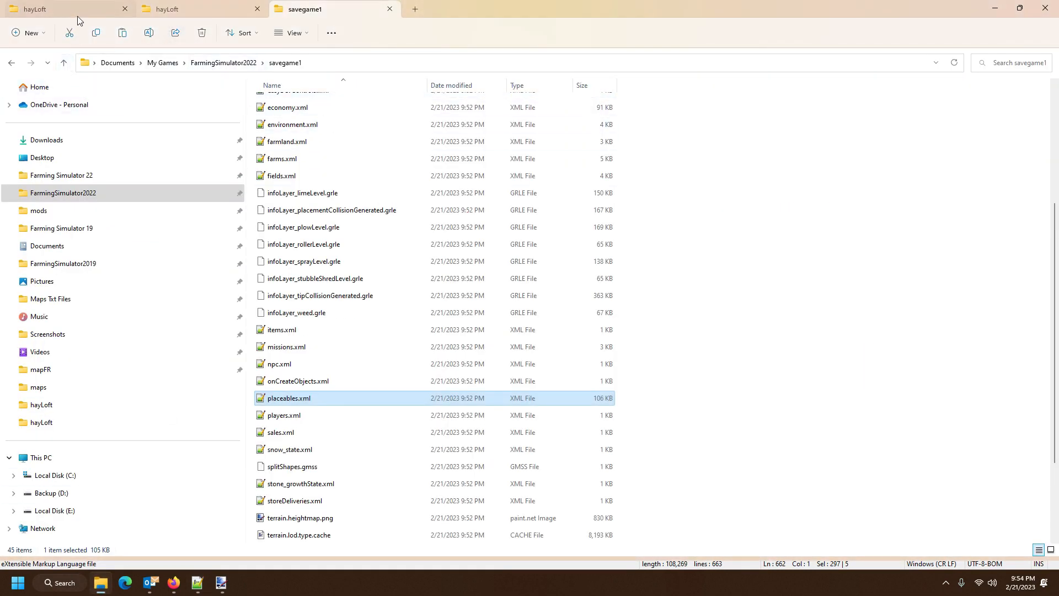
left_click(58, 11)
left_click(376, 65)
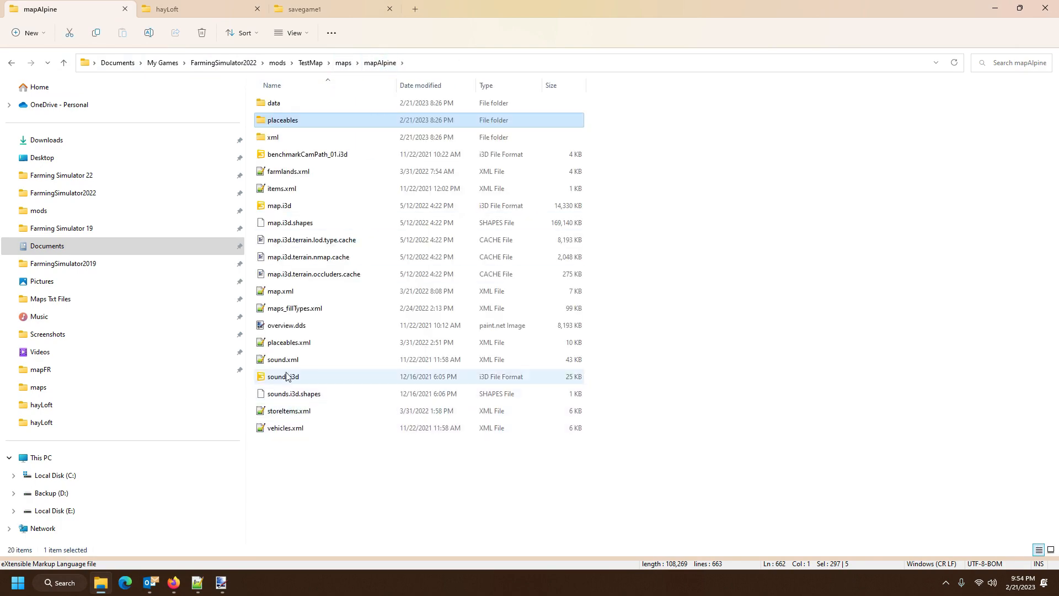
double_click(279, 343)
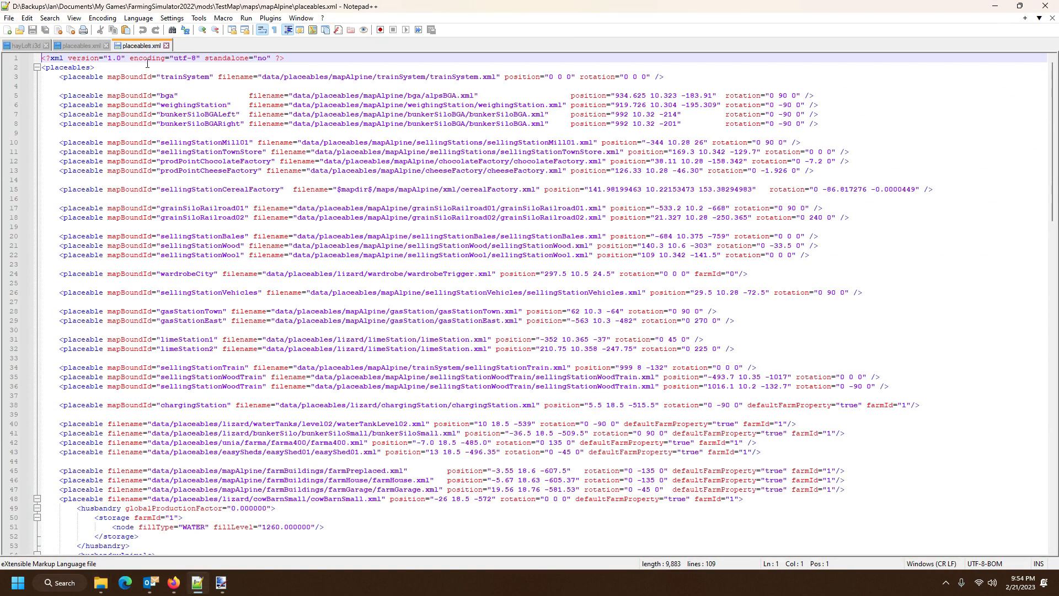
Paste the copied hayLoft entry at line 103, below the grapeSingleton placeable in the mapAlpine placeables.xml.
scroll(248, 292, "down", 20)
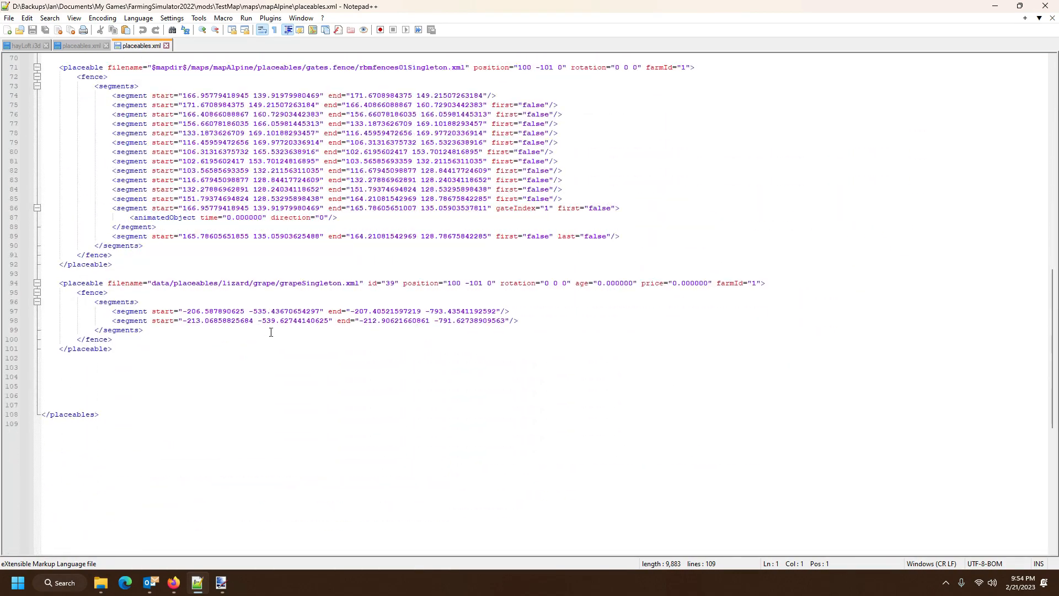
left_click(68, 338)
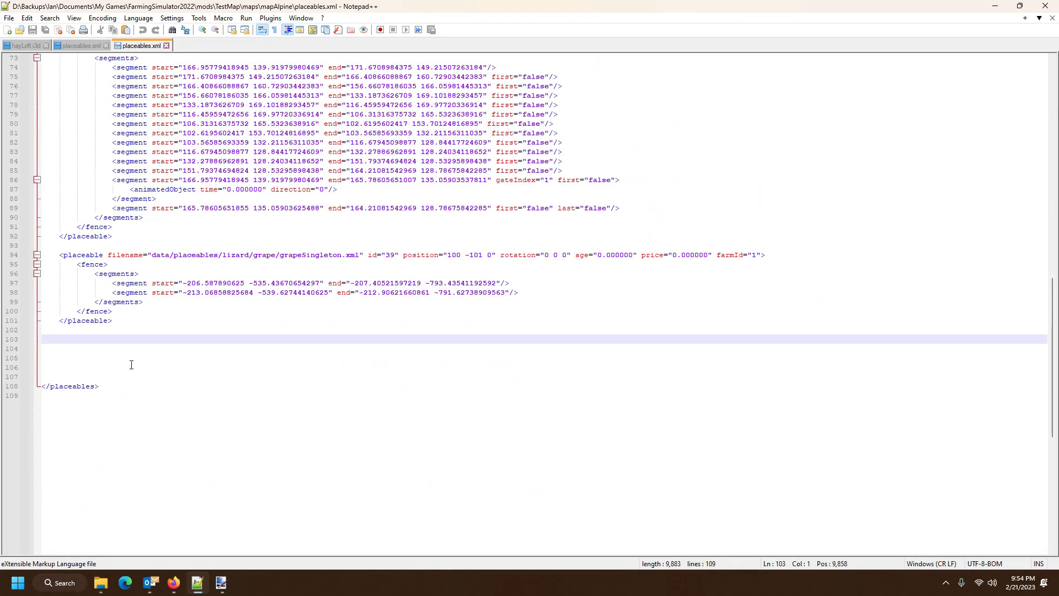
key("ctrl+v")
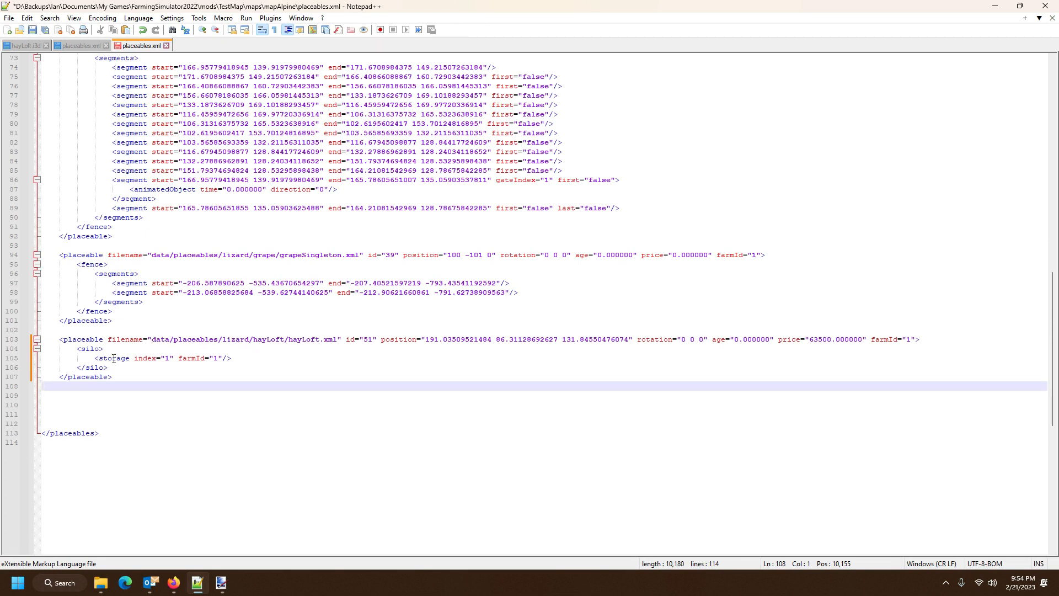
Open mapAlpine's xml folder in File Explorer and copy the maps\mapAlpine\xml portion of its path.
left_click(100, 582)
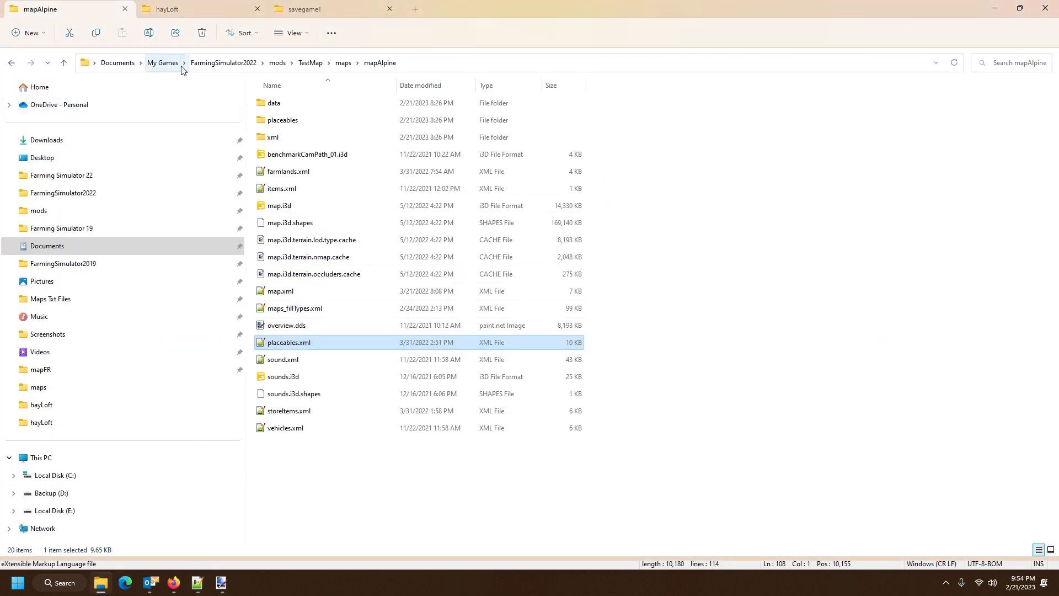
double_click(275, 137)
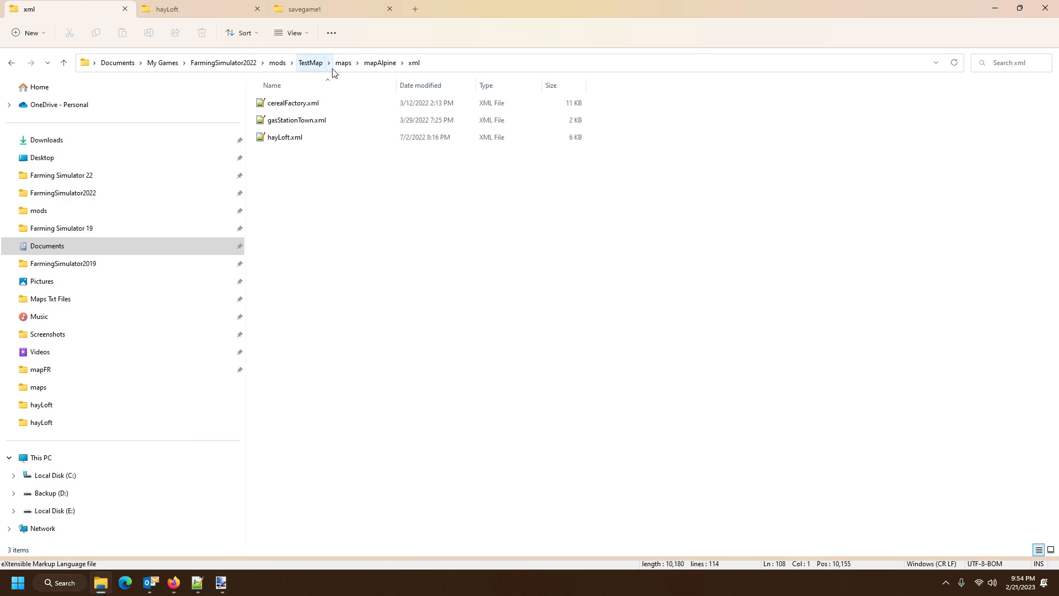
left_click(455, 63)
left_click(454, 63)
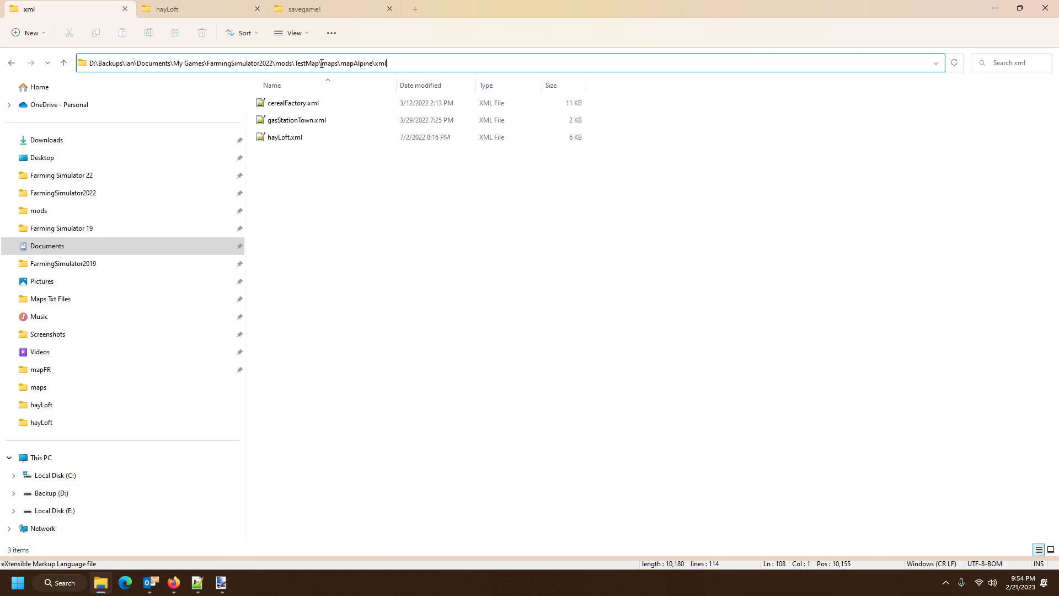
left_click_drag(322, 63, 391, 67)
key("ctrl+c")
Back in Notepad++, replace the hayLoft entry's data/placeables/lizard/hayLoft path with maps/mapAlpine/xml, using forward slashes.
left_click(203, 584)
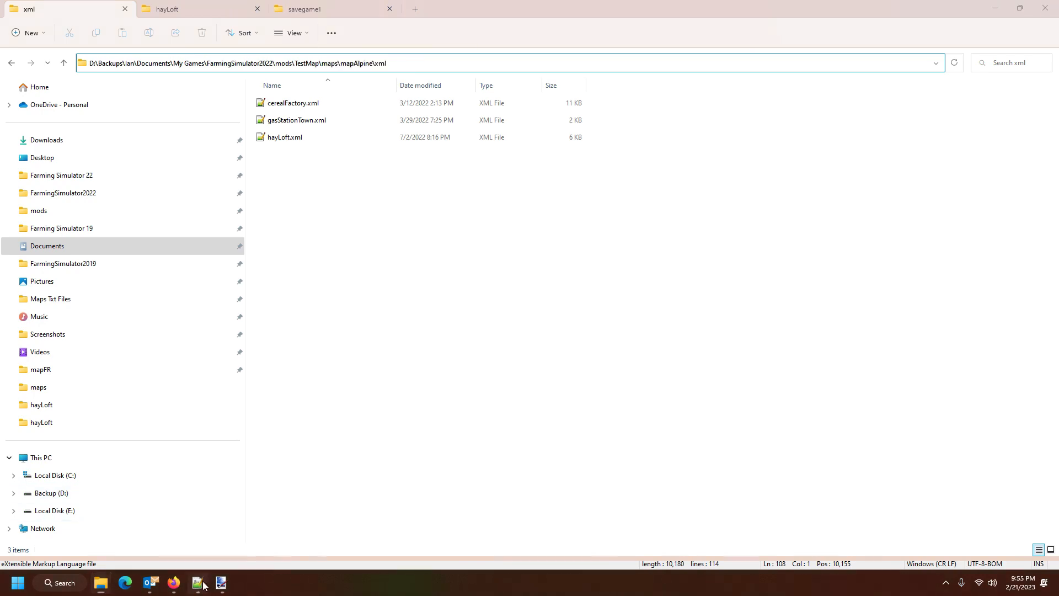
left_click_drag(154, 341, 283, 342)
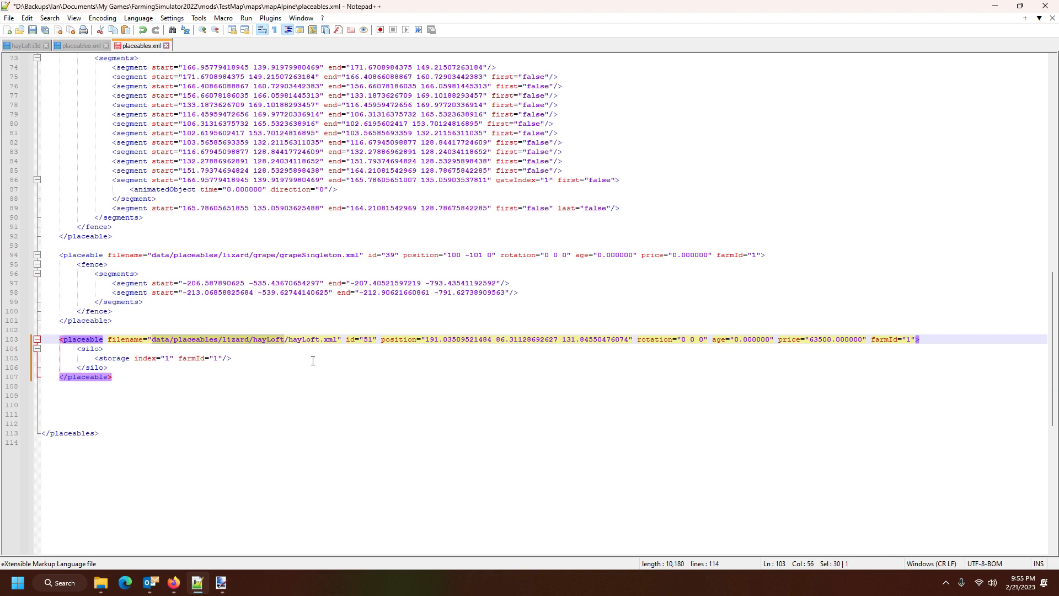
key("ctrl+v")
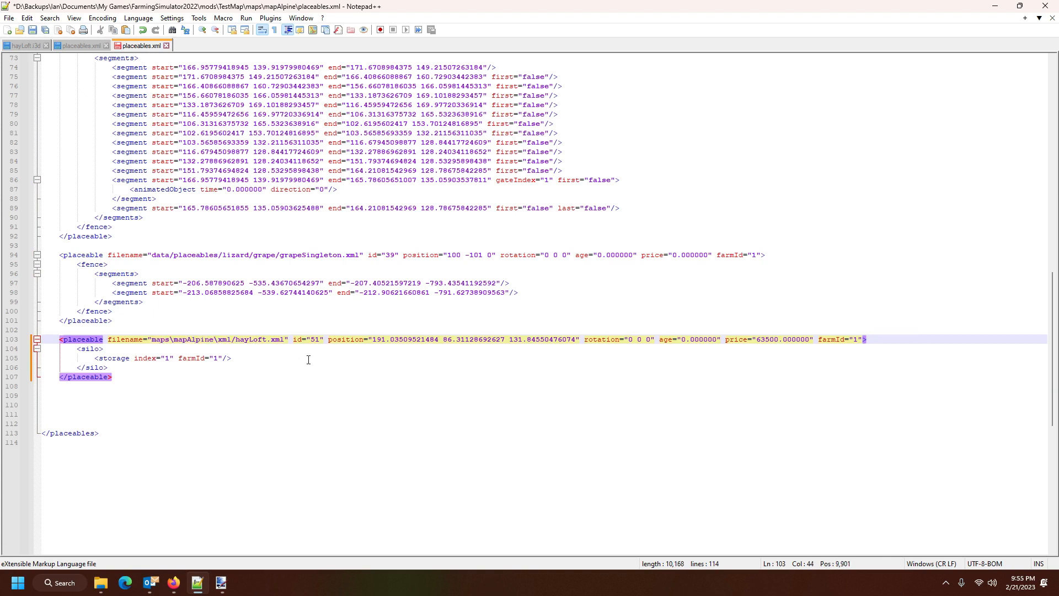
double_click(173, 343)
type("/")
double_click(216, 338)
type("/")
Prefix the hayLoft entry's filename path with $mapdir$/, following the cerealFactory entry's format.
scroll(264, 249, "up", 5)
scroll(264, 248, "up", 19)
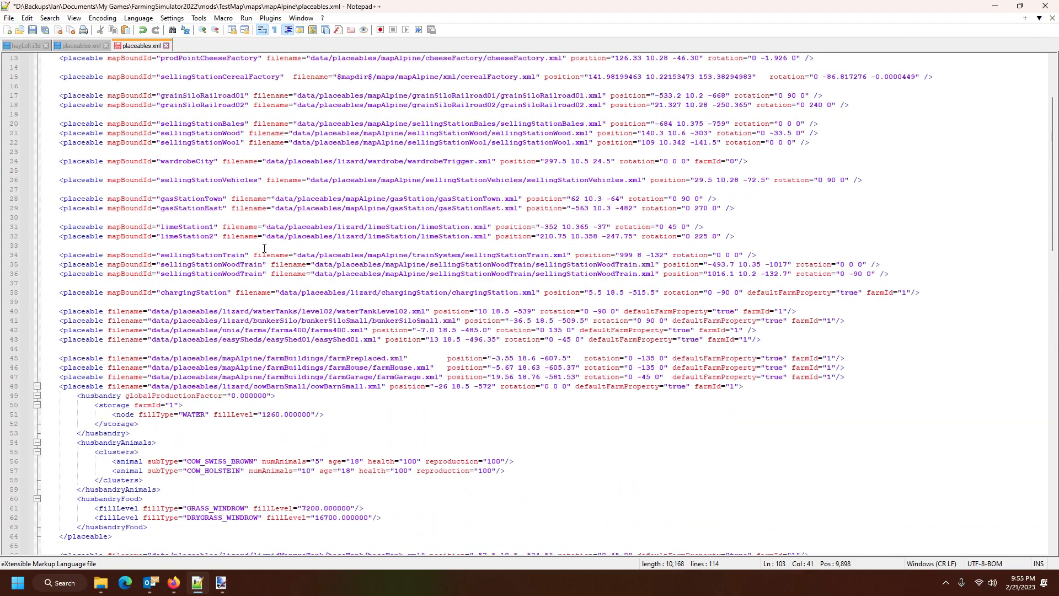
scroll(264, 249, "down", 16)
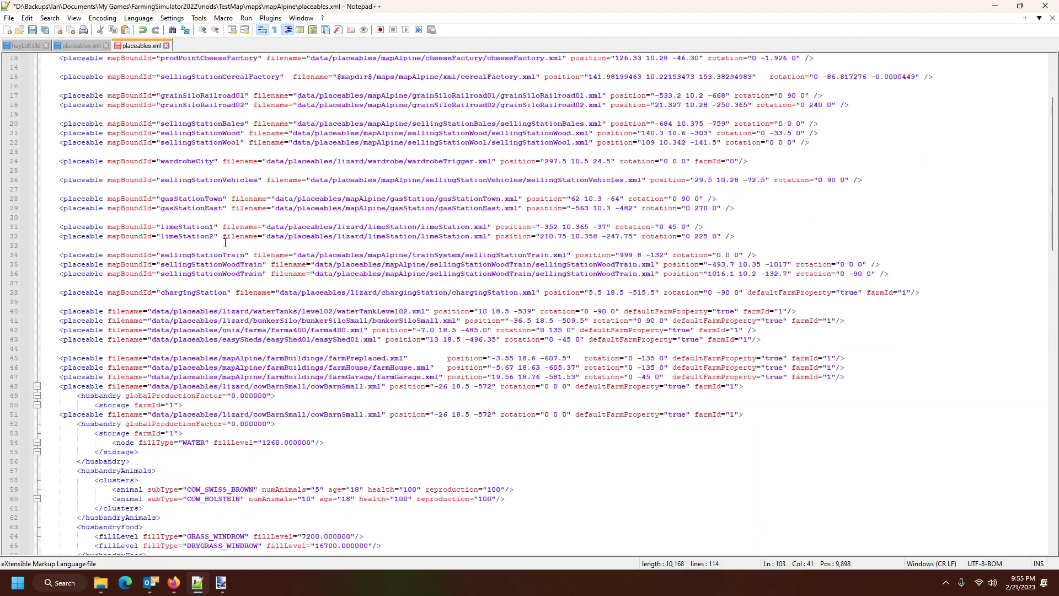
scroll(238, 304, "down", 8)
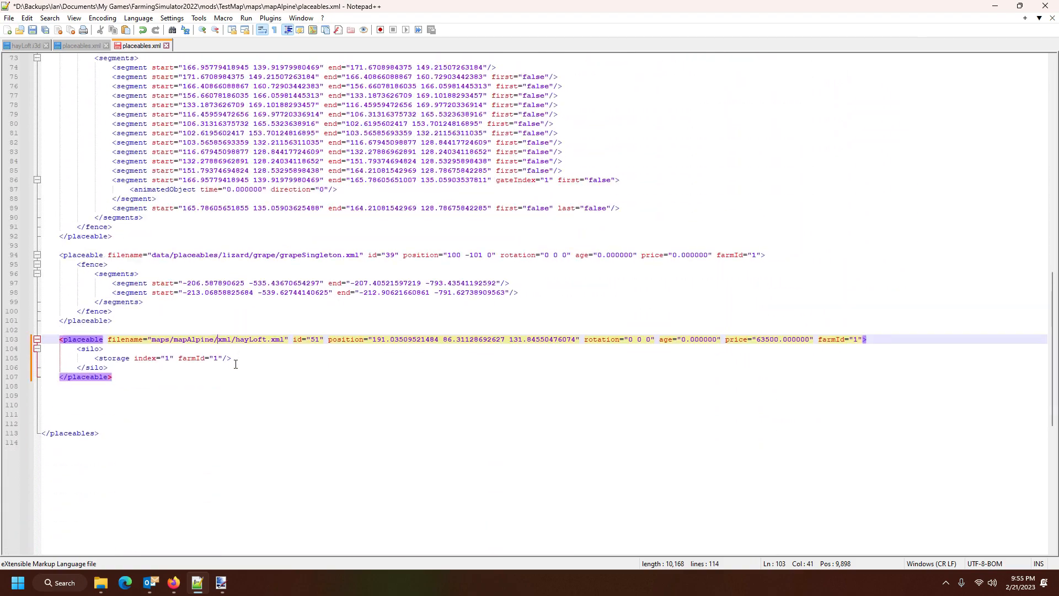
left_click(152, 339)
type("$mapdir")
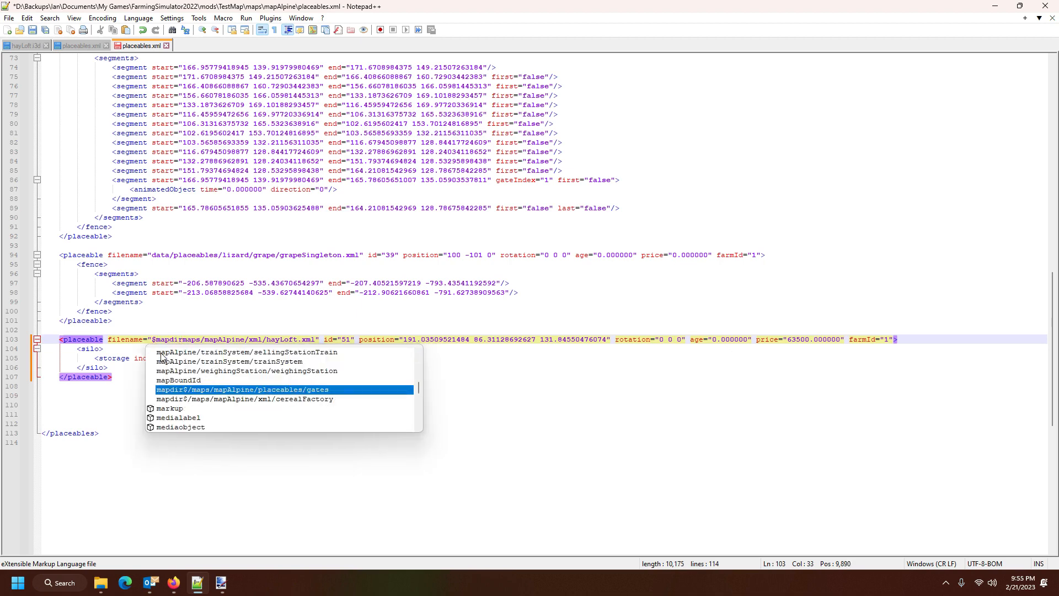
type("$")
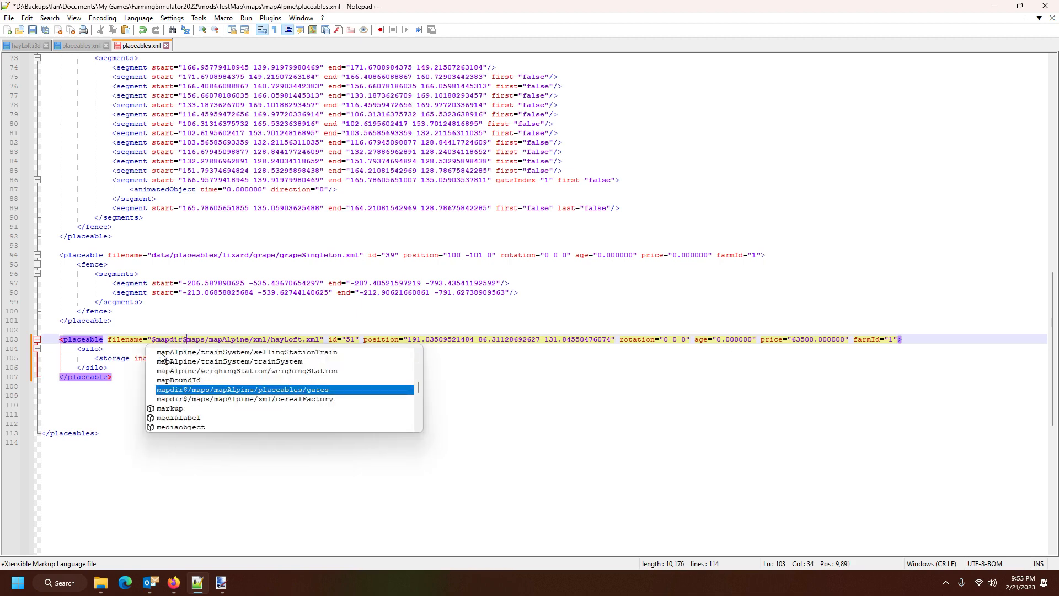
type("/")
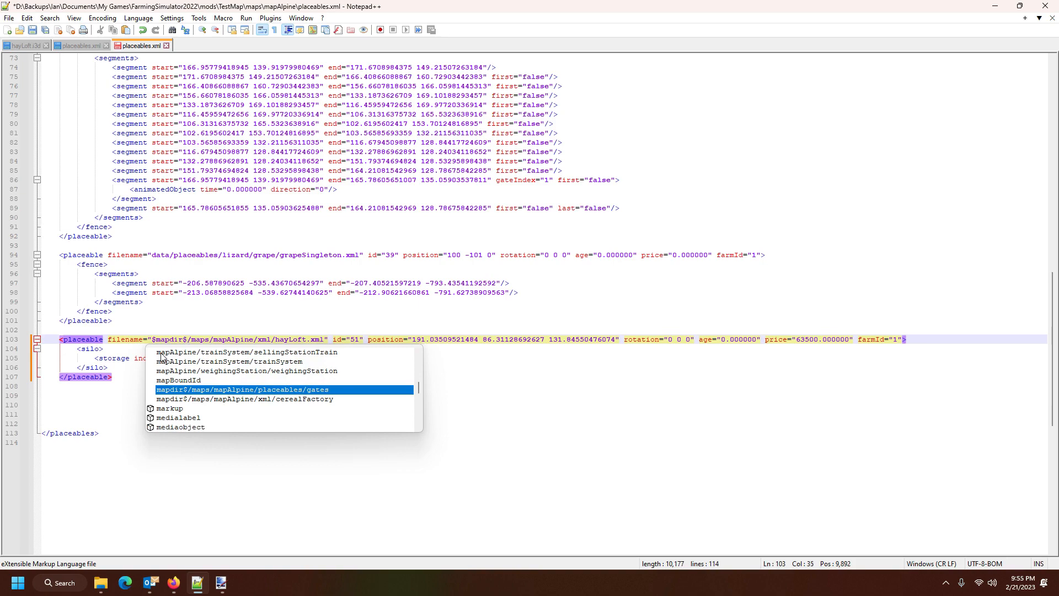
left_click(209, 338)
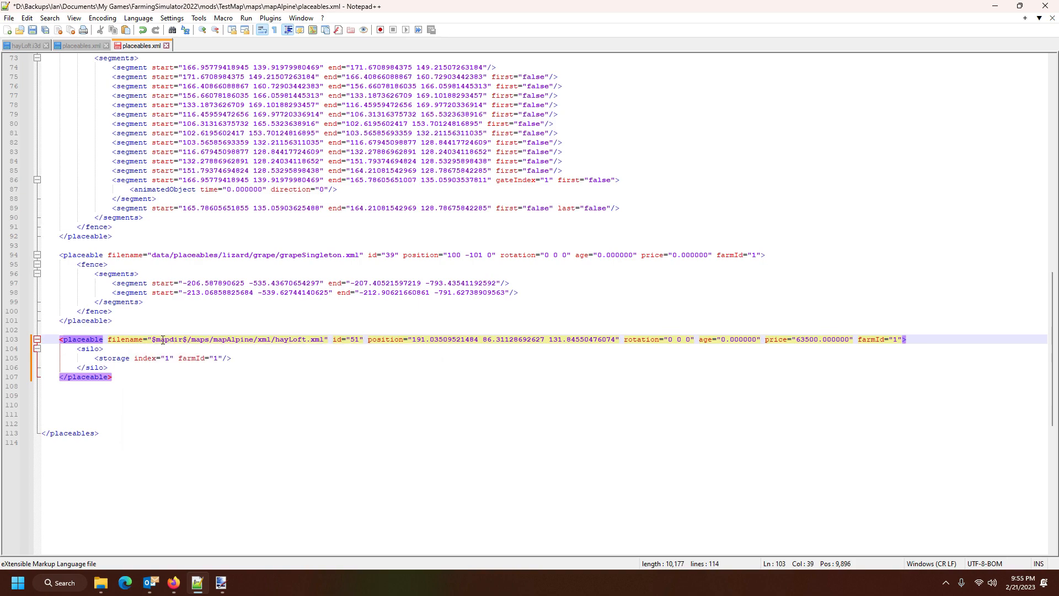
Compare the hayLoft entry's $mapdir$ path with the other placeable filenames and open the TestMap root folder in File Explorer.
scroll(164, 340, "up", 19)
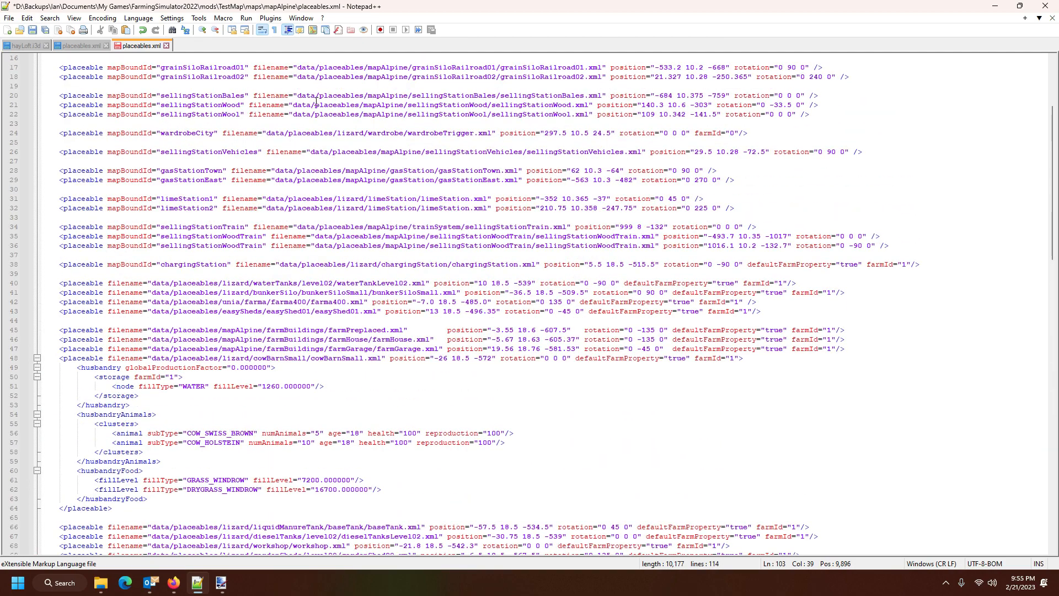
scroll(316, 102, "down", 5)
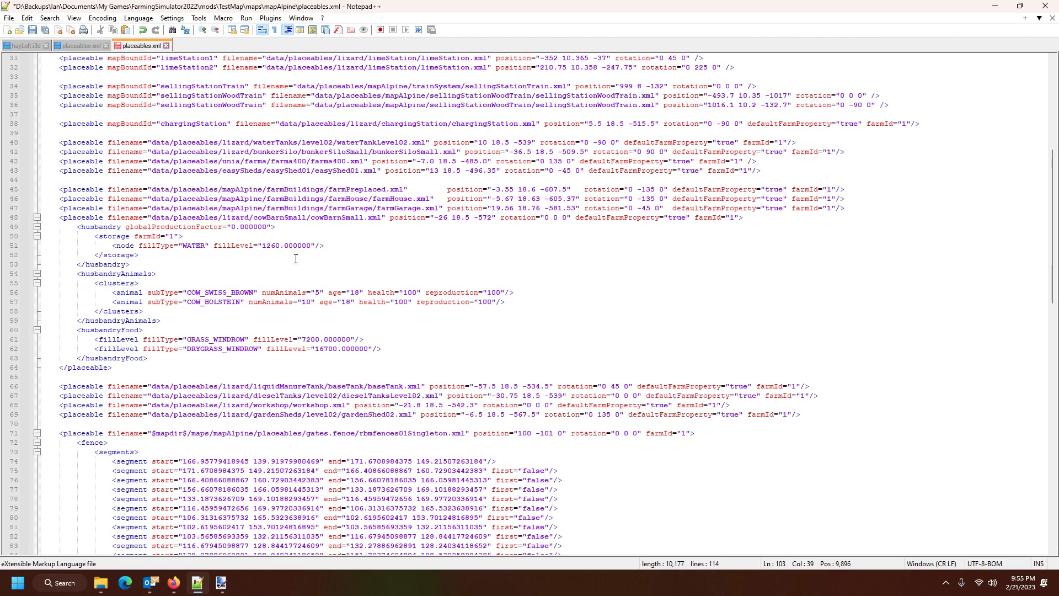
scroll(307, 345, "down", 13)
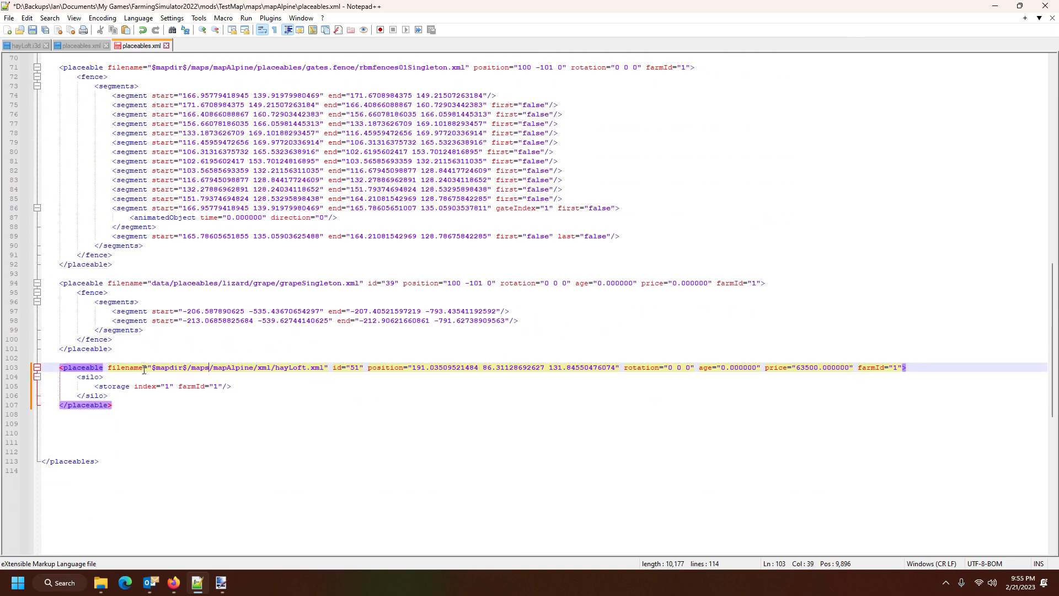
left_click(205, 367)
left_click(100, 583)
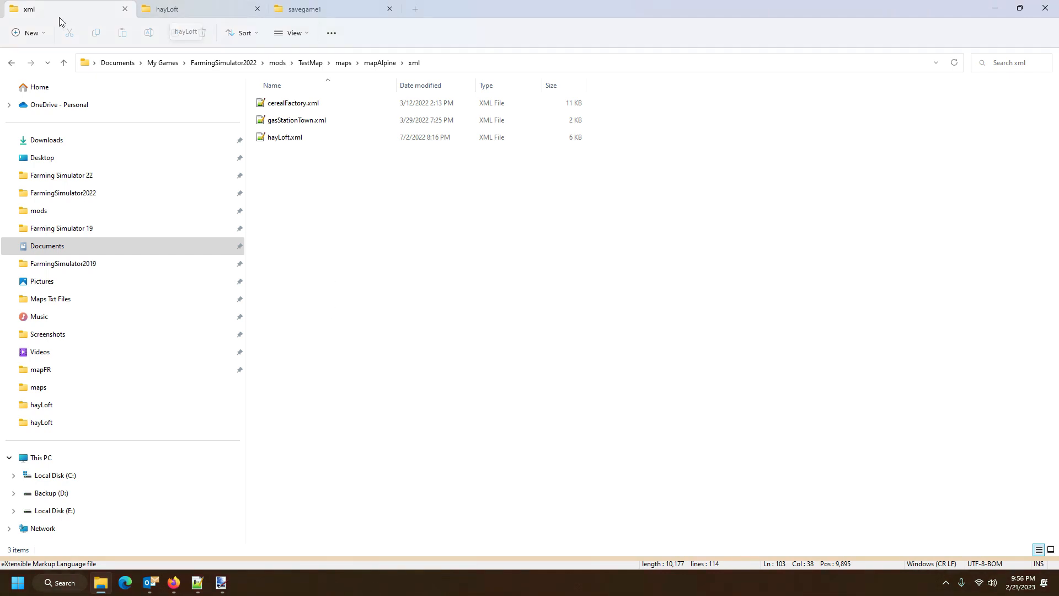
left_click(307, 64)
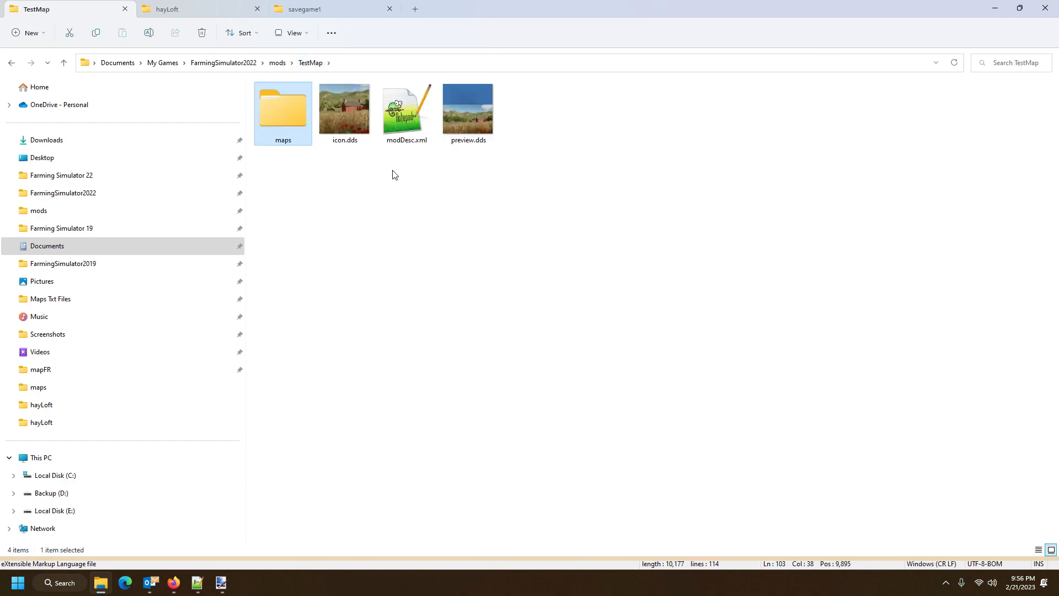
Open TestMap's modDesc.xml in Notepad++ and insert nine blank lines between the closing maps and modDesc tags.
double_click(393, 123)
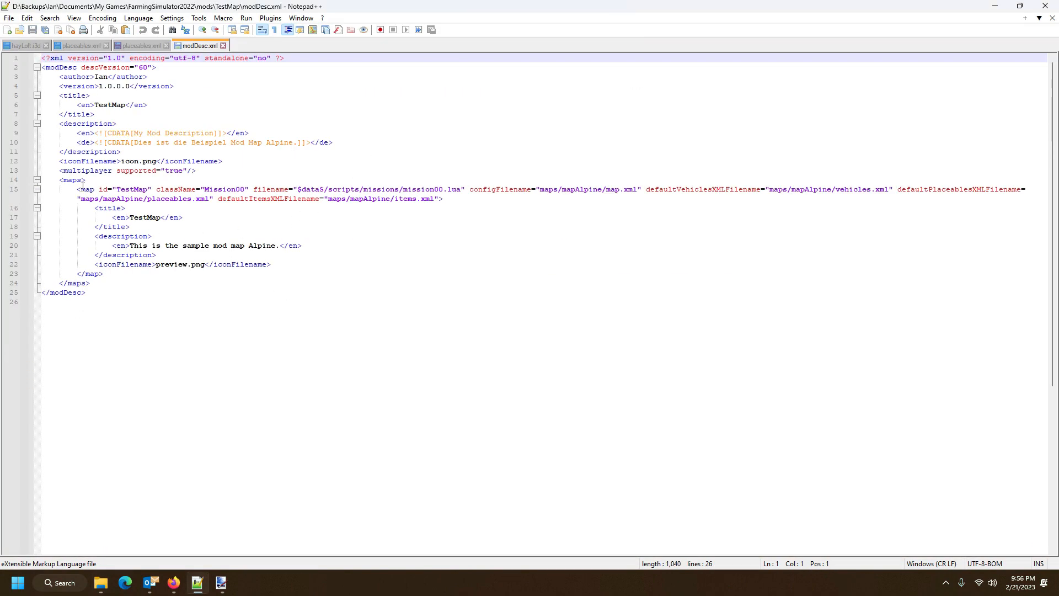
left_click(106, 284)
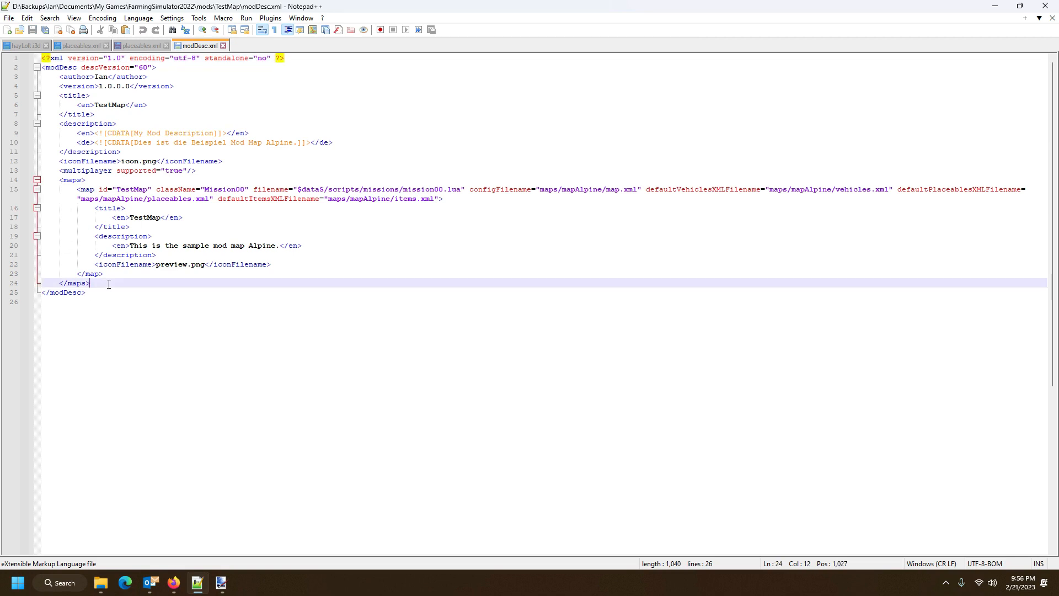
left_click(64, 293)
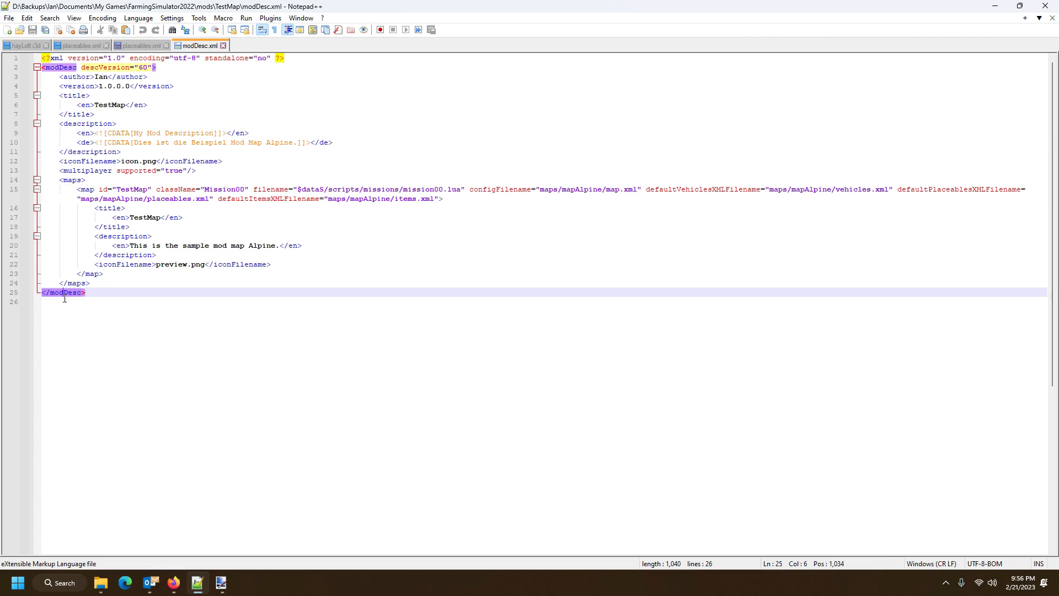
left_click(93, 287)
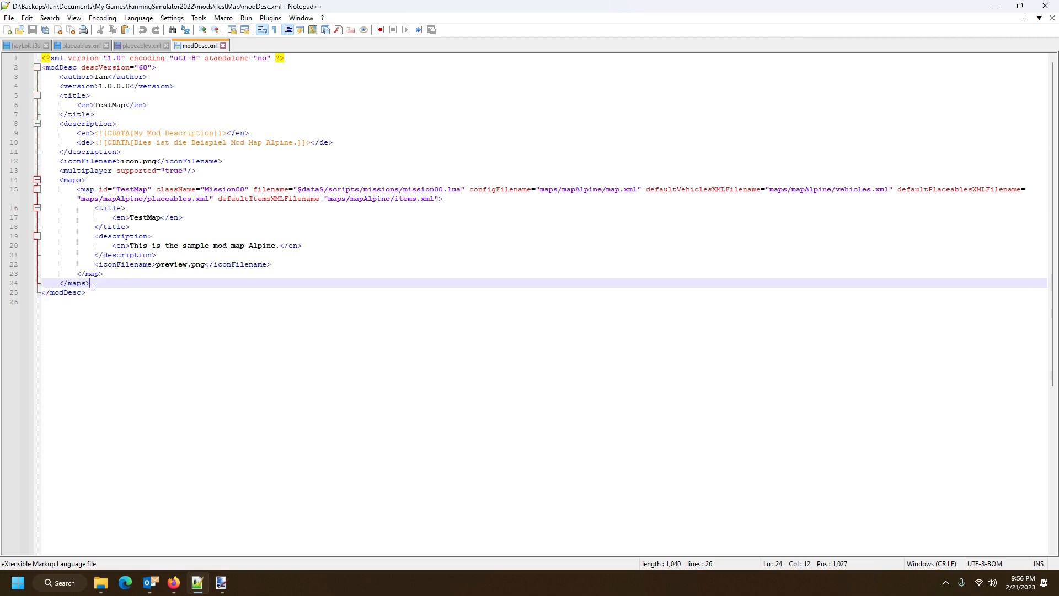
key("Return")
key("Return")
key("Return")
key("Return")
key("Return")
key("Return")
key("Return")
key("Return")
key("Return")
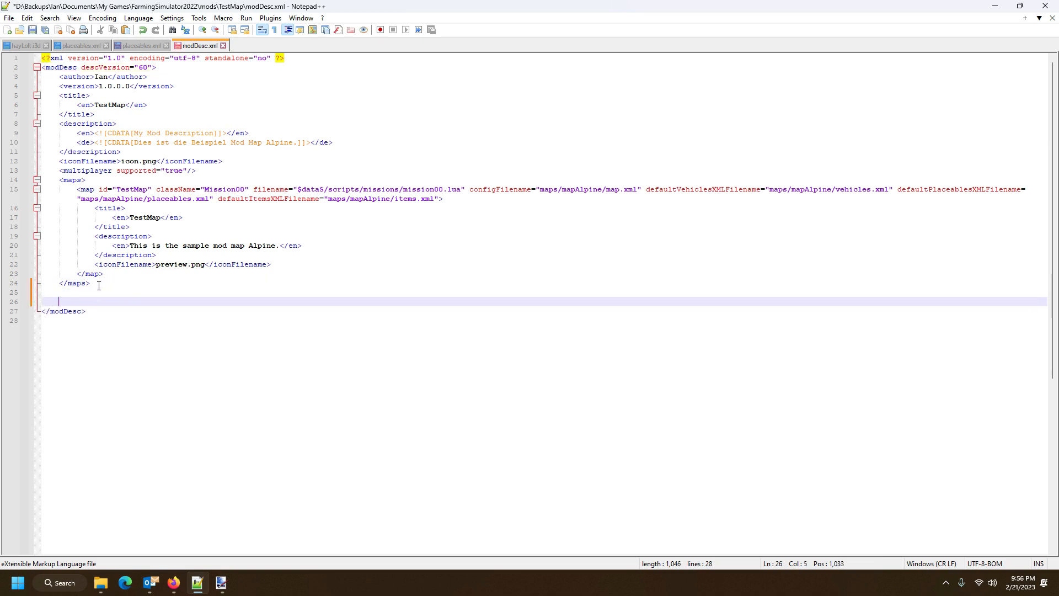
key("Up")
key("Up")
key("Up")
key("Up")
key("Up")
key("Up")
key("Up")
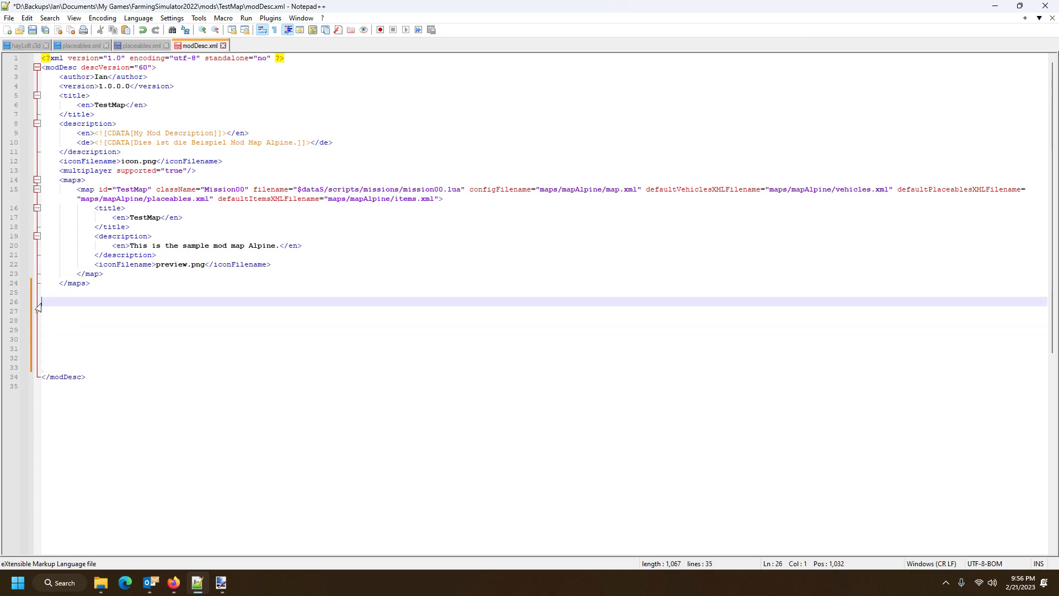
Switch to File Explorer and open storeItems.xml from the Farming Simulator 22 installation's data\maps\mapAlpine folder.
left_click(100, 588)
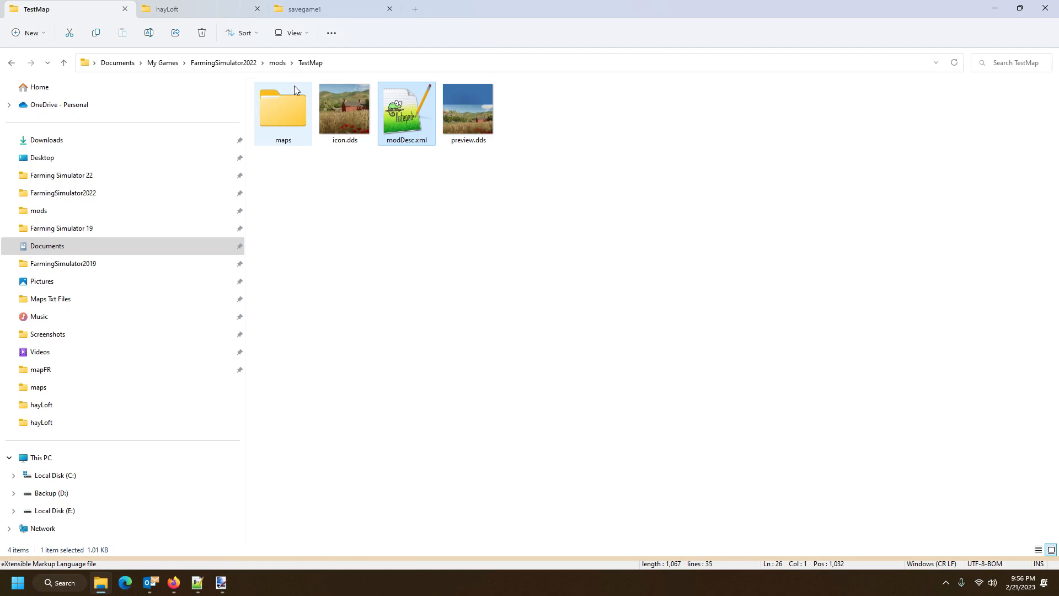
left_click(197, 11)
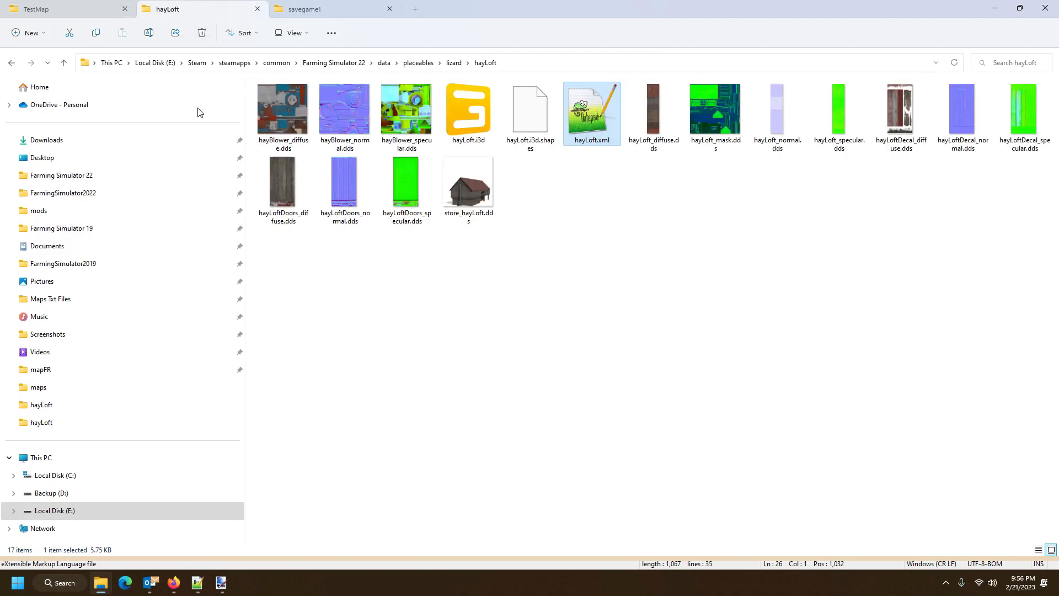
left_click(61, 175)
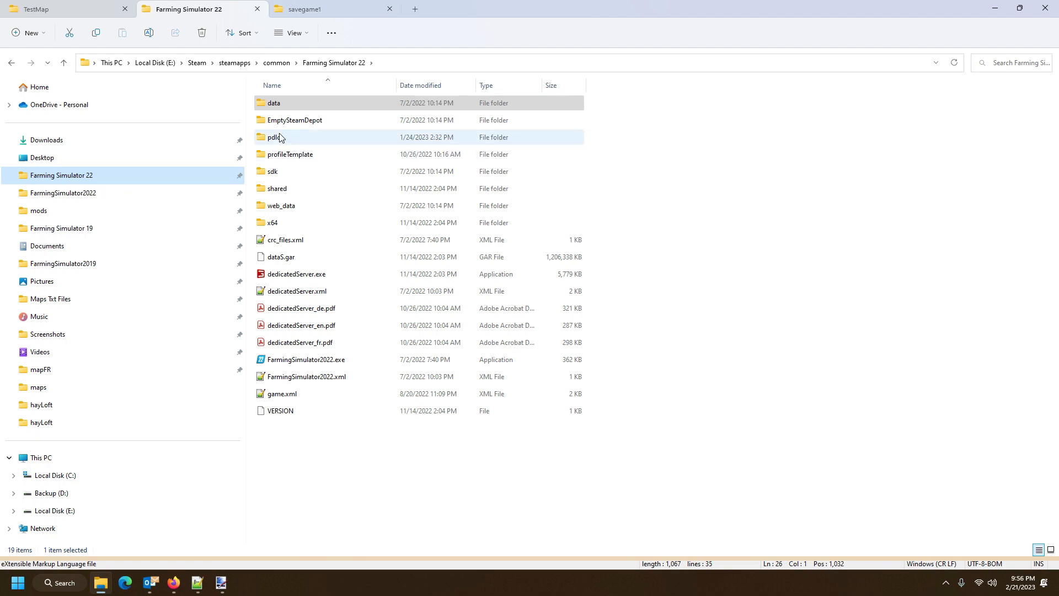
double_click(285, 105)
double_click(297, 188)
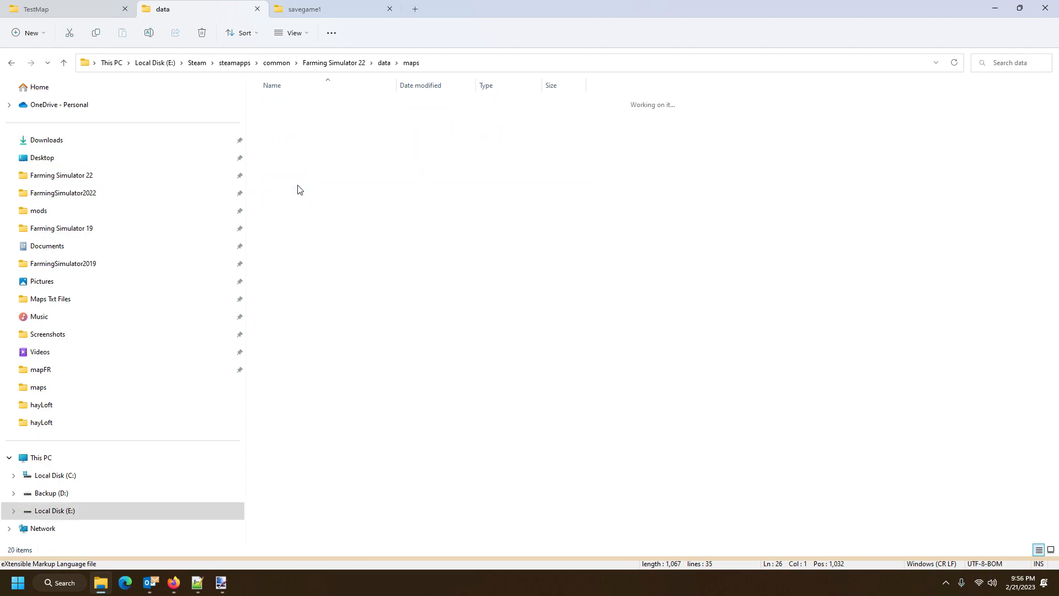
left_click(307, 105)
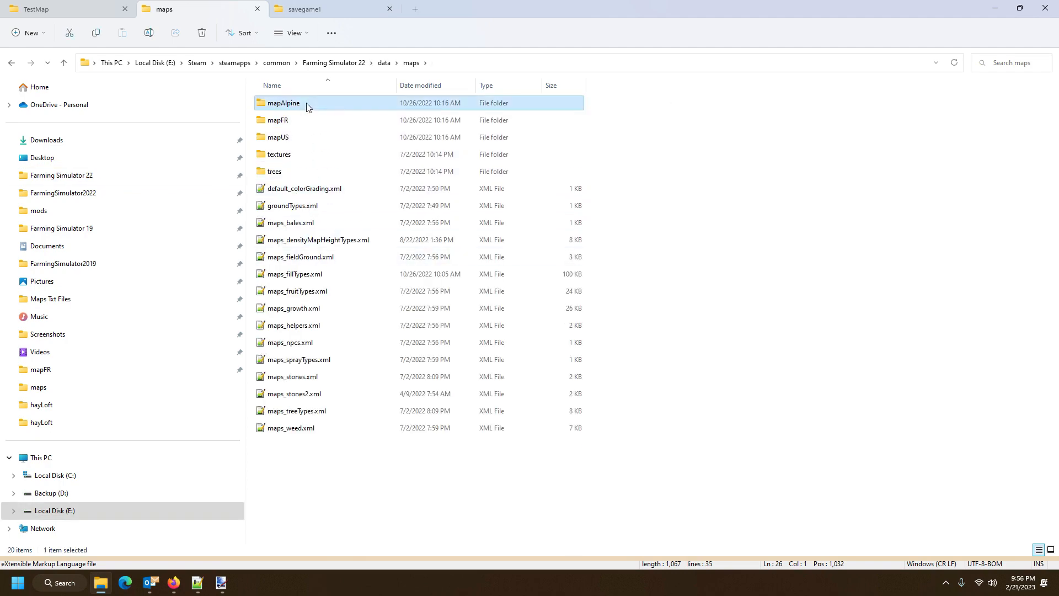
double_click(307, 105)
scroll(366, 175, "down", 2)
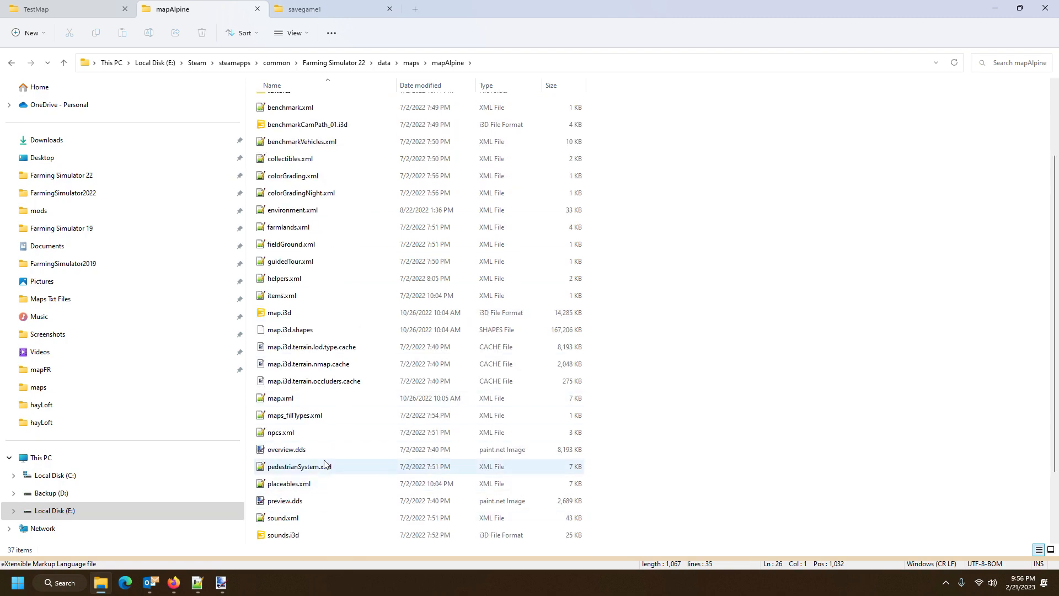
scroll(324, 466, "down", 2)
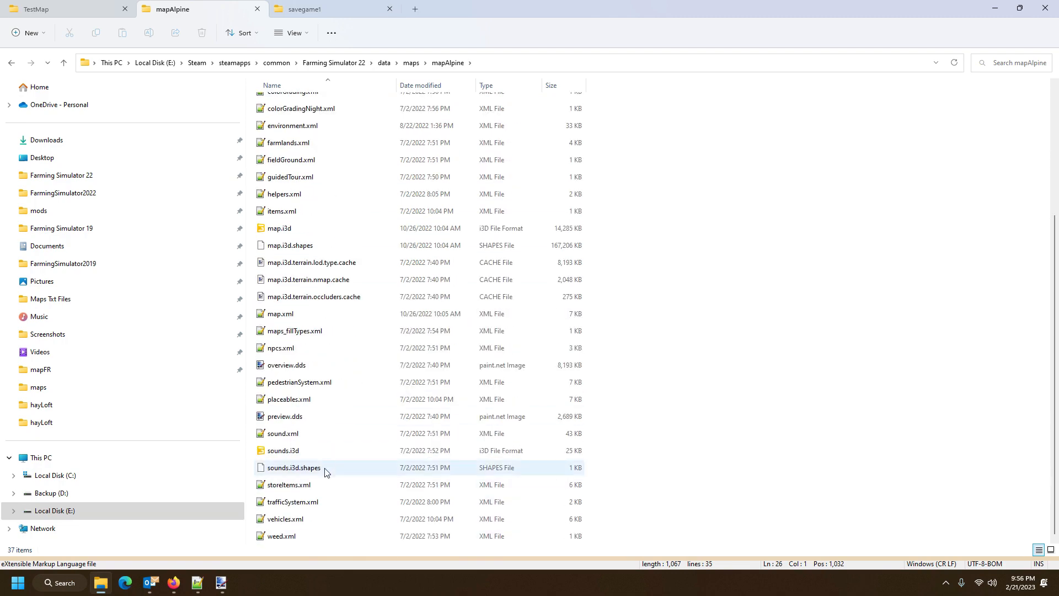
double_click(300, 486)
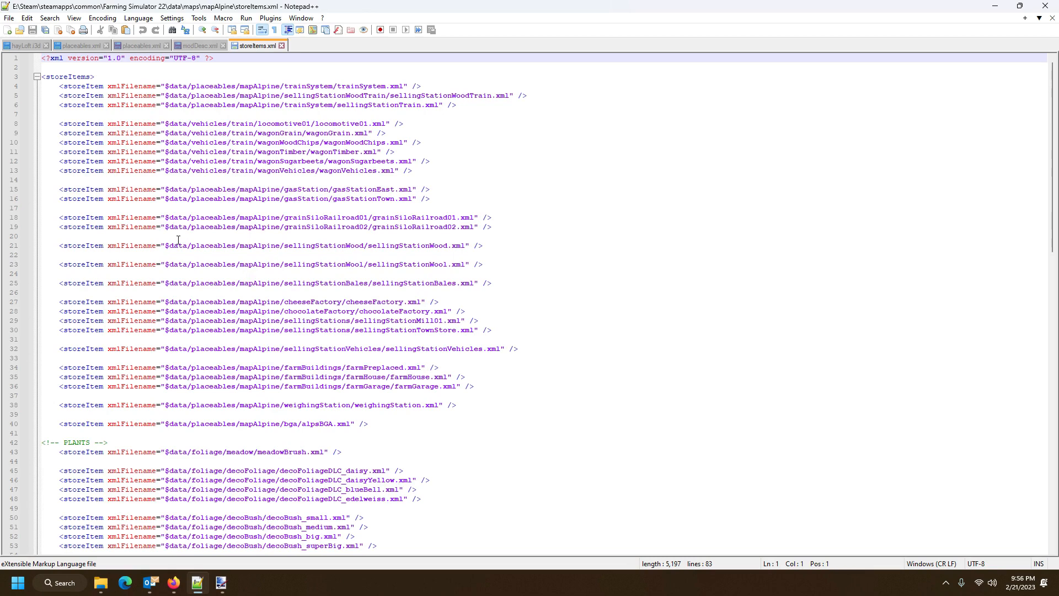
Copy the opening storeItems tag and the trainSystem storeItem line from storeItems.xml into modDesc.xml below the closing maps tag.
left_click(75, 77)
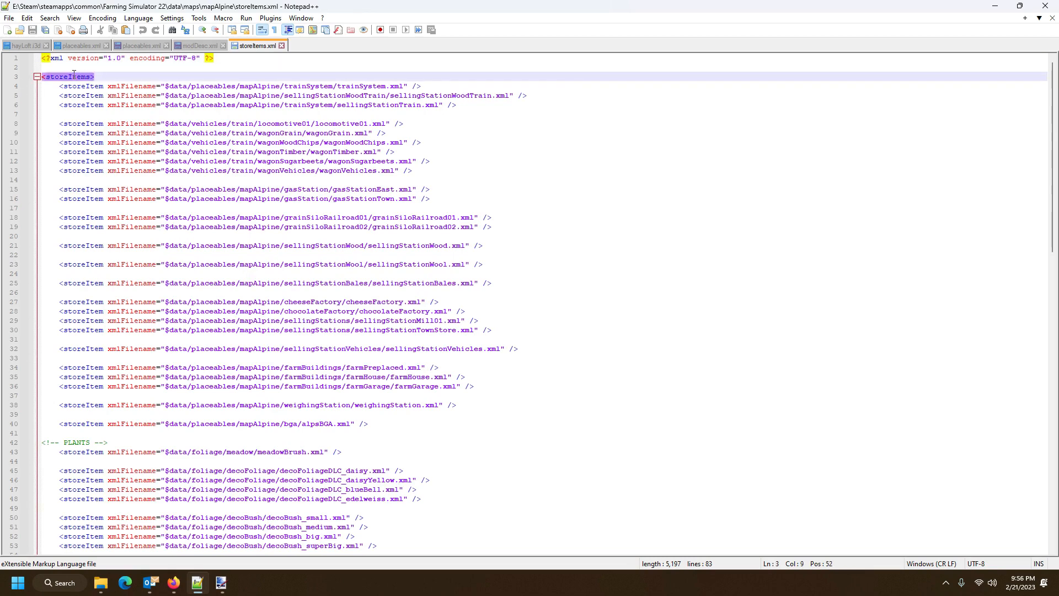
left_click_drag(11, 86, 13, 89)
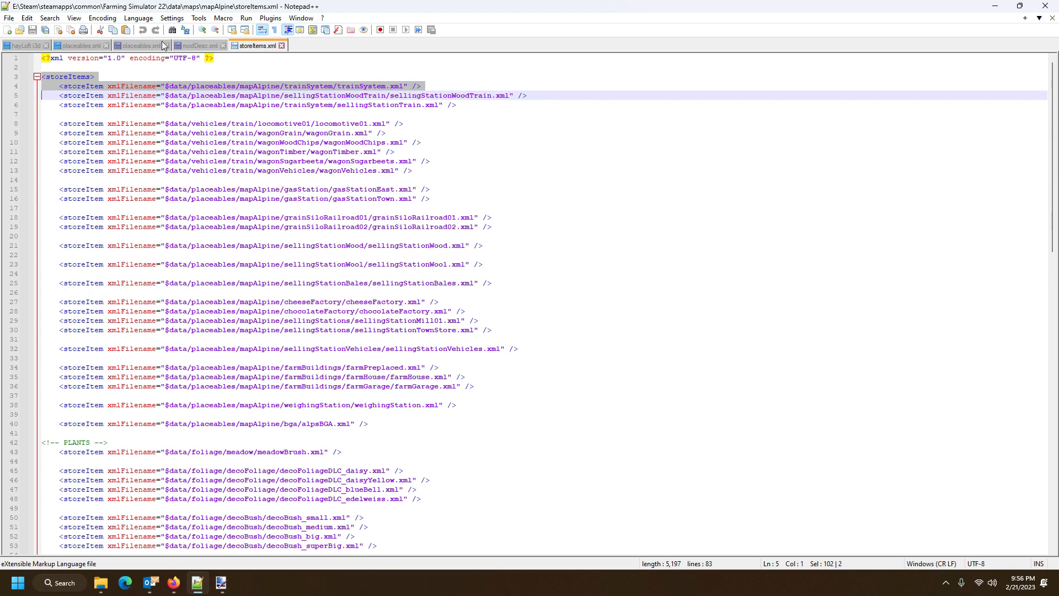
left_click(192, 46)
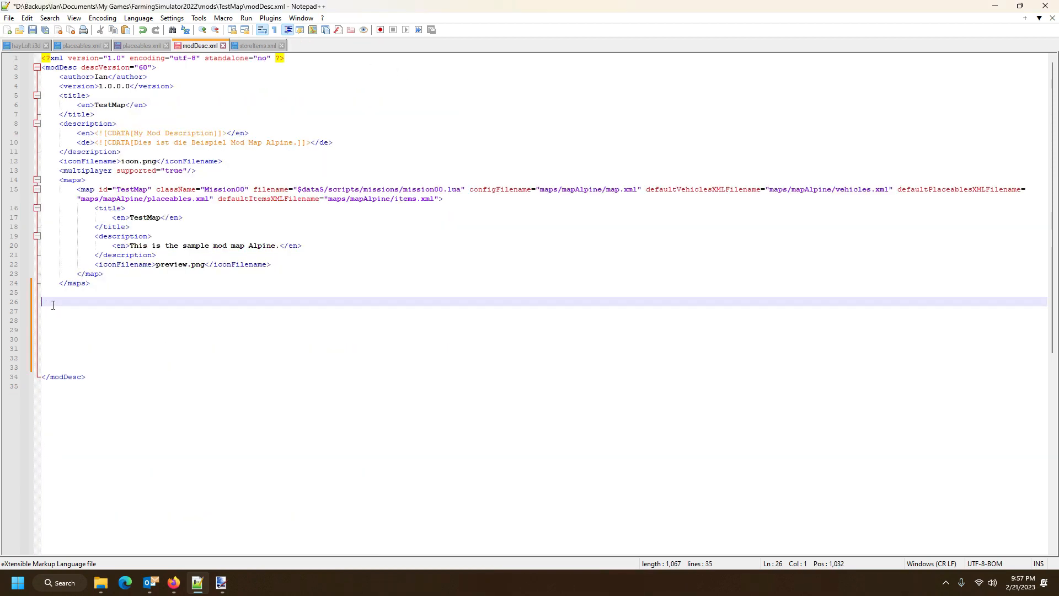
type("<storeItems>     <storeItem xmlFilename=\"$data/placeables/mapAlpine/trainSystem/trainSystem.xml\" />")
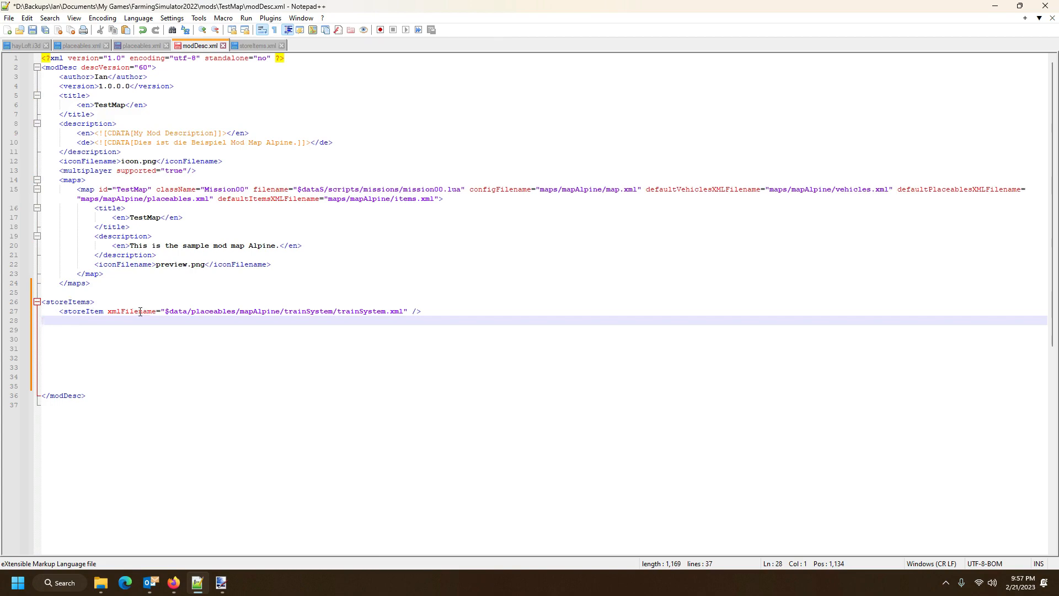
Copy the closing storeItems tag from the end of storeItems.xml to below the trainSystem line in modDesc.xml.
left_click(260, 46)
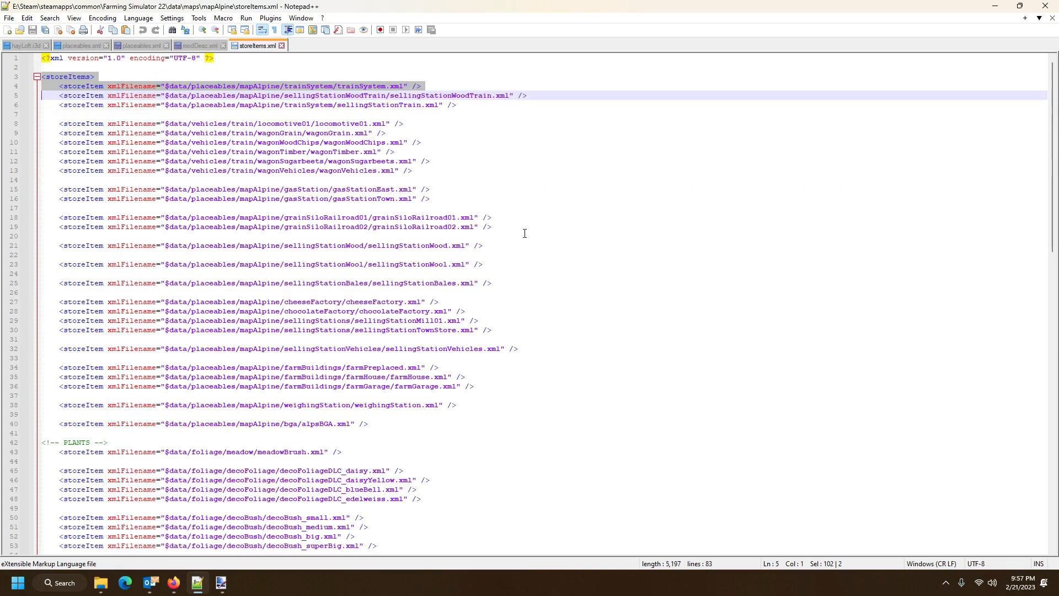
scroll(589, 229, "down", 7)
scroll(589, 229, "down", 6)
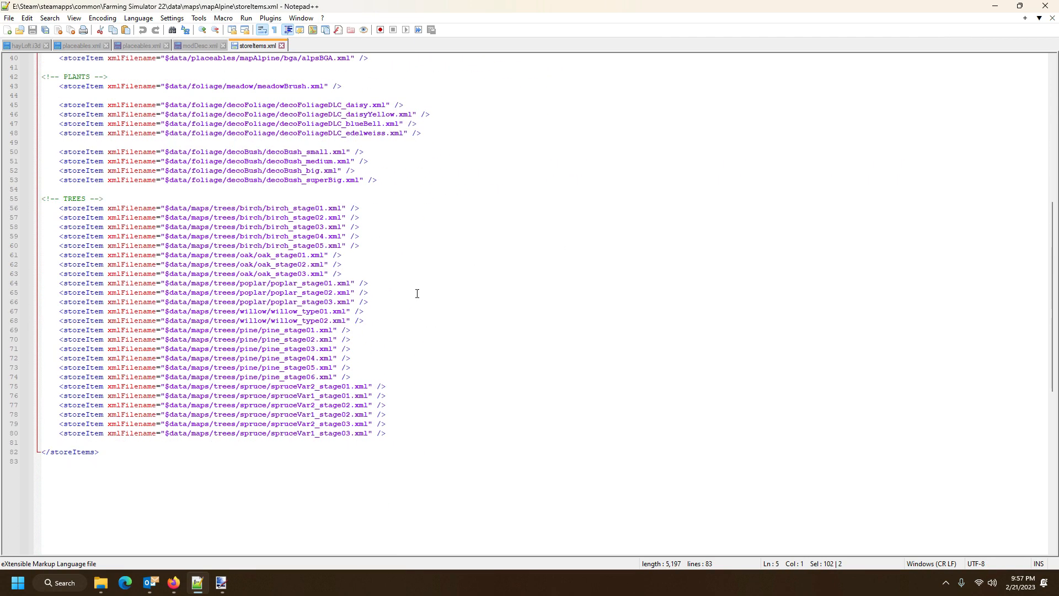
left_click(11, 453)
key("ctrl+c")
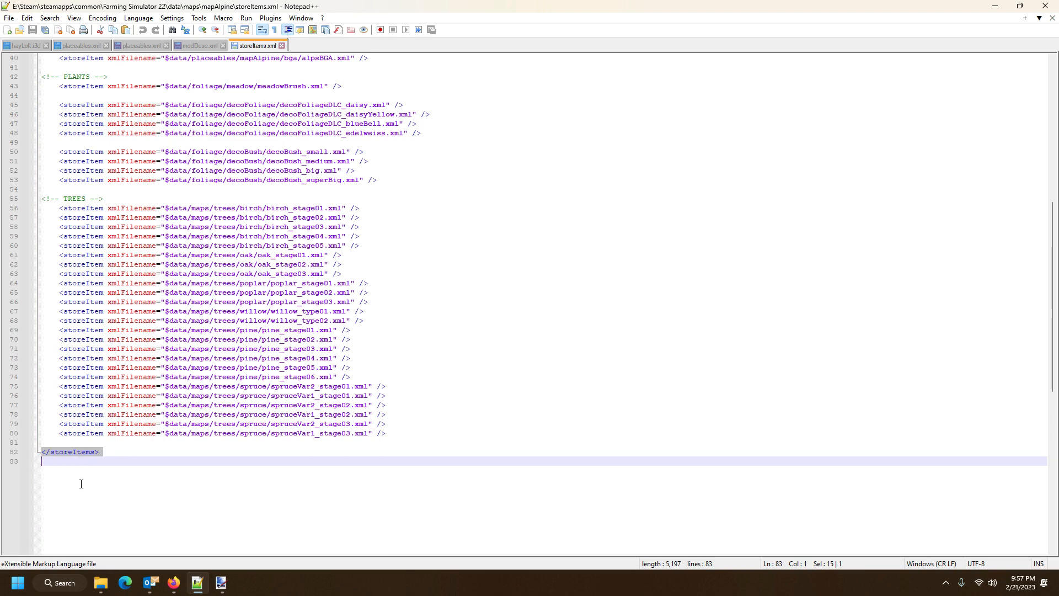
left_click(190, 46)
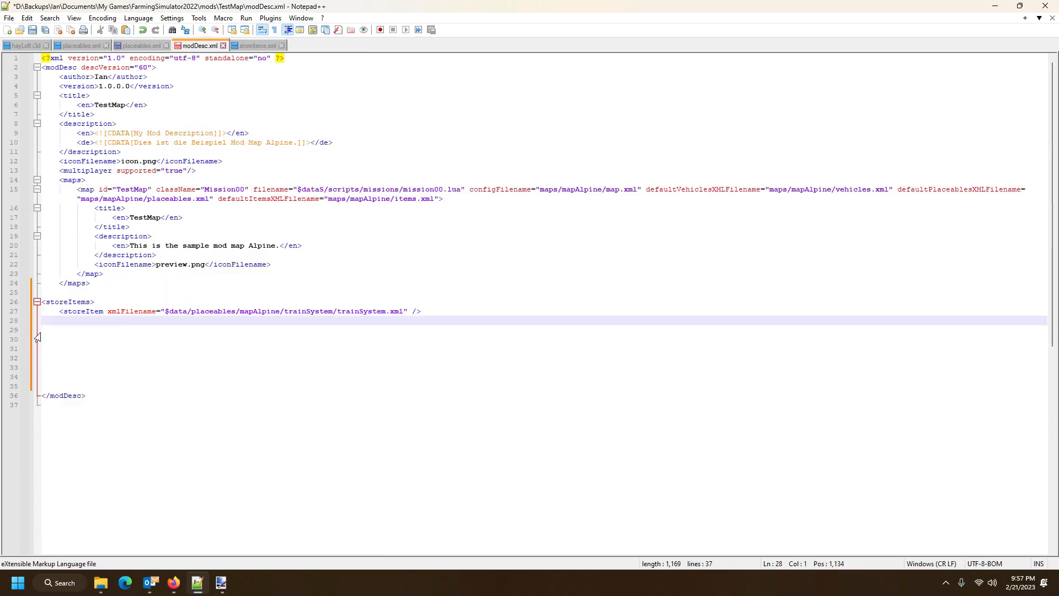
key("ctrl+v")
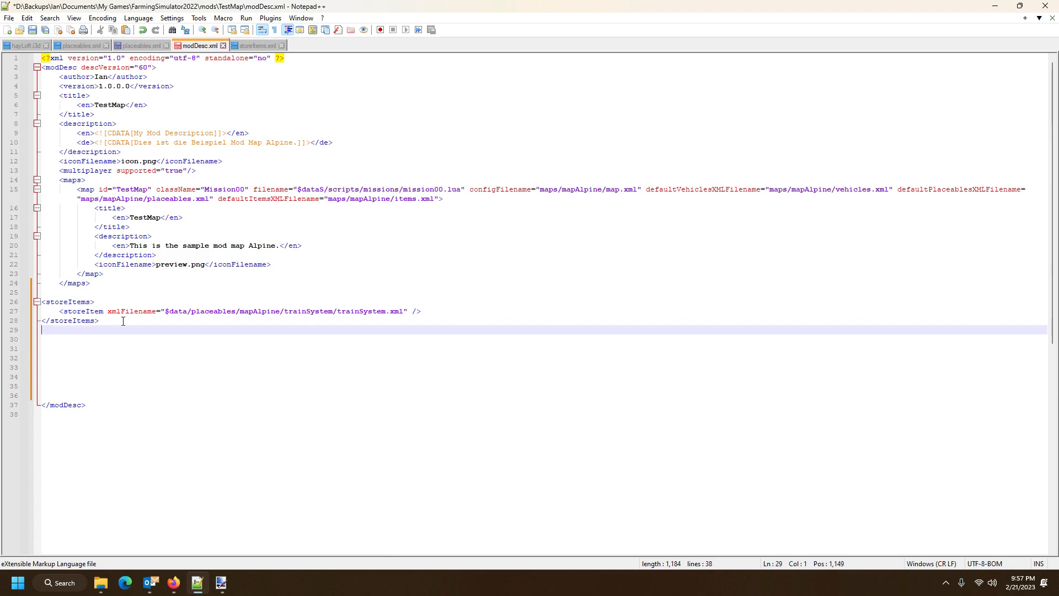
Replace modDesc.xml's trainSystem path with maps/mapAlpine/xml/hayLoft.xml copied from the hayLoft entry in placeables.xml, and close storeItems.xml.
left_click(59, 301)
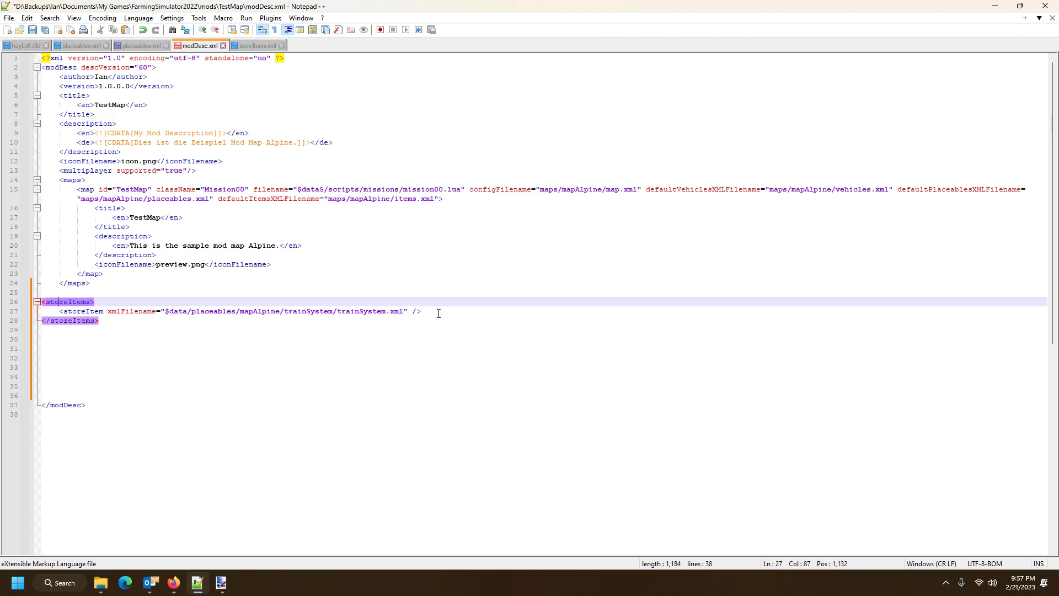
left_click(222, 311)
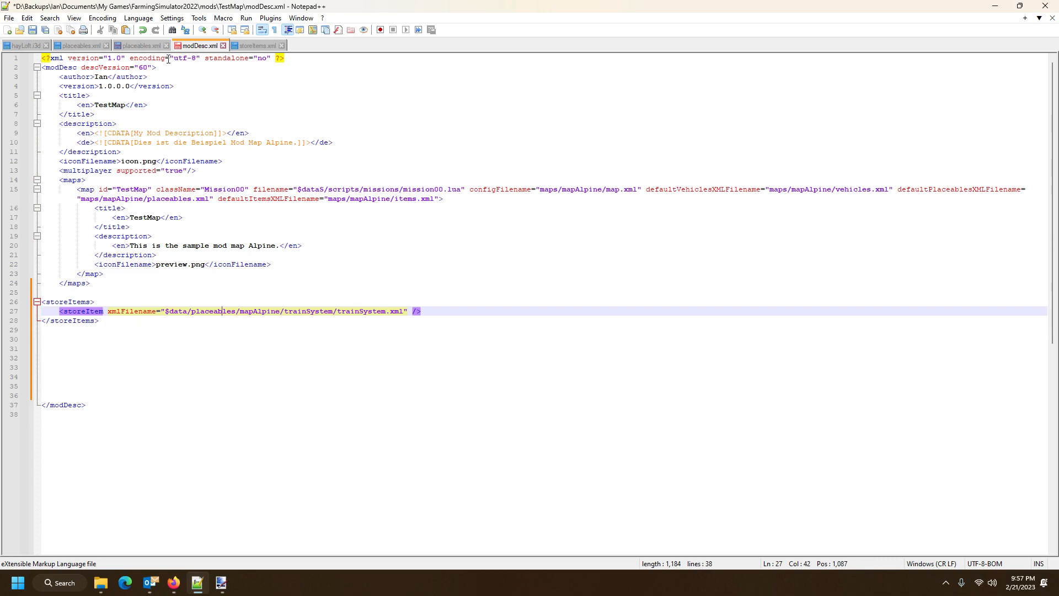
left_click(138, 46)
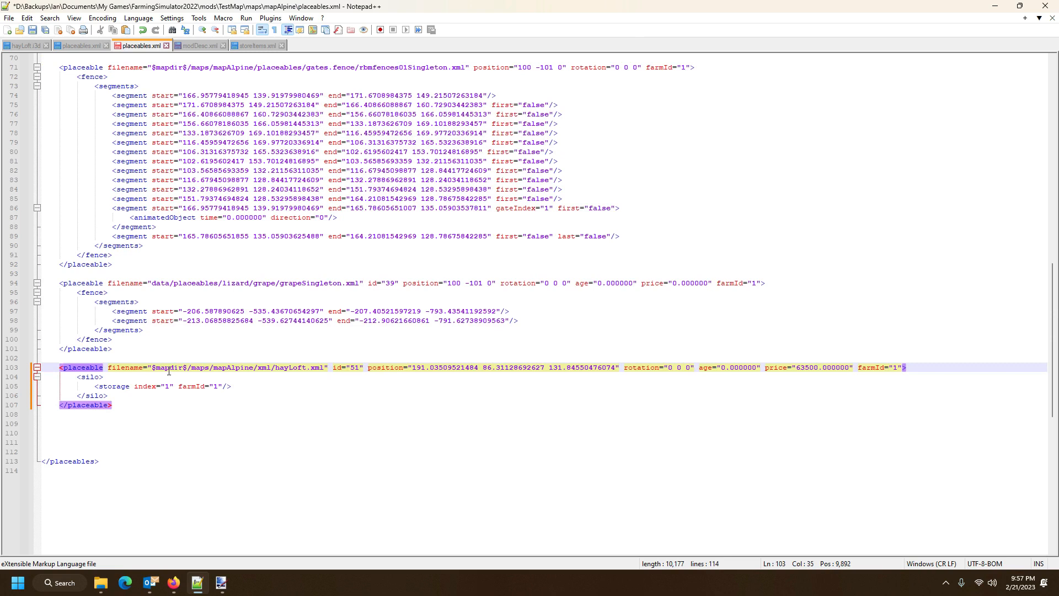
left_click_drag(191, 368, 324, 373)
key("ctrl+c")
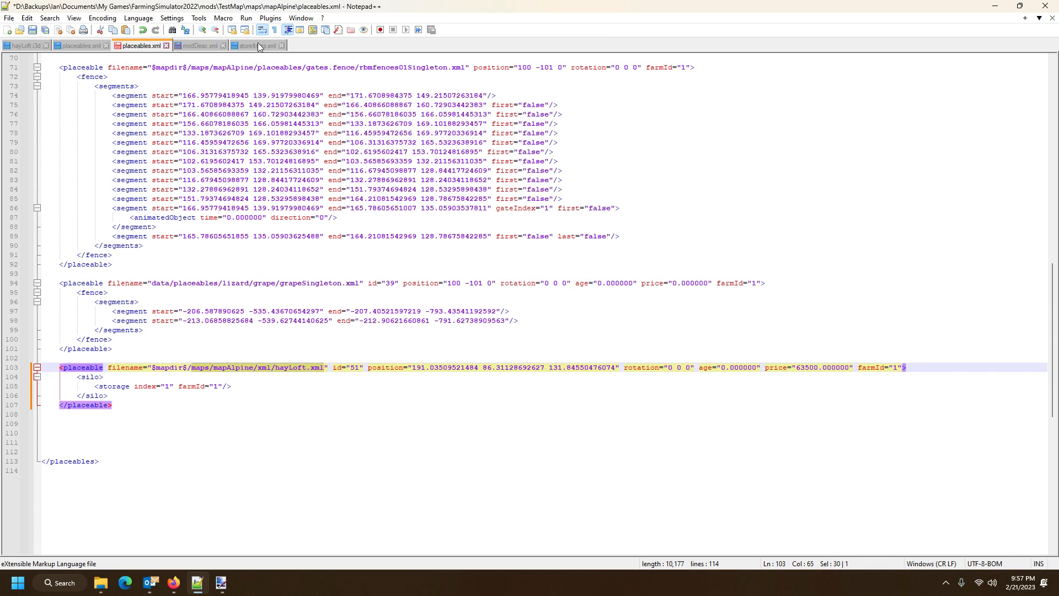
left_click(282, 45)
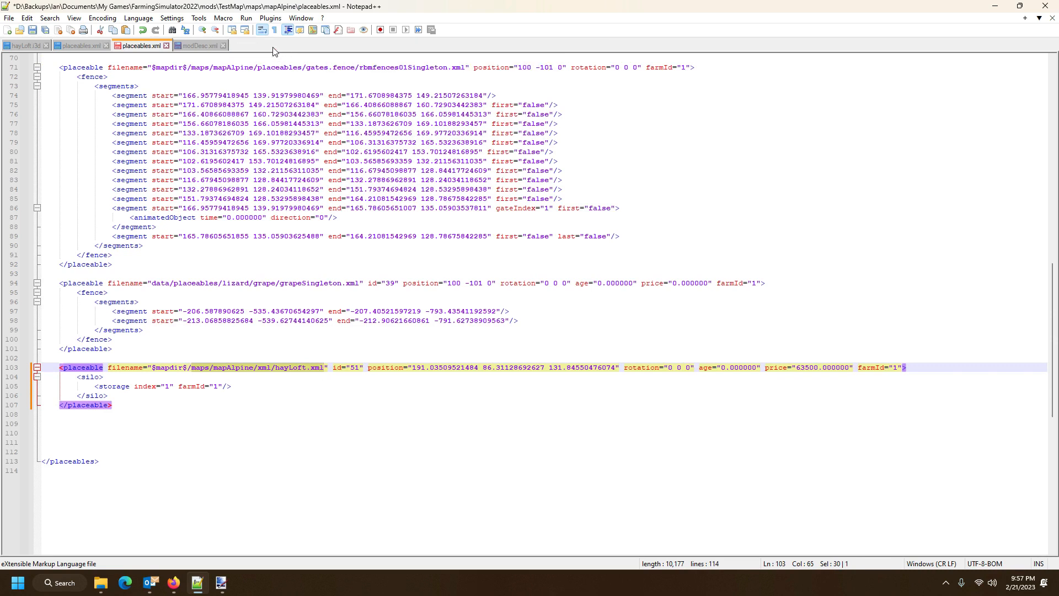
left_click(199, 48)
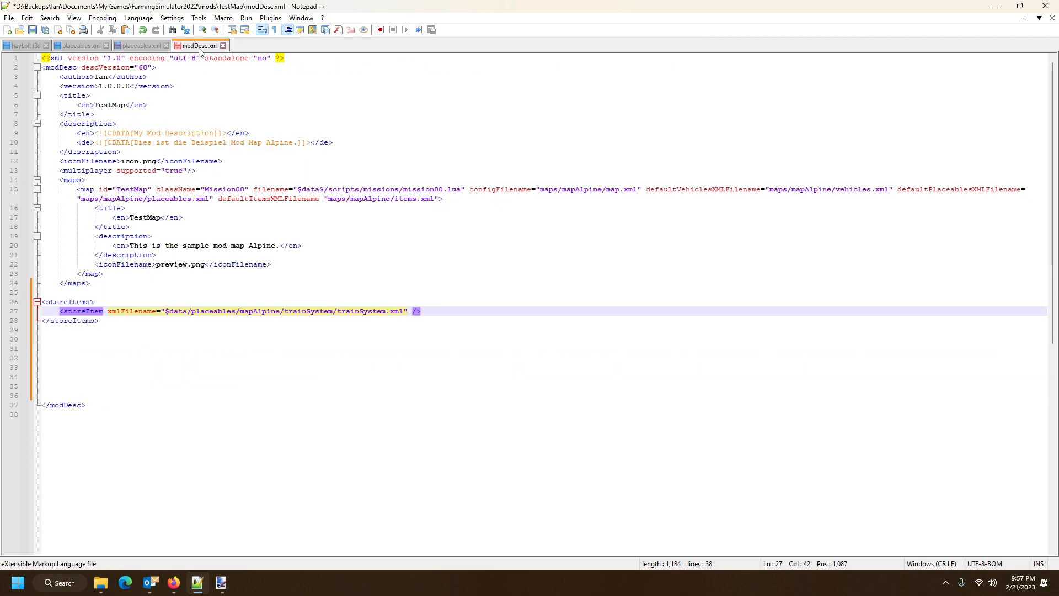
left_click_drag(165, 312, 403, 316)
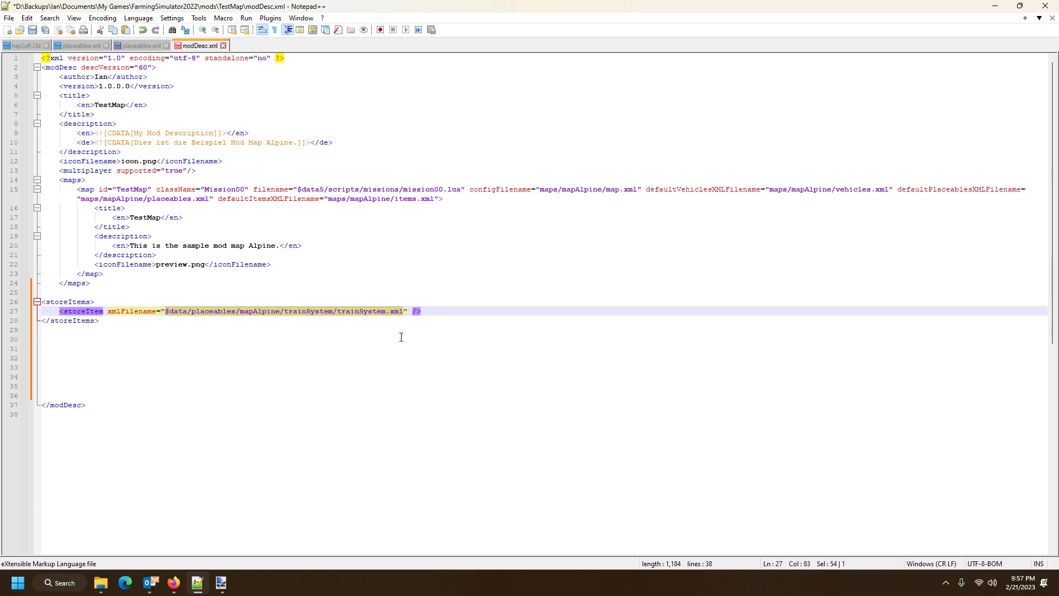
key("ctrl+v")
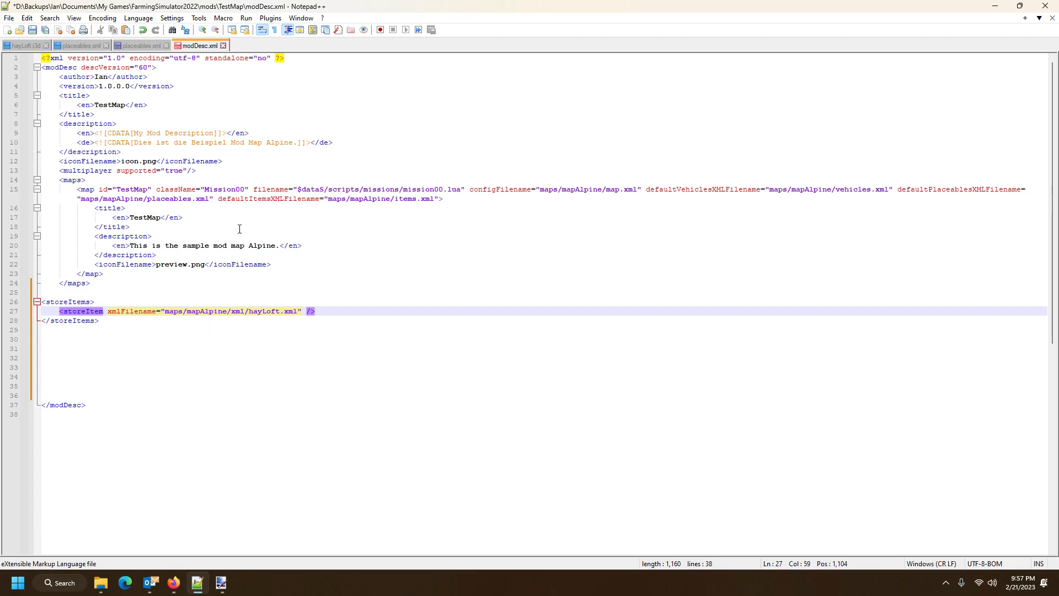
Compare the hayLoft filename path in placeables.xml with the storeItem path in modDesc.xml.
left_click(141, 45)
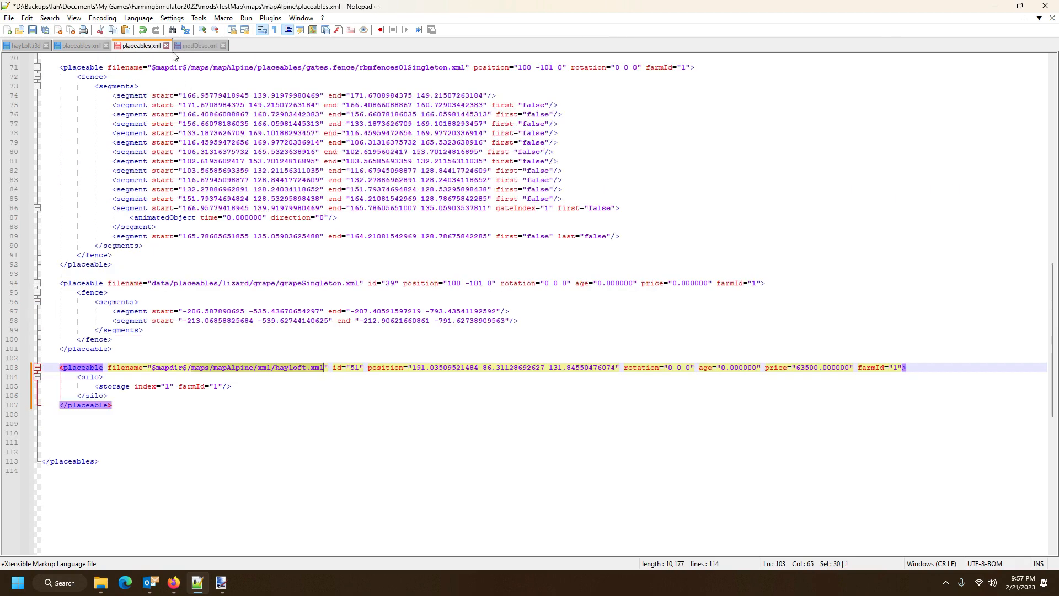
left_click(200, 46)
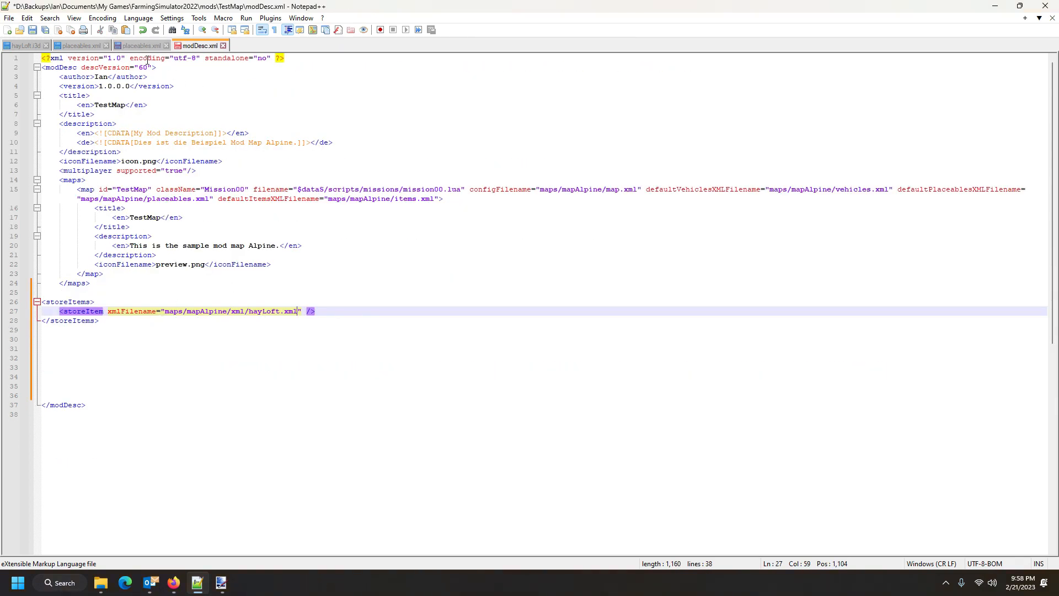
left_click(142, 46)
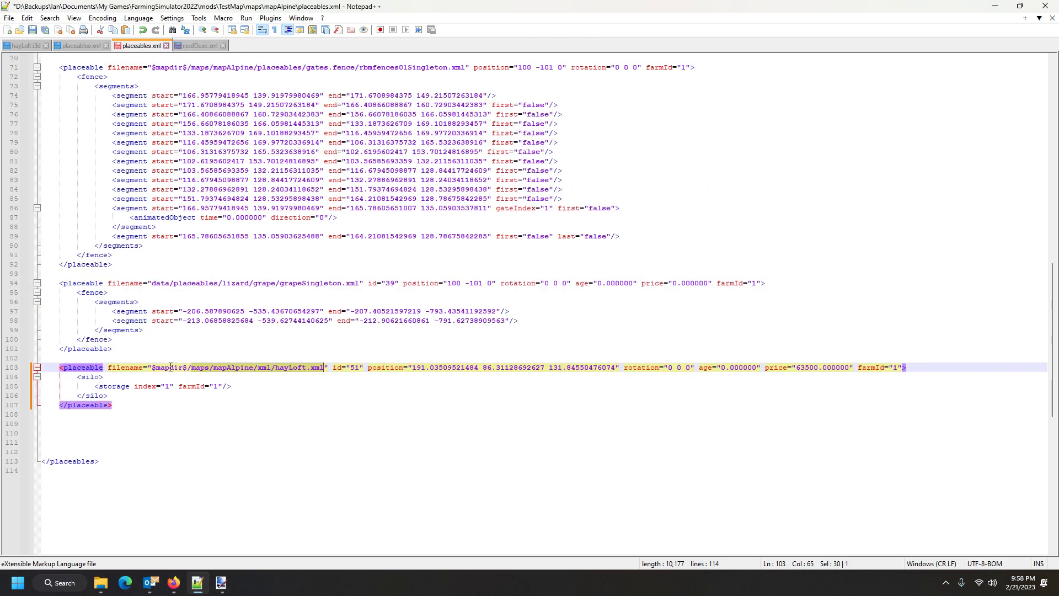
left_click(203, 45)
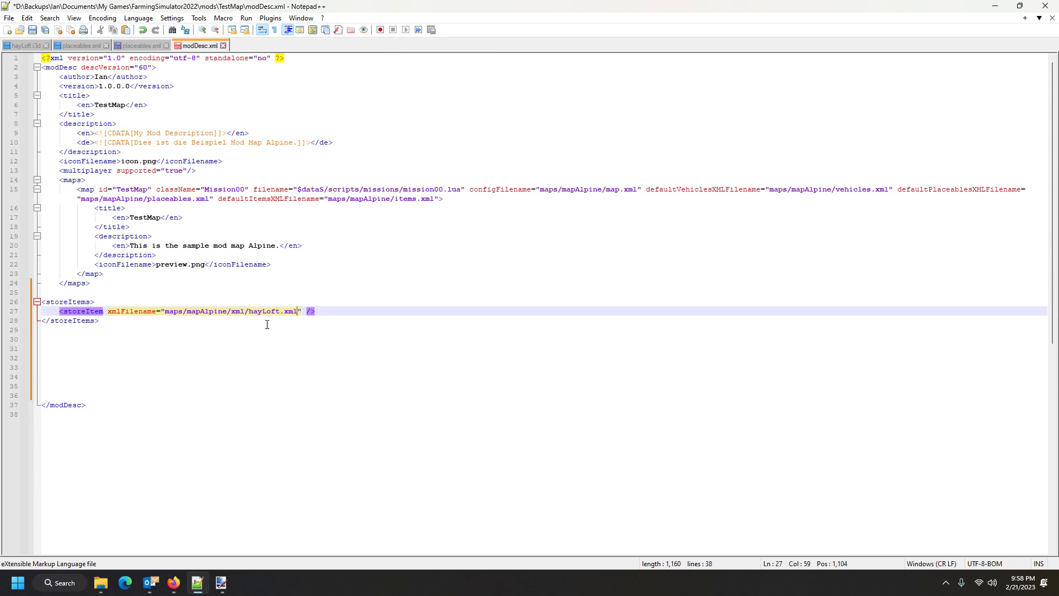
Recheck the hayLoft paths in placeables.xml and modDesc.xml, and save both files.
left_click(131, 46)
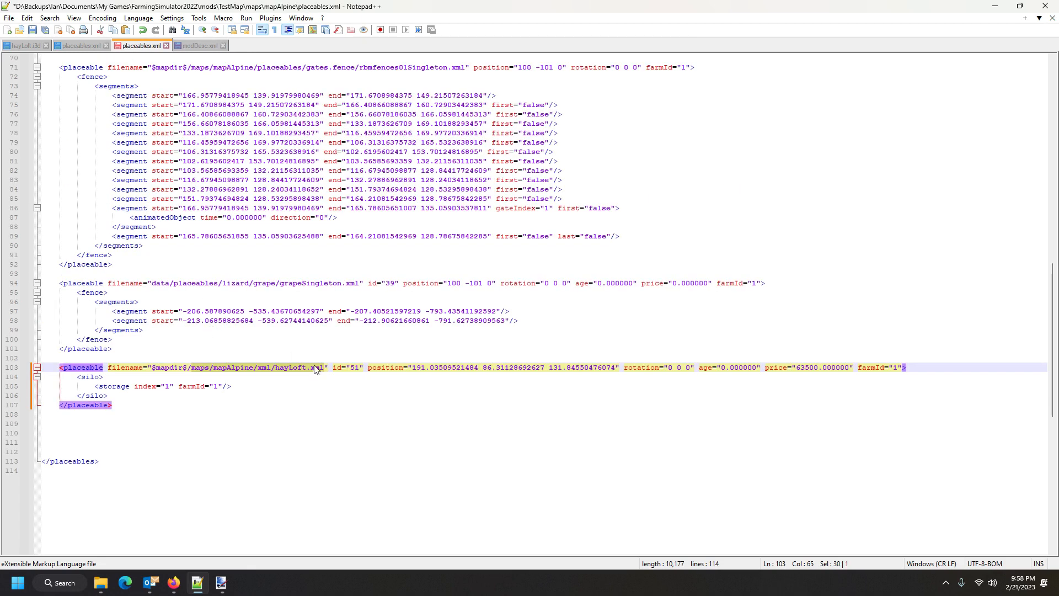
left_click(199, 45)
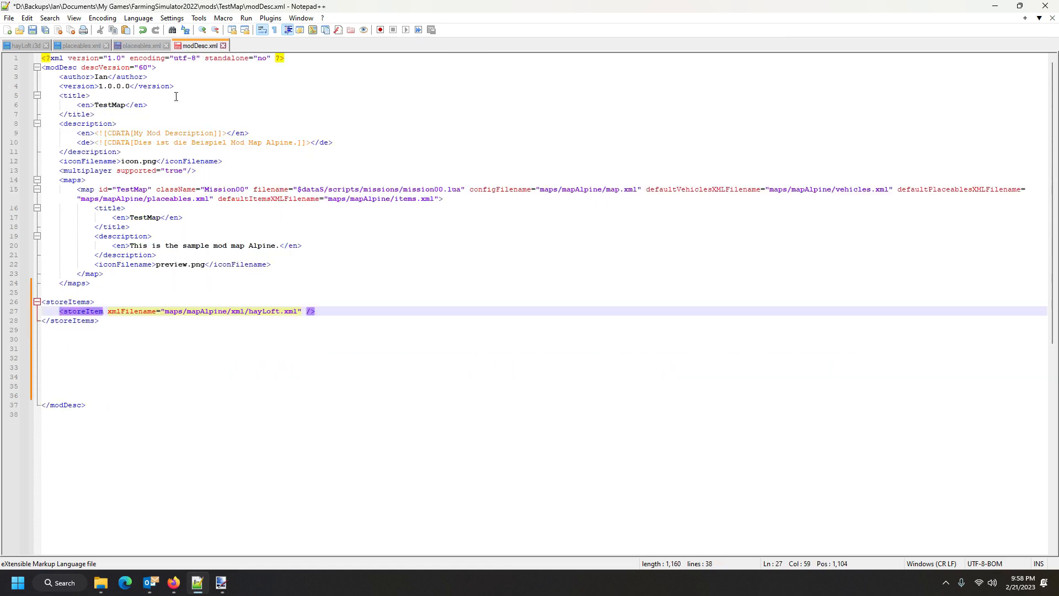
left_click(33, 30)
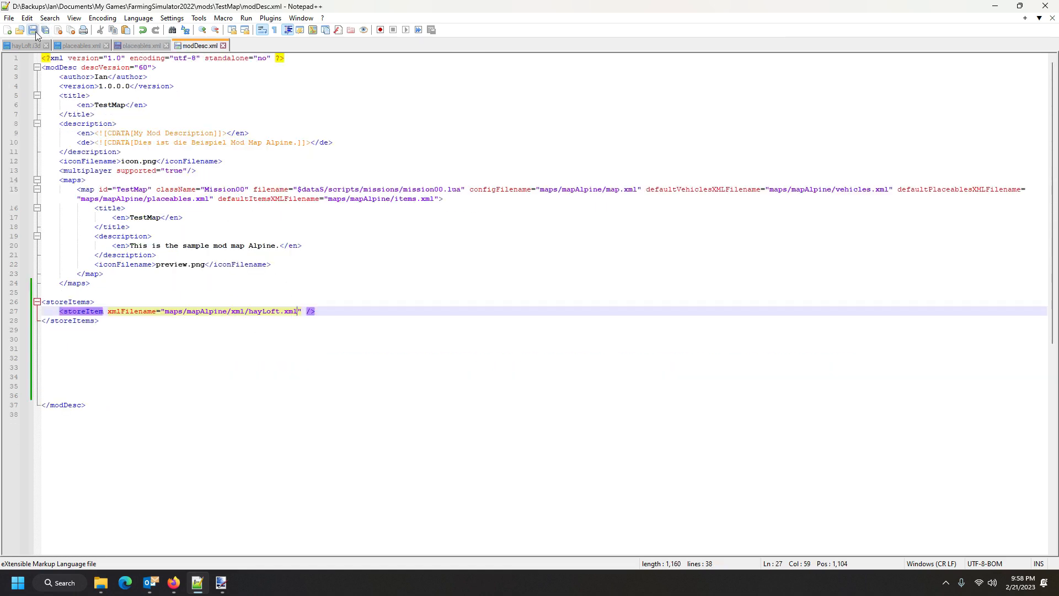
left_click(138, 47)
left_click(33, 30)
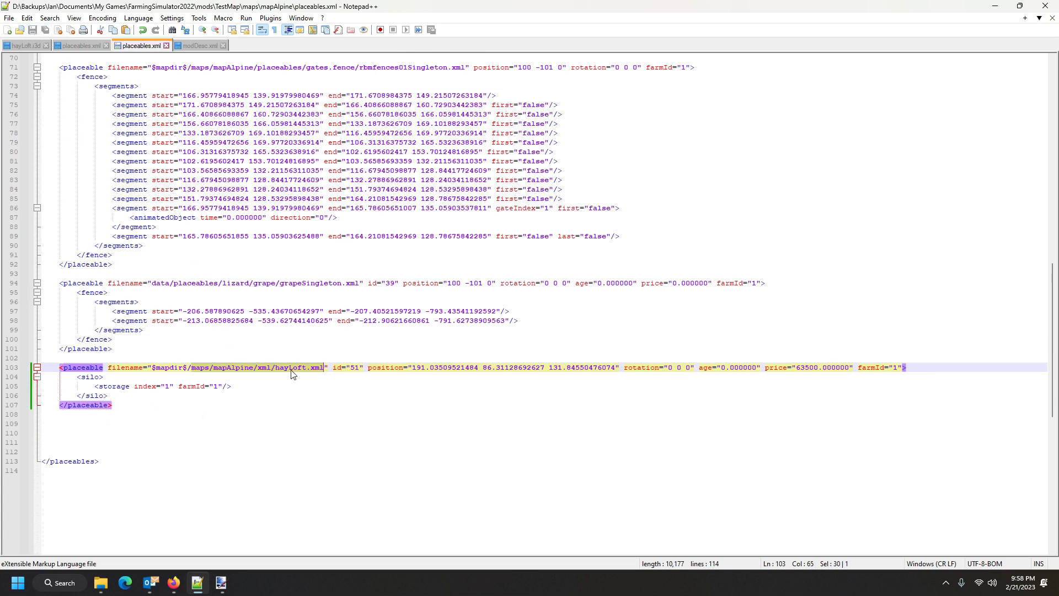
Close mapAlpine's placeables.xml, modDesc.xml, the savegame placeables.xml and hayLoft.i3d, and exit the text editor.
left_click(166, 45)
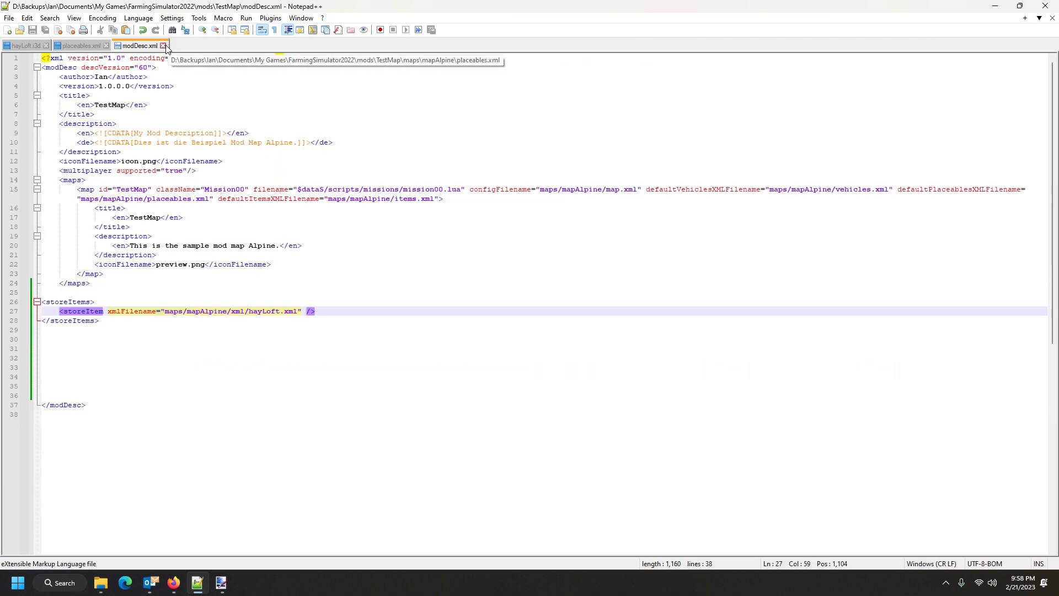
left_click(165, 45)
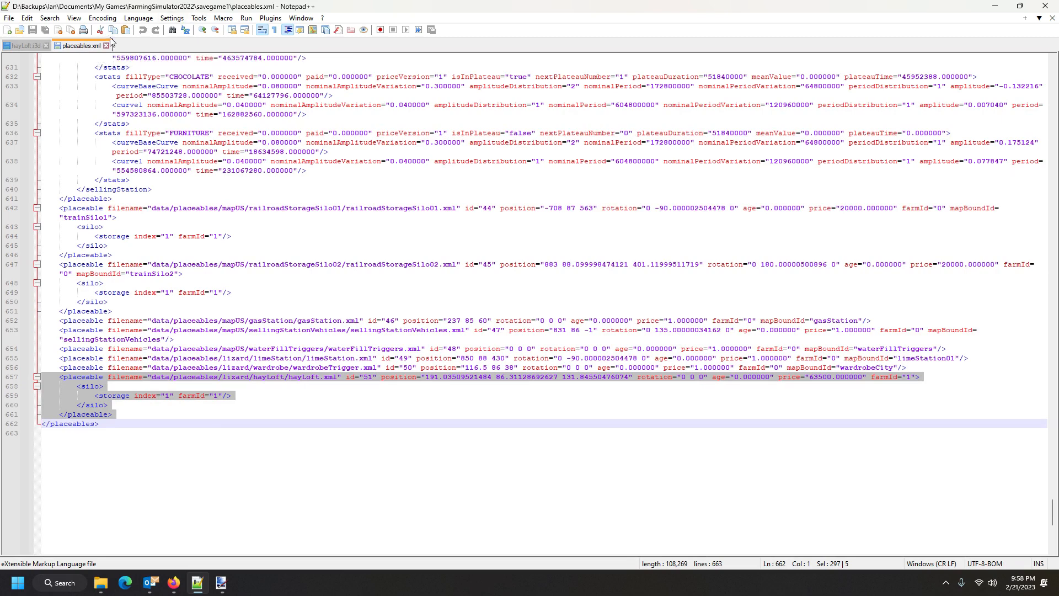
left_click(107, 46)
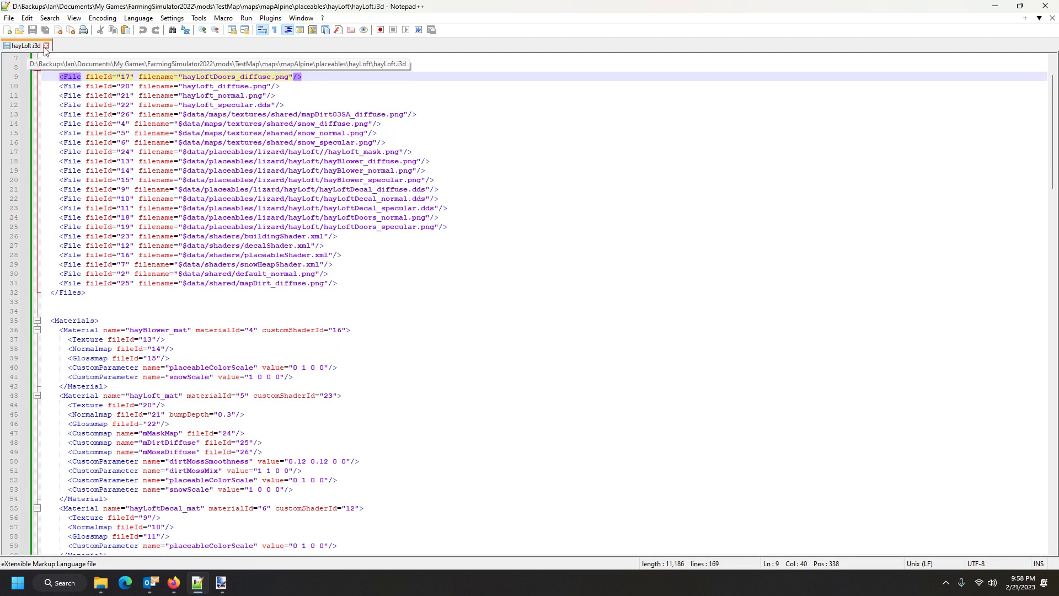
left_click(46, 46)
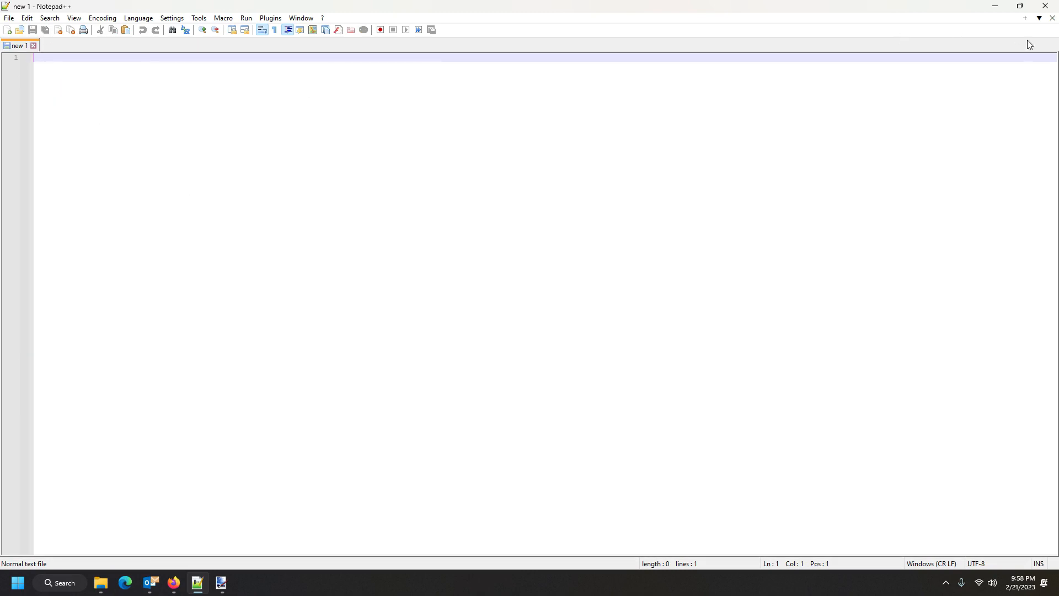
left_click(1045, 6)
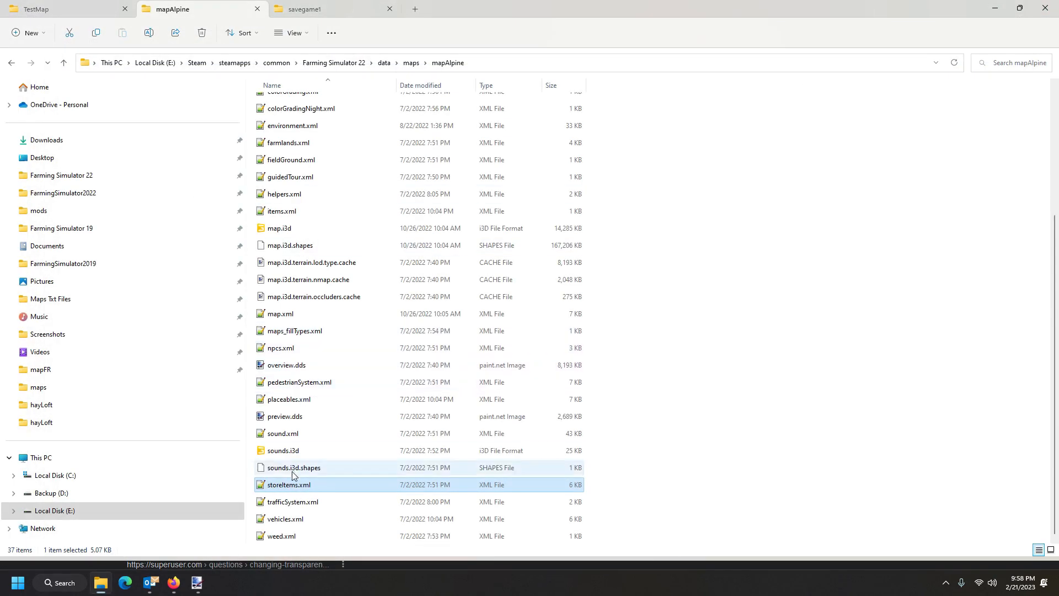
Open placeables.xml from TestMap's maps/mapAlpine folder in the text editor.
left_click(54, 11)
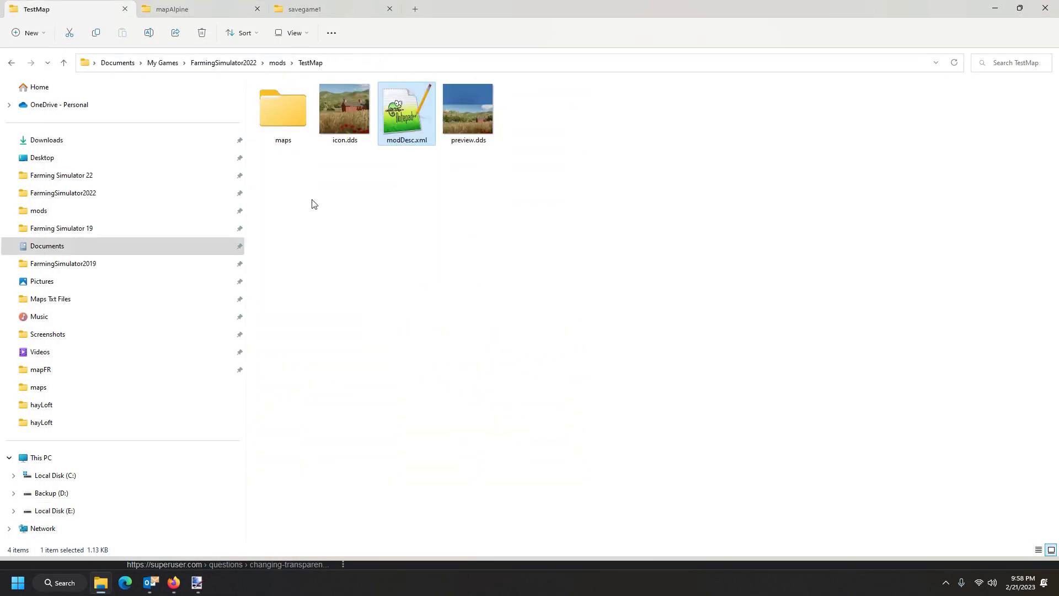
left_click(284, 115)
key("ctrl+shift+6")
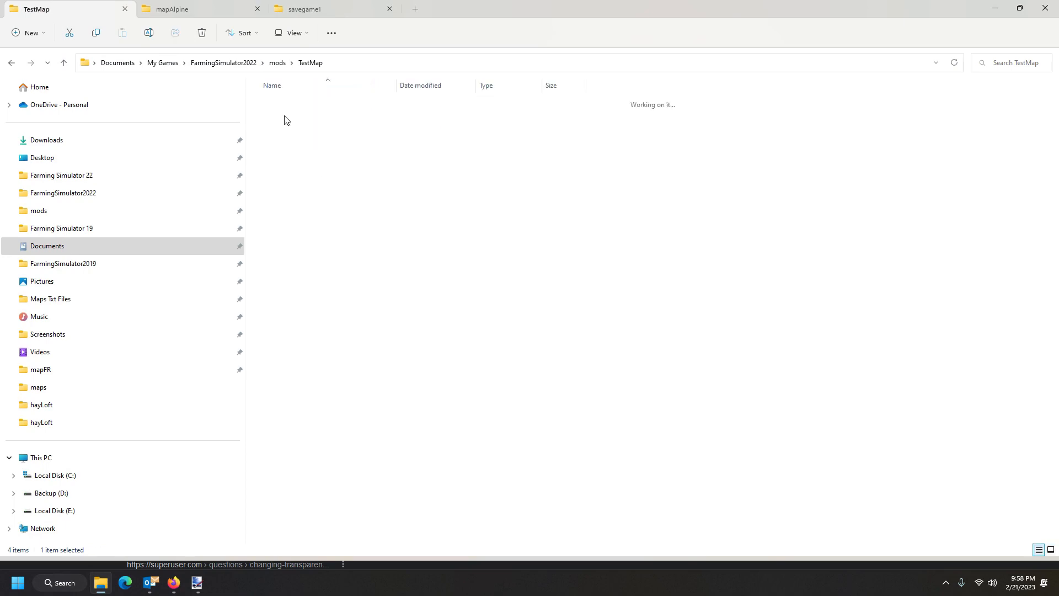
double_click(283, 109)
double_click(284, 108)
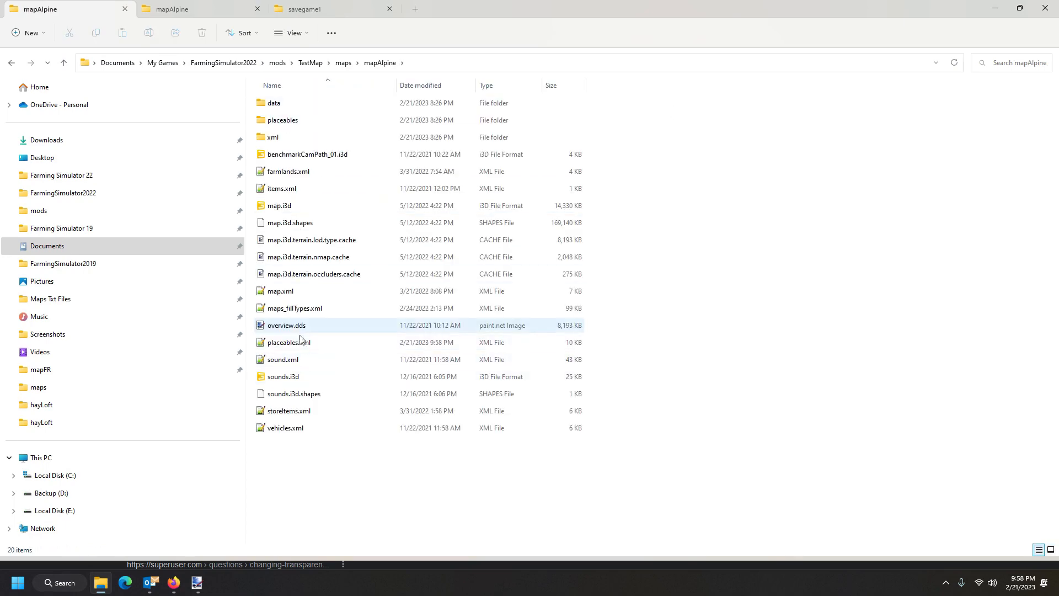
double_click(300, 341)
Remove the id, age and price attributes from the hayLoft placeable entry at the end of placeables.xml.
scroll(1036, 214, "down", 6)
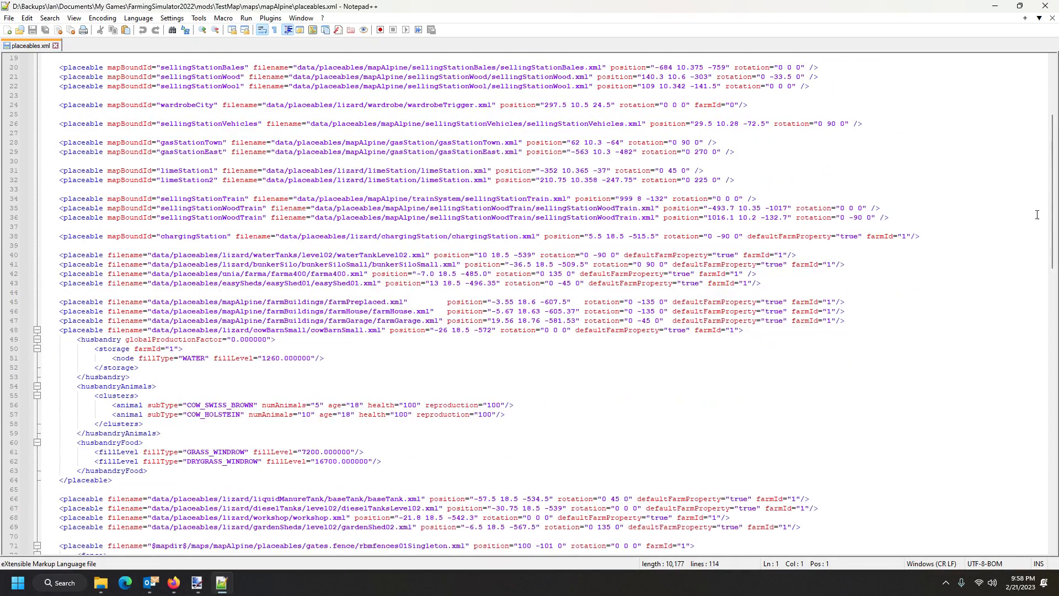
left_click_drag(1053, 193, 1052, 371)
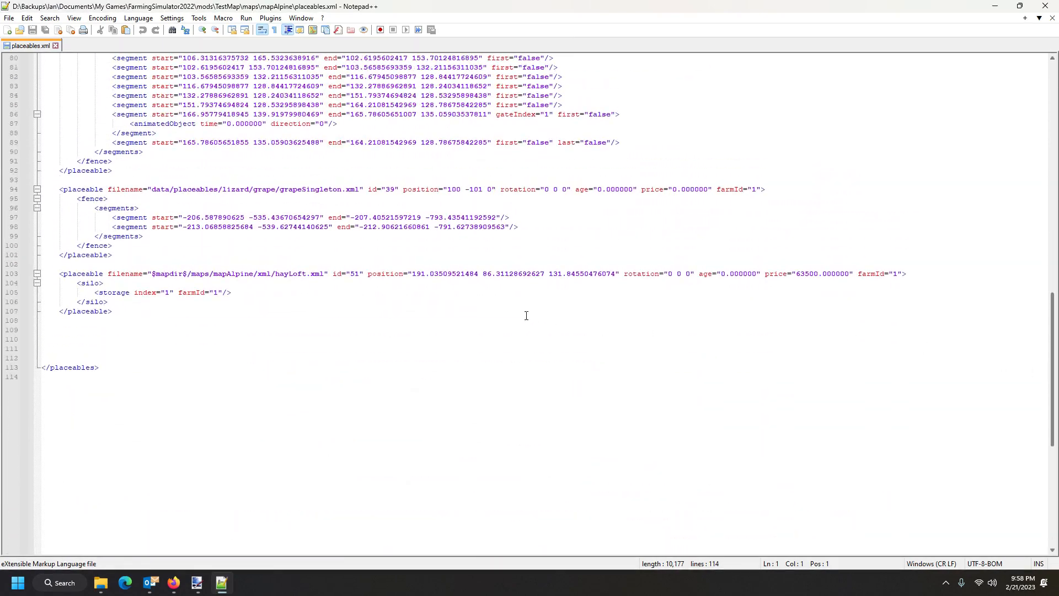
left_click(447, 274)
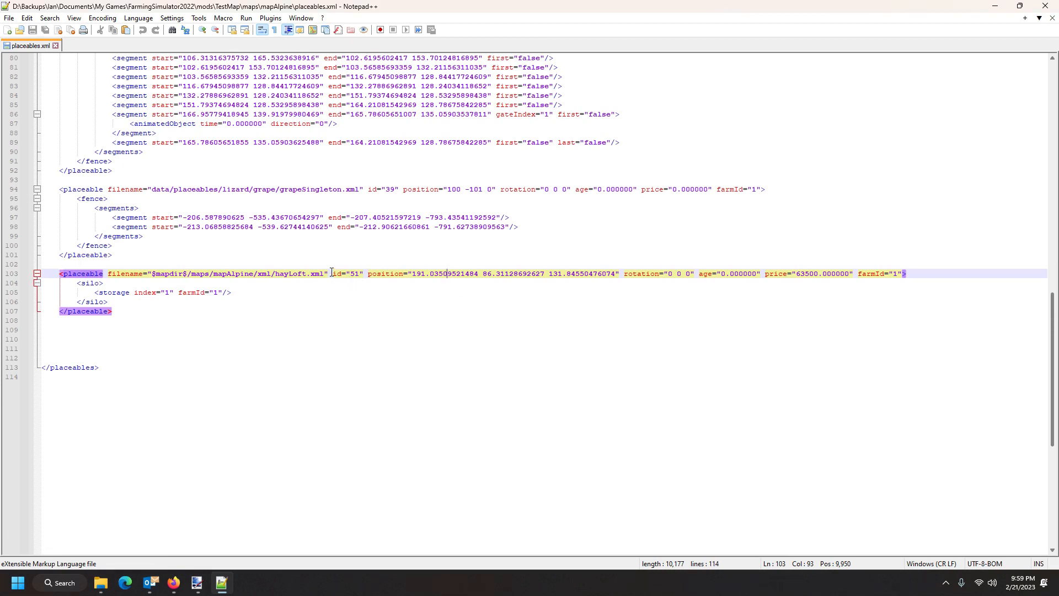
left_click_drag(331, 273, 368, 275)
key("Delete")
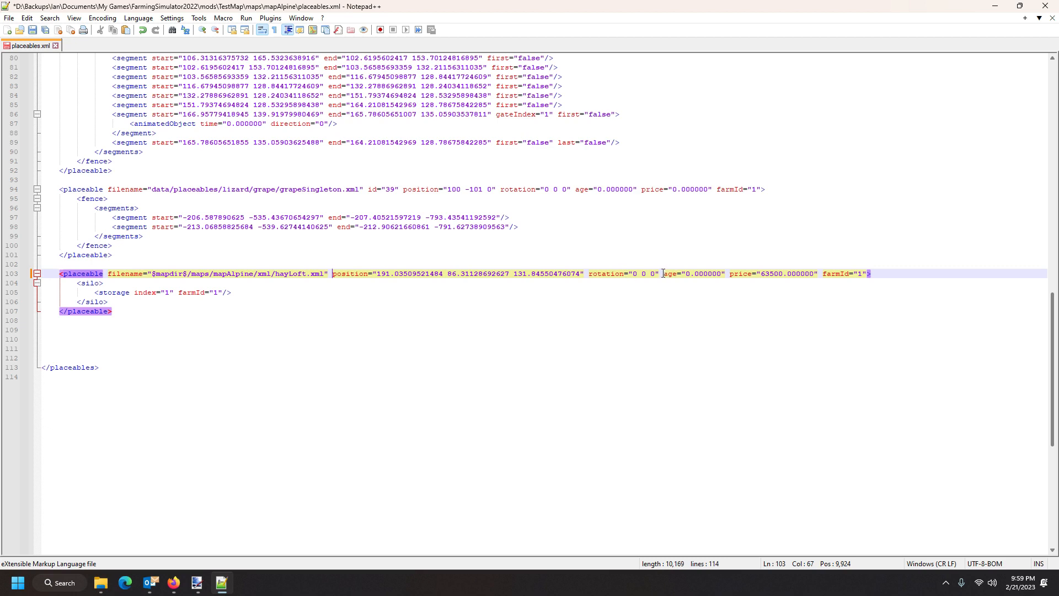
left_click_drag(663, 274, 824, 275)
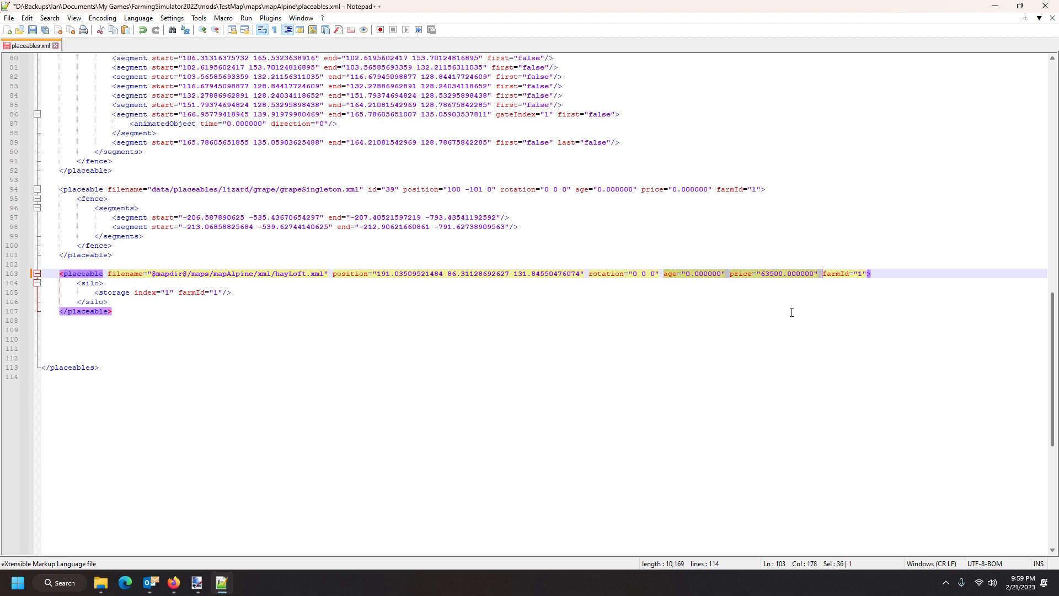
key("Delete")
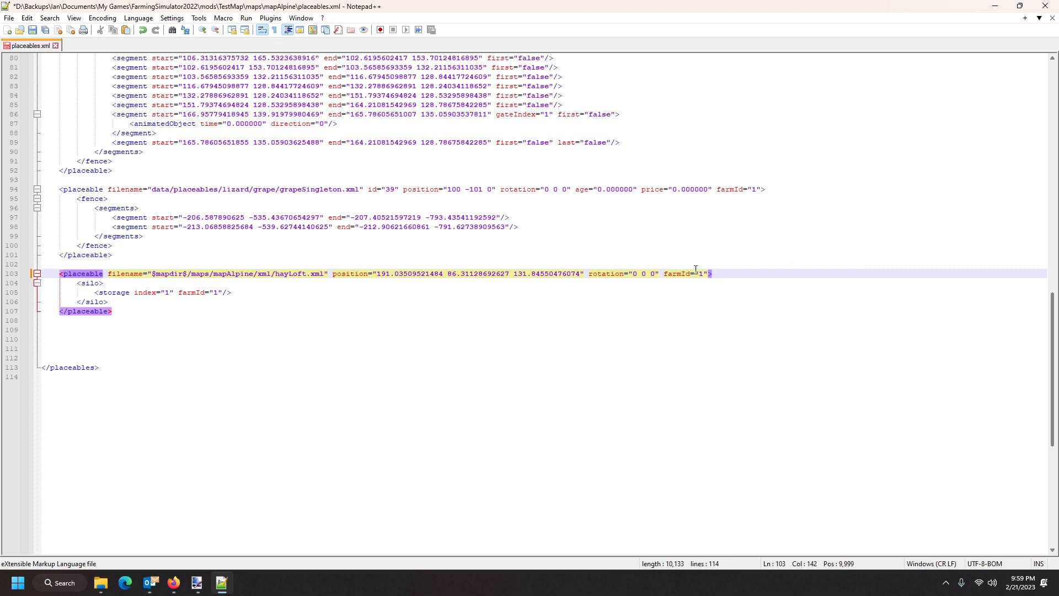
Copy defaultFarmProperty="true" from the liquidManureTank baseTank entry into the hayLoft entry before farmId, without the extra space.
scroll(623, 284, "up", 12)
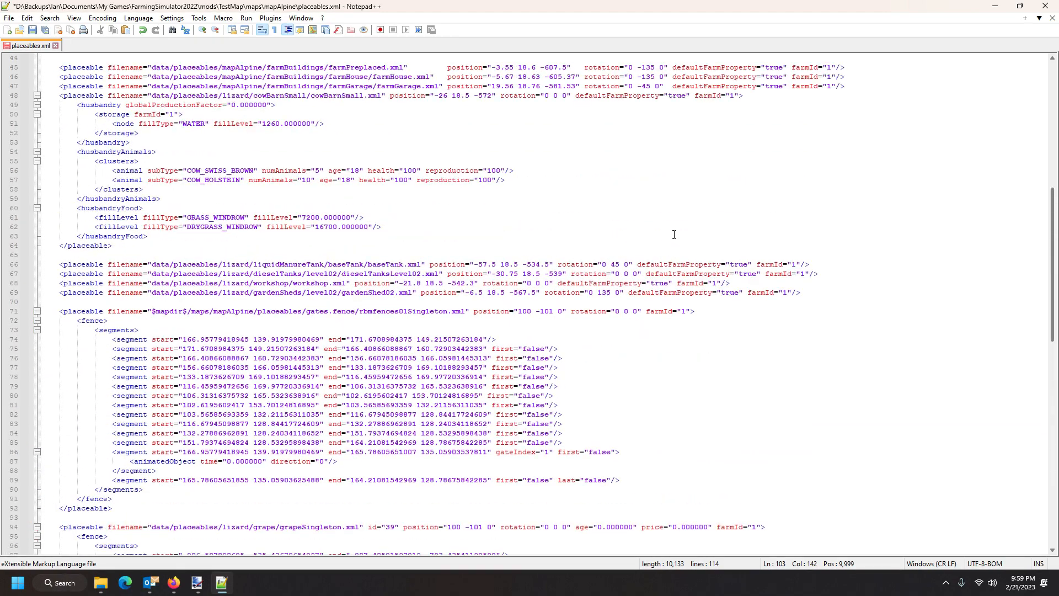
left_click(642, 265)
left_click_drag(752, 266, 756, 266)
key("ctrl+c")
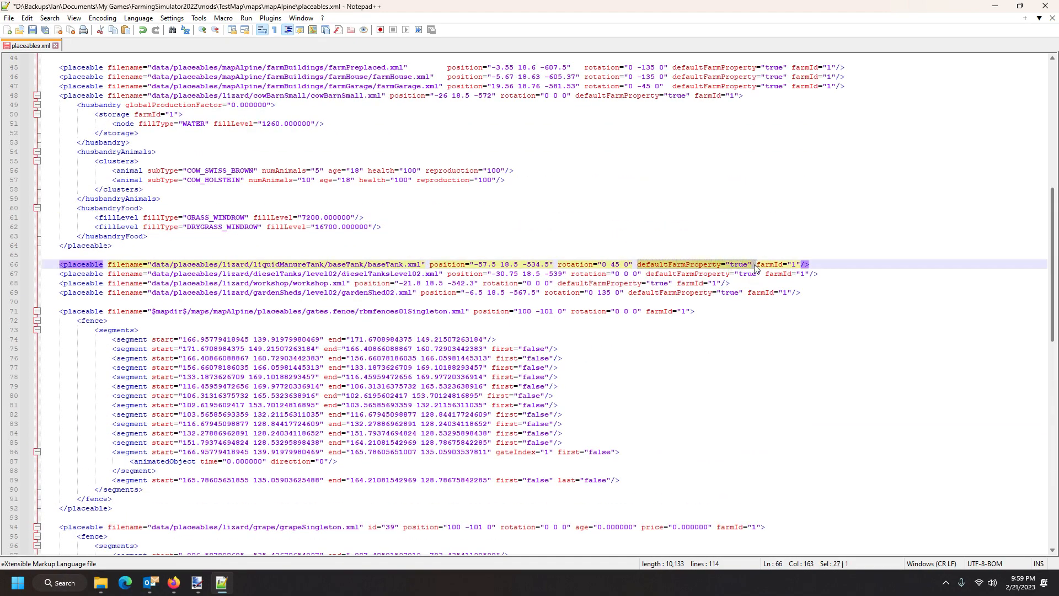
scroll(674, 359, "down", 7)
scroll(673, 360, "down", 3)
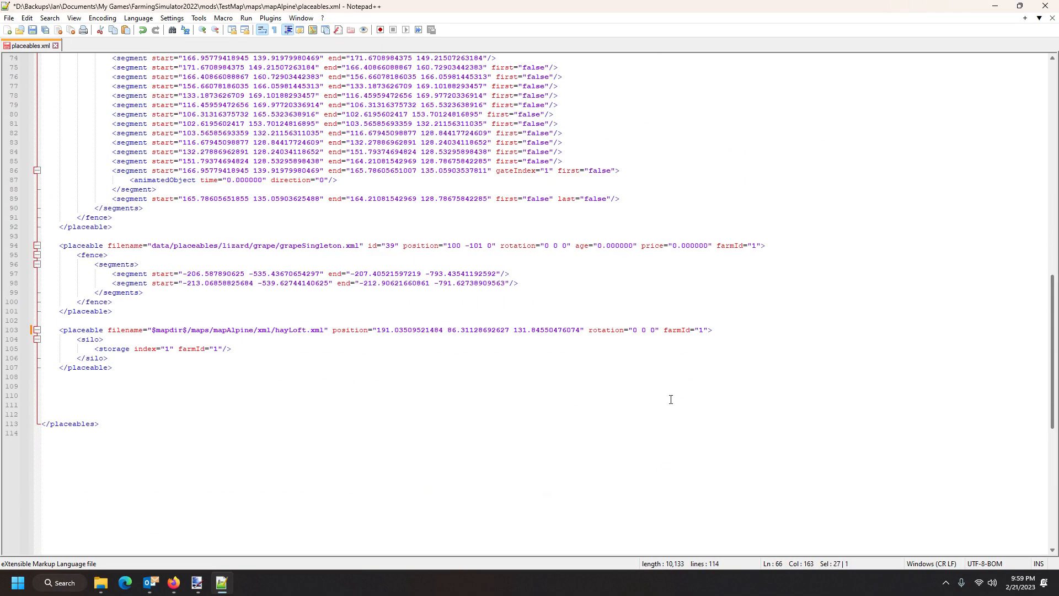
left_click(666, 330)
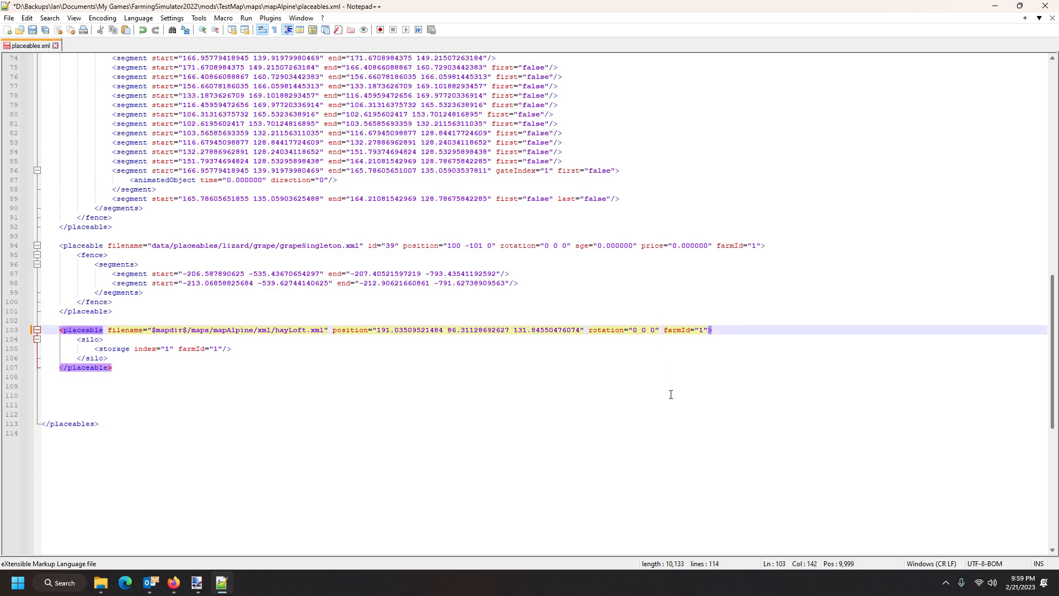
key("ctrl+v")
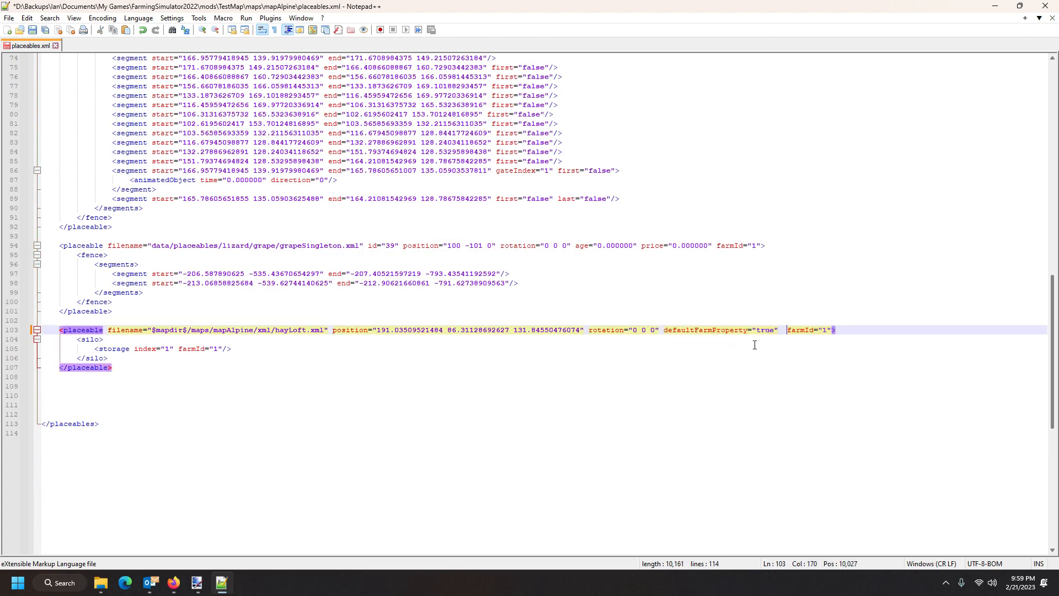
key("BackSpace")
left_click(78, 331)
Open hayLoft.xml from mapAlpine's xml folder and go to the filename line in its base section.
left_click(101, 583)
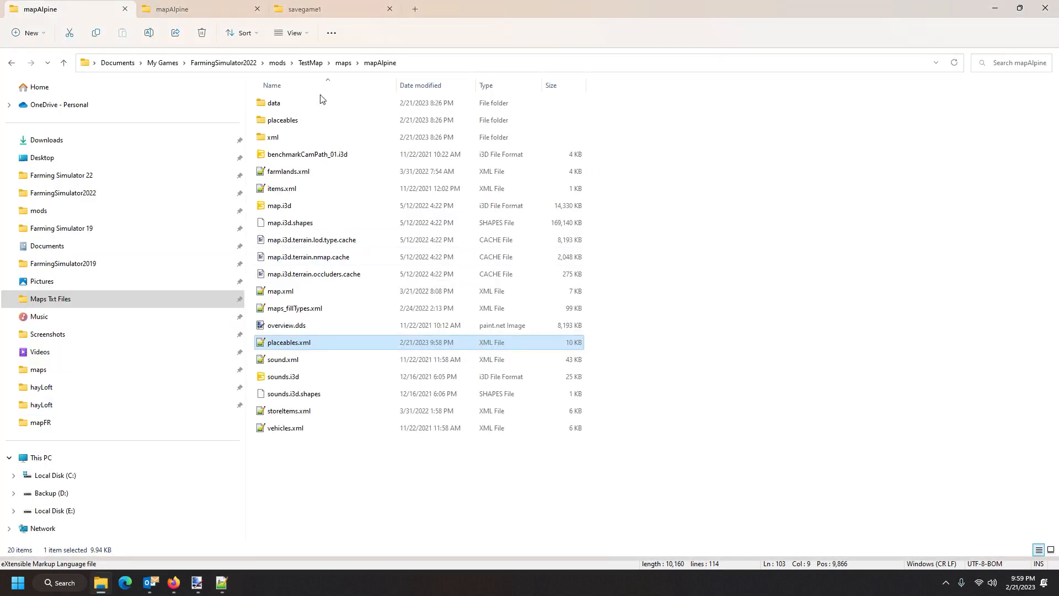
double_click(302, 138)
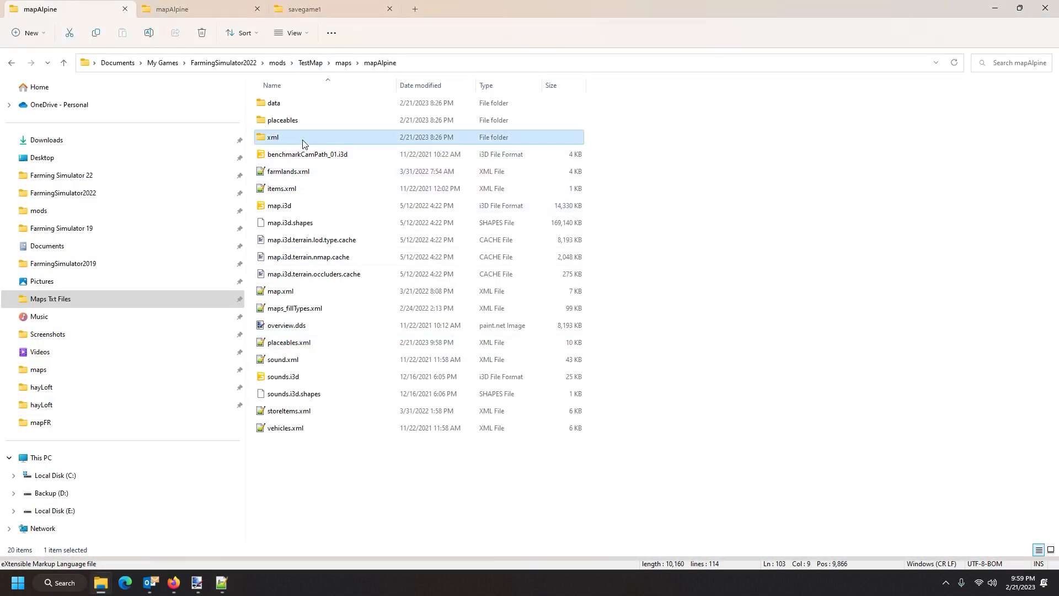
double_click(294, 142)
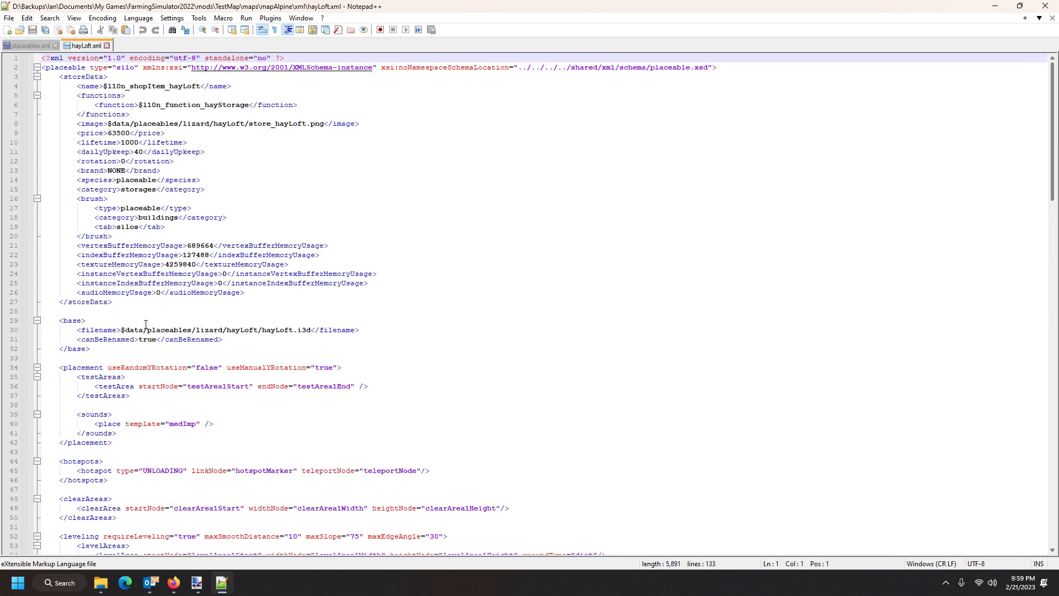
left_click(104, 330)
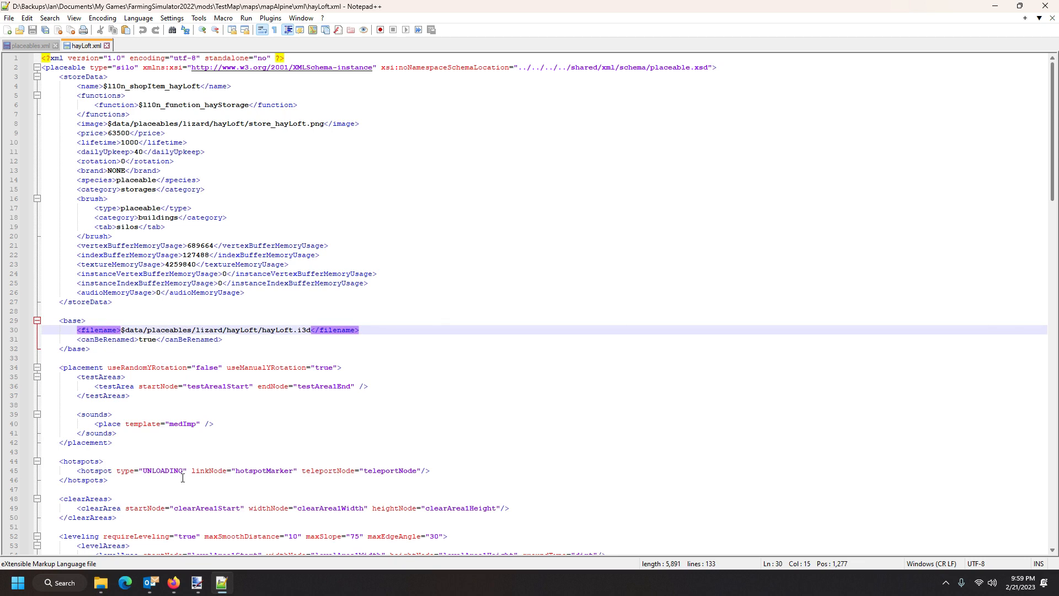
View placeables/hayLoft/hayLoft.i3d from TestMap in GIANTS Editor 9.0.3 and compare its location with the base filename in hayLoft.xml.
left_click(101, 583)
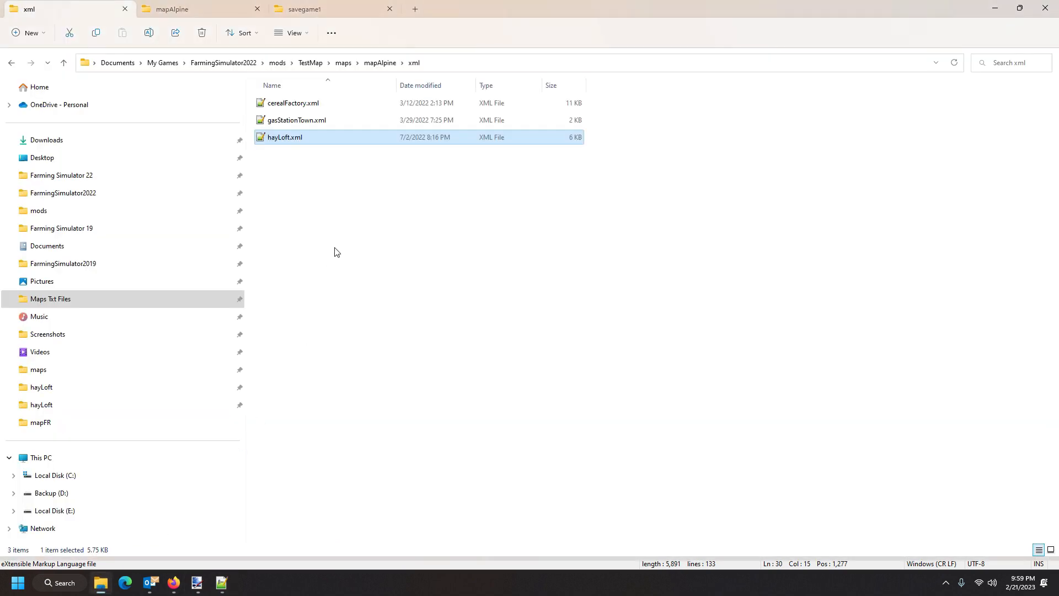
left_click(380, 63)
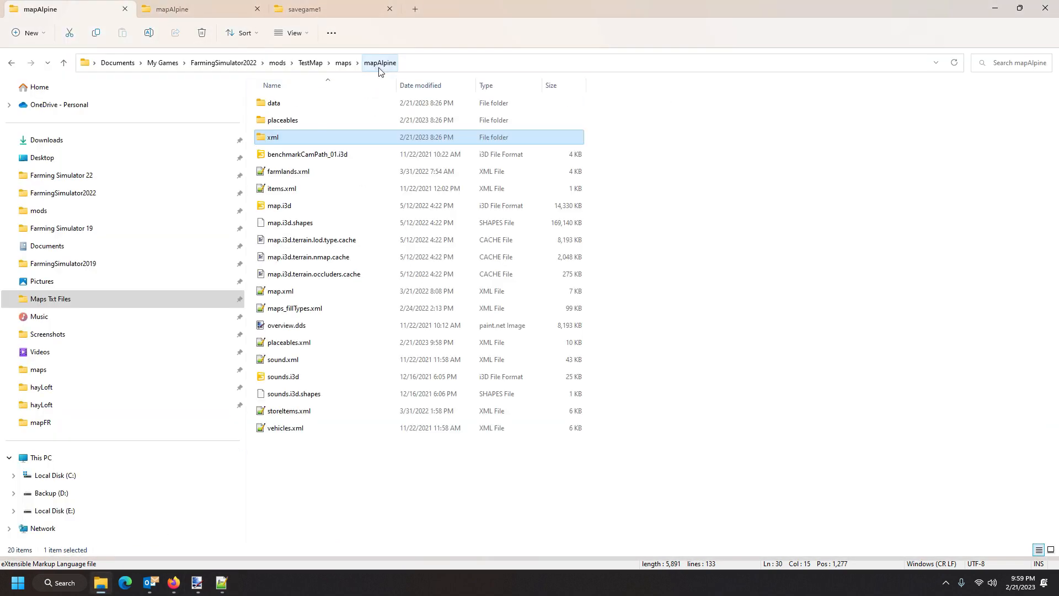
double_click(306, 121)
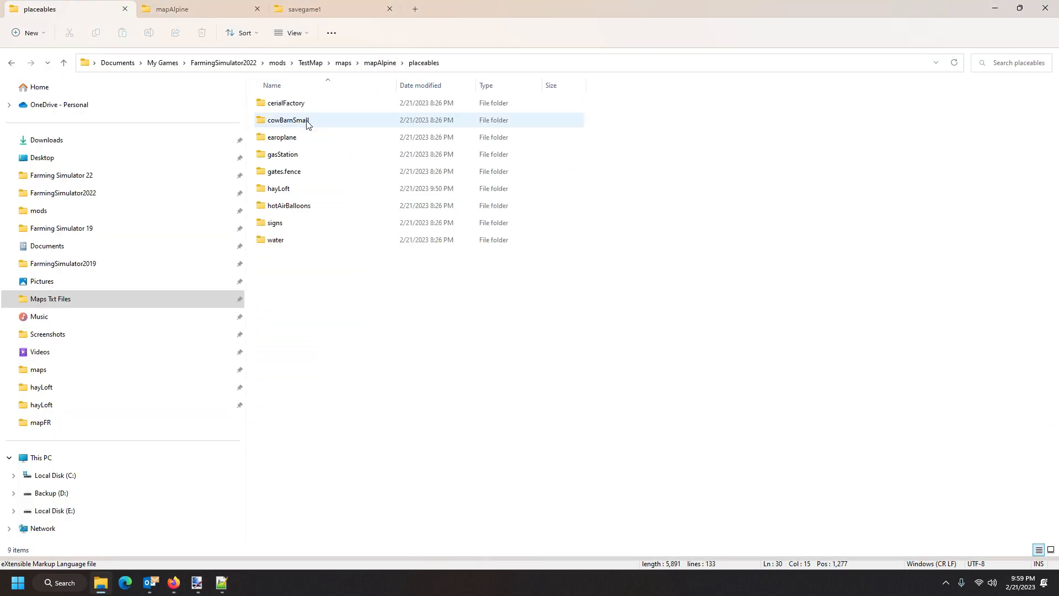
double_click(288, 188)
left_click(345, 138)
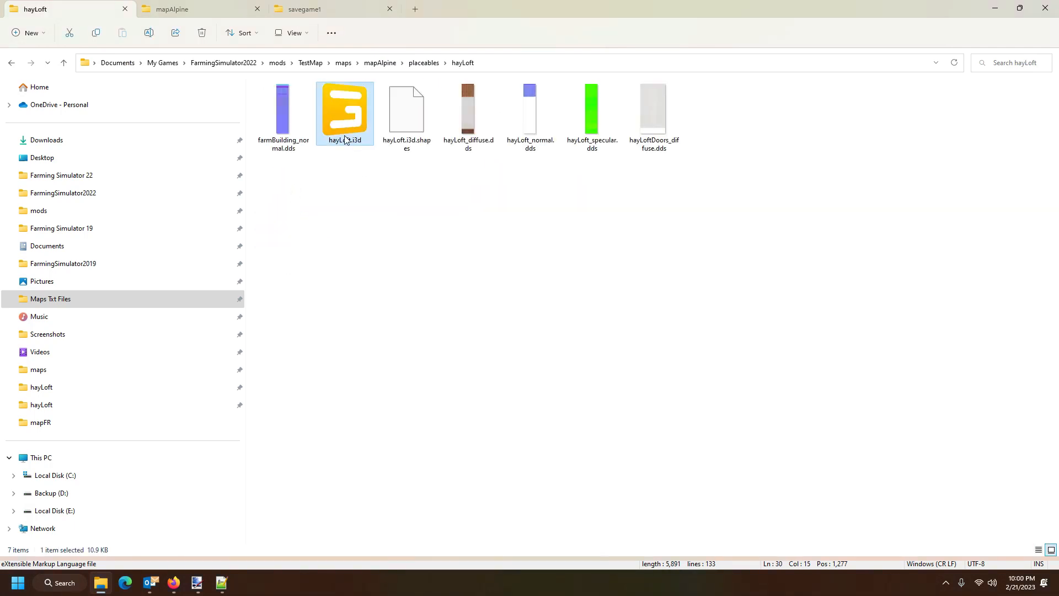
double_click(349, 119)
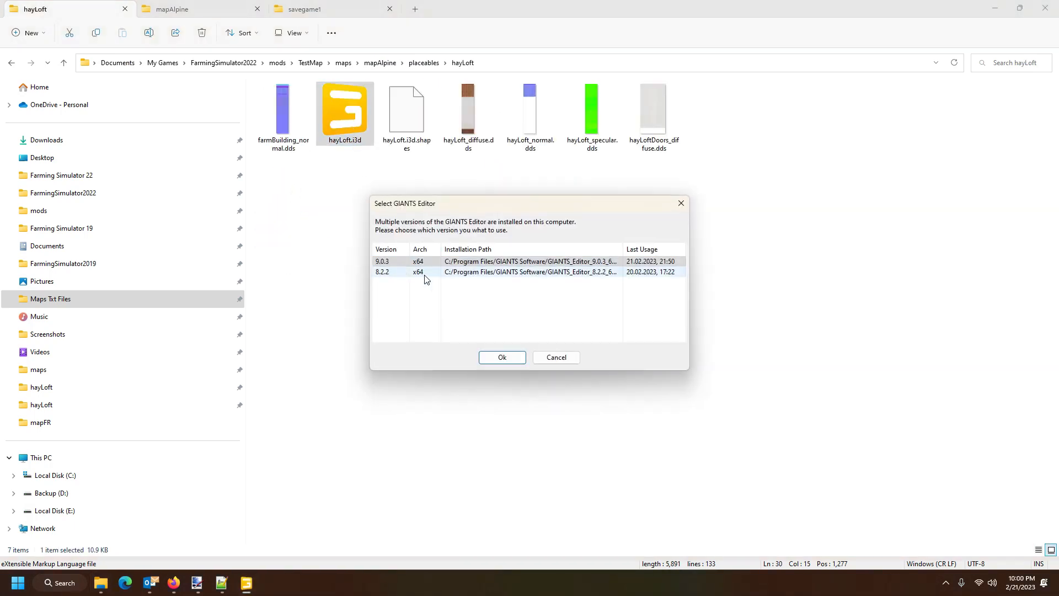
left_click(489, 353)
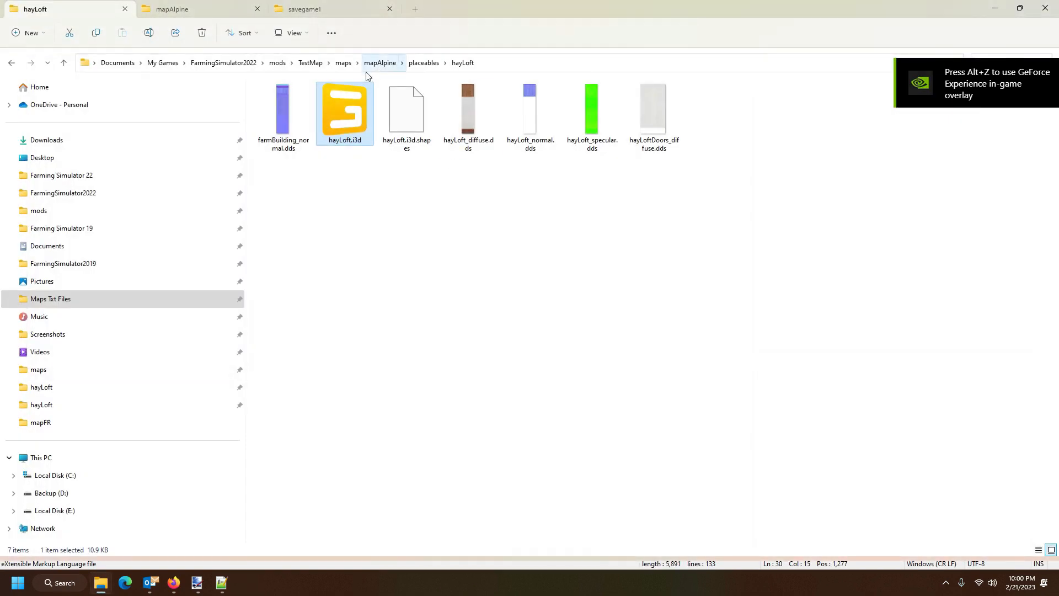
left_click(221, 582)
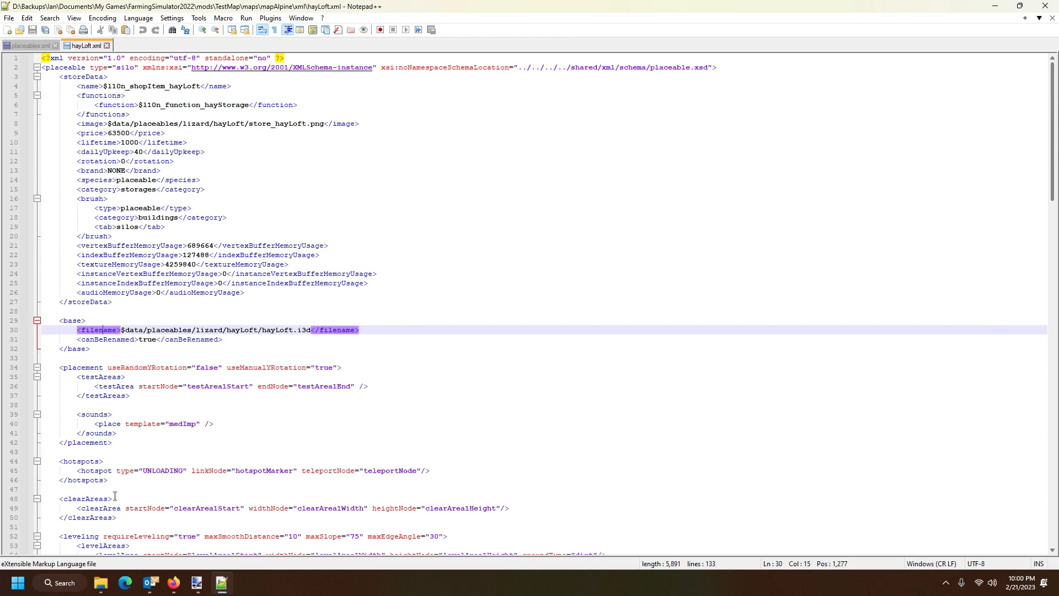
left_click(109, 576)
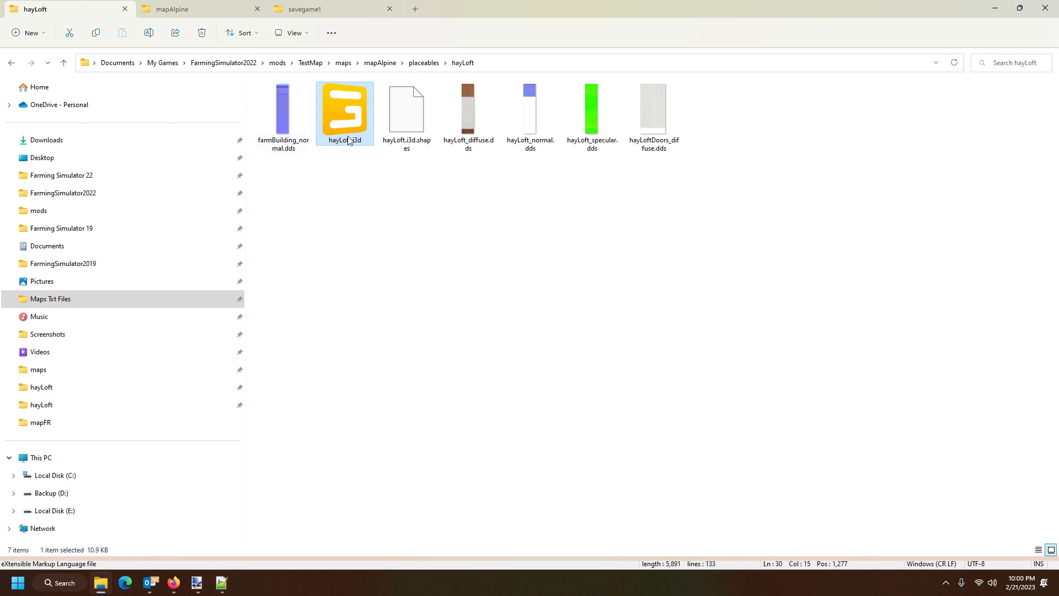
Replace the $data folder part of the base filename in hayLoft.xml with the copied path maps\mapAlpine\placeables\hayLoft.
left_click(577, 62)
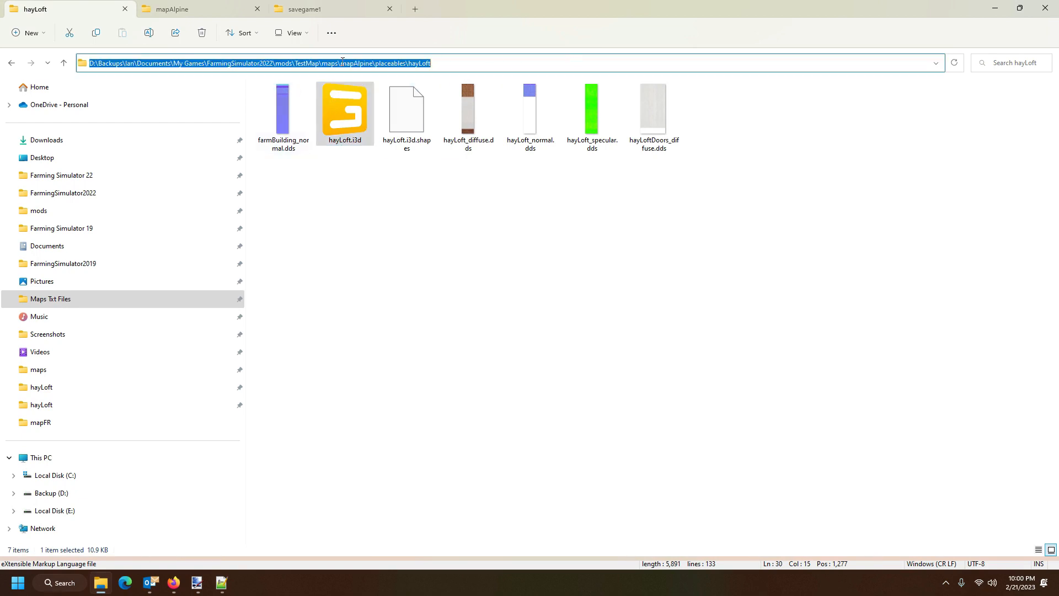
left_click_drag(323, 63, 483, 61)
key("ctrl+c")
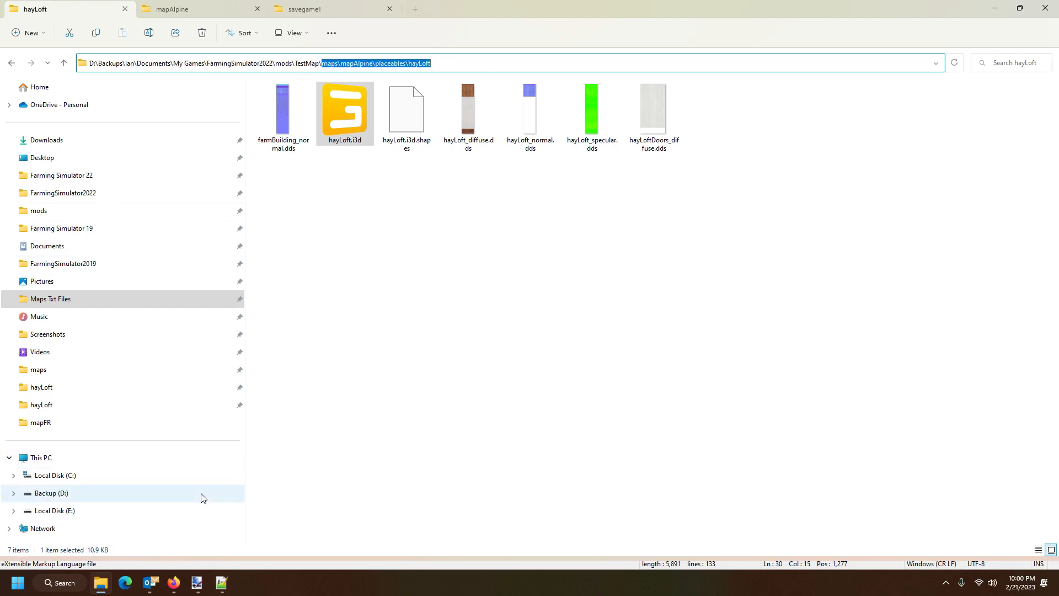
left_click(222, 582)
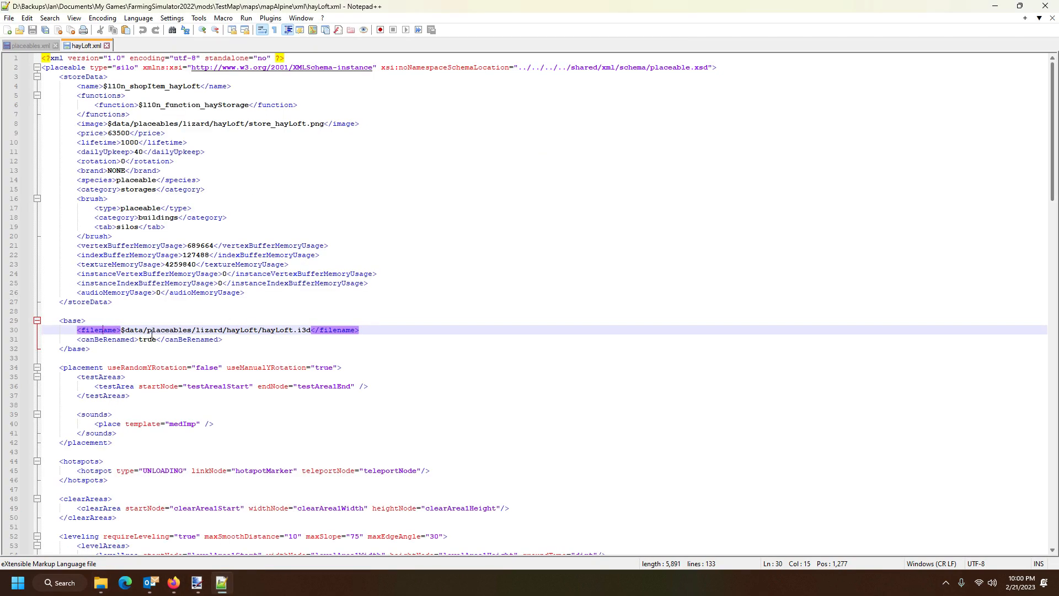
left_click_drag(121, 330, 258, 329)
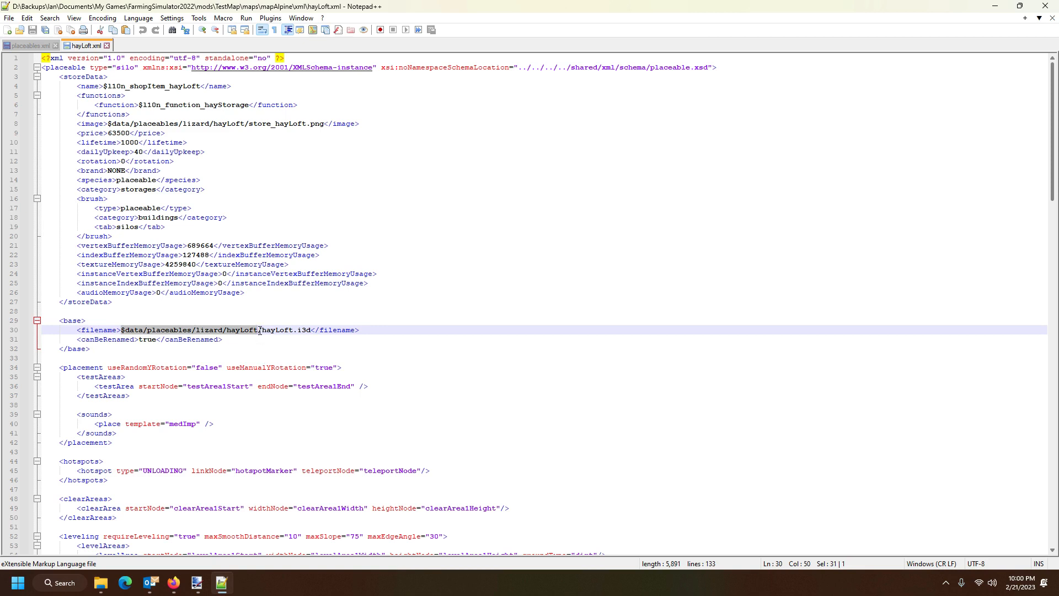
key("ctrl+v")
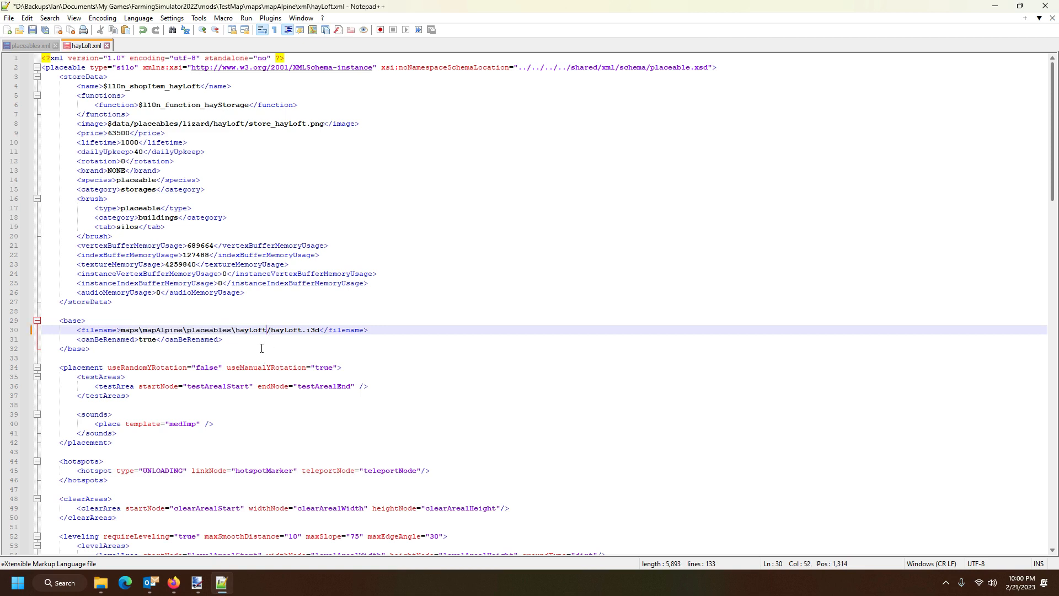
Change the backslashes in the hayLoft base filename to forward slashes and save hayLoft.xml.
double_click(139, 329)
type("/")
double_click(186, 330)
type("/")
double_click(234, 330)
type("/")
left_click(31, 33)
Open map.i3d from TestMap's mapAlpine folder in GIANTS Editor 9.0.3.
scroll(272, 262, "down", 18)
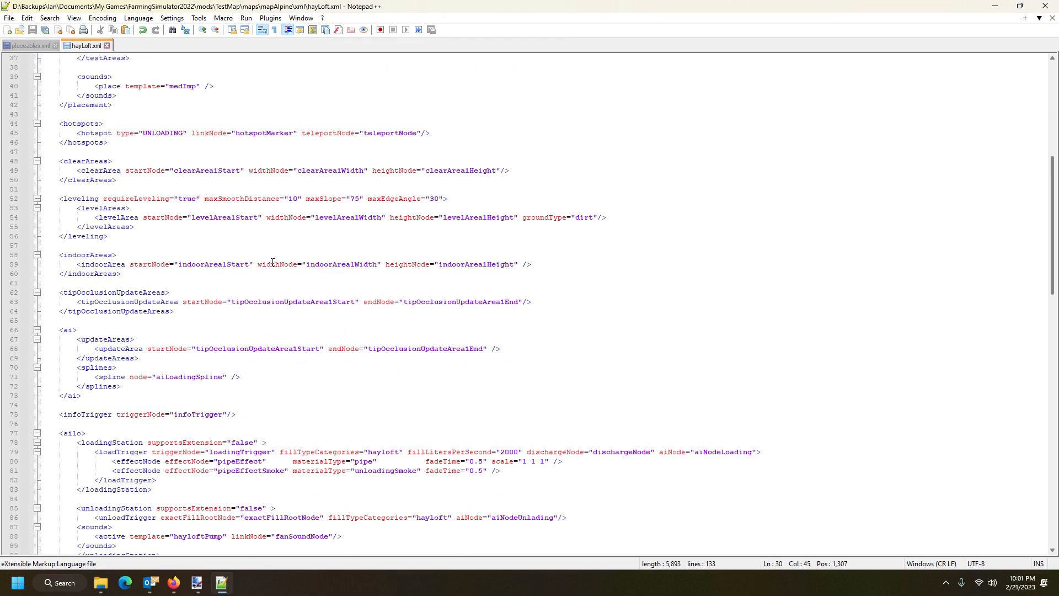
scroll(272, 263, "up", 12)
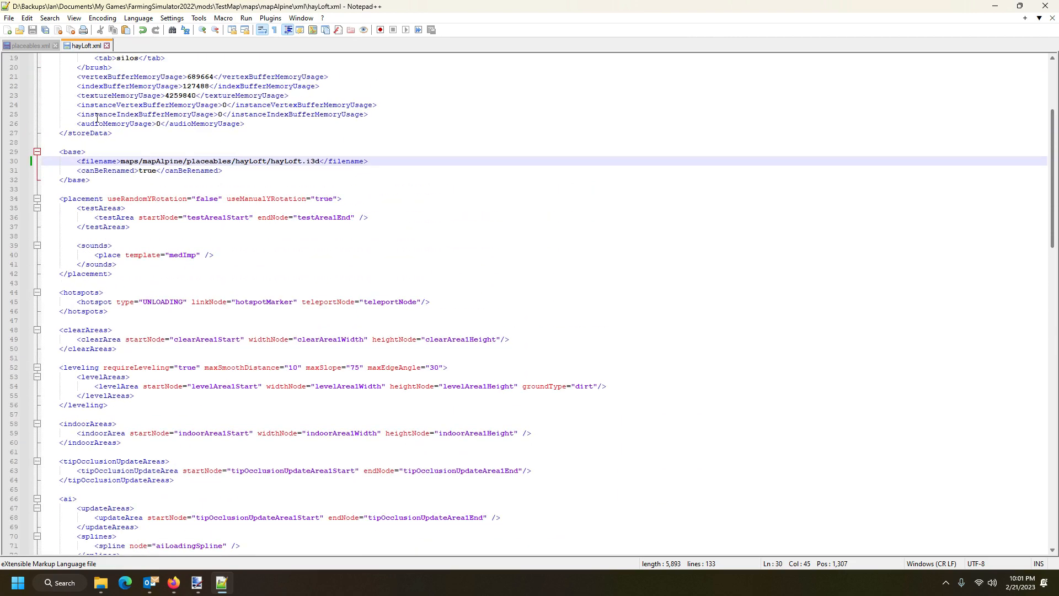
left_click(30, 46)
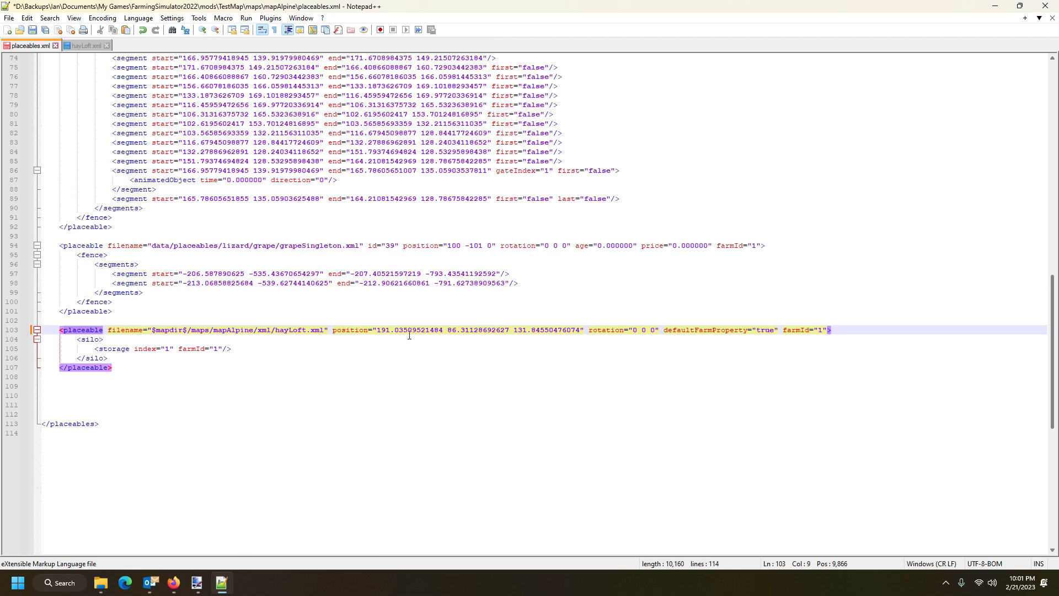
left_click(100, 583)
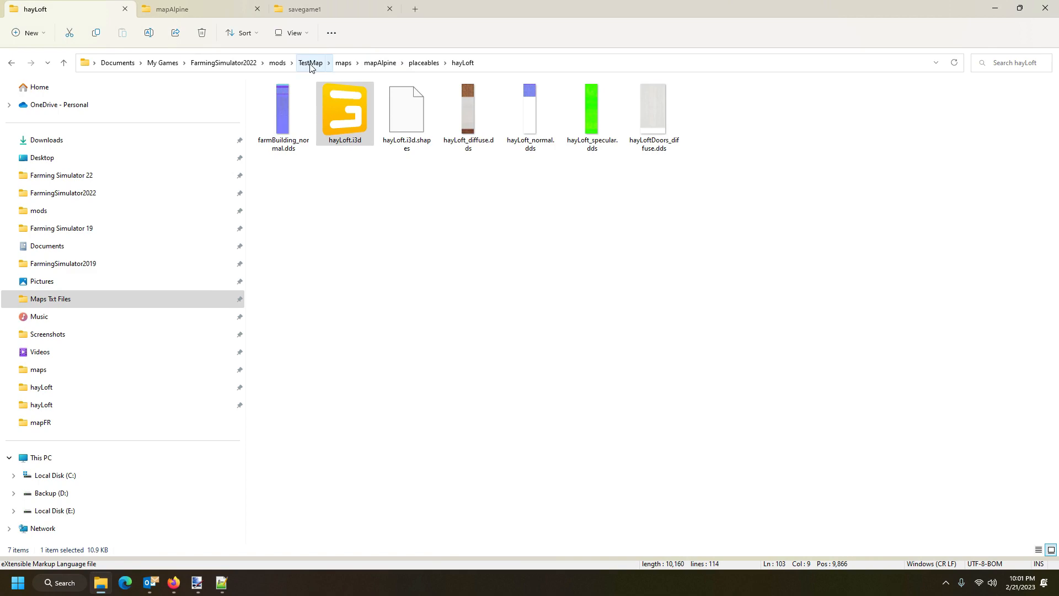
left_click(380, 63)
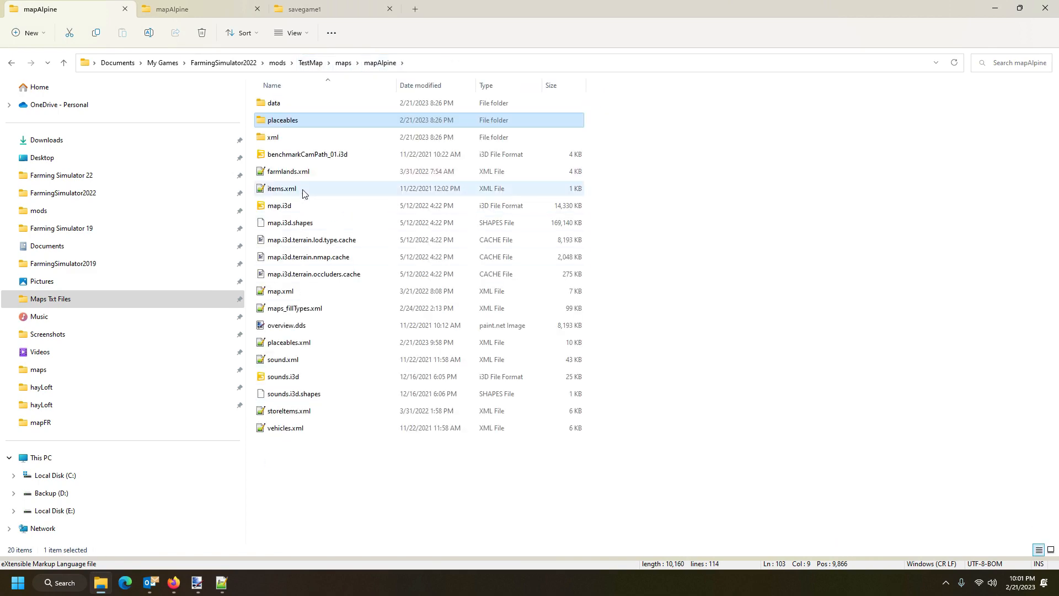
double_click(279, 206)
left_click(502, 357)
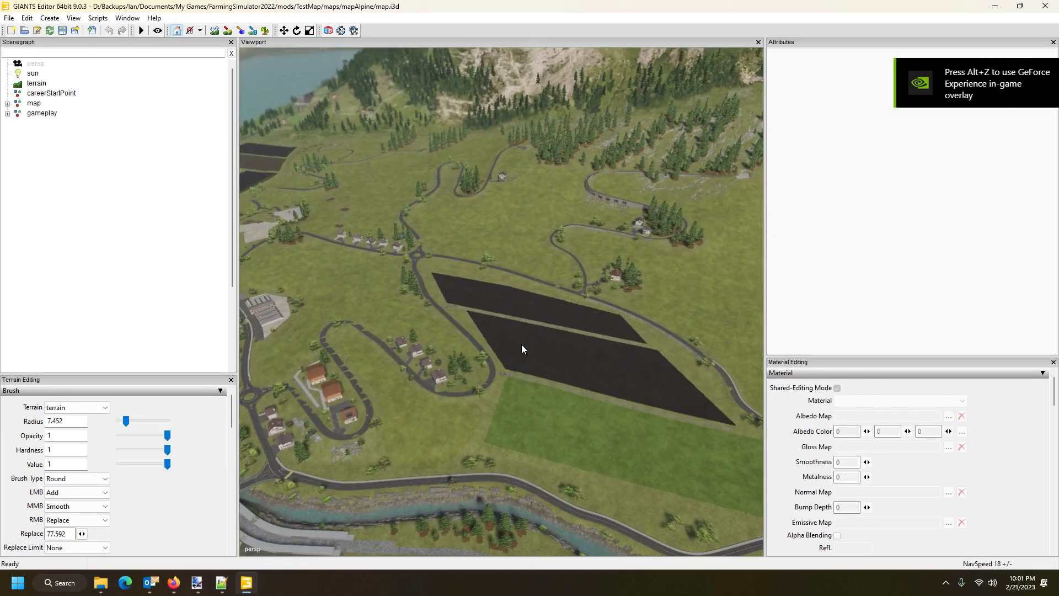
Import hayLoft.i3d from placeables/hayLoft into the map and delete the light node that comes with it.
left_click_drag(521, 348, 574, 305)
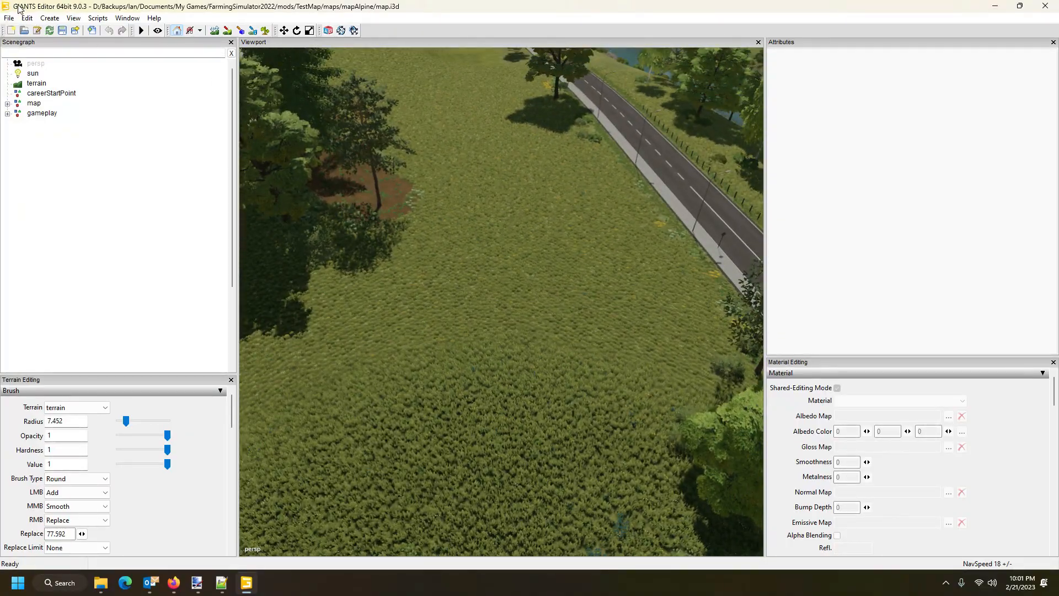
left_click(9, 20)
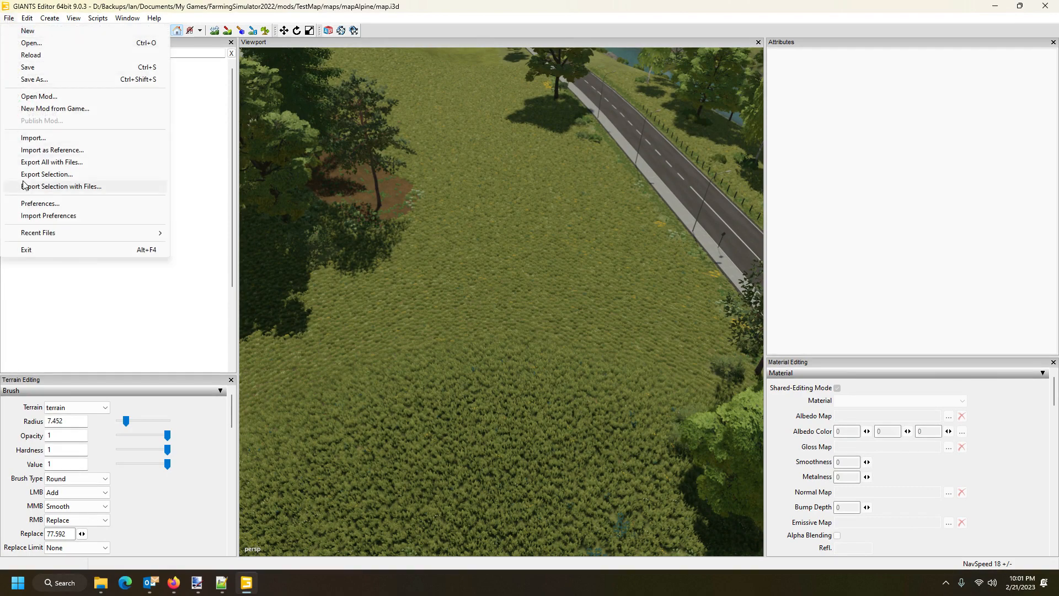
left_click(33, 138)
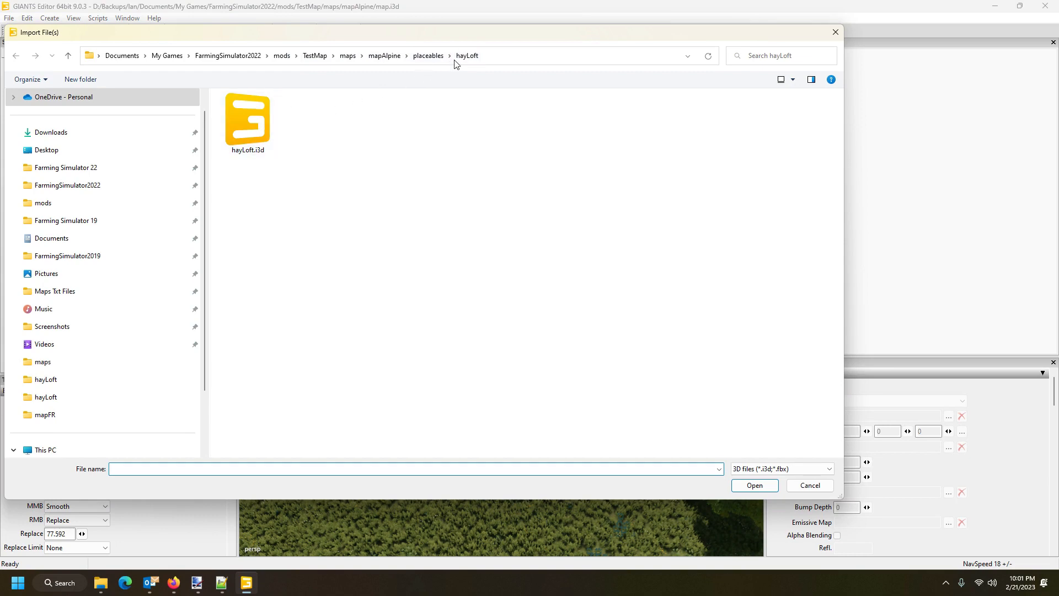
double_click(240, 121)
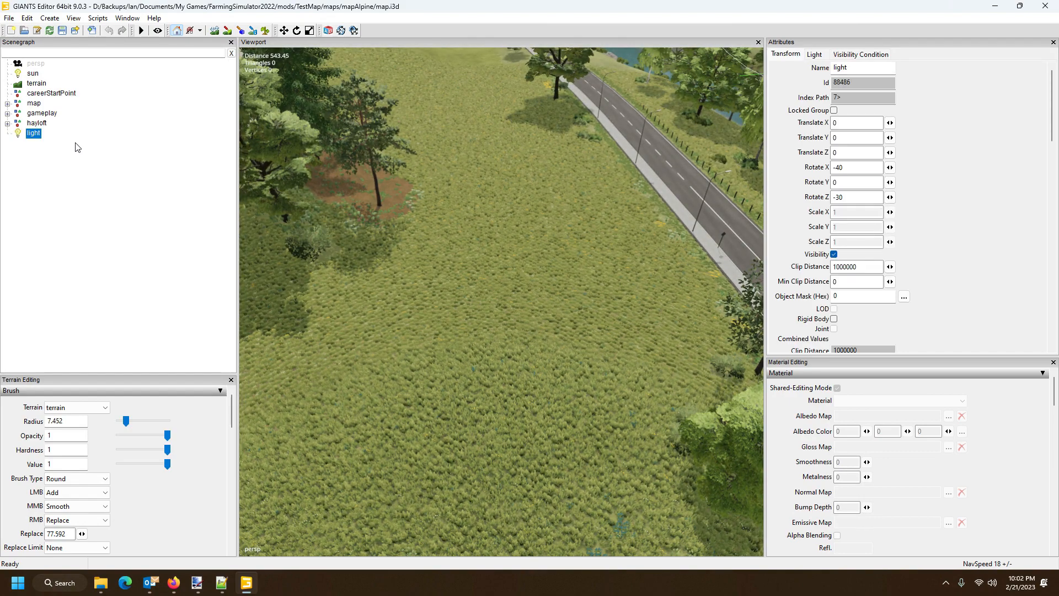
left_click(56, 169)
left_click(35, 137)
key("Delete")
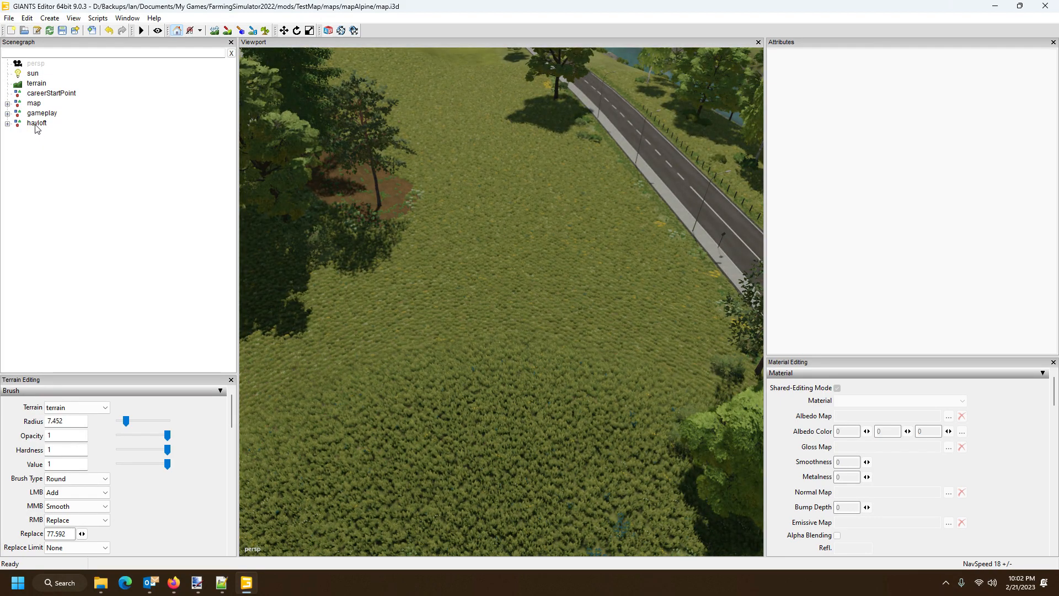
Place the hayloft on the open grass beside the road and rotate it to about -43.77 degrees around Y.
left_click(37, 125)
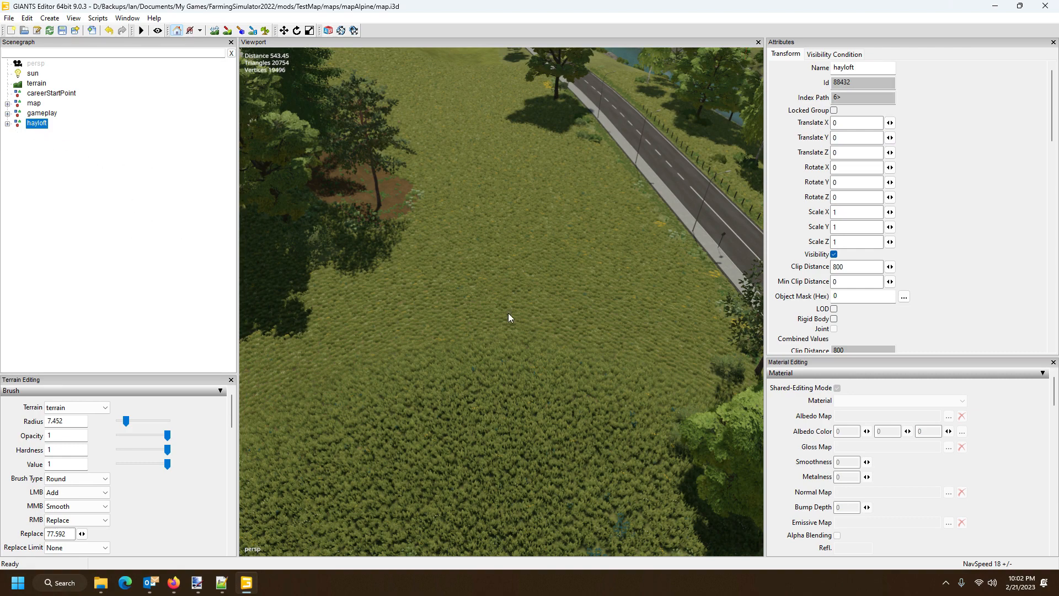
key("ctrl+shift+c")
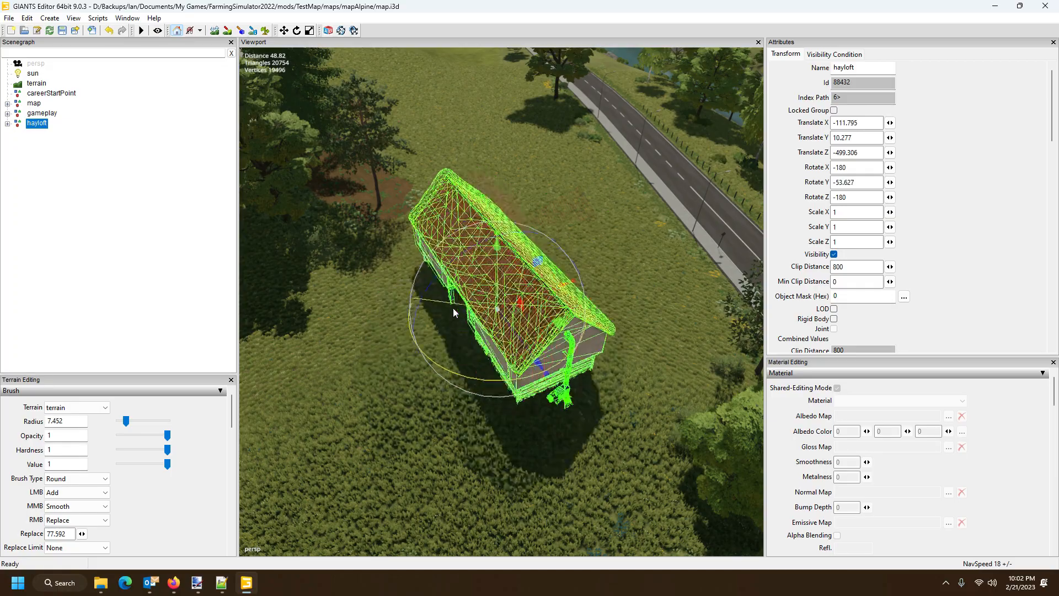
left_click_drag(452, 307, 578, 215)
Examine the placed hayloft up close and from a distance to check how it sits on the terrain.
left_click(172, 230)
scroll(473, 359, "up", 3)
scroll(578, 215, "up", 3)
scroll(577, 214, "down", 4)
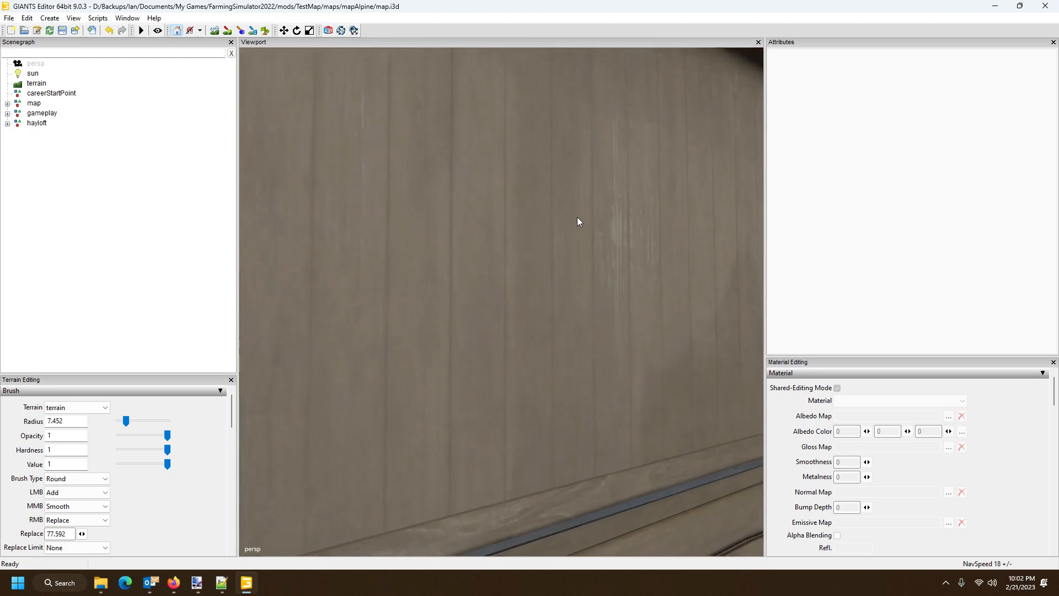
left_click_drag(577, 217, 501, 303)
scroll(494, 270, "down", 5)
scroll(574, 267, "down", 10)
key("w")
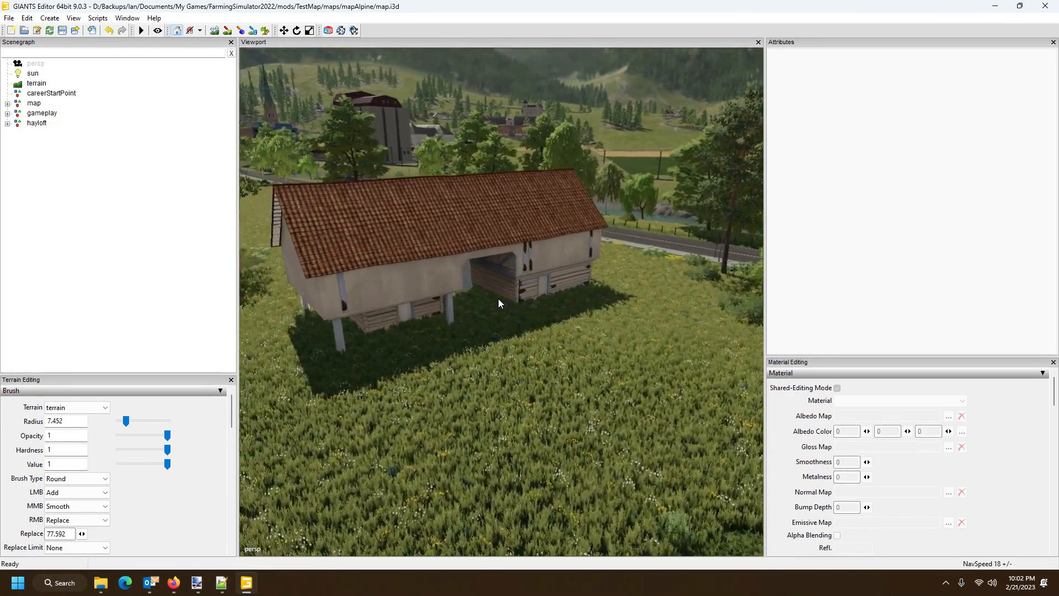
key("s")
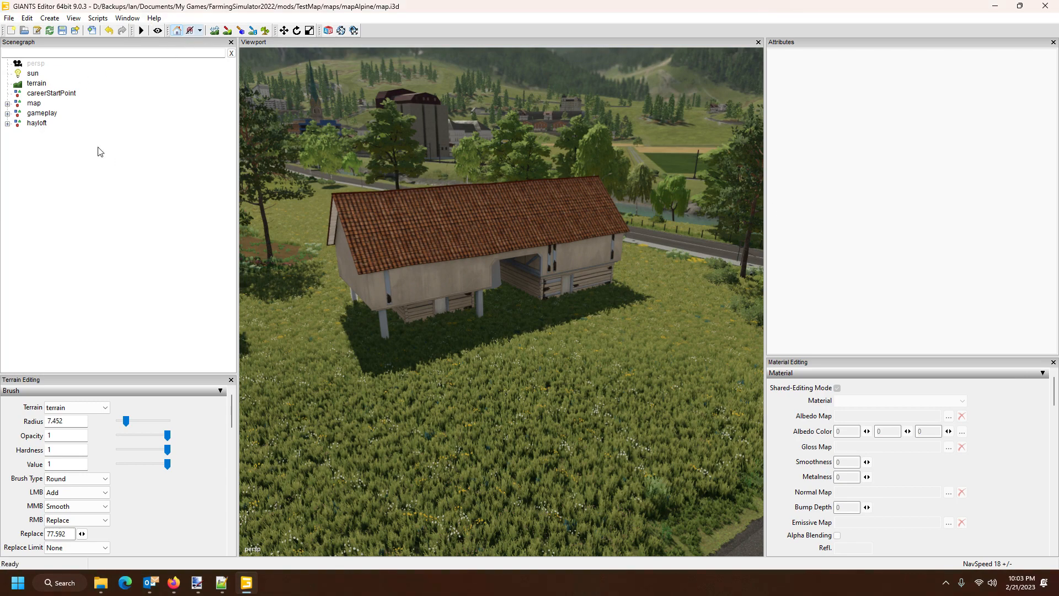
Copy the hayloft's translation into the position attribute of its placeables.xml entry as -111.79499817 10.27721405 -499.30648804.
left_click(37, 124)
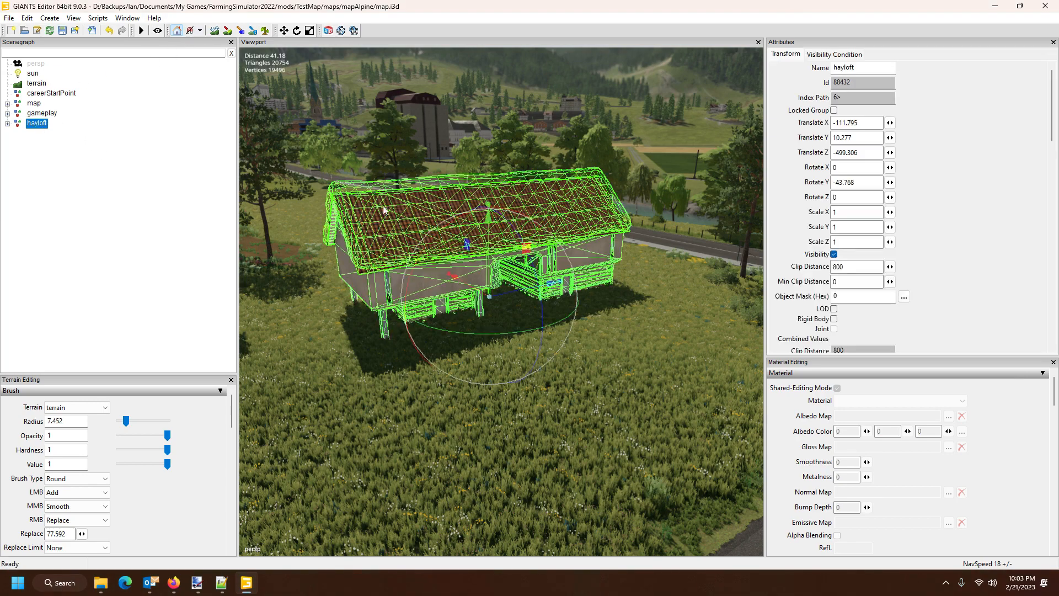
left_click(864, 124)
left_click(222, 583)
left_click_drag(377, 328, 571, 329)
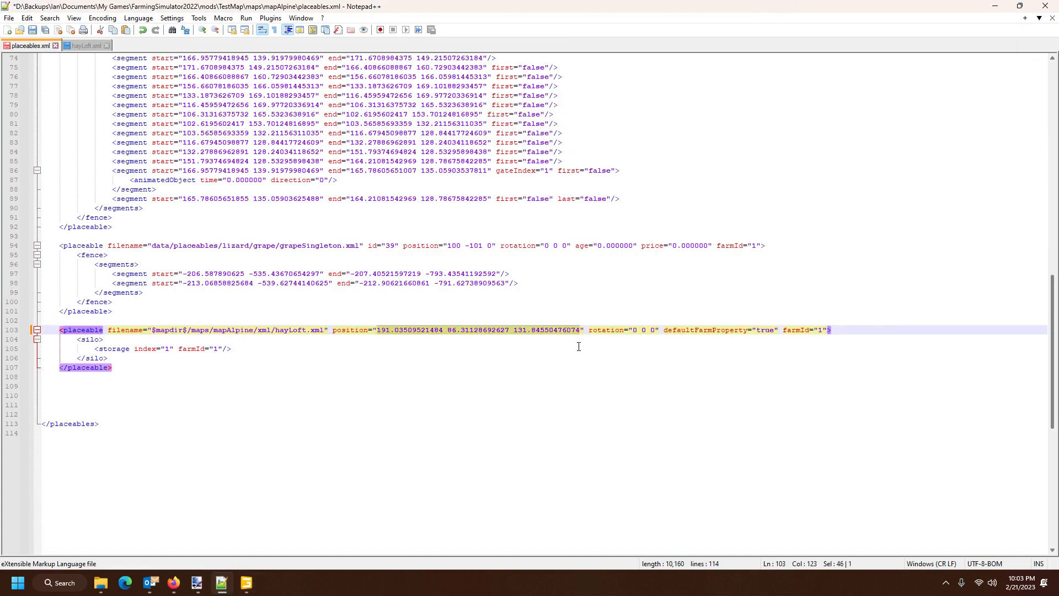
key("ctrl+v")
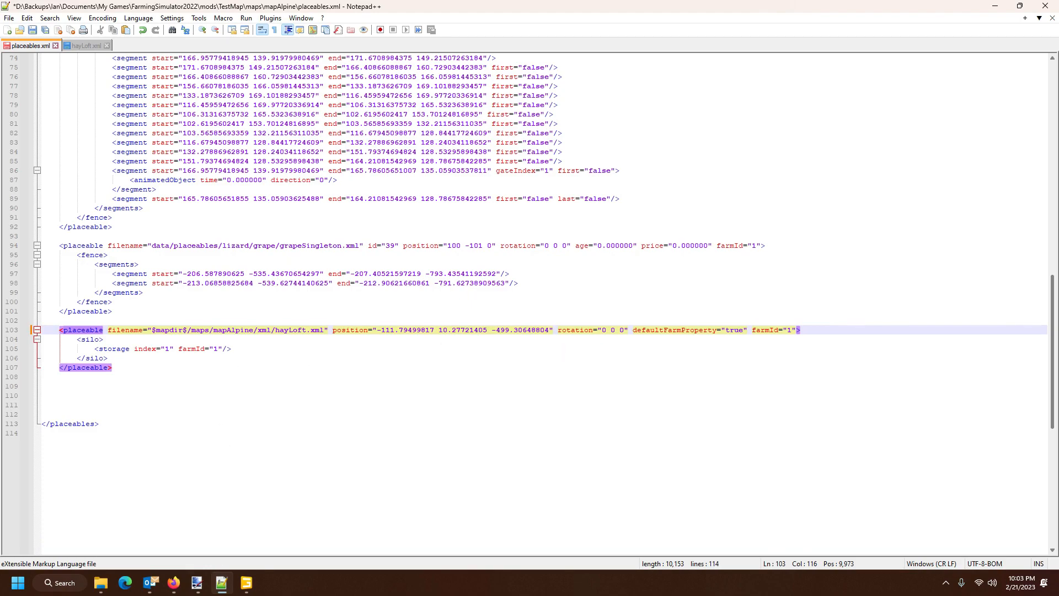
Copy the hayloft's rotation into its placeables.xml entry as 0 -43.7676506 0.00001776 and save the file.
left_click(246, 583)
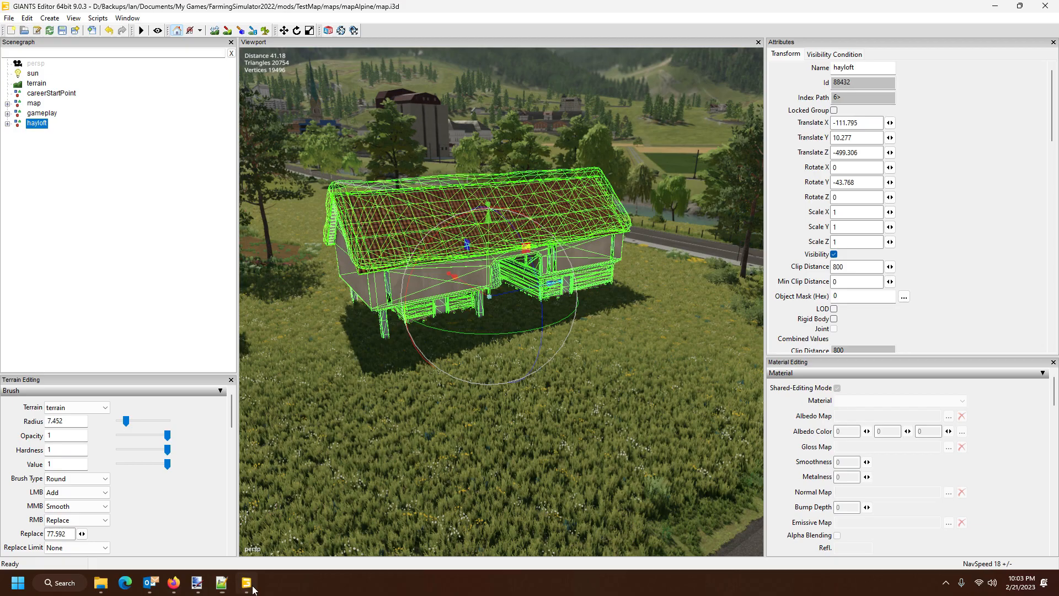
left_click(855, 170)
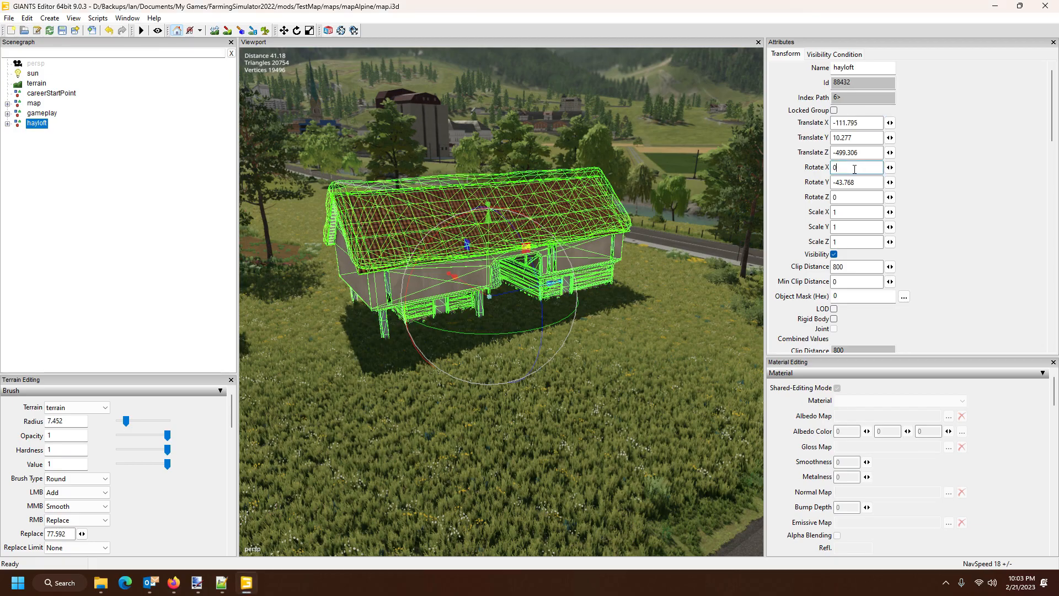
left_click(221, 583)
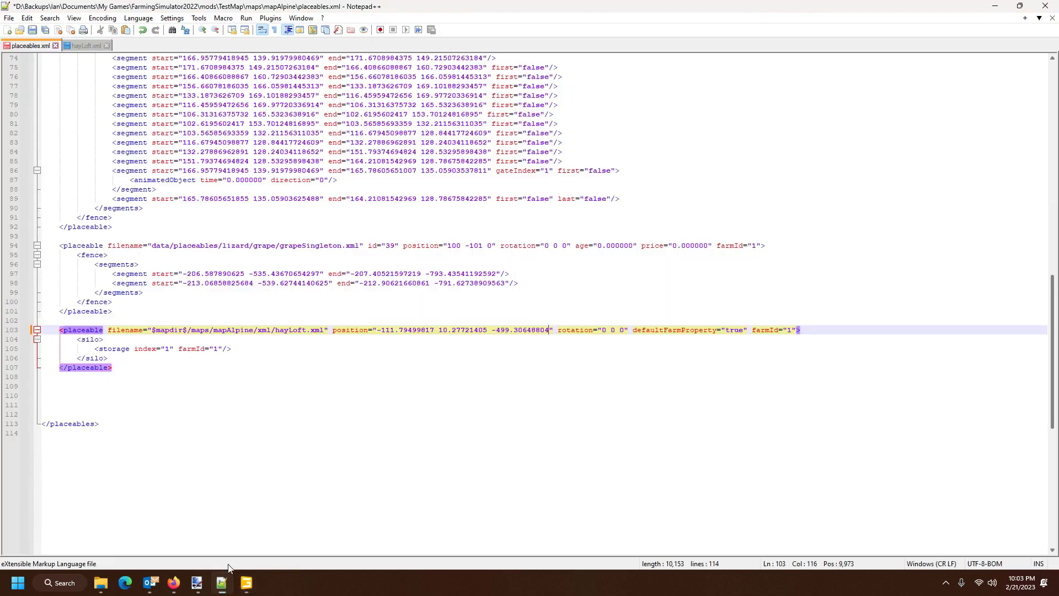
left_click_drag(603, 329, 621, 329)
key("ctrl+v")
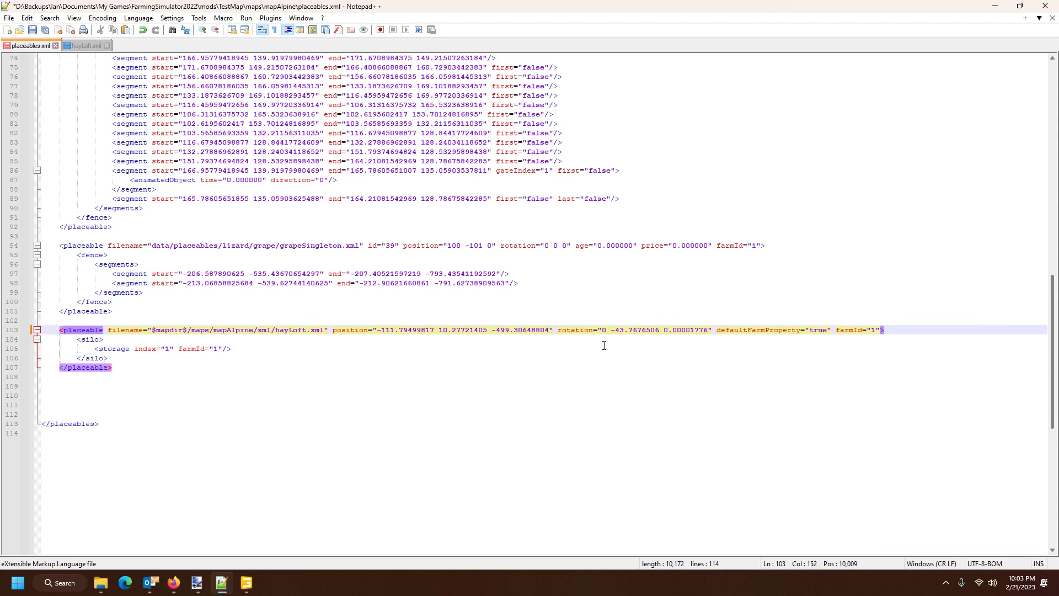
left_click(33, 30)
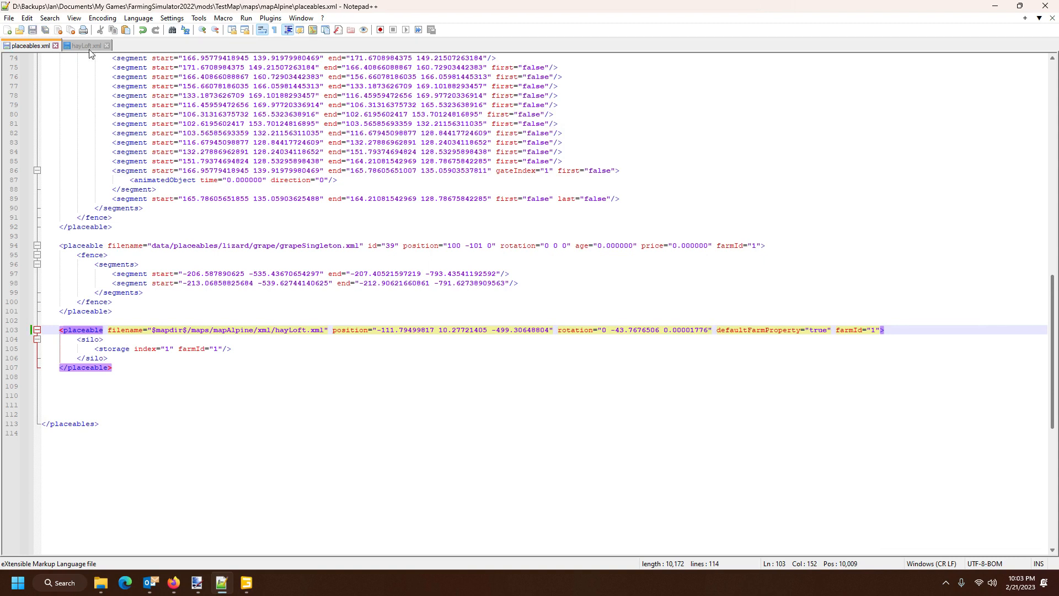
Clear the grass under and around the hayloft with the foliage brush at radius 8.952 and its RMB action set to Subtract.
left_click(995, 6)
left_click(108, 173)
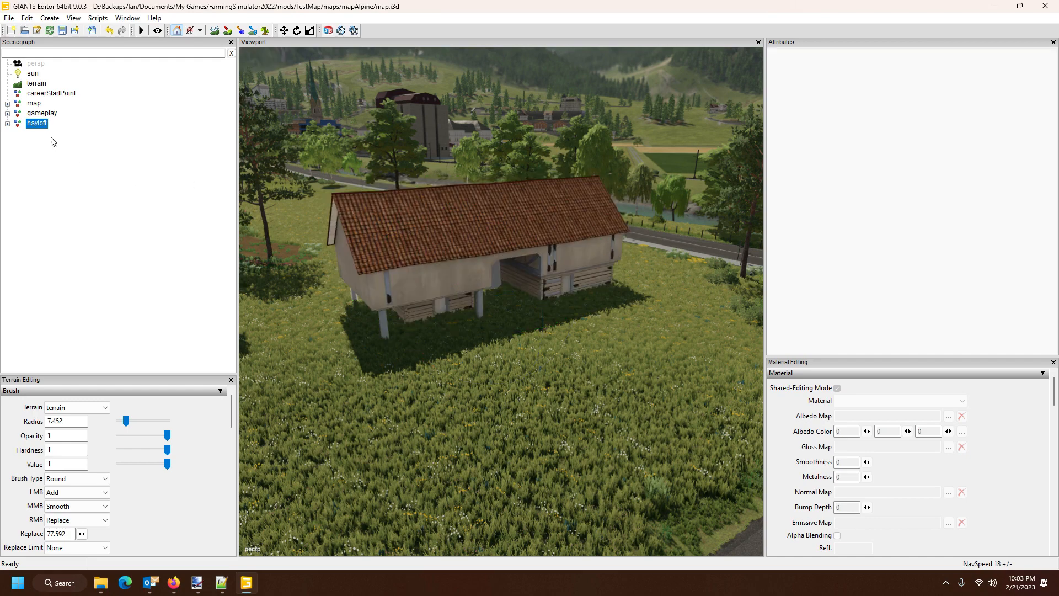
left_click(36, 124)
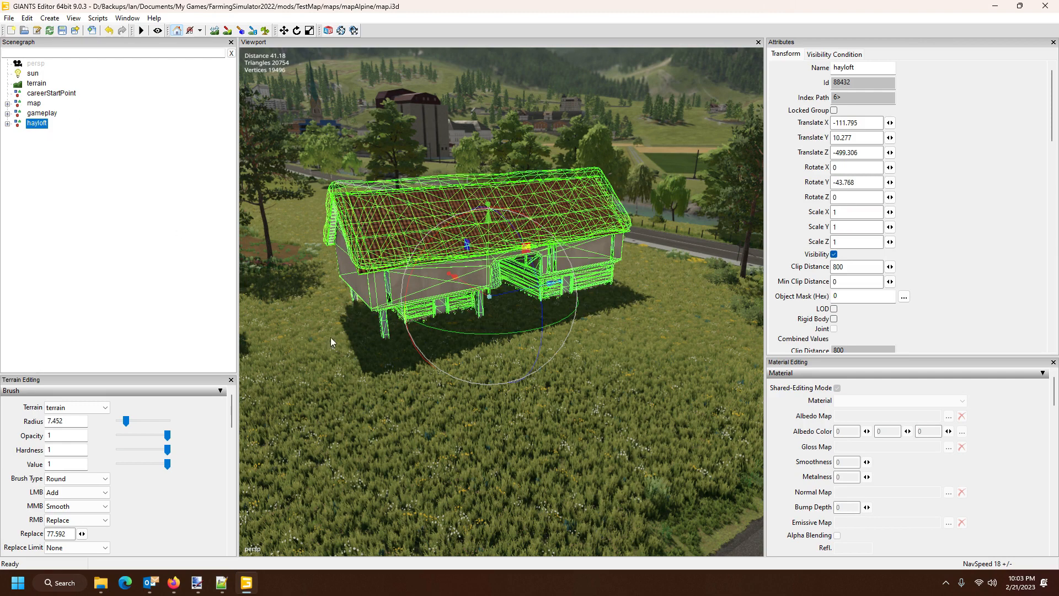
left_click(267, 31)
scroll(378, 304, "up", 3)
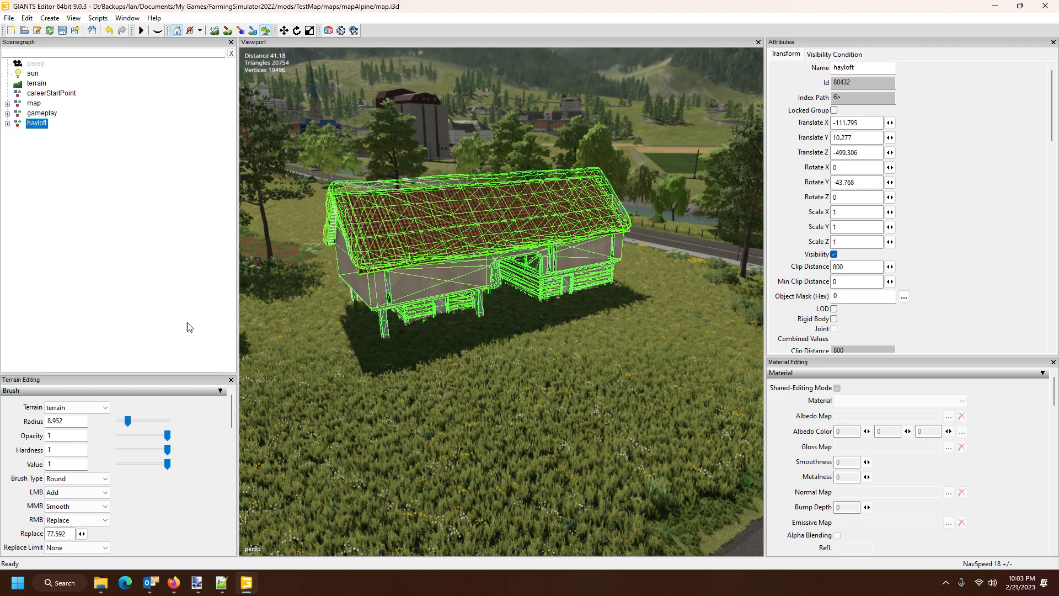
scroll(201, 474, "down", 3)
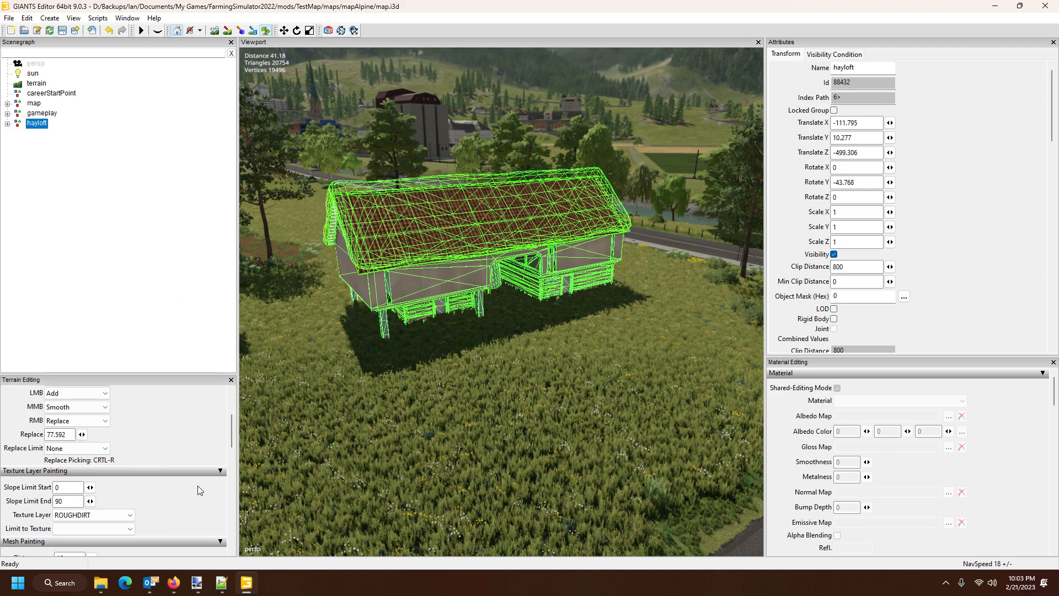
left_click(77, 420)
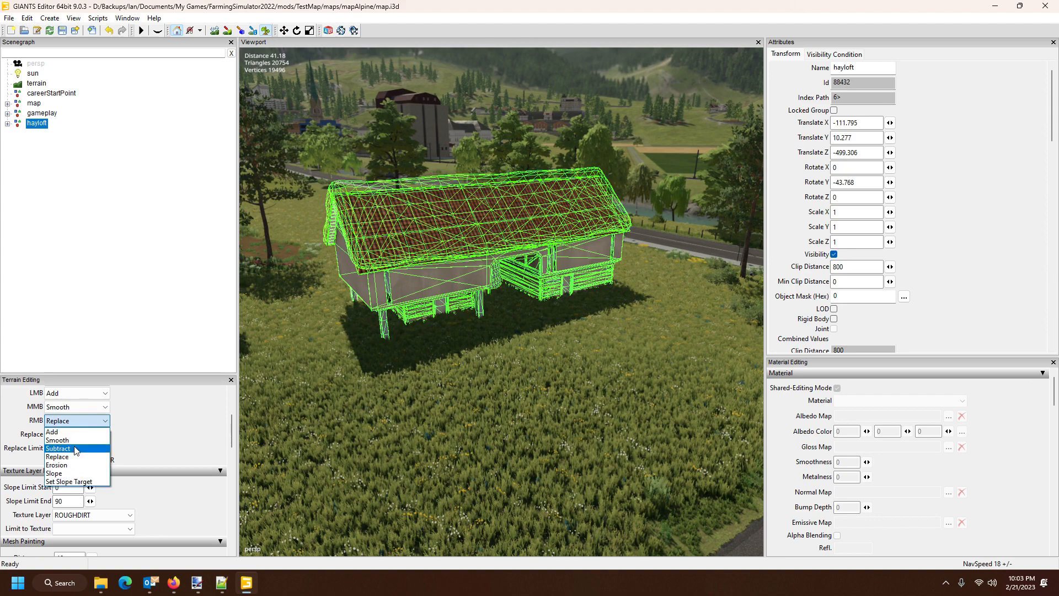
left_click(78, 450)
mouse_move(495, 368)
left_mouse_down()
mouse_move(441, 335)
mouse_move(440, 300)
mouse_move(542, 271)
mouse_move(618, 286)
mouse_move(539, 334)
mouse_move(456, 348)
mouse_move(441, 283)
left_mouse_up()
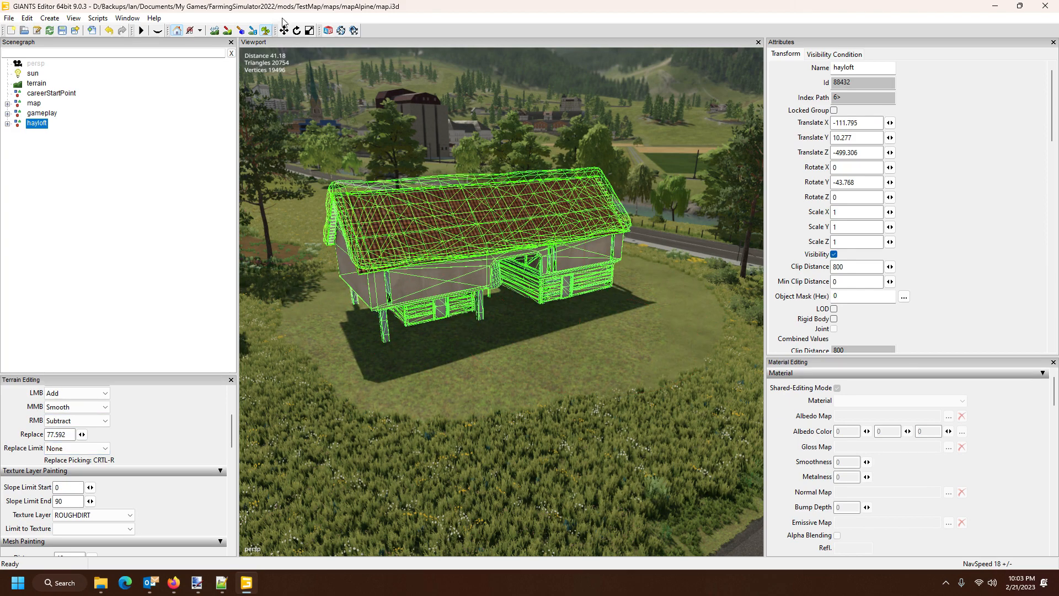
Leave foliage painting and expand the map and gameplay groups in the scene hierarchy.
left_click(266, 31)
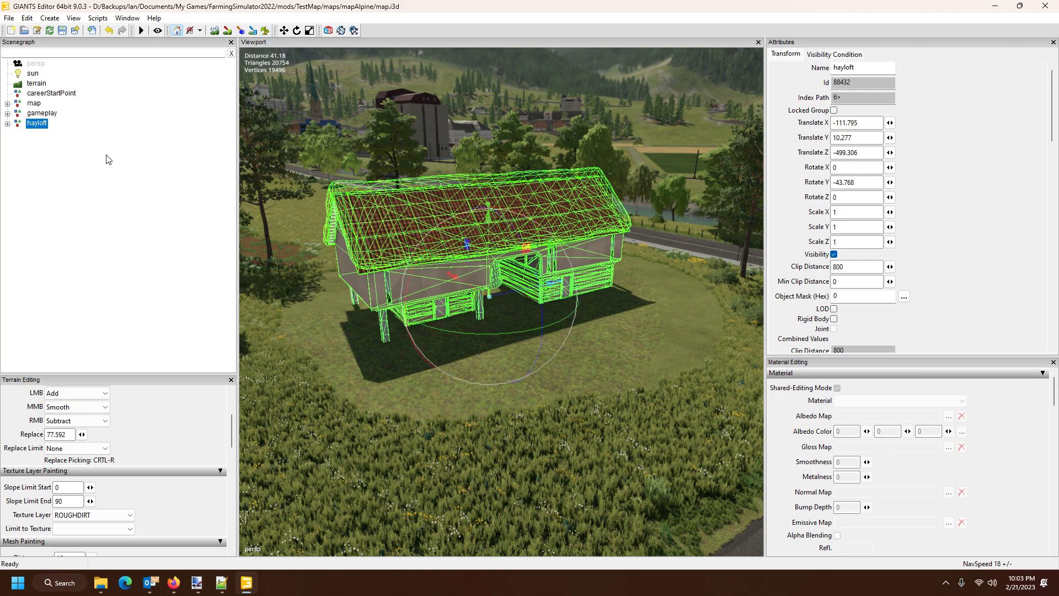
key("q")
left_click(49, 155)
left_click(40, 124)
mouse_move(222, 583)
left_click(7, 104)
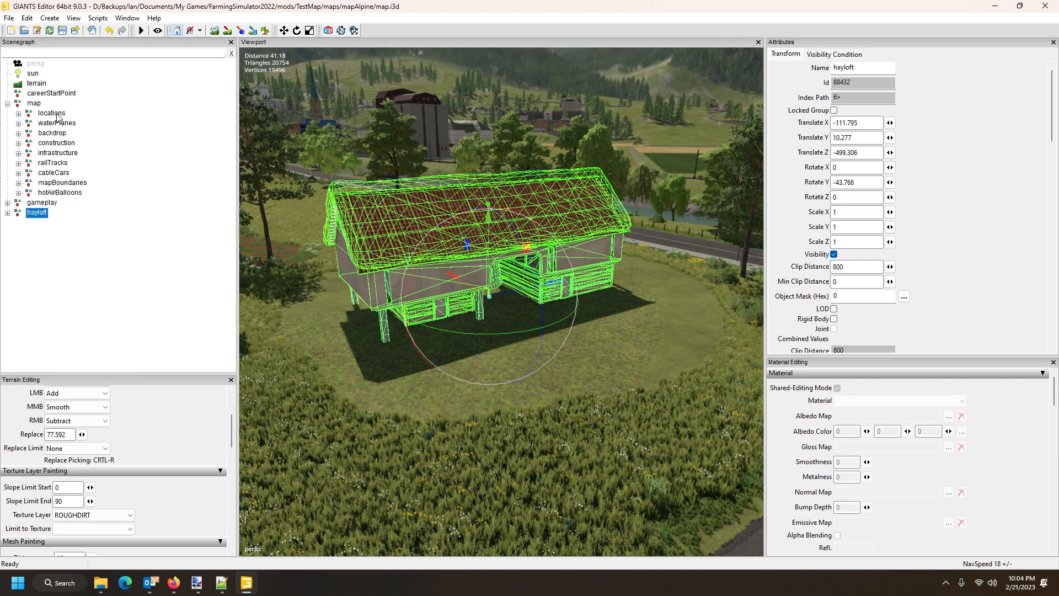
left_click(7, 203)
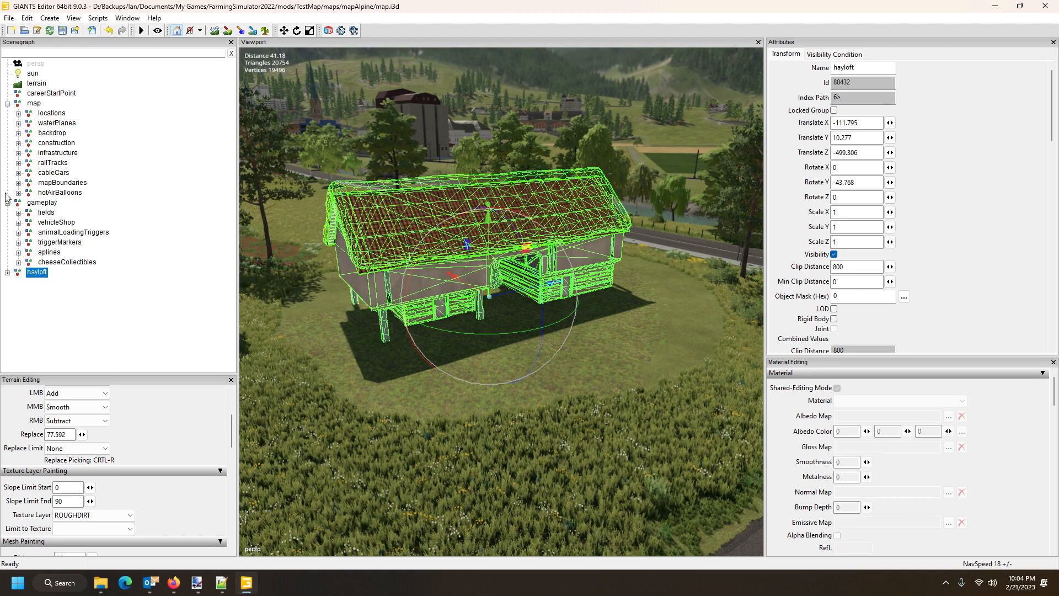
Create a transform group and name it placeholders.
left_click(50, 18)
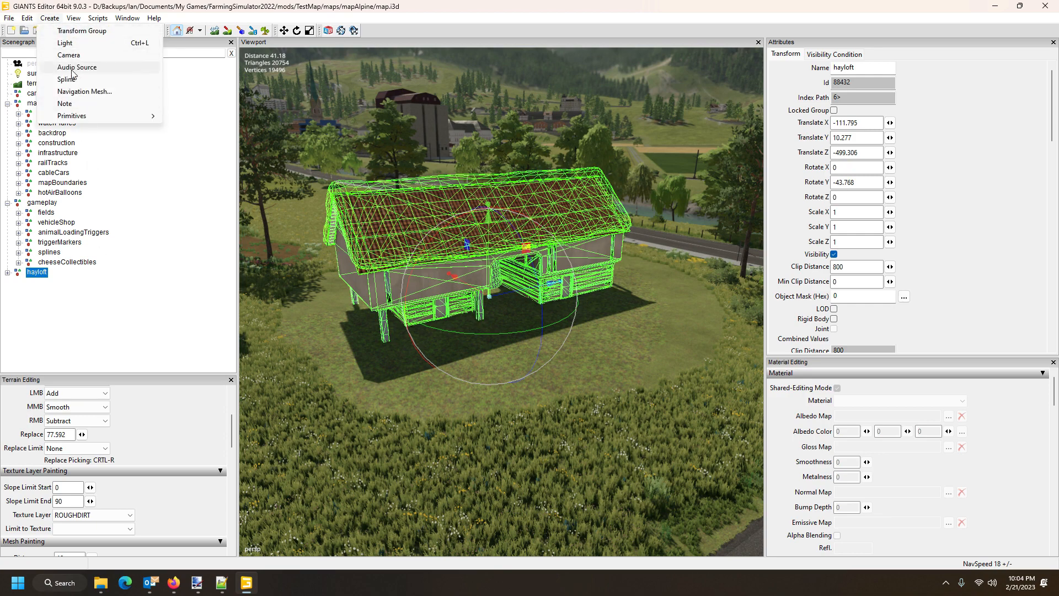
left_click(84, 31)
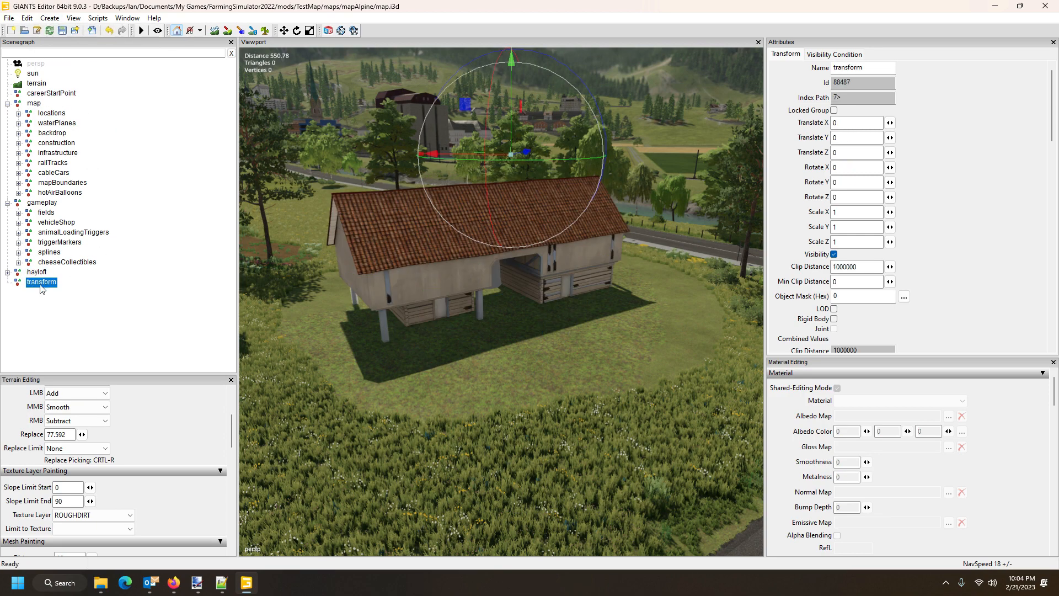
left_click_drag(866, 70, 831, 70)
type("placeholders")
key("Return")
Move the hayloft into the placeholders group and expand the group.
left_click_drag(40, 272, 46, 284)
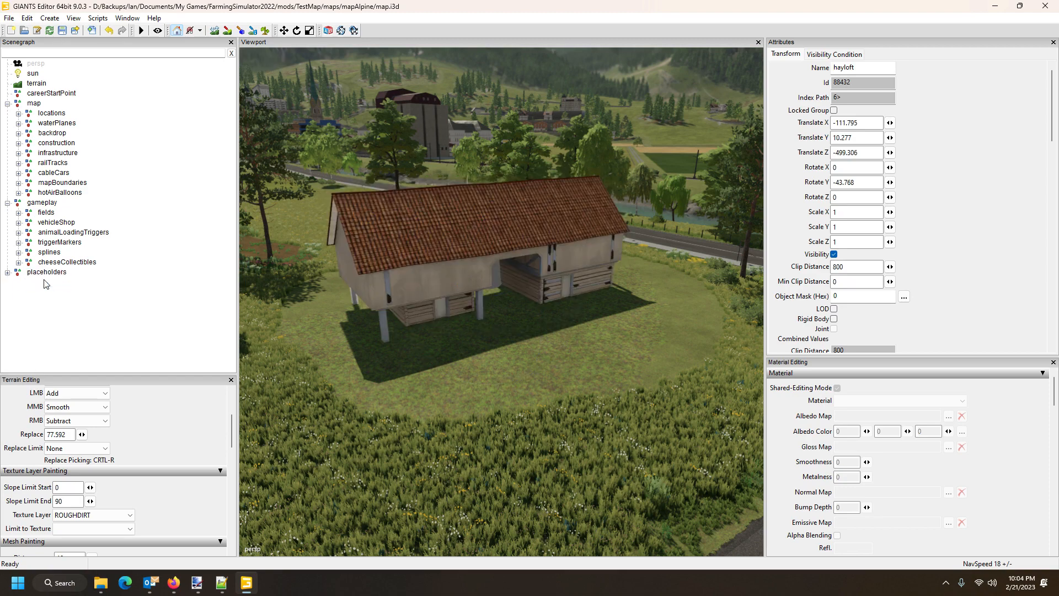
left_click(42, 272)
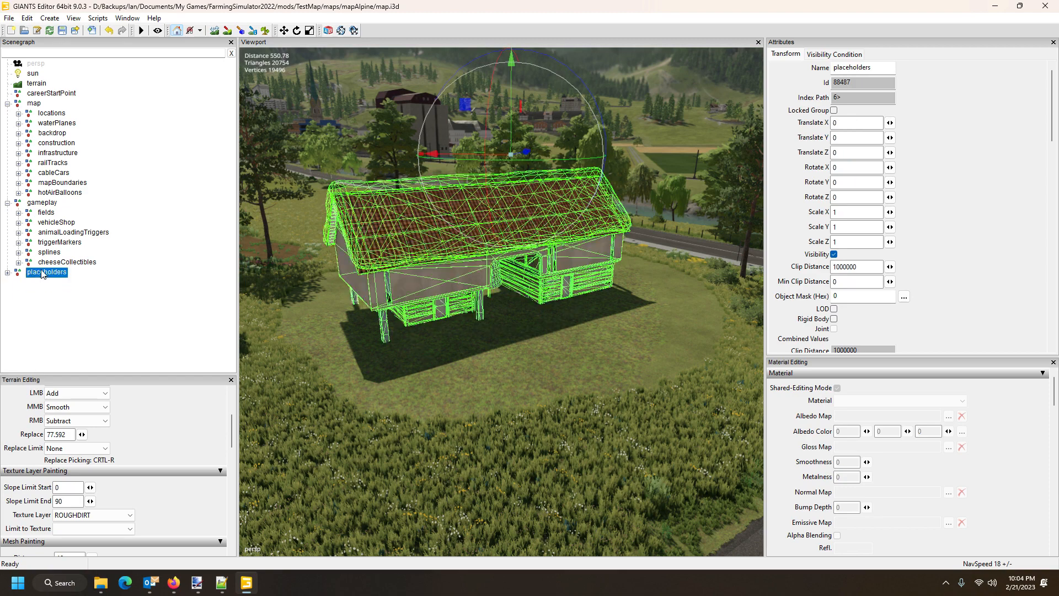
left_click(8, 272)
Hide the material editing controls and show the User Attributes of the placeholders group.
left_click(1053, 362)
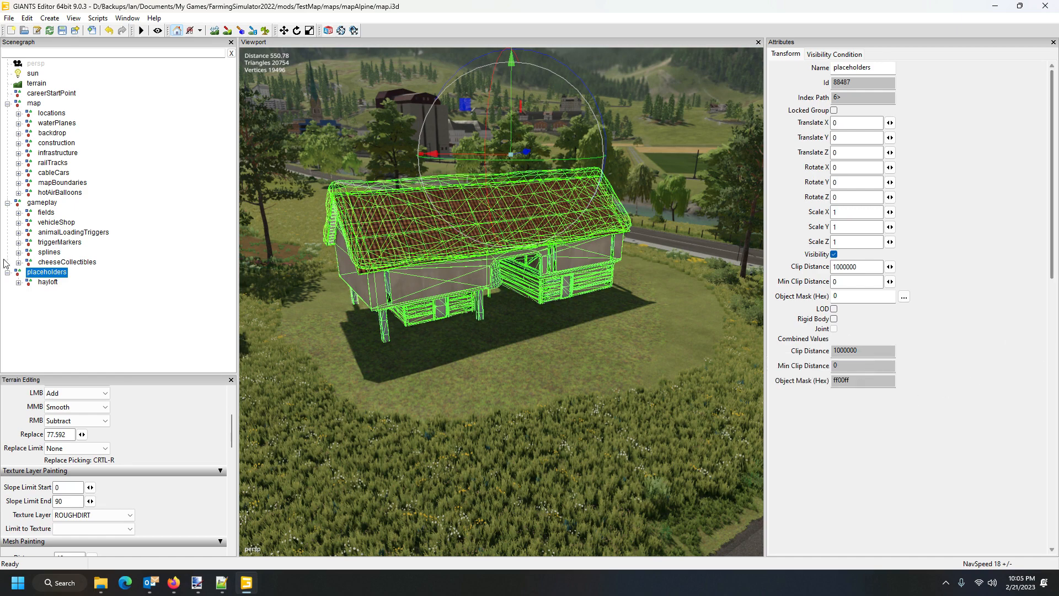
left_click(134, 20)
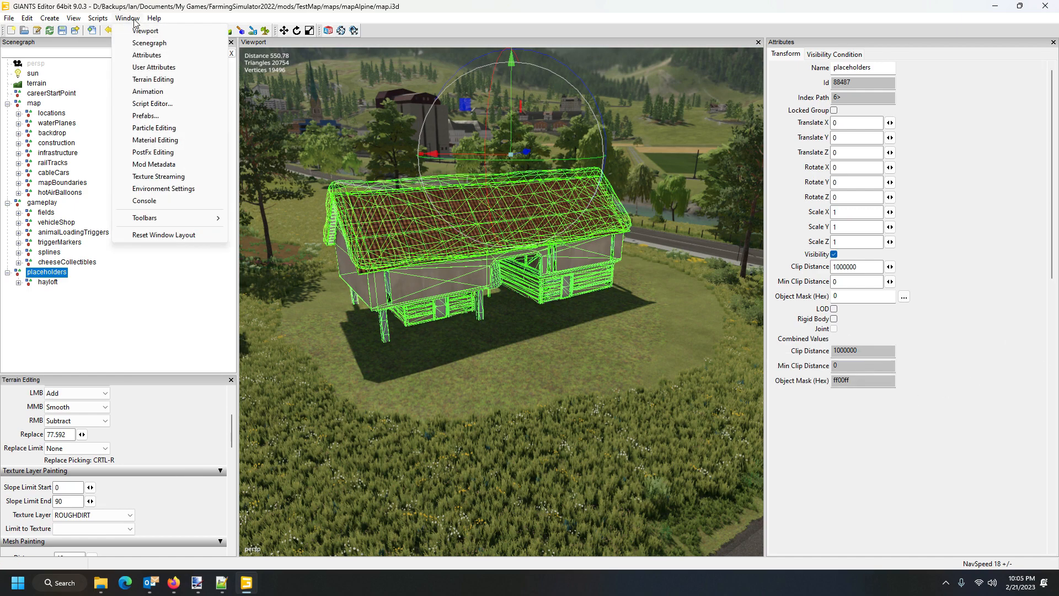
left_click(145, 67)
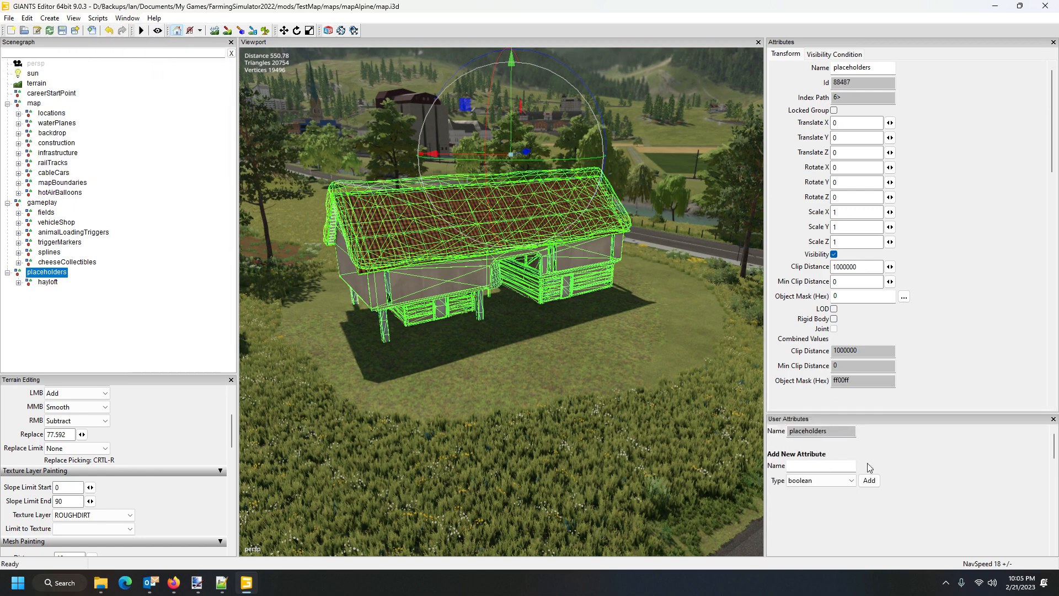
Examine the user attributes of field01 in the gameplay fields group as a reference, leaving the gameplay group collapsed.
left_click(18, 212)
left_click(46, 212)
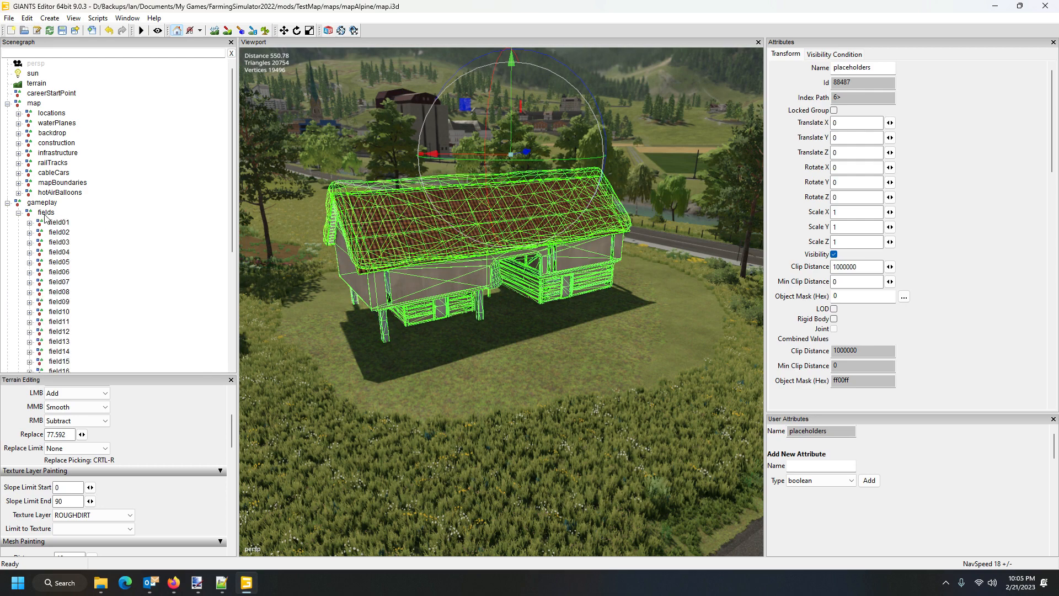
left_click(55, 223)
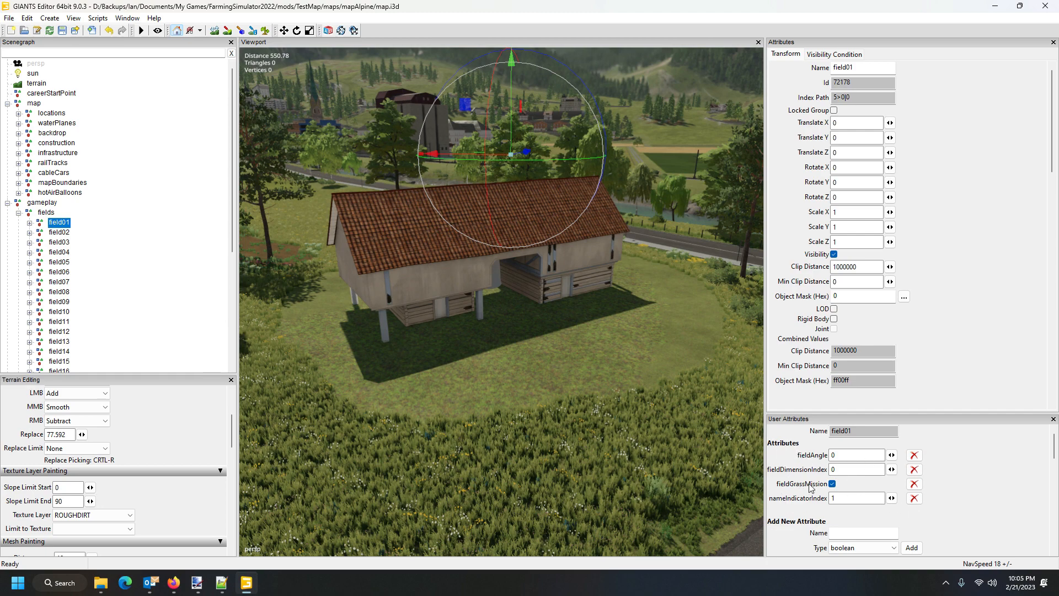
left_click(7, 202)
Add a script callback user attribute named onCreate to the placeholders group, enlarging the user attributes area.
left_click(48, 212)
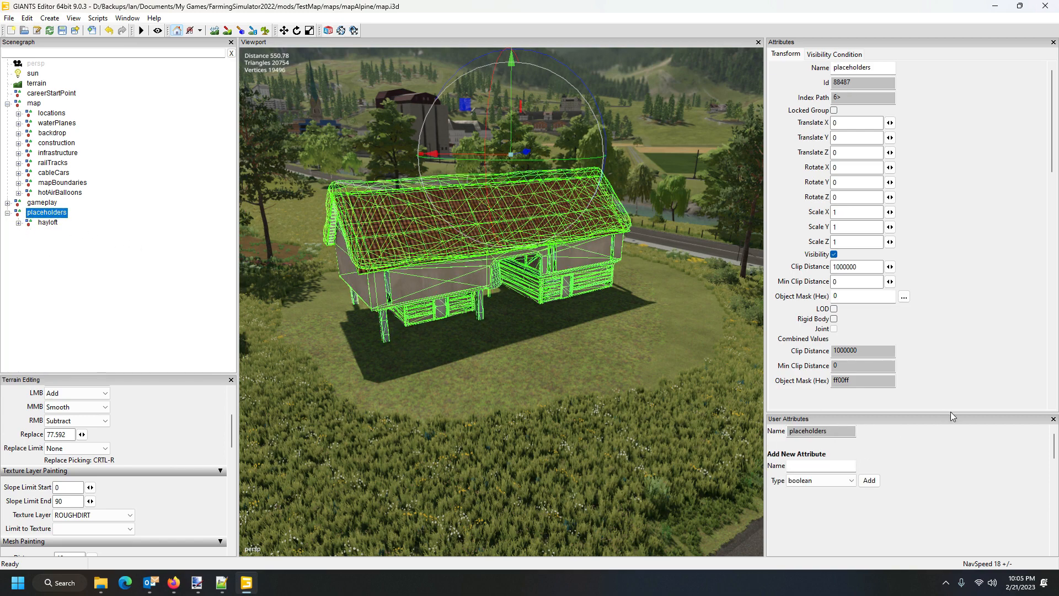
left_click_drag(951, 414, 952, 331)
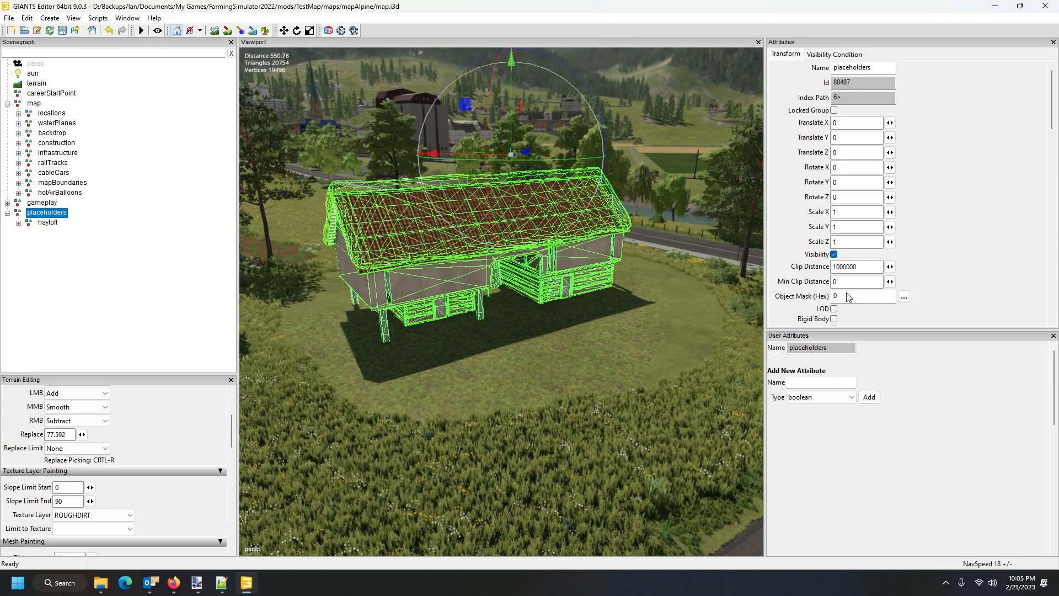
left_click(824, 382)
left_click(822, 397)
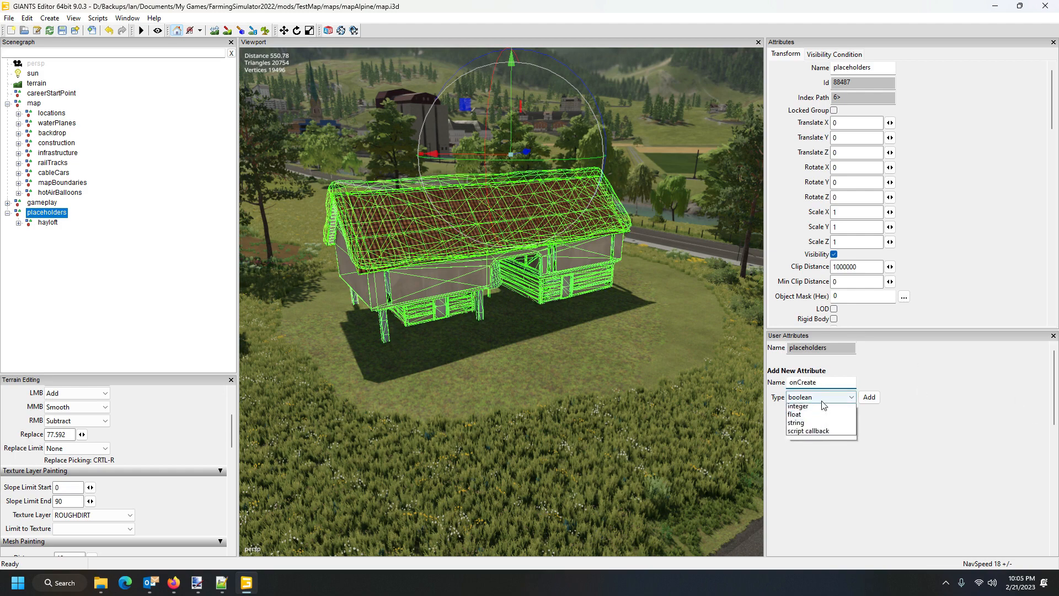
left_click(810, 439)
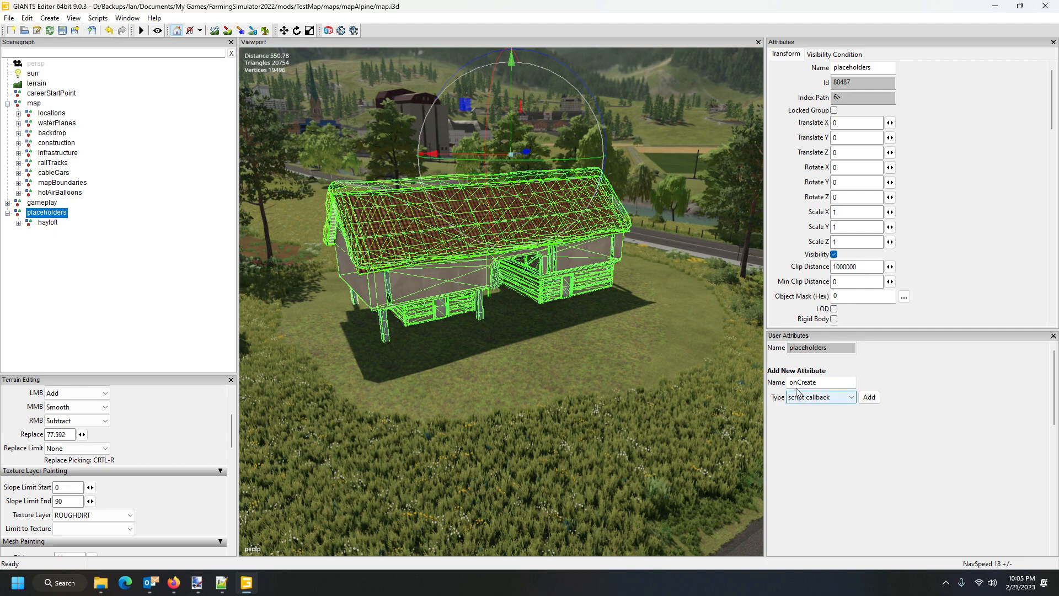
left_click(870, 399)
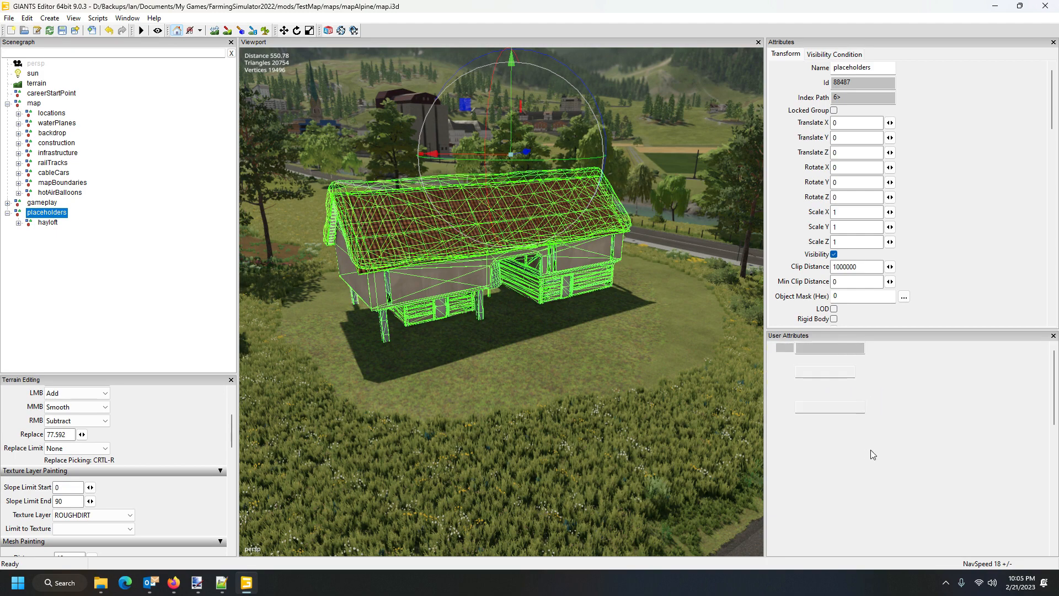
Set the placeholders group's onCreate attribute to Placeholders.onCreate.
left_click(809, 373)
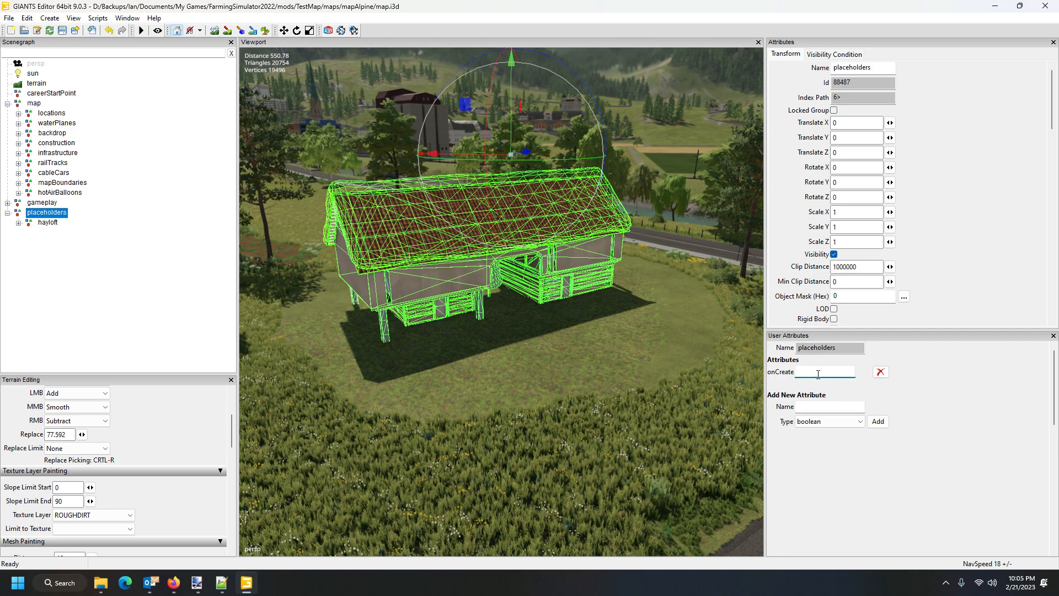
type("P")
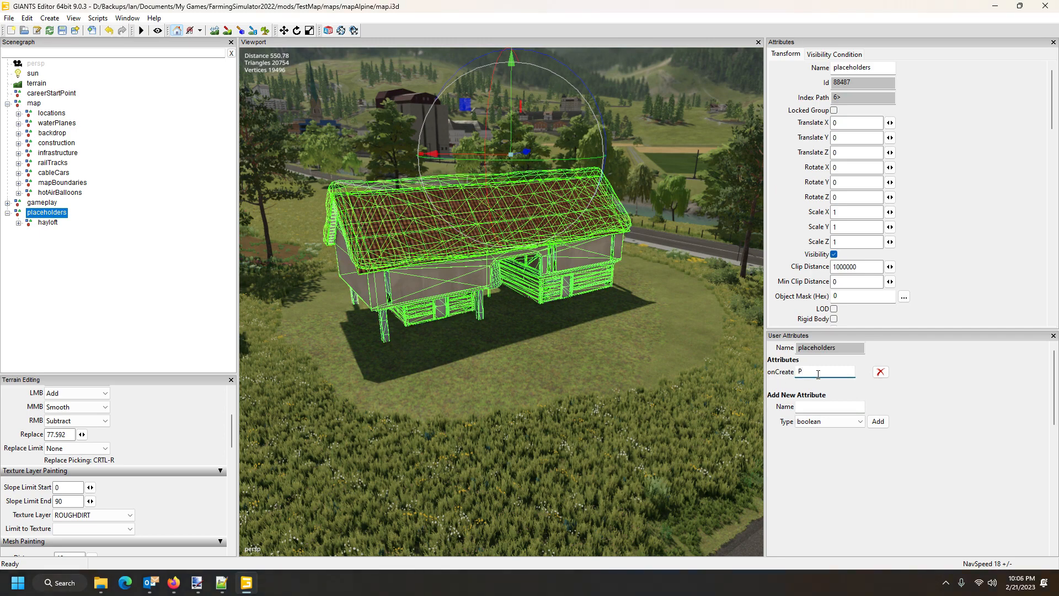
type("laceholde")
type("rs")
type(".onCreate")
key("Tab")
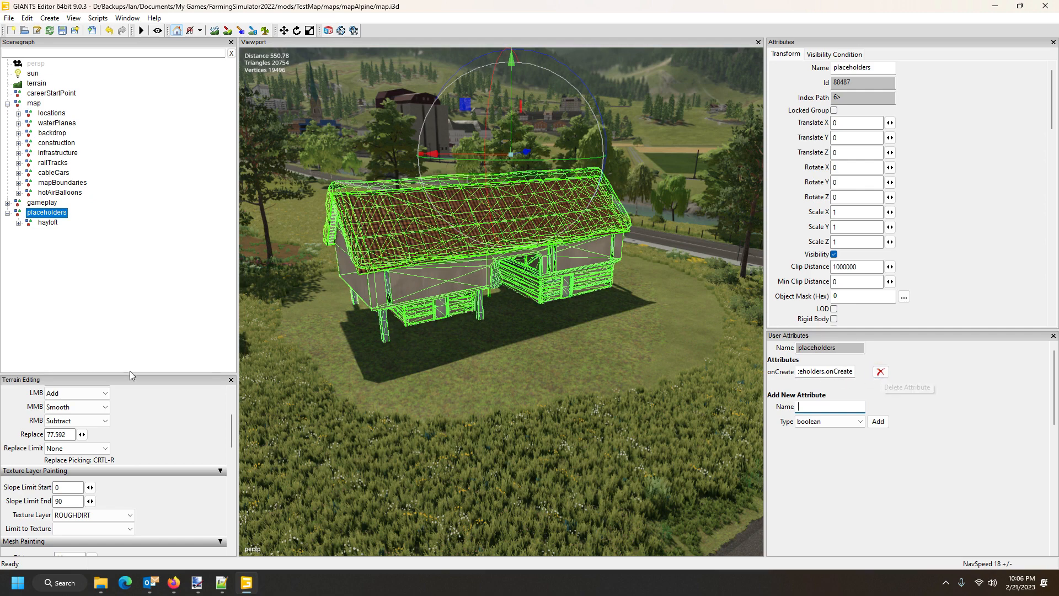
Compare the placeholders group and its hayloft with the hayloft entry in placeables.xml and the i3d filename in hayLoft.xml.
left_click(44, 297)
left_click(54, 215)
left_click(221, 583)
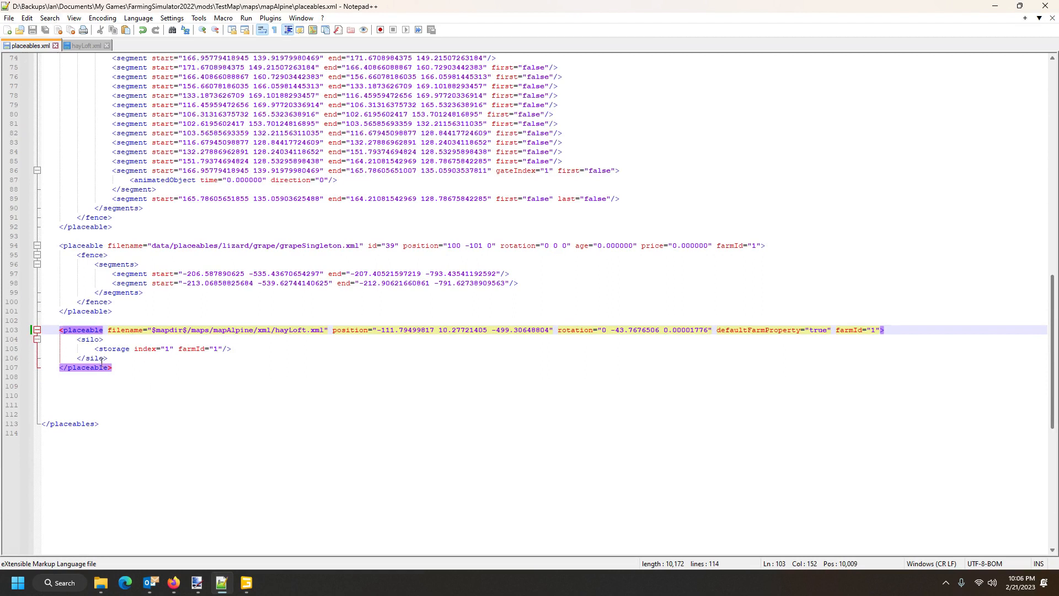
mouse_move(246, 583)
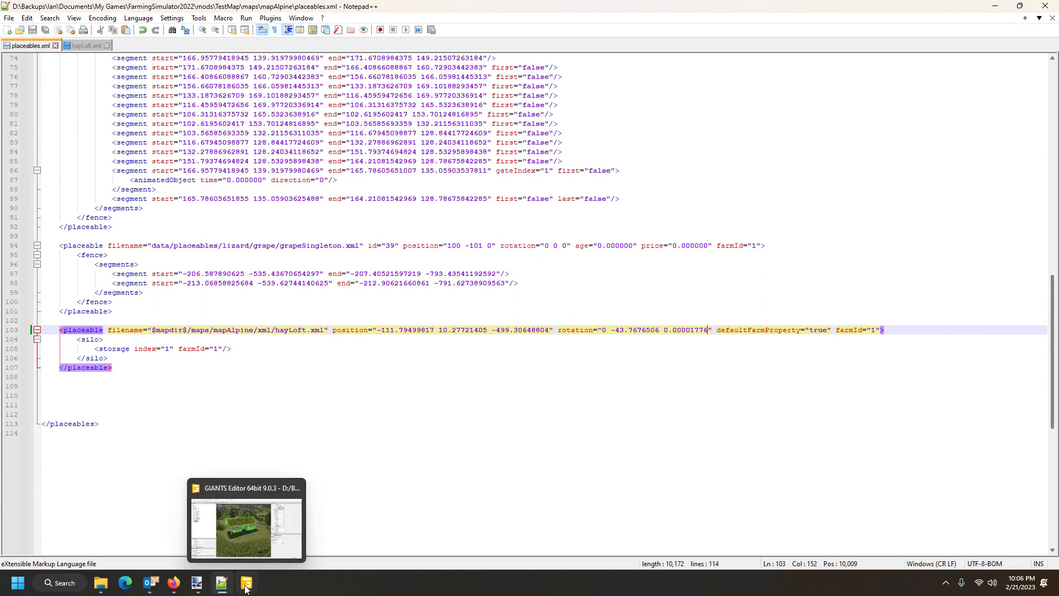
left_click(242, 545)
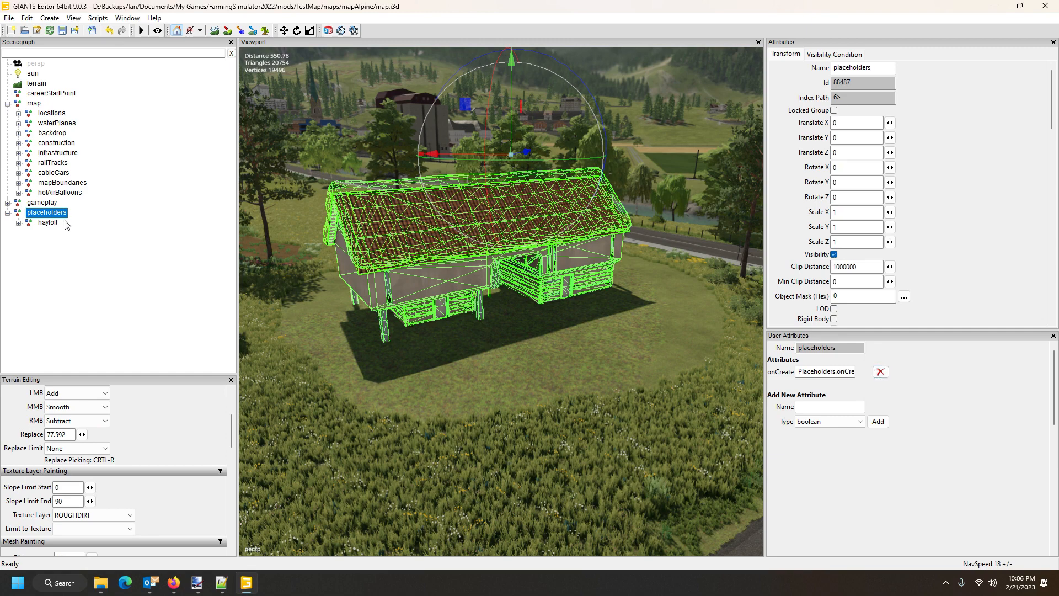
left_click(78, 257)
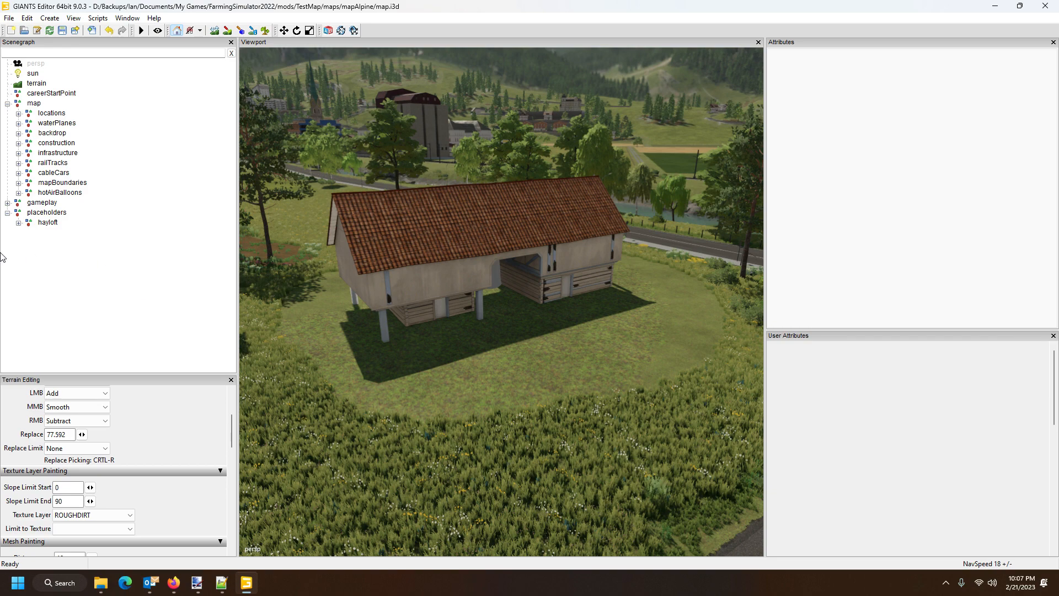
left_click(50, 214)
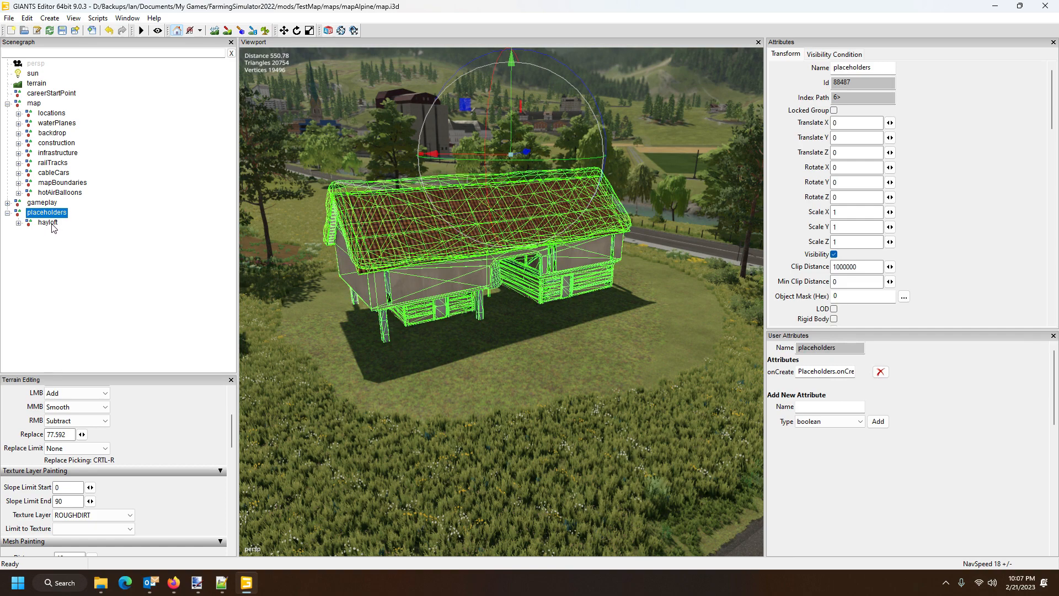
left_click(53, 226)
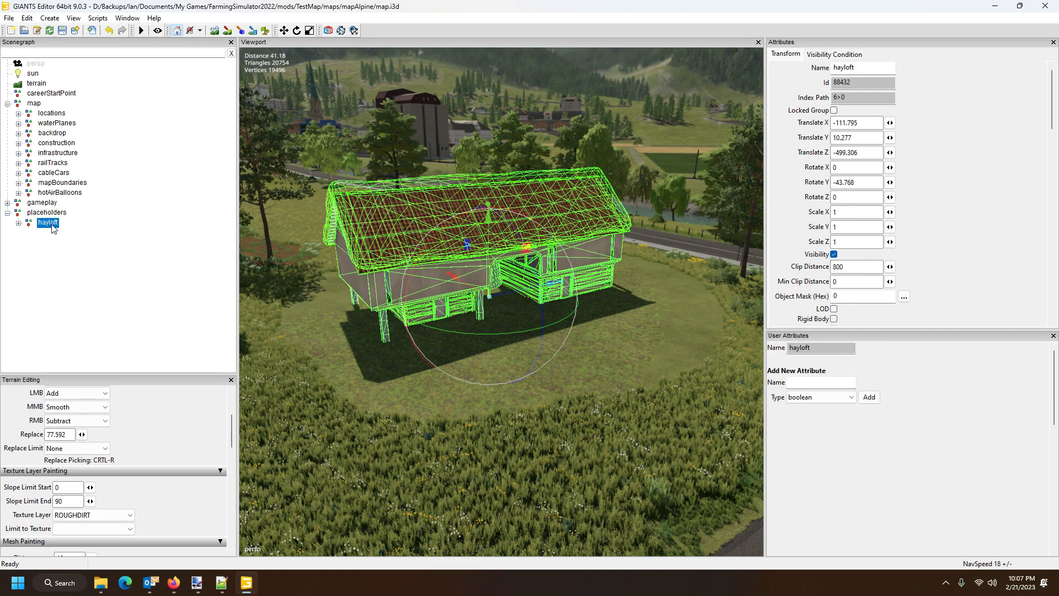
left_click(222, 583)
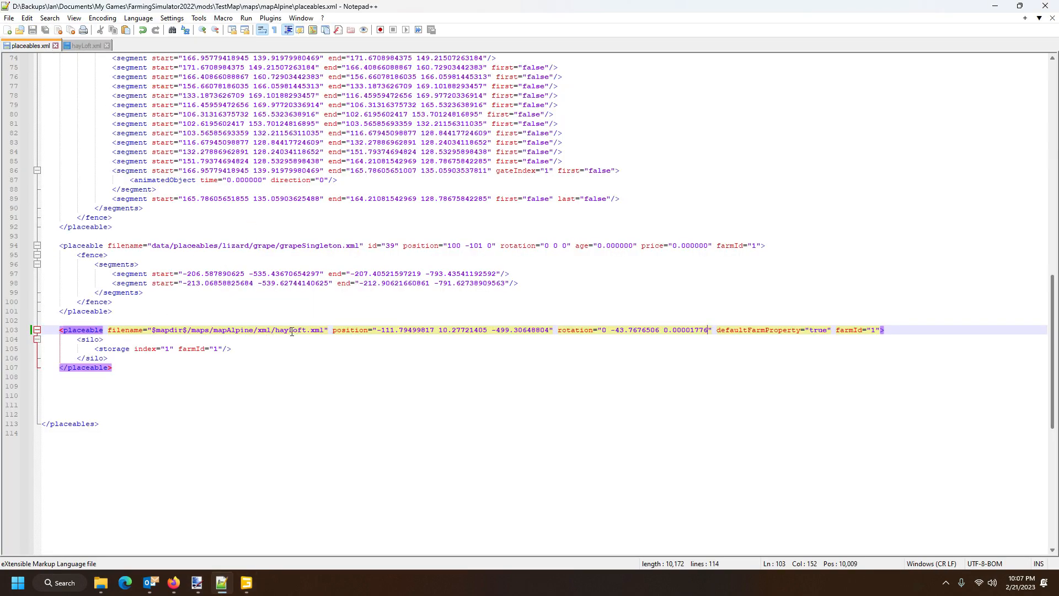
left_click(86, 46)
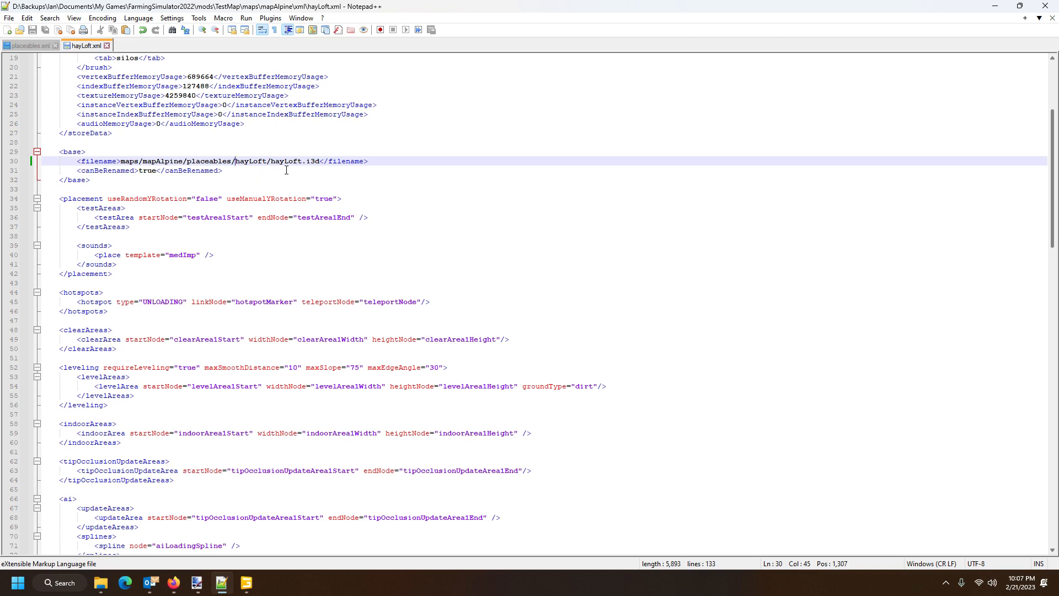
left_click(246, 583)
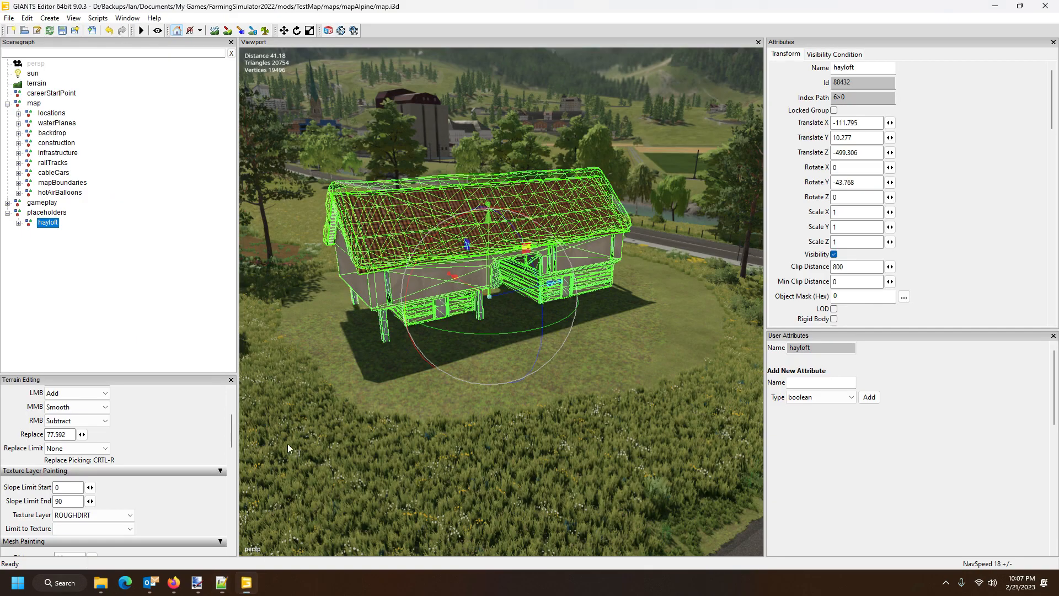
Save the map with its placeholders group and close GIANTS Editor.
left_click(47, 214)
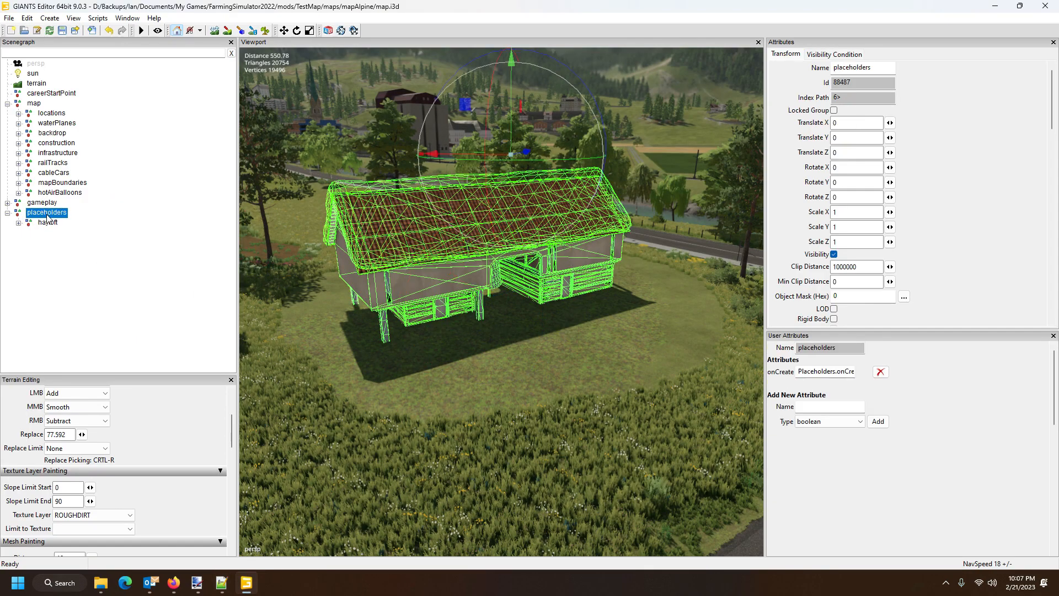
left_click(62, 31)
left_click(1052, 11)
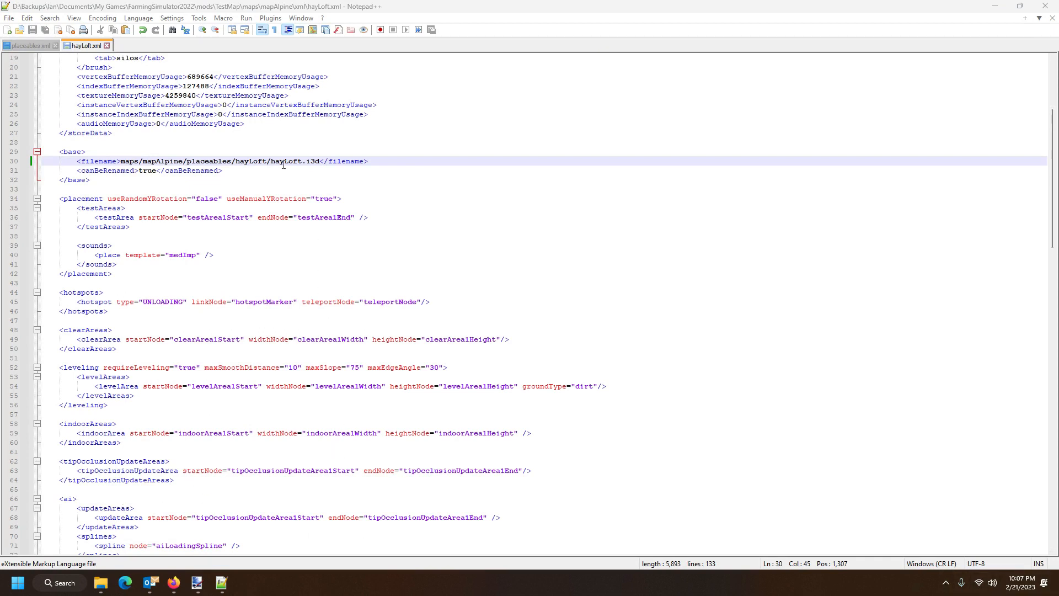
Return to placeables.xml, launch Farming Simulator 22 through Steam and open the career game saves.
left_click(30, 46)
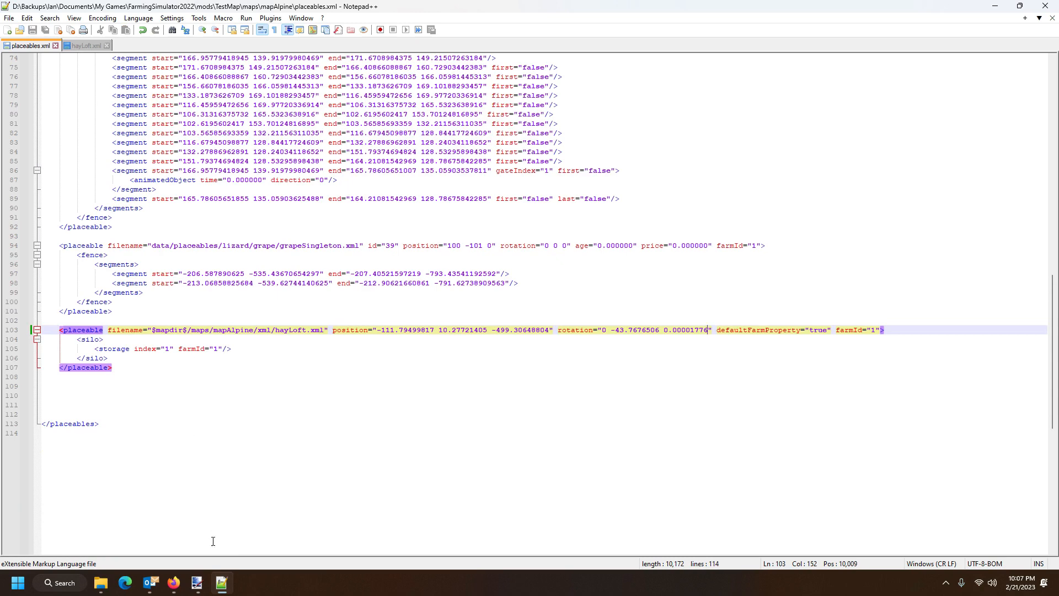
left_click(946, 583)
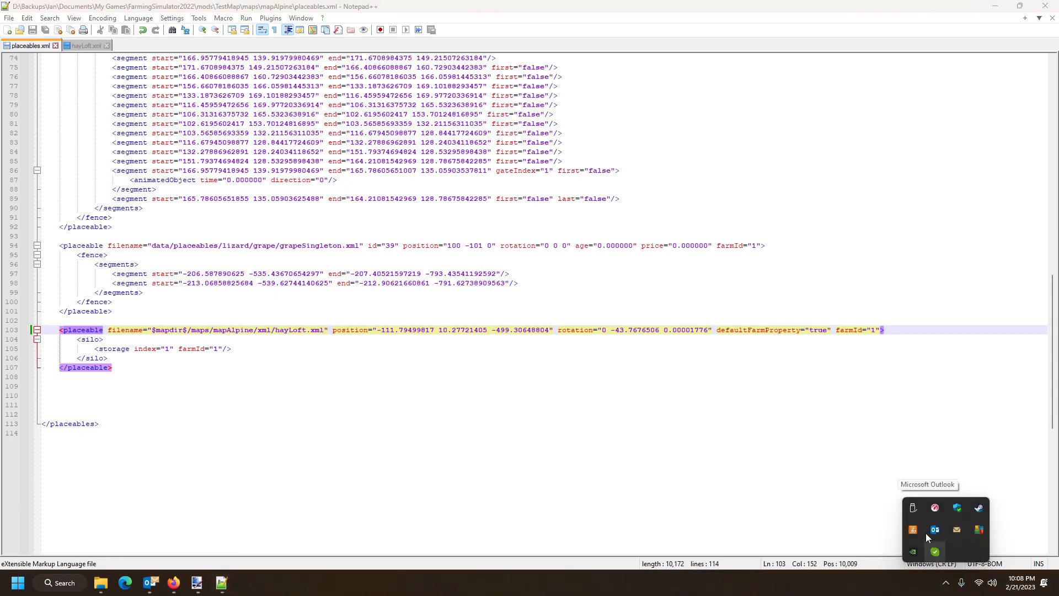
right_click(979, 507)
left_click(958, 343)
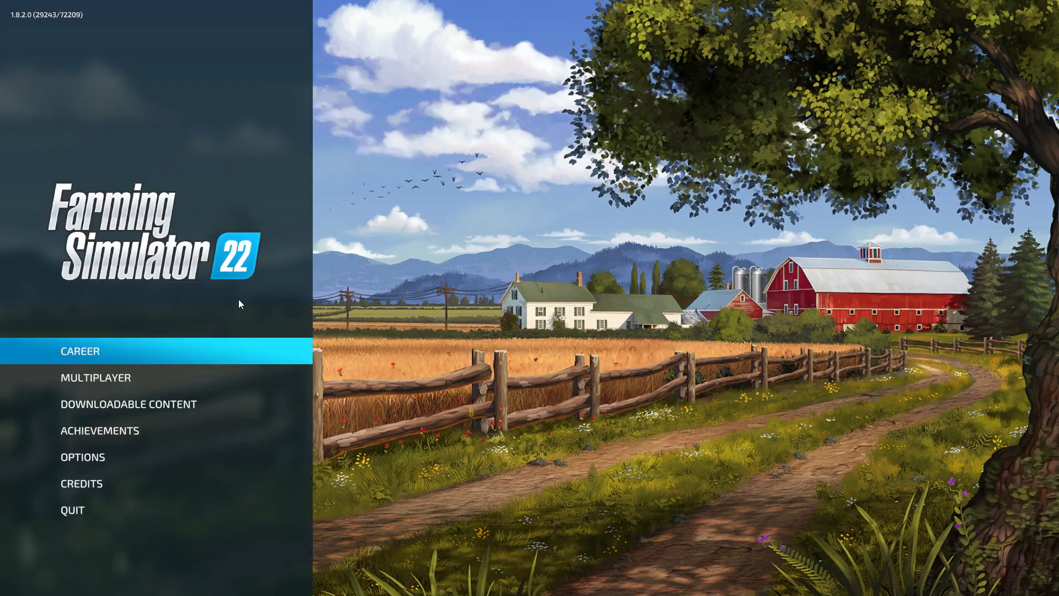
left_click(100, 358)
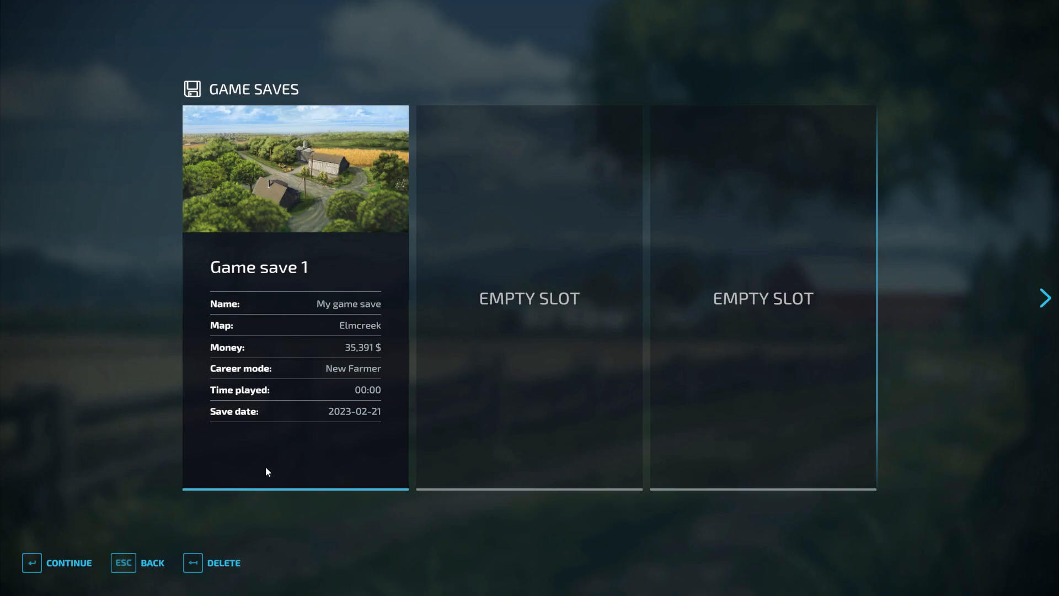
Delete game save 1 and set up a new career game in the emptied first slot.
left_click(208, 567)
left_click(368, 381)
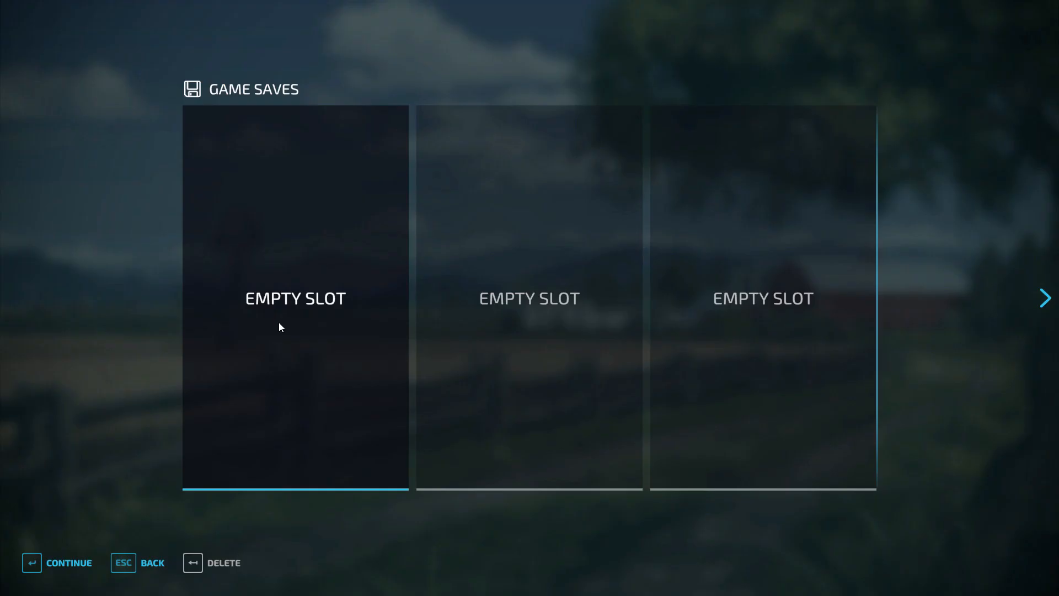
left_click(276, 321)
left_click(276, 378)
Choose TestMap as the map, start the loaded game and accept the preselected character.
scroll(277, 380, "down", 4)
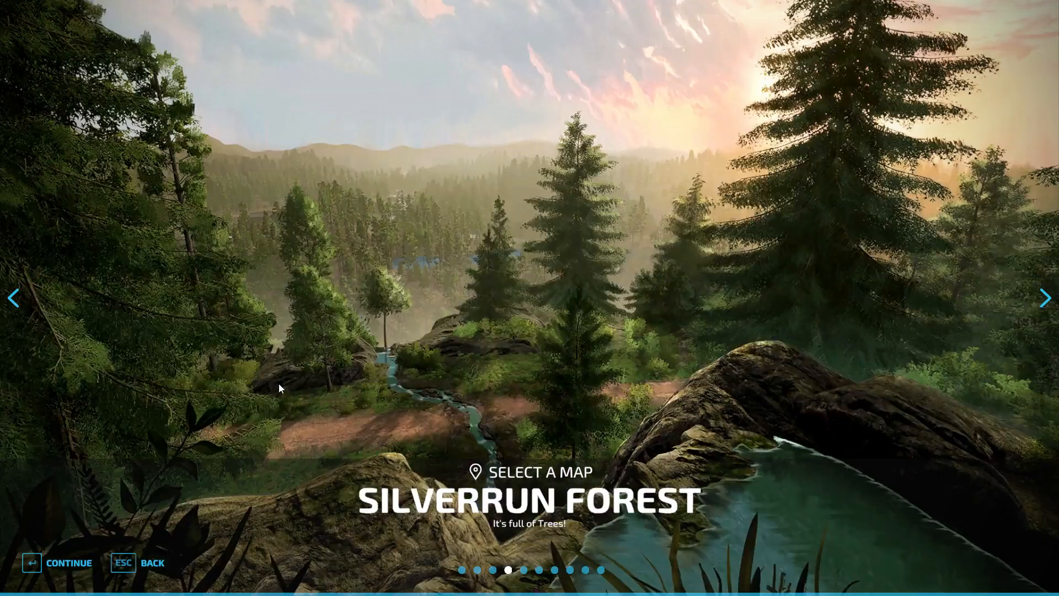
scroll(279, 382, "down", 5)
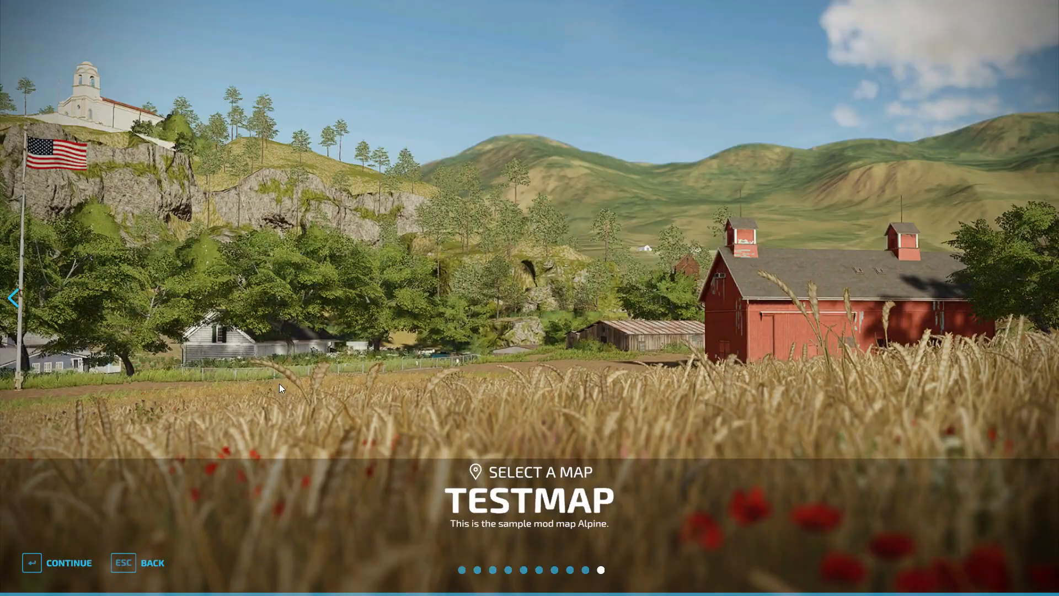
left_click(279, 383)
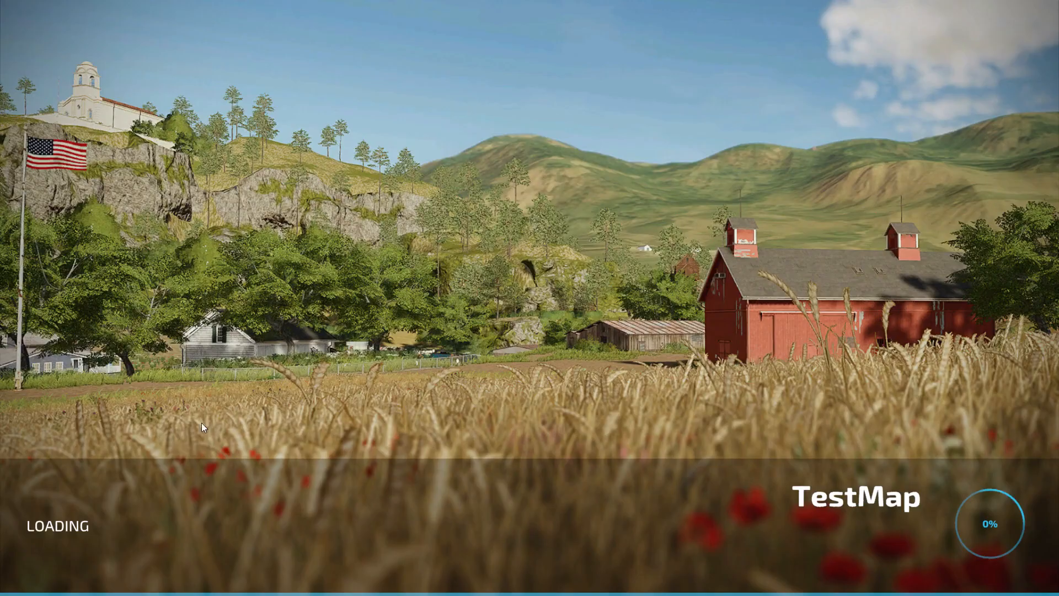
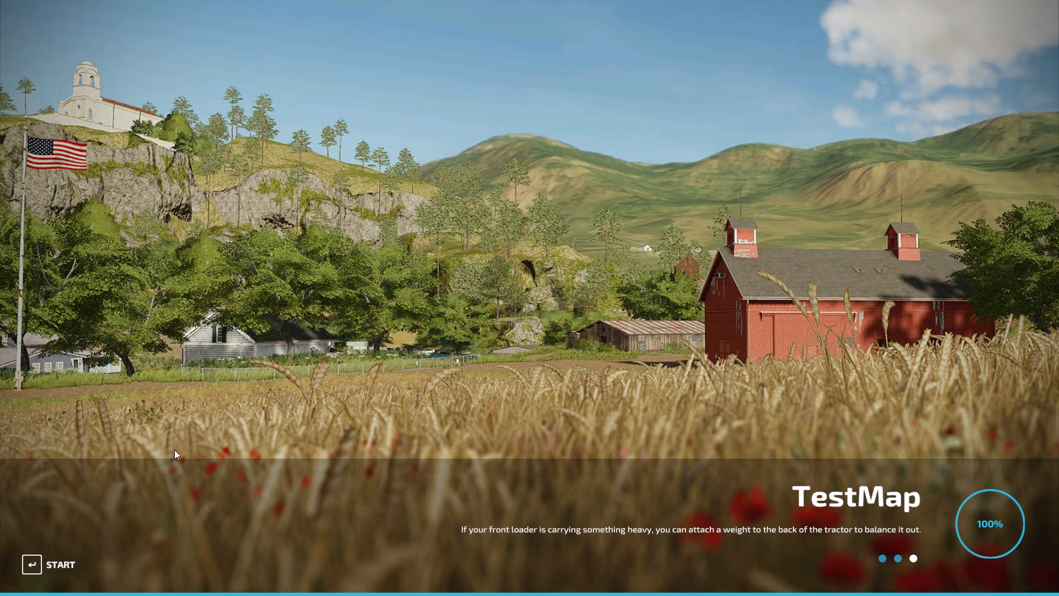
left_click(43, 561)
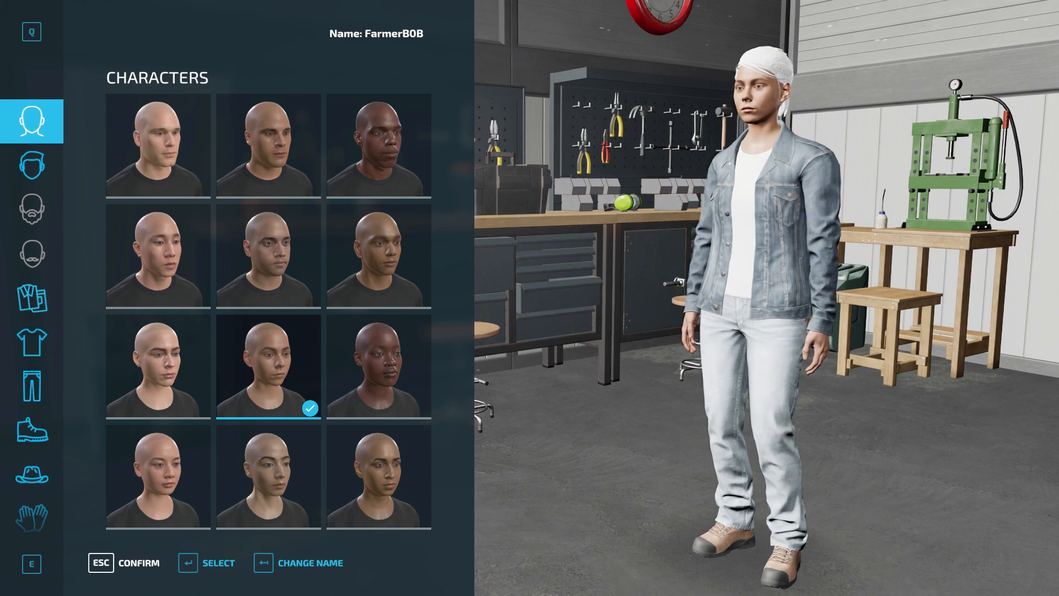
key("Escape")
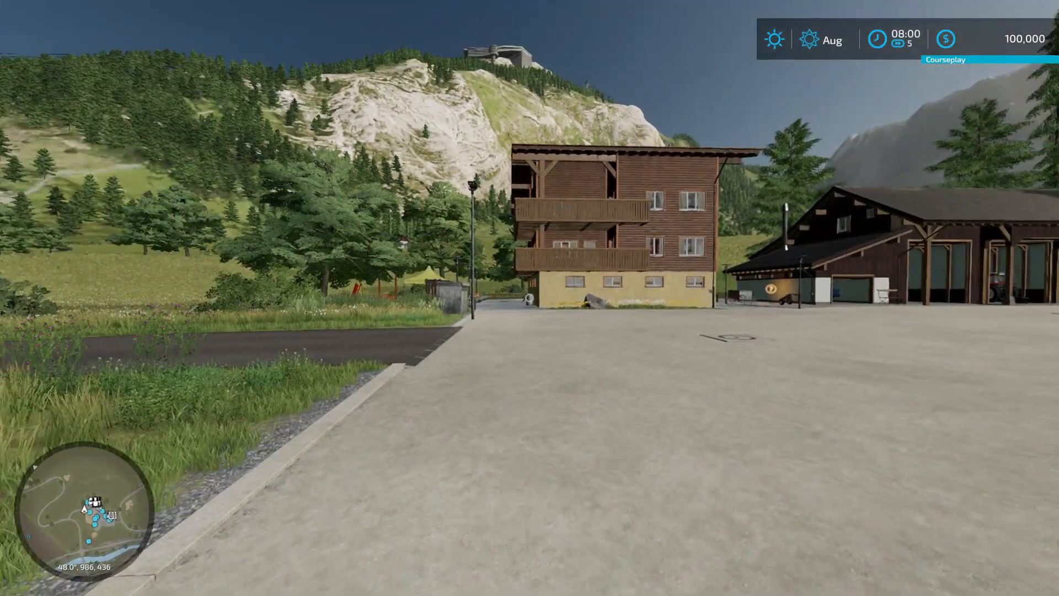
Walk from the farmyard across the meadow to the hay loft.
key("w")
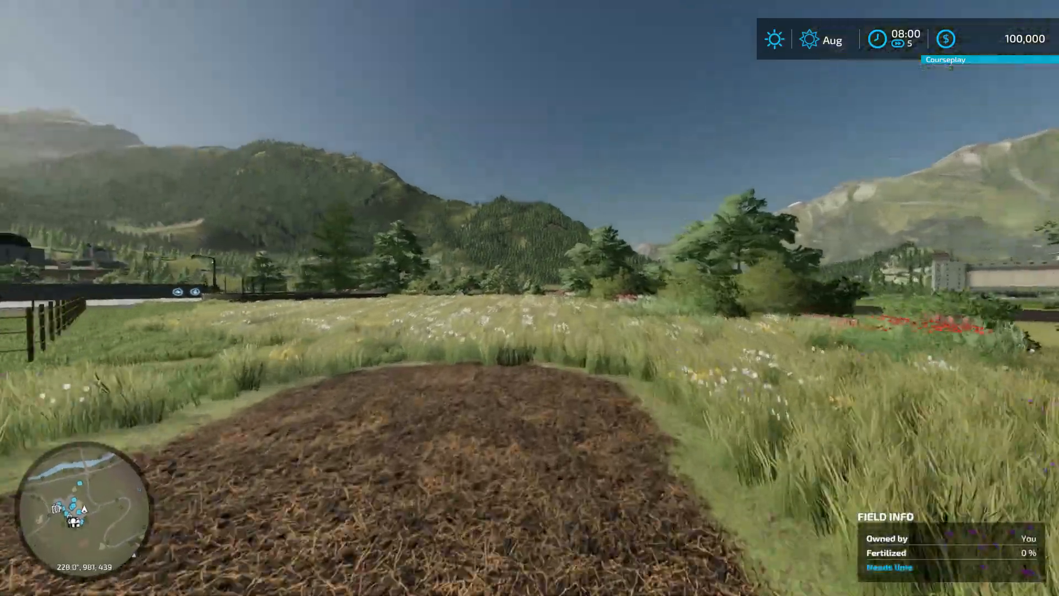
key("w")
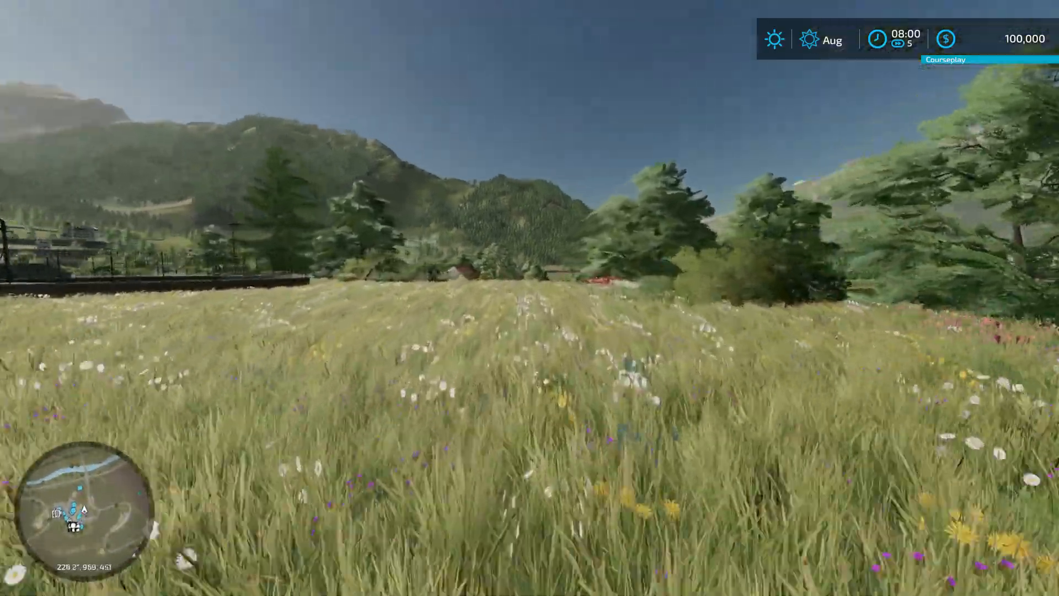
key("w")
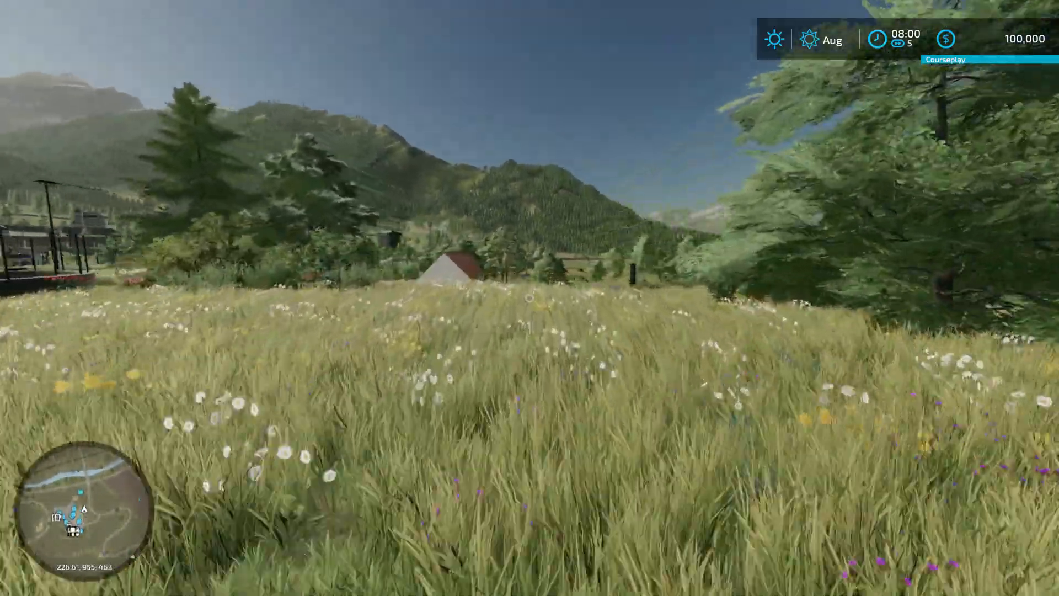
key("w")
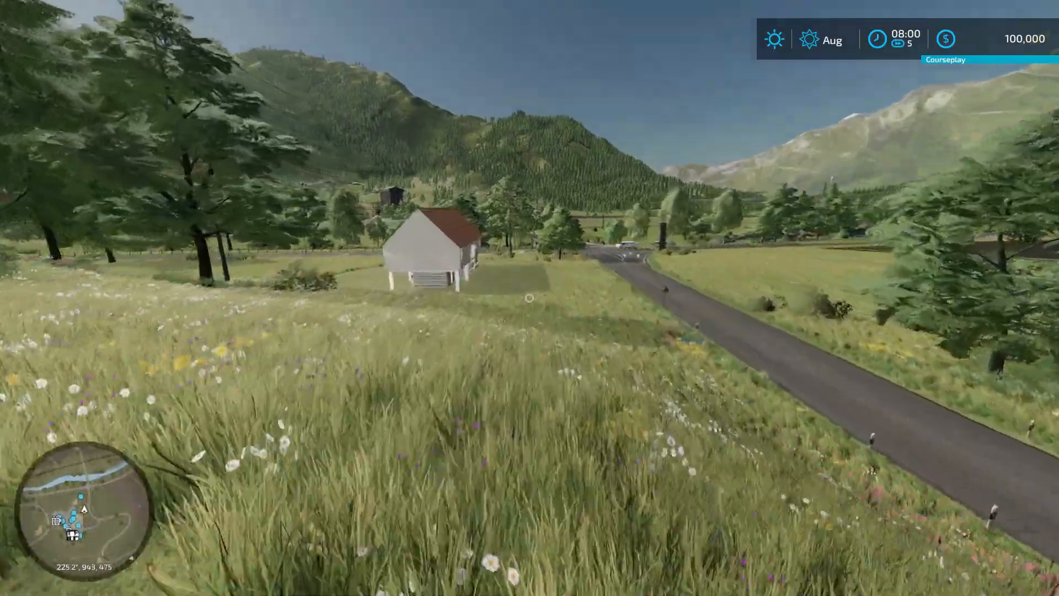
key("w")
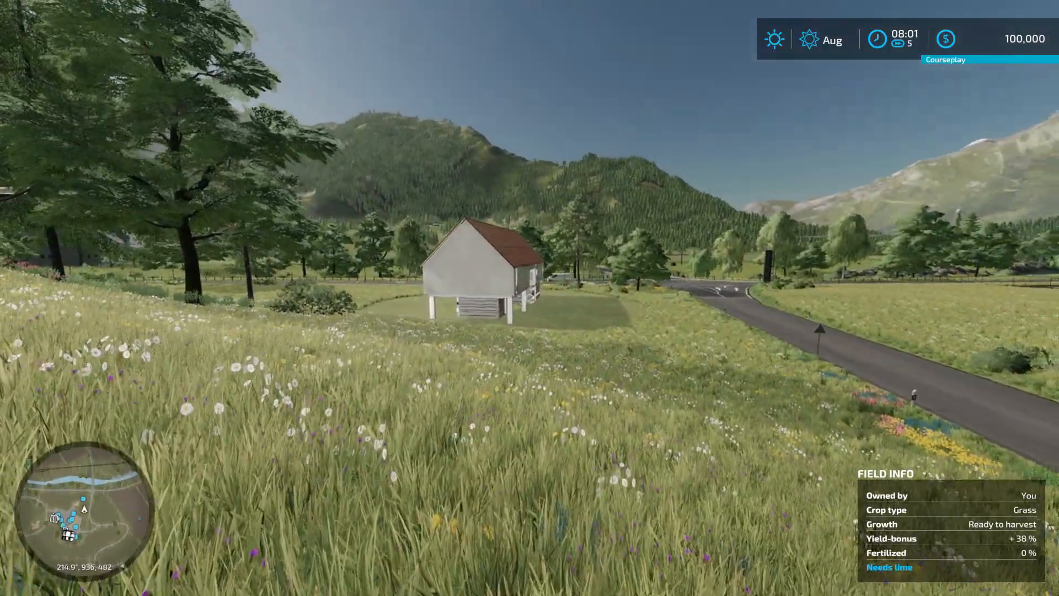
key("w")
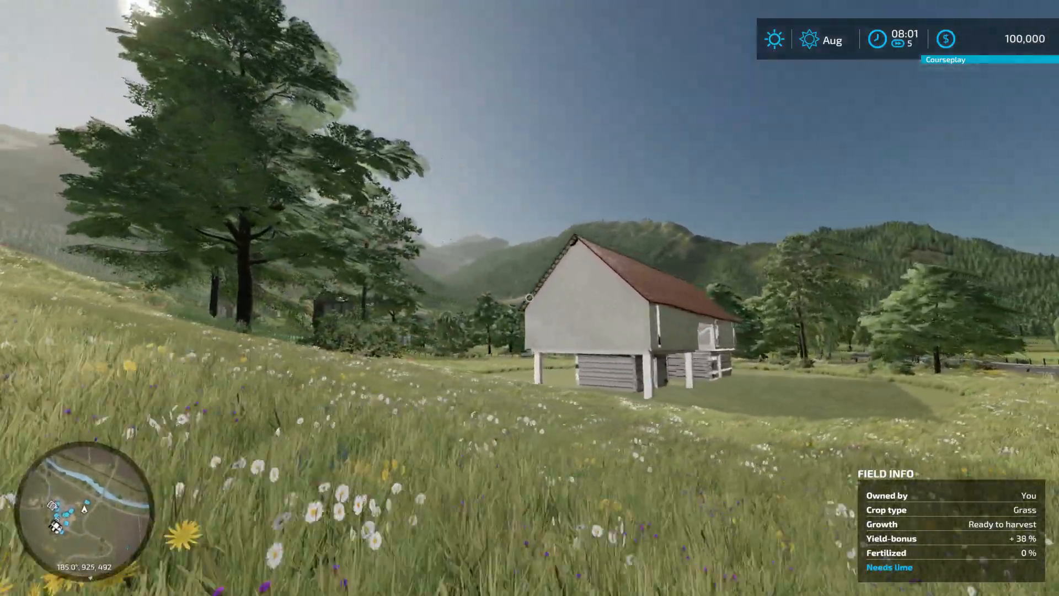
key("w")
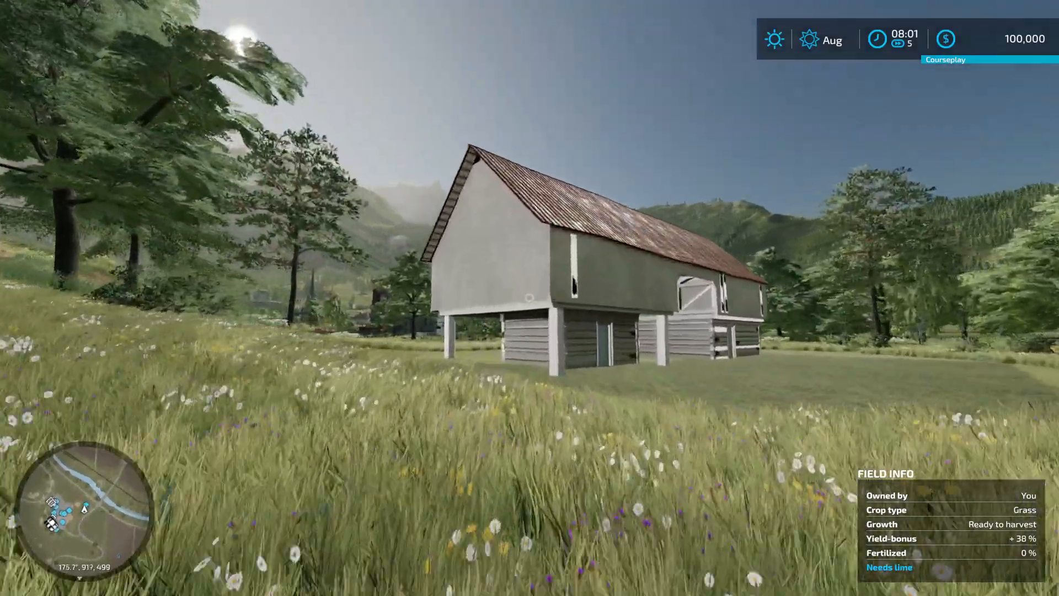
Circle the hay loft to check its drive-through opening, hay blower and both long walls.
key("w")
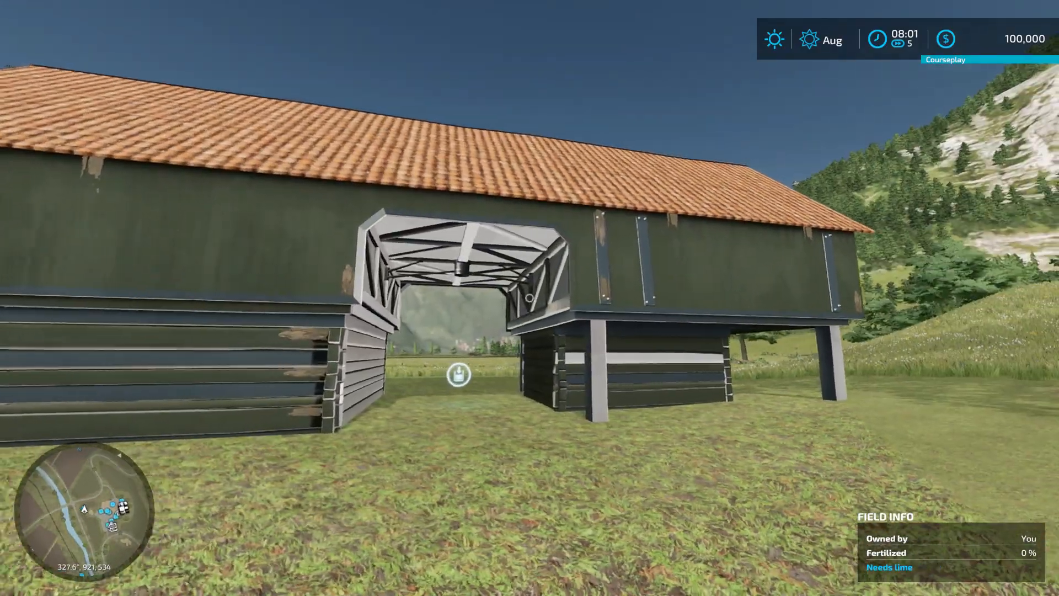
key("a")
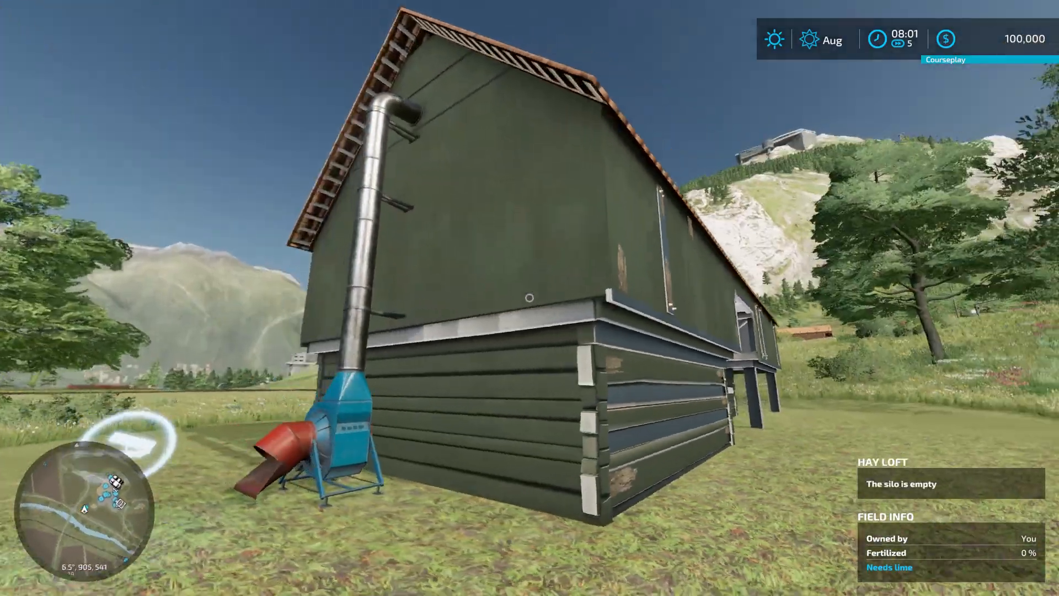
key("w")
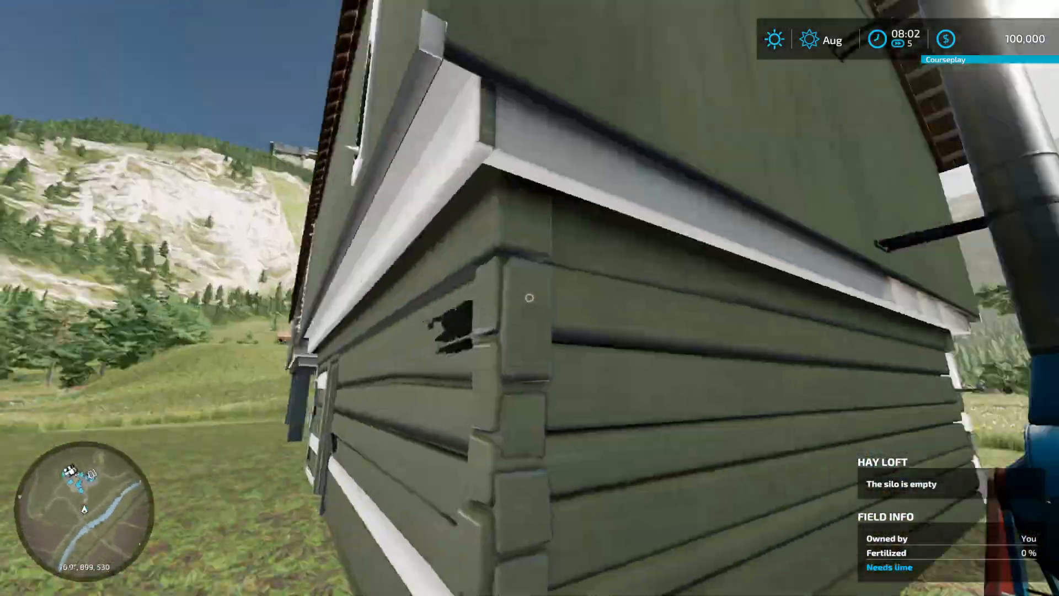
key("s")
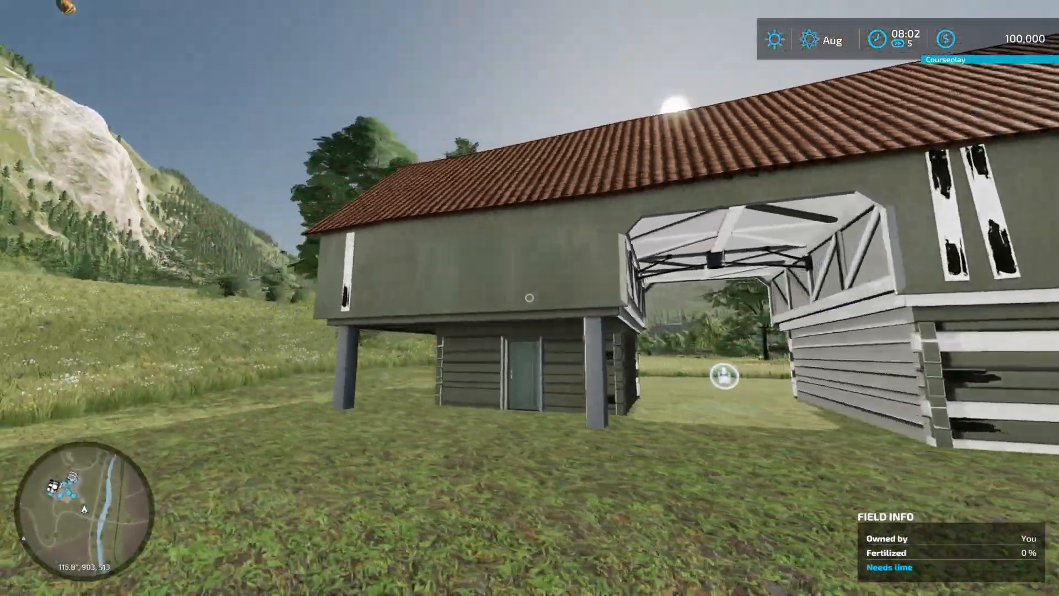
key("w")
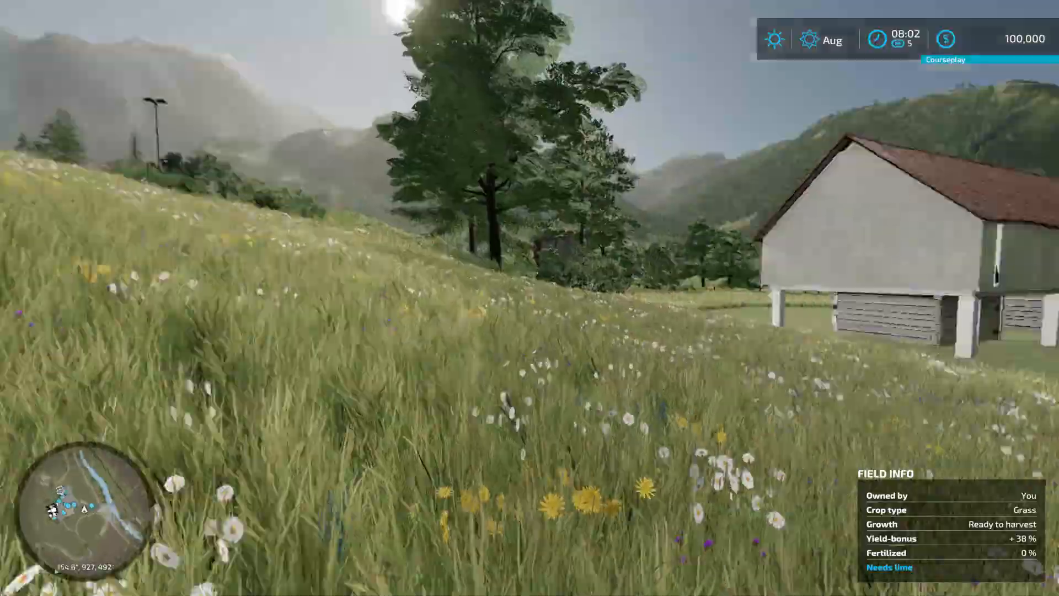
Inspect the hay loft's open gable end, support posts and the ground around it from near and far.
key("s")
key("w")
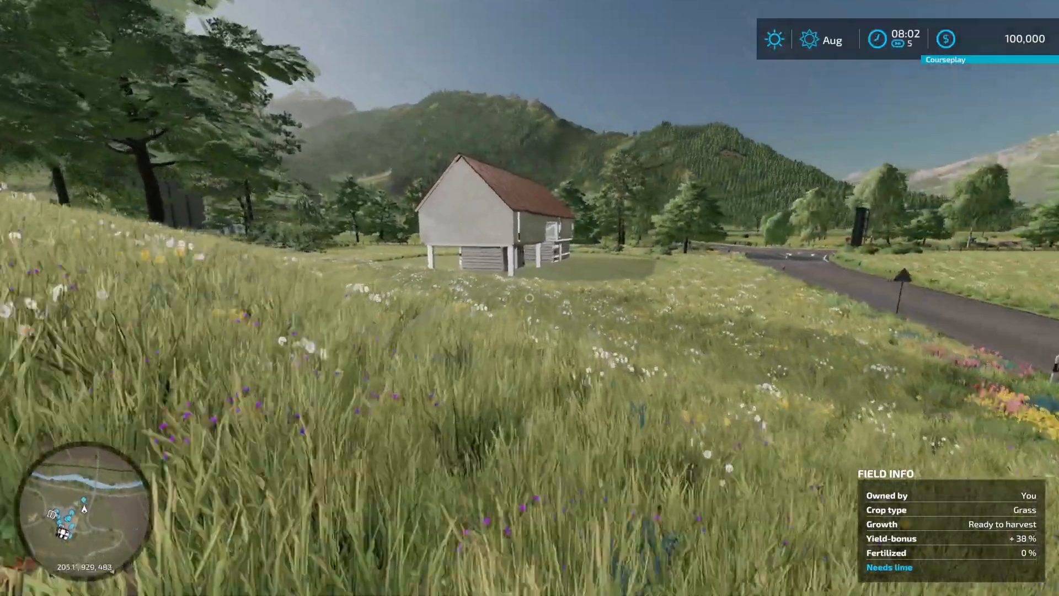
key("w")
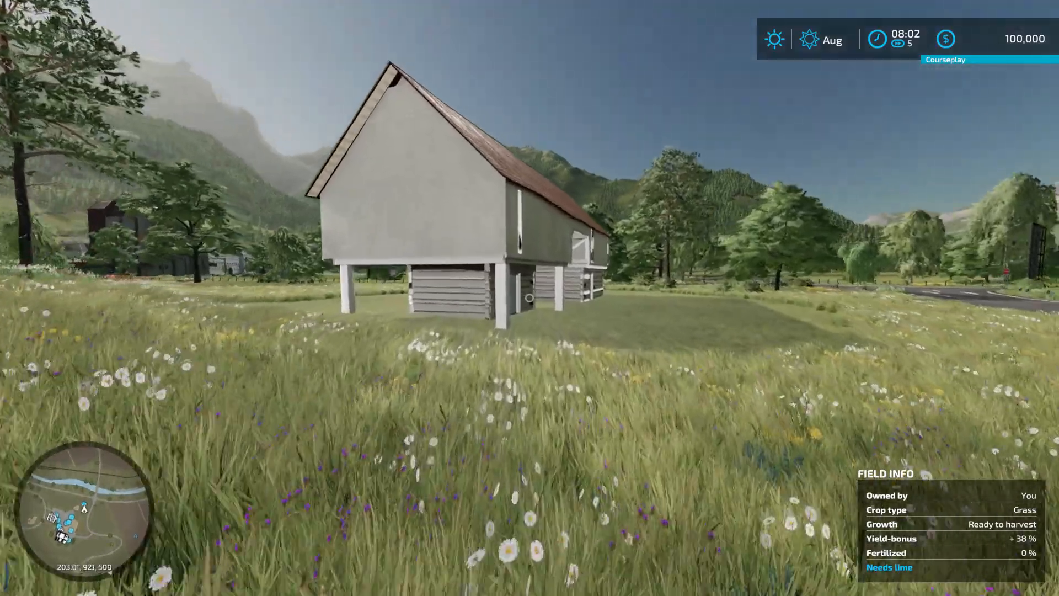
key("w")
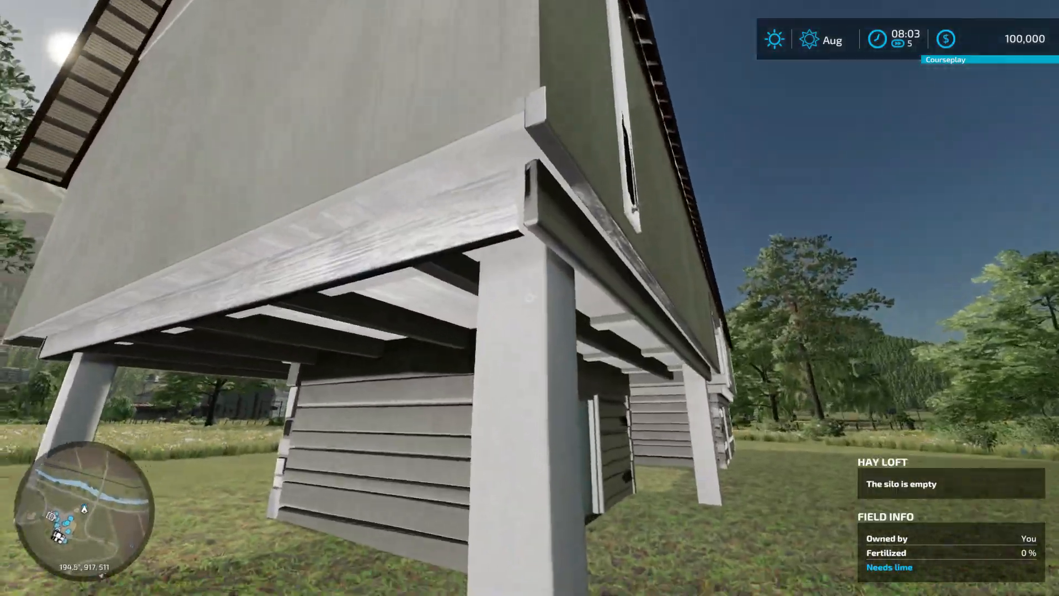
key("s")
key("a")
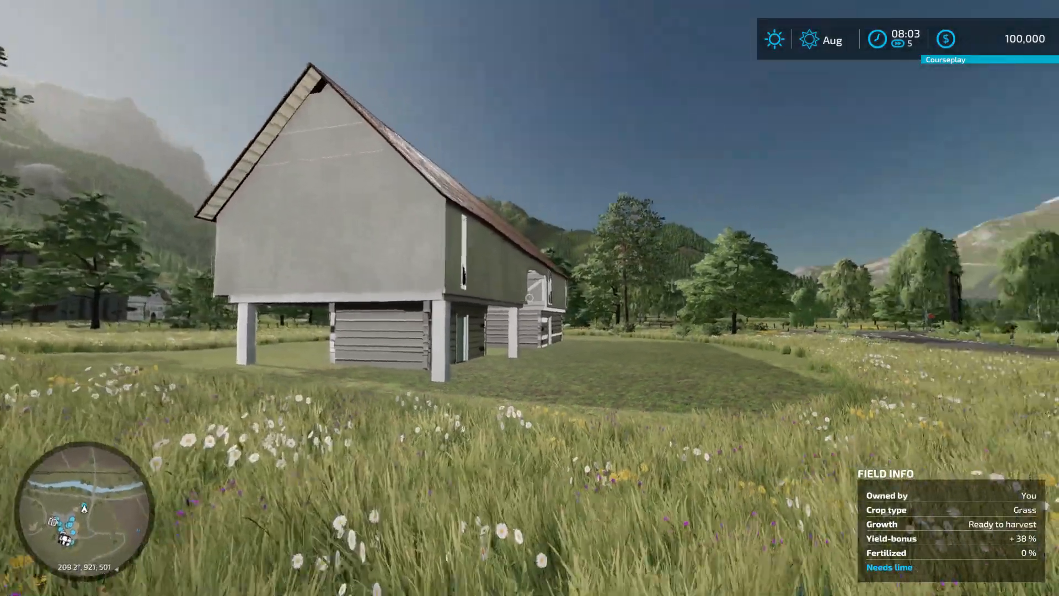
key("a")
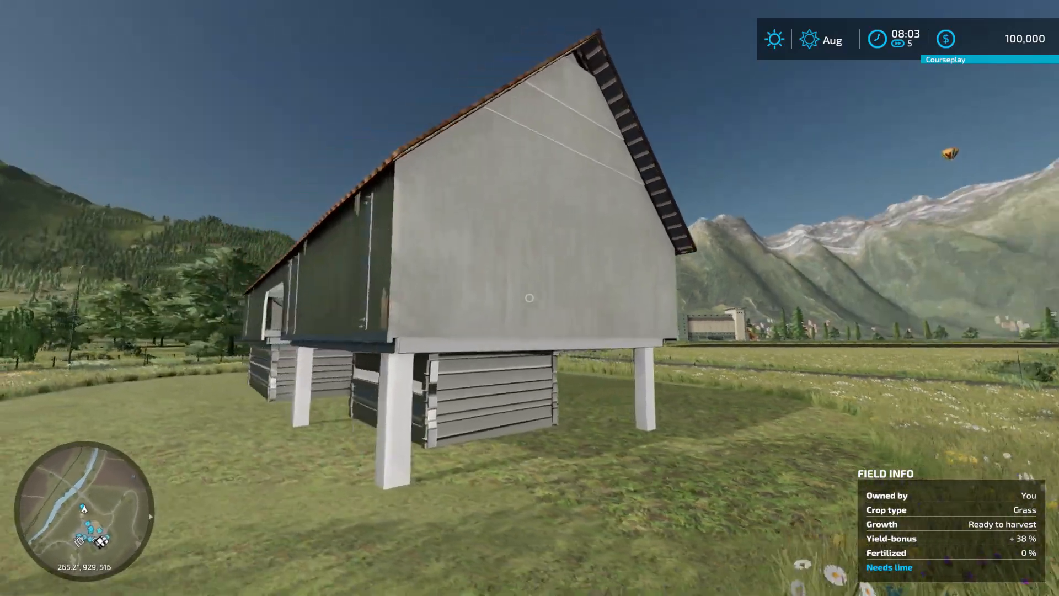
key("s")
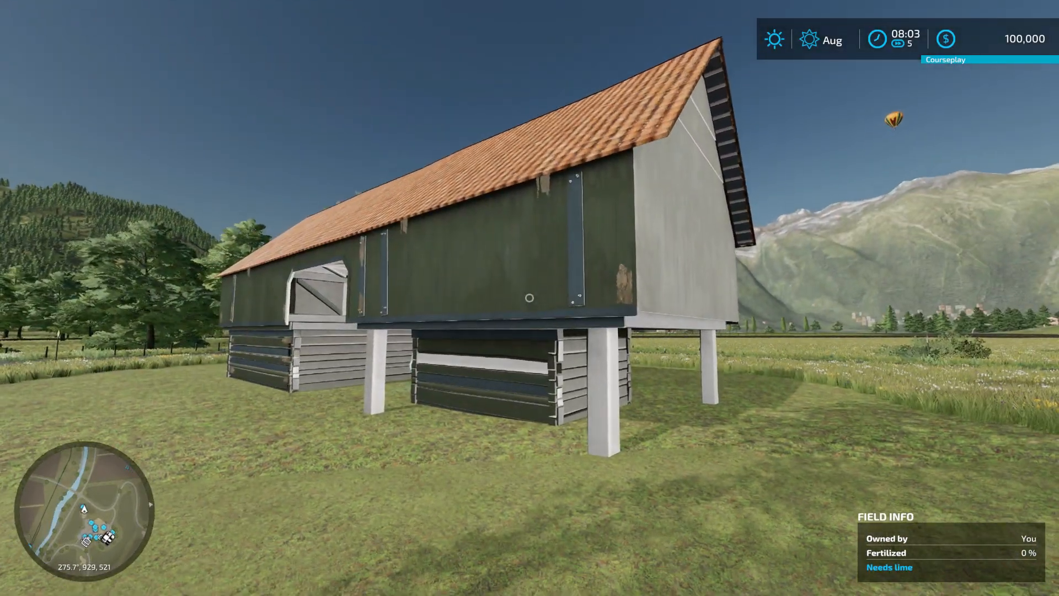
key("d")
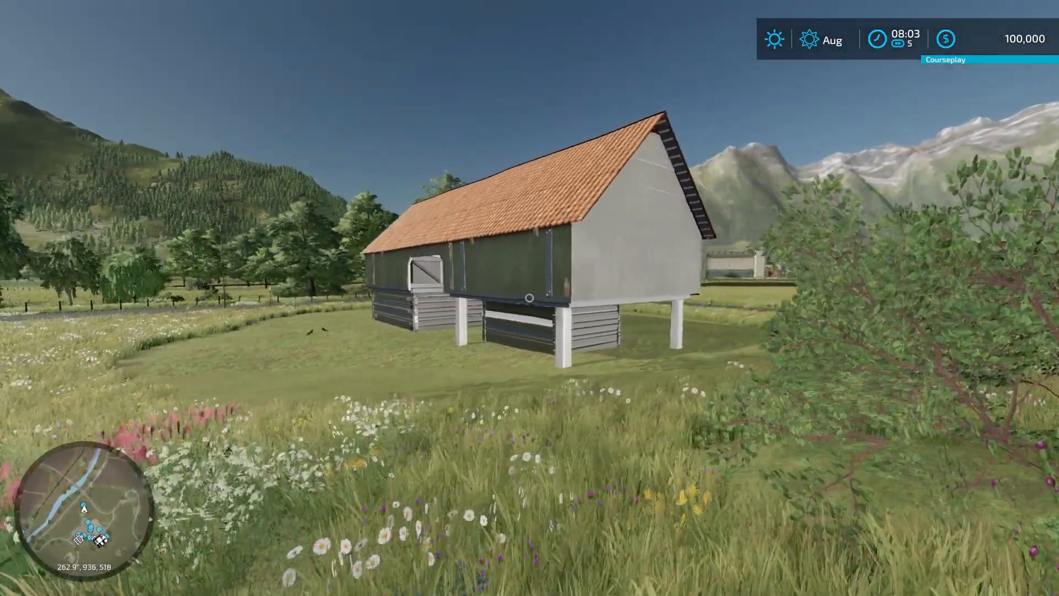
key("s")
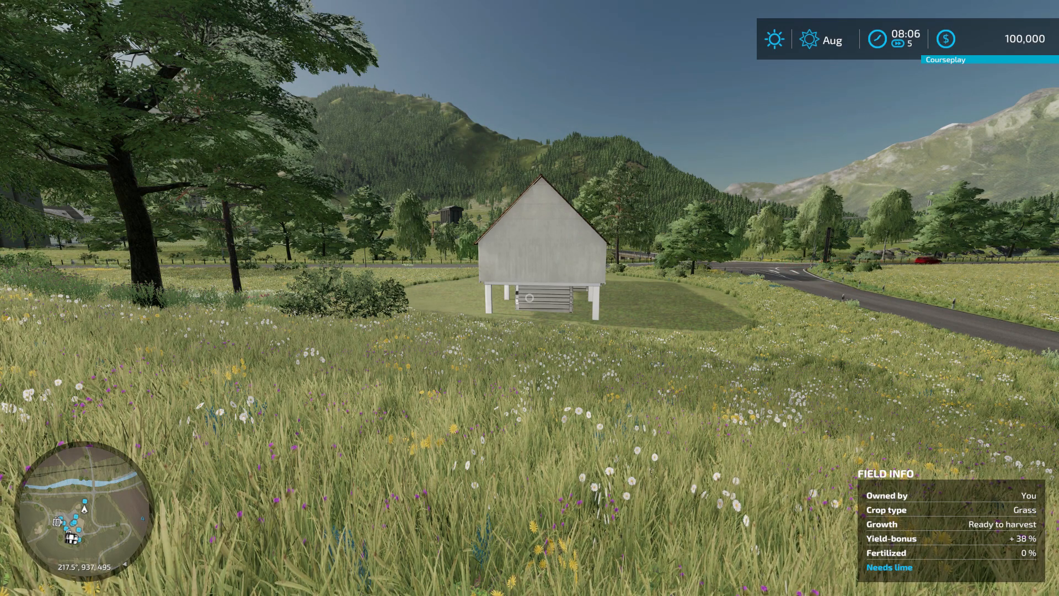
Approach the hay loft again from the meadow and round the gable corner to view its tiled-roof long side.
key("w")
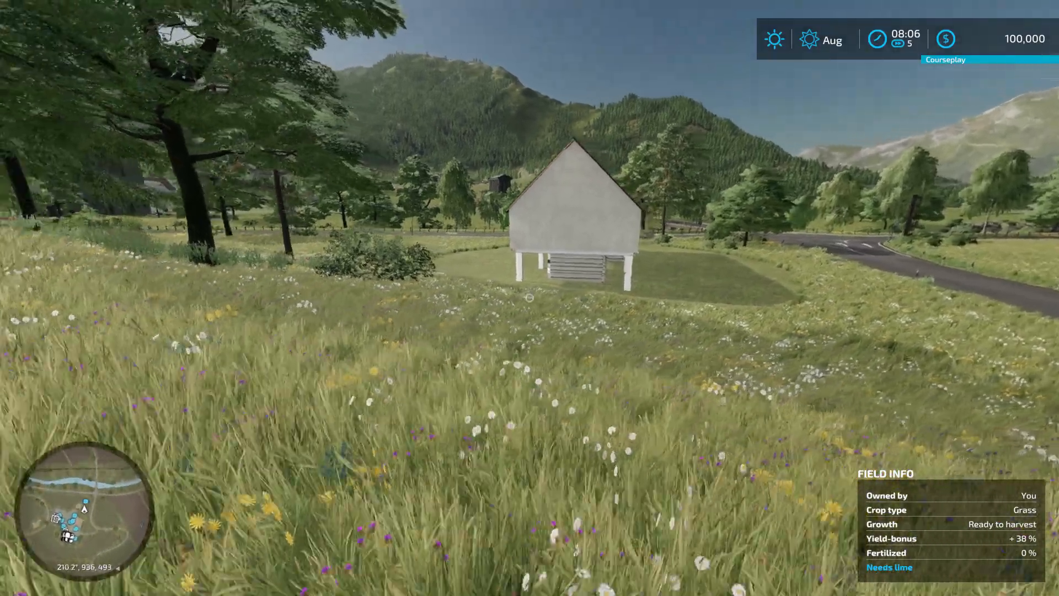
key("w")
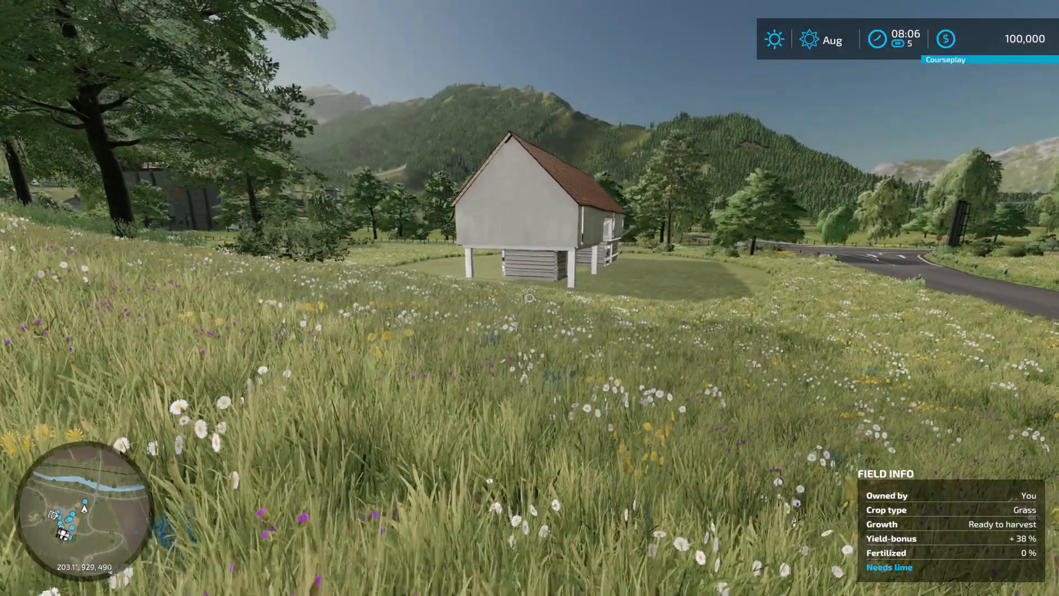
key("w")
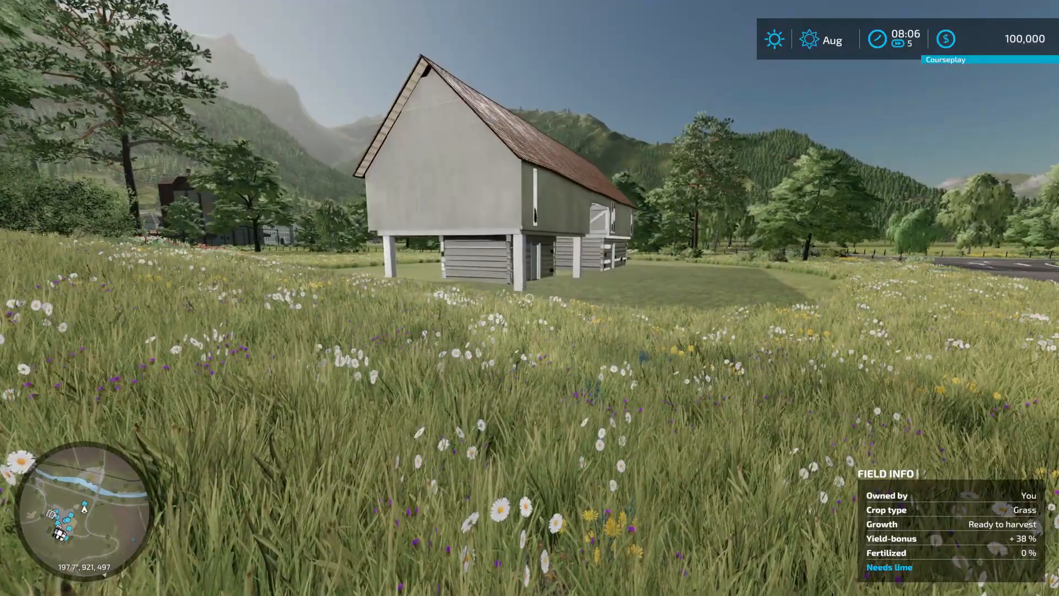
key("w")
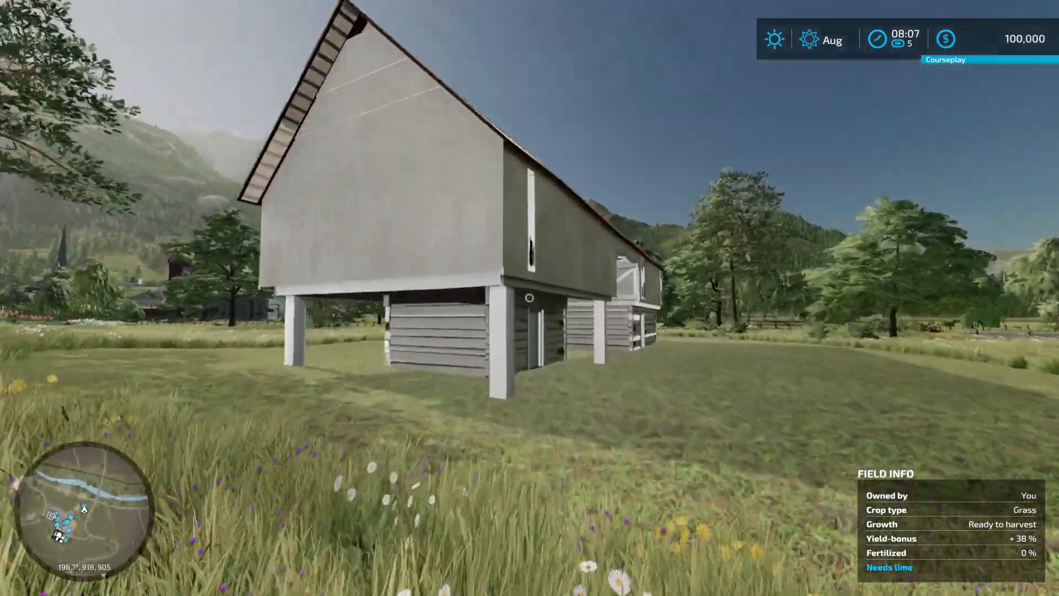
key("s")
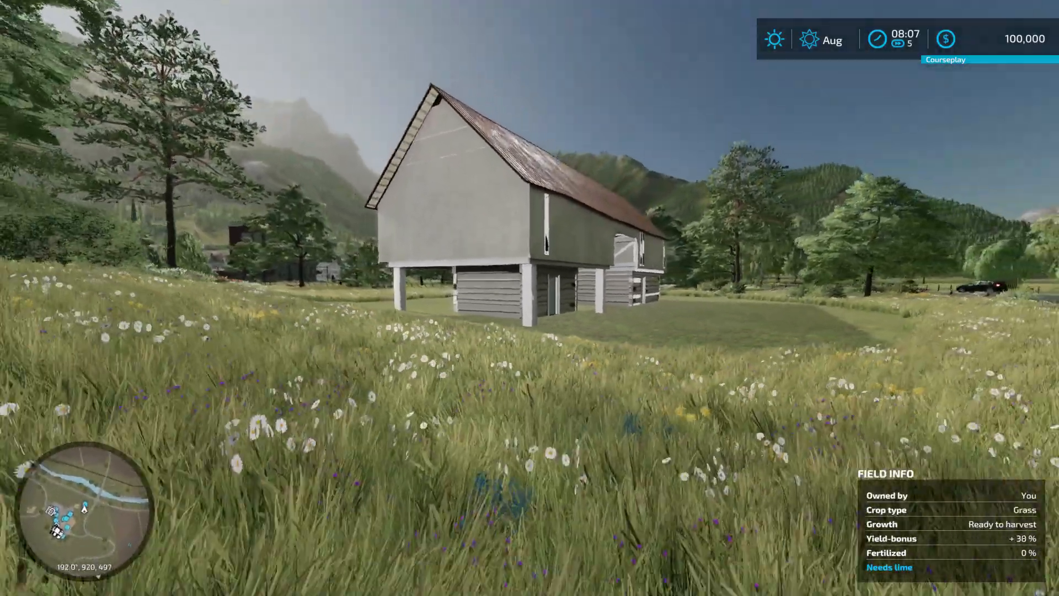
key("w")
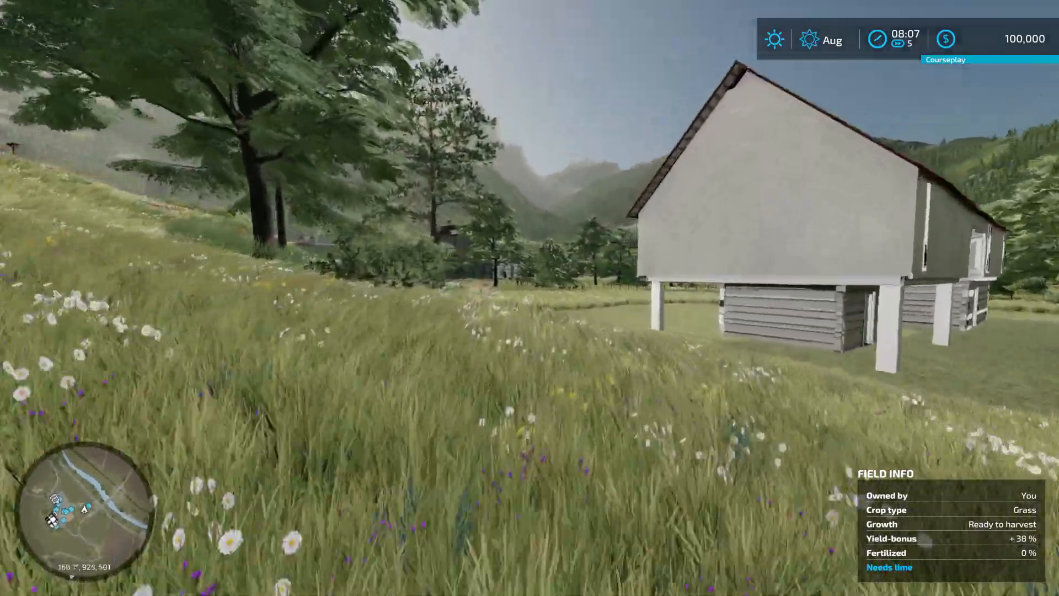
key("w")
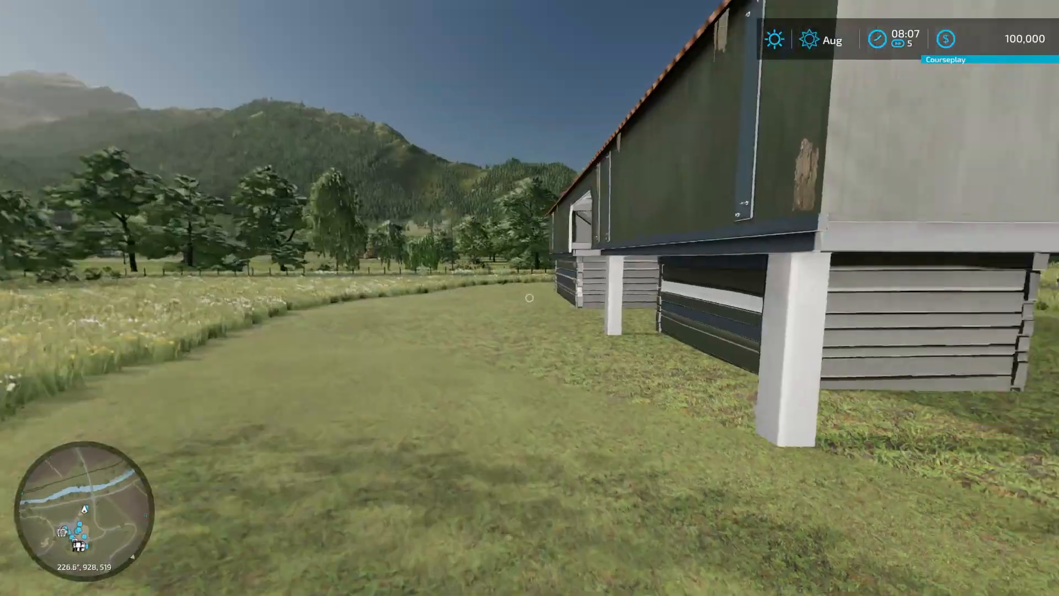
key("s")
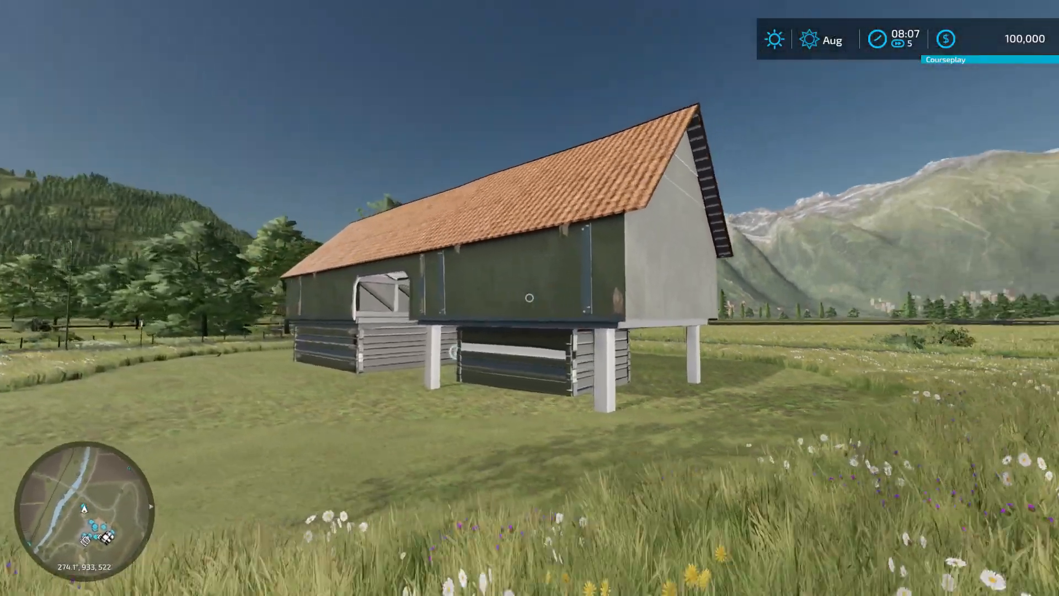
Walk past the hay loft onto the meadow slope and check its closed gable end from a distance.
key("w")
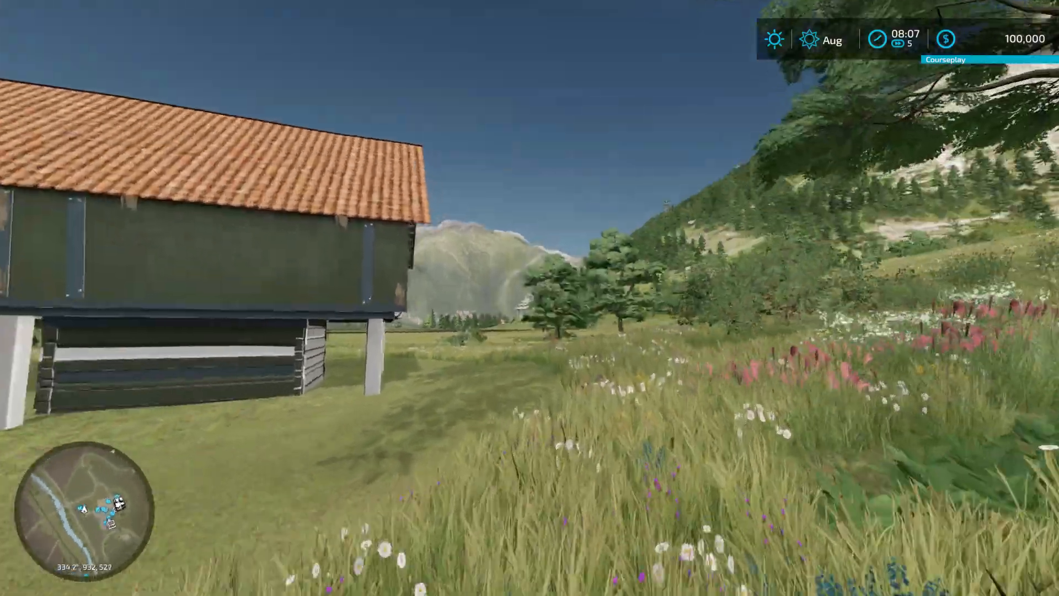
key("w")
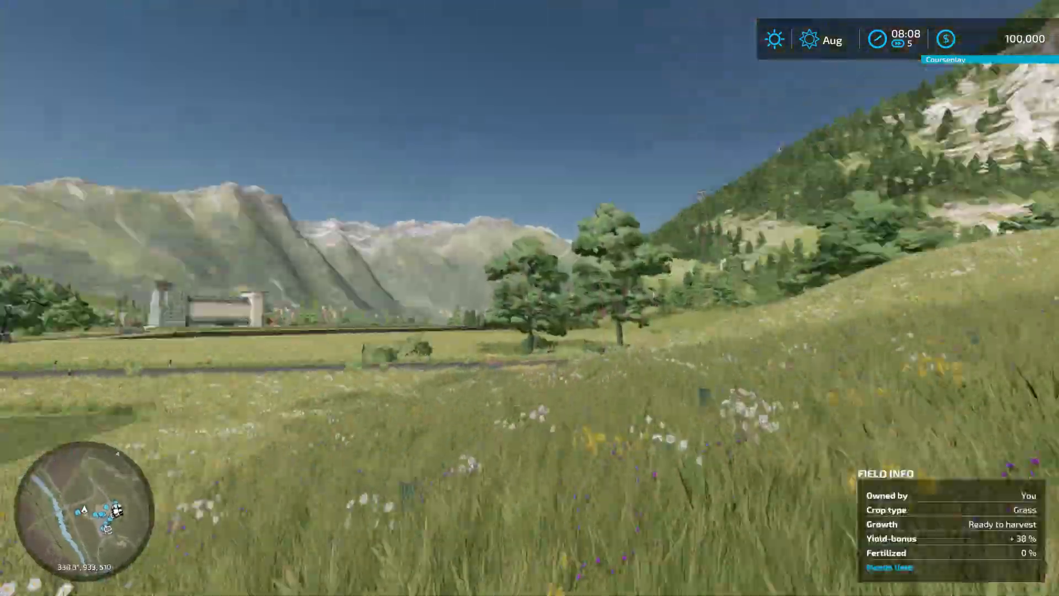
key("s")
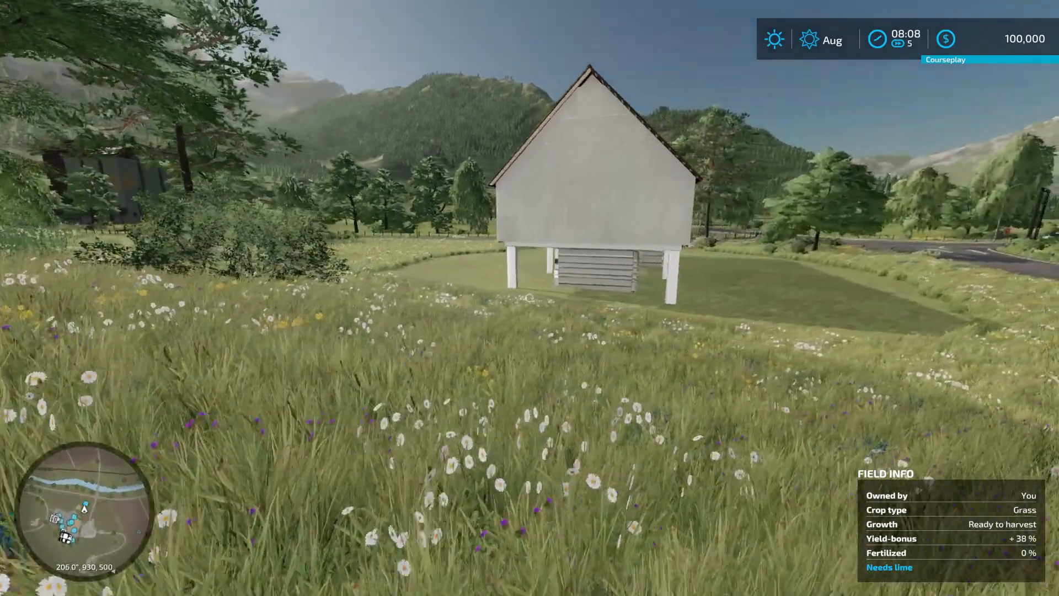
key("s")
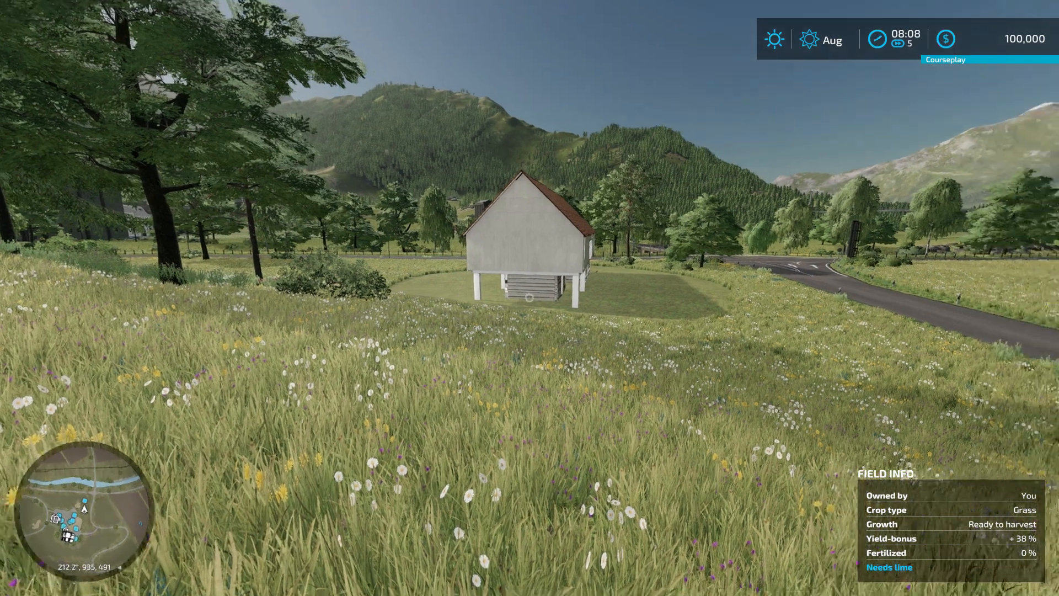
key("s")
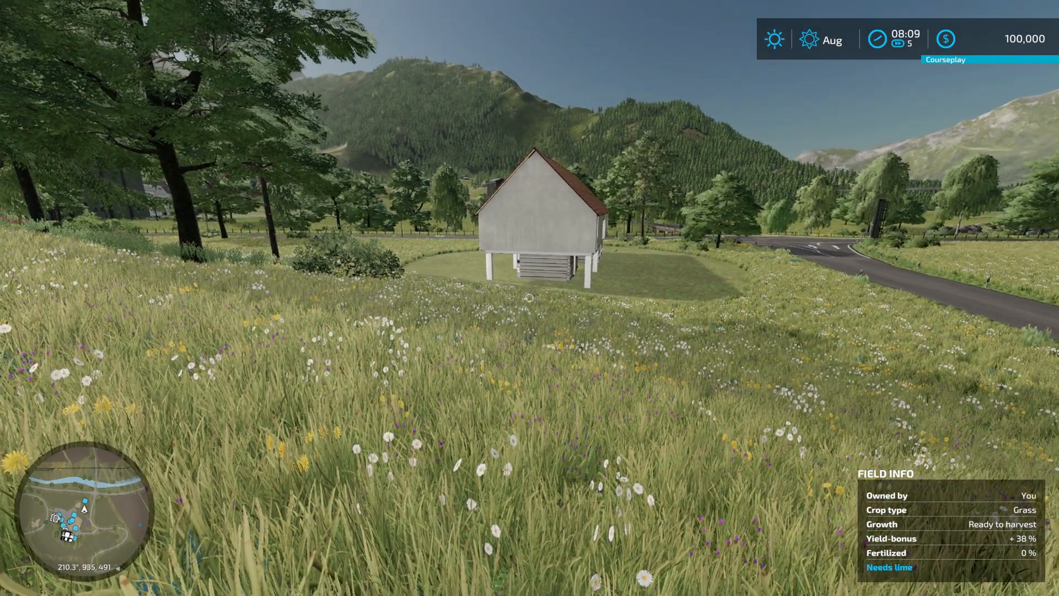
key("w")
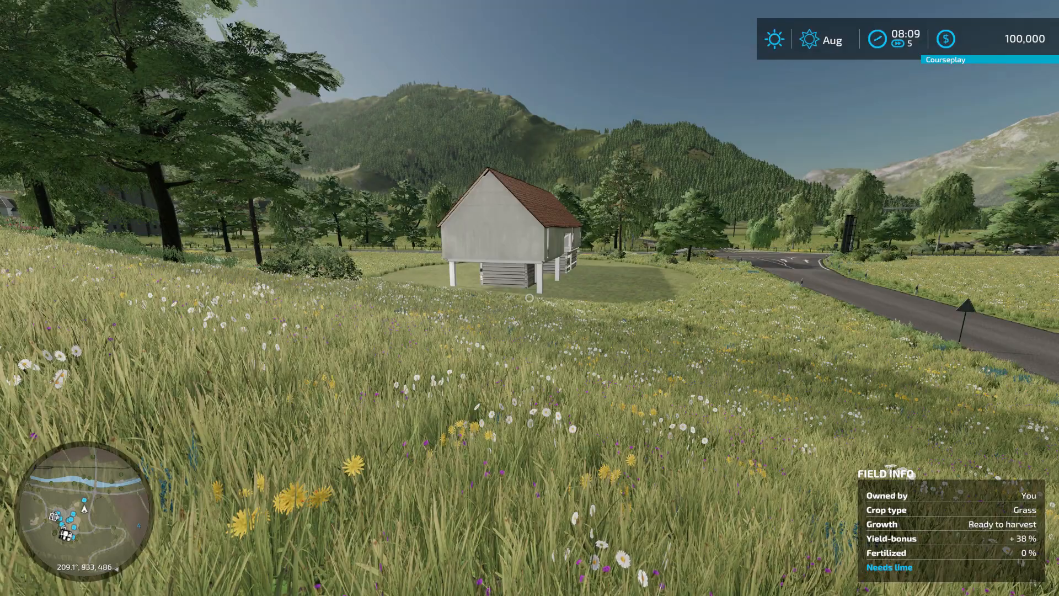
Walk down to the hay loft's shaded long side and inspect its doors, posts and drive-through opening from several distances.
key("w")
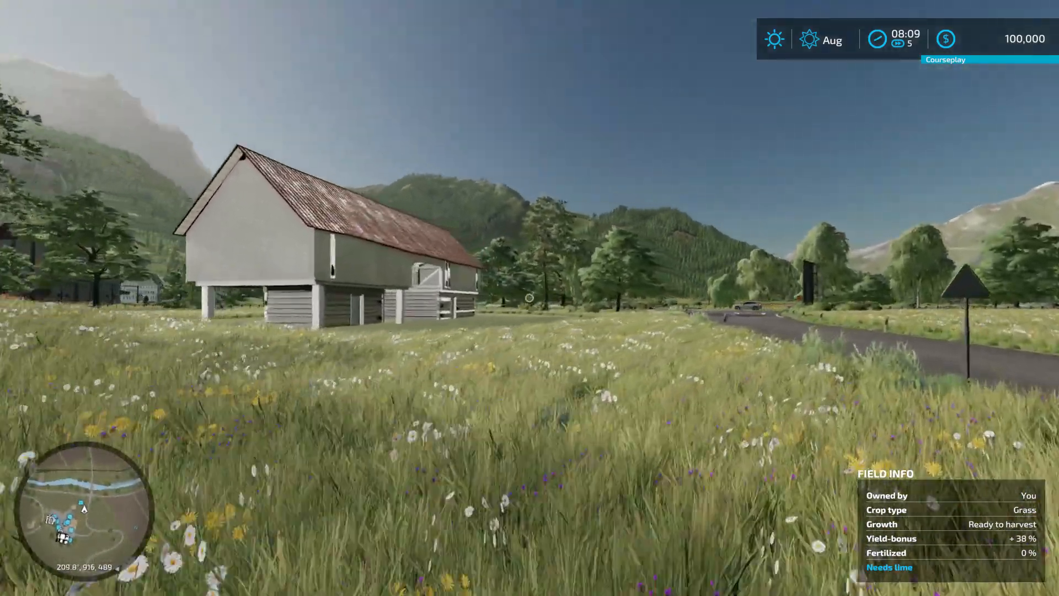
key("w")
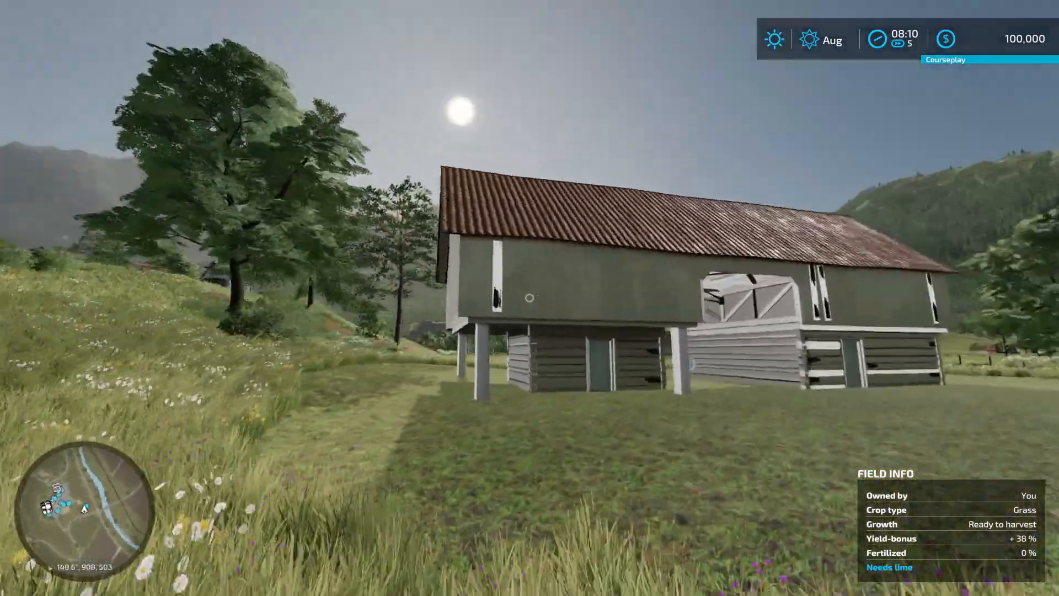
key("s")
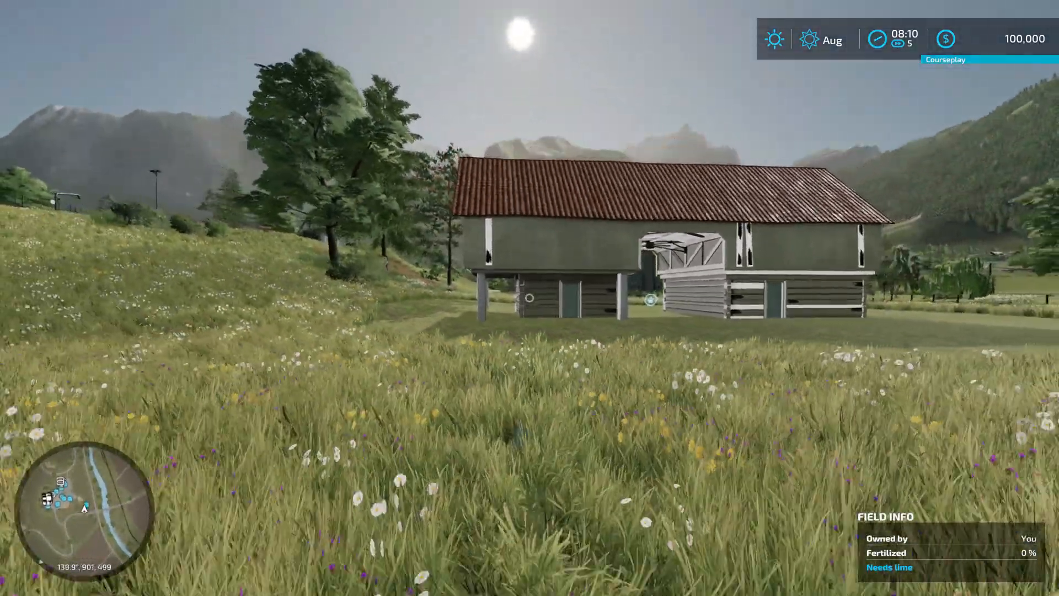
key("w")
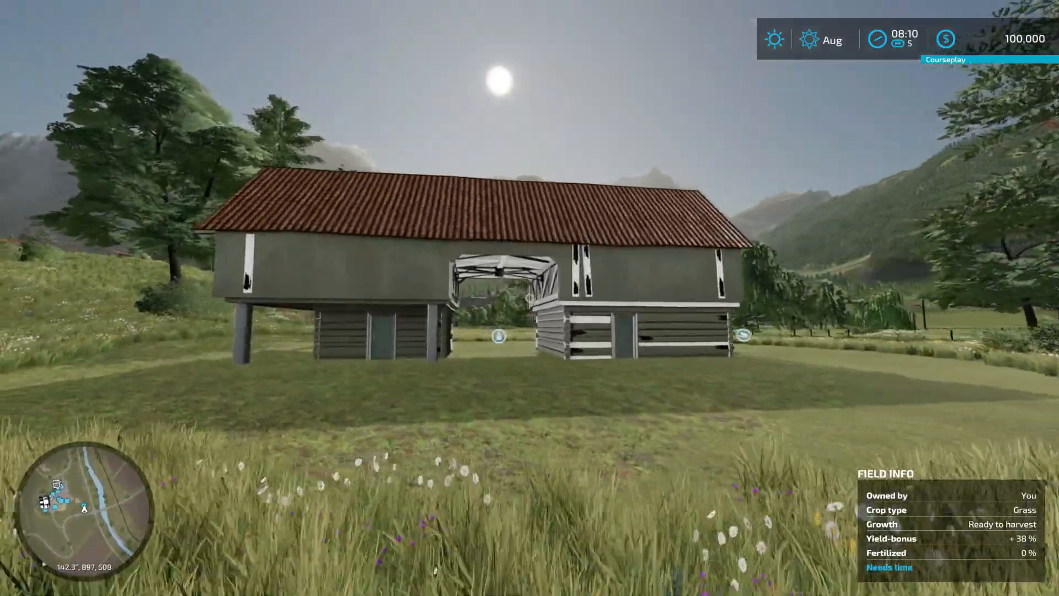
key("s")
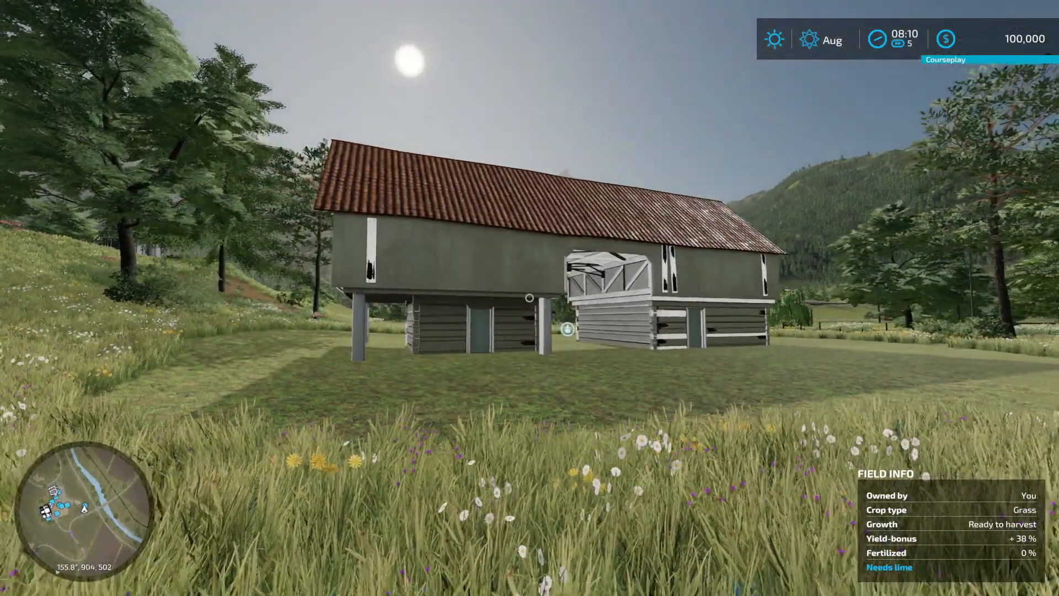
key("s")
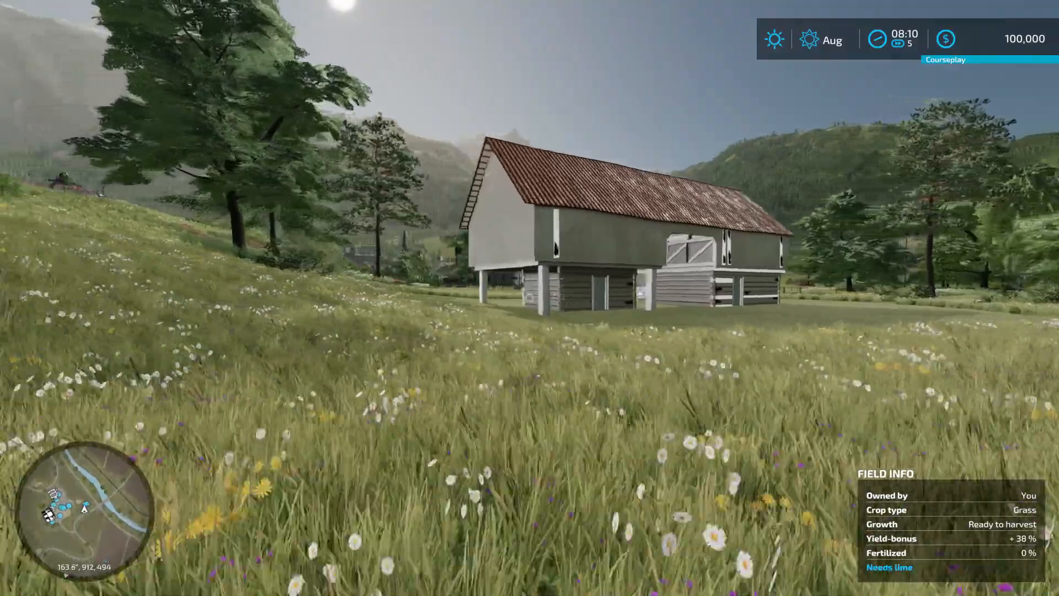
Circle between the slope and the road to compare how the hay loft's gable and shaded side sit on the terrain.
key("w")
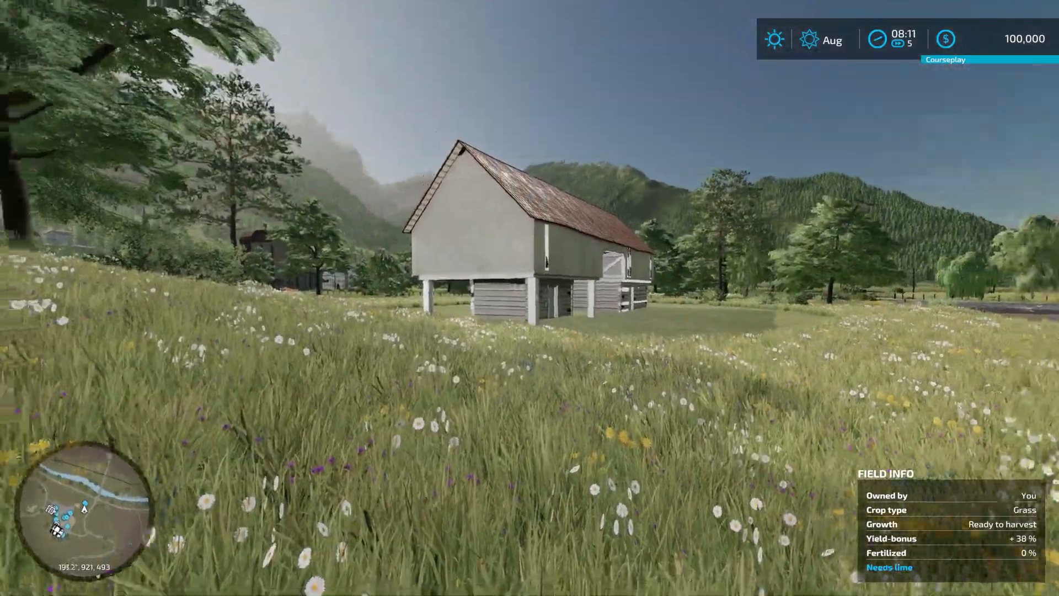
key("s")
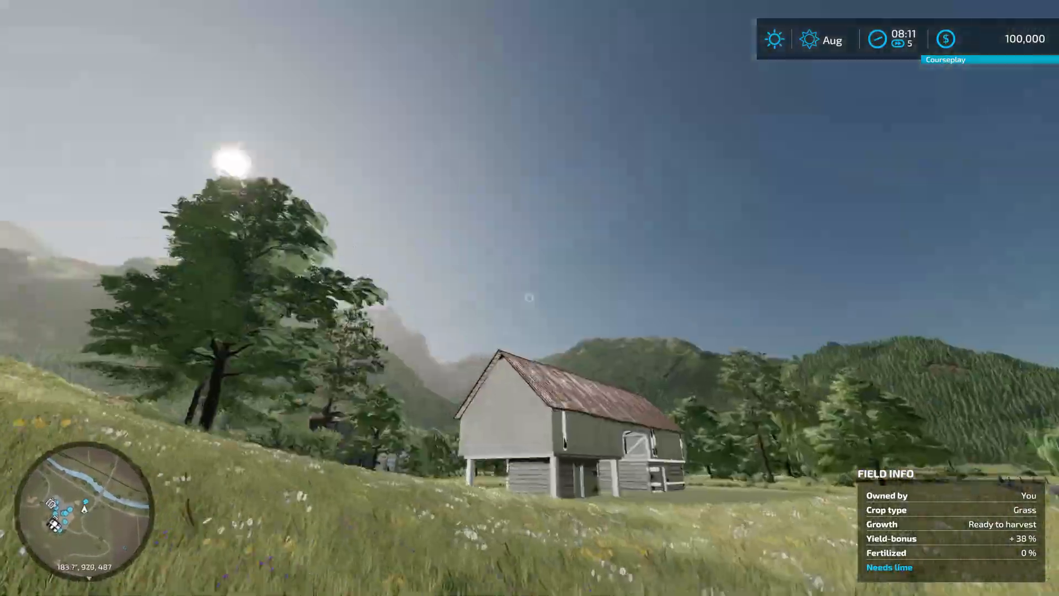
mouse_move(529, 298)
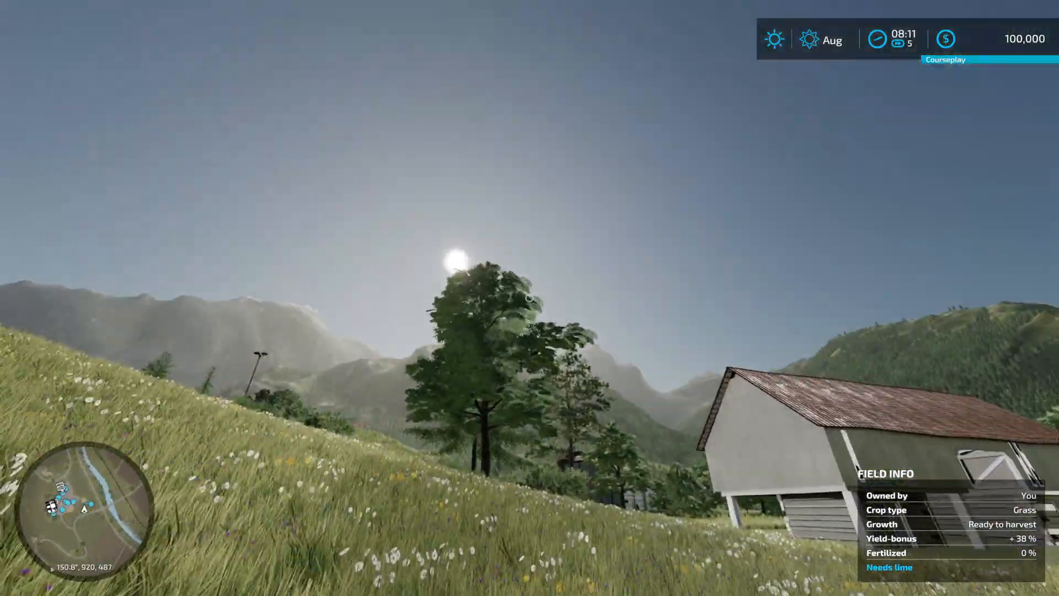
key("w")
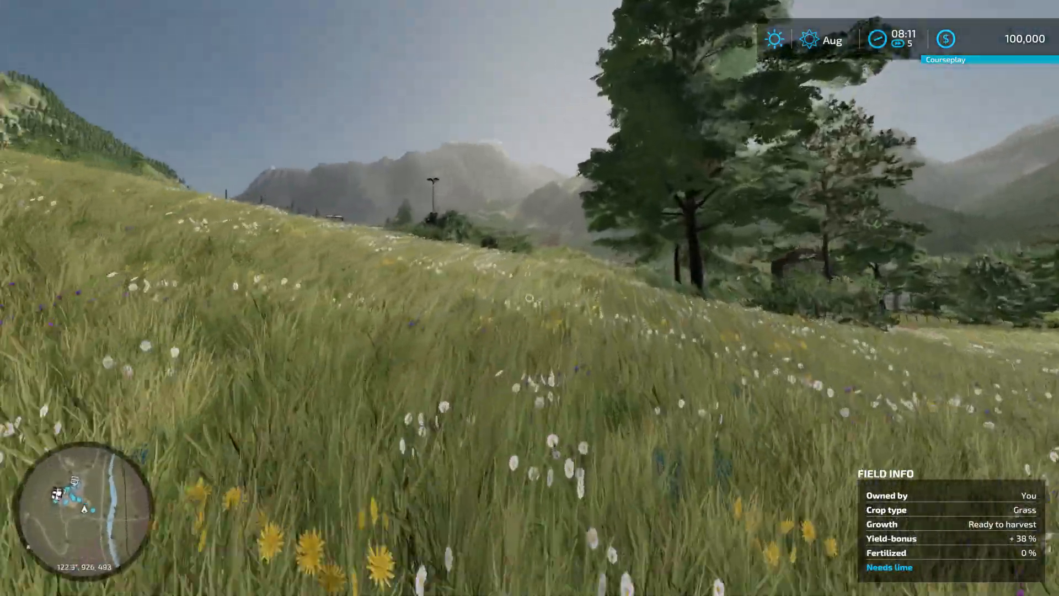
key("w")
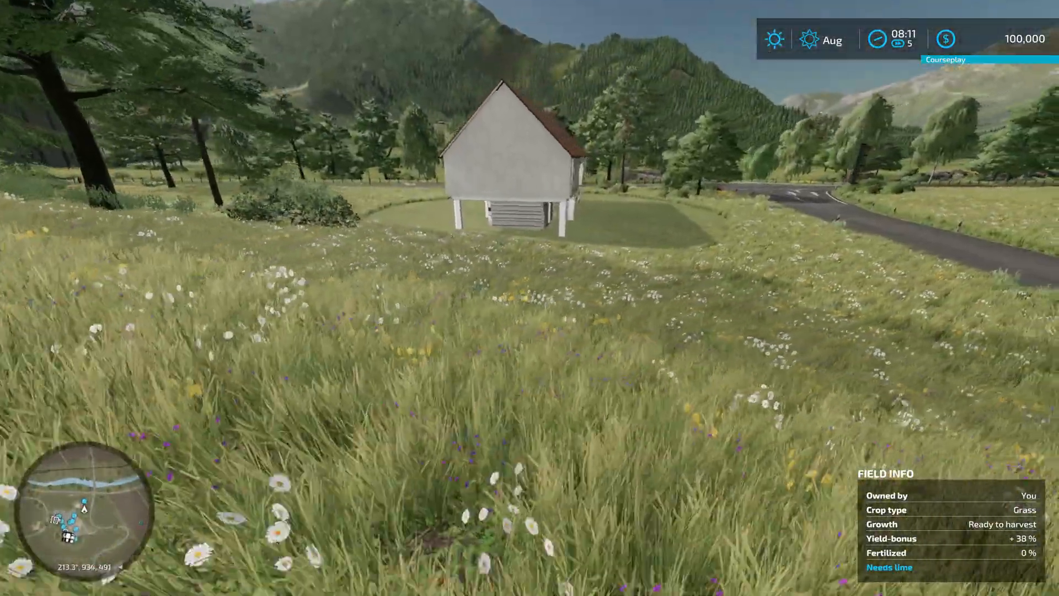
key("w")
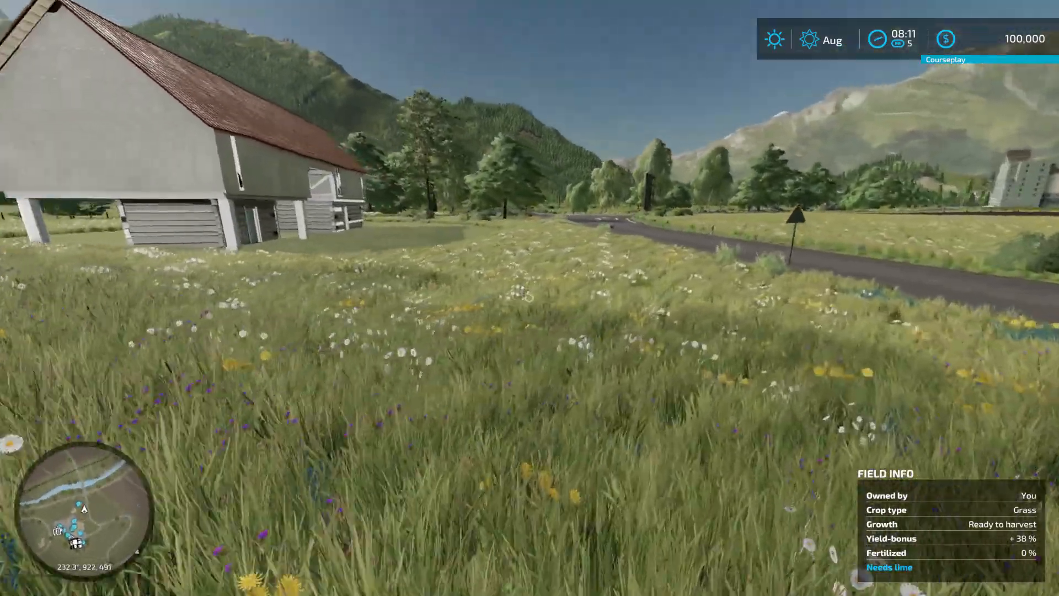
key("w")
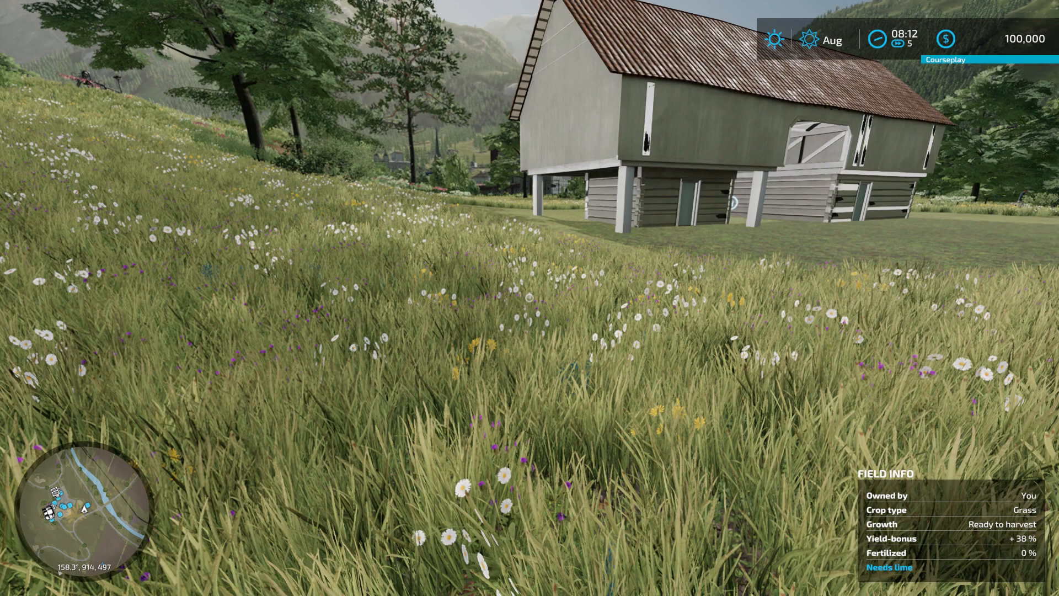
Switch through the farm's vehicles to the Lindner Lintrac 130 parked in the machine shed.
key("Tab")
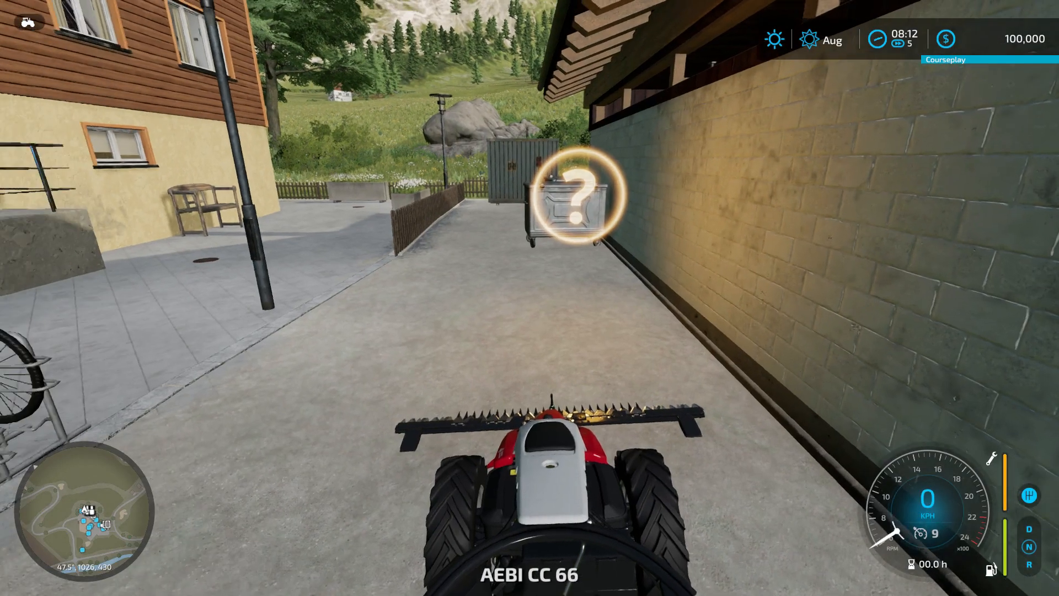
key("Tab")
key("Tab")
key("Tab")
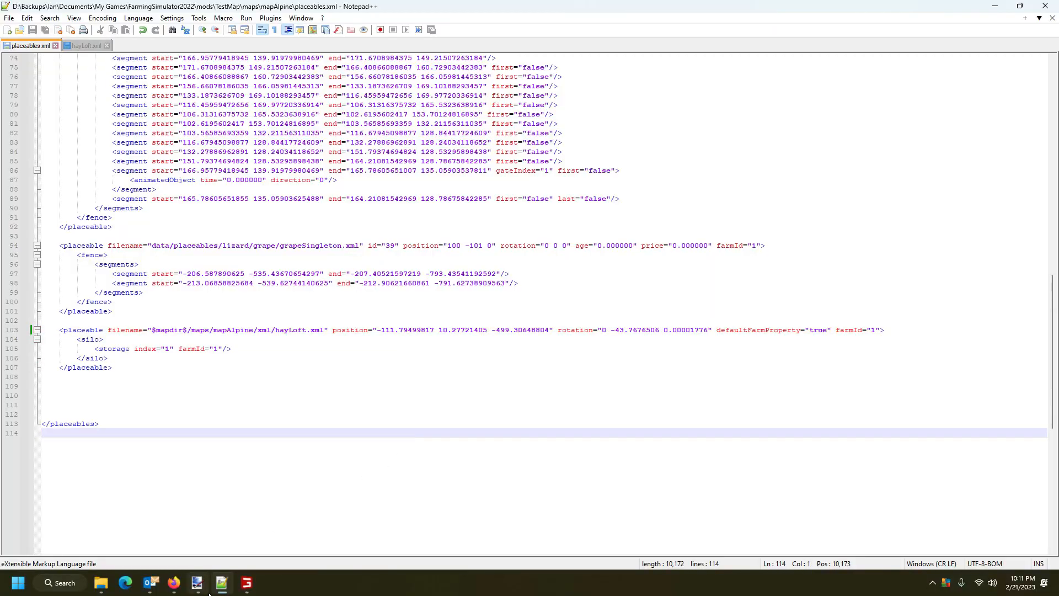
left_click(247, 583)
left_click(277, 440)
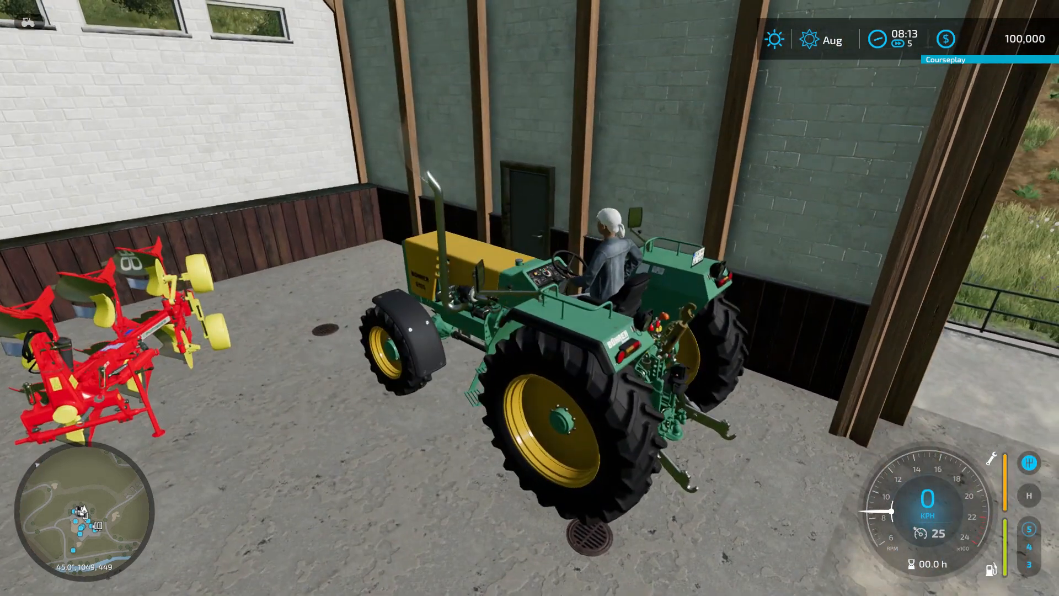
key("Tab")
key("Tab")
key("Tab")
key("Tab")
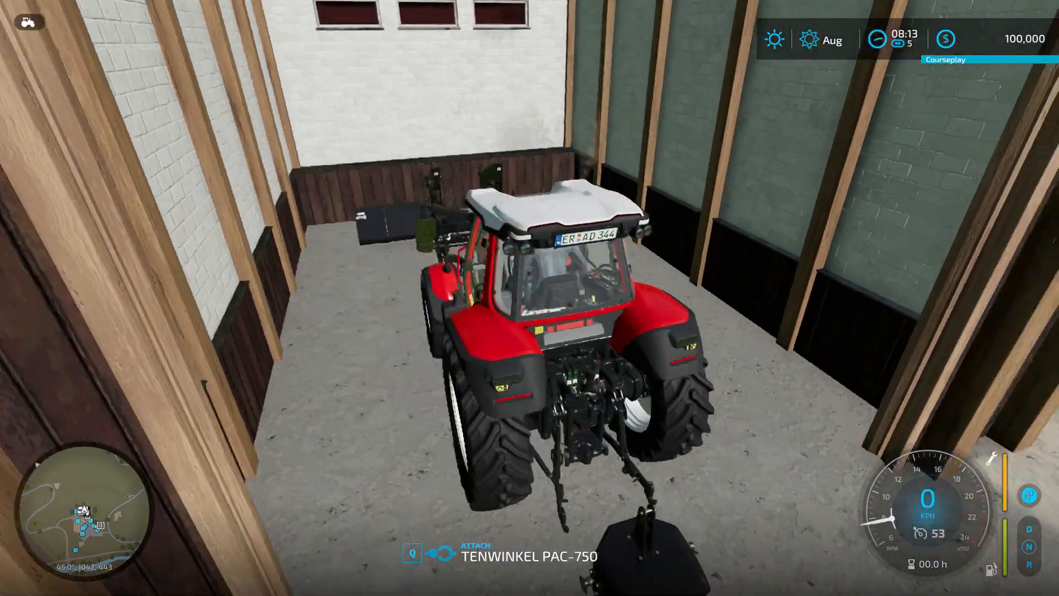
Attach the Tenwinkel PAC-750 weight to the Lintrac 130's rear and drive across the yard past the green Welger trailer.
key("s")
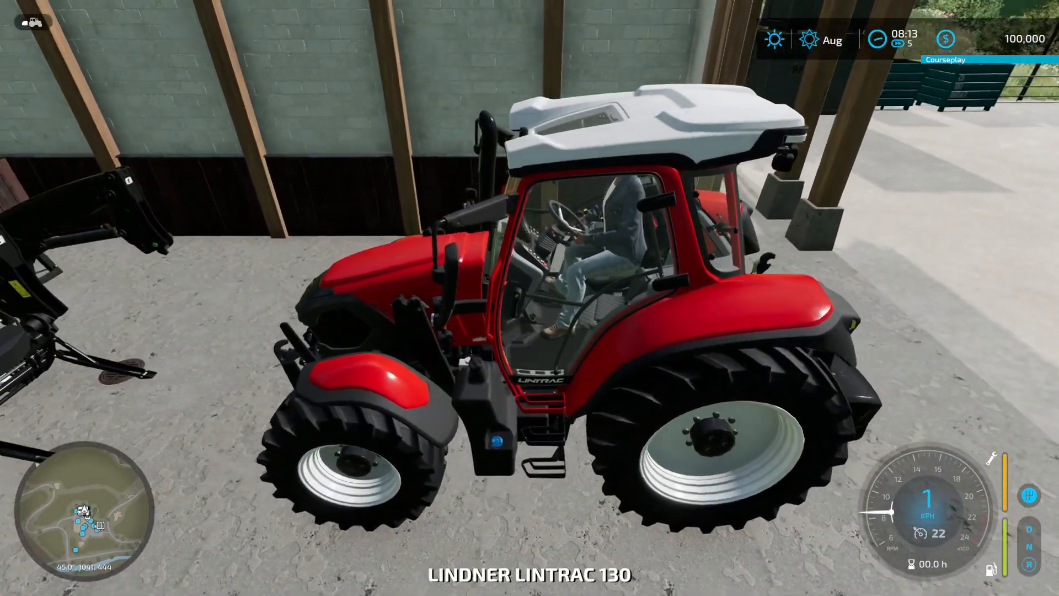
scroll(530, 297, "down", 5)
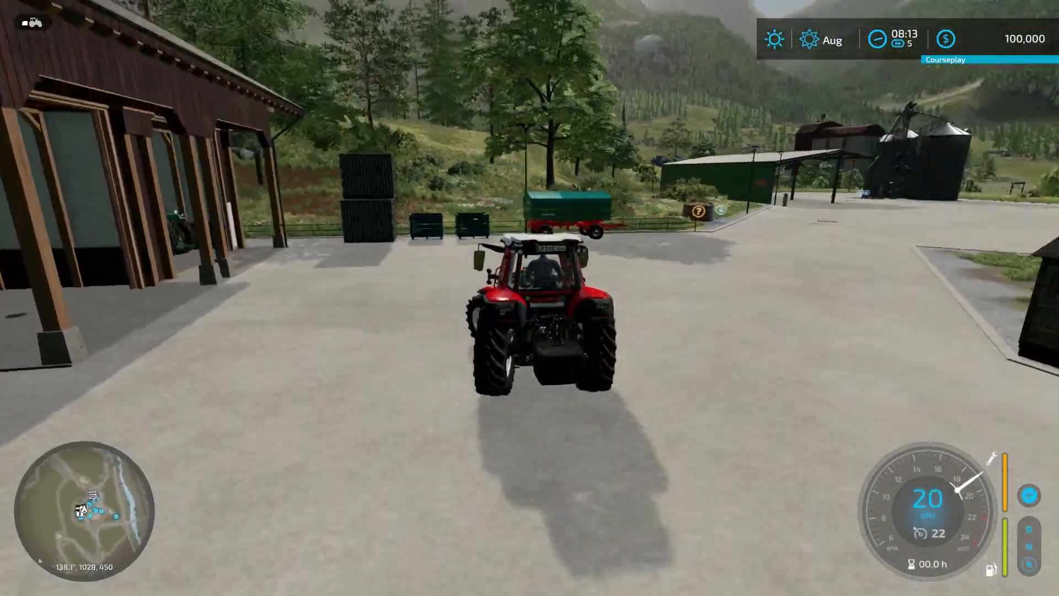
key("w")
key("w")
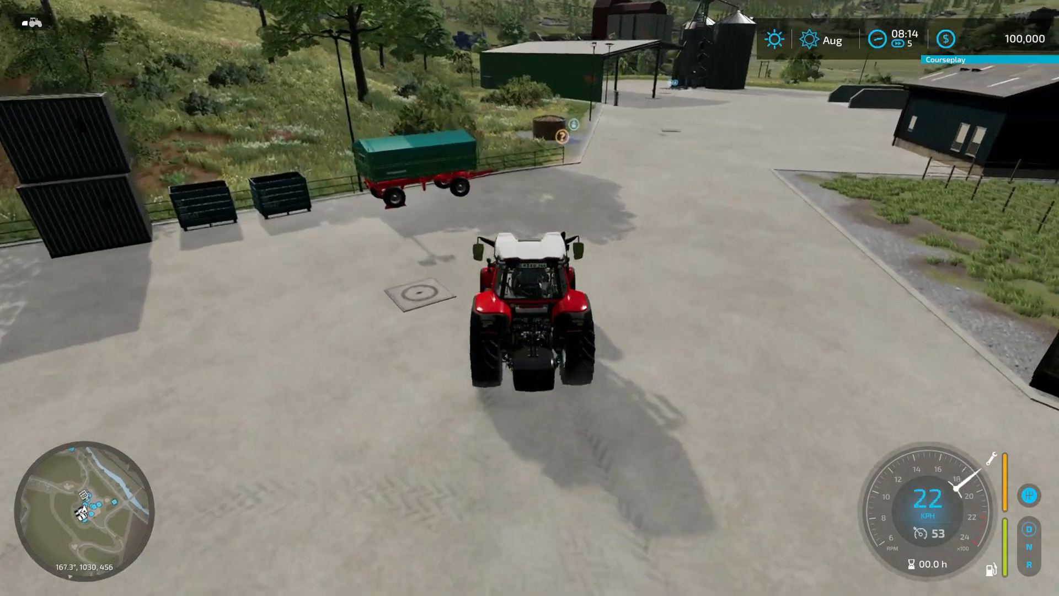
key("d")
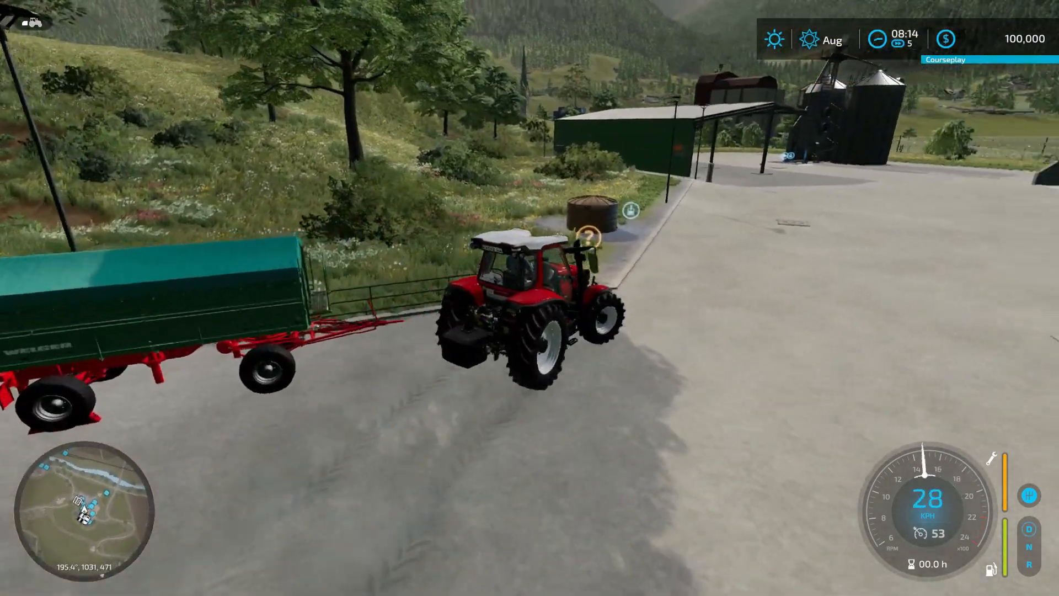
Reverse the Lintrac 130 up to the green Welger trailer and hitch it behind the rear weight.
key("s")
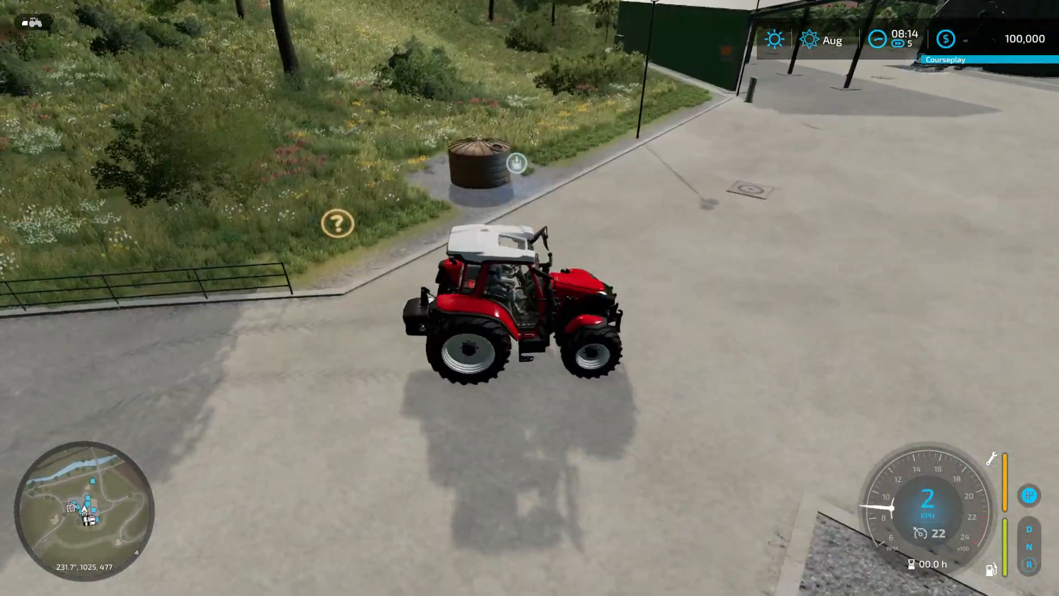
key("s")
key("s")
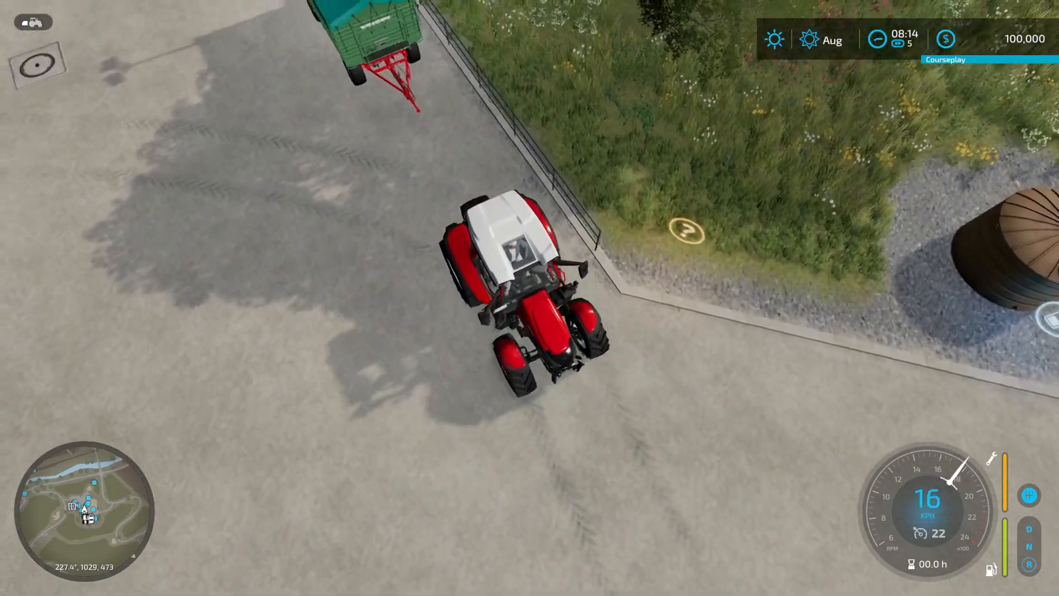
key("w")
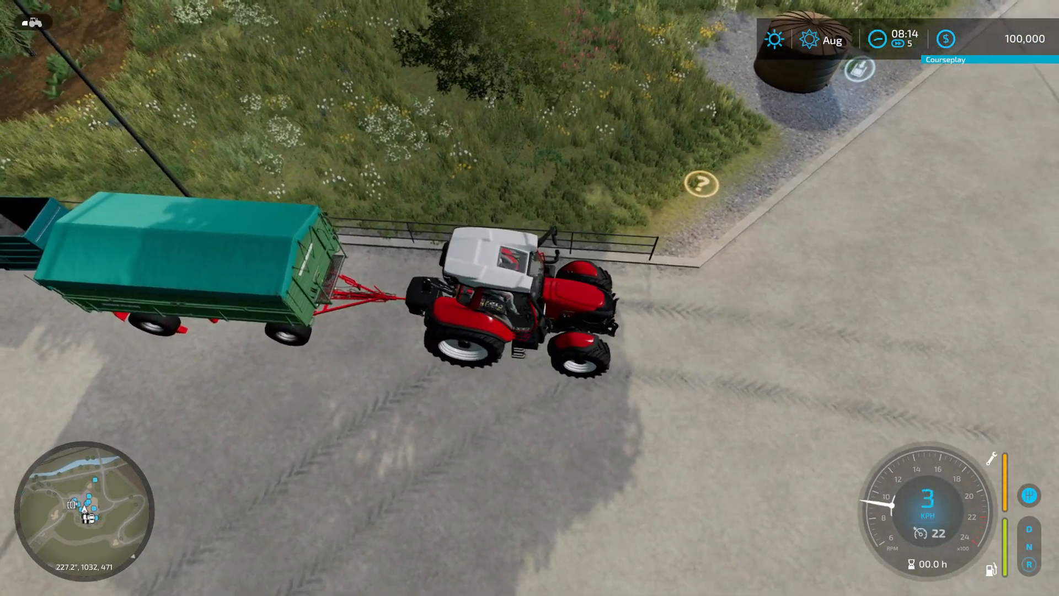
key("w")
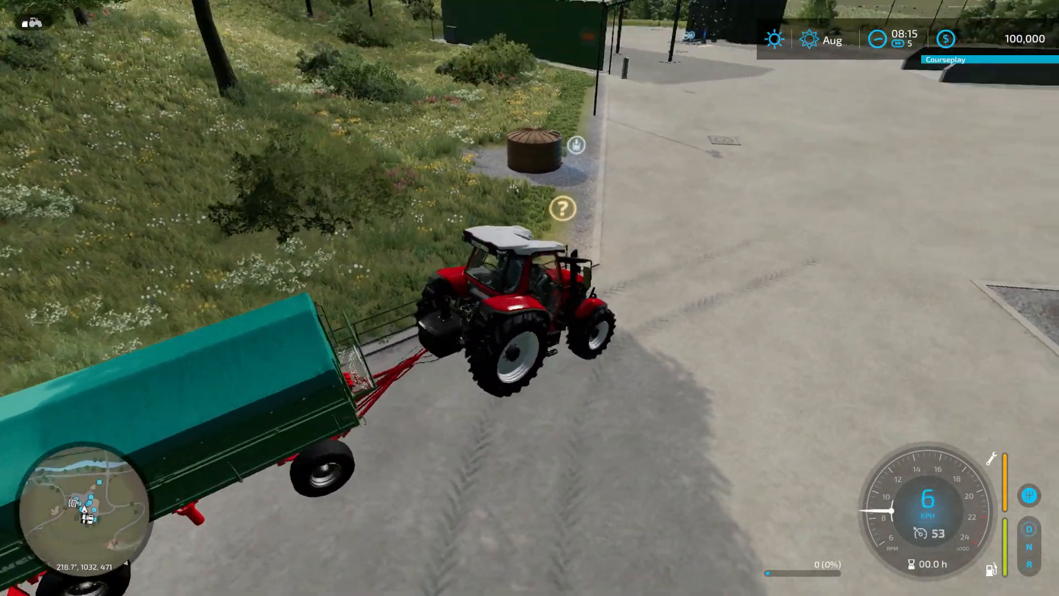
key("s")
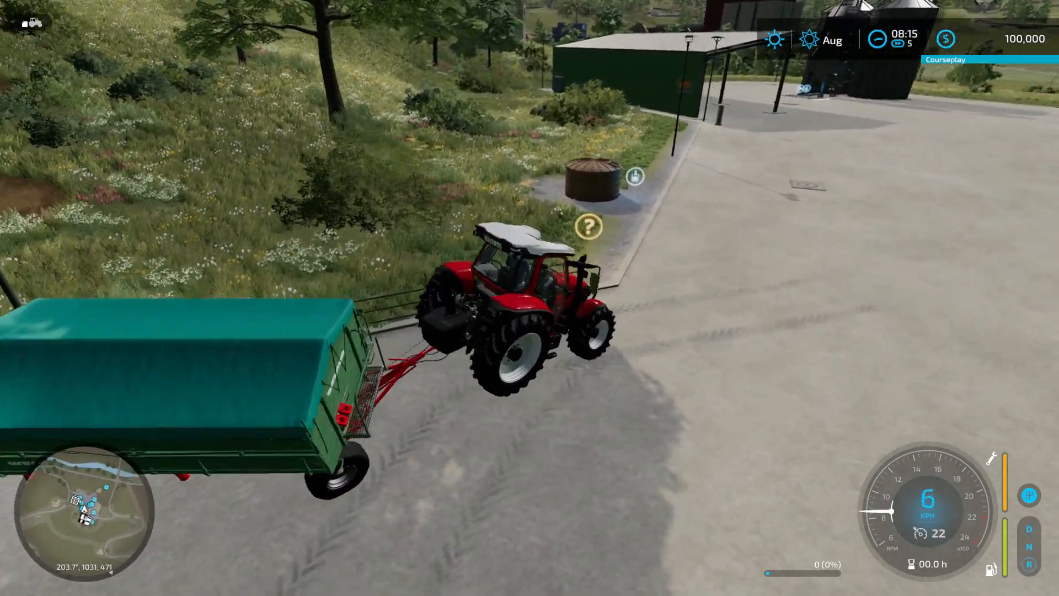
Unhitch the green trailer and detach the Tenwinkel PAC-750 weight beside the round tank.
key("w")
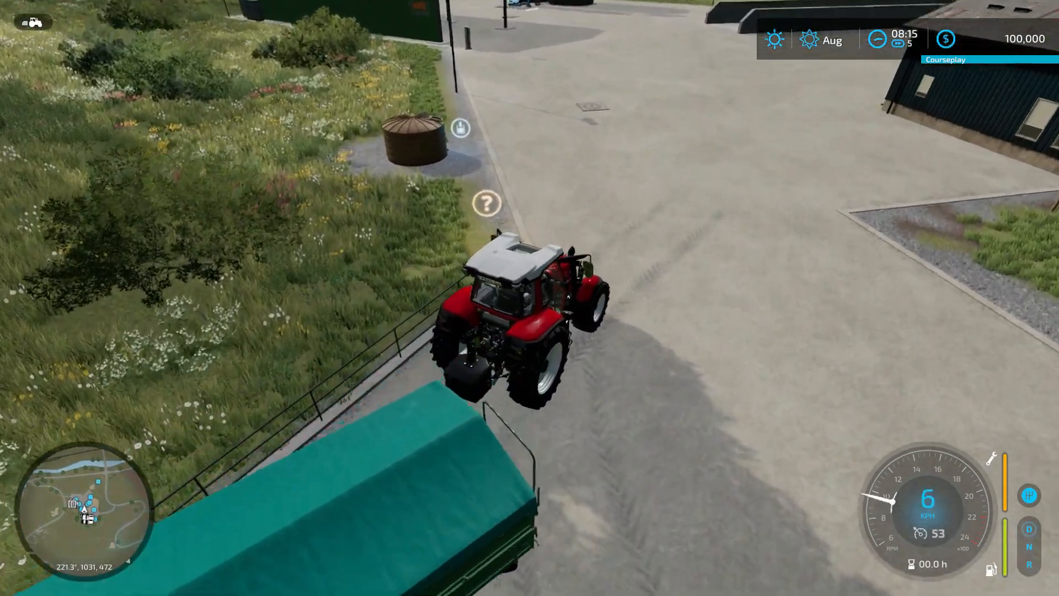
key("w")
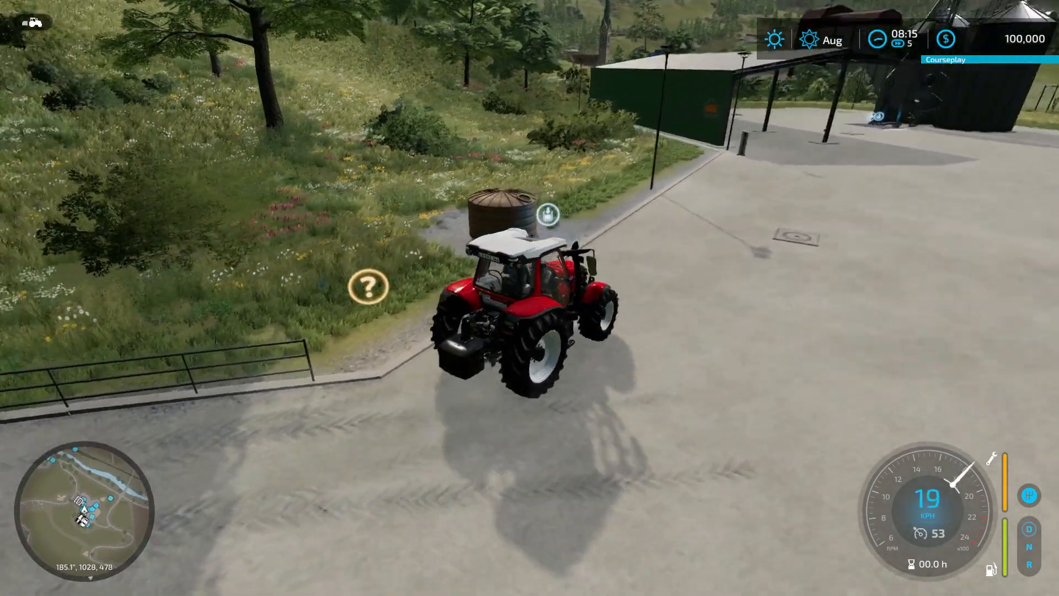
key("s")
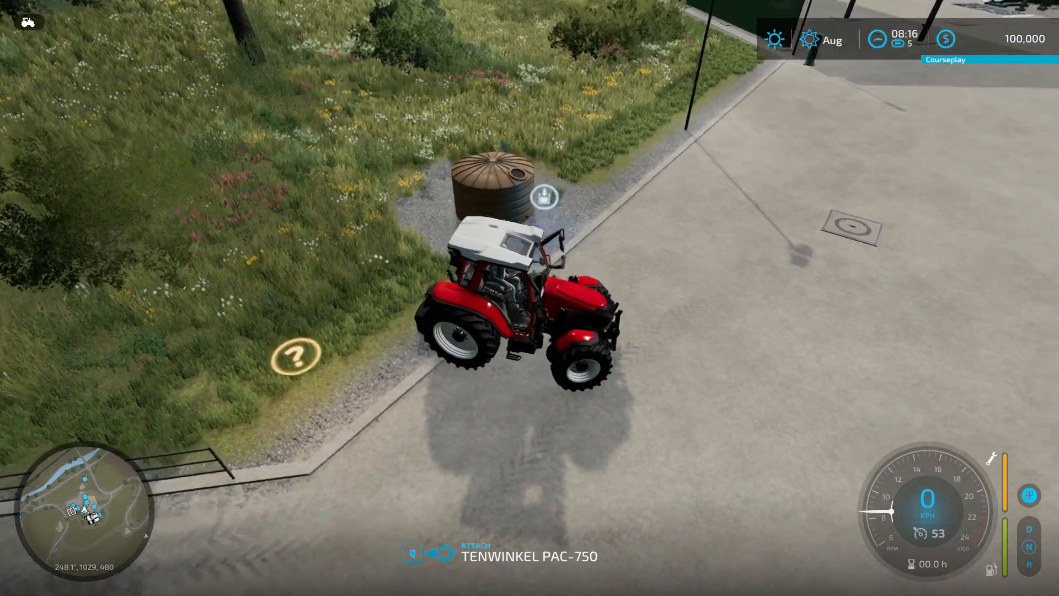
Swing the Lintrac 130 around beside the round tank, reverse to the green Welger DK 115 trailer and hitch it.
key("w")
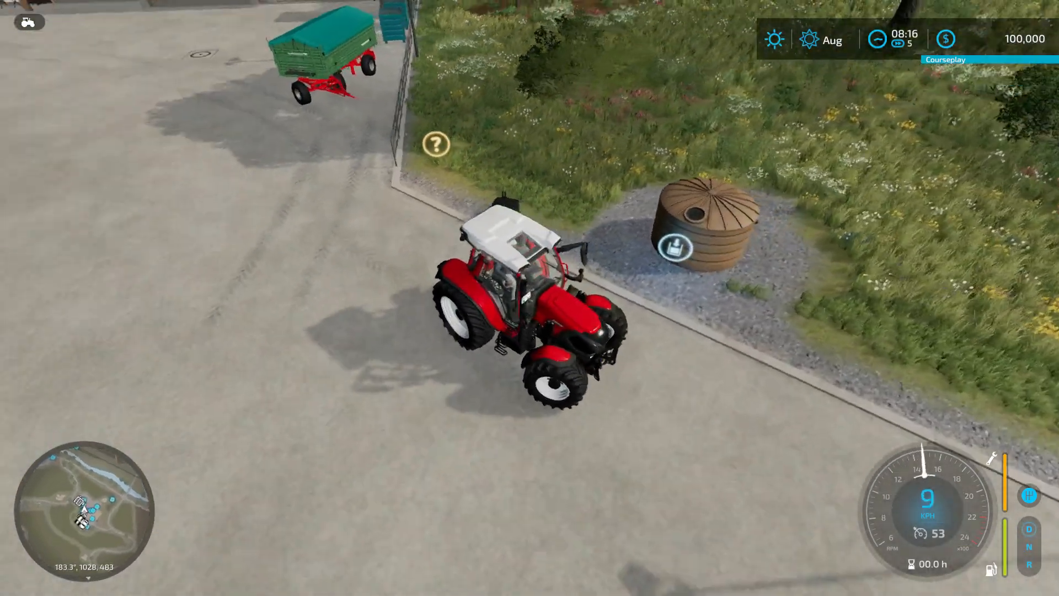
key("w")
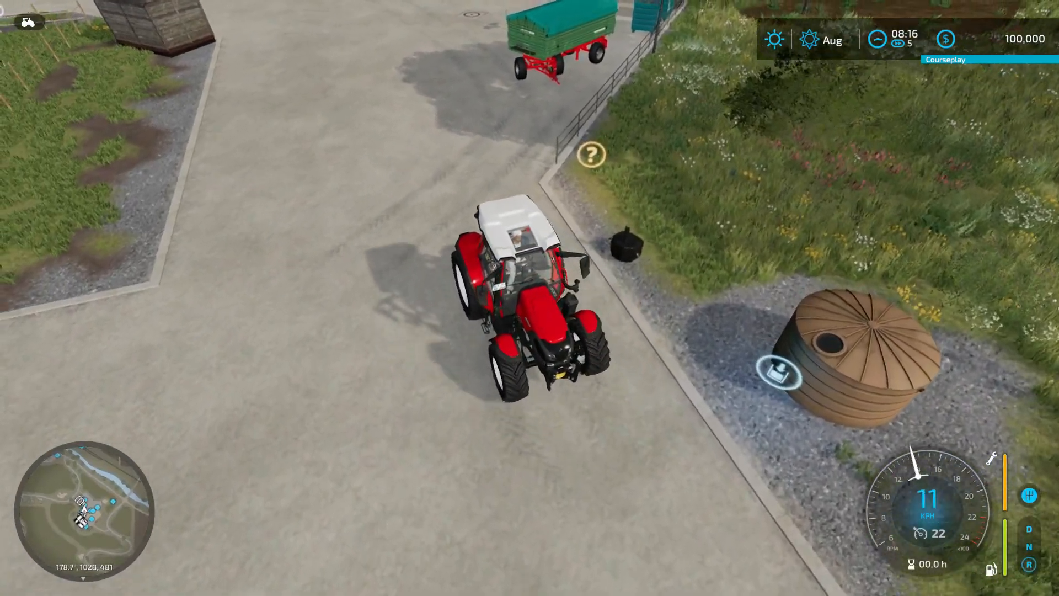
key("w")
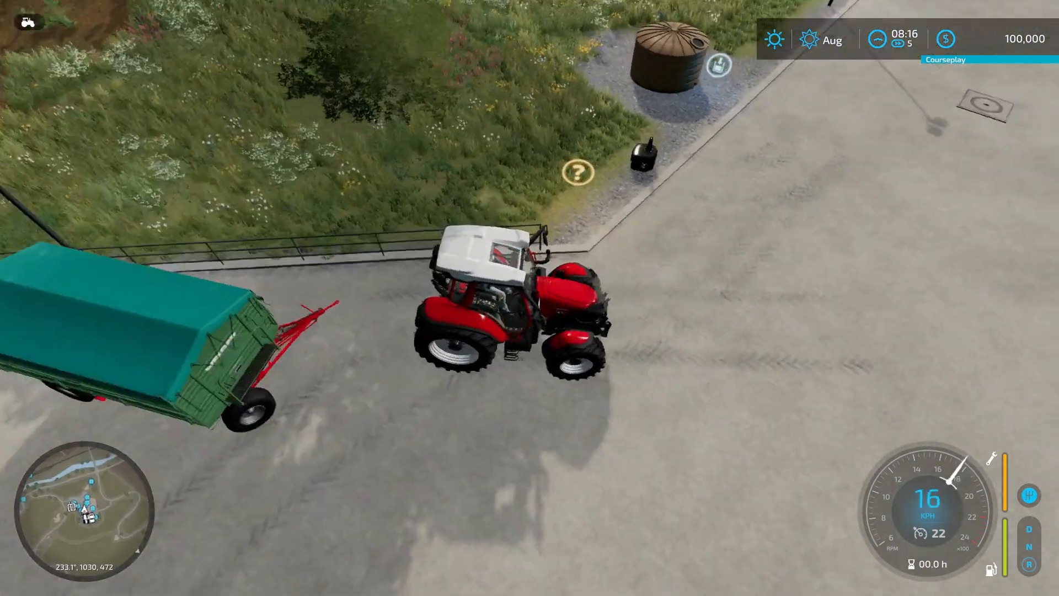
key("s")
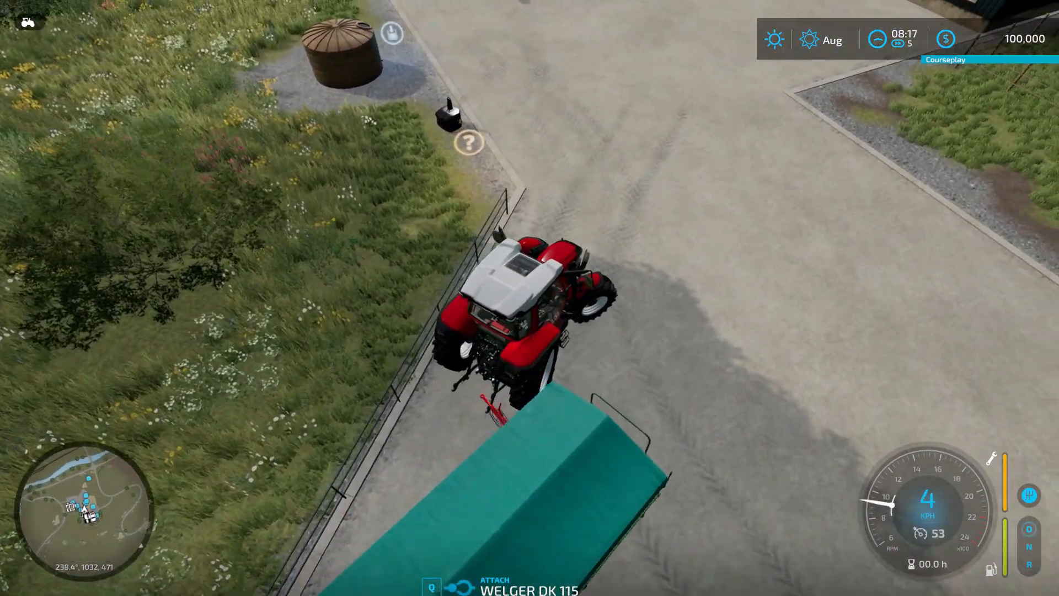
key("q")
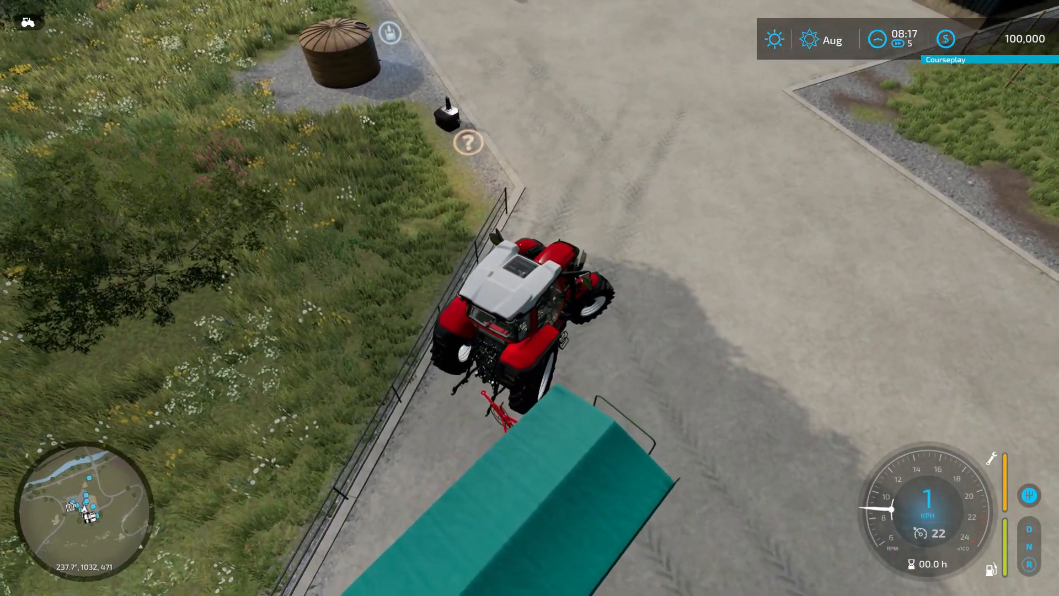
key("w")
key("w")
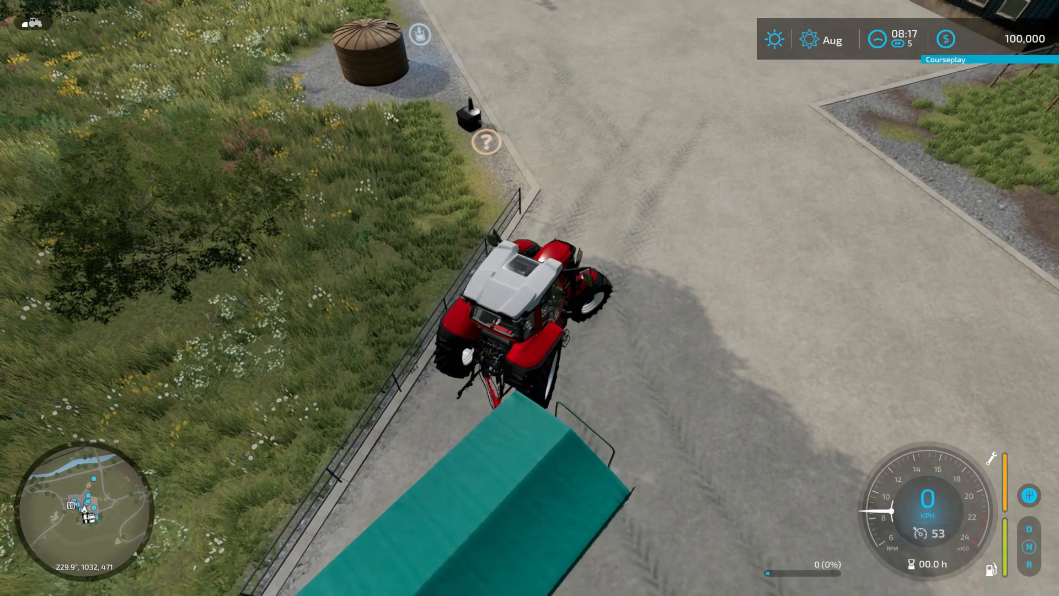
key("q")
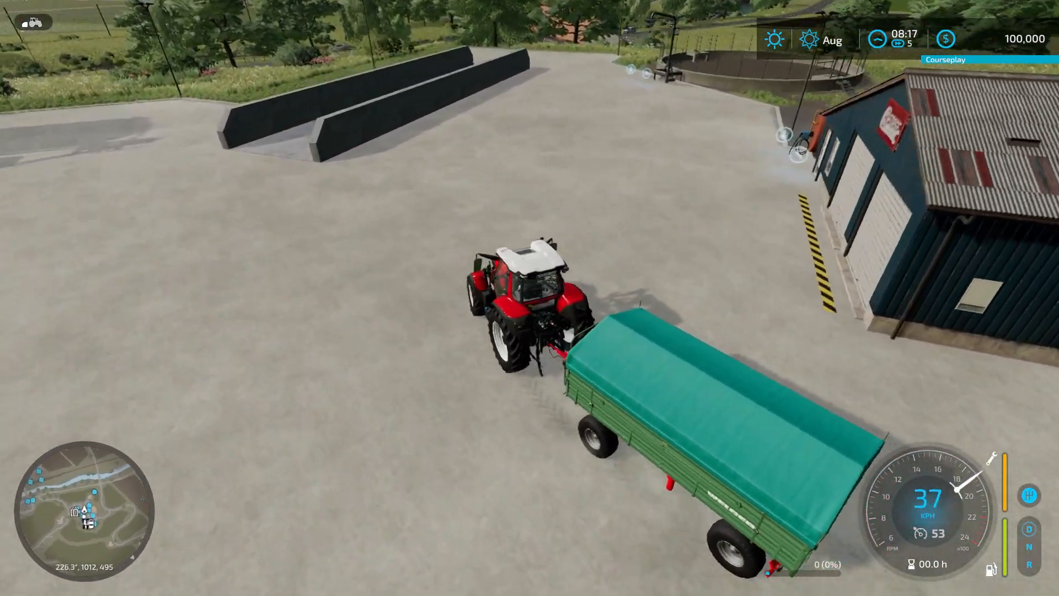
Tow the Welger trailer across the yard and meadow to the hay loft and stop it alongside the blue blower.
key("w")
key("d")
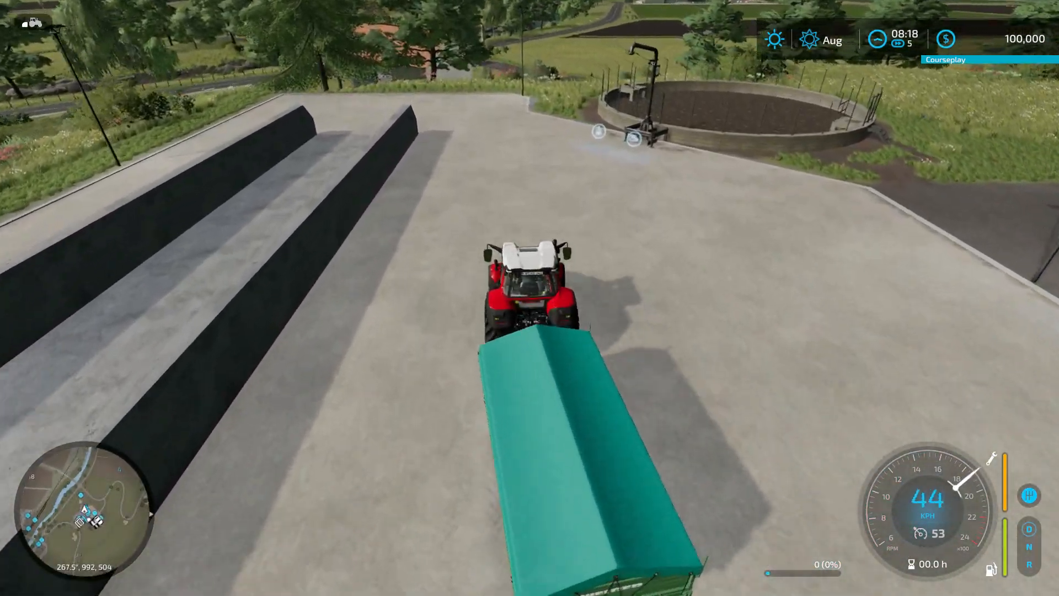
key("w")
key("d")
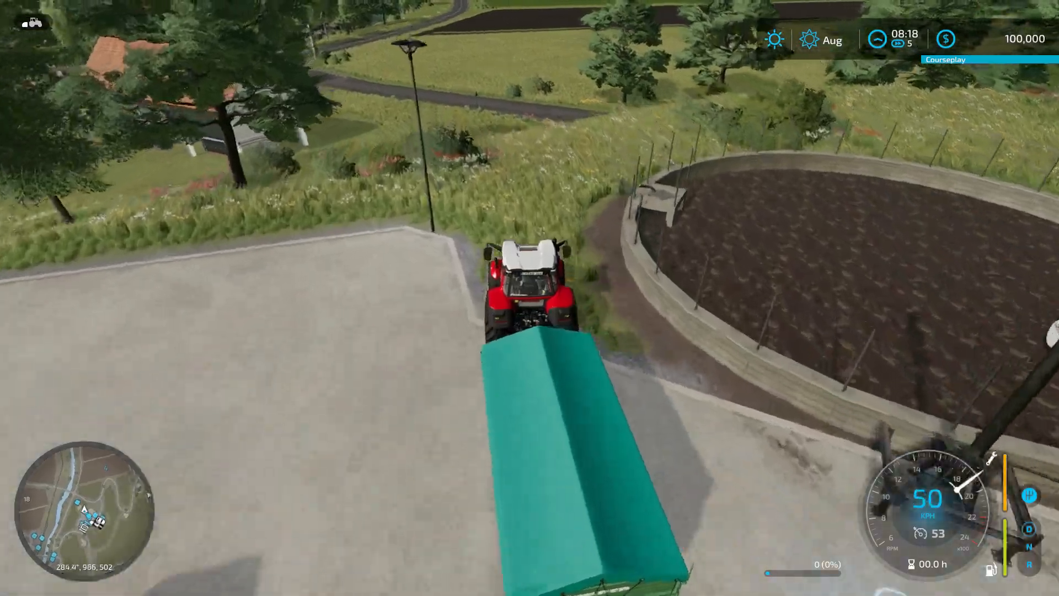
key("w")
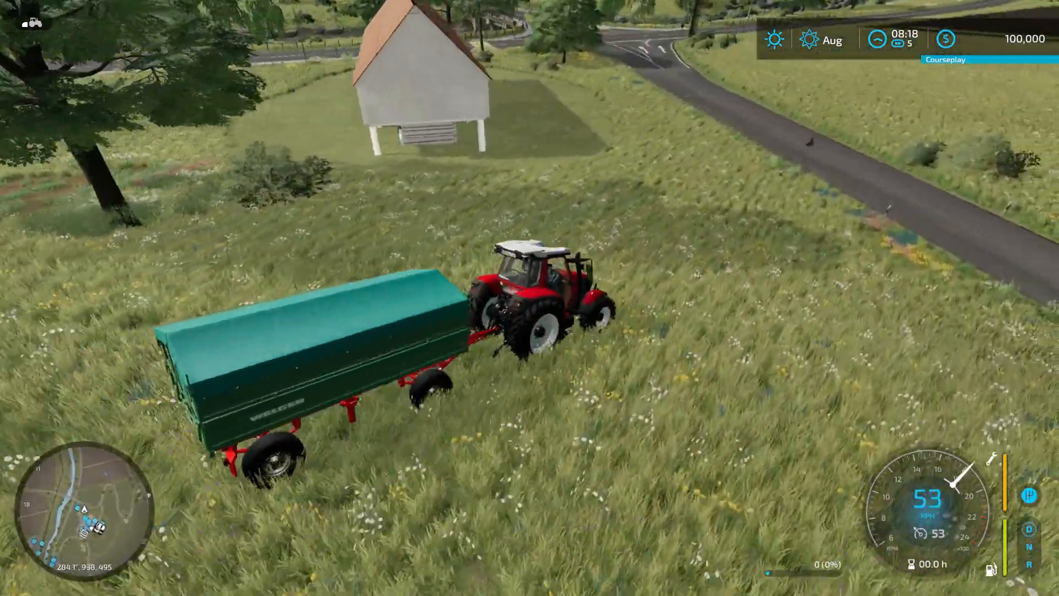
key("a")
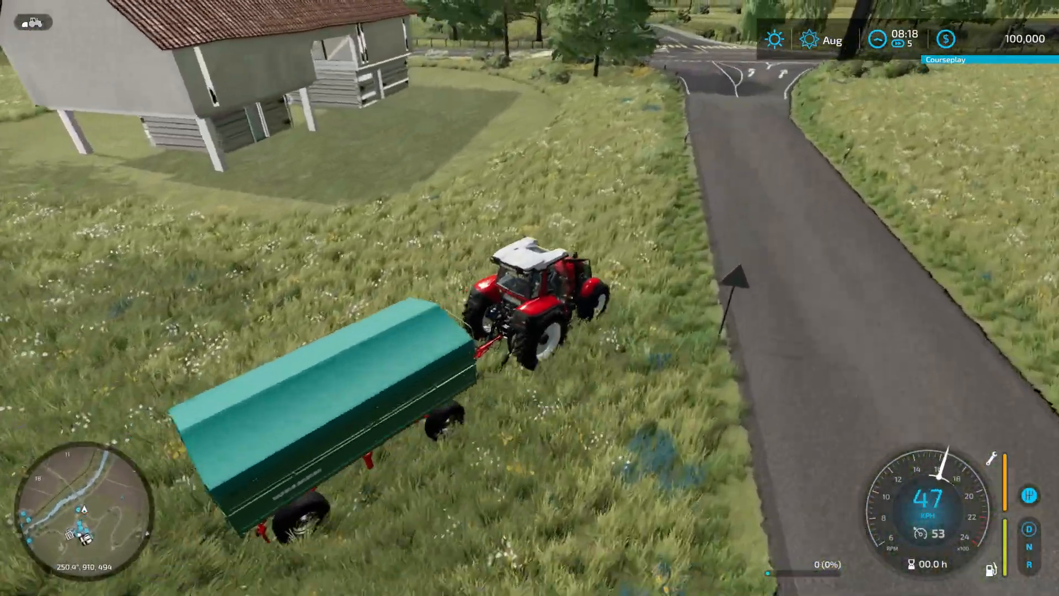
key("a")
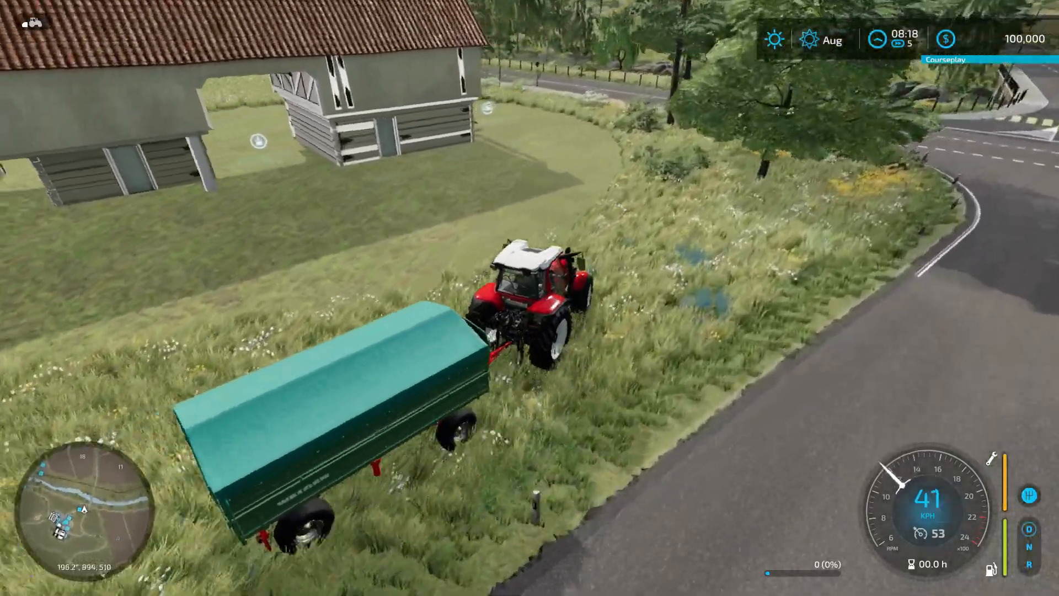
key("a")
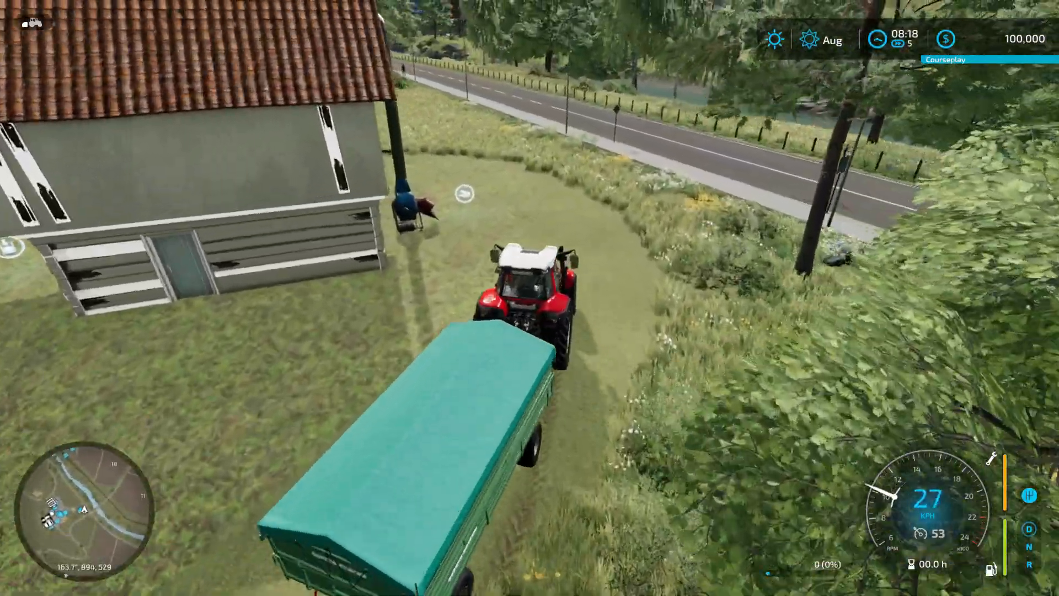
key("a")
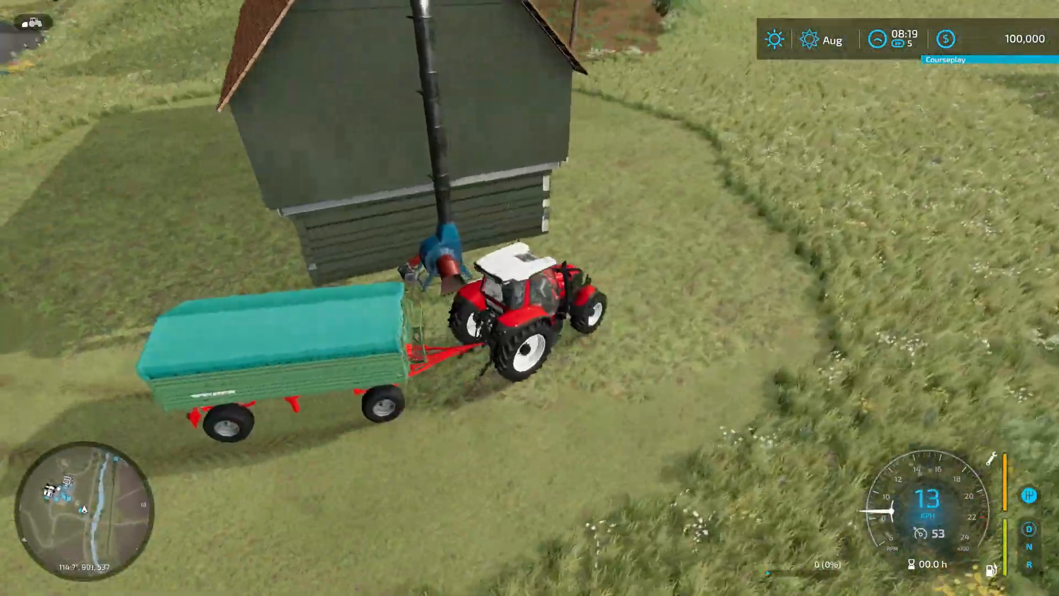
key("s")
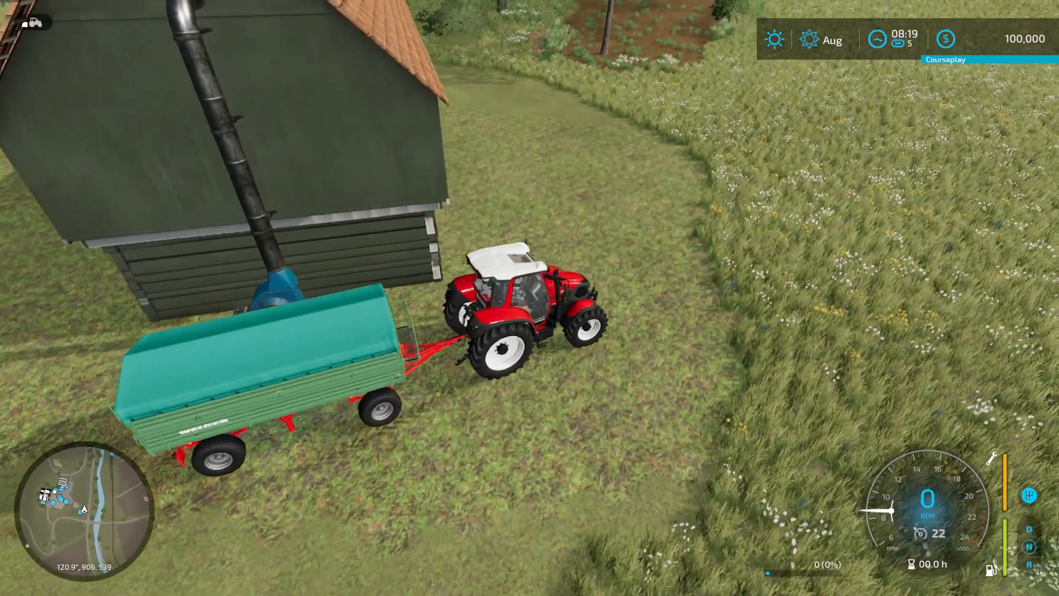
Fill the Welger trailer with 8,000 l of grass through the vehicle cheat settings beside the hay loft's blower.
key("alt+c")
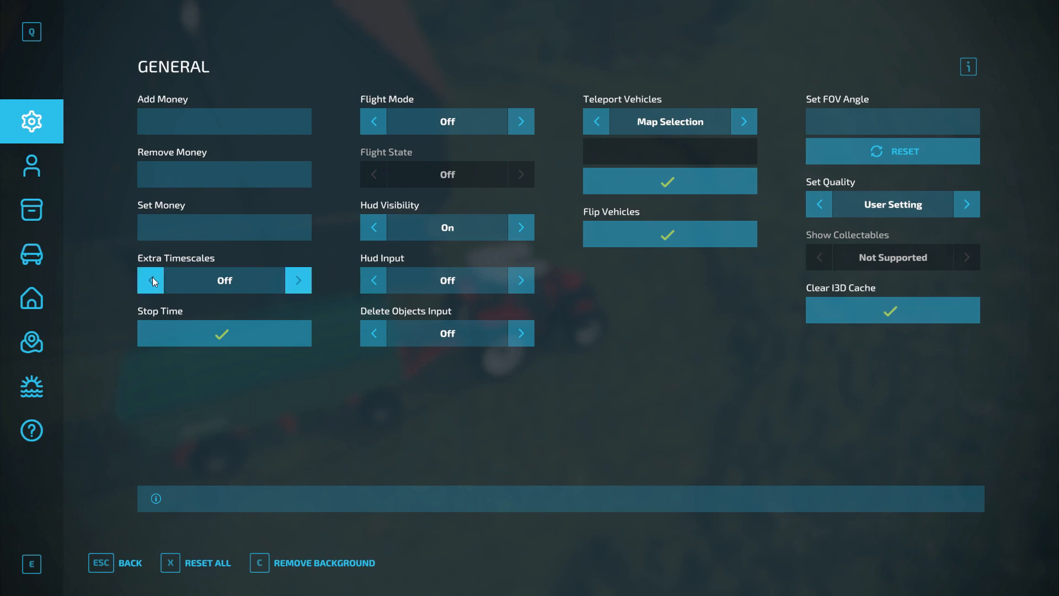
left_click(31, 255)
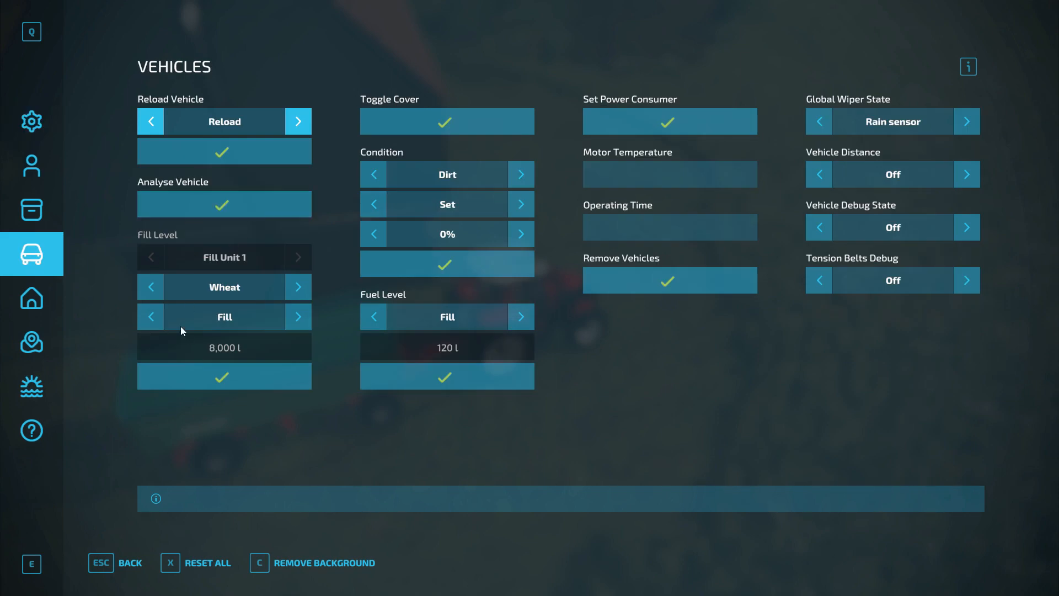
left_click(152, 286)
left_click(152, 287)
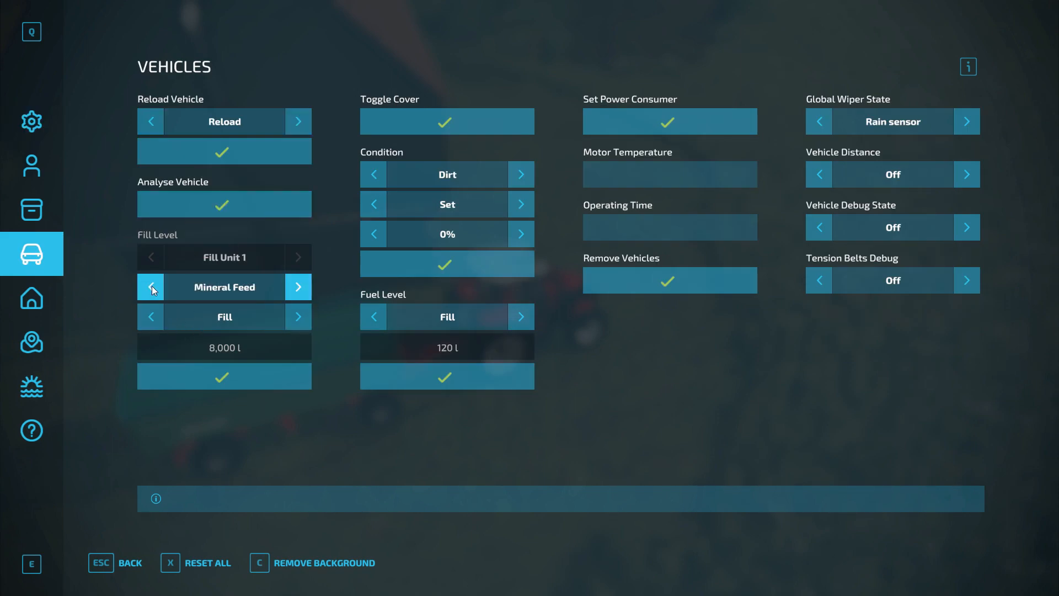
left_click(152, 287)
left_click(151, 286)
left_click(151, 286)
left_click(151, 286)
left_click(152, 286)
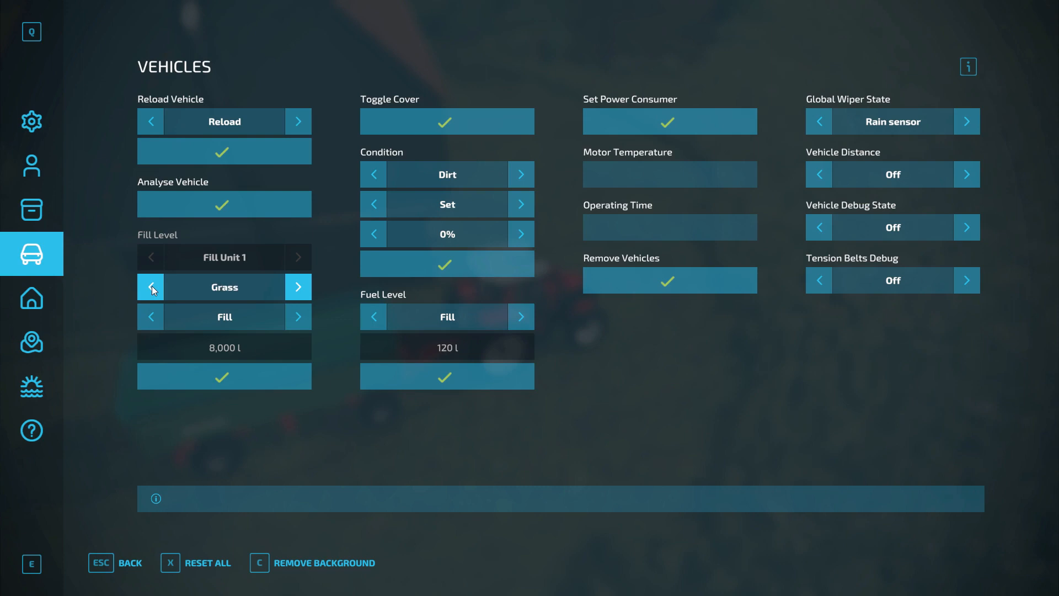
left_click(185, 373)
key("Escape")
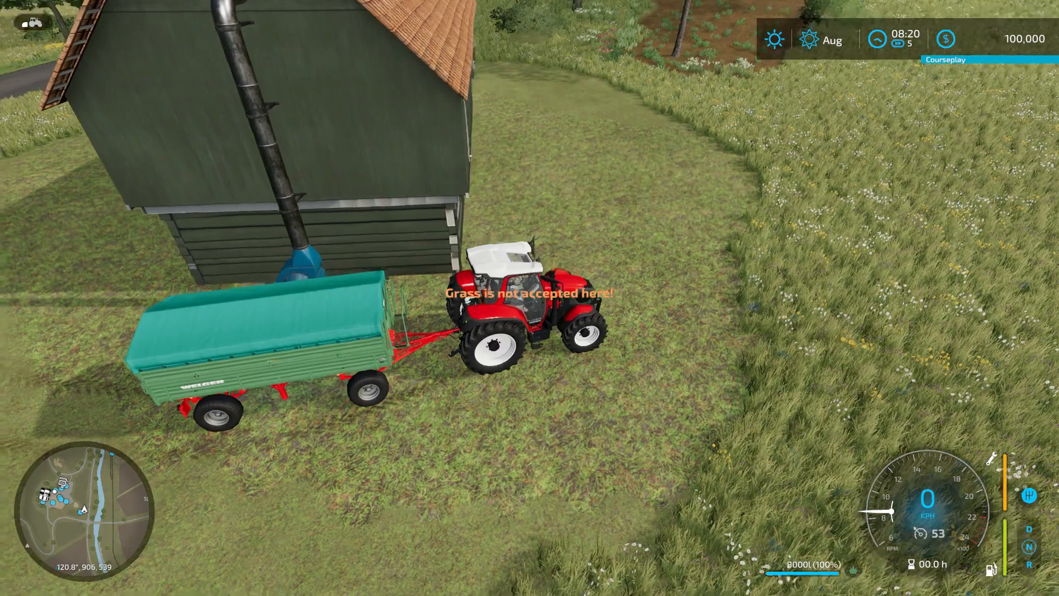
key("Escape")
key("Escape")
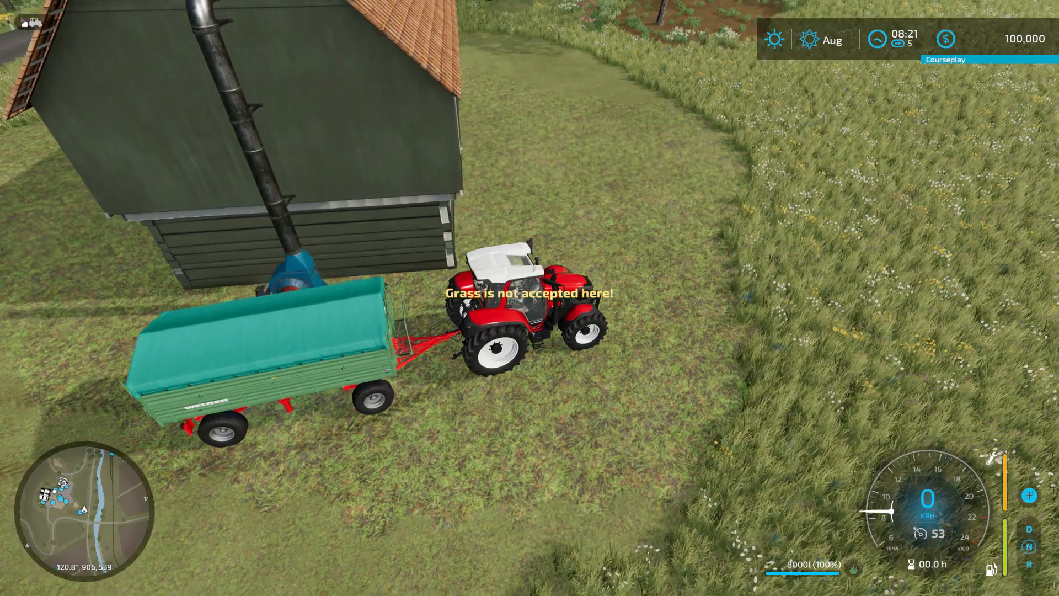
Fill the Welger trailer with 8,000 l of hay through the vehicle cheat settings.
key("ctrl+d")
left_click(299, 287)
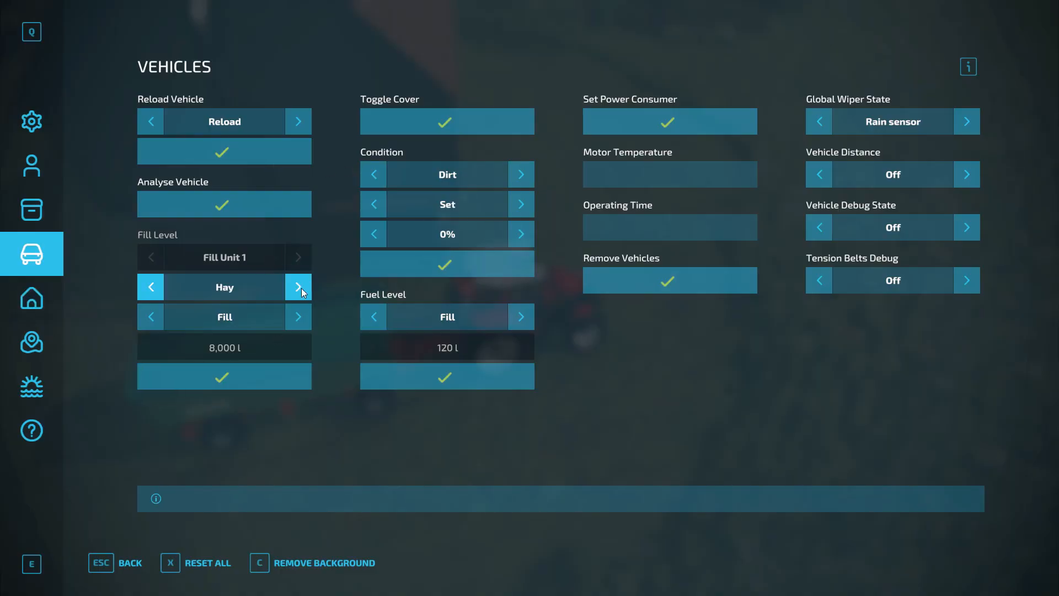
left_click(214, 374)
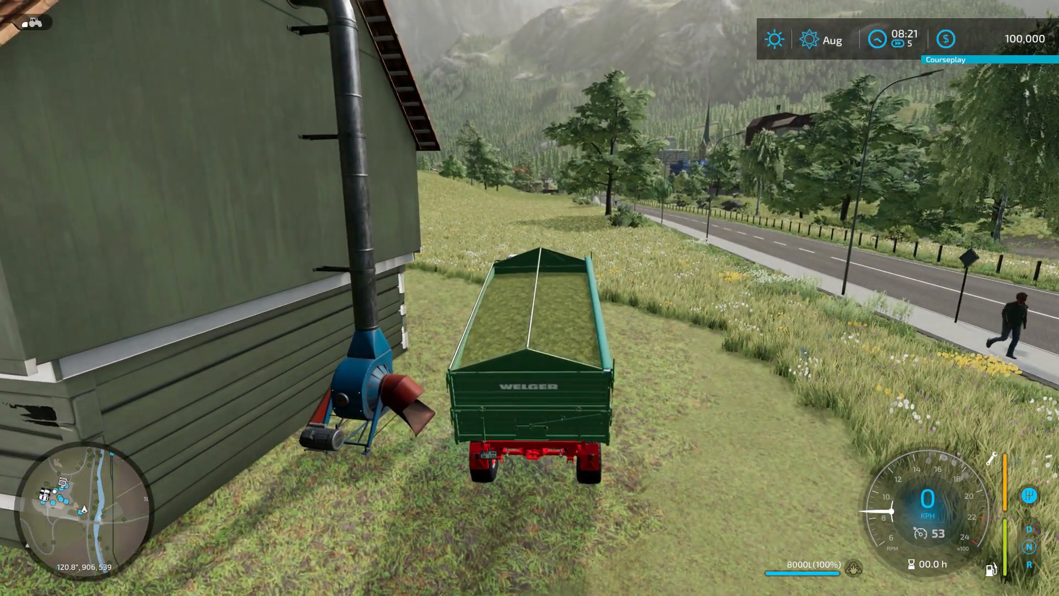
Park the tractor and hay-filled trailer in the hay loft's drive-through passage and get out of the cab.
key("w")
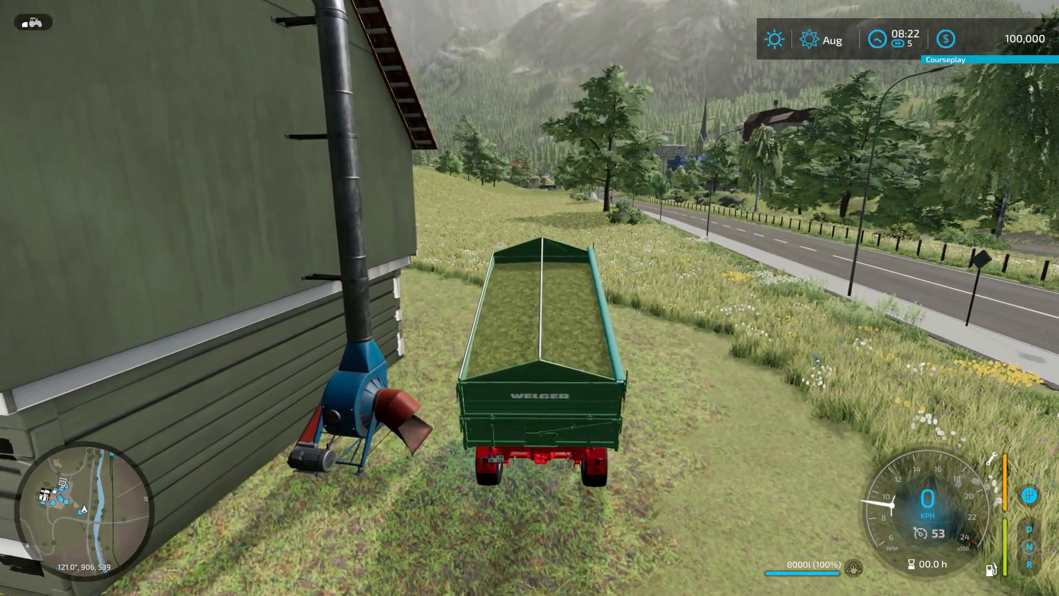
key("o")
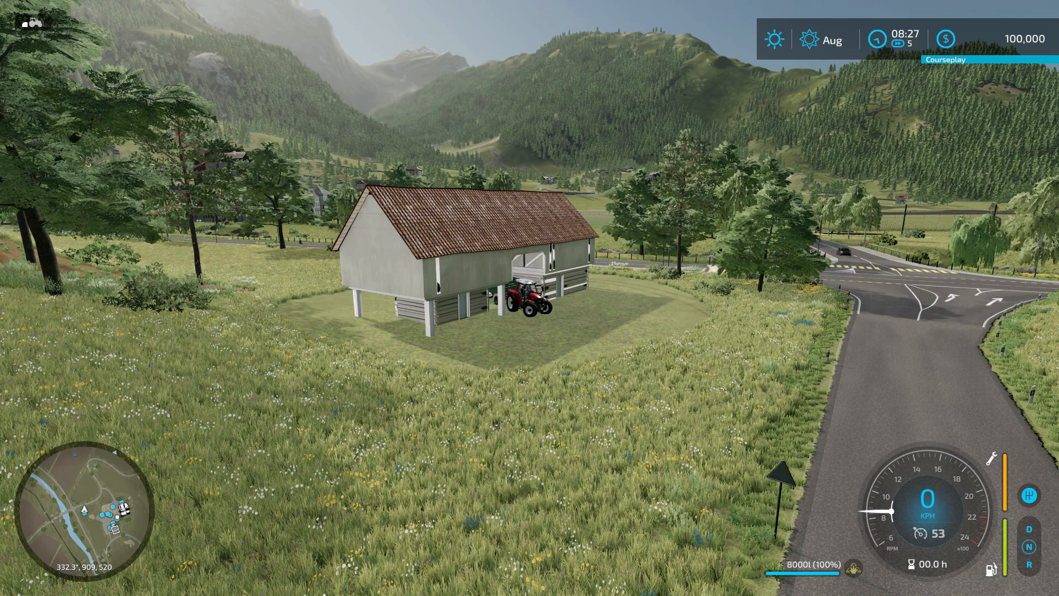
key("e")
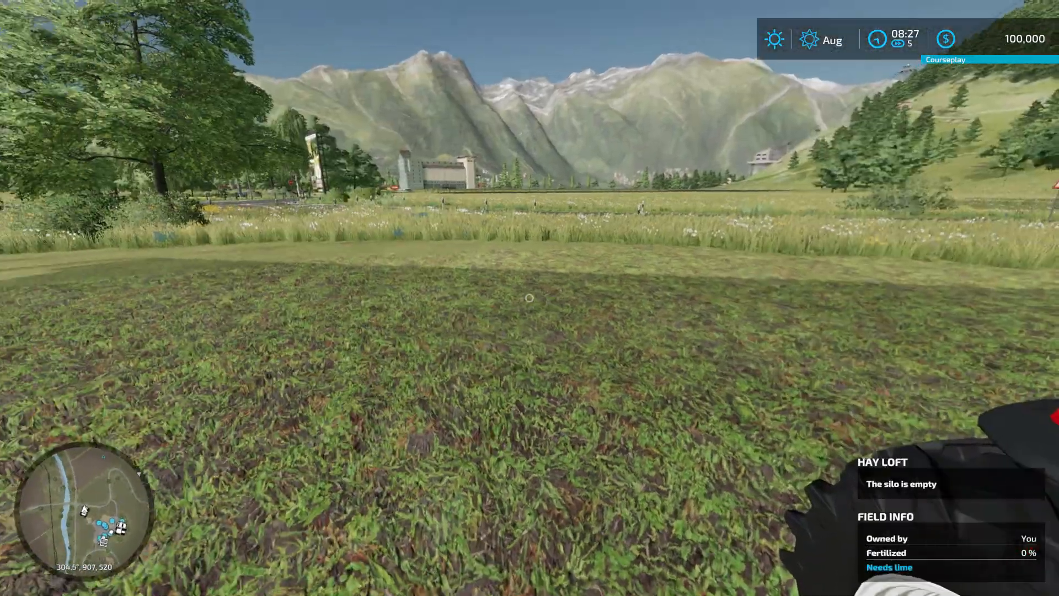
Inspect the hay loft's front on foot, including the passage, the support pillars and the ground-floor door.
key("w")
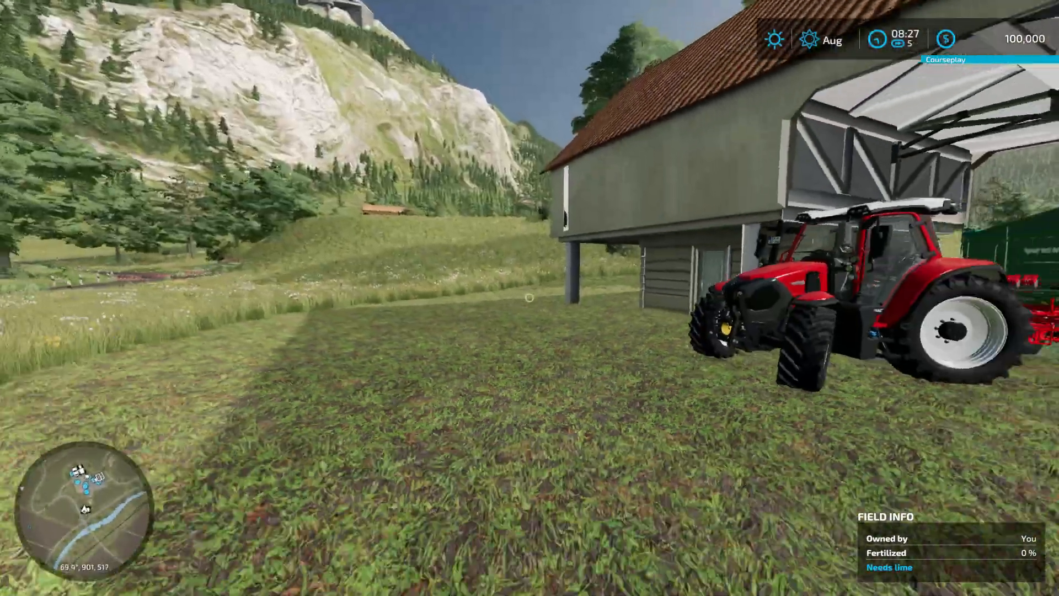
key("s")
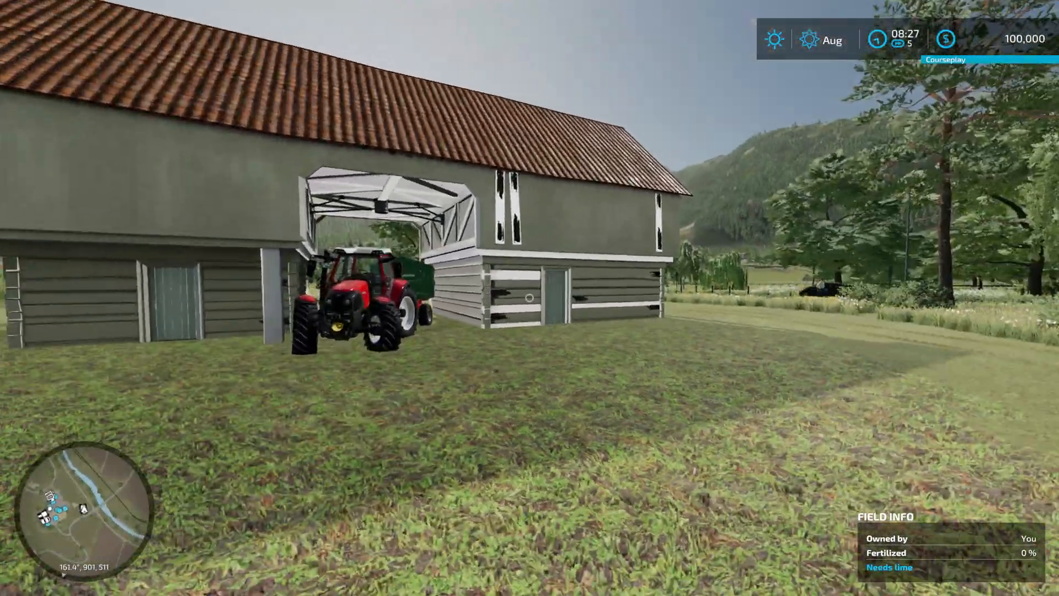
key("s")
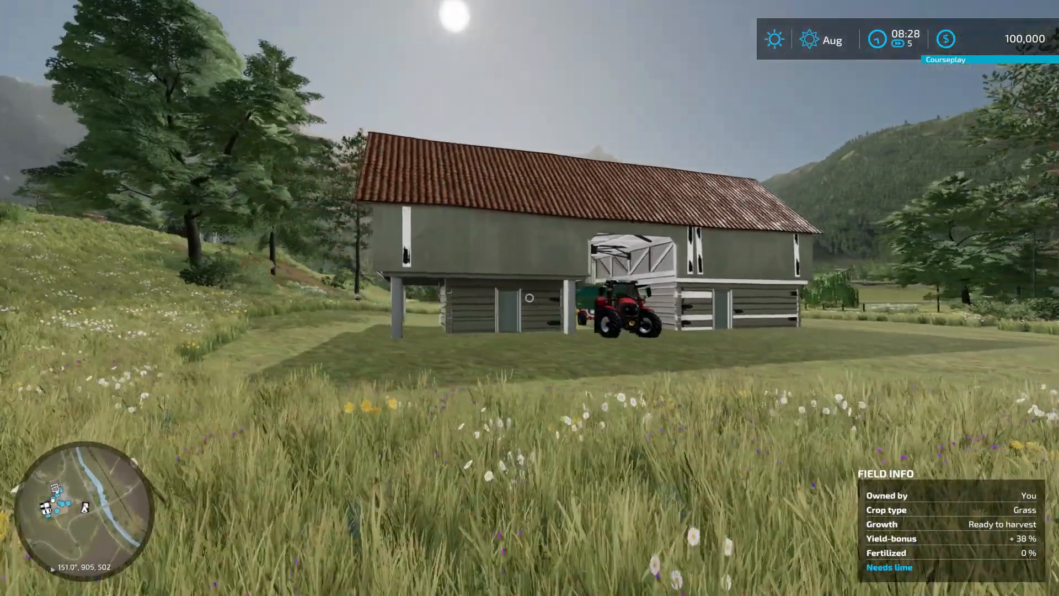
key("w")
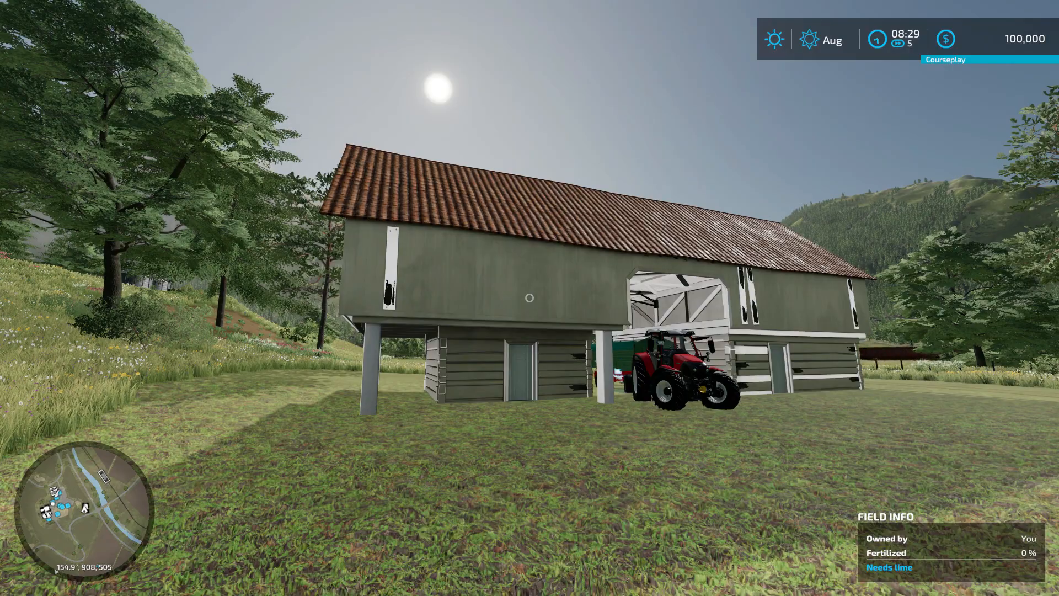
key("w")
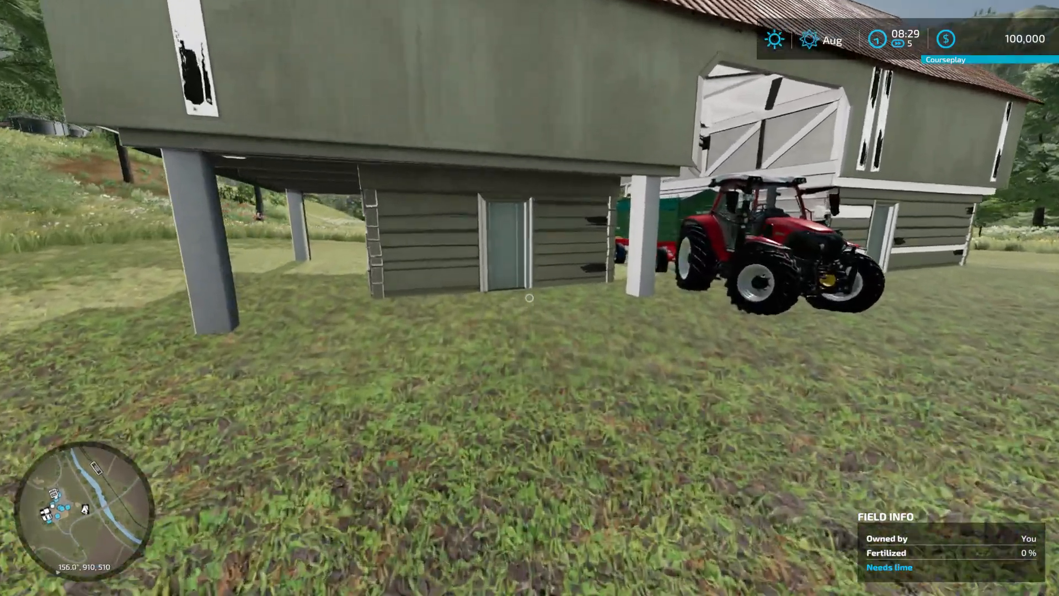
key("w")
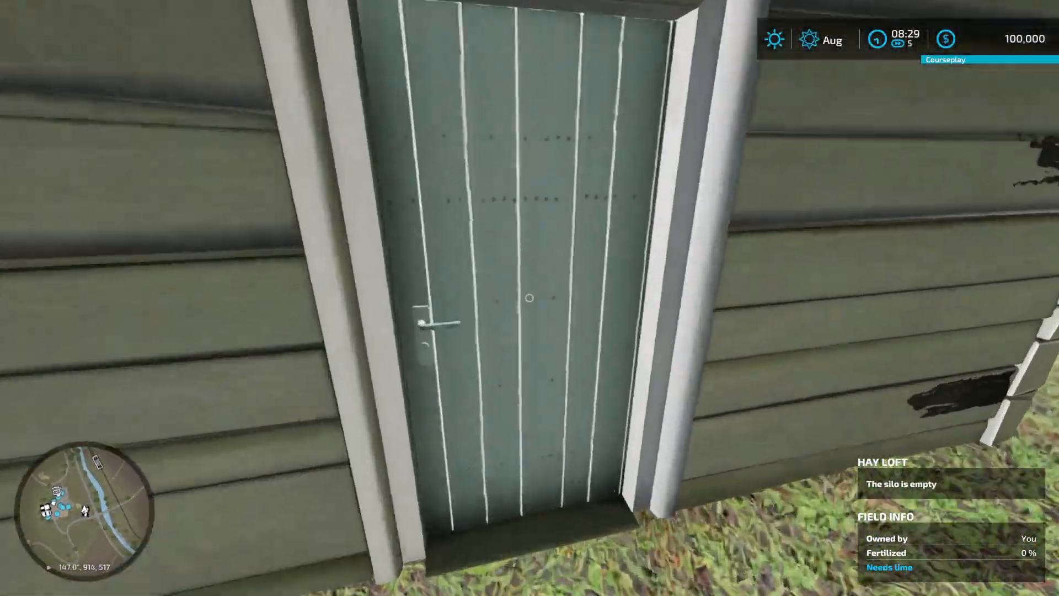
key("s")
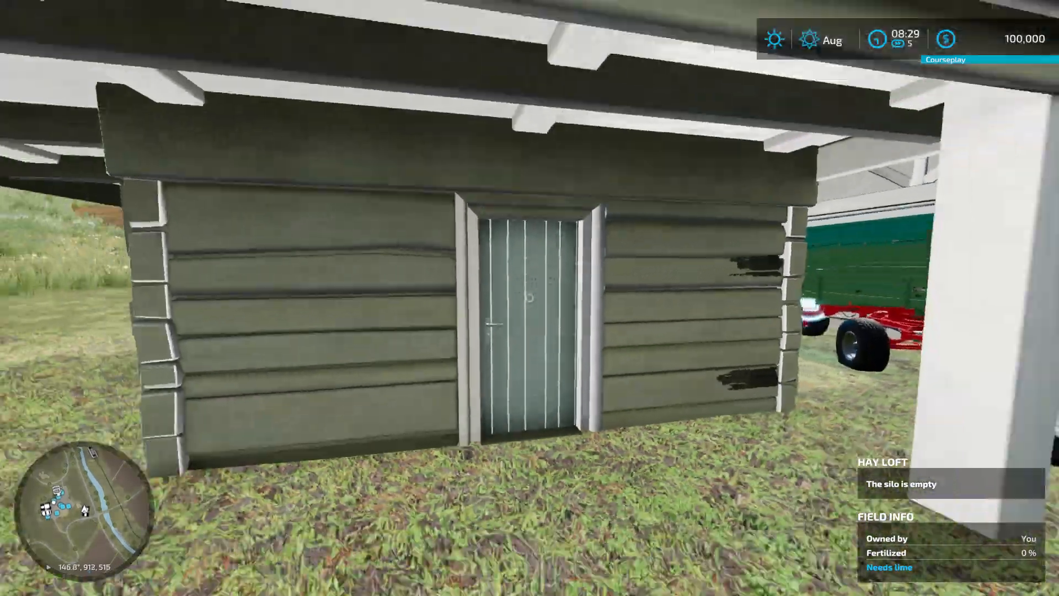
key("s")
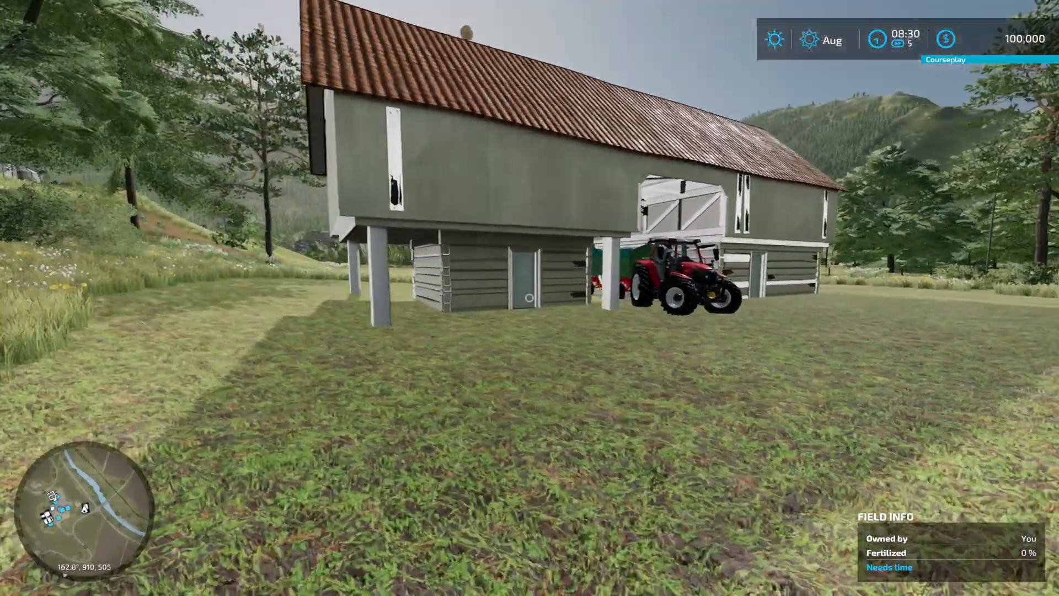
Walk up the meadow slope and view the hay loft in its surroundings from a distance.
key("s")
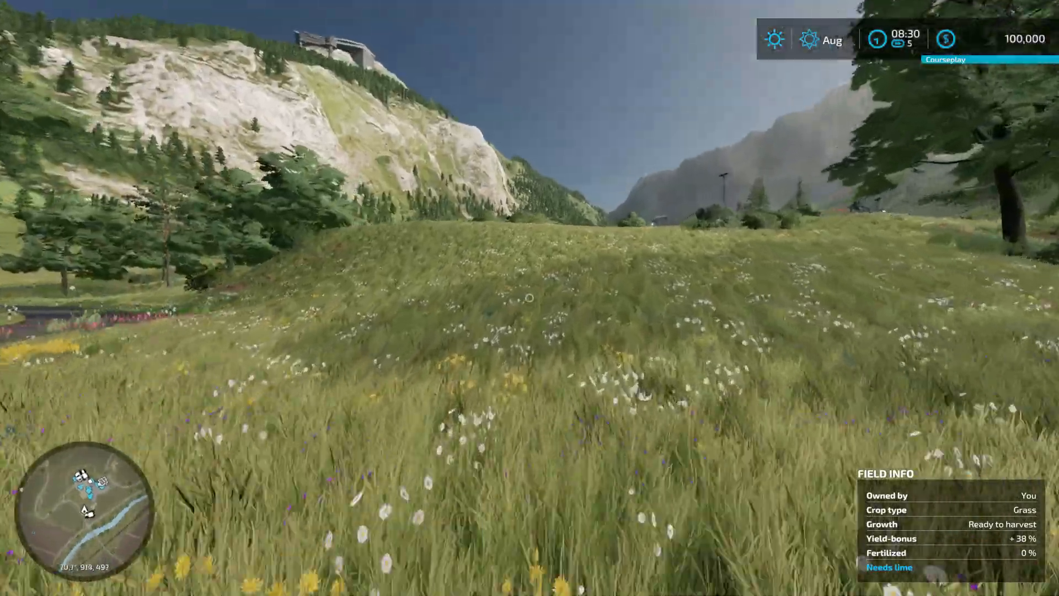
key("s")
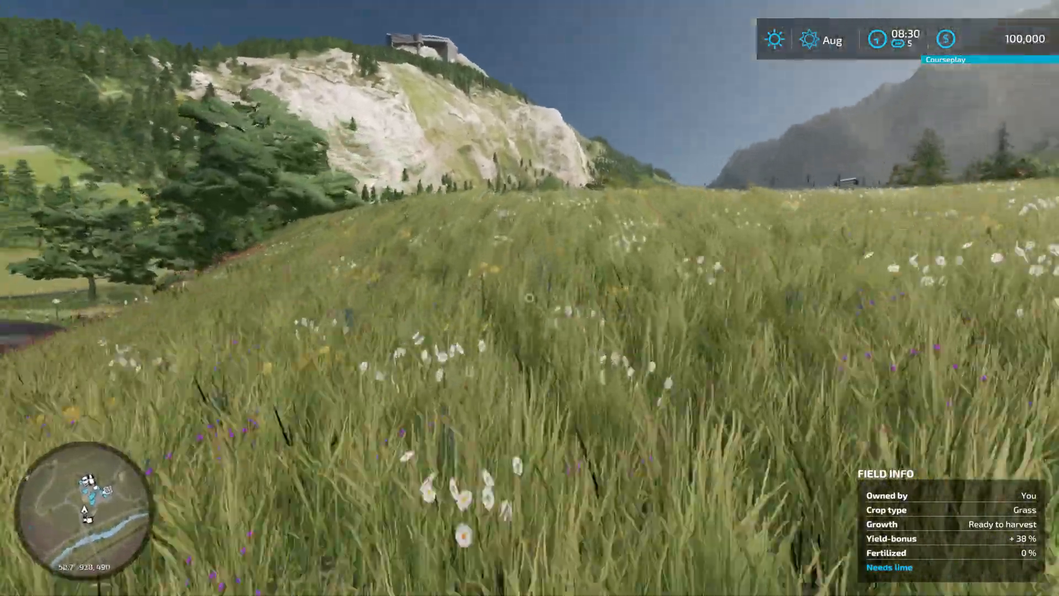
key("s")
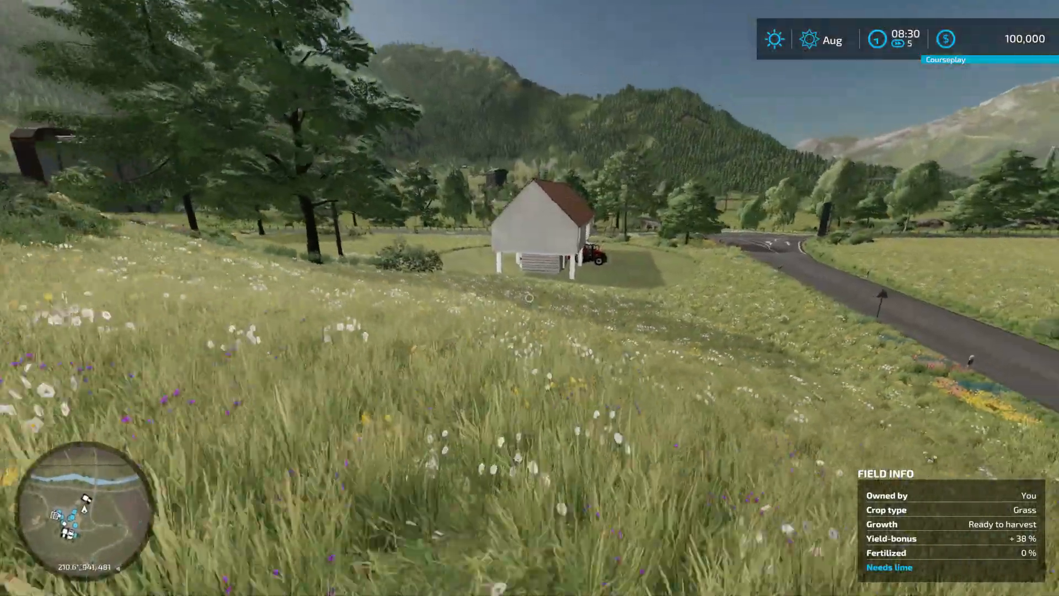
key("s")
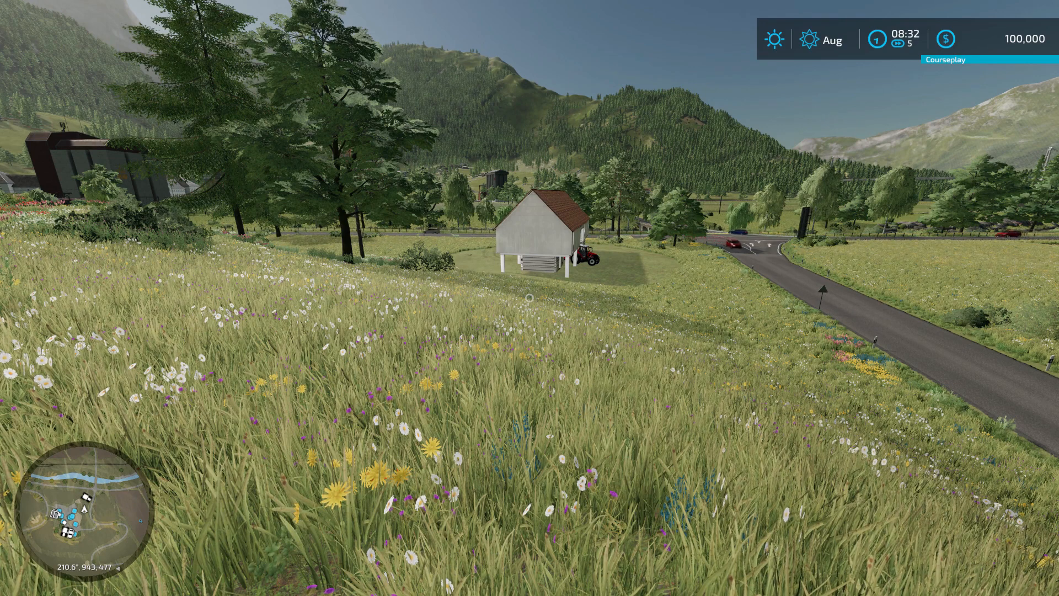
mouse_move(529, 298)
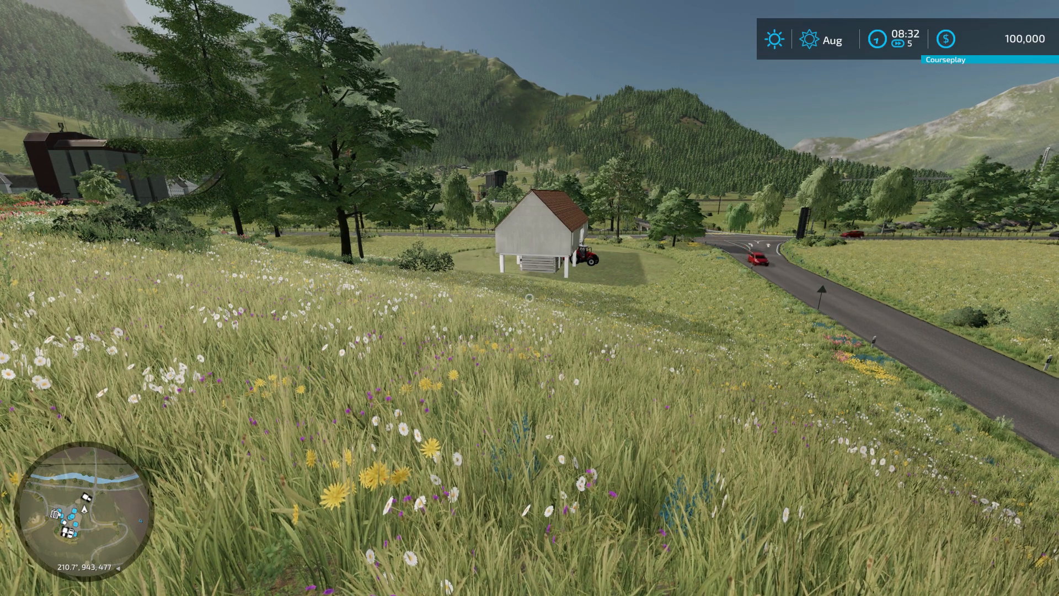